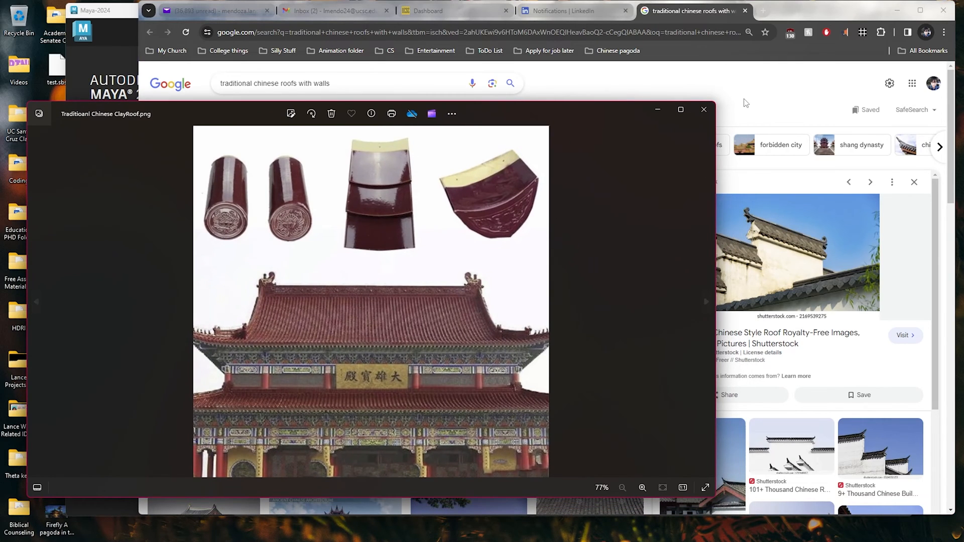
Step: Examine the cylindrical tiles, curved tiles and temple roof in the reference picture Traditioanl Chinese ClayRoof.png
scroll(406, 182, "up", 5)
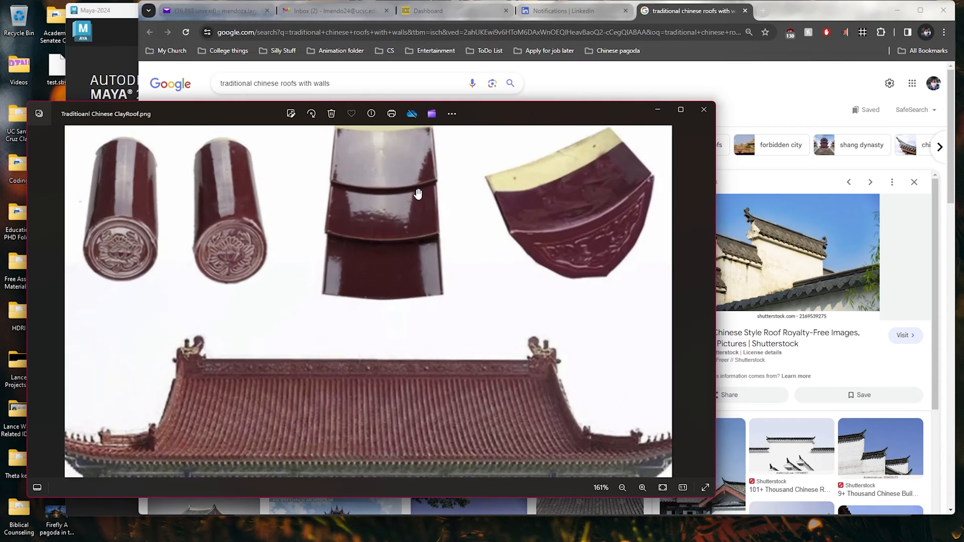
left_click_drag(435, 175, 467, 211)
scroll(455, 235, "down", 2)
left_click_drag(487, 438, 495, 342)
scroll(495, 343, "up", 1)
scroll(497, 343, "up", 2)
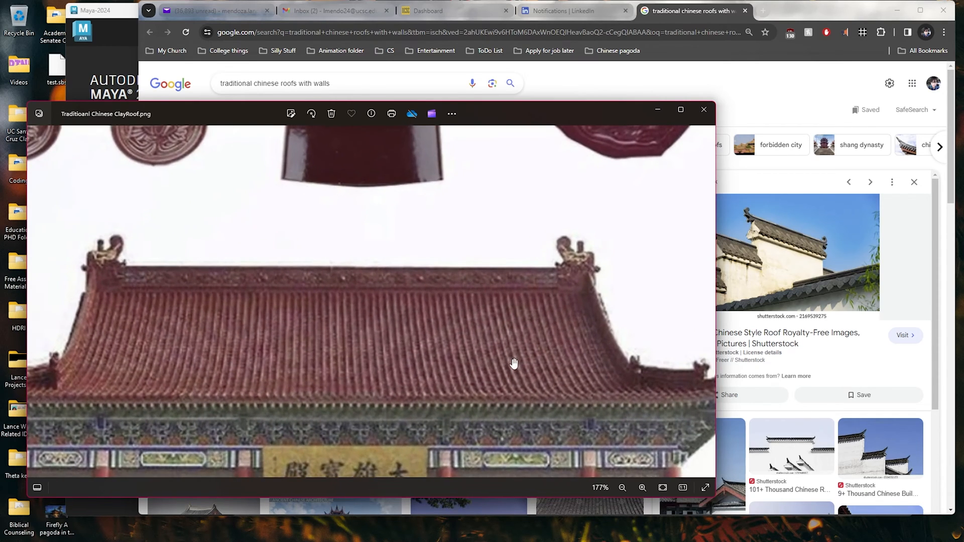
left_click_drag(432, 206, 477, 384)
scroll(452, 361, "down", 4)
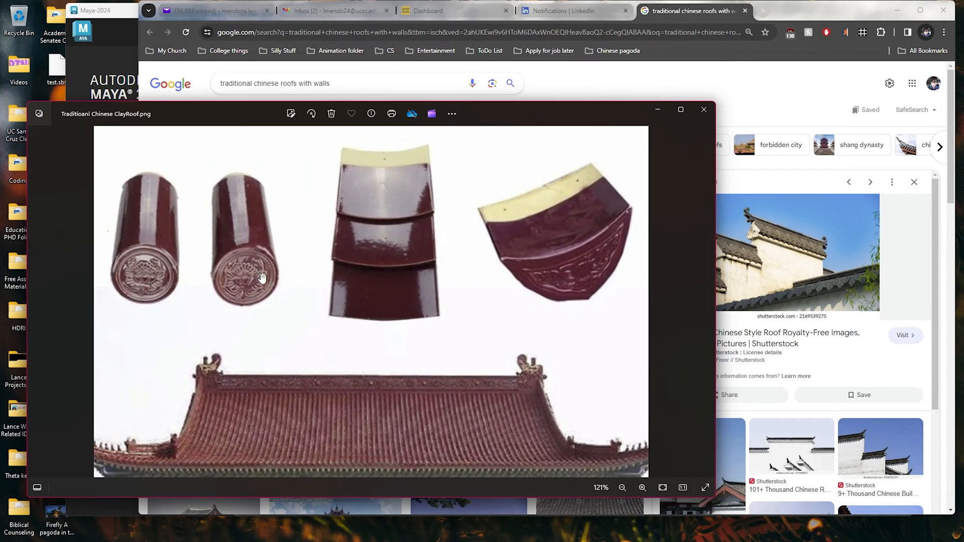
left_click_drag(367, 278, 423, 228)
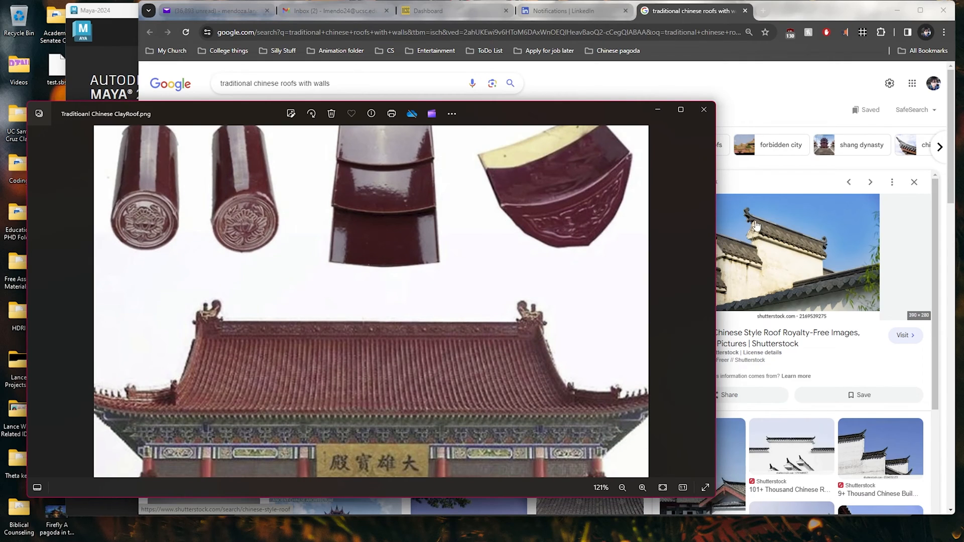
left_click_drag(390, 171, 390, 215)
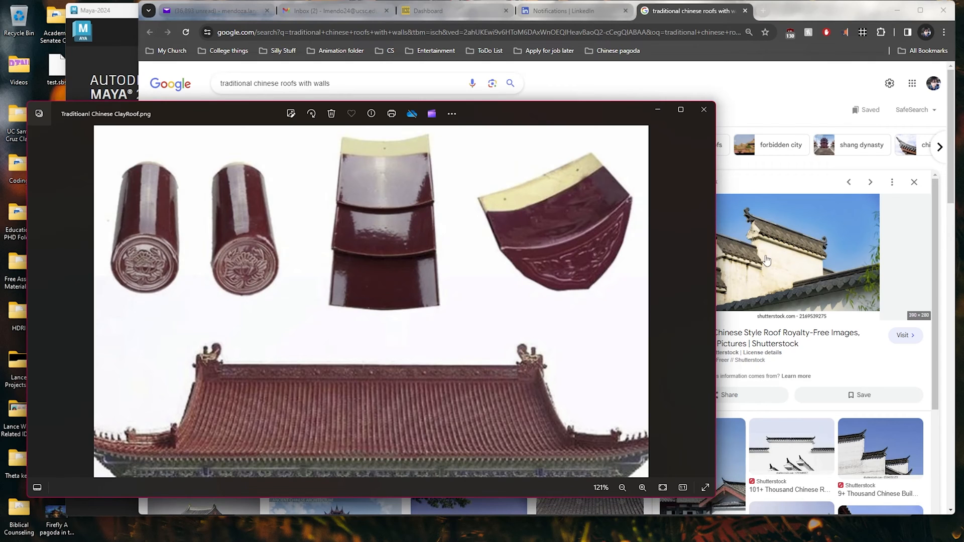
left_click_drag(512, 318, 494, 176)
scroll(565, 265, "down", 3)
scroll(565, 265, "down", 2)
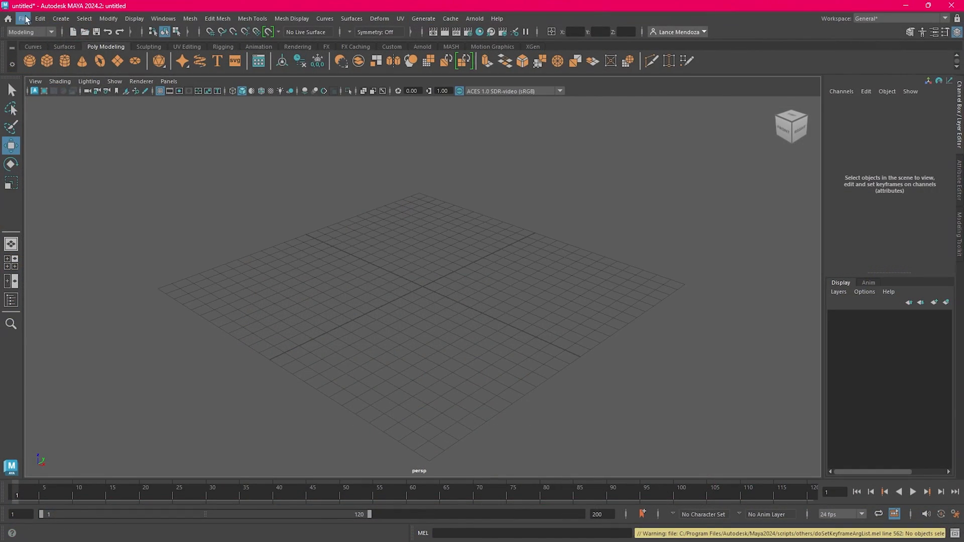
Step: Switch to Maya, start a new scene without saving the untitled one, and show the front view full size
left_click(25, 19)
left_click(40, 36)
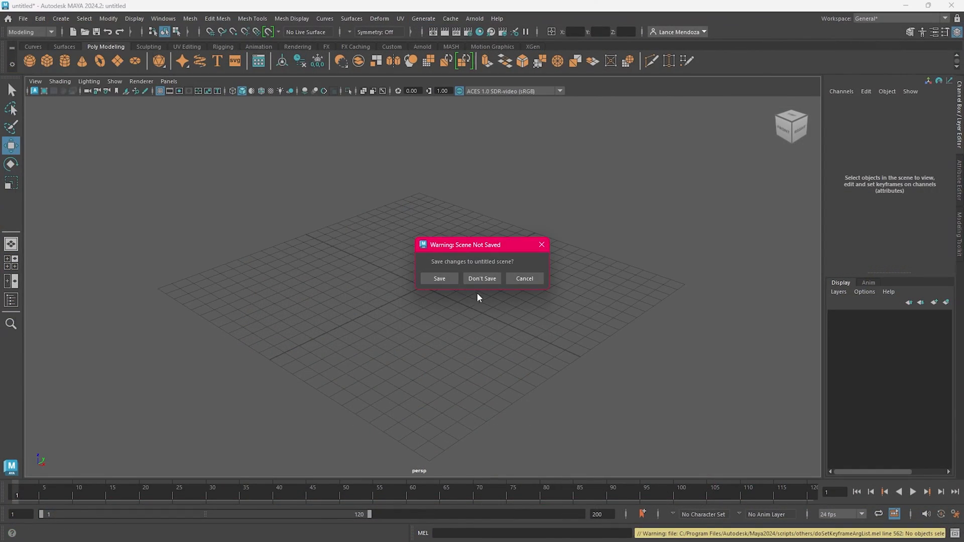
left_click(481, 279)
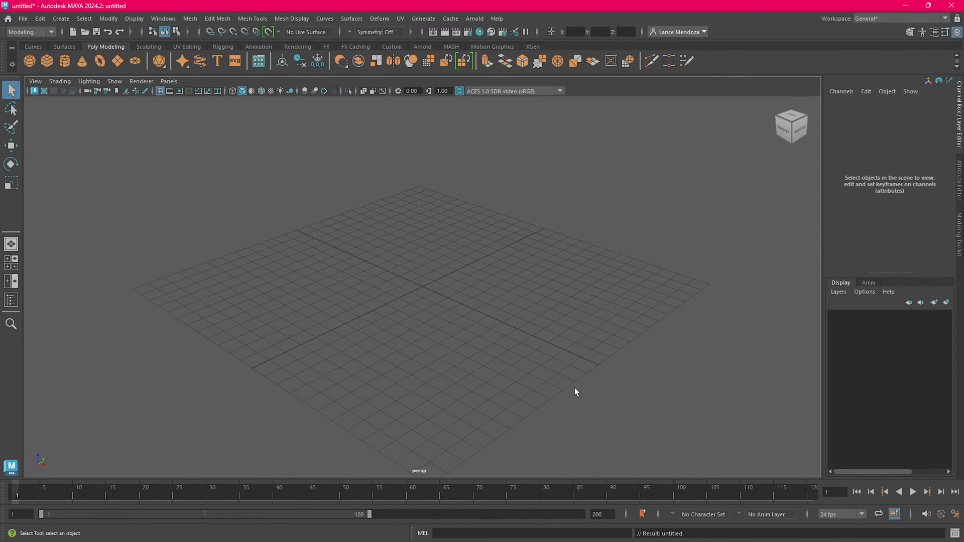
left_click_drag(578, 390, 492, 375, "alt")
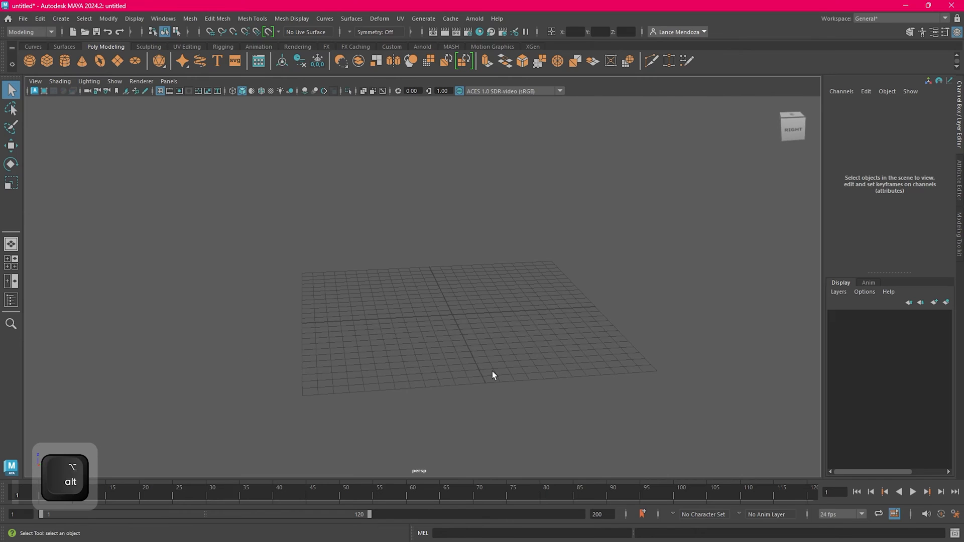
key("space")
key("space")
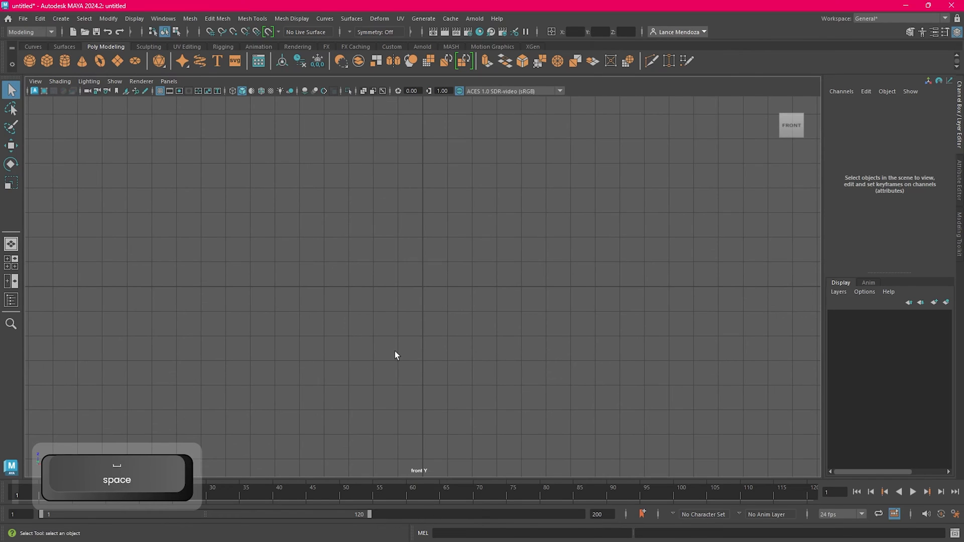
Step: Set the linear working units to foot in the general application preferences and save them
left_click(35, 81)
left_click(164, 19)
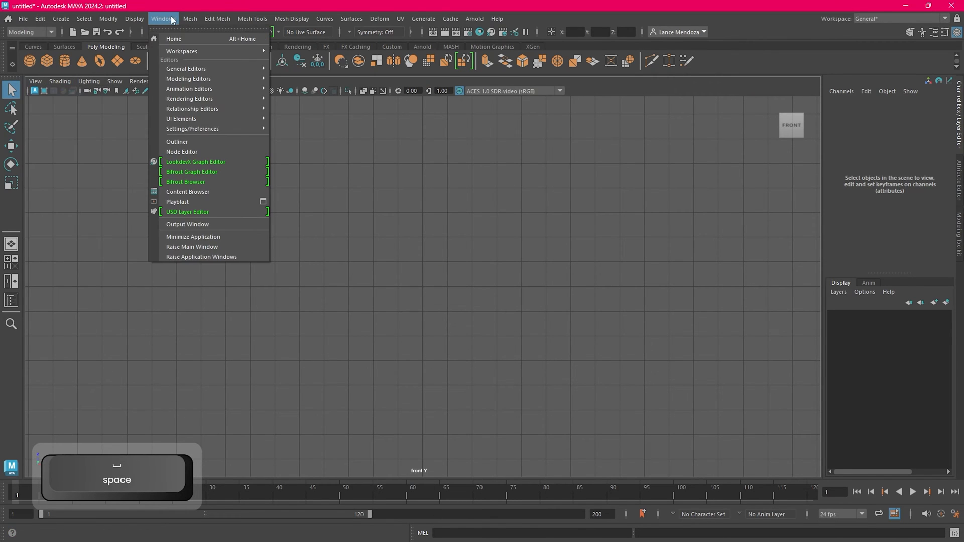
mouse_move(206, 132)
left_click(300, 137)
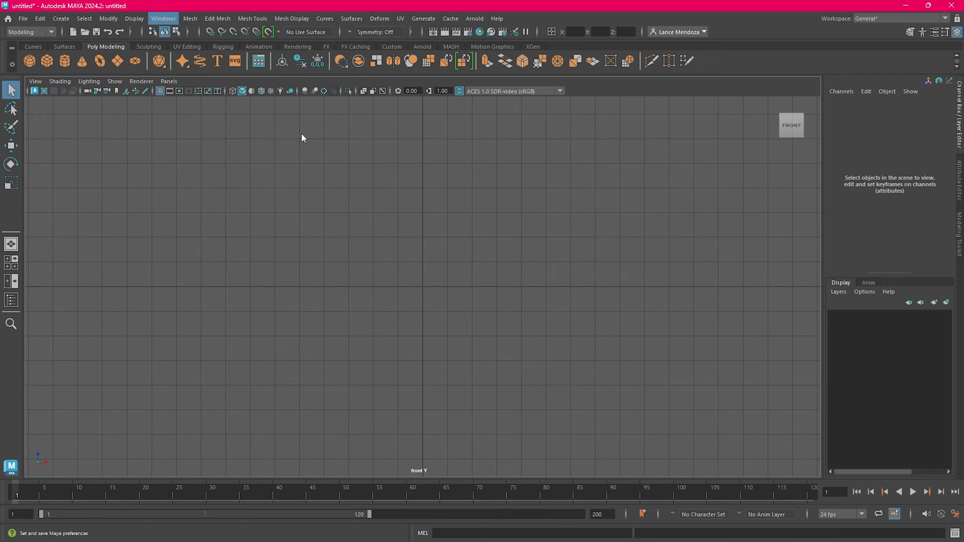
left_click(218, 228)
left_click(391, 192)
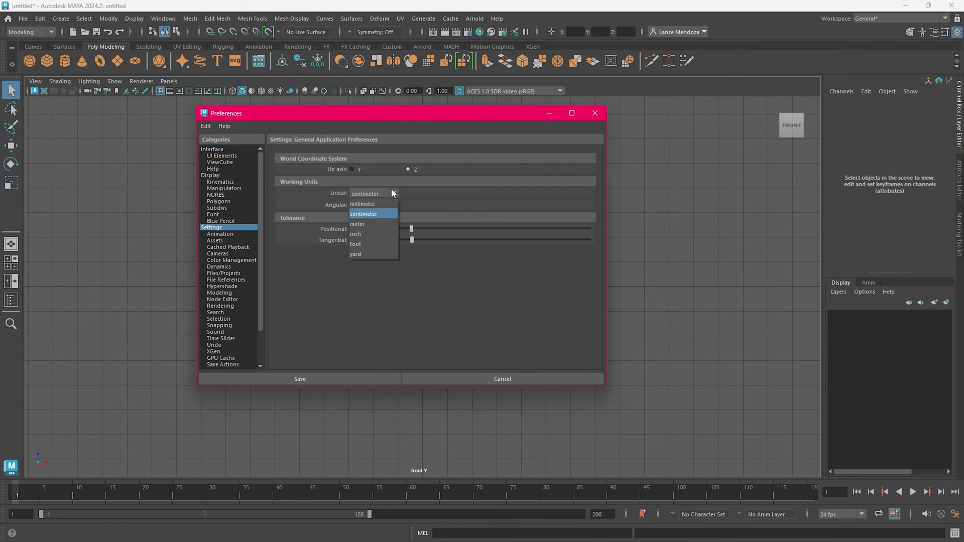
left_click(369, 243)
left_click(381, 194)
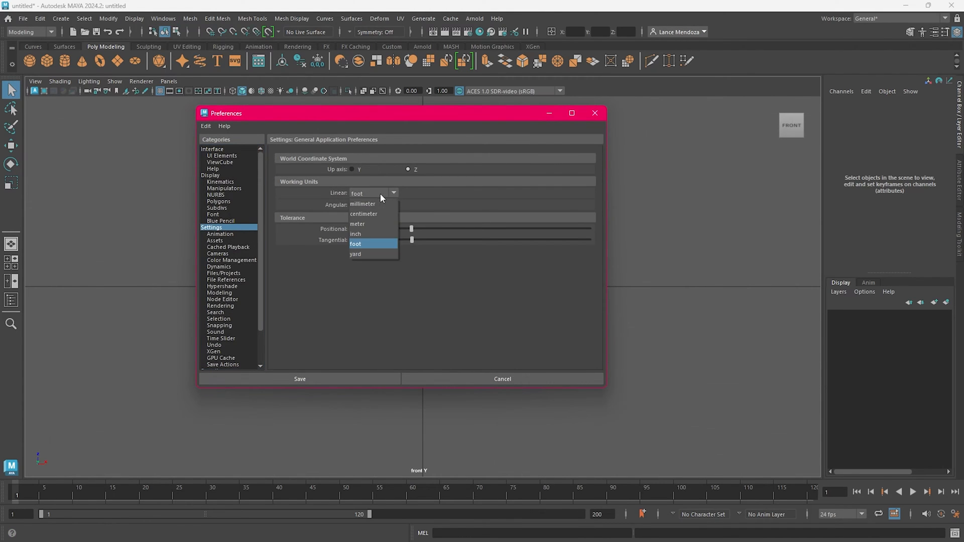
left_click(372, 242)
left_click(366, 193)
left_click(426, 328)
left_click(387, 193)
left_click(455, 288)
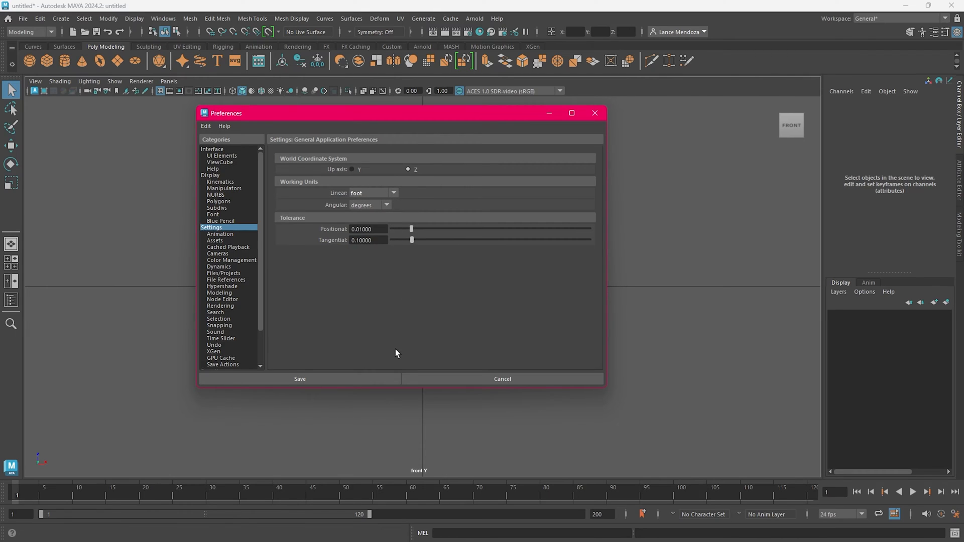
left_click(326, 378)
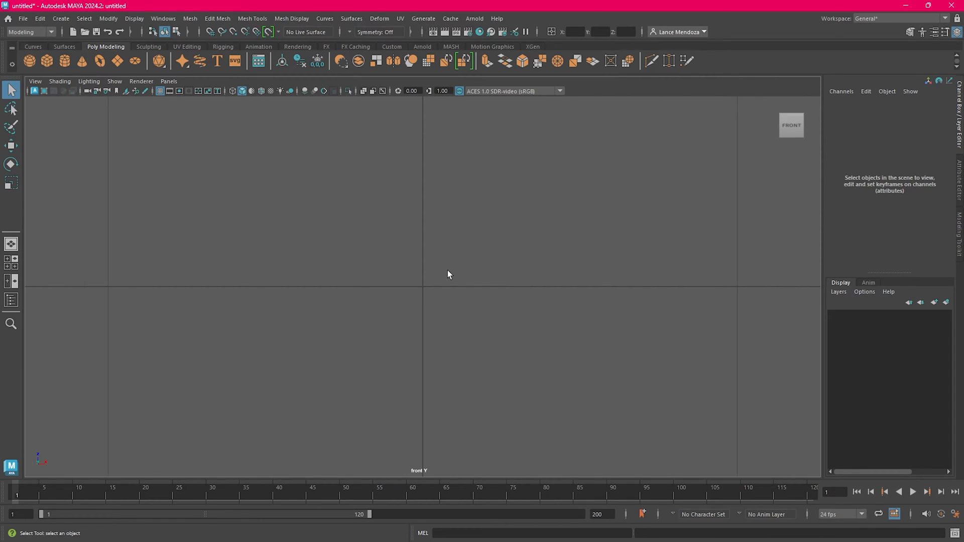
Step: Start importing an image plane into the front view and browse to the Desktop folder
scroll(448, 270, "down", 5)
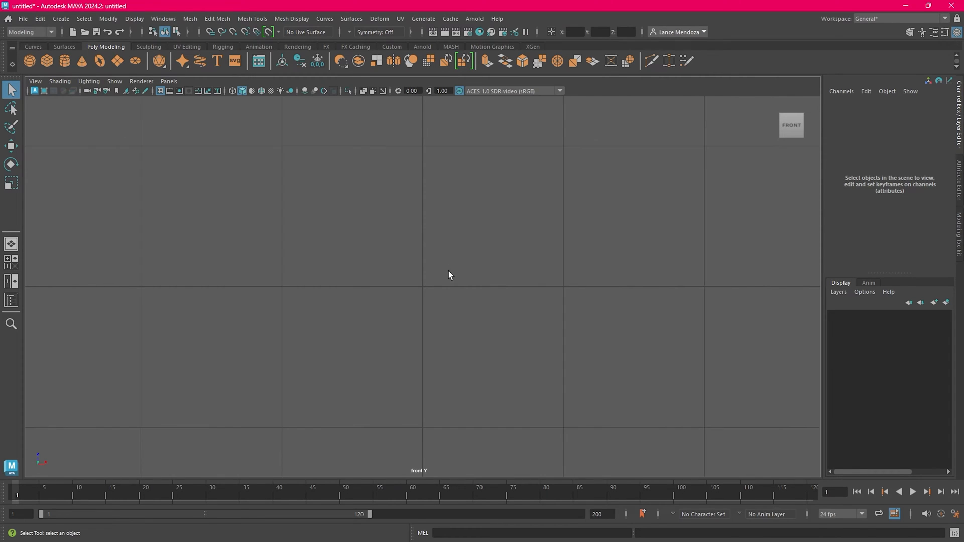
left_click(25, 20)
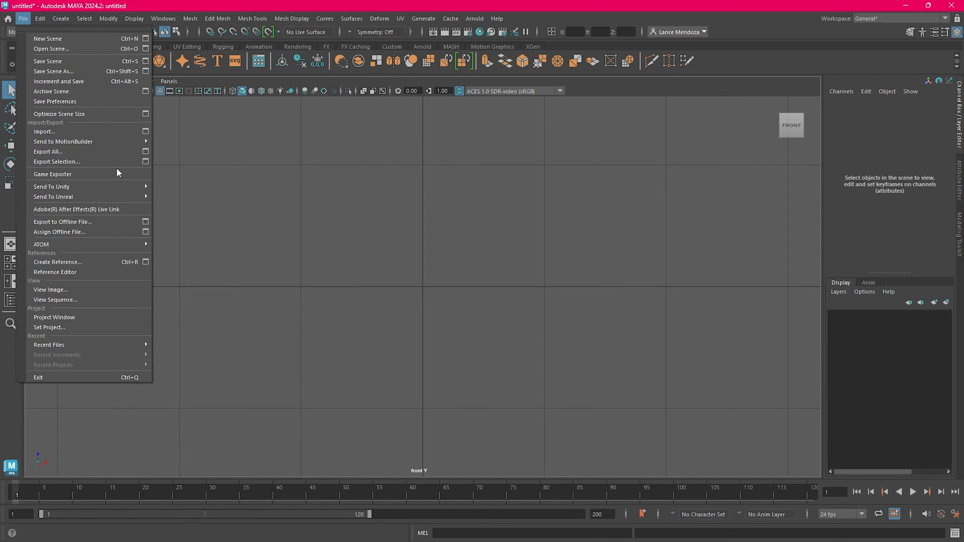
key("Escape")
left_click(35, 81)
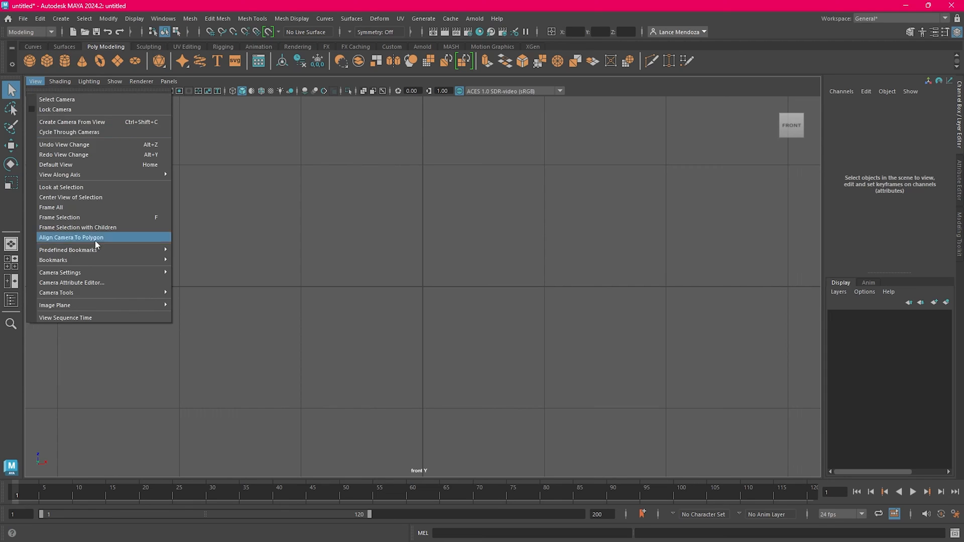
mouse_move(99, 305)
left_click(196, 313)
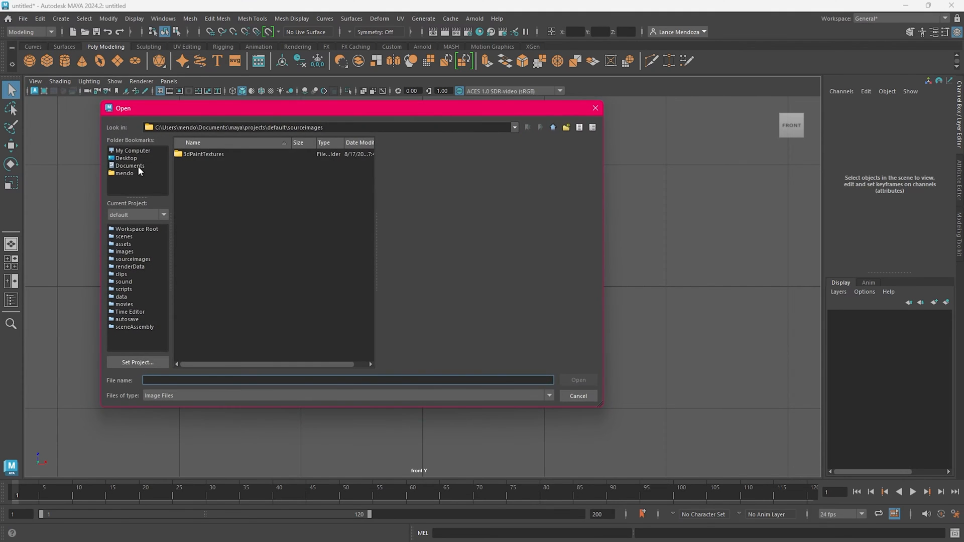
left_click(132, 150)
left_click(126, 159)
Step: Preview the pictures in the Desktop folder and load Traditioanl Chinese ClayRoof.png as the image plane
scroll(251, 282, "down", 5)
left_click(248, 280)
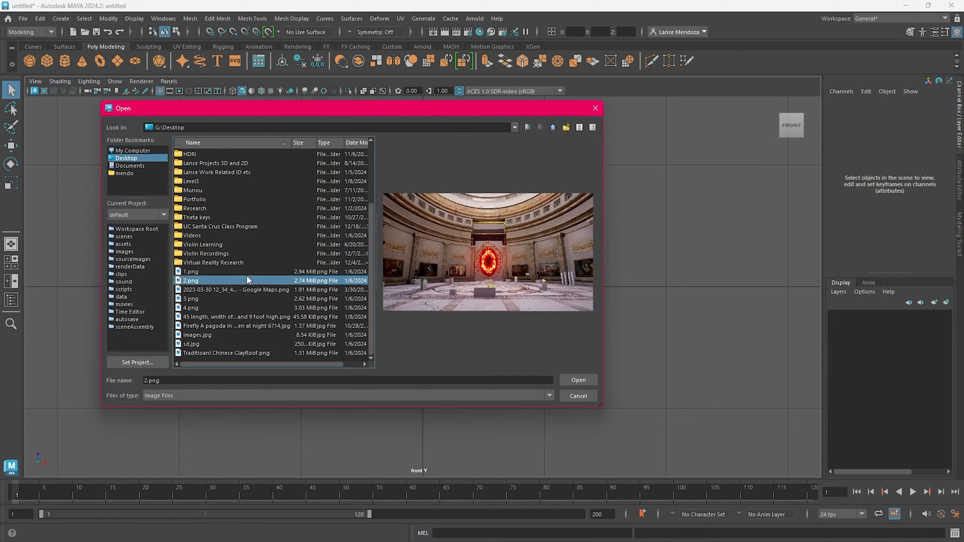
left_click(242, 290)
left_click(246, 307)
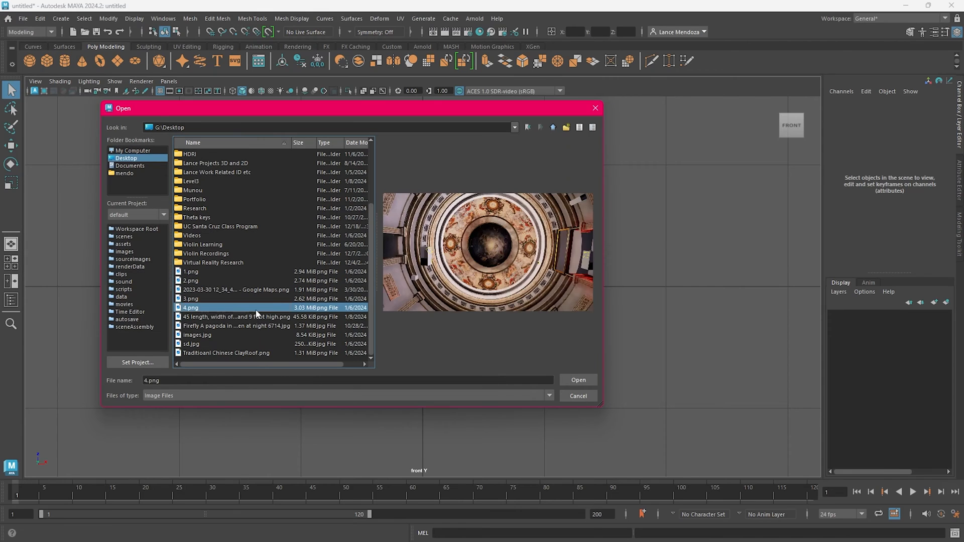
left_click(243, 326)
left_click(246, 335)
left_click(245, 326)
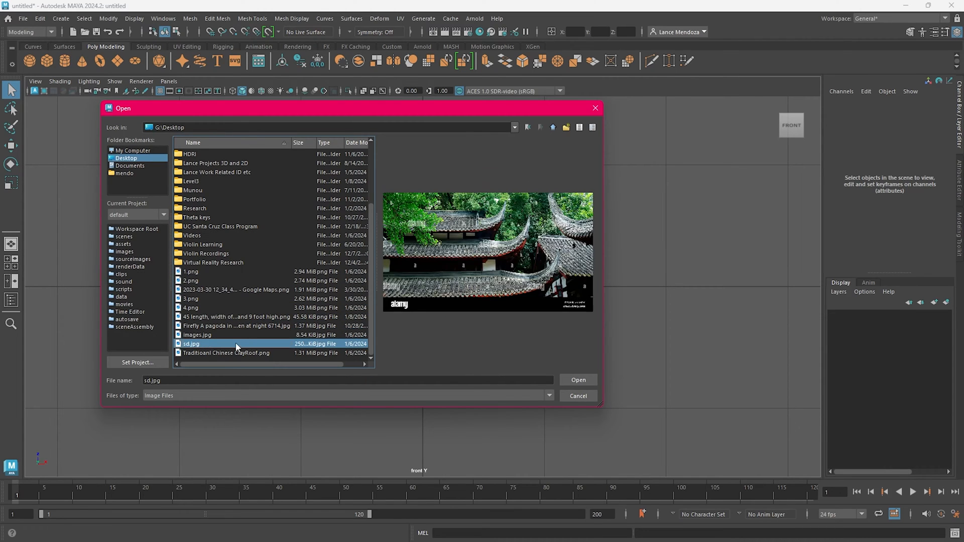
left_click(243, 335)
left_click(236, 353)
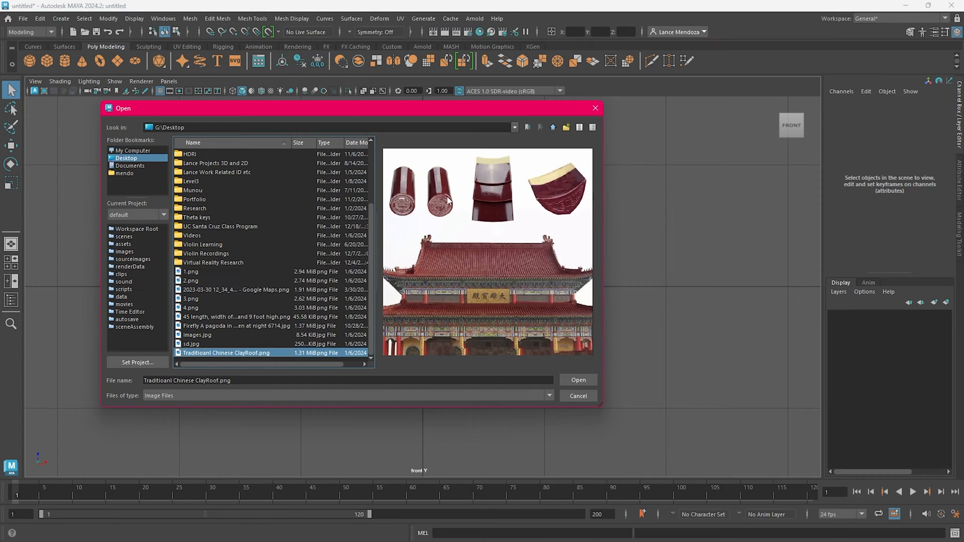
left_click(578, 381)
Step: Scale the image plane up uniformly to about 16.87, checking its size in the perspective and front views
key("w")
key("e")
key("r")
left_click_drag(423, 287, 577, 285)
key("space")
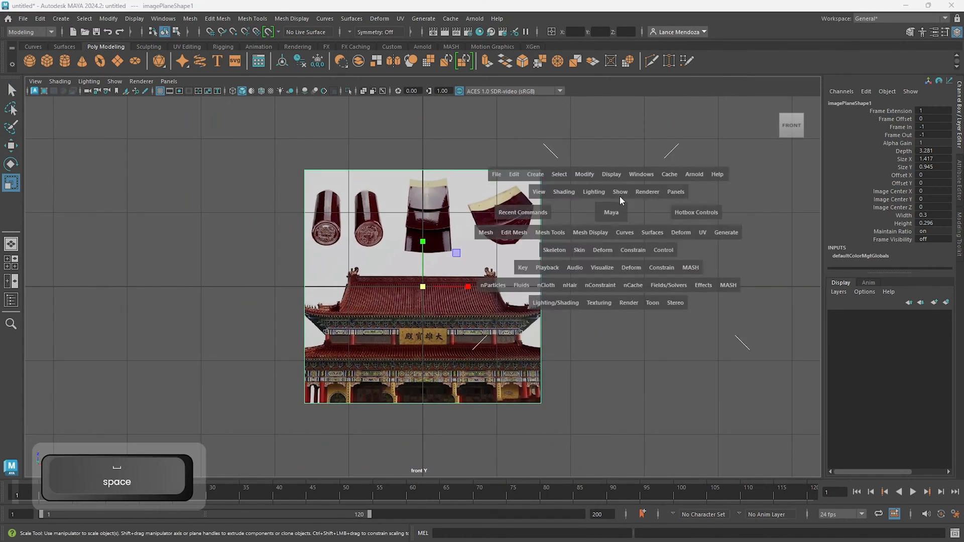
key("space")
scroll(603, 223, "down", 5)
left_click_drag(600, 231, 547, 291, "alt")
scroll(544, 267, "down", 4)
key("space")
key("space")
scroll(517, 279, "down", 3)
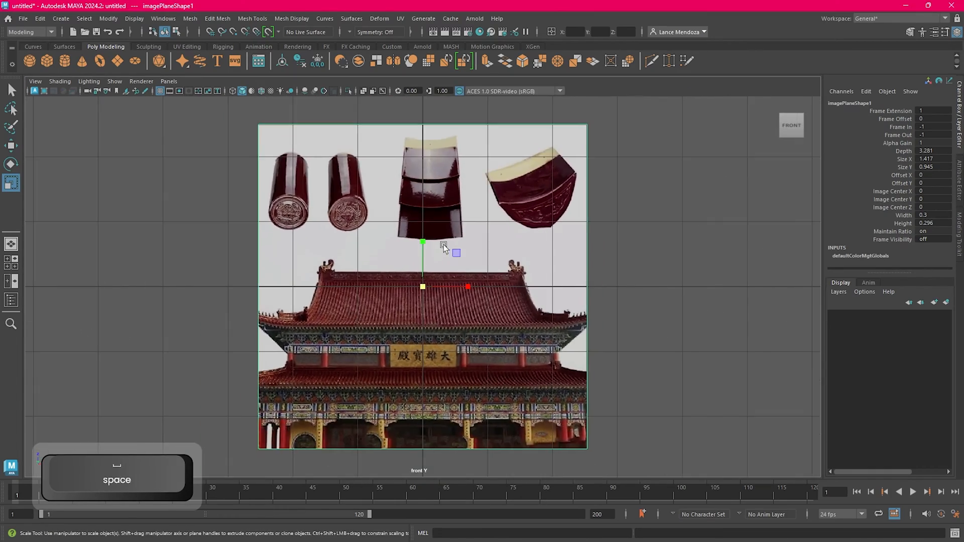
Step: Move the image plane to about -0.14 in X and -0.88 in Z so the flat tiles sit near the origin
key("w")
left_click_drag(420, 243, 418, 300)
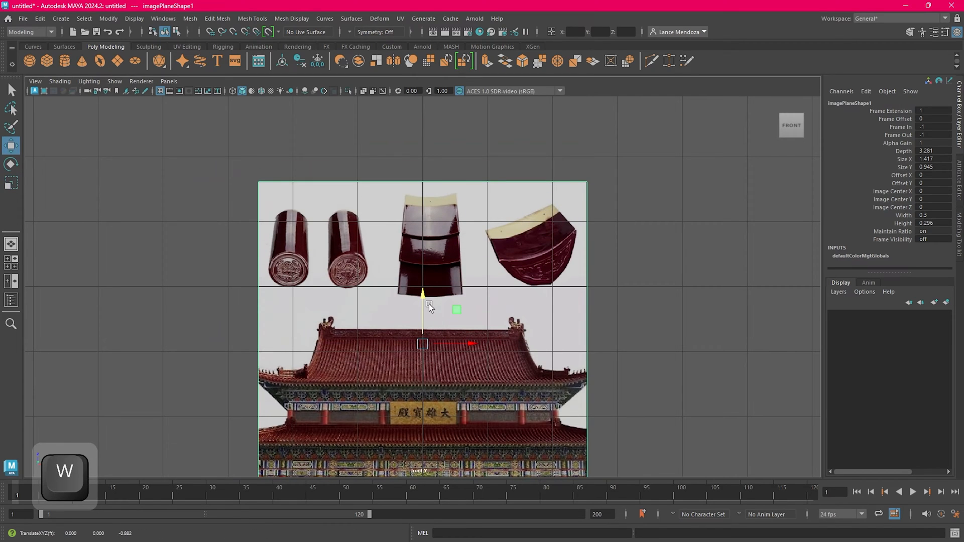
left_click_drag(466, 342, 455, 343)
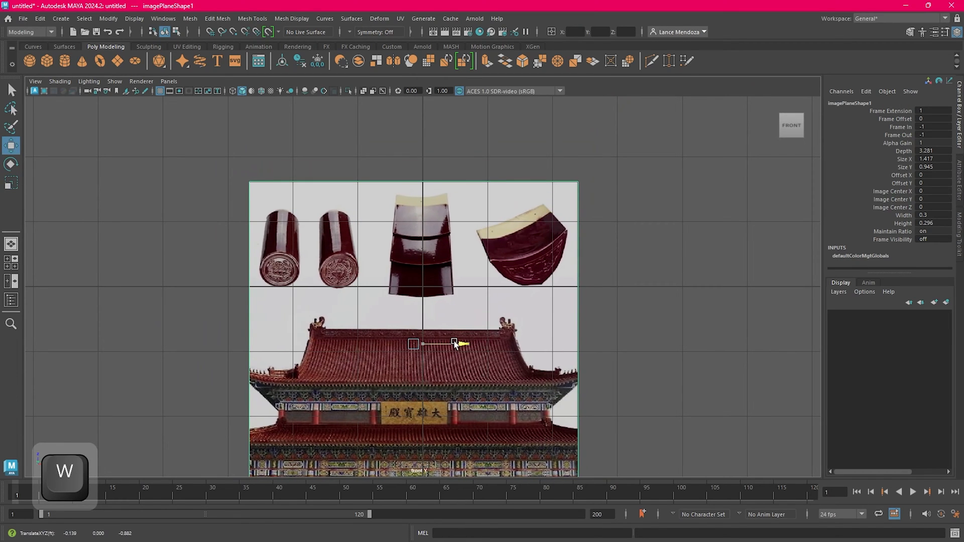
left_click(597, 309)
scroll(449, 291, "down", 1)
left_click(450, 291)
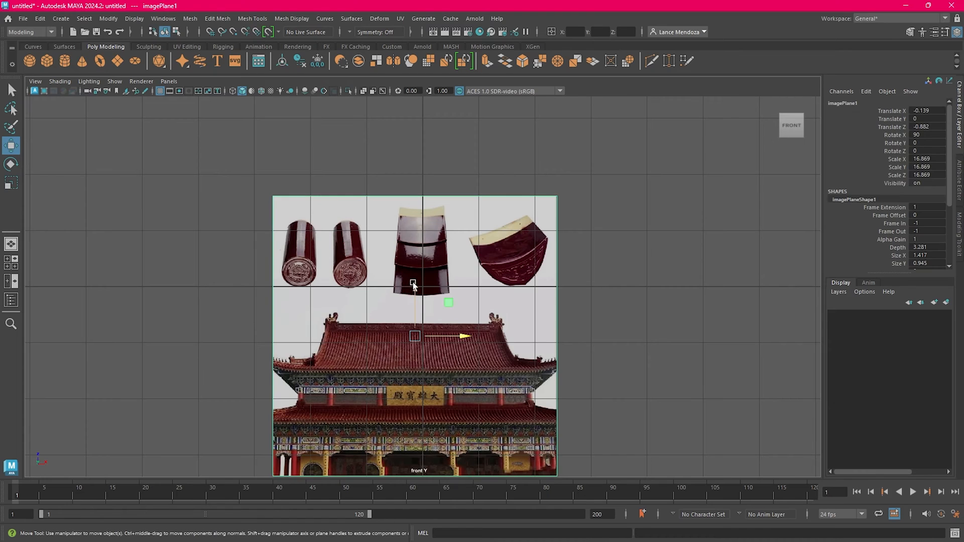
Step: Examine the image plane's size and placement against the grid in the front and perspective views
scroll(459, 337, "down", 2)
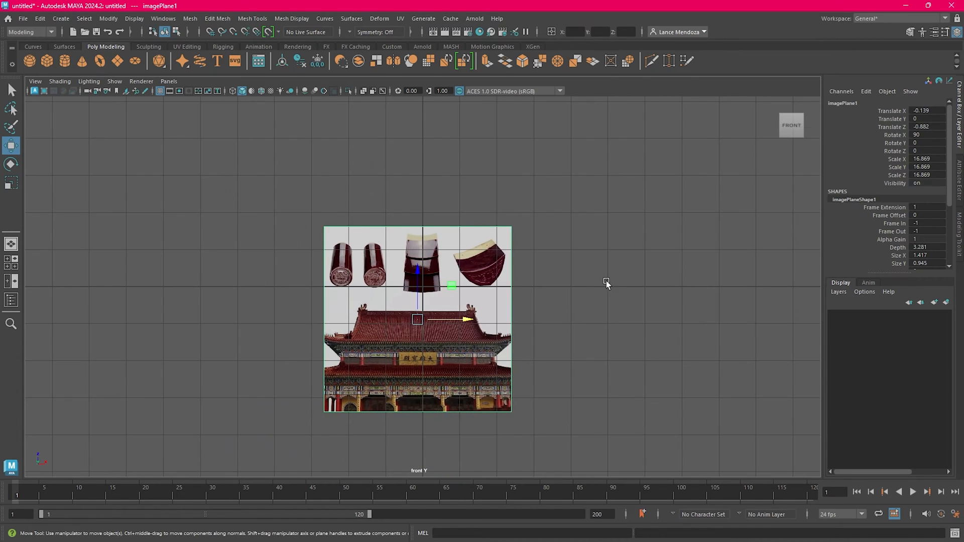
left_click(634, 285)
middle_click_drag(634, 286, 602, 276, "alt")
left_click(407, 293)
scroll(559, 208, "up", 1)
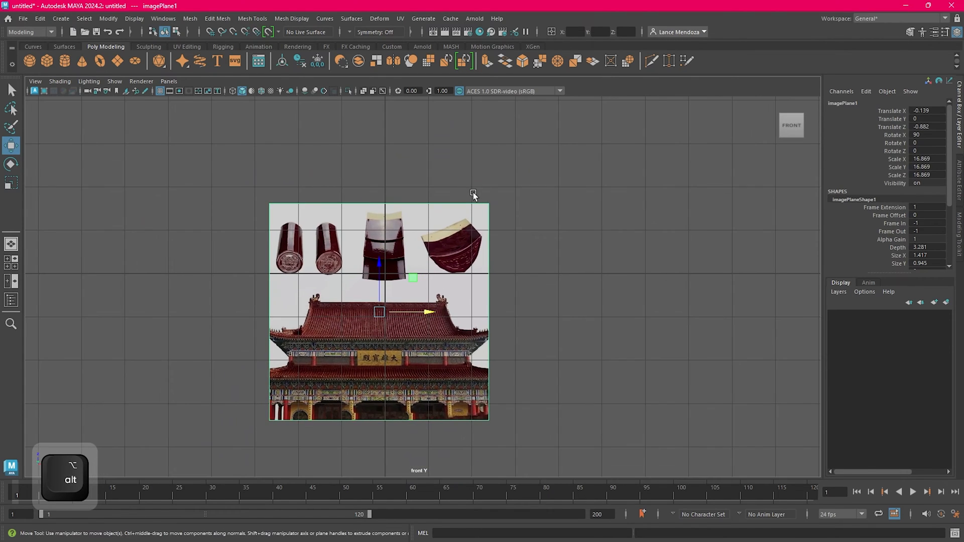
scroll(515, 232, "down", 1)
scroll(541, 244, "down", 2)
key("space")
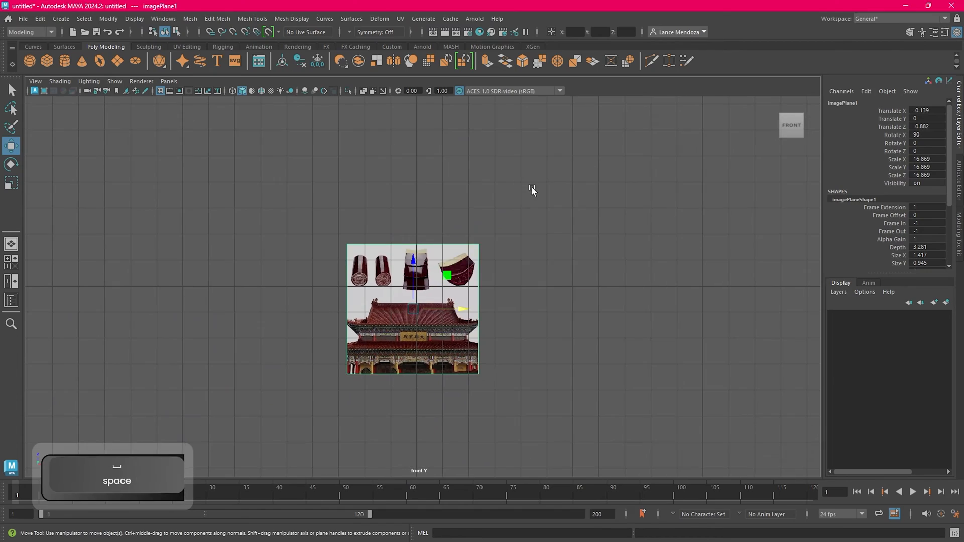
key("space")
scroll(540, 219, "down", 3)
left_click_drag(540, 221, 520, 248, "alt")
scroll(521, 248, "down", 3)
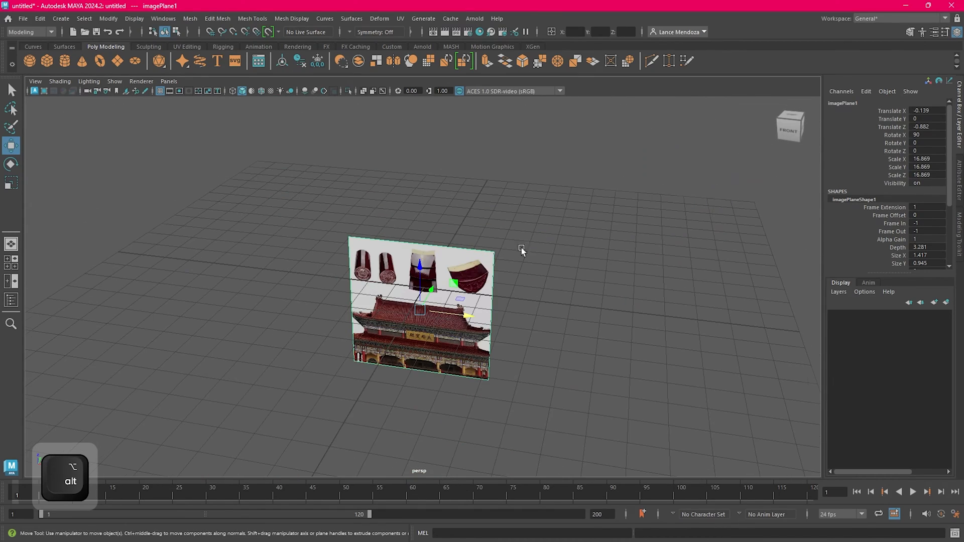
scroll(521, 248, "down", 3)
scroll(505, 230, "up", 5)
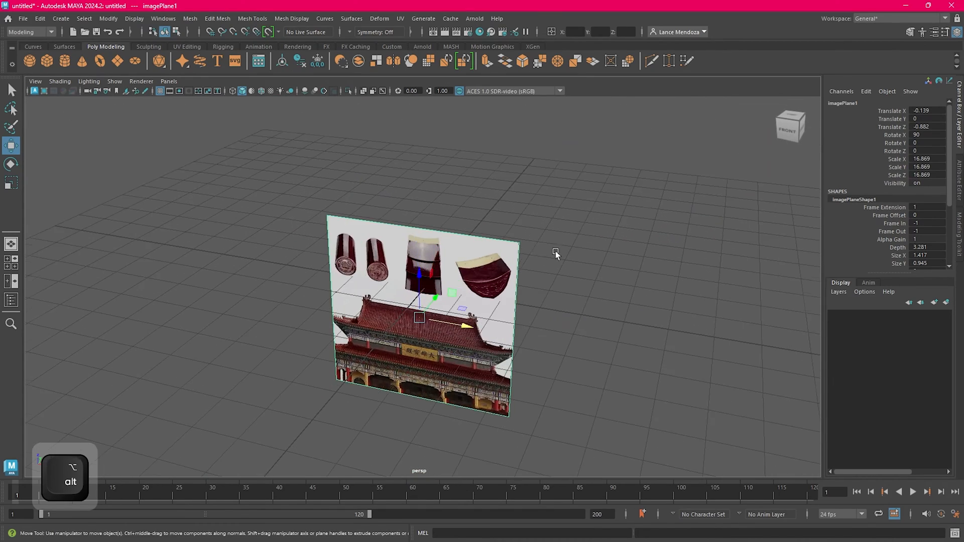
left_click_drag(556, 251, 551, 252, "alt")
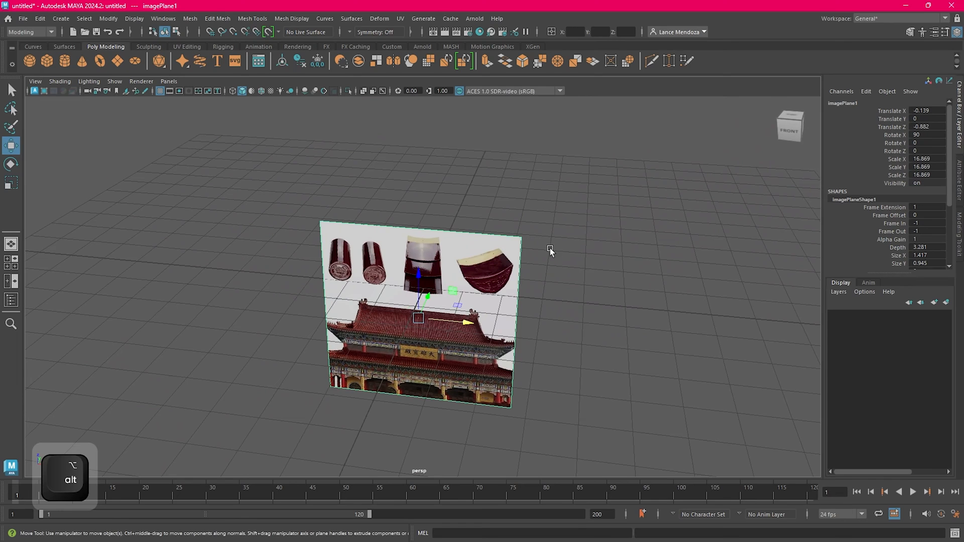
Step: Create a polygon cube at the origin in front of the reference image plane
left_click(53, 65)
left_click_drag(495, 302, 442, 307, "alt")
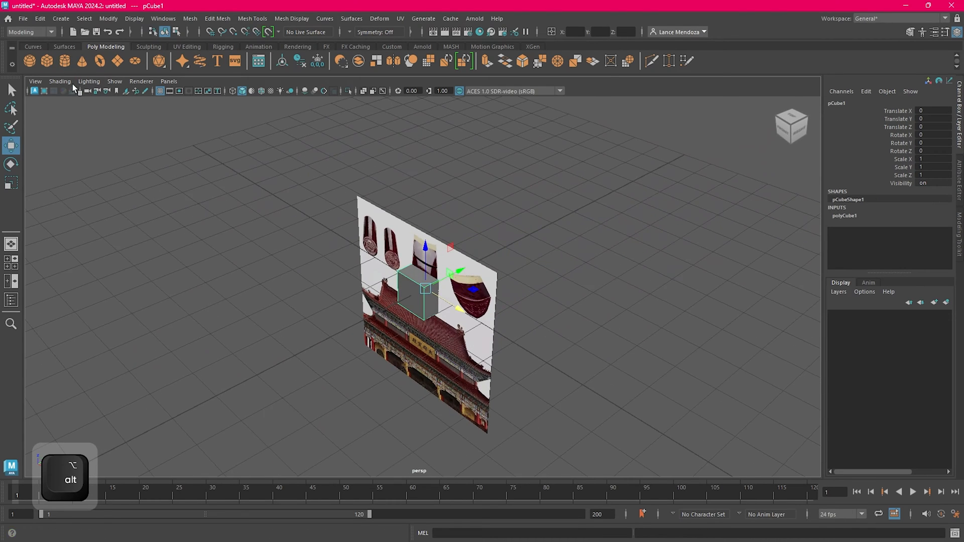
left_click_drag(527, 321, 487, 303, "alt")
scroll(487, 303, "up", 3)
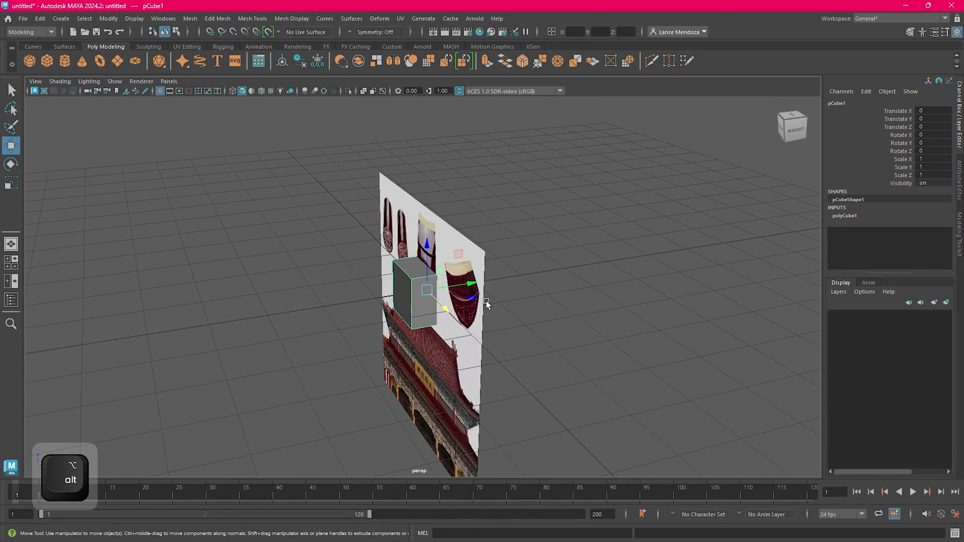
Step: Open 45 length, width of 4 and 9 foot high.png from the desktop and examine the wall block's scale values
mouse_move(764, 540)
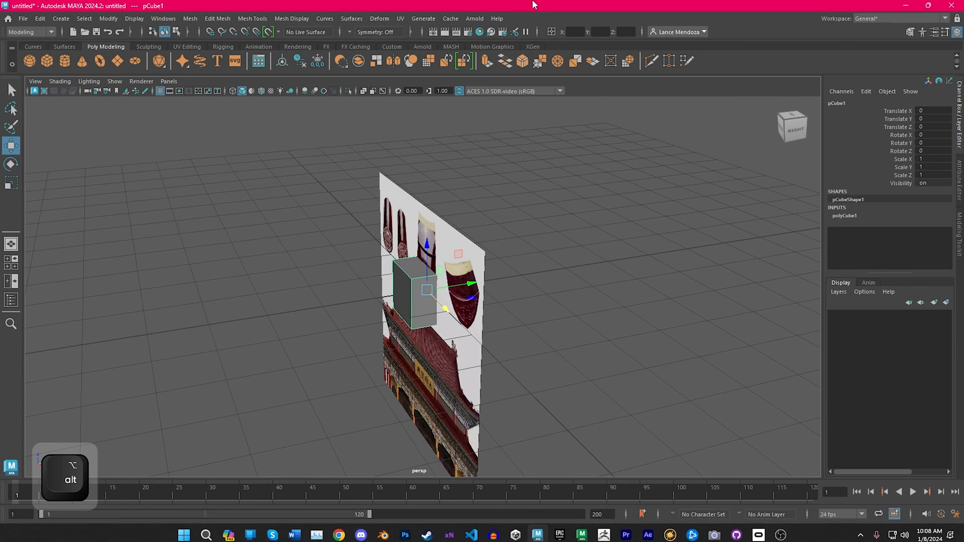
mouse_move(533, 4)
left_mouse_down()
mouse_move(519, 24)
mouse_move(539, 19)
left_mouse_up()
double_click(98, 429)
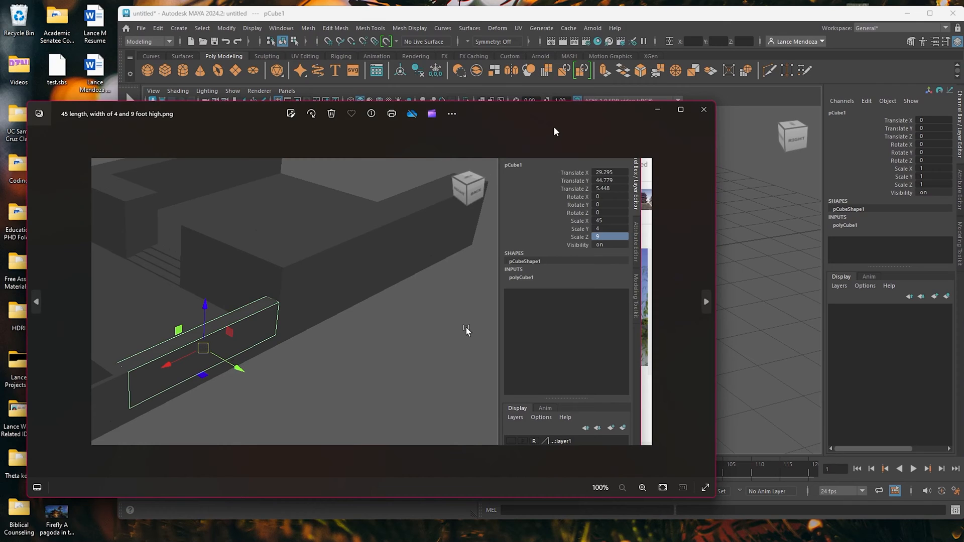
scroll(487, 334, "up", 3)
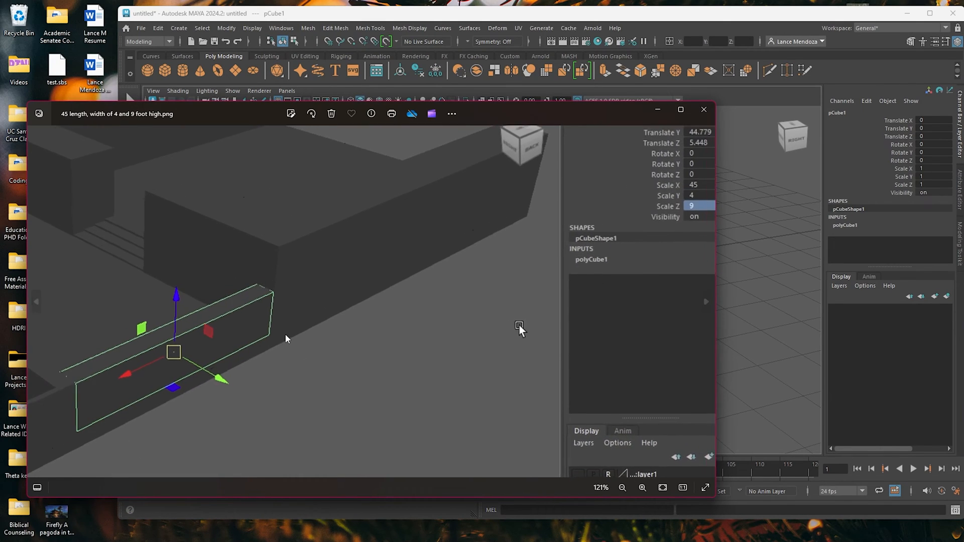
scroll(161, 359, "up", 3)
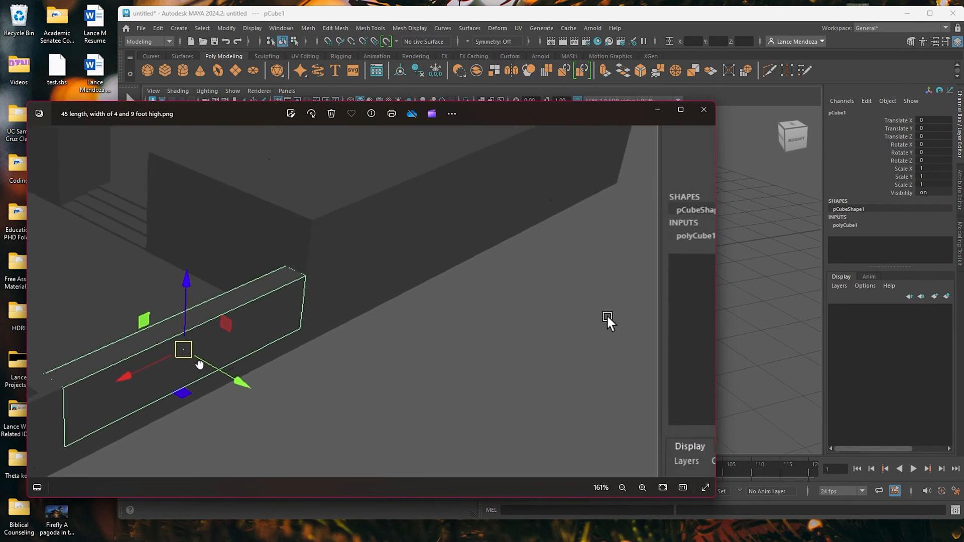
left_click_drag(200, 366, 250, 357)
scroll(233, 347, "down", 2)
scroll(518, 324, "down", 2)
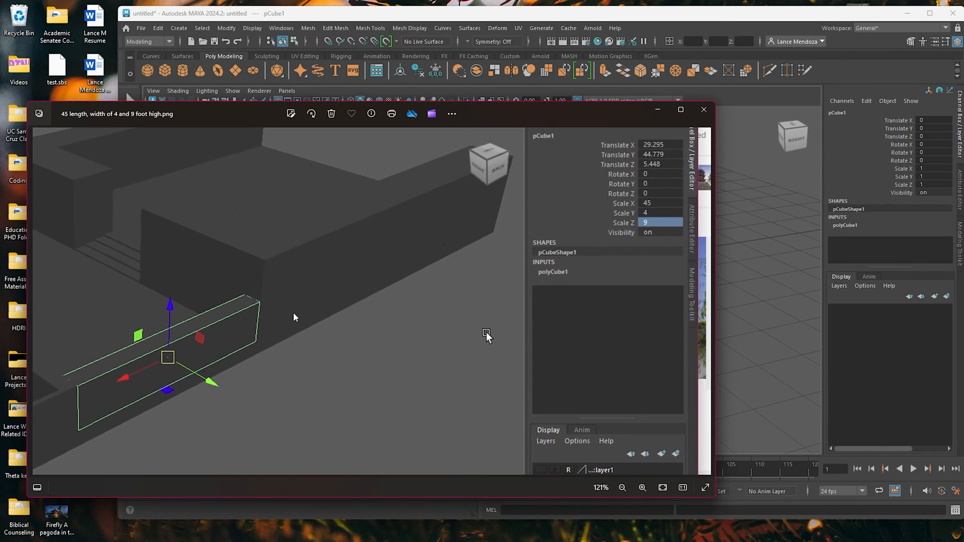
Step: Switch back to Maya and set the cube's Scale X to 45
left_click_drag(592, 15, 590, 11)
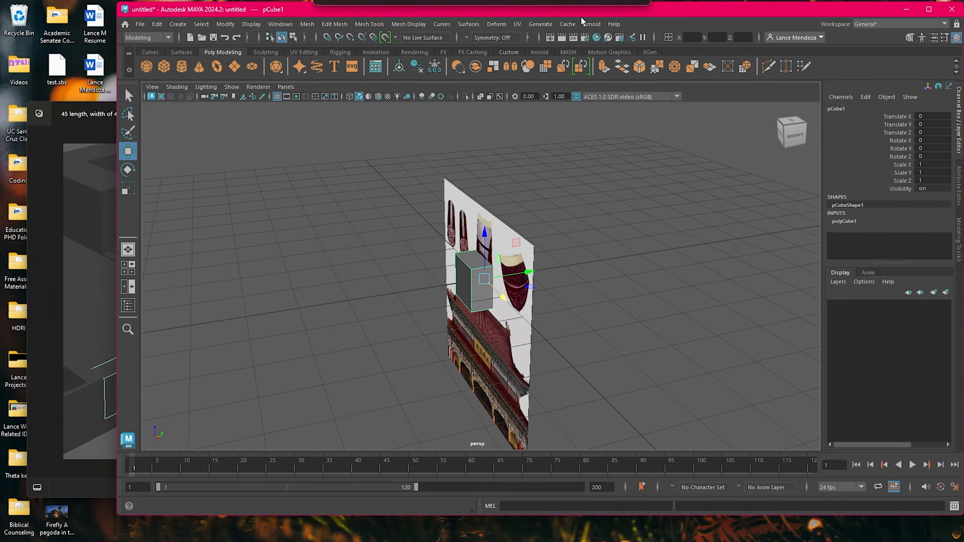
left_click_drag(618, 266, 671, 263, "alt")
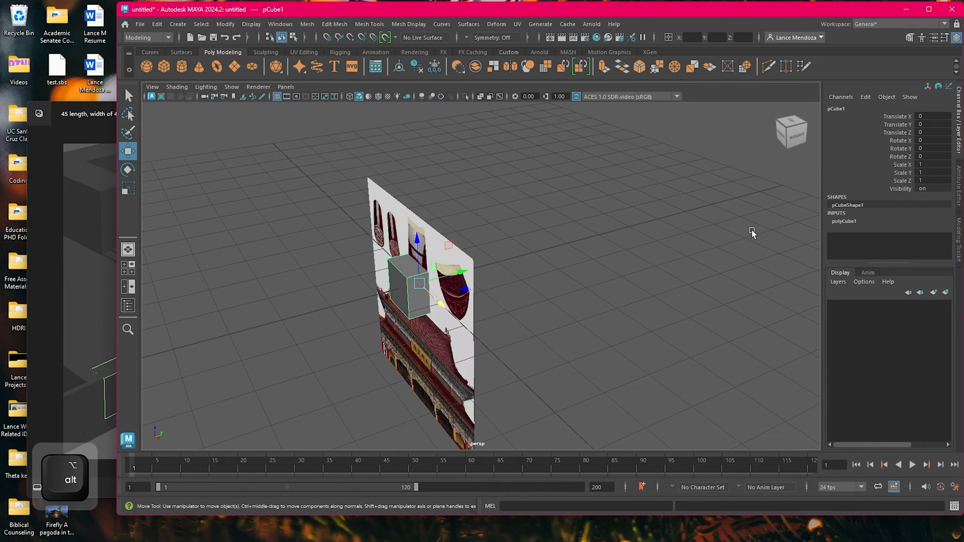
type("45")
key("Return")
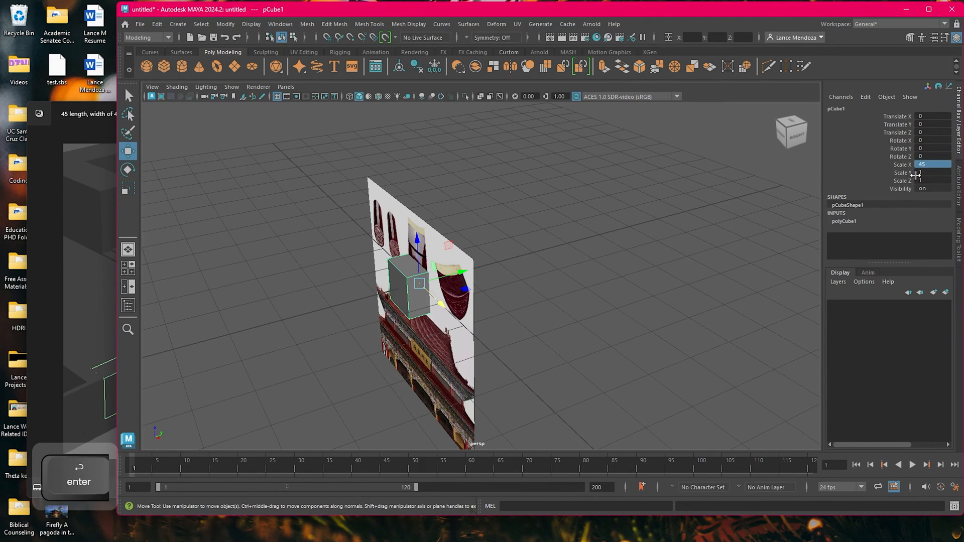
key("space")
left_click_drag(469, 275, 412, 289)
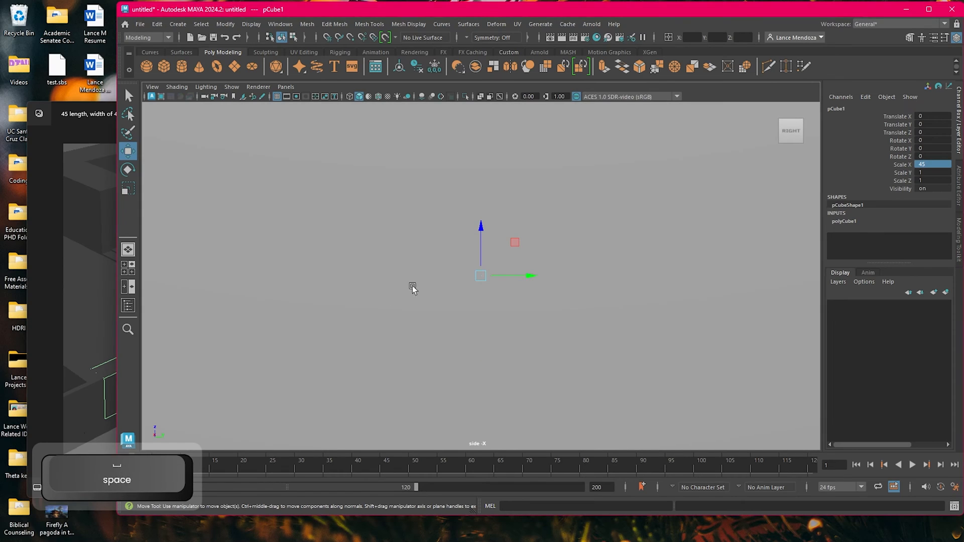
key("space")
left_click_drag(582, 222, 594, 194)
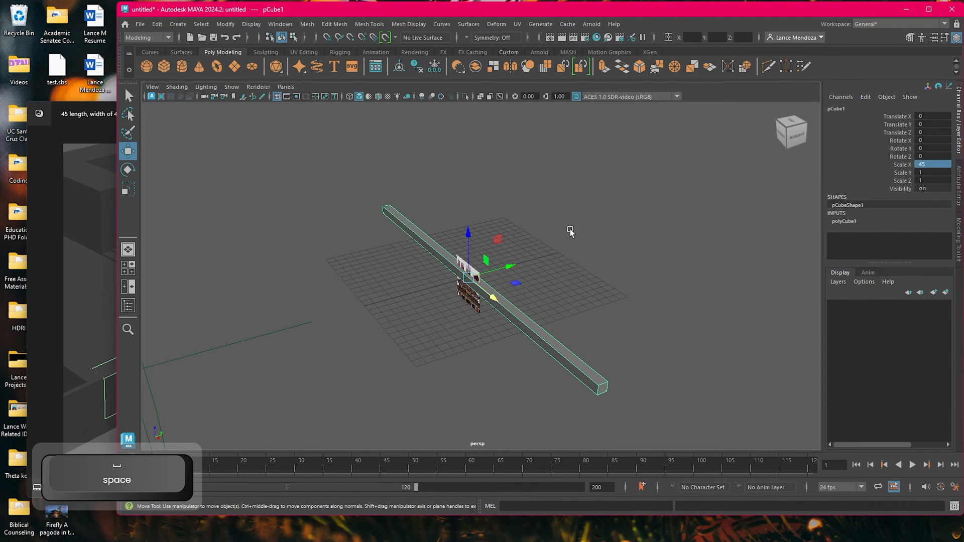
left_click_drag(537, 265, 571, 270, "alt")
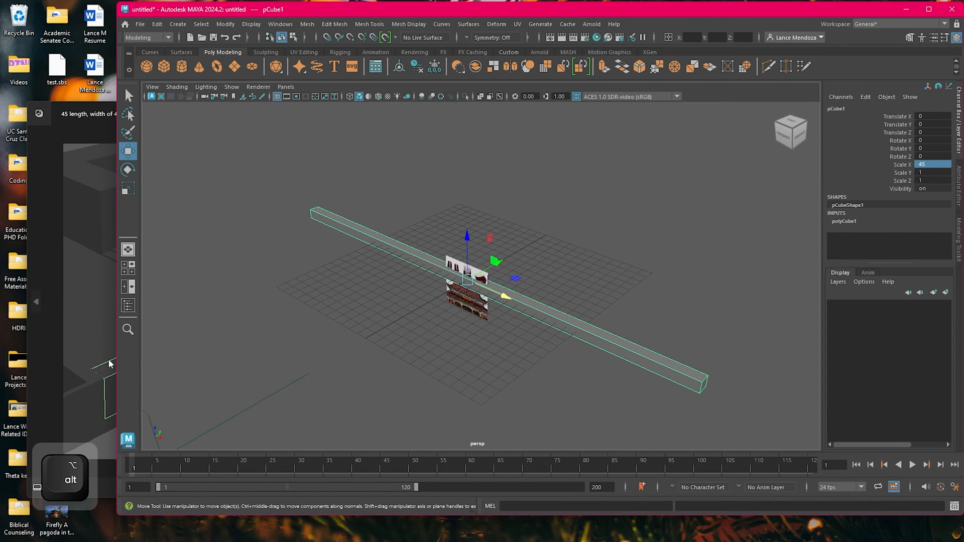
Step: Recheck the wall dimensions in the reference picture and set the cube's Scale Y to 4 and Scale Z to 9
left_click(99, 373)
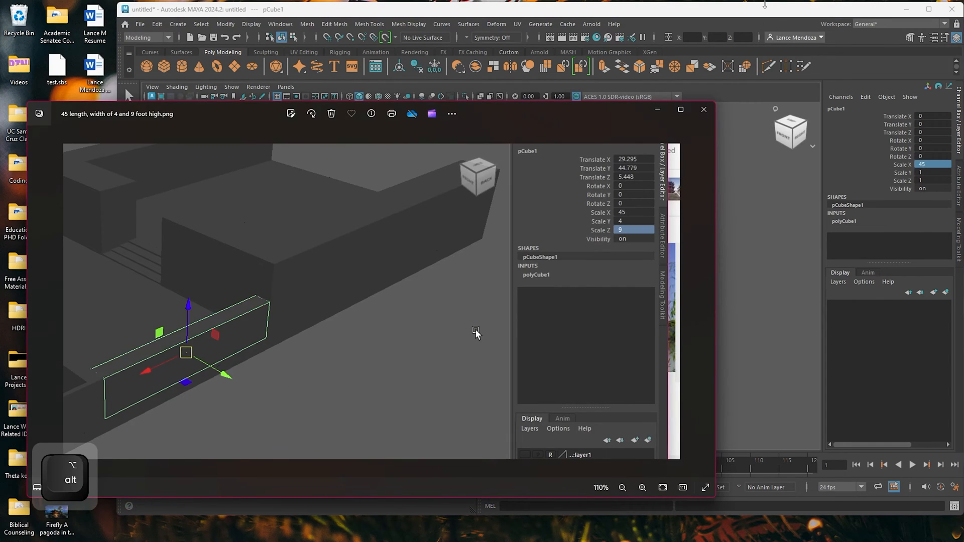
key("alt+Tab")
left_click(937, 173)
type("4")
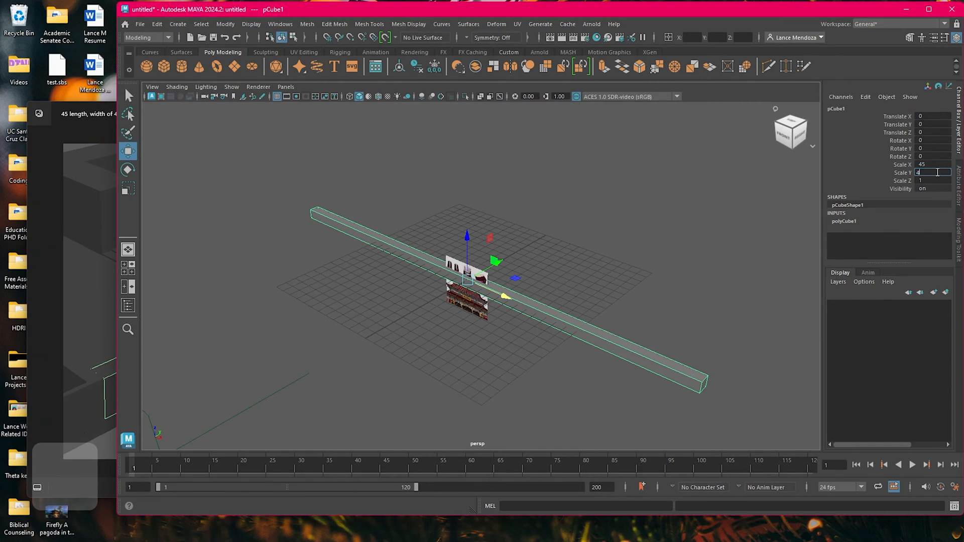
key("Return")
type("9")
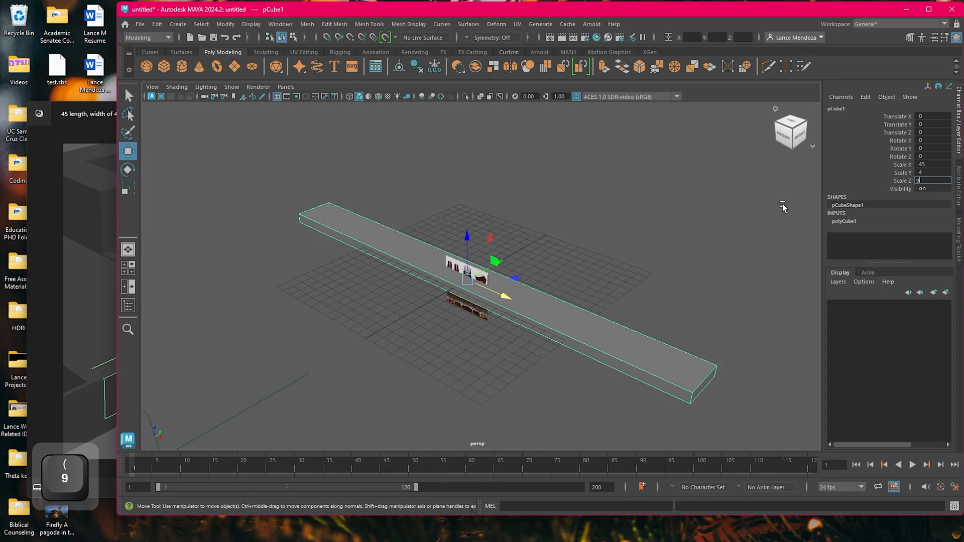
key("Return")
Step: Lower the wall block to about -7.85 in Z so its top lies beneath the grid
left_click_drag(625, 284, 555, 251, "alt")
left_click_drag(527, 209, 541, 284)
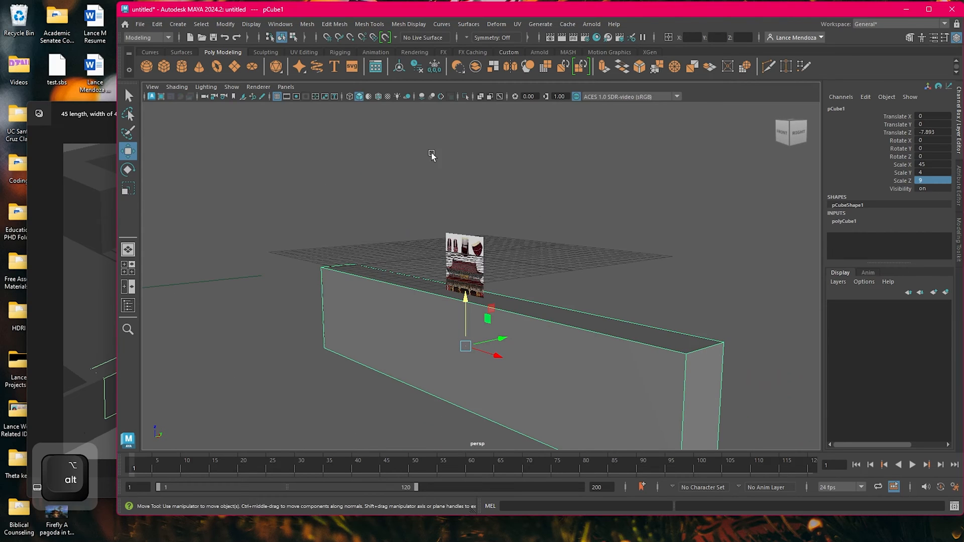
left_click(929, 9)
left_click_drag(523, 243, 543, 296, "alt")
left_click_drag(493, 256, 493, 256)
left_click_drag(579, 270, 522, 255, "alt")
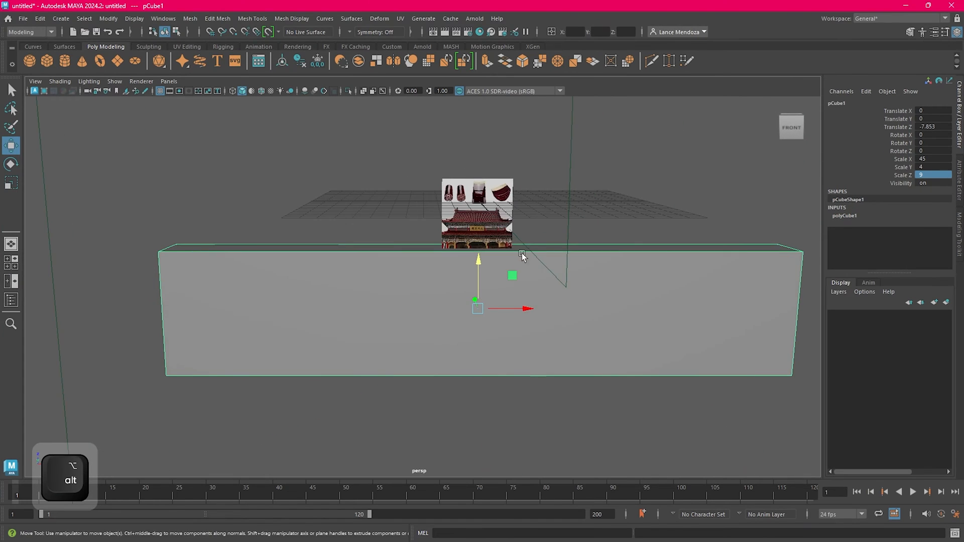
Step: Raise the image plane to about 12.1 in Z, well above the wall block
middle_click_drag(522, 255, 505, 278, "alt")
scroll(505, 279, "up", 4)
left_click(507, 242)
scroll(507, 247, "down", 8)
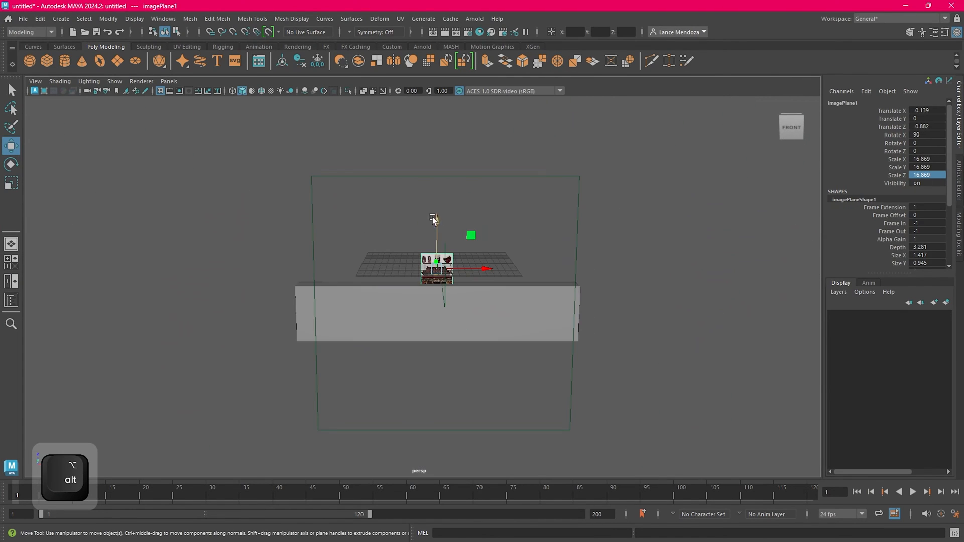
left_click_drag(432, 217, 433, 136)
Step: Switch to Chrome to look at the image results for traditional Chinese roofs with walls, and return to Maya
left_click(328, 530)
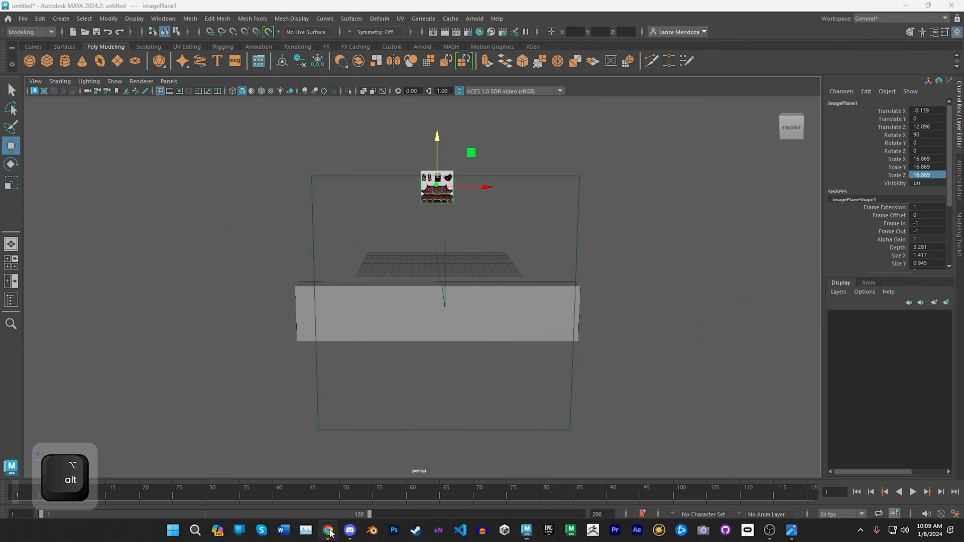
left_click(686, 10)
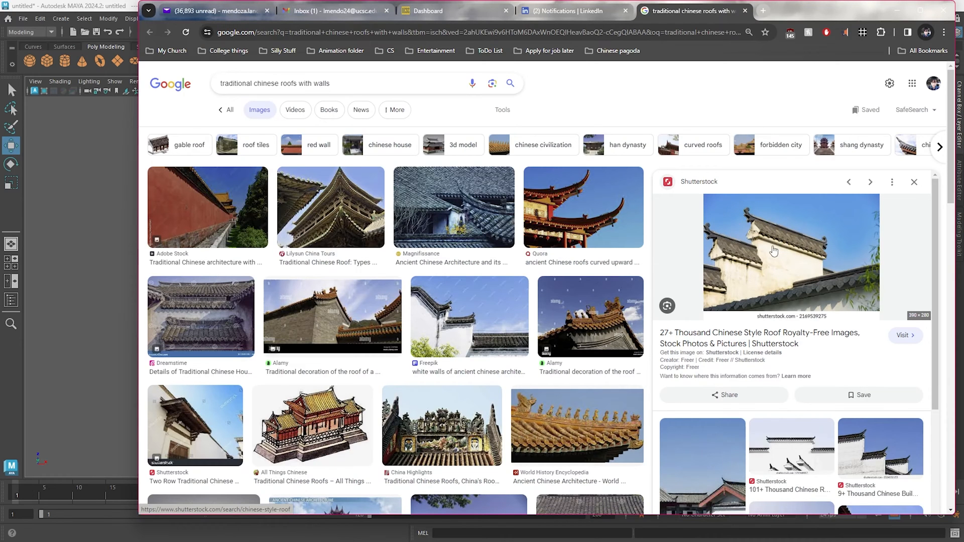
left_click(899, 10)
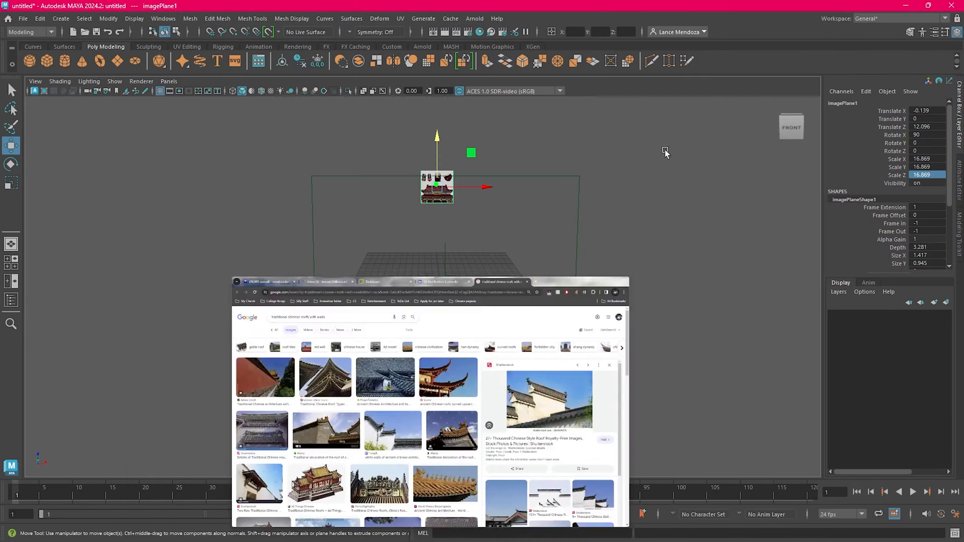
Step: Select the wall block and set its Translate Z to 0
left_click_drag(599, 301, 667, 294, "alt")
left_click(586, 301)
scroll(578, 302, "up", 3)
left_click_drag(546, 304, 527, 313, "alt")
left_click_drag(462, 273, 722, 254)
type("0")
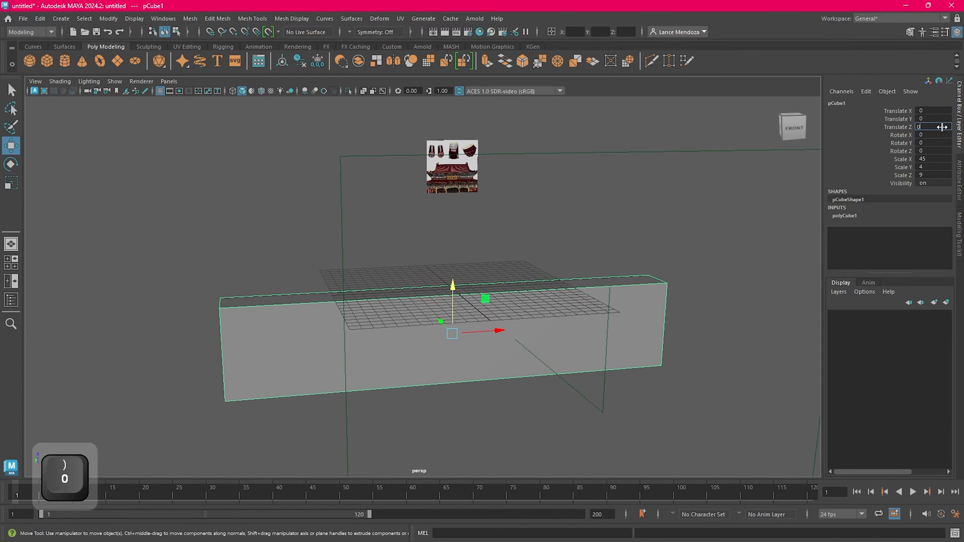
key("Return")
middle_click_drag(604, 238, 602, 260, "alt")
scroll(587, 217, "up", 3)
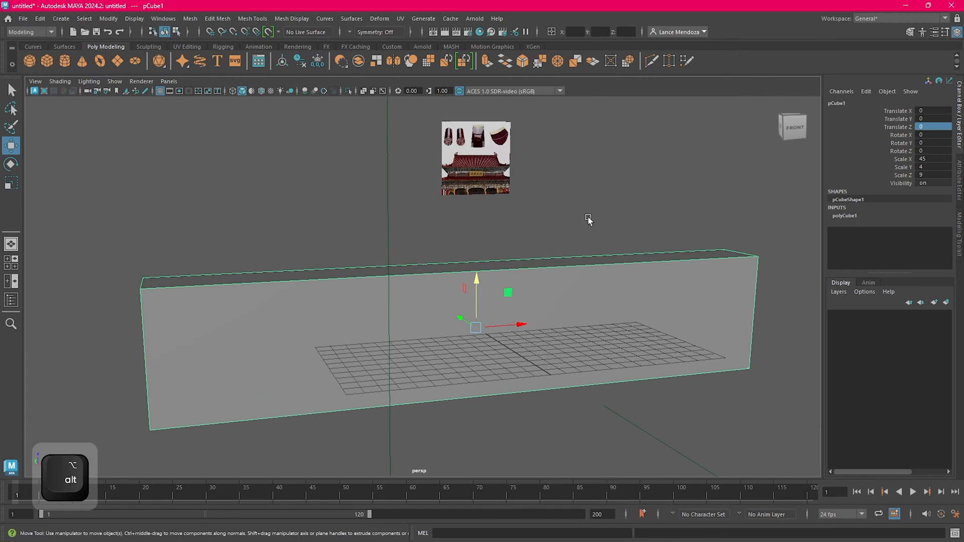
Step: Hide the front camera in the perspective view and select the wall block again
left_click(588, 218)
scroll(564, 241, "down", 5)
left_click_drag(564, 241, 572, 262, "alt")
left_click_drag(689, 242, 736, 300)
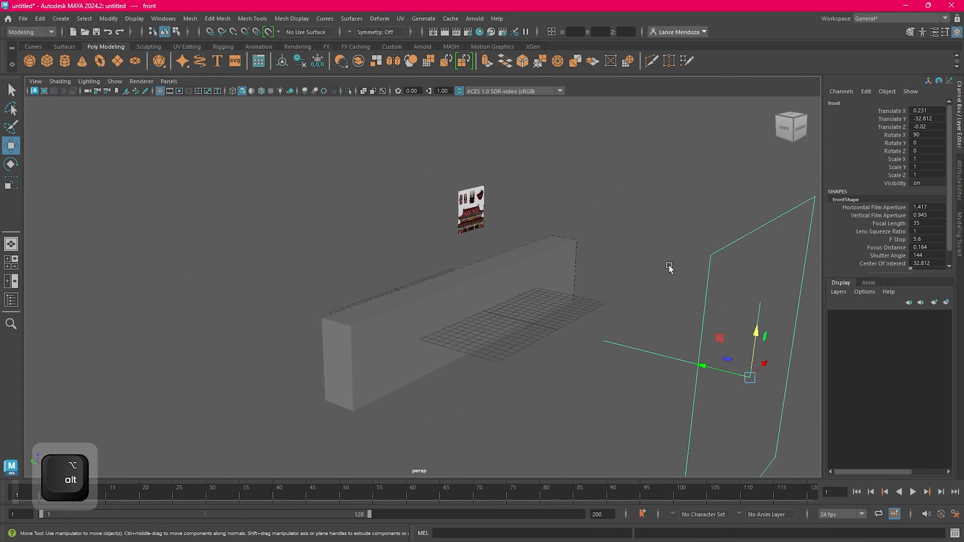
key("h")
left_click_drag(616, 282, 538, 300, "alt")
left_click(528, 298)
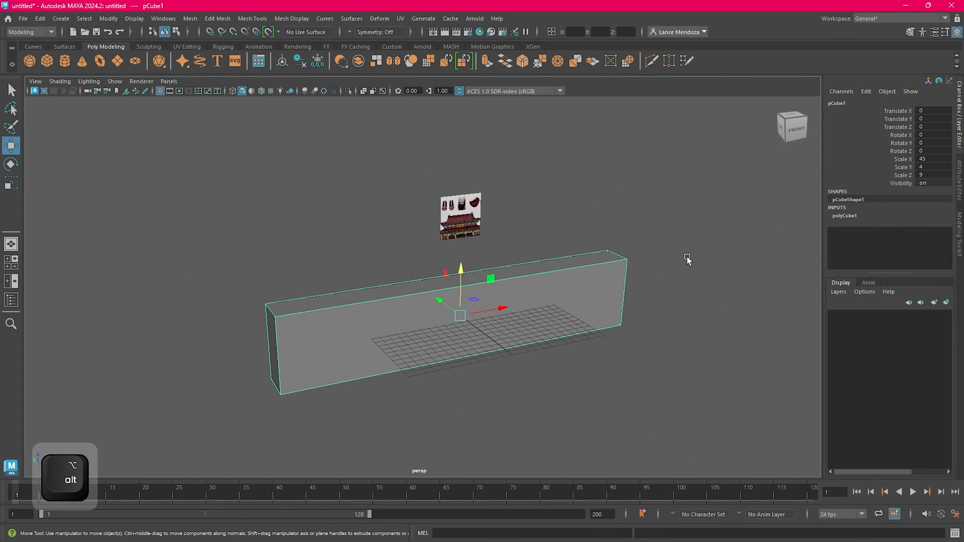
scroll(653, 258, "up", 3)
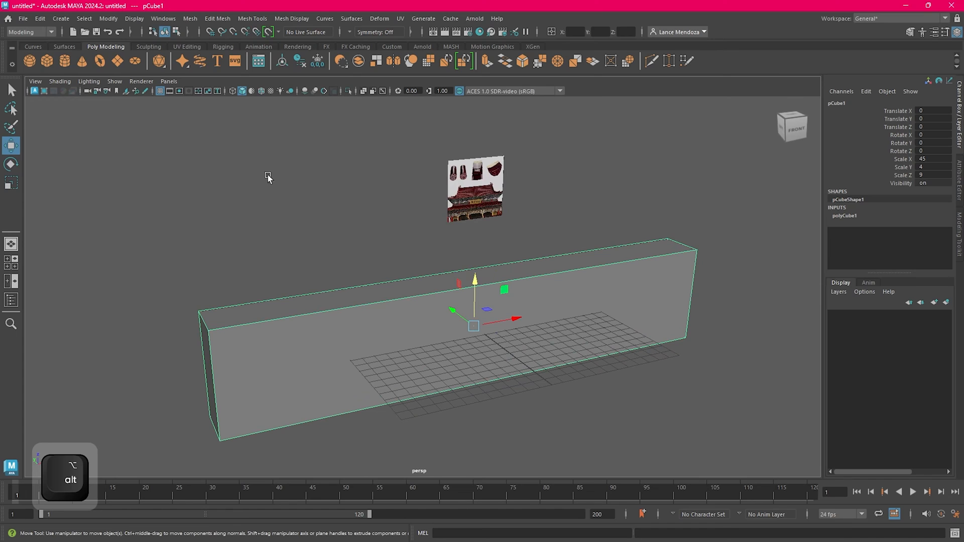
Step: Create a second polygon cube, raise it to about 6.05 in Z and scale it uniformly to about 4.15
left_click(49, 65)
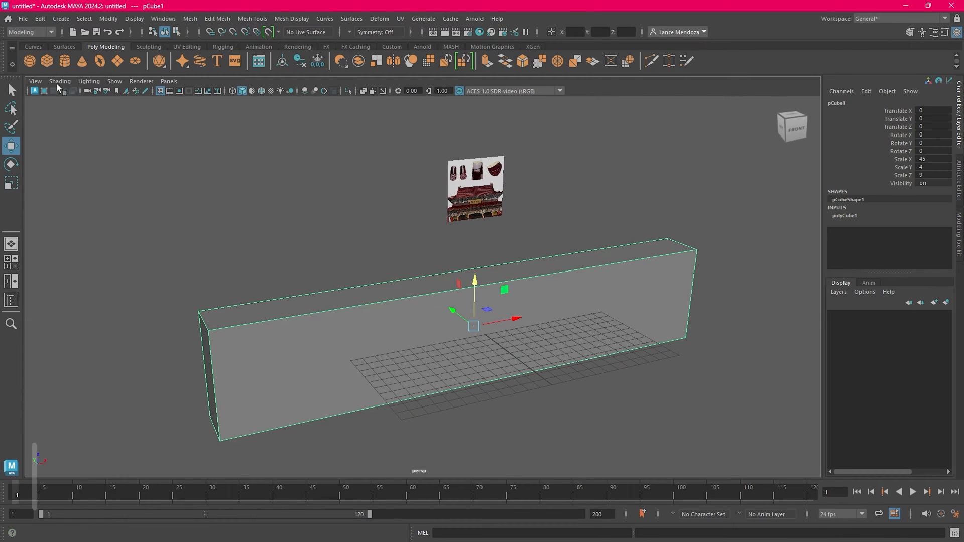
left_click_drag(386, 286, 487, 199, "alt")
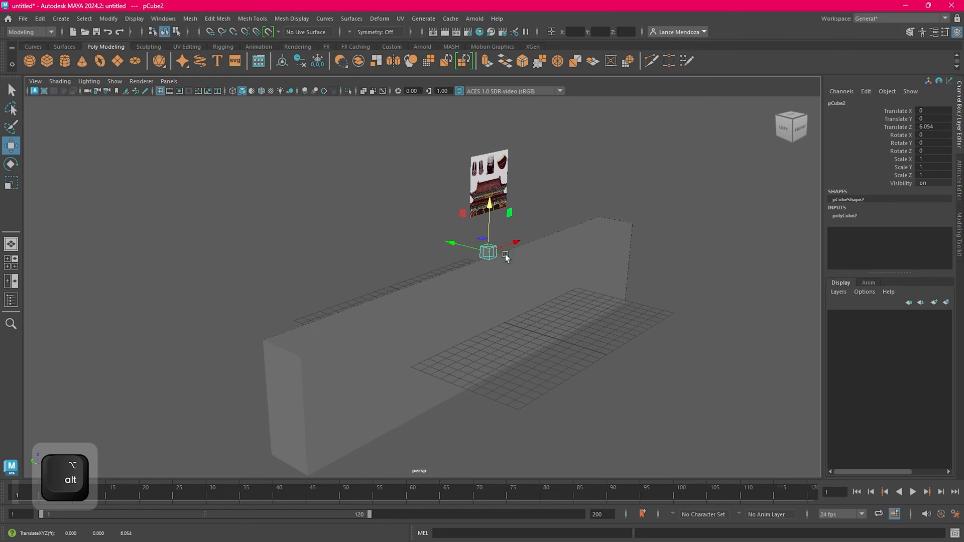
key("w")
key("e")
key("r")
left_click_drag(489, 254, 572, 304)
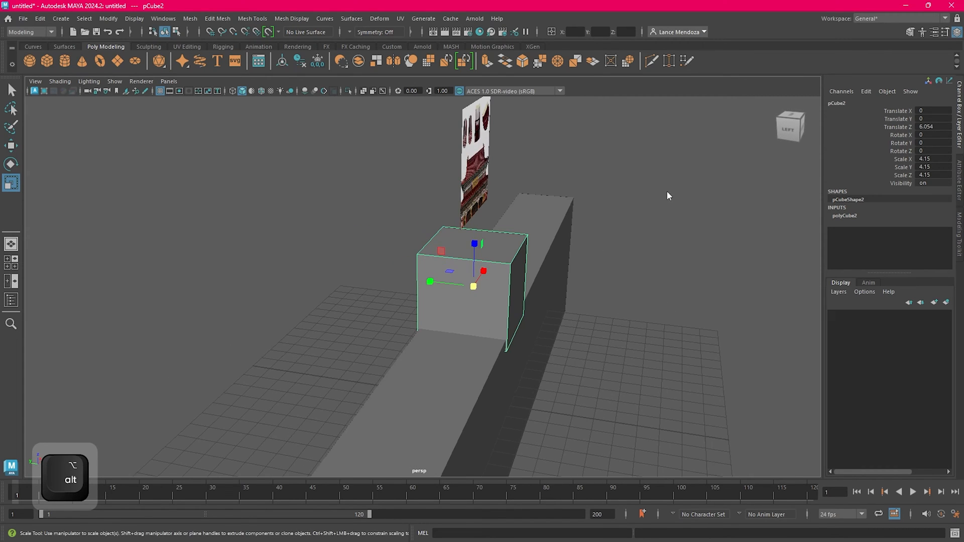
Step: Select the new cube's two long top edges and scale them together in Y to form a narrow ridge
right_click_drag(667, 197, 667, 177)
left_click(520, 249)
left_click(474, 253, "shift")
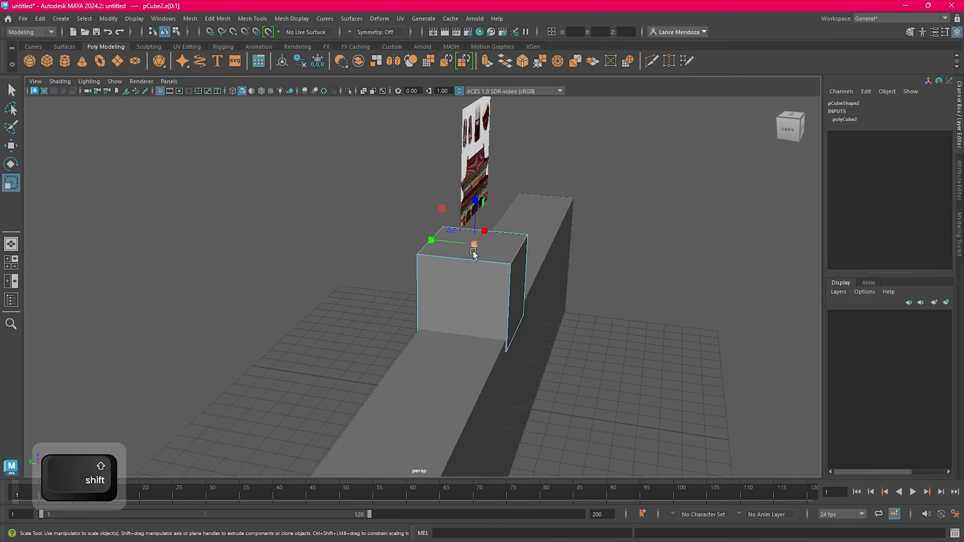
key("w")
key("e")
key("r")
left_click_drag(431, 240, 441, 244)
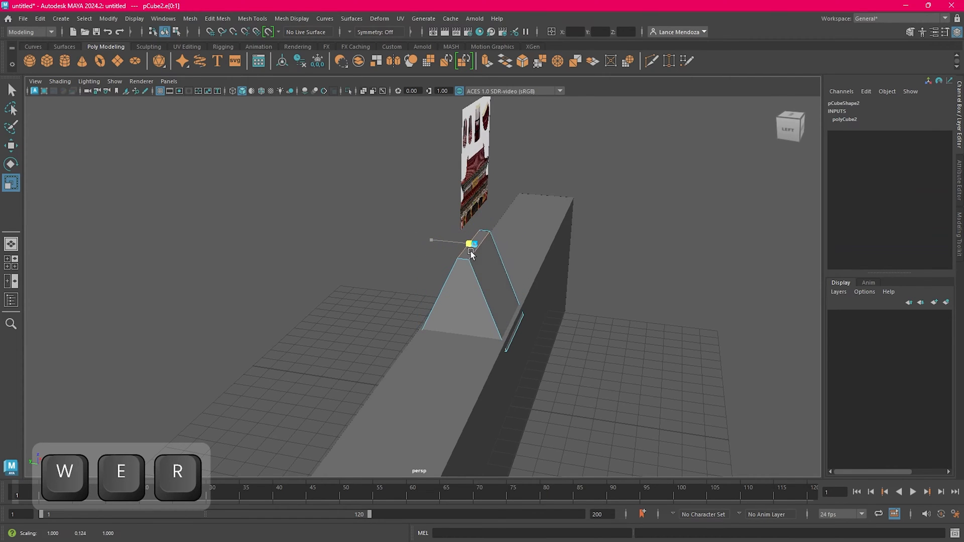
Step: In object mode, scale the tapered roof block uniformly to about 5.07 and raise it to about 7.1 in Z above the wall
scroll(581, 286, "down", 5)
left_click_drag(581, 286, 447, 286, "alt")
key("w")
right_click_drag(537, 223, 572, 202)
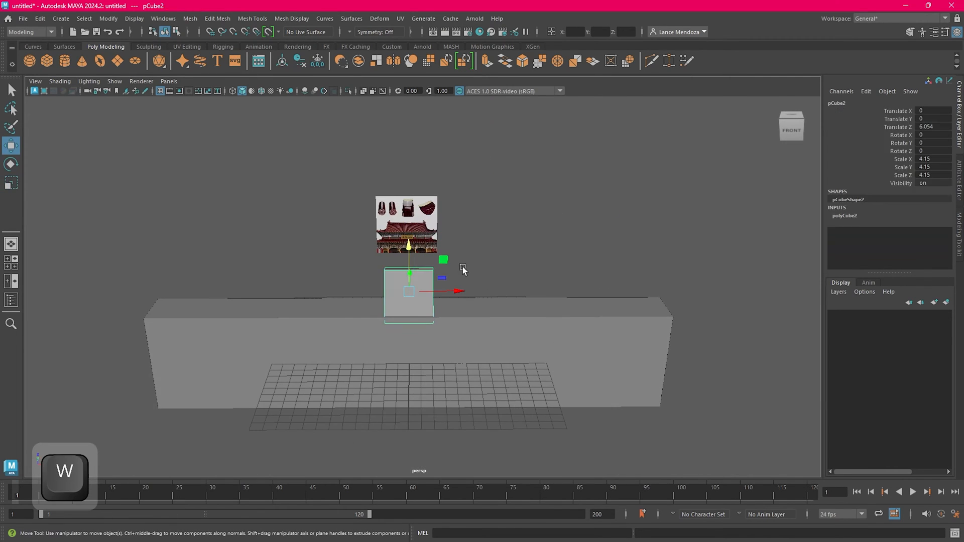
left_click_drag(488, 296, 452, 242, "alt")
key("w")
key("e")
key("r")
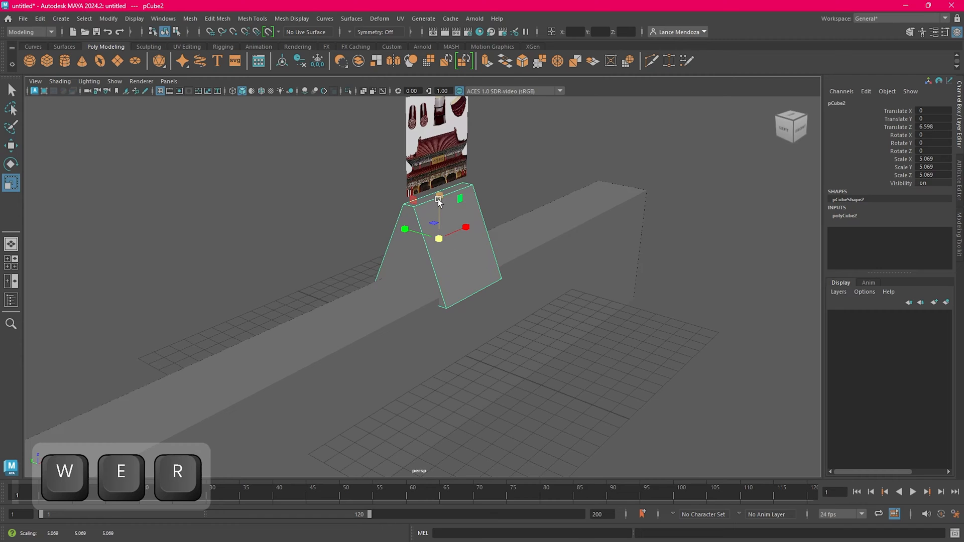
key("w")
left_click_drag(439, 200, 440, 189)
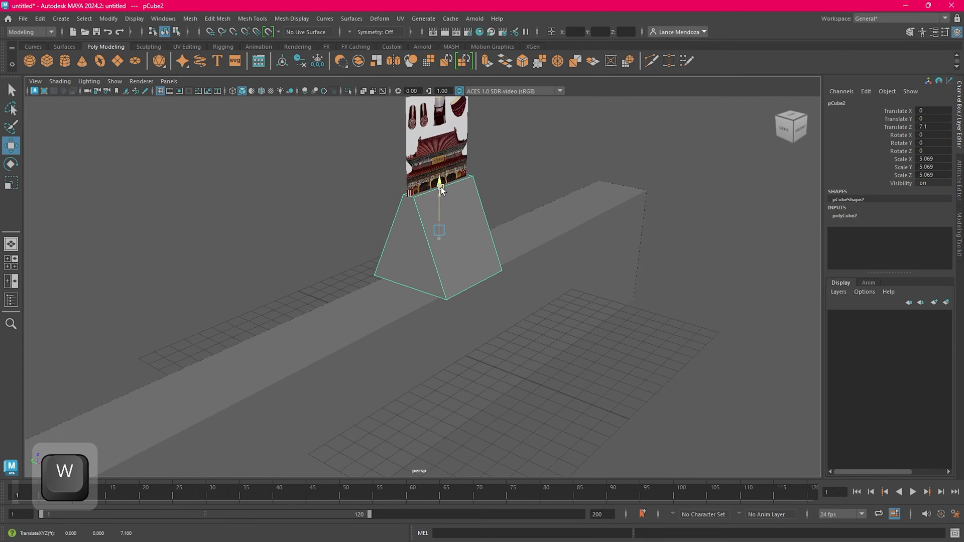
Step: Switch to the browser, examine the reference photo of a Chinese wall with a tiled roof, and return to Maya
mouse_move(366, 539)
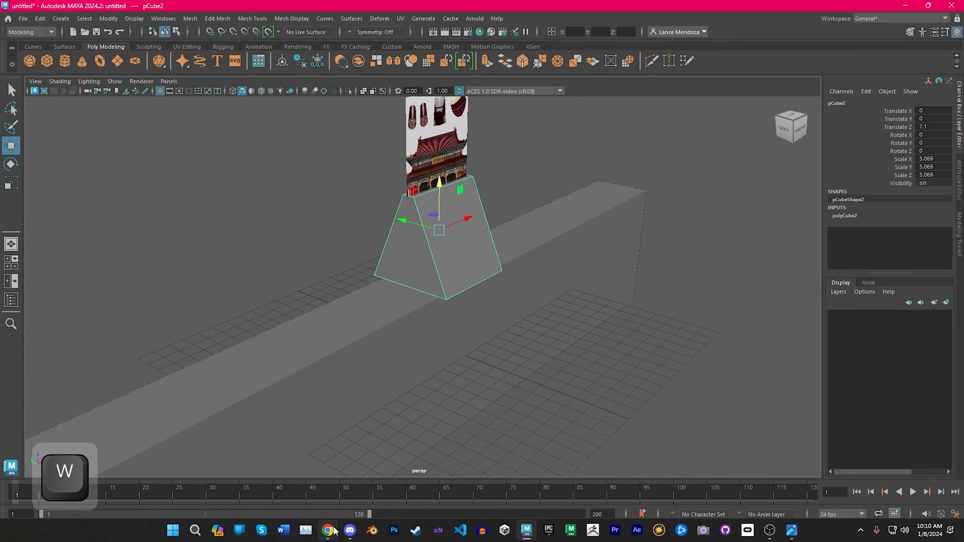
left_click(328, 530)
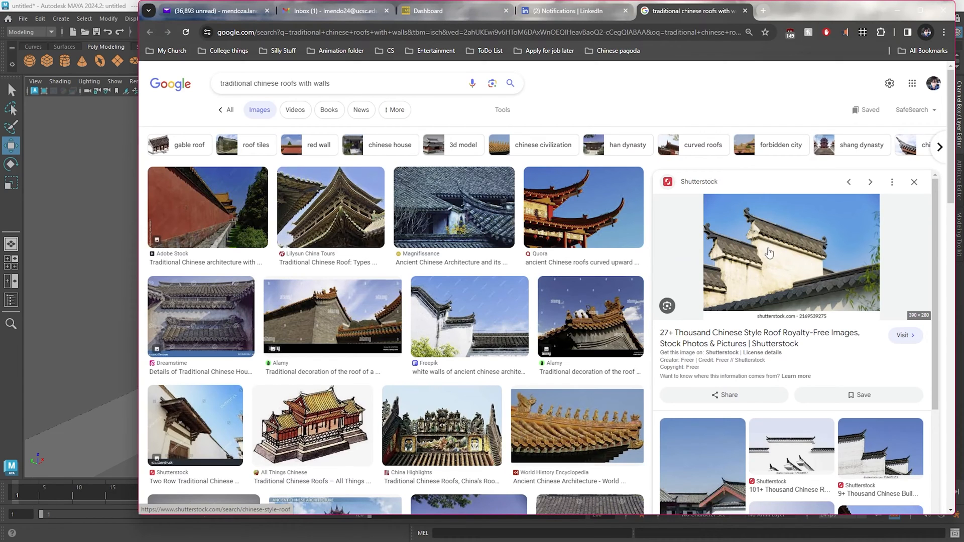
left_click(897, 13)
Step: Raise the roof block higher above the wall in Z and extrude its bottom face downward to form a short vertical base
mouse_move(587, 284)
left_mouse_down("alt")
mouse_move(631, 264)
mouse_move(582, 281)
mouse_move(601, 274)
left_mouse_up("alt")
key("w")
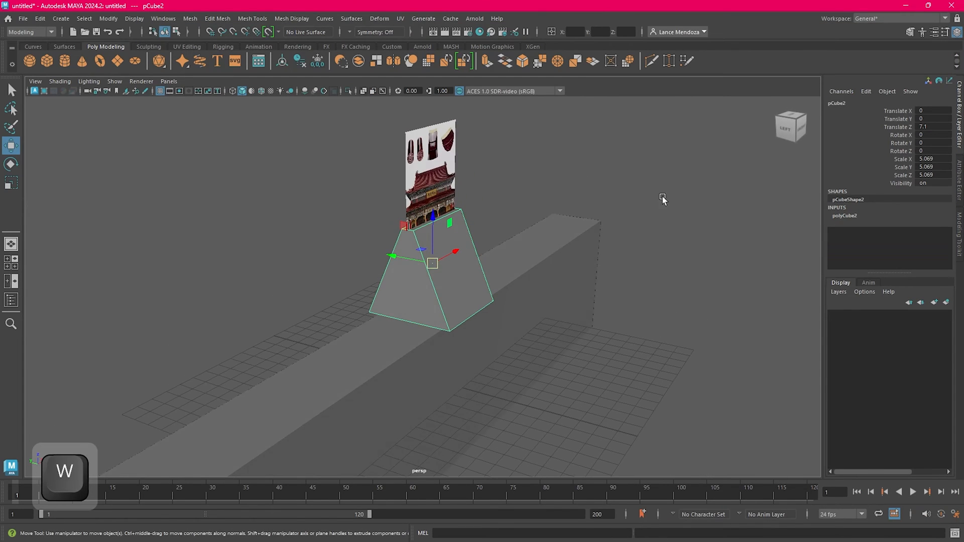
left_click_drag(433, 216, 433, 186)
right_click_drag(646, 161, 644, 194)
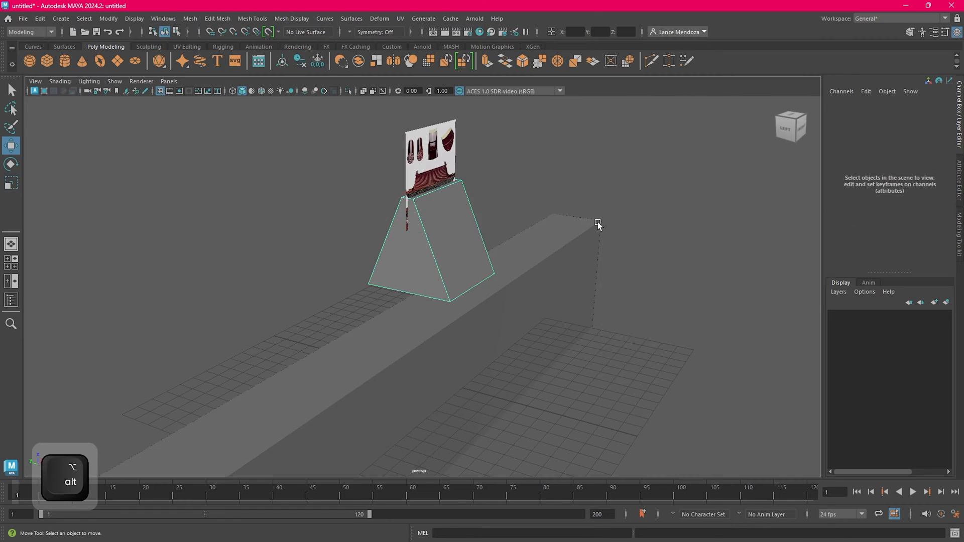
left_click_drag(433, 321, 512, 234, "alt")
left_click(443, 272)
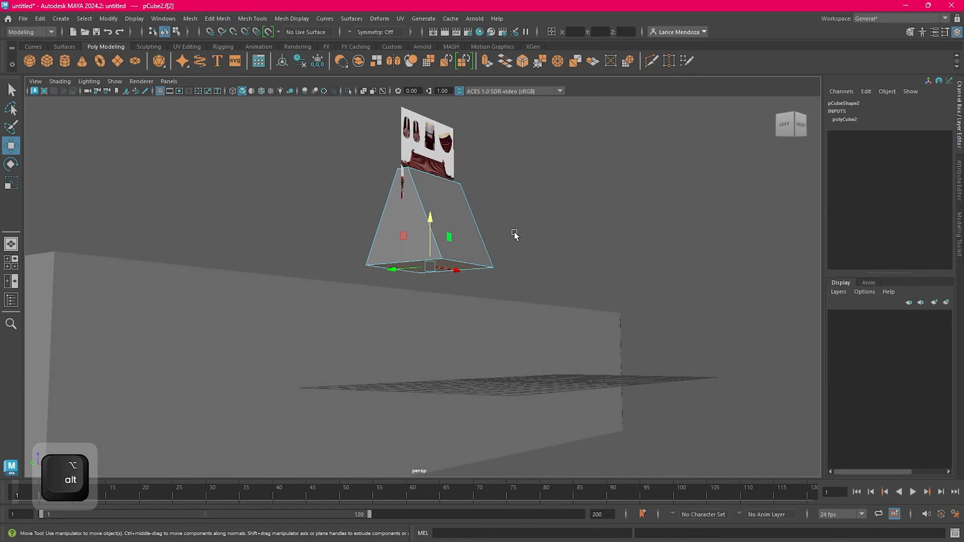
key("ctrl+e")
key("w")
left_click_drag(430, 219, 519, 281)
Step: Lower the narrow top face of the roof block slightly in Z and return to object mode
right_click(621, 178)
left_click(620, 205)
left_click(434, 209)
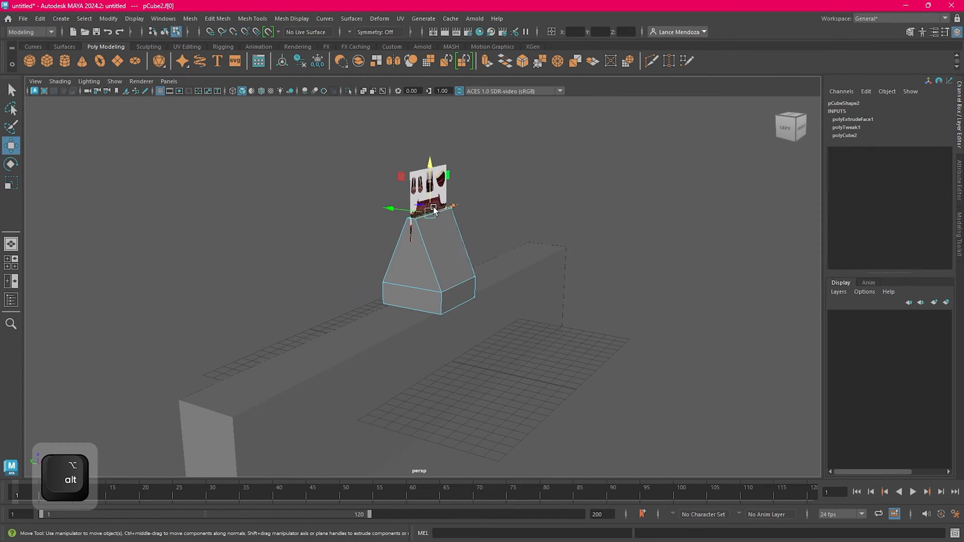
left_click_drag(429, 174, 430, 187)
left_click_drag(617, 213, 598, 192, "alt")
right_click_drag(601, 194, 627, 174)
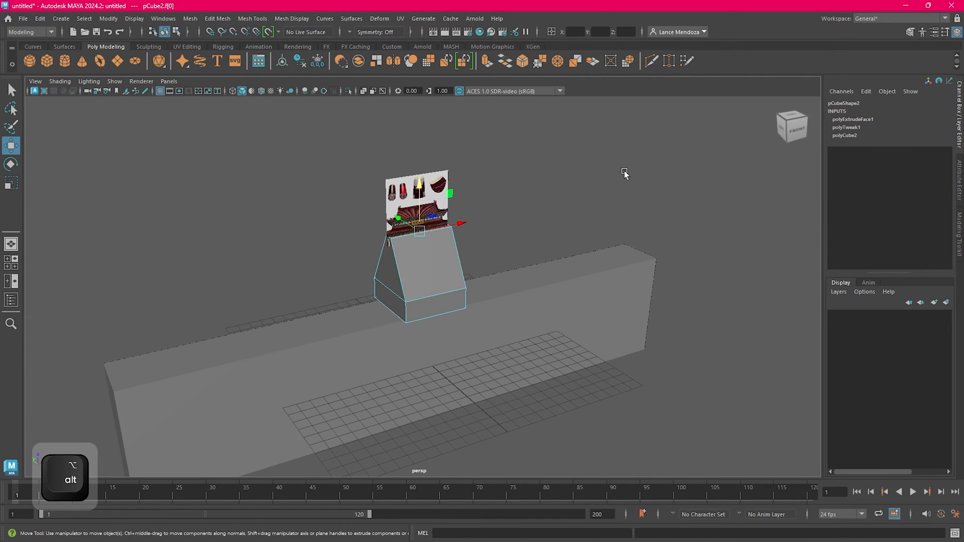
Step: Scale the roof block to about 46.55 in X to span the wall, resting it on the wall at about 8.74 in Z
scroll(548, 245, "down", 4)
left_click_drag(545, 243, 723, 216, "alt")
key("w")
key("e")
key("r")
left_click_drag(652, 301, 425, 171, "alt")
left_click(451, 261)
key("w")
left_click(626, 260)
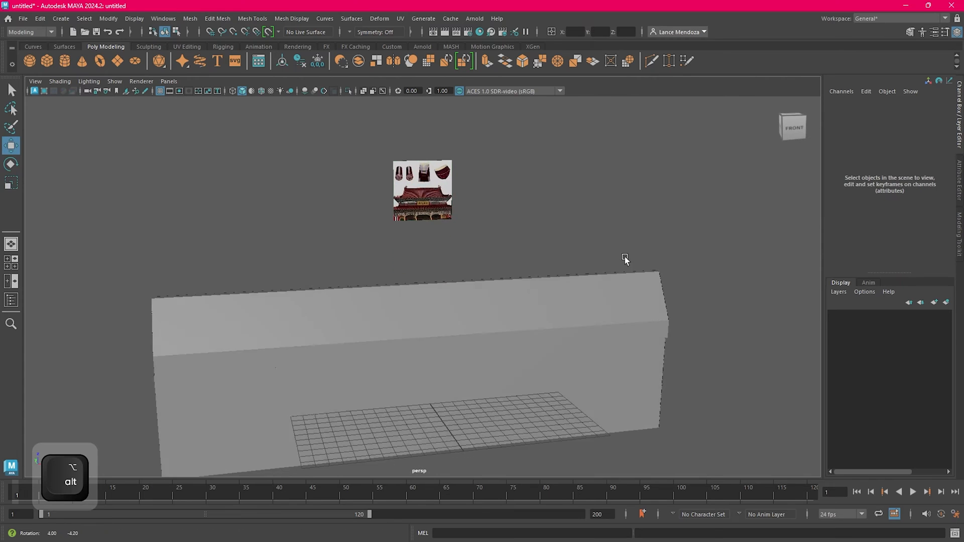
Step: Compare the roof and wall proportions with the reference photo in the browser and return to Maya
left_click_drag(625, 260, 664, 251, "alt")
mouse_move(804, 541)
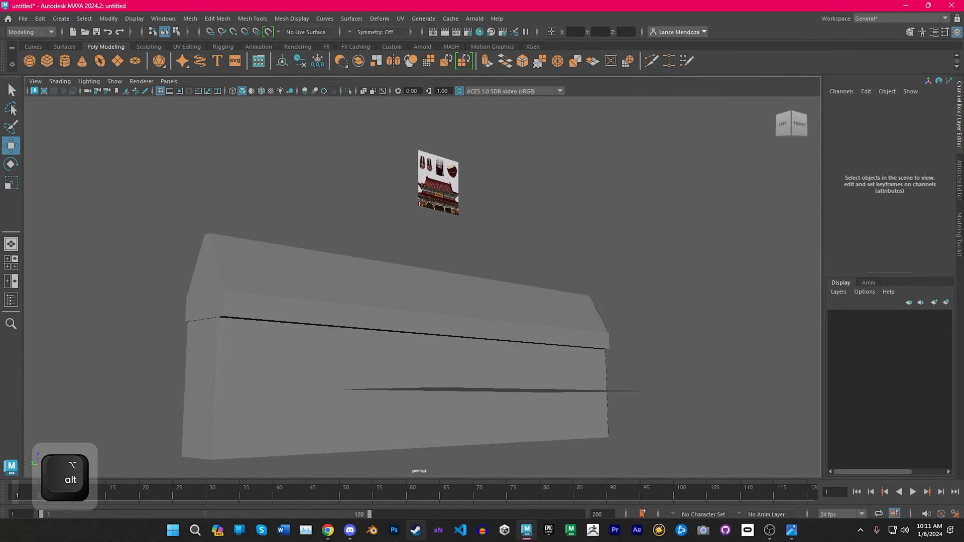
left_click(329, 531)
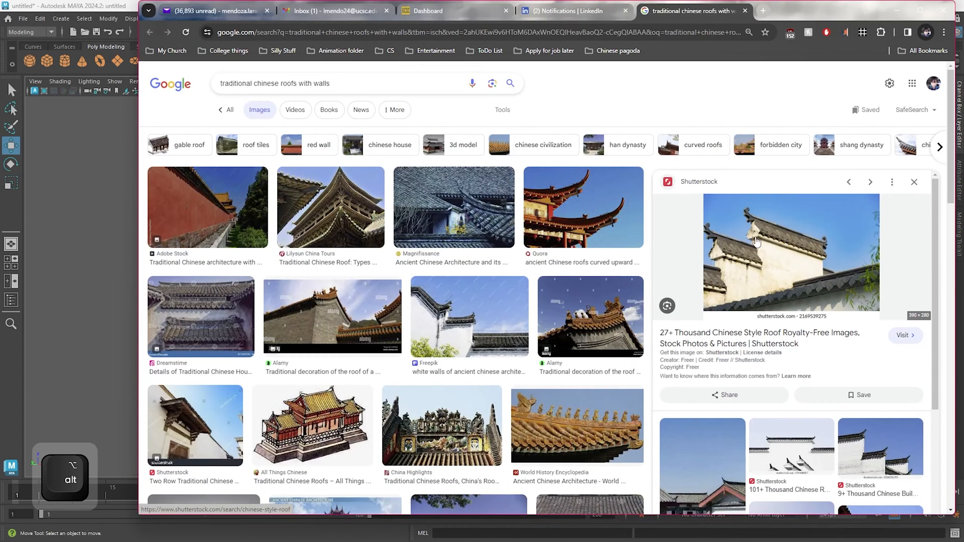
left_click(893, 17)
Step: Scale the roof block to about 5.37 in Y so it overhangs both sides of the wall
left_click(472, 318)
left_click_drag(471, 318, 471, 278, "alt")
key("w")
key("e")
key("r")
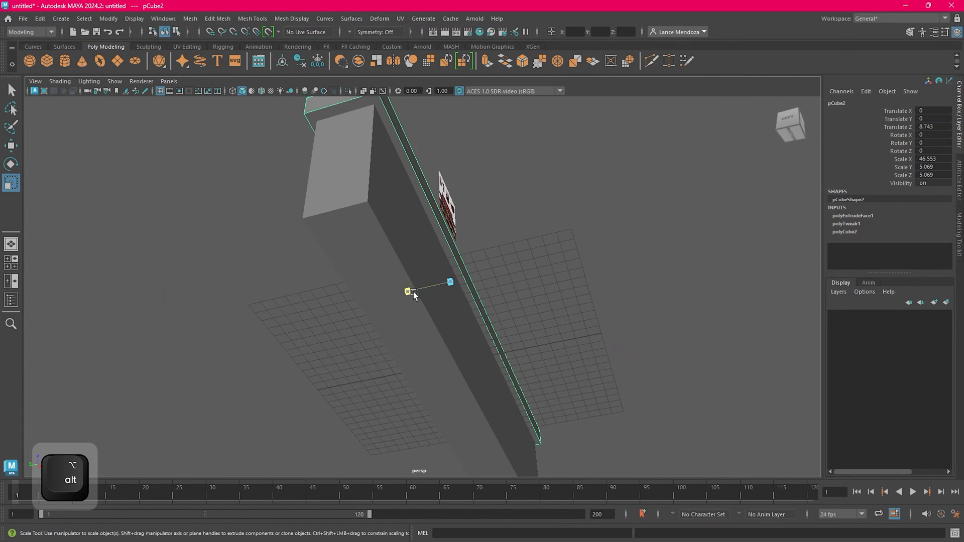
left_click_drag(414, 291, 351, 239)
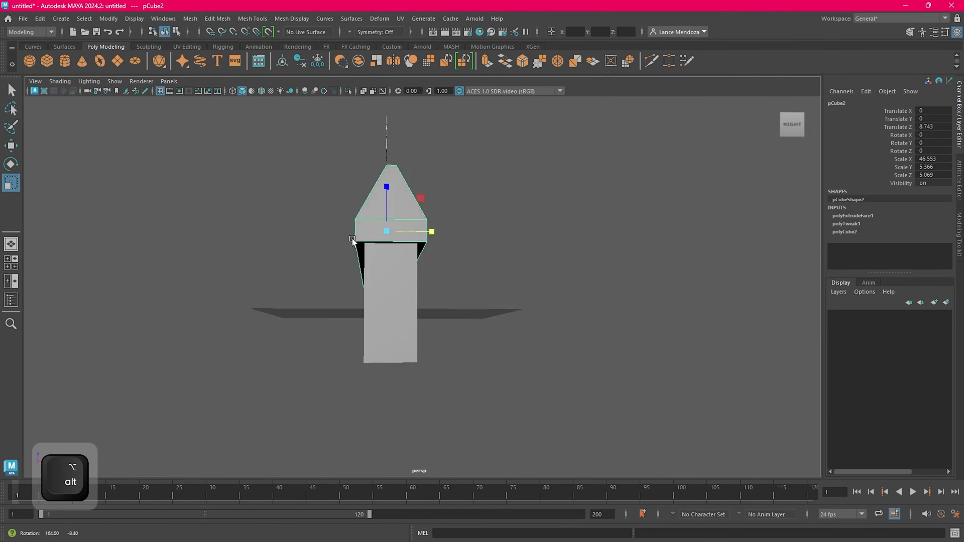
key("w")
left_click_drag(458, 231, 490, 207, "alt")
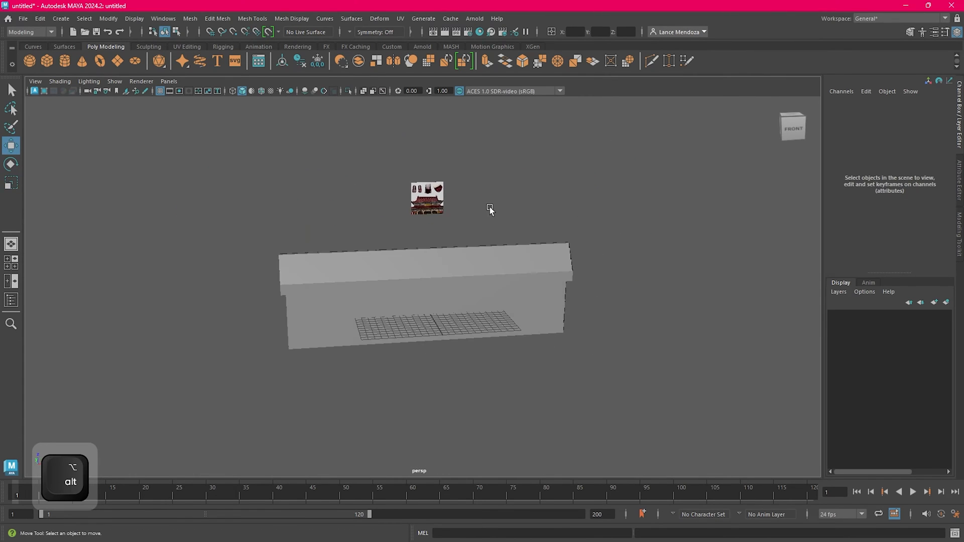
middle_click_drag(489, 207, 477, 244, "alt")
left_click(429, 236)
left_click(599, 238)
scroll(581, 253, "up", 3)
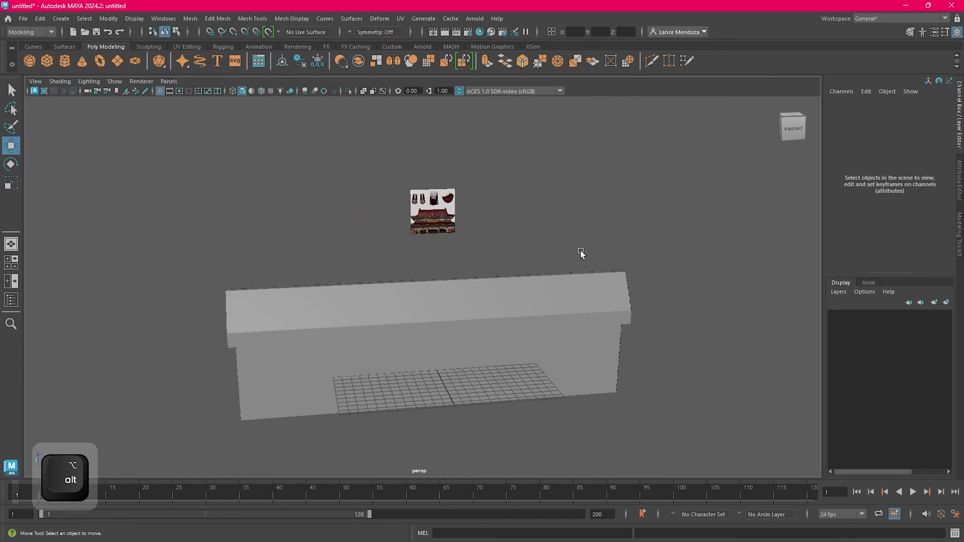
left_click_drag(581, 253, 563, 248, "alt")
Step: Select the reference image plane and, in the front view, add it to a new display layer
left_click(441, 216)
key("space")
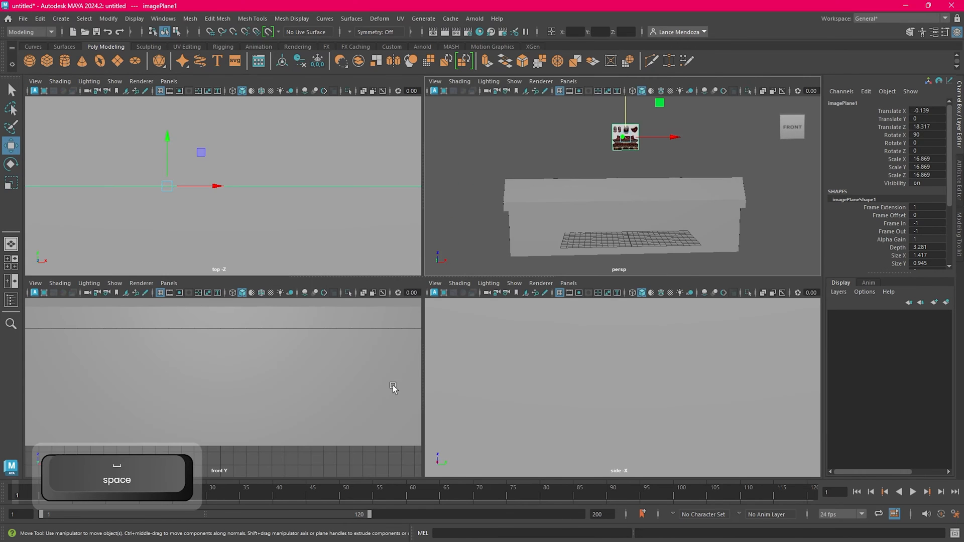
key("space")
scroll(411, 328, "down", 2)
middle_click_drag(460, 187, 451, 254, "alt")
scroll(451, 254, "up", 4)
middle_click_drag(442, 164, 447, 275, "alt")
scroll(410, 235, "up", 4)
scroll(447, 275, "down", 2)
scroll(448, 278, "up", 2)
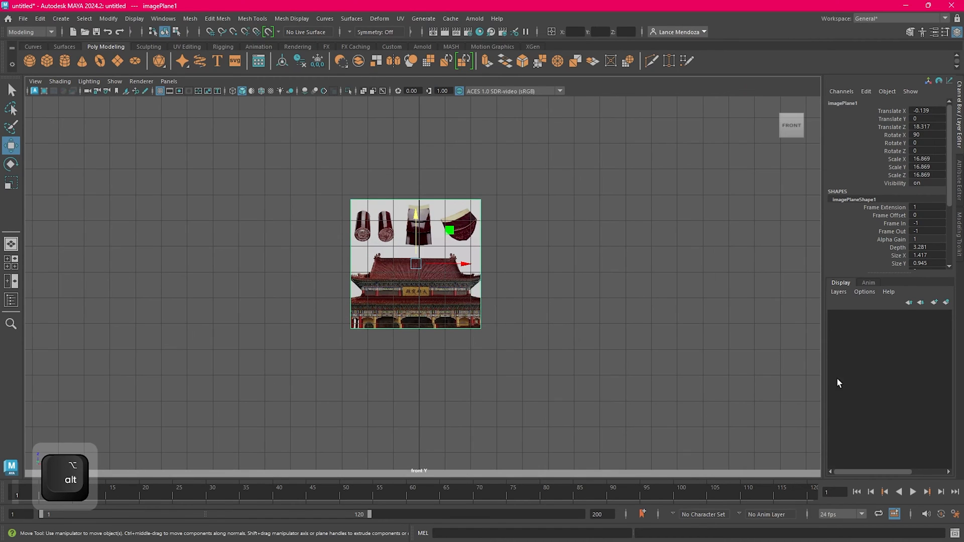
middle_click_drag(588, 296, 562, 325, "alt")
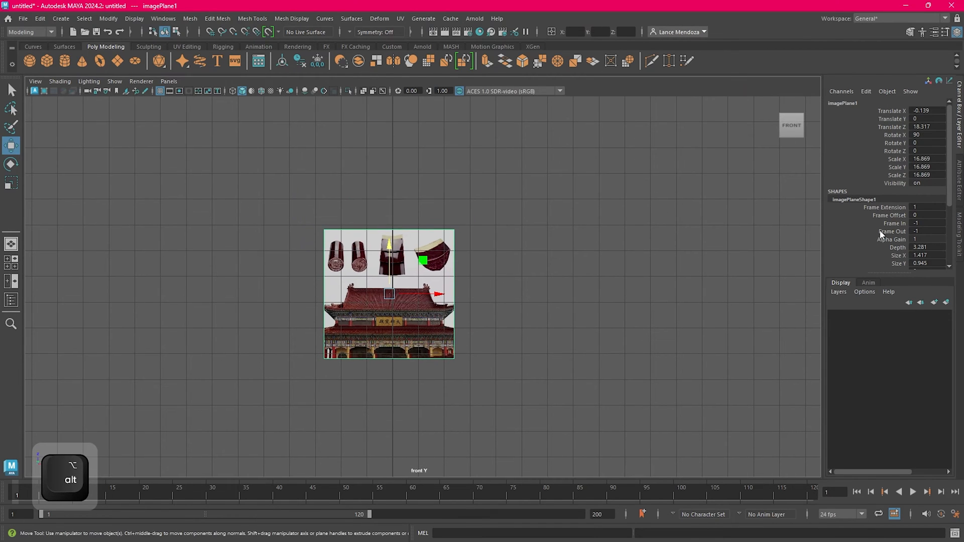
left_click(946, 303)
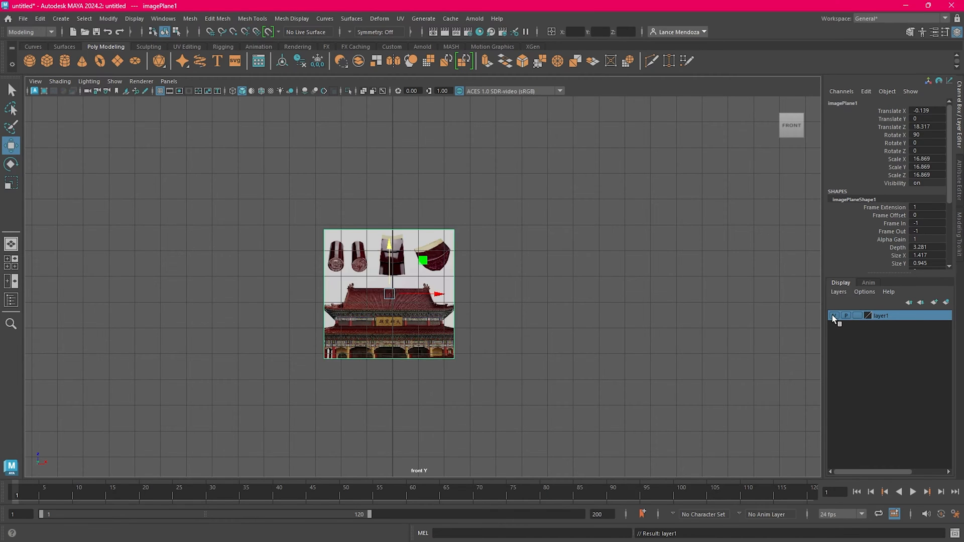
Step: Test the new layer's visibility toggle and set the layer to Reference so the image plane cannot be selected
left_click(834, 315)
left_click(835, 315)
scroll(612, 340, "up", 2)
left_click(835, 315)
left_click(834, 315)
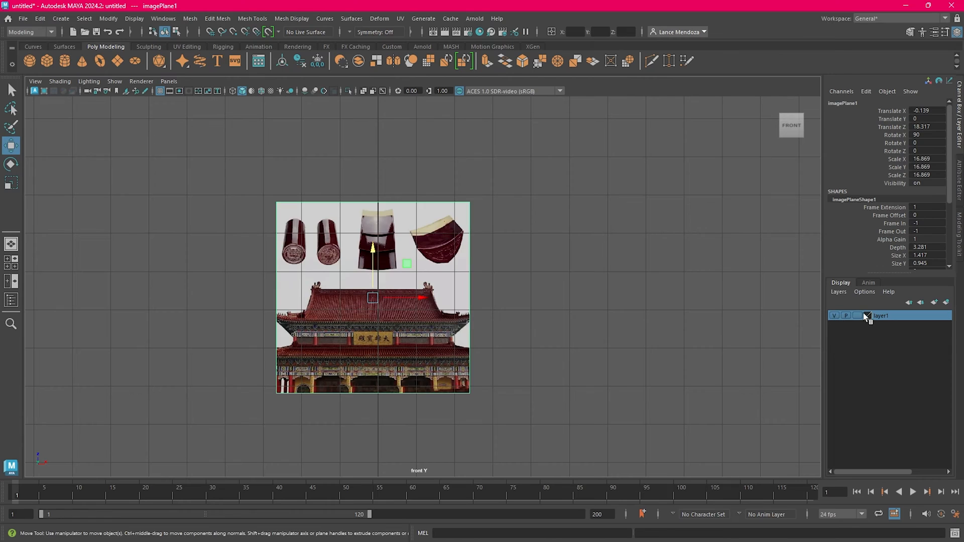
left_click(857, 315)
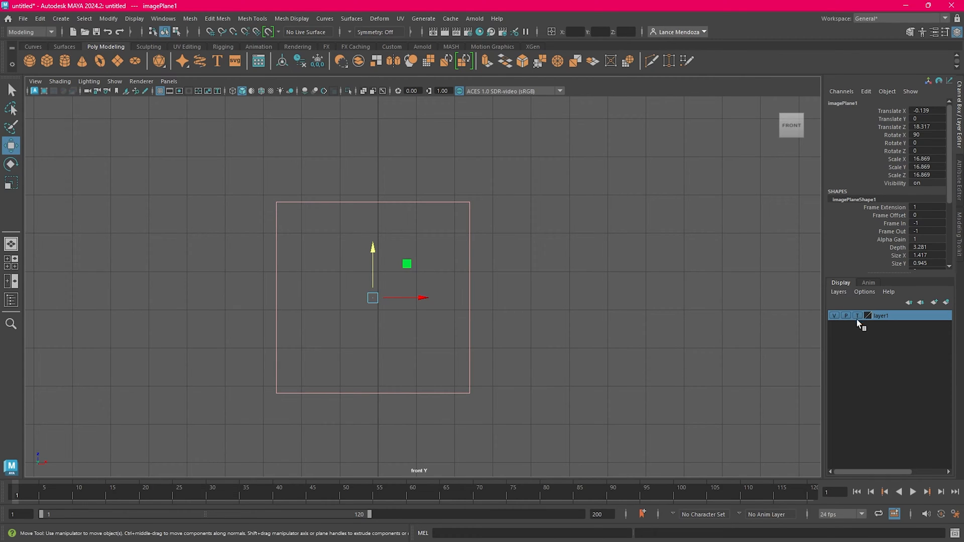
left_click(857, 316)
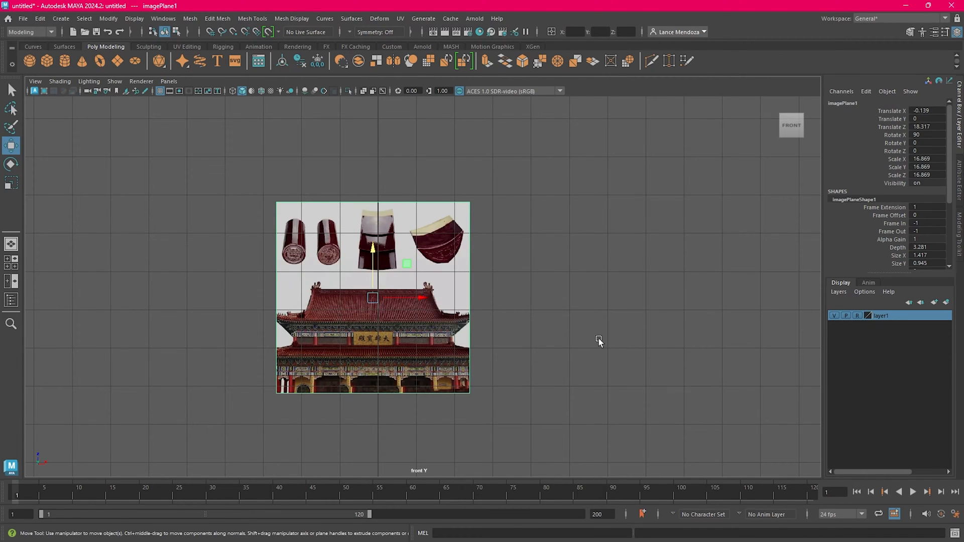
middle_click_drag(504, 318, 546, 319, "alt")
scroll(548, 318, "up", 2)
left_click(496, 334)
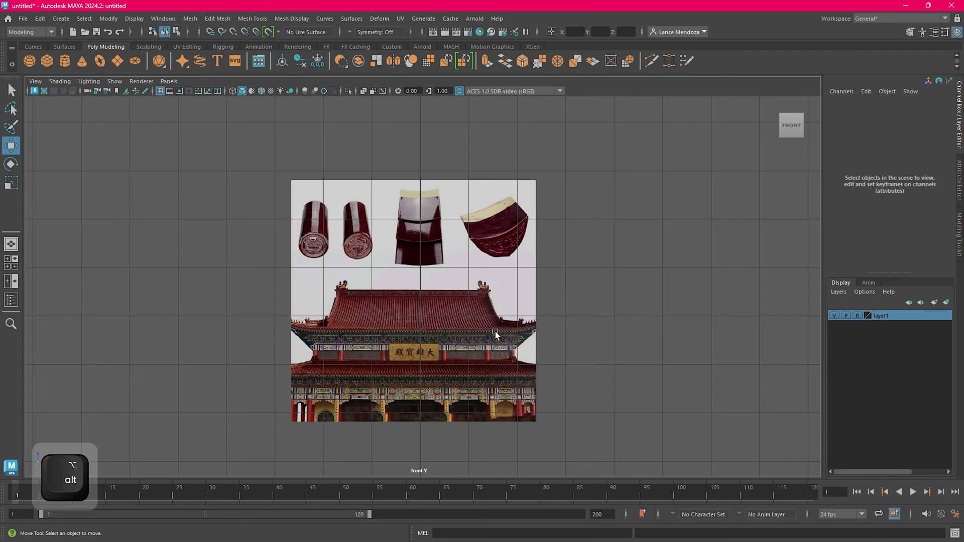
Step: Select imagePlane1 in the Outliner, reduce its Alpha Gain to about 0.487, and hide the Outliner
left_click(11, 300)
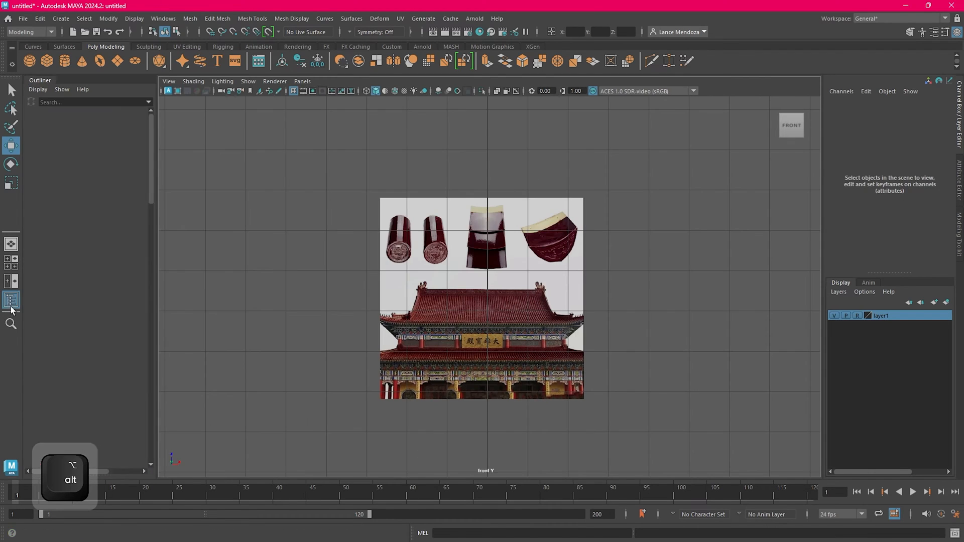
left_click(97, 153)
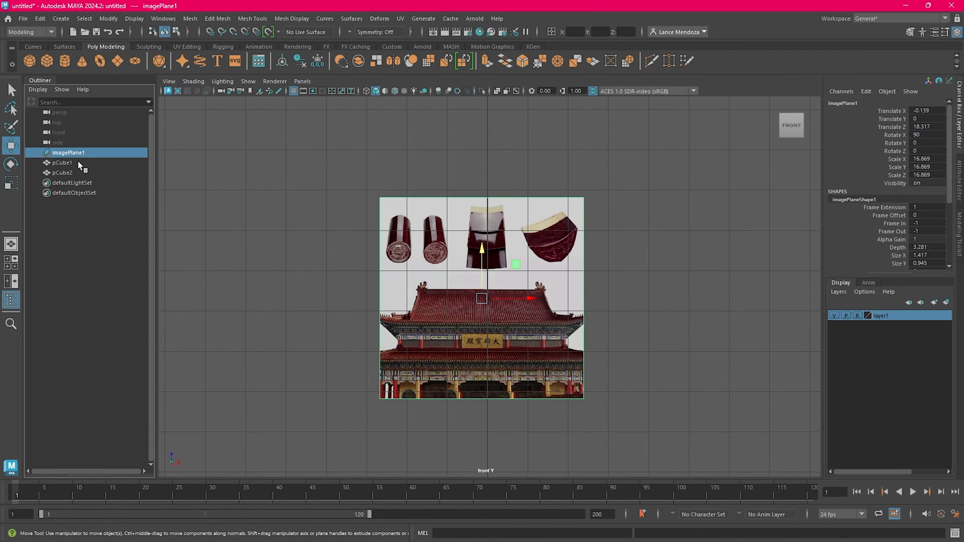
key("ctrl+a")
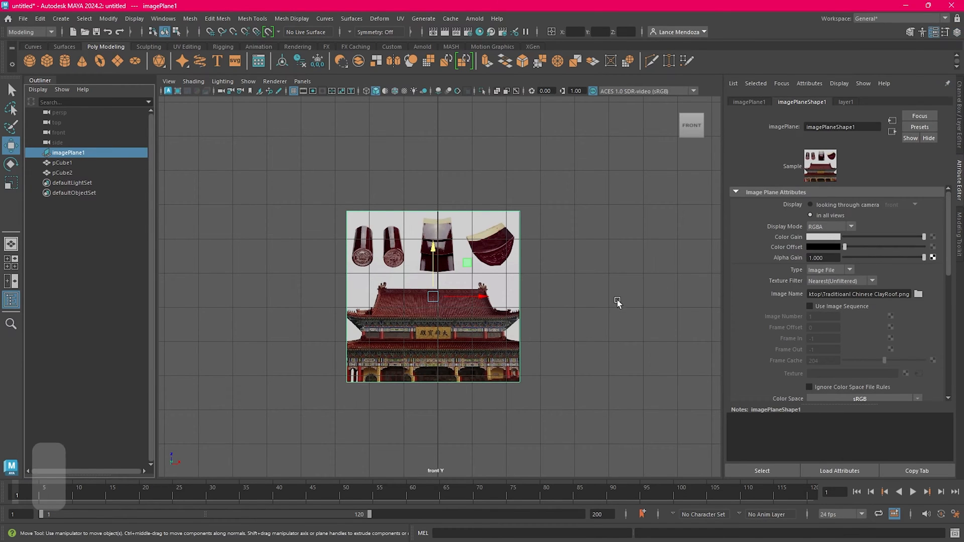
middle_click_drag(616, 300, 653, 294, "alt")
left_click_drag(881, 258, 877, 258)
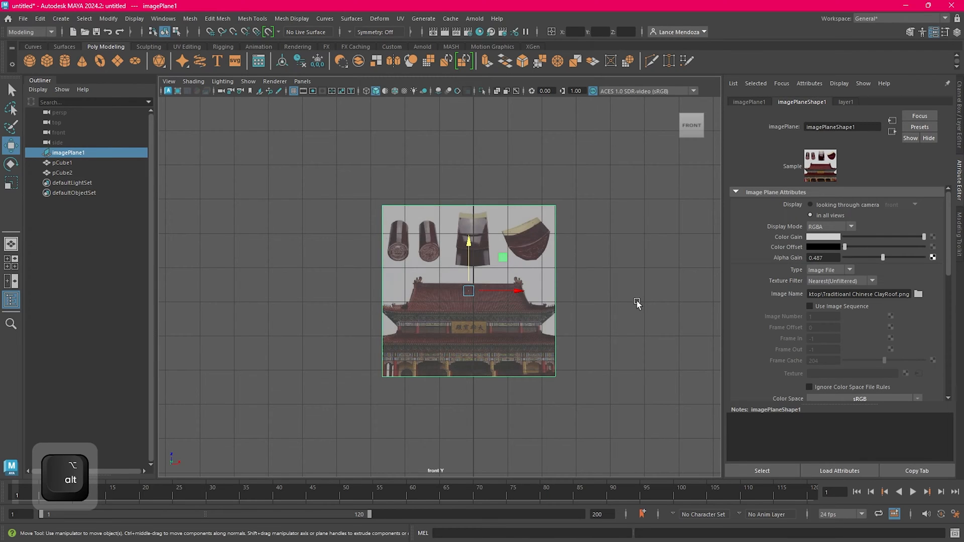
middle_click_drag(637, 300, 611, 301, "alt")
right_click_drag(310, 218, 514, 269, "alt")
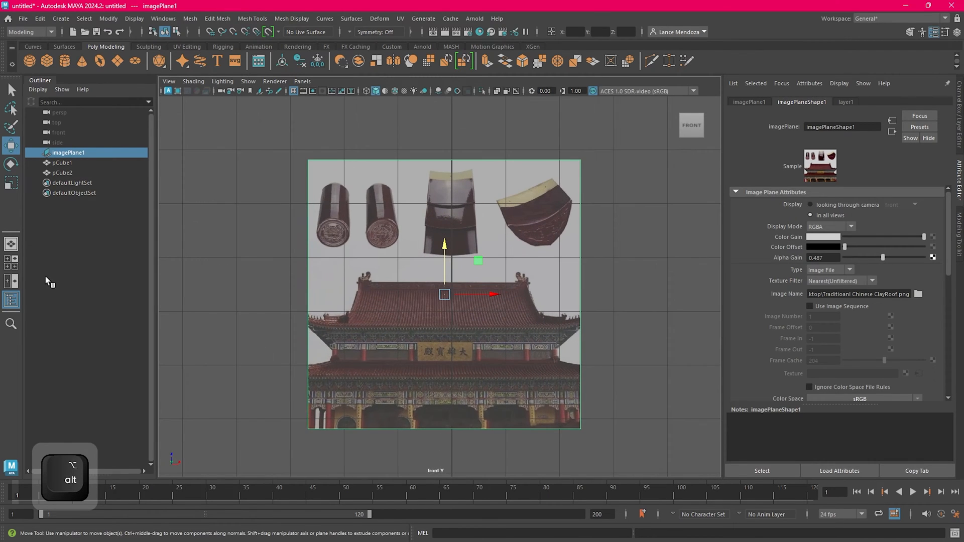
left_click(11, 300)
Step: Scale the reference image plane up uniformly to about 21.28
key("w")
scroll(382, 300, "down", 5)
key("e")
key("r")
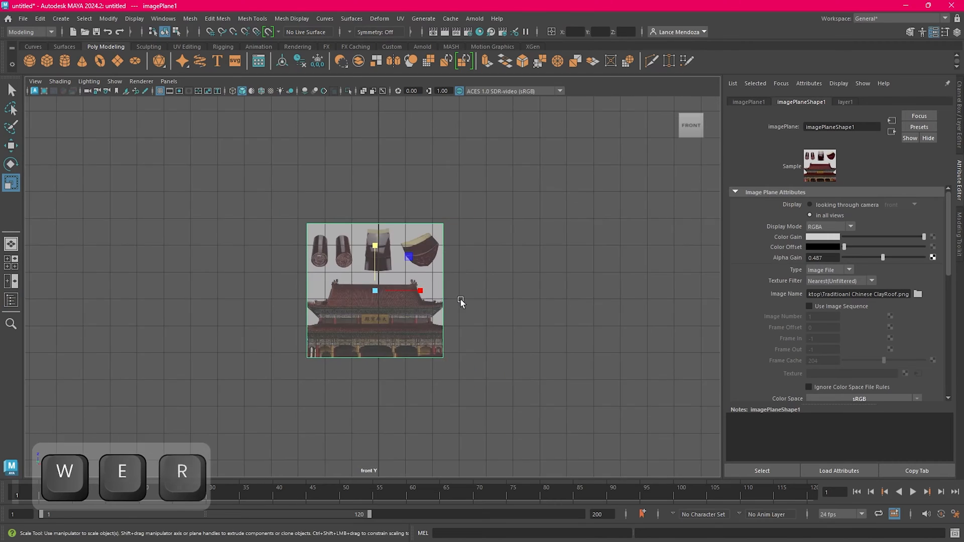
scroll(460, 299, "down", 5)
middle_click_drag(450, 326, 451, 291, "alt")
scroll(402, 247, "up", 5)
middle_click_drag(371, 218, 388, 288, "alt")
scroll(390, 275, "up", 4)
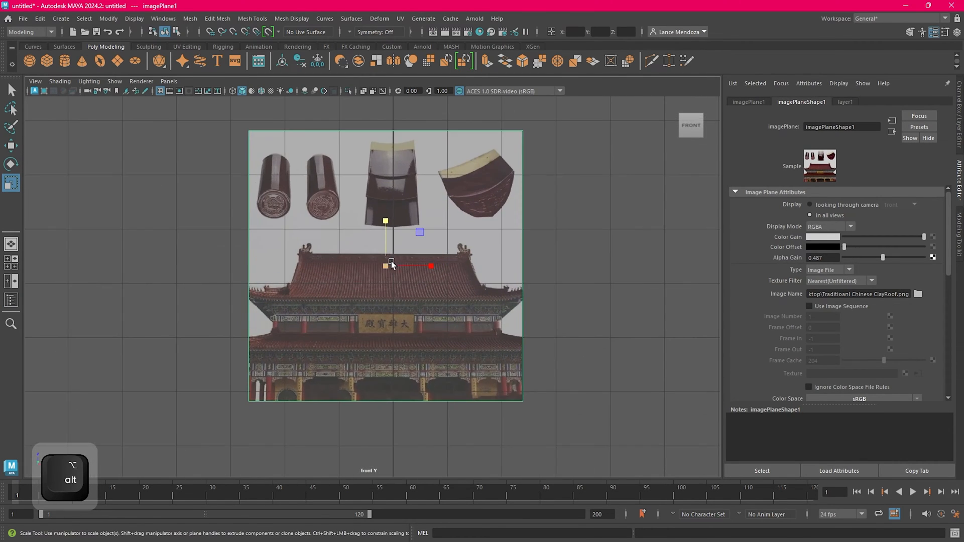
left_click_drag(387, 263, 414, 263)
key("w")
key("e")
key("r")
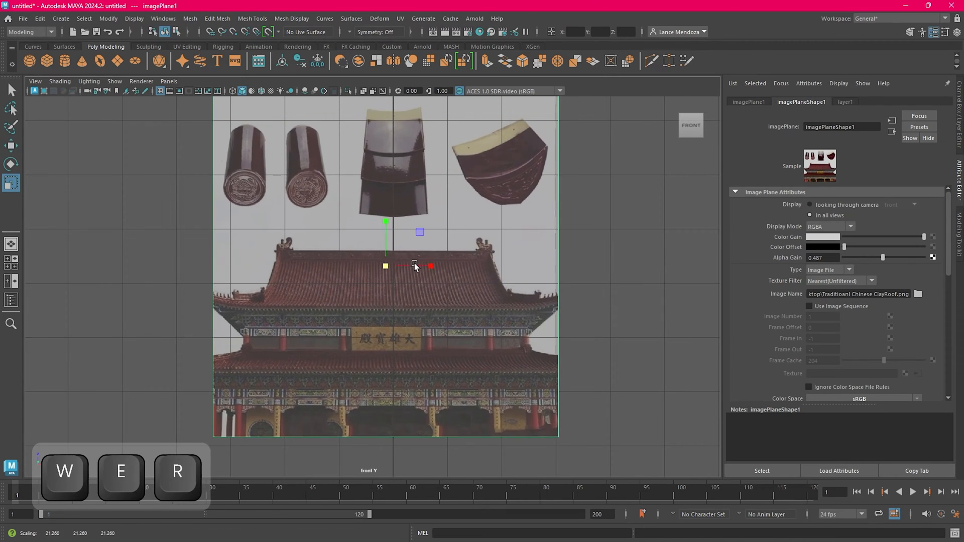
Step: Lower the image plane to about 18.1 in Z so the middle tile's bottom edge meets a grid line, and deselect it
key("w")
left_click_drag(388, 215, 388, 227)
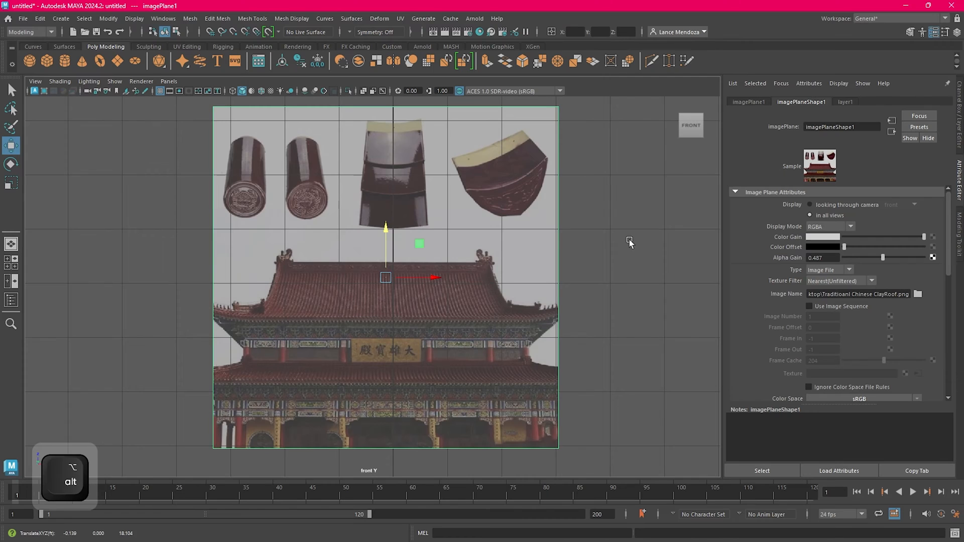
middle_click_drag(630, 243, 610, 263, "alt")
left_click(595, 240)
key("w")
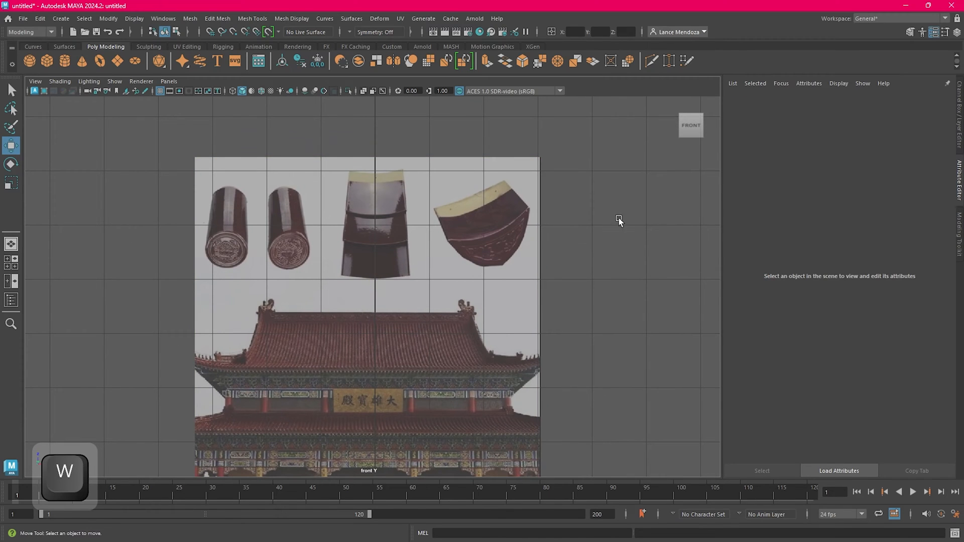
Step: Create a polygon cube and raise it in Z until it sits over the middle tile in the reference image
scroll(597, 188, "down", 3)
scroll(592, 185, "up", 3)
left_click(47, 60)
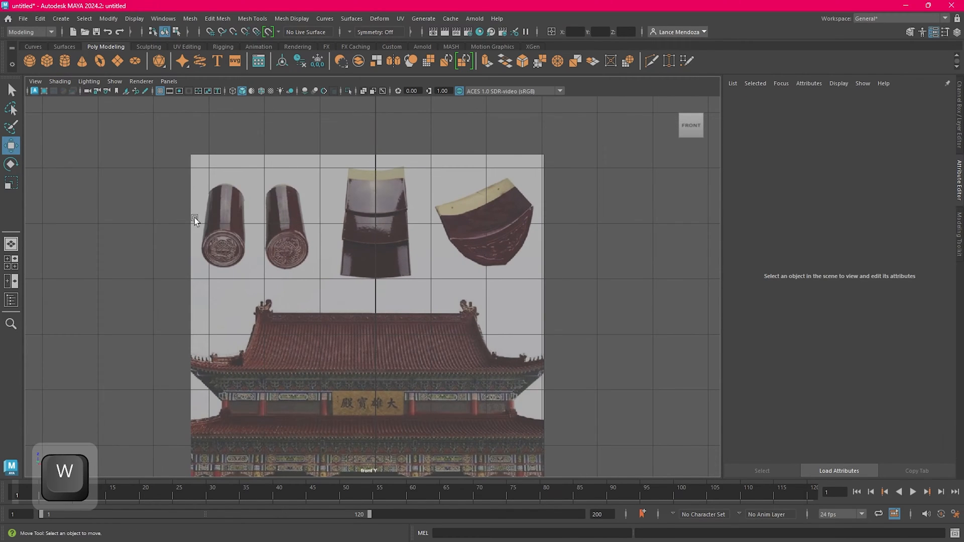
scroll(379, 304, "down", 8)
middle_click_drag(447, 354, 457, 210, "alt")
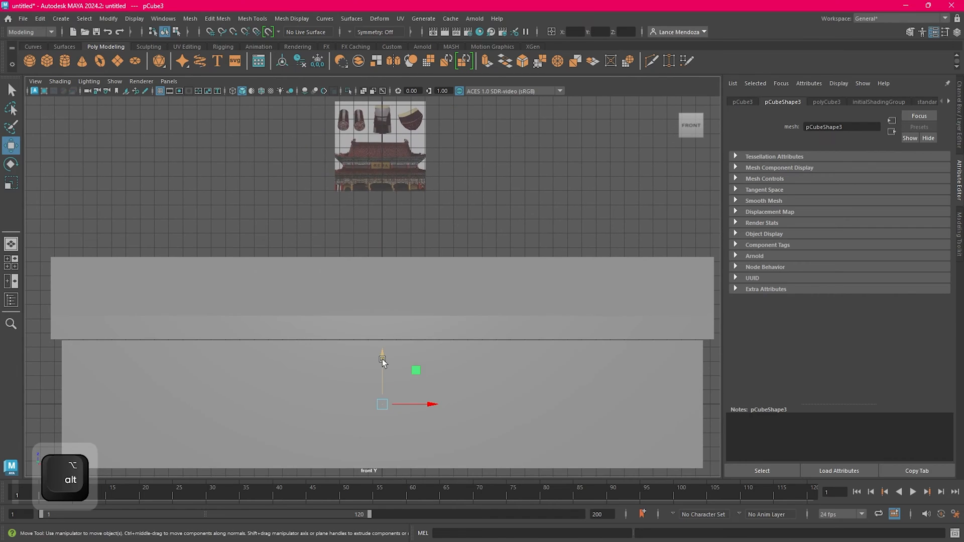
left_click_drag(383, 360, 399, 116)
middle_click_drag(400, 284, 395, 349, "alt")
scroll(396, 125, "up", 3)
right_click_drag(396, 125, 415, 363, "alt")
left_click_drag(392, 445, 393, 275)
right_click_drag(392, 275, 503, 194, "alt")
scroll(499, 279, "down", 1)
key("w")
key("e")
scroll(499, 278, "down", 2)
middle_click_drag(484, 264, 463, 196, "alt")
key("w")
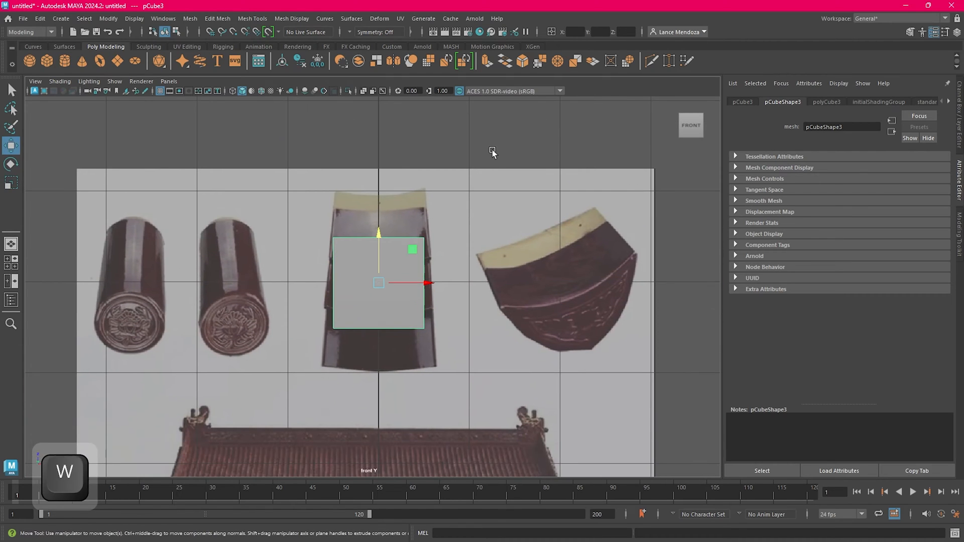
Step: In vertex mode, raise the cube's top vertices to about 20.91 in Z, near the middle tile's upper edge
right_click_drag(493, 147, 427, 140)
left_click_drag(278, 197, 521, 258)
right_click_drag(501, 129, 447, 131)
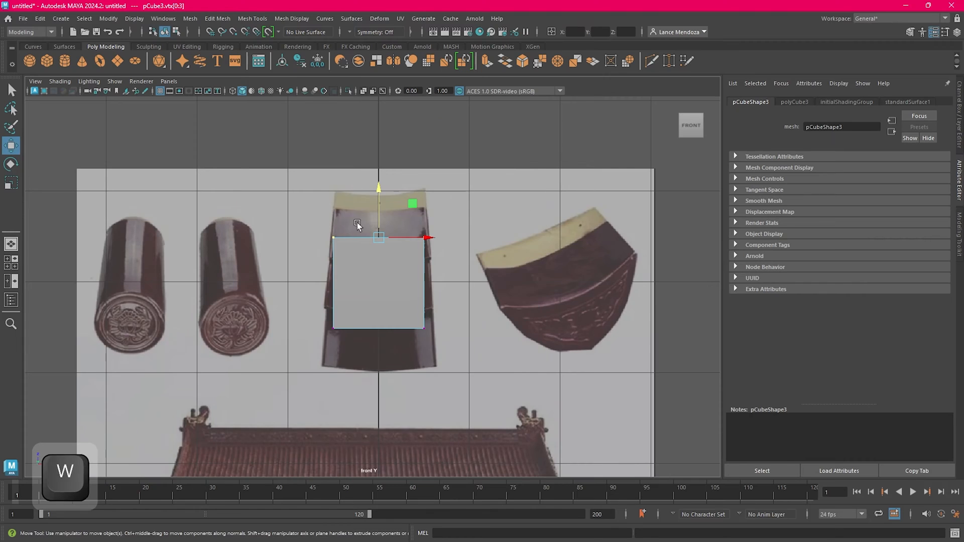
middle_click_drag(389, 200, 387, 272, "alt")
scroll(384, 273, "up", 3)
left_click_drag(370, 271, 378, 219)
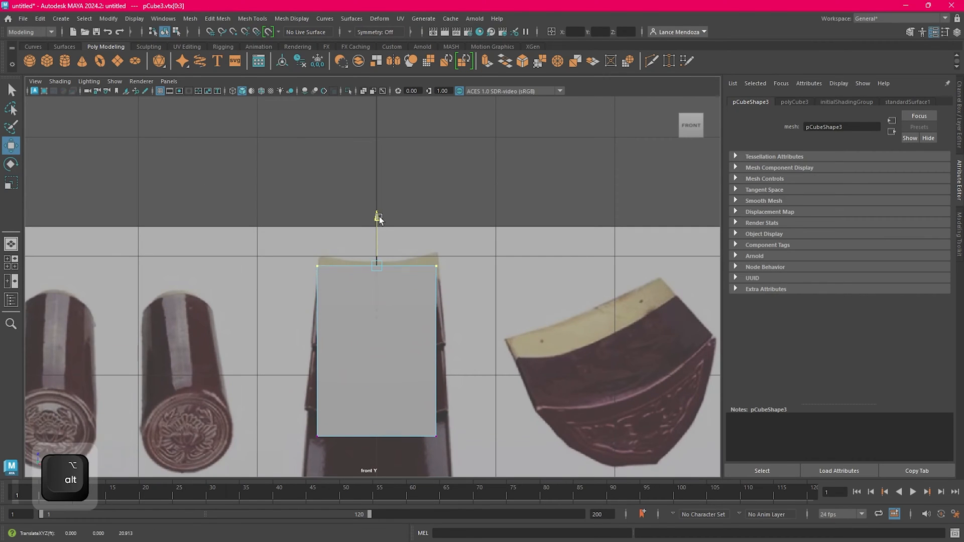
Step: Try to lower the cube's bottom vertices to the bottom edge of the middle tile stack
scroll(413, 226, "down", 1)
middle_click_drag(427, 275, 438, 113, "alt")
middle_click_drag(420, 233, 401, 326, "alt")
left_click_drag(281, 305, 468, 414)
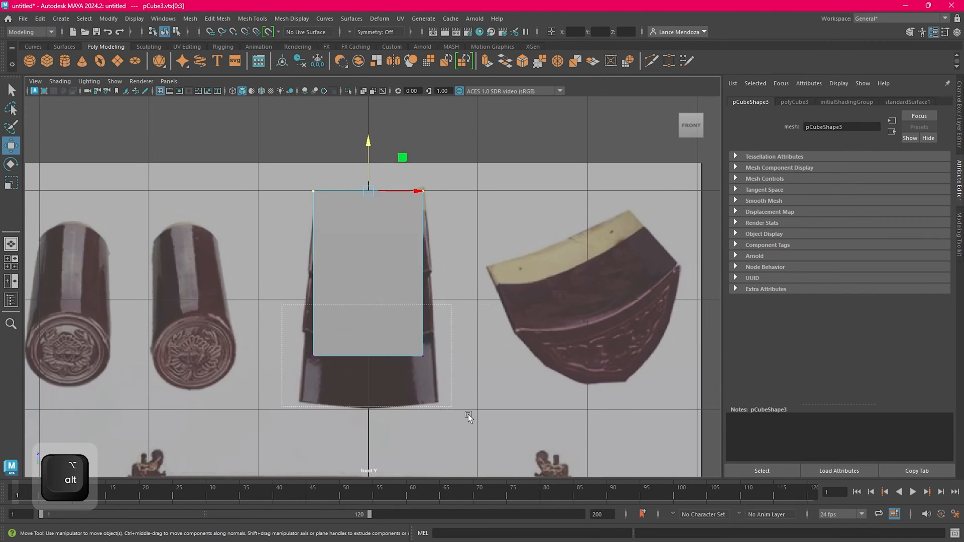
left_click_drag(368, 307, 370, 351)
Step: Try to widen the selected bottom vertices in X to match the width of the tile's bottom edge
key("w")
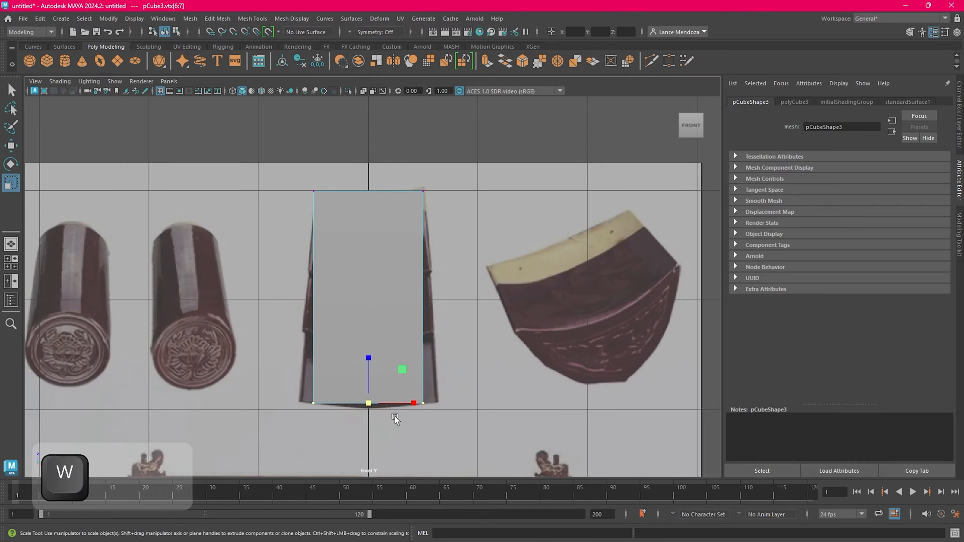
key("e")
key("r")
left_click_drag(419, 404, 436, 406)
scroll(471, 296, "up", 3)
key("w")
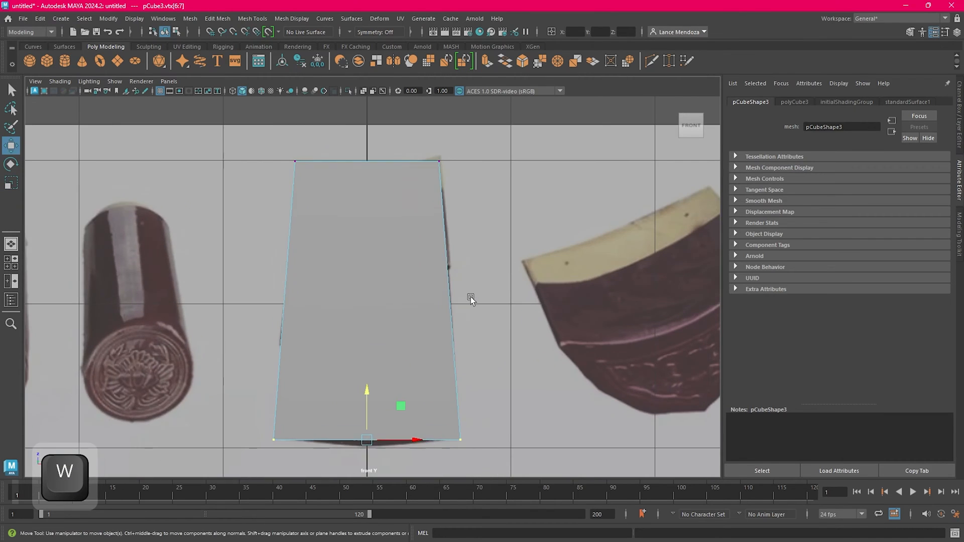
Step: Show the front view in wireframe and undo the last scale and move of the bottom vertices
key("4")
middle_click_drag(421, 203, 419, 254, "alt")
middle_click_drag(458, 283, 465, 189, "alt")
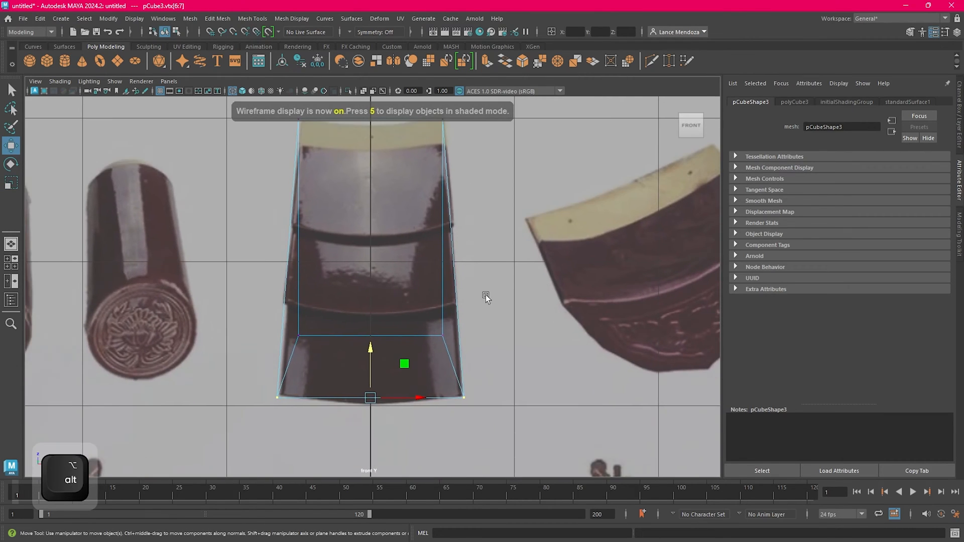
key("ctrl+z")
key("ctrl+z")
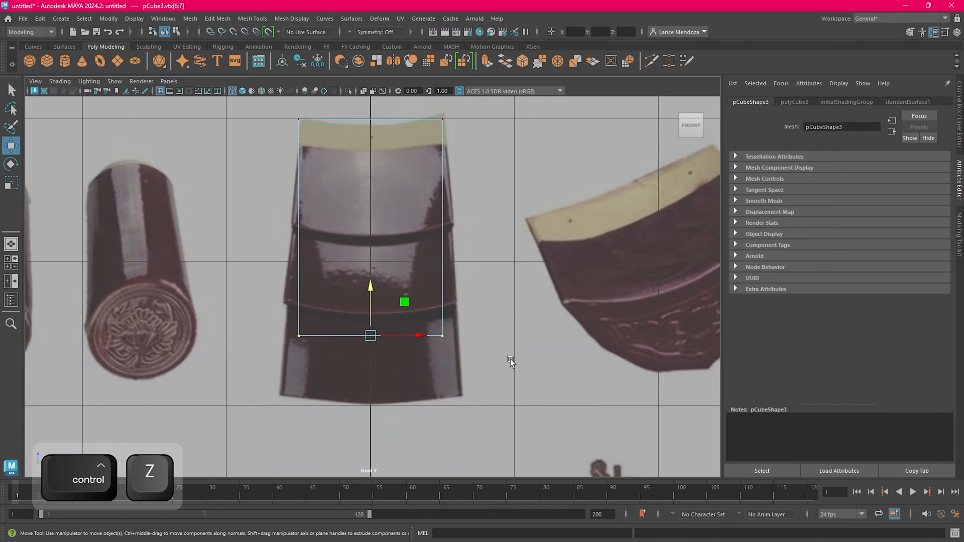
scroll(432, 318, "down", 2)
scroll(423, 306, "up", 2)
key("w")
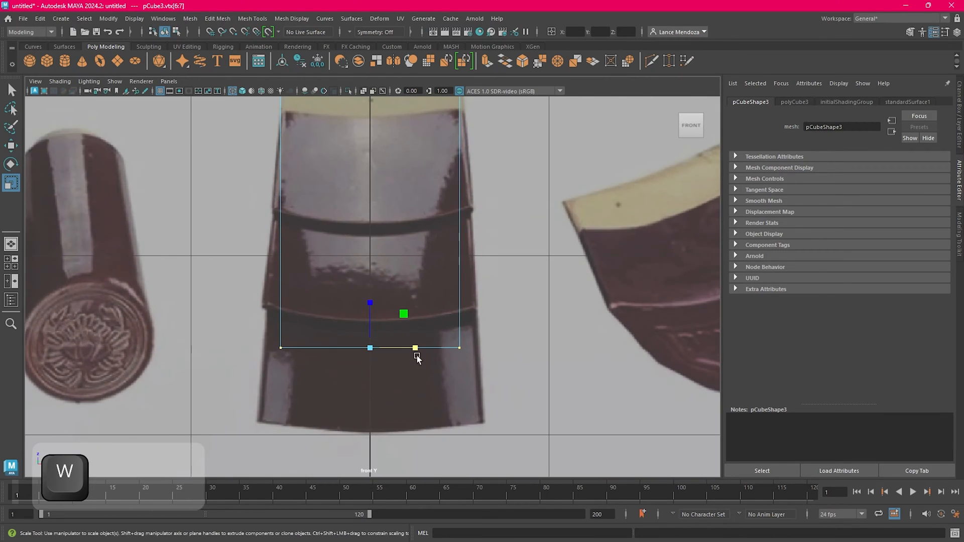
key("e")
key("r")
left_click_drag(415, 348, 425, 348)
key("ctrl+z")
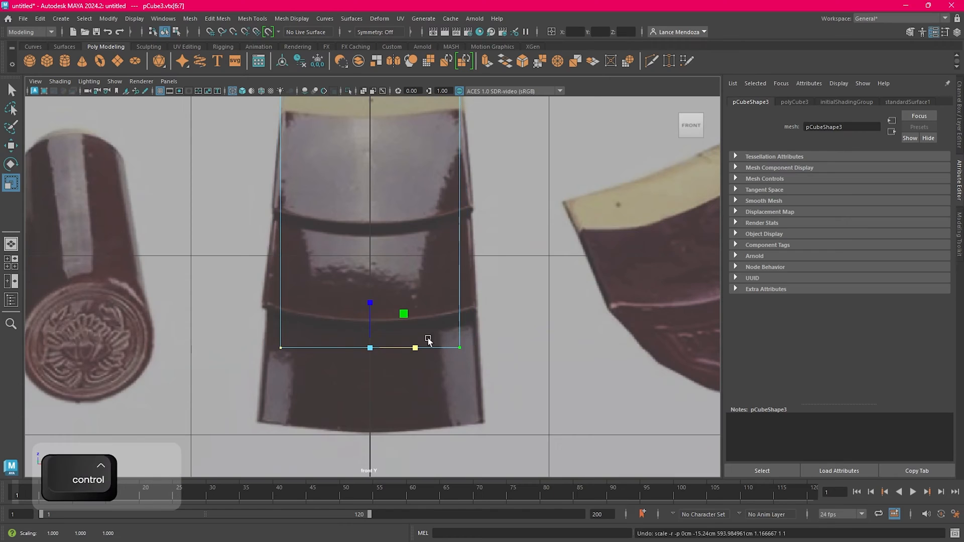
Step: Reselect all four bottom vertices of the cube and widen them in X to follow the tile's tapered sides
key("w")
left_click(548, 274)
left_click_drag(189, 268, 540, 396)
key("e")
key("r")
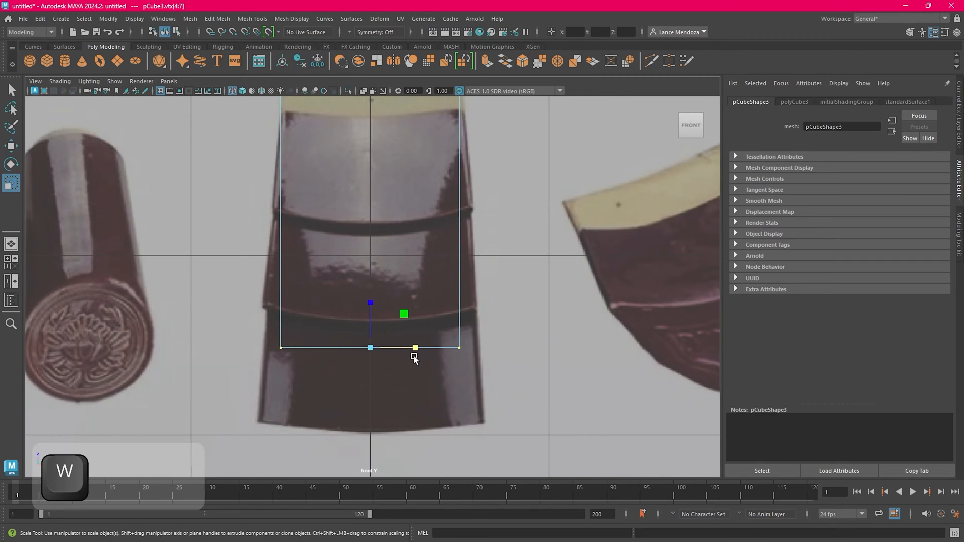
left_click_drag(415, 348, 423, 348)
key("w")
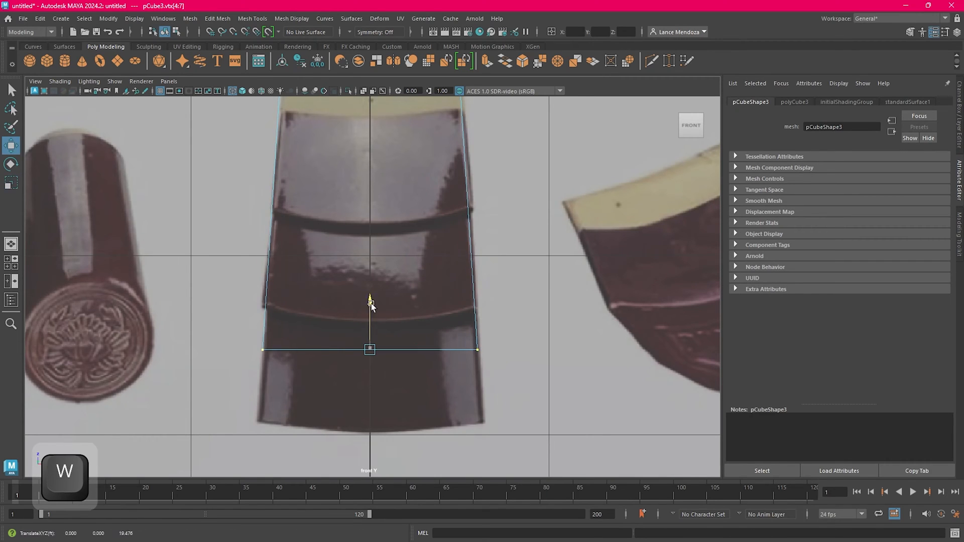
Step: Lower the four bottom vertices to the tile stack's bottom edge and widen them slightly in X to fit
left_click_drag(371, 301, 367, 382)
key("e")
key("r")
left_click_drag(416, 421, 419, 422)
scroll(463, 370, "down", 2)
middle_click_drag(461, 290, 472, 322, "alt")
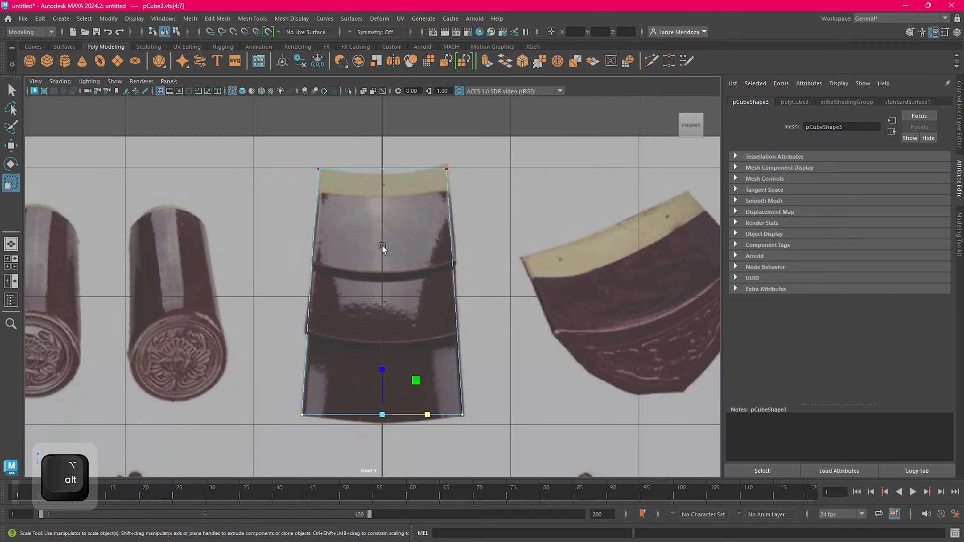
middle_click_drag(406, 263, 431, 288, "alt")
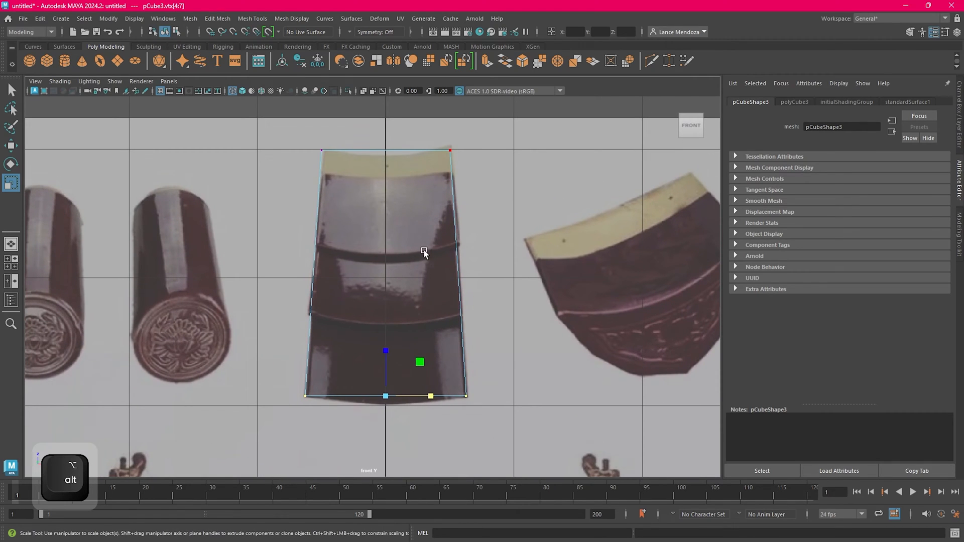
middle_click_drag(424, 253, 435, 212, "alt")
middle_click_drag(486, 344, 513, 324, "alt")
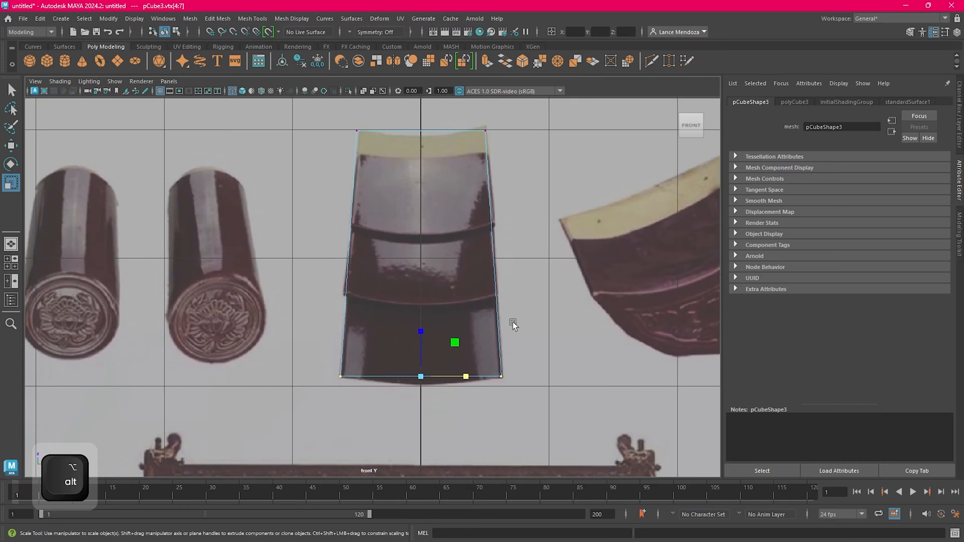
key("w")
left_click_drag(422, 327, 421, 256)
key("ctrl+z")
Step: Raise the four bottom vertices to about 19.72 in Z, at the second tile's lower edge, and narrow them in X
left_click(561, 396)
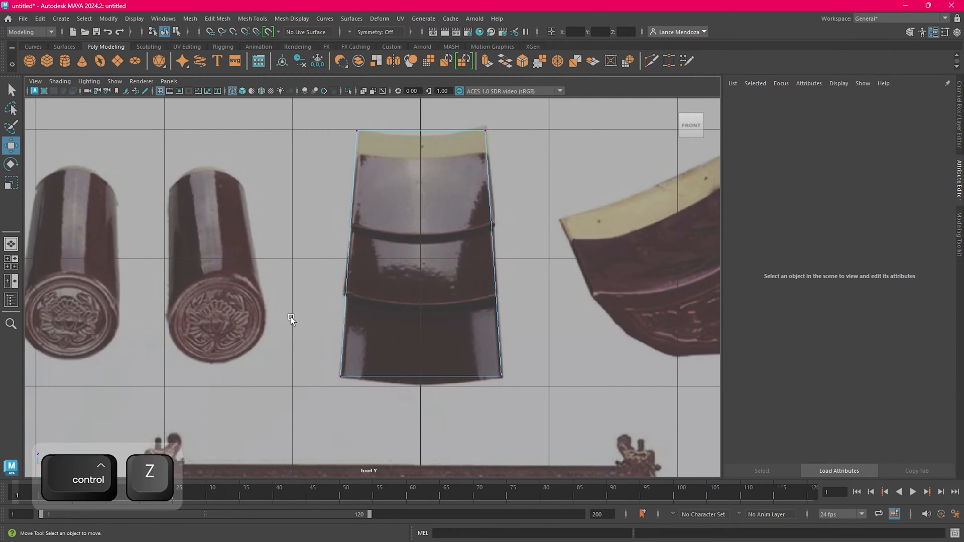
left_click_drag(291, 318, 618, 422)
left_click_drag(422, 328, 431, 247)
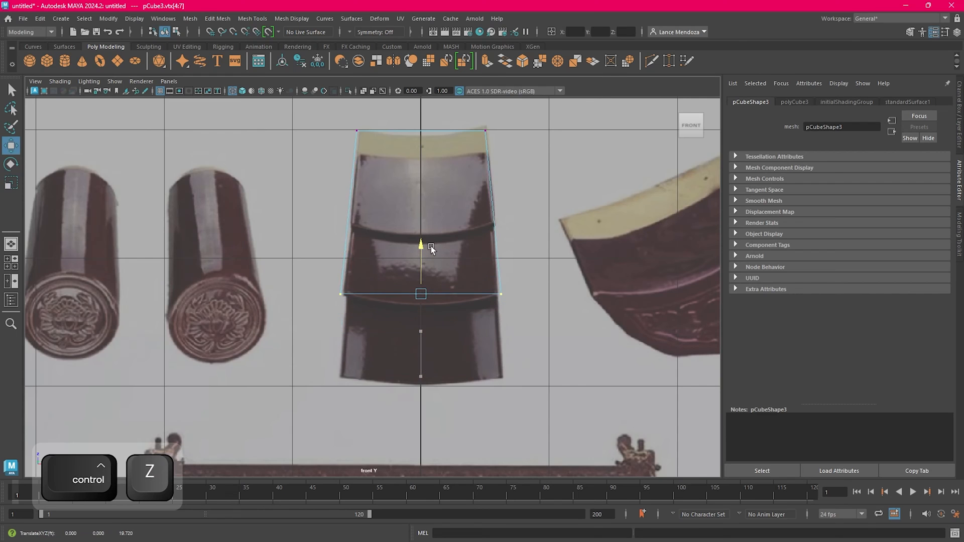
key("w")
key("r")
key("w")
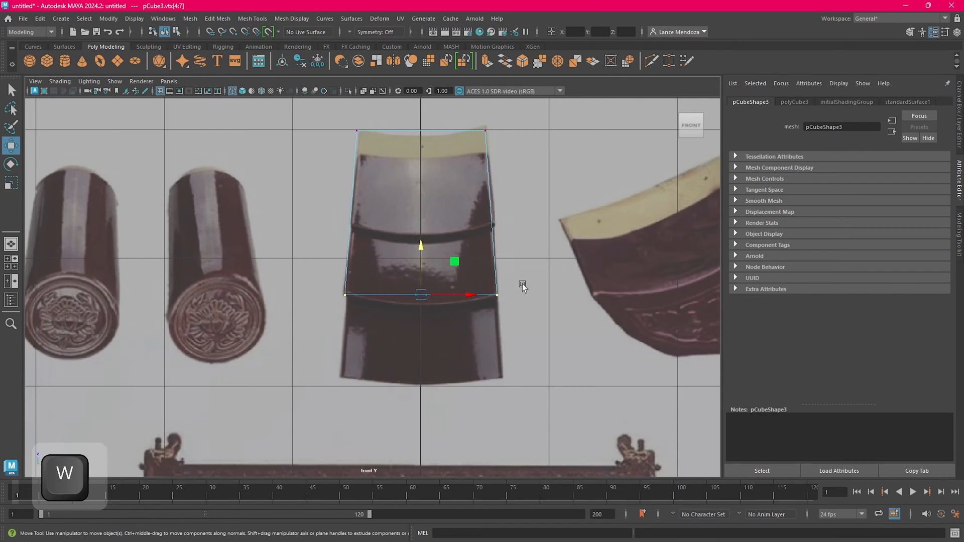
Step: Switch to the shaded perspective view, frame the cube and return it to object mode
scroll(522, 284, "down", 5)
key("space")
key("space")
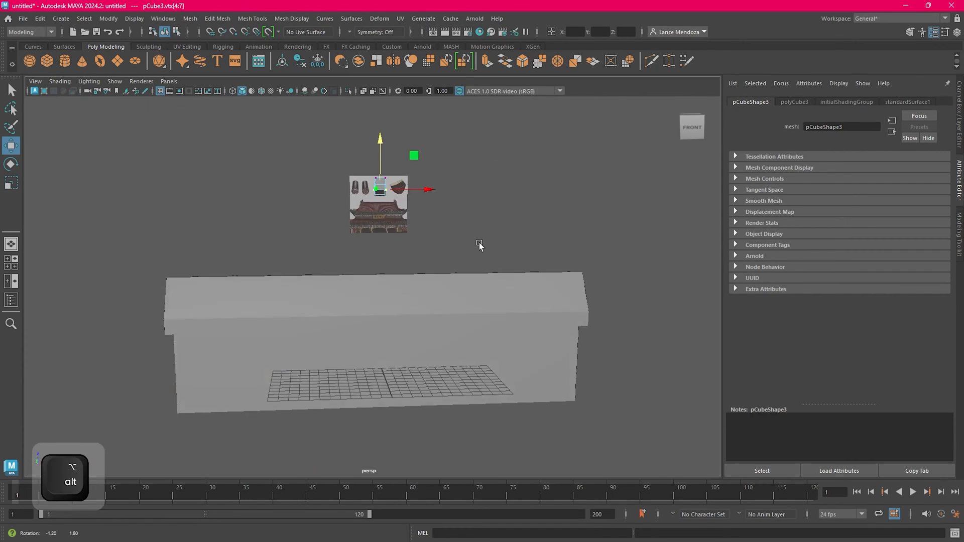
key("f")
mouse_move(520, 236)
left_mouse_down("alt")
mouse_move(564, 310)
mouse_move(530, 287)
mouse_move(538, 242)
left_mouse_up("alt")
scroll(563, 307, "down", 8)
right_click_drag(538, 241, 567, 226)
Step: Select the tile cube and scale it down in Y to about 0.19 to make it a thin slab
left_click(424, 309)
key("w")
left_click(385, 293)
key("e")
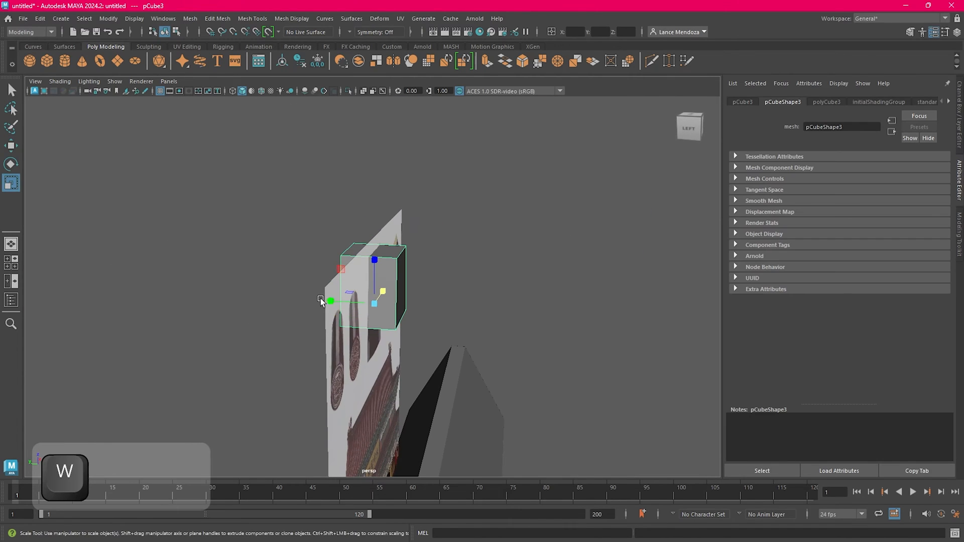
key("r")
left_click(330, 303)
left_click(330, 303)
left_click_drag(334, 301, 371, 308)
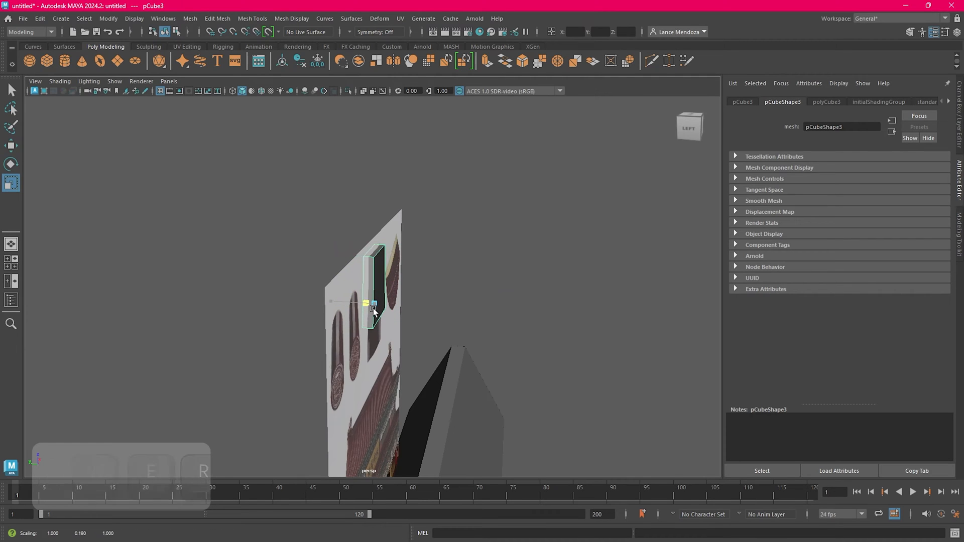
left_click_drag(480, 321, 438, 318, "alt")
scroll(403, 309, "up", 4)
key("w")
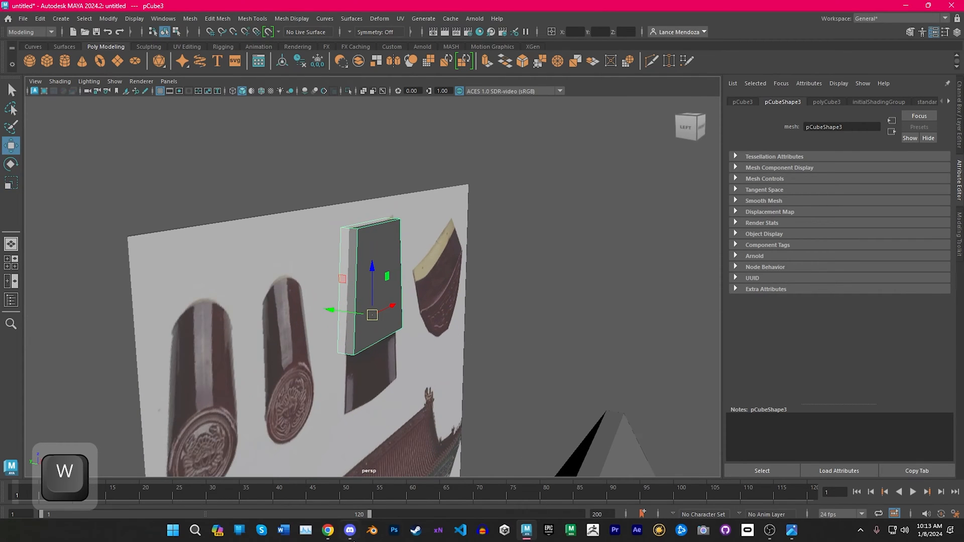
Step: Switch to Chrome and look up images of "tile roofs" in a new tab
left_click(328, 529)
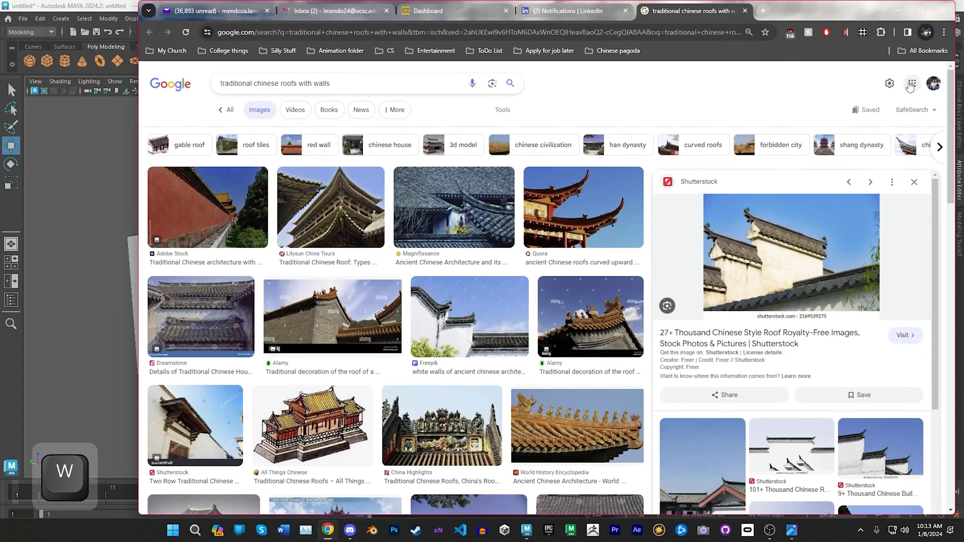
left_click(764, 12)
type("tiles")
key("Return")
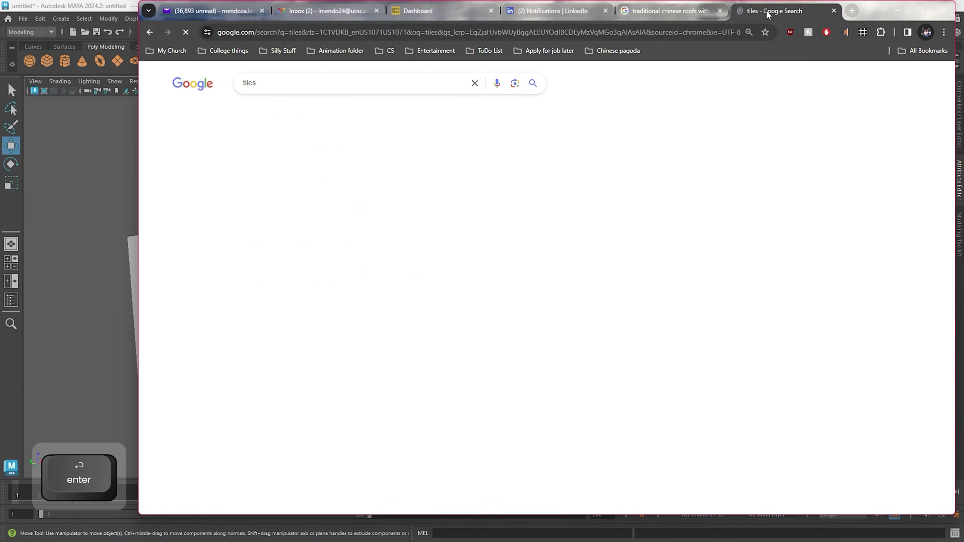
double_click(325, 83)
type("tile roofs")
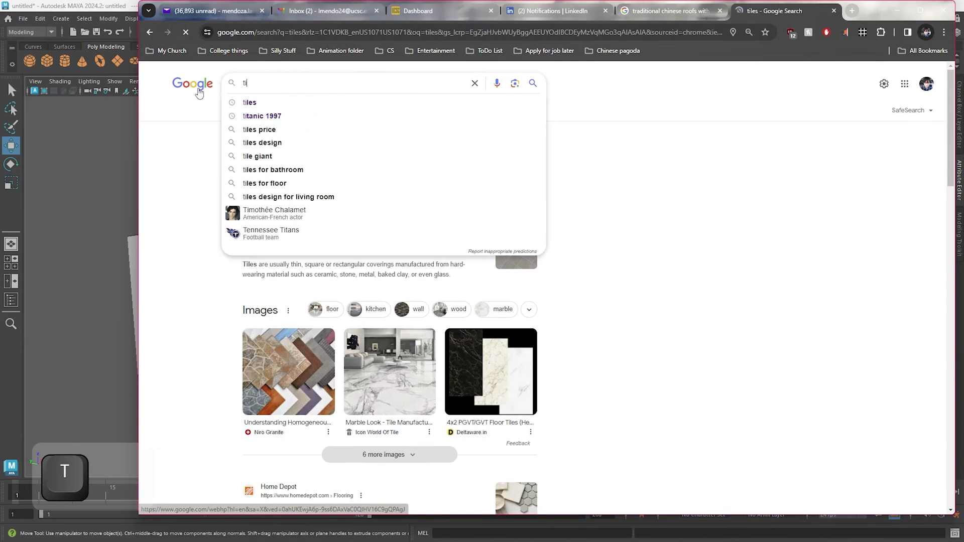
key("Return")
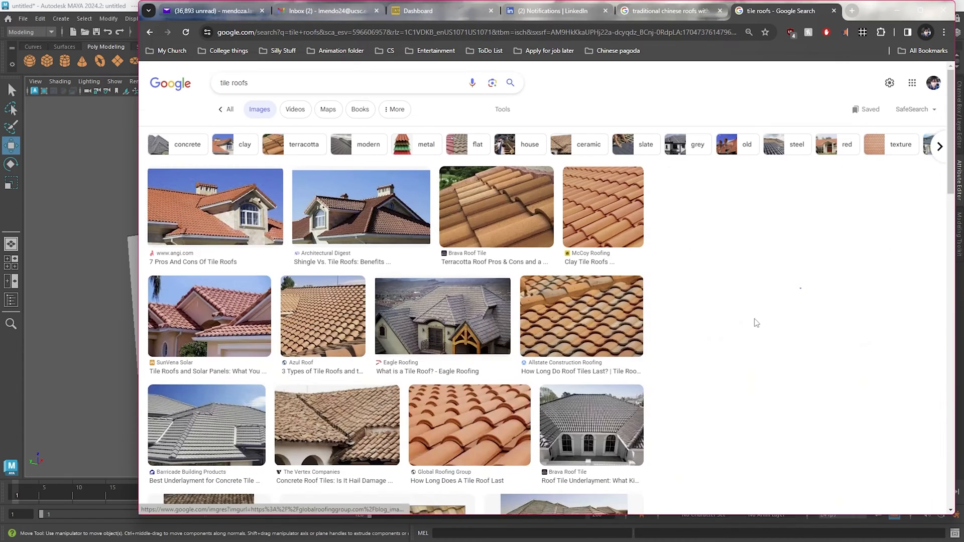
Step: Open the Global Roofing Group roof tile photo and compare it with the traditional Chinese roof image results
left_click(753, 323)
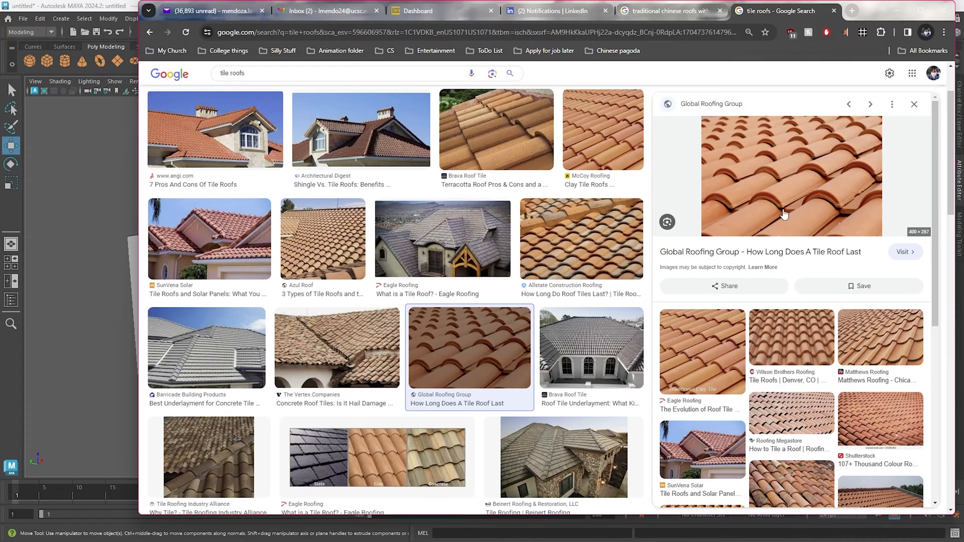
left_click(689, 12)
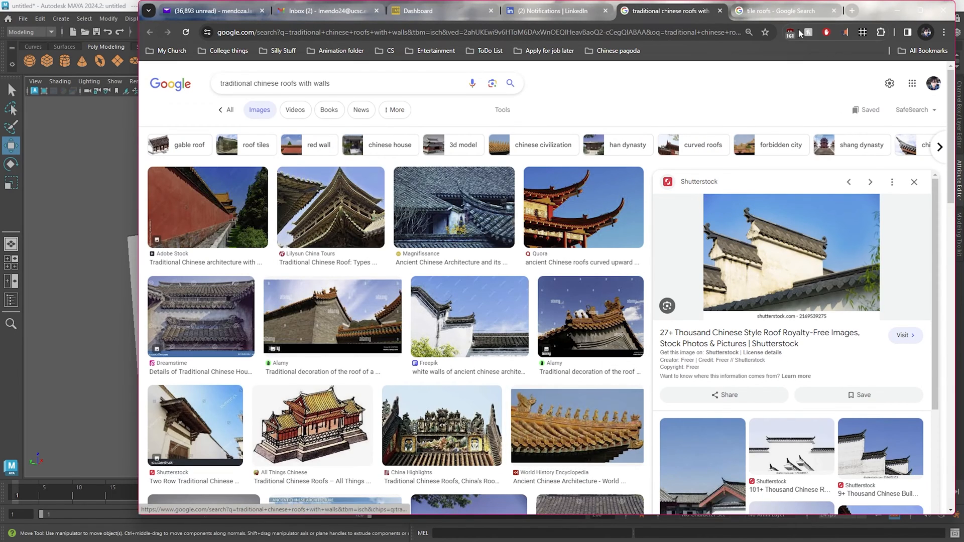
left_click(780, 15)
left_click(695, 18)
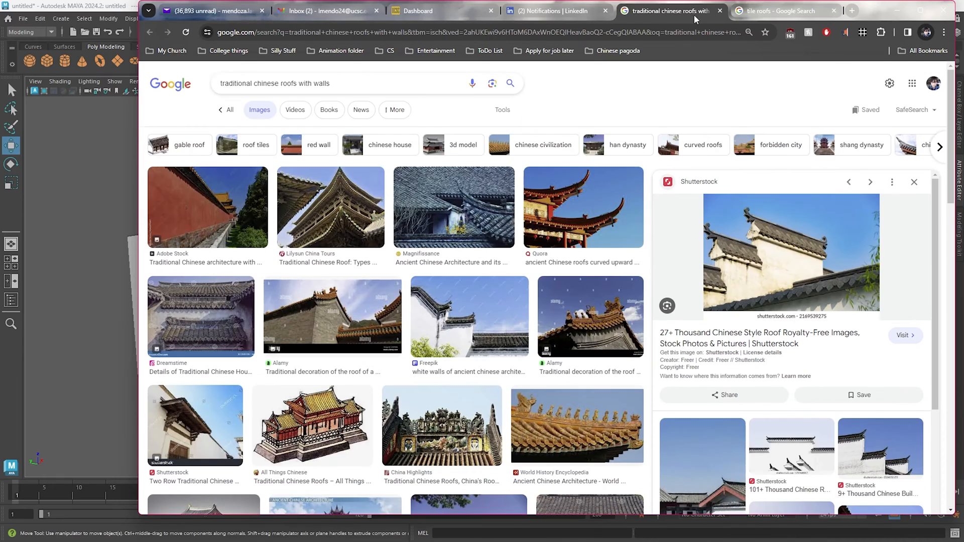
Step: Switch back to Maya and set the Insert Edge Loop tool to multiple edge loops with 4 loops
left_click(896, 11)
left_click_drag(442, 347, 454, 193, "alt")
scroll(456, 222, "up", 1)
left_click(470, 207)
scroll(470, 207, "down", 2)
left_click(421, 254)
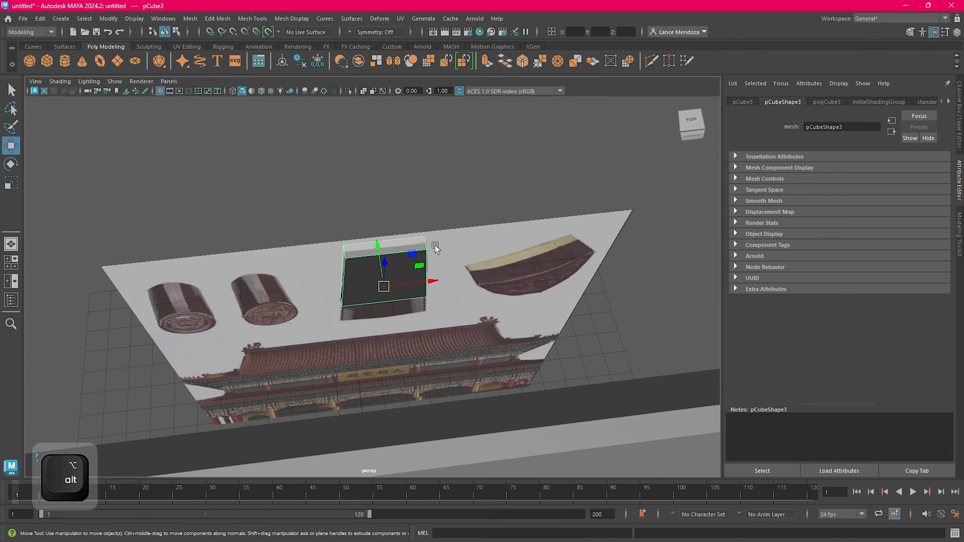
left_click(134, 18)
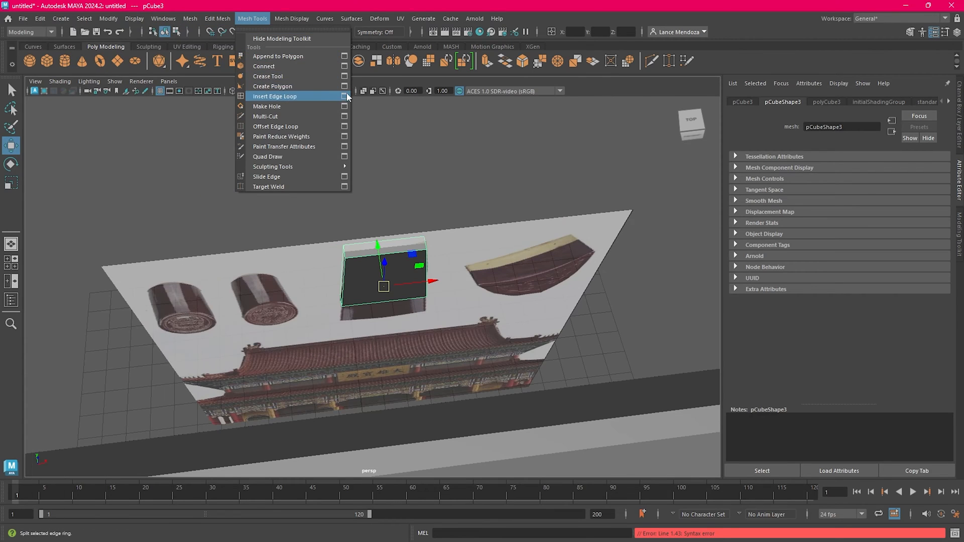
left_click(344, 96)
left_click(233, 180)
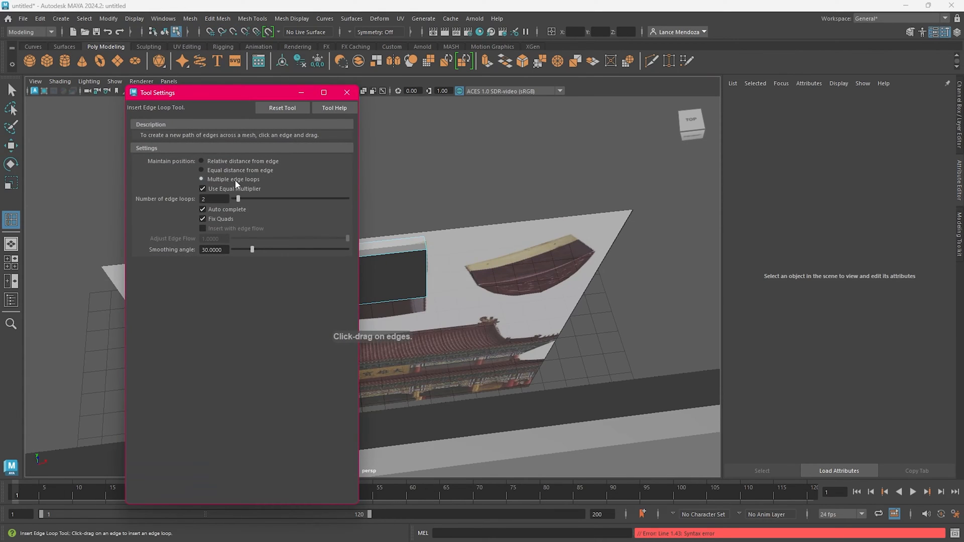
double_click(214, 199)
type("4")
left_click(347, 98)
Step: Insert the four evenly spaced lengthwise edge loops across the tile cube's width and leave the tool
left_click_drag(427, 193, 308, 242, "alt")
scroll(407, 221, "up", 2)
left_click(432, 266)
key("w")
left_click_drag(510, 266, 480, 265, "alt")
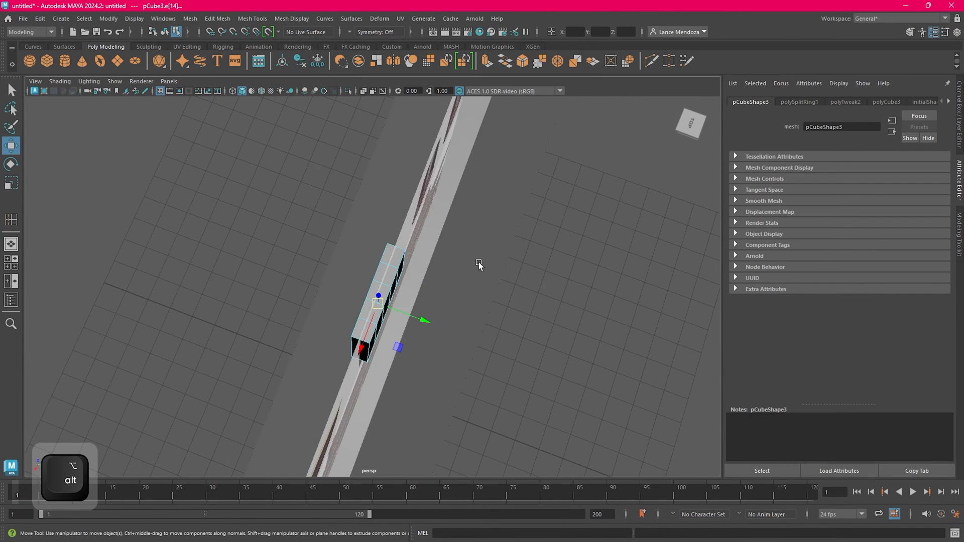
left_click(481, 265)
Step: Put the tile cube in vertex mode and show it in wireframe in the top view
left_click_drag(568, 312, 512, 282, "alt")
scroll(371, 269, "up", 3)
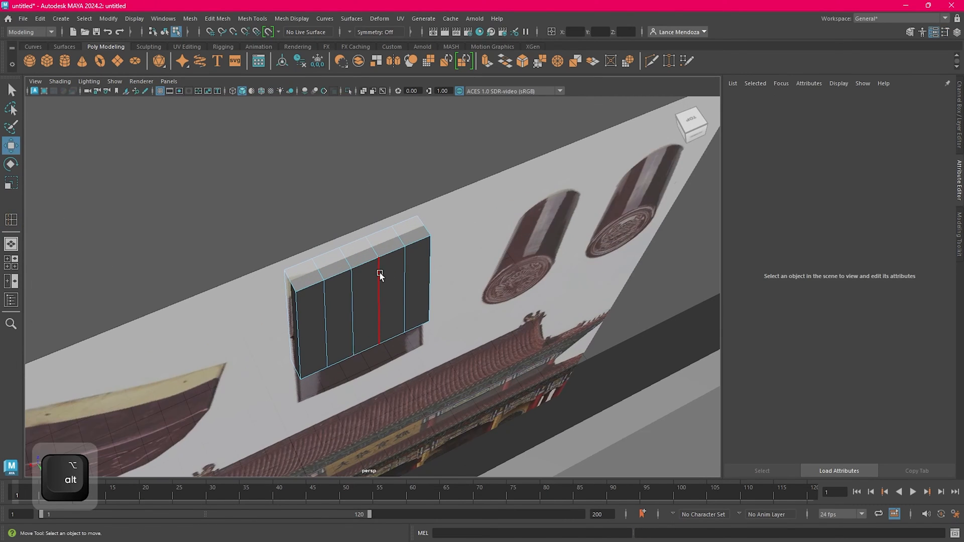
left_click_drag(380, 274, 382, 288, "alt")
scroll(382, 287, "up", 3)
right_click_drag(378, 257, 352, 257)
left_click_drag(352, 257, 336, 284, "alt")
key("space")
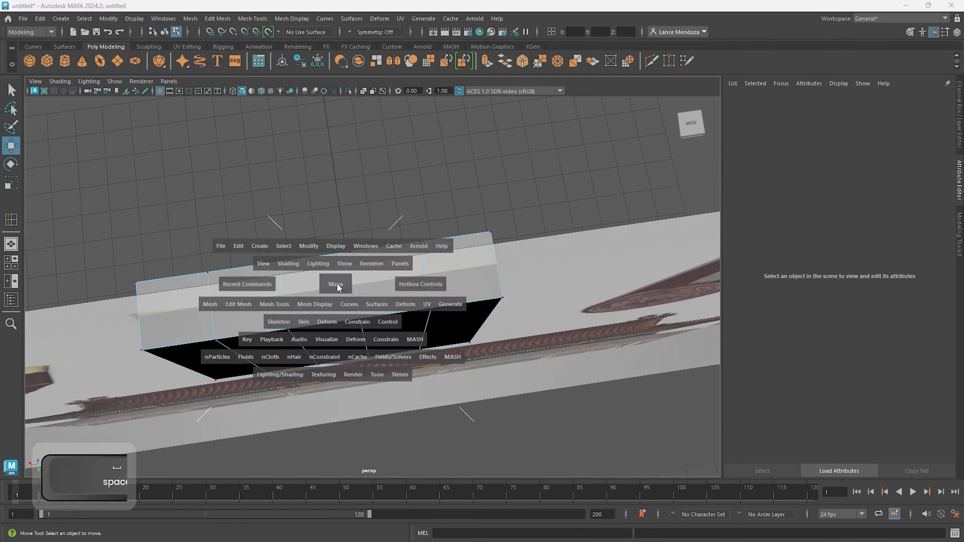
key("space")
scroll(304, 239, "down", 2)
key("4")
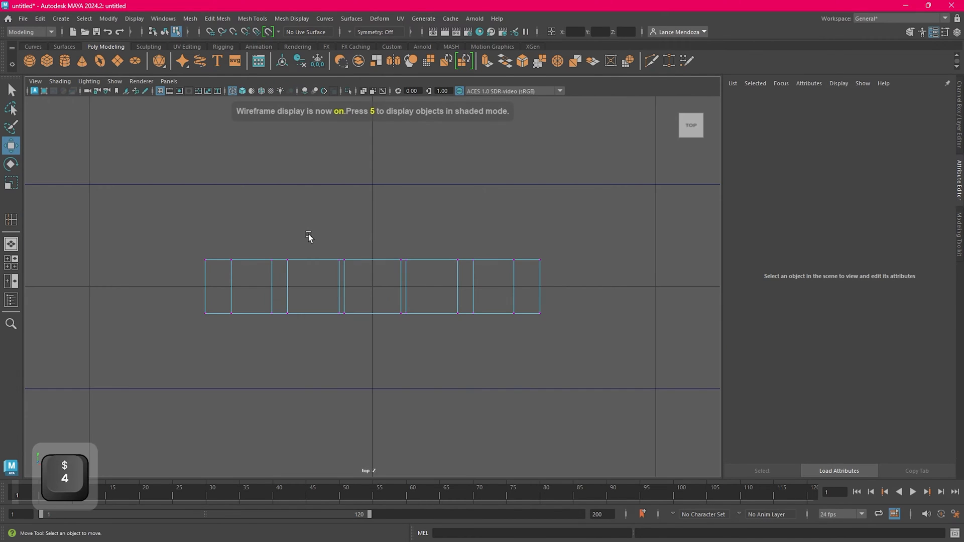
Step: Raise the tile's centre vertices in the top view using Soft Select with a widened falloff, forming an arch
left_click_drag(446, 343, 446, 343)
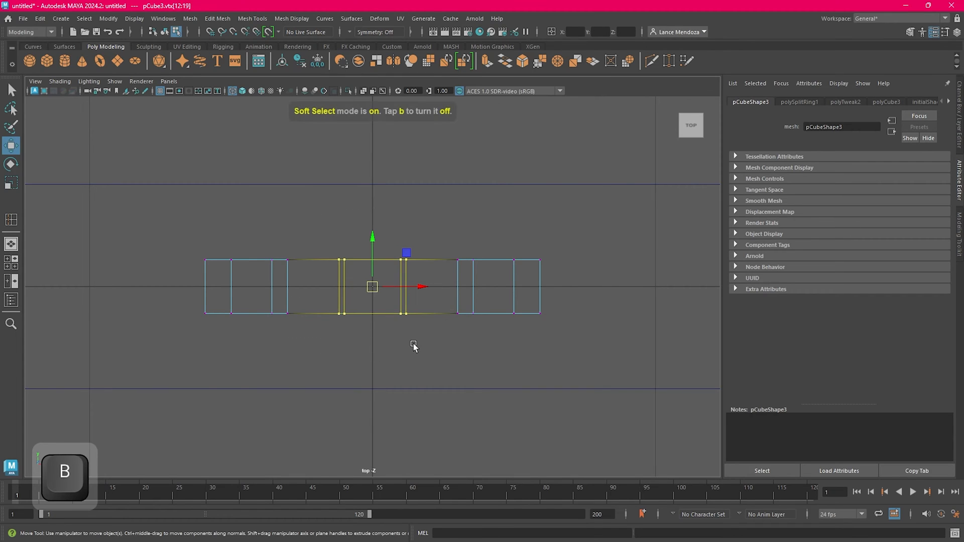
left_click_drag(371, 293, 319, 284)
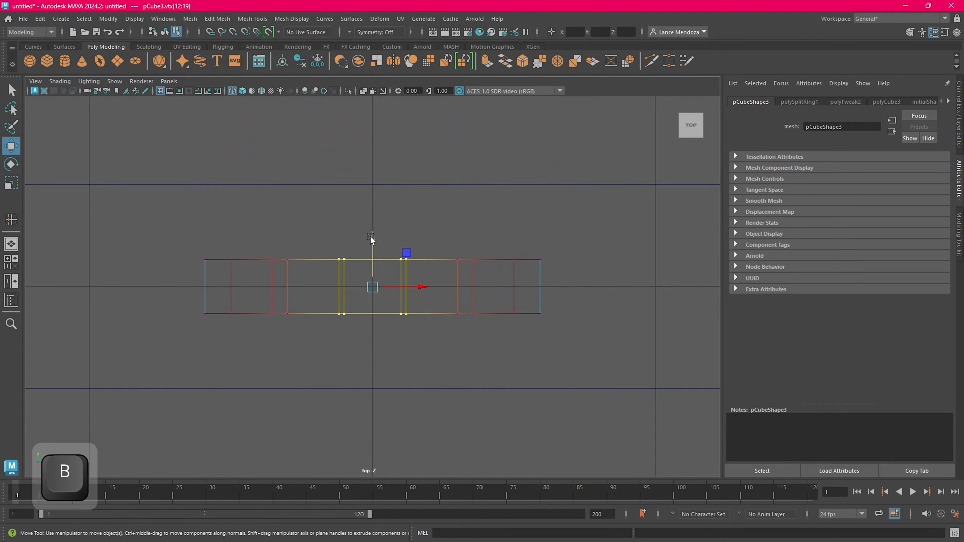
left_click_drag(370, 237, 372, 180)
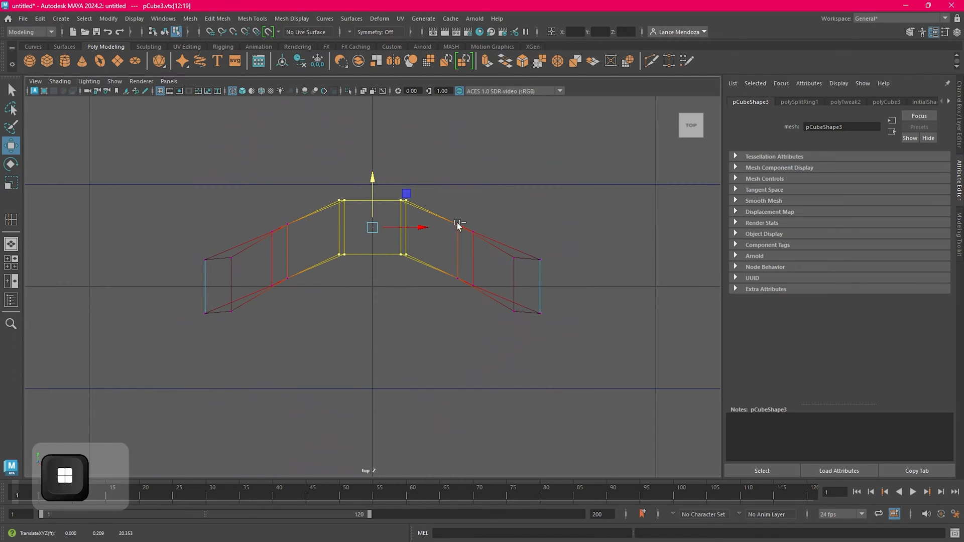
key("ctrl+z")
left_click_drag(382, 234, 377, 181)
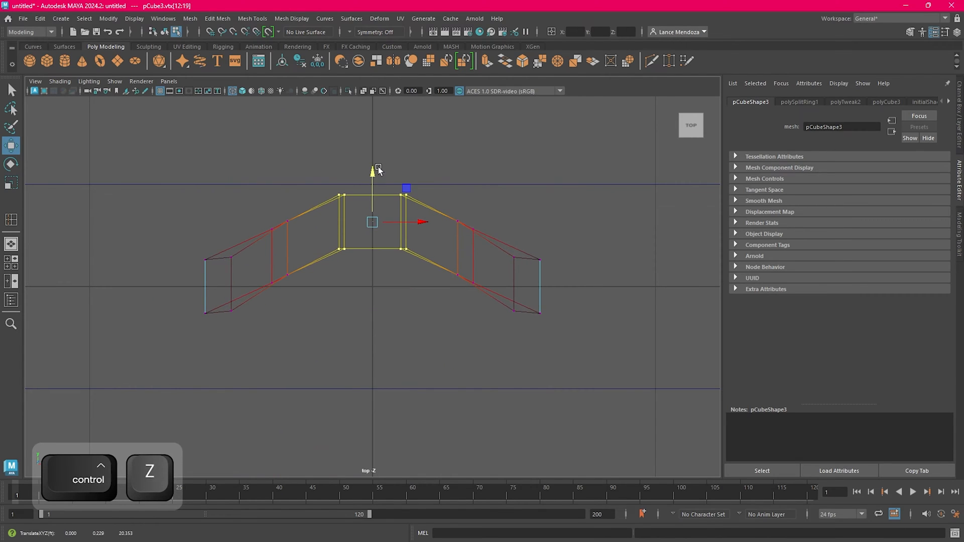
left_click_drag(461, 260, 466, 294)
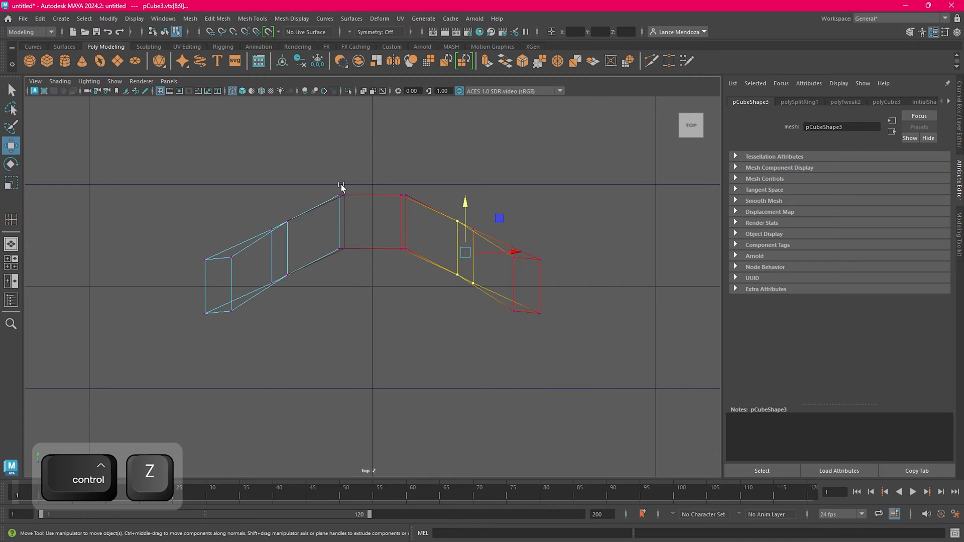
left_click_drag(260, 194, 286, 314, "shift")
left_click_drag(372, 203, 373, 190)
key("ctrl+z")
Step: Turn off Soft Select and raise the intermediate vertex columns on both sides of the tile to round the arch
key("b")
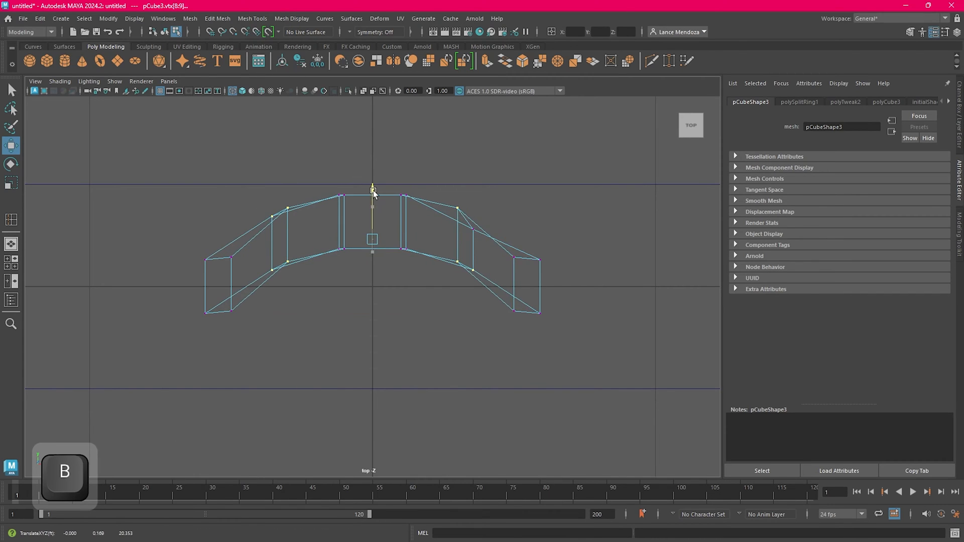
key("ctrl+z")
left_click_drag(435, 186, 493, 353)
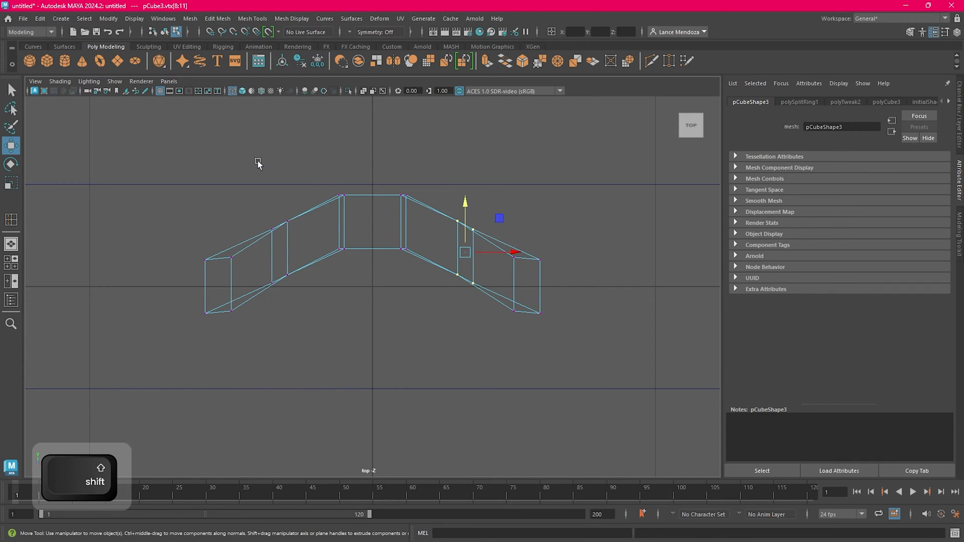
left_click_drag(373, 204, 374, 186)
Step: Examine the arched tile shaded in the perspective and top views, then return the top view to wireframe
scroll(427, 206, "down", 3)
key("5")
key("space")
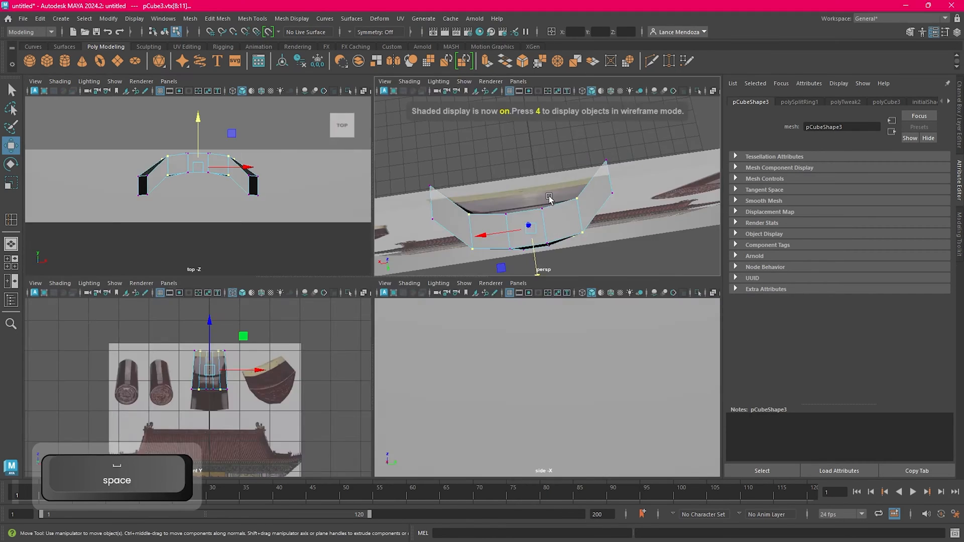
key("space")
mouse_move(509, 208)
left_mouse_down("alt")
mouse_move(397, 207)
mouse_move(362, 224)
mouse_move(535, 243)
mouse_move(436, 240)
left_mouse_up("alt")
key("space")
key("space")
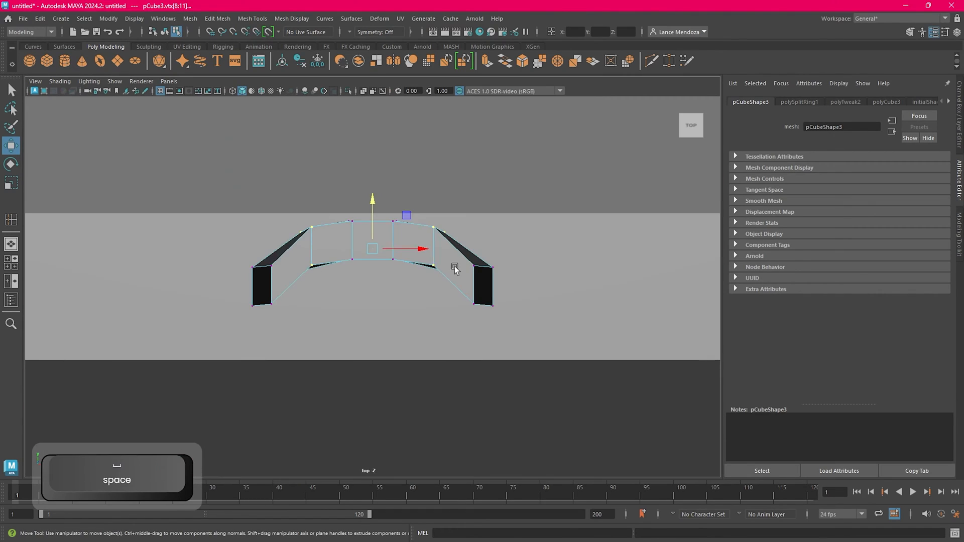
key("4")
left_click(545, 178)
key("5")
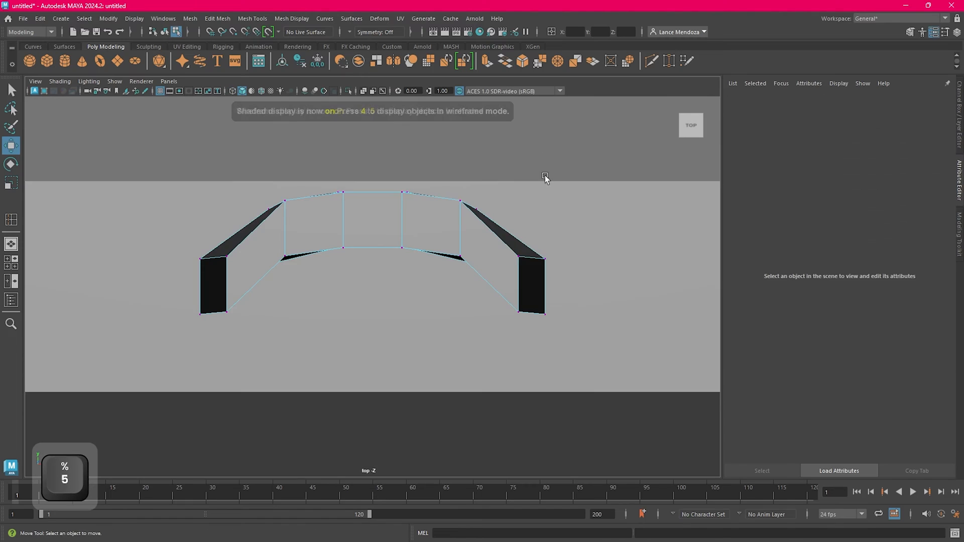
key("4")
Step: Scale the vertices of the arch's right shoulder flat horizontally so they line up in one column in the top view
left_click_drag(432, 173, 472, 317)
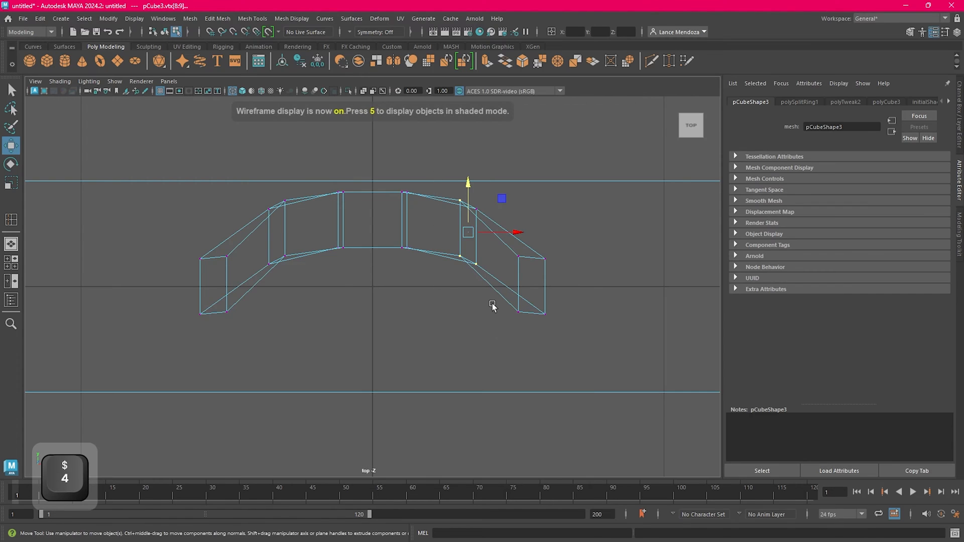
key("r")
left_click_drag(442, 161, 458, 229)
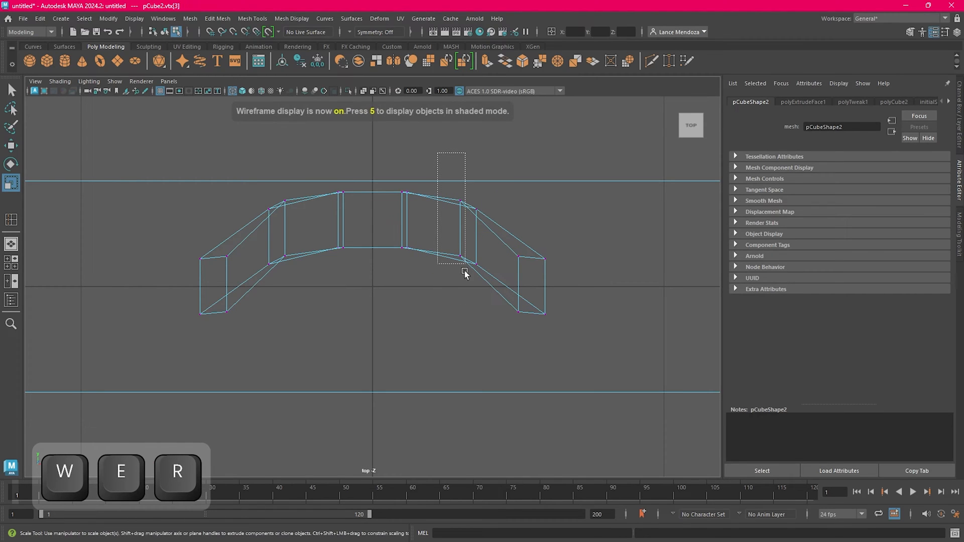
left_click_drag(465, 272, 486, 313)
key("w")
key("r")
left_click_drag(512, 233, 452, 229)
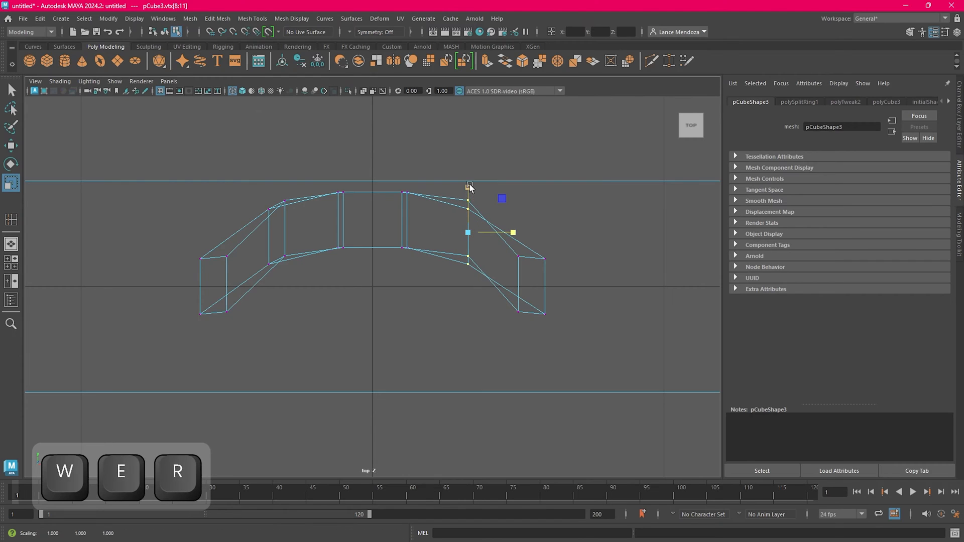
key("ctrl")
left_click_drag(253, 186, 304, 282)
key("w")
key("e")
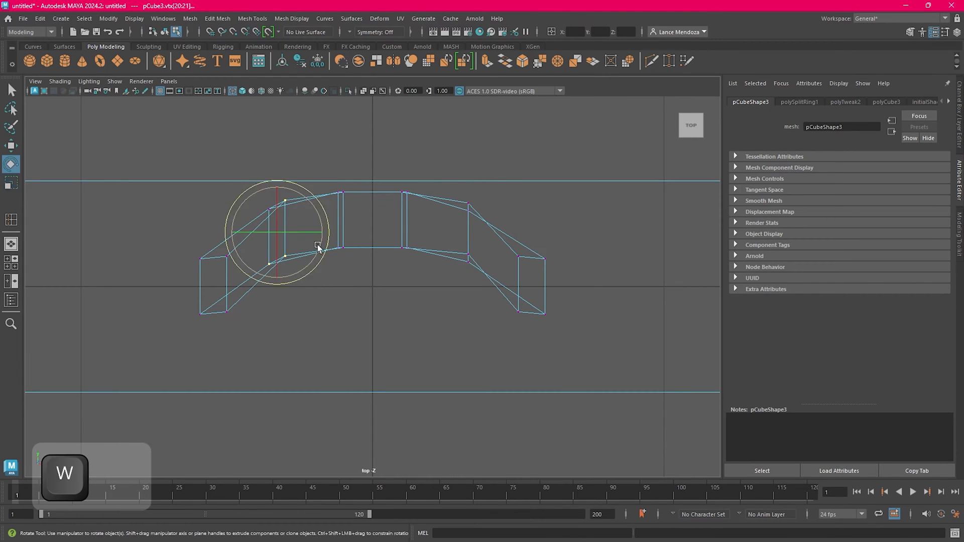
key("r")
left_click_drag(322, 232, 234, 235)
key("ctrl+z")
Step: Scale all vertices of the arch's left shoulder flat horizontally so they form one column in the top view
left_click_drag(252, 150, 302, 314)
key("w")
key("e")
key("r")
left_click_drag(322, 233, 266, 226)
key("w")
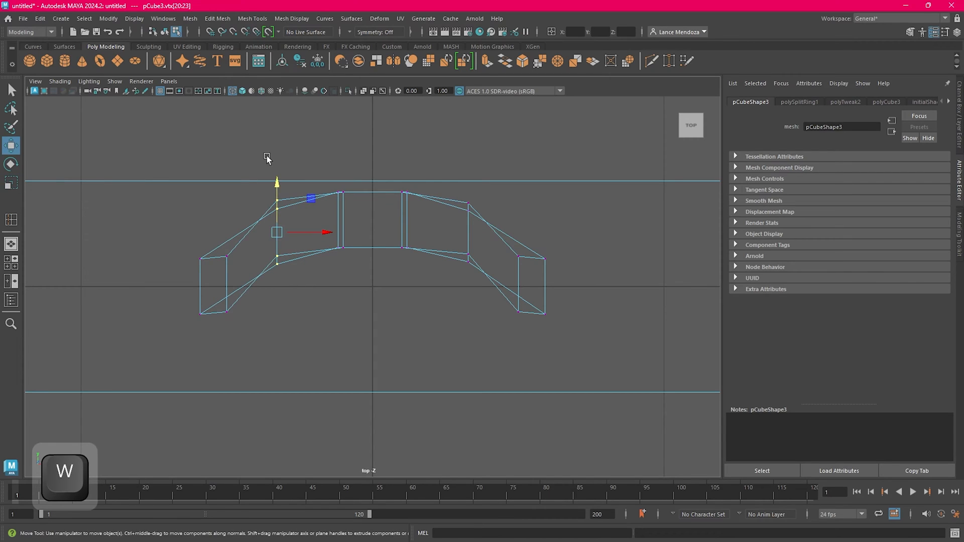
Step: Level the doubled upper and lower vertices on both shoulders of the arch by scaling each pair flat vertically
middle_click_drag(269, 157, 313, 187, "alt")
key("w")
key("e")
key("r")
left_click(303, 189)
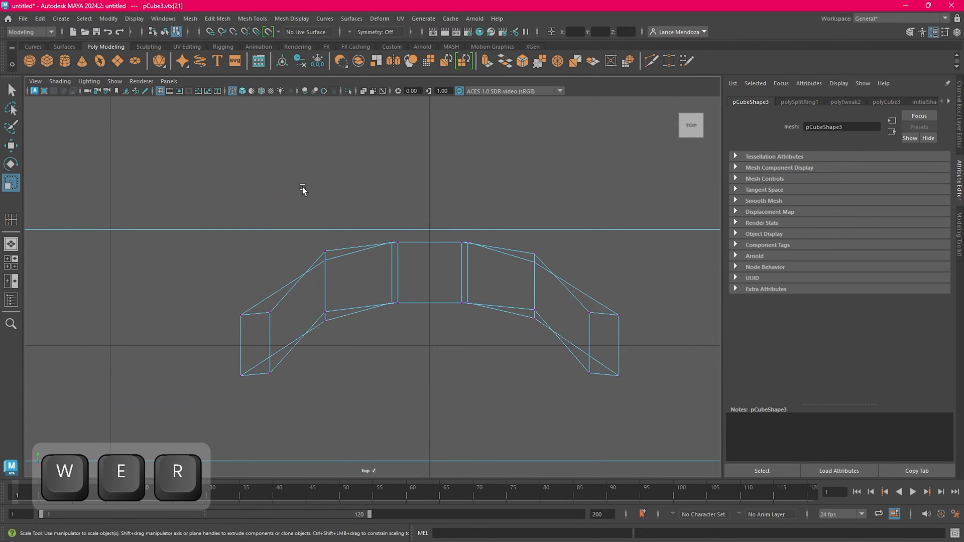
left_click_drag(326, 211, 326, 409)
middle_click_drag(580, 323, 514, 320, "alt")
left_click_drag(467, 291, 507, 367)
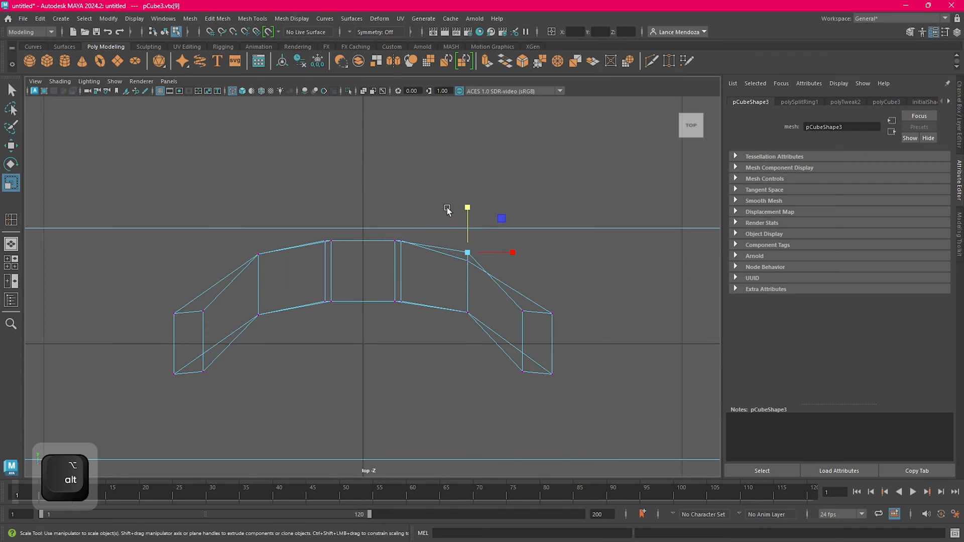
left_click_drag(447, 210, 487, 294)
middle_click_drag(483, 317, 506, 247, "alt")
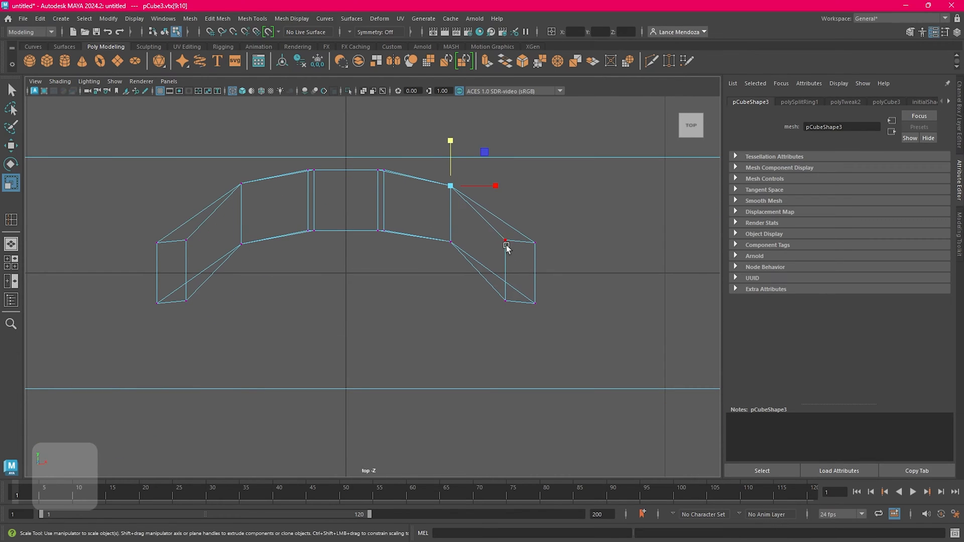
Step: Switch the tile to face mode and scale its right end face flat horizontally in the top view
key("5")
key("4")
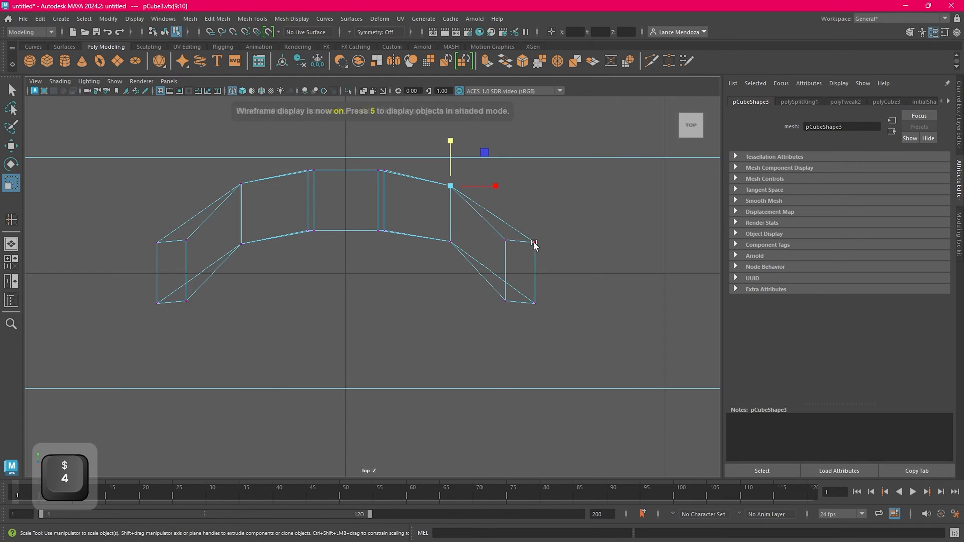
right_click(584, 150)
right_click_drag(583, 144, 583, 178)
left_click(521, 272)
key("w")
key("e")
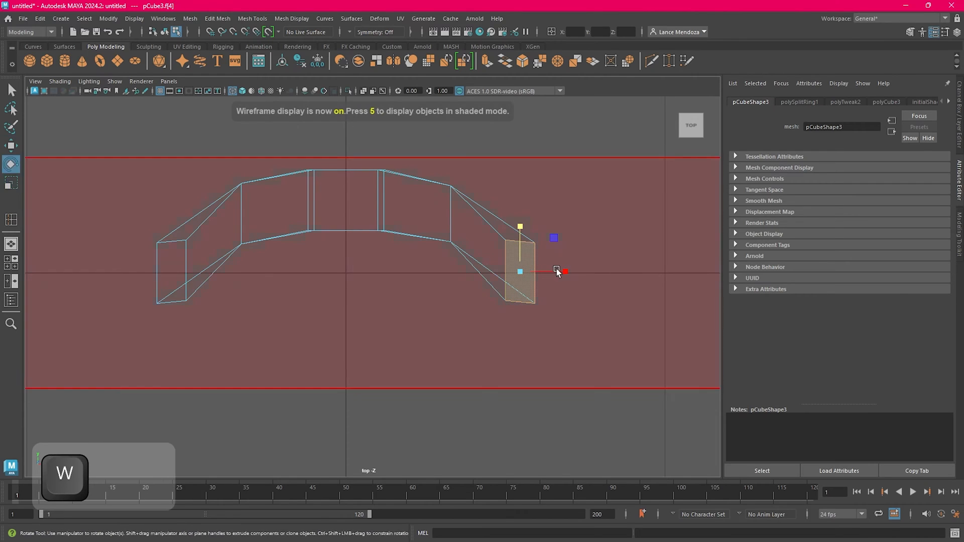
key("r")
left_click_drag(565, 271, 446, 261)
Step: Scale the tile's left end face flat horizontally to match the opposite end
middle_click_drag(293, 252, 338, 263, "alt")
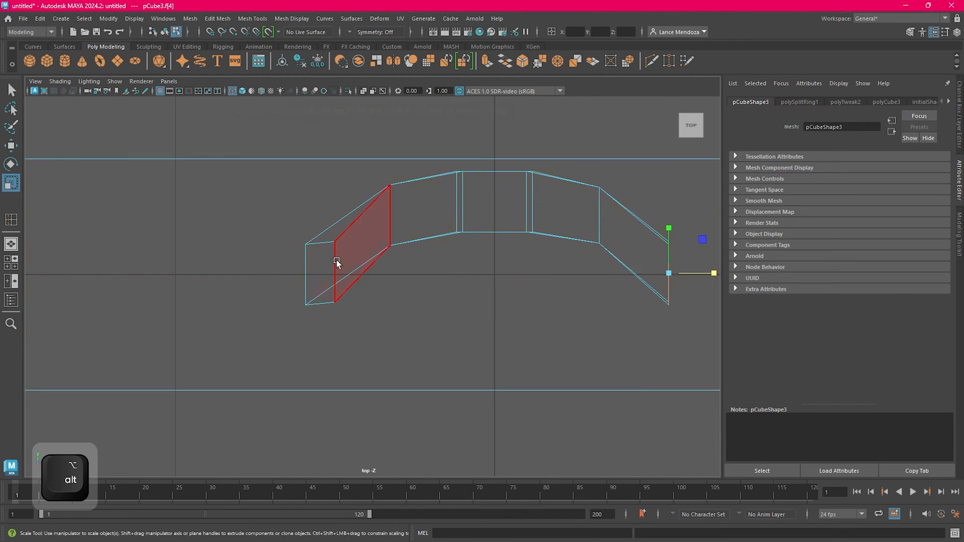
left_click(309, 266)
left_click_drag(366, 273, 231, 272)
scroll(417, 248, "down", 3)
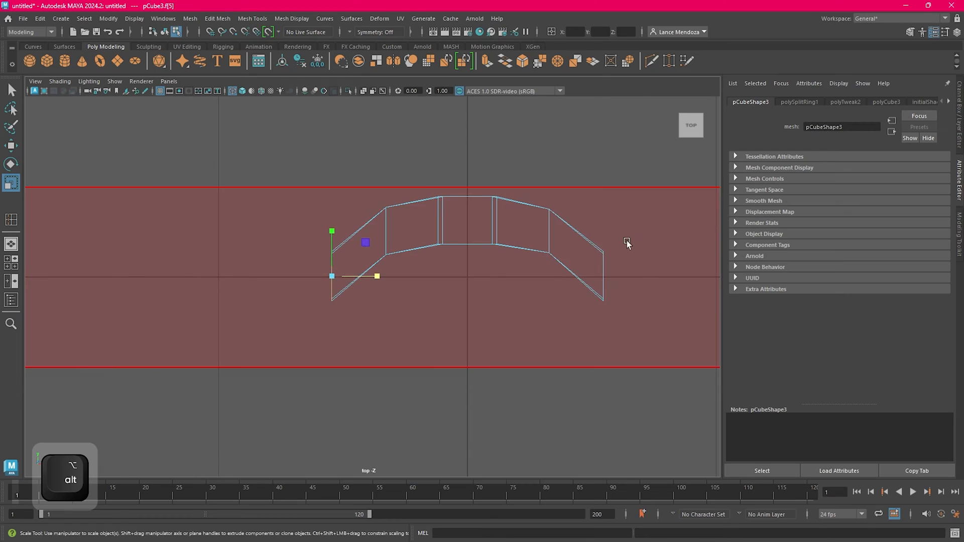
Step: Return to vertex mode and level the doubled corner vertices at both tile ends by scaling each pair flat vertically
middle_click_drag(626, 240, 479, 247, "alt")
right_click_drag(514, 154, 469, 154)
scroll(470, 181, "up", 3)
left_click_drag(391, 174, 438, 221)
key("w")
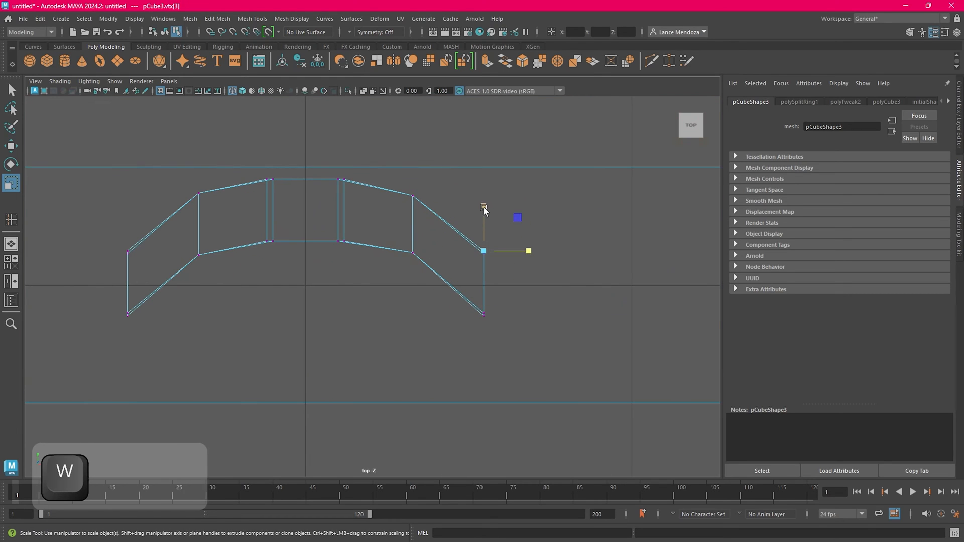
key("e")
key("r")
left_click(484, 207)
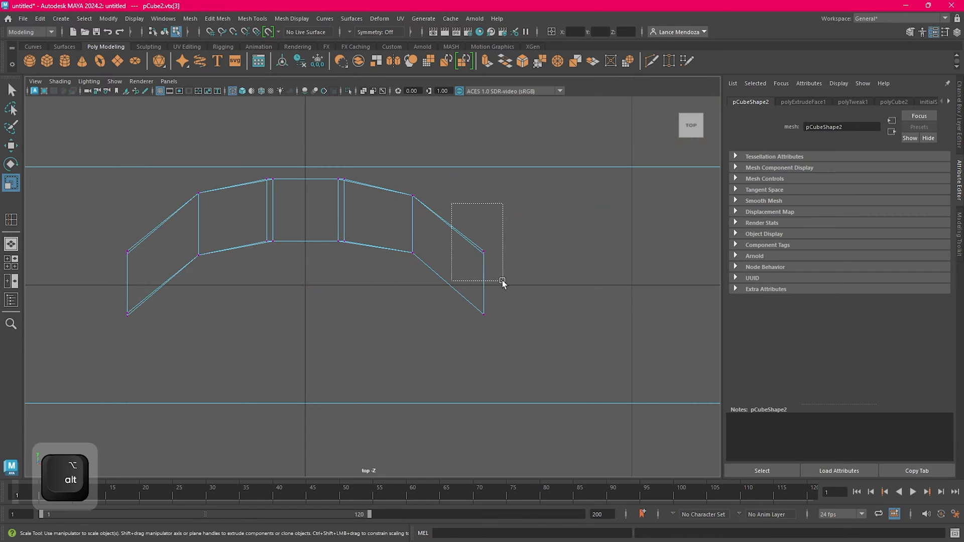
left_click_drag(487, 216, 487, 251)
middle_click_drag(412, 265, 603, 301, "alt")
scroll(276, 266, "up", 1)
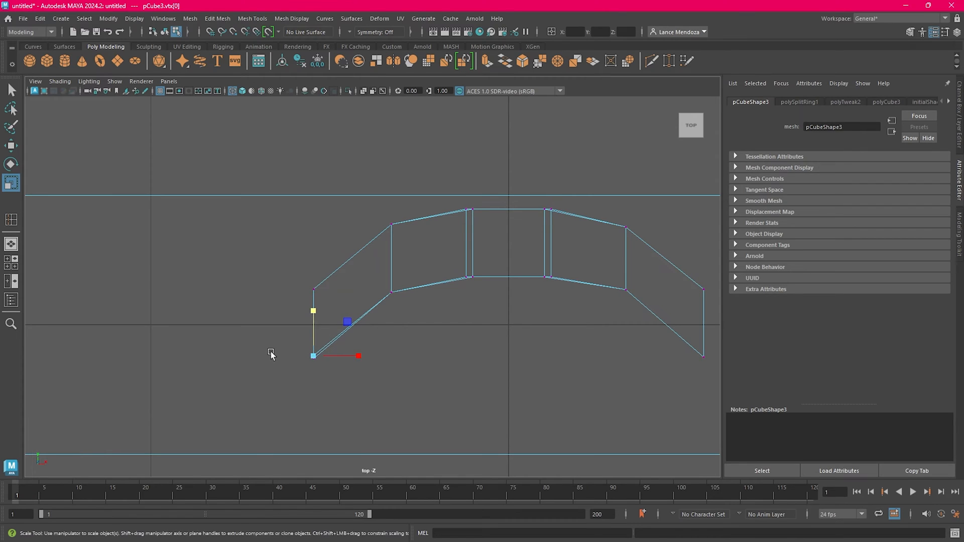
left_click_drag(313, 333, 313, 357)
Step: Scale the two doubled vertex columns beside the arch's centre flat horizontally so each forms a single column
middle_click_drag(513, 284, 410, 320, "alt")
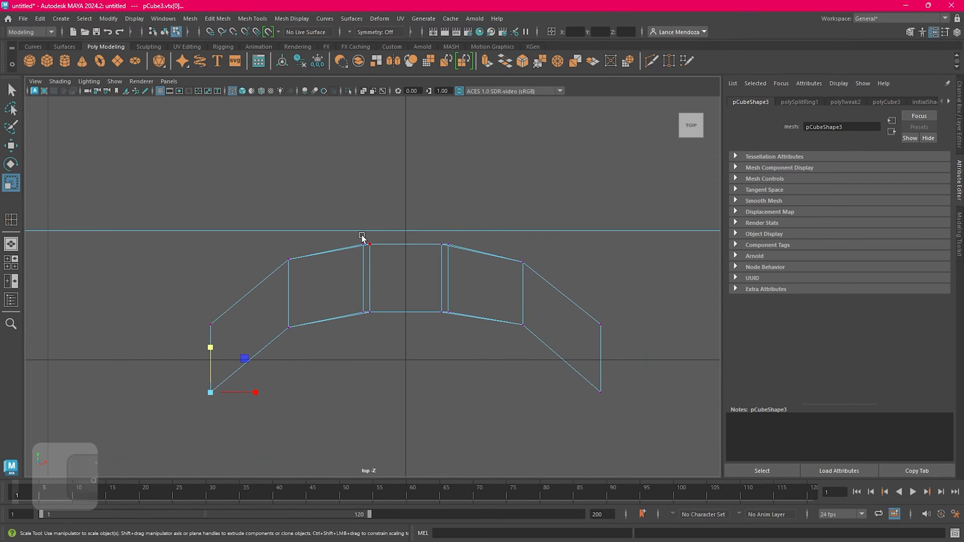
left_click_drag(366, 235, 390, 358)
key("e")
key("r")
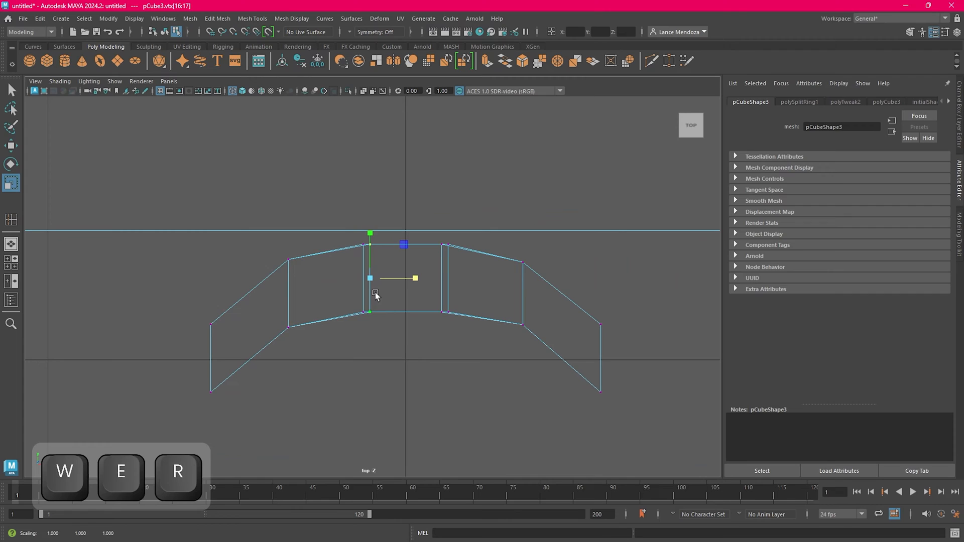
left_click(342, 220)
left_click_drag(345, 212, 392, 357)
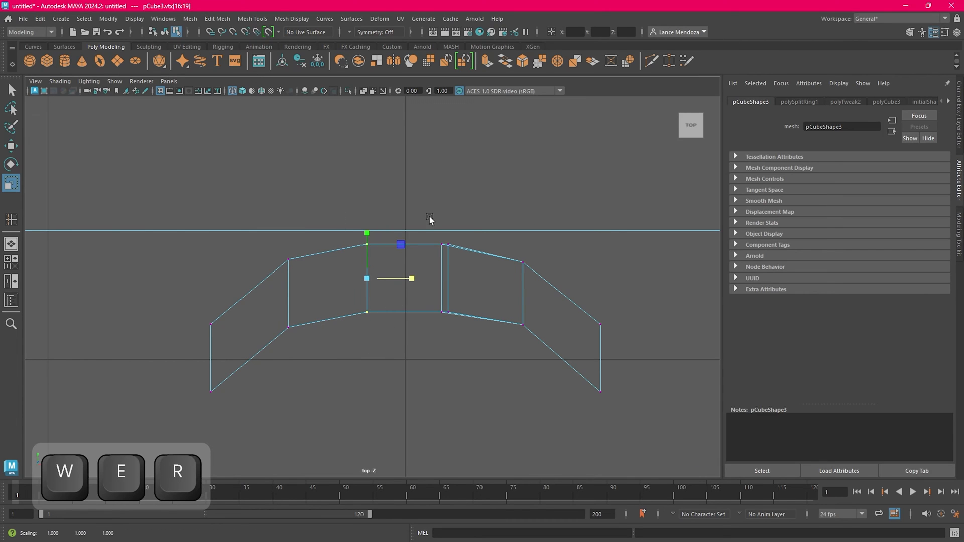
left_click_drag(430, 218, 473, 365)
left_click_drag(419, 196, 461, 297)
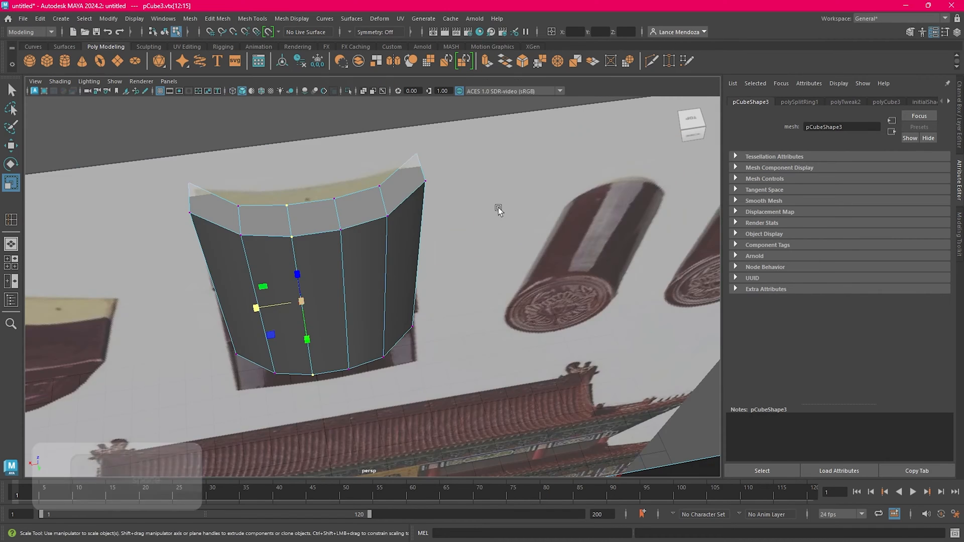
Step: Put the tile back in object mode and select it in the perspective view
left_click_drag(498, 207, 398, 170, "alt")
right_click_drag(418, 148, 447, 140)
left_click(446, 146)
left_click_drag(436, 186, 524, 249, "alt")
left_click(345, 297)
middle_click_drag(496, 293, 565, 268, "alt")
left_click_drag(548, 270, 479, 281, "alt")
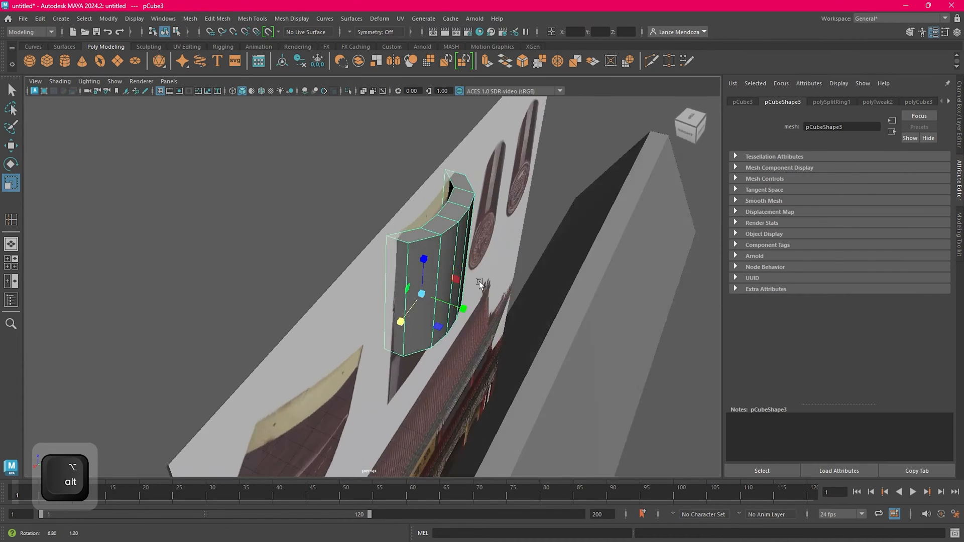
Step: Preview the tile with smoothing, restore its unsmoothed display, and inspect its curved shape
key("3")
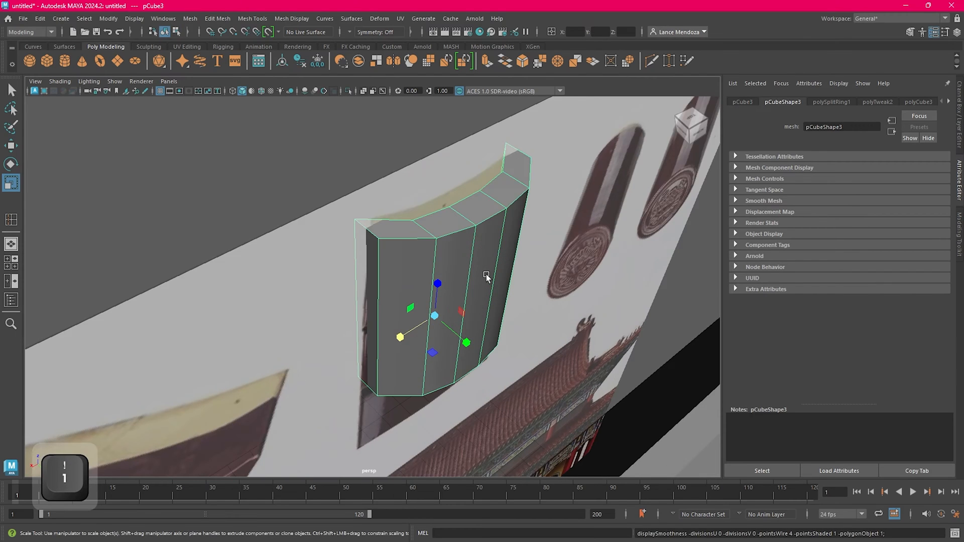
scroll(481, 269, "down", 5)
key("3")
key("1")
left_click(435, 167)
scroll(485, 322, "up", 3)
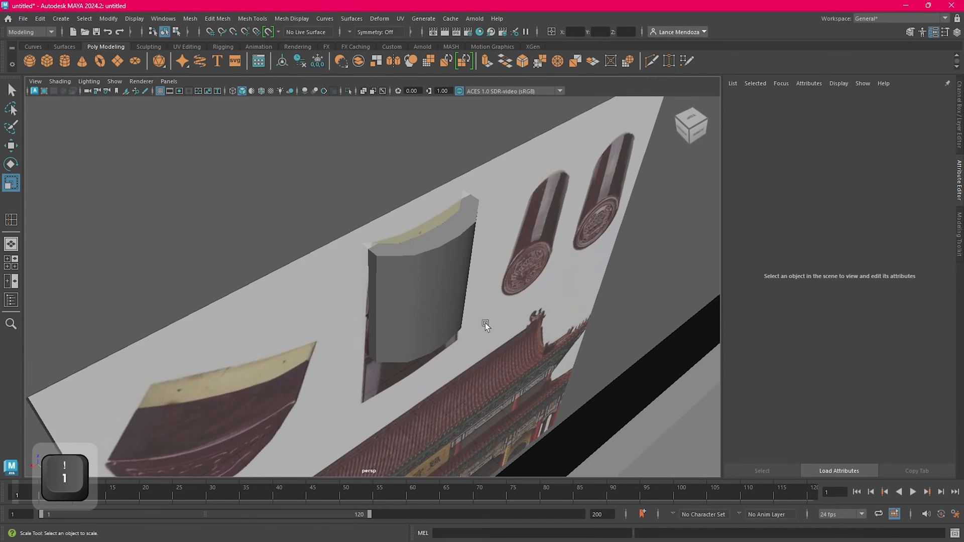
left_click_drag(488, 316, 336, 357, "alt")
Step: Compare the selected tile with the stacked-tile reference image in the front and perspective views
left_click(372, 305)
key("space")
key("space")
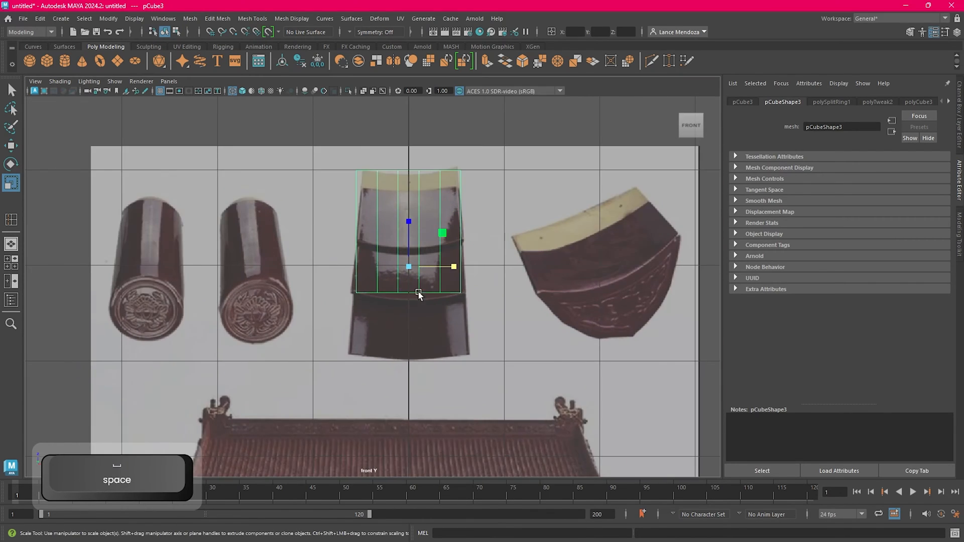
middle_click_drag(479, 274, 473, 295, "alt")
scroll(474, 295, "up", 3)
key("space")
key("space")
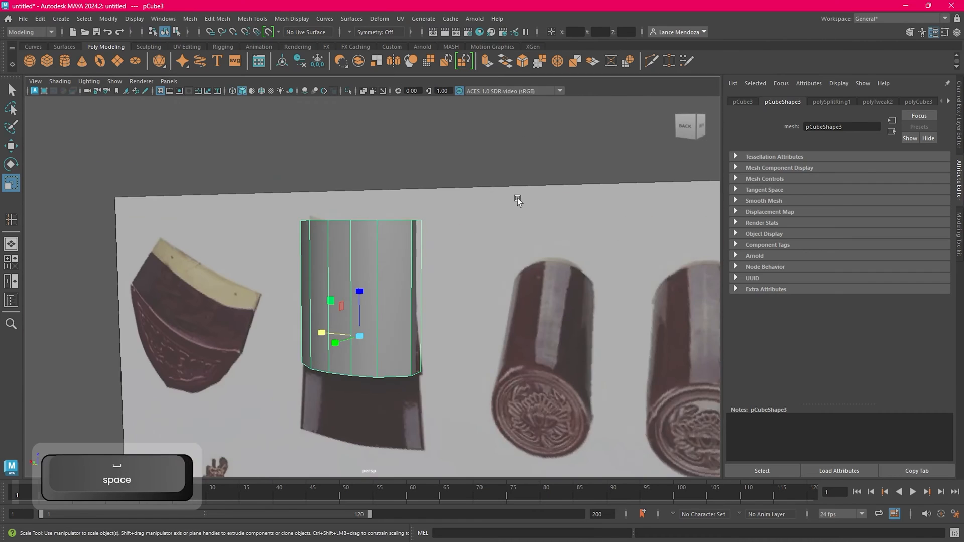
left_click_drag(517, 198, 522, 128, "alt")
left_click(522, 128)
left_click_drag(445, 239, 470, 210, "alt")
left_click(436, 241)
scroll(516, 291, "down", 5)
left_click_drag(516, 291, 494, 271, "alt")
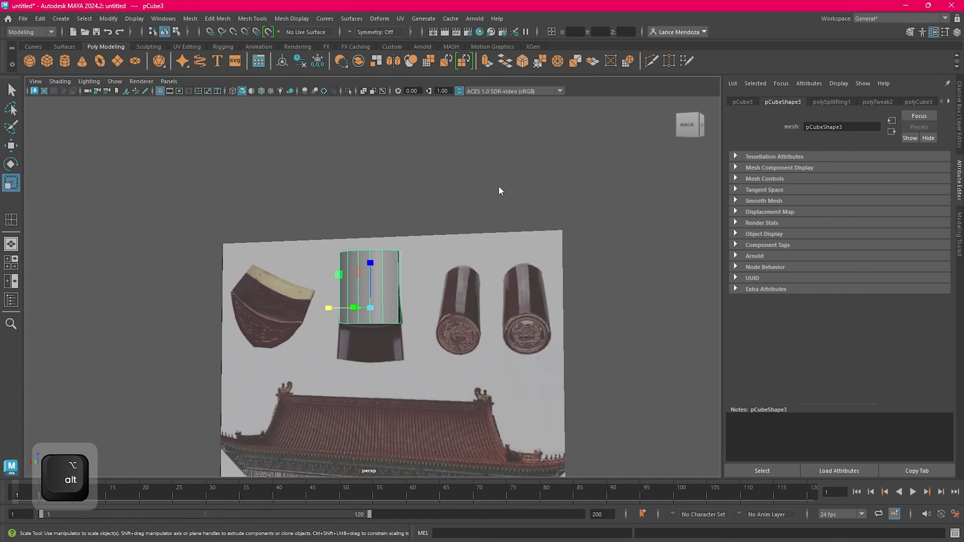
Step: Lengthen the tile by moving its bottom row of vertices down to the lower edge of the reference's stacked tiles in the front view
right_click_drag(499, 186, 439, 194)
left_click_drag(439, 194, 459, 198, "alt")
right_click_drag(478, 159, 443, 162)
left_click(500, 149)
scroll(390, 279, "up", 5)
left_click(389, 279)
scroll(415, 320, "up", 4)
left_click_drag(284, 308, 543, 418)
key("space")
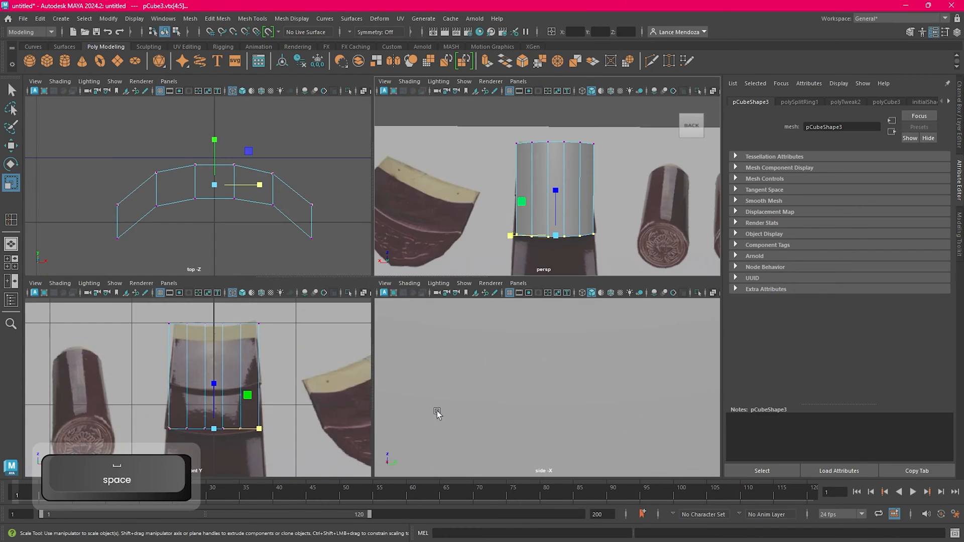
key("space")
scroll(369, 335, "down", 3)
middle_click_drag(376, 336, 432, 223, "alt")
key("w")
left_click(331, 208)
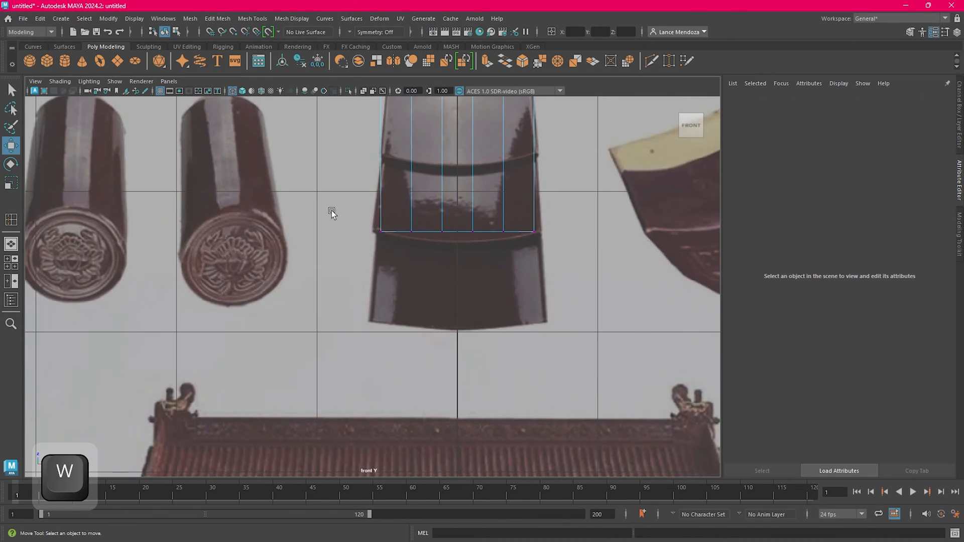
left_click_drag(331, 205, 553, 256)
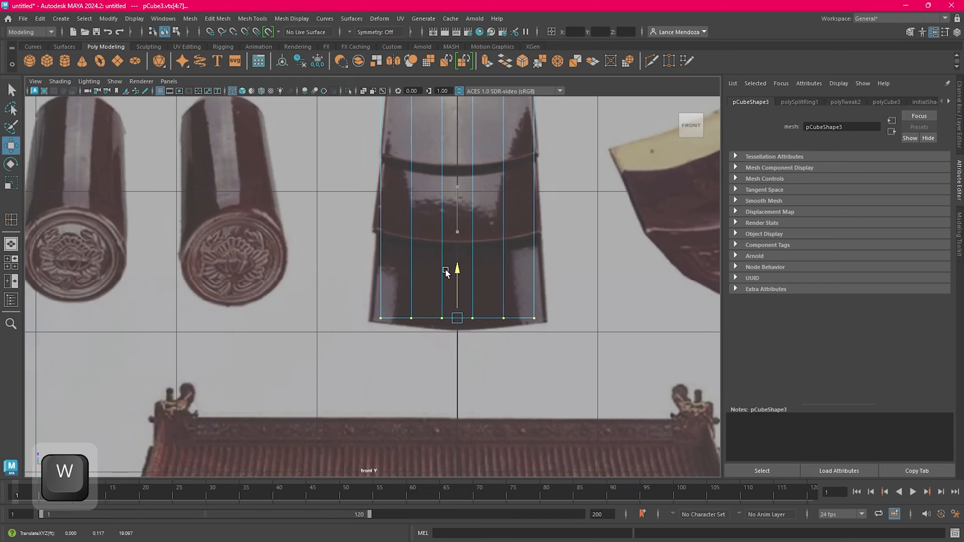
Step: Try flaring the tile's lower end by scaling its bottom vertices horizontally to match the reference tile's width
key("e")
key("r")
left_click_drag(502, 321, 519, 324)
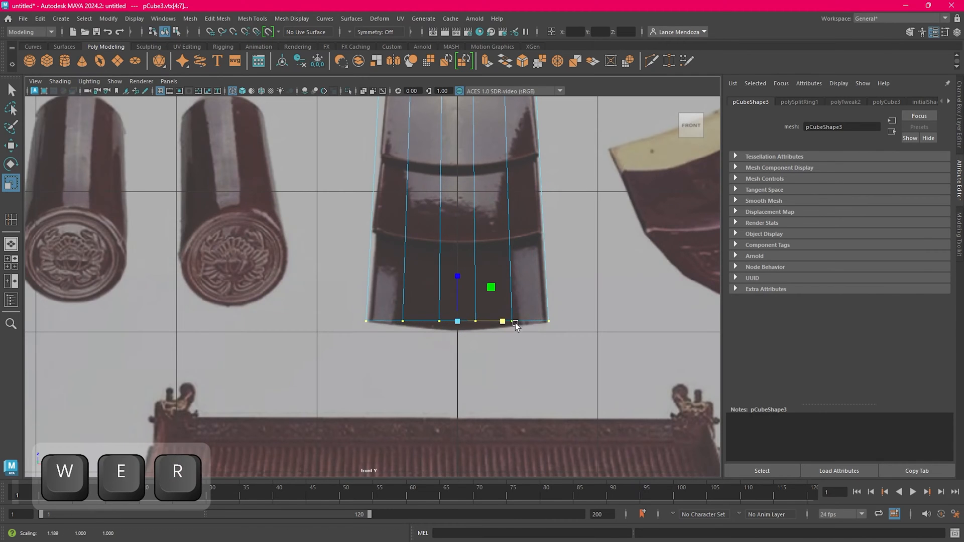
Step: Put the flared tile in object mode and inspect its shape in the perspective view
scroll(516, 323, "down", 4)
middle_click_drag(549, 221, 539, 275, "alt")
key("space")
key("space")
left_click_drag(522, 234, 490, 206, "alt")
right_click_drag(491, 206, 516, 181)
left_click(516, 181)
left_click_drag(493, 198, 461, 312, "alt")
left_click(394, 314)
scroll(481, 291, "down", 1)
Step: Undo the flare at the tile's lower end and select the tile in object mode
key("ctrl+z")
key("ctrl+z")
key("ctrl+z")
right_click(478, 178)
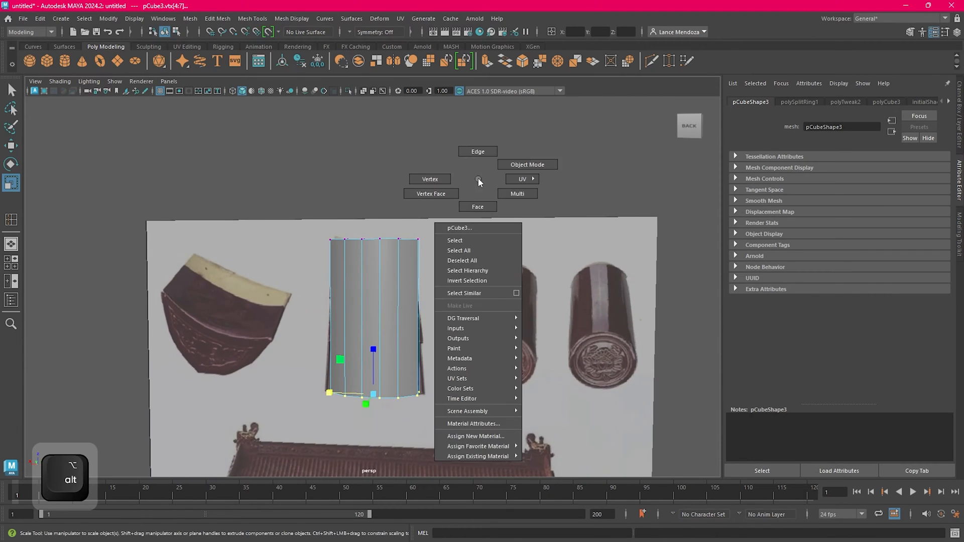
right_click_drag(478, 179, 518, 167)
left_click(495, 186)
left_click(398, 301)
left_click_drag(480, 315, 404, 359, "alt")
scroll(485, 334, "up", 3)
scroll(404, 358, "down", 2)
key("ctrl+z")
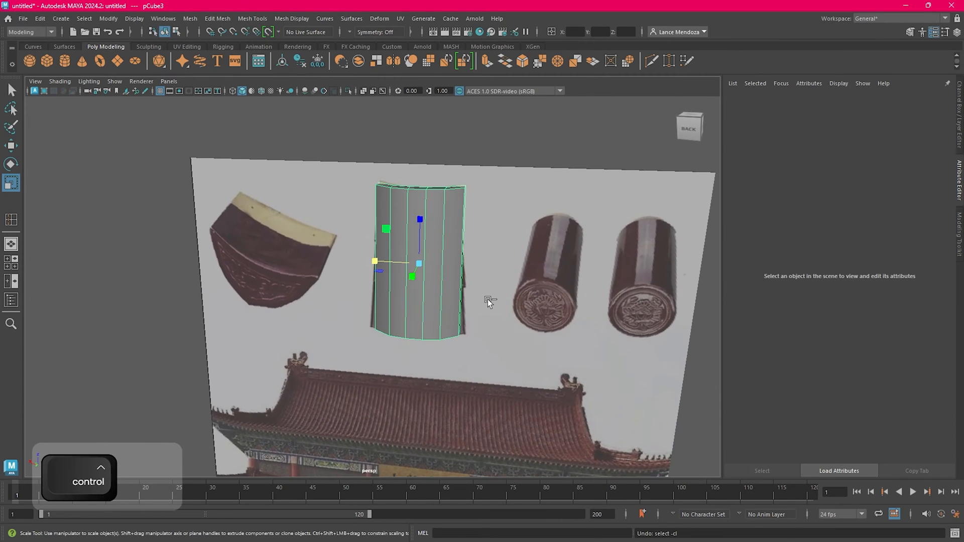
key("ctrl+z")
key("ctrl+y")
key("ctrl+y")
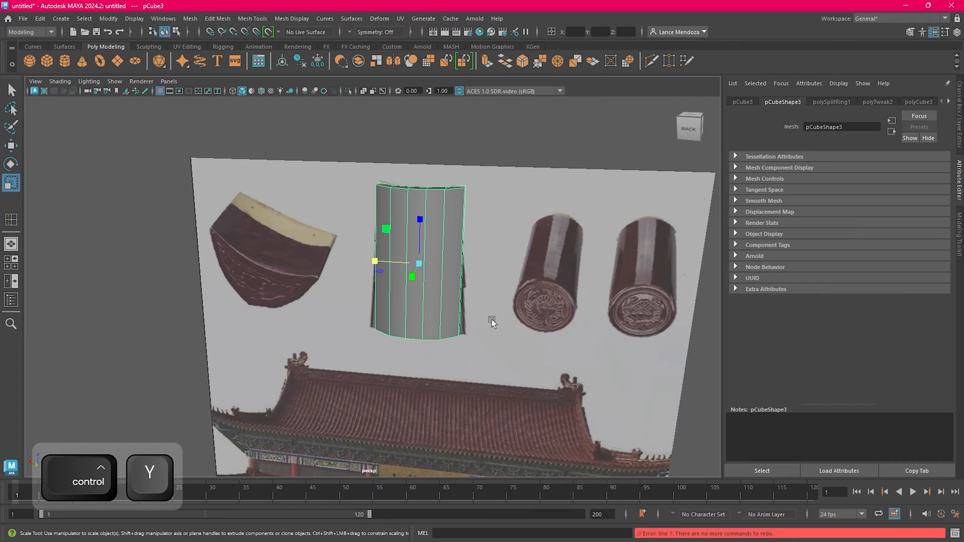
Step: Try scaling the tile's bottom vertices wider in wireframe display, and undo that scale
left_click_drag(486, 319, 507, 276, "alt")
right_click_drag(512, 255, 438, 255)
scroll(480, 329, "up", 3)
left_click_drag(350, 304, 479, 357)
key("4")
scroll(467, 364, "up", 3)
key("w")
key("e")
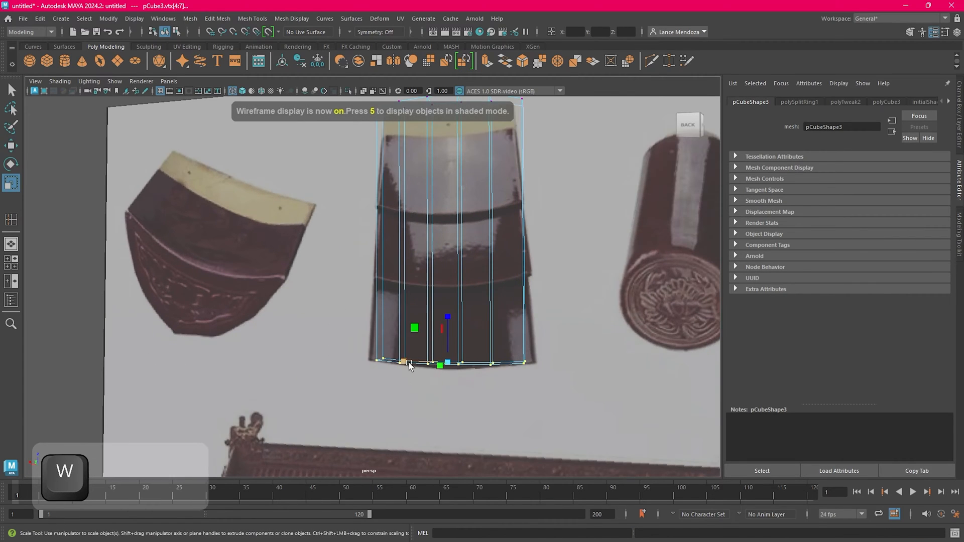
key("r")
left_click_drag(408, 364, 401, 364)
key("ctrl+z")
Step: Put the tile back in object mode and select it in the wireframe perspective view
scroll(558, 342, "down", 5)
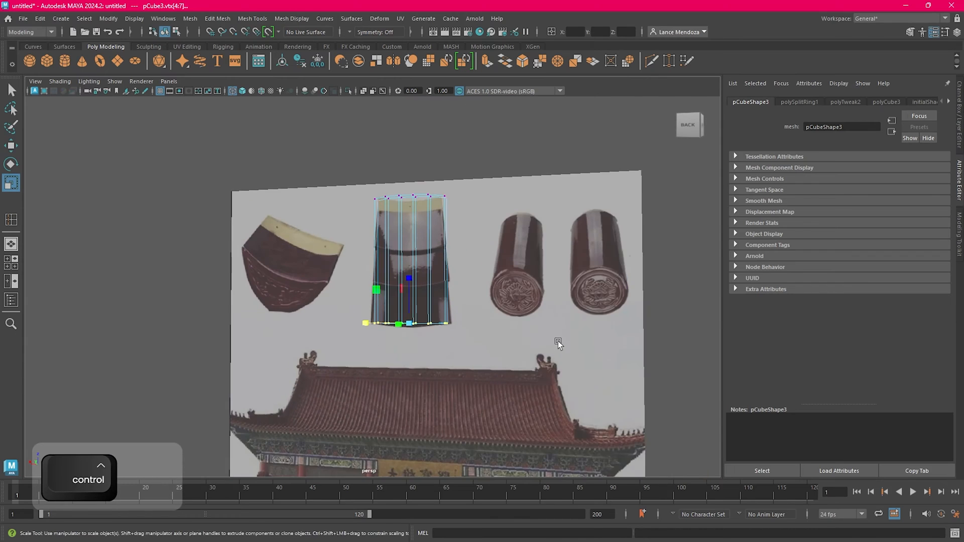
left_click_drag(558, 342, 520, 340, "alt")
scroll(532, 333, "up", 3)
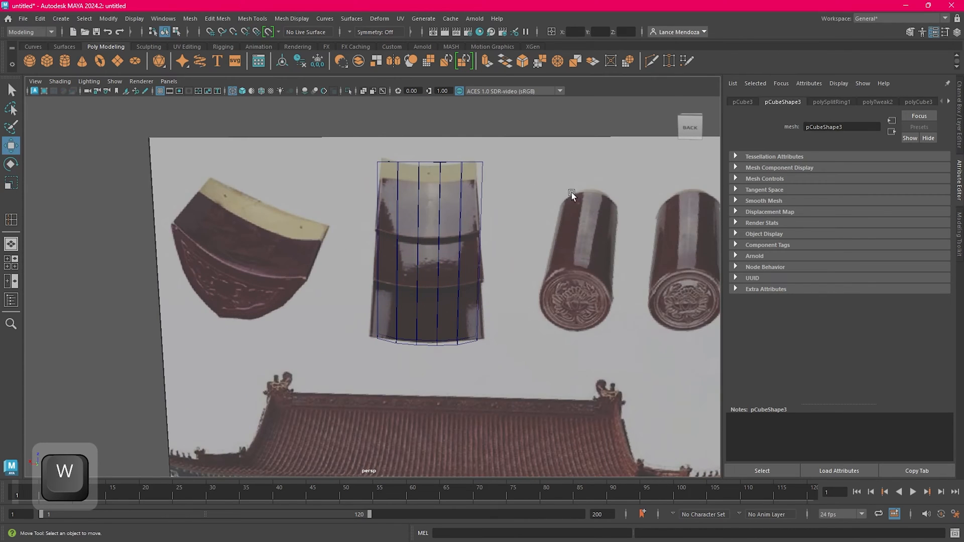
left_click(572, 193)
left_click(460, 265)
left_click_drag(460, 265, 482, 328, "alt")
right_click_drag(475, 330, 431, 328, "alt")
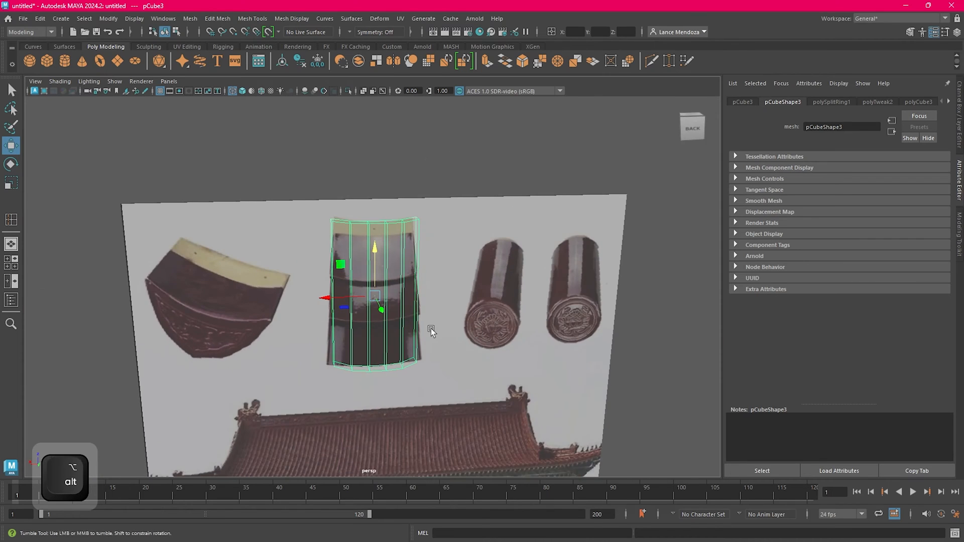
Step: Compare the tile with the reference across the four views, and preview it smoothed before restoring the unsmoothed display
key("space")
key("space")
key("space")
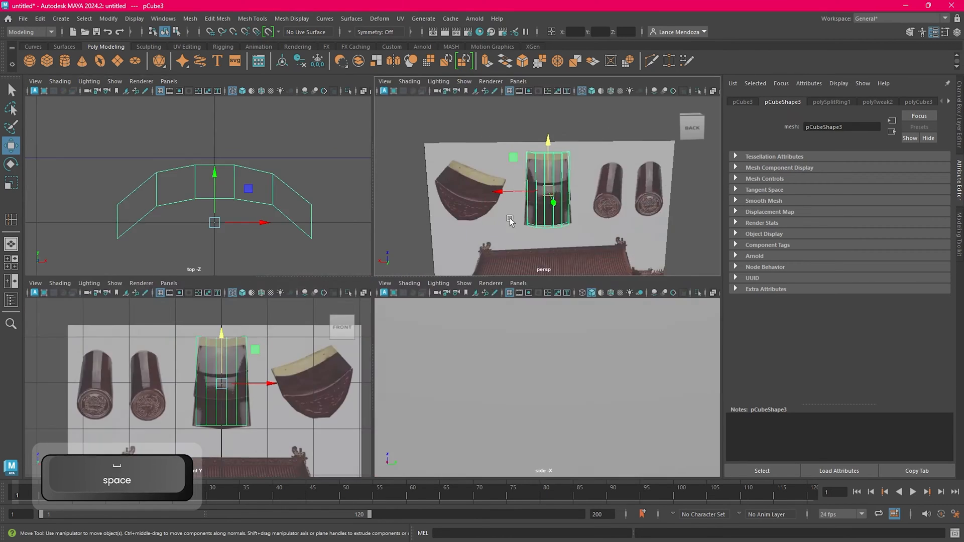
key("space")
key("3")
key("1")
Step: Reselect the tile in object mode and switch the perspective view back to shaded display
right_click_drag(484, 152, 527, 140)
left_click(507, 162)
left_click(418, 207)
key("5")
mouse_move(453, 222)
right_mouse_down("alt")
mouse_move(462, 255)
mouse_move(469, 231)
mouse_move(513, 234)
right_mouse_up("alt")
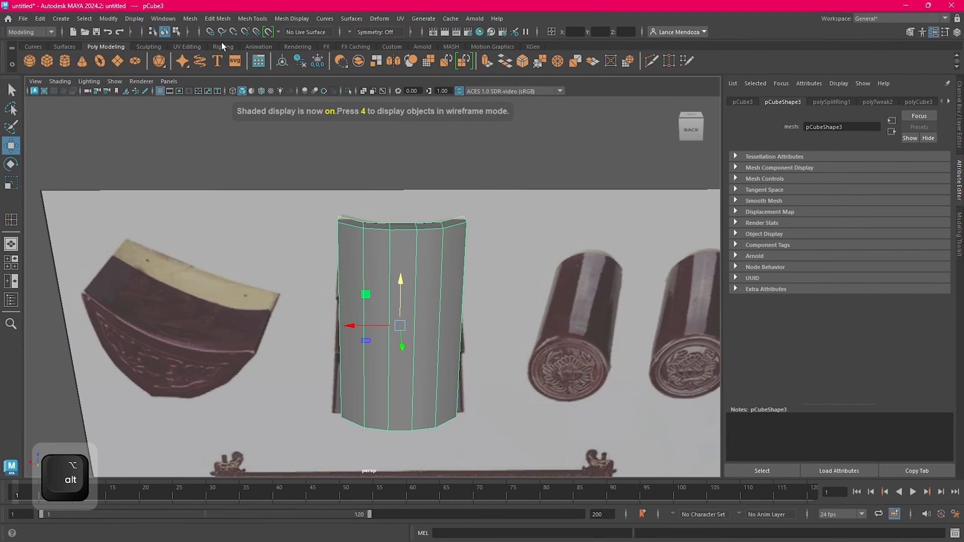
left_click_drag(527, 219, 436, 139, "alt")
Step: Save the scene to the Desktop as a Maya Binary file named "Traditional Chinese Roof With Tiles"
left_click(23, 19)
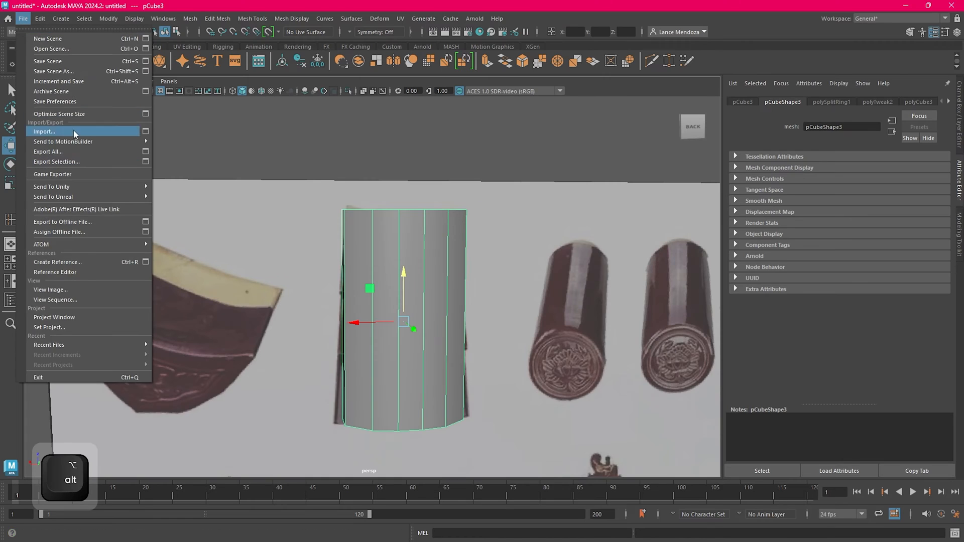
left_click(73, 63)
left_click(131, 157)
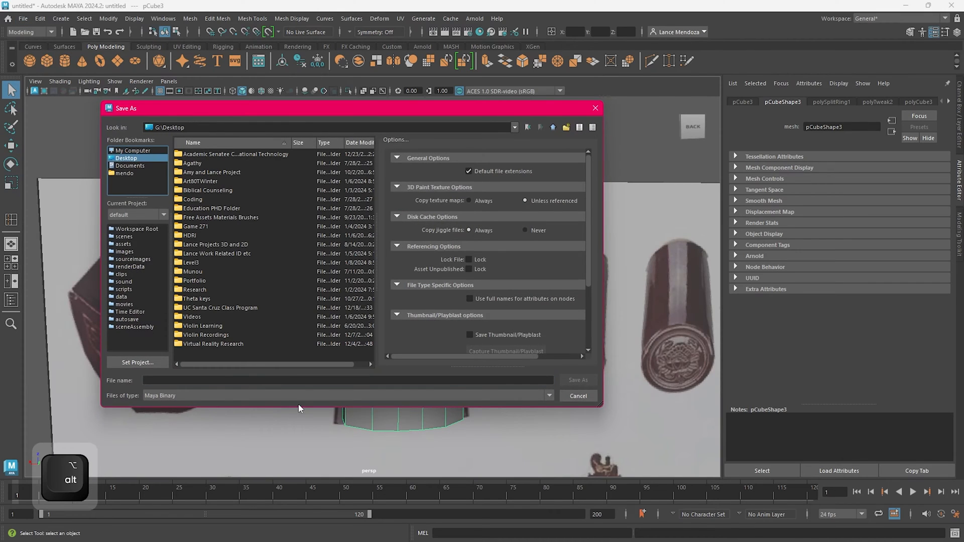
left_click(248, 379)
type("Roof")
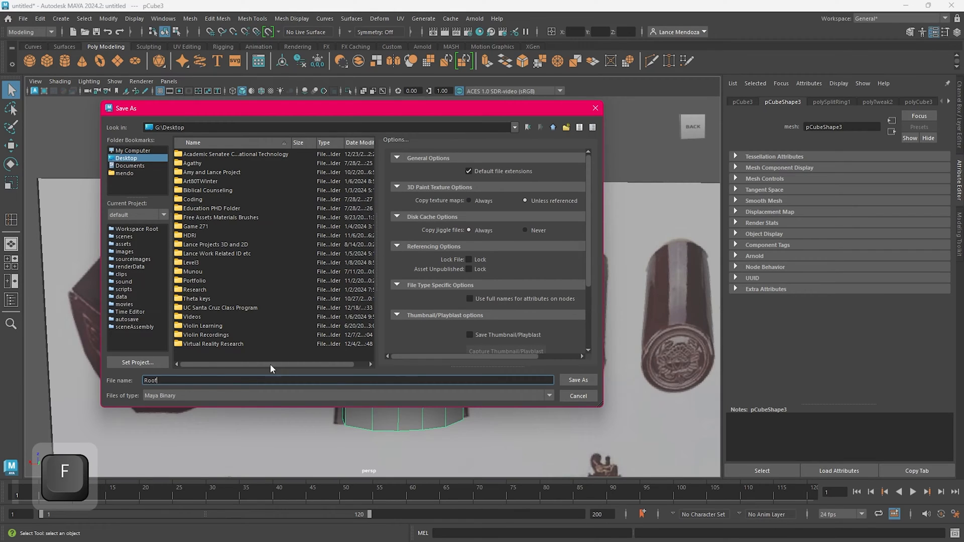
type("Traditioanl ")
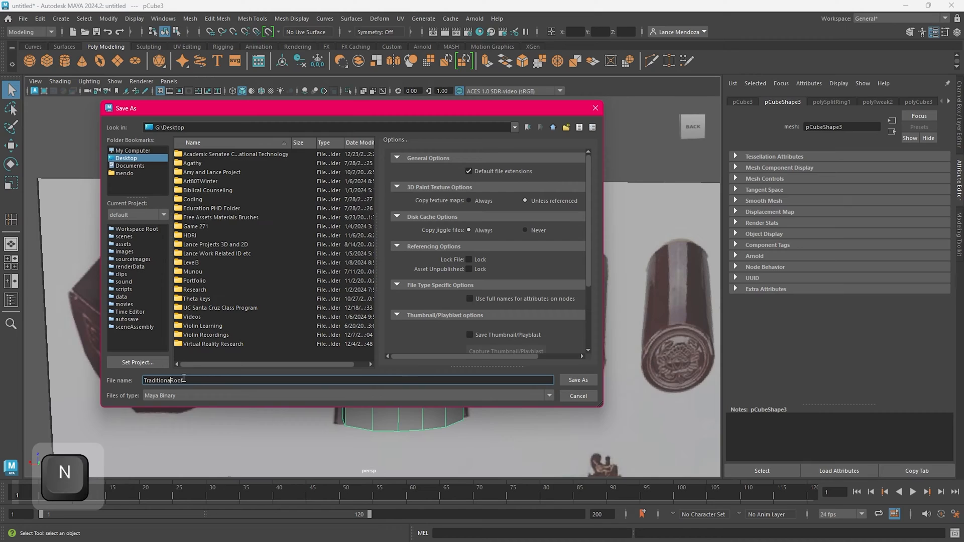
type("l Chinese")
key("Right")
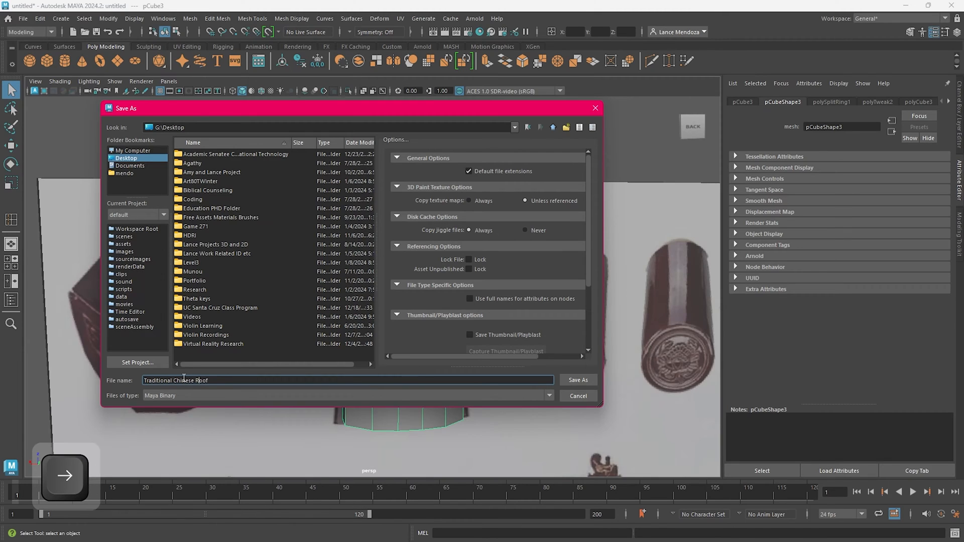
type("With Tiles")
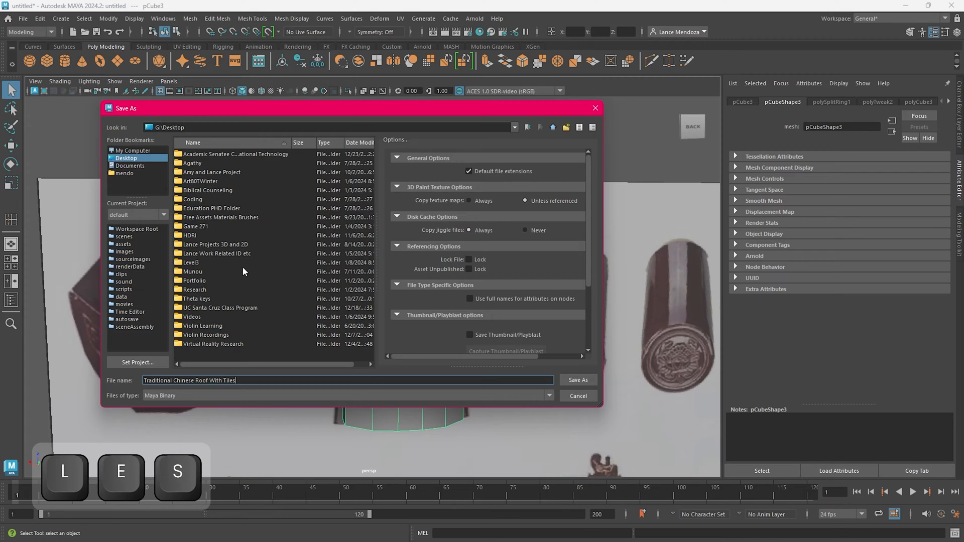
left_click(577, 381)
Step: Inspect the lengthened tile against the reference image from several angles in the perspective view
key("w")
scroll(484, 297, "down", 5)
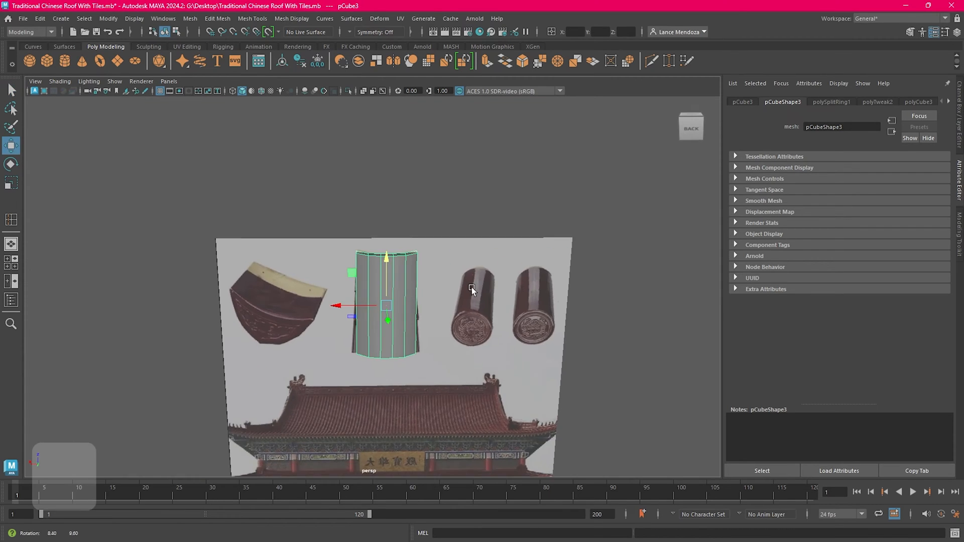
scroll(474, 290, "up", 5)
left_click_drag(475, 290, 505, 296, "alt")
left_click_drag(560, 258, 552, 254, "alt")
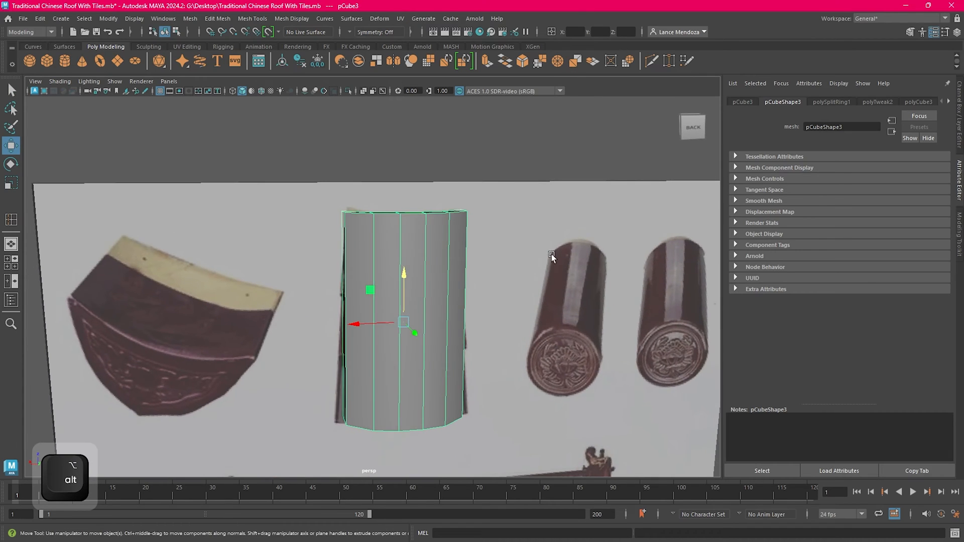
scroll(502, 329, "down", 4)
scroll(493, 317, "up", 3)
left_click_drag(478, 319, 430, 390, "alt")
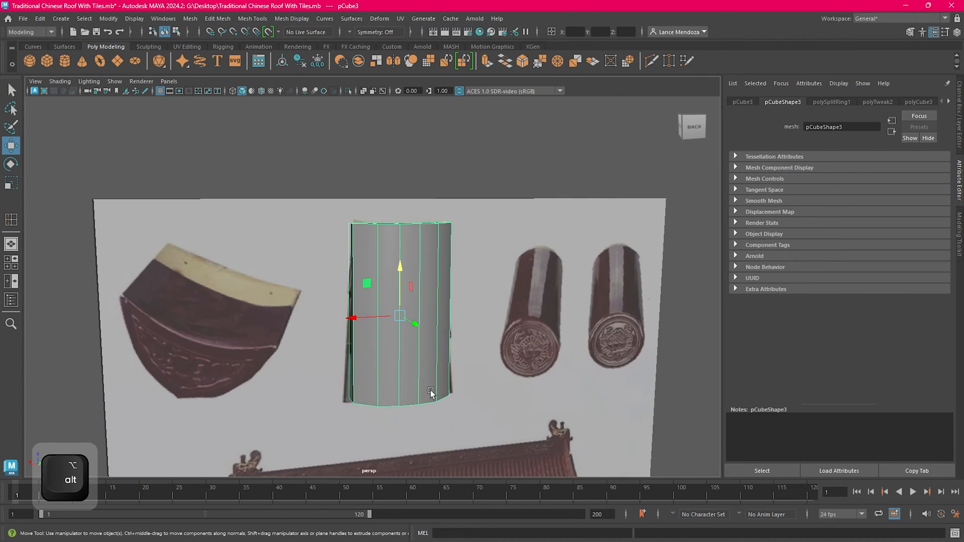
Step: Compare the tile's outline and the roof photo with the reference image in the front view
key("space")
key("space")
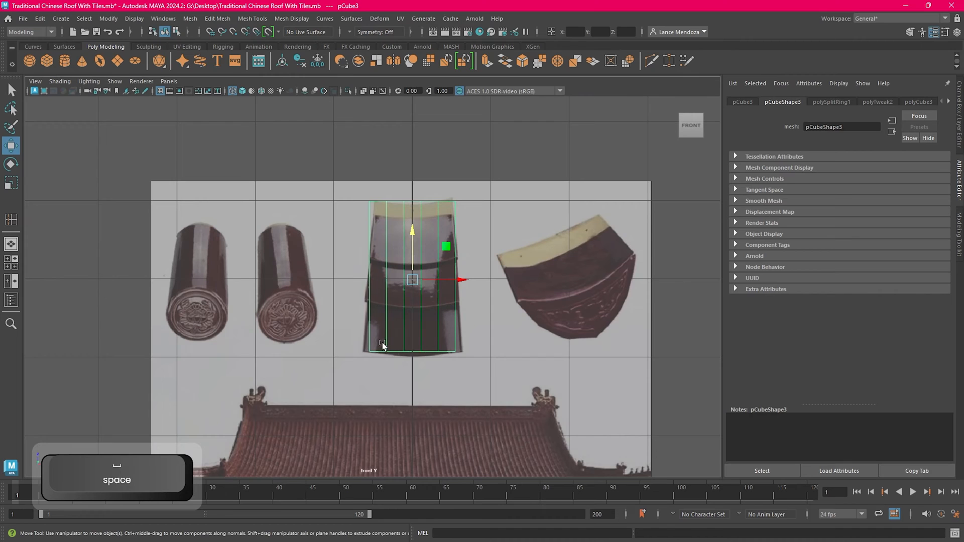
scroll(426, 330, "down", 4)
middle_click_drag(495, 313, 461, 60, "alt")
middle_click_drag(452, 166, 451, 362, "alt")
middle_click_drag(425, 235, 430, 278, "alt")
scroll(558, 178, "up", 1)
Step: Deselect the tile and examine the round tiles in the reference image in the perspective view
key("space")
key("space")
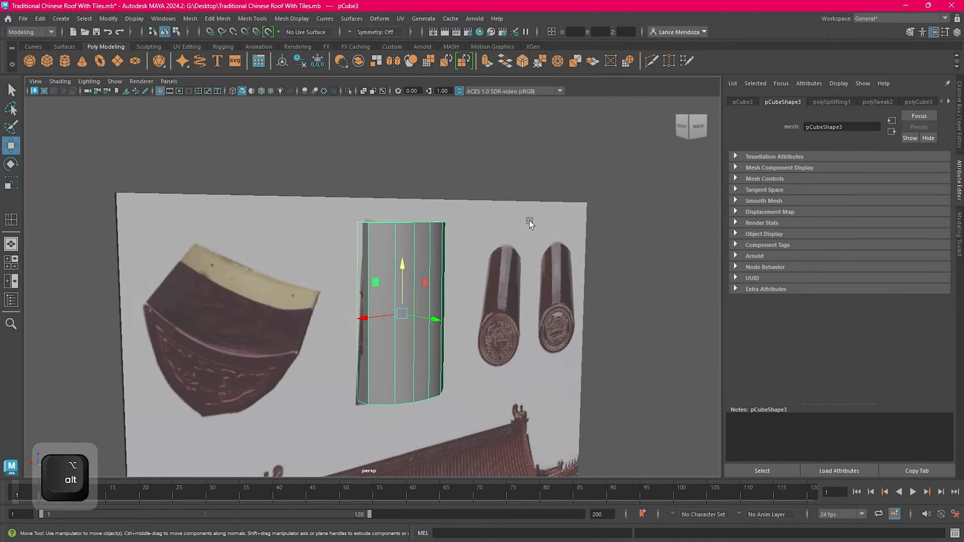
left_click_drag(529, 221, 496, 240, "alt")
scroll(456, 252, "up", 3)
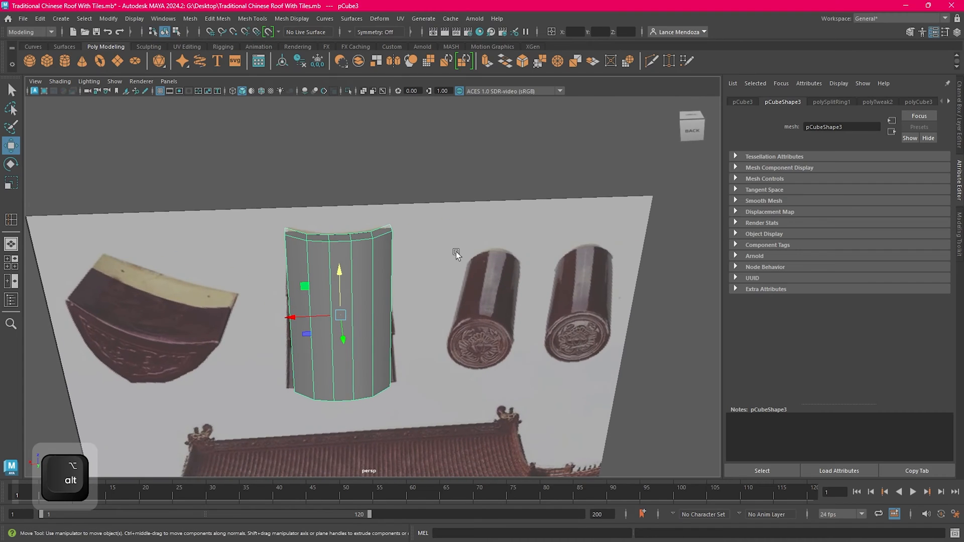
scroll(502, 281, "down", 5)
left_click(561, 265)
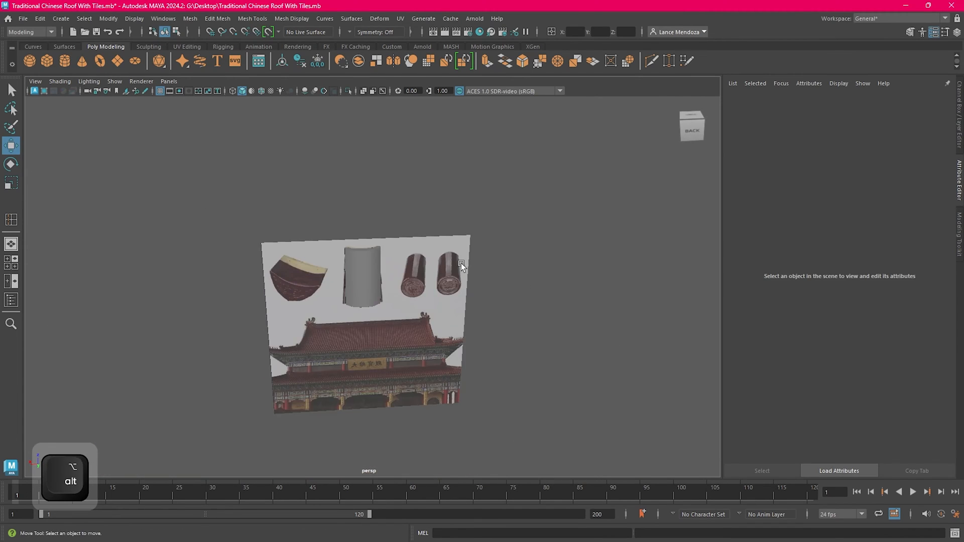
left_click_drag(461, 263, 471, 284, "alt")
right_click_drag(494, 278, 536, 282, "alt")
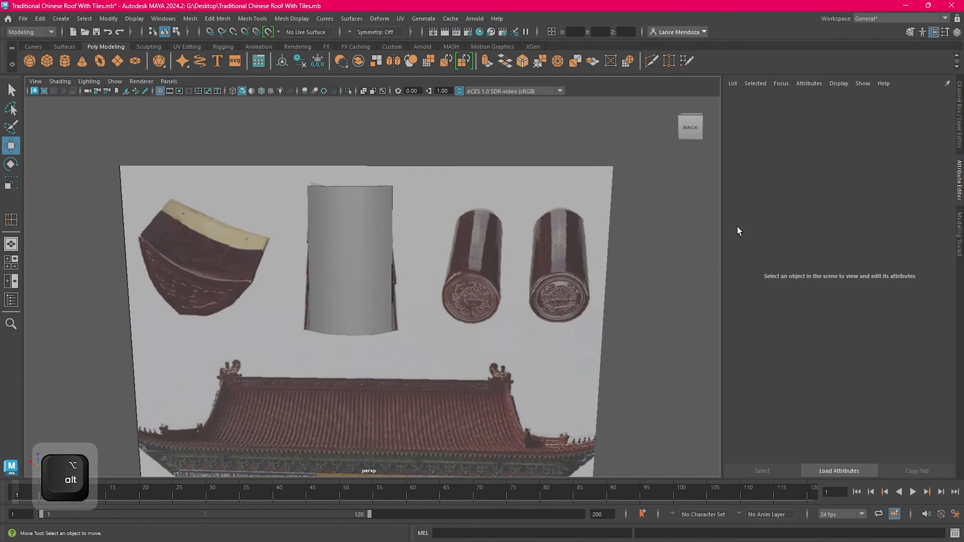
Step: Make the objects on layer1 selectable and move the reference image plane to Translate X 2.423 and Translate Z 20.095
left_click(959, 131)
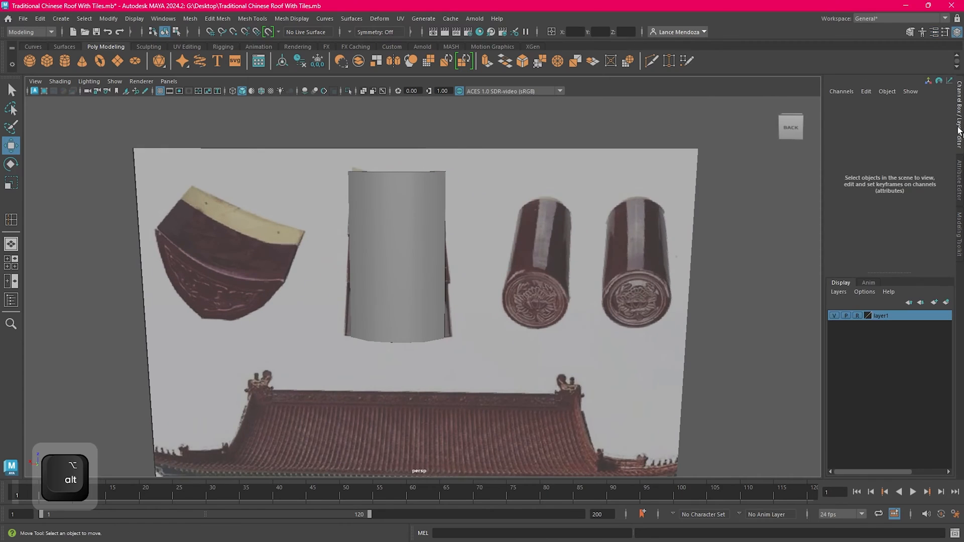
left_click(857, 315)
left_click(621, 268)
scroll(621, 267, "down", 5)
left_click_drag(385, 351, 284, 351)
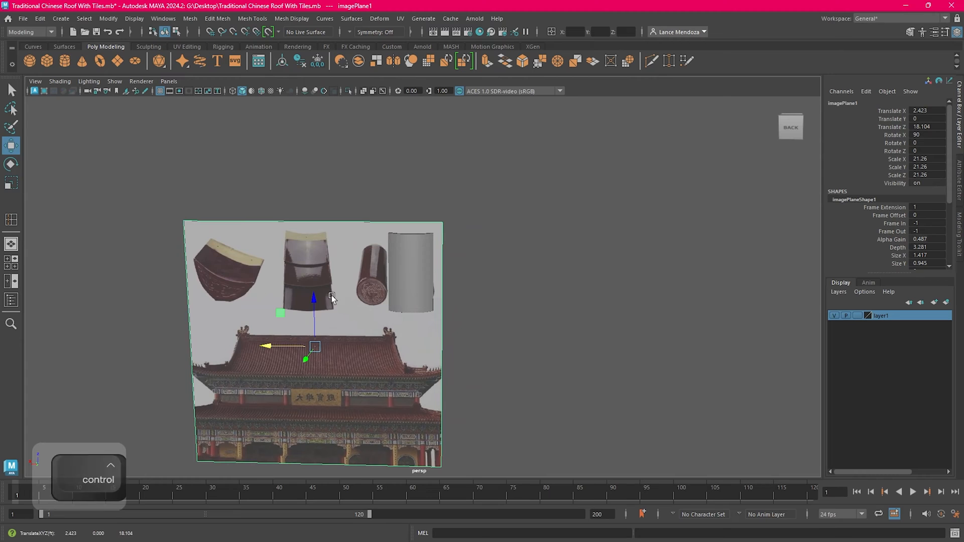
key("ctrl+z")
left_click_drag(316, 306, 314, 180)
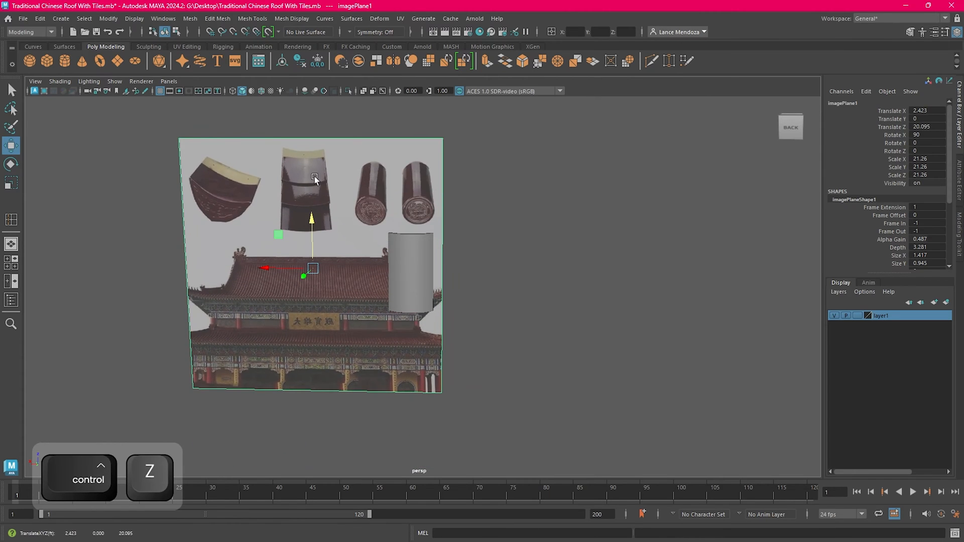
Step: Shift the reference image plane slightly sideways in the front view to bring a round tile towards the vertical centre axis
middle_click_drag(294, 160, 458, 270, "alt")
scroll(267, 213, "up", 4)
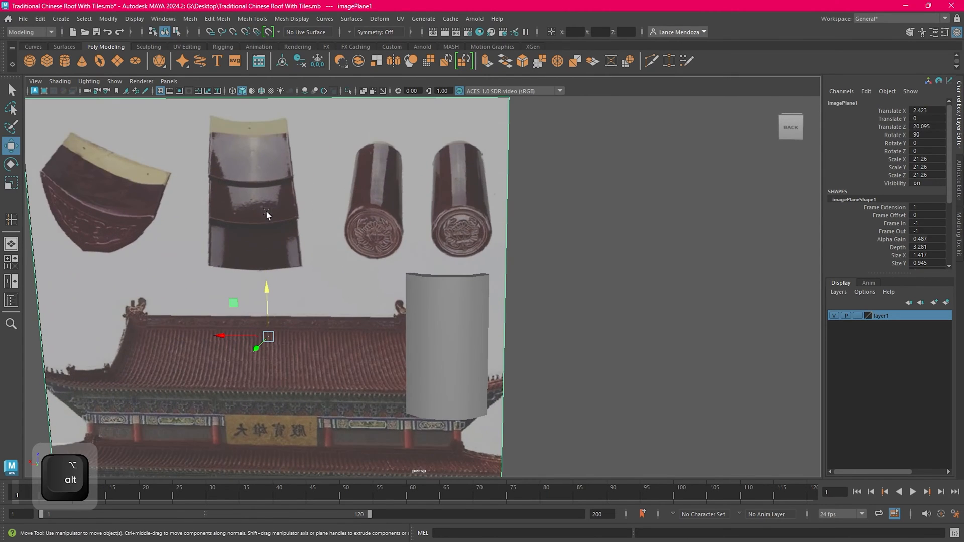
scroll(266, 228, "down", 1)
middle_click_drag(382, 262, 434, 300, "alt")
left_click_drag(386, 300, 511, 260, "alt")
key("space")
key("space")
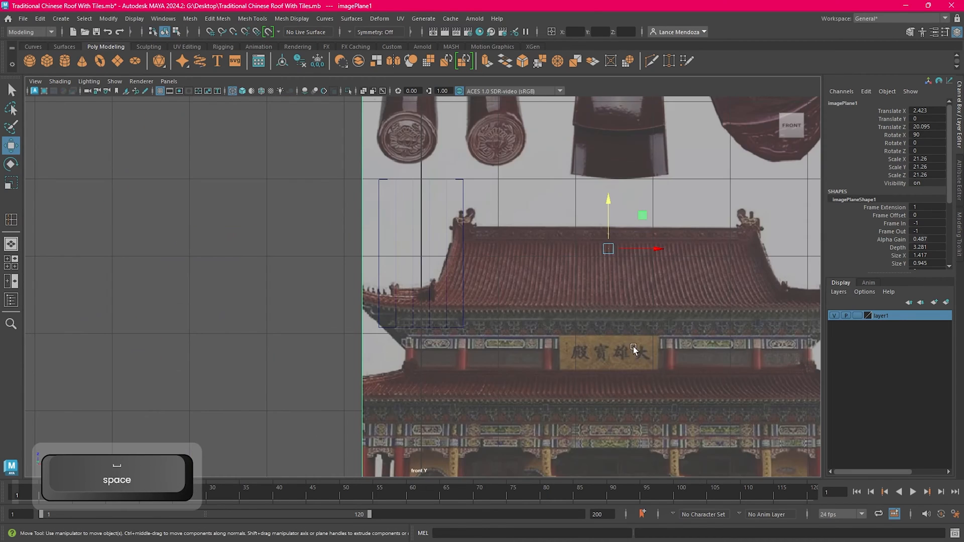
scroll(634, 349, "down", 2)
middle_click_drag(596, 261, 544, 293, "alt")
scroll(483, 332, "down", 2)
scroll(520, 317, "up", 1)
mouse_move(545, 308)
left_mouse_down()
mouse_move(643, 308)
mouse_move(505, 310)
mouse_move(555, 308)
left_mouse_up()
Step: Scale the reference image plane uniformly to 26.297 and move it to Translate X 3.013
middle_click_drag(488, 296, 553, 326, "alt")
scroll(553, 326, "up", 1)
key("r")
left_click_drag(597, 348, 661, 351)
key("w")
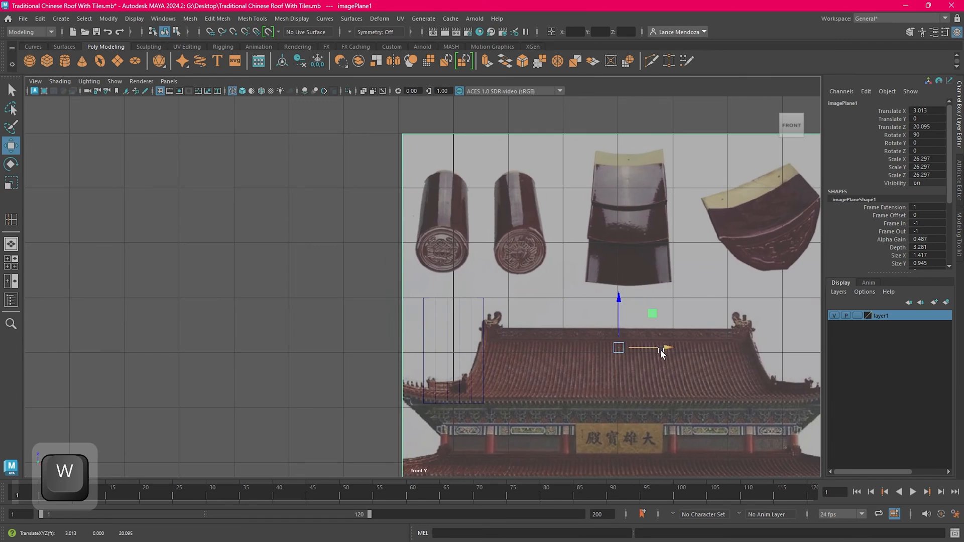
Step: Centre the round tile above the modelled tile by setting the image plane's scale to 26.688, Translate X to 3.214 and Translate Z to 19.665
left_click_drag(620, 295, 624, 312)
mouse_move(665, 367)
left_mouse_down()
mouse_move(673, 368)
mouse_move(637, 370)
mouse_move(677, 369)
left_mouse_up()
key("e")
key("r")
key("w")
left_click_drag(630, 322, 628, 325)
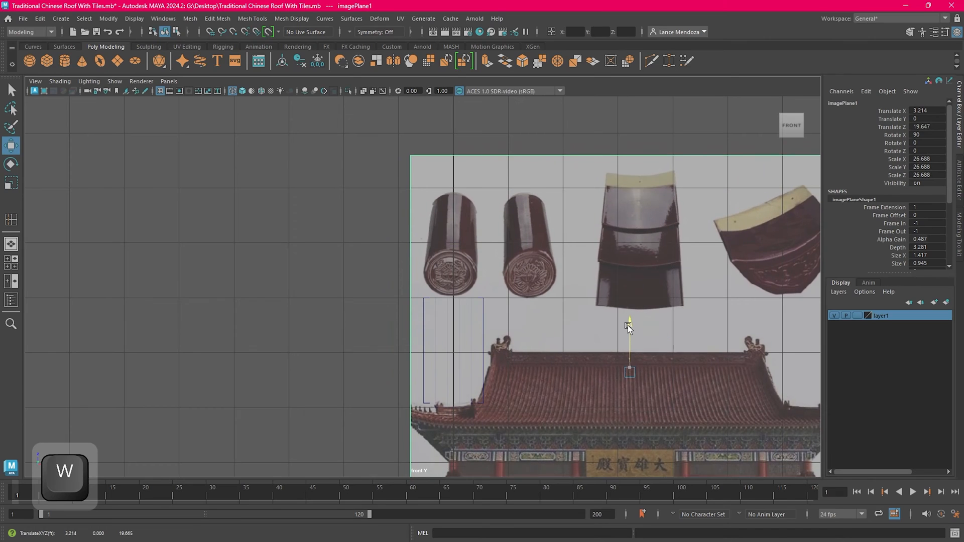
middle_click_drag(321, 234, 294, 237, "alt")
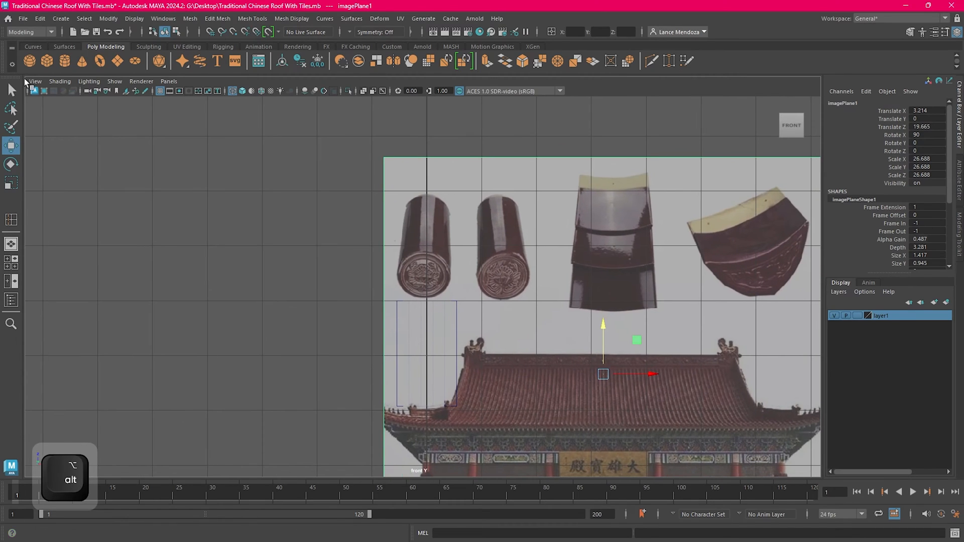
Step: Create a polygon cylinder at the origin and raise it onto the reference image at Translate Z 17.983
left_click(61, 62)
scroll(470, 290, "down", 8)
middle_click_drag(491, 361, 447, 202, "alt")
scroll(433, 321, "down", 3)
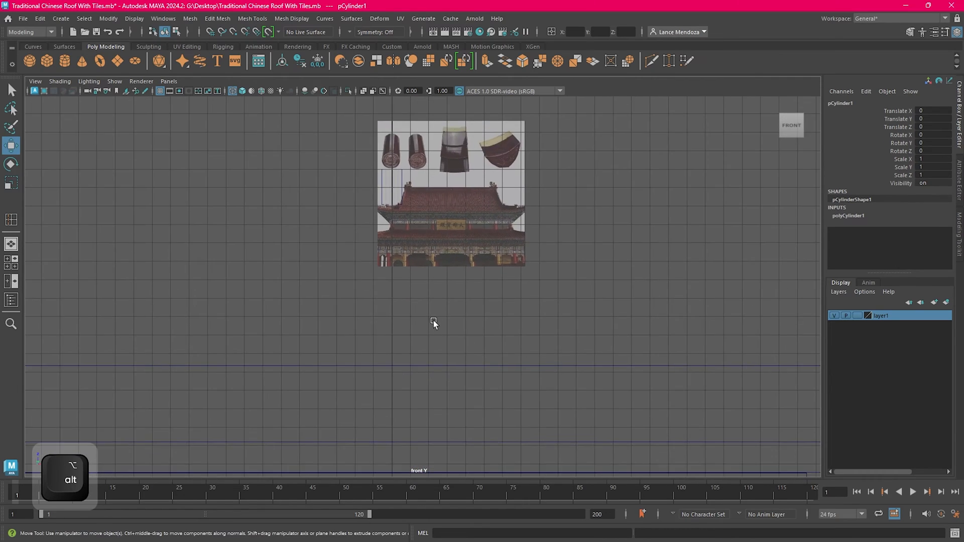
key("f")
scroll(437, 309, "down", 6)
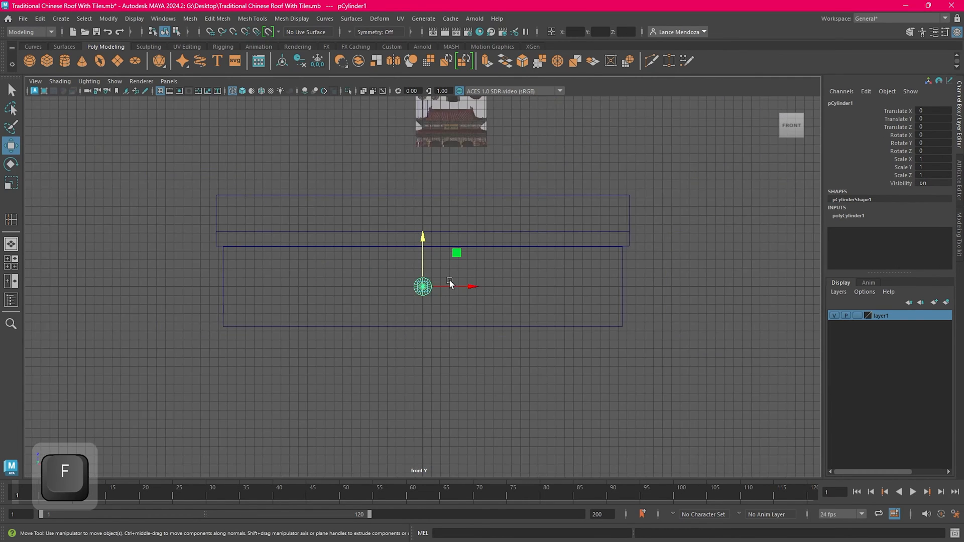
scroll(450, 281, "down", 4)
scroll(447, 252, "up", 2)
middle_click_drag(439, 255, 429, 300, "alt")
left_click_drag(423, 194, 422, 185)
scroll(414, 178, "up", 3)
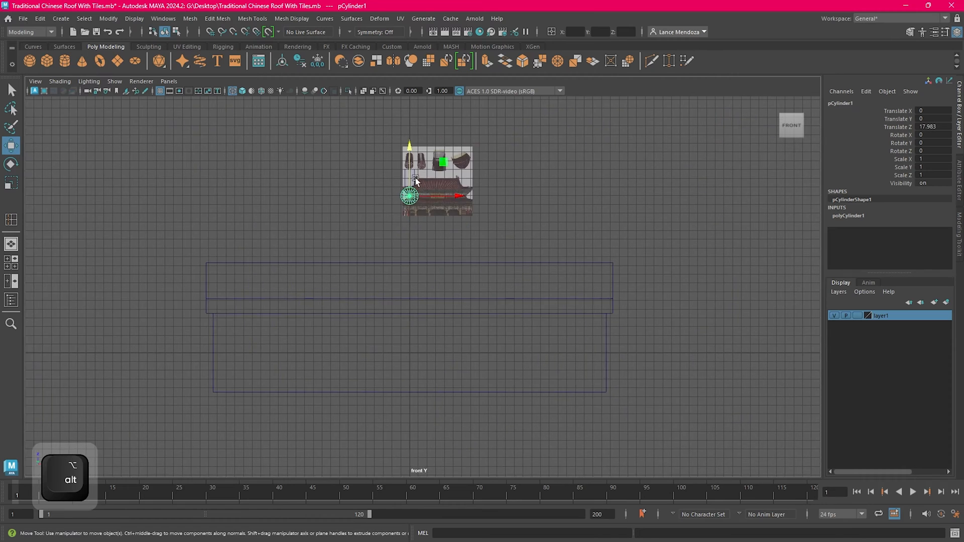
Step: Undo the accidental selection of the curved tile and raise the cylinder to Translate Z 21.332 over the leftmost round tile
middle_click_drag(383, 148, 405, 295, "alt")
scroll(433, 298, "up", 4)
left_click_drag(437, 298, 436, 294)
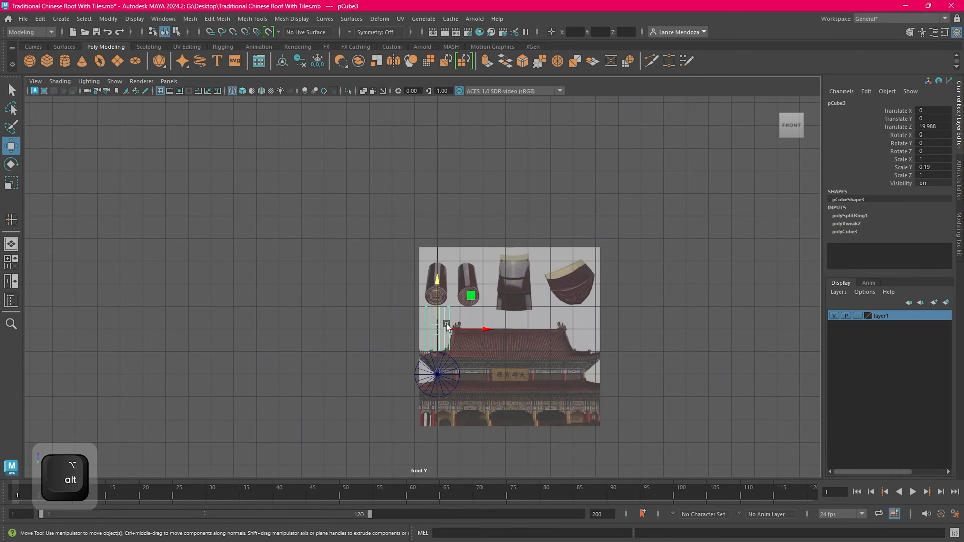
key("ctrl+z")
left_click_drag(436, 333, 442, 276)
scroll(459, 288, "up", 7)
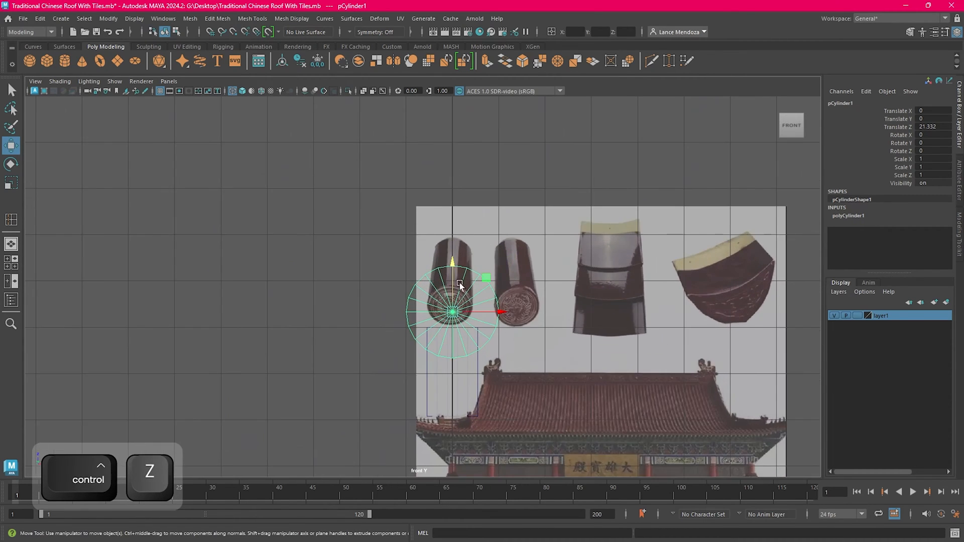
Step: Move the cylinder to Translate Z 21.84 and stand it upright with Rotate X at 90
left_click_drag(393, 309, 553, 300)
key("e")
scroll(414, 282, "down", 2)
type("w")
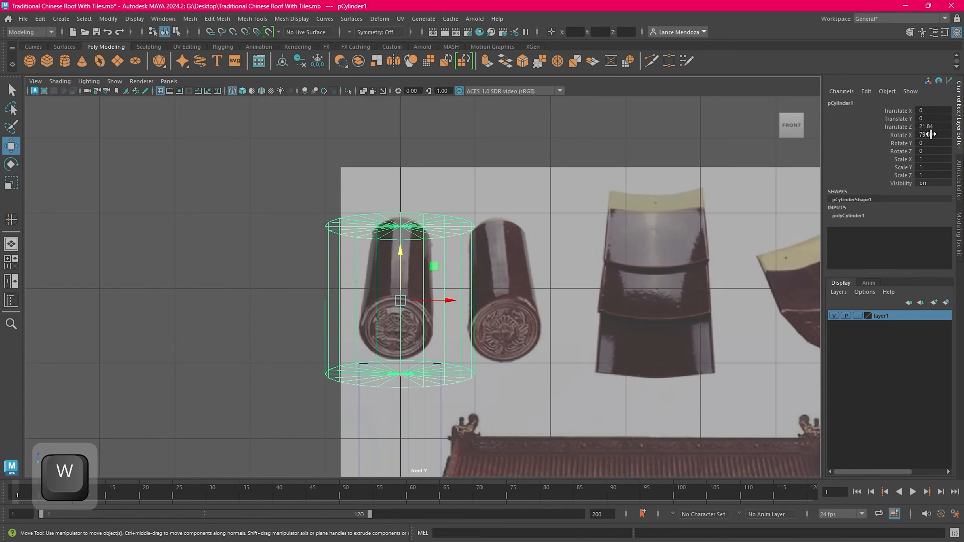
type("90")
key("Return")
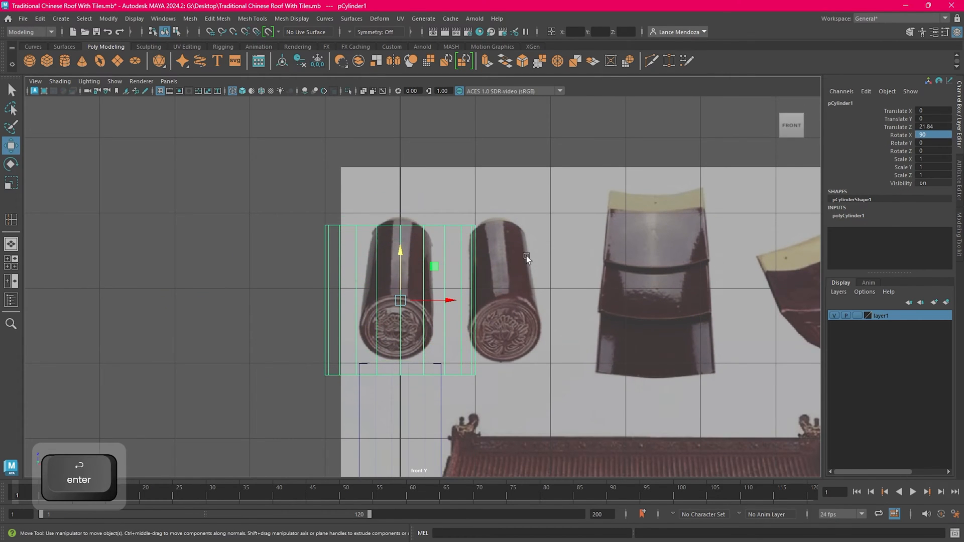
Step: Scale the cylinder to 0.44 in X and Z and 1.05 in Y to match the round tile
scroll(423, 289, "up", 2)
key("e")
key("r")
left_click_drag(394, 304, 302, 303)
left_click_drag(394, 258, 397, 207)
key("w")
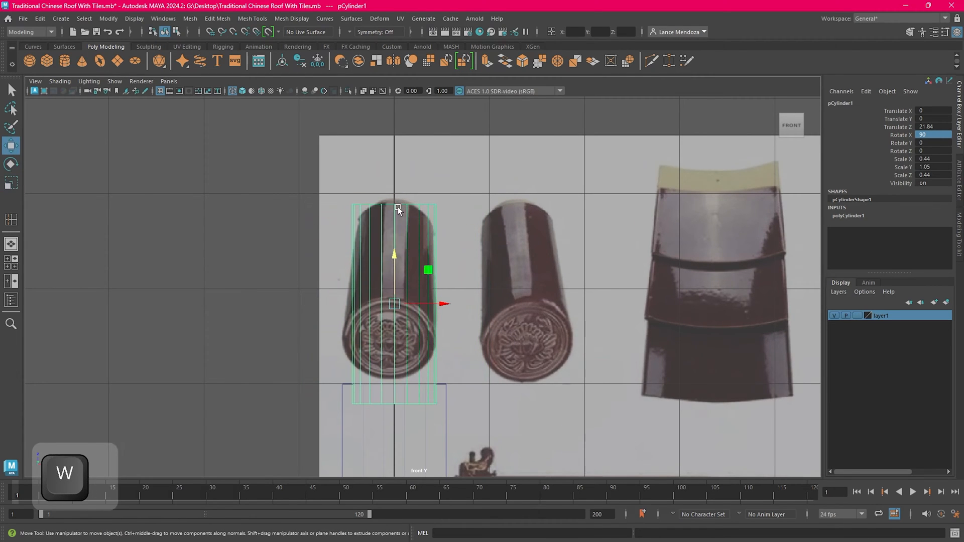
Step: Align the cylinder with the round tile's length by adjusting Translate Z to 22.014 and Scale Y to 1.006
key("ctrl+z")
key("ctrl+z")
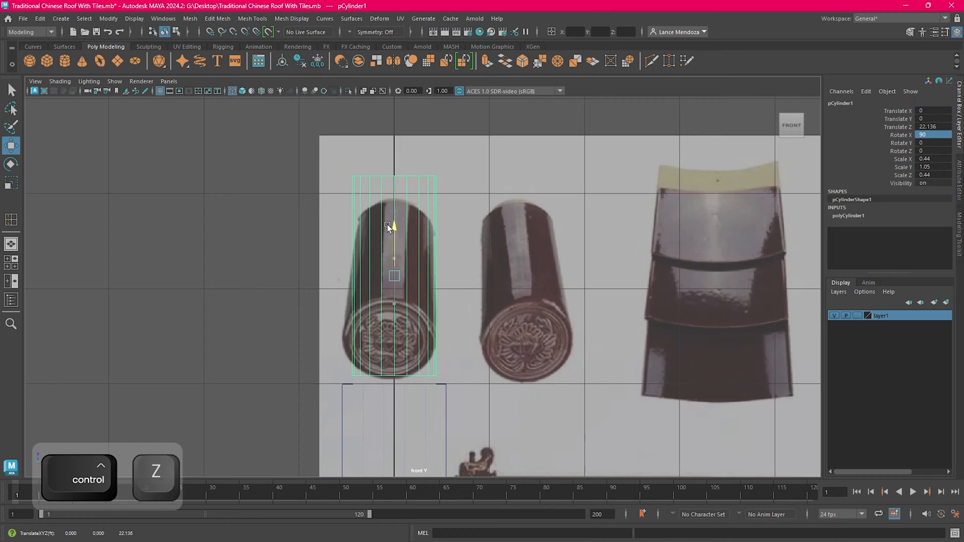
mouse_move(393, 238)
left_mouse_down()
mouse_move(396, 247)
mouse_move(398, 237)
left_mouse_up()
key("w")
key("e")
key("r")
key("w")
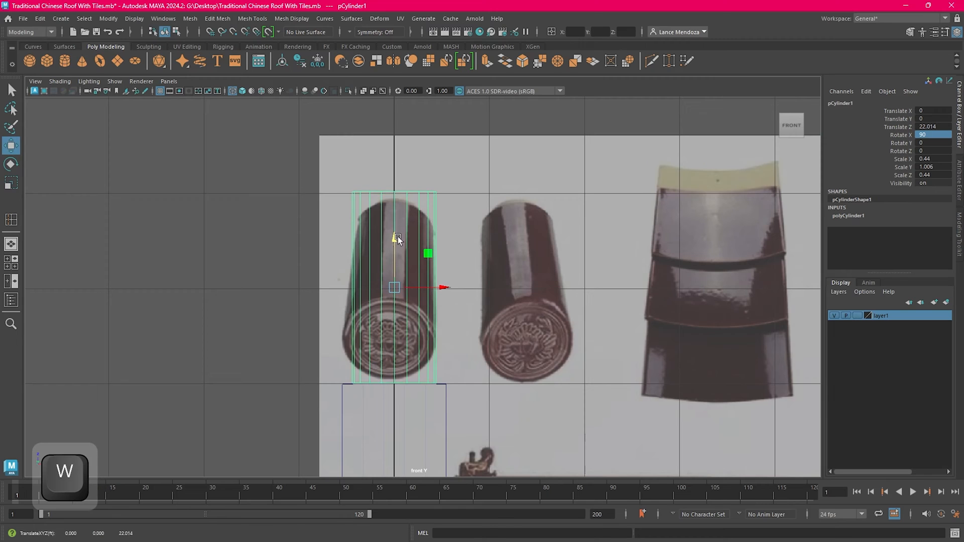
Step: Reduce the cylinder's Subdivisions Axis to 8 in its polyCylinder1 settings
key("r")
scroll(439, 238, "down", 2)
key("space")
key("space")
scroll(621, 239, "down", 2)
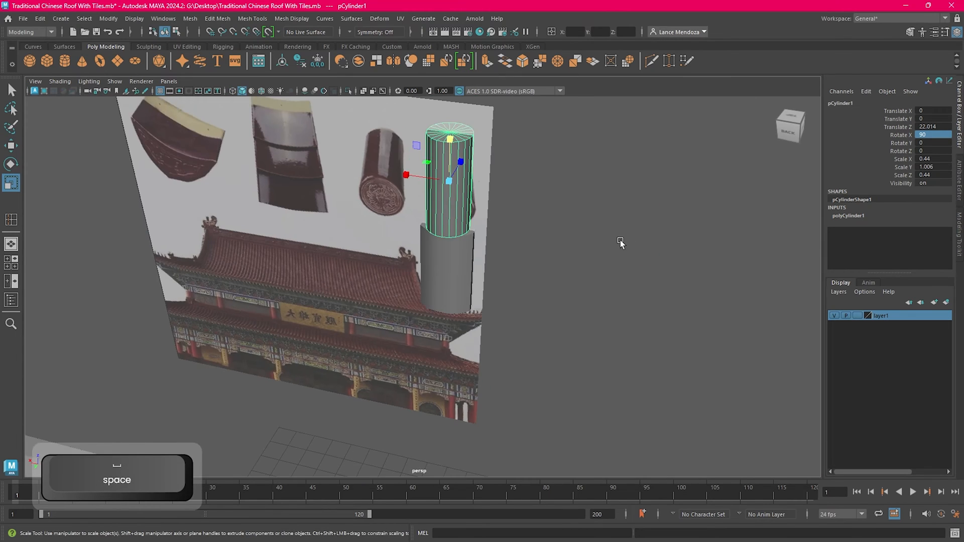
middle_click_drag(620, 240, 590, 333, "alt")
left_click(890, 216)
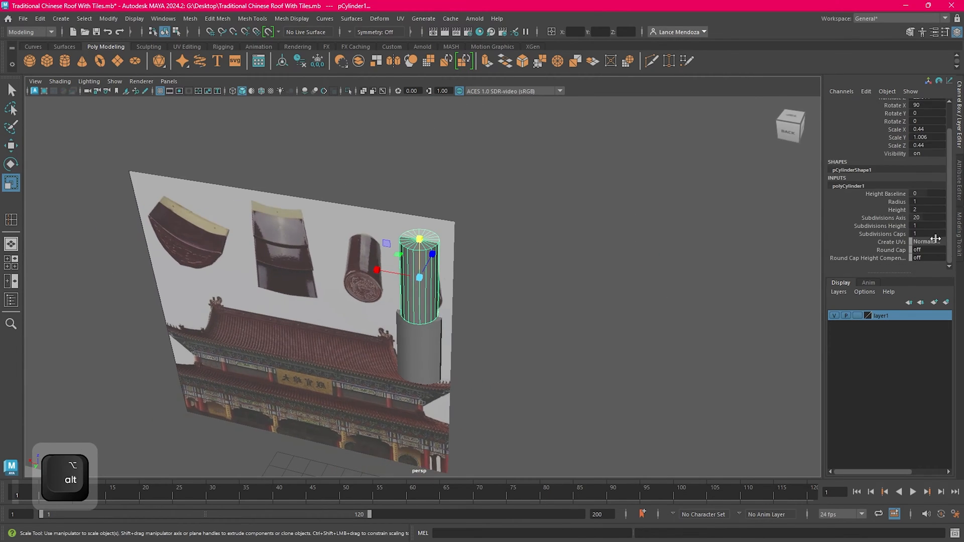
scroll(604, 280, "up", 5)
left_click_drag(602, 210, 602, 293, "alt")
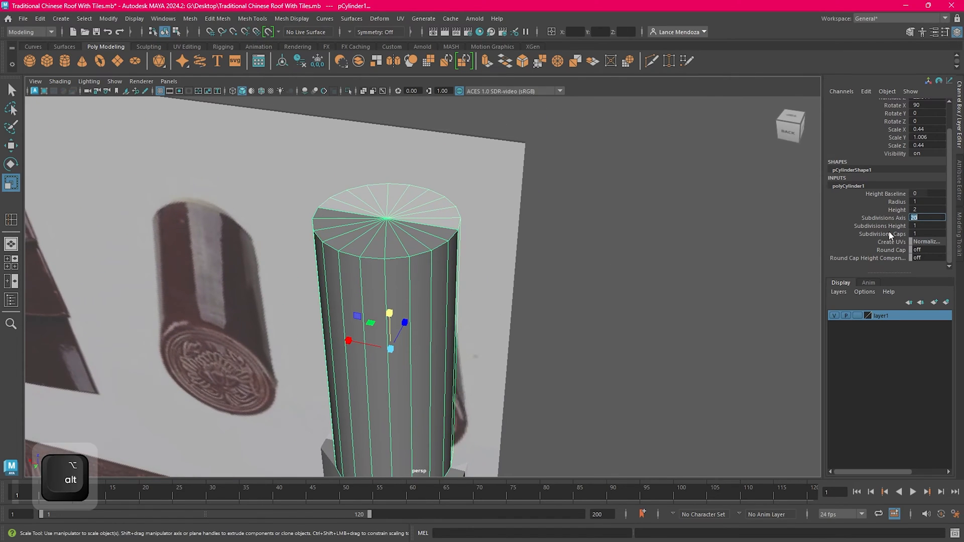
scroll(637, 254, "down", 3)
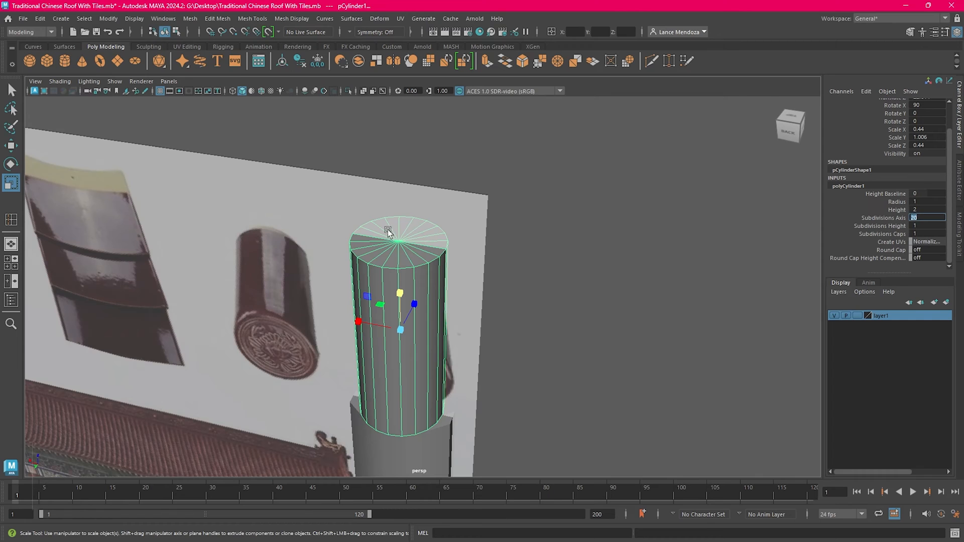
key("Return")
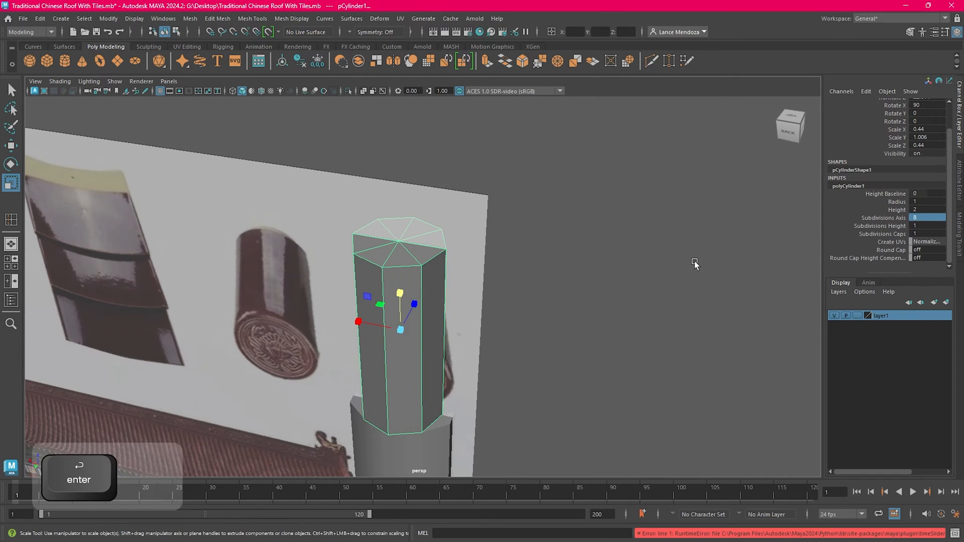
Step: Delete the four diagonal spokes from the cylinder's end caps in the top view, leaving the horizontal and vertical ones
left_click_drag(618, 264, 532, 315, "alt")
middle_click_drag(533, 315, 569, 276, "alt")
key("space")
key("space")
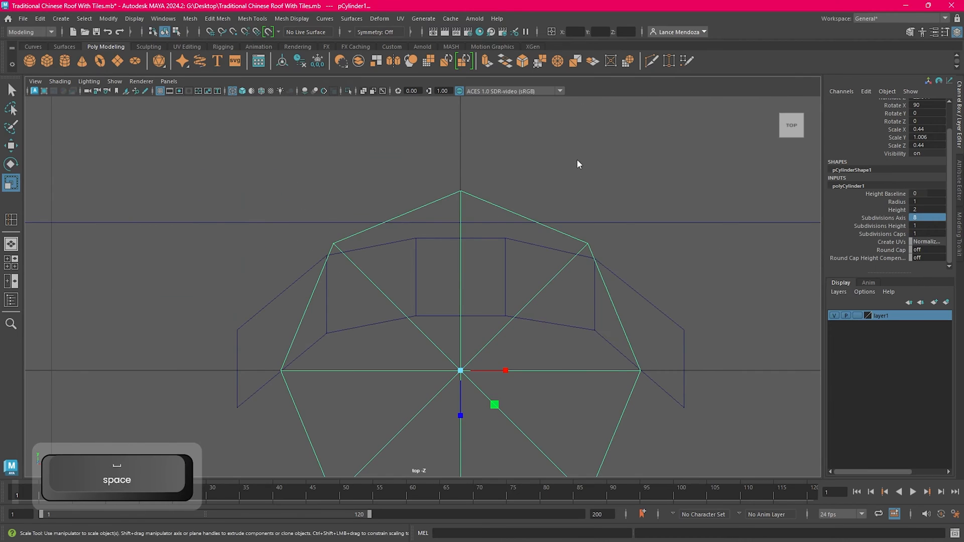
right_click_drag(577, 163, 577, 128)
scroll(571, 186, "up", 2)
left_click_drag(508, 249, 563, 324)
middle_click_drag(622, 358, 563, 259, "alt")
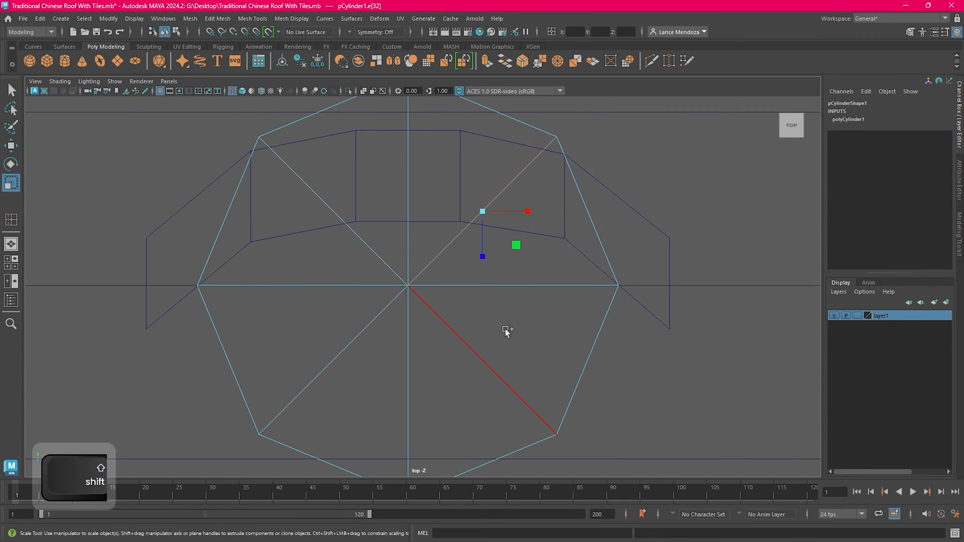
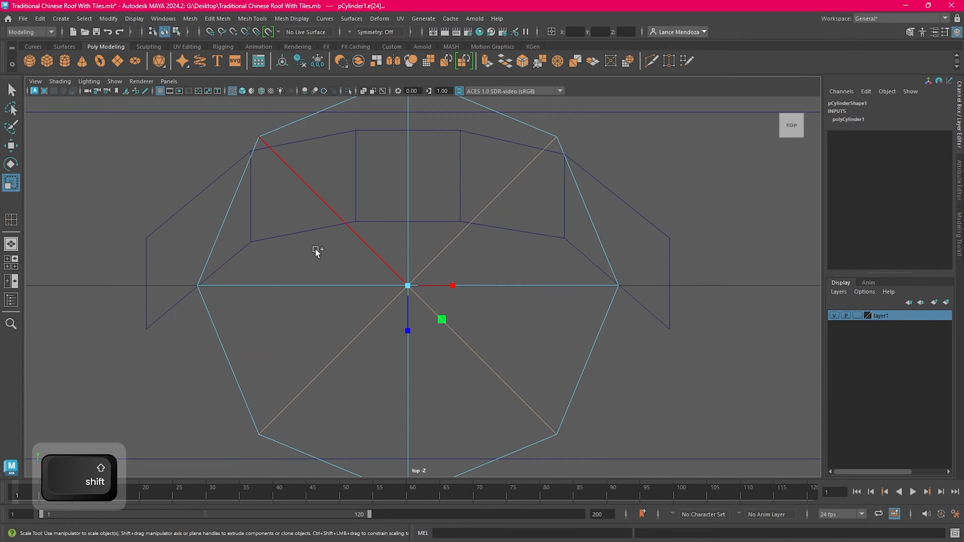
key("Delete")
key("space")
key("space")
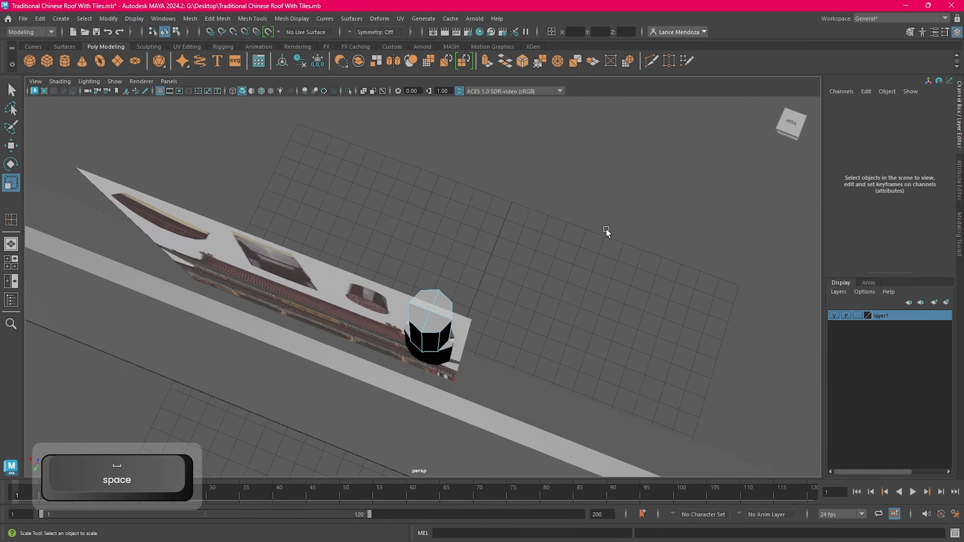
Step: Try to insert edge loops across the cylinder's lengthwise side edges
mouse_move(607, 229)
left_mouse_down("alt")
mouse_move(539, 209)
mouse_move(469, 261)
mouse_move(484, 269)
mouse_move(579, 257)
left_mouse_up("alt")
right_click_drag(579, 252, 620, 209)
left_click(502, 319)
left_click(442, 345)
key("w")
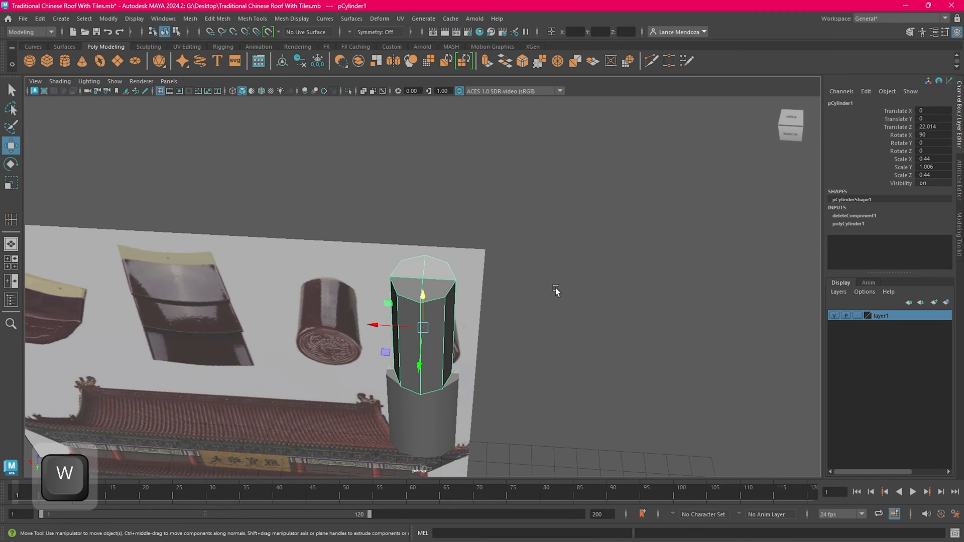
scroll(556, 290, "down", 5)
left_click_drag(556, 290, 534, 260, "alt")
scroll(534, 260, "up", 3)
left_click(252, 19)
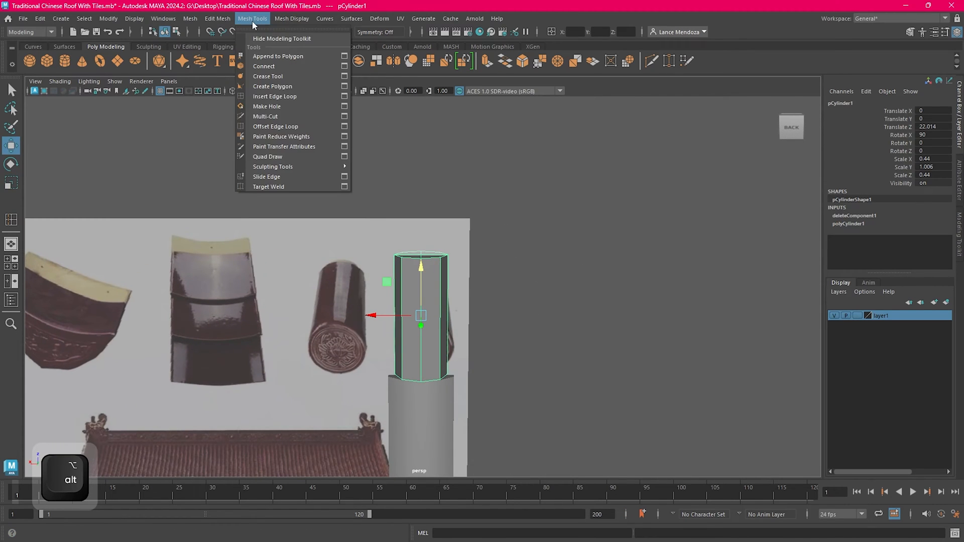
left_click(335, 96)
scroll(466, 276, "up", 3)
left_click_drag(466, 276, 430, 294, "alt")
left_click(431, 287)
key("ctrl+z")
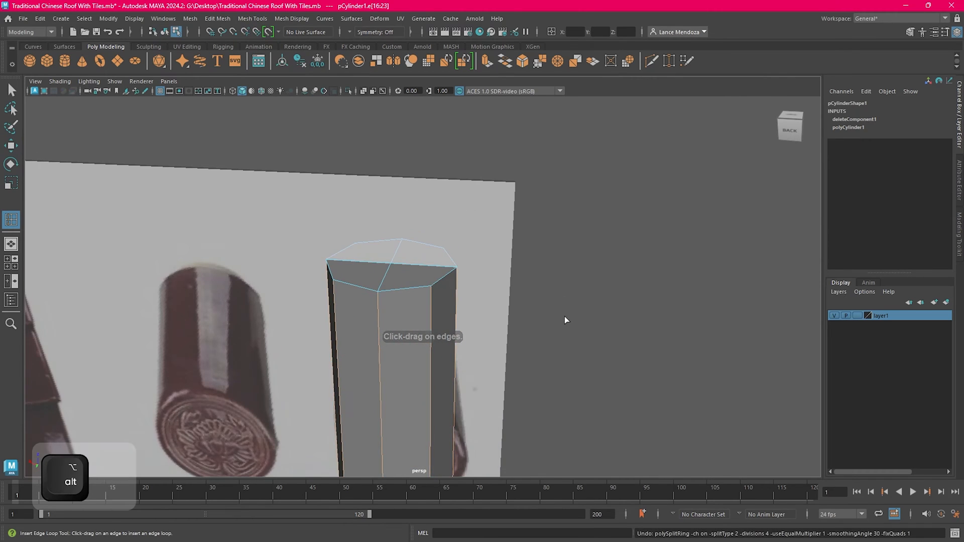
Step: Select the four faces of the cylinder's upper end cap and inspect the selection in wireframe from the perspective view
scroll(565, 317, "up", 2)
middle_click_drag(565, 317, 615, 224, "alt")
scroll(462, 293, "down", 4)
middle_click_drag(510, 276, 481, 318, "alt")
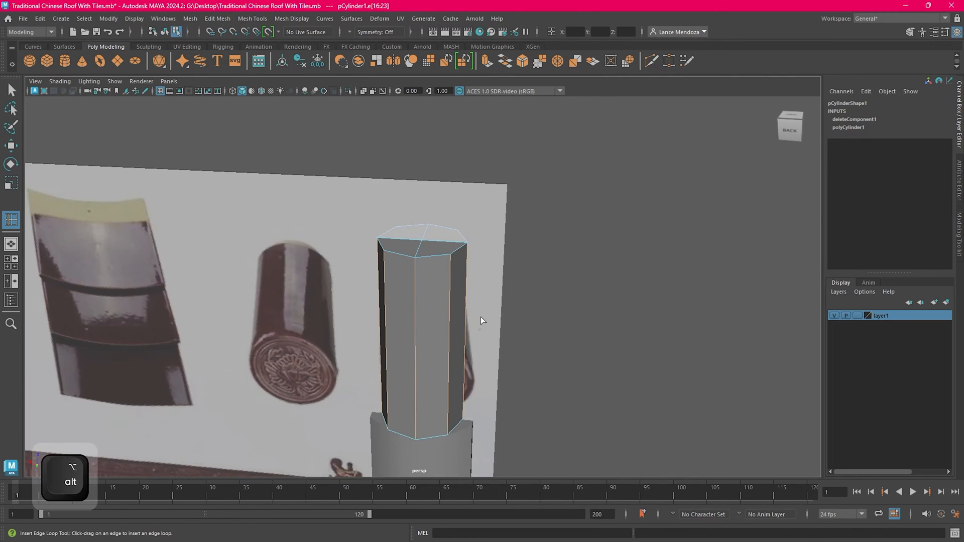
scroll(562, 282, "up", 2)
key("w")
key("space")
key("space")
right_click_drag(628, 177, 625, 198)
left_click_drag(345, 217, 452, 334)
key("space")
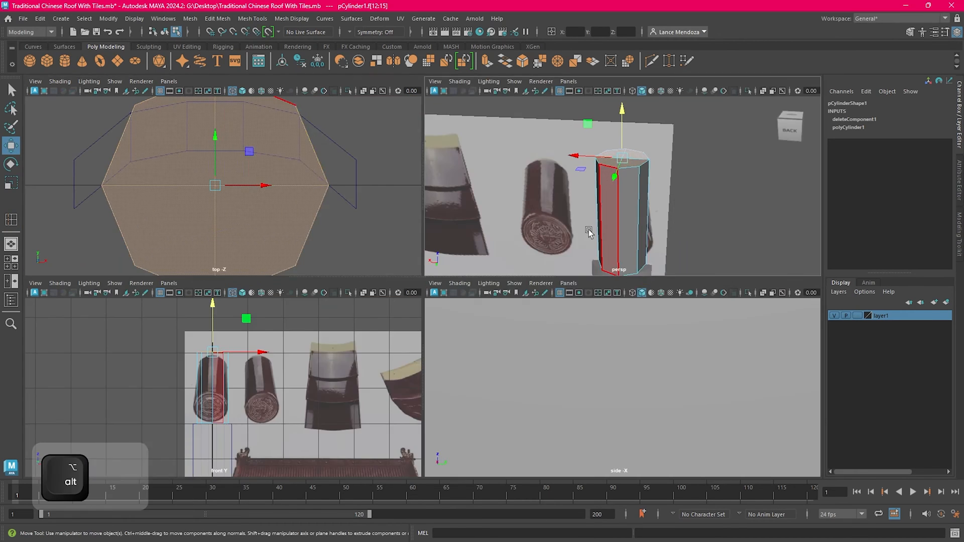
key("space")
left_click_drag(586, 230, 577, 248, "alt")
key("4")
left_click_drag(570, 297, 448, 351, "alt")
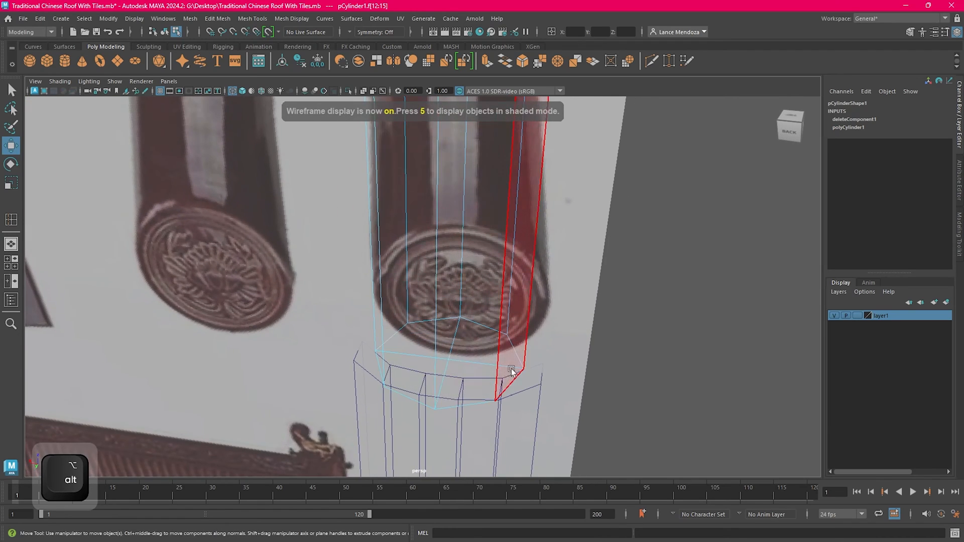
left_click_drag(511, 371, 196, 215, "alt")
Step: Reselect the cap faces in the wireframe top view so that both ends of the cylinder are included
key("space")
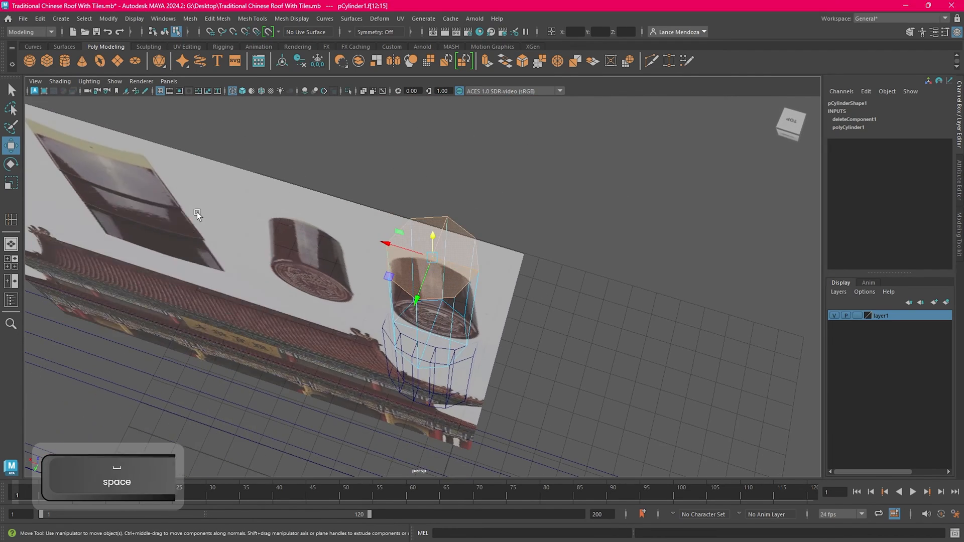
key("space")
scroll(403, 247, "up", 1)
left_click(711, 172)
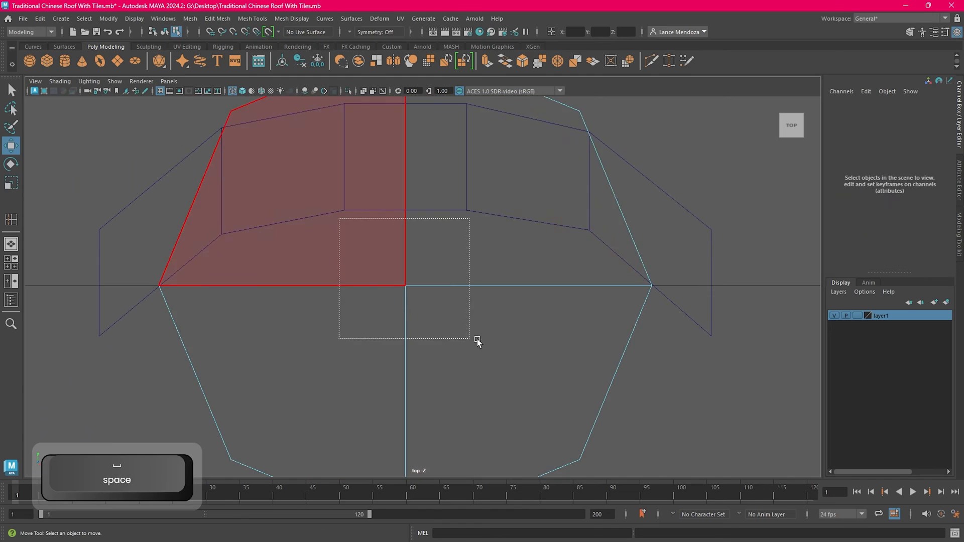
left_click_drag(477, 339, 478, 339)
key("space")
left_click_drag(575, 248, 536, 228, "alt")
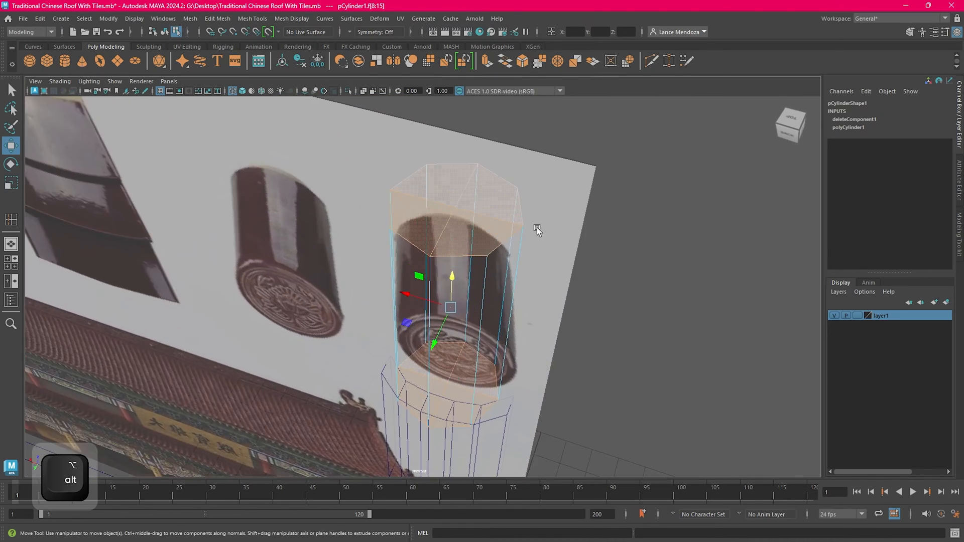
Step: Extrude the faces of both end caps and scale them slightly inward to form a thin rim
key("ctrl+e")
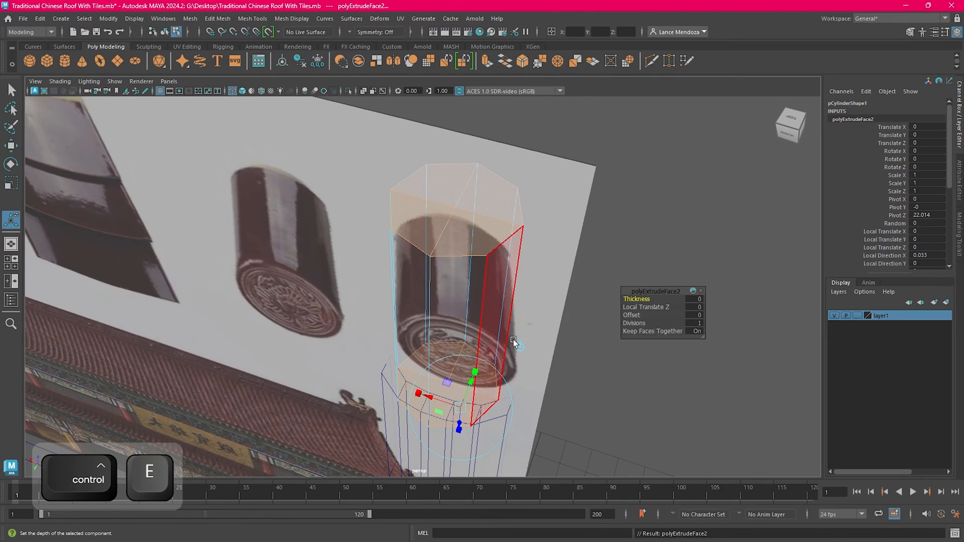
key("w")
key("r")
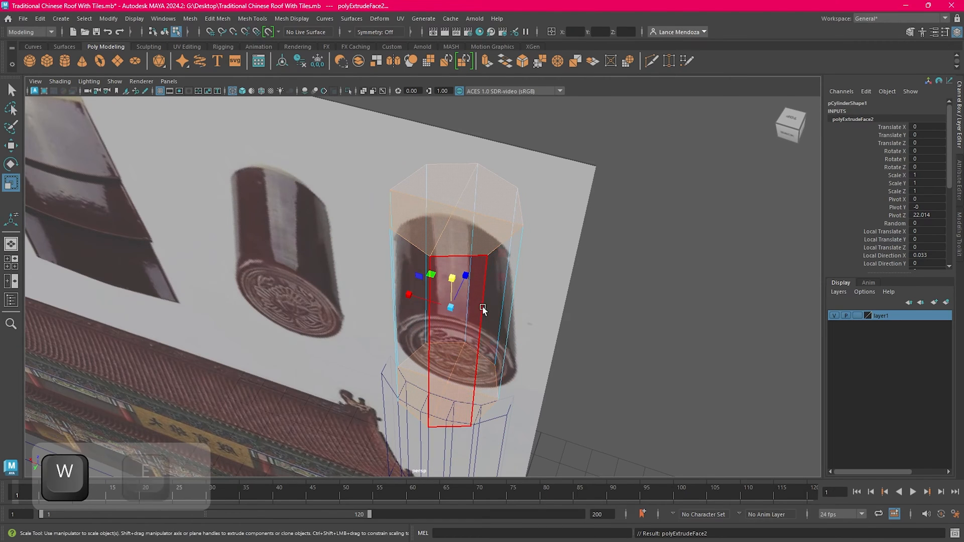
middle_click_drag(483, 309, 482, 318, "alt")
scroll(469, 329, "up", 3)
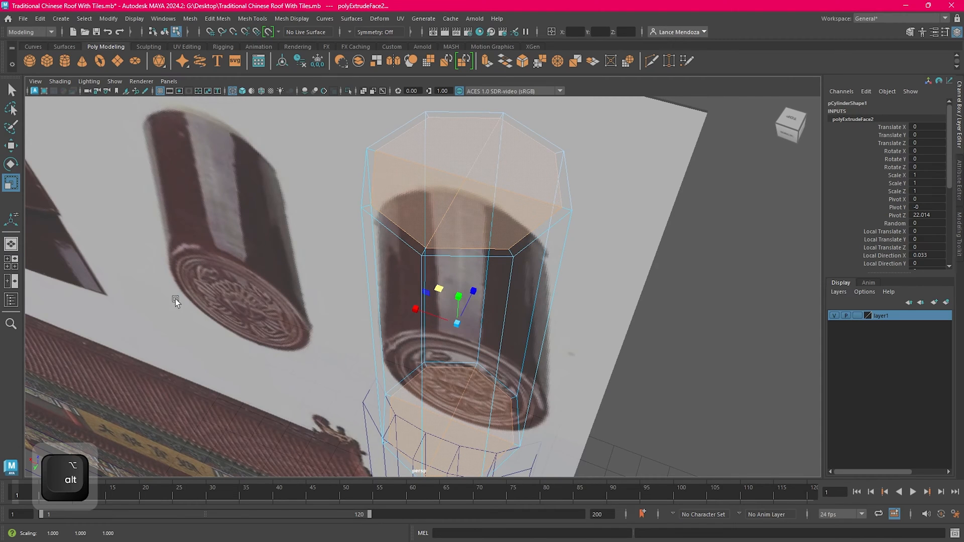
left_click_drag(583, 290, 580, 313, "alt")
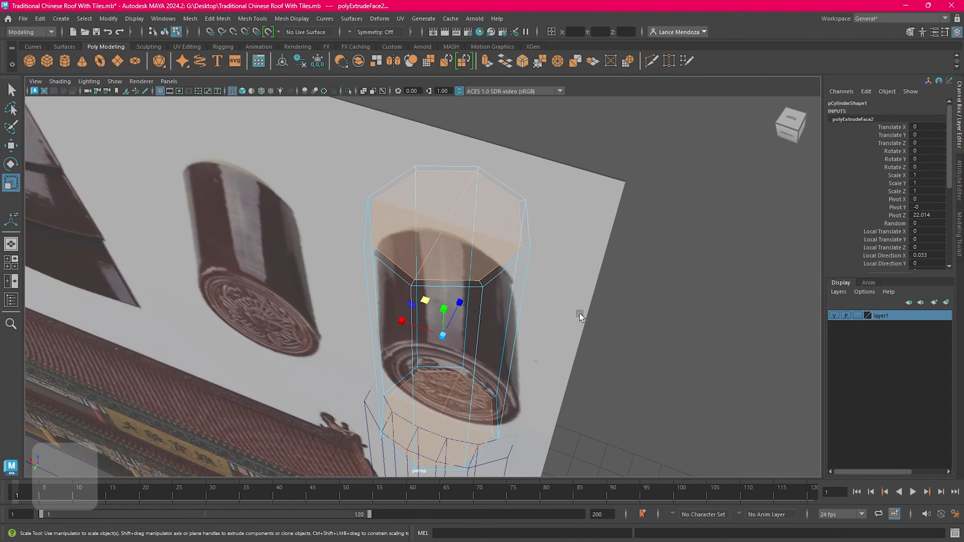
Step: Extrude the inset cap faces again and scale them along the cylinder's length to recess both ends
key("ctrl+e")
key("w")
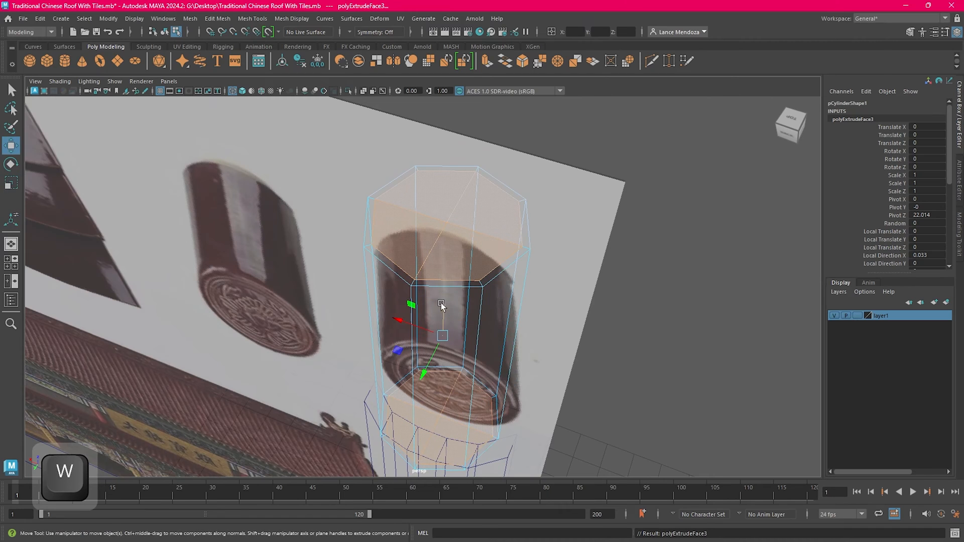
key("e")
key("r")
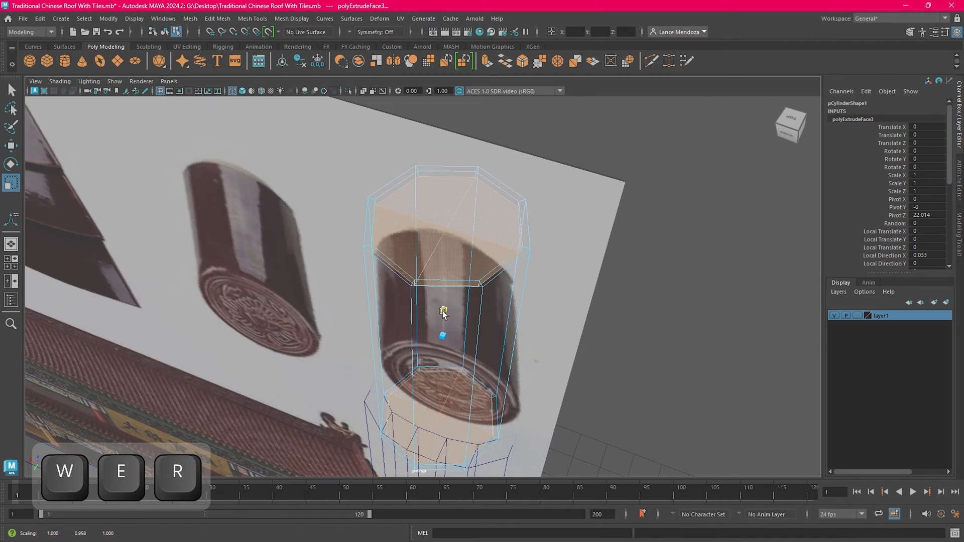
left_click_drag(513, 328, 553, 285, "alt")
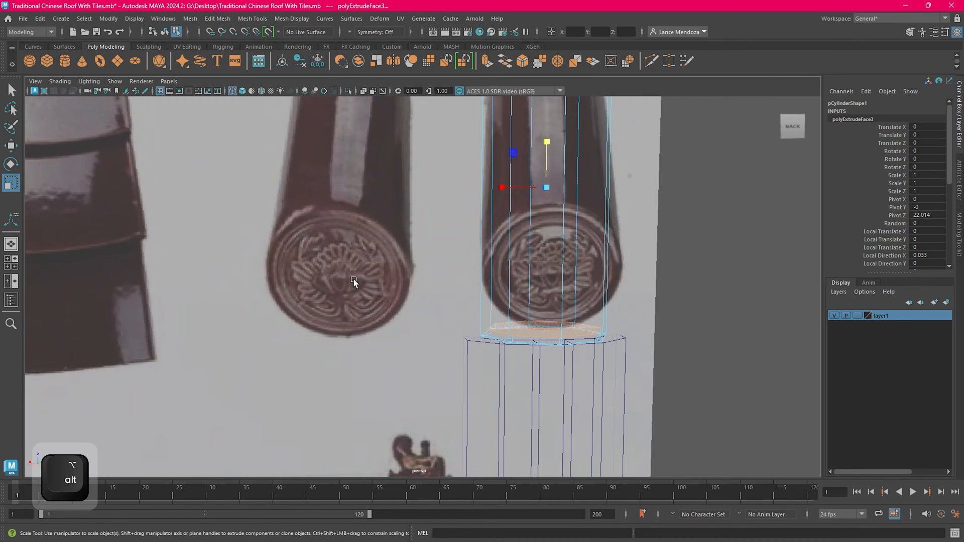
Step: Examine the recessed ends of the cylinder against the round tile in the reference image from several angles
left_click_drag(331, 255, 314, 333, "alt")
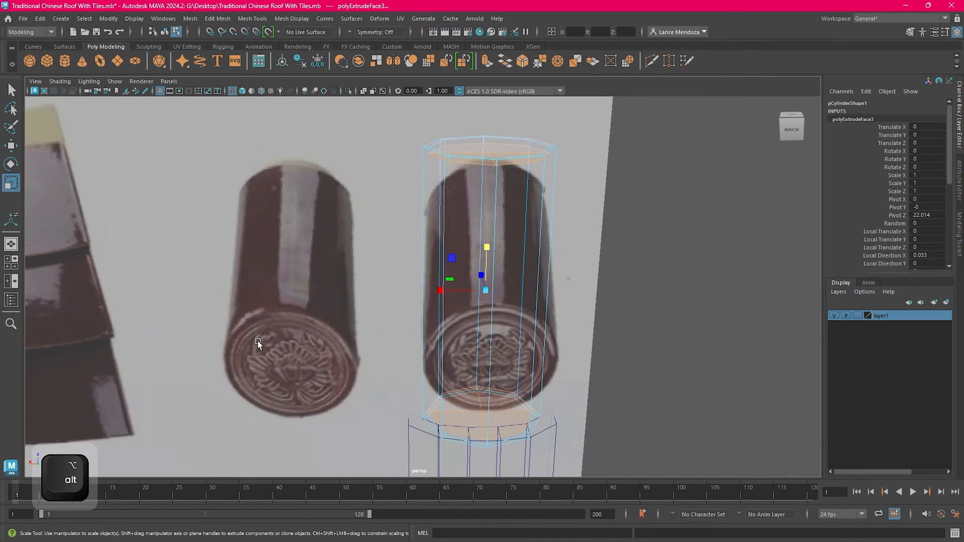
left_click_drag(502, 303, 240, 351, "alt")
left_click_drag(484, 312, 513, 325, "alt")
scroll(514, 325, "up", 1)
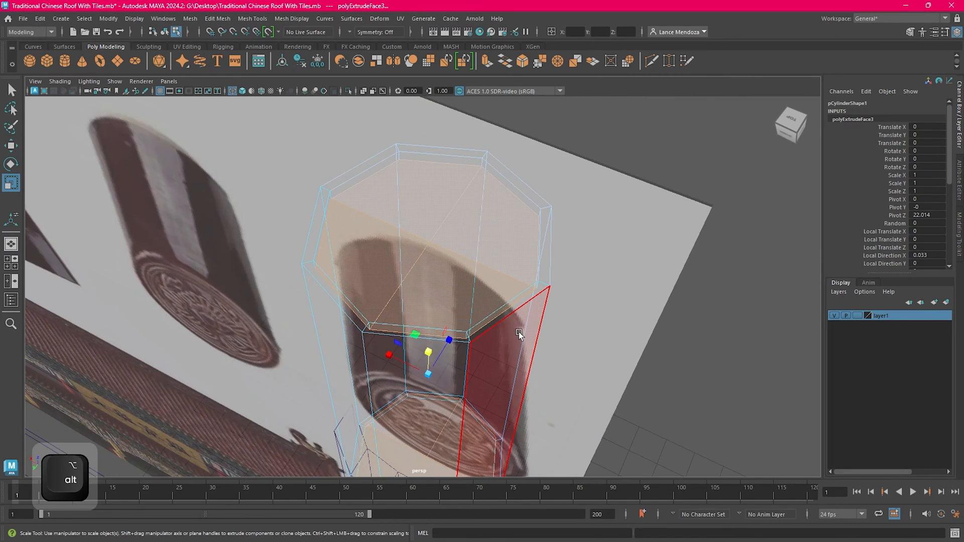
scroll(527, 321, "down", 3)
middle_click_drag(529, 327, 557, 325, "alt")
left_click_drag(557, 325, 491, 322, "alt")
scroll(529, 310, "up", 3)
middle_click_drag(528, 311, 541, 289, "alt")
scroll(523, 324, "down", 3)
mouse_move(524, 312)
left_mouse_down("alt")
mouse_move(507, 306)
mouse_move(535, 284)
mouse_move(527, 271)
mouse_move(505, 309)
mouse_move(499, 297)
mouse_move(510, 312)
left_mouse_up("alt")
scroll(510, 312, "up", 2)
scroll(507, 315, "up", 4)
middle_click_drag(379, 329, 483, 289, "alt")
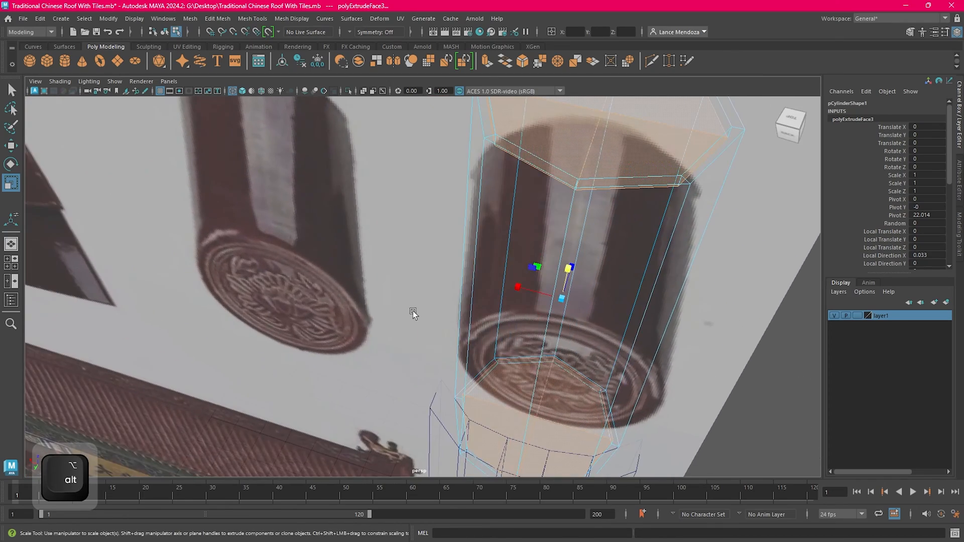
right_click_drag(413, 312, 554, 310, "alt")
middle_click_drag(554, 310, 516, 331, "alt")
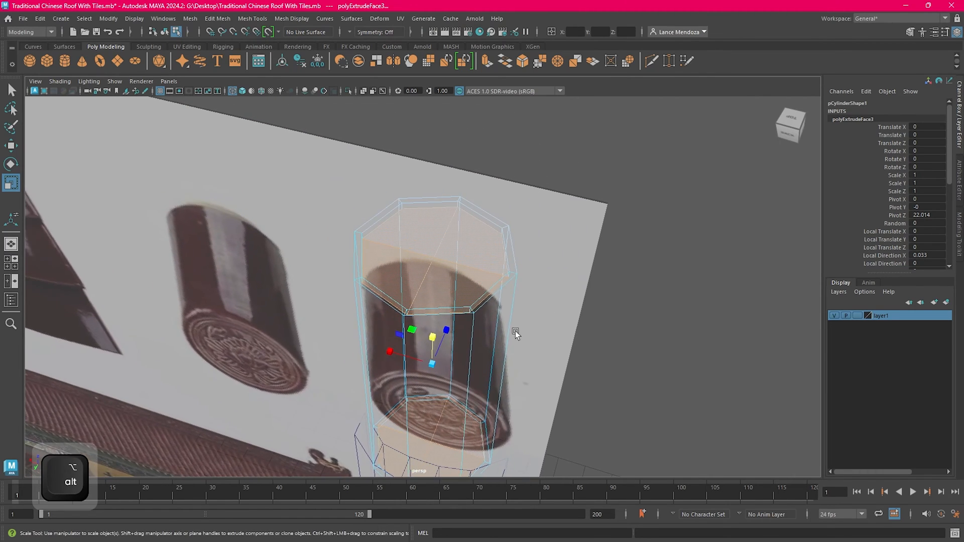
scroll(525, 325, "up", 2)
left_click(510, 214)
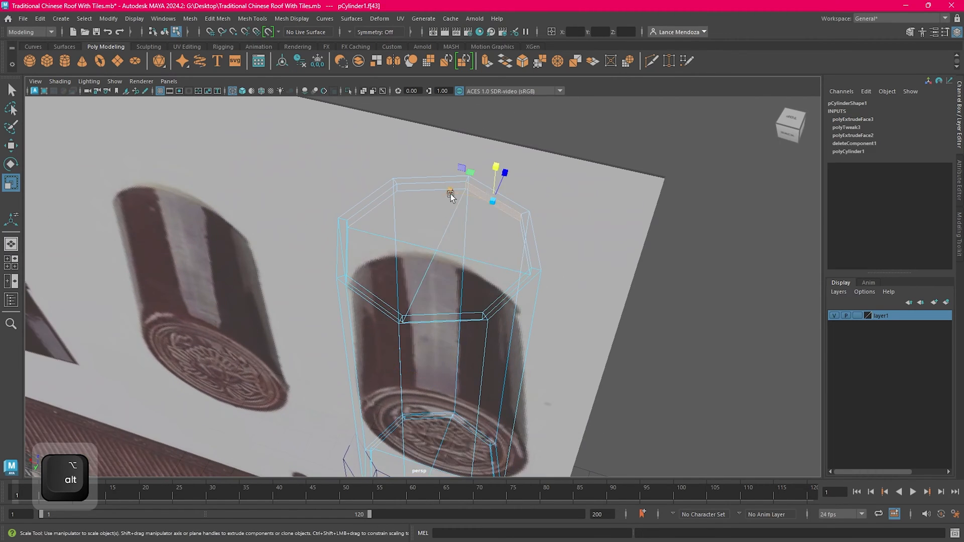
double_click(427, 189, "shift")
left_click_drag(574, 329, 541, 209, "alt")
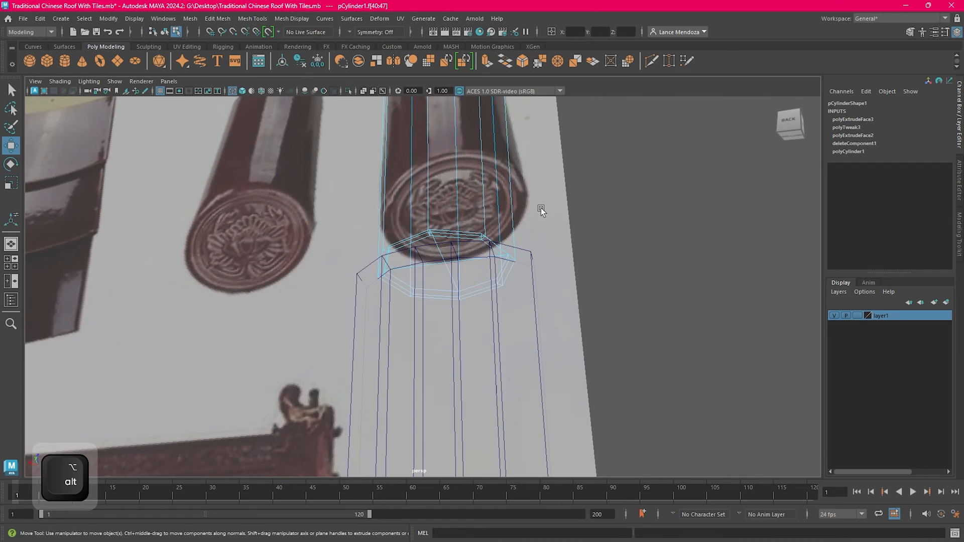
scroll(536, 217, "up", 2)
left_click_drag(486, 296, 475, 294, "alt")
scroll(474, 281, "up", 3)
left_click(473, 270, "shift")
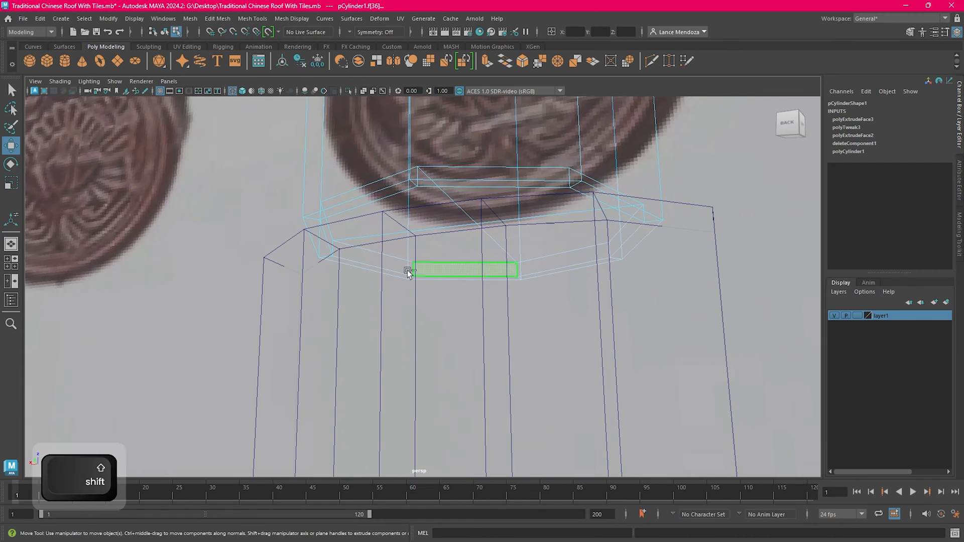
scroll(487, 255, "down", 5)
key("ctrl+z")
key("ctrl+z")
key("ctrl+z")
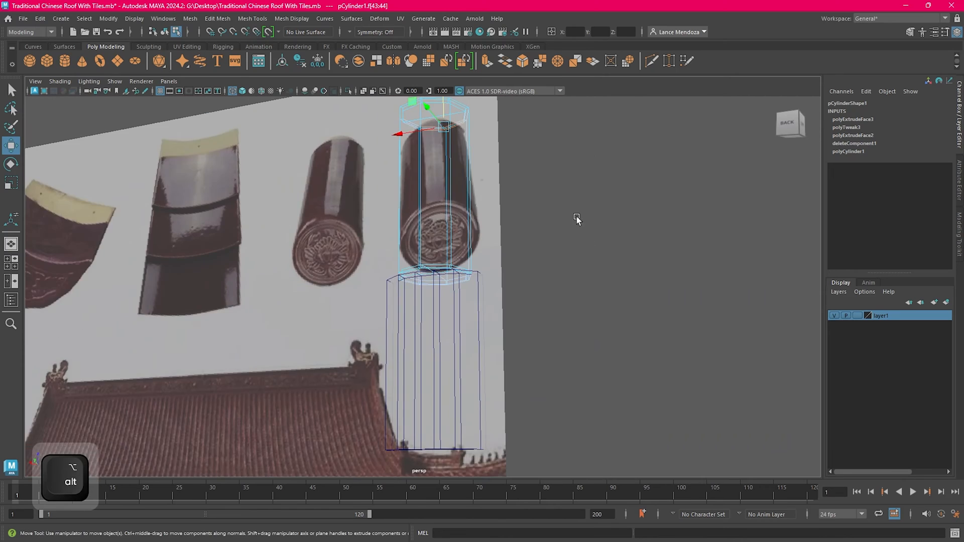
Step: Select the rings of recess wall faces at both ends of the cylinder and scale them radially
middle_click_drag(580, 201, 555, 300, "alt")
scroll(523, 296, "up", 3)
key("w")
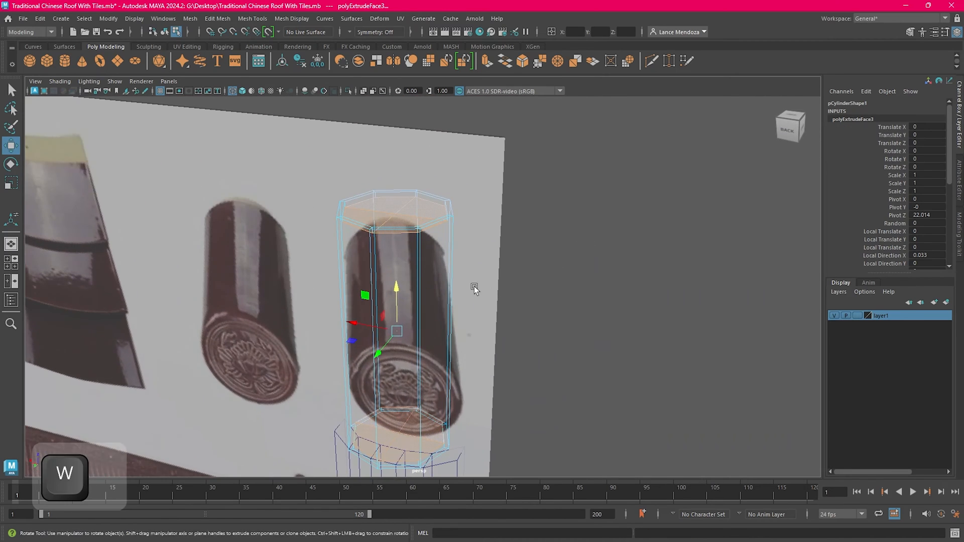
key("r")
left_click_drag(482, 281, 502, 295, "alt")
scroll(498, 299, "up", 3)
middle_click_drag(459, 294, 471, 334, "alt")
left_click_drag(471, 333, 486, 263, "alt")
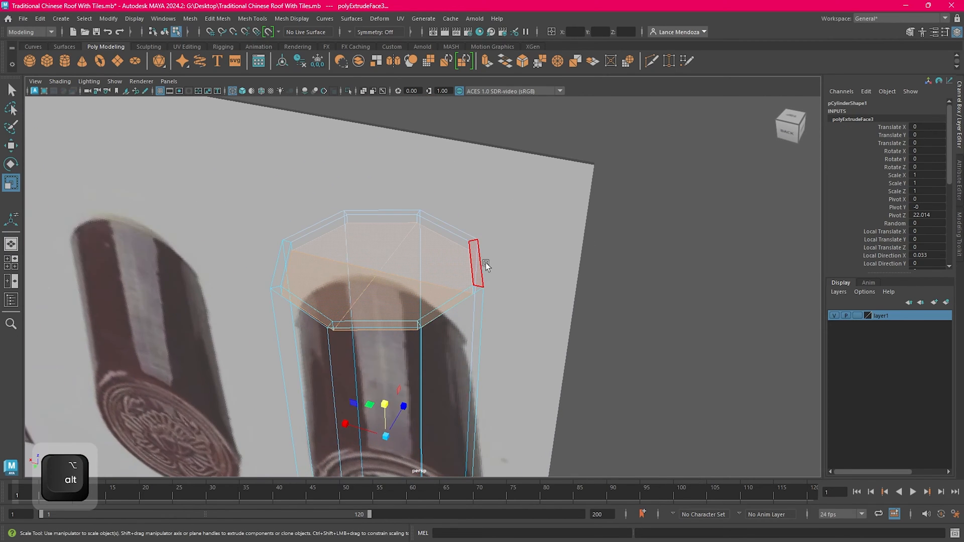
left_click(405, 232)
double_click(387, 220, "shift")
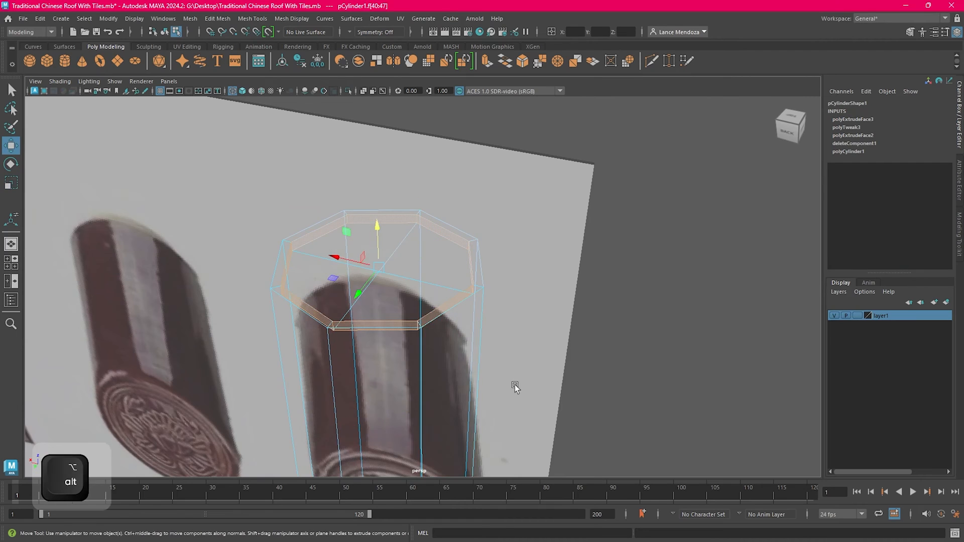
left_click_drag(515, 386, 473, 351, "alt")
scroll(473, 351, "up", 1)
scroll(473, 352, "up", 2)
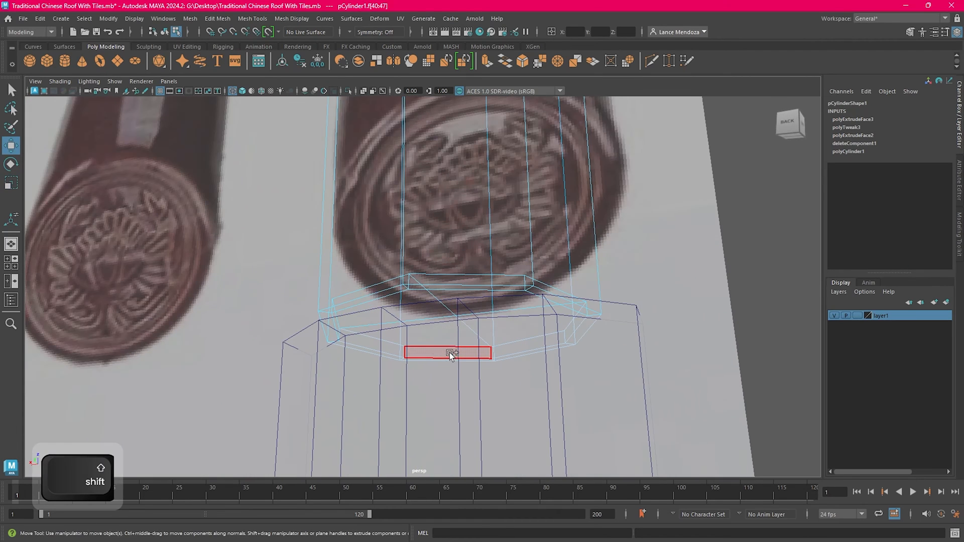
left_click_drag(384, 350, 465, 315, "alt")
key("w")
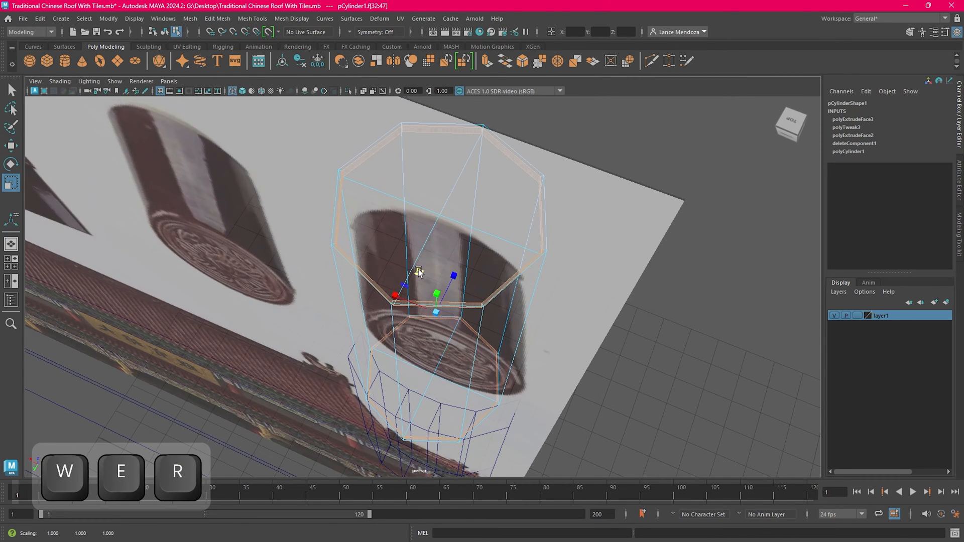
left_click_drag(418, 270, 293, 216, "alt")
Step: Select the inner cap faces at both ends of the cylinder, using the wireframe top view to include the far end
left_click_drag(329, 315, 508, 276, "alt")
key("w")
left_click(442, 256)
left_click(386, 296, "shift")
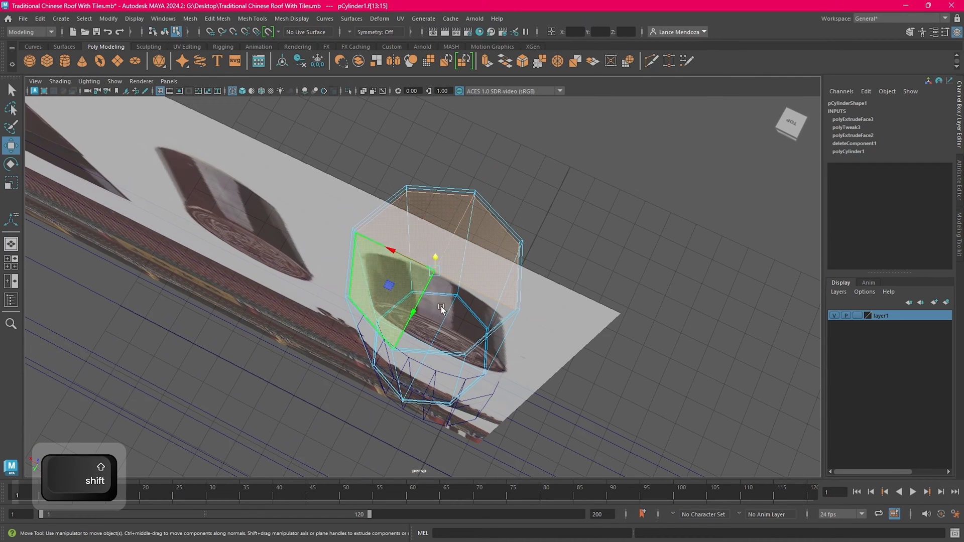
key("space")
key("space")
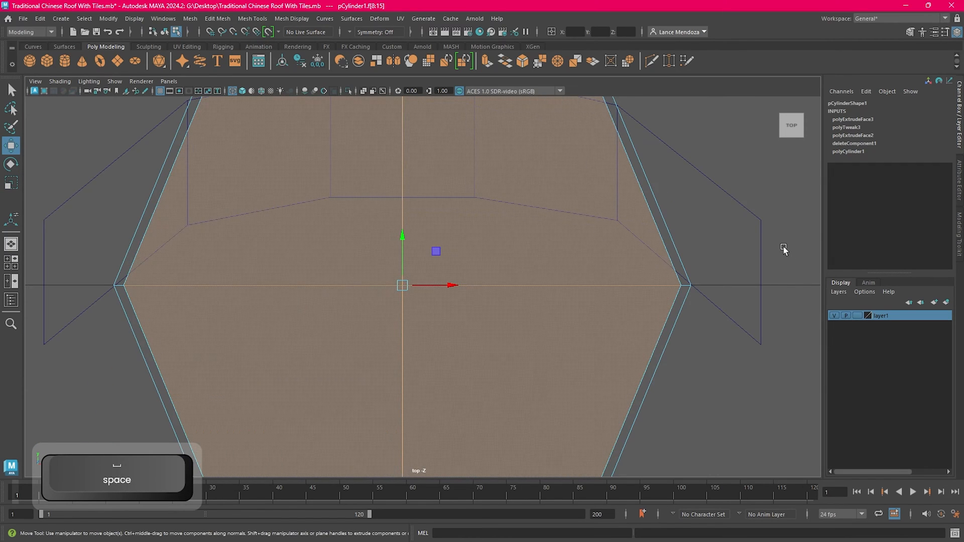
left_click(729, 237)
left_click_drag(449, 326, 451, 328)
key("space")
key("space")
Step: Extrude the recessed cap faces at both ends and scale them slightly inward radially
left_click_drag(575, 213, 513, 271, "alt")
scroll(527, 281, "up", 4)
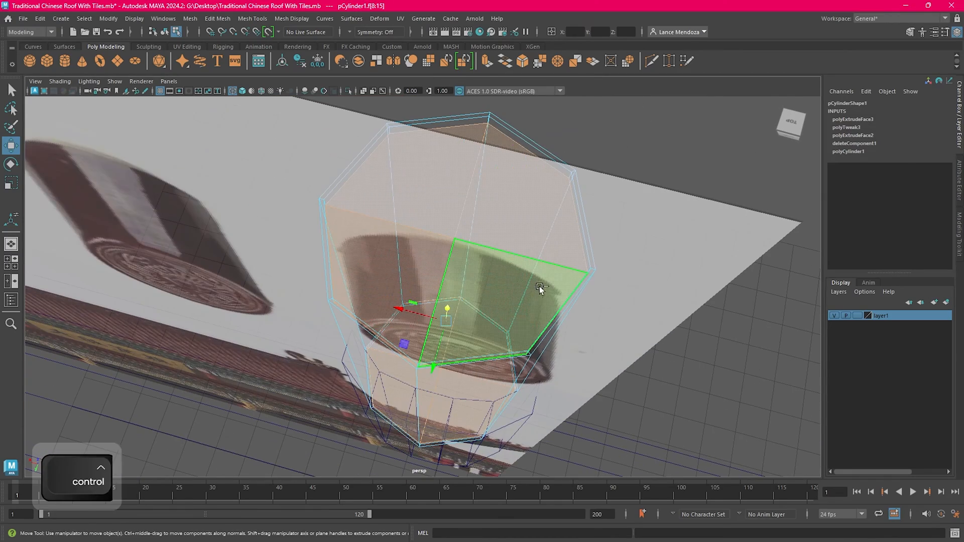
key("ctrl+e")
key("w")
key("e")
key("r")
left_click(421, 281)
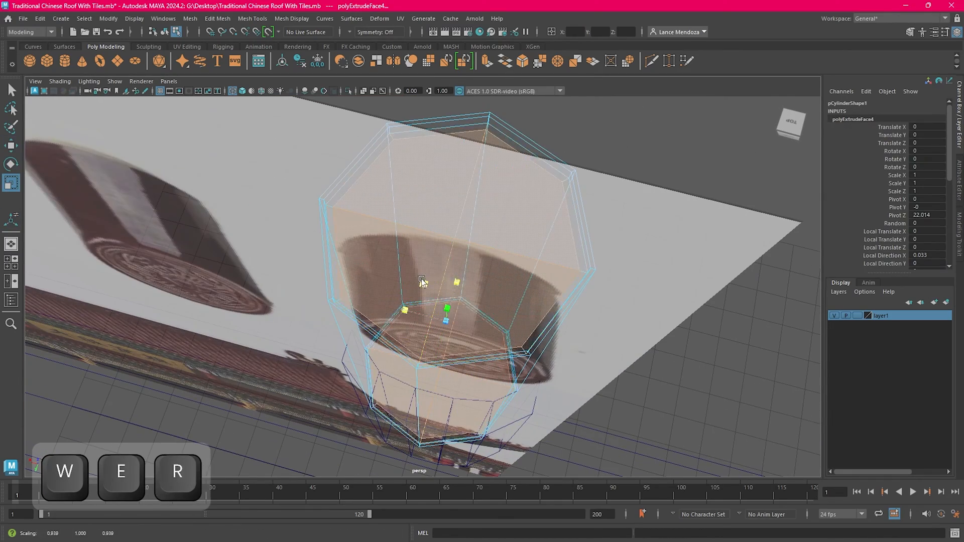
left_click_drag(509, 300, 487, 327, "alt")
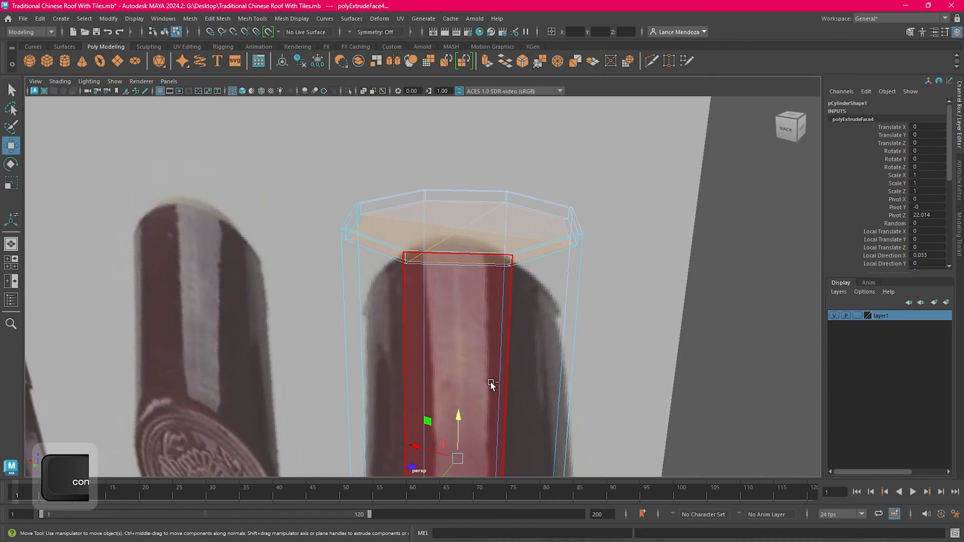
Step: Extrude the inset caps again, scale them slightly outward along the cylinder's length, and check the raised step in shaded display
key("ctrl+e")
key("w")
key("e")
key("e")
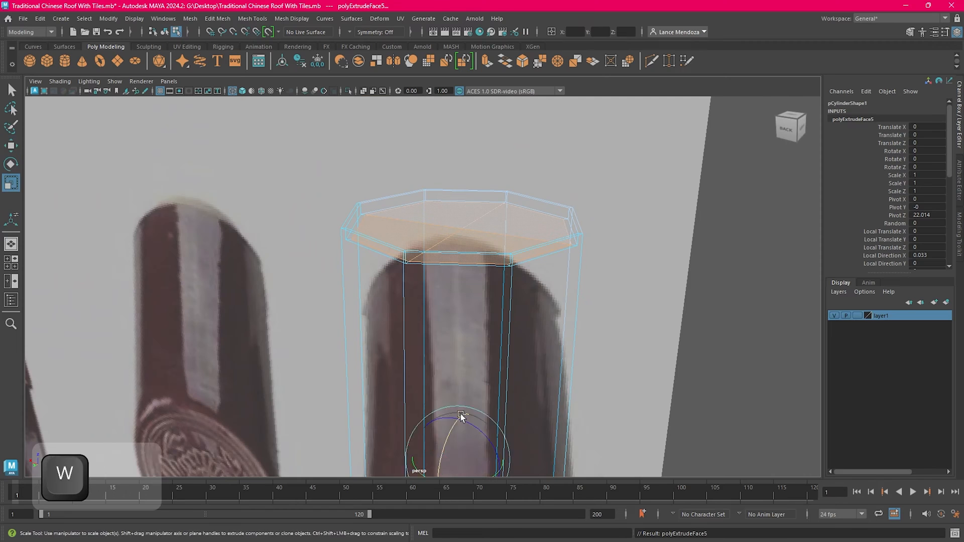
key("r")
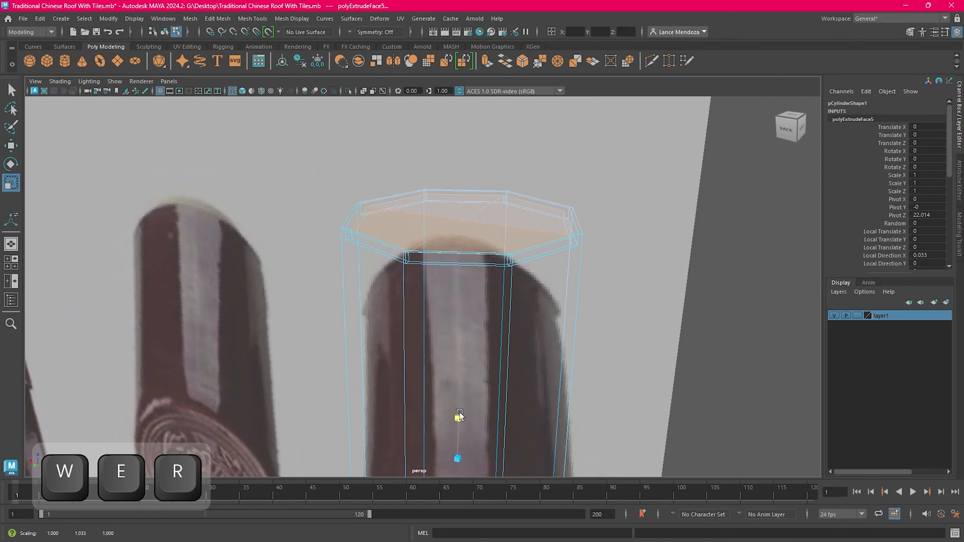
key("5")
mouse_move(482, 388)
left_mouse_down("alt")
mouse_move(526, 331)
mouse_move(472, 362)
mouse_move(471, 345)
mouse_move(393, 309)
mouse_move(472, 372)
left_mouse_up("alt")
key("space")
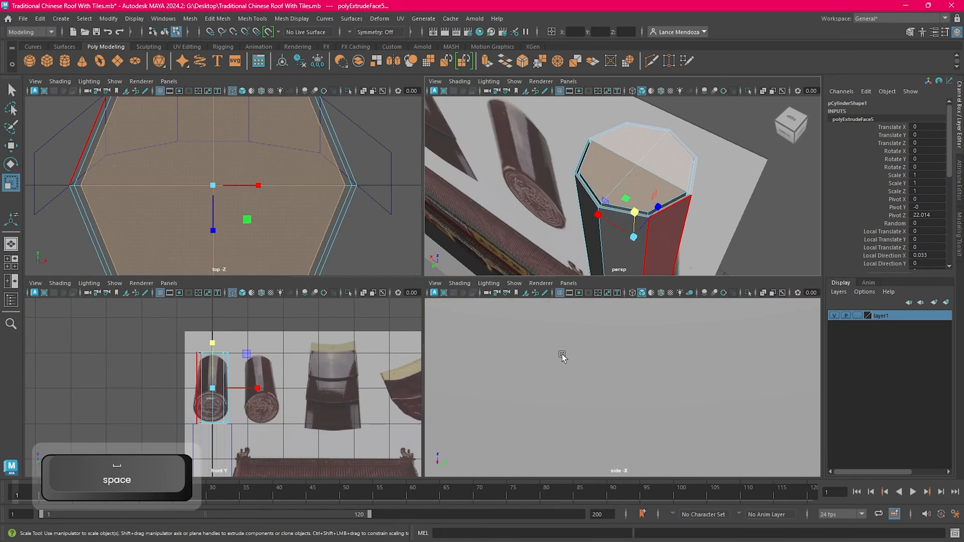
key("space")
left_click_drag(556, 289, 570, 254, "alt")
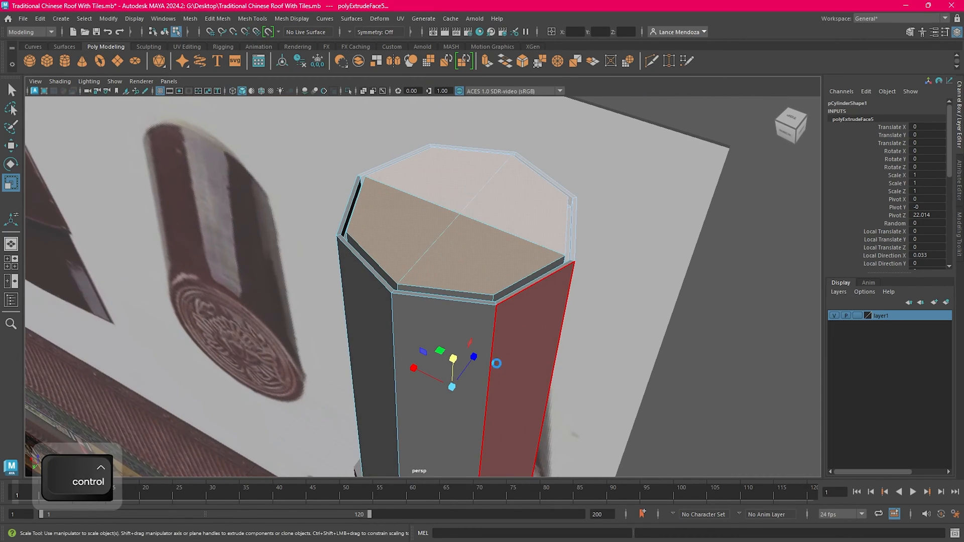
Step: Extrude the raised cap faces and scale them inward to leave a narrow raised ring
key("ctrl+e")
key("w")
key("e")
key("r")
left_click_drag(442, 351, 478, 335)
Step: Extrude the caps inside the raised ring and scale them along the cylinder's length to recess them
key("ctrl+e")
key("w")
key("e")
key("r")
Step: Extrude the recessed centre faces and scale them inward to form the border of the central disc
key("ctrl+e")
middle_click_drag(522, 370, 542, 293, "alt")
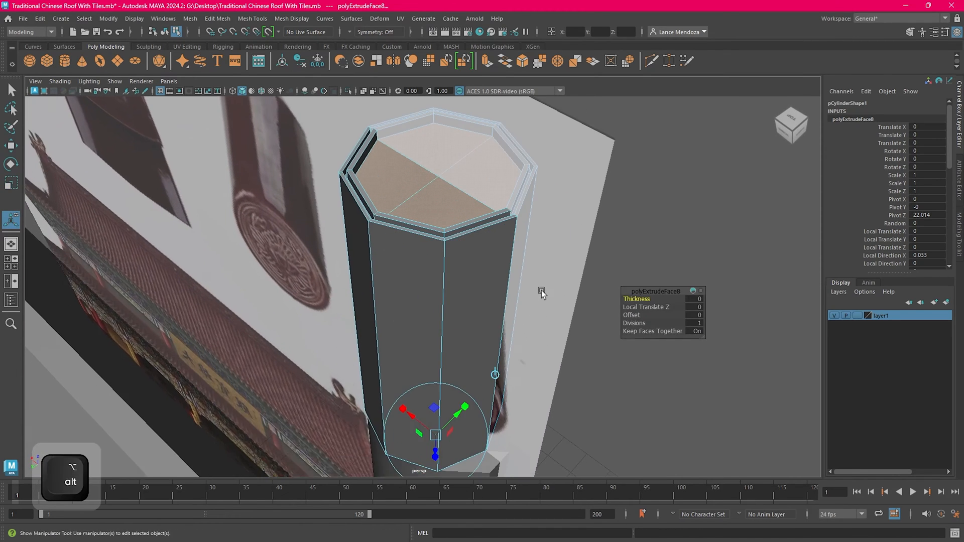
key("w")
key("e")
key("r")
left_click_drag(445, 314, 438, 265, "alt")
Step: Extrude the central disc faces and scale them along the cylinder's length to set the disc's height
key("w")
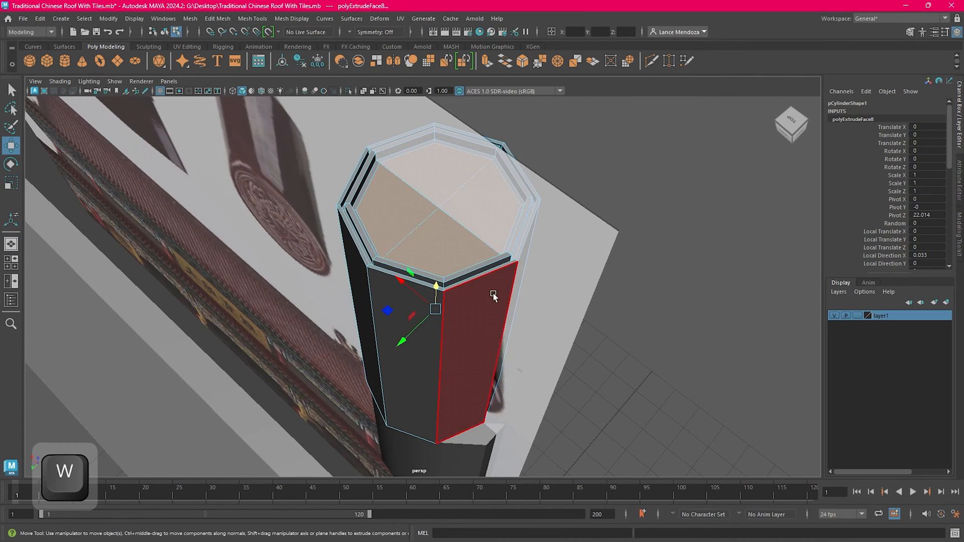
scroll(482, 294, "down", 2)
key("ctrl+e")
key("w")
key("e")
key("r")
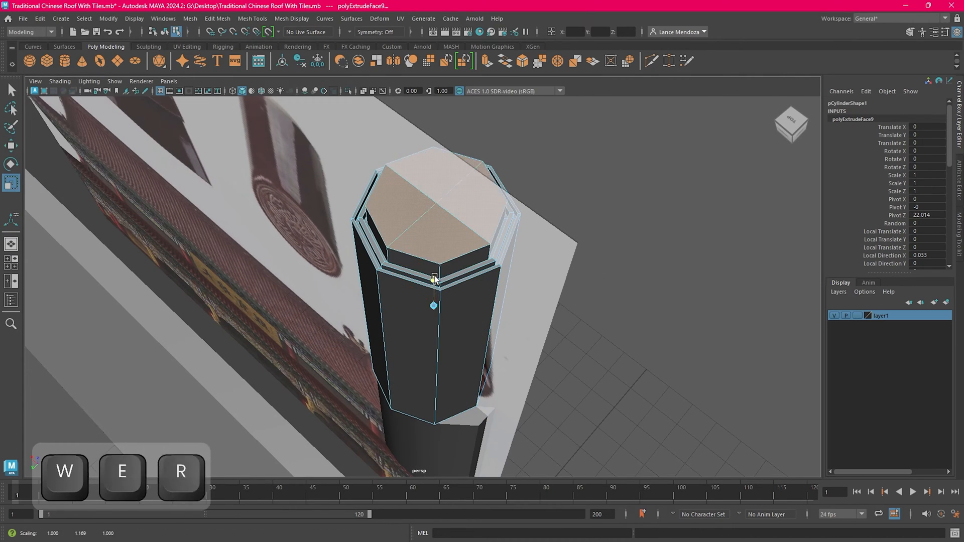
left_click_drag(435, 289, 436, 283)
left_click_drag(470, 327, 540, 286, "alt")
scroll(508, 264, "down", 3)
Step: Return to object mode and select the whole cylinder
key("w")
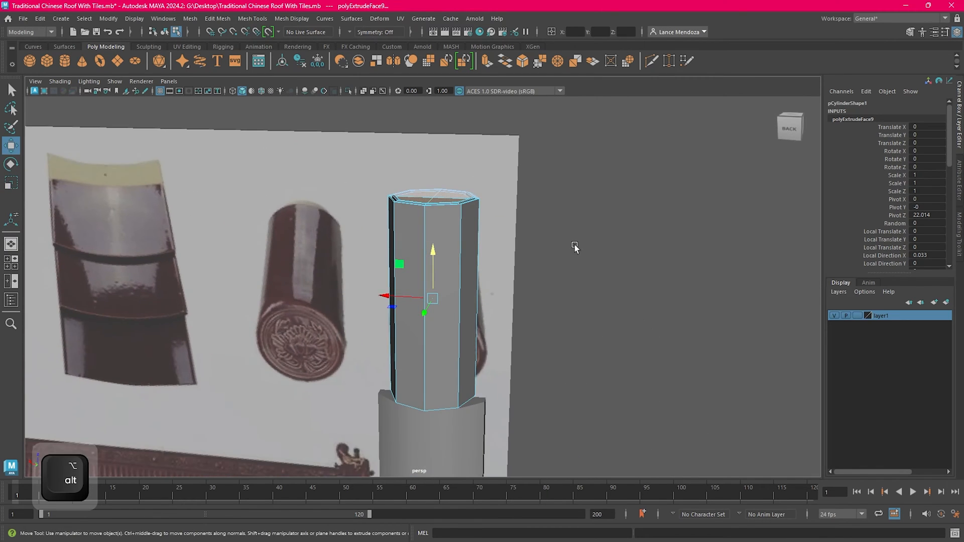
right_click_drag(597, 207, 628, 174)
left_click(629, 174)
left_click(468, 277)
left_click_drag(435, 271, 820, 321, "alt")
key("w")
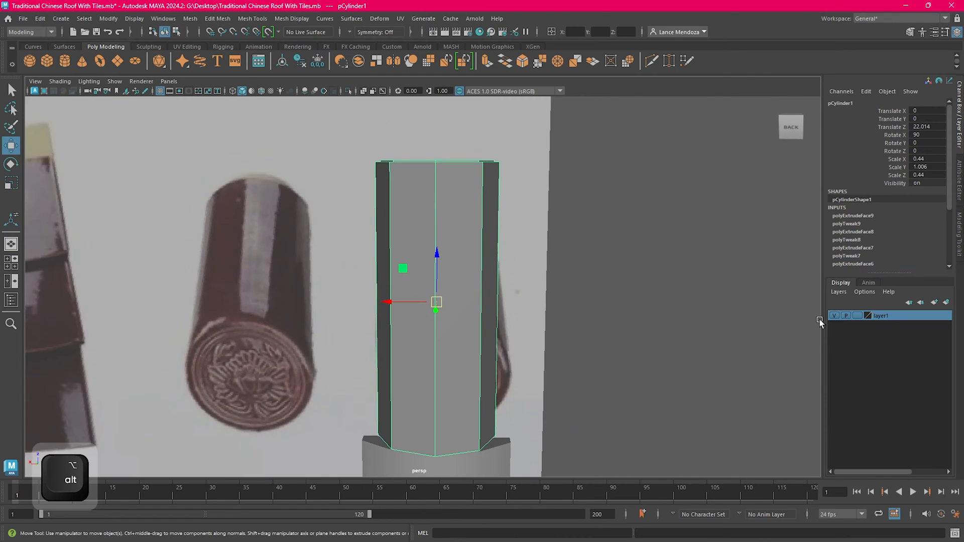
Step: Set layer1's display type to Reference and toggle its visibility off and on again
left_click(857, 315)
left_click(858, 314)
left_click(833, 316)
left_click_drag(588, 315, 480, 281, "alt")
left_click(836, 315)
Step: Compare the cylinder's stepped end rings with the carved end of the round tile in the reference image
scroll(327, 308, "down", 3)
left_click_drag(327, 308, 333, 288, "alt")
middle_click_drag(333, 288, 433, 273, "alt")
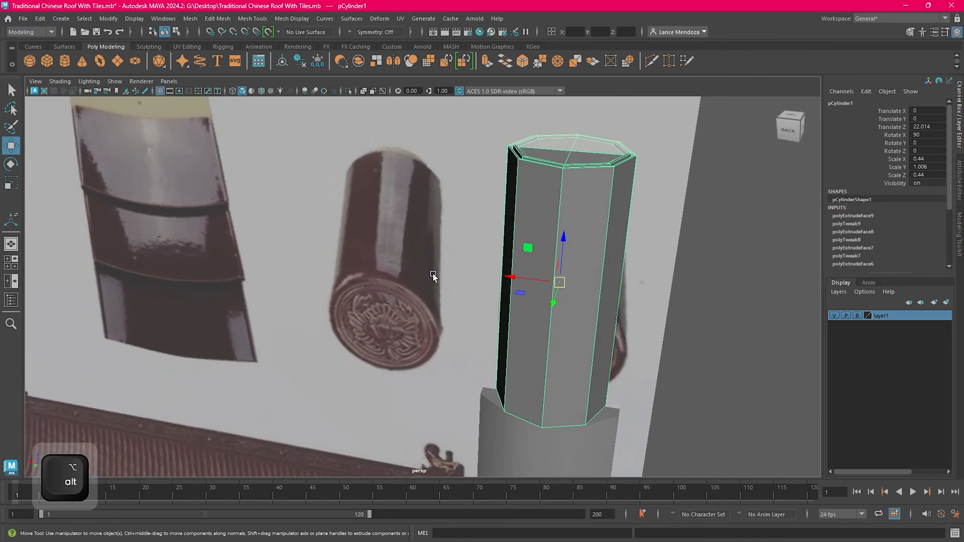
scroll(432, 274, "up", 4)
scroll(376, 310, "down", 4)
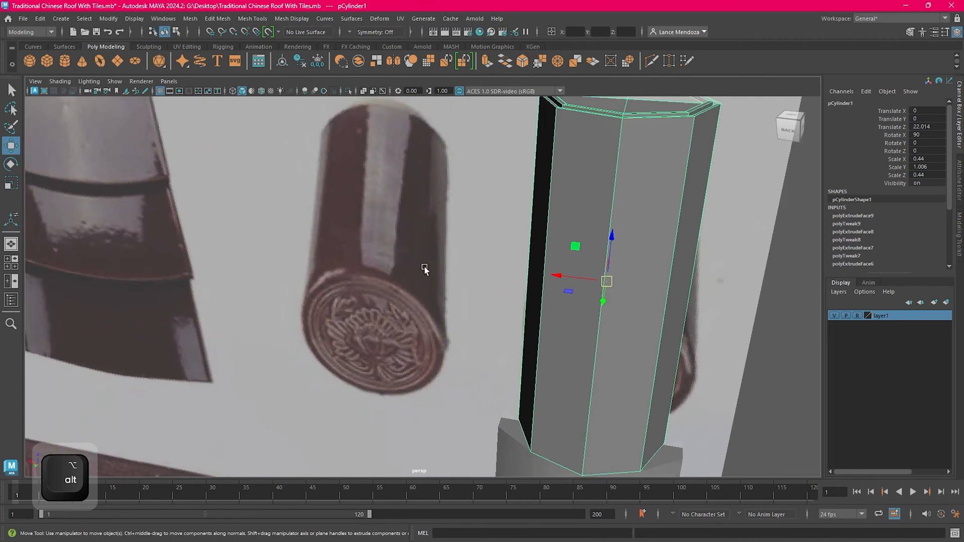
left_click_drag(423, 270, 439, 283, "alt")
left_click_drag(547, 266, 536, 276, "alt")
middle_click_drag(536, 276, 444, 296, "alt")
scroll(444, 296, "up", 3)
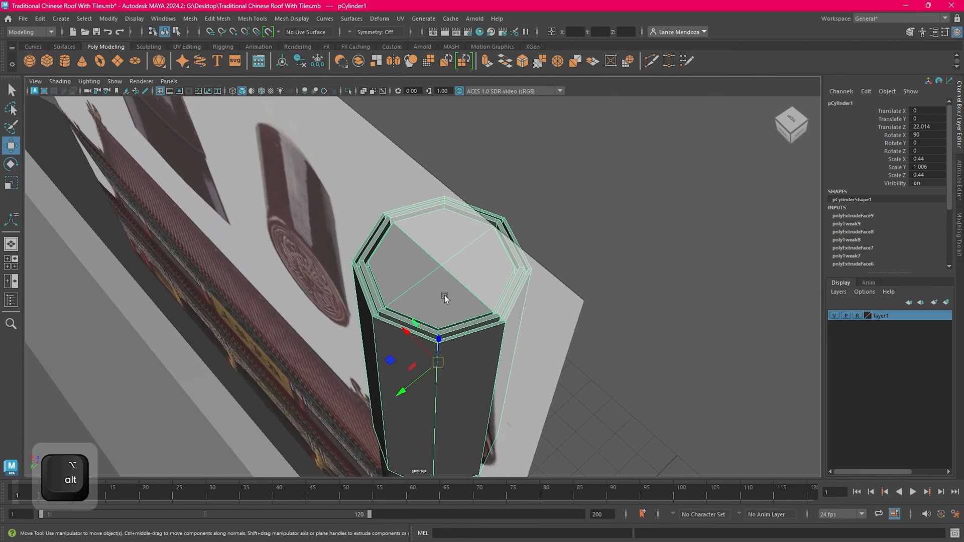
left_click_drag(402, 294, 484, 230, "alt")
middle_click_drag(468, 241, 439, 298, "alt")
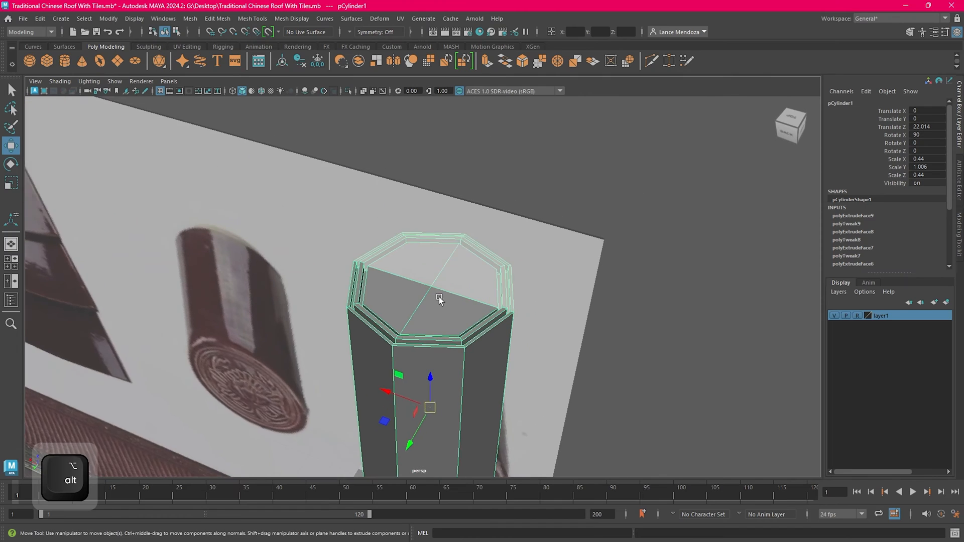
scroll(439, 297, "up", 3)
Step: Switch to face mode and select the central disc faces at both ends of the cylinder, completing the selection in the top view
right_click_drag(471, 256, 472, 283)
left_click(495, 282)
scroll(476, 302, "up", 2)
left_click(456, 318, "shift")
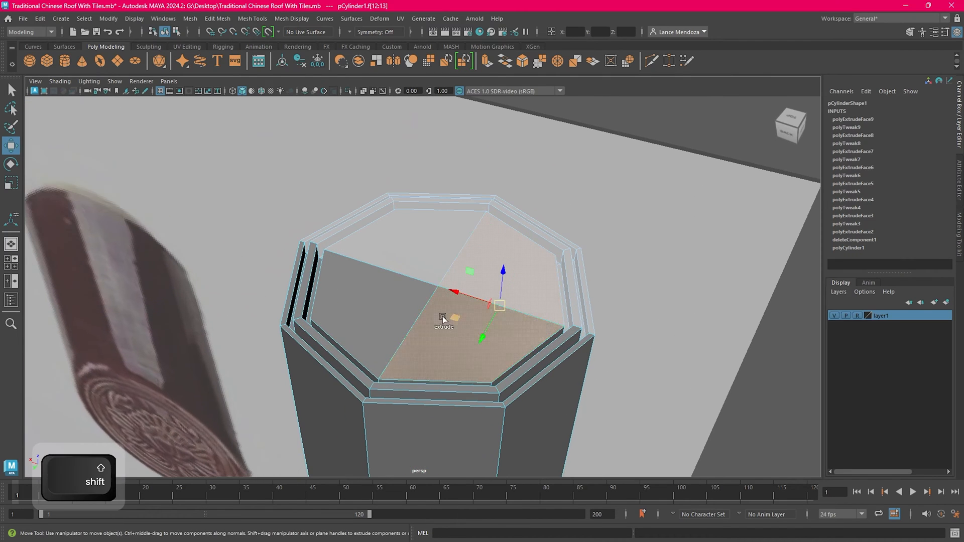
left_click(399, 307, "shift")
left_click(417, 258, "shift")
key("space")
key("space")
left_click_drag(384, 266, 424, 306)
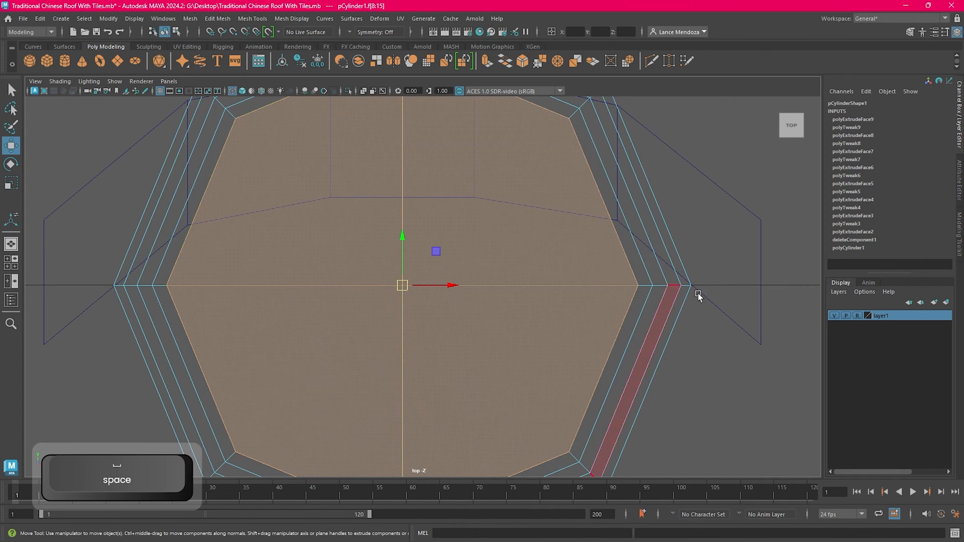
left_click(739, 241)
left_click_drag(375, 218, 523, 338)
key("space")
key("space")
left_click_drag(582, 221, 533, 233, "alt")
middle_click_drag(532, 233, 649, 204, "alt")
right_click_drag(650, 205, 550, 239, "alt")
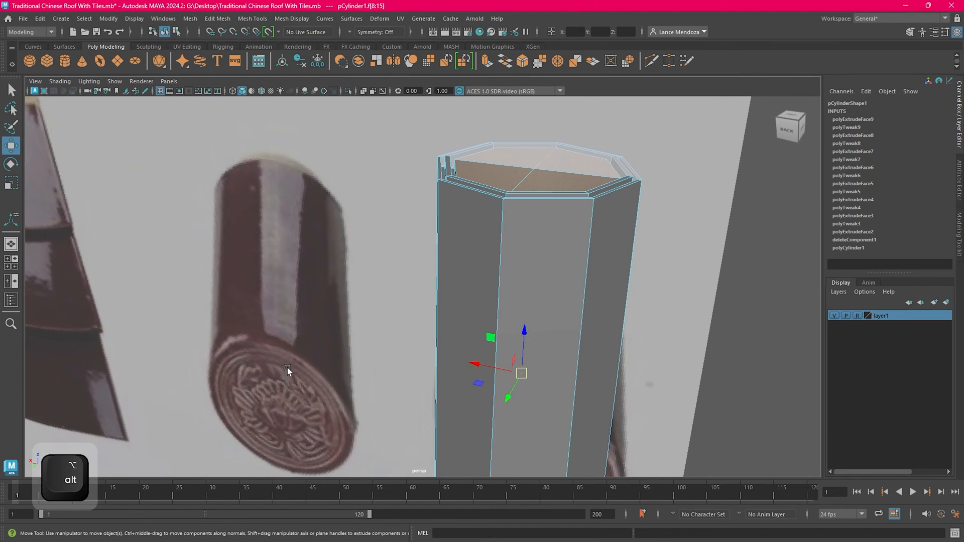
left_click_drag(298, 366, 544, 333, "alt")
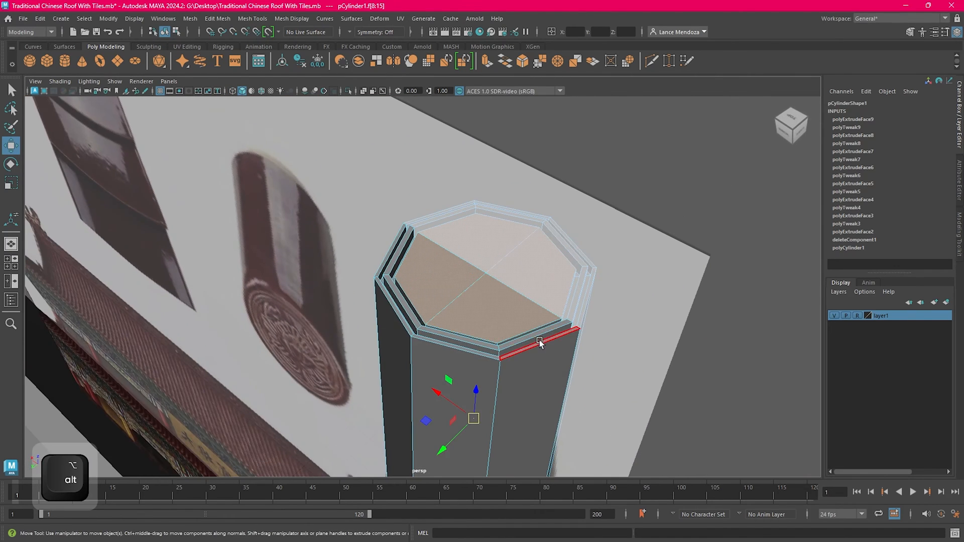
Step: Extrude the selected end disc faces and scale the extrusion inward to about 0.95 to add another narrow ring
key("ctrl+e")
key("w")
key("e")
key("r")
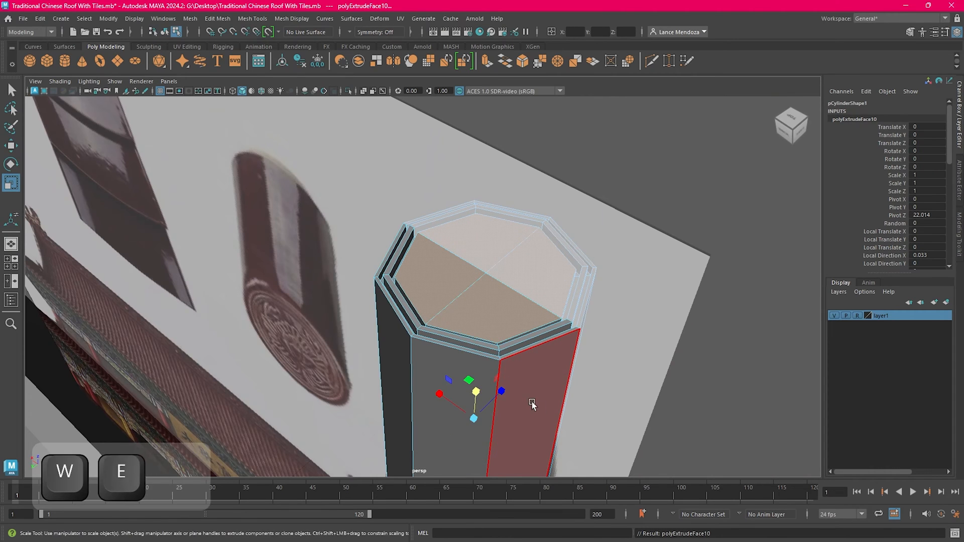
middle_click_drag(532, 404, 547, 372, "alt")
right_click_drag(547, 372, 503, 373, "alt")
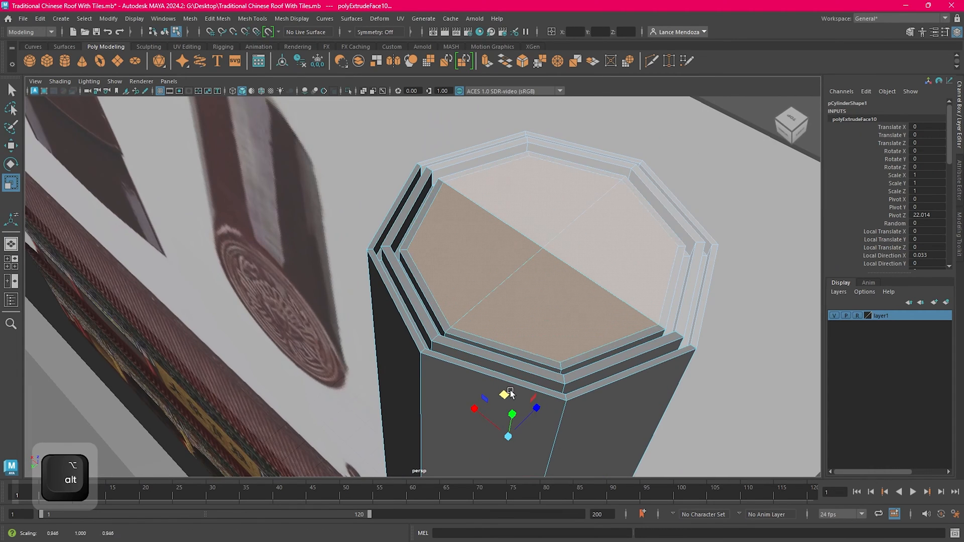
key("w")
right_click_drag(665, 373, 510, 379, "alt")
Step: Extrude the inner disc faces again and scale them to about 0.96 along the cylinder's length, recessing them below the ring
key("ctrl+e")
key("w")
key("e")
key("r")
middle_click_drag(543, 396, 569, 350, "alt")
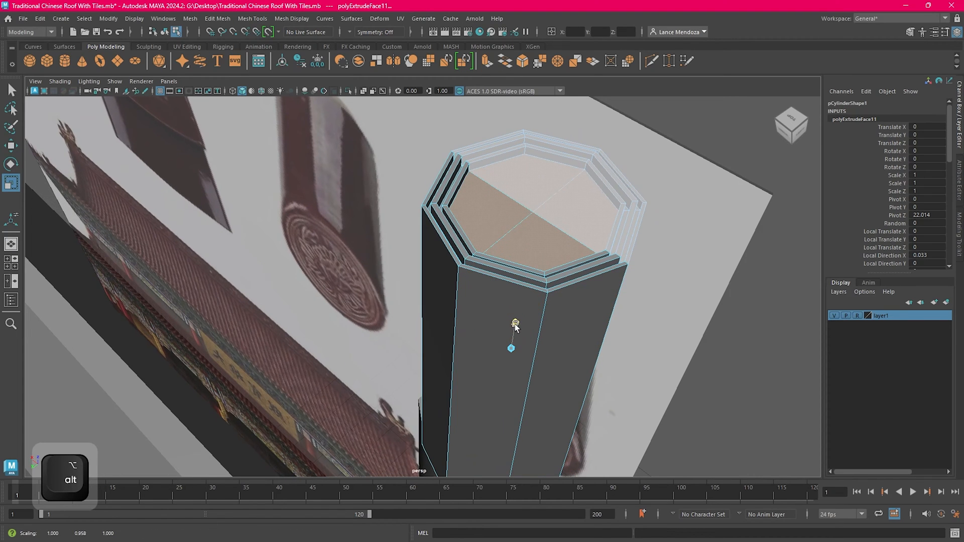
Step: Examine the cylinder's recessed ends and length against the reference round tiles in the perspective and front views
left_click_drag(516, 326, 551, 313, "alt")
right_click_drag(550, 312, 579, 323, "alt")
left_click_drag(579, 323, 553, 326, "alt")
right_click_drag(558, 346, 587, 374, "alt")
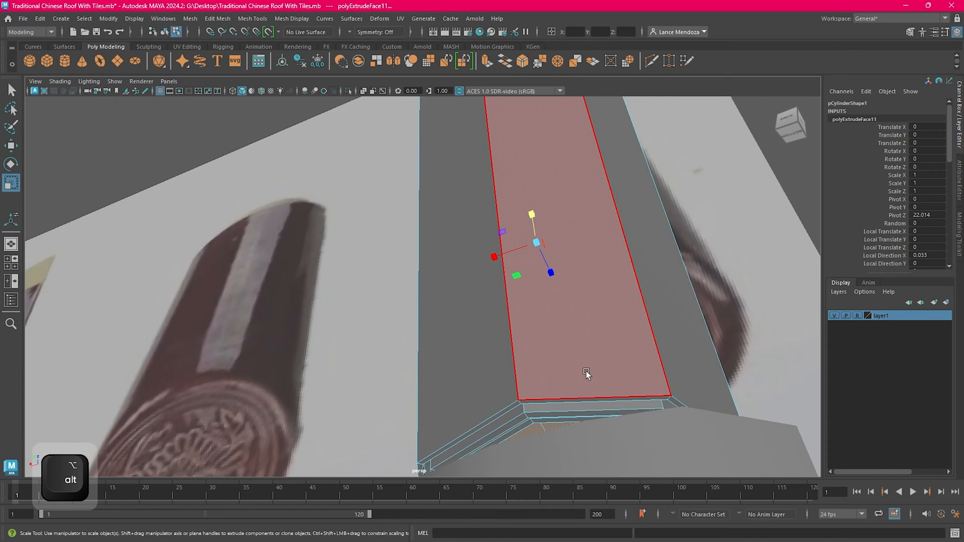
middle_click_drag(588, 374, 558, 354, "alt")
mouse_move(558, 354)
left_mouse_down("alt")
mouse_move(559, 340)
mouse_move(568, 349)
left_mouse_up("alt")
right_click_drag(568, 349, 547, 288, "alt")
left_click_drag(547, 288, 542, 337, "alt")
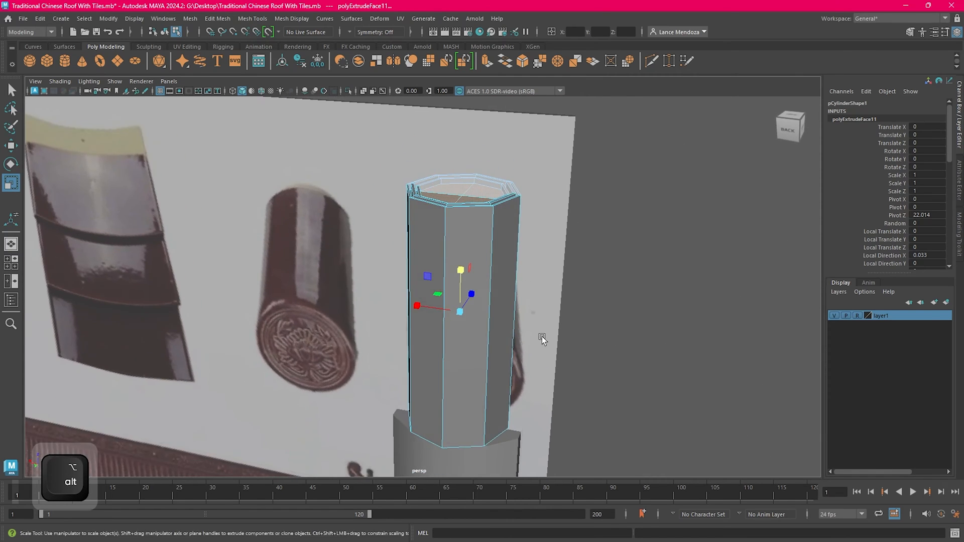
left_click_drag(514, 279, 554, 321, "alt")
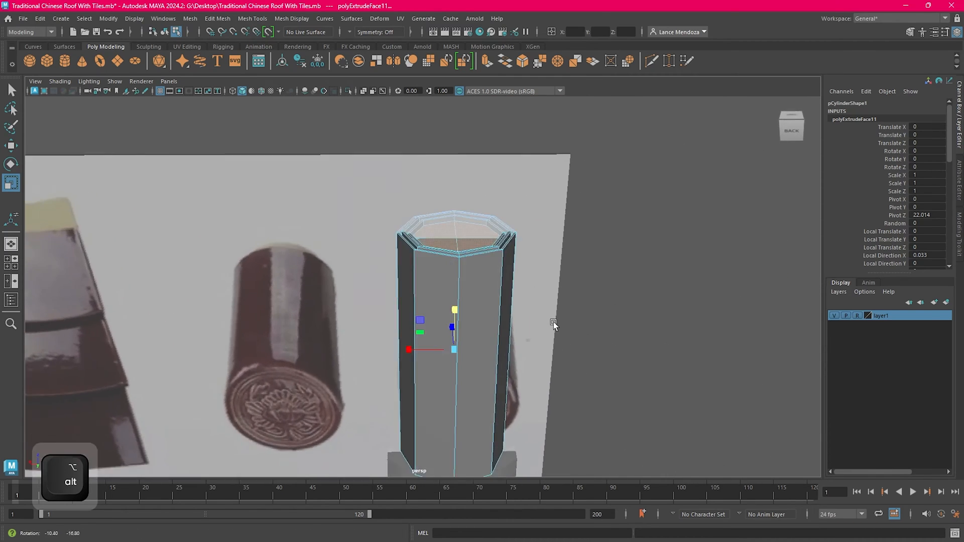
scroll(550, 323, "up", 3)
key("w")
key("space")
key("space")
scroll(465, 273, "down", 3)
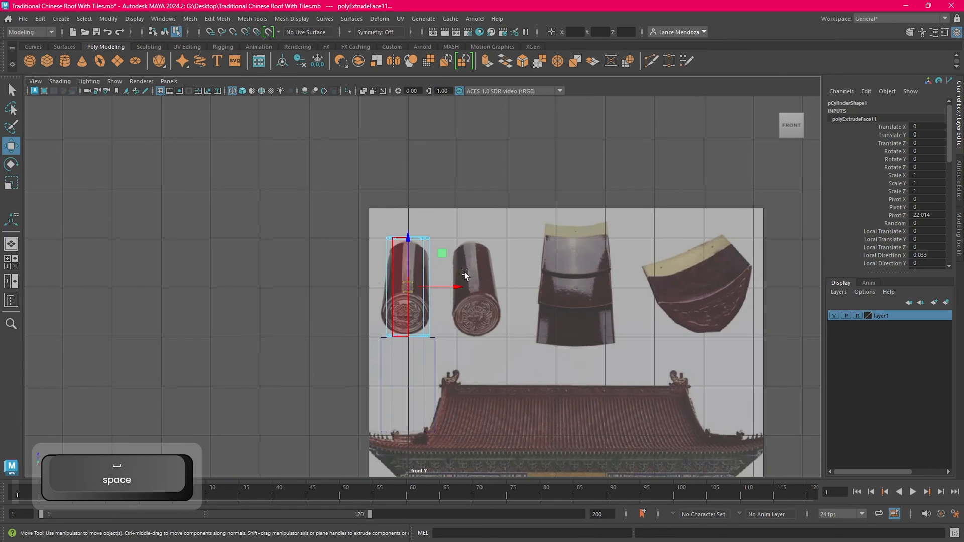
key("space")
key("space")
middle_click_drag(718, 250, 687, 203, "alt")
Step: Return to object mode, select the cylinder and insert one edge loop around its middle, with Number of edge loops at 1
right_click_drag(688, 201, 721, 190)
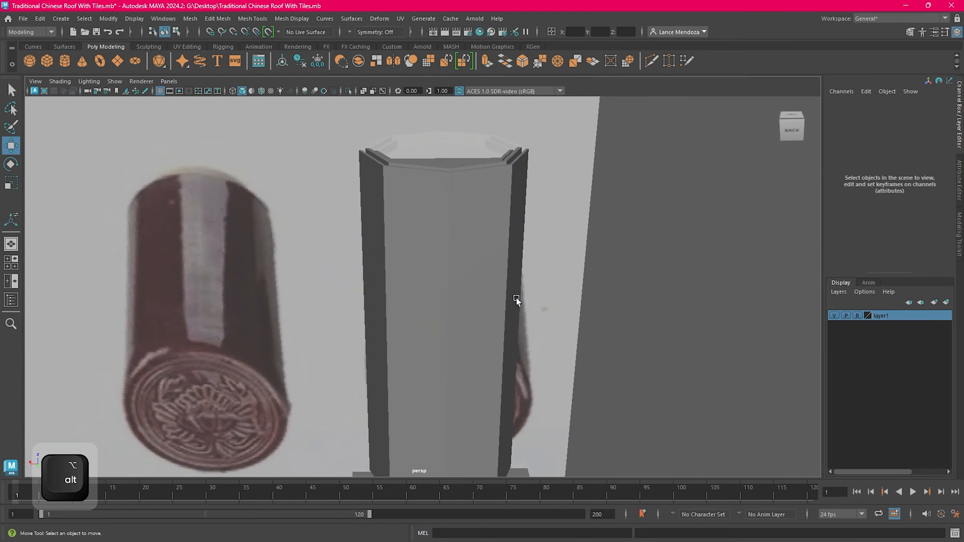
left_click(509, 297)
key("w")
scroll(507, 283, "down", 3)
scroll(507, 283, "down", 2)
left_click(246, 19)
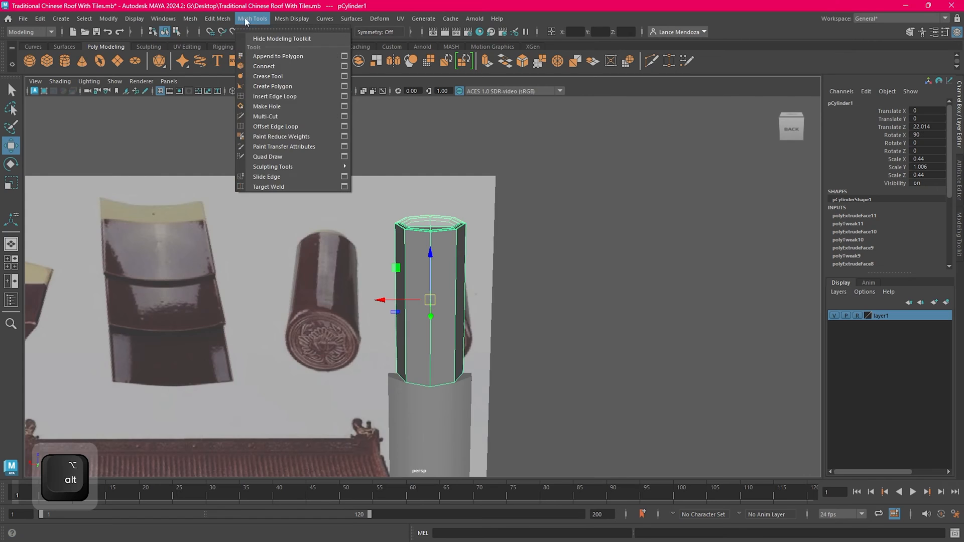
left_click(344, 97)
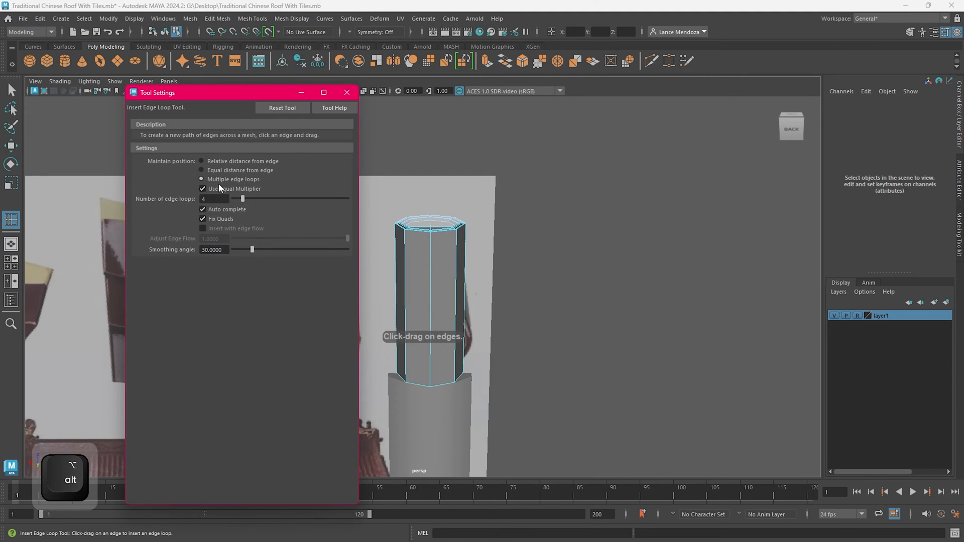
left_click(347, 93)
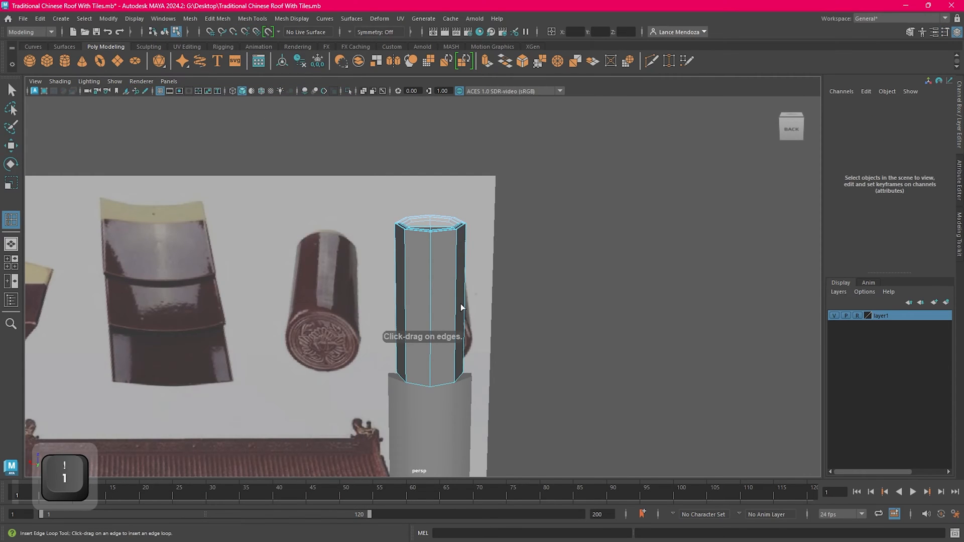
left_click_drag(583, 324, 581, 265, "alt")
Step: Try to delete the lower-half faces of the cylinder selected in shaded display, and undo the deletion
right_click_drag(624, 207, 625, 232)
left_click_drag(334, 274, 427, 318)
key("Delete")
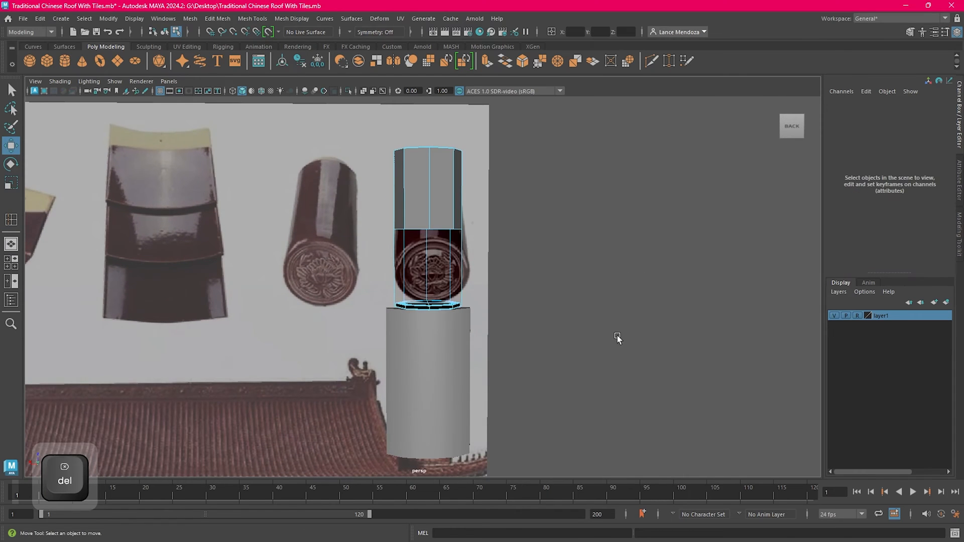
left_click_drag(549, 291, 540, 313, "alt")
key("ctrl+z")
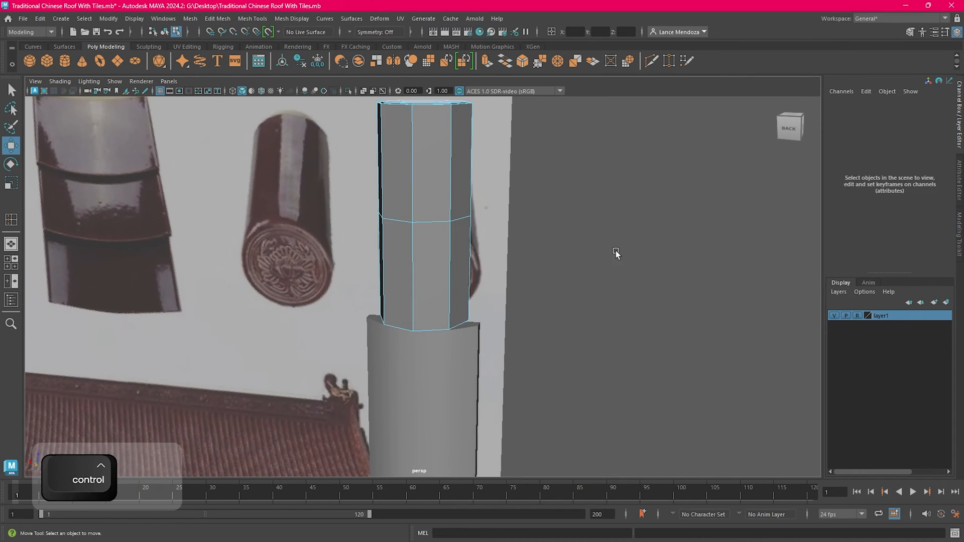
Step: Select all faces of the cylinder's lower half in wireframe, delete them, and return to object mode in shaded display
left_click_drag(330, 268, 574, 335, "alt")
left_click_drag(574, 337, 550, 337, "alt")
key("4")
key("w")
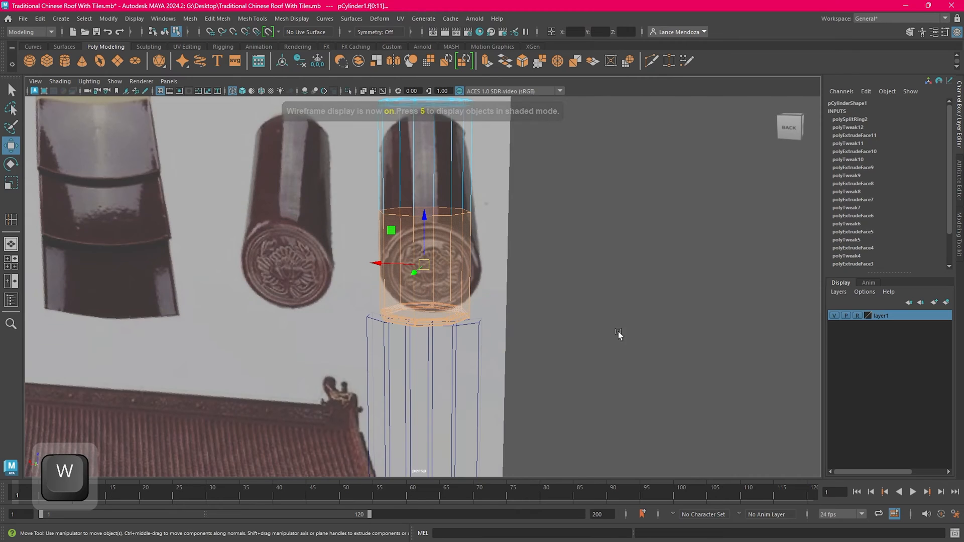
key("Delete")
right_click_drag(576, 157, 595, 142)
key("5")
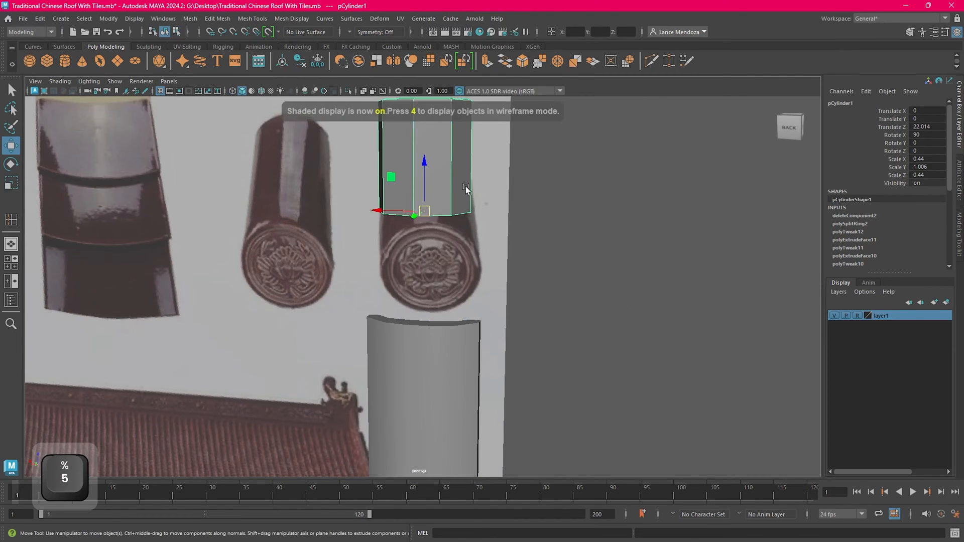
Step: Check the halved cylinder in smooth preview and inspect its ringed end beside the reference tile from several angles
left_click_drag(466, 188, 517, 295, "alt")
key("3")
key("1")
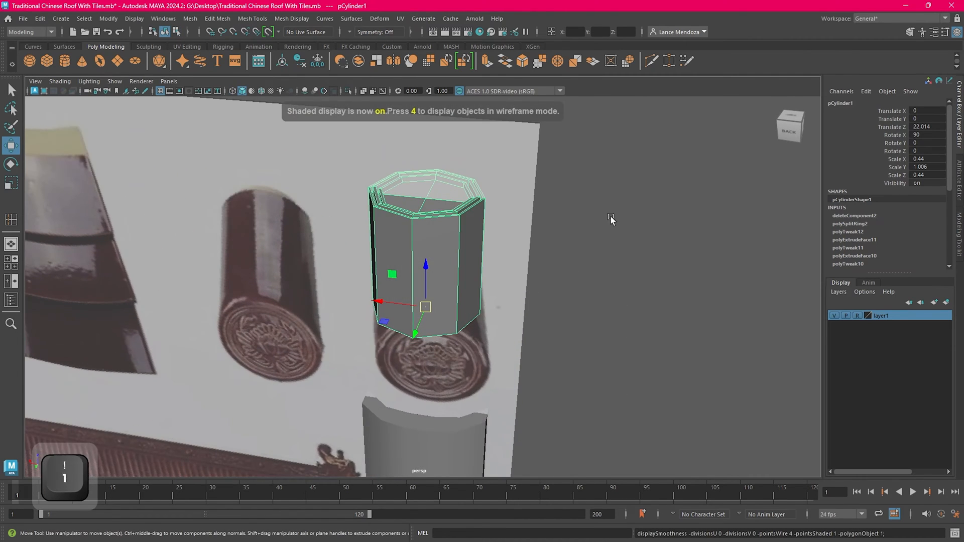
middle_click_drag(580, 212, 574, 284, "alt")
left_click_drag(575, 284, 635, 294, "alt")
right_click_drag(634, 295, 596, 285, "alt")
left_click_drag(596, 286, 603, 247, "alt")
right_click_drag(603, 247, 549, 304, "alt")
left_click_drag(549, 303, 452, 241, "alt")
right_click_drag(452, 241, 516, 204, "alt")
left_click_drag(517, 204, 442, 296, "alt")
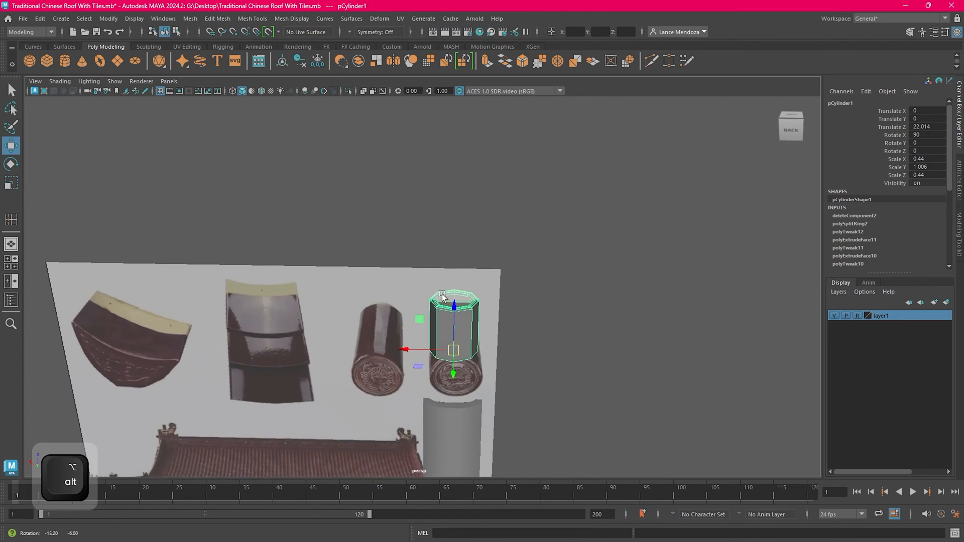
right_click_drag(442, 296, 534, 312, "alt")
middle_click_drag(698, 392, 552, 325, "alt")
left_click_drag(553, 325, 497, 309, "alt")
right_click_drag(497, 309, 553, 316, "alt")
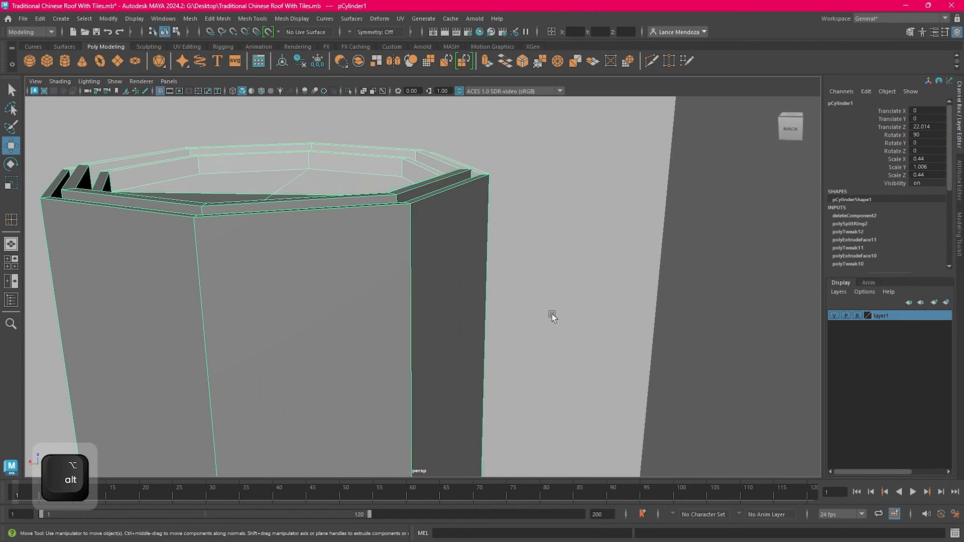
scroll(426, 252, "down", 5, "alt")
mouse_move(440, 253)
left_mouse_down("alt")
mouse_move(439, 267)
mouse_move(436, 237)
left_mouse_up("alt")
middle_click_drag(382, 402, 440, 245, "alt")
right_click_drag(441, 245, 375, 278, "alt")
left_click_drag(376, 278, 508, 341, "alt")
middle_click_drag(507, 342, 505, 313, "alt")
left_click_drag(505, 312, 530, 287, "alt")
right_click_drag(530, 288, 545, 308, "alt")
left_click_drag(245, 303, 304, 300, "alt")
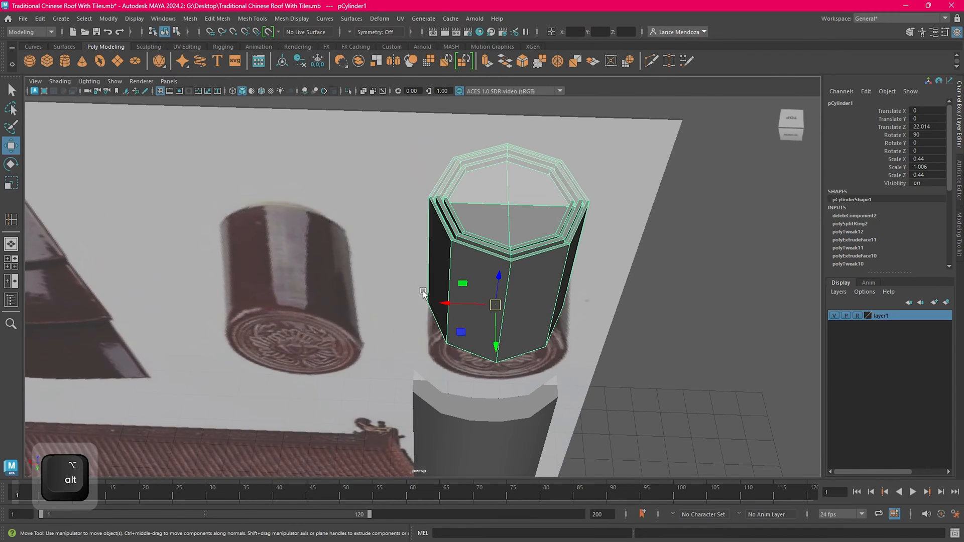
Step: Toggle the smooth preview again and compare how the stepped rings round off with the carved tile end
left_click_drag(422, 290, 505, 293, "alt")
key("3")
key("1")
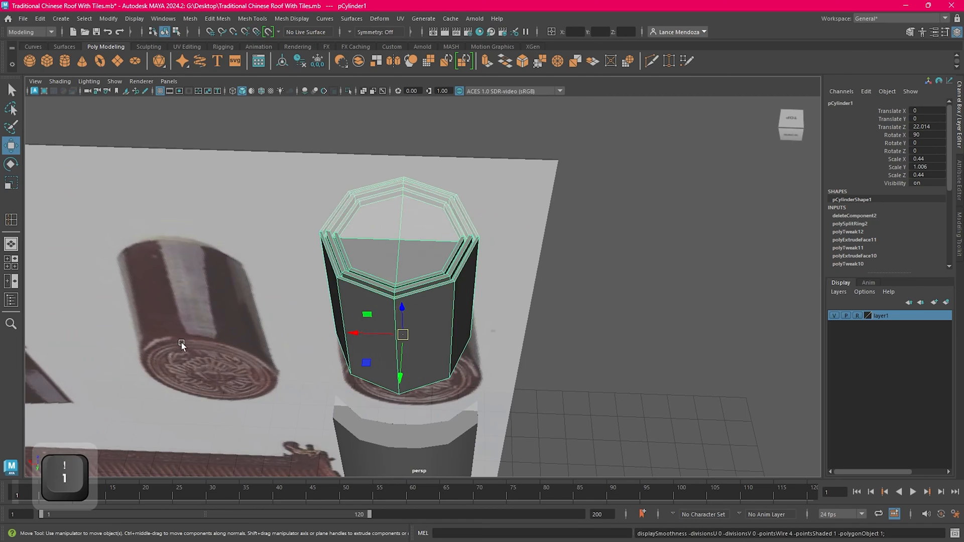
middle_click_drag(181, 342, 384, 324, "alt")
middle_click_drag(544, 284, 433, 318, "alt")
right_click_drag(433, 318, 539, 323, "alt")
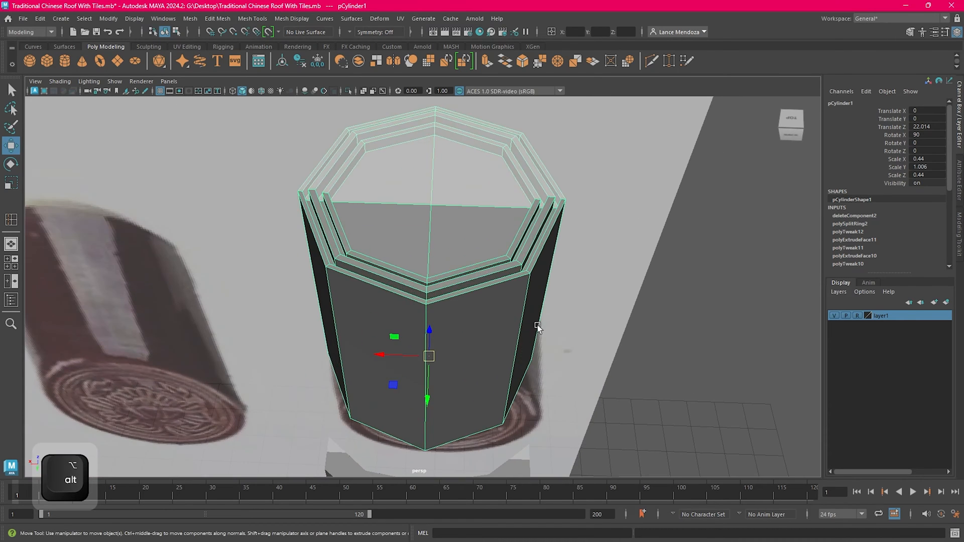
key("3")
key("1")
left_click(703, 290)
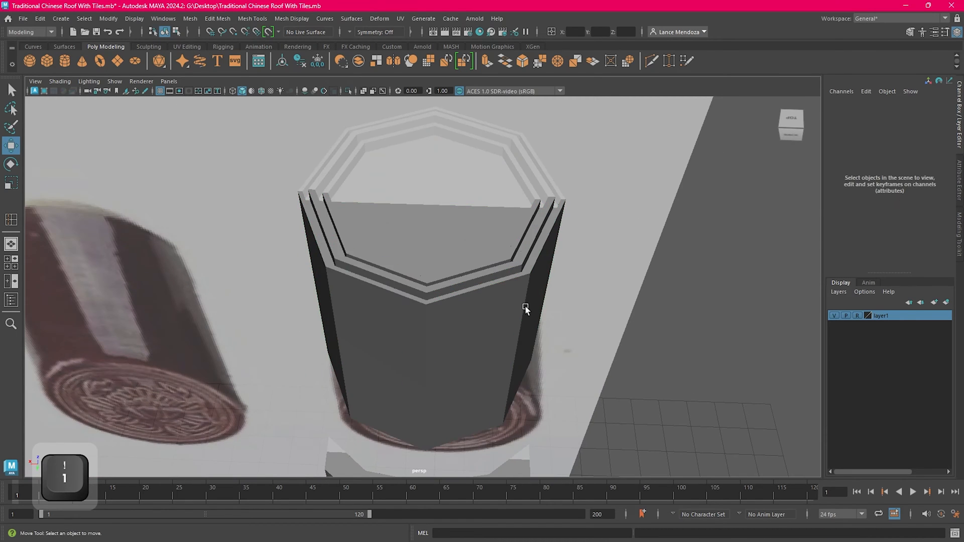
Step: Insert a single supporting edge loop around the cylinder just below its outer rim
left_click(535, 312)
middle_click_drag(537, 313, 488, 335, "alt")
left_click(256, 20)
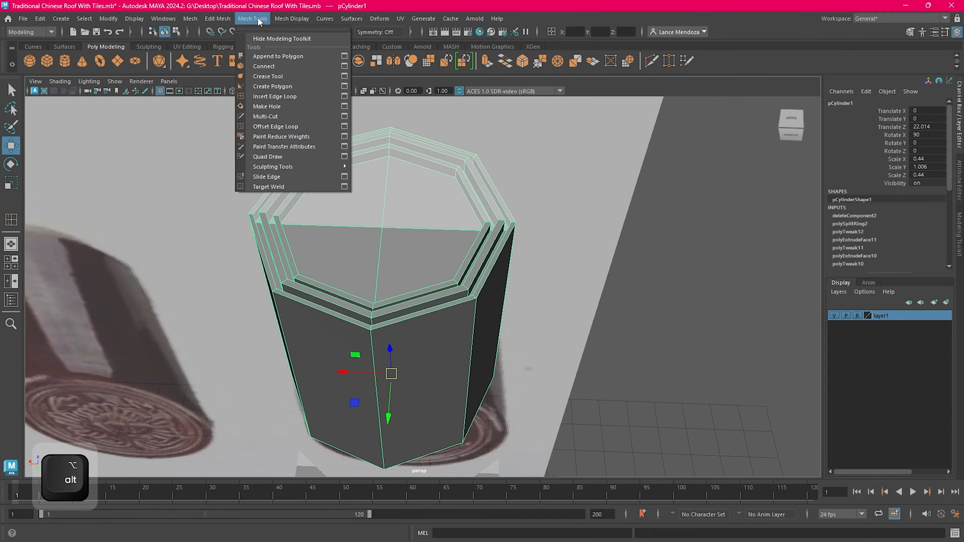
left_click(344, 96)
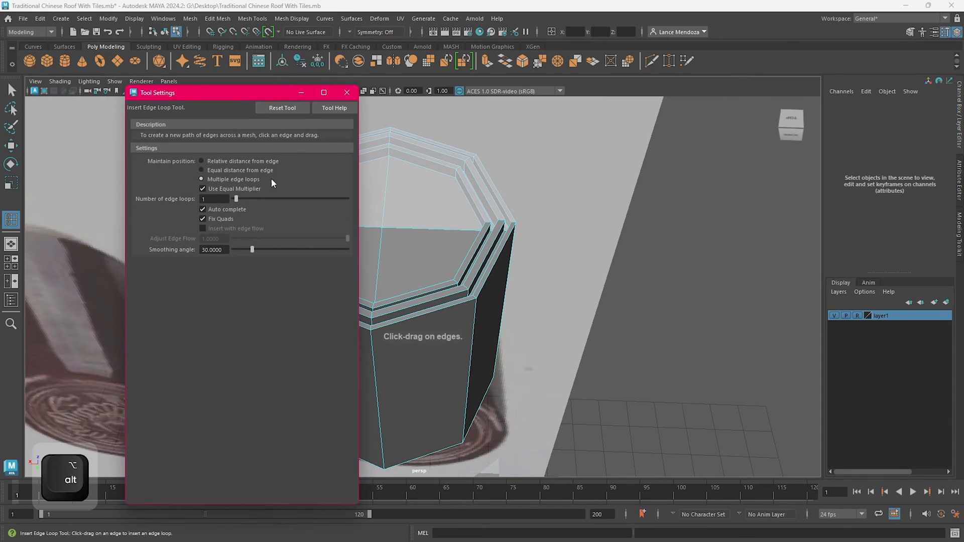
left_click(348, 93)
mouse_move(436, 274)
left_mouse_down("alt")
mouse_move(471, 290)
mouse_move(433, 270)
left_mouse_up("alt")
middle_click_drag(433, 269, 417, 387, "alt")
right_click_drag(417, 387, 400, 344, "alt")
left_click_drag(392, 333, 394, 330)
right_click_drag(394, 331, 387, 343, "alt")
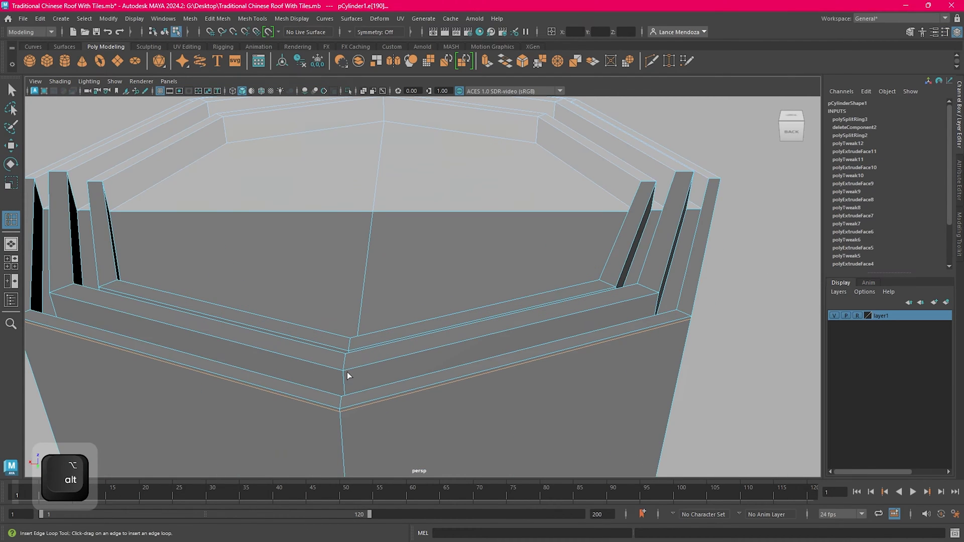
Step: Insert supporting edge loops close to the edges of the concentric rings, undoing the misplaced loop
left_click_drag(344, 371, 342, 371)
left_click_drag(343, 371, 363, 301, "alt")
scroll(383, 307, "up", 6, "alt")
scroll(364, 302, "up", 3, "alt")
scroll(312, 277, "up", 3, "alt")
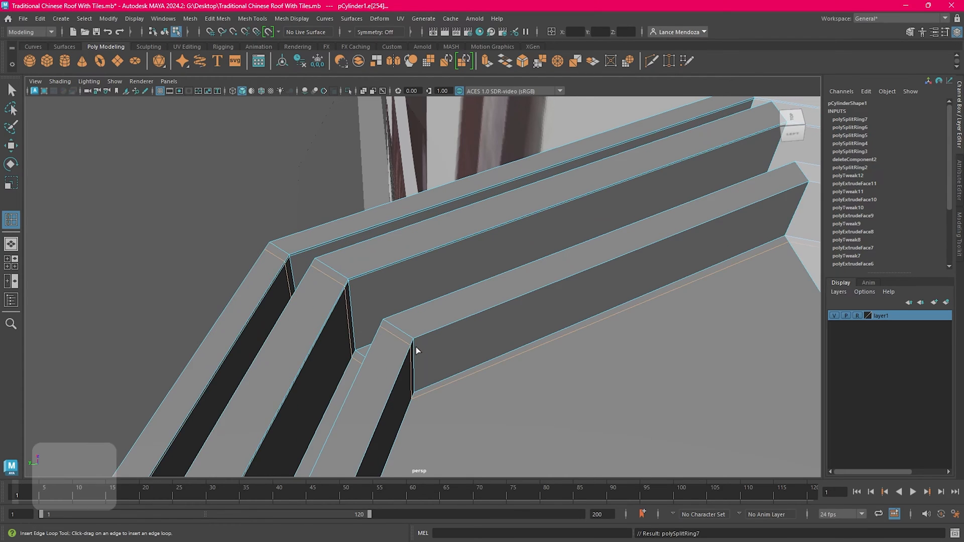
key("ctrl+z")
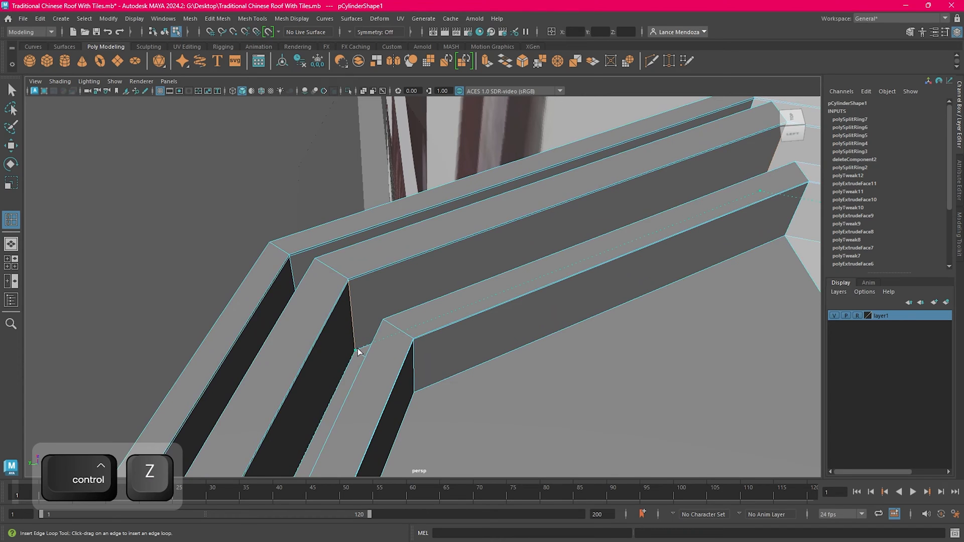
Step: Add supporting edge loops at the base corners of the grooves between the rings, and leave the Insert Edge Loop tool
left_click(358, 352)
left_click_drag(358, 352, 504, 377, "alt")
left_click(478, 375)
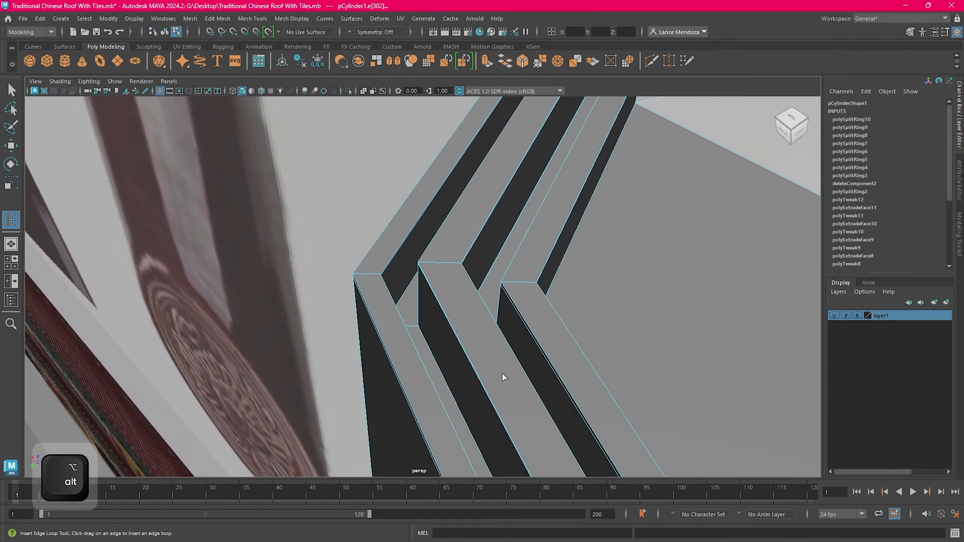
left_click(422, 327)
left_click_drag(422, 327, 292, 353, "alt")
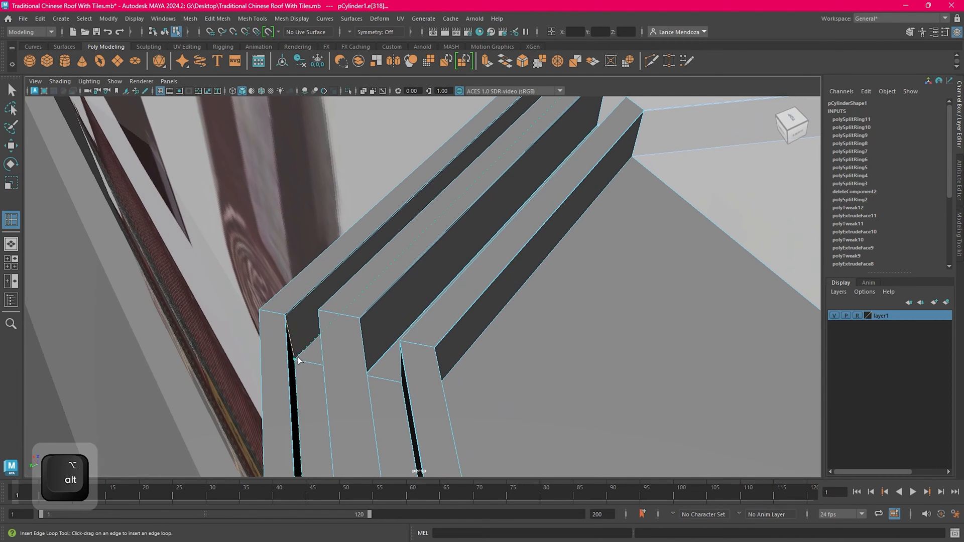
left_click(297, 357)
left_click_drag(492, 339, 550, 316, "alt")
key("w")
right_click_drag(549, 317, 597, 307, "alt")
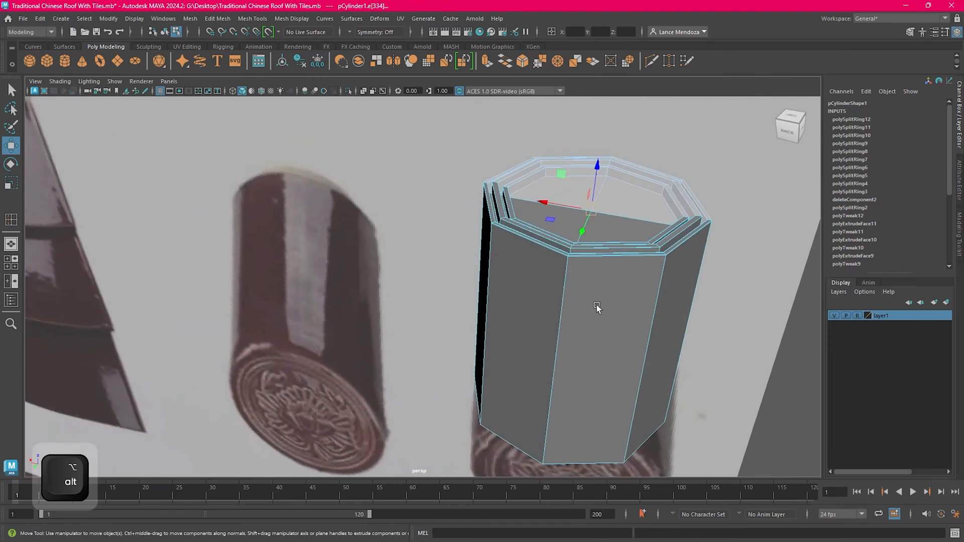
Step: Toggle the smooth preview on the ringed end to check how sharply the supported rings hold their shape
middle_click_drag(597, 307, 424, 306, "alt")
left_click_drag(424, 306, 435, 311, "alt")
right_click_drag(435, 311, 447, 303, "alt")
middle_click_drag(448, 303, 518, 284, "alt")
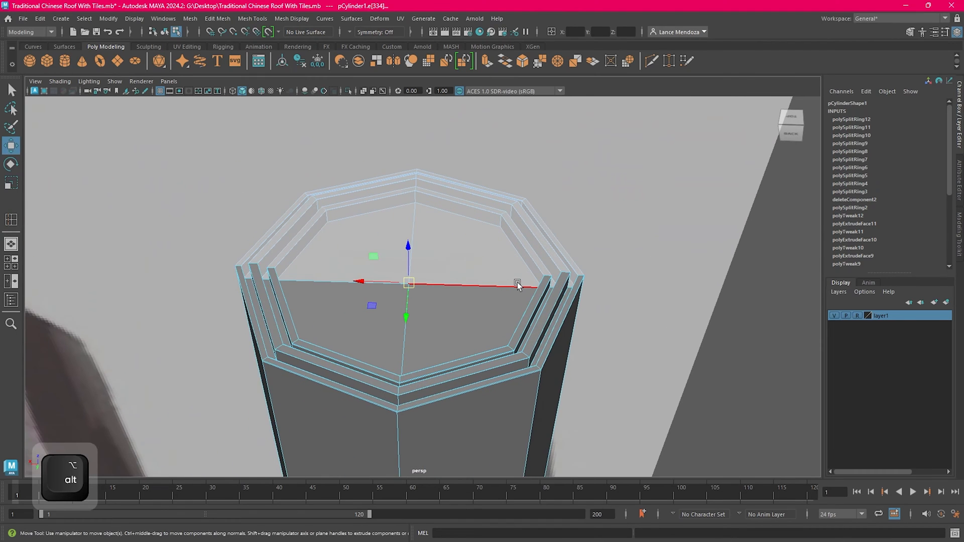
key("3")
scroll(652, 323, "up", 3)
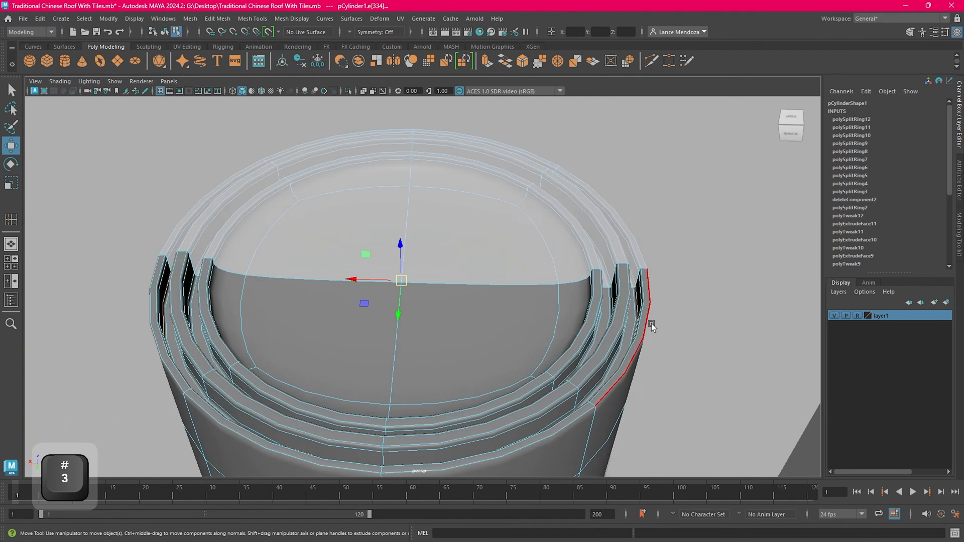
scroll(647, 326, "up", 2)
scroll(645, 327, "down", 5)
key("1")
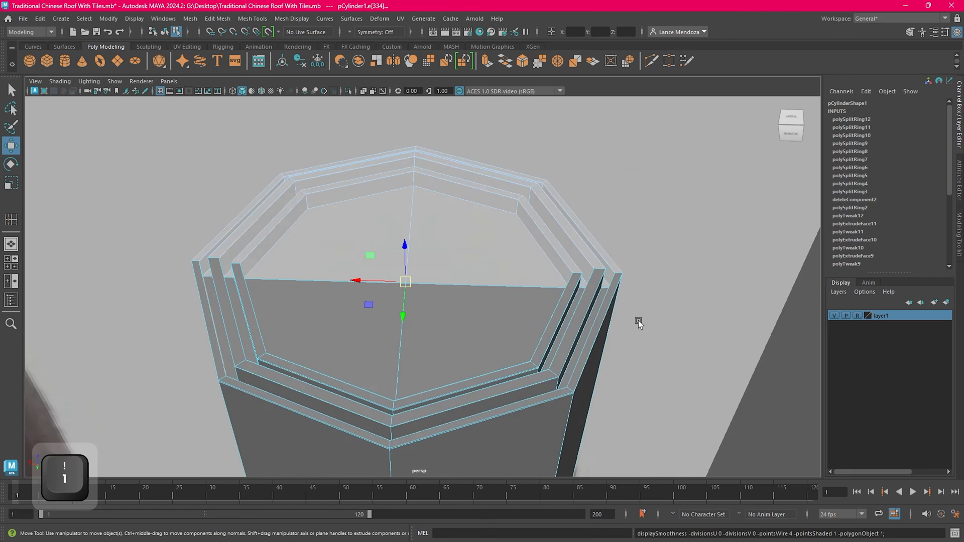
key("3")
key("1")
key("1")
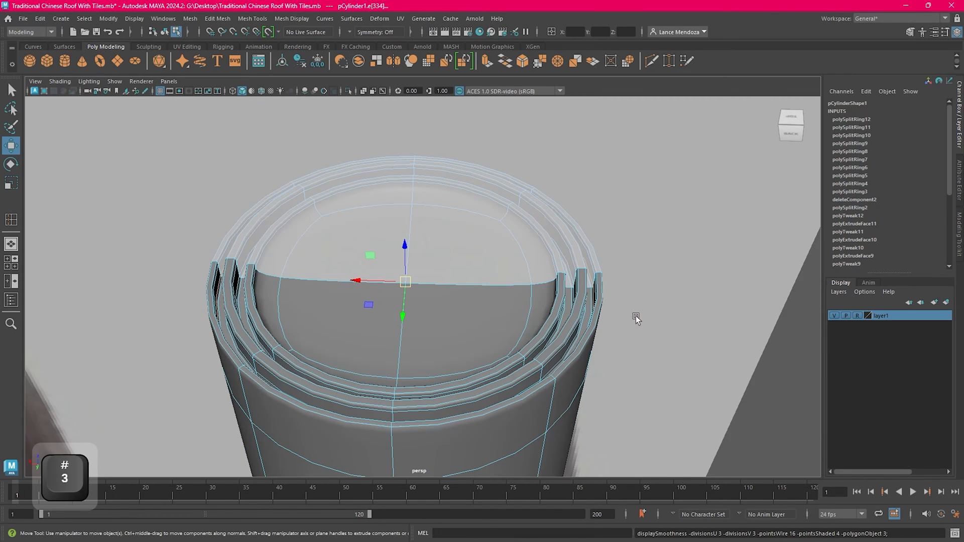
Step: Try to insert a supporting edge loop at the base corner of the innermost ring, where it meets the central disc
left_click_drag(622, 312, 81, 240, "alt")
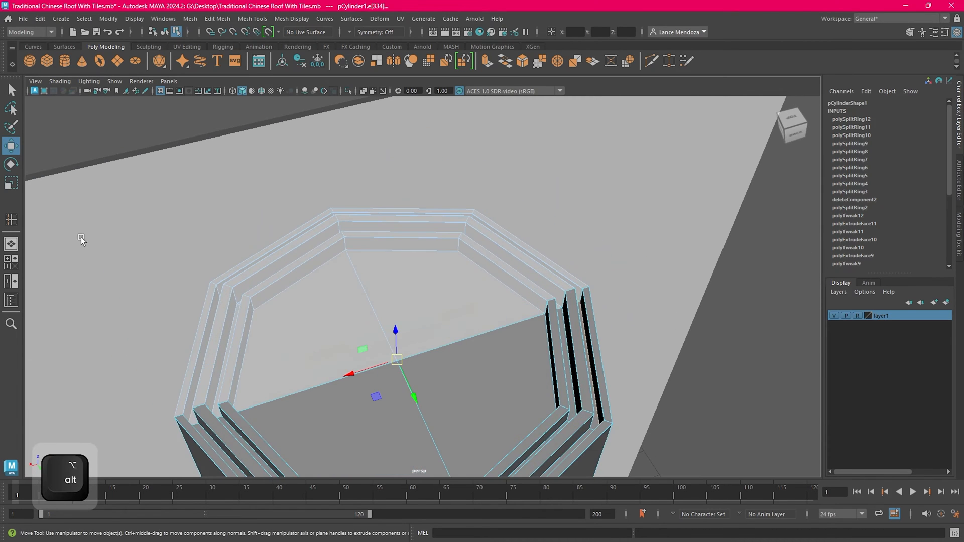
right_click_drag(178, 218, 484, 222, "alt")
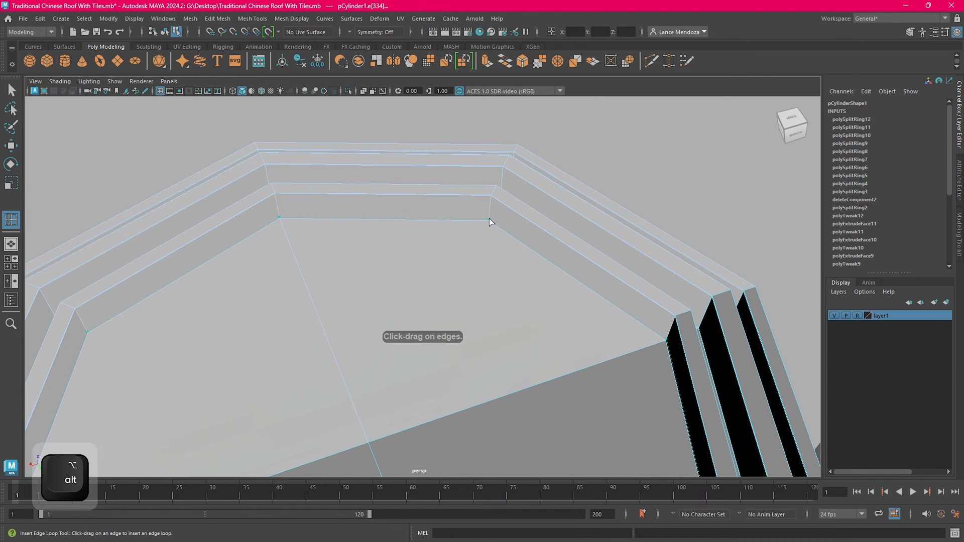
left_click_drag(489, 220, 489, 220)
right_click_drag(532, 229, 523, 258, "alt")
key("w")
left_click_drag(523, 258, 559, 269, "alt")
Step: View the cylinder smoothed in object mode beside the reference tile, and inspect the inner ring in unsmoothed display
key("3")
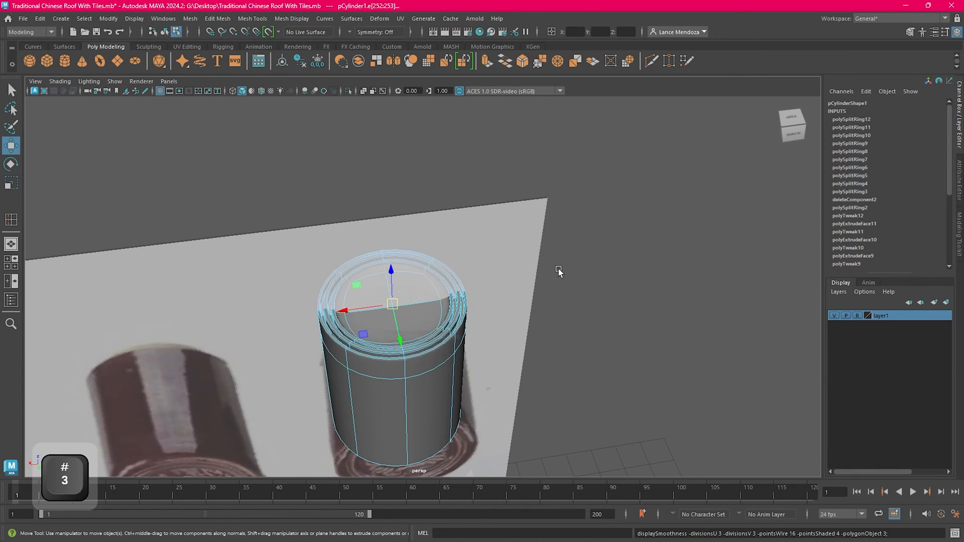
right_click_drag(626, 211, 662, 202)
left_click(659, 221)
right_click_drag(650, 266, 598, 281, "alt")
left_click_drag(599, 282, 540, 287, "alt")
right_click_drag(541, 287, 612, 287, "alt")
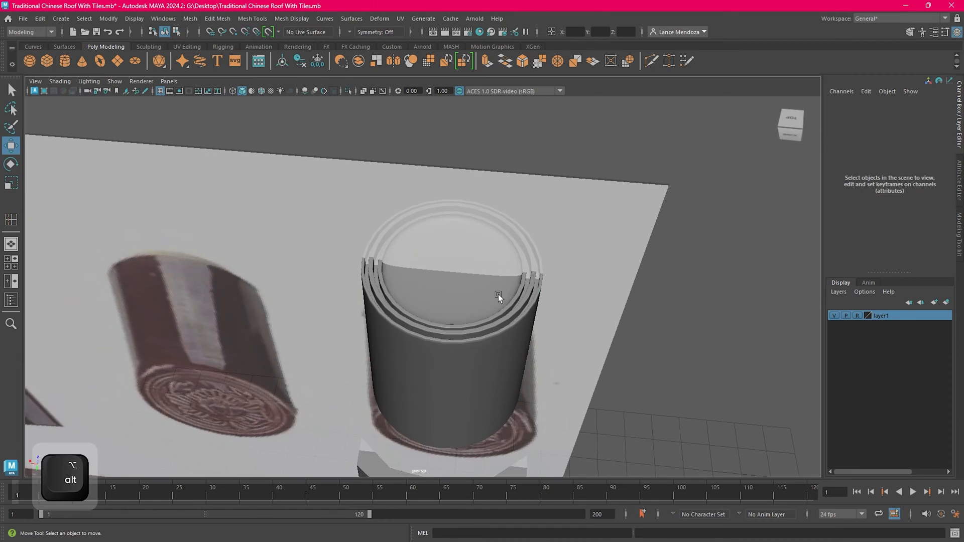
left_click(497, 295)
right_click_drag(497, 295, 648, 263, "alt")
key("1")
middle_click_drag(648, 262, 528, 293, "alt")
left_click_drag(529, 293, 553, 221, "alt")
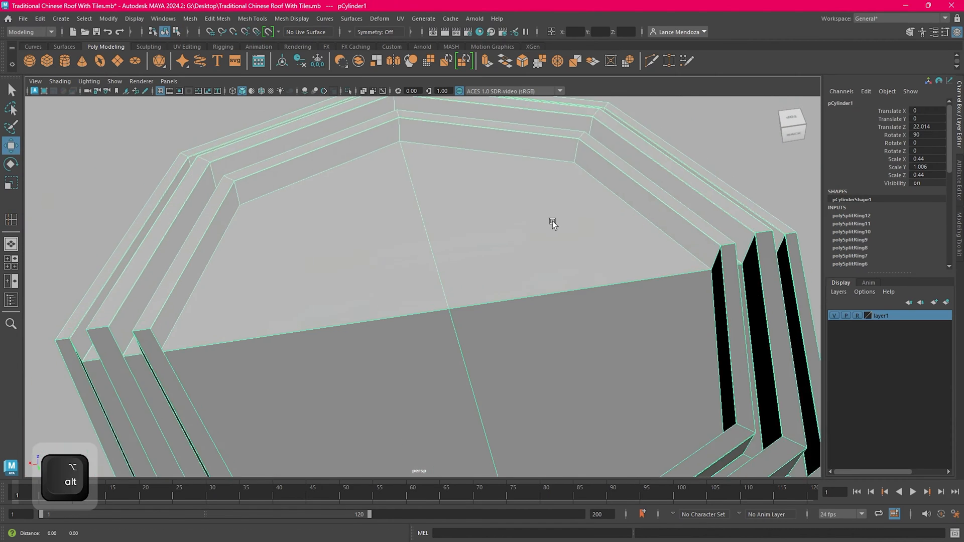
Step: Insert a supporting edge loop on the innermost rim wall, close to its lower edge around the recessed cap
right_click_drag(552, 221, 581, 214, "alt")
middle_click_drag(580, 214, 477, 293, "alt")
right_click_drag(477, 294, 575, 289, "alt")
left_click(11, 220)
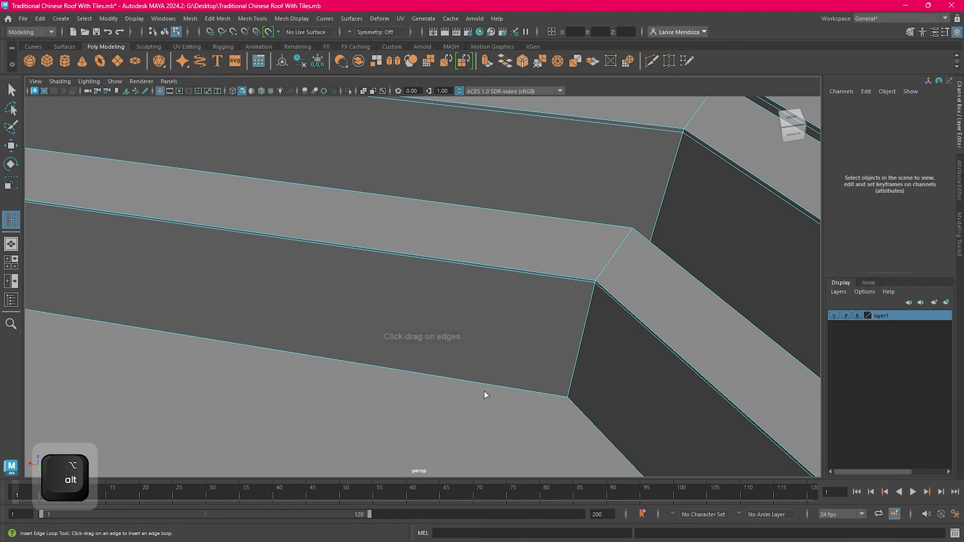
left_click_drag(570, 389, 571, 397)
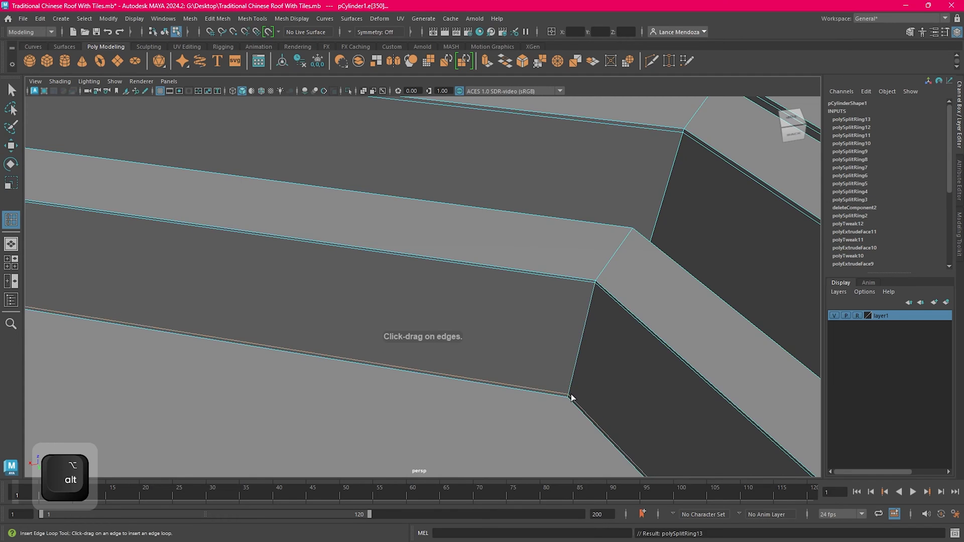
Step: Preview the tile cylinder in smooth display, examine its rim, and return to the unsmoothed display
scroll(569, 389, "down", 10)
key("3")
scroll(583, 341, "down", 4)
left_click_drag(586, 271, 565, 200, "alt")
left_click(557, 241)
scroll(518, 303, "up", 4)
left_click_drag(461, 307, 523, 348, "alt")
scroll(543, 359, "up", 6)
middle_click_drag(559, 367, 515, 338, "alt")
left_click(514, 348)
key("1")
Step: Apply Smooth to the tile cylinder with 2 divisions
left_click(658, 336)
left_click(486, 350)
scroll(487, 351, "down", 5)
key("w")
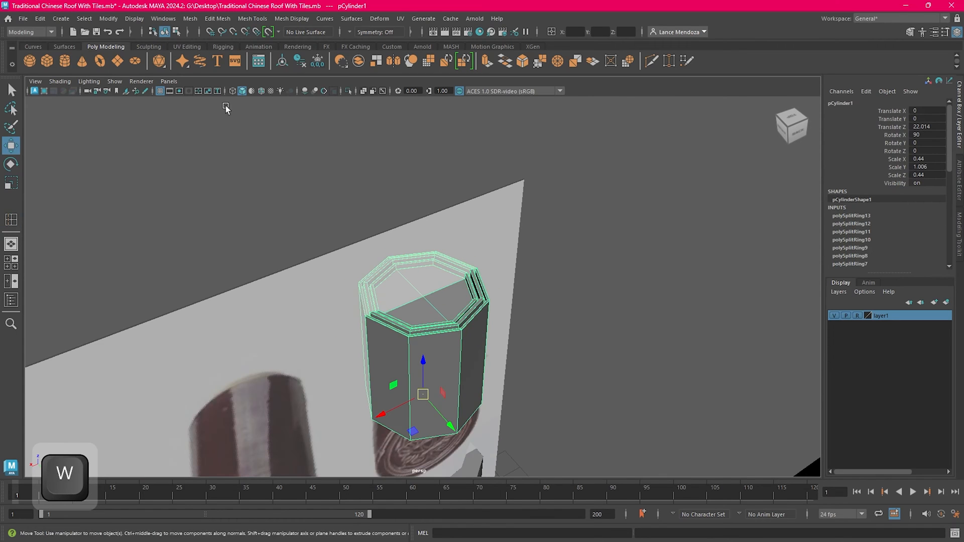
left_click(191, 19)
left_click(224, 137)
left_click_drag(351, 232, 429, 257, "alt")
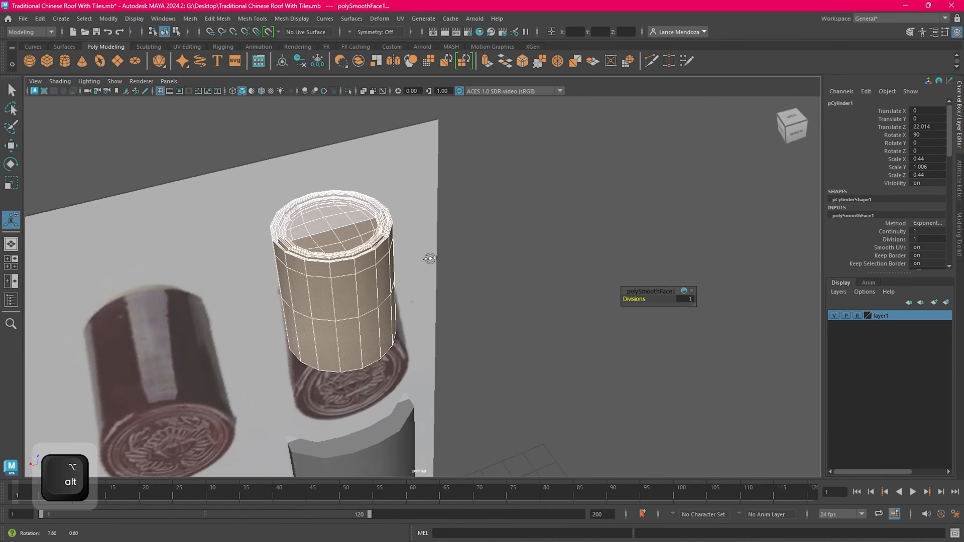
middle_click_drag(429, 257, 467, 314, "alt")
scroll(460, 275, "up", 4)
key("Return")
left_click(520, 321)
scroll(474, 282, "up", 4)
left_click_drag(467, 313, 66, 103, "alt")
scroll(464, 336, "up", 3)
scroll(511, 359, "down", 3)
left_click(379, 313)
key("f")
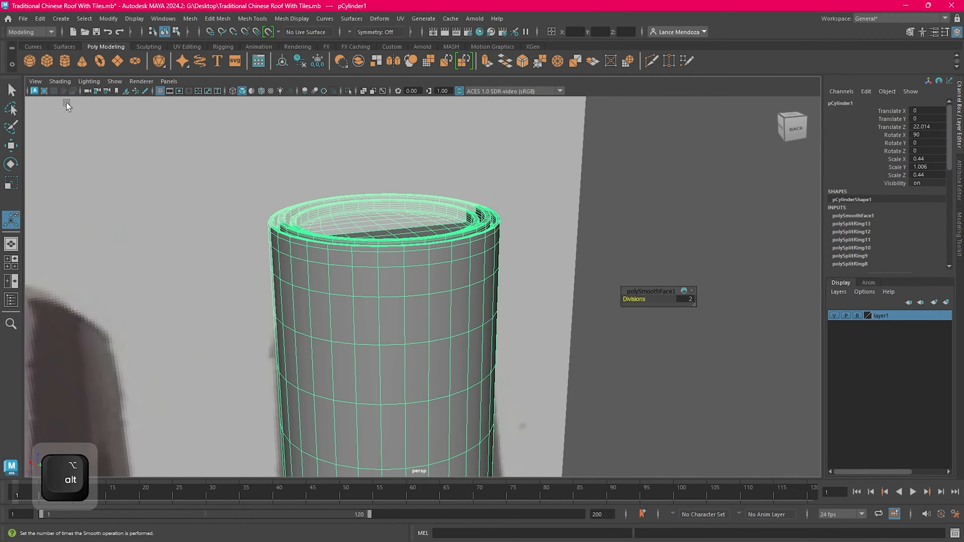
Step: Turn on the Poly Count heads-up display and check the cylinder's polygon counts
left_click(144, 21)
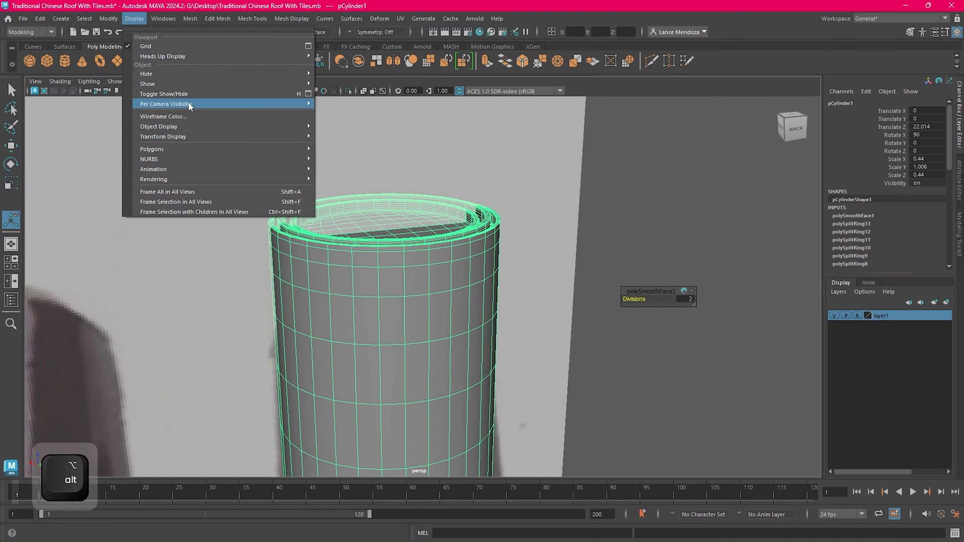
mouse_move(209, 56)
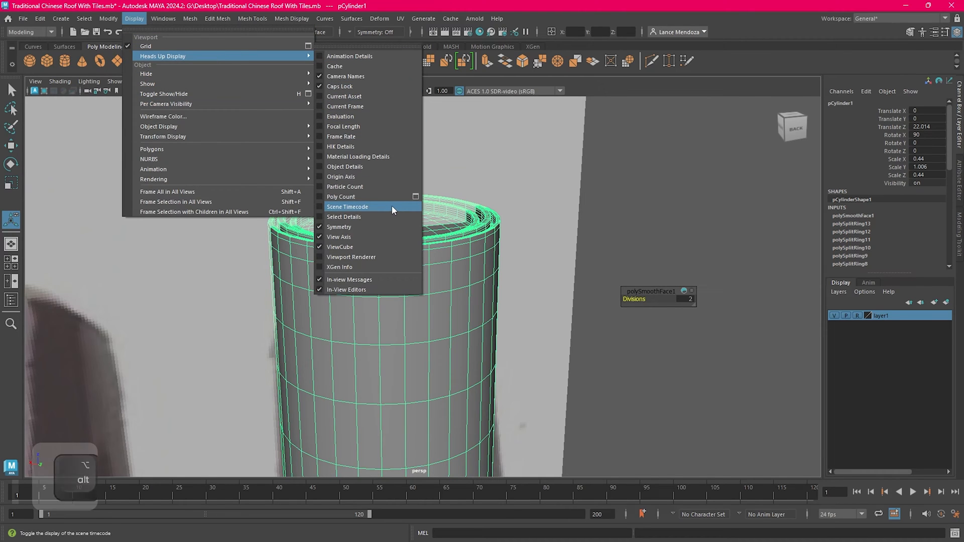
left_click(378, 197)
scroll(390, 210, "down", 4)
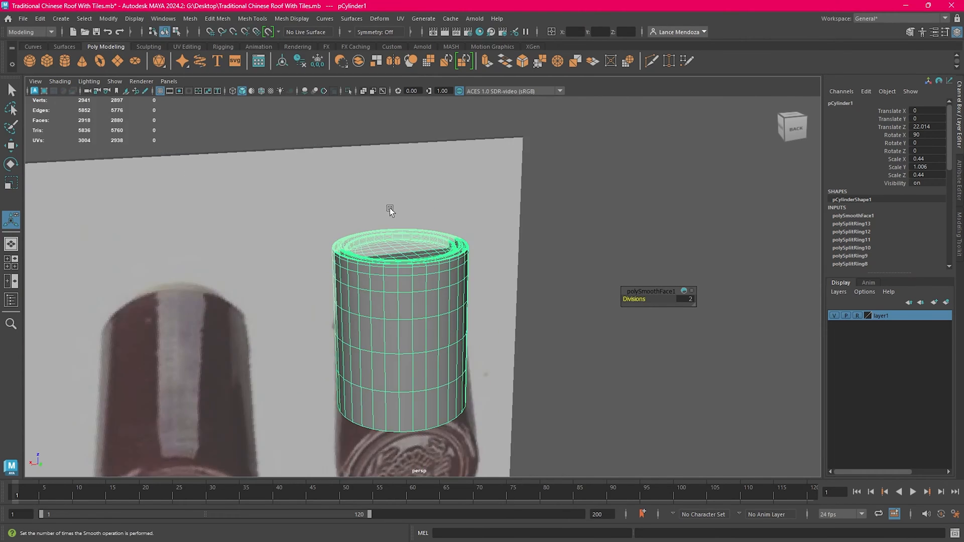
middle_click_drag(274, 188, 326, 201, "alt")
middle_click_drag(226, 161, 92, 136, "alt")
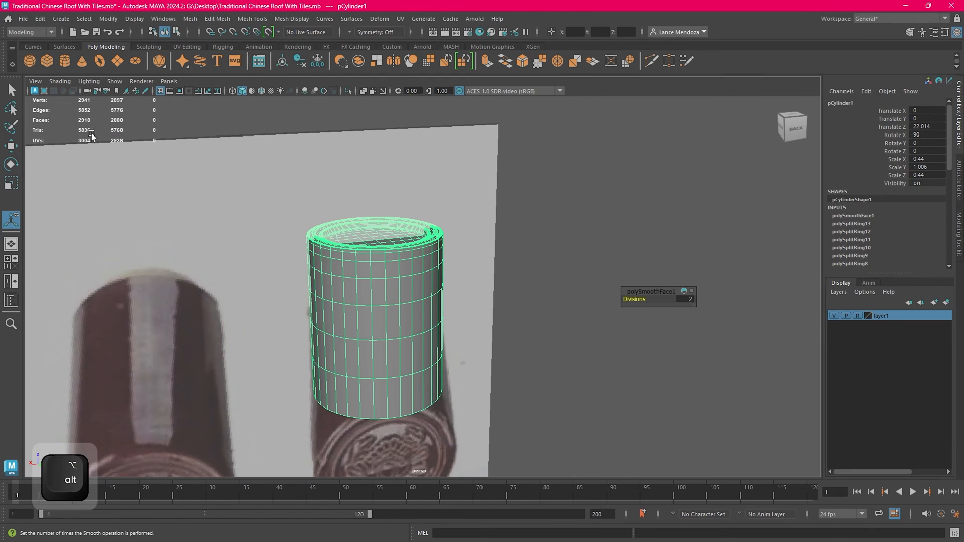
key("w")
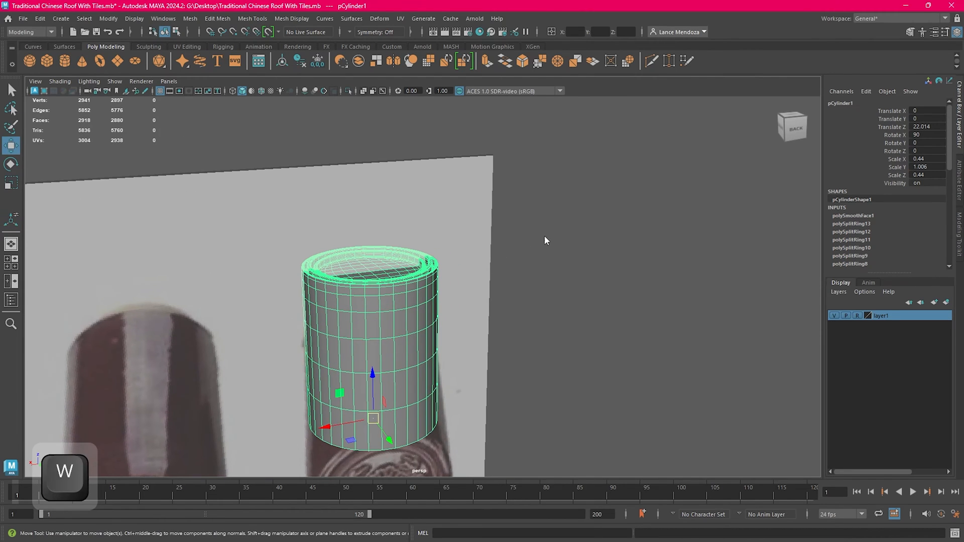
Step: Reselect the smoothed tile cylinder and save the scene
left_click(568, 236)
right_click_drag(568, 236, 517, 270, "alt")
middle_click_drag(517, 270, 548, 201, "alt")
left_click_drag(547, 201, 538, 211, "alt")
right_click_drag(538, 211, 583, 216, "alt")
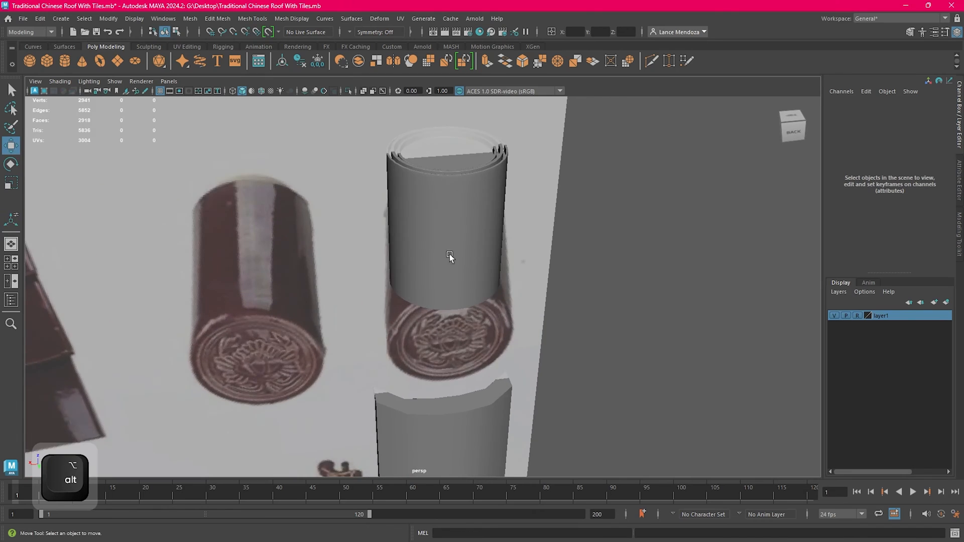
left_click(450, 254)
middle_click_drag(554, 216, 506, 293, "alt")
right_click_drag(506, 293, 545, 284, "alt")
left_click(23, 18)
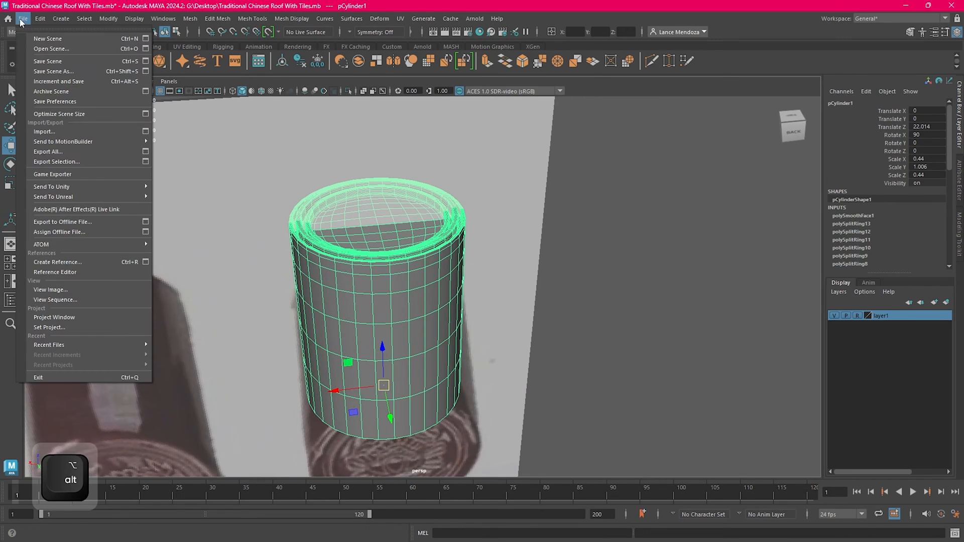
left_click(80, 62)
Step: Delete the dense edge loops running along the top face of the middle rim ring
middle_click_drag(530, 251, 544, 282, "alt")
right_click_drag(544, 282, 703, 276, "alt")
left_click(704, 275)
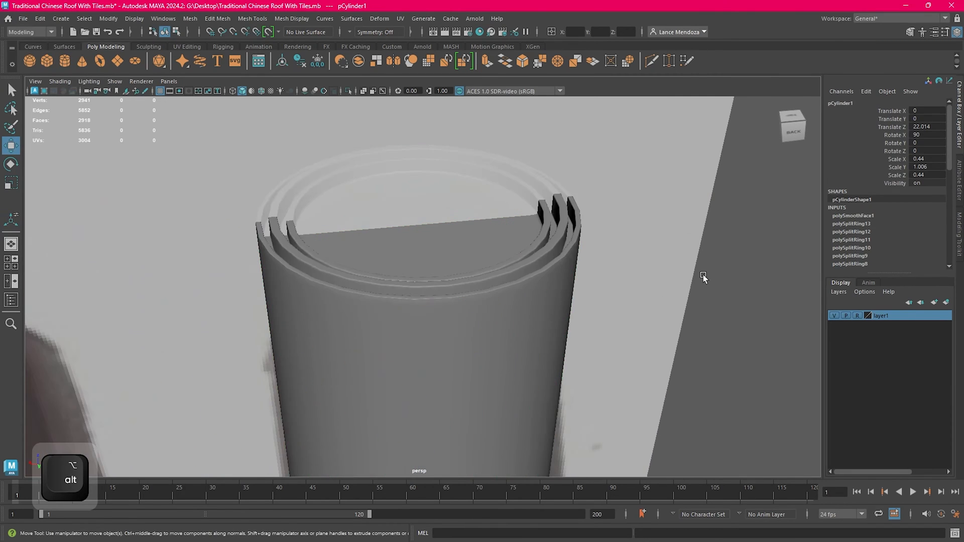
middle_click_drag(556, 271, 514, 315, "alt")
left_click(514, 314)
right_click_drag(514, 314, 674, 315, "alt")
middle_click_drag(674, 314, 532, 294, "alt")
right_click_drag(531, 294, 582, 292, "alt")
left_click_drag(502, 297, 490, 332, "alt")
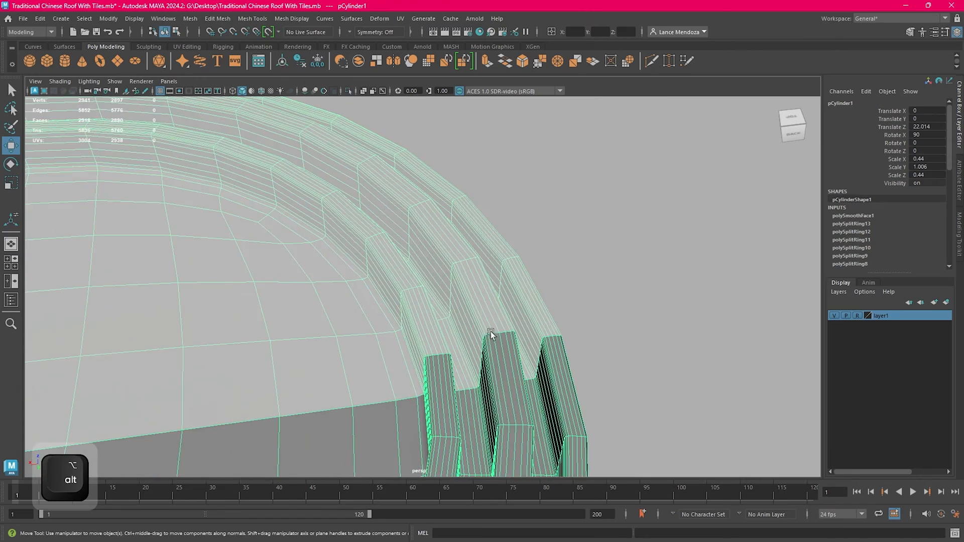
middle_click_drag(490, 331, 467, 261, "alt")
right_click_drag(467, 261, 500, 215, "alt")
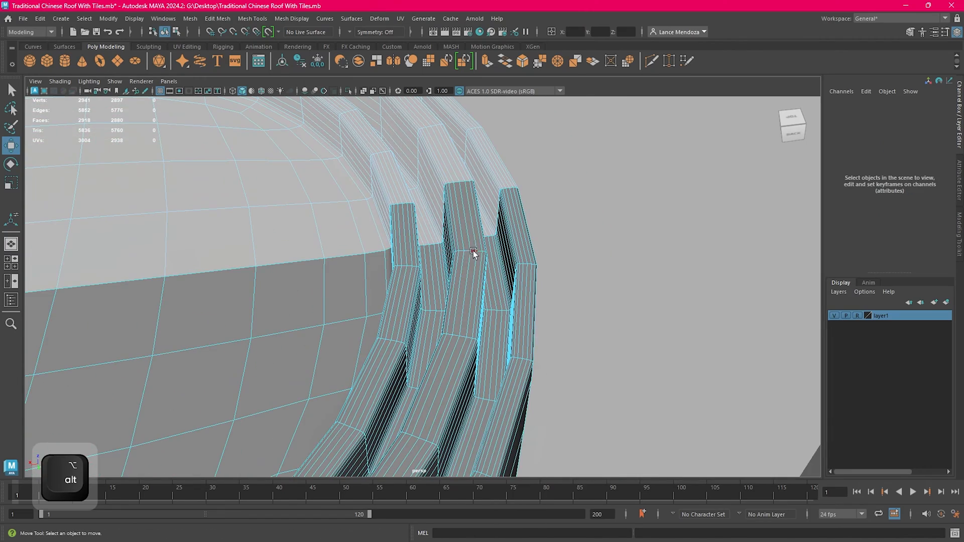
double_click(468, 239)
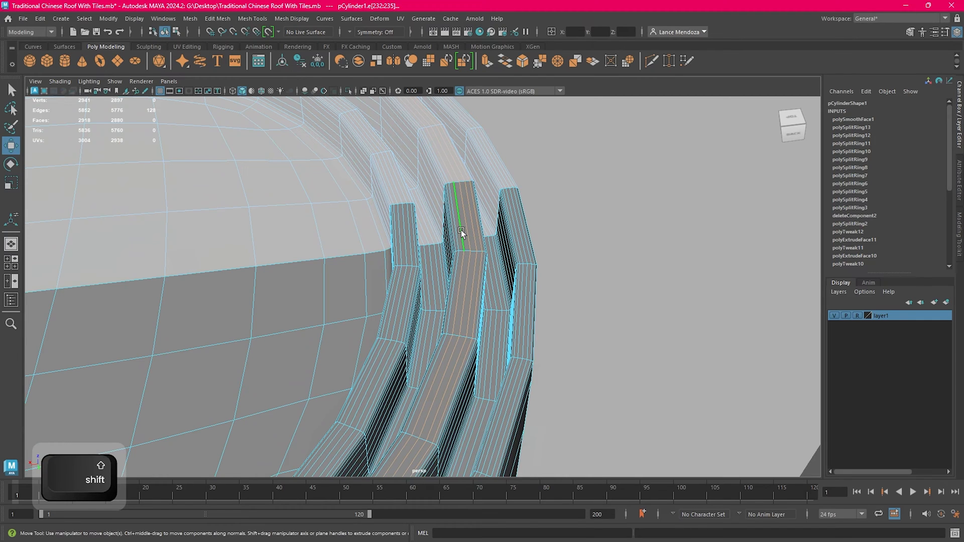
key("Delete")
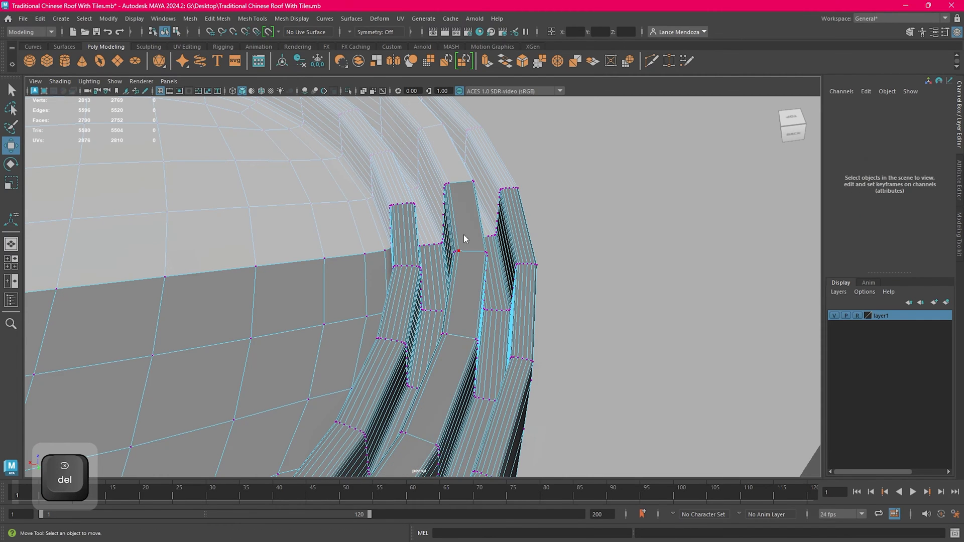
Step: Delete the remaining extra edge loops on the middle ring's top face along with their leftover vertices
key("F10")
double_click(460, 208)
key("Delete")
right_click_drag(470, 237, 390, 222)
double_click(462, 231)
key("Delete")
right_click_drag(474, 229, 475, 195)
Step: Delete the edge loops across the outer rim ring's top face together with their leftover vertices
middle_click_drag(505, 191, 426, 276, "alt")
left_click_drag(426, 276, 475, 281, "alt")
middle_click_drag(475, 281, 319, 311, "alt")
scroll(429, 330, "up", 5)
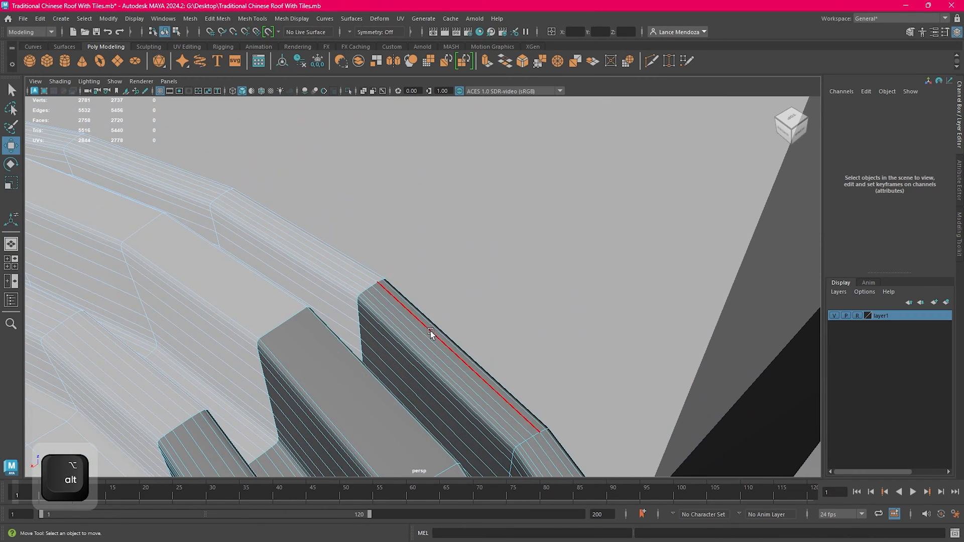
double_click(427, 325)
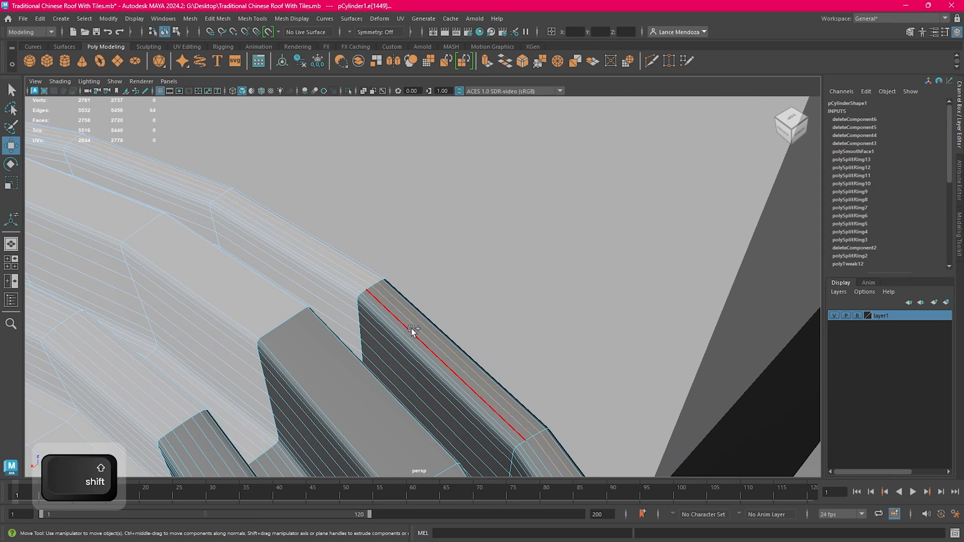
double_click(411, 329, "shift")
key("Delete")
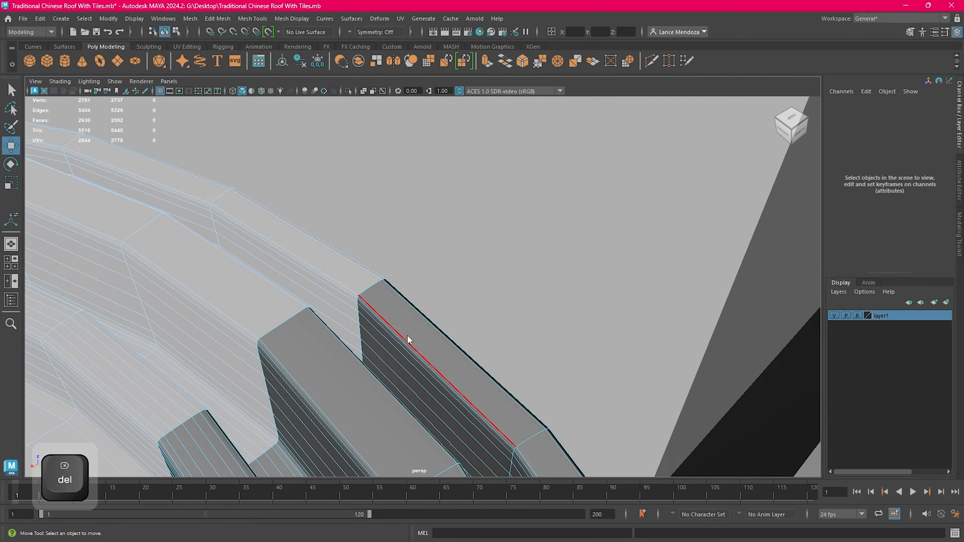
right_click_drag(407, 336, 326, 243)
left_click_drag(337, 256, 387, 312)
key("Delete")
Step: Delete the closely spaced edge loops along the outer ring's inner top edge and their leftover vertices
right_click_drag(389, 312, 360, 256)
middle_click_drag(392, 392, 360, 324, "alt")
right_click_drag(358, 302, 265, 258)
double_click(288, 293)
key("Delete")
key("Delete")
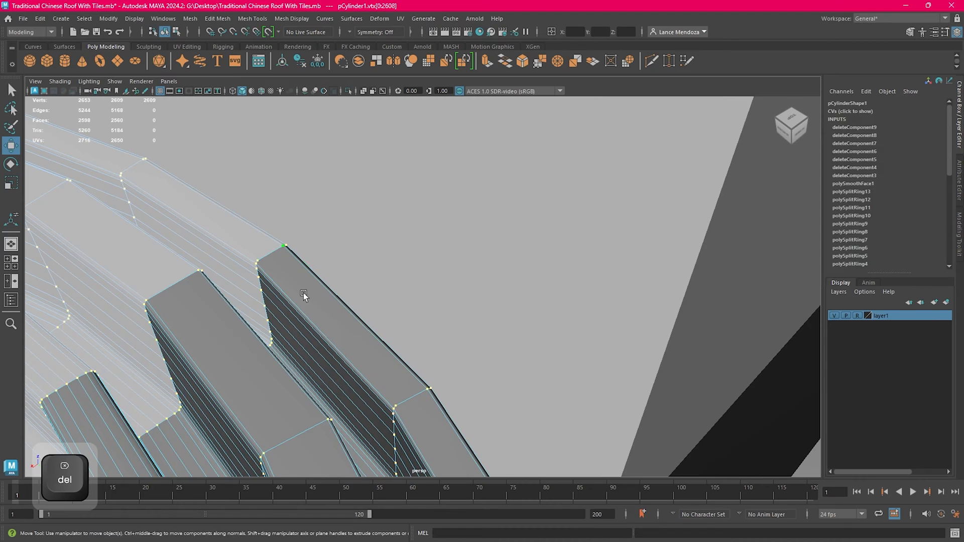
right_click_drag(312, 297, 229, 238)
double_click(264, 260)
key("Delete")
Step: Delete the edge loops across the innermost rim ring's top face together with their vertices
scroll(301, 270, "down", 5)
scroll(322, 278, "up", 2)
middle_click_drag(351, 317, 401, 275, "alt")
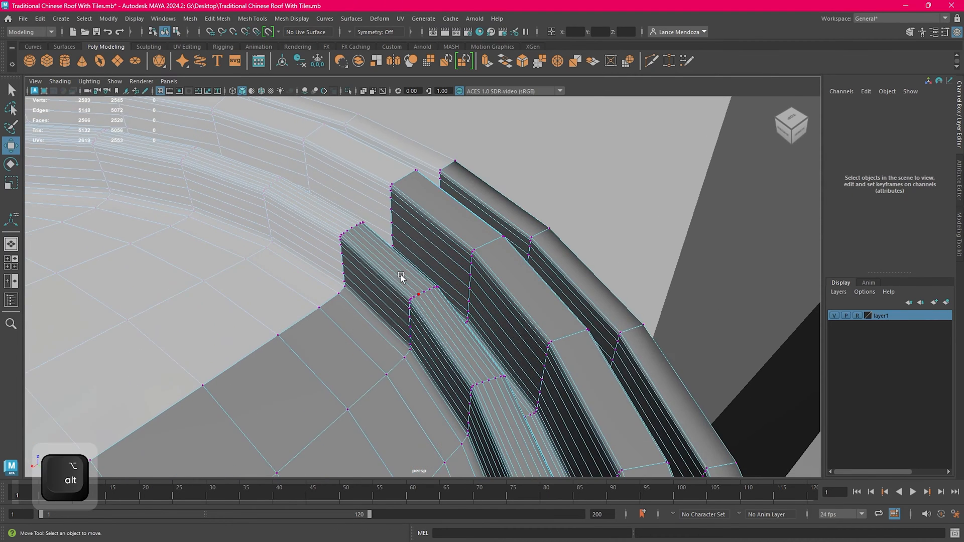
scroll(401, 275, "up", 3)
right_click_drag(401, 256, 400, 232)
scroll(397, 269, "up", 4)
double_click(416, 247)
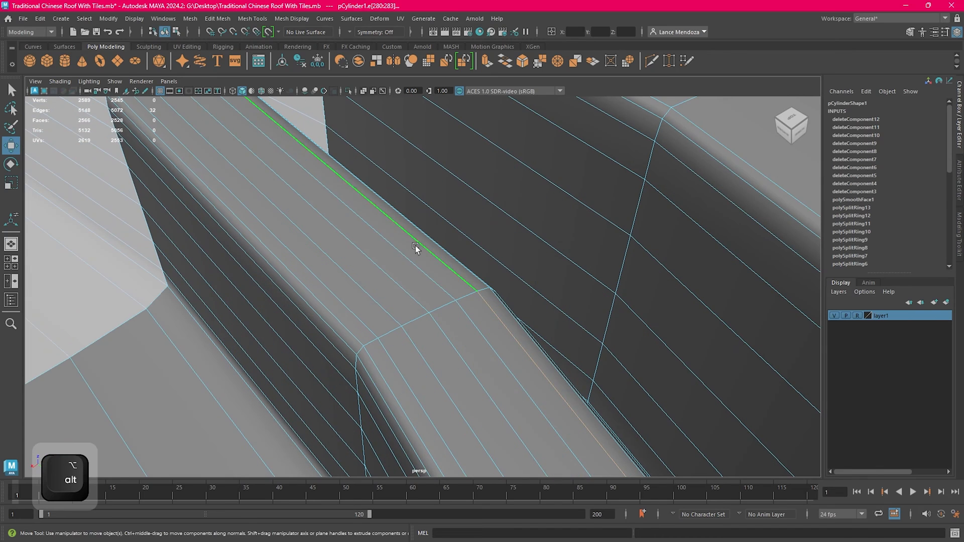
scroll(407, 284, "down", 5)
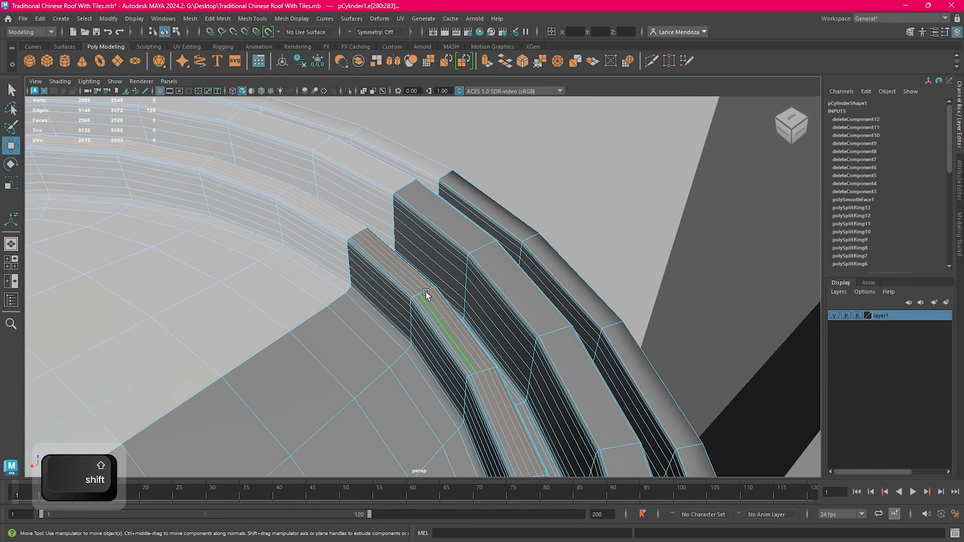
scroll(427, 291, "up", 4)
double_click(370, 305, "shift")
scroll(424, 289, "down", 4)
scroll(426, 288, "down", 3)
key("Delete")
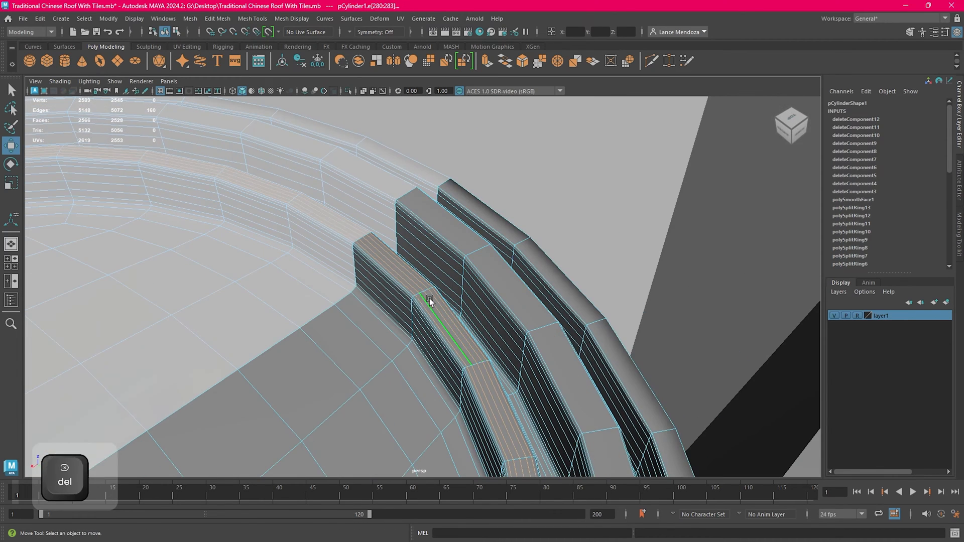
right_click_drag(429, 298, 445, 285)
Step: Delete the horizontal edge loops on the innermost ring's inner wall together with their leftover vertices
scroll(427, 308, "up", 4)
left_click_drag(363, 312, 396, 309, "alt")
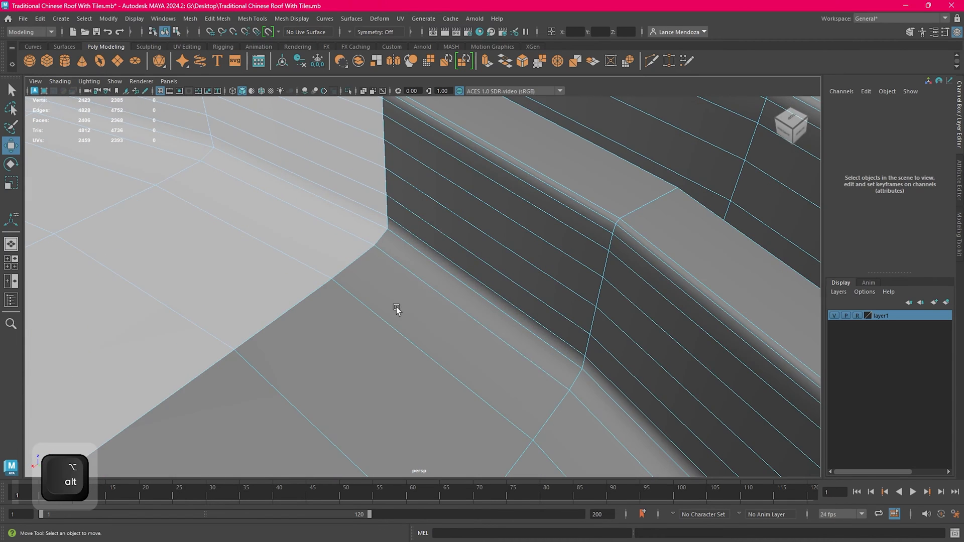
double_click(478, 278)
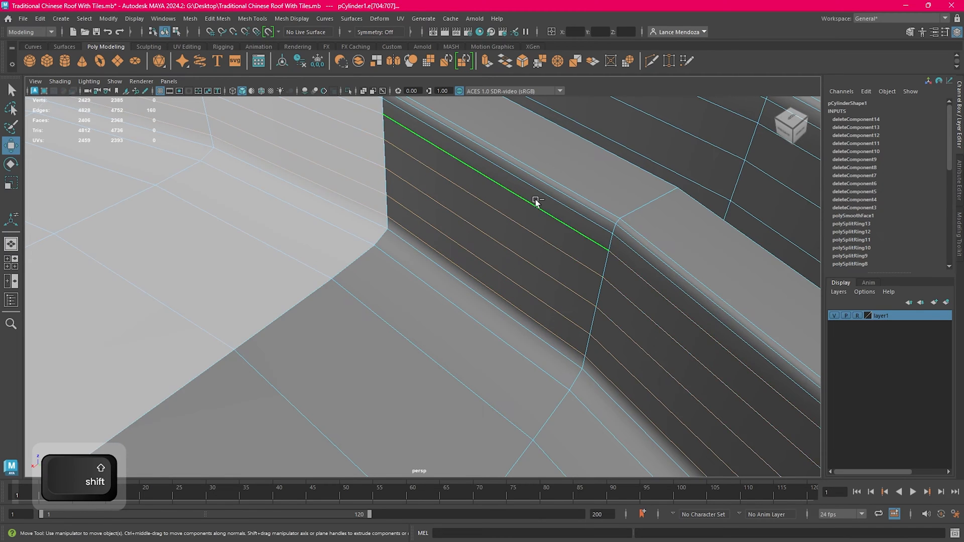
scroll(526, 263, "down", 5)
left_click_drag(527, 263, 520, 259, "alt")
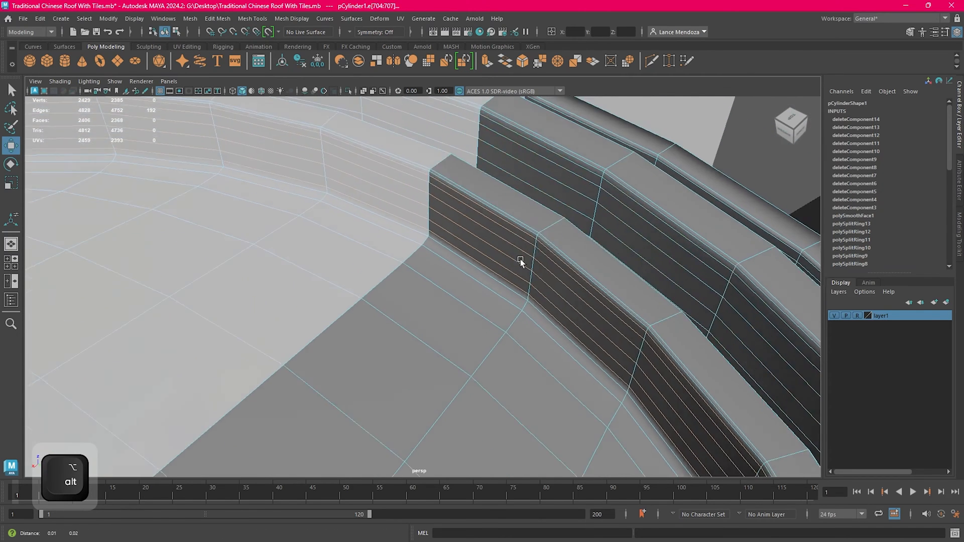
middle_click_drag(520, 259, 485, 314, "alt")
scroll(484, 314, "up", 4)
key("Delete")
right_click_drag(543, 255, 497, 255)
key("Delete")
Step: Delete the extra edge loop beside the innermost ring's inner top edge and its leftover vertices
right_click_drag(564, 254, 512, 255)
double_click(564, 292)
key("Delete")
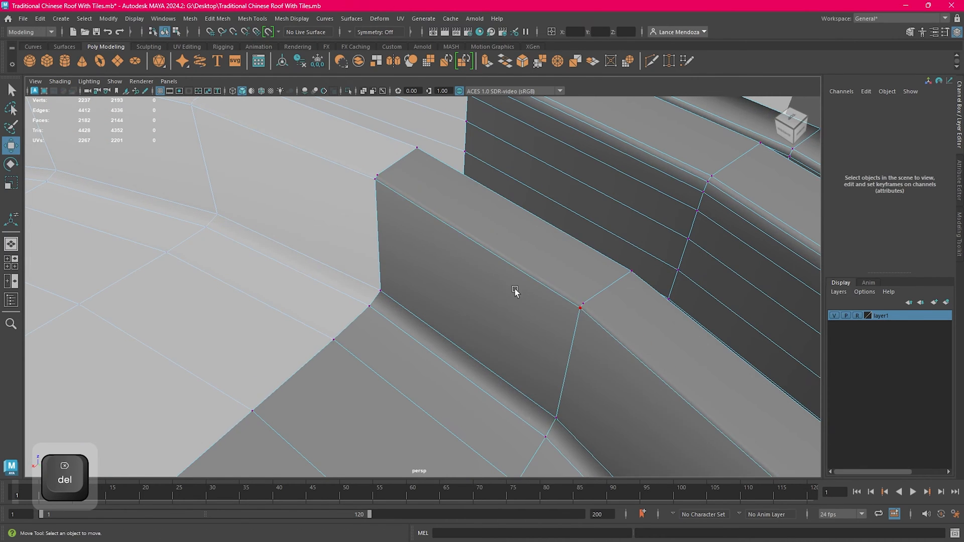
key("Delete")
Step: Delete the extra edge loop along the middle ring's inner top edge and its leftover vertices
right_click_drag(646, 255, 652, 195)
left_click_drag(635, 254, 441, 301, "alt")
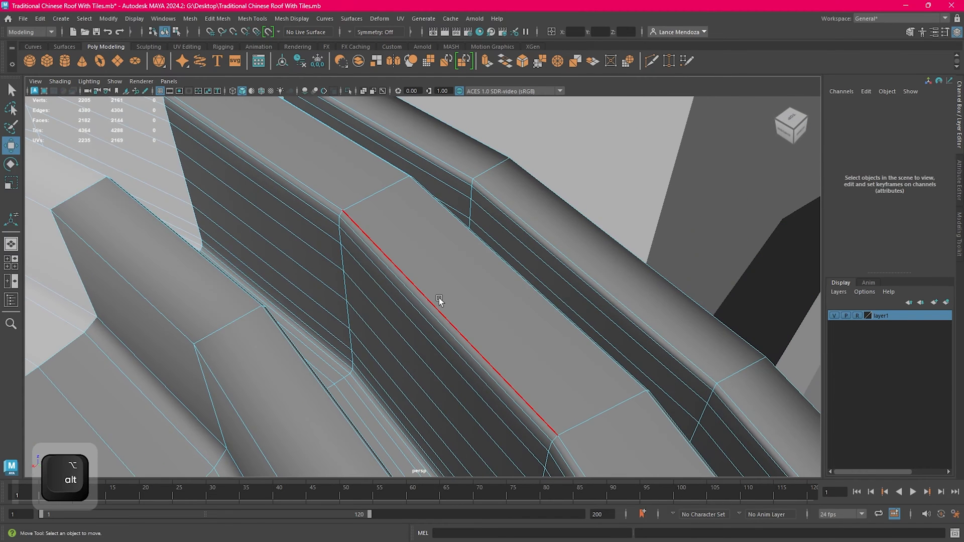
double_click(439, 300)
key("Delete")
right_click_drag(438, 255, 330, 246)
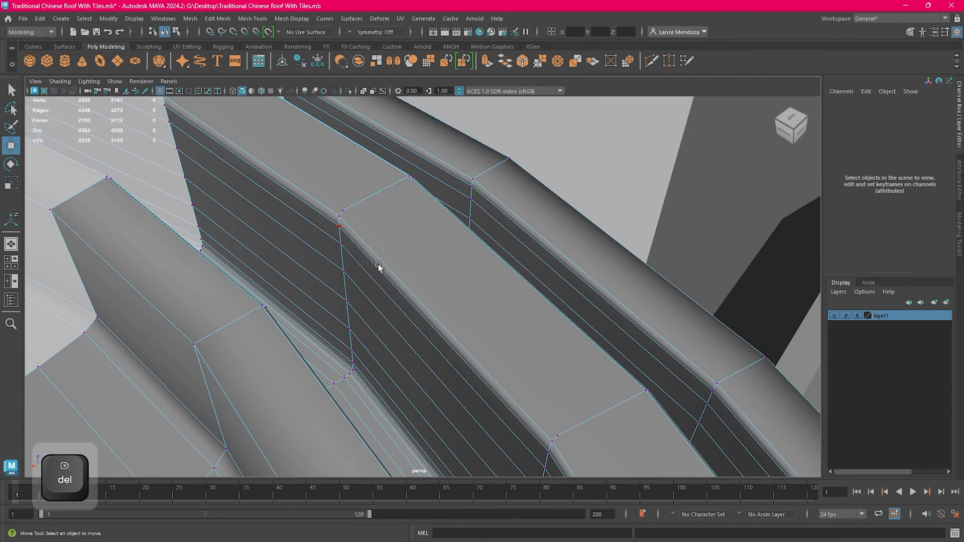
key("Delete")
Step: Delete the stacked edge loops on the middle ring's inner wall together with their leftover vertices
right_click_drag(385, 255, 381, 189)
double_click(372, 269)
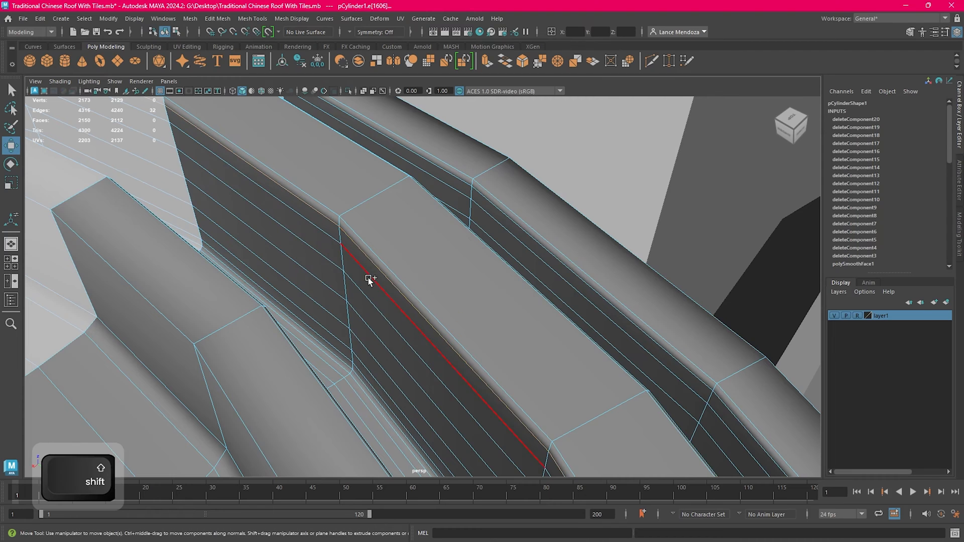
double_click(363, 343, "shift")
middle_click_drag(418, 359, 412, 336, "alt")
double_click(395, 352, "shift")
key("Delete")
right_click_drag(411, 319, 272, 228)
key("Delete")
Step: Remove one more surplus edge loop and its vertices from the middle ring's inner wall
double_click(284, 337)
key("Delete")
key("Delete")
scroll(310, 282, "down", 5)
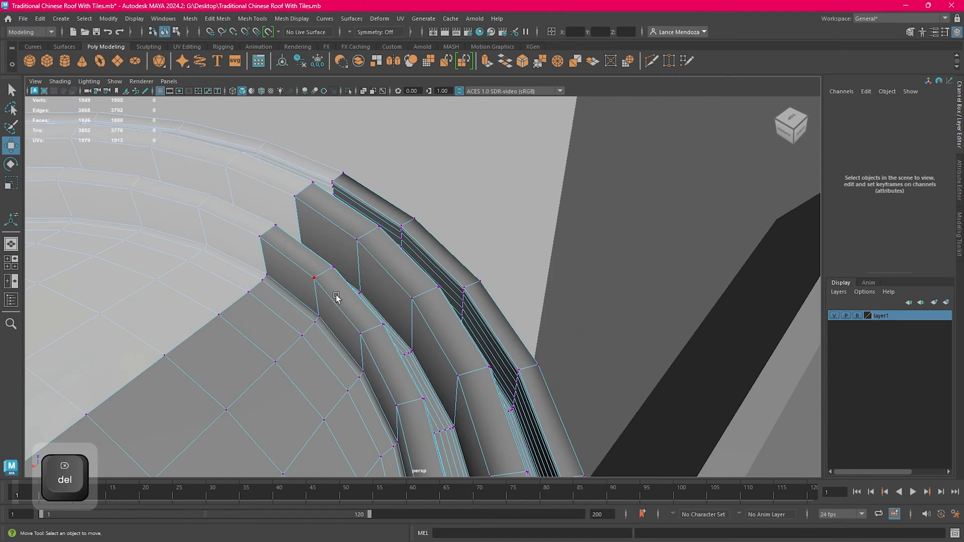
Step: Check the polygon count and the edge loops left in the grooves between the rim rings
middle_click_drag(405, 312, 420, 290, "alt")
left_click_drag(420, 291, 385, 286, "alt")
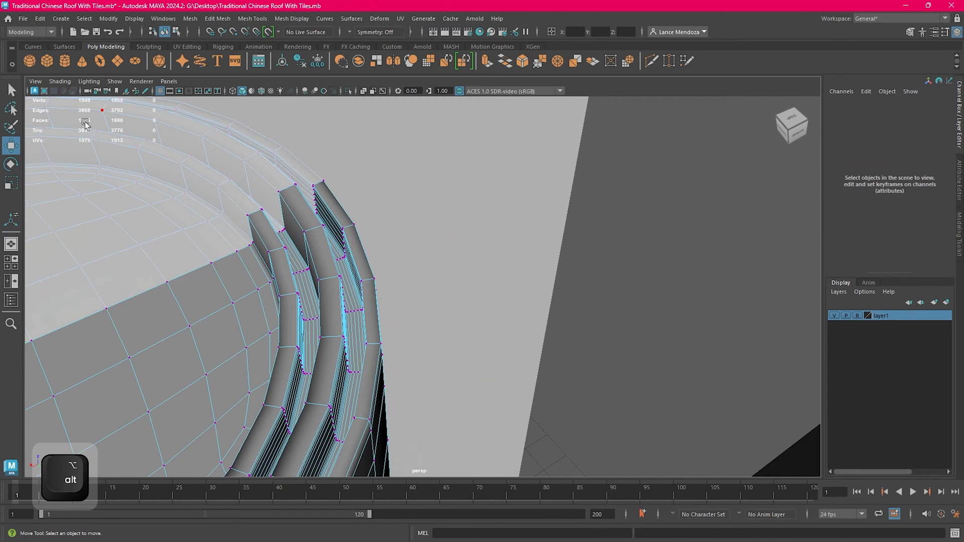
middle_click_drag(244, 205, 355, 298, "alt")
middle_click_drag(481, 318, 466, 298, "alt")
scroll(449, 331, "up", 7)
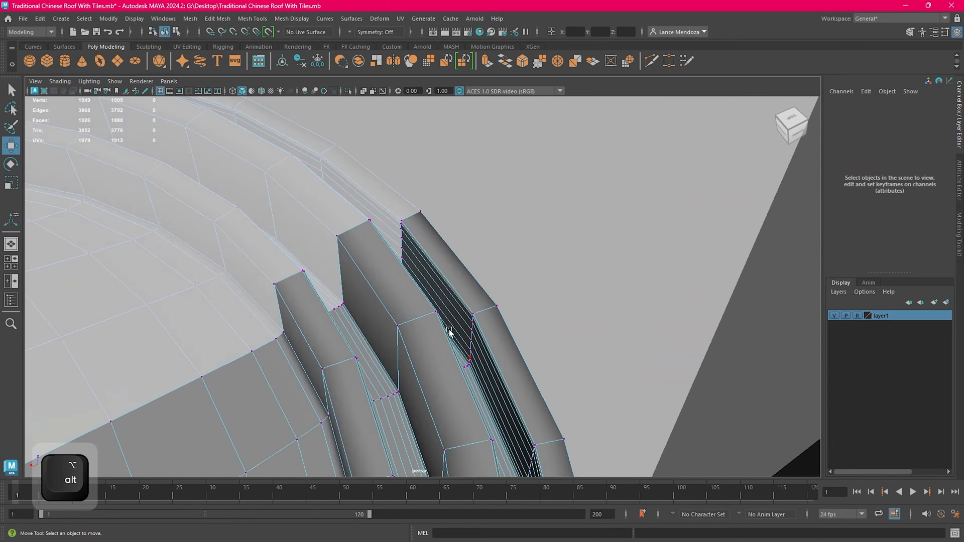
Step: Delete the surplus edge loop just below the outer ring's inner top edge and its leftover vertices
left_click_drag(508, 306, 413, 331, "alt")
left_click(453, 331)
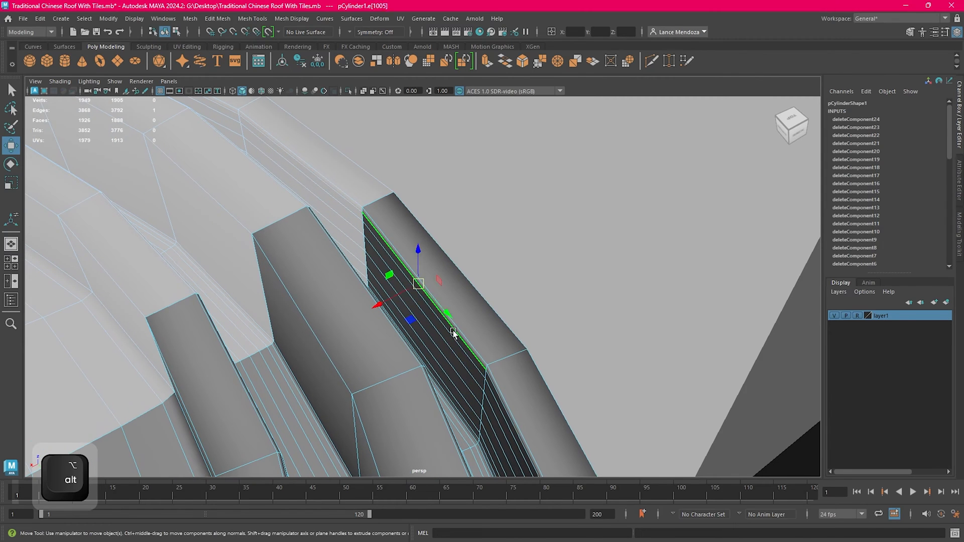
double_click(448, 337, "shift")
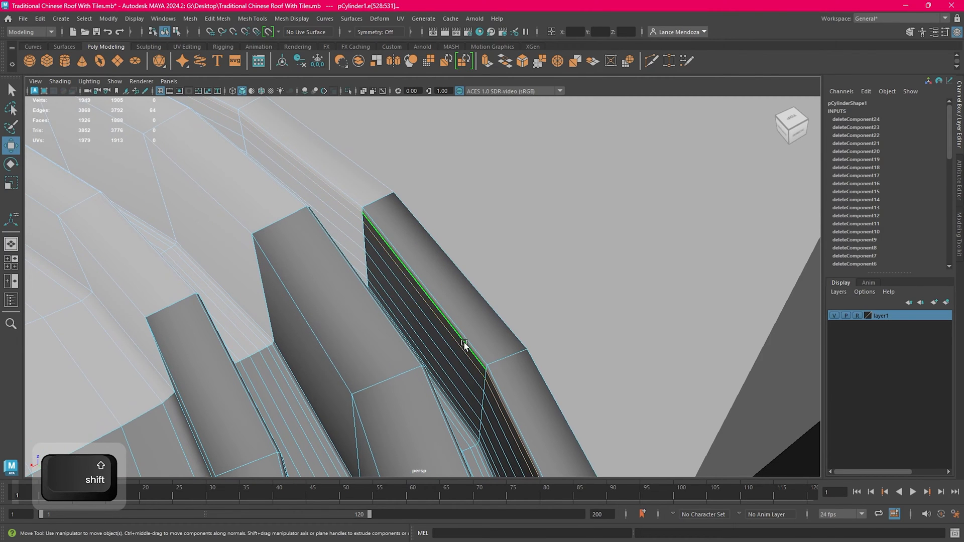
key("Delete")
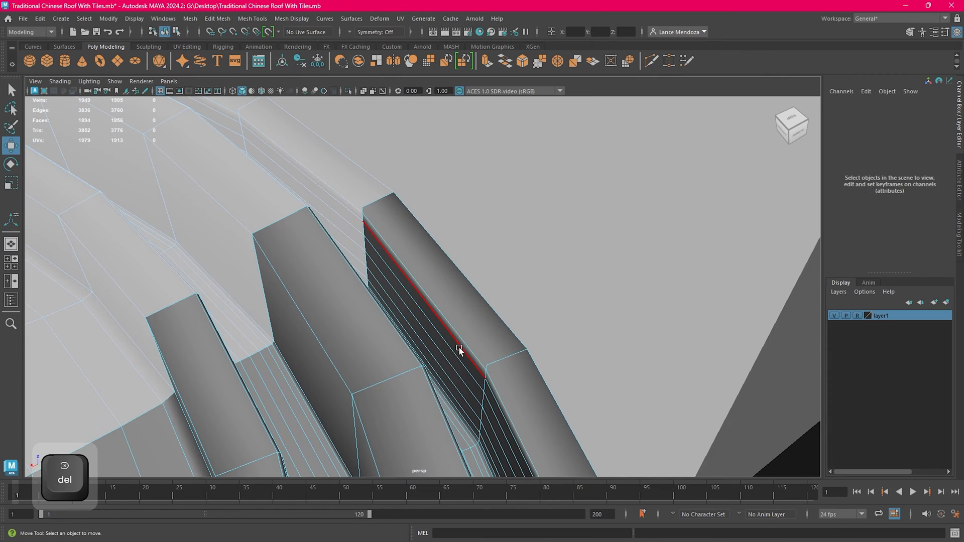
double_click(460, 348)
right_click_drag(482, 341, 410, 247)
double_click(447, 308)
key("Delete")
right_click_drag(458, 310, 458, 237)
Step: Delete the remaining stacked edge loops down the outer ring's inner wall together with their leftover vertices
double_click(443, 332)
double_click(447, 349, "shift")
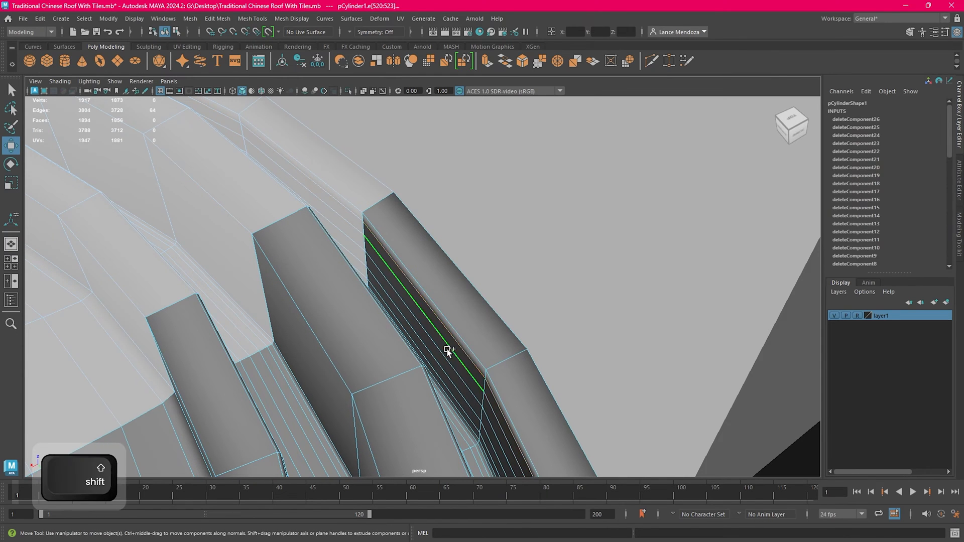
double_click(439, 356, "shift")
middle_click_drag(464, 367, 433, 324, "alt")
double_click(454, 314, "shift")
scroll(451, 342, "up", 5)
scroll(451, 342, "down", 5)
double_click(429, 324, "shift")
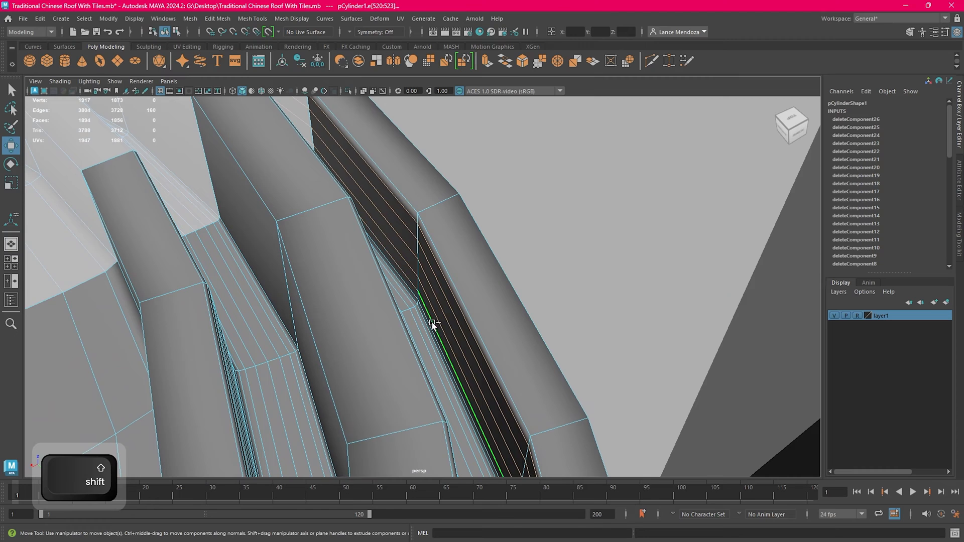
key("Delete")
right_click_drag(466, 296, 448, 228)
double_click(420, 281)
key("Delete")
Step: Delete the extra edge loop at the foot of the outer ring's inner wall and its leftover vertices
left_click_drag(431, 303, 391, 304, "alt")
right_click_drag(391, 304, 442, 300, "alt")
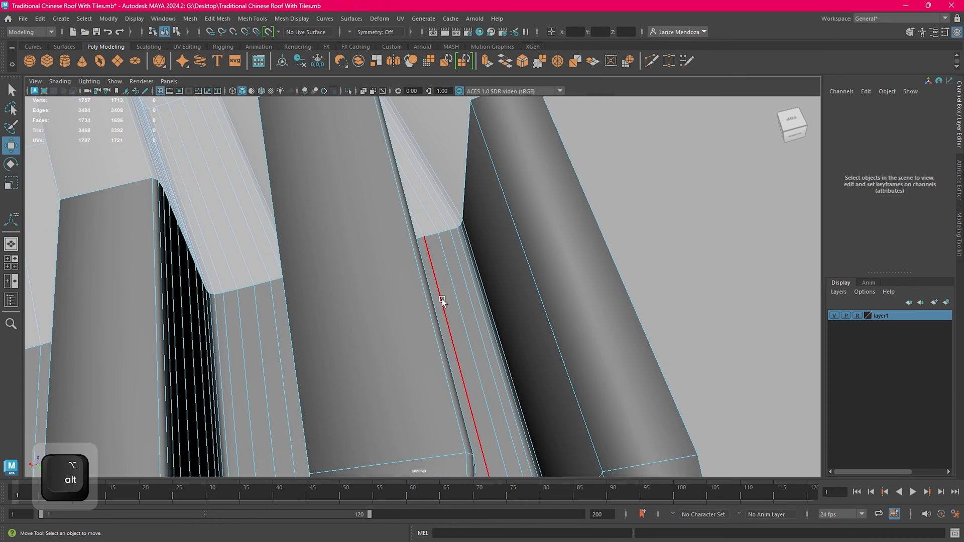
double_click(480, 272)
key("Delete")
right_click_drag(510, 256, 507, 229)
double_click(493, 263)
key("Delete")
Step: Delete the parallel edge loops across the groove floor between the middle and outer rings, including their leftover vertices
double_click(462, 261)
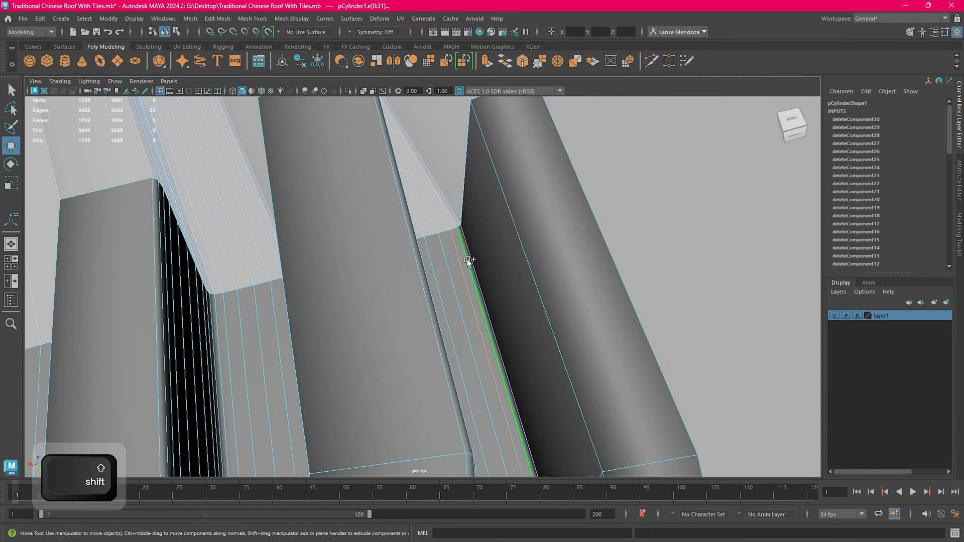
double_click(451, 265, "shift")
double_click(439, 270, "shift")
left_click_drag(439, 270, 394, 282, "alt")
double_click(384, 280, "shift")
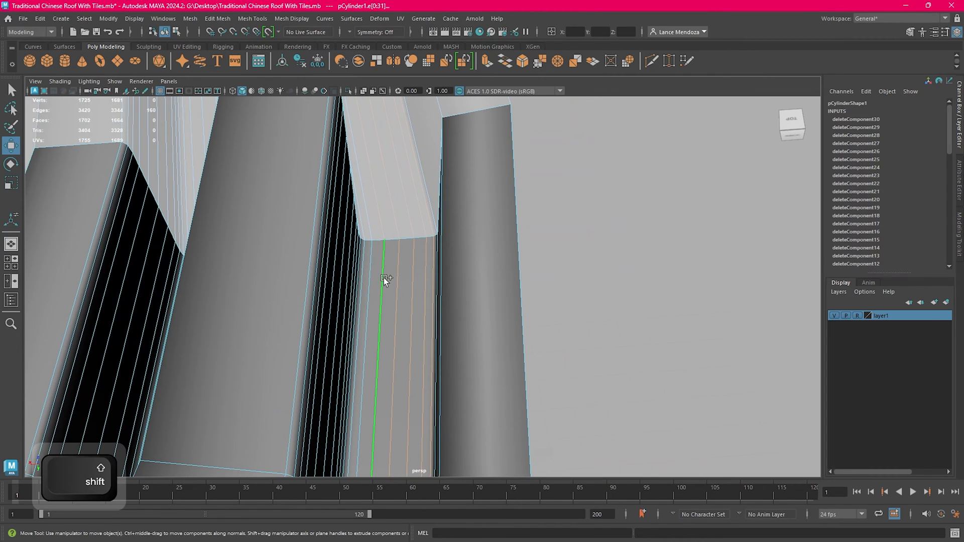
key("Delete")
right_click_drag(414, 252, 335, 216)
double_click(415, 236)
key("Delete")
right_click_drag(430, 255, 416, 180)
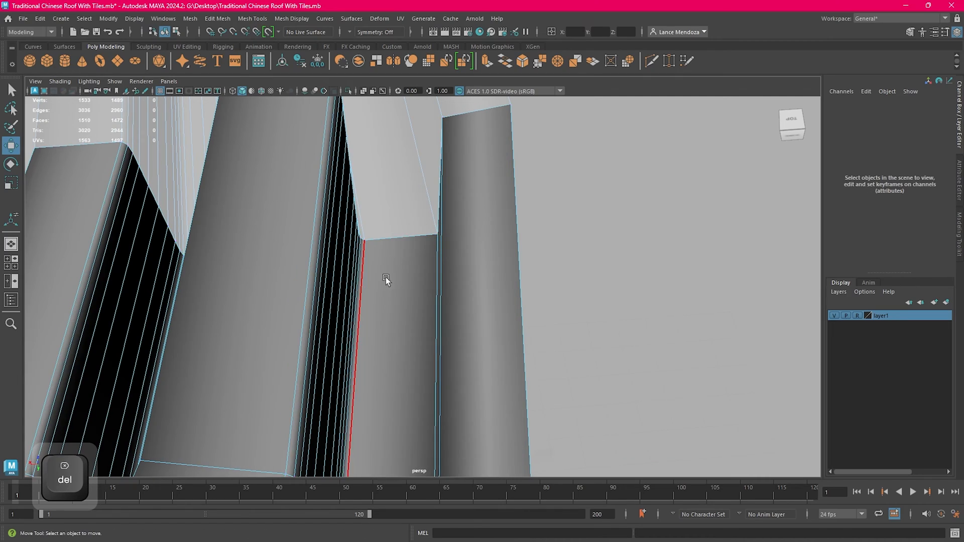
Step: Delete the extra edge loop at the foot of the middle ring's outer wall and its leftover vertices
left_click_drag(386, 277, 355, 322, "alt")
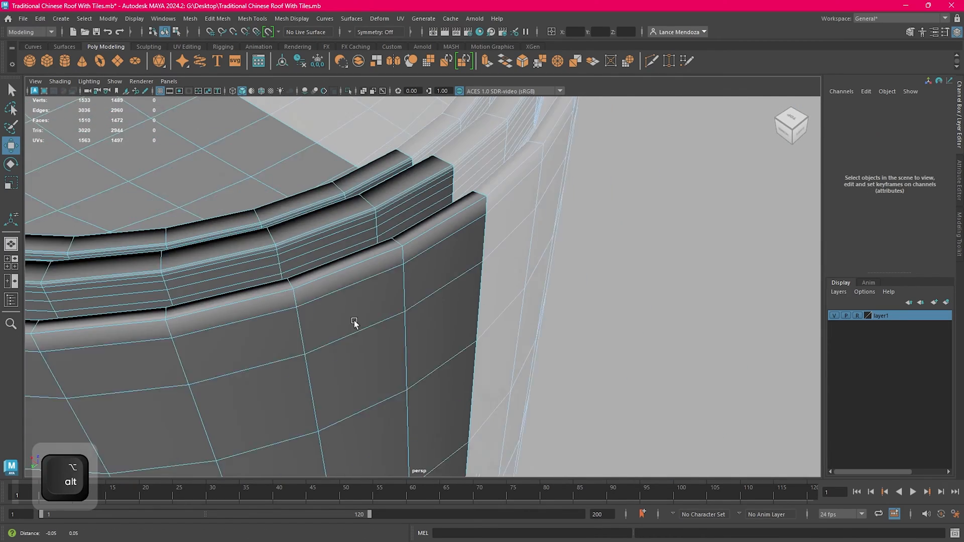
right_click_drag(355, 322, 338, 285, "alt")
left_click_drag(339, 286, 386, 293, "alt")
right_click_drag(474, 324, 502, 322, "alt")
left_click_drag(502, 321, 490, 350, "alt")
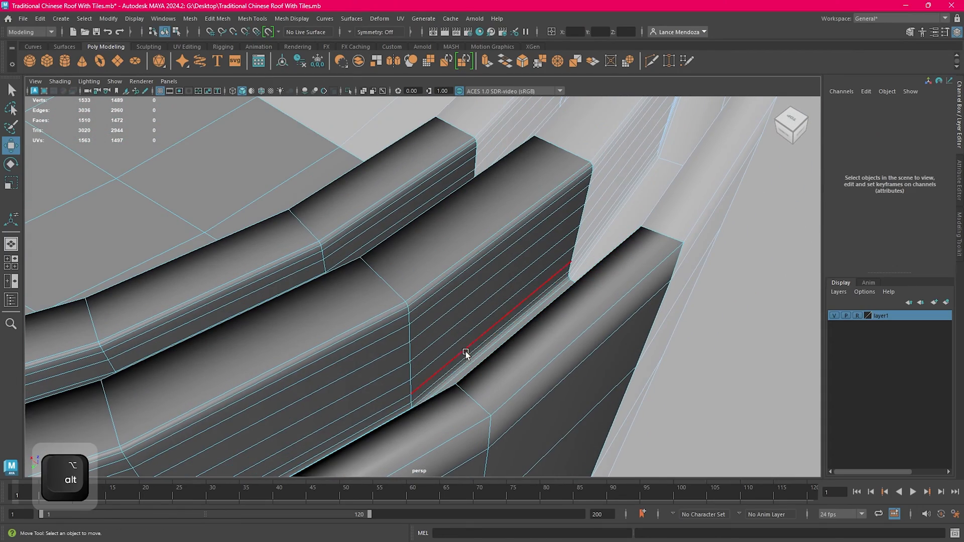
double_click(466, 363)
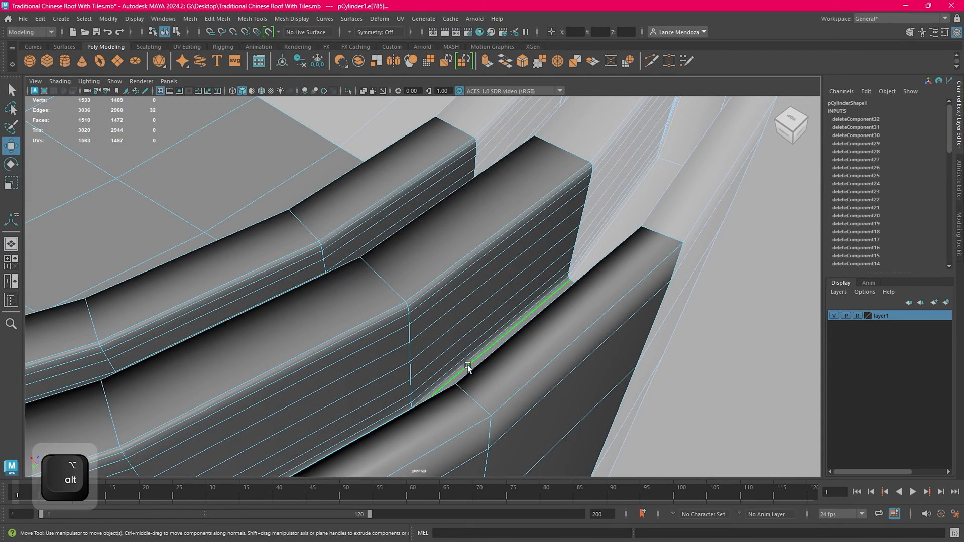
key("Delete")
right_click_drag(514, 324, 404, 273)
right_click_drag(481, 275, 419, 231)
right_click_drag(530, 282, 482, 258)
double_click(472, 298)
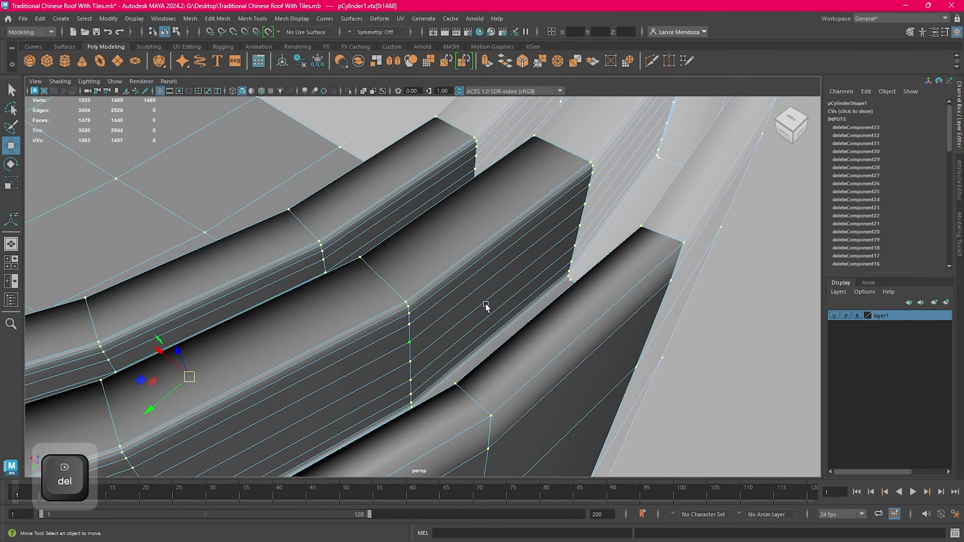
key("Delete")
right_click_drag(500, 300, 497, 233)
Step: Delete the stacked edge loops one by one up the middle ring's outer wall
double_click(516, 309)
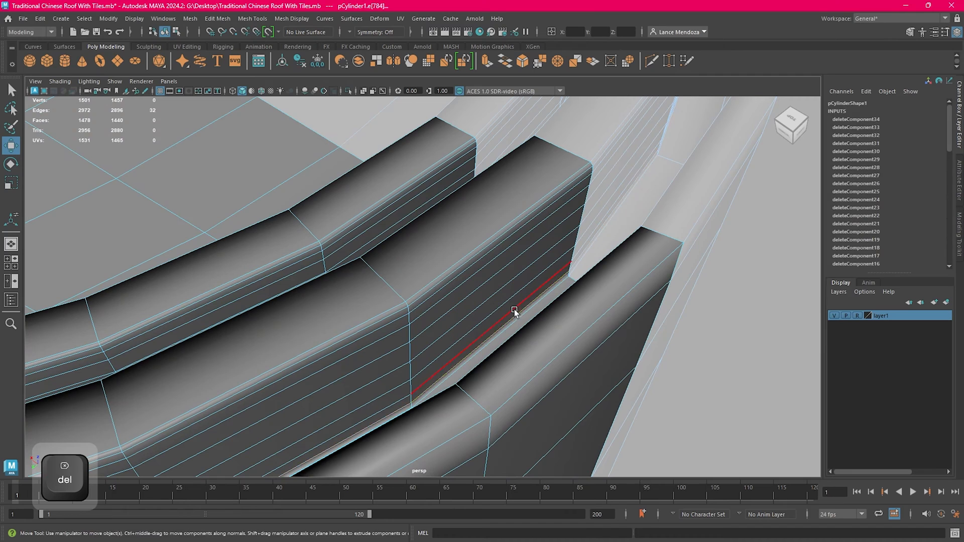
key("Delete")
double_click(513, 309)
key("Delete")
double_click(509, 303)
key("Delete")
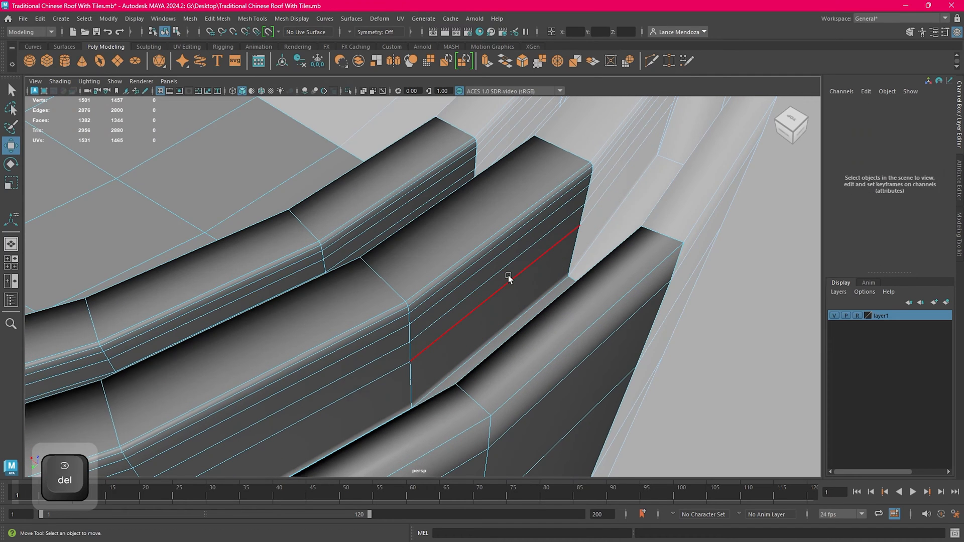
double_click(507, 276)
key("Delete")
double_click(504, 261)
key("Delete")
double_click(508, 248)
key("Delete")
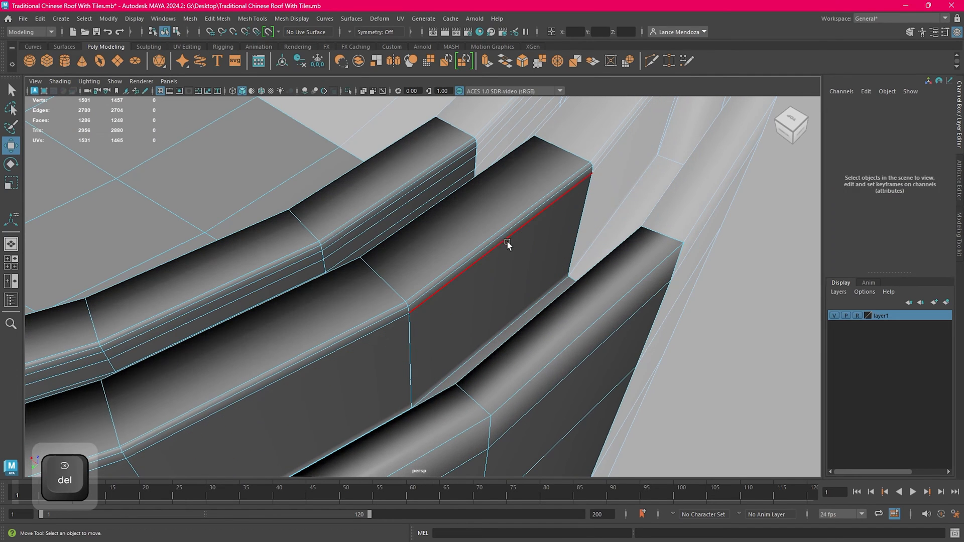
Step: Delete the surplus edge loops along the middle ring's outer top edge and clear the wall's leftover vertices
double_click(508, 243)
key("Delete")
mouse_move(519, 267)
right_mouse_down()
mouse_move(490, 254)
mouse_move(499, 224)
right_mouse_up()
right_click_drag(484, 266, 426, 245)
right_click_drag(496, 245, 496, 217)
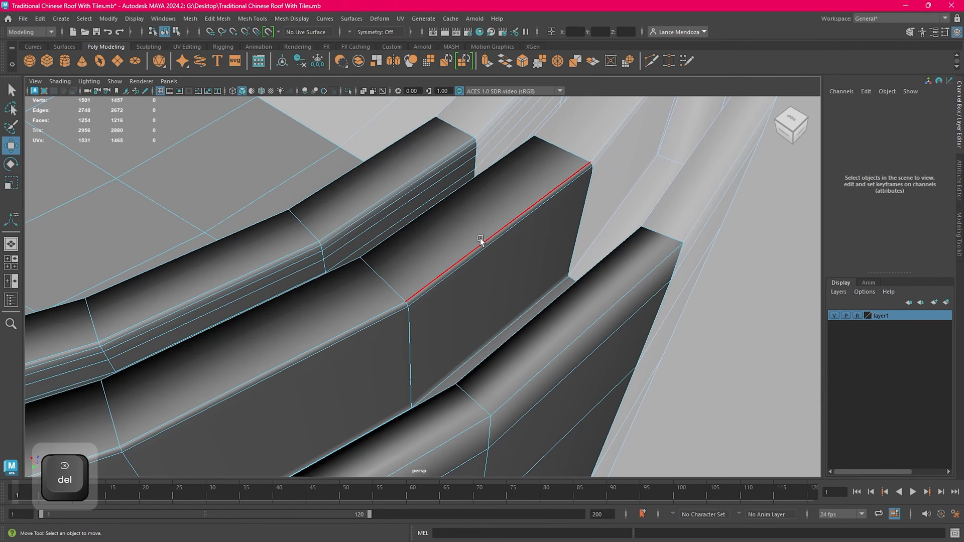
double_click(480, 243)
key("Delete")
right_click_drag(508, 249, 437, 230)
double_click(491, 264)
key("Delete")
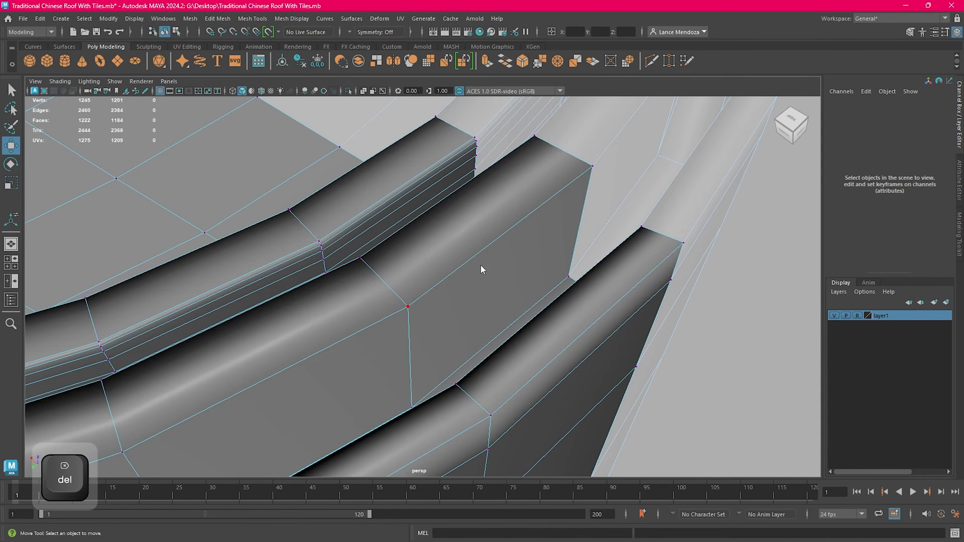
right_click_drag(481, 265, 481, 237)
Step: Delete the stacked edge loops on the inner ring's outer wall together with their leftover vertices
middle_click_drag(501, 267, 529, 301, "alt")
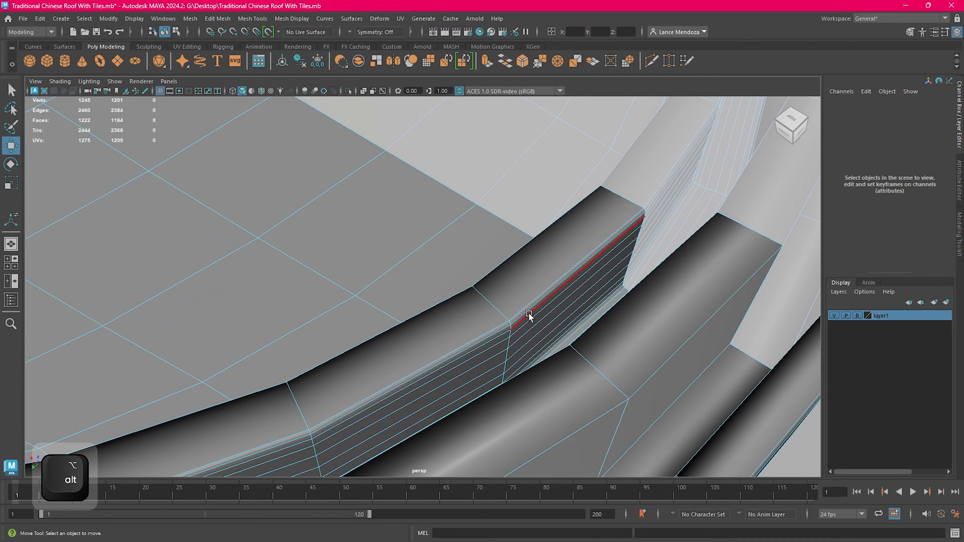
double_click(529, 312)
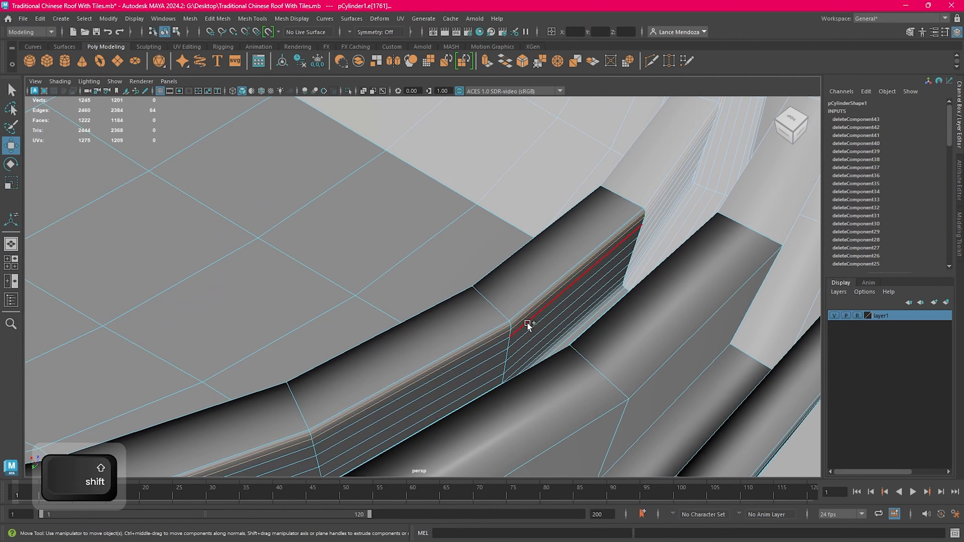
double_click(527, 327, "shift")
left_click_drag(567, 349, 560, 343, "alt")
middle_click_drag(560, 343, 557, 331, "alt")
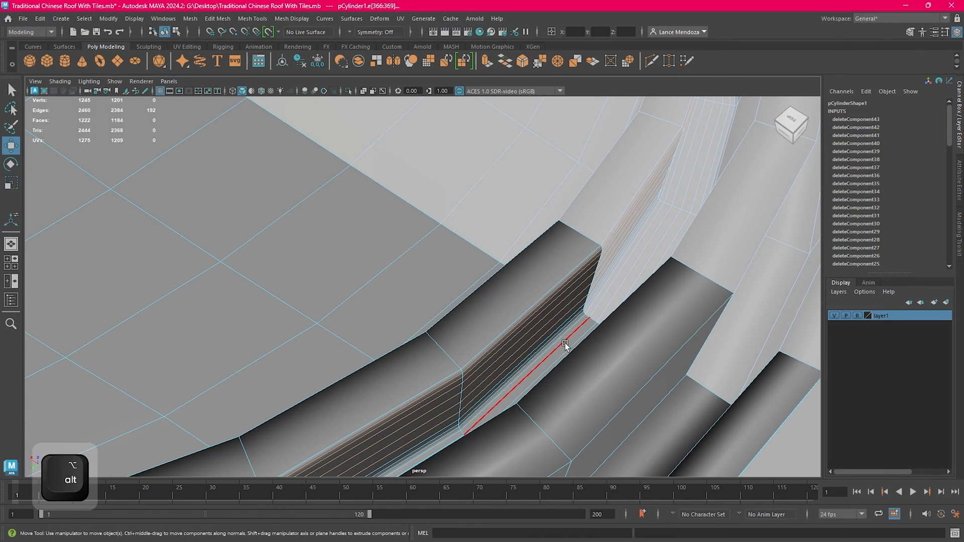
key("Delete")
right_click_drag(550, 308, 524, 255)
double_click(544, 311)
key("Delete")
right_click_drag(571, 323, 561, 242)
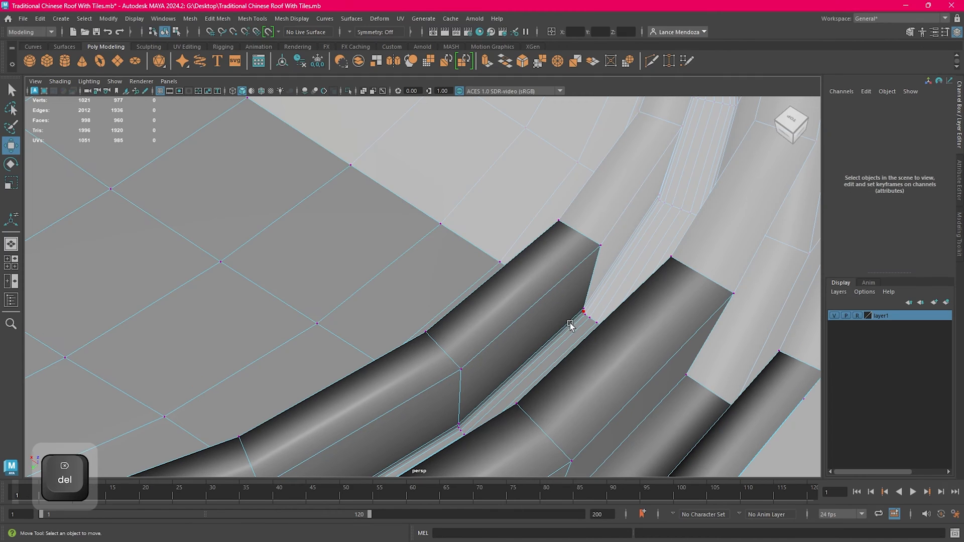
Step: Delete the extra edge loop at the foot of the inner ring's outer wall and its leftover vertices
double_click(555, 319)
key("Delete")
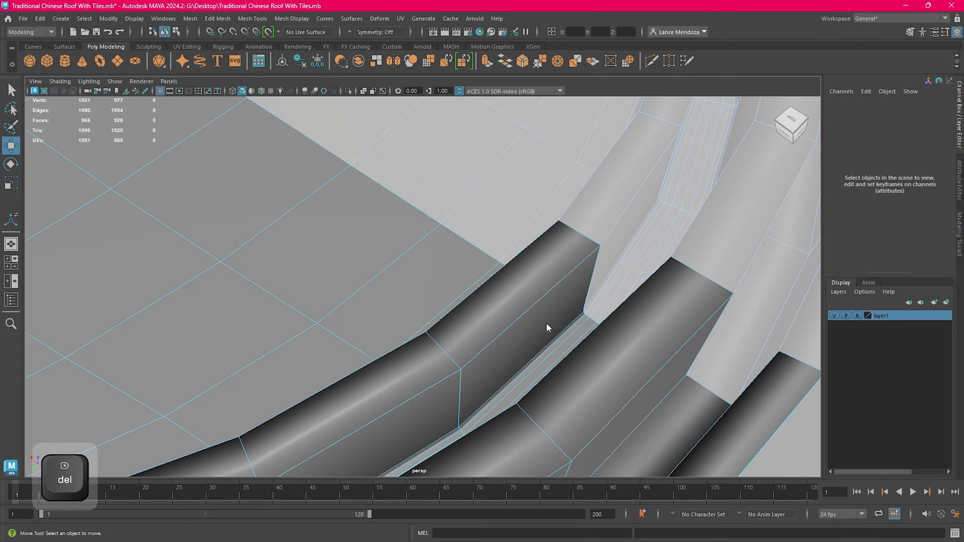
right_click_drag(466, 267, 463, 266)
double_click(572, 321)
key("Delete")
right_click_drag(574, 320, 573, 238)
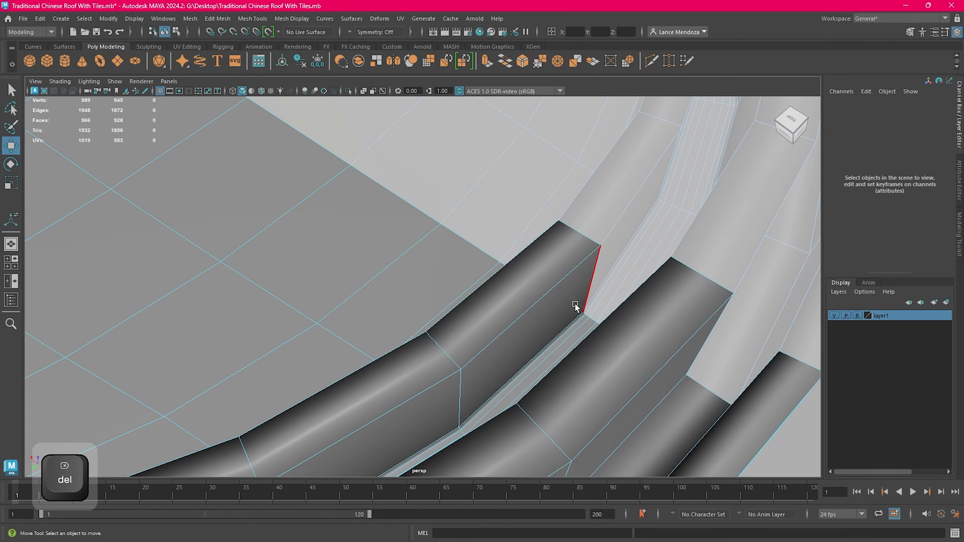
Step: Delete the parallel edge loops across the groove floor between the inner and middle rings
double_click(585, 319)
double_click(578, 326, "shift")
scroll(578, 329, "down", 5)
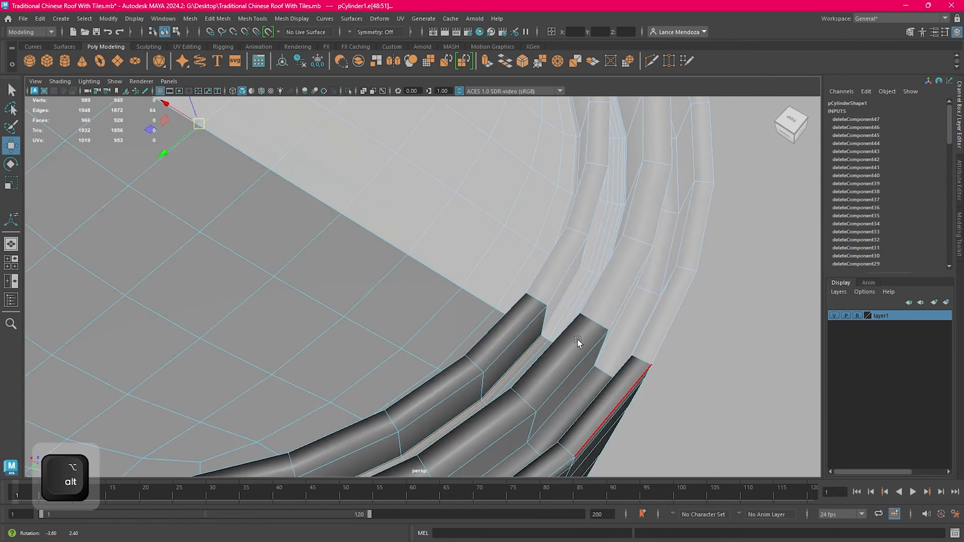
left_click_drag(578, 339, 602, 341, "alt")
middle_click_drag(603, 341, 622, 336, "alt")
scroll(622, 335, "up", 5)
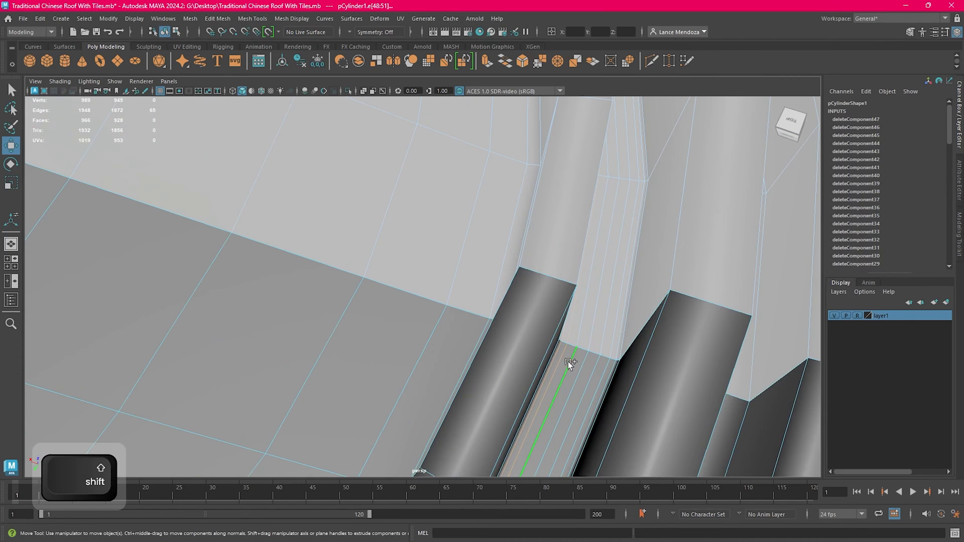
double_click(583, 367, "shift")
left_click(605, 381, "shift")
key("Delete")
Step: Delete the leftover vertices in the groove between the inner and middle rings
right_click(618, 255)
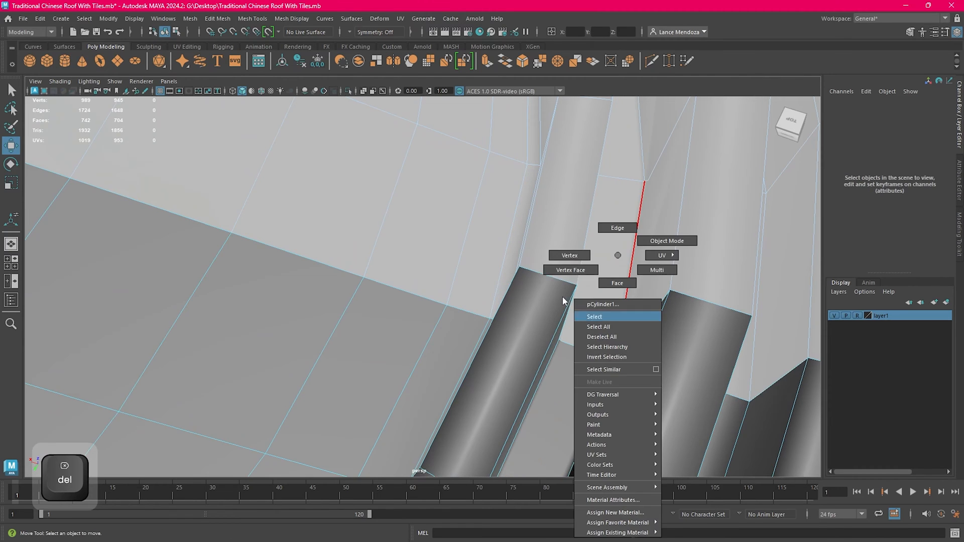
right_click_drag(563, 297, 547, 261)
double_click(520, 266)
key("Delete")
scroll(526, 296, "down", 8)
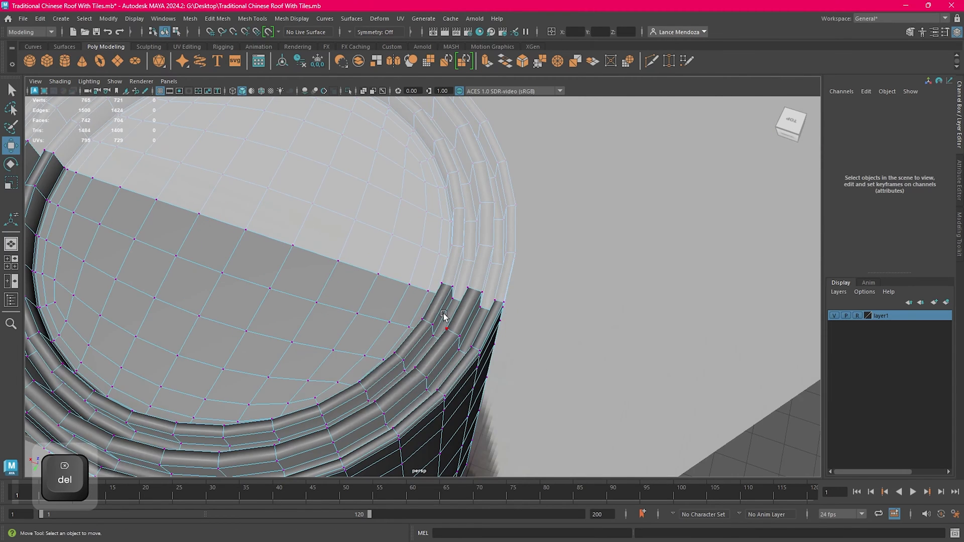
Step: Delete the surplus circular edge loop on the cap face beside the inner ring and its leftover vertices
key("space")
left_click_drag(442, 332, 532, 255, "alt")
right_click_drag(532, 255, 512, 228)
left_click(556, 271)
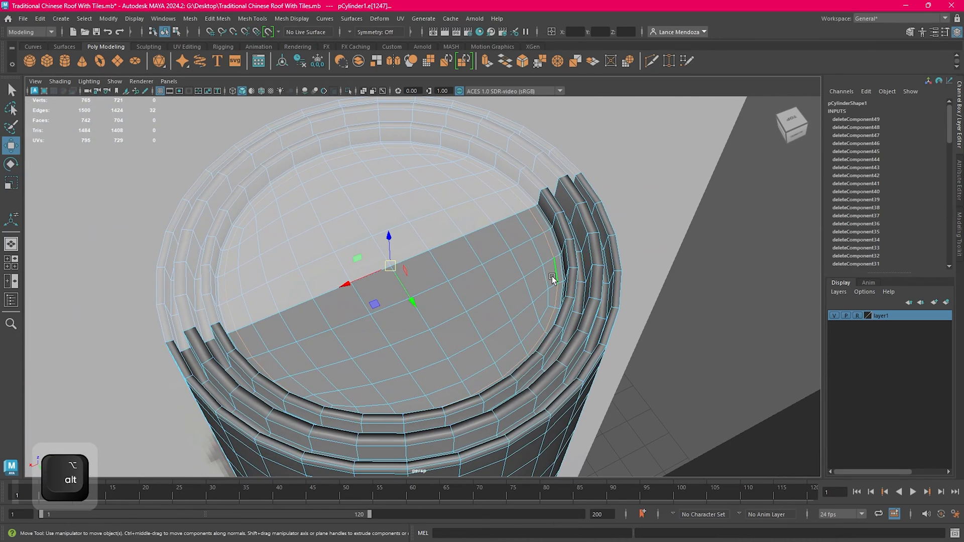
key("Delete")
right_click_drag(551, 277, 512, 229)
double_click(511, 267)
key("Delete")
Step: Delete one more edge loop where the cap face meets the inner ring, including its leftover vertices
double_click(547, 267)
scroll(547, 270, "down", 3)
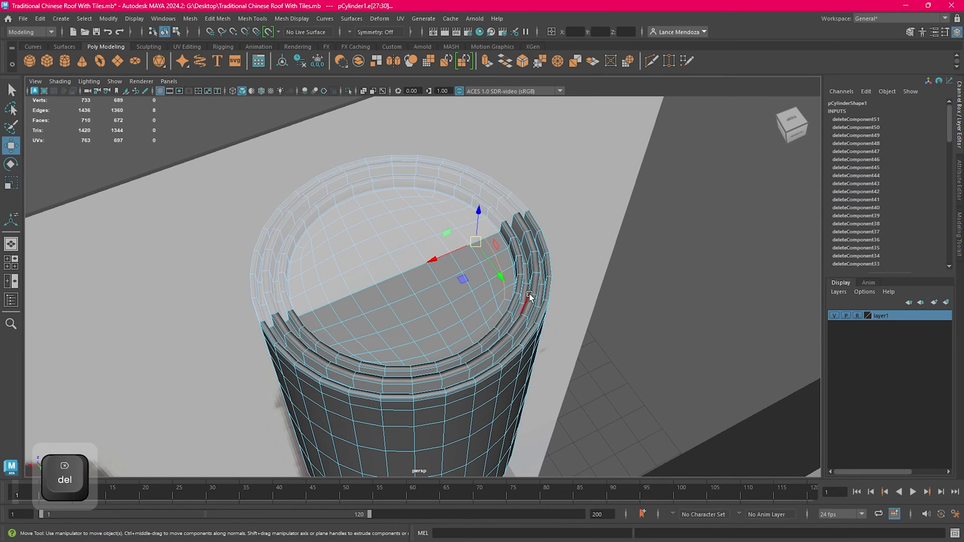
scroll(540, 301, "up", 2)
scroll(545, 281, "up", 3)
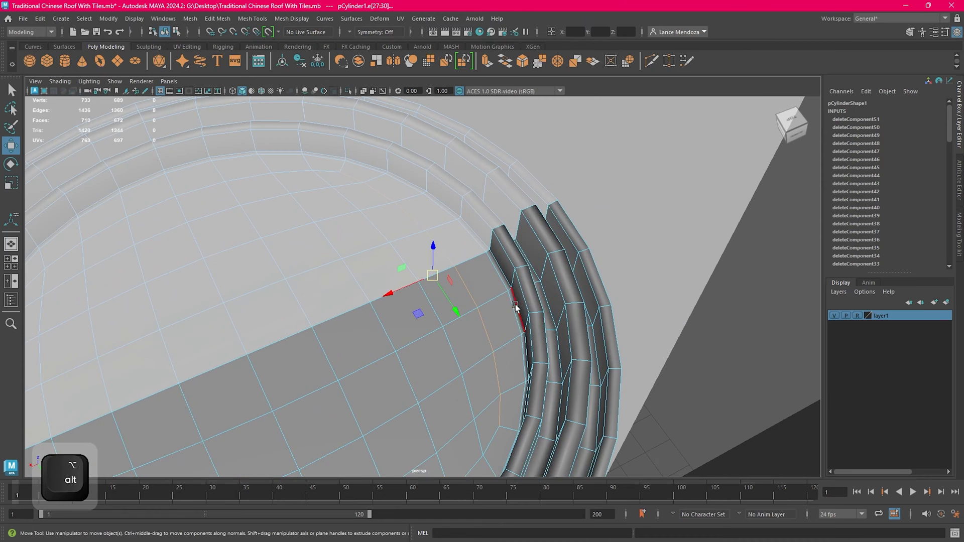
middle_click_drag(517, 312, 538, 284, "alt")
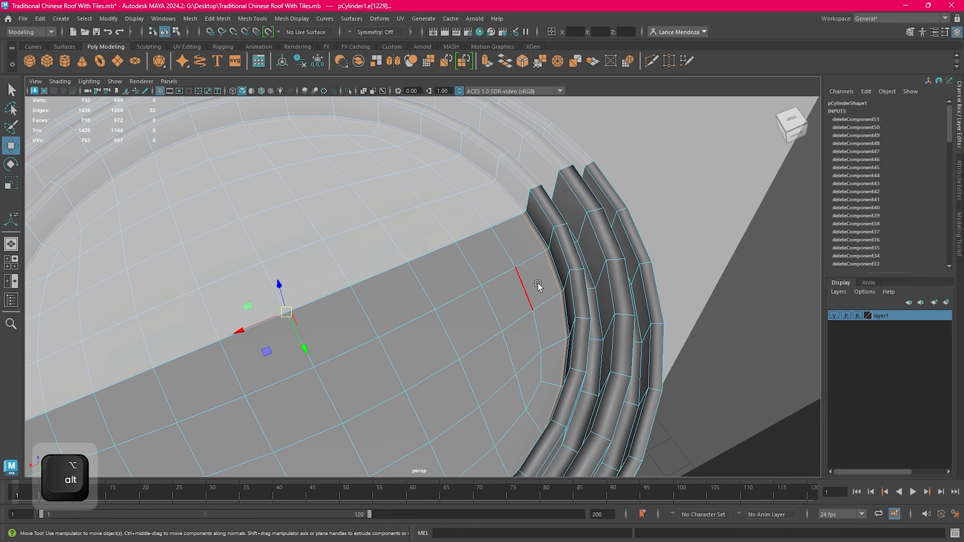
key("Delete")
right_click_drag(531, 255, 454, 248)
double_click(541, 270)
key("Delete")
Step: Select all upper vertices of the concentric rings along the cap's rim in the front view
scroll(535, 275, "down", 6)
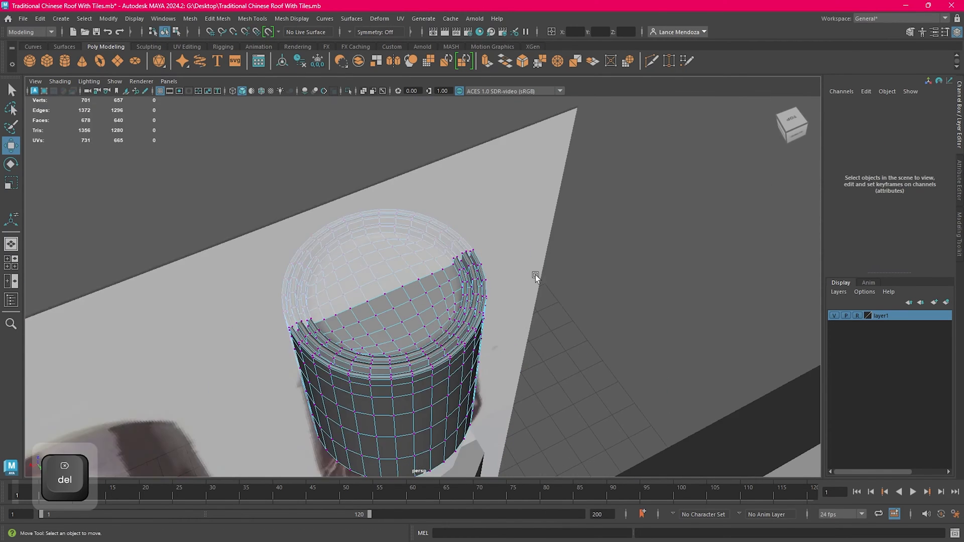
scroll(489, 290, "up", 2)
left_click_drag(477, 313, 495, 284, "alt")
key("space")
key("space")
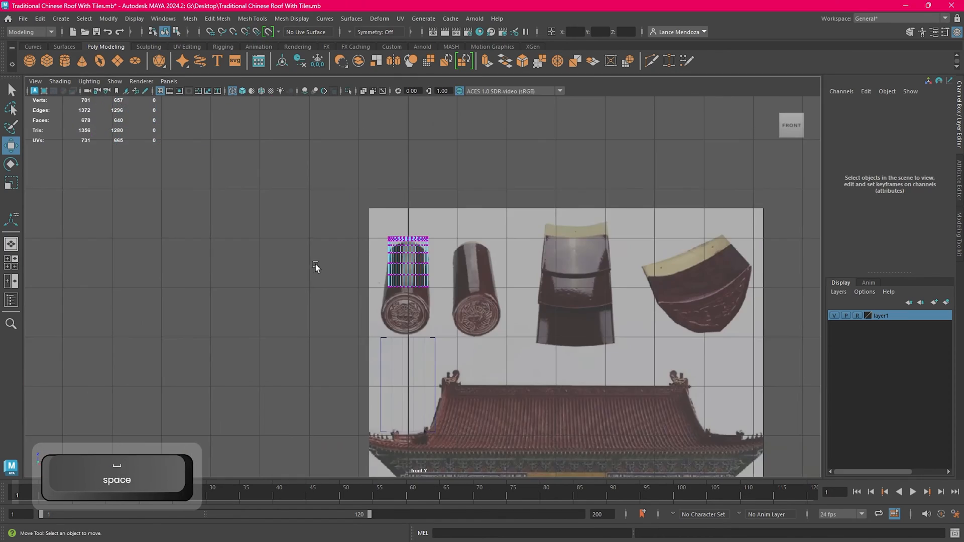
scroll(362, 231, "up", 5)
middle_click_drag(381, 211, 450, 250, "alt")
scroll(452, 251, "up", 9)
right_click_drag(570, 255, 465, 241)
scroll(625, 316, "up", 2)
middle_click_drag(625, 315, 381, 287, "alt")
scroll(380, 287, "up", 1)
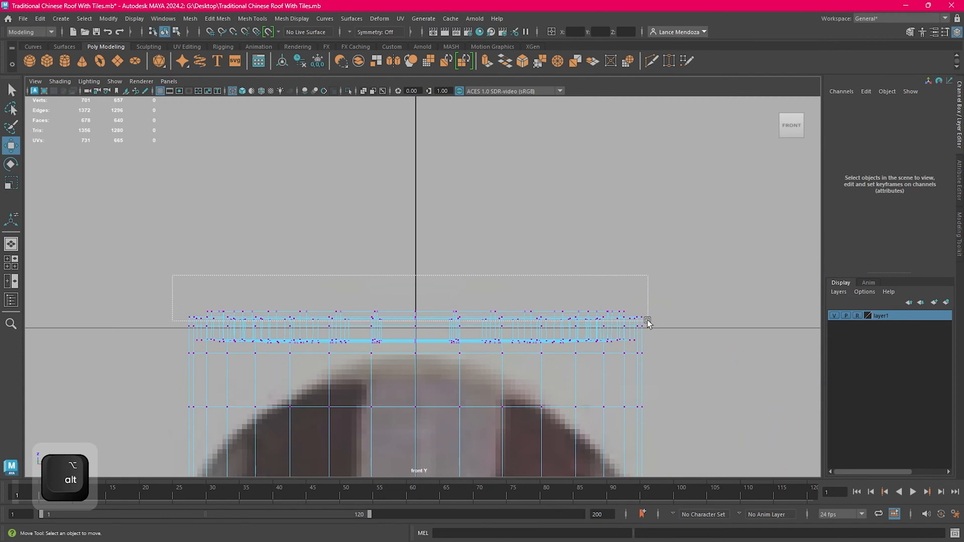
left_click_drag(673, 333, 672, 333)
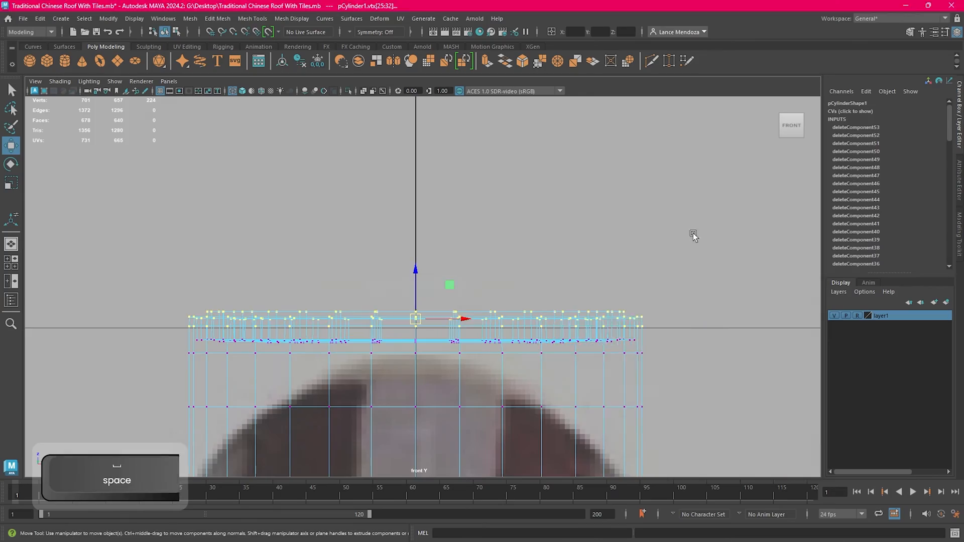
Step: Remove the vertex loop just below the outer ring's top edge from the selection
key("space")
key("space")
left_click_drag(638, 237, 576, 282, "alt")
middle_click_drag(547, 238, 577, 318, "alt")
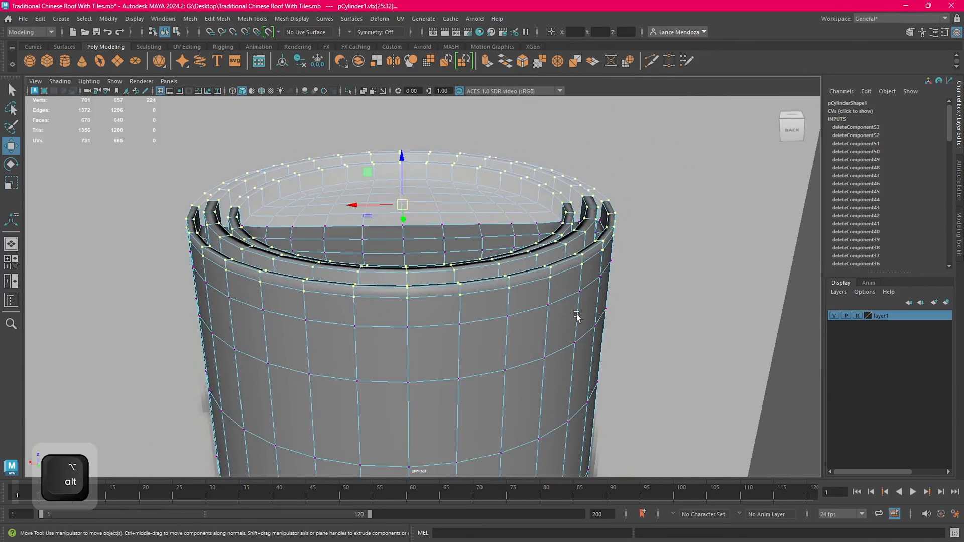
left_click_drag(584, 252, 589, 273, "alt")
scroll(589, 273, "up", 3)
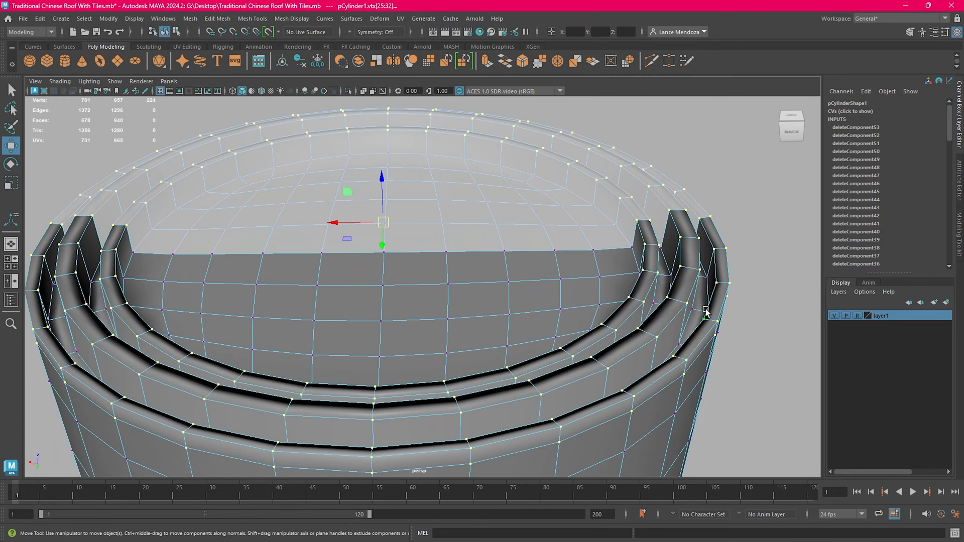
scroll(662, 354, "down", 3)
middle_click_drag(656, 366, 659, 303, "alt")
scroll(613, 336, "up", 3)
left_click(573, 321, "ctrl")
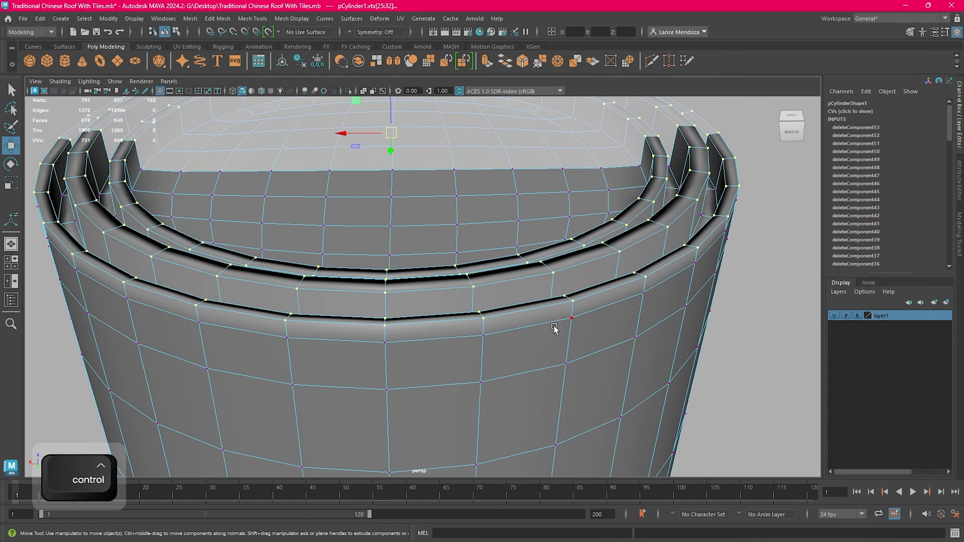
Step: Flatten the selected ring-top vertices to a single level by scaling them vertically in the front view
scroll(567, 337, "down", 5)
key("space")
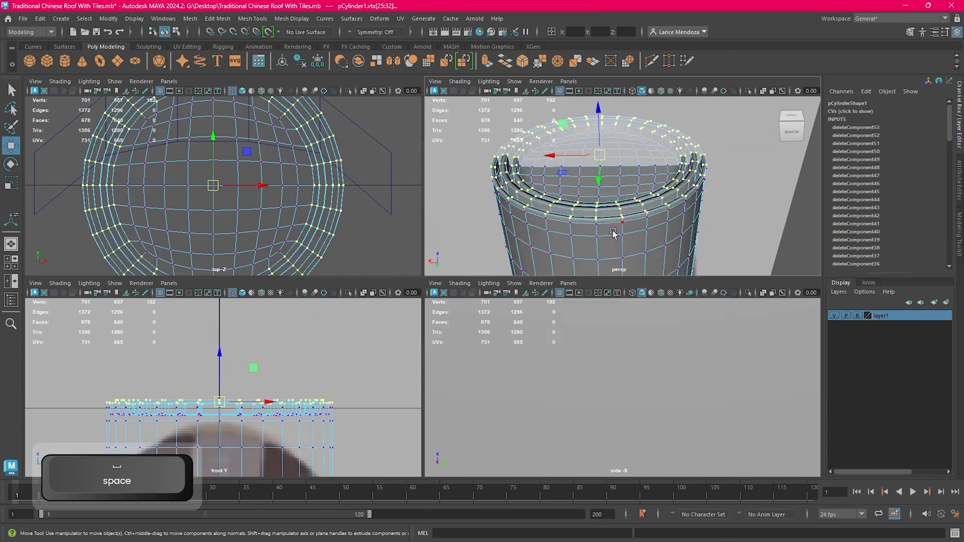
key("space")
left_click_drag(613, 232, 673, 276, "alt")
middle_click_drag(674, 276, 499, 327, "alt")
scroll(503, 328, "up", 5)
left_click_drag(506, 329, 462, 323, "alt")
left_click_drag(347, 323, 560, 396, "alt")
key("space")
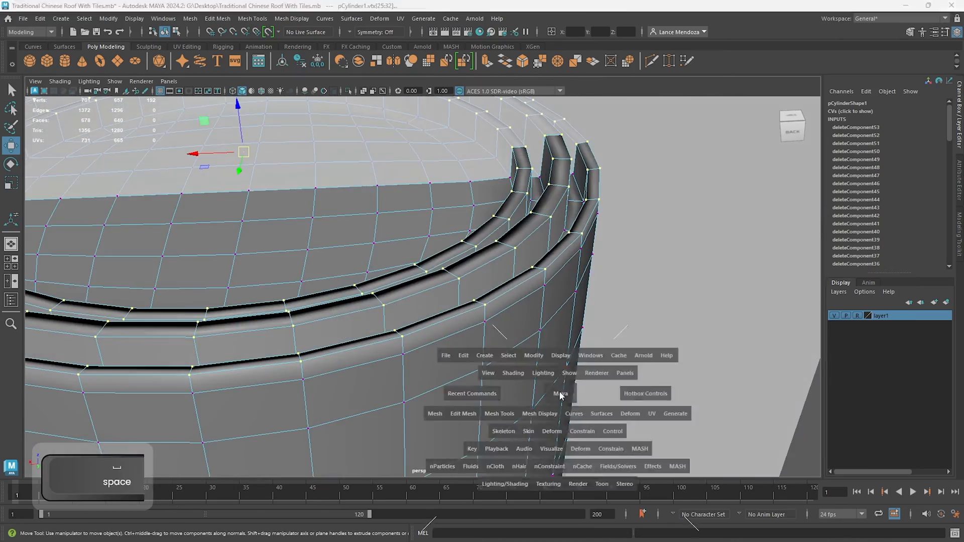
key("space")
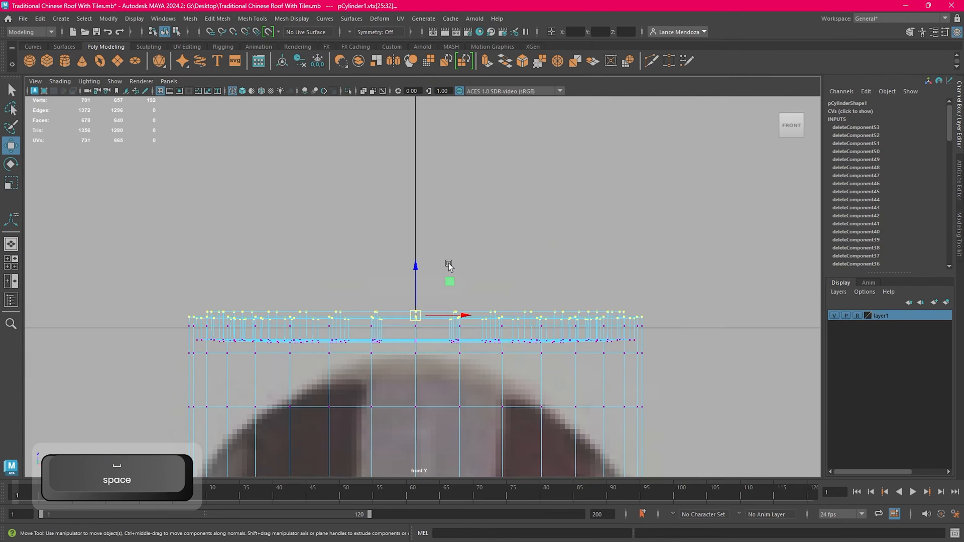
key("w")
key("e")
key("r")
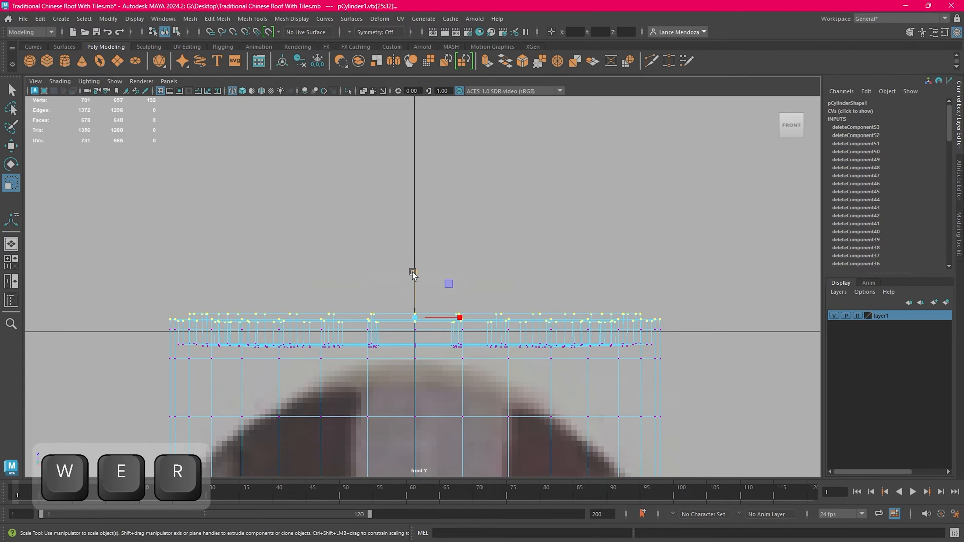
left_click_drag(412, 272, 420, 389)
Step: Select the full face loops forming the floors of both grooves between the rings
key("space")
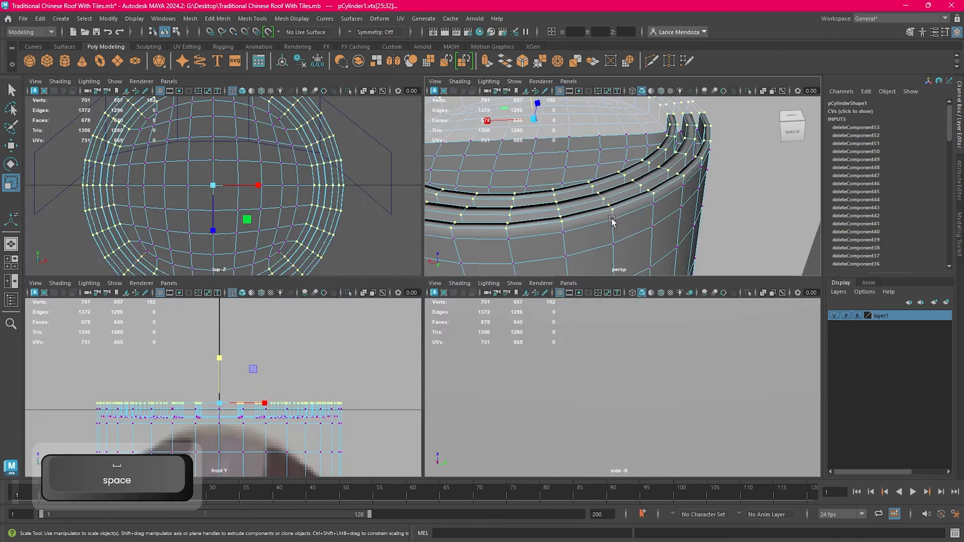
key("space")
left_click_drag(602, 226, 527, 283, "alt")
right_click_drag(527, 281, 583, 286, "alt")
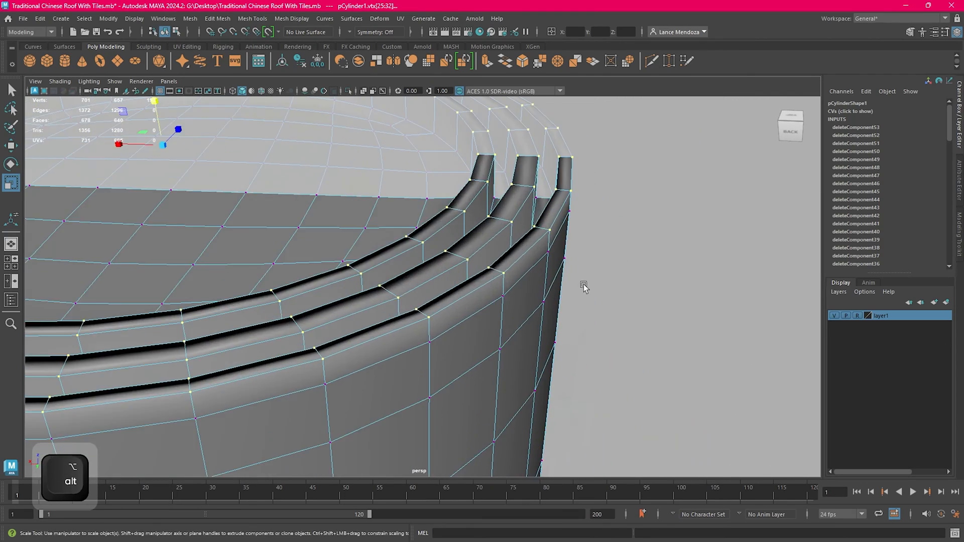
left_click_drag(583, 286, 589, 305, "alt")
right_click_drag(682, 215, 681, 245)
left_click(557, 266)
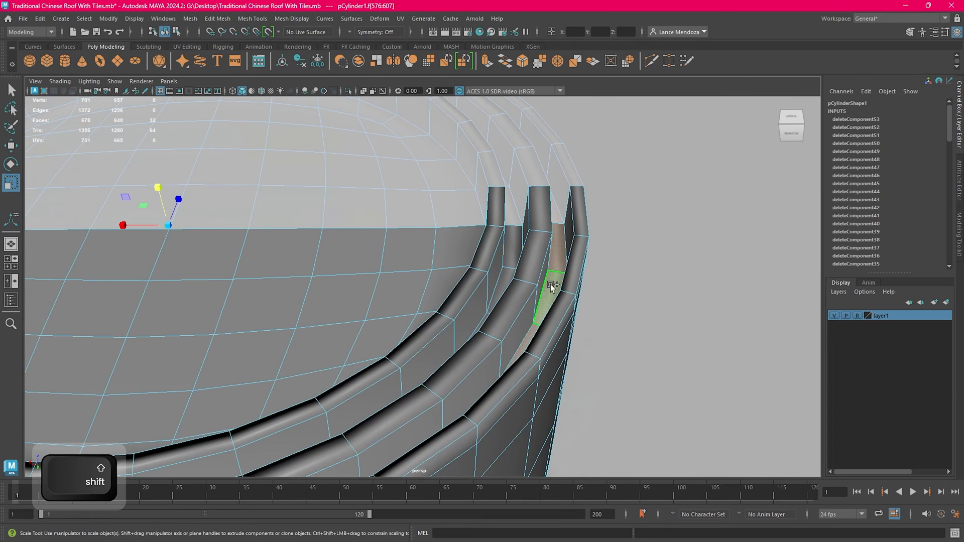
double_click(502, 277, "shift")
left_click_drag(534, 275, 535, 309, "alt")
Step: Add the cap's central disc faces to the selection in the top view, including the missed ones along its upper and left borders
key("space")
key("space")
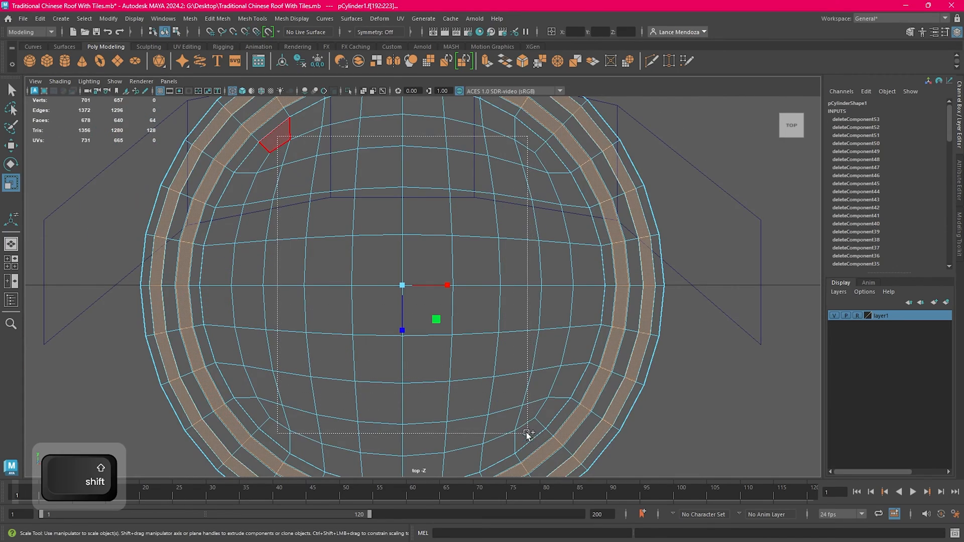
left_click_drag(527, 433, 528, 432, "shift")
left_click_drag(583, 347, 583, 347, "shift")
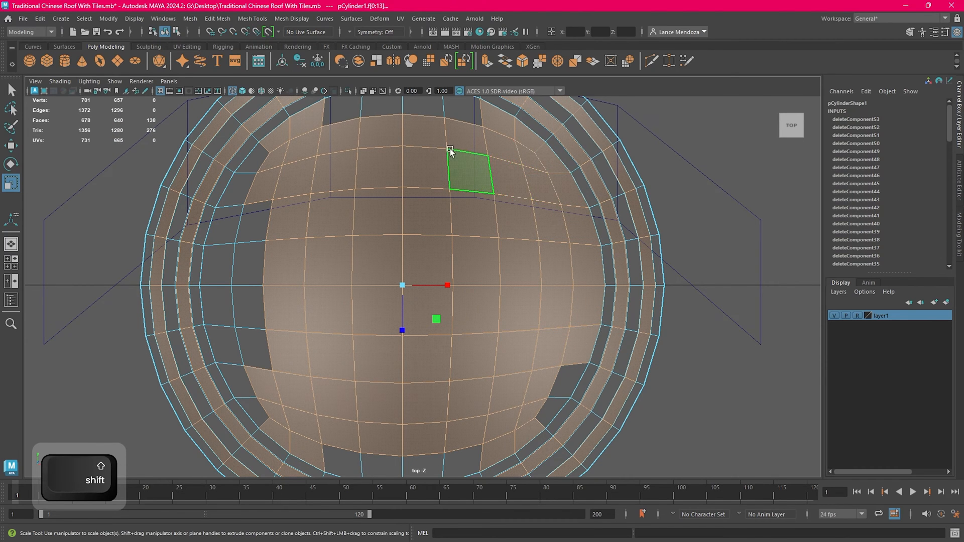
scroll(450, 151, "up", 1)
middle_click_drag(404, 123, 458, 201, "alt")
left_click_drag(402, 168, 506, 172, "shift")
middle_click_drag(287, 318, 464, 228, "alt")
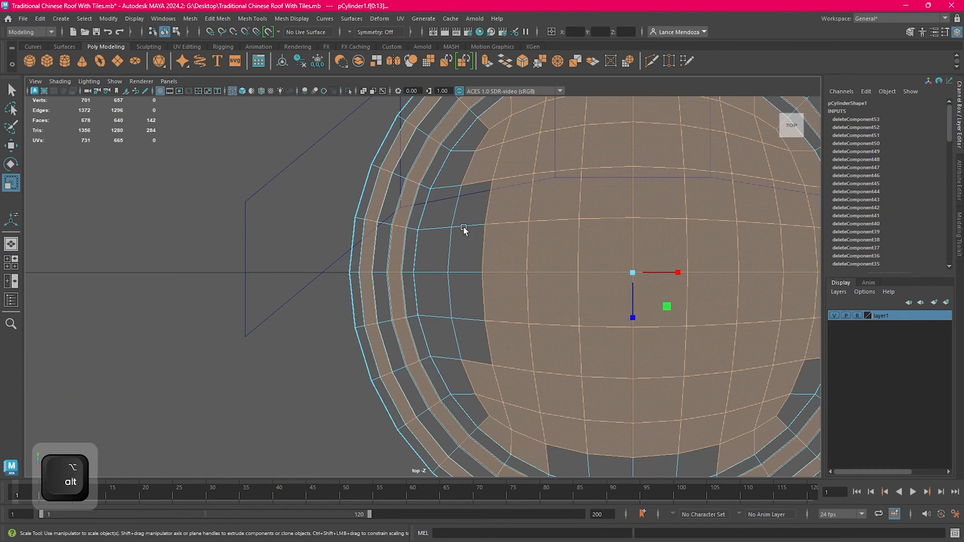
left_click_drag(465, 341, 465, 341, "shift")
middle_click_drag(470, 155, 439, 251, "alt")
scroll(441, 247, "up", 1)
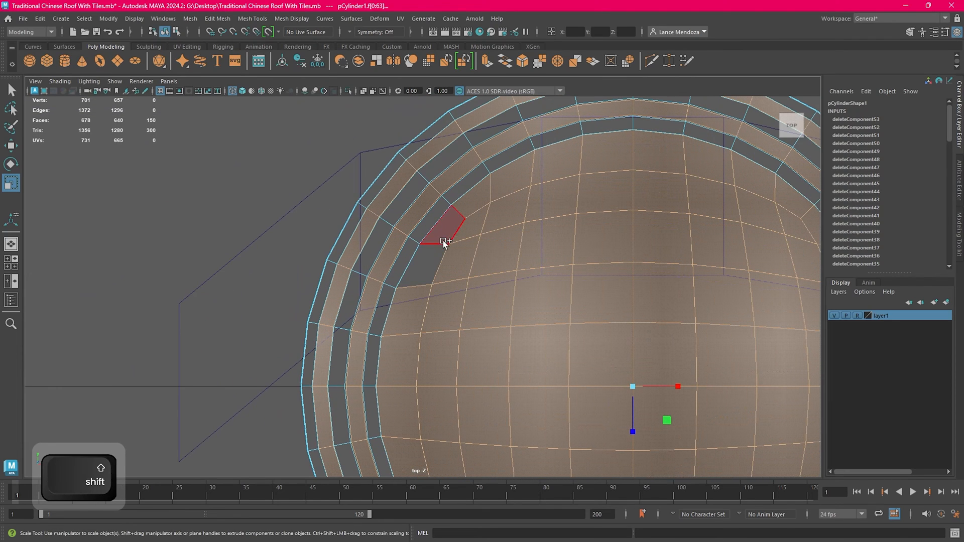
left_click_drag(444, 239, 435, 257, "shift")
left_click(466, 263, "shift")
Step: Add the remaining unselected faces along the lower border of the central disc to the selection
scroll(542, 319, "down", 4)
middle_click_drag(577, 376, 531, 167, "alt")
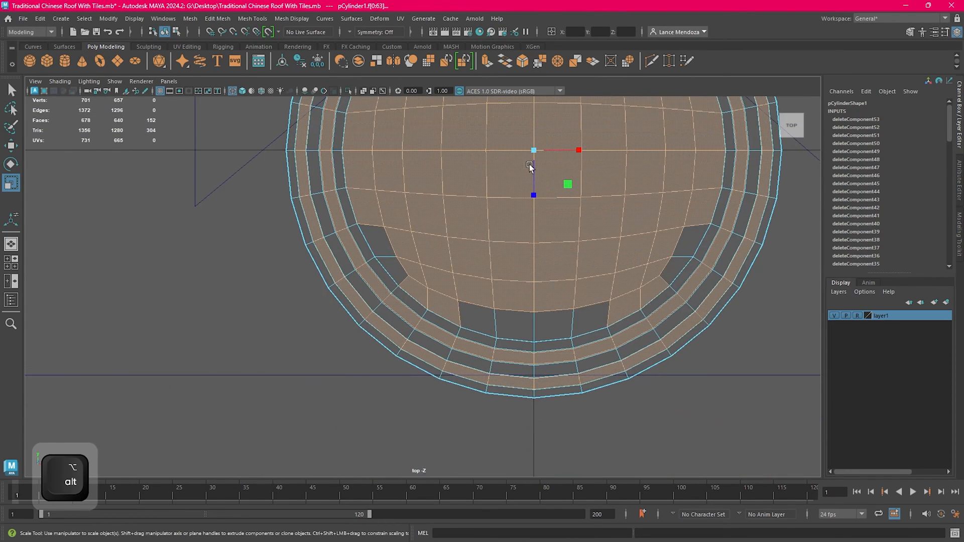
scroll(386, 246, "up", 4)
middle_click_drag(628, 329, 481, 310, "alt")
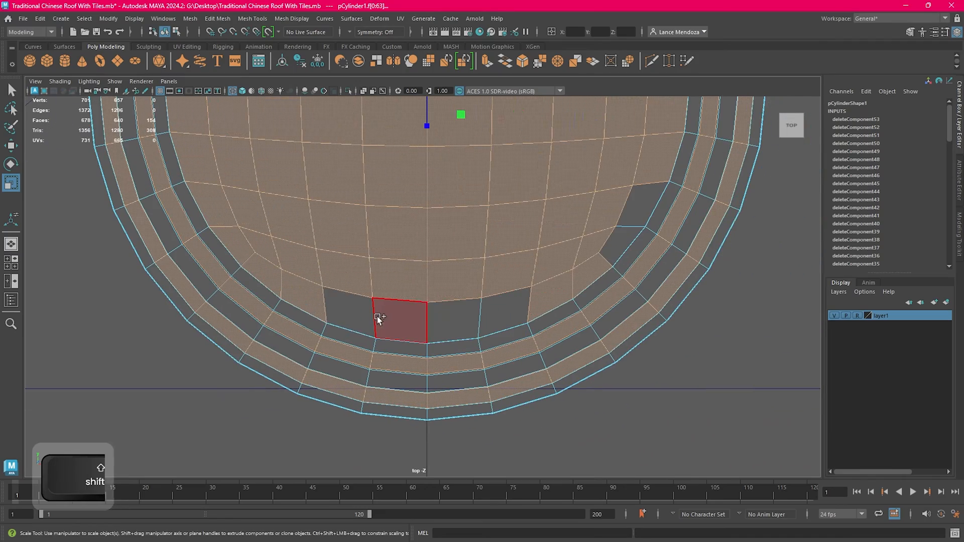
left_click_drag(504, 311, 507, 311, "shift")
middle_click_drag(649, 216, 532, 271, "alt")
scroll(532, 271, "up", 1)
left_click_drag(536, 264, 526, 282, "shift")
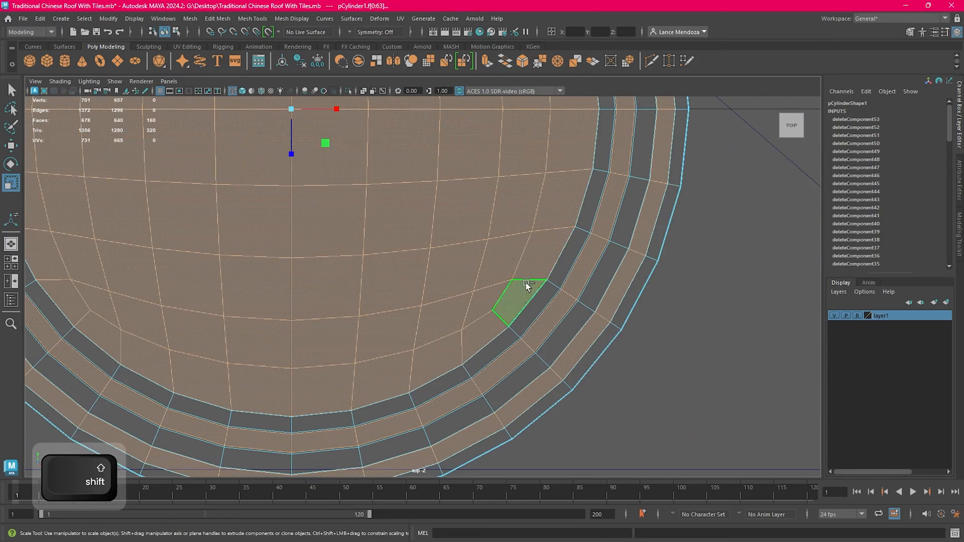
Step: Flatten the selected groove floors and central disc to one level by vertical scaling, and return to object mode
key("space")
key("space")
left_click_drag(652, 200, 577, 250, "alt")
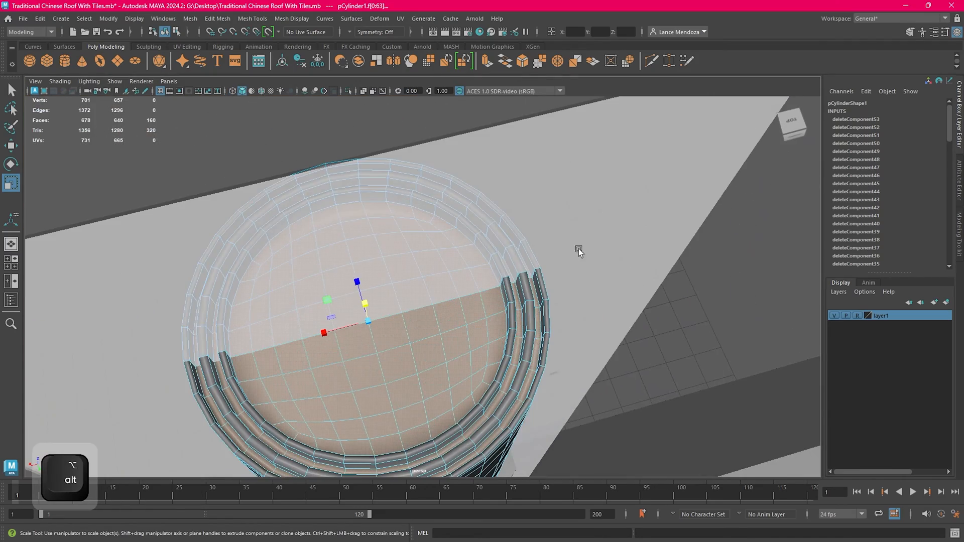
key("space")
key("space")
key("w")
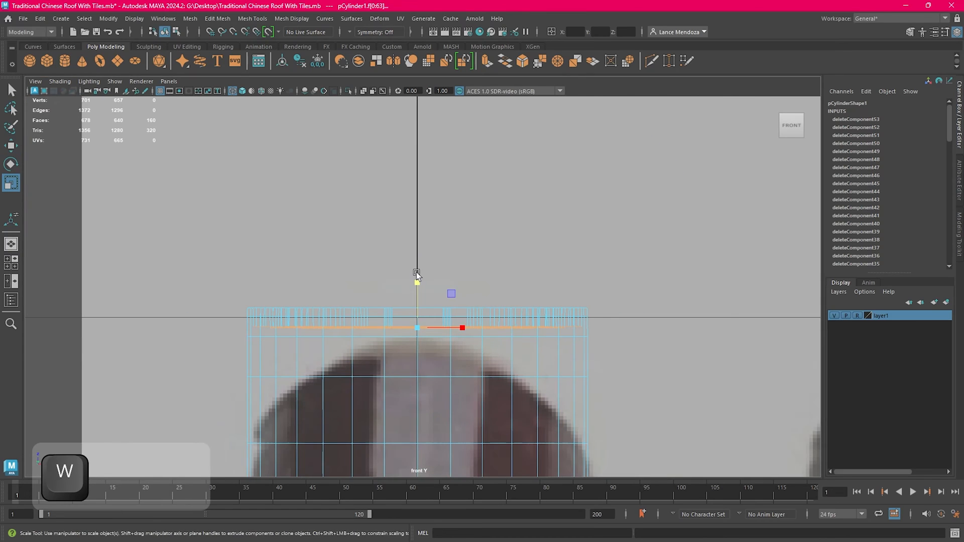
key("e")
key("r")
scroll(478, 337, "up", 7)
middle_click_drag(427, 365, 478, 295, "alt")
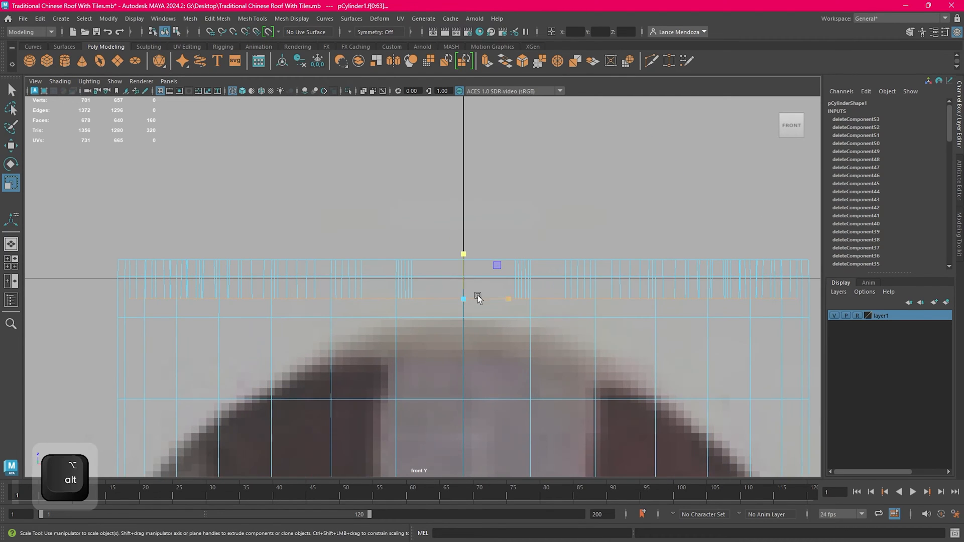
key("space")
key("space")
left_click_drag(703, 195, 574, 211, "alt")
key("w")
right_click_drag(700, 218, 724, 204)
left_click(722, 205)
Step: Examine the flattened end cap from several angles and compare it with the tile reference image
scroll(589, 263, "down", 3)
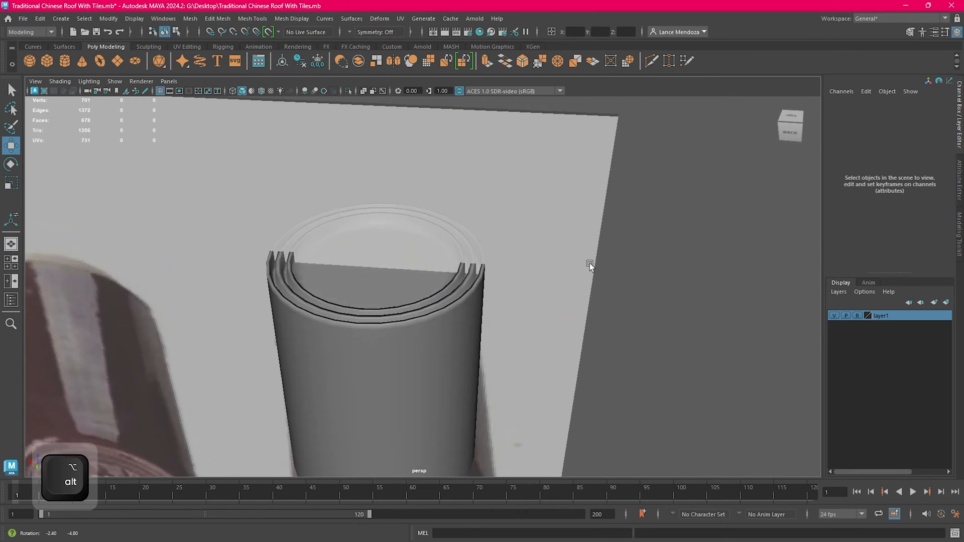
left_click_drag(589, 263, 614, 247, "alt")
left_click(486, 304)
left_click(568, 300)
scroll(603, 292, "down", 5)
left_click_drag(603, 292, 544, 302, "alt")
scroll(544, 301, "down", 4)
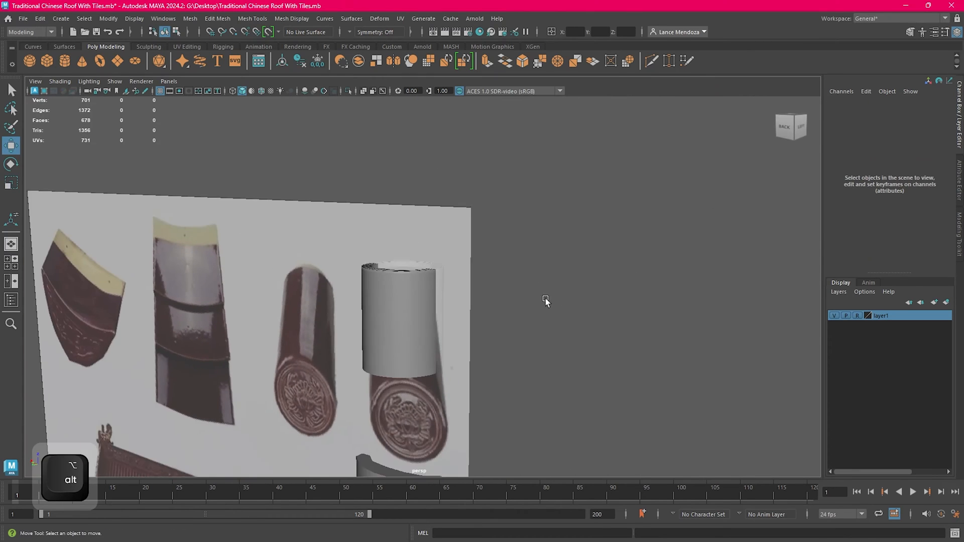
middle_click_drag(545, 302, 531, 248, "alt")
left_click_drag(532, 248, 289, 282, "alt")
scroll(288, 283, "down", 3)
middle_click_drag(361, 276, 398, 269, "alt")
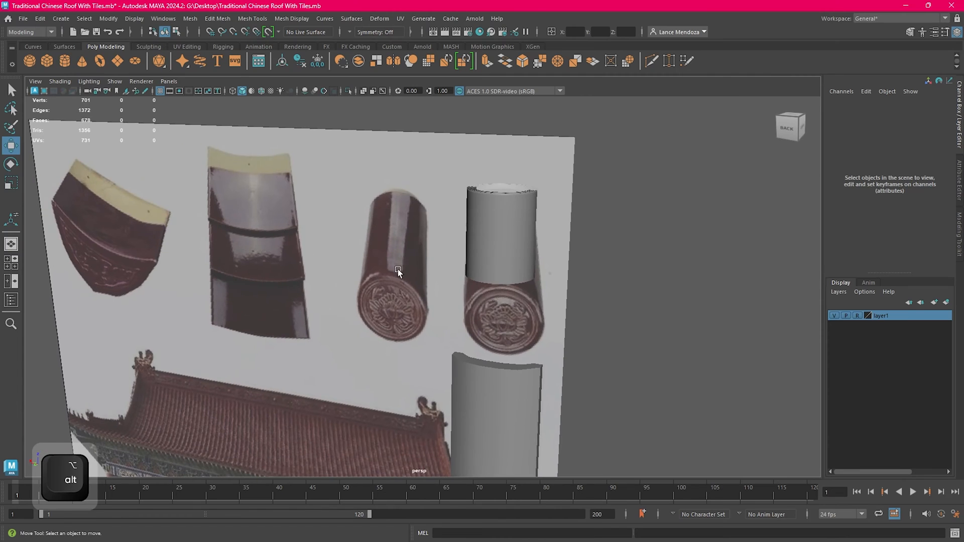
left_click_drag(497, 251, 457, 277, "alt")
Step: Select the end cap and delete all construction history in the scene
scroll(510, 269, "up", 4)
left_click(497, 282)
scroll(522, 293, "down", 5)
key("space")
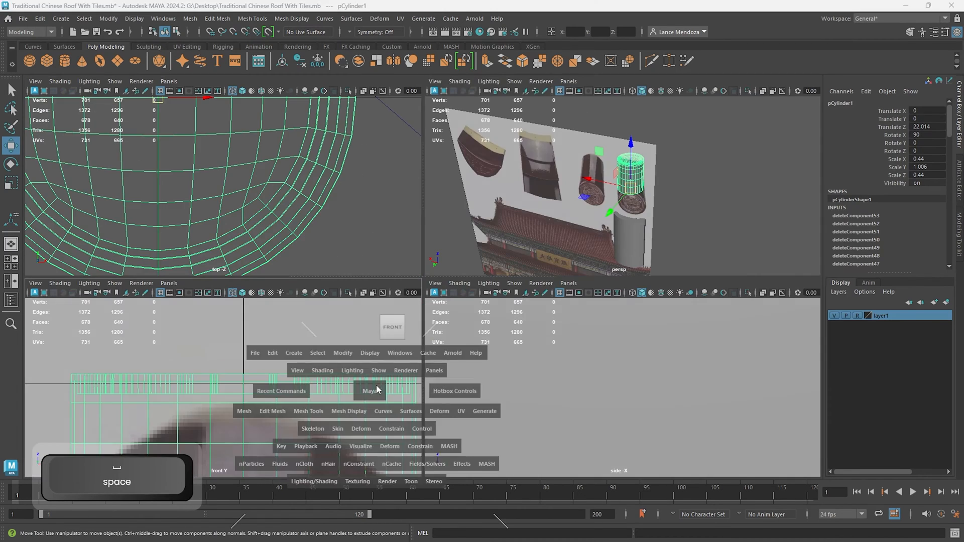
key("space")
scroll(402, 365, "down", 3)
scroll(417, 360, "down", 7)
middle_click_drag(444, 366, 457, 198, "alt")
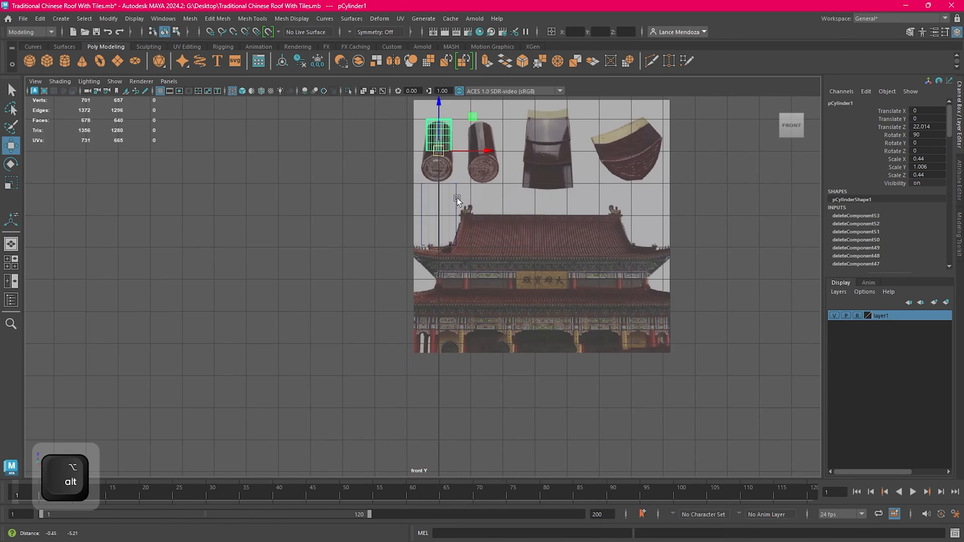
scroll(466, 205, "down", 3)
middle_click_drag(460, 247, 449, 295, "alt")
scroll(453, 235, "up", 1)
scroll(272, 115, "up", 5)
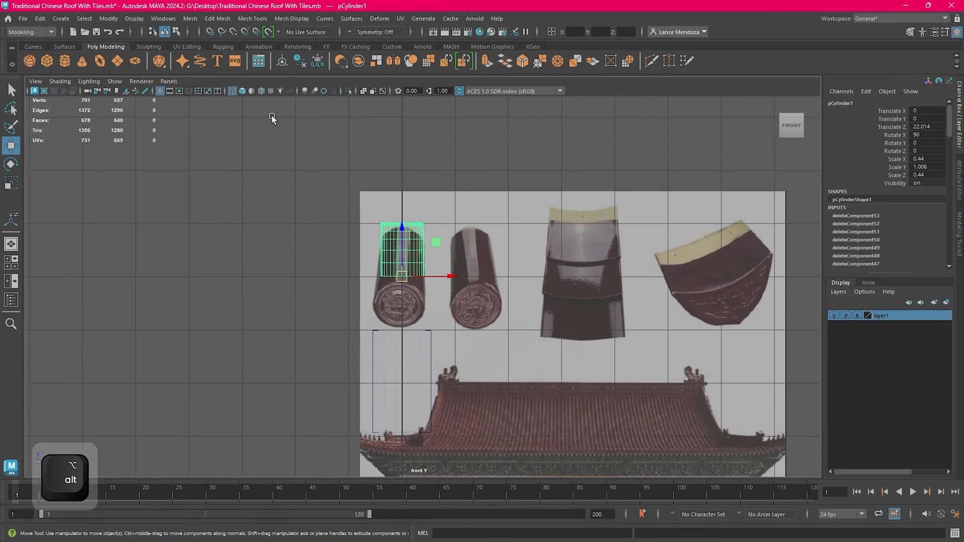
key("w")
left_click(197, 21)
mouse_move(40, 19)
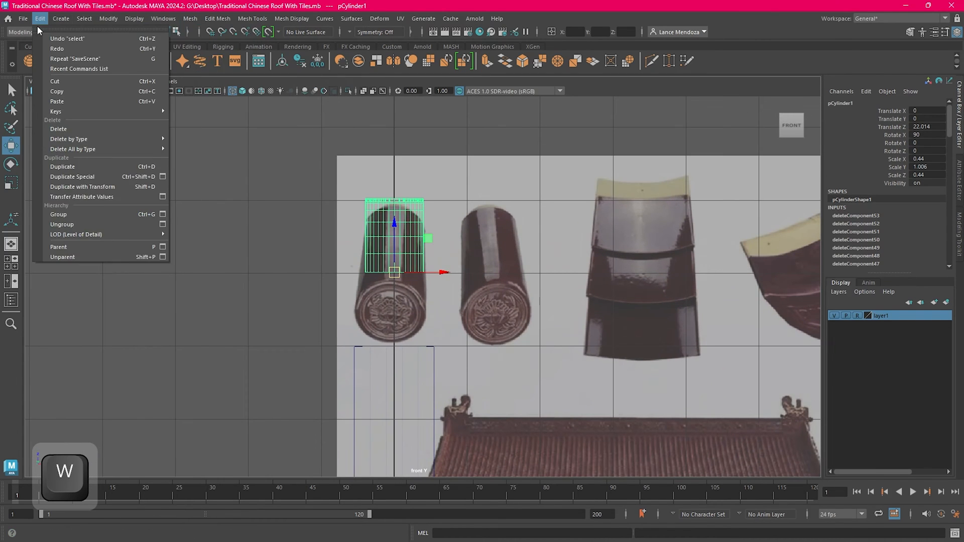
mouse_move(93, 149)
left_click(206, 150)
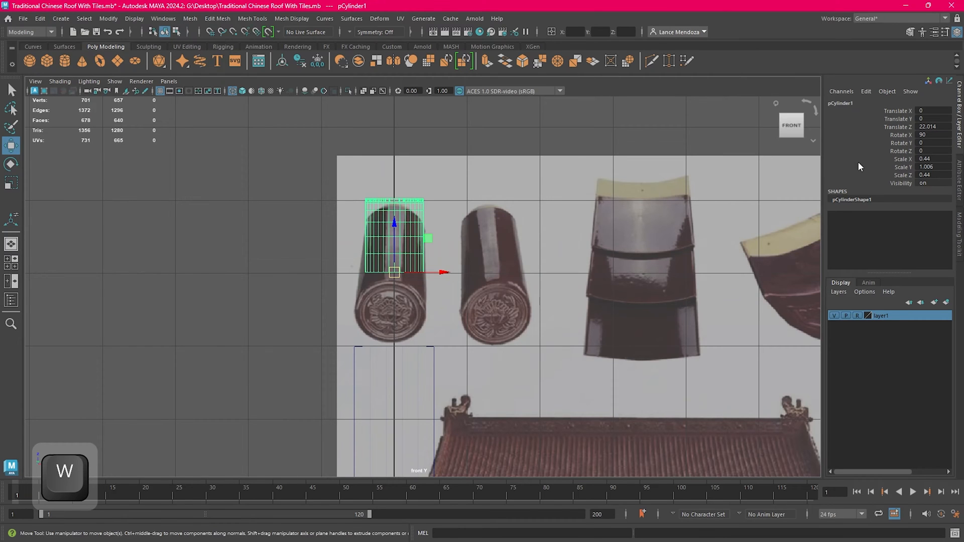
Step: Move the end cap vertically with grid snapping to Translate Z 22
middle_click_drag(542, 214, 561, 240, "alt")
scroll(517, 252, "up", 5)
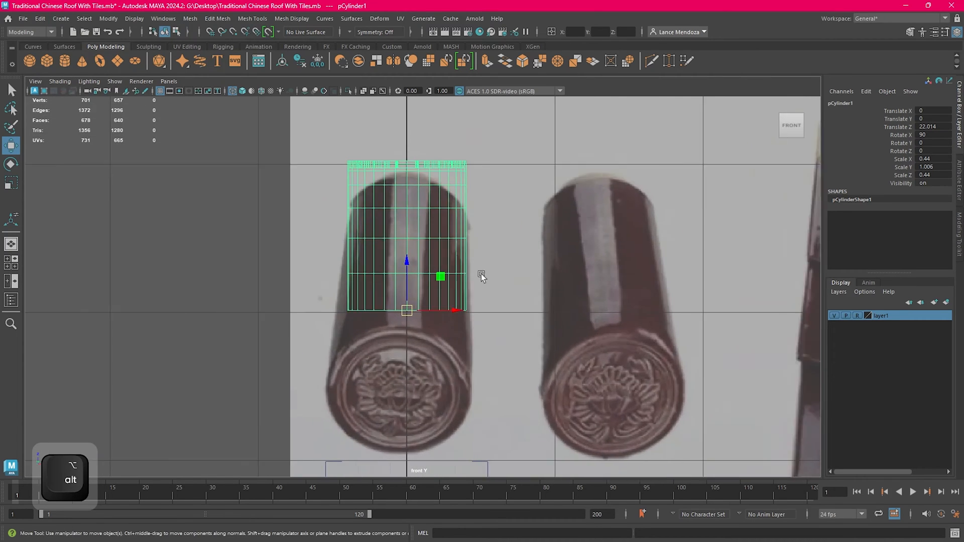
scroll(480, 275, "up", 7)
key("x")
left_click_drag(379, 309, 383, 324)
scroll(415, 287, "down", 3)
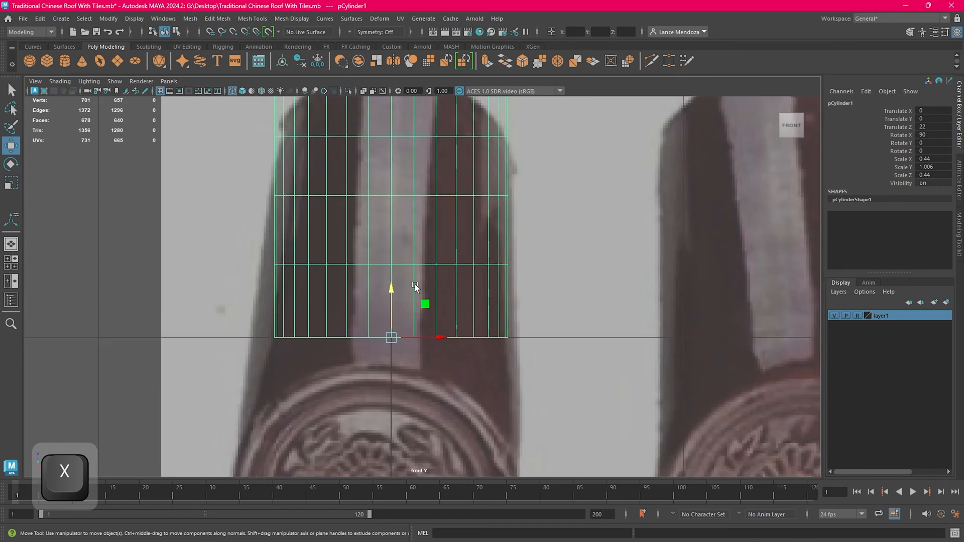
scroll(415, 286, "down", 3)
Step: Mirror the end cap with geometry cutting, using Object as the mirror axis position and Z as the mirror axis
key("w")
left_click(192, 19)
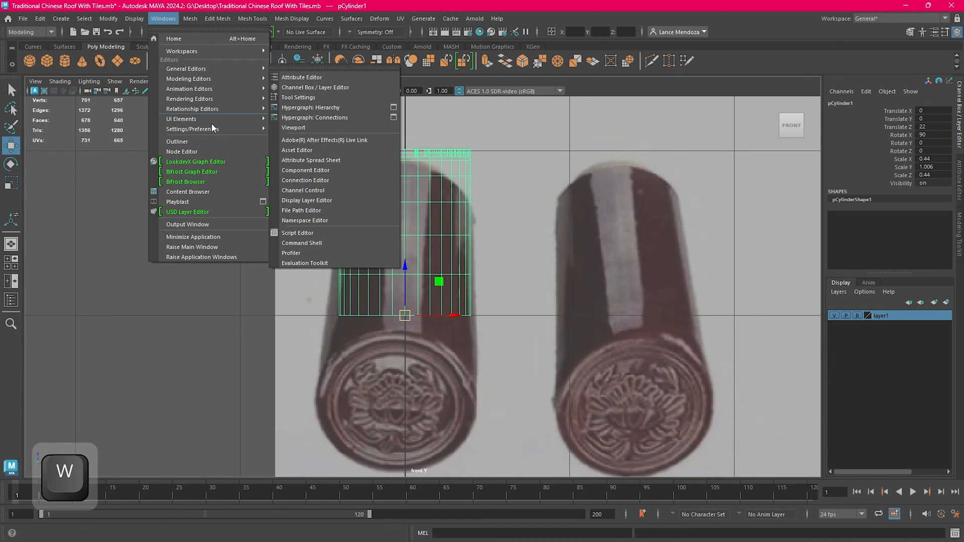
mouse_move(219, 19)
mouse_move(190, 19)
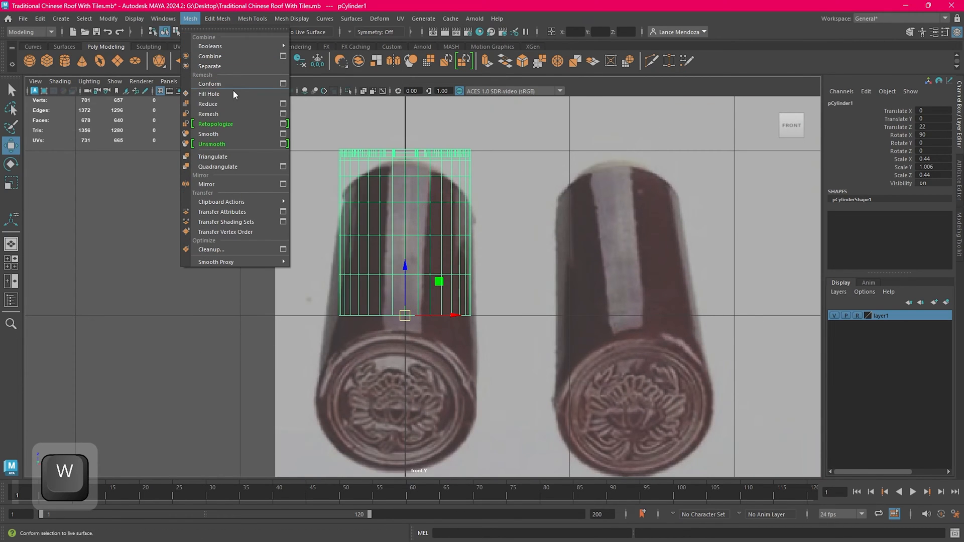
left_click(283, 185)
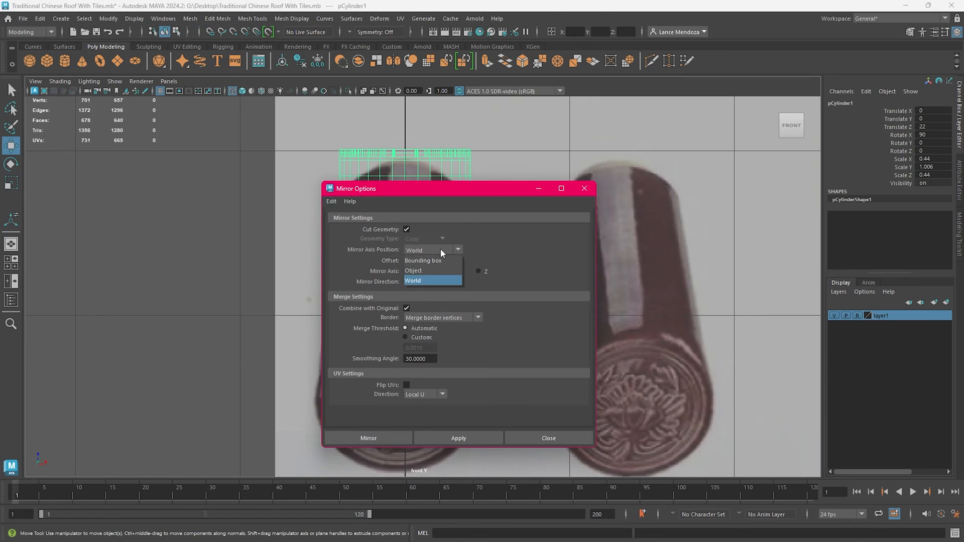
left_click(441, 270)
left_click_drag(433, 189, 648, 157)
scroll(494, 263, "down", 2)
middle_click_drag(503, 265, 467, 261, "alt")
scroll(345, 269, "up", 2)
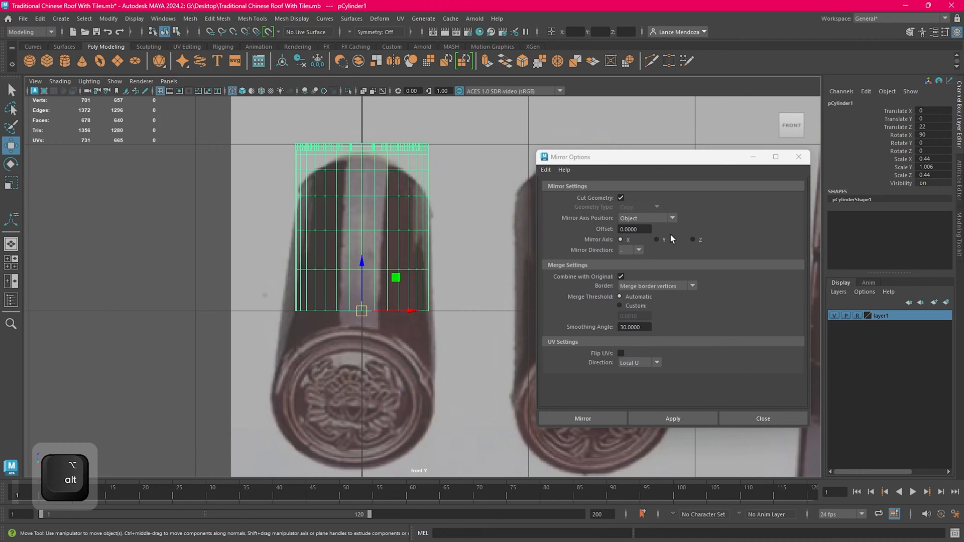
left_click(691, 239)
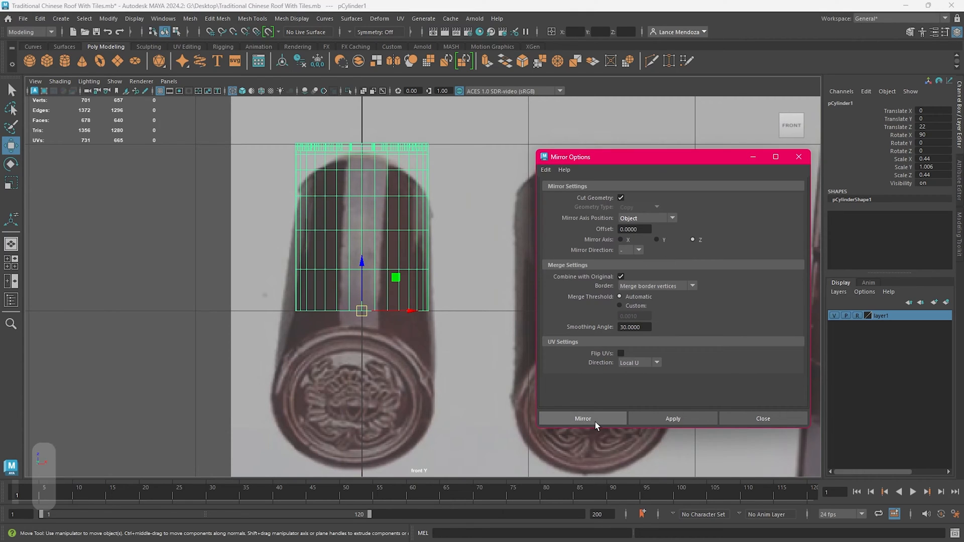
left_click(594, 419)
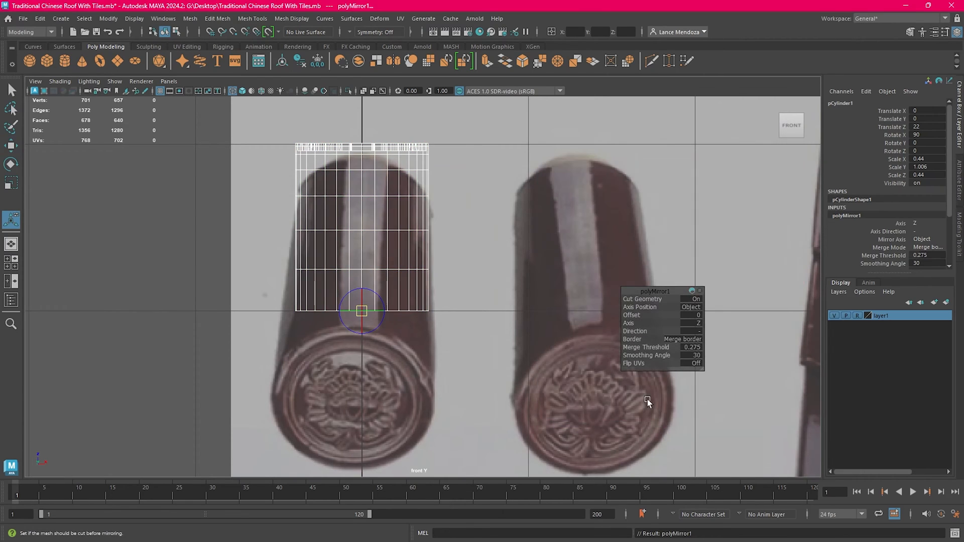
Step: Change the mirror's axis to Y and its merge threshold to 0.1, and deselect the mirrored cylinder
left_click(697, 324)
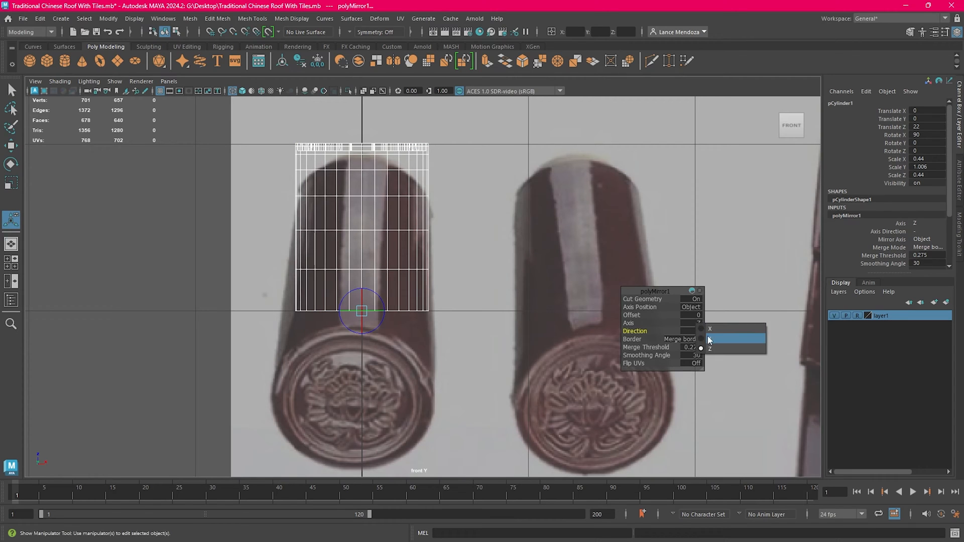
left_click(708, 338)
scroll(505, 345, "down", 5)
middle_click_drag(506, 345, 497, 277, "alt")
right_click_drag(496, 277, 714, 346, "alt")
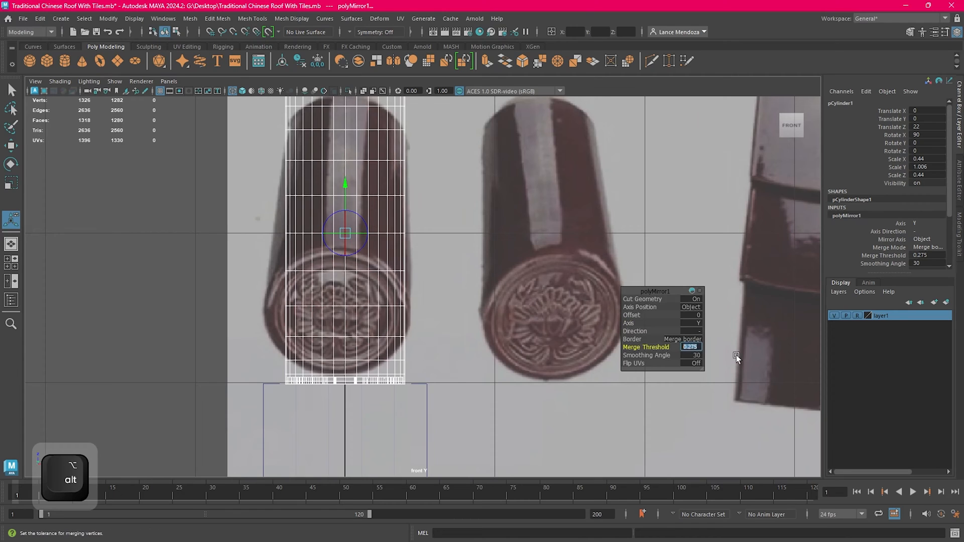
type("0.1")
key("Return")
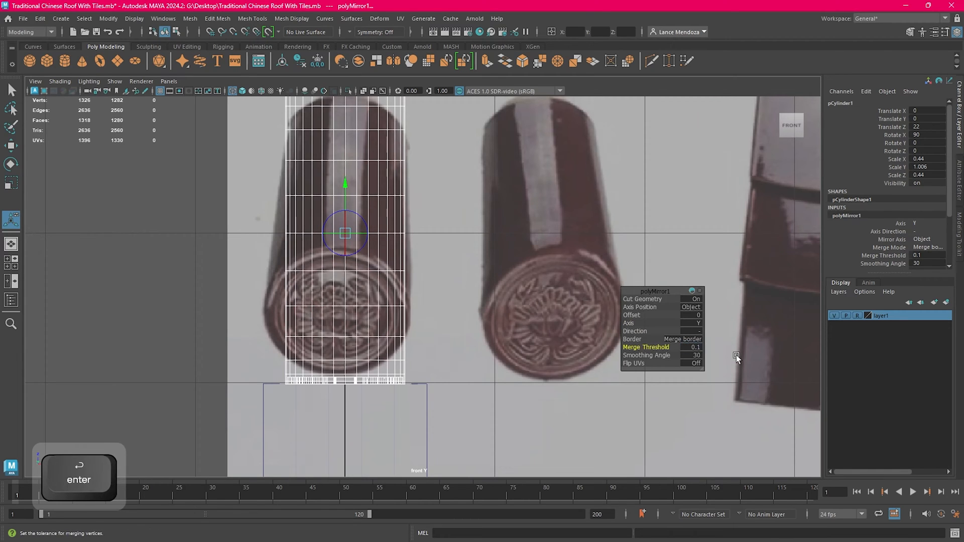
key("w")
key("1")
left_click(469, 213)
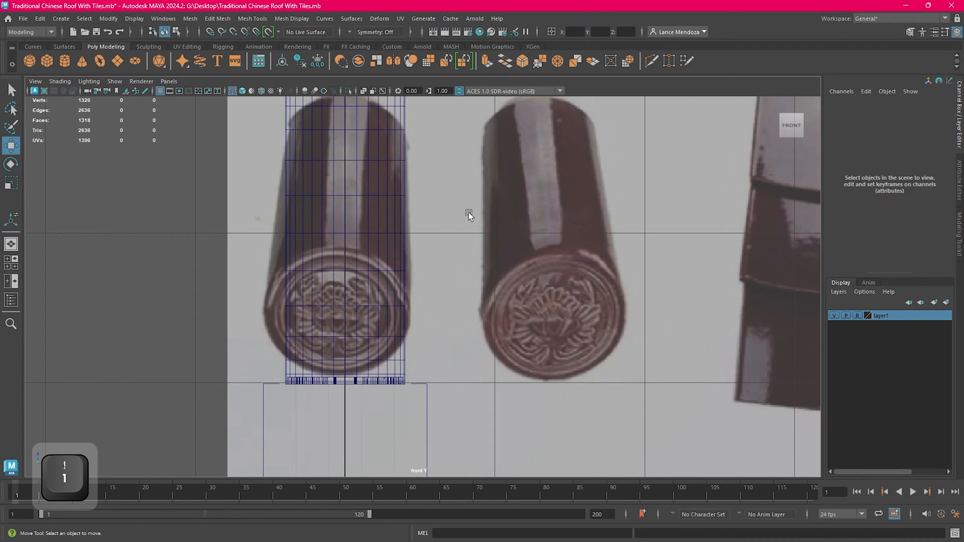
Step: In the perspective view, select the mirrored cylinder and raise it to Translate Z 23.833
key("space")
key("space")
right_click_drag(553, 200, 508, 267, "alt")
left_click(432, 275)
right_click_drag(432, 275, 450, 280, "alt")
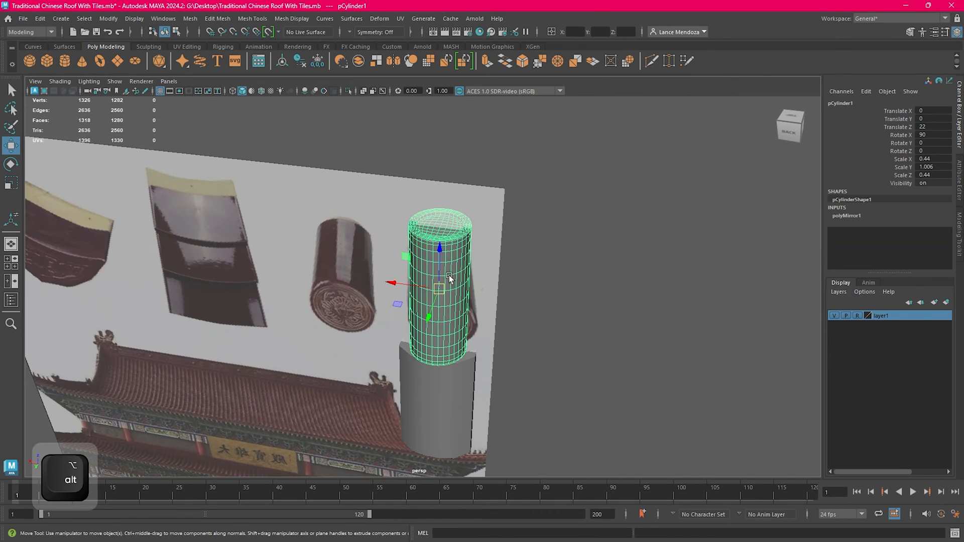
key("w")
left_click_drag(440, 248, 444, 122)
Step: Examine the mirrored cylinder's ringed end and sides from several angles
left_click_drag(496, 223, 521, 277, "alt")
left_click(521, 278)
right_click_drag(502, 286, 516, 291, "alt")
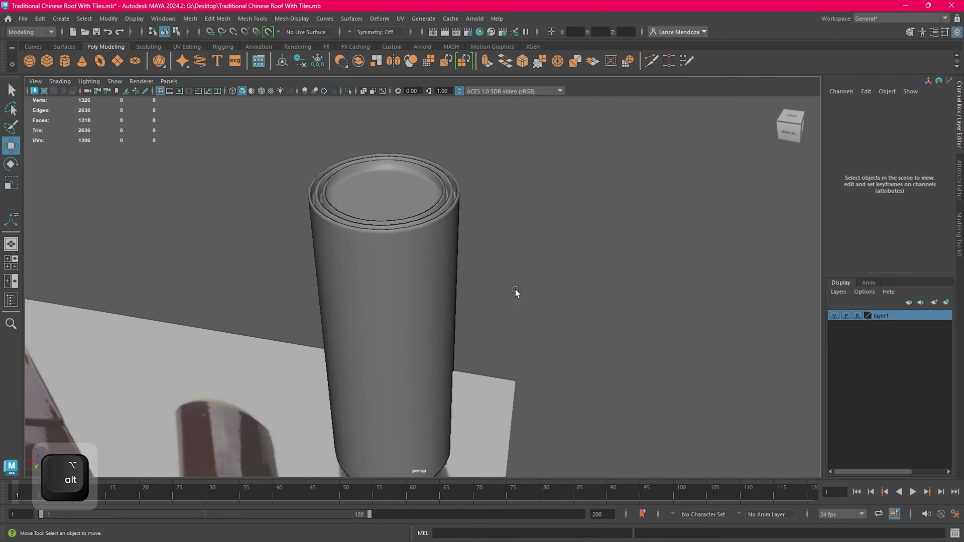
left_click_drag(516, 290, 496, 309, "alt")
right_click_drag(496, 309, 499, 330, "alt")
left_click(502, 330)
left_click(635, 322)
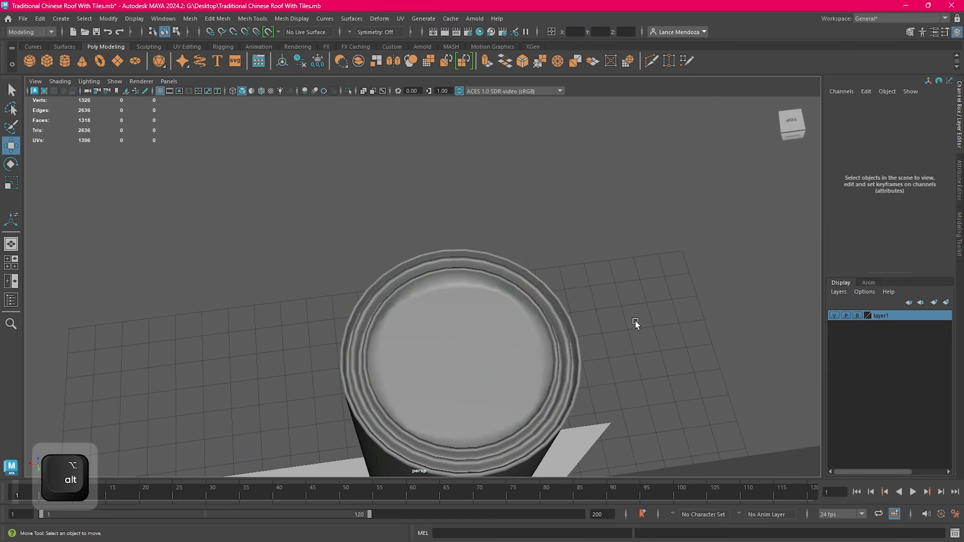
left_click_drag(635, 321, 455, 274, "alt")
Step: Average the vertex normals of the mirrored cylinder and deselect it
left_click(452, 241)
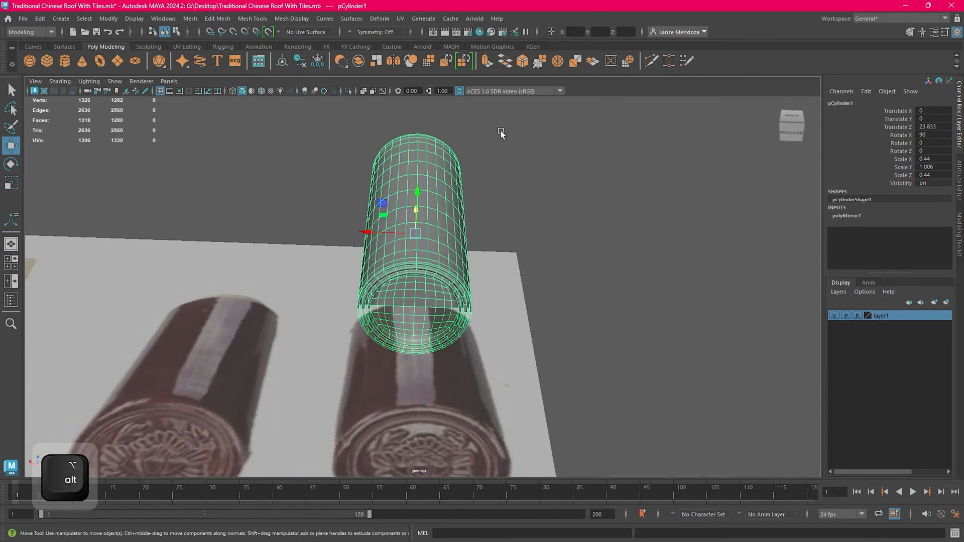
left_click(286, 23)
left_click(315, 45)
left_click(519, 198)
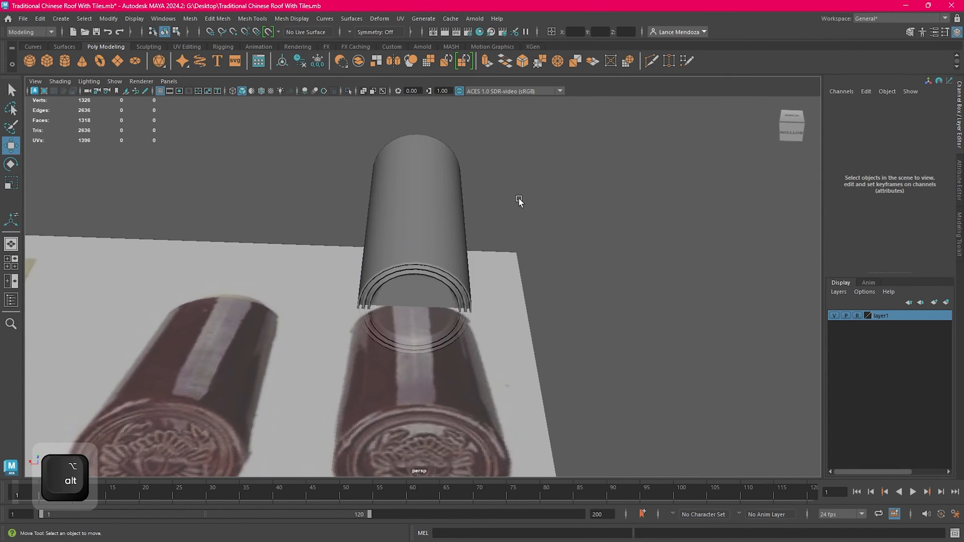
Step: Examine the shading and edge flow of the cylinder's ringed end up close, briefly previewing the mesh smoothed
left_click_drag(520, 198, 518, 287, "alt")
scroll(518, 287, "up", 5)
left_click(467, 282)
middle_click_drag(555, 249, 493, 306, "alt")
scroll(527, 291, "up", 4)
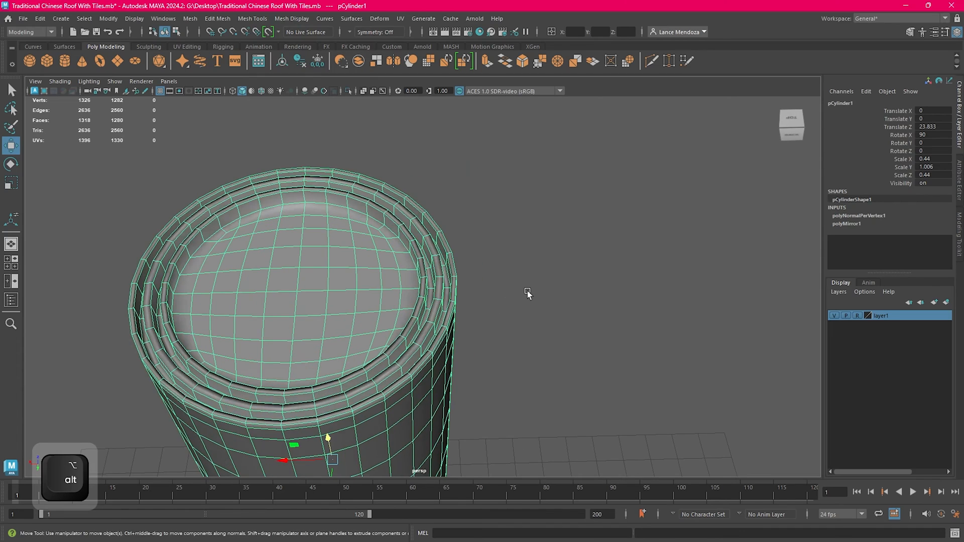
key("3")
key("1")
left_click(538, 279)
scroll(437, 296, "down", 6)
left_click_drag(496, 264, 477, 221, "alt")
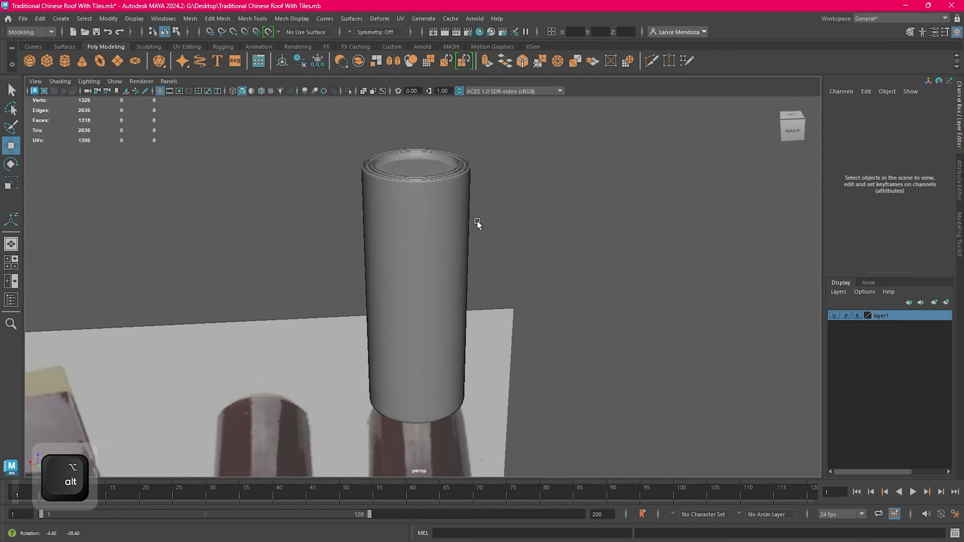
Step: Select and frame the mirrored cylinder, and save the scene
left_click(454, 236)
scroll(497, 251, "down", 2)
key("f")
scroll(582, 211, "down", 5)
left_click_drag(601, 160, 591, 188, "alt")
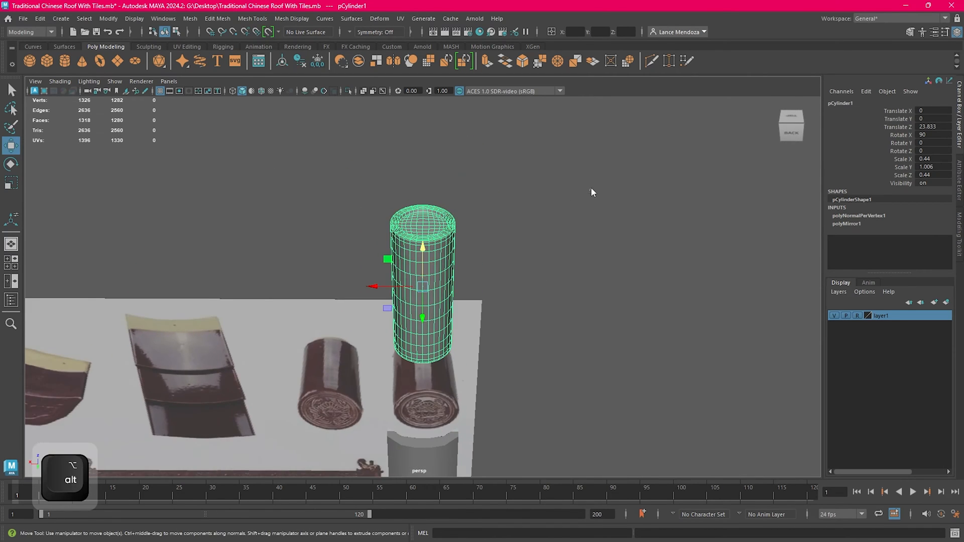
right_click(591, 188)
left_click(23, 20)
left_click(73, 63)
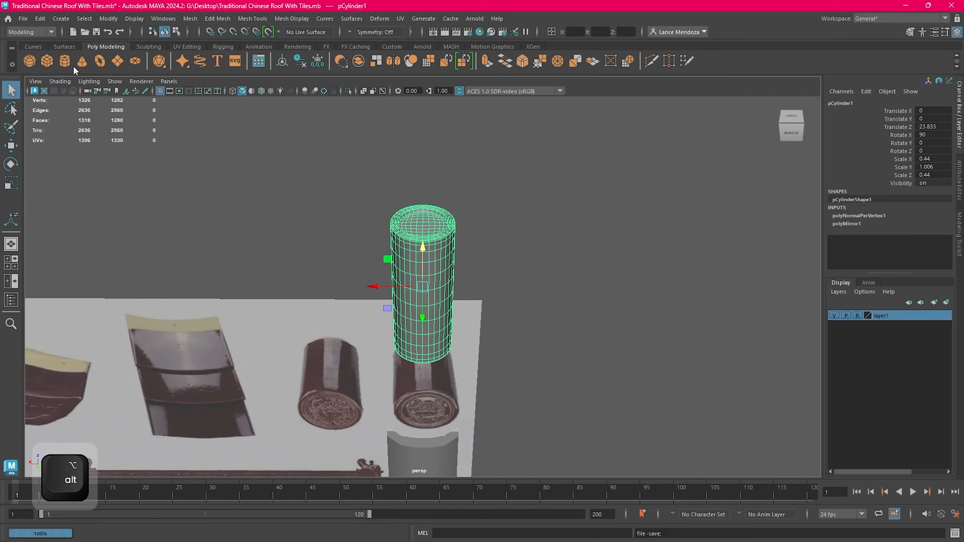
Step: Assign a new aiAmbientOcclusion material from the Arnold shaders to the cylinder
right_click(612, 193)
left_click(599, 447)
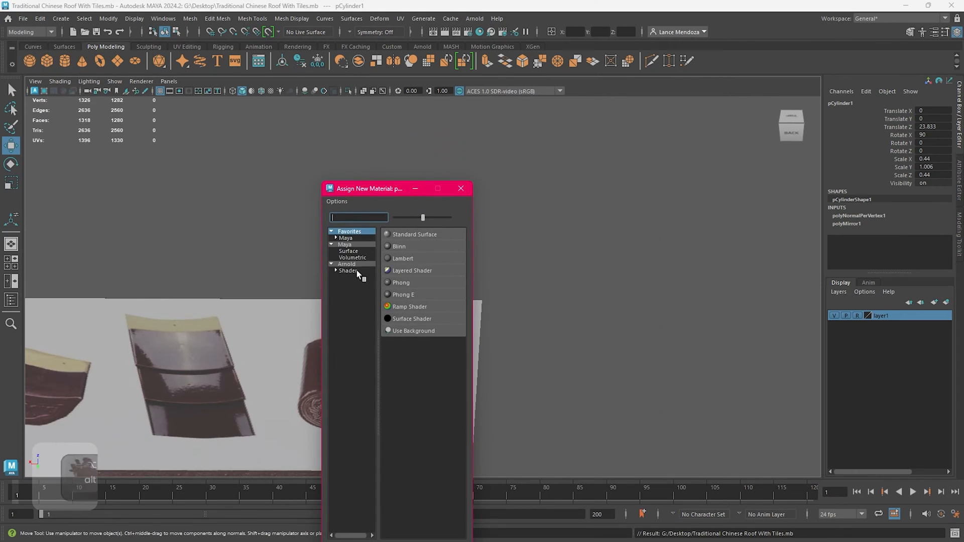
left_click(349, 270)
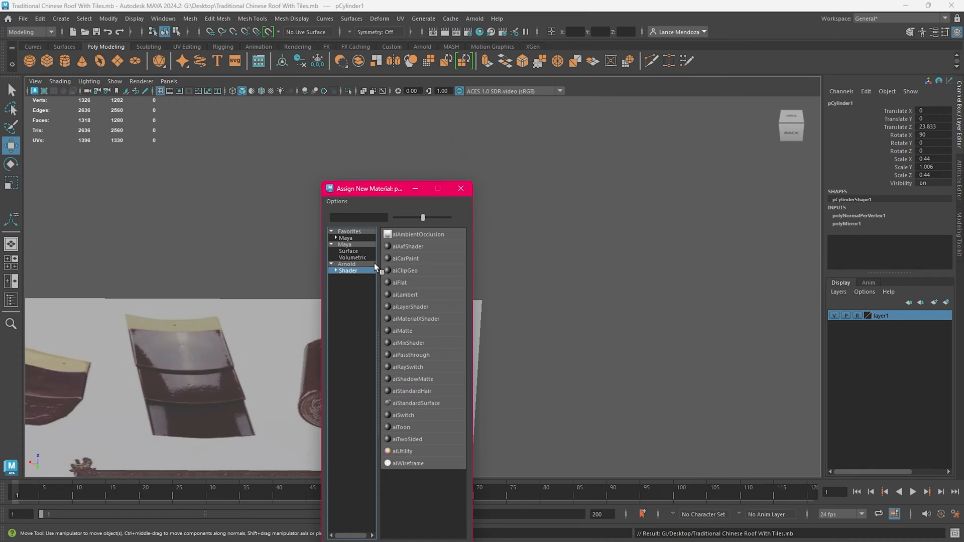
left_click(436, 234)
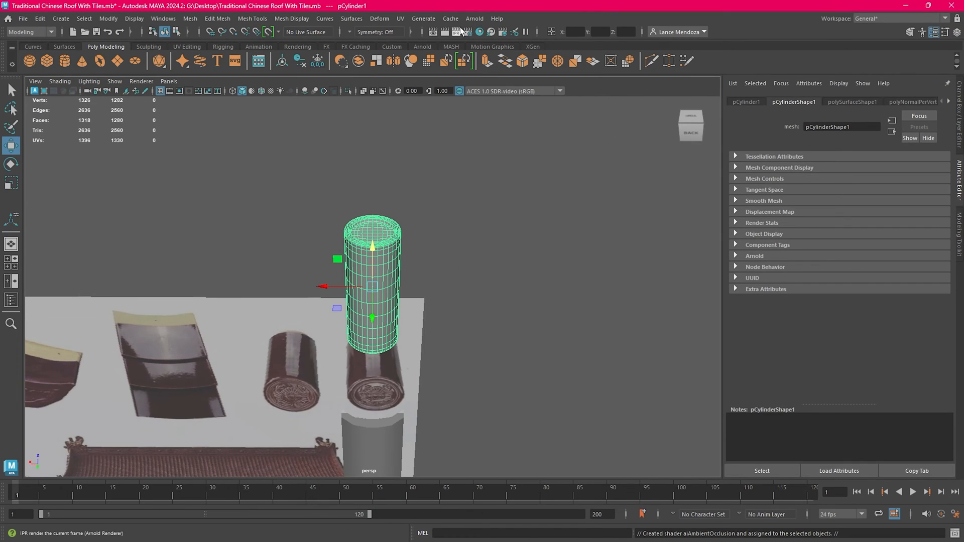
Step: Set the image format of the Arnold render output to png and close the render settings
left_click(422, 46)
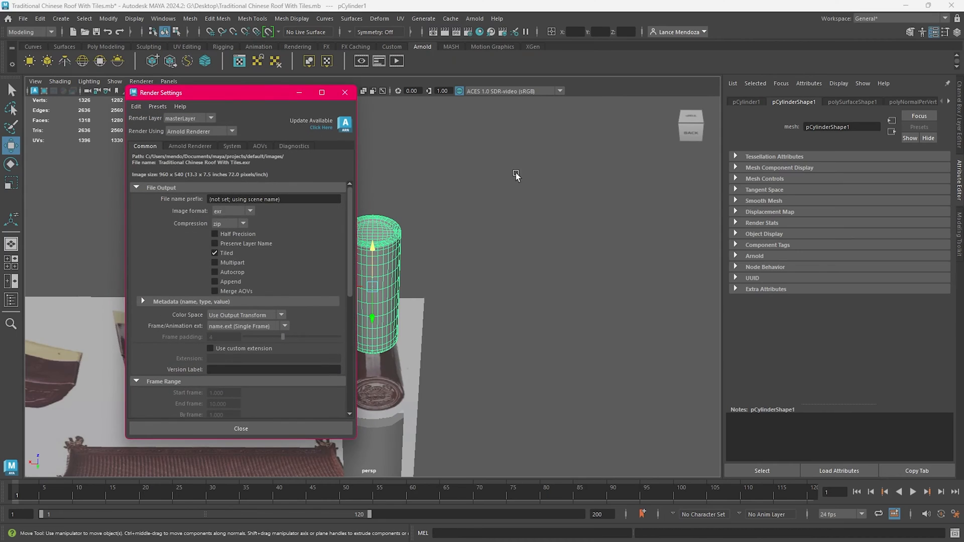
left_click(240, 232)
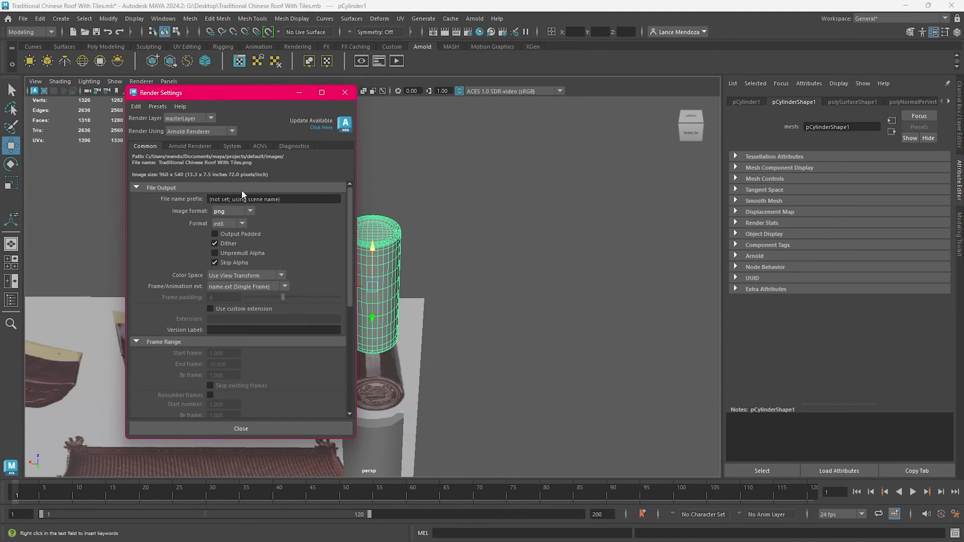
left_click(199, 145)
left_click(344, 93)
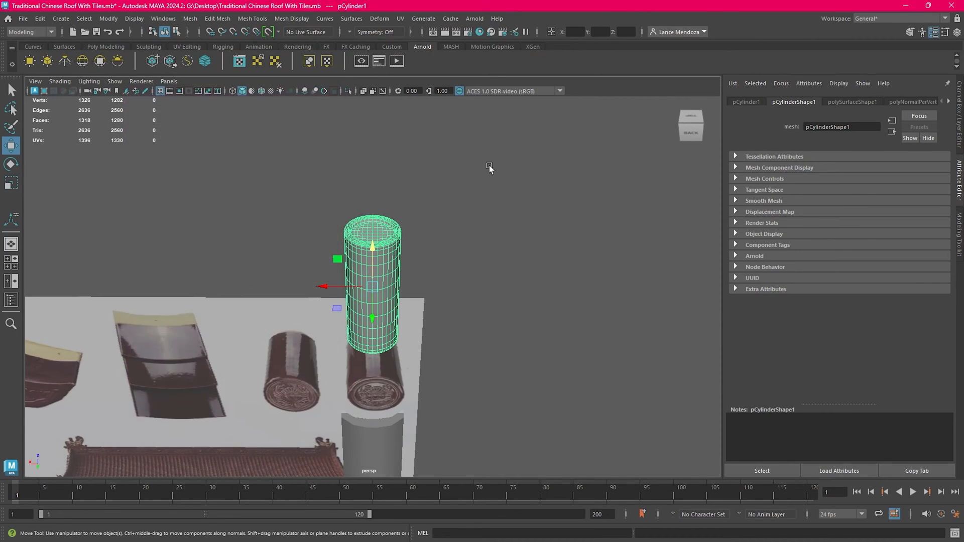
Step: Collapse the attribute editor and delete all construction history in the scene
middle_click_drag(647, 180, 704, 168, "alt")
left_click(957, 184)
scroll(494, 252, "up", 1)
middle_click_drag(488, 256, 295, 248, "alt")
left_click(43, 22)
mouse_move(94, 147)
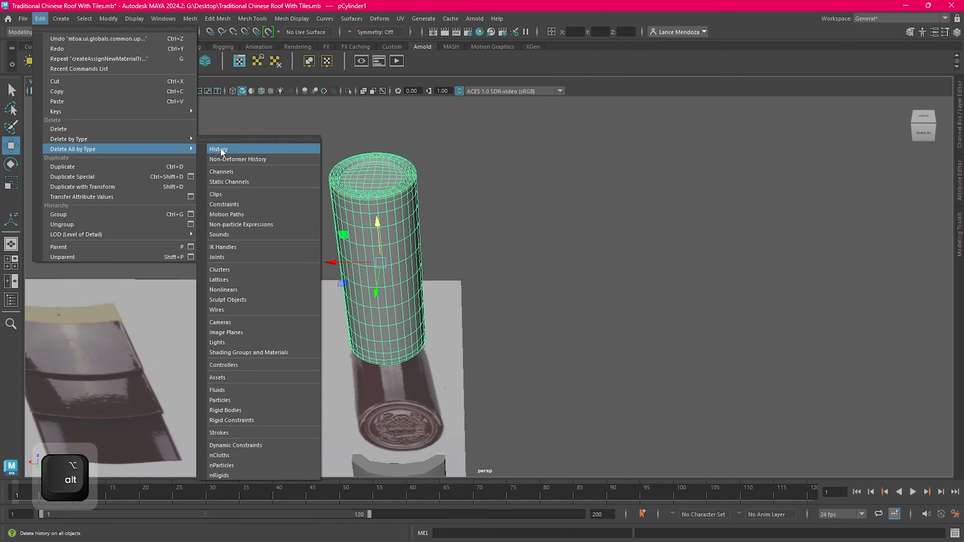
left_click(219, 150)
Step: Keep the General workspace and save the scene
middle_click_drag(566, 265, 479, 260, "alt")
scroll(653, 251, "down", 2)
left_click(863, 19)
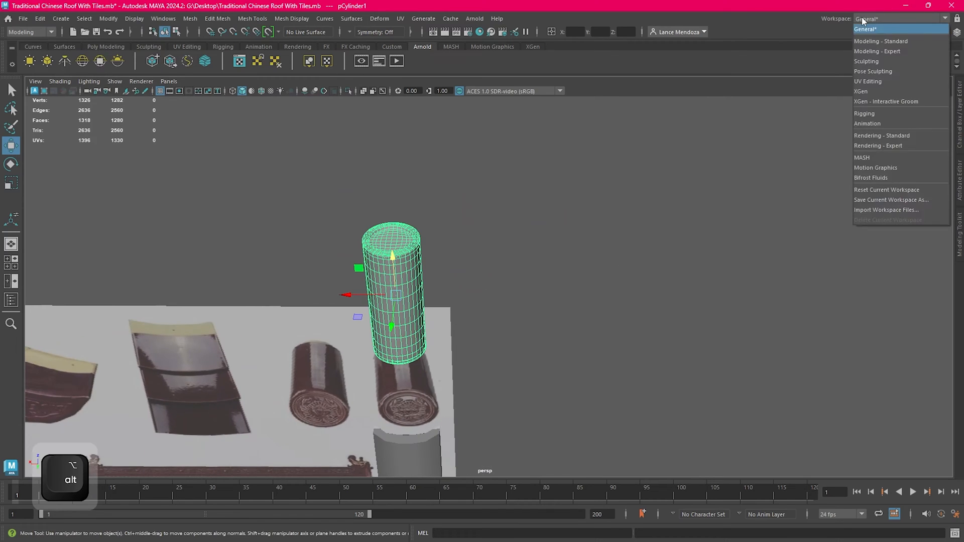
left_click(772, 45)
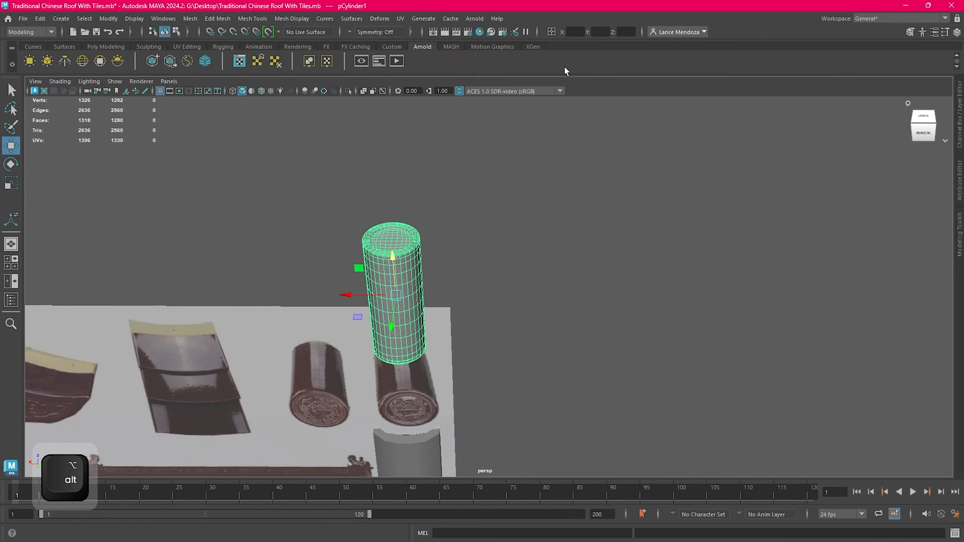
middle_click_drag(450, 217, 522, 216, "alt")
left_click(23, 18)
left_click(37, 19)
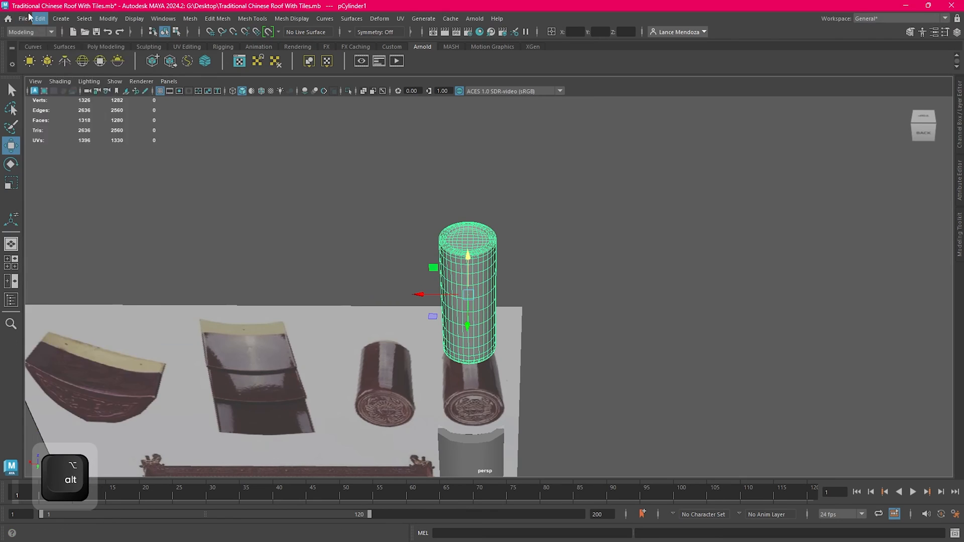
left_click(25, 17)
left_click(62, 62)
Step: Render the cylinder in the Arnold RenderView and enable 3D Manipulation there
middle_click_drag(601, 258, 567, 269, "alt")
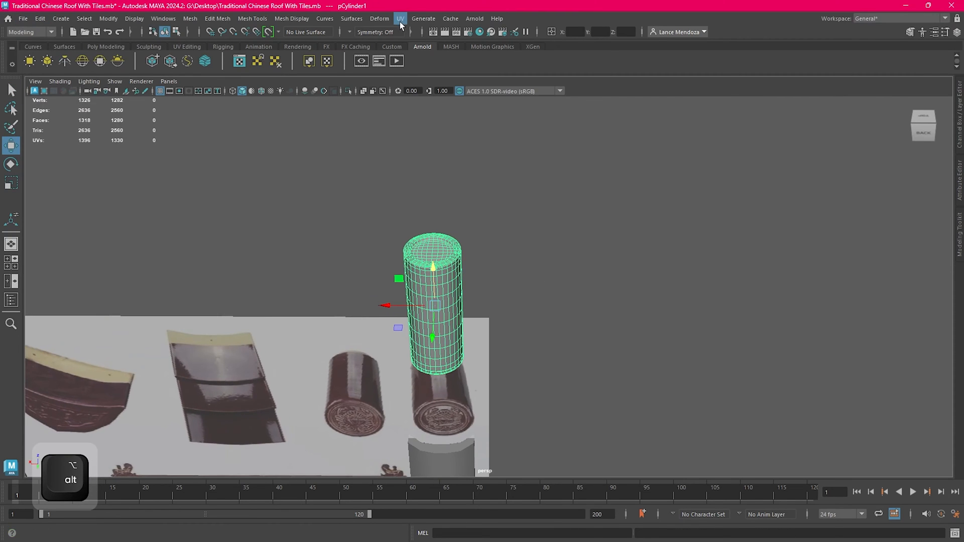
left_click(396, 62)
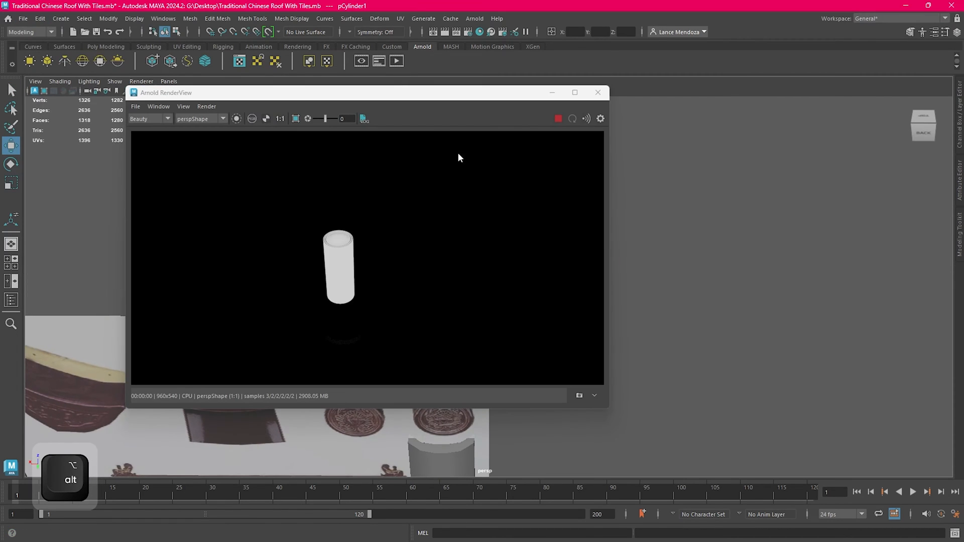
scroll(348, 249, "up", 6)
scroll(354, 263, "down", 3)
left_click(137, 106)
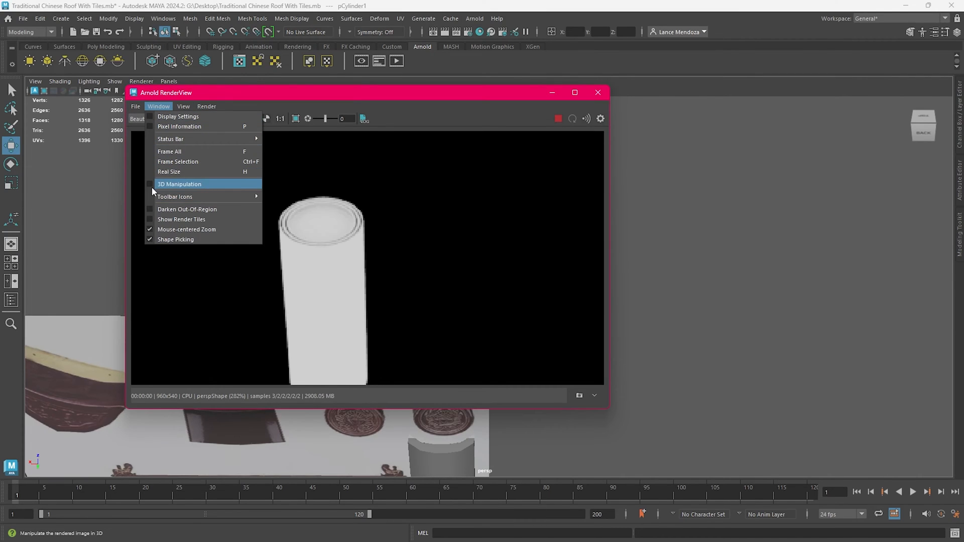
left_click(152, 184)
Step: Inspect the rendered cylinder from several angles, close the render view and compare the model with the reference tiles
left_click_drag(354, 235, 410, 267, "alt")
right_click_drag(409, 267, 447, 222, "alt")
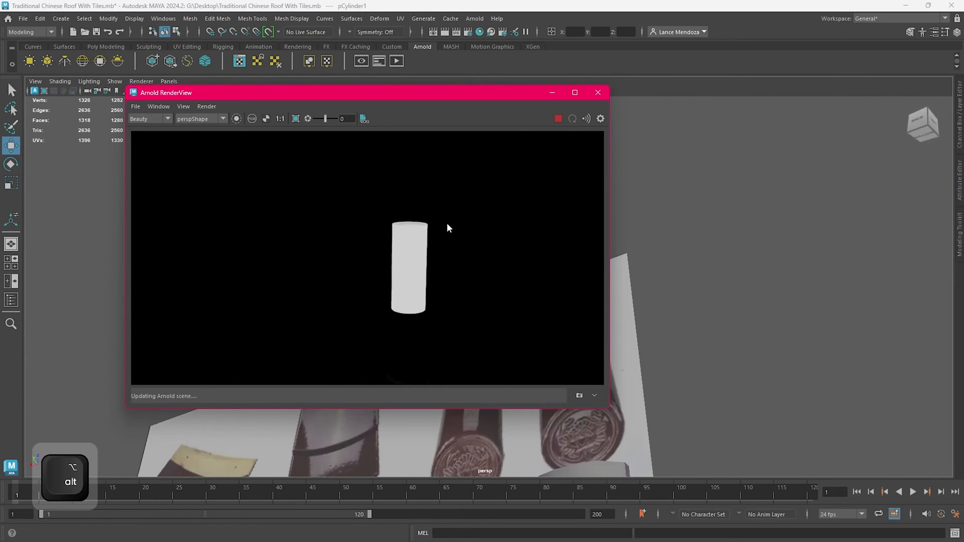
left_click_drag(447, 222, 459, 237, "alt")
left_click_drag(476, 285, 433, 259, "alt")
left_click(602, 96)
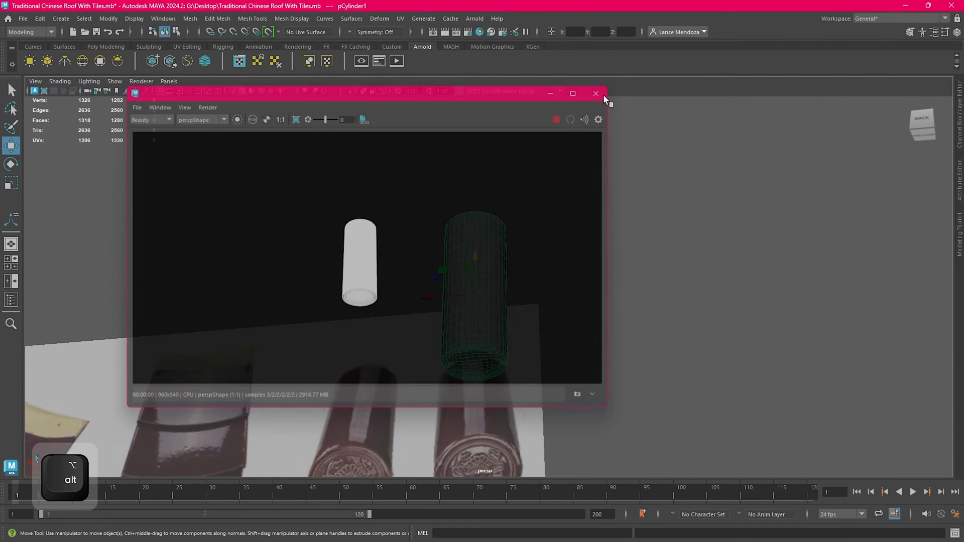
left_click_drag(607, 256, 599, 285, "alt")
left_click_drag(594, 206, 589, 244, "alt")
left_click(592, 266)
middle_click_drag(594, 291, 580, 204, "alt")
left_click_drag(580, 204, 573, 246, "alt")
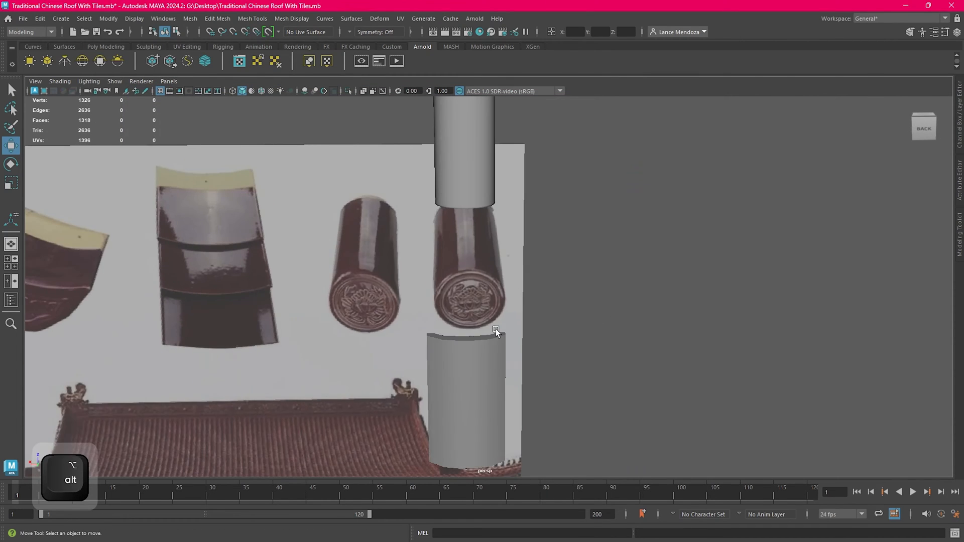
Step: Select the curved tile below the cylinder and compare it with the reference image in the perspective and front views
left_click(491, 354)
right_click_drag(491, 353, 455, 359, "alt")
middle_click_drag(286, 261, 415, 261, "alt")
right_click_drag(415, 260, 390, 261, "alt")
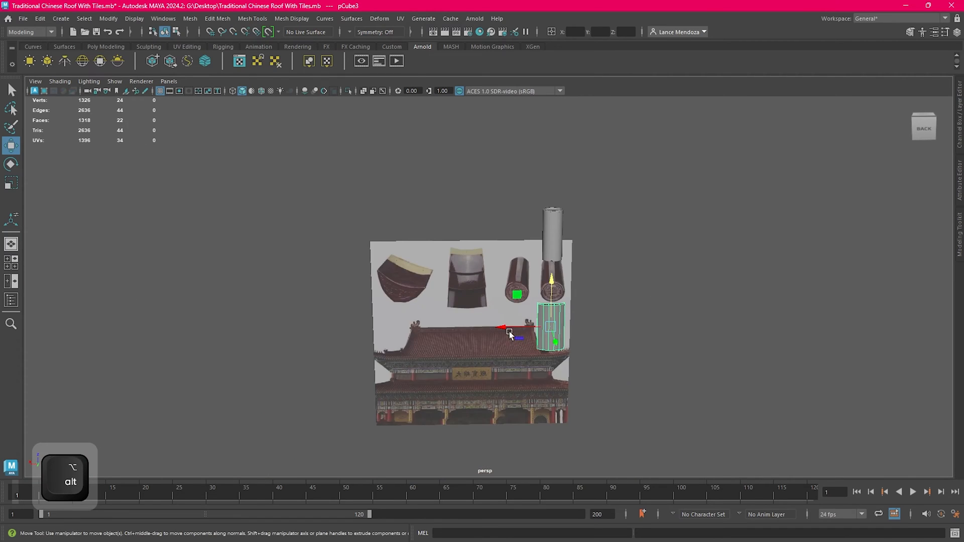
middle_click_drag(389, 261, 299, 223, "alt")
right_click_drag(300, 222, 310, 224, "alt")
right_click_drag(586, 314, 509, 359, "alt")
key("space")
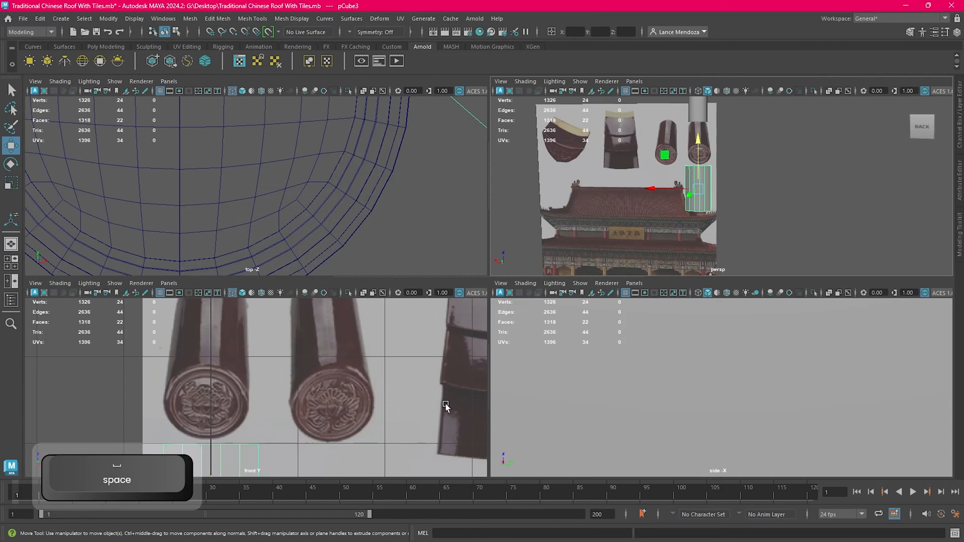
key("space")
key("f")
scroll(507, 318, "down", 6)
key("space")
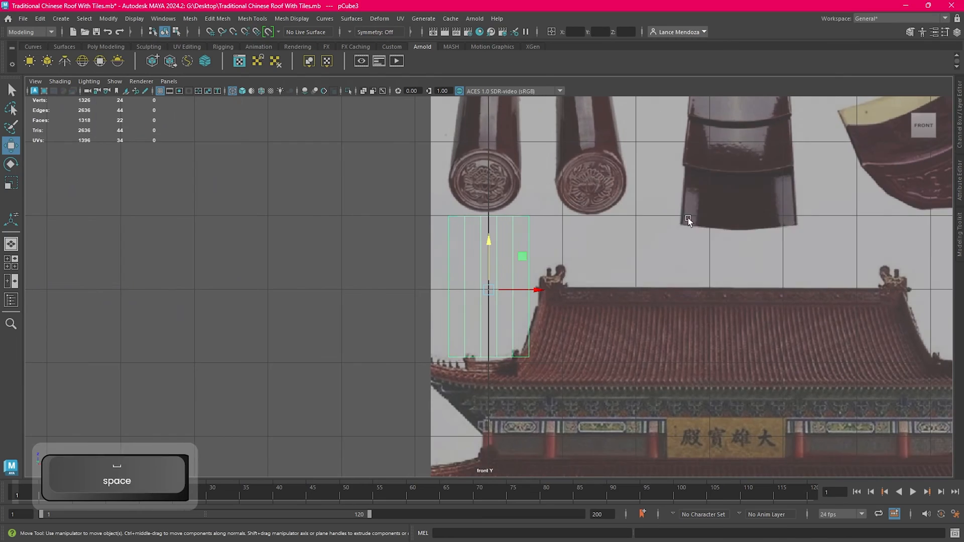
key("space")
Step: Switch to Chrome and open the green Chinese style roof photo from Shutterstock's "chinese style roof" results
mouse_move(552, 516)
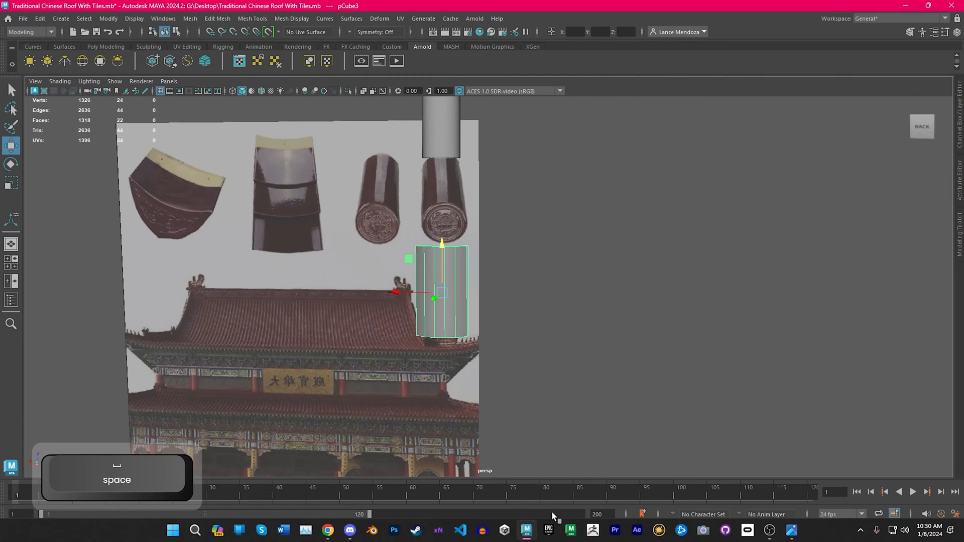
left_click(329, 531)
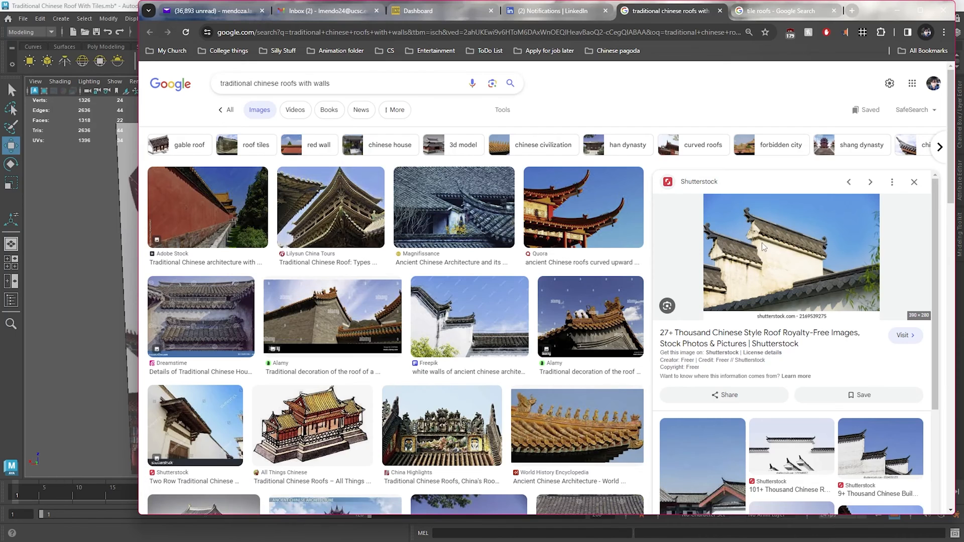
left_click(762, 244)
scroll(703, 194, "down", 15)
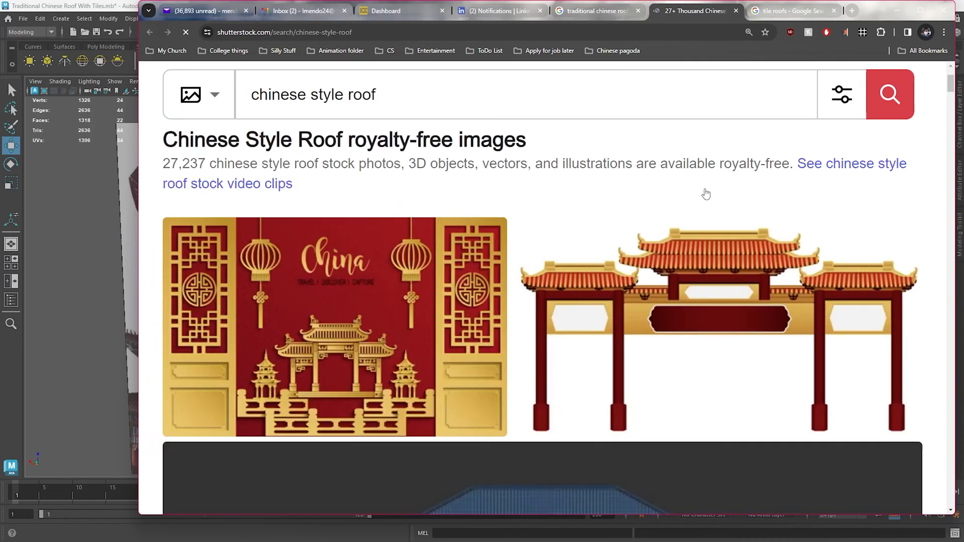
scroll(712, 180, "down", 4)
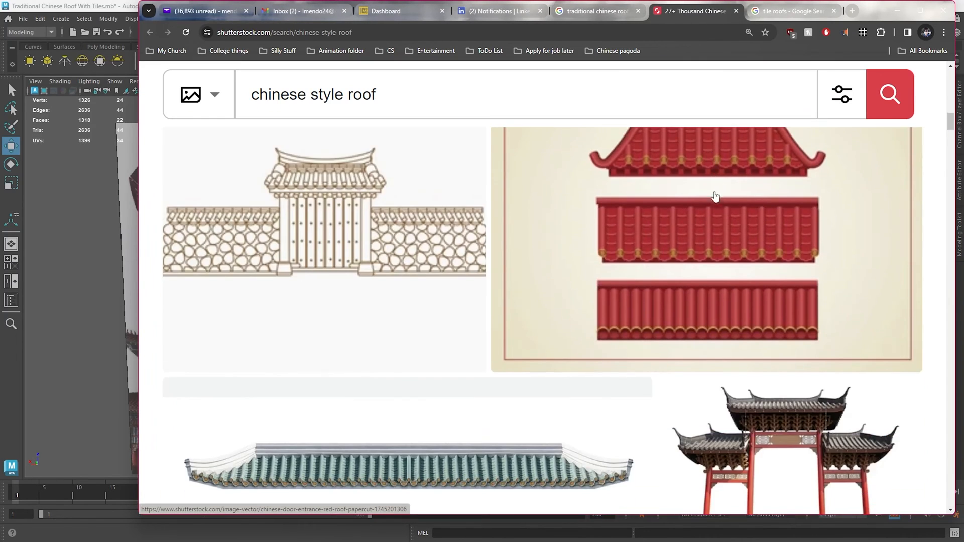
scroll(710, 183, "down", 4)
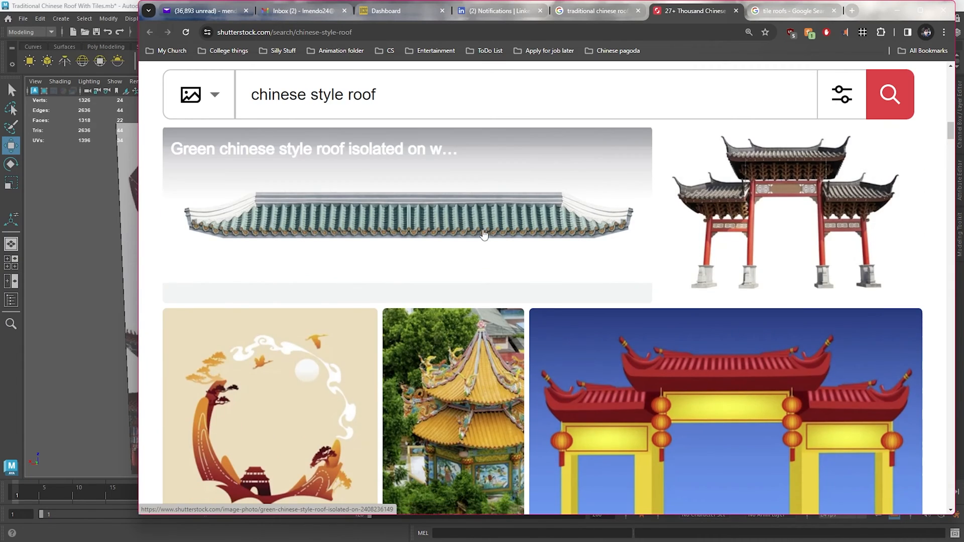
left_click(507, 227)
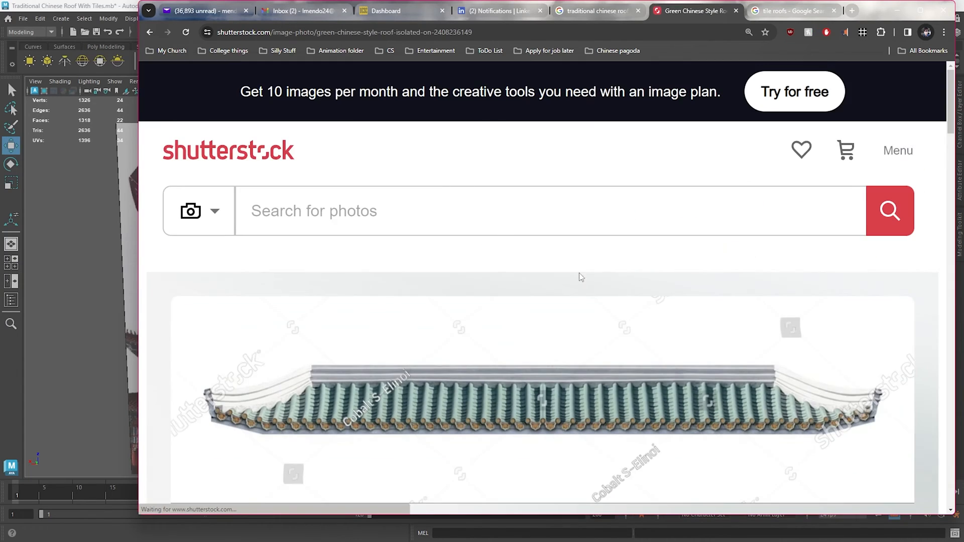
scroll(553, 334, "down", 3)
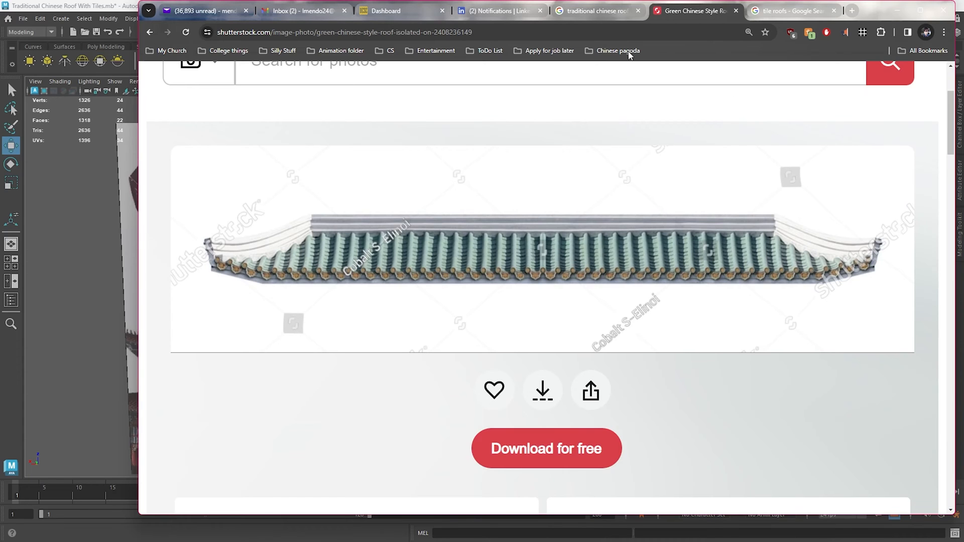
Step: Compare the green roof photo with the image results for traditional Chinese roofs with walls and for tile roofs
left_click(600, 12)
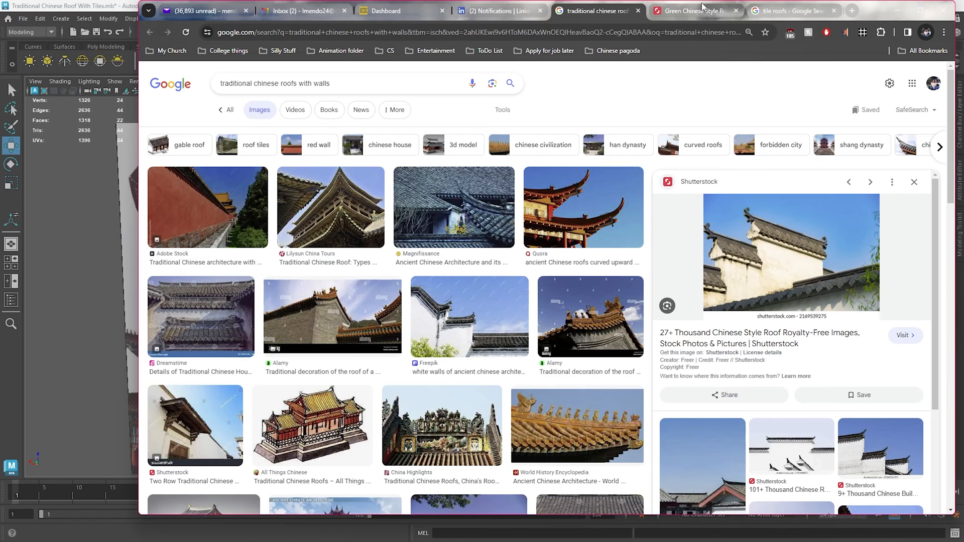
left_click(700, 10)
left_click(601, 12)
left_click(698, 10)
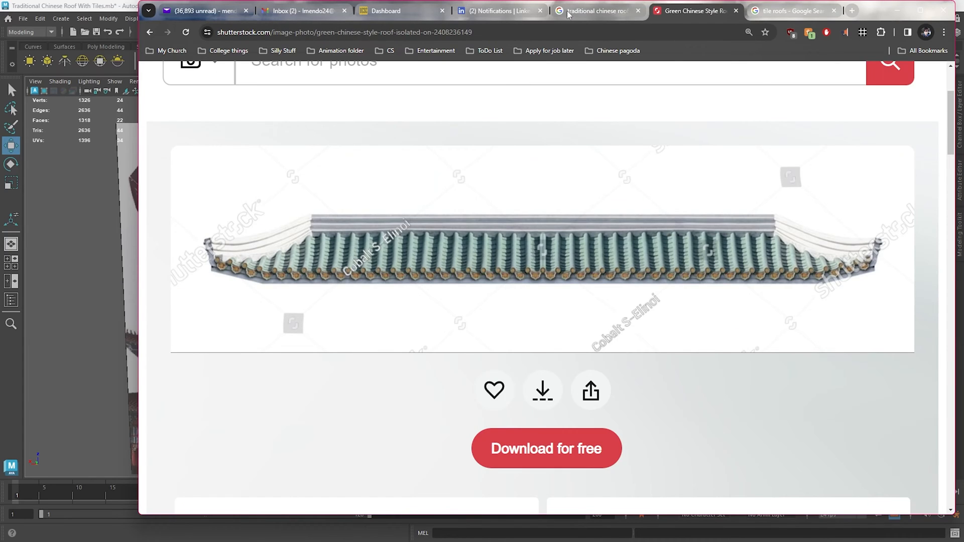
left_click(798, 12)
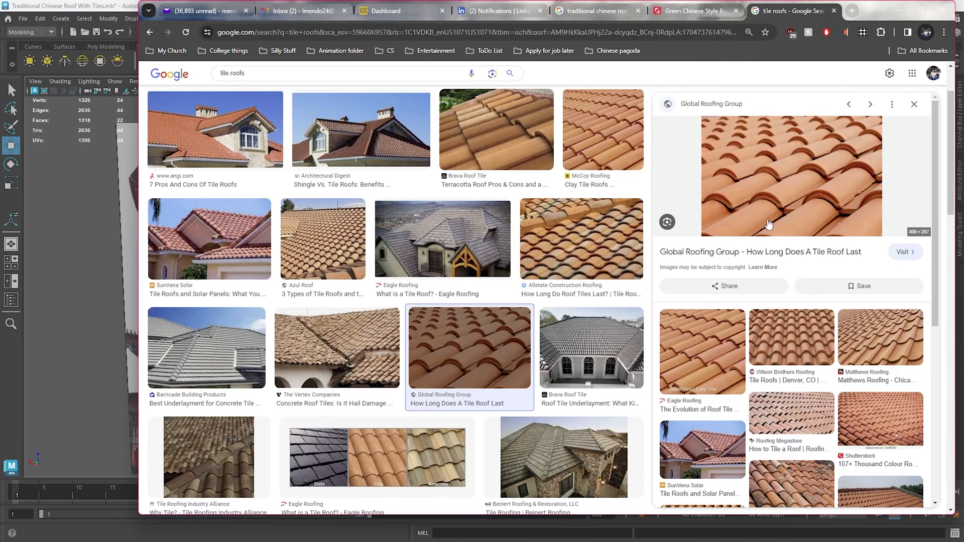
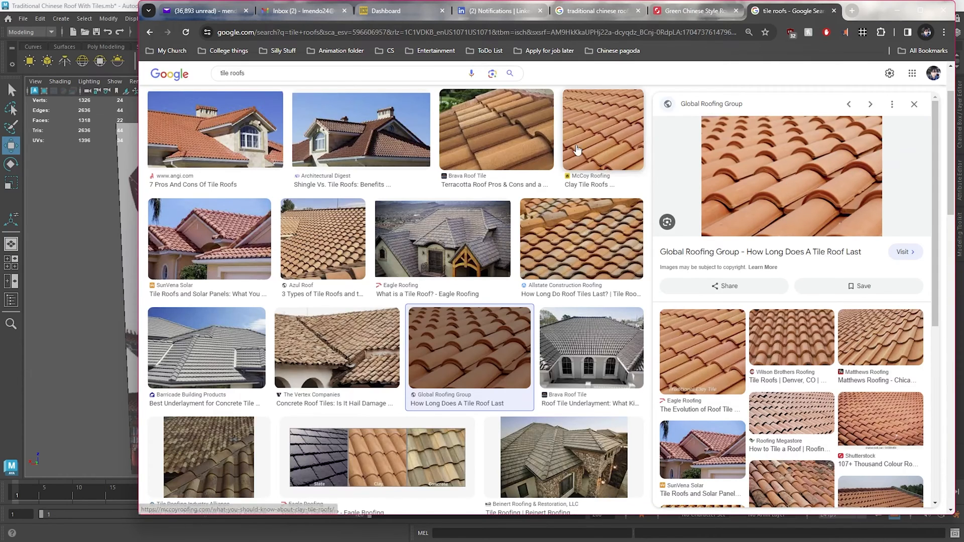
left_click(703, 12)
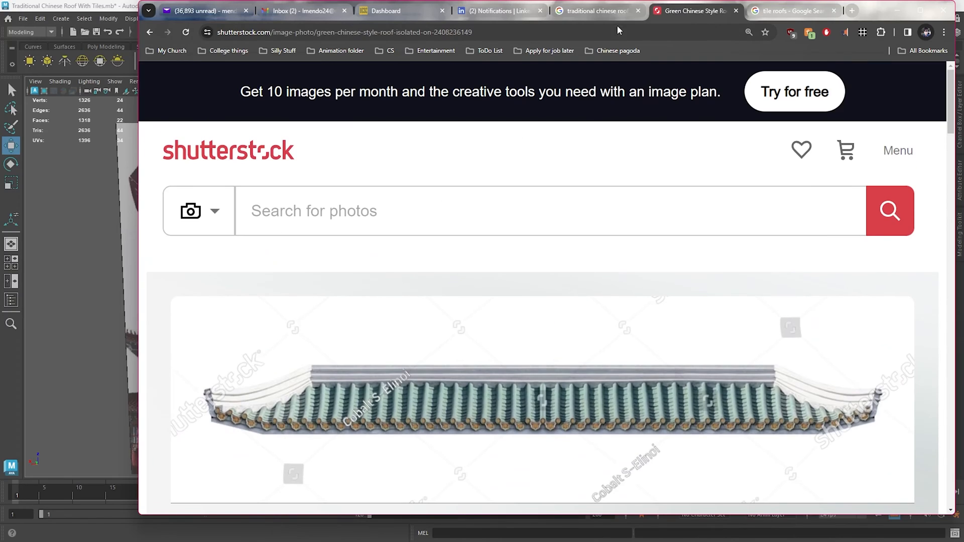
Step: Preview the Magnifissance and Dreamstime roof photos in the traditional Chinese roof results and examine their tile rows
left_click(602, 11)
left_click(501, 218)
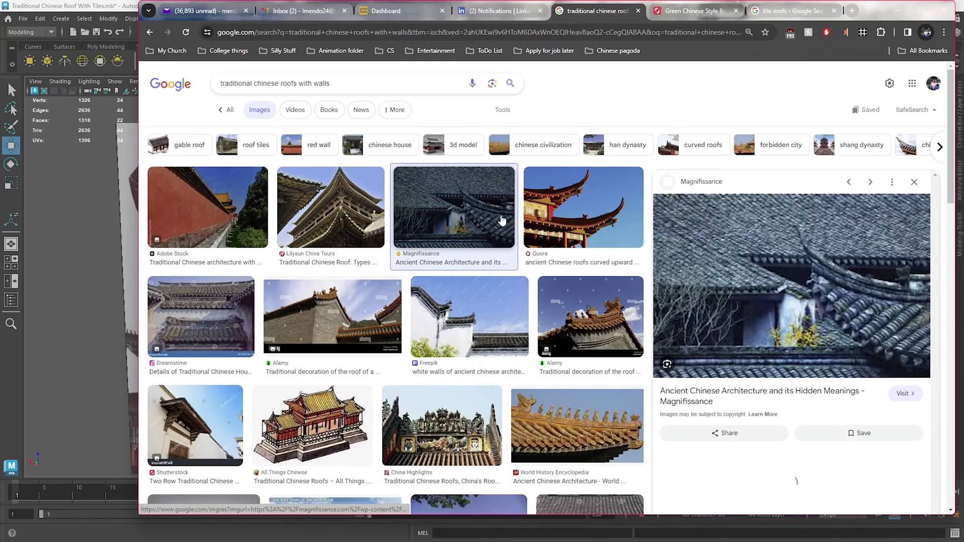
left_click(210, 322)
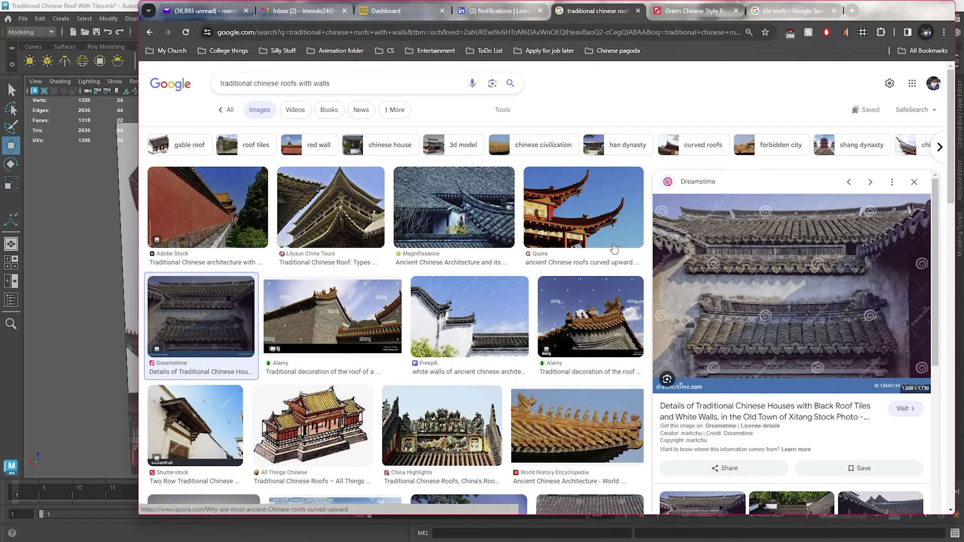
scroll(580, 325, "down", 3)
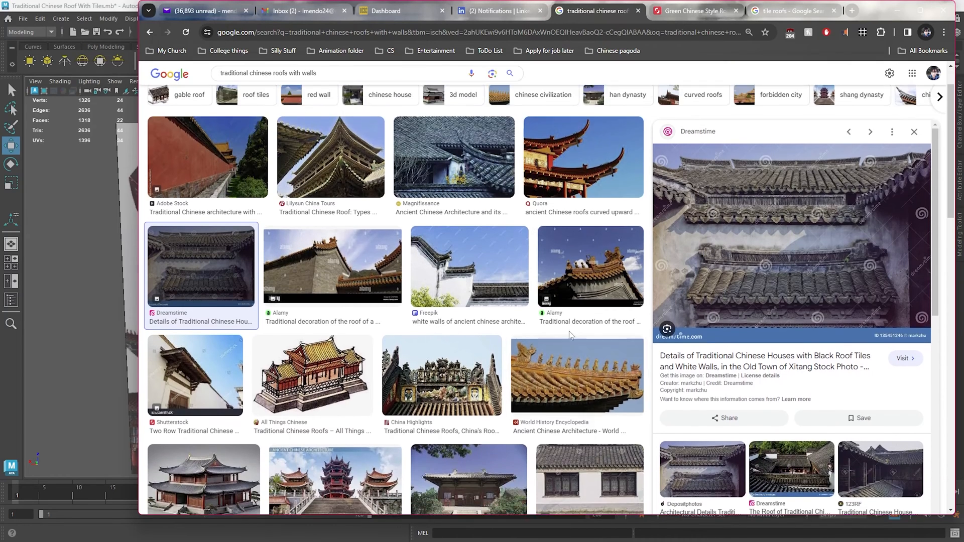
scroll(415, 353, "down", 4)
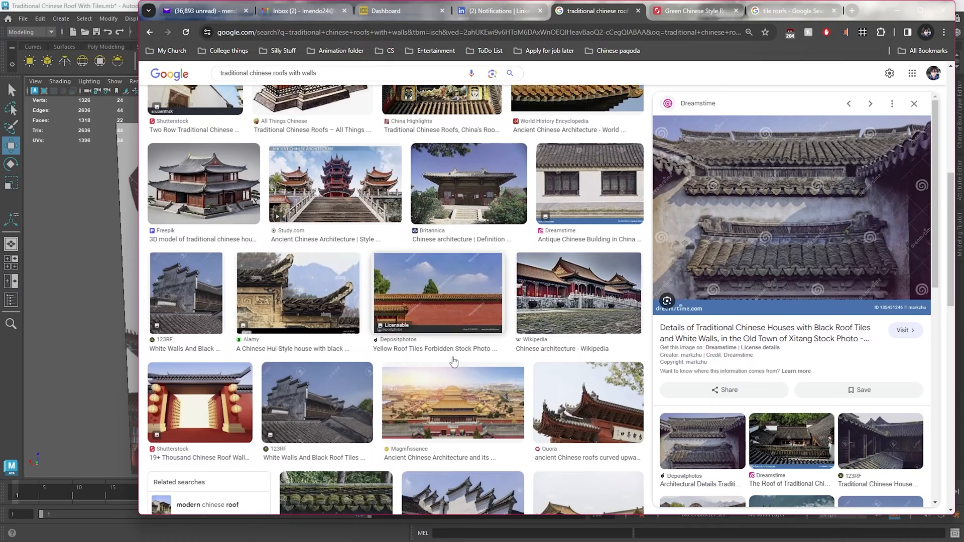
left_click(611, 189)
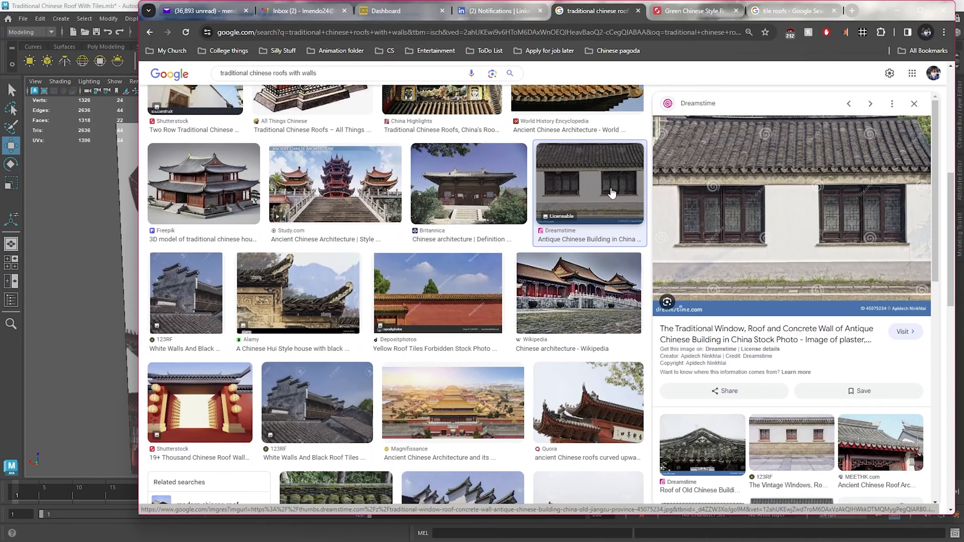
scroll(612, 193, "down", 8)
scroll(556, 372, "up", 4)
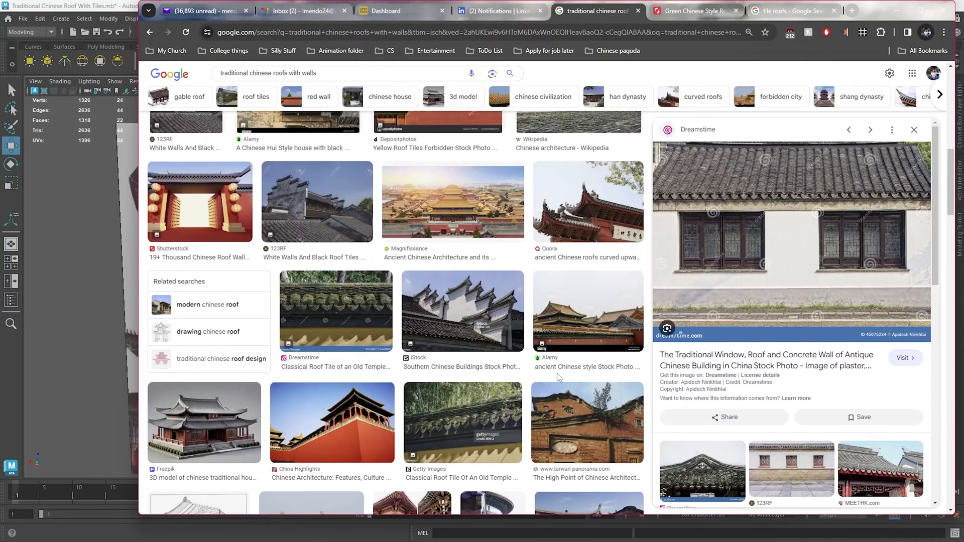
scroll(556, 366, "down", 4)
Step: Go back to the Shutterstock white-wall roof preview and examine its related images
left_click(150, 32)
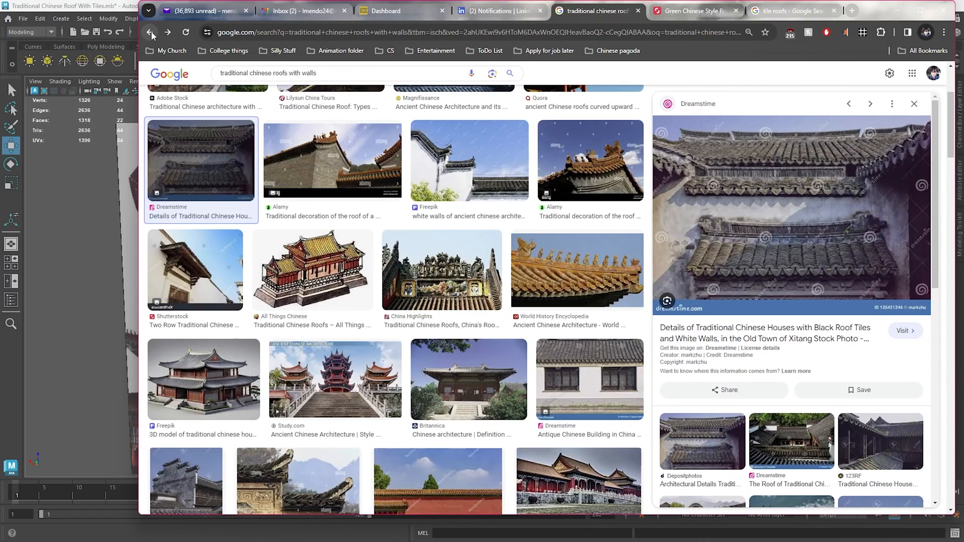
left_click(150, 32)
left_click(149, 32)
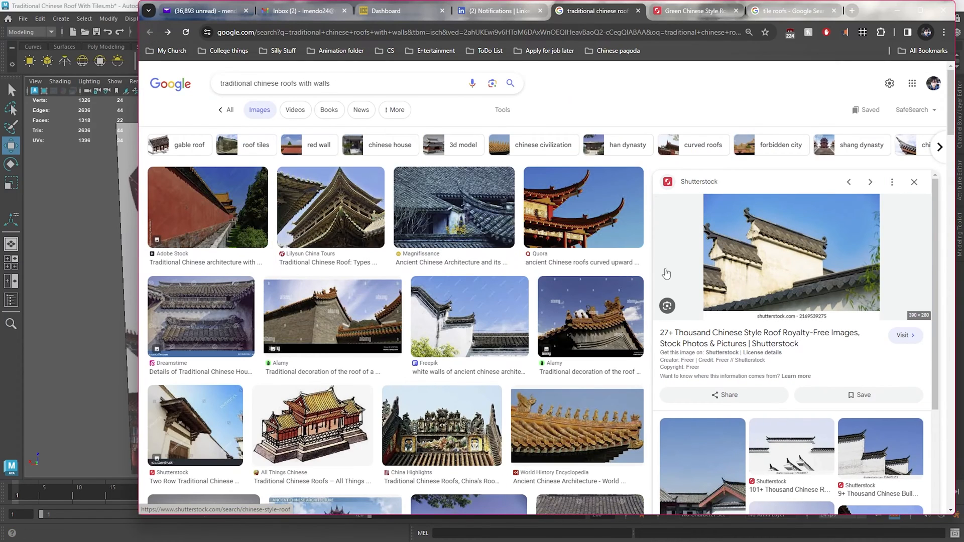
scroll(771, 297, "down", 4)
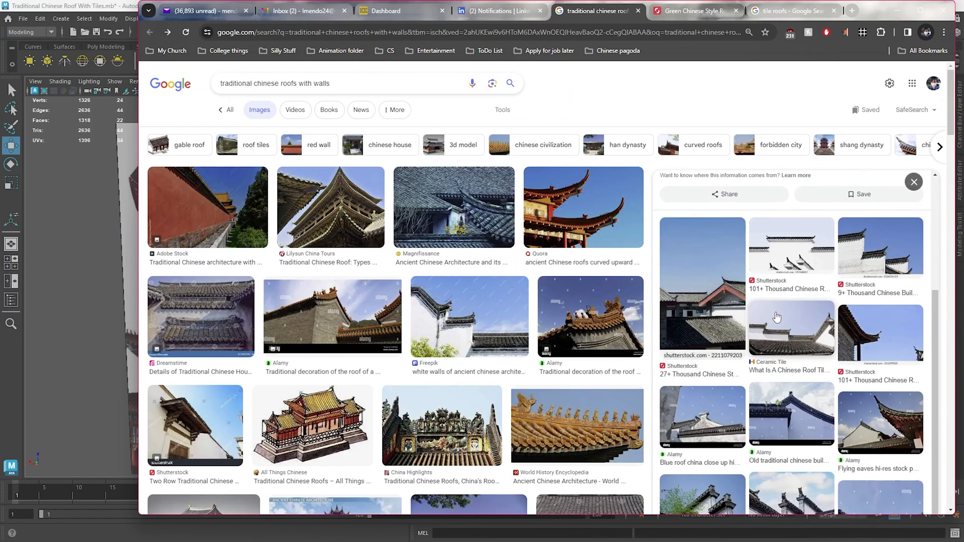
scroll(776, 319, "down", 2)
scroll(571, 361, "down", 4)
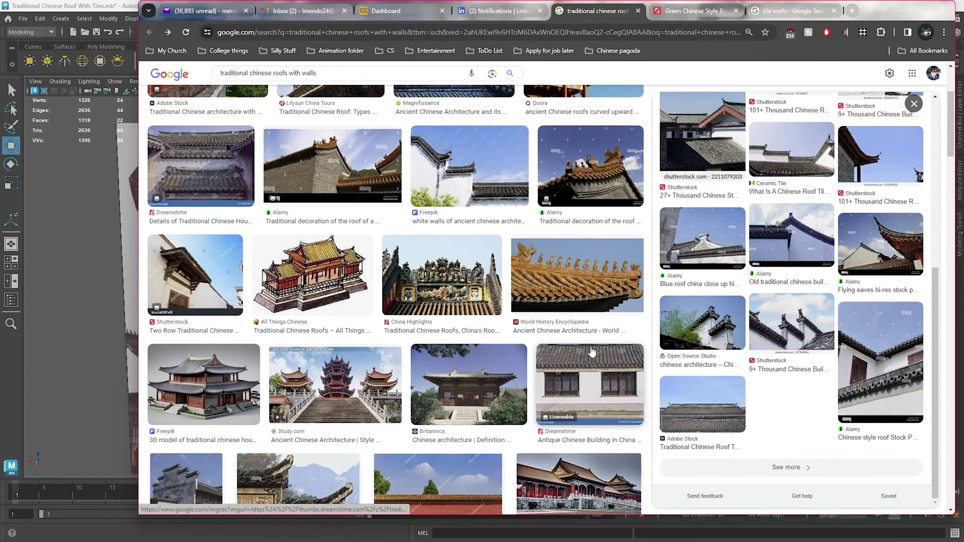
left_click(762, 361)
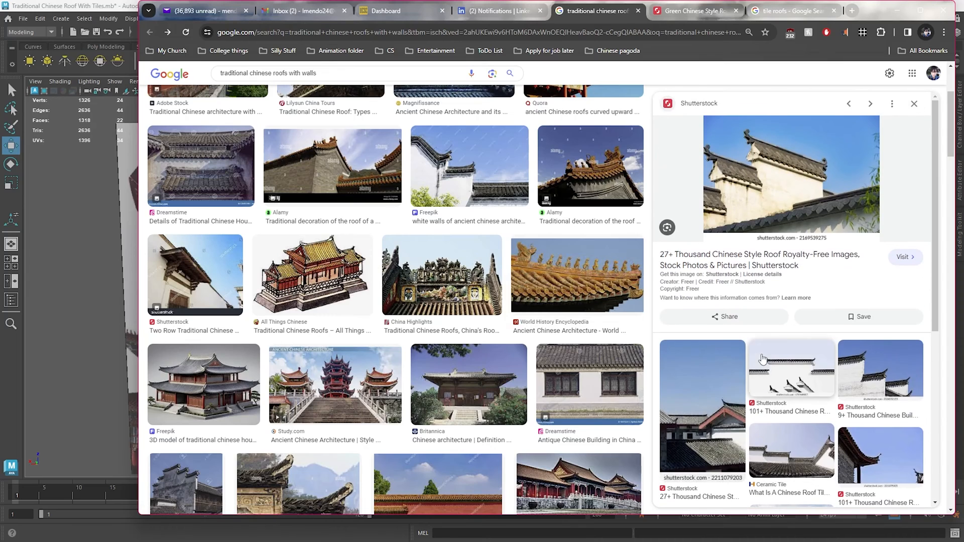
Step: Return to Maya and examine the curved tile's shape and thickness from several angles
left_click(90, 334)
scroll(476, 262, "up", 3)
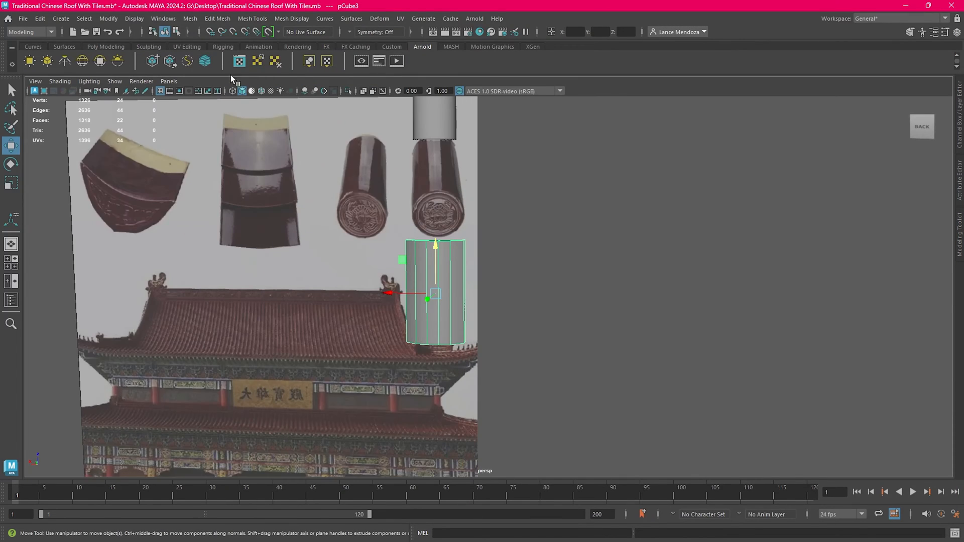
left_click(206, 22)
left_click_drag(549, 277, 519, 174, "alt")
left_click(515, 304)
left_click(461, 283)
left_click(304, 22)
mouse_move(262, 20)
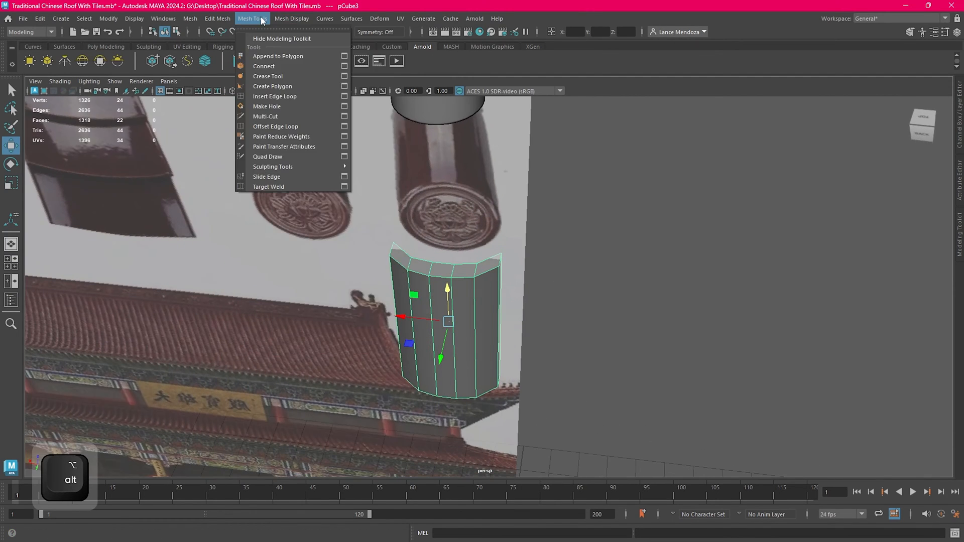
left_click_drag(472, 281, 577, 325, "alt")
middle_click_drag(668, 347, 664, 237, "alt")
right_click_drag(454, 332, 455, 304)
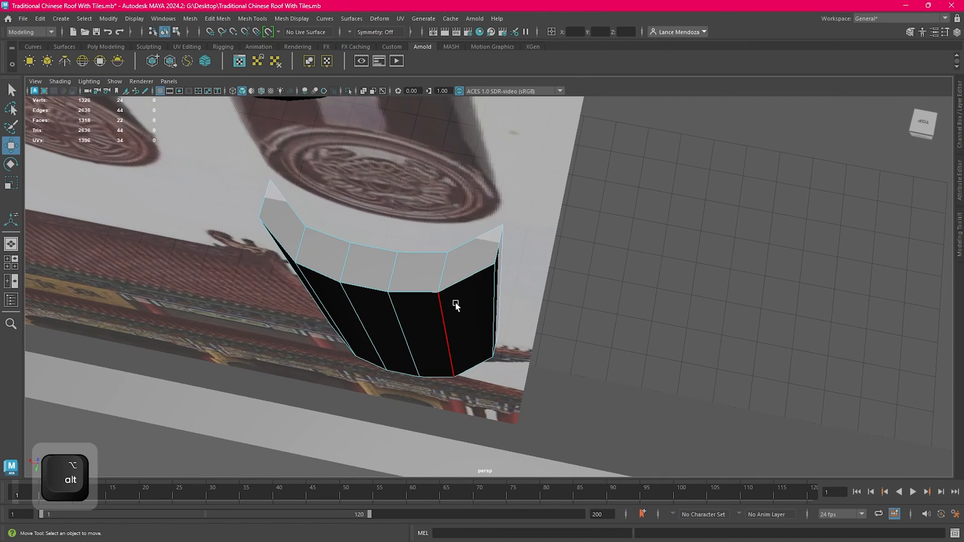
left_click_drag(469, 308, 372, 339, "alt")
left_click(307, 354, "shift")
left_click_drag(322, 356, 434, 376, "alt")
key("w")
key("r")
key("w")
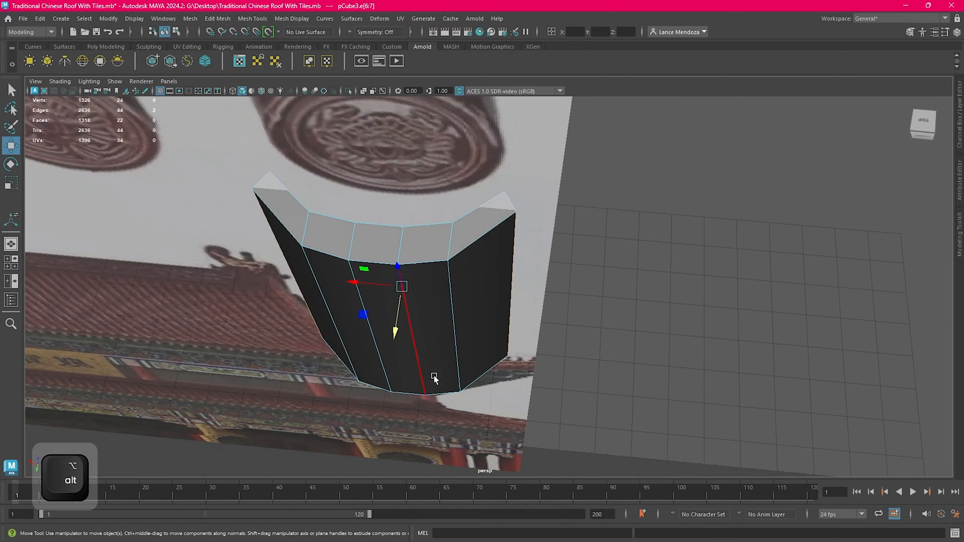
left_click(325, 301, "shift")
left_click_drag(325, 301, 429, 343, "alt")
key("w")
key("e")
key("r")
key("w")
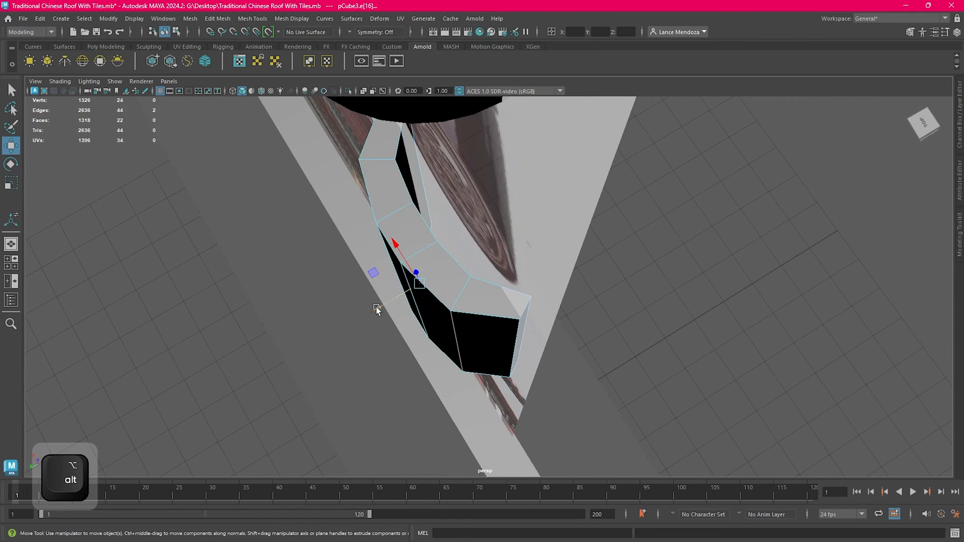
left_click_drag(379, 310, 625, 347, "alt")
left_click(494, 362)
left_click(370, 322, "shift")
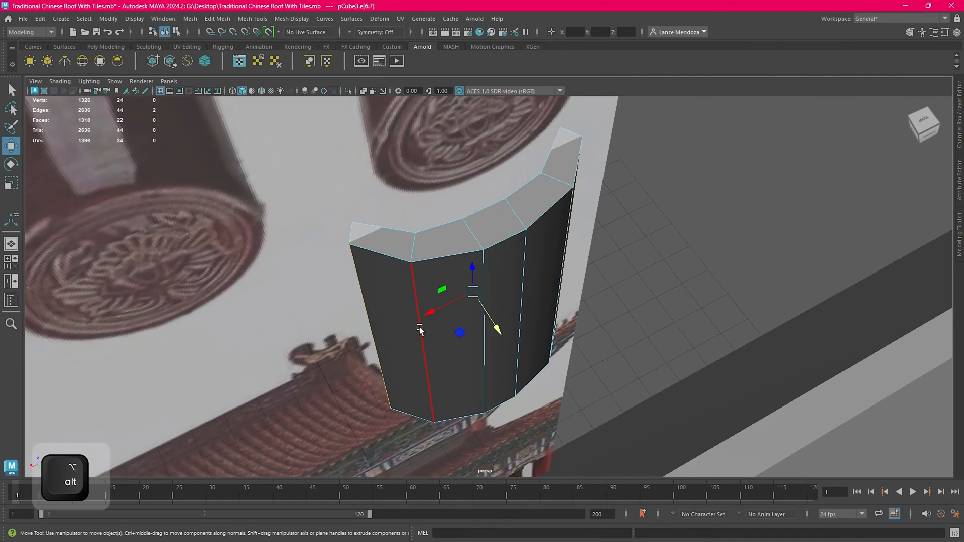
left_click_drag(419, 327, 577, 232, "alt")
key("w")
key("e")
key("r")
key("w")
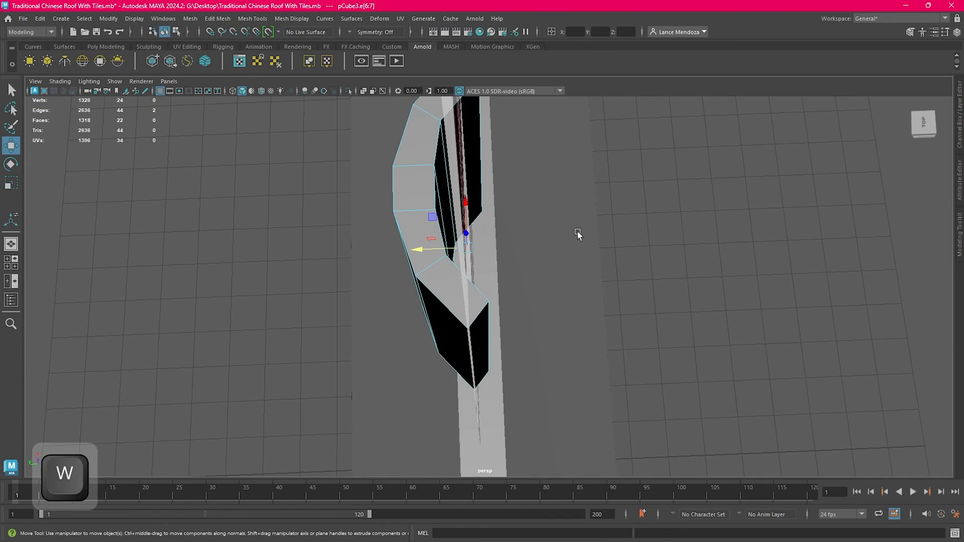
Step: Select the two long end faces on the sides of the curved tile and extrude them
right_click_drag(581, 217, 585, 244)
left_click(474, 334)
left_click_drag(474, 334, 507, 241, "alt")
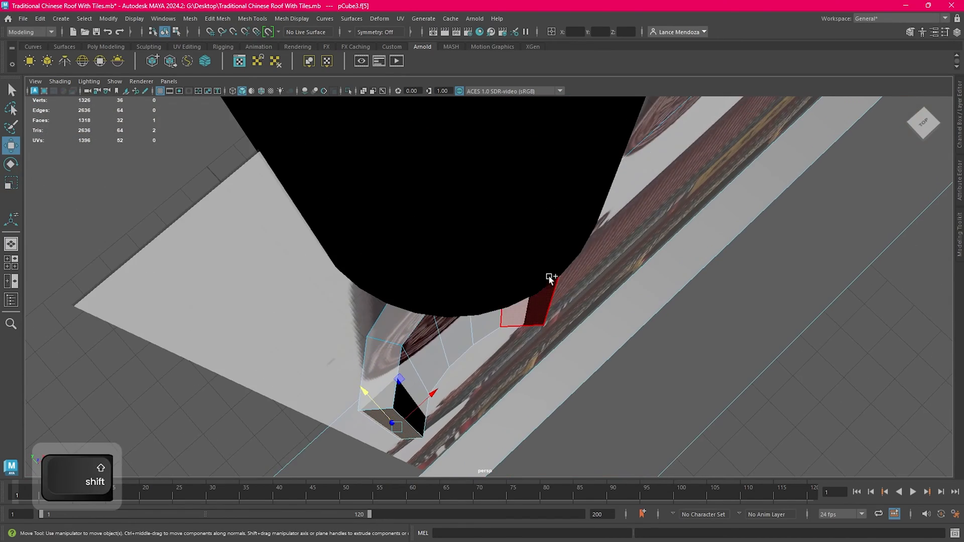
left_click_drag(549, 280, 504, 327, "alt")
left_click(555, 296, "shift")
key("ctrl+e")
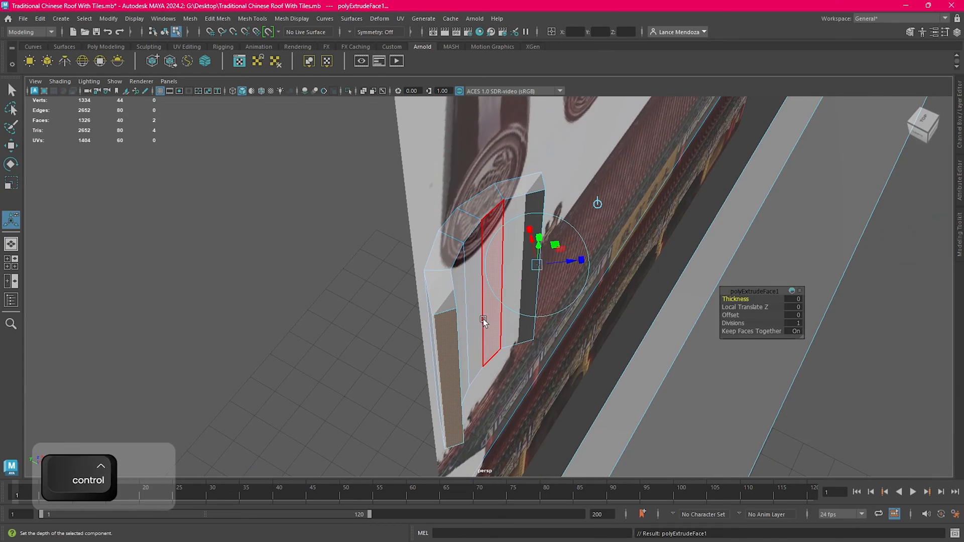
Step: Pull the extruded end faces outward to lengthen both sides of the curved tile and adjust their scale
key("w")
key("e")
key("w")
left_click_drag(456, 302, 505, 272)
key("e")
key("r")
key("w")
Step: Select the outer lengthwise edges of the curved tile and scale them to round its profile
right_click_drag(442, 231, 435, 188)
left_click(427, 235)
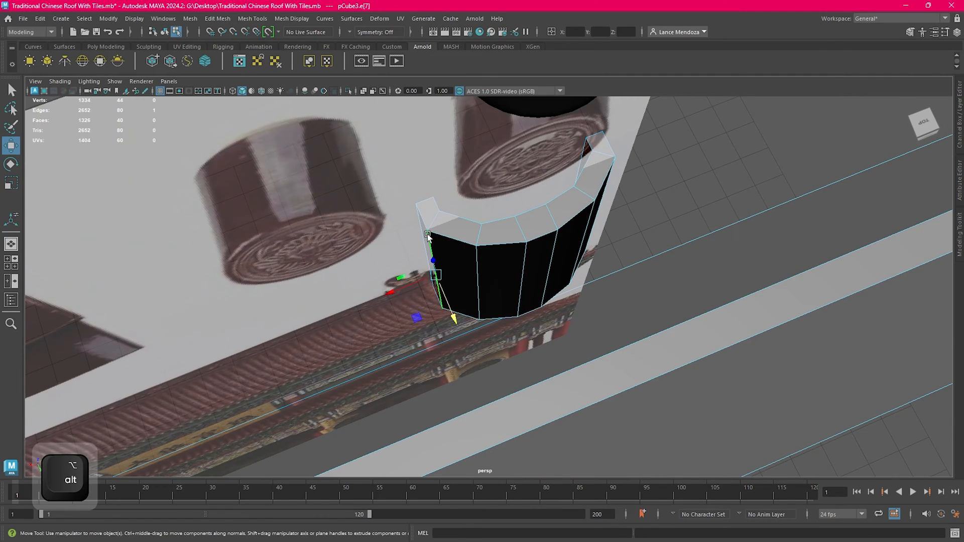
double_click(434, 217)
left_click_drag(556, 243, 482, 237, "alt")
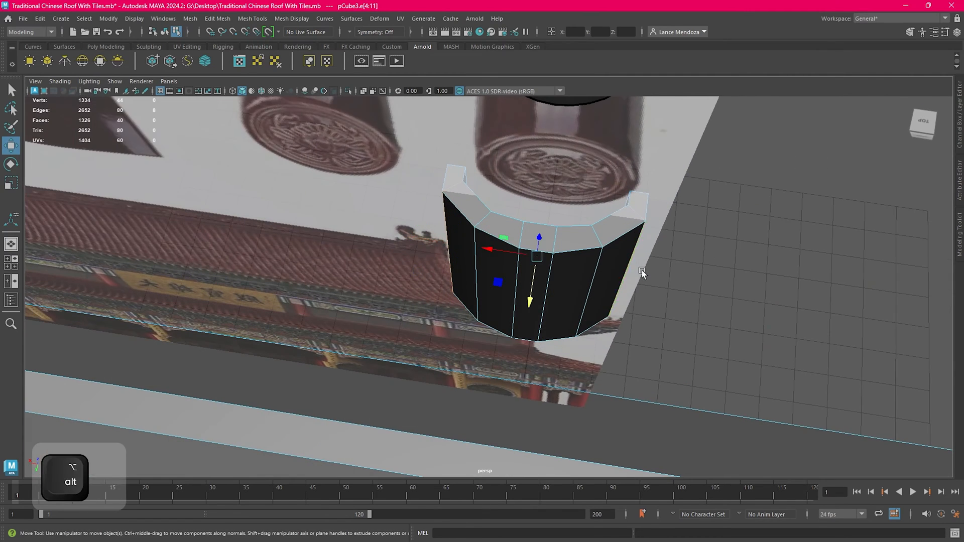
left_click_drag(642, 270, 586, 269, "alt")
key("w")
key("e")
key("r")
left_click_drag(508, 253, 543, 319)
key("w")
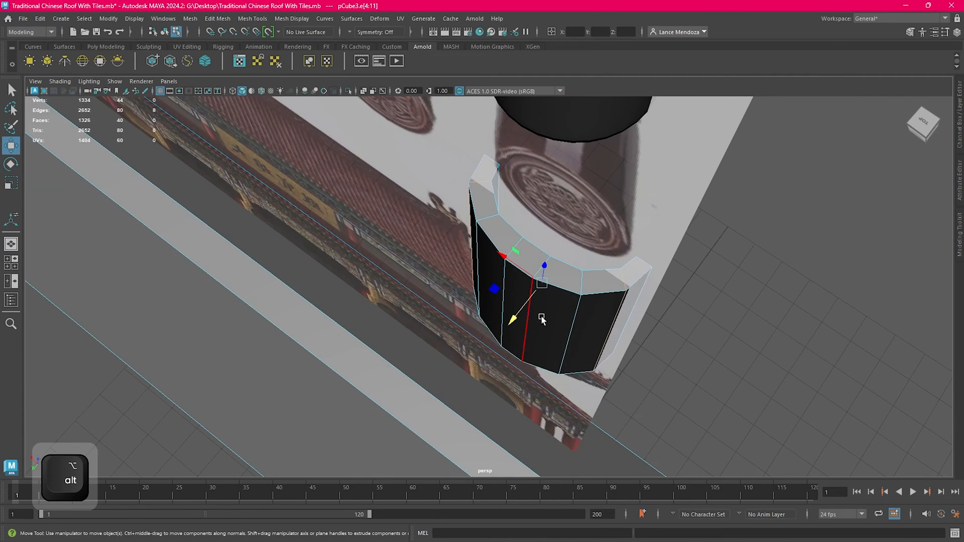
key("e")
key("r")
left_click_drag(510, 259, 315, 255, "alt")
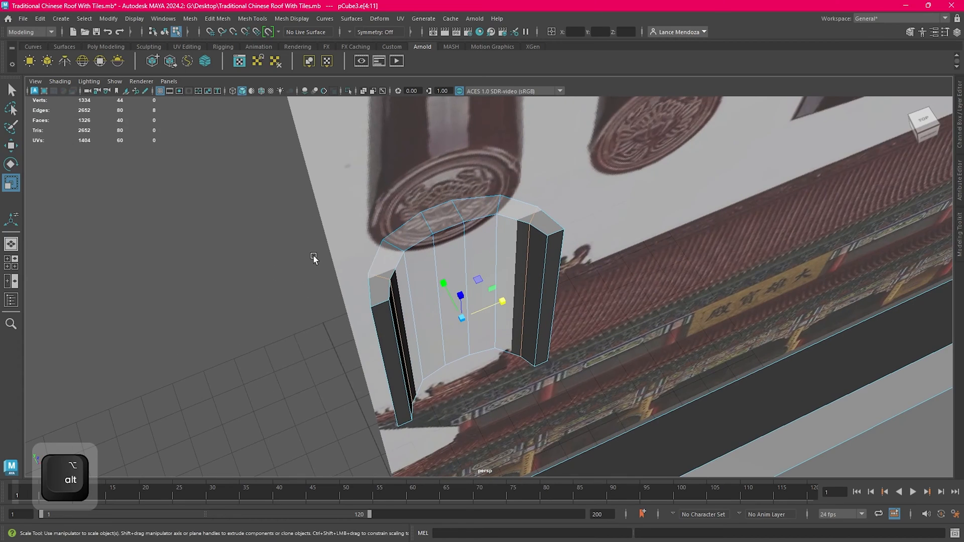
Step: Select the matching inner edge on each side of the curved tile and scale the pair closer together
left_click(391, 332)
left_click_drag(391, 332, 420, 342, "alt")
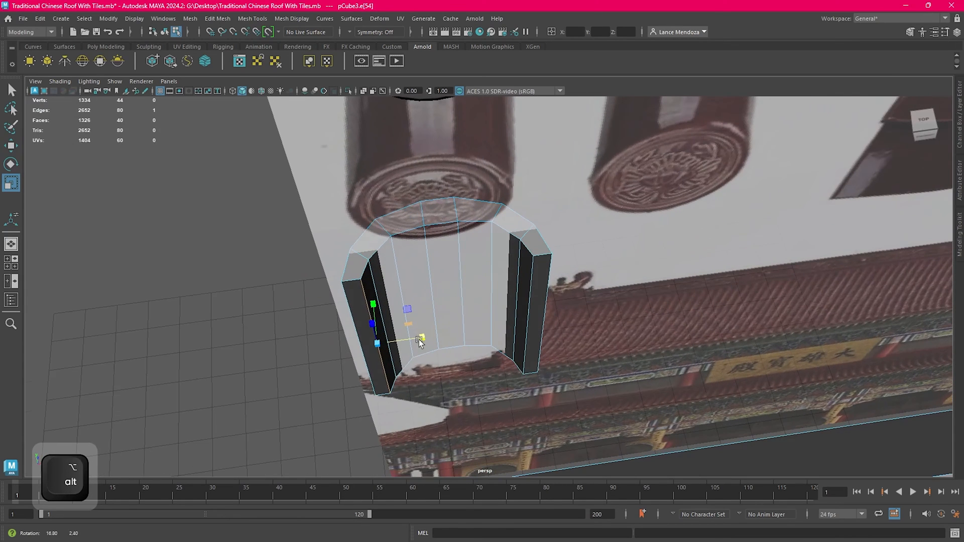
left_click(528, 306, "shift")
key("w")
key("e")
key("r")
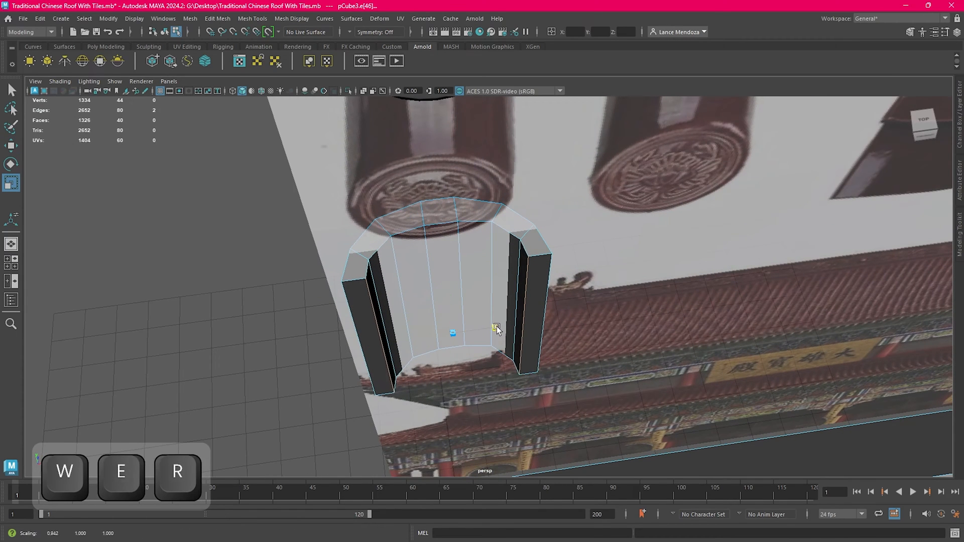
key("w")
Step: Select the four outer back faces of the curved tile and adjust their position and scale to even out the curve
left_click_drag(496, 327, 688, 226, "alt")
left_click(751, 187)
left_click_drag(752, 188, 532, 274, "alt")
left_click(591, 328)
right_click_drag(734, 239, 734, 267)
left_click_drag(467, 324, 606, 347, "alt")
left_click(505, 273, "shift")
double_click(497, 329, "shift")
key("w")
key("e")
key("r")
key("w")
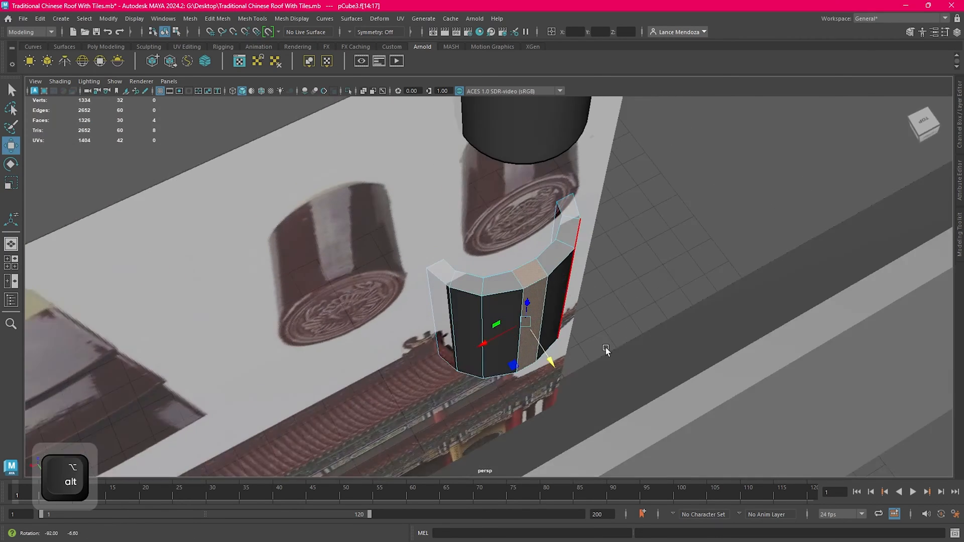
Step: Insert edge loops close to the curved tile's upper and lower ends, using relative distance from edge
right_click_drag(649, 210, 701, 197)
left_click_drag(648, 273, 581, 304, "alt")
scroll(577, 302, "up", 3)
key("w")
left_click(245, 18)
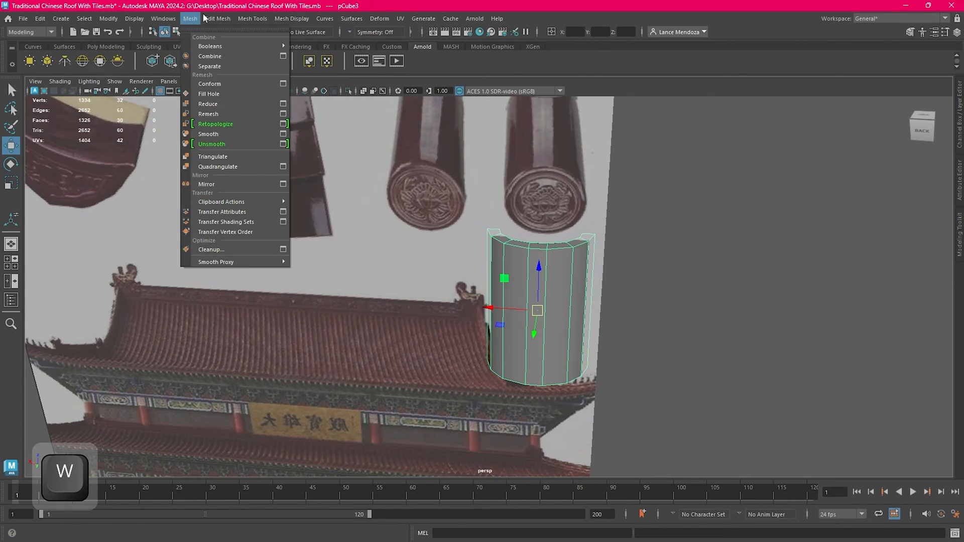
mouse_move(217, 18)
mouse_move(259, 22)
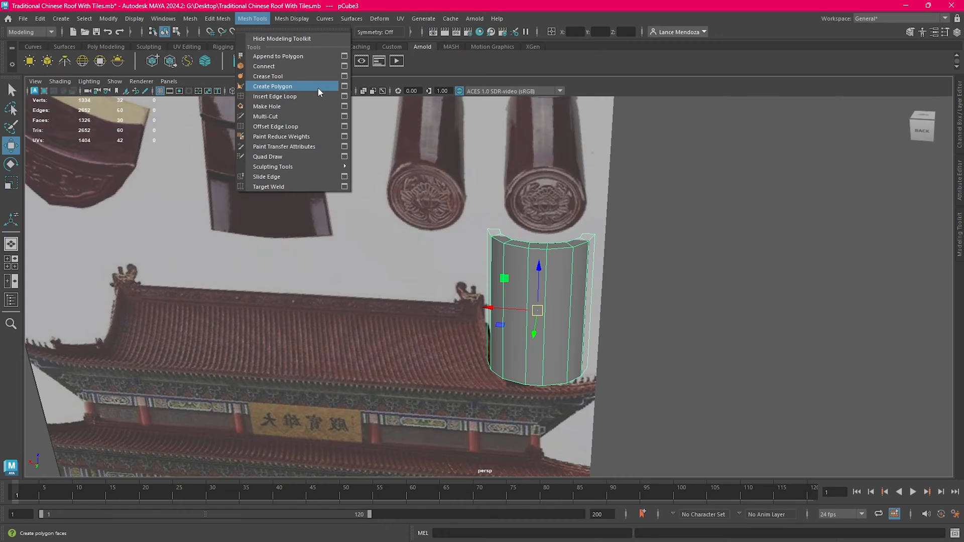
left_click(345, 97)
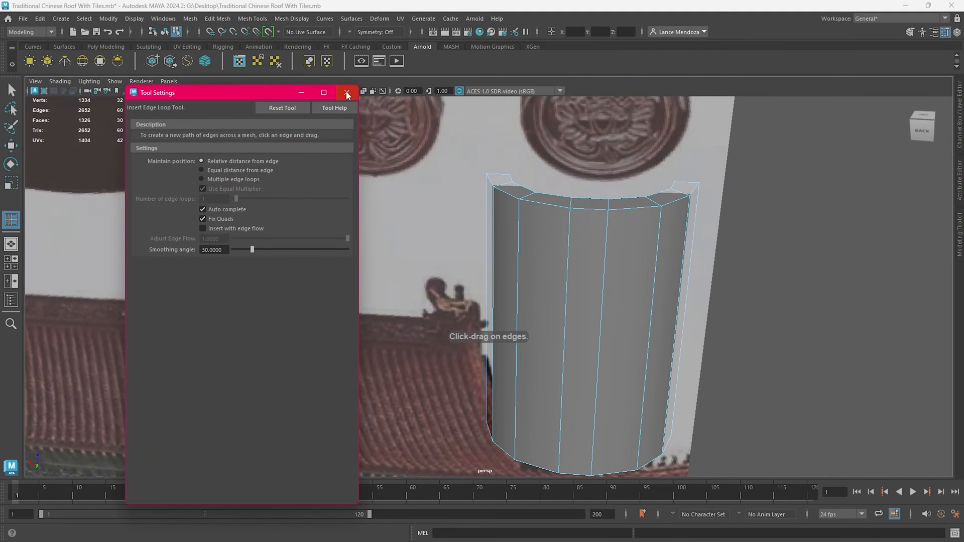
left_click(347, 93)
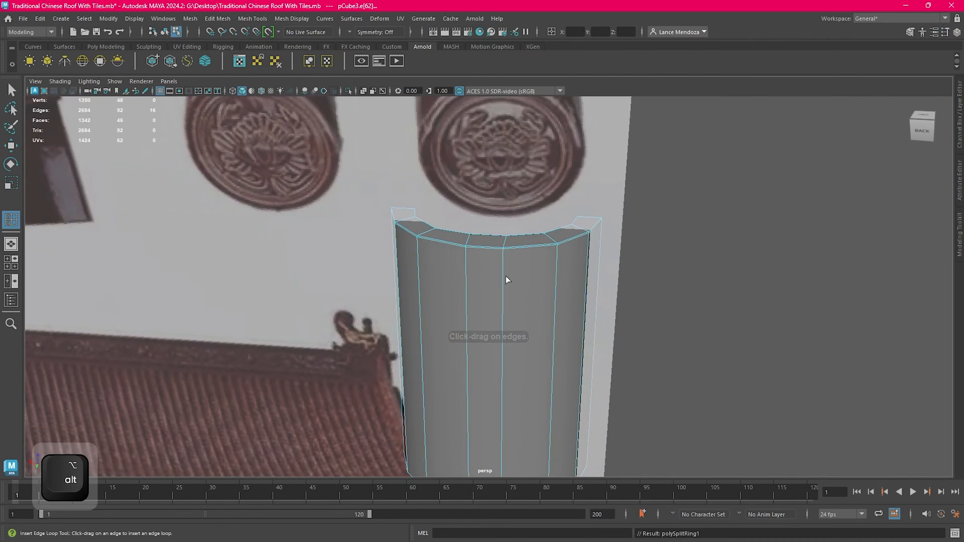
left_click_drag(505, 276, 547, 248, "alt")
middle_click_drag(504, 433, 485, 306, "alt")
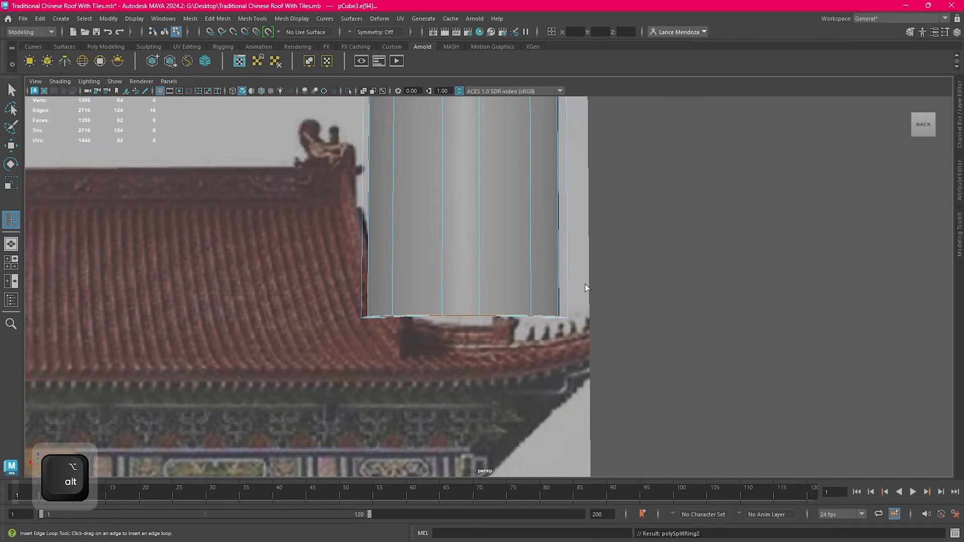
Step: Insert lengthwise edge loops near both side ends of the curved tile and preview it smoothed
left_click_drag(586, 288, 437, 401, "alt")
key("ctrl+z")
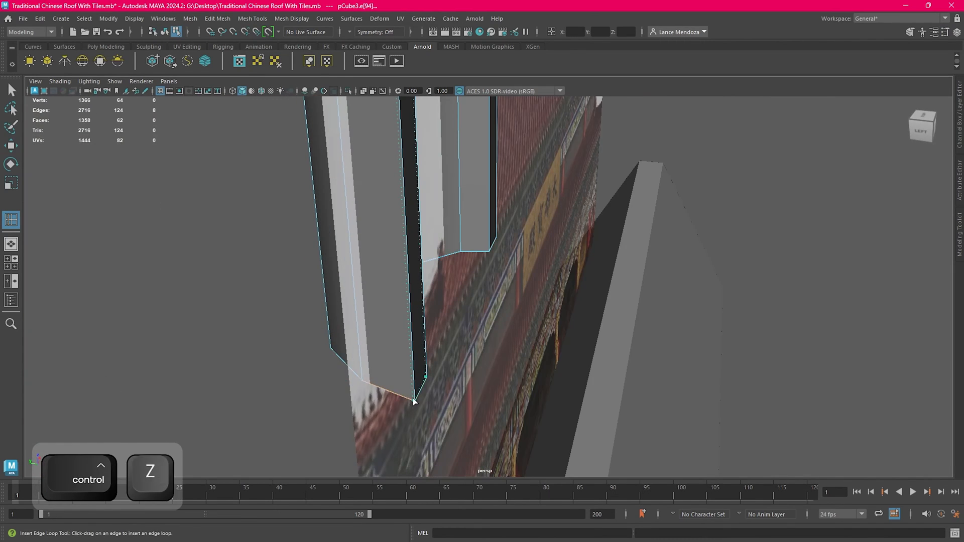
left_click_drag(485, 252, 418, 300)
key("3")
scroll(546, 266, "down", 4)
key("w")
left_click(684, 158)
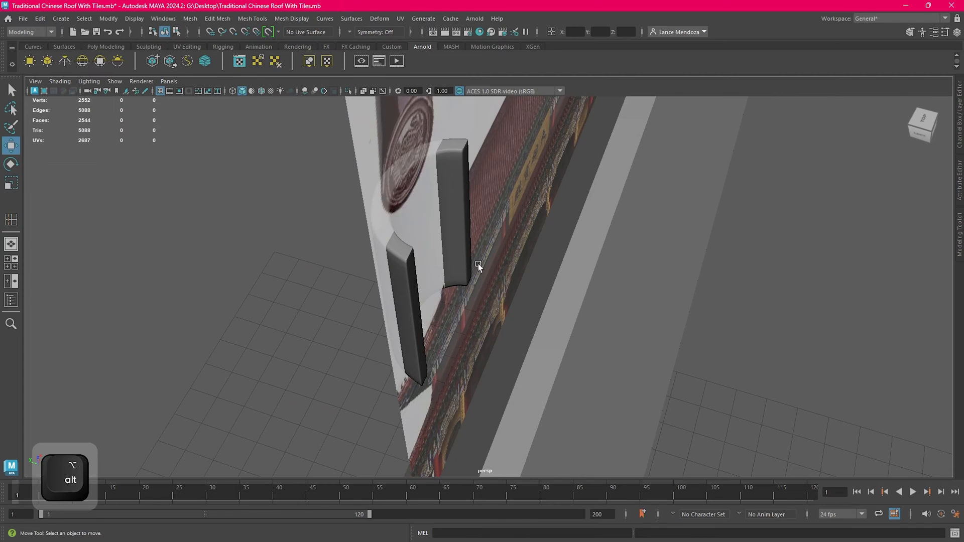
left_click_drag(478, 264, 411, 195, "alt")
Step: Hide the reference image layer, layer1, and frame the curved tile in the view
left_click(960, 134)
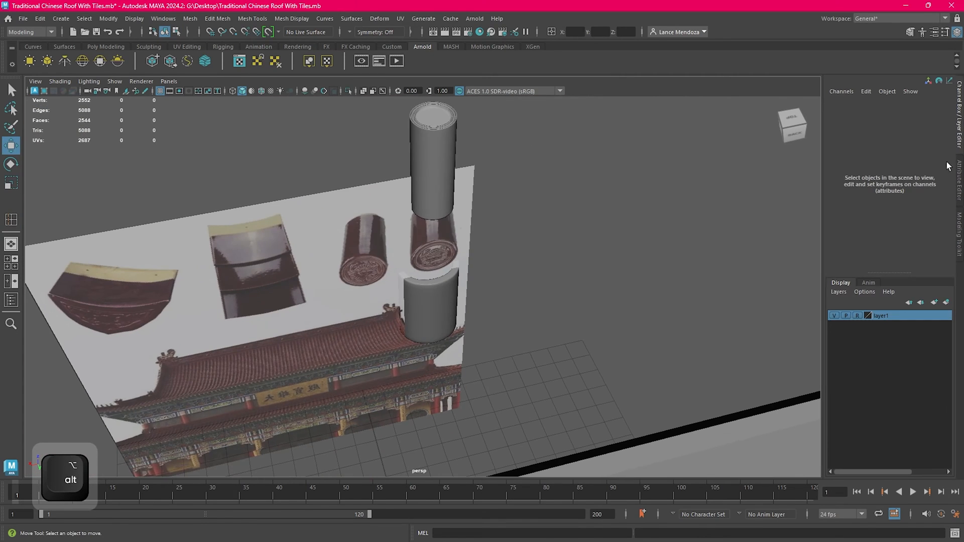
left_click(834, 316)
left_click(432, 282)
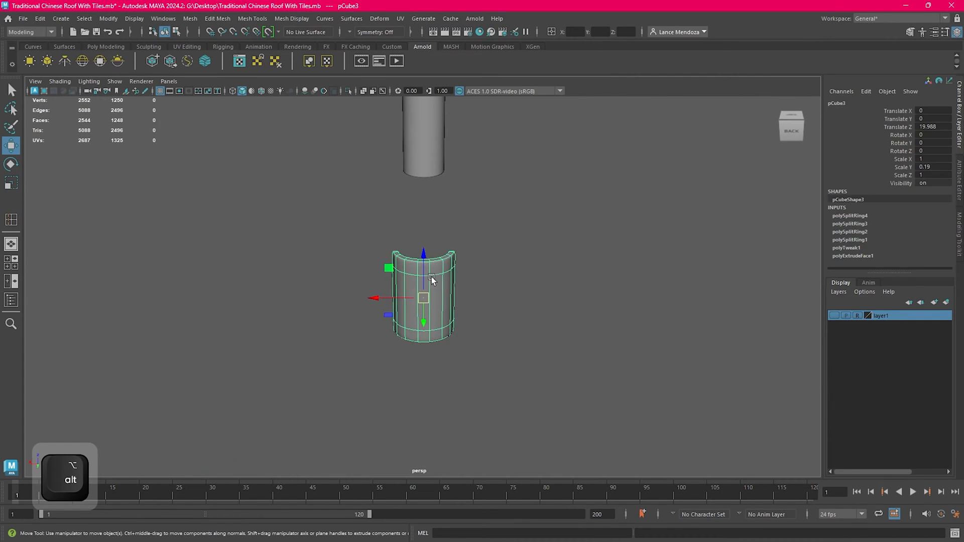
key("f")
left_click_drag(518, 317, 463, 307, "alt")
Step: Turn off the smooth preview and apply Smooth with 1 division to the curved tile, checking its mesh
key("1")
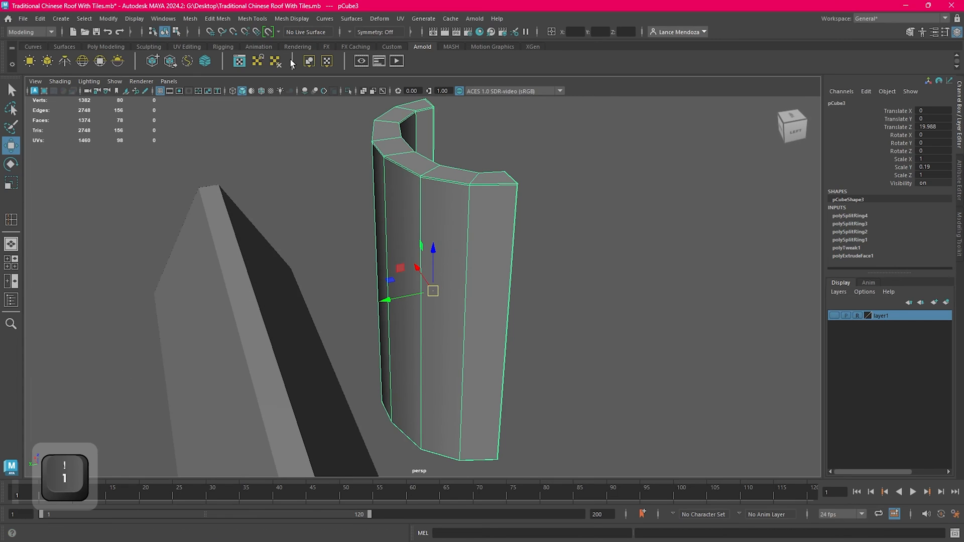
left_click(190, 19)
left_click(244, 134)
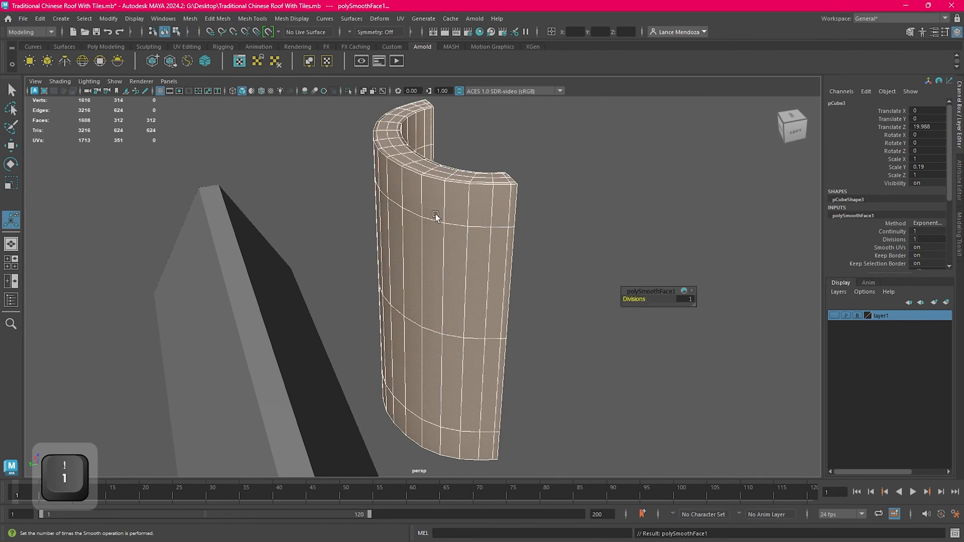
scroll(436, 216, "up", 2)
left_click_drag(621, 308, 516, 270, "alt")
left_click(575, 292)
scroll(544, 268, "down", 3)
left_click(472, 243)
scroll(532, 237, "up", 3)
key("1")
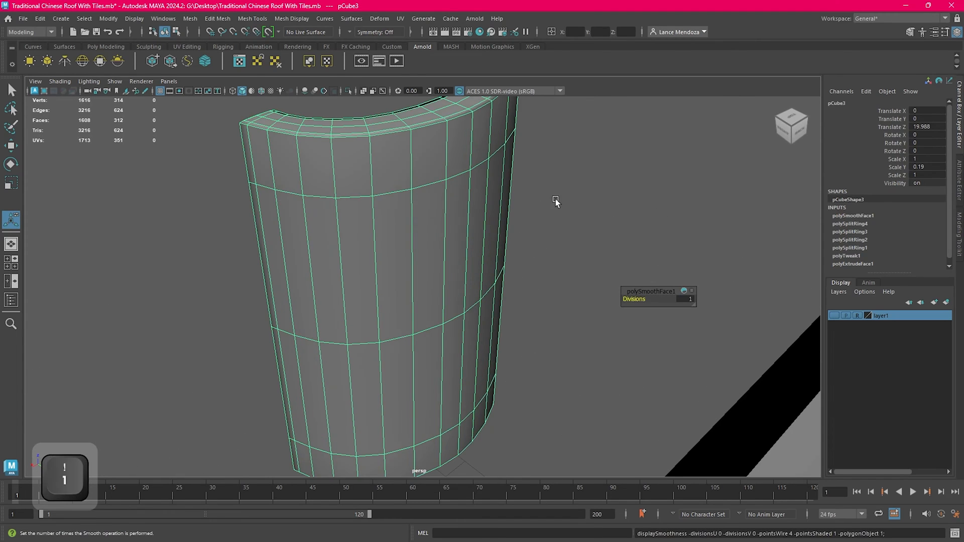
Step: Select the redundant edge loops running along the curved tile's rim and side end faces and delete them
middle_click_drag(555, 199, 586, 314, "alt")
right_click_drag(585, 226, 595, 182)
left_click_drag(595, 188, 435, 300, "alt")
scroll(435, 300, "up", 2)
key("w")
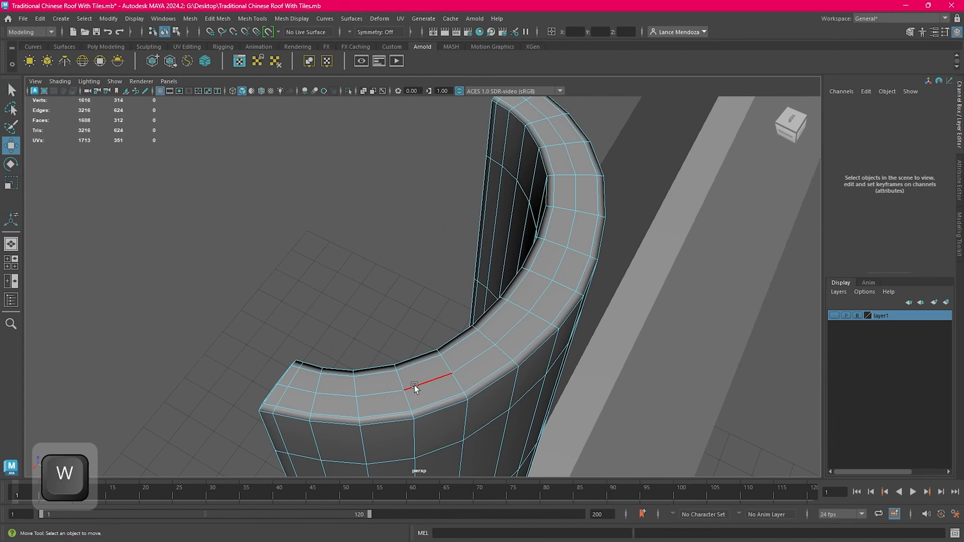
double_click(414, 384)
double_click(432, 403, "shift")
left_click_drag(432, 403, 567, 303, "alt")
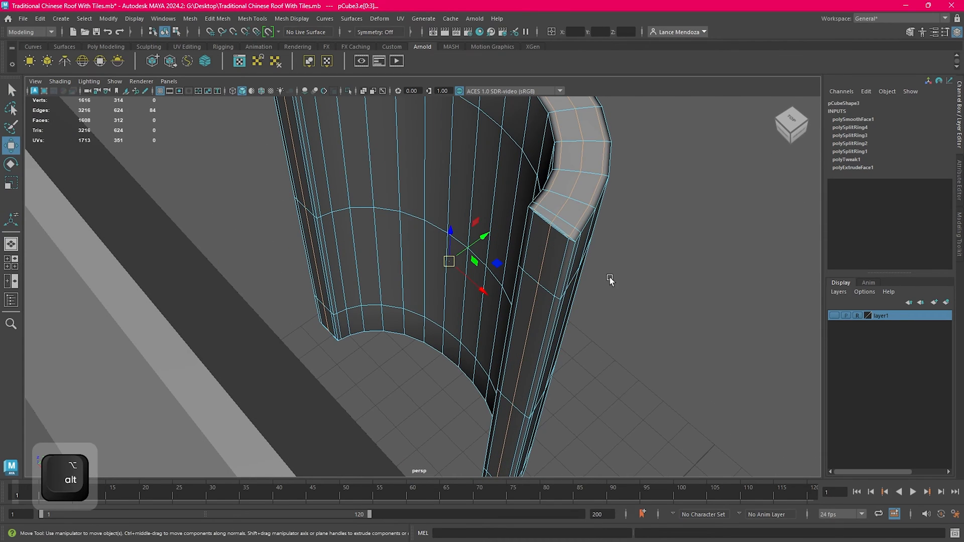
left_click_drag(610, 281, 442, 240, "alt")
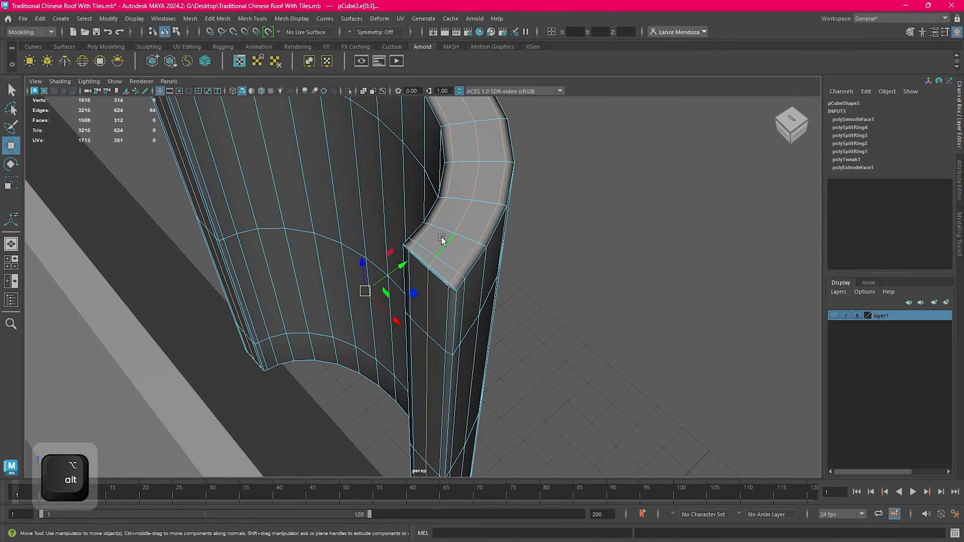
double_click(468, 247, "shift")
scroll(456, 299, "up", 3)
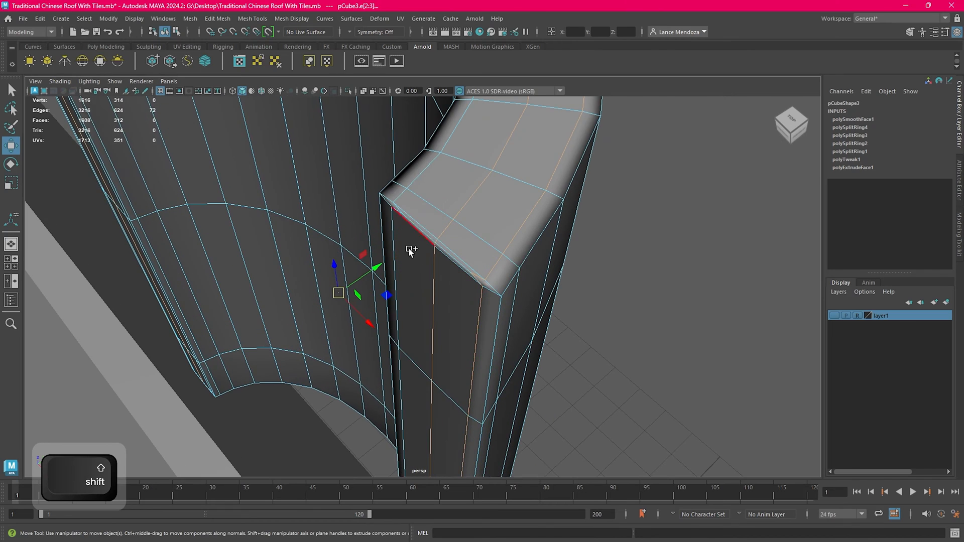
double_click(402, 245, "shift")
left_click_drag(402, 245, 434, 261, "alt")
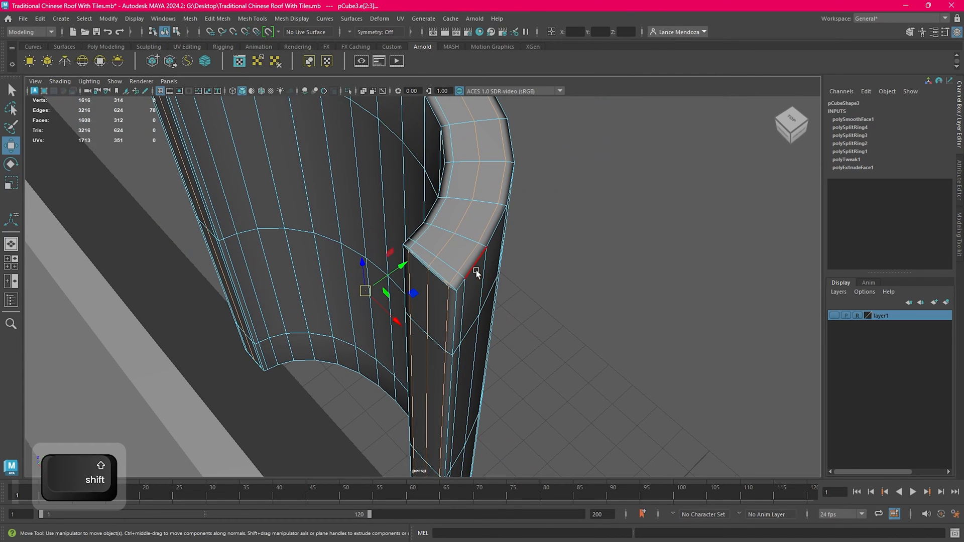
scroll(432, 230, "up", 1)
double_click(433, 215, "shift")
middle_click_drag(318, 245, 451, 262, "alt")
left_click_drag(451, 261, 391, 285, "alt")
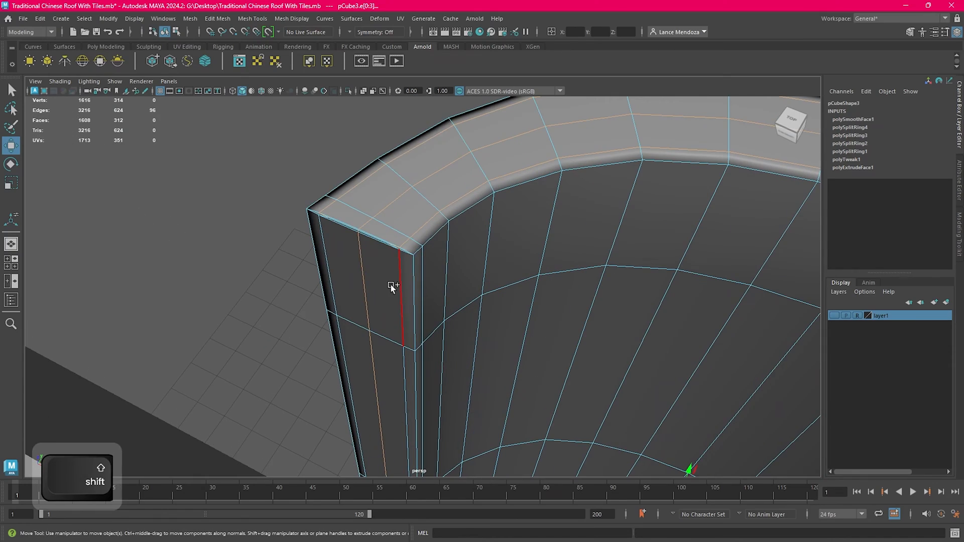
double_click(333, 264, "shift")
left_click_drag(333, 264, 523, 336, "alt")
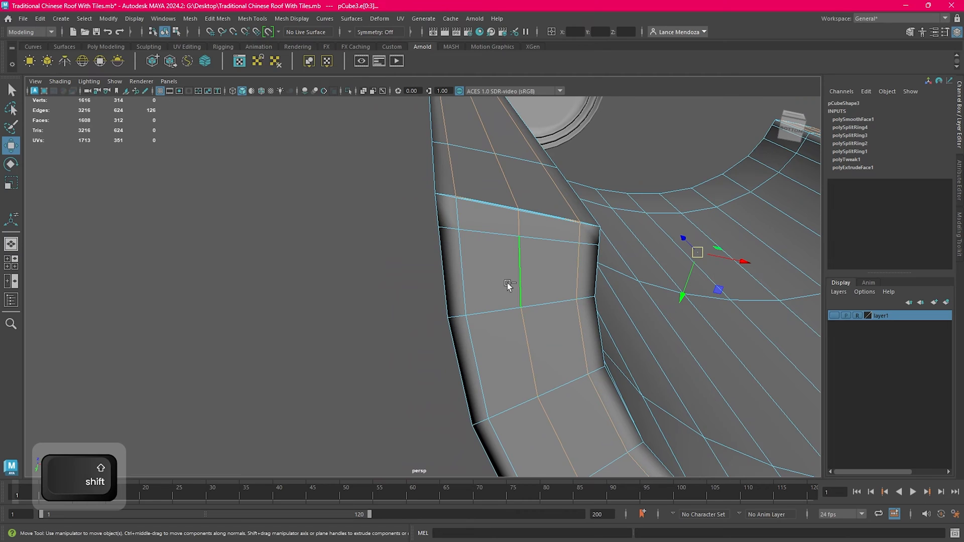
scroll(480, 285, "down", 6)
key("Delete")
Step: Delete the stray vertices left by the removed edge loops and preview the curved tile smoothed
right_click_drag(568, 294, 491, 241)
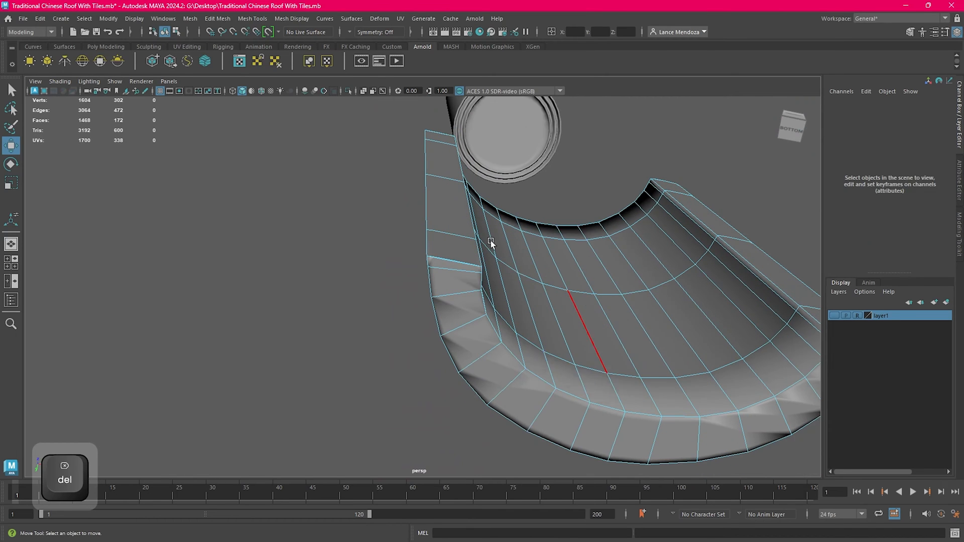
double_click(517, 269)
key("Delete")
scroll(518, 270, "down", 2)
scroll(453, 279, "up", 6)
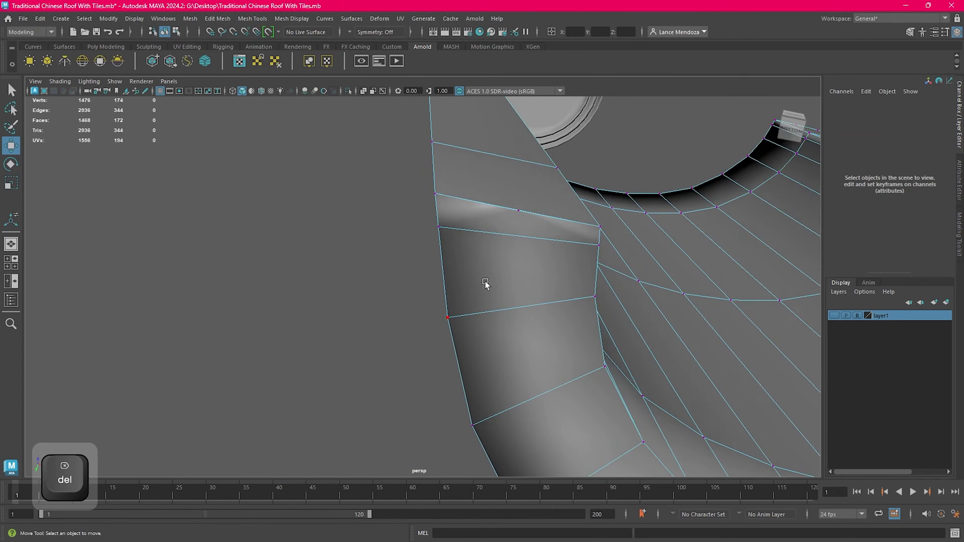
middle_click_drag(512, 252, 427, 311, "alt")
key("3")
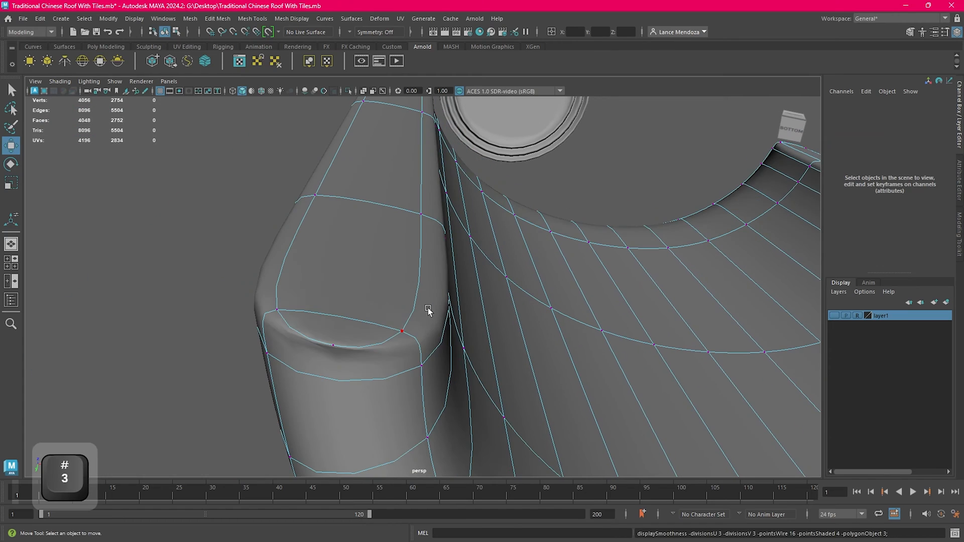
Step: Delete the two leftover edges at the pinched corner of one side end face, plus the remaining stray vertices
left_click(341, 342)
right_click_drag(387, 271, 380, 201)
left_click(358, 334)
key("1")
key("3")
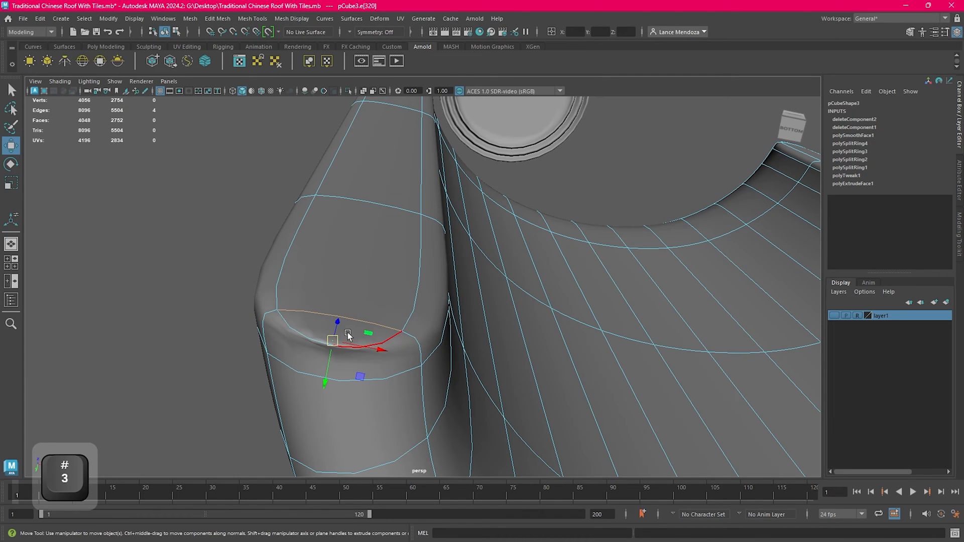
left_click(314, 342, "shift")
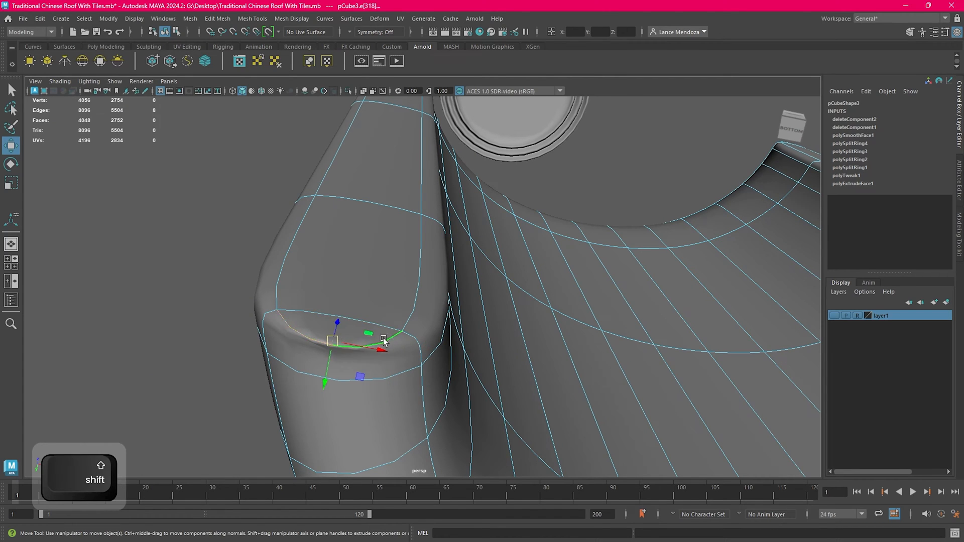
key("Delete")
right_click_drag(404, 330, 333, 244)
double_click(361, 326)
key("Delete")
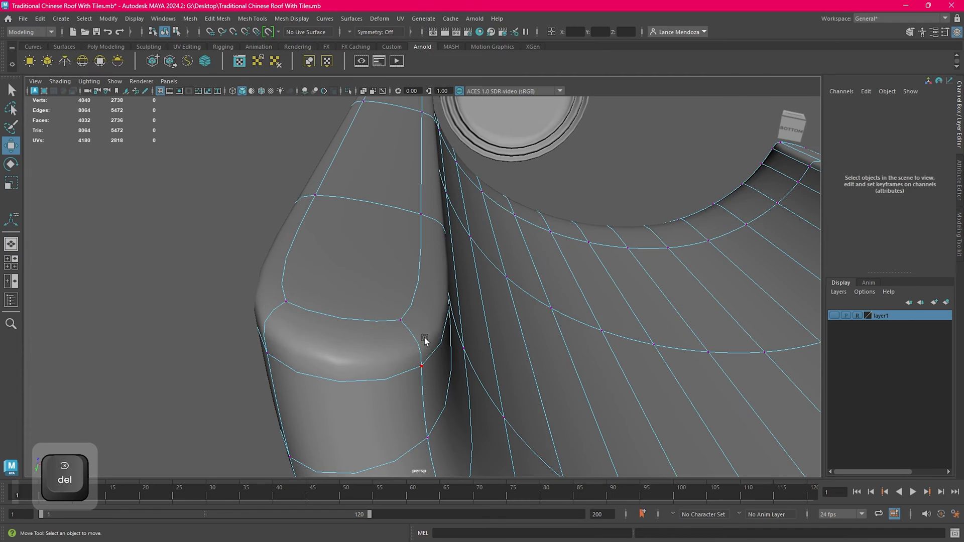
left_click_drag(425, 339, 517, 316, "alt")
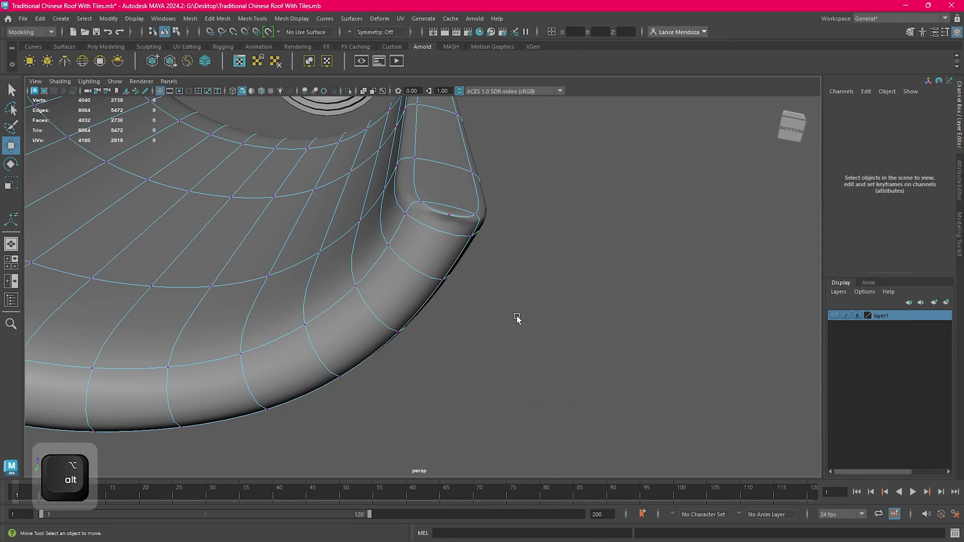
Step: Delete the leftover edges at the other pinched bottom corner of the curved tile's side end face, plus the stray vertices
right_click_drag(516, 315, 504, 219)
middle_click_drag(505, 219, 439, 323, "alt")
scroll(439, 323, "up", 2)
left_click(303, 379)
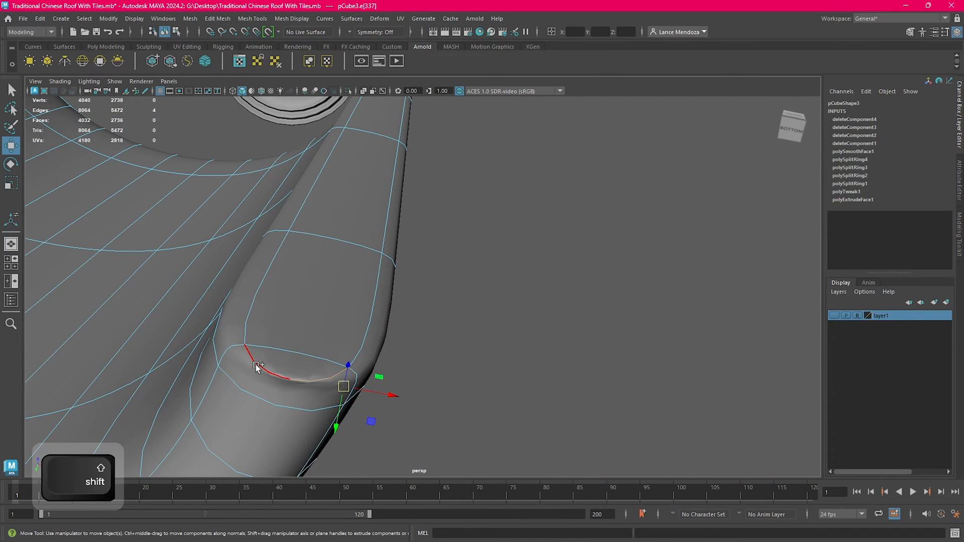
key("Delete")
right_click_drag(324, 280, 298, 284)
double_click(299, 285)
key("Delete")
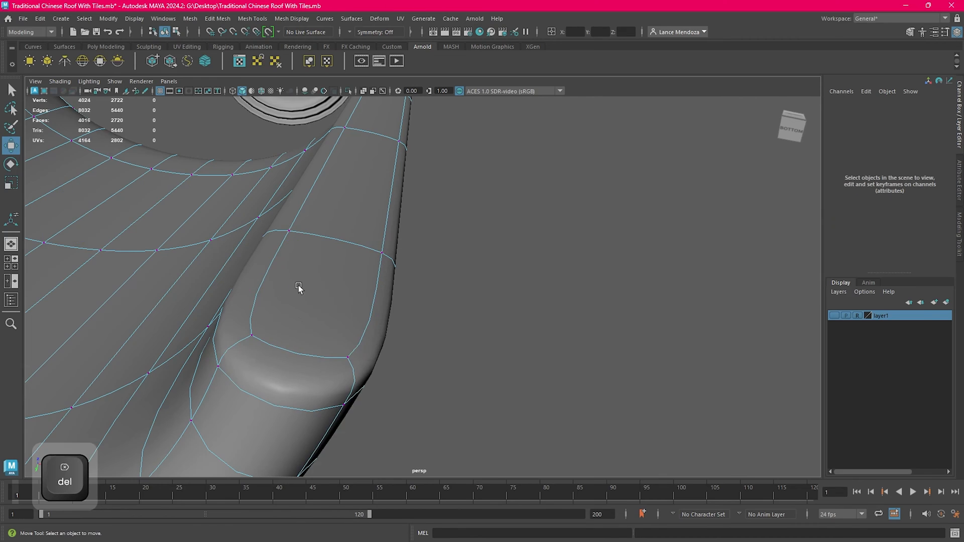
Step: Preview the curved tile smoothed and delete the leftover edges at the pinched top corner of one side end face
scroll(298, 285, "down", 4)
scroll(435, 273, "down", 5)
left_click_drag(433, 204, 444, 234, "alt")
scroll(433, 230, "up", 6)
middle_click_drag(433, 230, 524, 244, "alt")
key("3")
right_click_drag(525, 244, 523, 174)
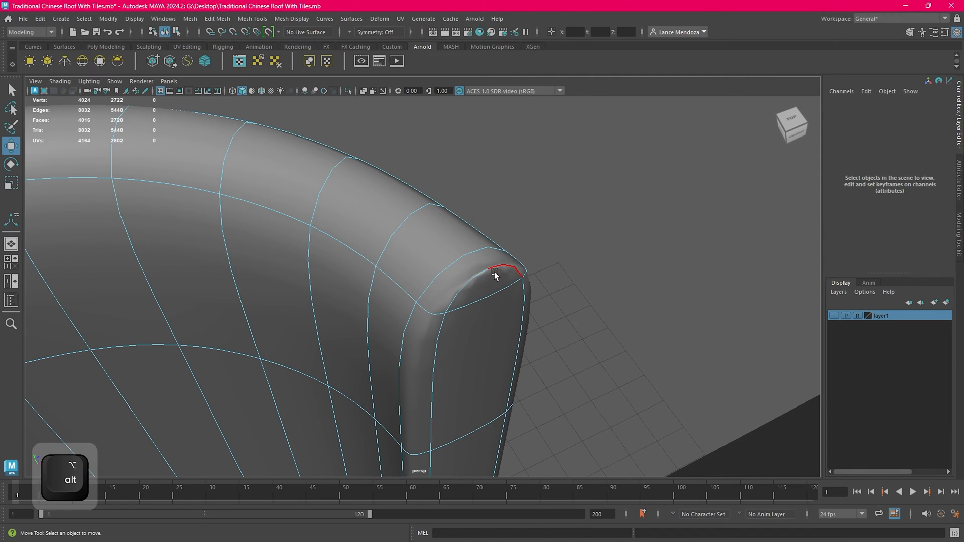
left_click(496, 271)
left_click(469, 287, "shift")
scroll(469, 288, "down", 5)
key("Delete")
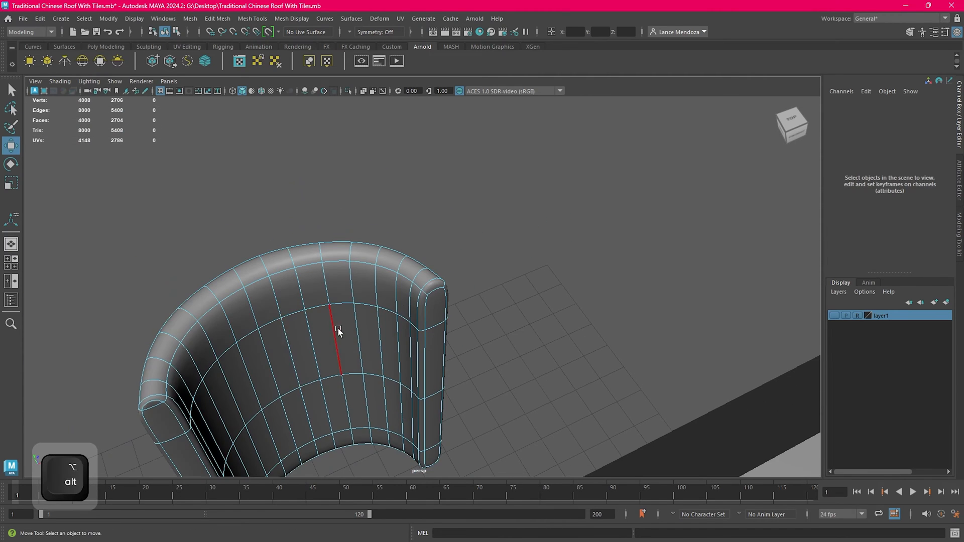
Step: Delete the leftover edges at the opposite top corner, remove the remaining stray vertices and turn off the smooth preview
left_click_drag(338, 328, 412, 323, "alt")
middle_click_drag(412, 324, 450, 267, "alt")
scroll(442, 268, "up", 4)
left_click(306, 275)
scroll(306, 275, "up", 5)
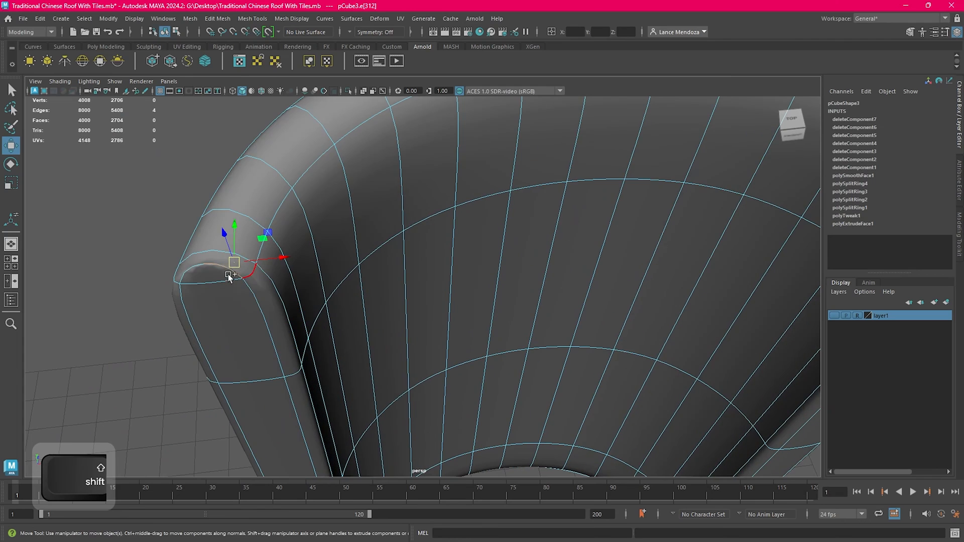
scroll(202, 269, "down", 5)
key("Delete")
right_click_drag(482, 243, 435, 231)
double_click(433, 243)
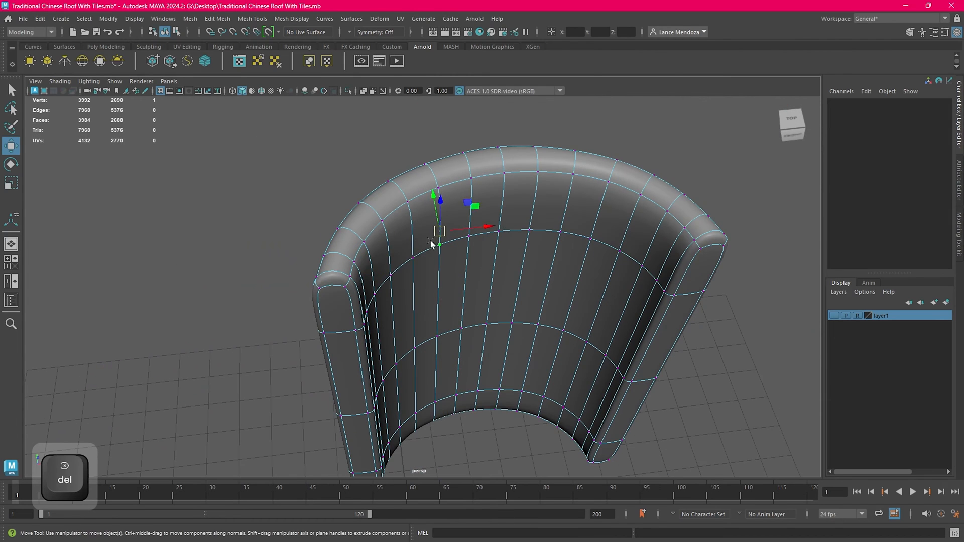
key("1")
key("Delete")
scroll(433, 243, "down", 5)
right_click_drag(609, 224, 648, 205)
right_click_drag(574, 225, 509, 213)
double_click(512, 232)
left_click(528, 241)
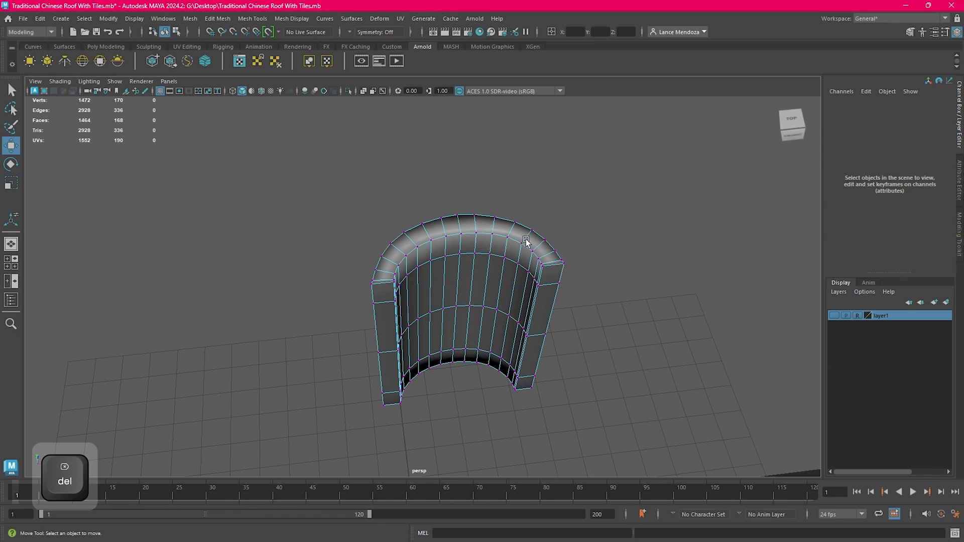
Step: Select the whole curved tile in object mode and average its normals
right_click_drag(597, 220, 626, 202)
left_click(618, 207)
left_click(528, 267)
key("f")
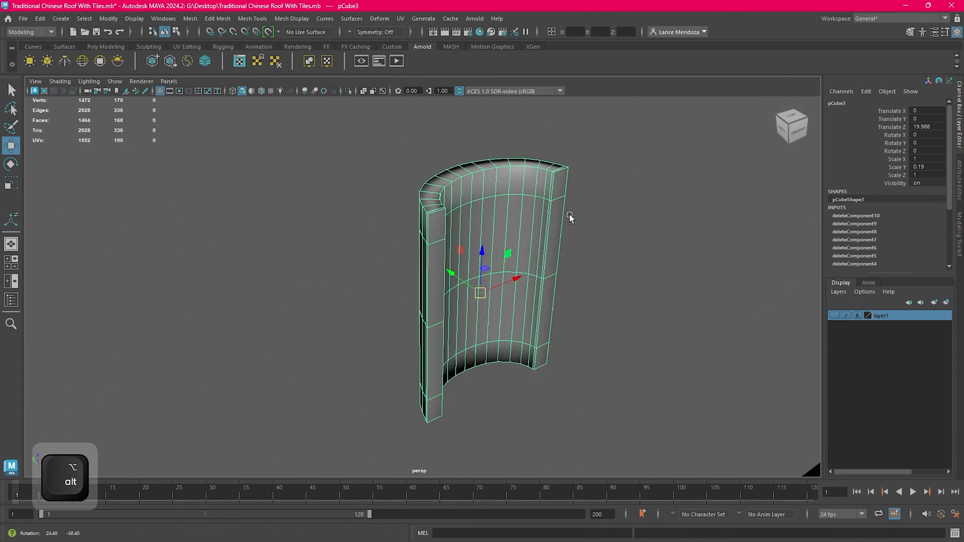
left_click_drag(570, 215, 519, 241, "alt")
scroll(519, 240, "down", 5)
left_click_drag(424, 270, 406, 259, "alt")
left_click(407, 261)
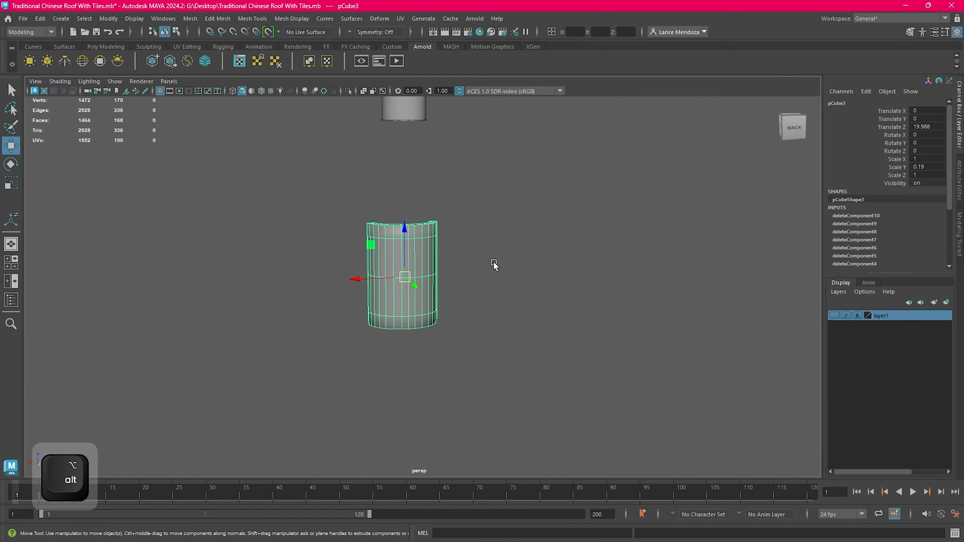
key("1")
left_click(529, 267)
left_click(402, 259)
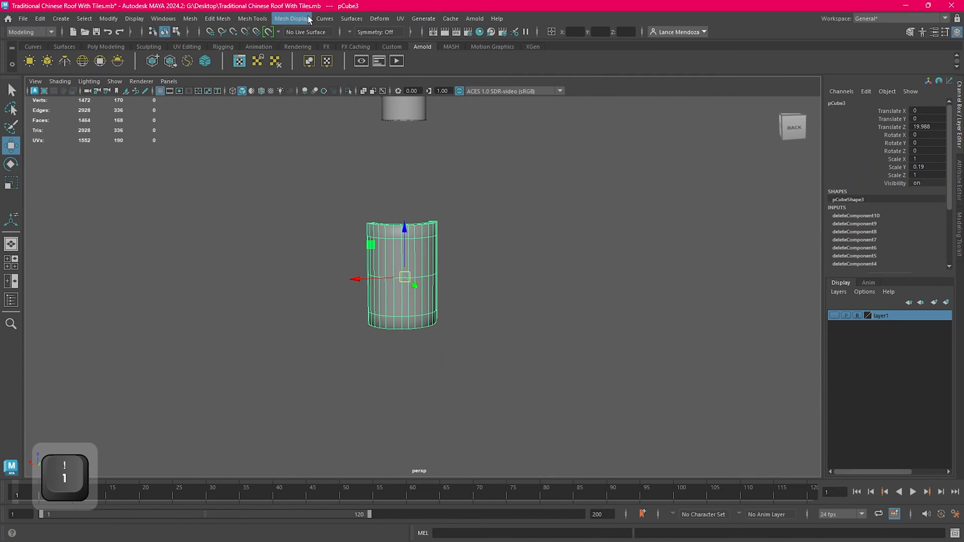
left_click(291, 19)
left_click(326, 47)
Step: Apply Harden Edge to the whole curved tile
left_click(563, 237)
scroll(406, 280, "up", 2)
left_click(406, 280)
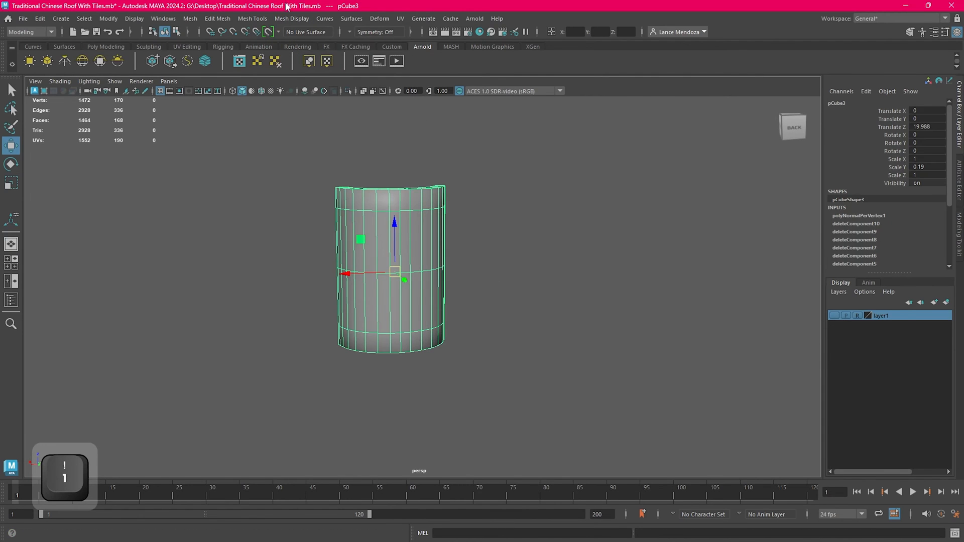
left_click(292, 18)
left_click(330, 100)
Step: Examine the curved tile's shading and silhouette from several angles, with and without its wireframe
left_click(511, 187)
left_click_drag(510, 188, 405, 226, "alt")
left_click(406, 225)
left_click(293, 19)
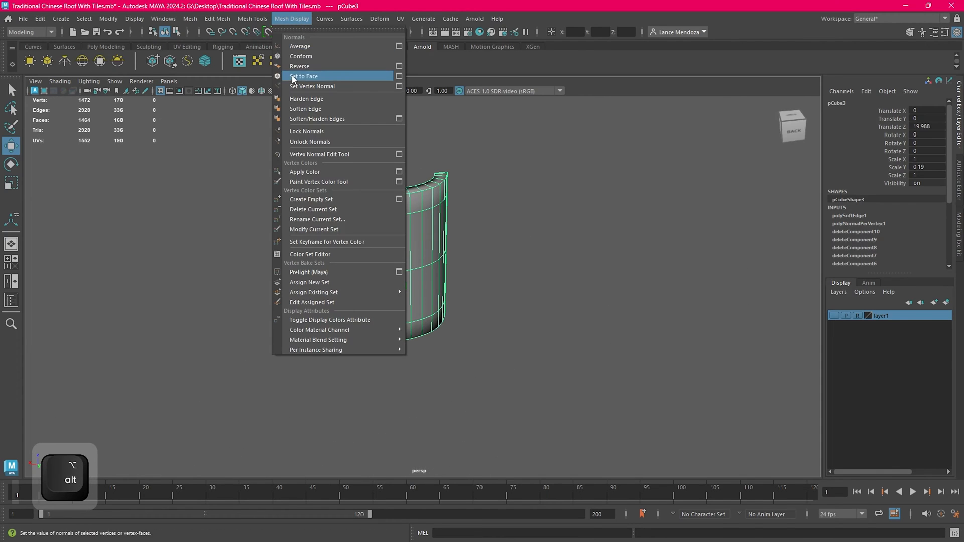
left_click_drag(570, 227, 515, 235, "alt")
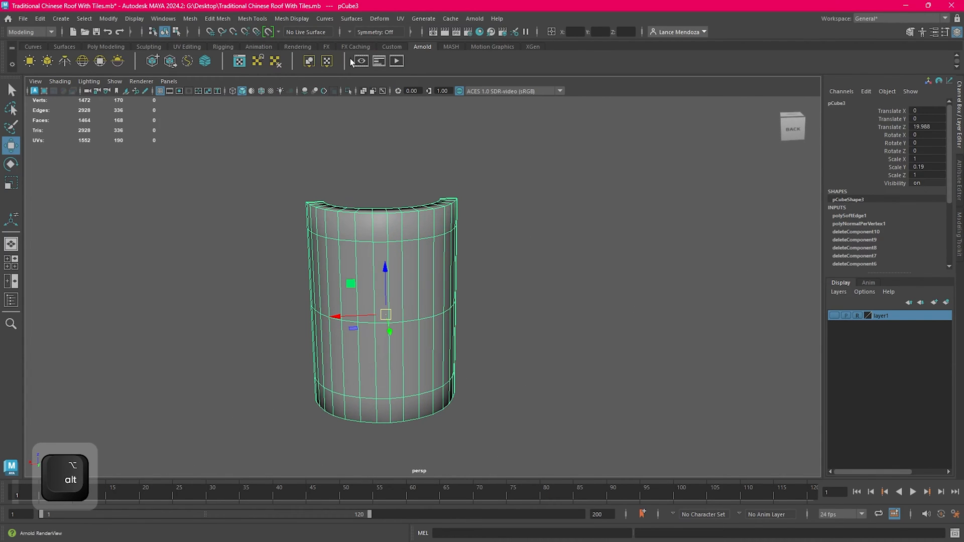
left_click(292, 18)
left_click(362, 122)
left_click(299, 21)
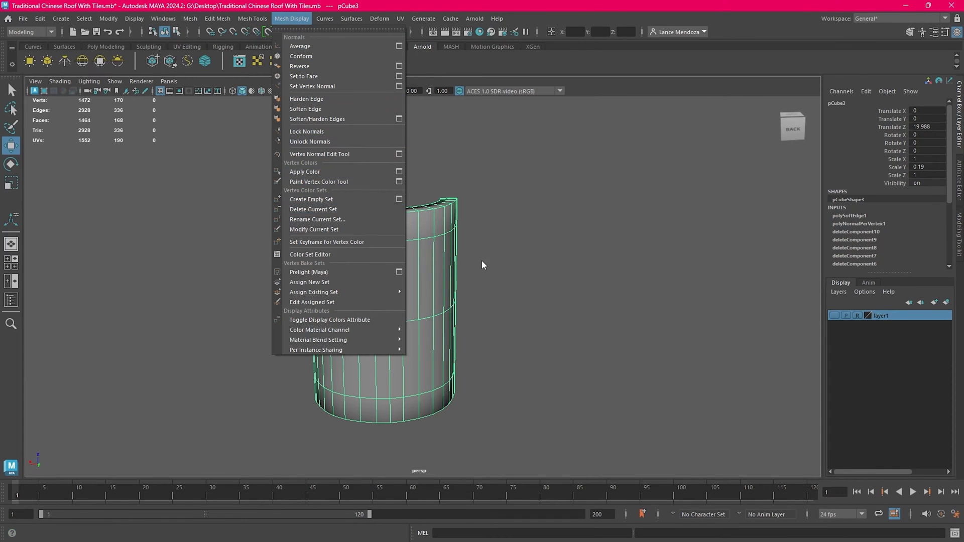
left_click_drag(423, 243, 420, 253, "alt")
left_click(549, 264)
left_click_drag(495, 240, 435, 222, "alt")
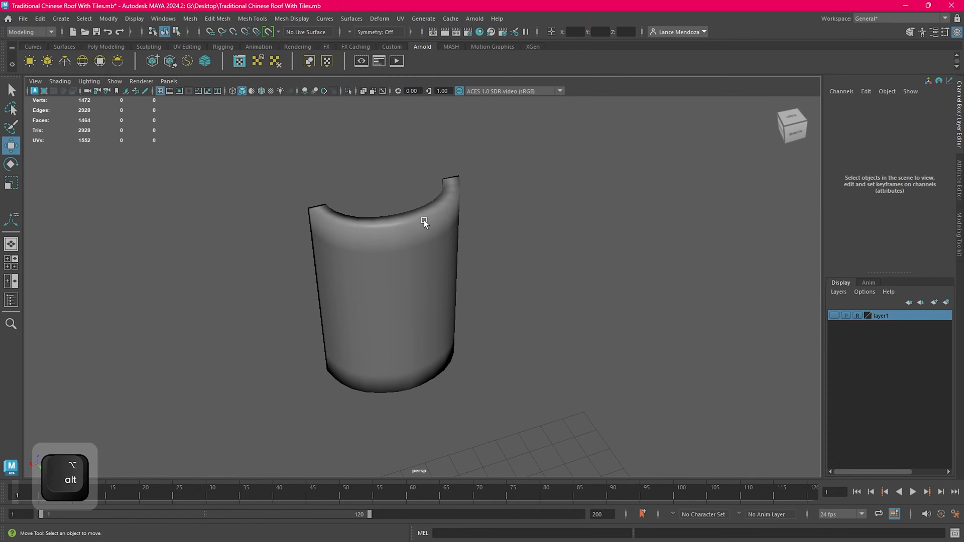
left_click_drag(485, 182, 556, 241, "alt")
left_click(441, 300)
key("1")
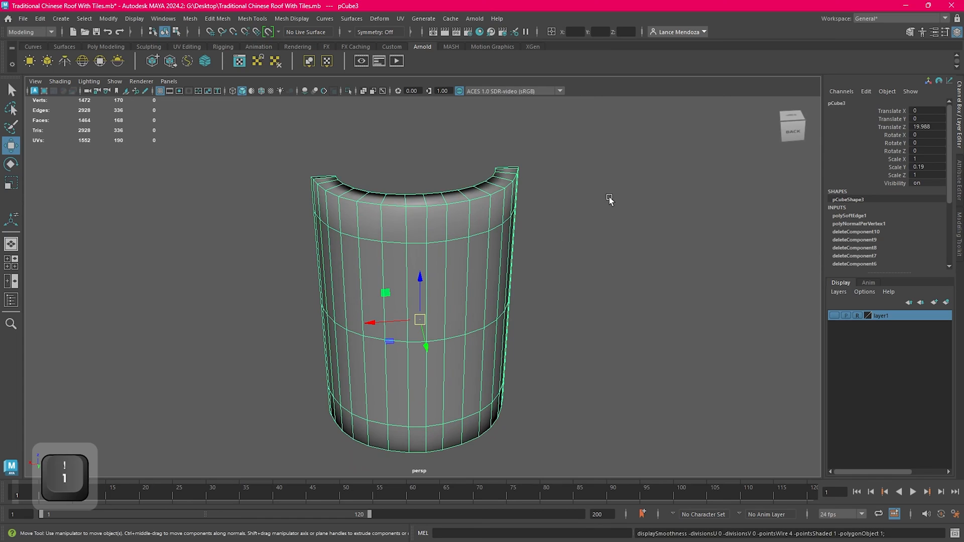
Step: Select the vertices along the curved tile's top rim and flatten them by scaling along Z
left_click(539, 200)
mouse_move(539, 197)
left_mouse_down("alt")
mouse_move(276, 164)
mouse_move(538, 204)
left_mouse_up("alt")
key("w")
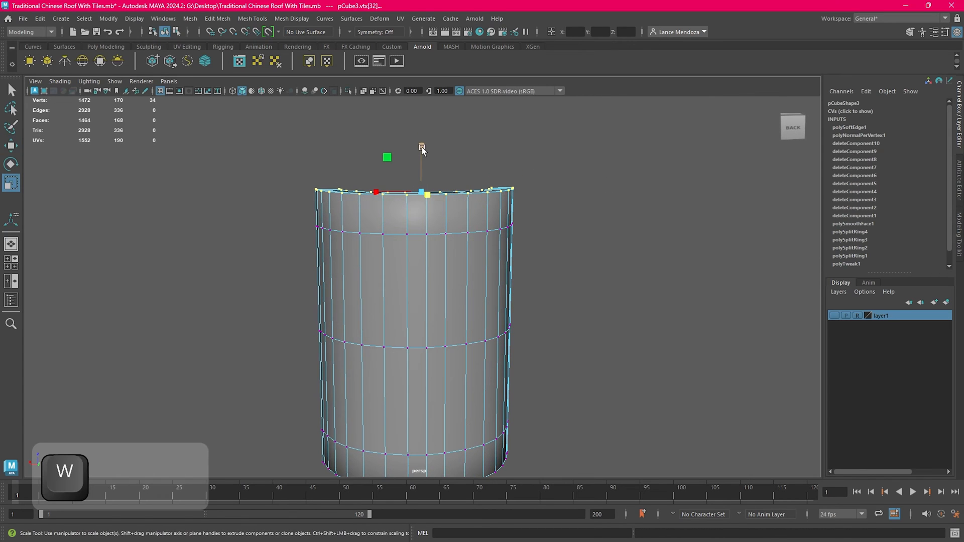
key("e")
key("r")
Step: Select the vertices along the curved tile's bottom rim and flatten them by scaling along Z
left_click_drag(475, 291, 304, 336, "alt")
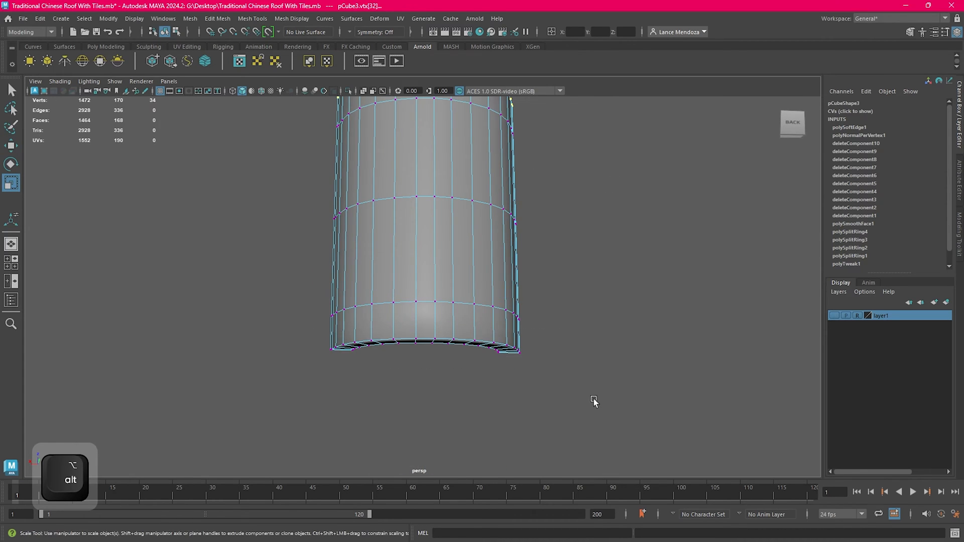
left_click_drag(594, 400, 297, 329)
left_click_drag(301, 329, 321, 362, "alt")
left_click_drag(440, 288, 454, 370)
key("w")
Step: Return the curved tile to object mode and delete its construction history
scroll(596, 190, "down", 4)
middle_click_drag(596, 190, 553, 292, "alt")
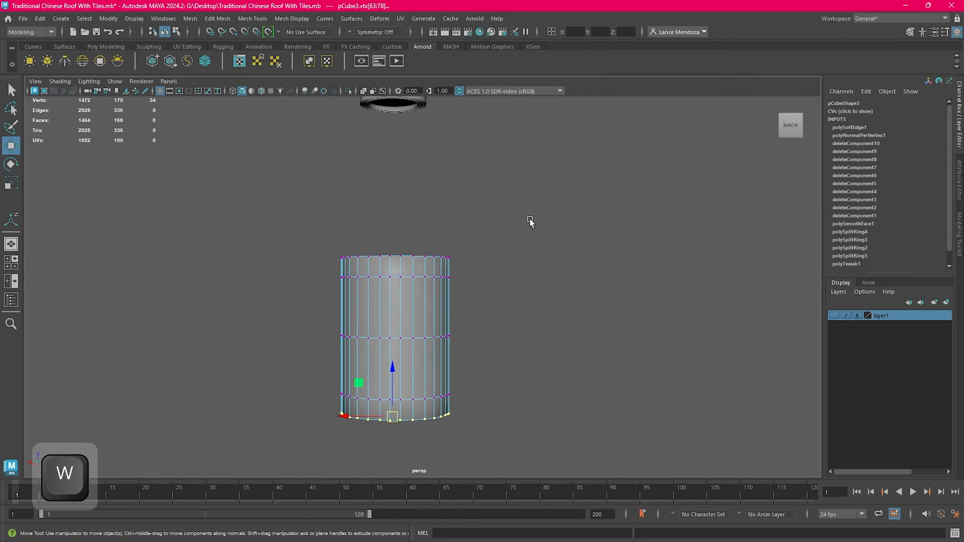
right_click_drag(531, 234, 570, 203)
left_click(562, 210)
left_click(426, 296)
left_click(36, 20)
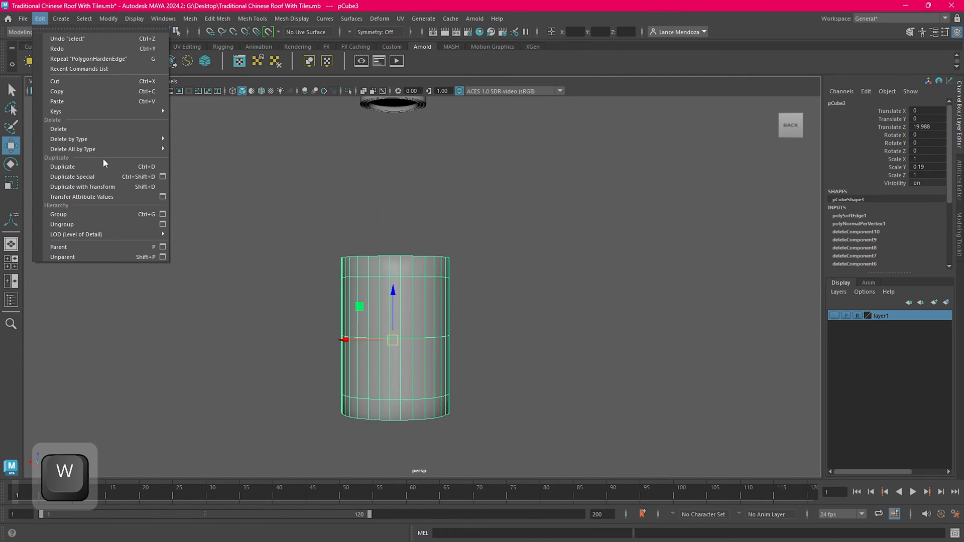
mouse_move(103, 148)
left_click(215, 143)
Step: Rename the curved tile as Shingles
middle_click_drag(414, 178, 571, 214, "alt")
left_click_drag(570, 214, 688, 281, "alt")
left_click(868, 101)
type("Shingles")
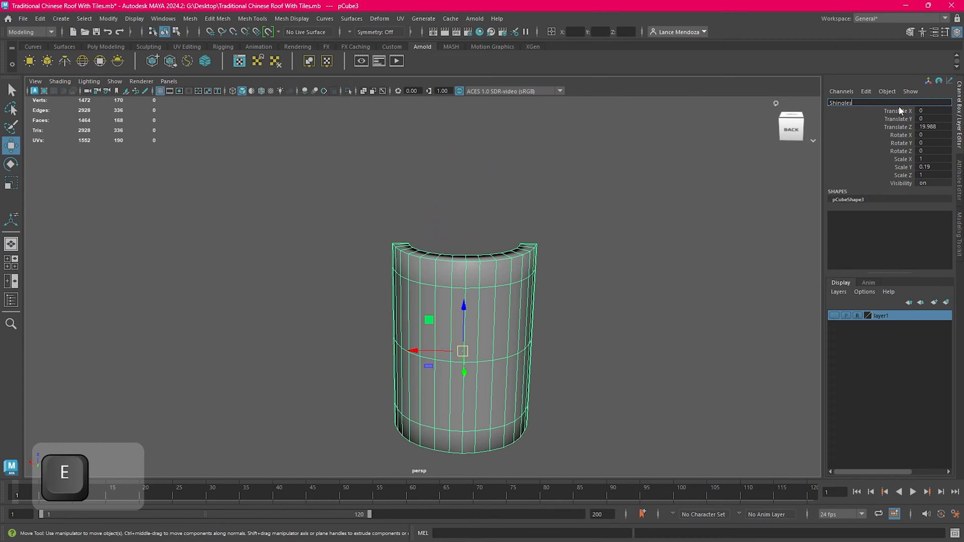
key("Return")
Step: Select the ringed cylinder tile and rename it as Roof_Objects
right_click_drag(618, 226, 516, 143, "alt")
left_click_drag(516, 142, 466, 257, "alt")
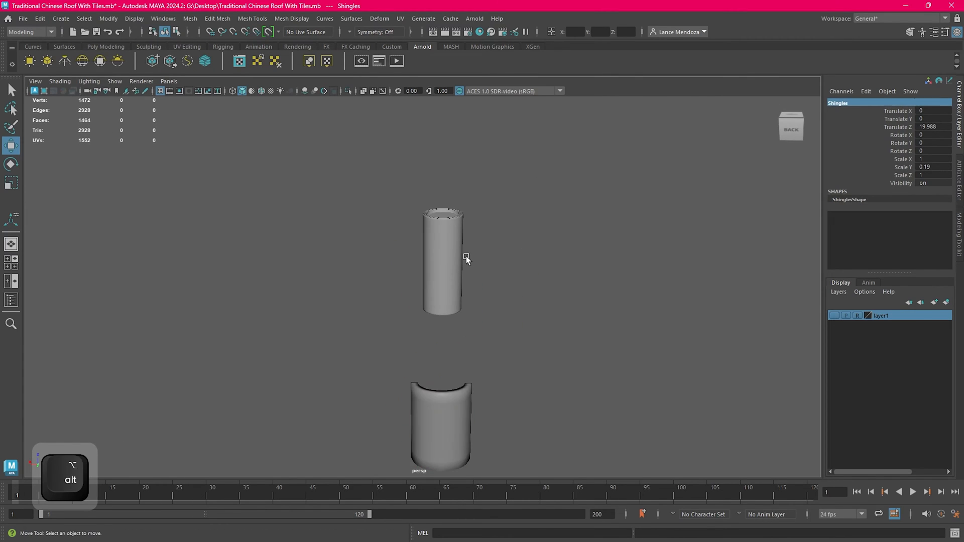
left_click(459, 266)
type("Opied")
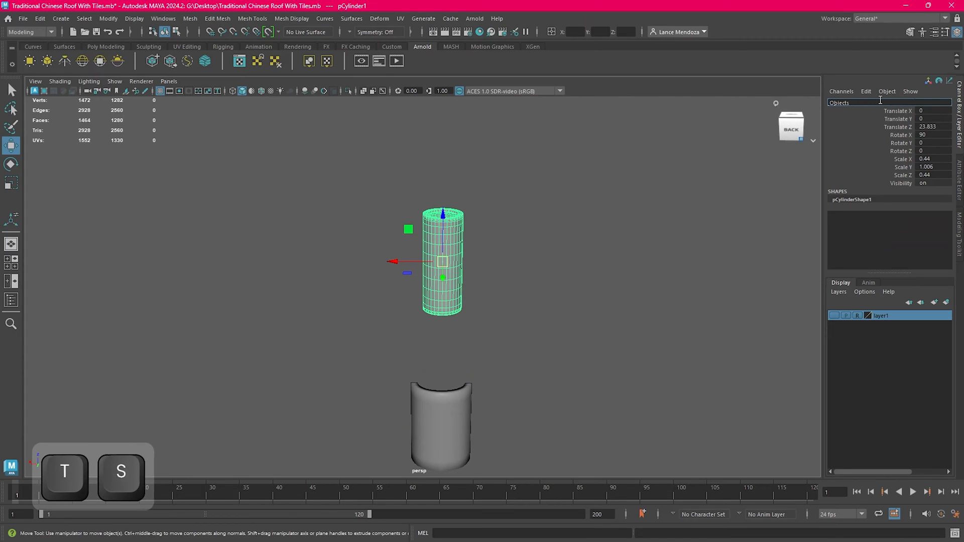
key("BackSpace")
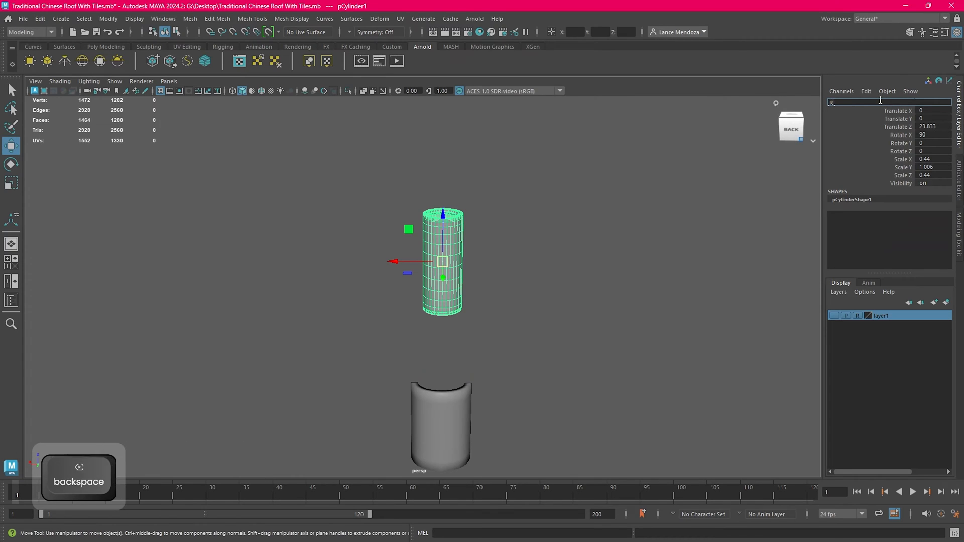
type("Roof Objects")
key("Return")
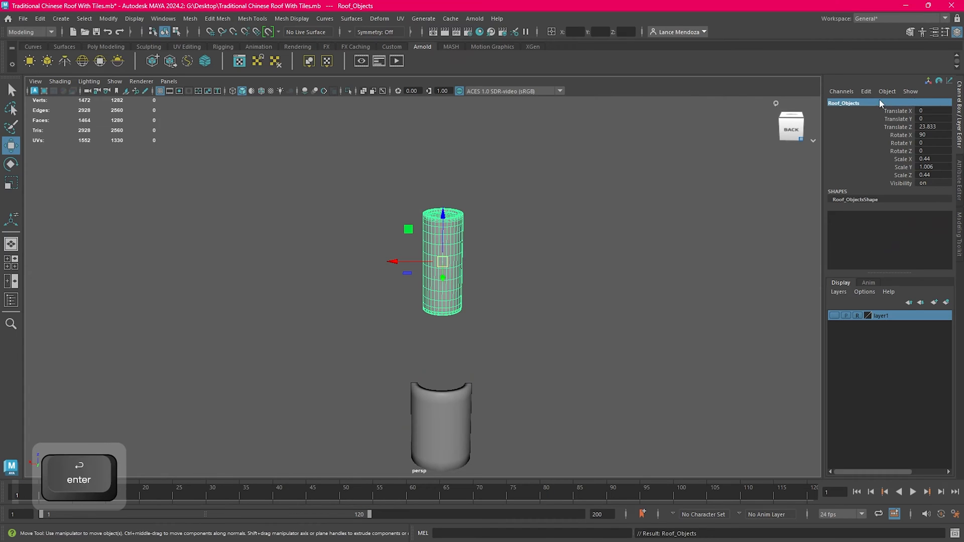
Step: Save the scene under its current file name
left_click(520, 262)
left_click(433, 275)
left_click(20, 22)
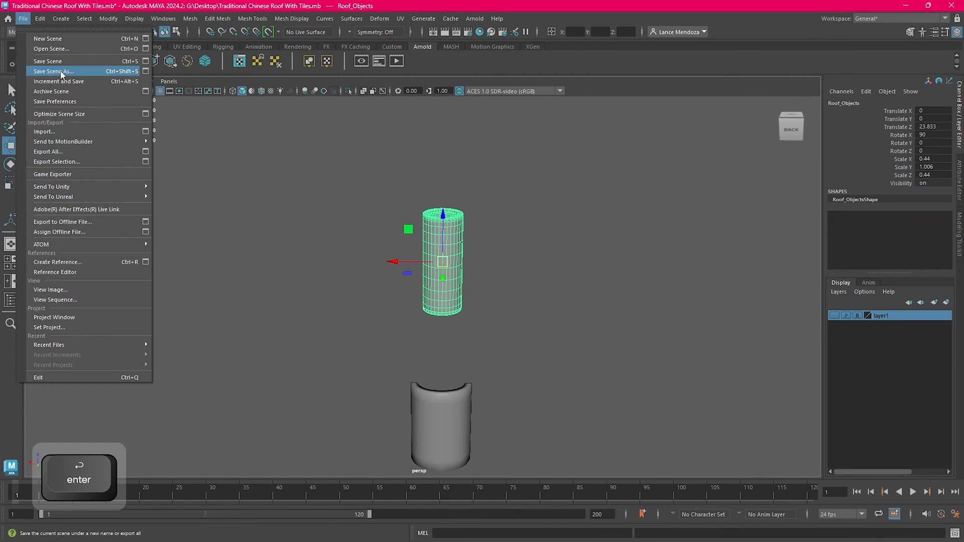
left_click(56, 60)
Step: Examine the wall with its sloped roof block from the back and the end, relative to the two tiles
scroll(653, 283, "down", 3)
middle_click_drag(589, 300, 574, 215, "alt")
left_click_drag(574, 215, 683, 232, "alt")
left_click(772, 245)
middle_click_drag(489, 232, 518, 259, "alt")
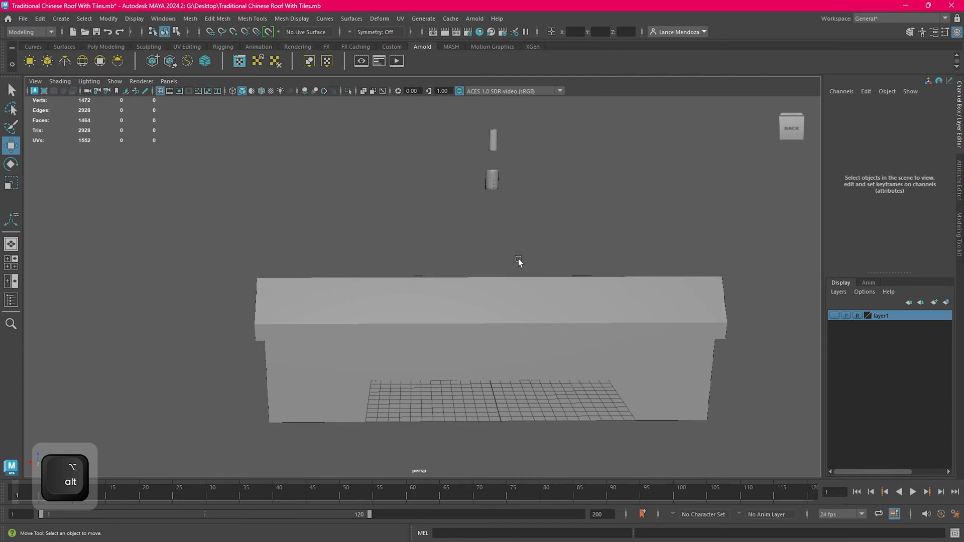
left_click_drag(518, 259, 449, 300, "alt")
left_click(449, 300)
middle_click_drag(449, 301, 579, 217, "alt")
left_click_drag(579, 217, 726, 275, "alt")
middle_click_drag(726, 275, 510, 308, "alt")
left_click_drag(510, 308, 664, 286, "alt")
left_click(664, 287)
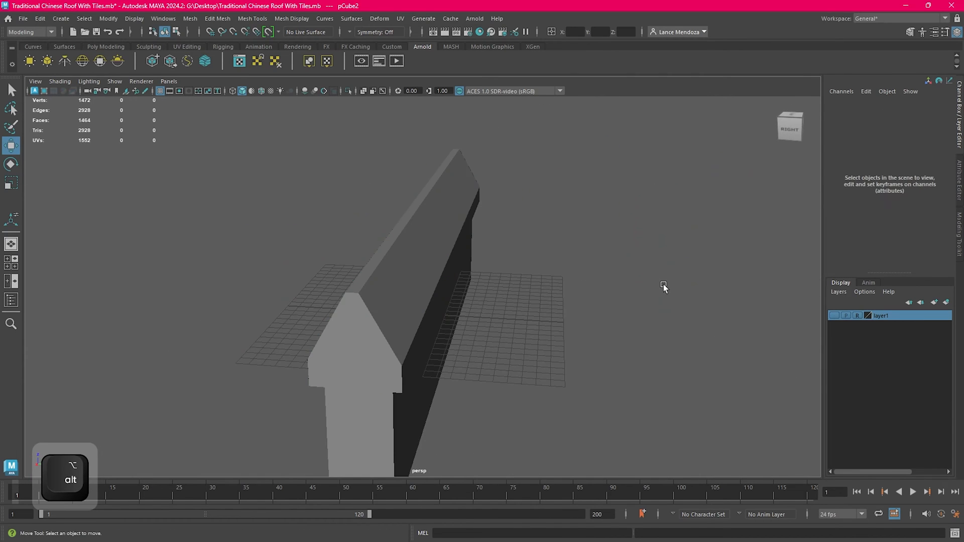
Step: Switch to the Chrome reference search, open the related white-walled roof image in a new tab and view it
left_click(327, 532)
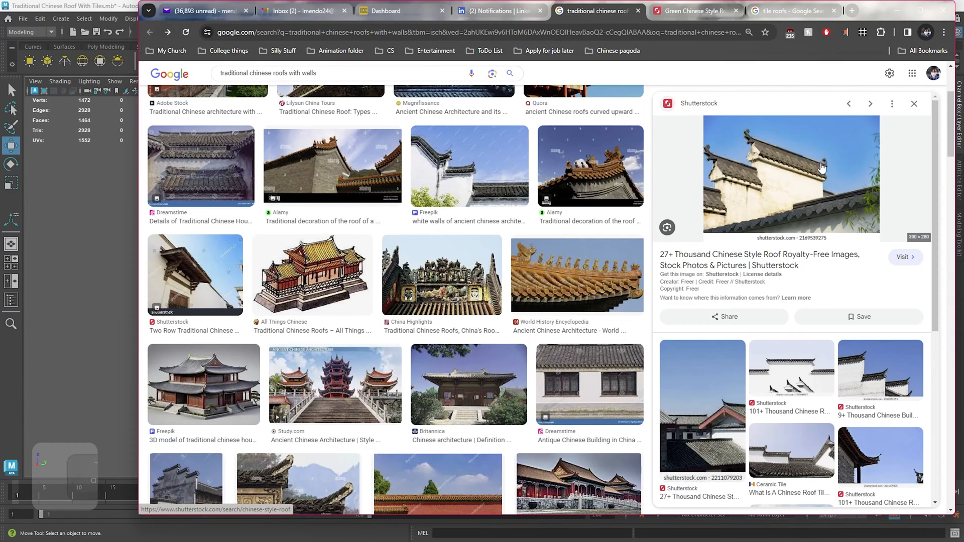
right_click(812, 367)
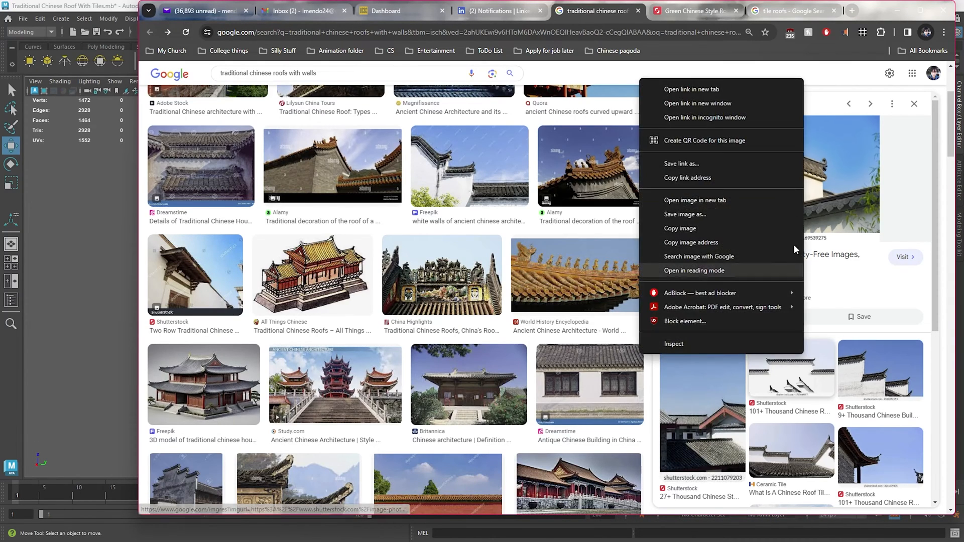
left_click(665, 86)
left_click(683, 20)
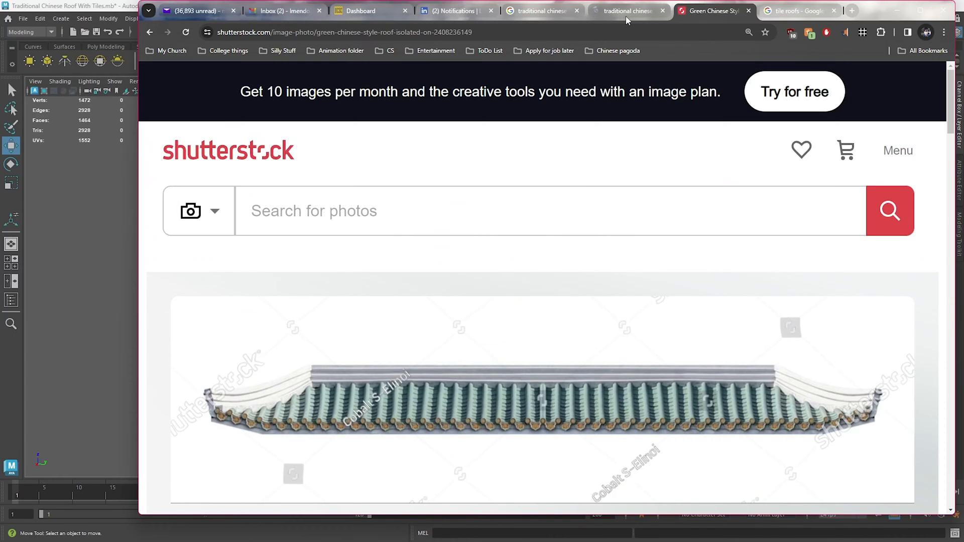
left_click(626, 20)
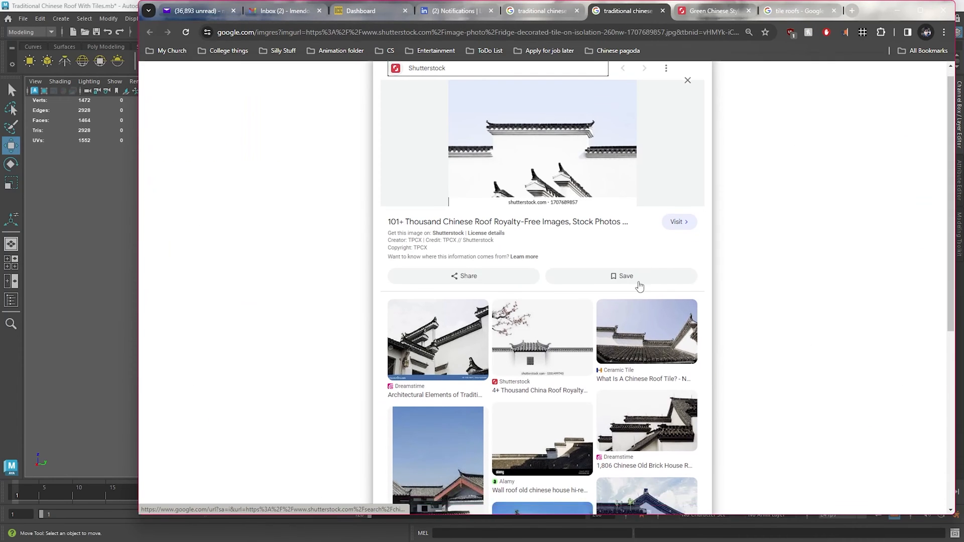
scroll(614, 311, "down", 2)
left_click(554, 12)
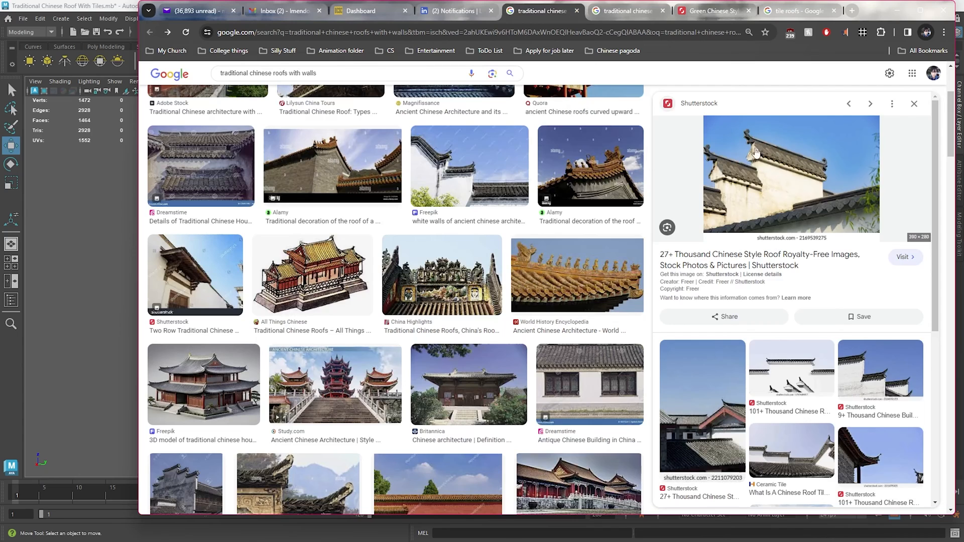
Step: Browse the related roof images and open the stepped cream wall photo in the second image tab
scroll(840, 372, "down", 6)
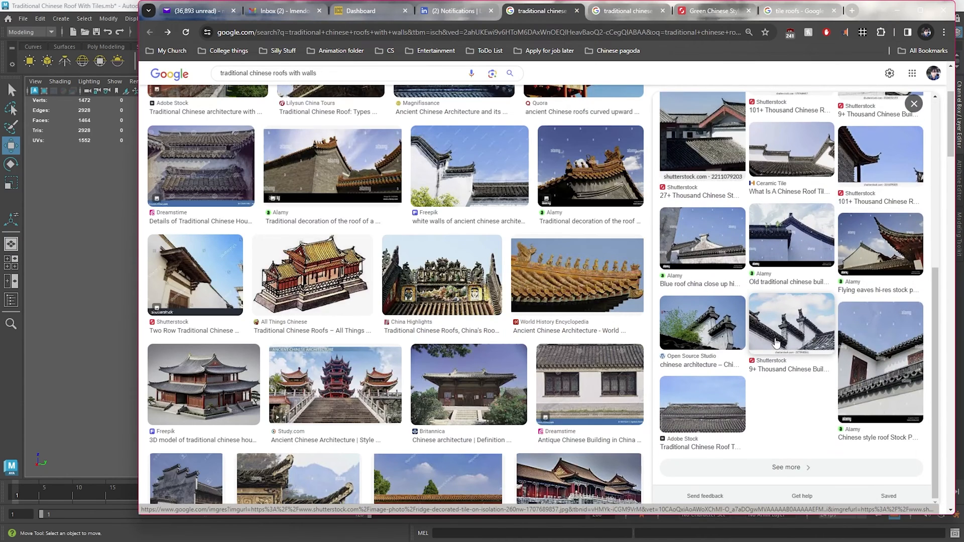
left_click(767, 346)
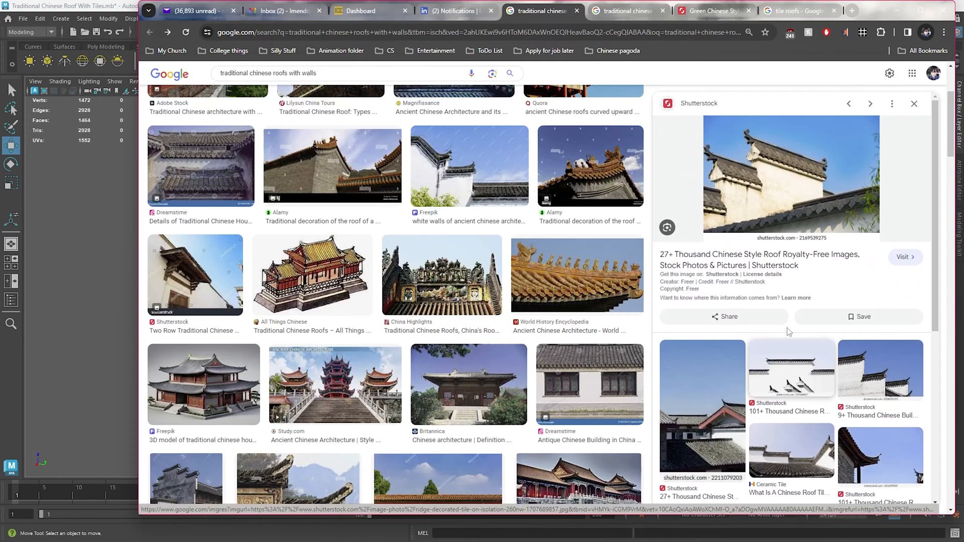
left_click(613, 15)
scroll(617, 346, "down", 4)
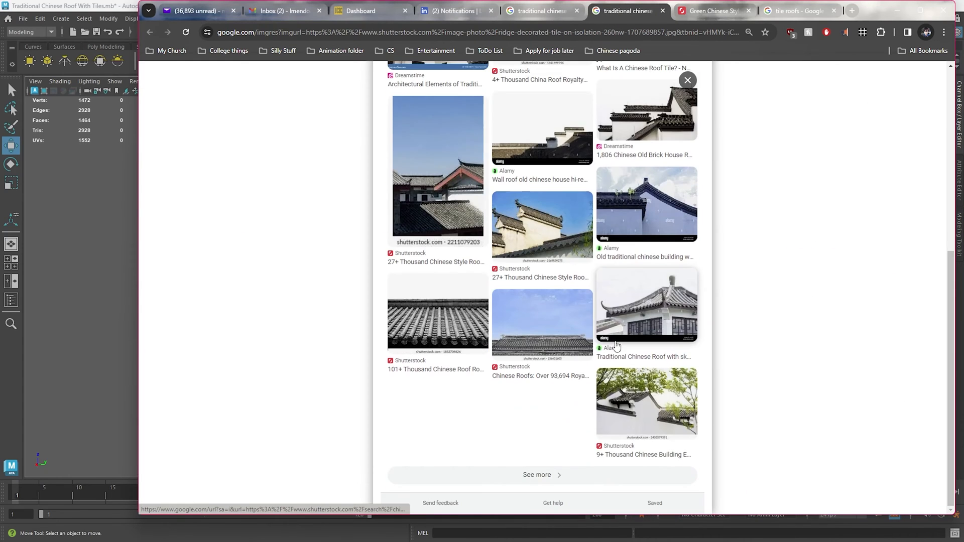
left_click(580, 230)
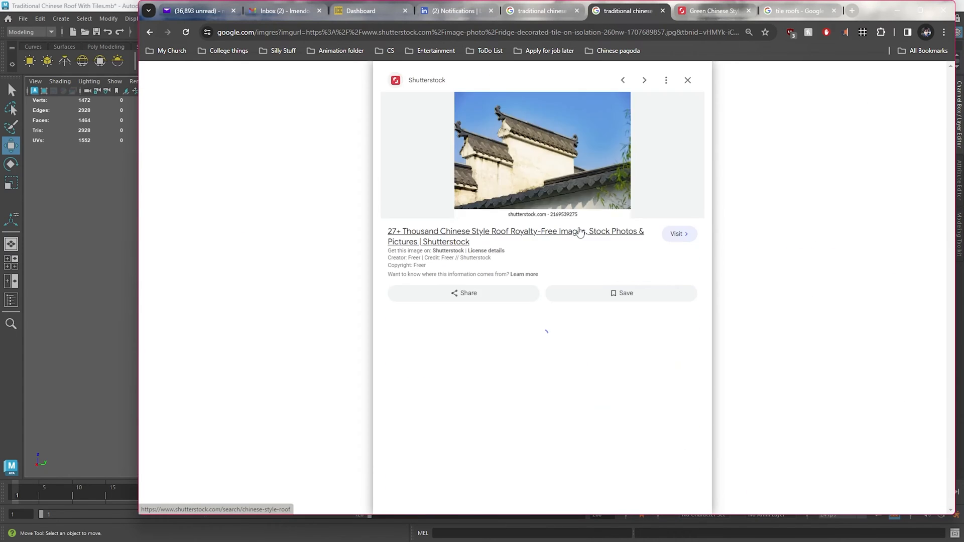
scroll(628, 294, "down", 6)
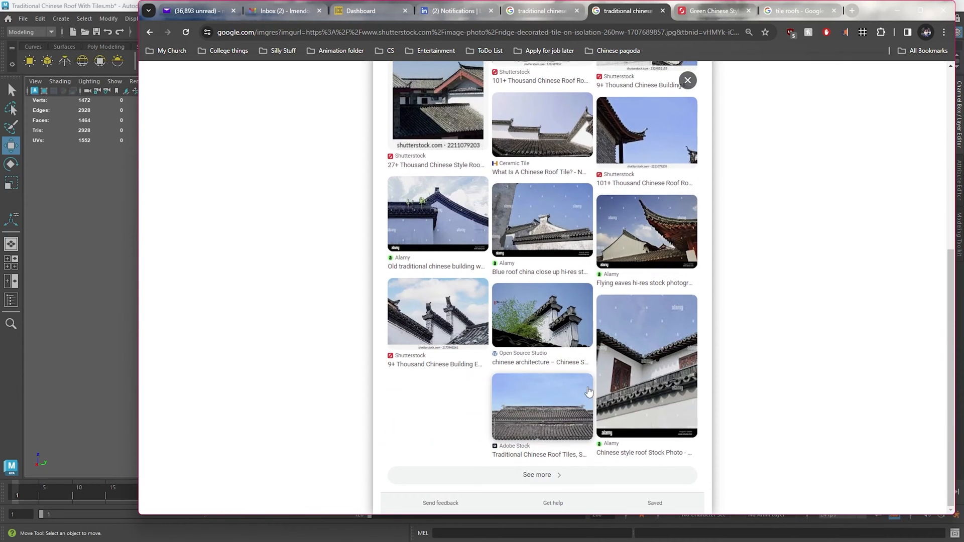
scroll(589, 392, "up", 6)
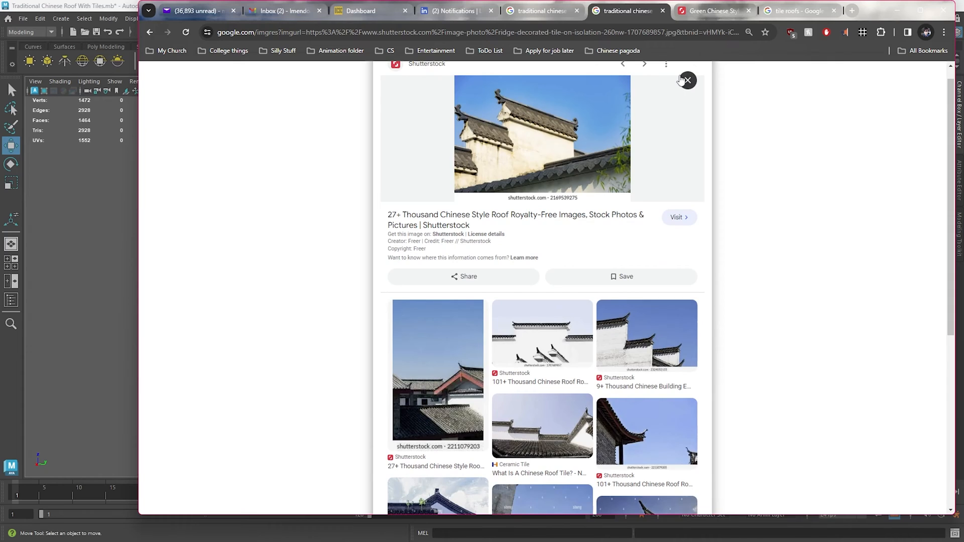
left_click(683, 80)
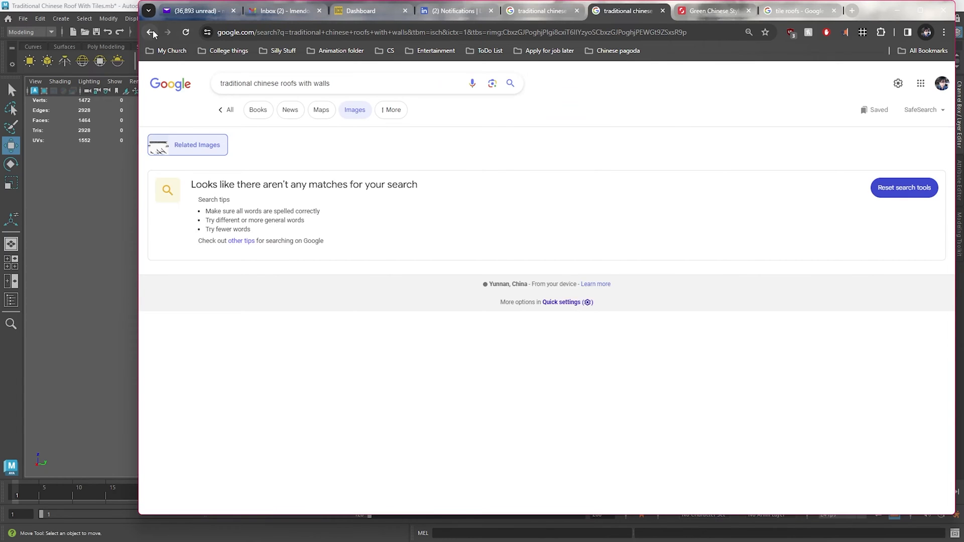
left_click(150, 33)
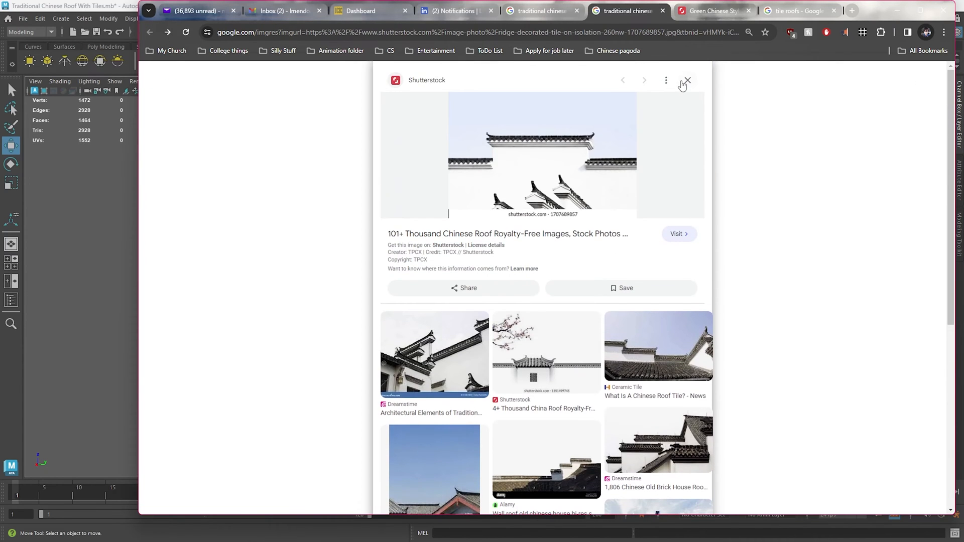
Step: Study the stepped cream wall photo and its related thumbnails for the ridge and tile layout
left_click(521, 9)
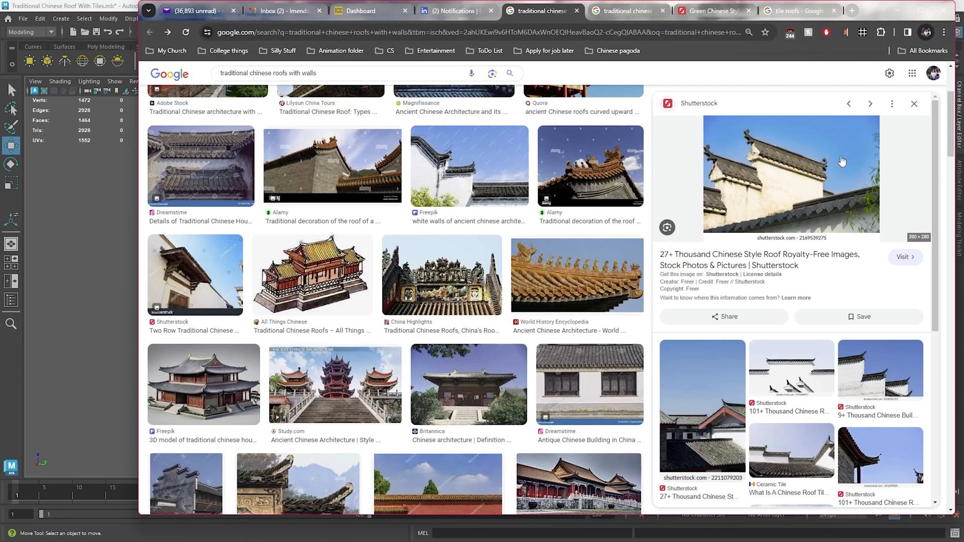
scroll(811, 351, "down", 2)
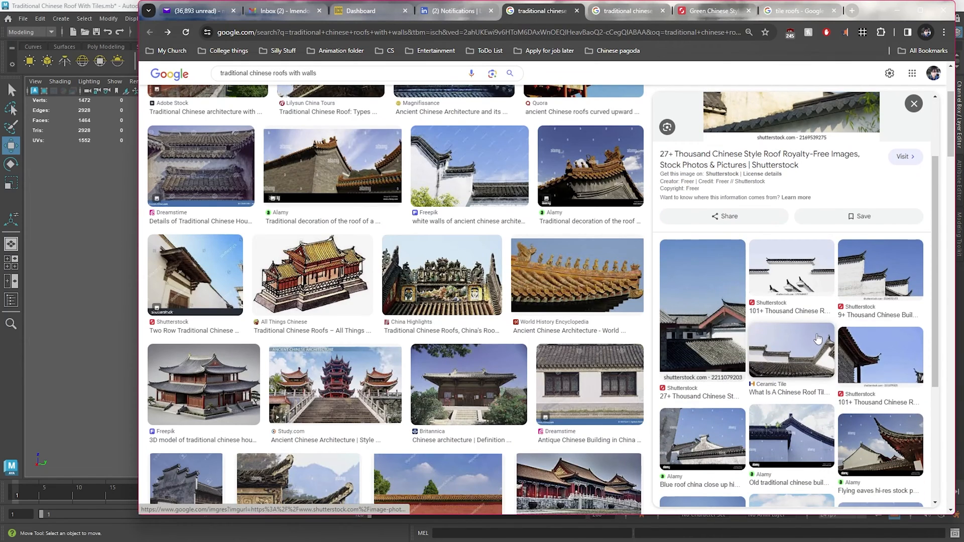
scroll(817, 339, "down", 2)
scroll(818, 297, "up", 4)
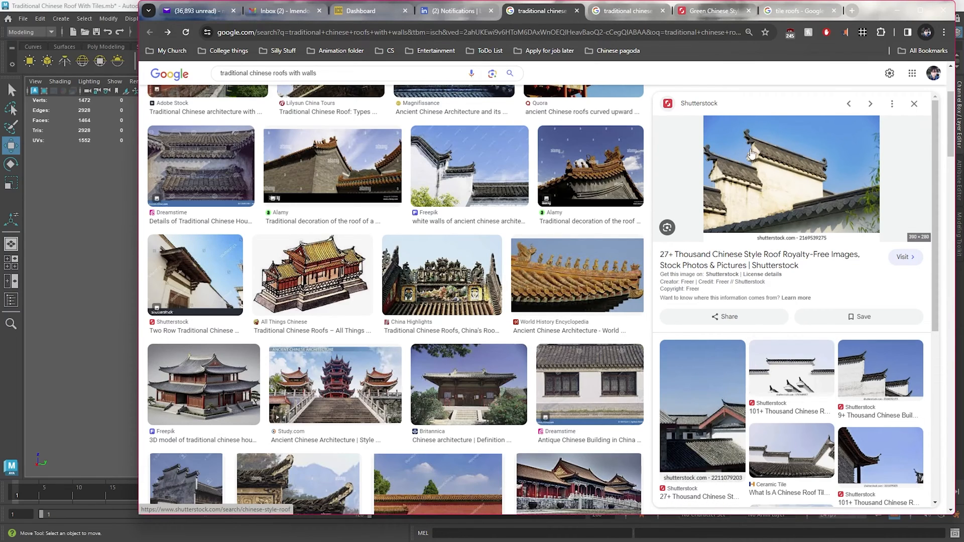
Step: Return to Maya, compare the curved tile with the wall roof, and select the sloped roof block
left_click(101, 261)
left_click(401, 321)
left_click_drag(542, 321, 494, 189, "alt")
left_click(470, 157)
left_click(480, 160)
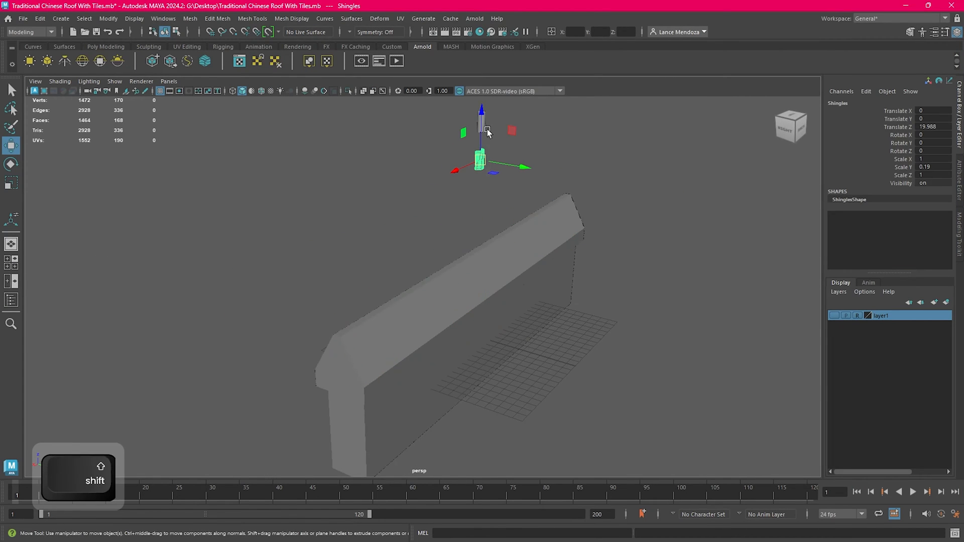
middle_click_drag(532, 207, 513, 288, "alt")
left_click_drag(514, 288, 482, 298, "alt")
left_click(507, 346)
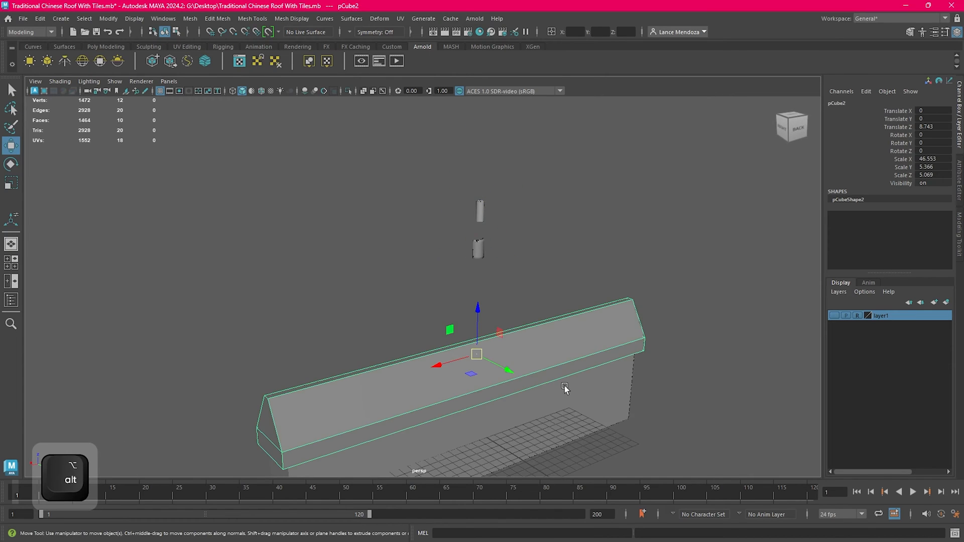
Step: Examine the roof block's gable profile in the orthographic side view, framed on the block
key("space")
key("space")
key("f")
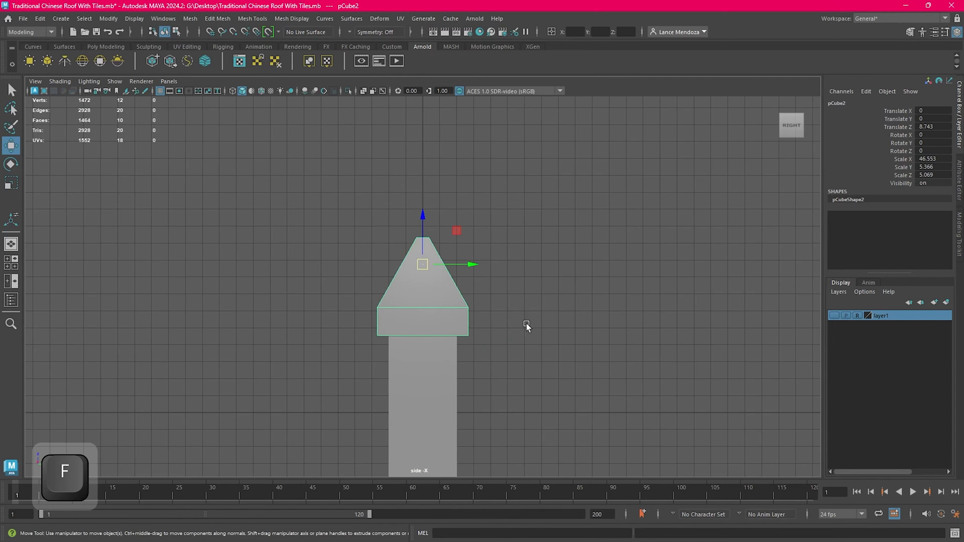
scroll(497, 363, "up", 3)
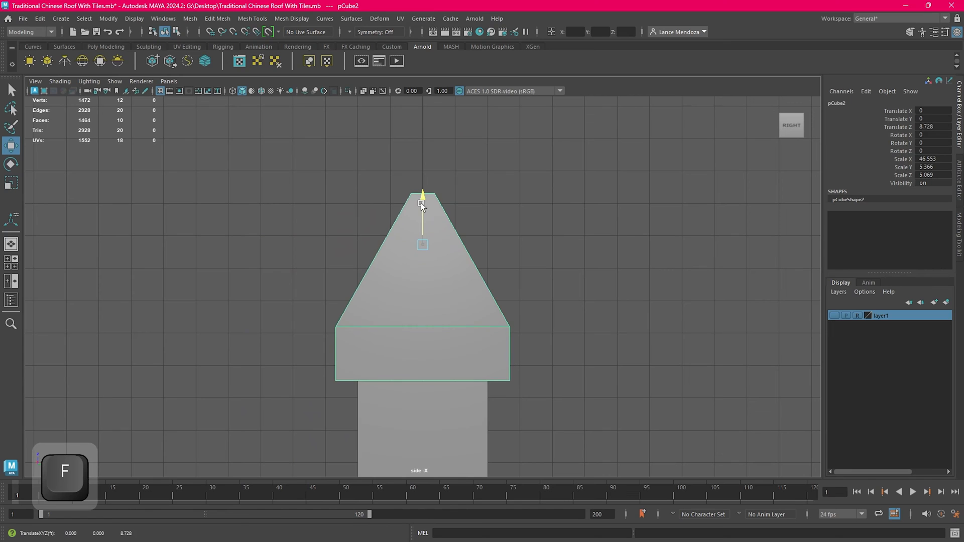
left_click(581, 305)
scroll(580, 305, "down", 2)
left_click(447, 315)
scroll(447, 316, "up", 1)
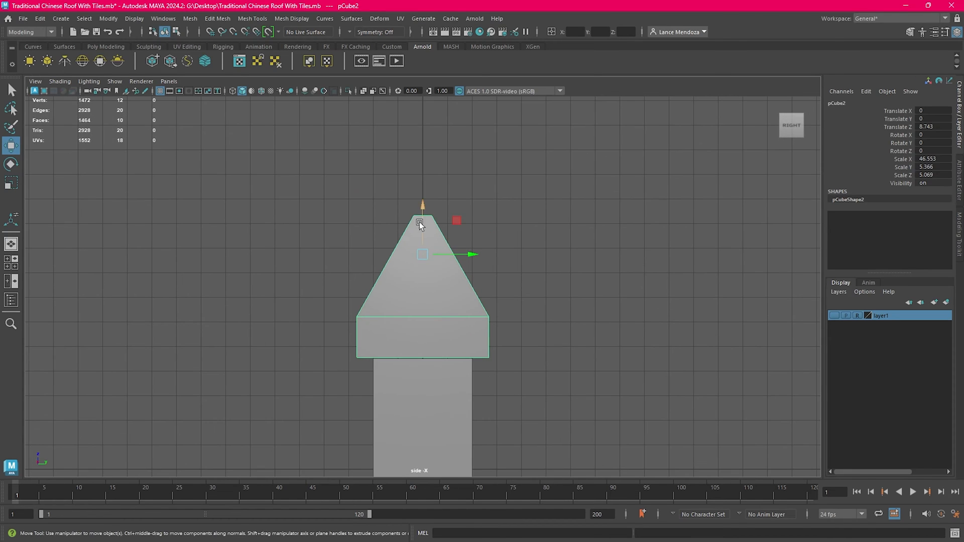
left_click(522, 260)
Step: Create a polygon cube and raise it above the roof's peak to Translate Z 10.868
scroll(538, 327, "down", 3)
middle_click_drag(538, 326, 512, 286, "alt")
left_click(108, 47)
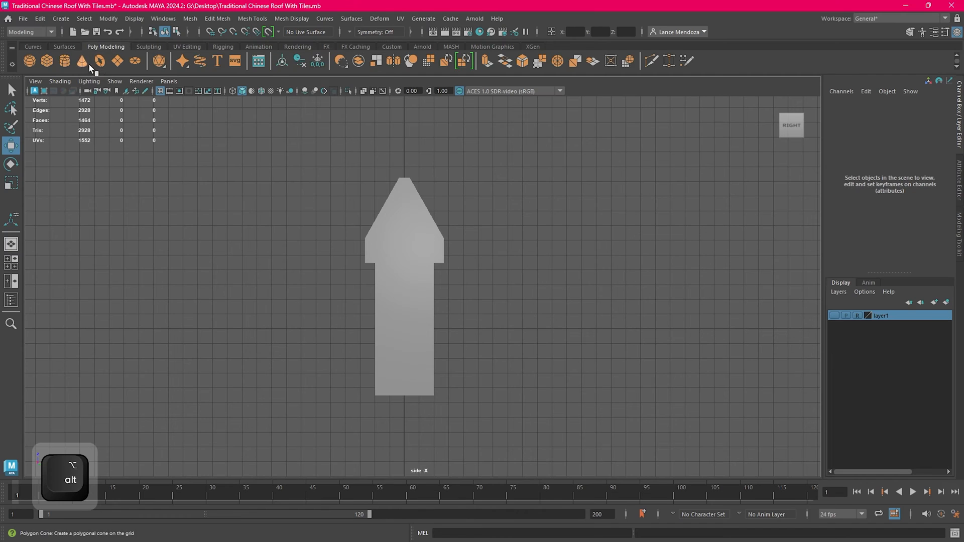
left_click(50, 61)
scroll(380, 336, "up", 1)
left_click_drag(401, 295, 399, 112)
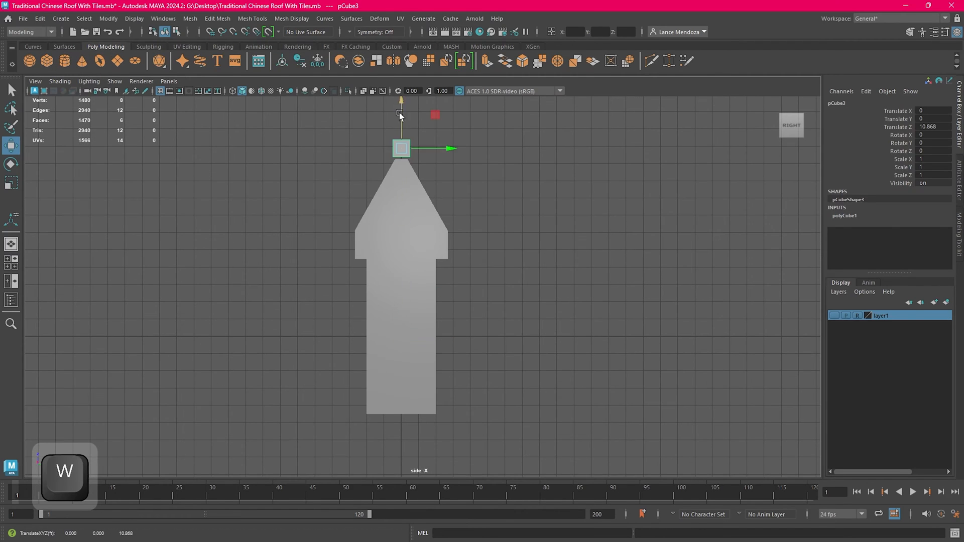
middle_click_drag(399, 113, 394, 241, "alt")
Step: Select the sloped roof block and switch it to vertex editing around its peak
scroll(396, 252, "up", 5)
left_click(382, 297)
right_click_drag(472, 250, 402, 224)
scroll(361, 236, "up", 3)
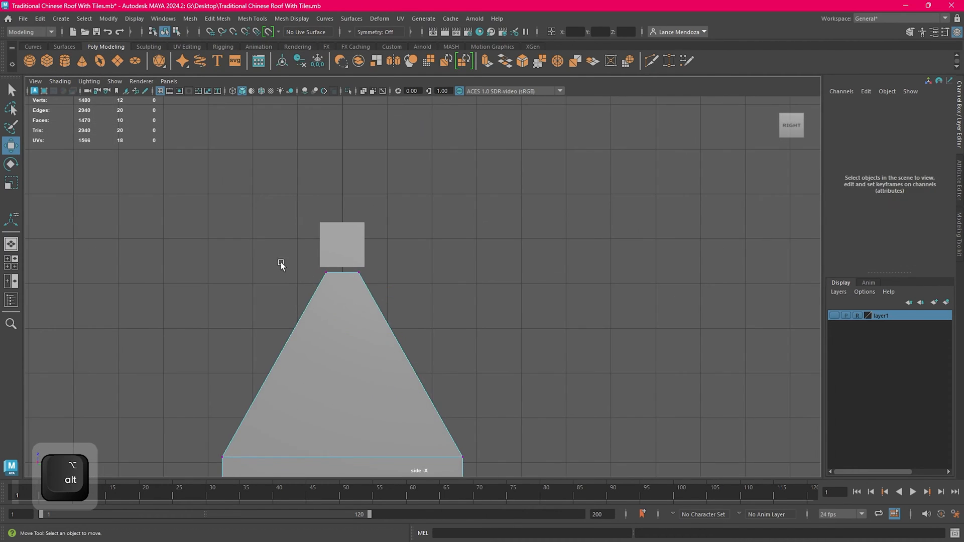
left_click_drag(279, 263, 391, 289)
key("w")
left_click_drag(337, 225, 339, 240)
key("ctrl+z")
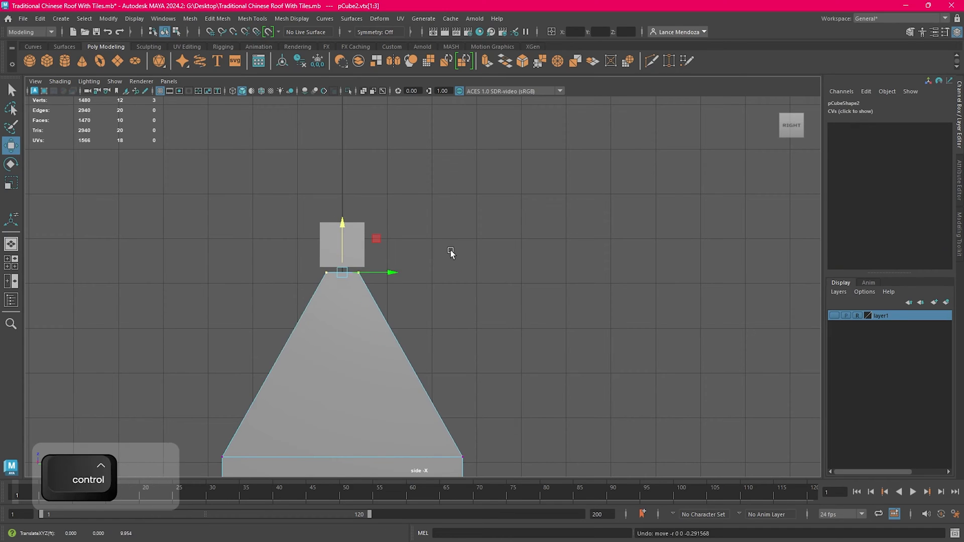
Step: Lower all four peak vertices of the roof block using wireframe display, then restore shading and object mode
left_click(449, 248)
key("4")
left_click_drag(267, 235, 417, 291)
left_click_drag(342, 231, 342, 265)
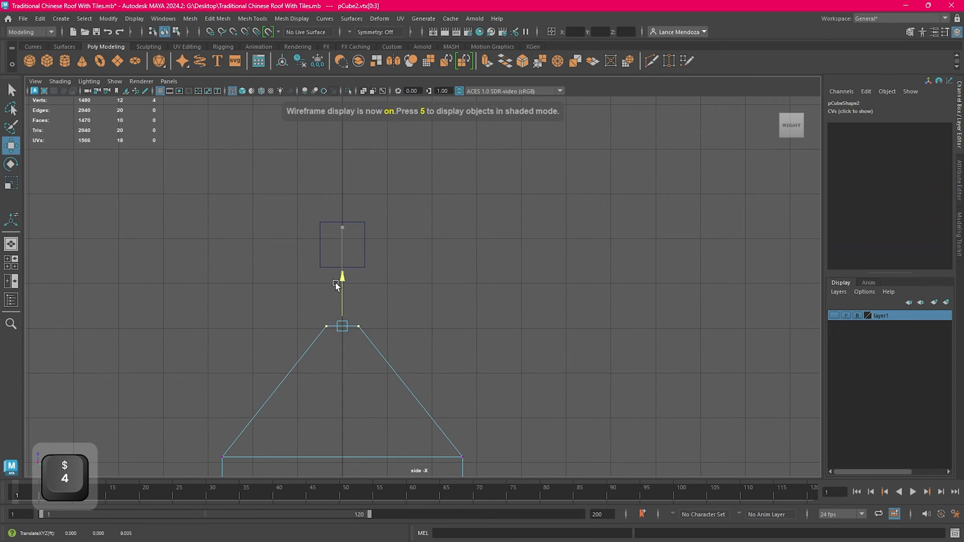
scroll(427, 287, "down", 3)
mouse_move(460, 291)
middle_mouse_down("alt")
mouse_move(526, 254)
mouse_move(534, 271)
middle_mouse_up("alt")
key("5")
left_click(561, 241)
scroll(480, 269, "up", 3)
right_click_drag(536, 254, 596, 230)
Step: Narrow the cube to Scale Y 0.6 and lower it onto the roof's peak at Translate Z 10.023
left_click(376, 247)
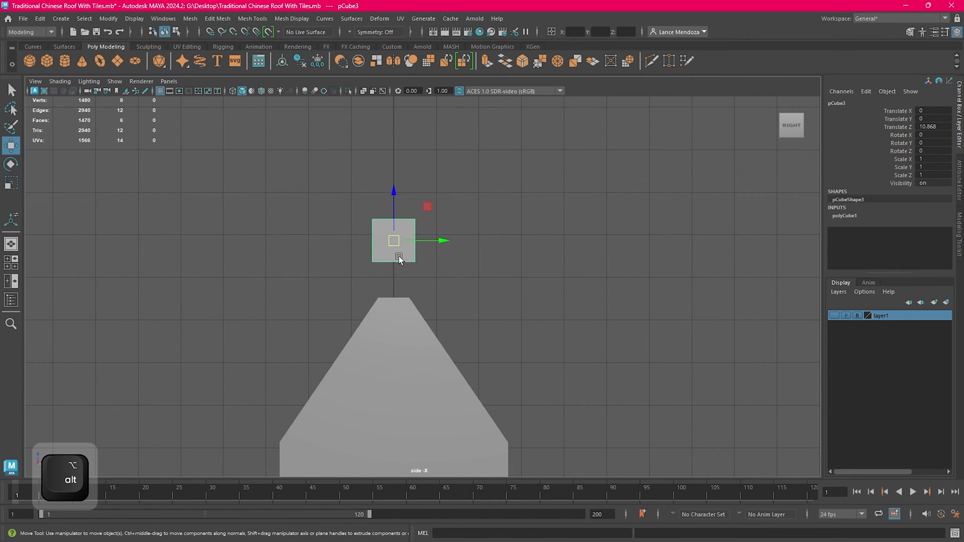
scroll(450, 258, "up", 3)
key("w")
key("e")
key("r")
left_click_drag(422, 215, 406, 220)
key("w")
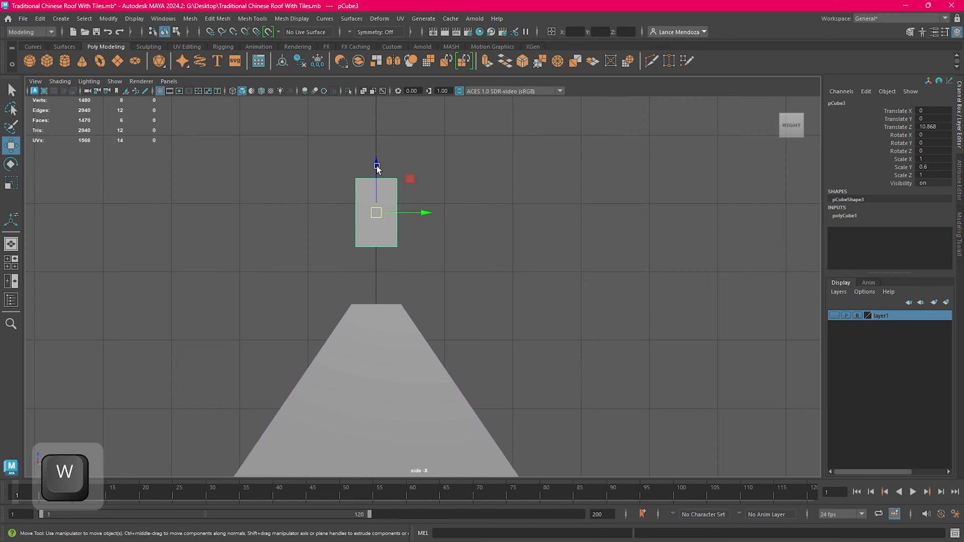
left_click_drag(376, 168, 372, 222)
Step: In the perspective view, stretch the cube along the roof's length to Scale X 46.938 as a ridge beam
key("space")
key("space")
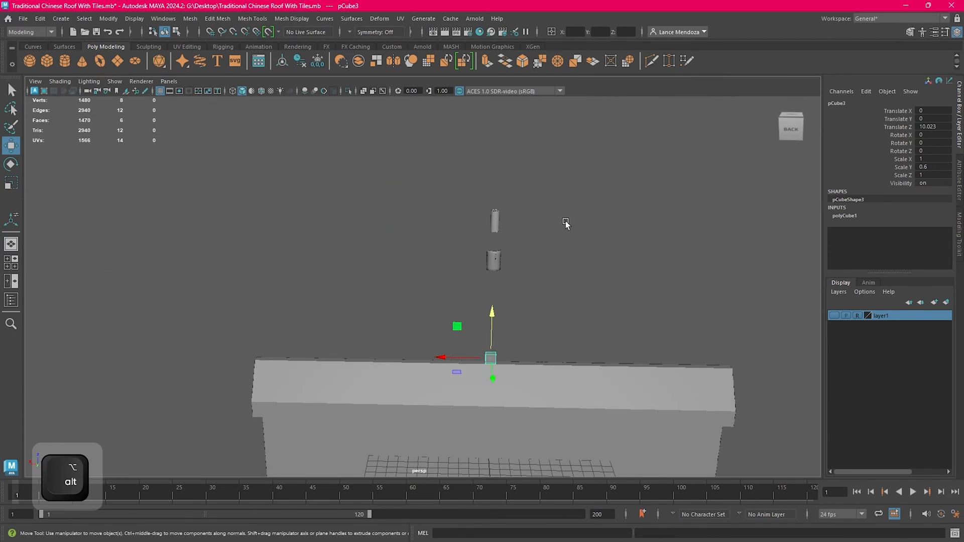
scroll(566, 221, "down", 3)
middle_click_drag(561, 301, 491, 241, "alt")
scroll(487, 242, "up", 5)
key("w")
key("e")
key("r")
left_click_drag(313, 232, 92, 229)
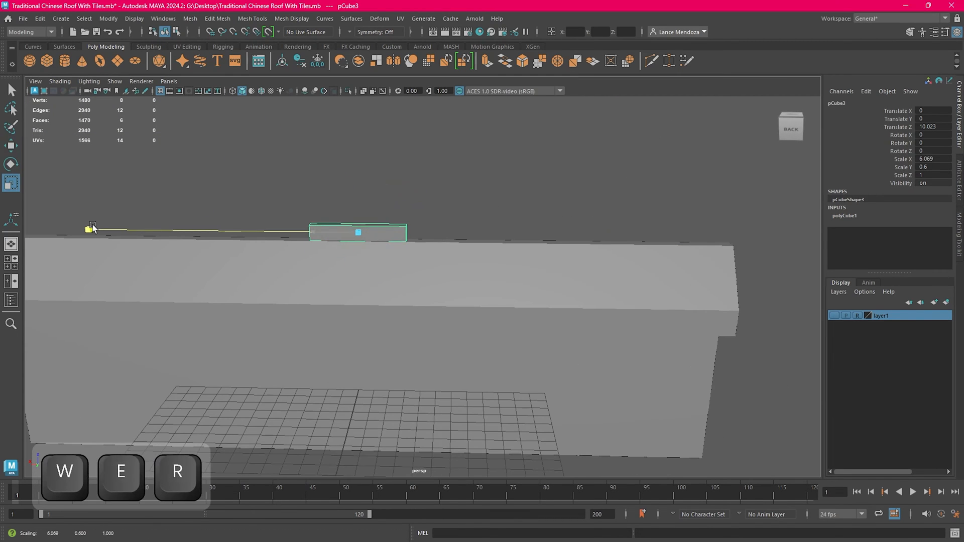
left_click_drag(313, 232, 3, 219)
scroll(334, 237, "down", 5)
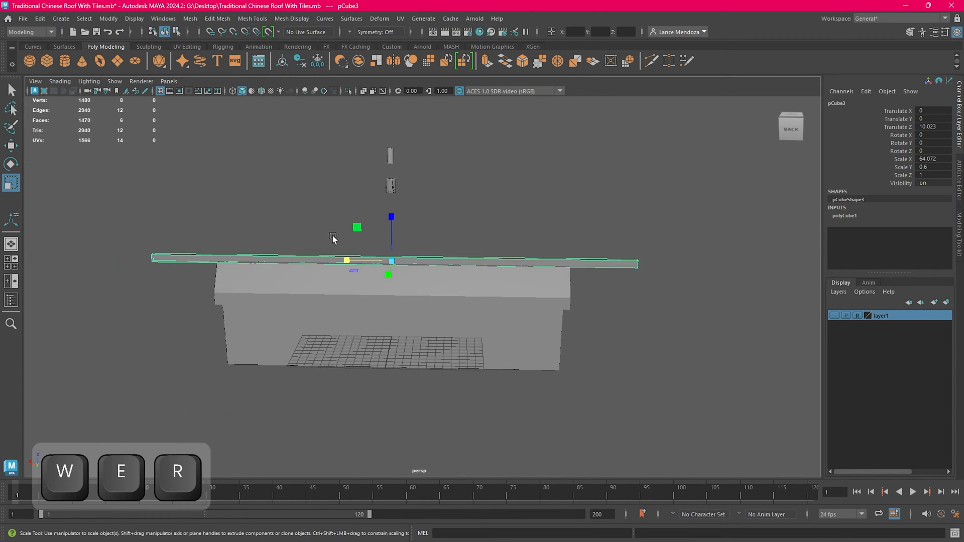
scroll(482, 282, "up", 3)
left_click_drag(326, 245, 602, 216)
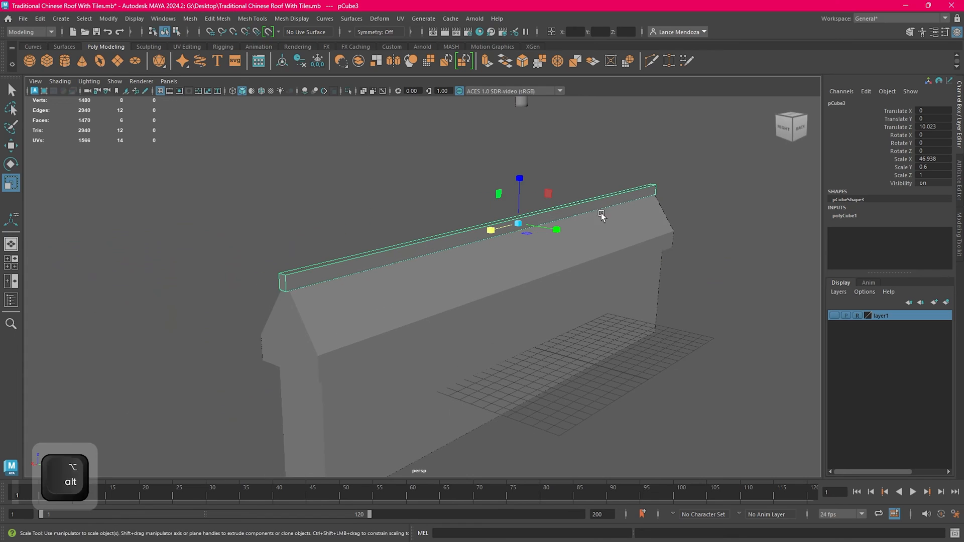
Step: Compare the ridge beam and its end with the ridge in the stepped wall reference photo
left_click(328, 531)
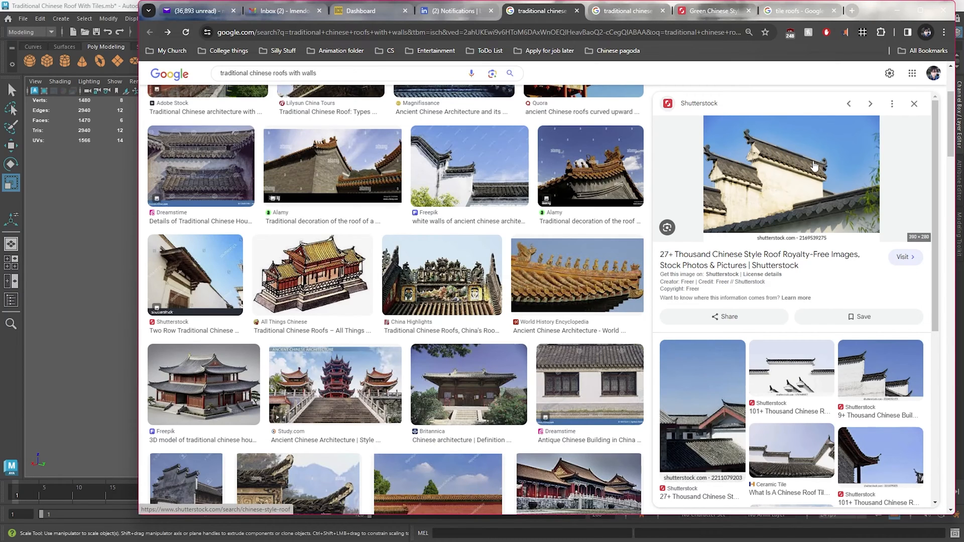
left_click(898, 11)
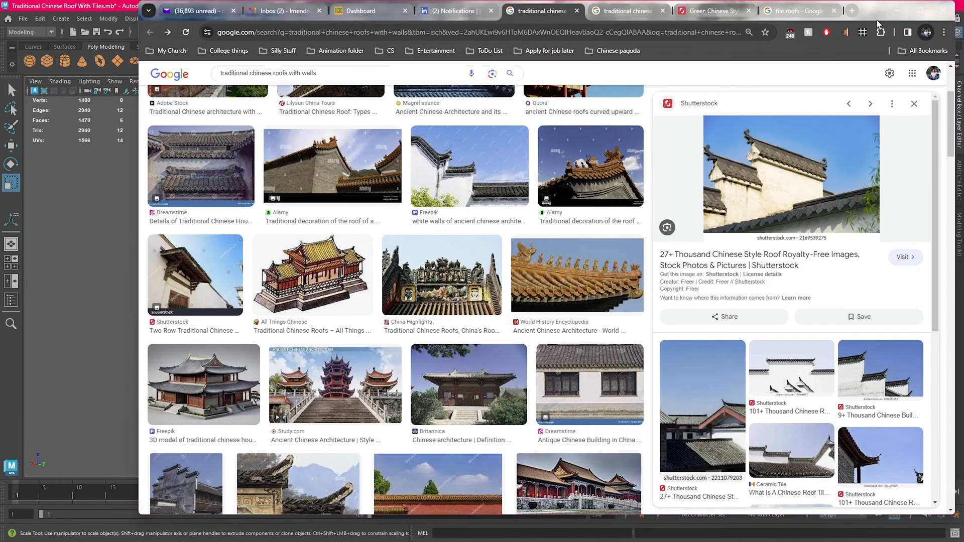
mouse_move(582, 288)
left_mouse_down("alt")
mouse_move(564, 290)
mouse_move(574, 273)
left_mouse_up("alt")
scroll(574, 274, "up", 3)
key("w")
middle_click_drag(499, 261, 514, 263, "alt")
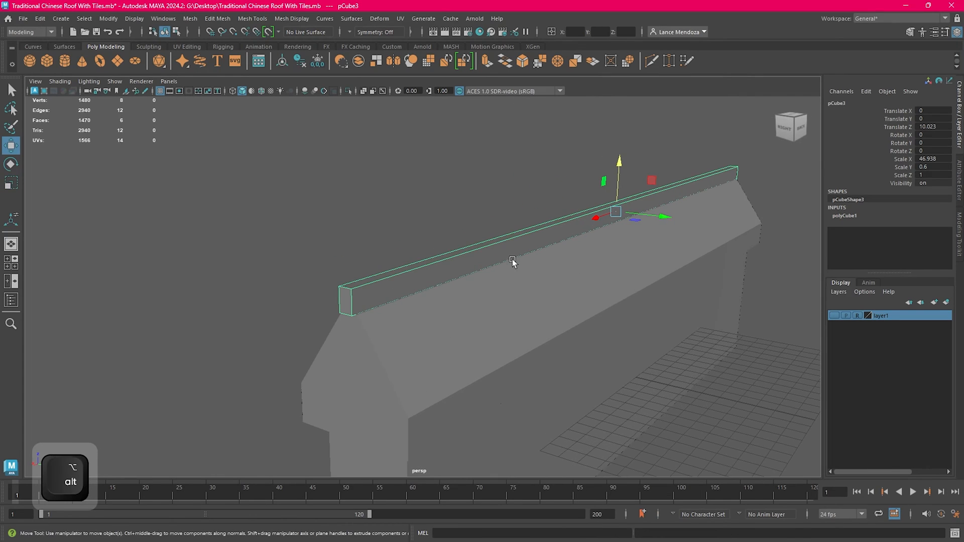
Step: Select the ridge beam's top face and extrude it slightly upward along its full length
right_click_drag(433, 176, 432, 210)
left_click(414, 265)
left_click_drag(414, 265, 637, 173, "alt")
key("ctrl+e")
key("w")
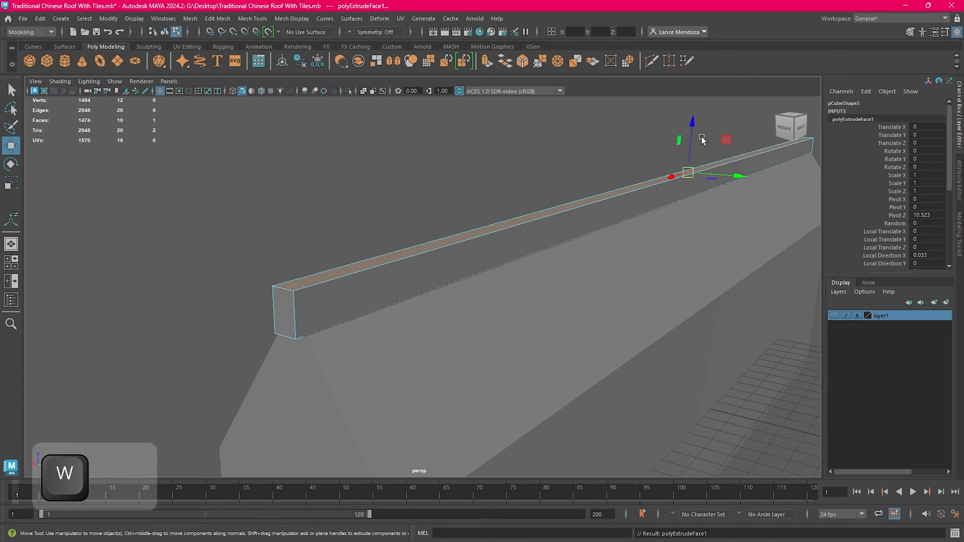
left_click_drag(692, 132, 694, 127)
Step: Extrude the two narrow side faces at the beam's top outward by 0.141 as an overhanging cap, then return to object mode
left_click(375, 273)
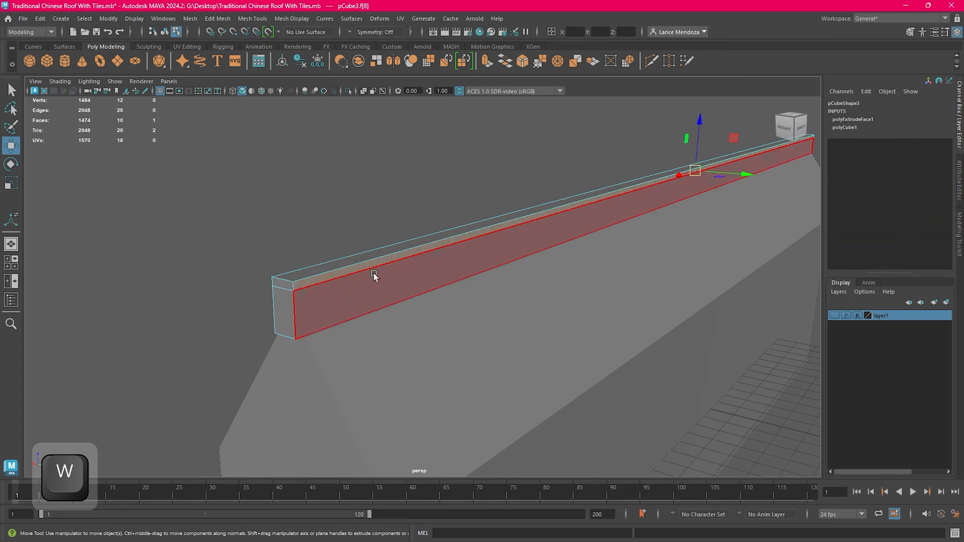
left_click_drag(374, 273, 521, 250, "alt")
key("ctrl+e")
left_click_drag(459, 203, 460, 204)
scroll(552, 239, "down", 5)
left_click_drag(562, 243, 527, 247, "alt")
key("w")
right_click_drag(650, 172, 678, 157)
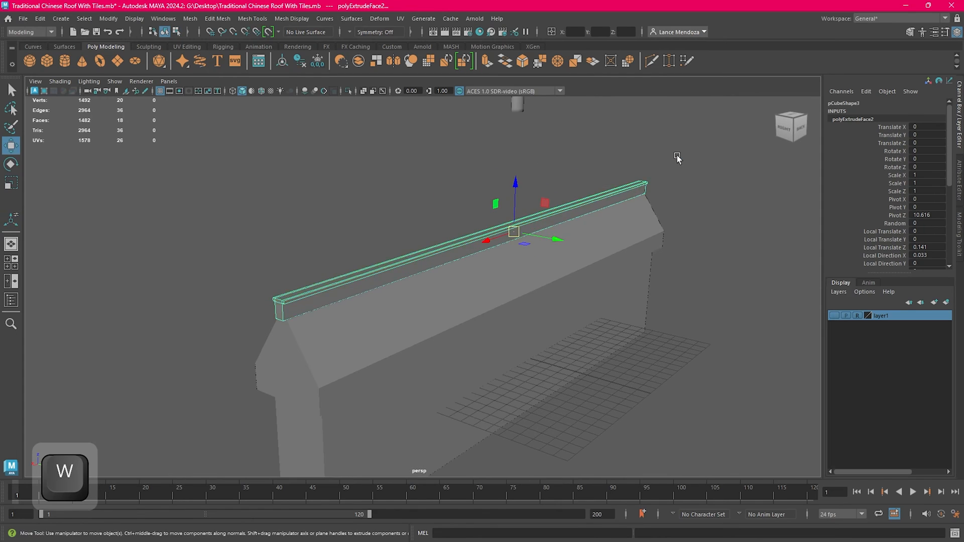
Step: Select the ridge beam and check in the top view how its end lines up with the roof block
left_click(678, 159)
left_click_drag(610, 263, 522, 275, "alt")
scroll(477, 278, "down", 4)
left_click(346, 254)
left_click_drag(359, 262, 366, 239, "alt")
scroll(366, 239, "up", 3)
key("space")
key("space")
scroll(411, 349, "down", 6)
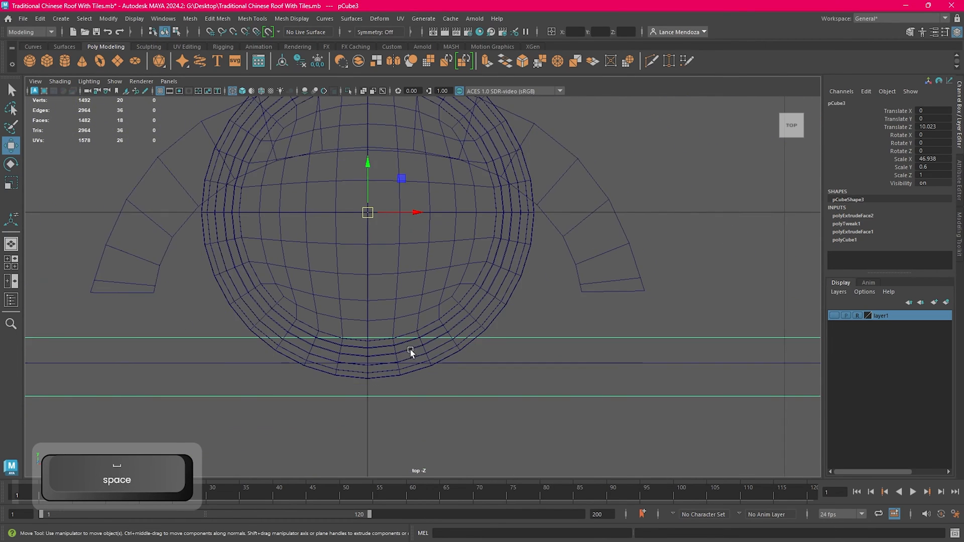
scroll(233, 302, "down", 6)
middle_click_drag(217, 301, 576, 286, "alt")
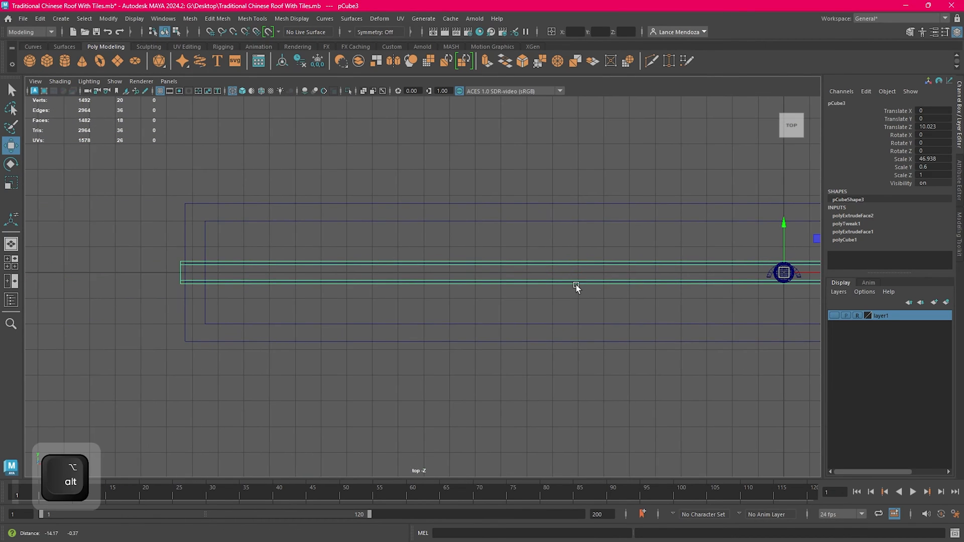
middle_click_drag(231, 267, 524, 268, "alt")
Step: In vertex mode, align the ridge beam's end vertices with the end edge of the roof block
right_click_drag(424, 233, 392, 233)
scroll(451, 236, "up", 2)
left_click_drag(452, 236, 566, 316)
middle_click_drag(549, 284, 421, 328, "alt")
scroll(415, 324, "up", 4)
mouse_move(418, 342)
left_mouse_down()
mouse_move(391, 343)
mouse_move(388, 353)
mouse_move(415, 351)
left_mouse_up()
scroll(386, 338, "up", 2)
key("super")
left_click(318, 336)
middle_click_drag(388, 355, 411, 324, "alt")
scroll(412, 324, "up", 2)
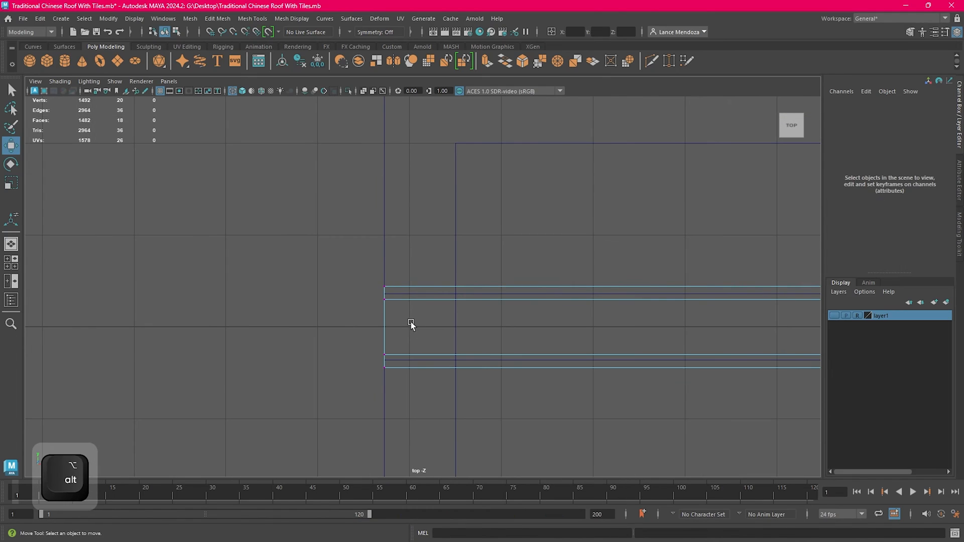
Step: Try vertex-snapping the selected vertices at the beam's end to the roof block, then undo the attempt
left_click_drag(338, 239, 426, 383)
key("v")
left_click_drag(425, 329, 386, 328)
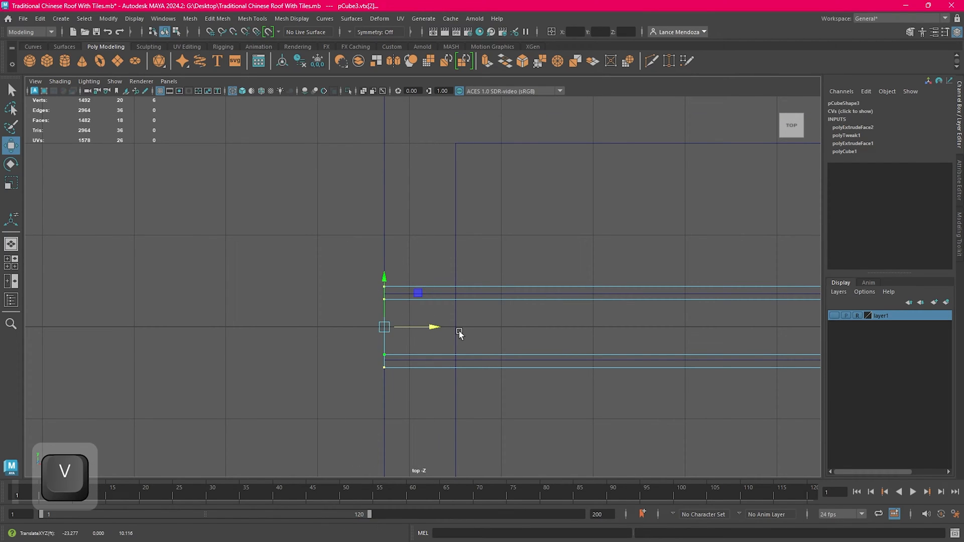
key("ctrl+z")
key("ctrl+z")
Step: Try grid snapping on all the beam's end vertices, then vertex-snap them back to the roof block's end
left_click_drag(303, 273, 412, 400)
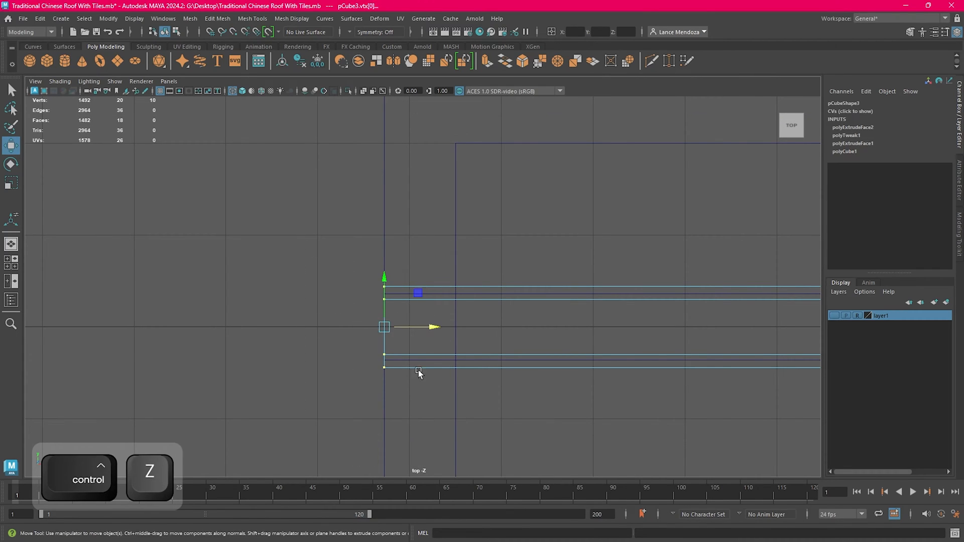
key("v")
left_click_drag(437, 327, 276, 327)
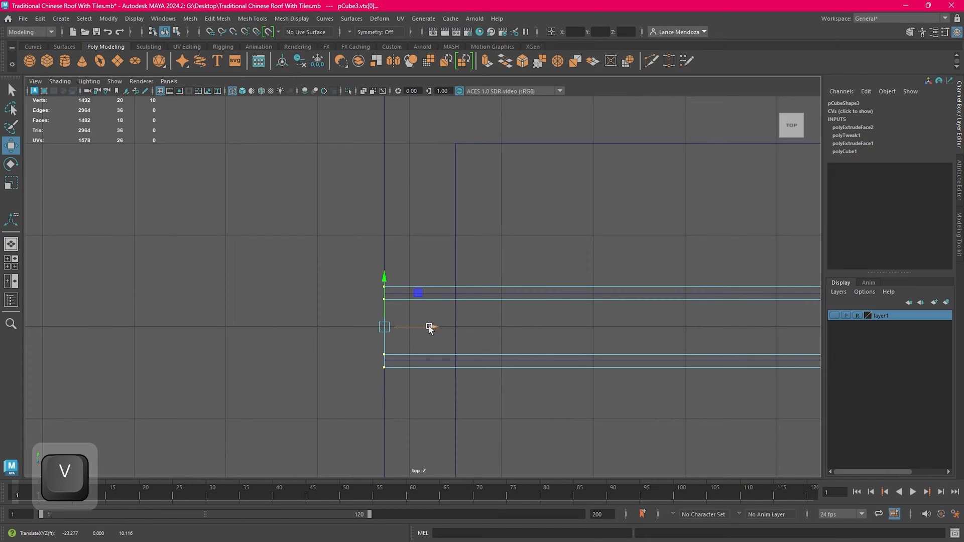
key("x")
left_click_drag(430, 327, 329, 324)
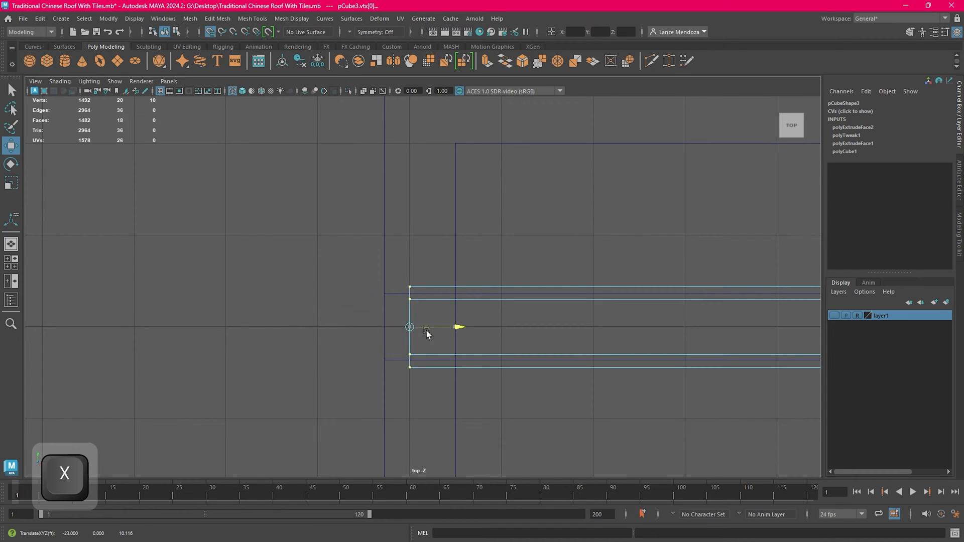
left_click_drag(456, 331, 420, 327)
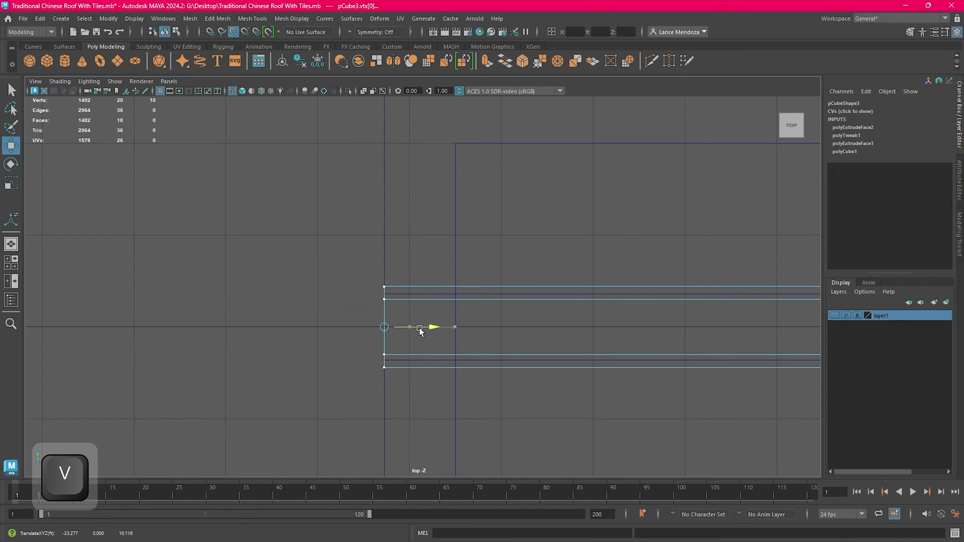
Step: Vertex-snap the ridge beam's opposite end flush with the roof block's end, undoing the first attempt
scroll(414, 327, "down", 2)
scroll(414, 327, "up", 3)
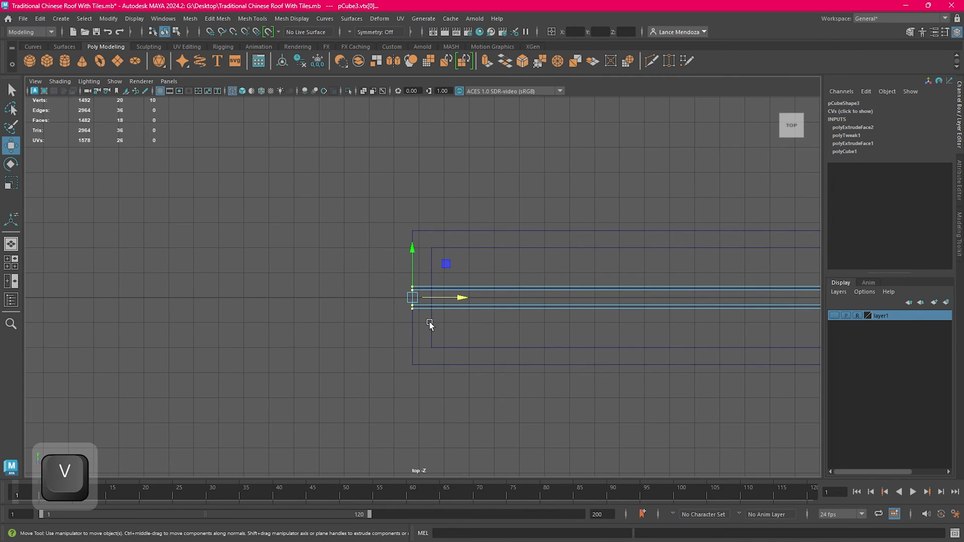
scroll(413, 170, "down", 5)
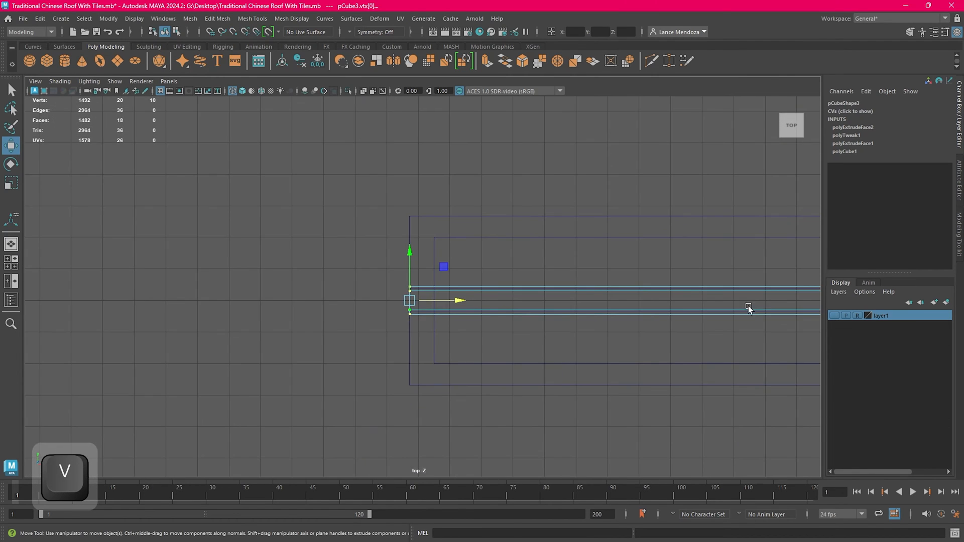
middle_click_drag(615, 277, 366, 284, "alt")
middle_click_drag(743, 283, 266, 296, "alt")
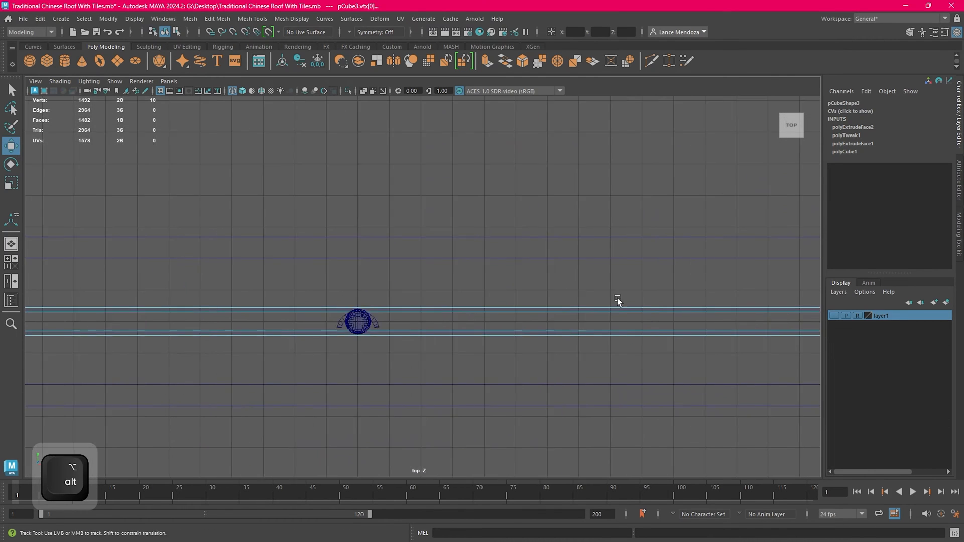
middle_click_drag(703, 303, 322, 306, "alt")
middle_click_drag(623, 313, 383, 320, "alt")
left_click_drag(550, 276, 405, 384)
scroll(442, 362, "up", 5)
scroll(483, 340, "up", 1)
key("v")
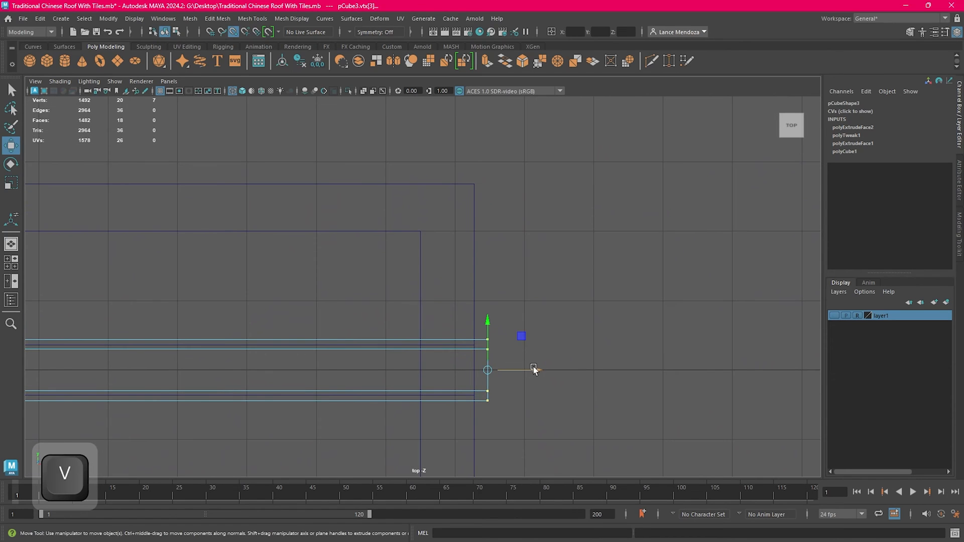
left_click_drag(533, 369, 484, 371)
key("ctrl+z")
key("ctrl+z")
key("ctrl+z")
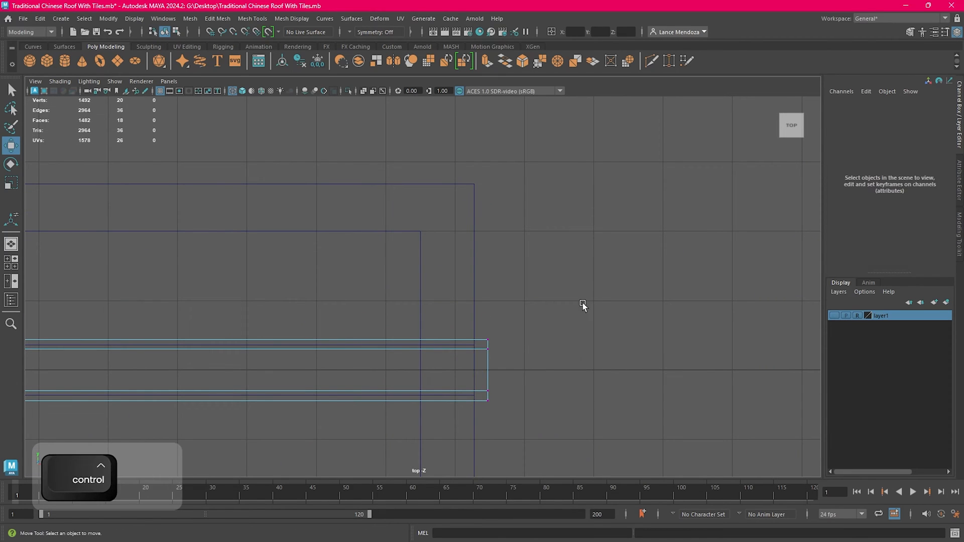
scroll(542, 326, "down", 3)
left_click(532, 309)
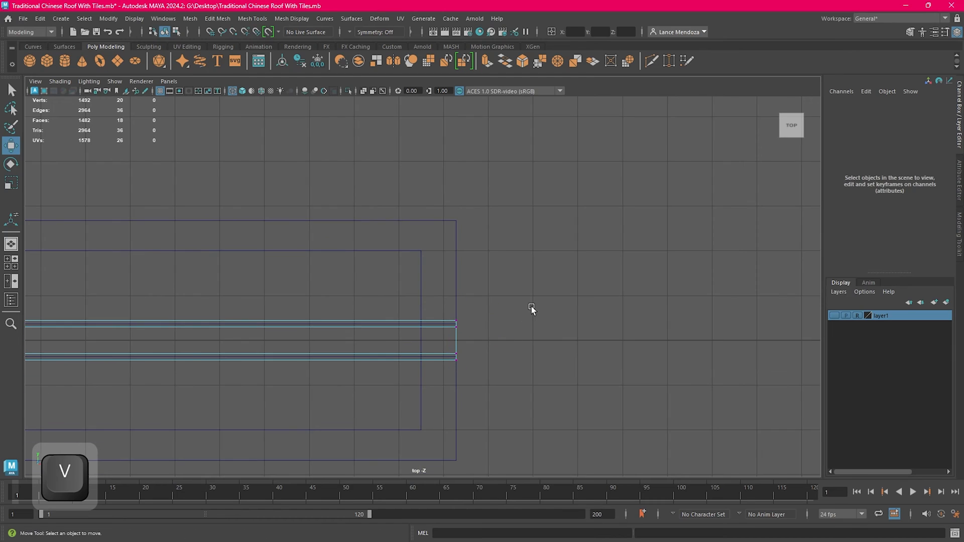
Step: Return to the perspective view in object mode and review the fitted ridge beam along the whole wall
key("w")
scroll(515, 316, "down", 3)
key("space")
key("space")
middle_click_drag(508, 231, 586, 234, "alt")
left_click_drag(587, 234, 602, 234, "alt")
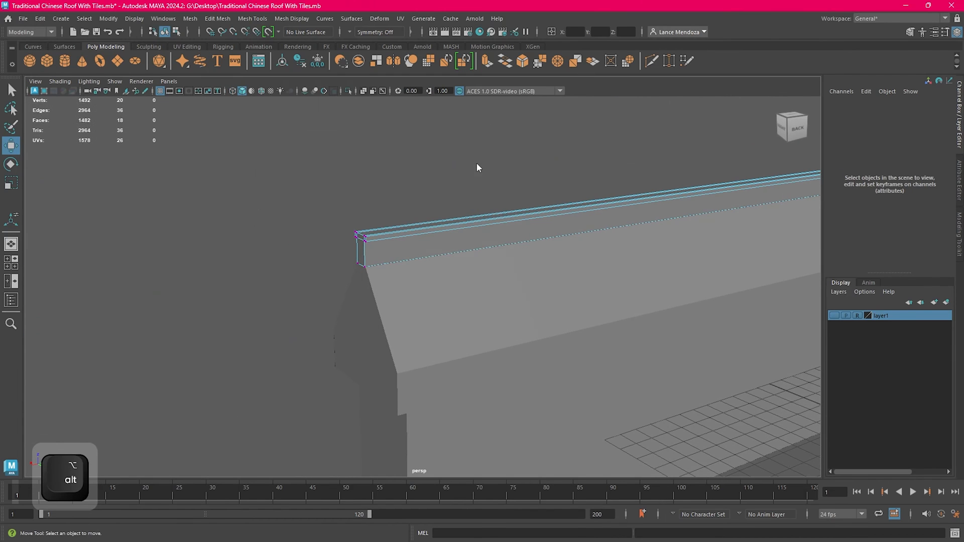
right_click_drag(477, 163, 518, 142)
scroll(552, 251, "down", 4)
left_click_drag(462, 247, 565, 246, "alt")
middle_click_drag(565, 246, 564, 245, "alt")
Step: Switch to the browser and compare the tiled-roof building photo with the stepped wall reference, then return to Maya
mouse_move(803, 514)
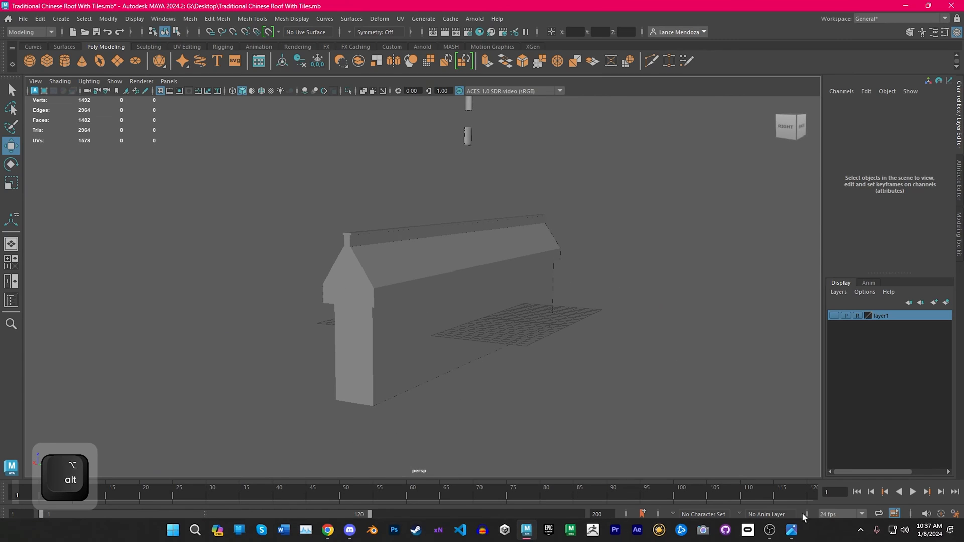
left_click(335, 531)
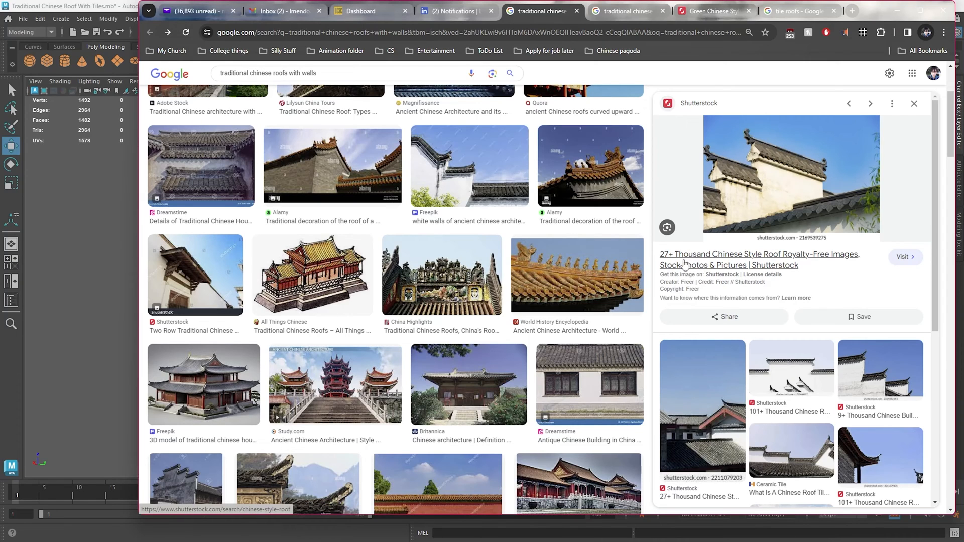
scroll(211, 372, "down", 4)
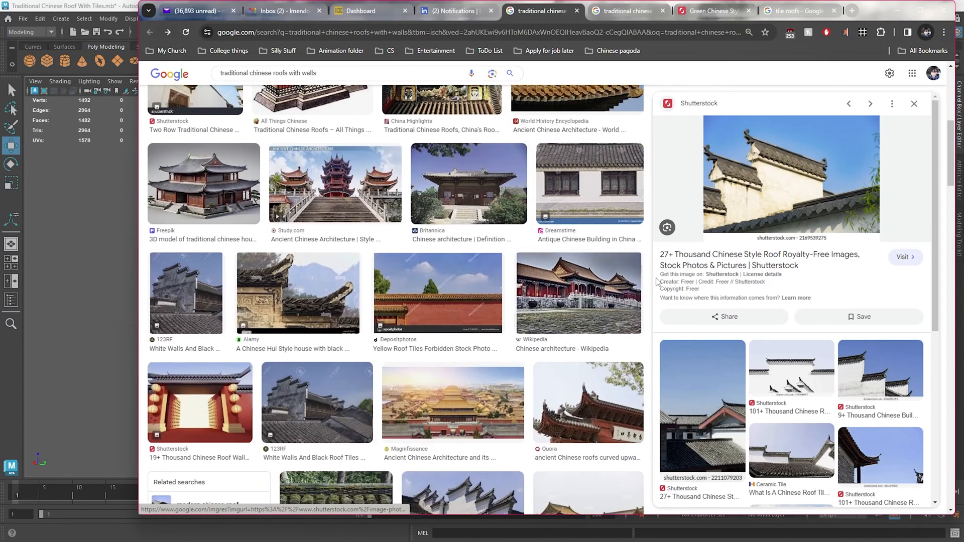
scroll(207, 375, "up", 4)
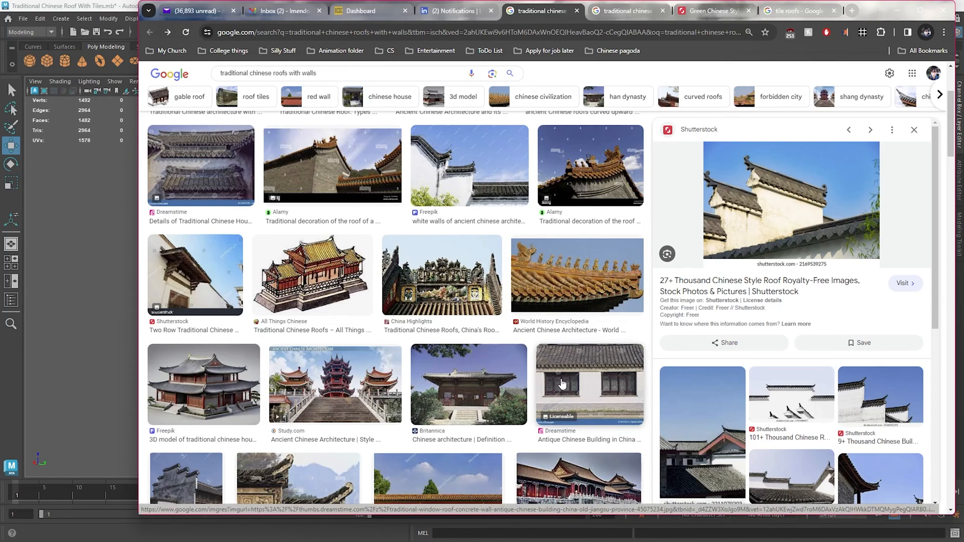
scroll(565, 382, "down", 1)
left_click(604, 332)
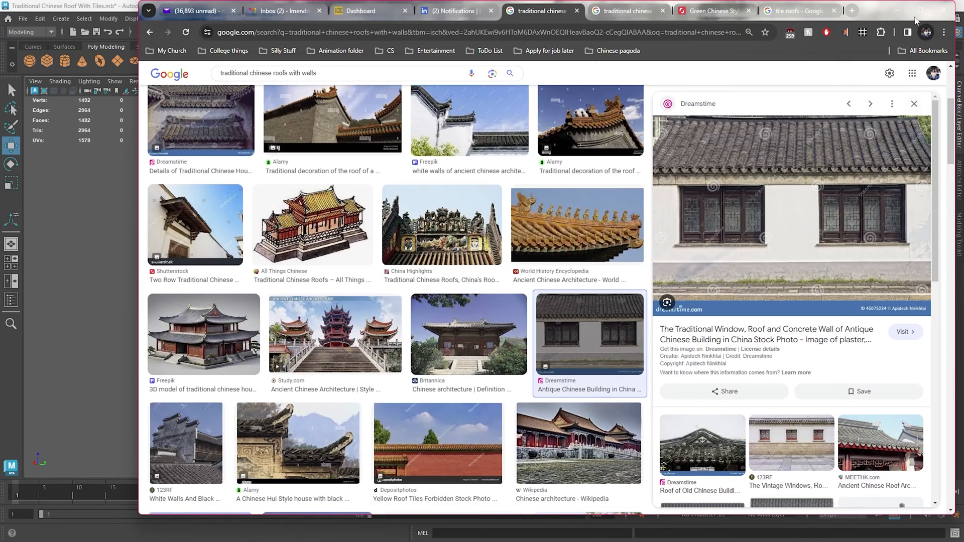
scroll(634, 157, "up", 1)
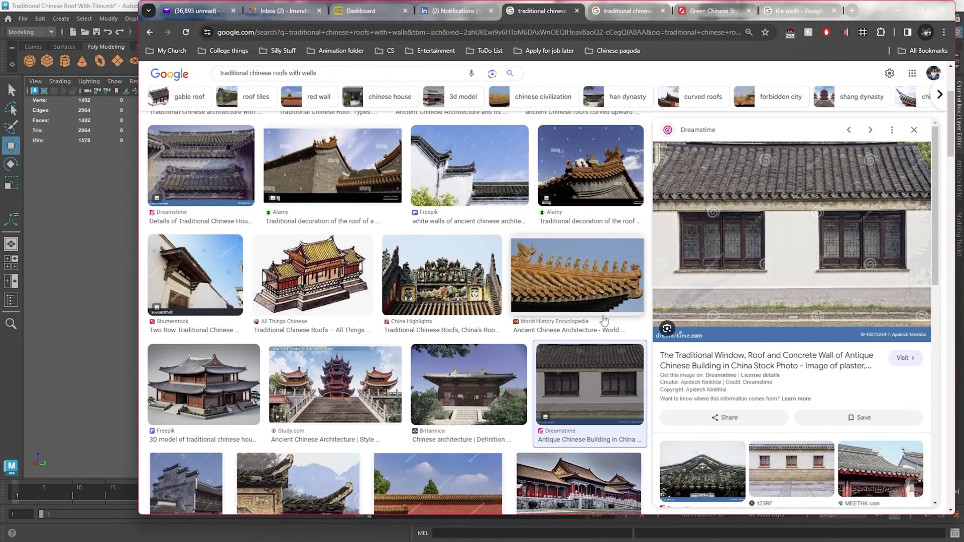
left_click(151, 33)
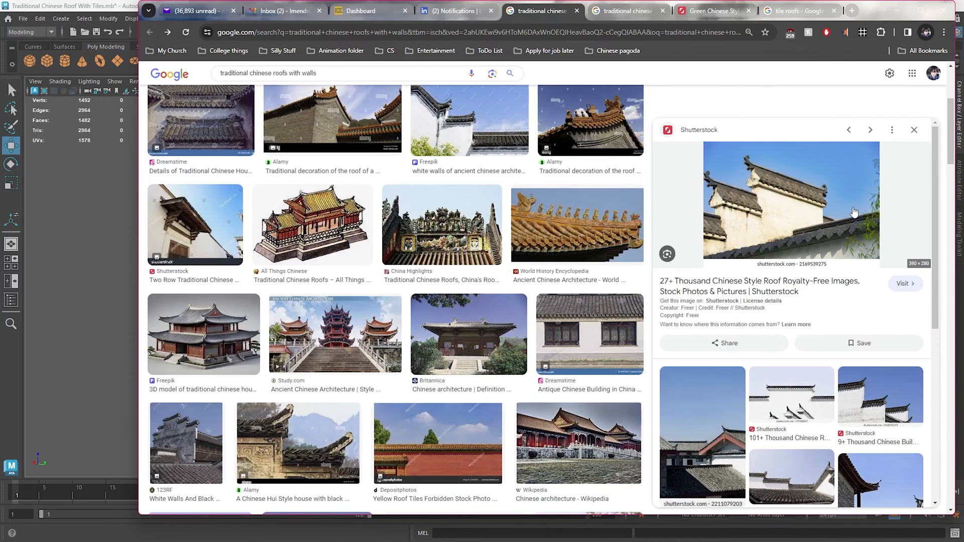
left_click(898, 12)
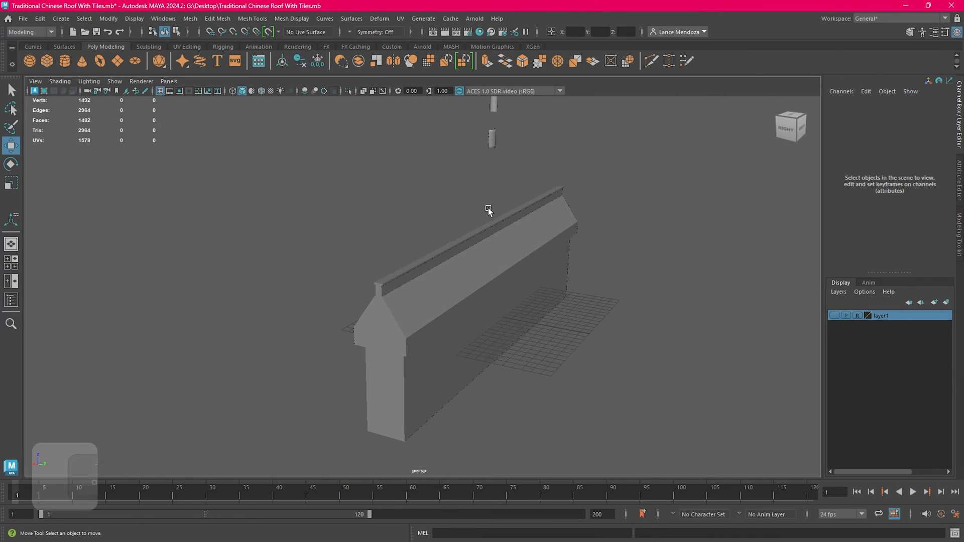
Step: Move the floating roof tile down to the end of the ridge at Translate X 22.835 and Translate Z 10.507
left_click(493, 107)
middle_click_drag(513, 158, 502, 221, "alt")
left_click_drag(502, 221, 512, 180, "alt")
scroll(515, 171, "up", 1)
left_click_drag(525, 122, 546, 275)
left_click_drag(545, 275, 285, 347, "alt")
scroll(444, 258, "up", 4)
middle_click_drag(321, 376, 431, 276, "alt")
left_click_drag(431, 275, 460, 279, "alt")
left_click_drag(412, 245, 393, 260)
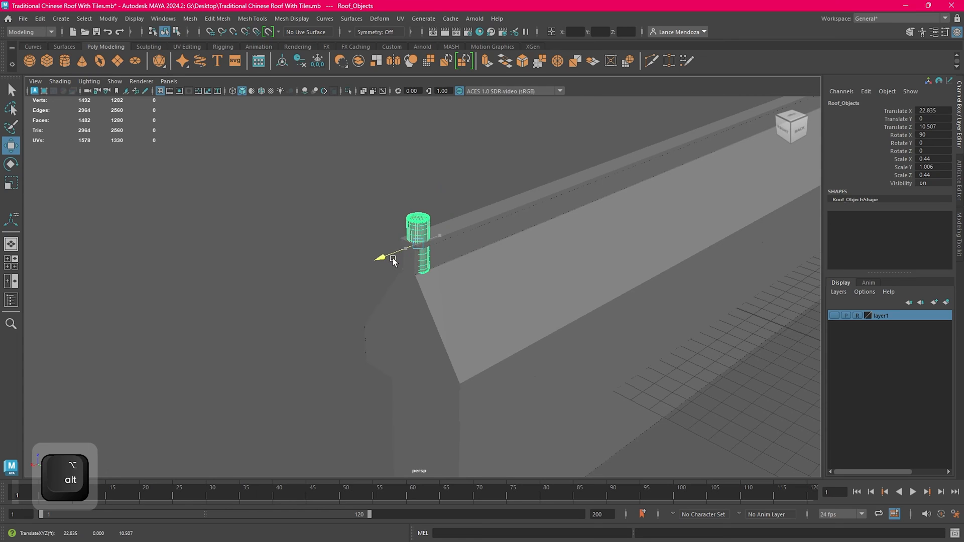
Step: Tilt the tile to Rotate X 126.445 and place it on the roof slope at Translate Y 1.07, Translate Z 8.863
key("e")
left_click_drag(446, 237, 514, 268)
key("w")
left_click_drag(483, 238, 477, 266)
key("ctrl+z")
left_click_drag(478, 266, 469, 342, "alt")
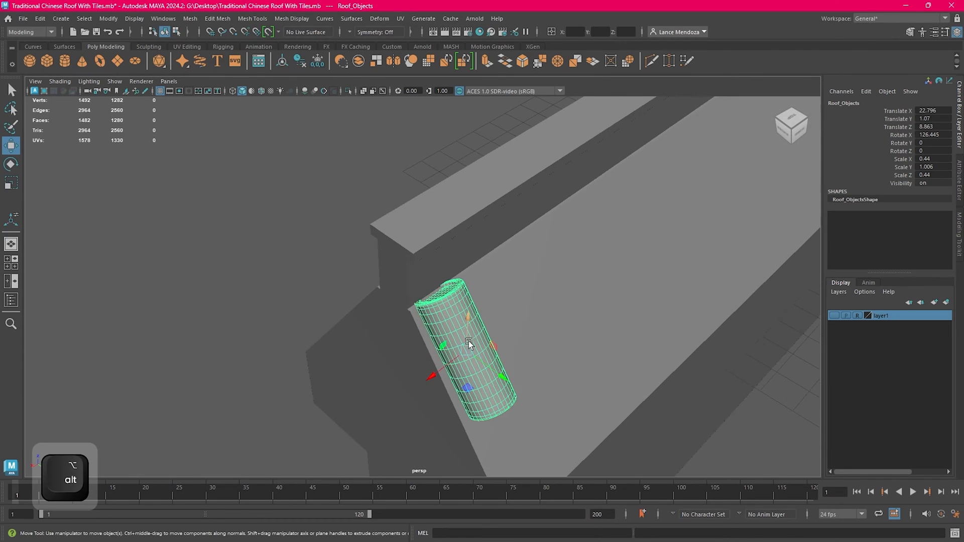
Step: Fine-tune the tile against the roof's end at Translate X 22.969, Translate Y 0.983, and undo the extra height adjustment
middle_click_drag(468, 341, 498, 281, "alt")
left_click_drag(462, 318, 455, 320)
left_click_drag(523, 325, 520, 322)
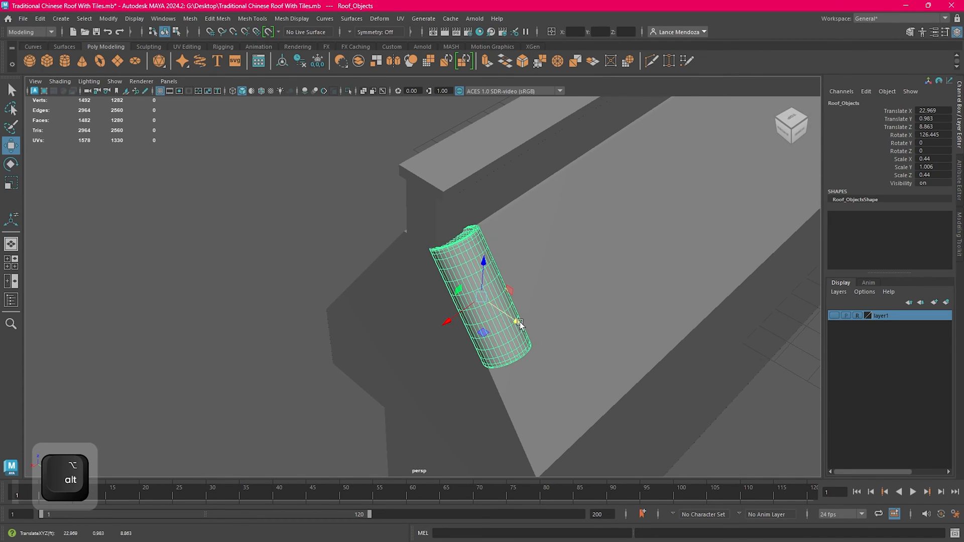
left_click_drag(484, 270, 483, 267)
key("ctrl+z")
left_click_drag(464, 321, 483, 288, "alt")
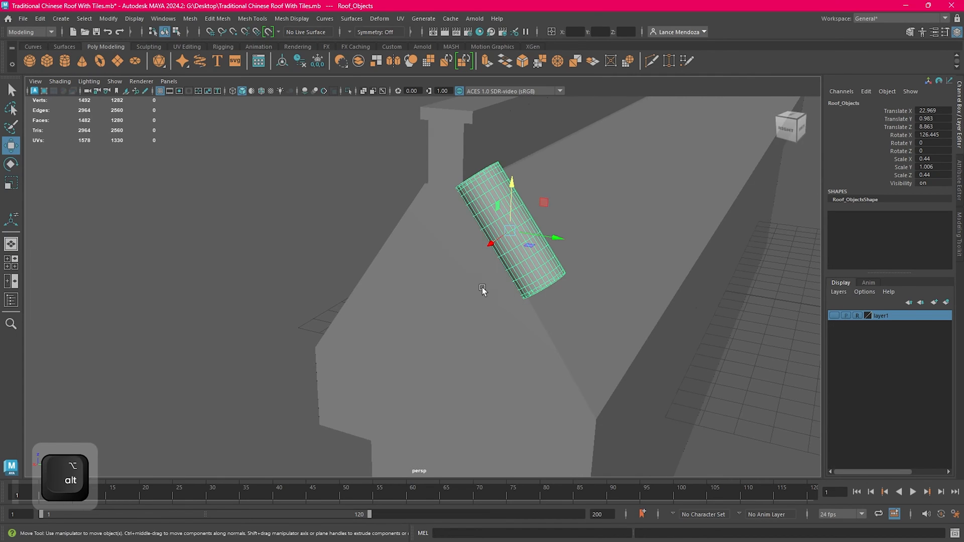
middle_click_drag(496, 253, 425, 295, "alt")
left_click_drag(425, 295, 456, 294, "alt")
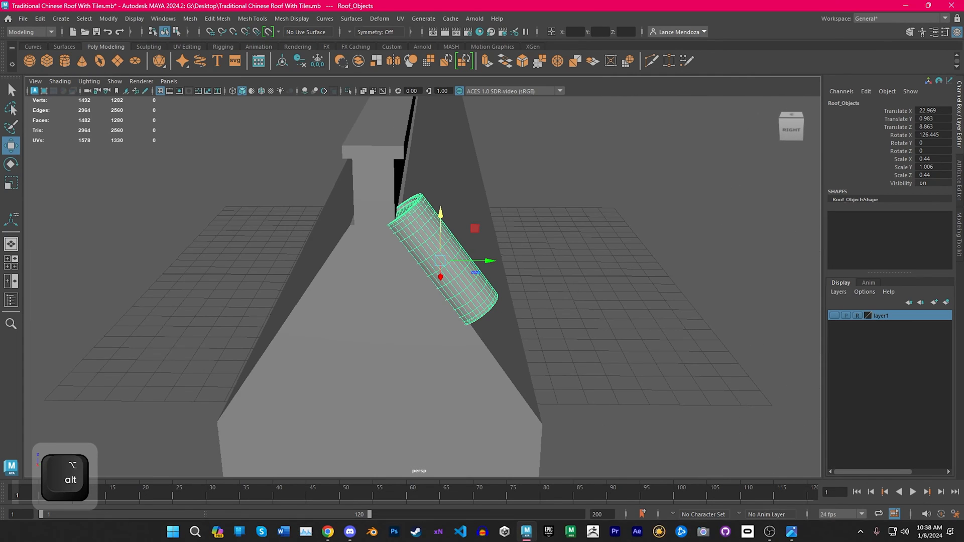
Step: Open the stepped wall reference photo in its own browser tab and enlarge it to study the ridge and tiles
left_click(328, 532)
right_click(789, 191)
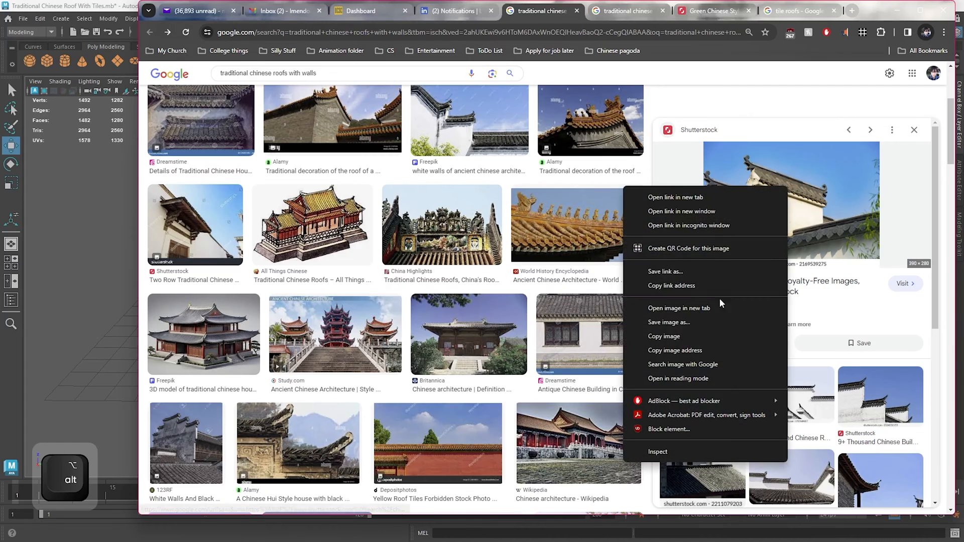
left_click(713, 307)
left_click(596, 13)
scroll(525, 321, "up", 9, "ctrl")
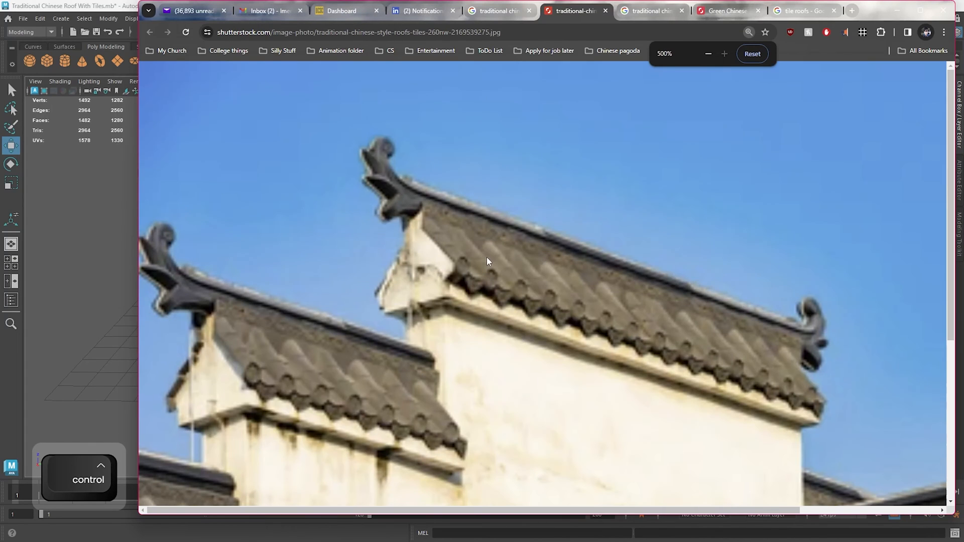
scroll(489, 249, "down", 1, "ctrl")
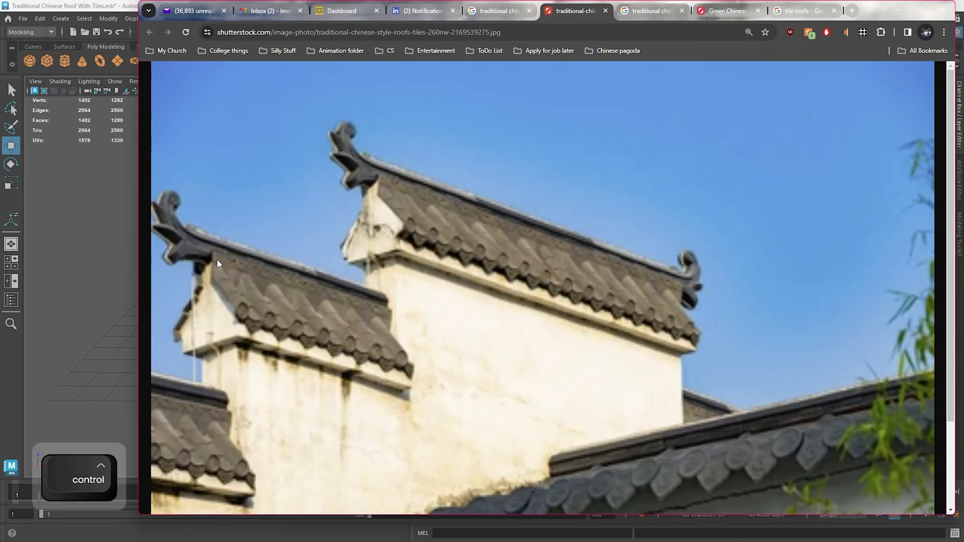
Step: Switch back to Maya and start vertex editing on the capped ridge beam
left_click(111, 7)
middle_click_drag(540, 239, 503, 268, "alt")
left_click(353, 202)
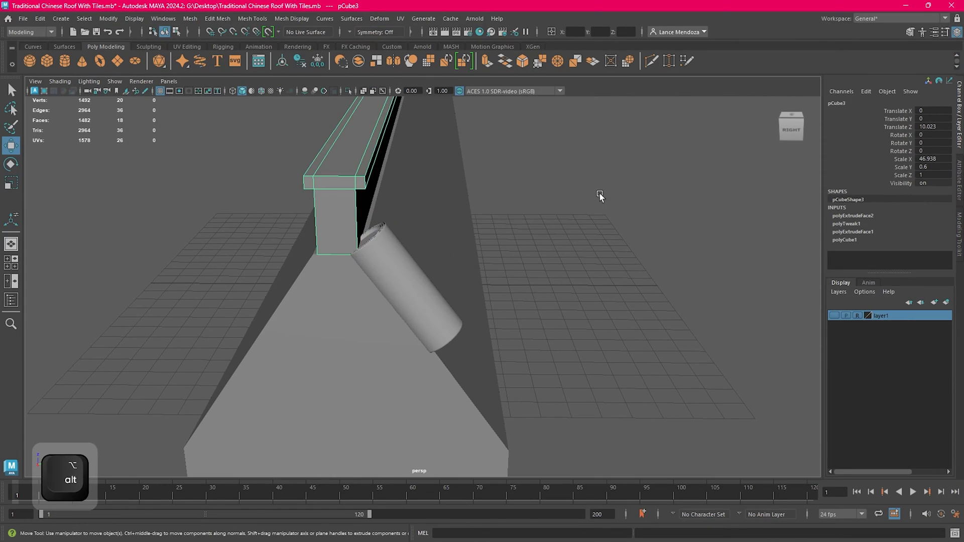
right_click_drag(611, 173, 565, 168)
middle_click_drag(547, 231, 584, 259, "alt")
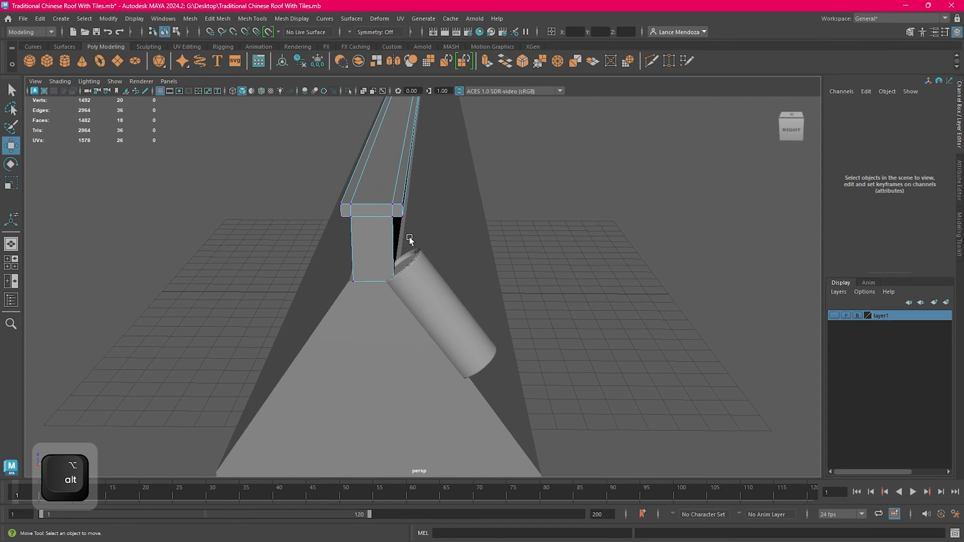
middle_click_drag(410, 222, 398, 221, "alt")
Step: In the side view, scale all of the ridge beam's vertices wider along Y so its base spans the roof block's flat top
key("space")
key("space")
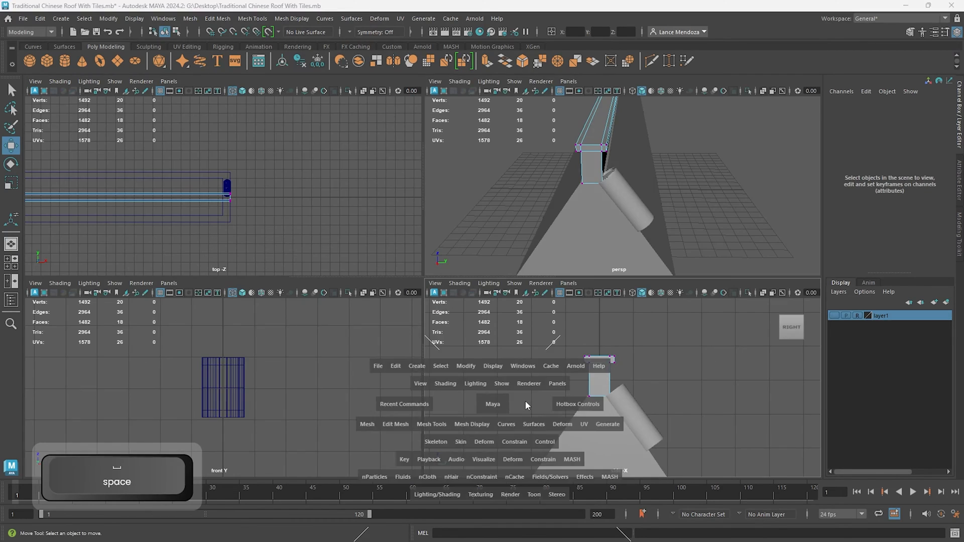
left_click_drag(275, 275, 465, 340)
scroll(465, 339, "up", 3)
left_click_drag(234, 150, 432, 329)
key("w")
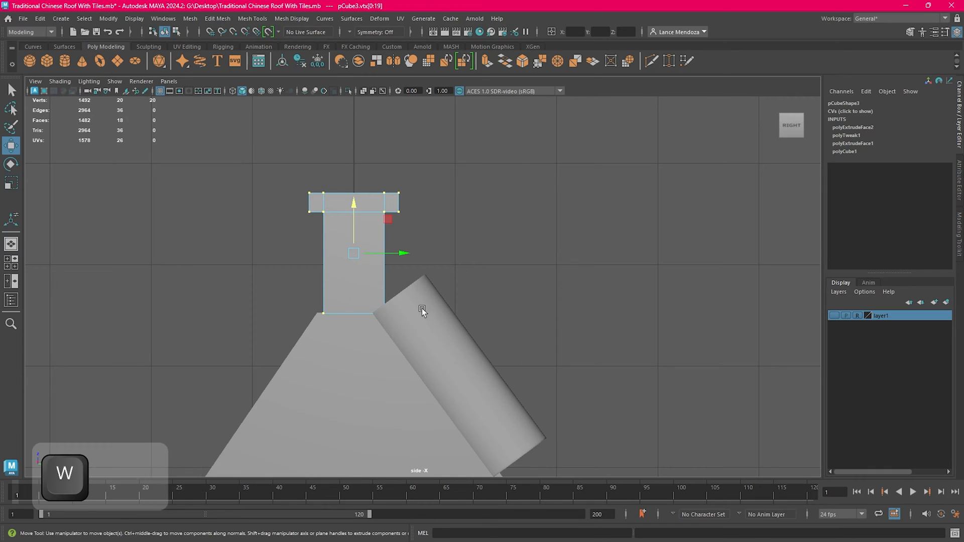
key("e")
key("r")
left_click_drag(401, 254, 406, 253)
key("w")
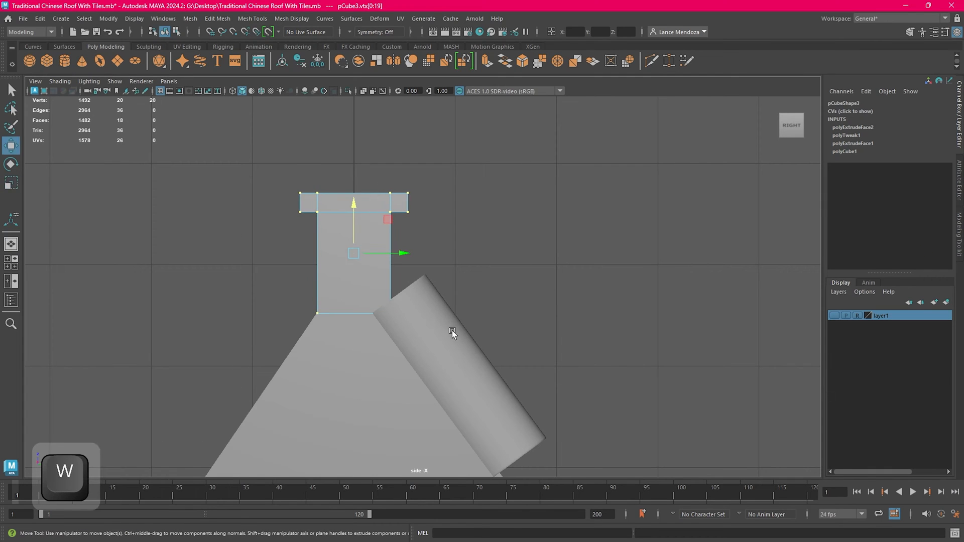
key("space")
key("space")
left_click_drag(632, 195, 576, 240, "alt")
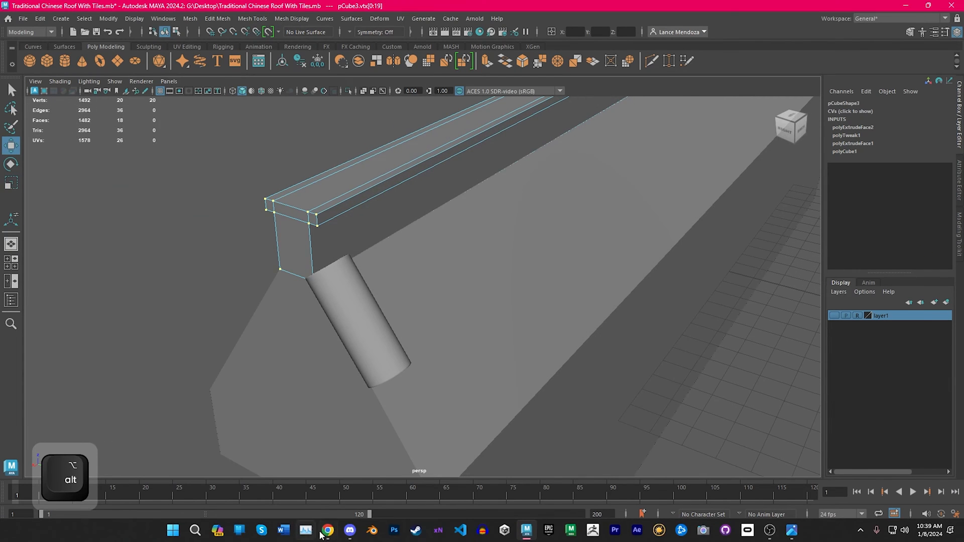
Step: Compare the ridge beam and roof end in Maya with the stepped wall reference photo in the browser
left_click(328, 539)
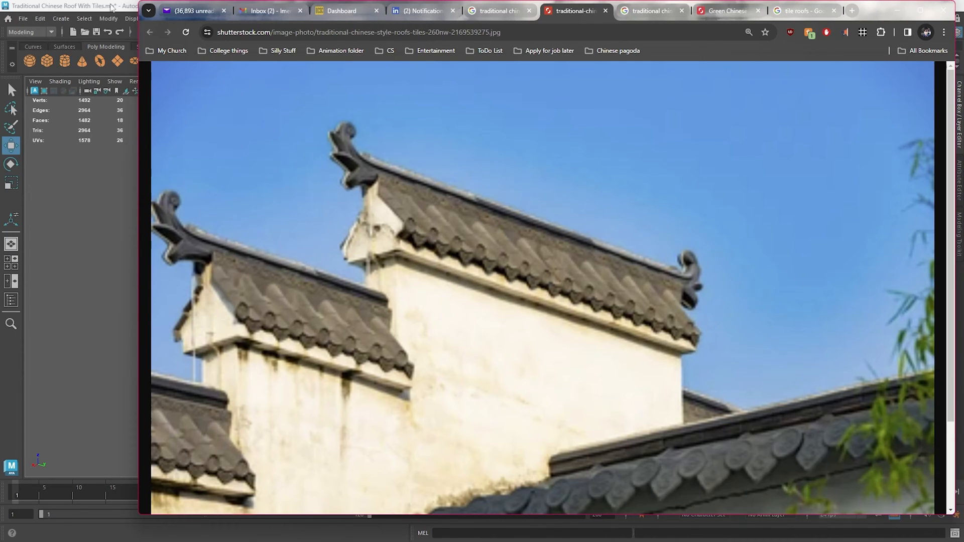
left_click(112, 6)
left_click_drag(461, 273, 570, 260, "alt")
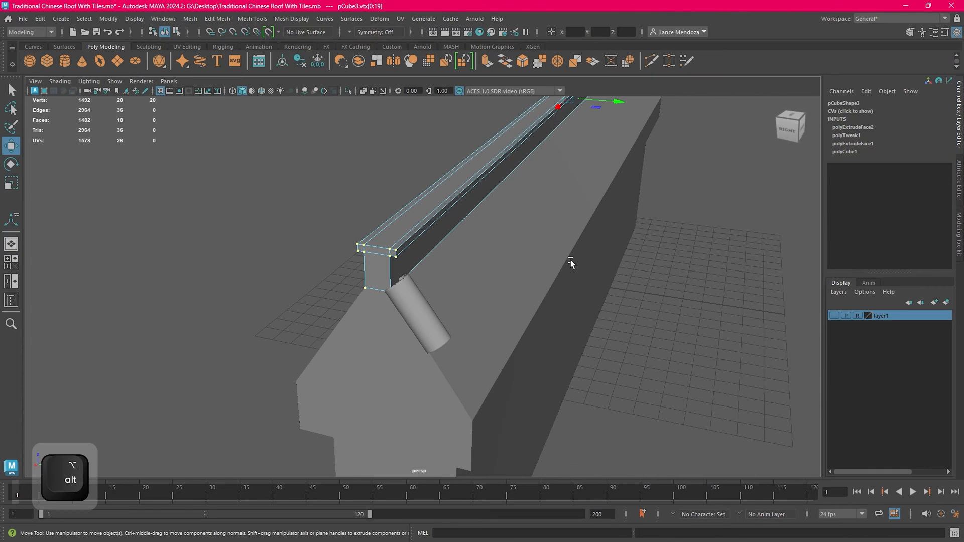
key("w")
left_click_drag(682, 188, 696, 163, "alt")
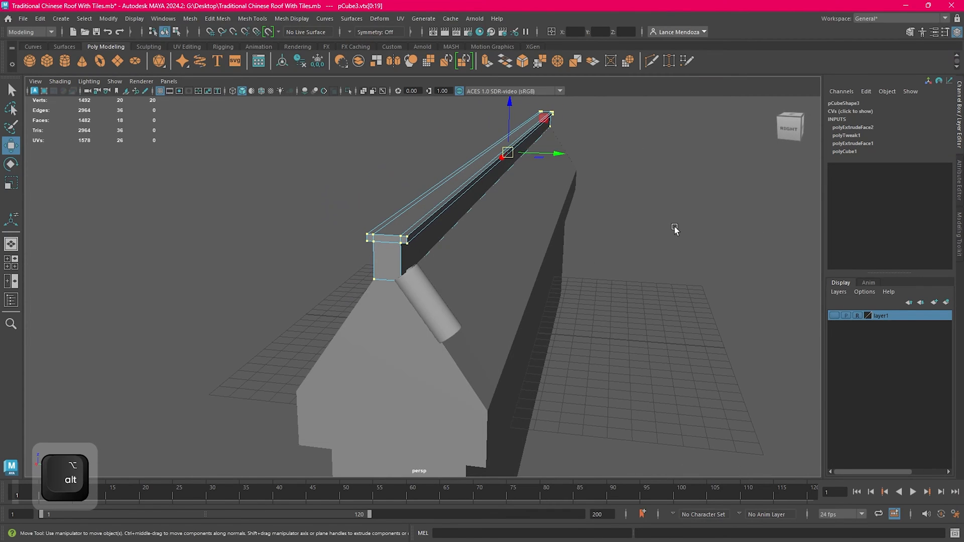
scroll(675, 223, "up", 1)
left_click(338, 534)
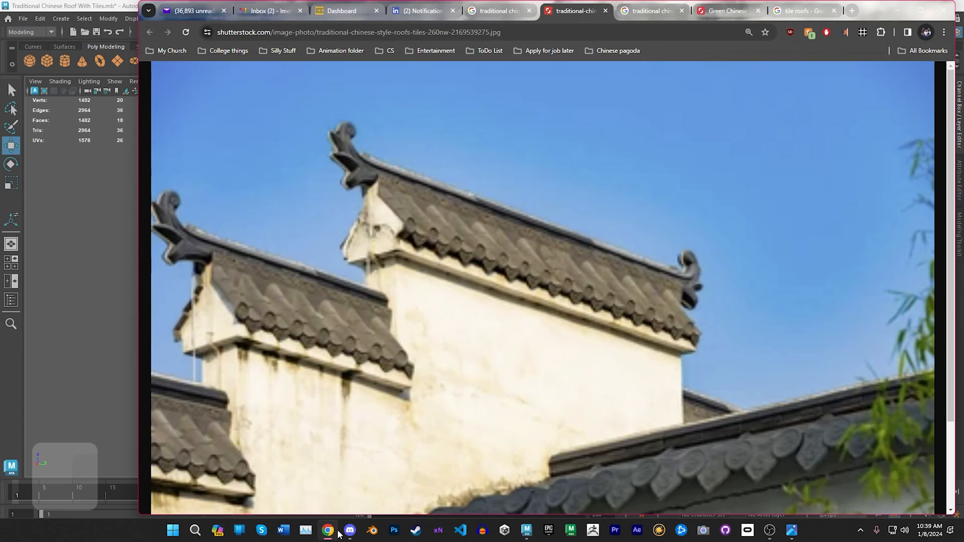
left_click(337, 534)
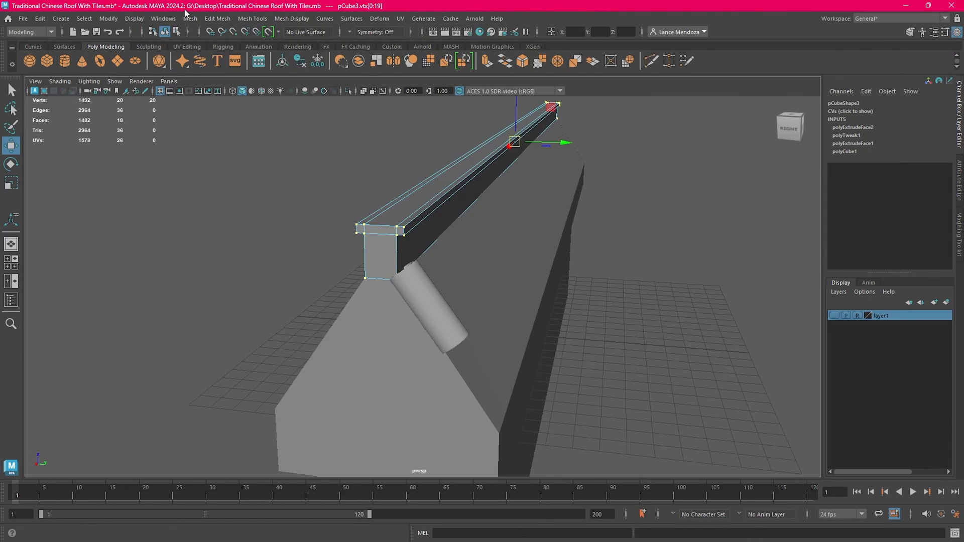
Step: Move the roof tile up the slope to sit beneath the ridge cap at the roof's end, at Translate Y 0.67
left_click_drag(522, 333, 502, 330, "alt")
left_click(485, 323)
scroll(379, 280, "up", 2)
left_click(380, 281)
middle_click_drag(389, 284, 607, 294, "alt")
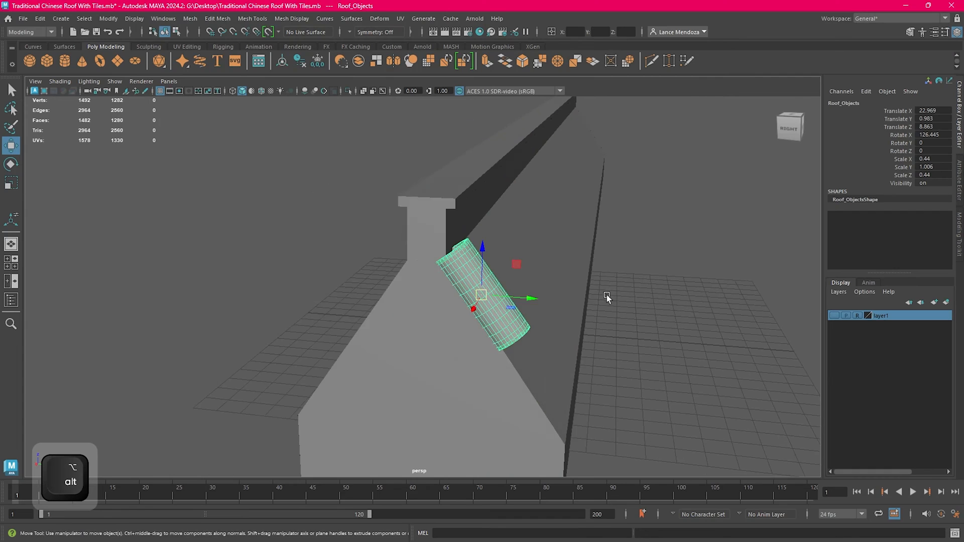
scroll(458, 334, "up", 3)
left_click_drag(606, 295, 492, 258, "alt")
left_click_drag(523, 298, 349, 300, "alt")
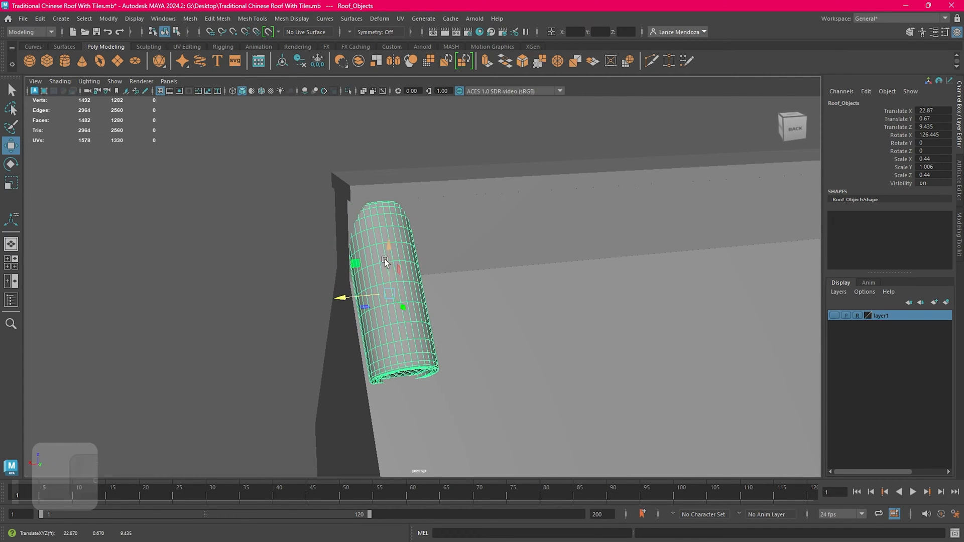
left_click_drag(384, 258, 451, 307)
left_click(520, 294)
left_click_drag(372, 299, 375, 298)
Step: Extend the ridge beam past the roof's end by moving its end vertices outward to X 23.482
left_click(462, 259)
scroll(463, 260, "down", 4)
left_click_drag(463, 260, 442, 263, "alt")
right_click_drag(369, 204, 350, 207)
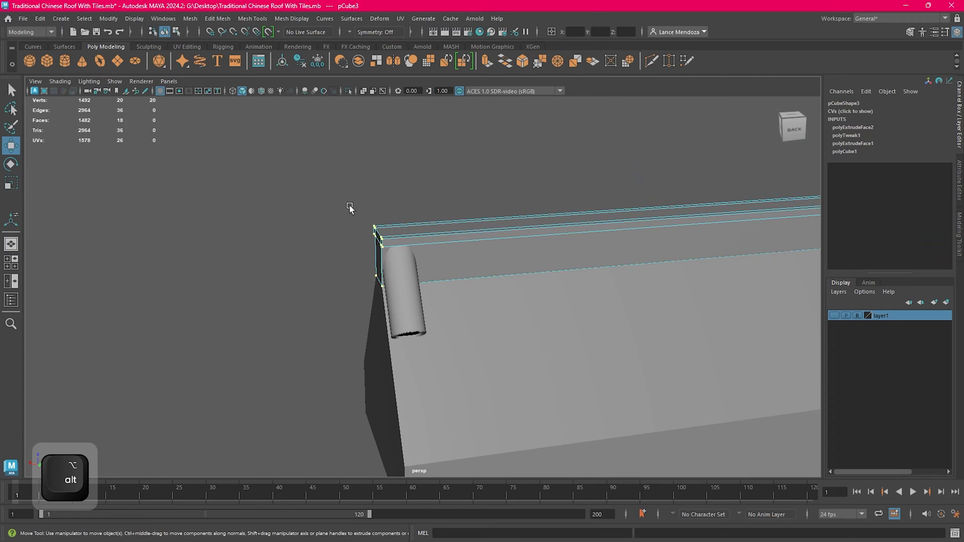
scroll(394, 295, "up", 4)
left_click_drag(313, 236, 296, 238)
key("w")
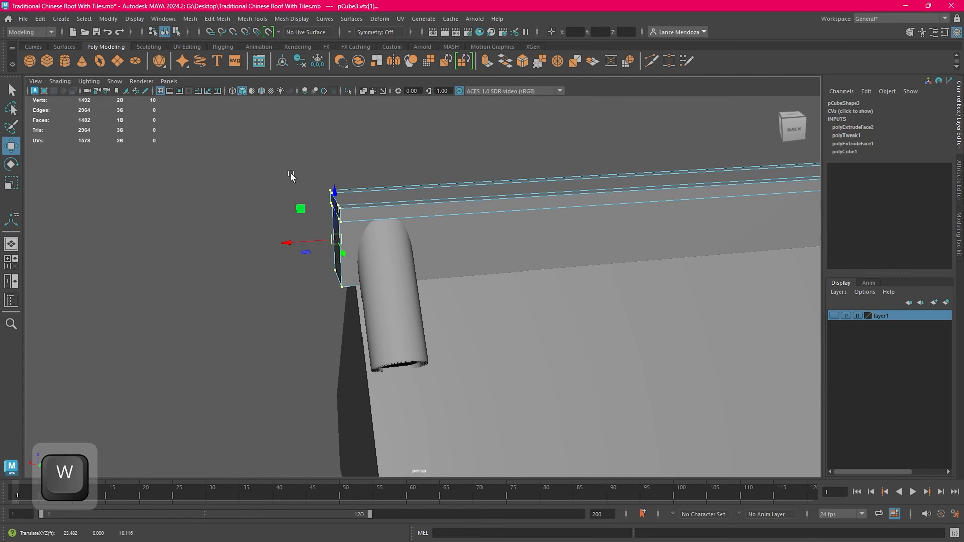
right_click_drag(291, 174, 322, 162)
Step: Adjust the roof tile to Translate X 22.929 and Translate Z 9.48, and undo the extra raise to 9.725
left_click(391, 297)
left_click_drag(356, 302, 433, 261)
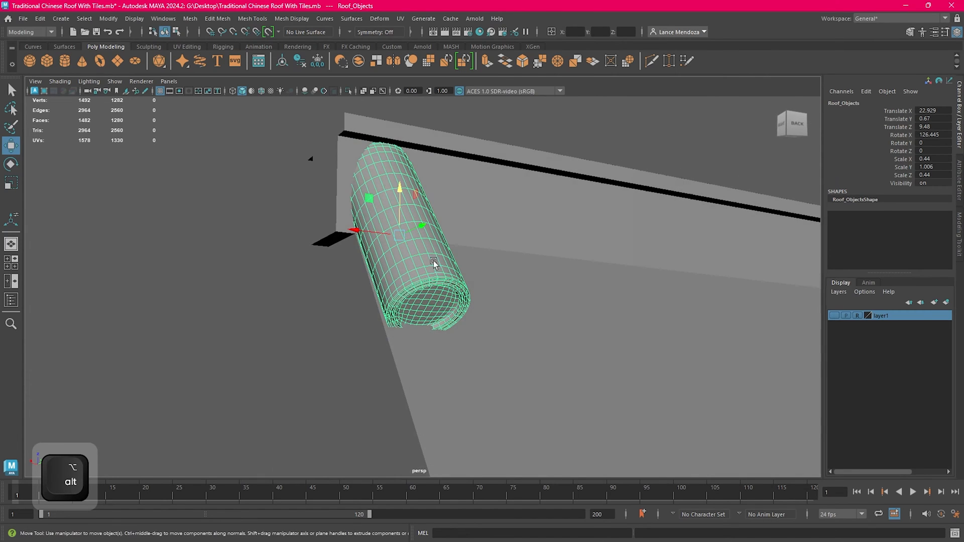
left_click_drag(395, 187, 363, 242)
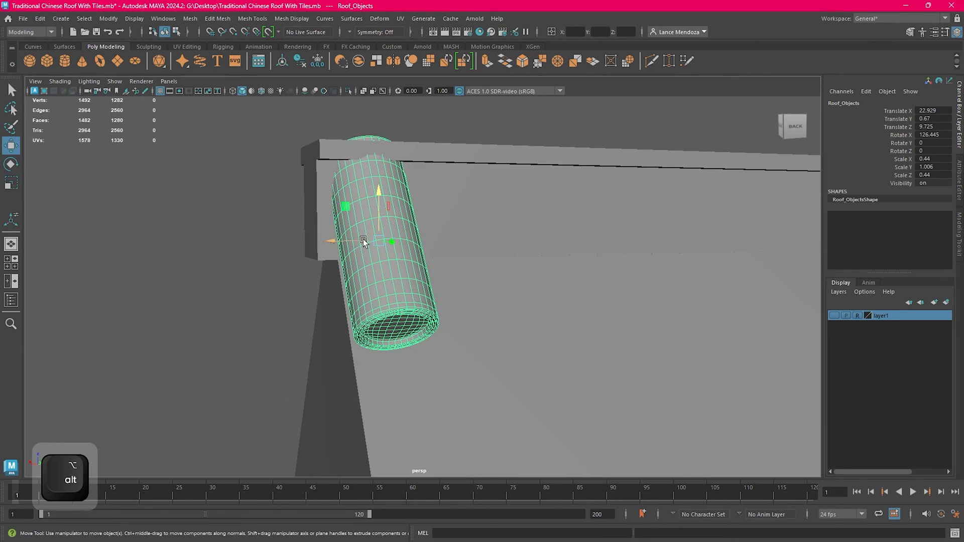
key("ctrl+z")
left_click_drag(373, 255, 375, 275, "alt")
Step: Switch to the browser's stepped wall reference photo to examine how the tiles sit along the roof edge
mouse_move(415, 541)
left_click(327, 531)
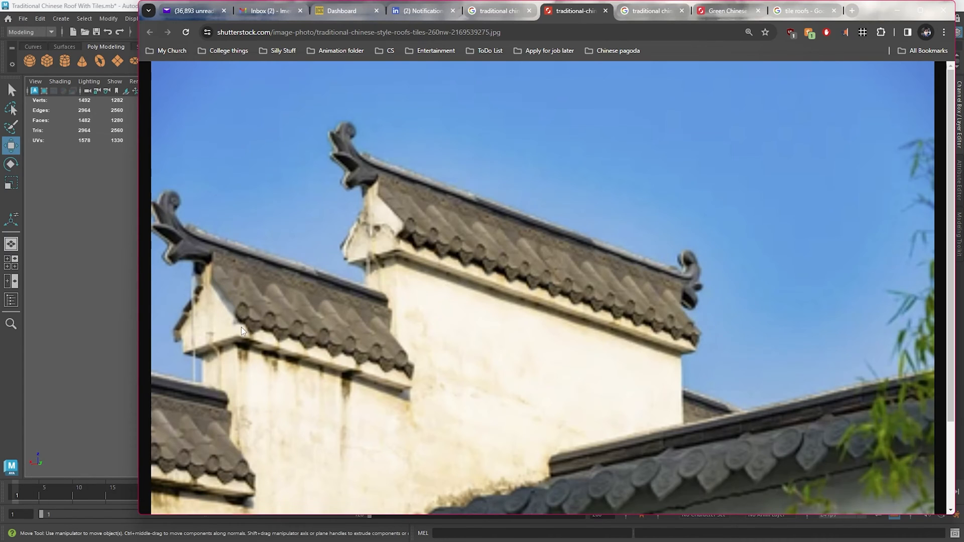
Step: Examine the traditional Chinese roof reference photo in the browser, comparing it with the tile model in Maya
scroll(264, 387, "down", 1)
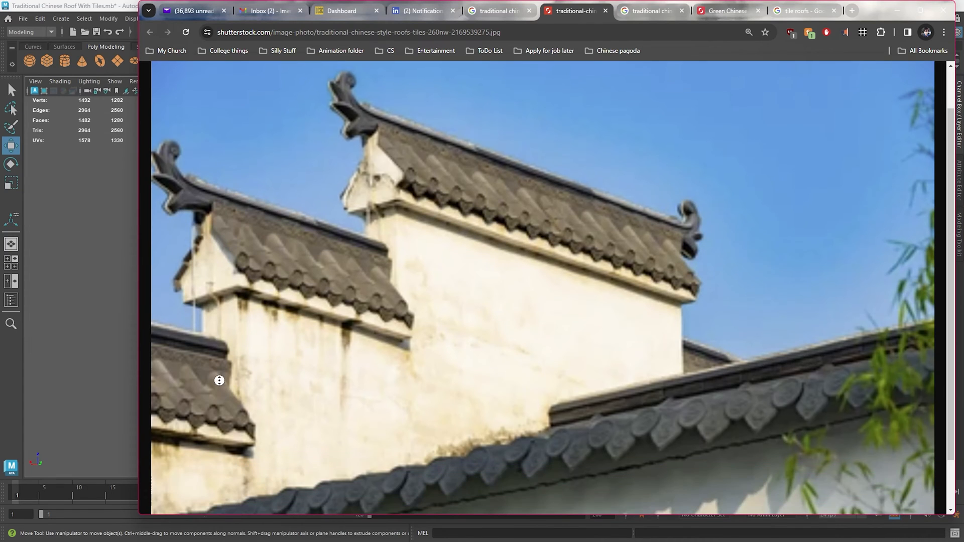
scroll(442, 196, "up", 1)
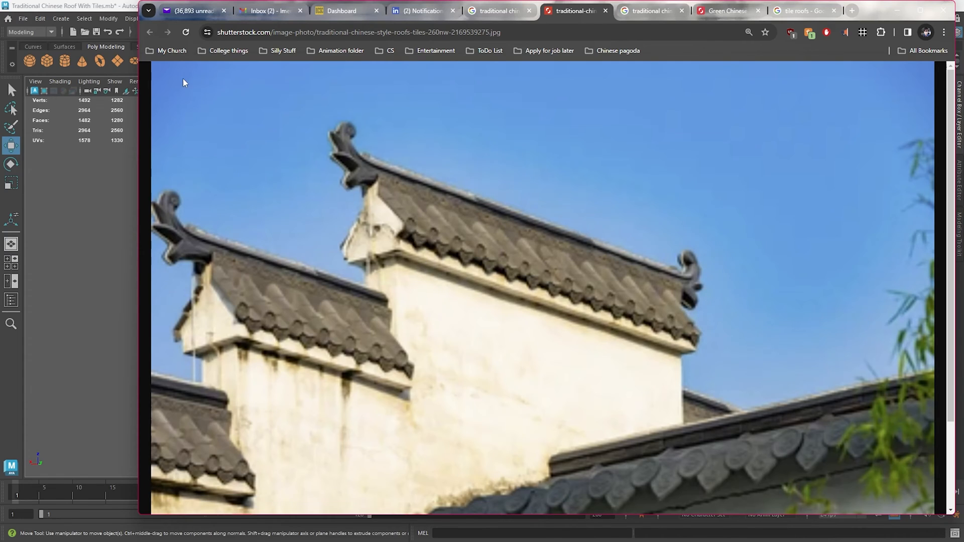
left_click(116, 9)
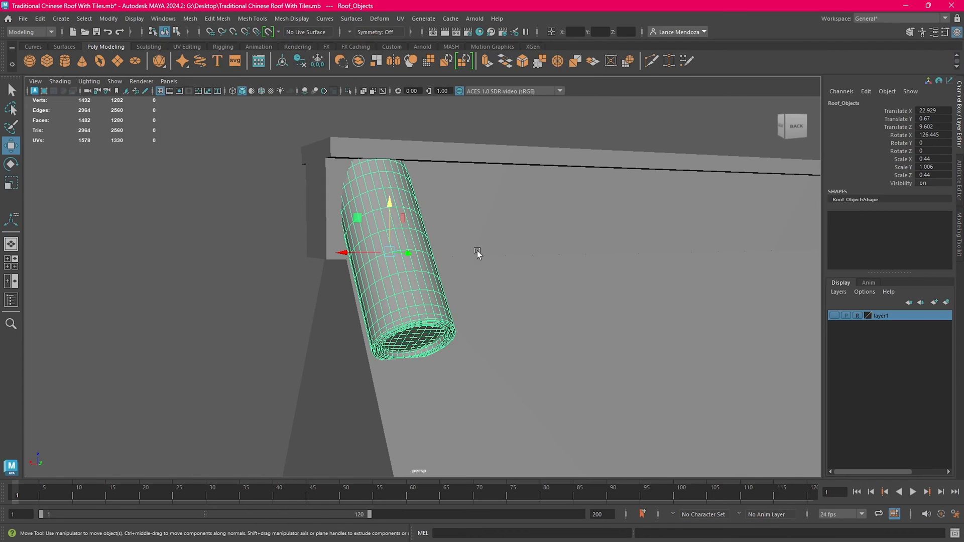
left_click_drag(455, 253, 474, 204, "alt")
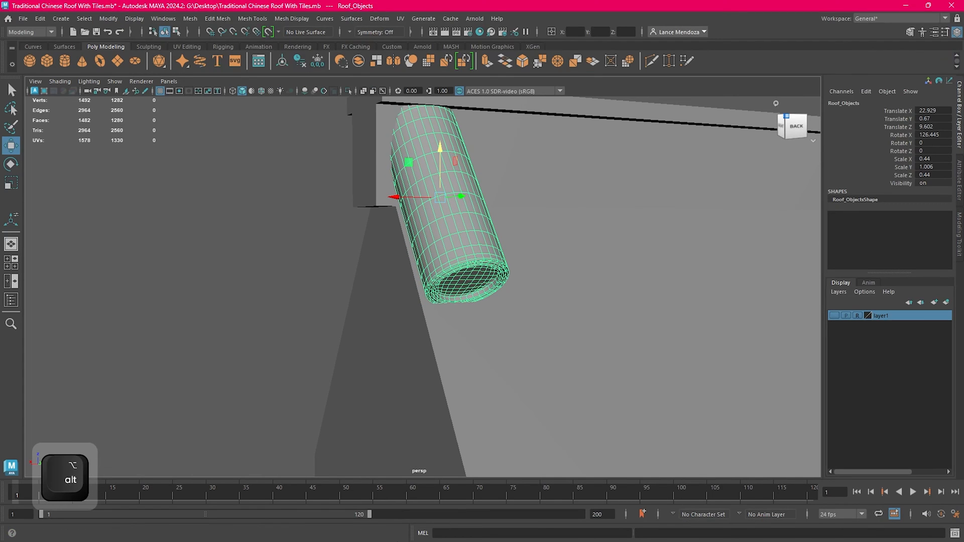
left_click(327, 531)
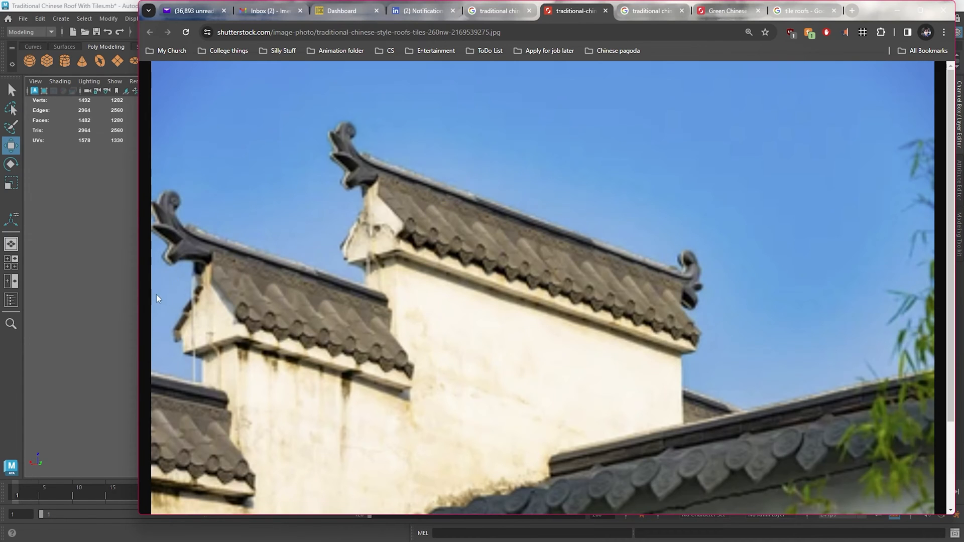
left_click(906, 11)
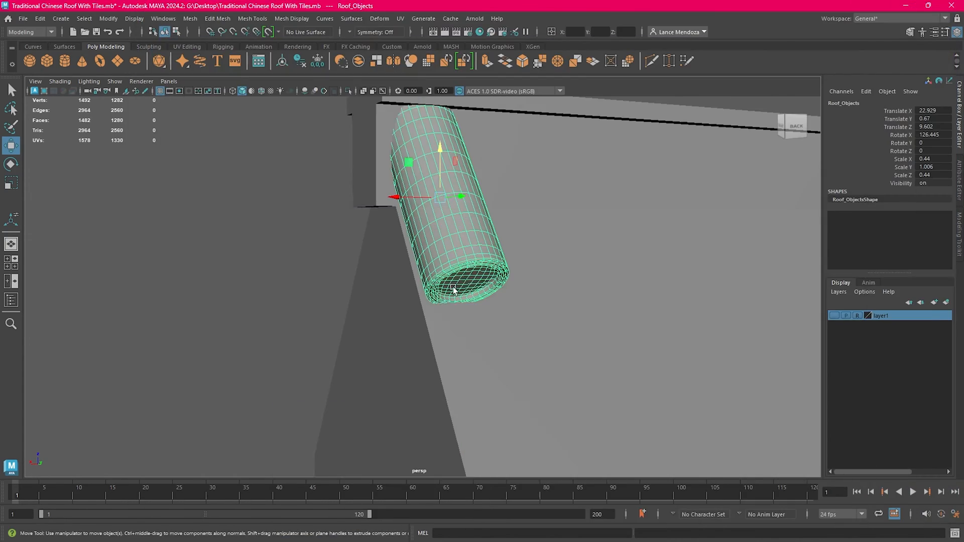
Step: Insert a lengthwise edge loop close to the lower edge of the ridge beam's sides
left_click_drag(442, 316, 412, 211, "alt")
left_click(292, 18)
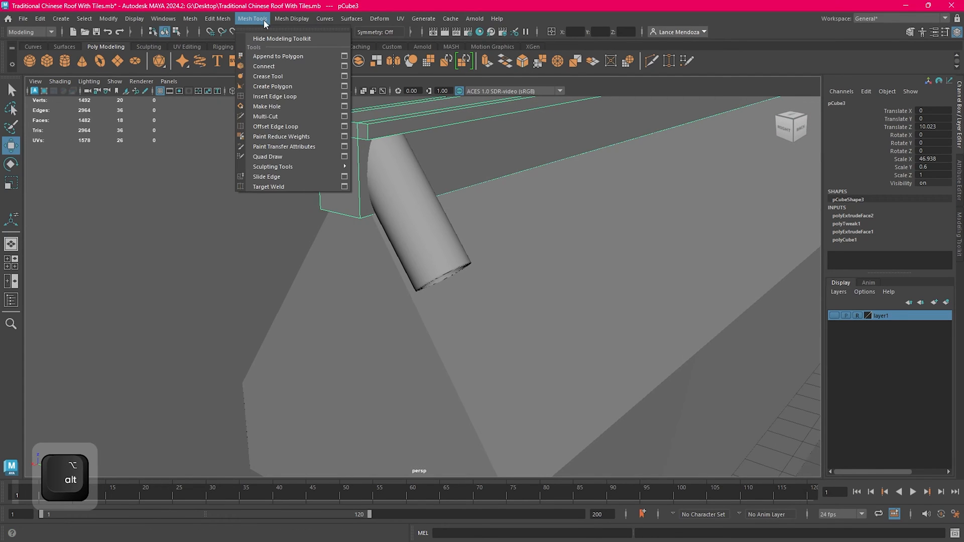
left_click(308, 93)
left_click_drag(360, 205, 360, 207)
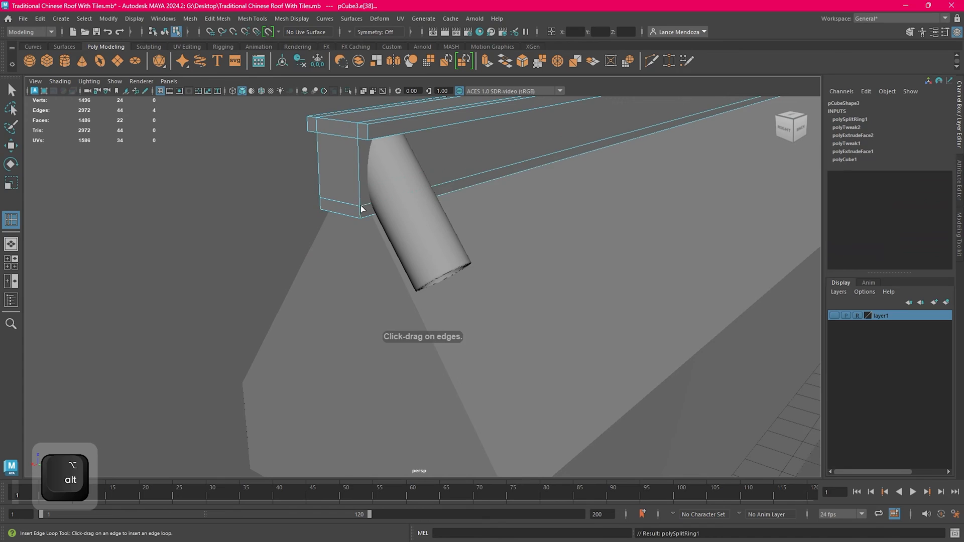
Step: Extrude the narrow lower faces on both long sides of the ridge beam outward with a Local Translate Z of 3.176
key("w")
right_click_drag(246, 167, 246, 194)
left_click(344, 210)
left_click_drag(335, 218, 487, 229, "alt")
key("ctrl+e")
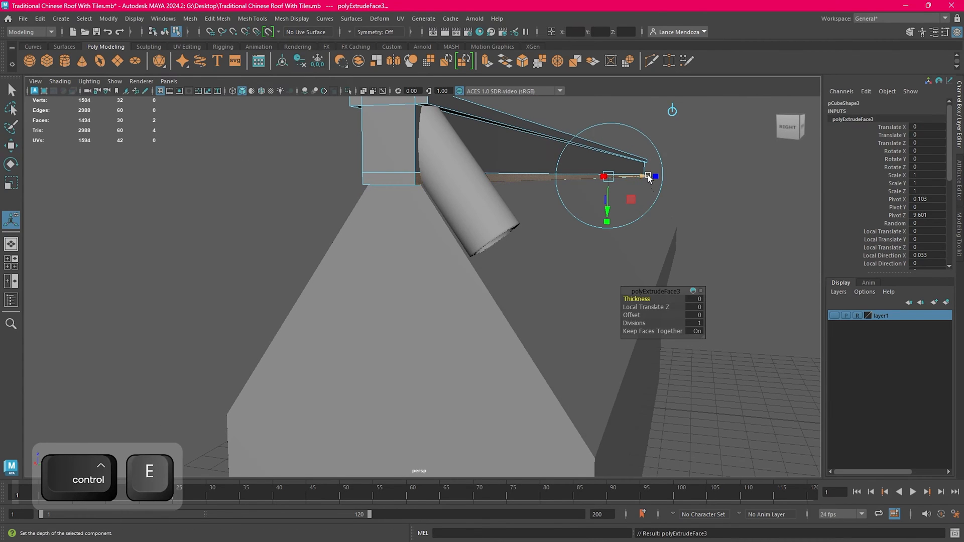
left_click_drag(655, 176, 537, 201)
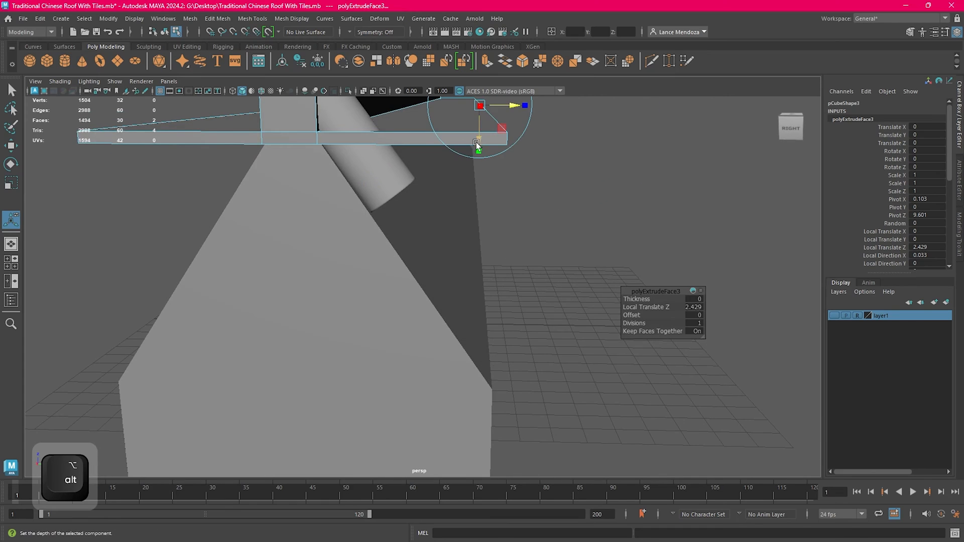
left_click_drag(479, 141, 478, 191)
key("ctrl+z")
scroll(523, 162, "down", 3)
left_click_drag(528, 246, 527, 276, "alt")
left_click_drag(483, 145, 500, 146)
Step: Lower the outer extruded faces to form sloping roof panels on both sides of the building
left_click_drag(517, 207, 503, 156, "alt")
key("w")
left_click_drag(634, 209, 560, 174, "alt")
left_click_drag(533, 109, 531, 186)
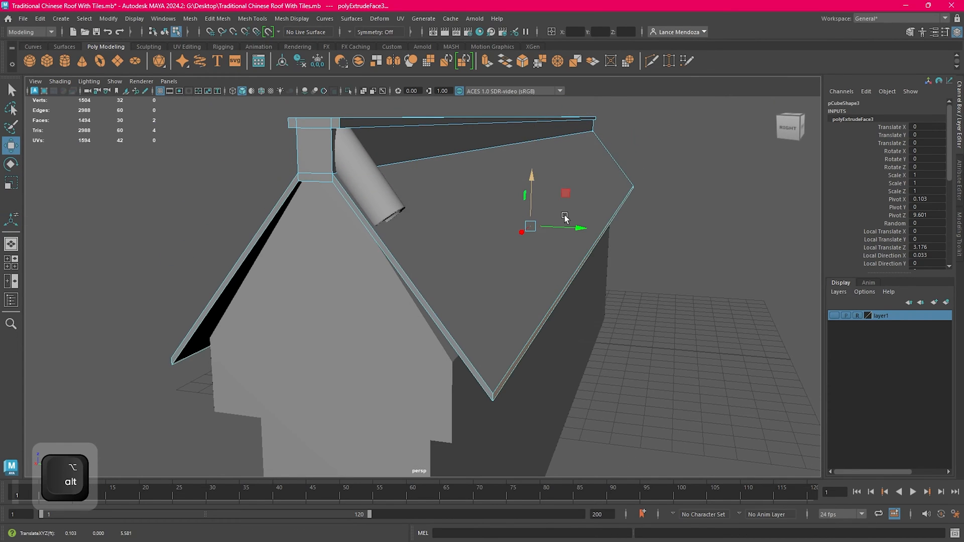
left_click_drag(564, 215, 536, 217, "alt")
left_click_drag(506, 265, 555, 225, "alt")
key("w")
key("e")
key("r")
left_click(488, 242)
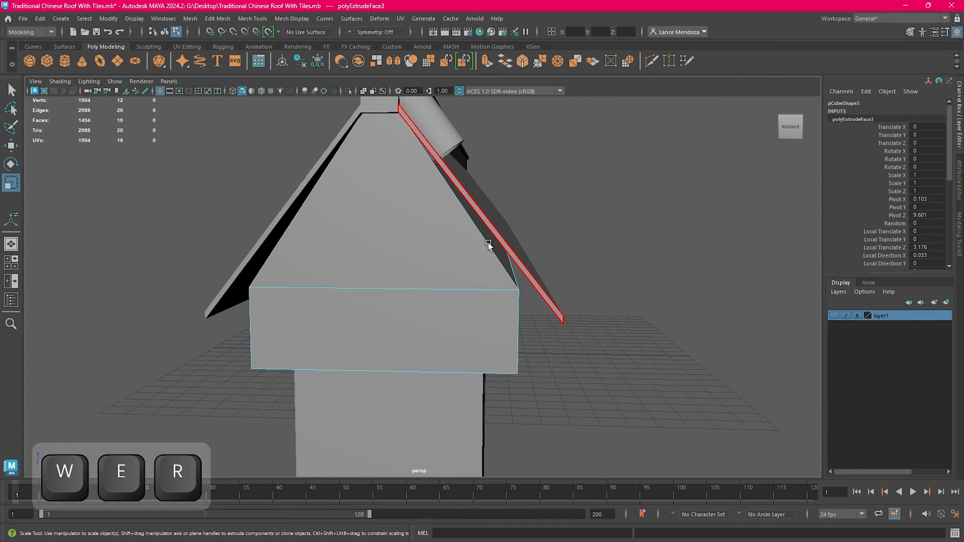
key("ctrl+z")
left_click(585, 250)
Step: Insert a lengthwise edge loop down the middle of the ridge beam, adjusting the Insert Edge Loop tool's settings
left_click_drag(586, 253, 452, 211, "alt")
key("w")
left_click(260, 20)
left_click(281, 96)
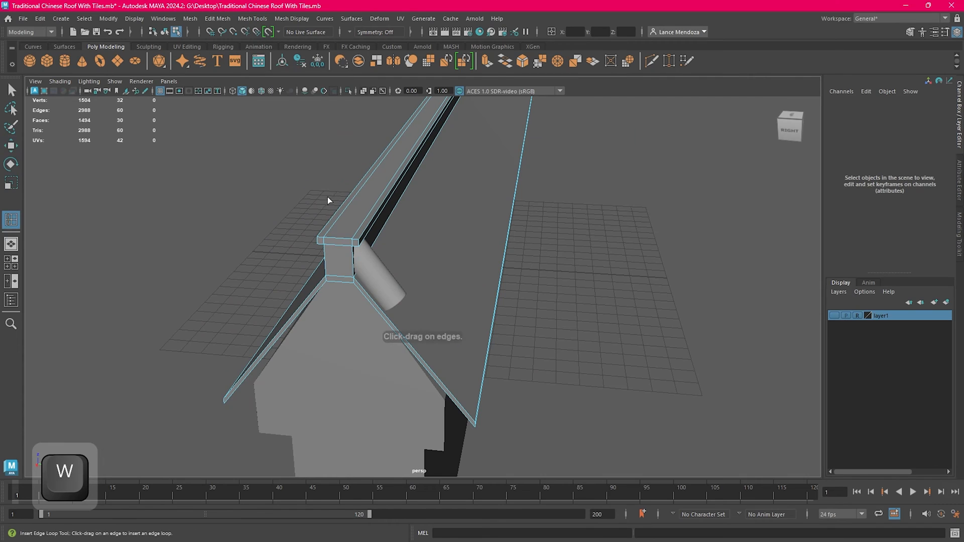
left_click(339, 237)
key("ctrl+z")
double_click(11, 220)
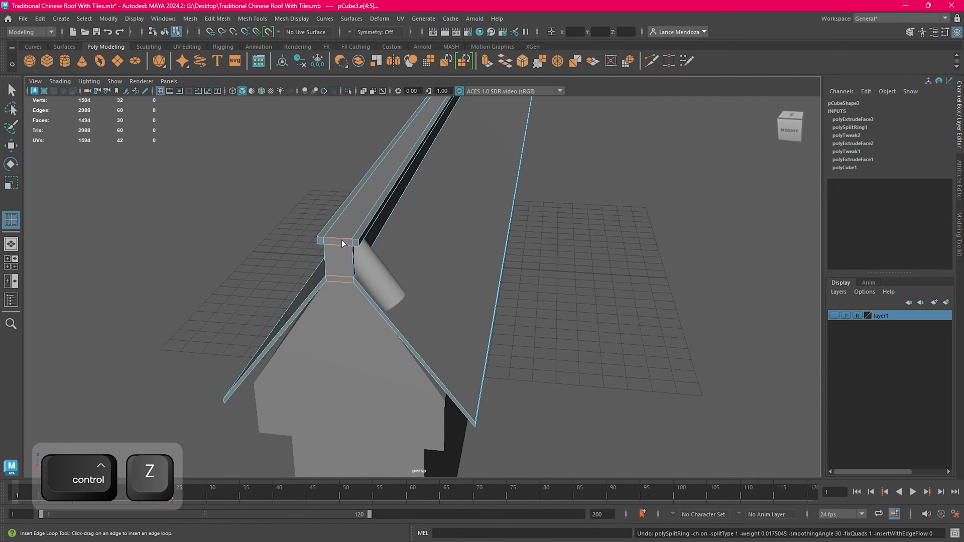
left_click(342, 237)
left_click_drag(342, 237, 510, 160, "alt")
Step: In the side view, delete the faces of the roof half opposite the cylindrical tile
key("w")
scroll(490, 244, "down", 3)
right_click_drag(510, 159, 512, 187)
key("space")
key("space")
key("f")
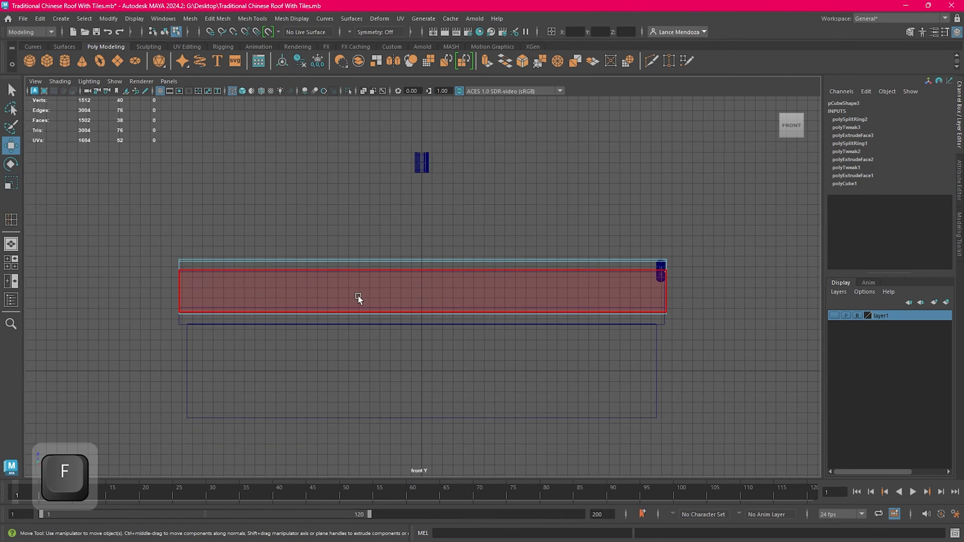
key("space")
key("space")
scroll(409, 288, "down", 5)
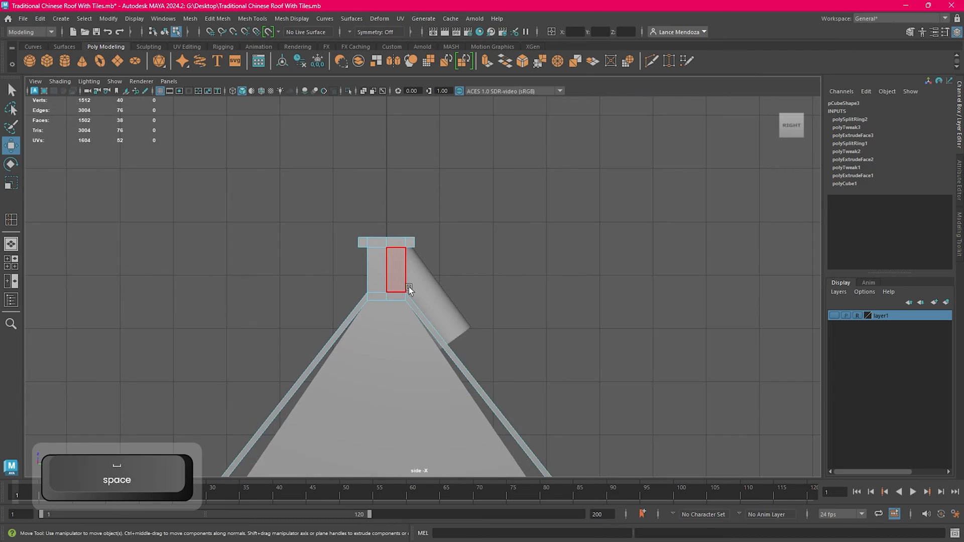
left_click_drag(209, 114, 428, 418)
key("Delete")
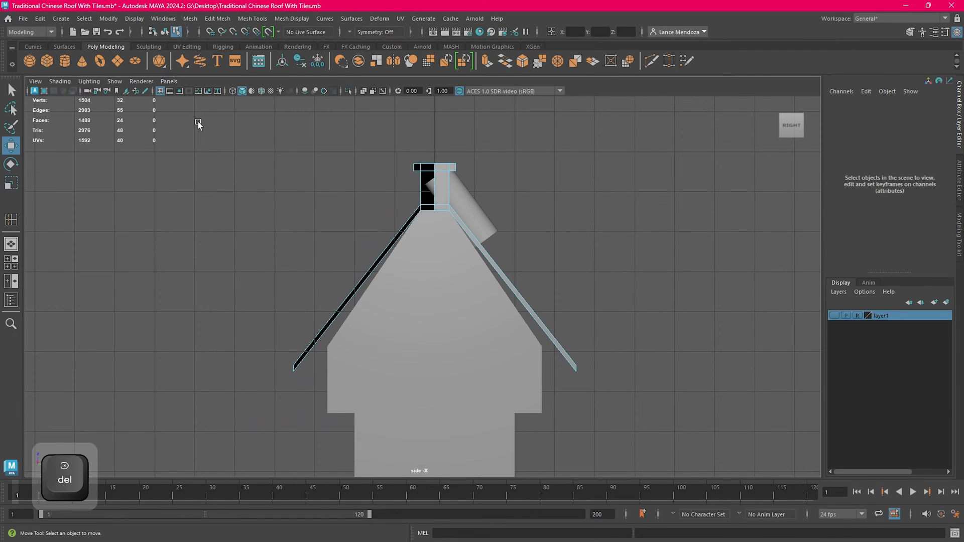
Step: Delete the leftover geometry of the roof half opposite the tile by selecting its vertices
left_click_drag(204, 122, 424, 467)
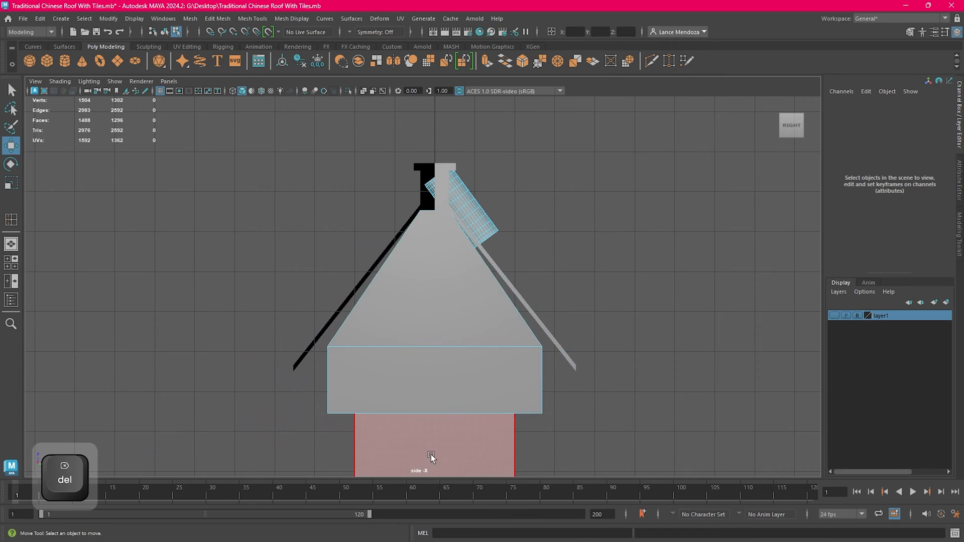
left_click(422, 197)
right_click_drag(559, 157, 555, 182)
left_click(588, 141)
left_click(438, 170)
left_click_drag(234, 127, 424, 397)
key("Delete")
Step: Try moving the roof panel's outer eave vertices inward in the side view
middle_click_drag(554, 312, 371, 230, "alt")
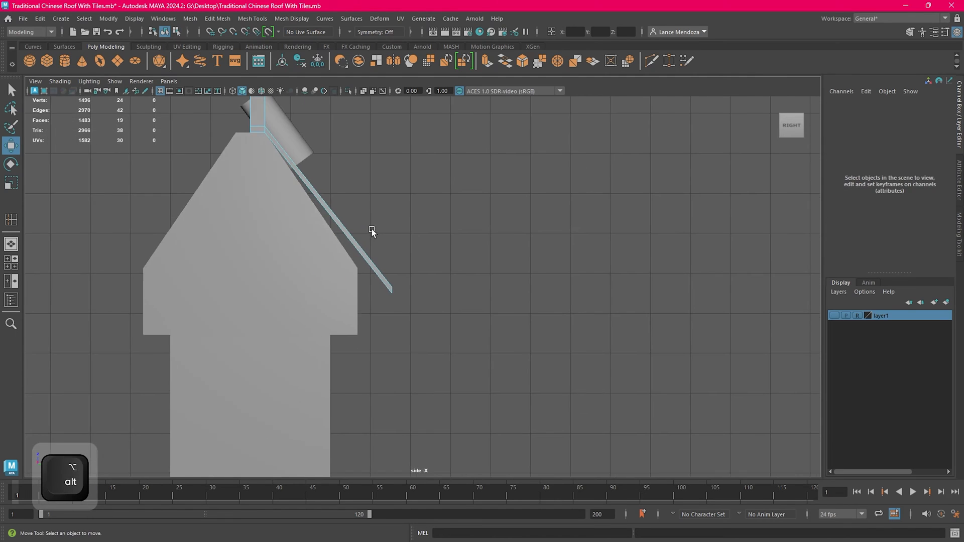
right_click_drag(371, 230, 420, 266, "alt")
middle_click_drag(422, 248, 581, 287, "alt")
right_click_drag(516, 234, 550, 250, "alt")
left_click_drag(636, 285, 516, 404)
key("w")
left_click_drag(613, 343, 595, 344)
key("ctrl+z")
key("ctrl+z")
Step: Move the four outer eave vertices inward and up so the roof panel lies closer to the gable slope
left_click_drag(661, 306, 527, 367)
left_click_drag(620, 343, 577, 343)
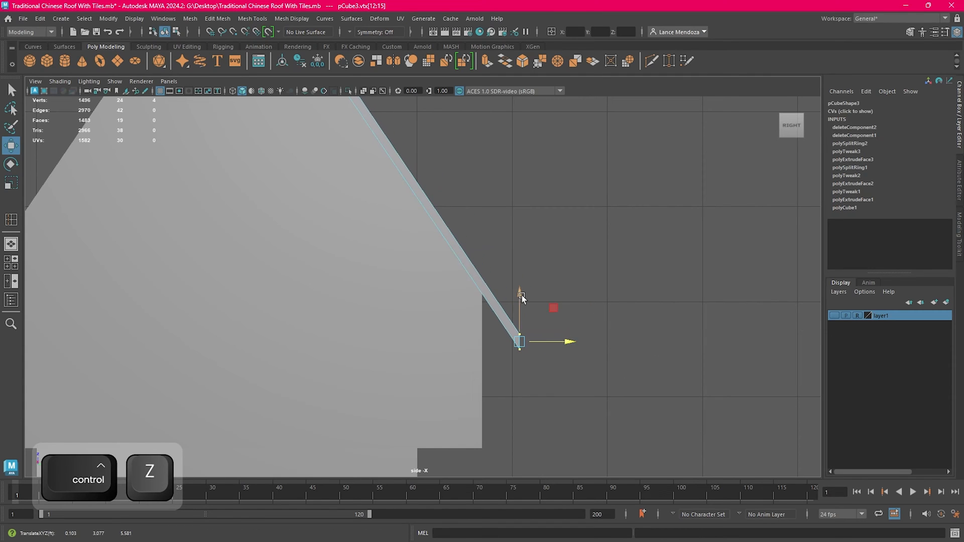
left_click_drag(519, 297, 520, 261)
left_click_drag(553, 306, 532, 306)
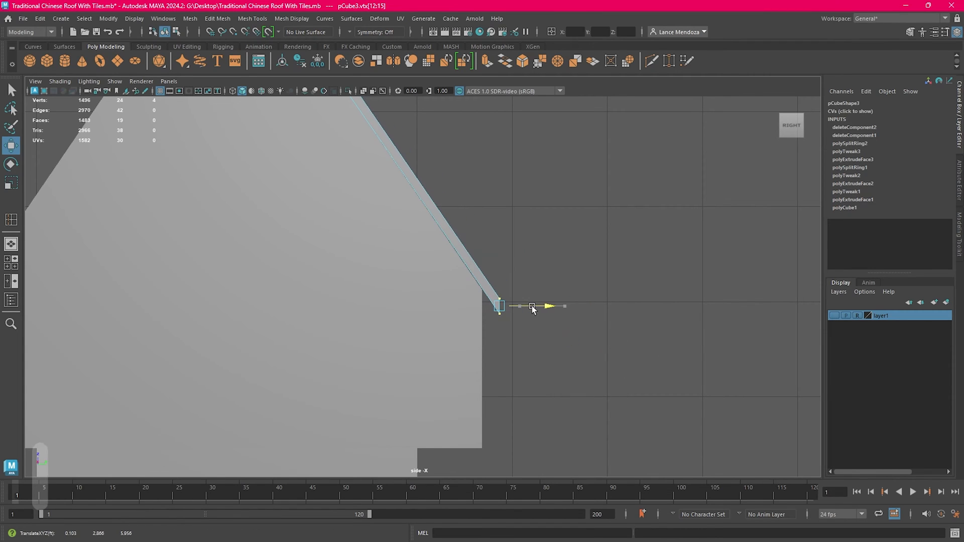
Step: Switch to the browser to check how the eaves meet the wall in the reference photo, and return to Maya
mouse_move(245, 538)
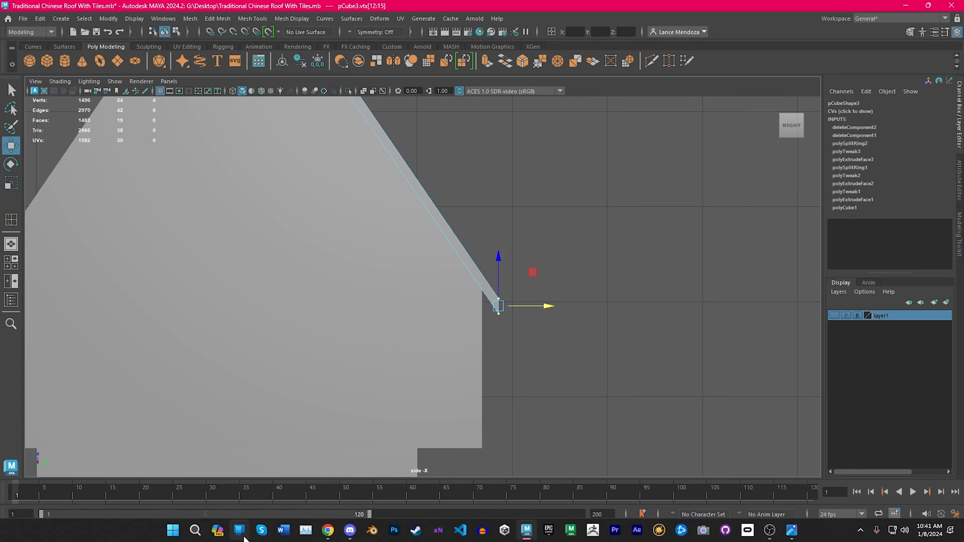
left_click(339, 530)
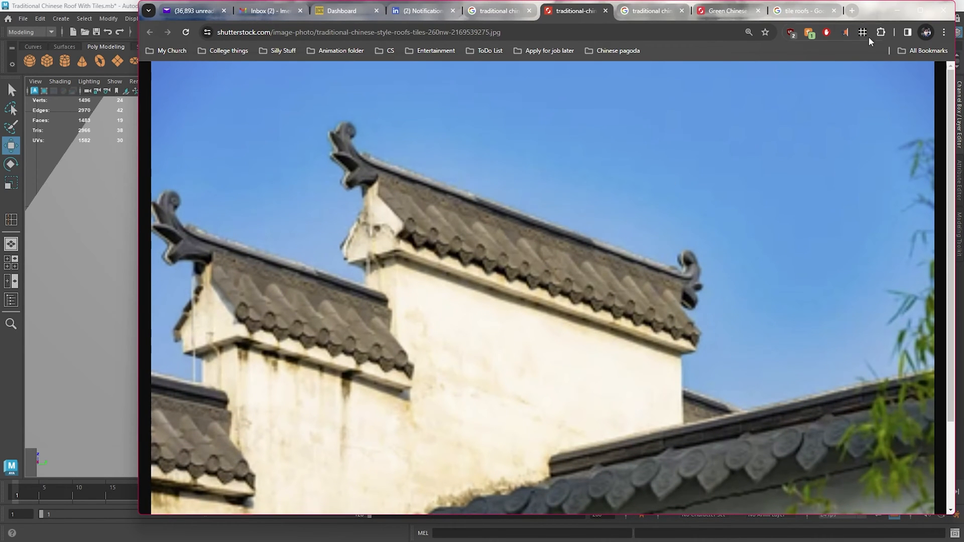
left_click(894, 10)
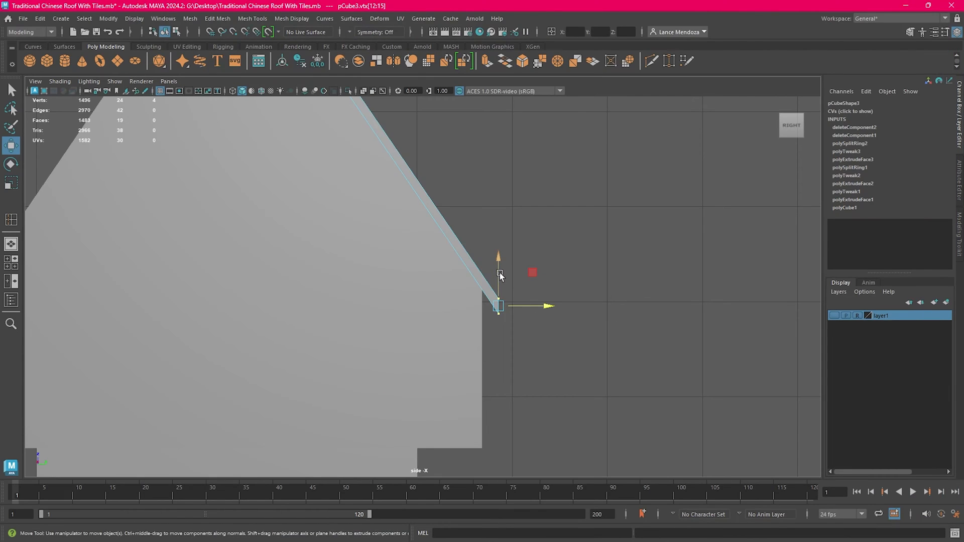
Step: Shift the eave vertices further up and inward to line up with the wall's outer edge
left_click_drag(499, 273, 504, 264)
left_click_drag(544, 296, 536, 294)
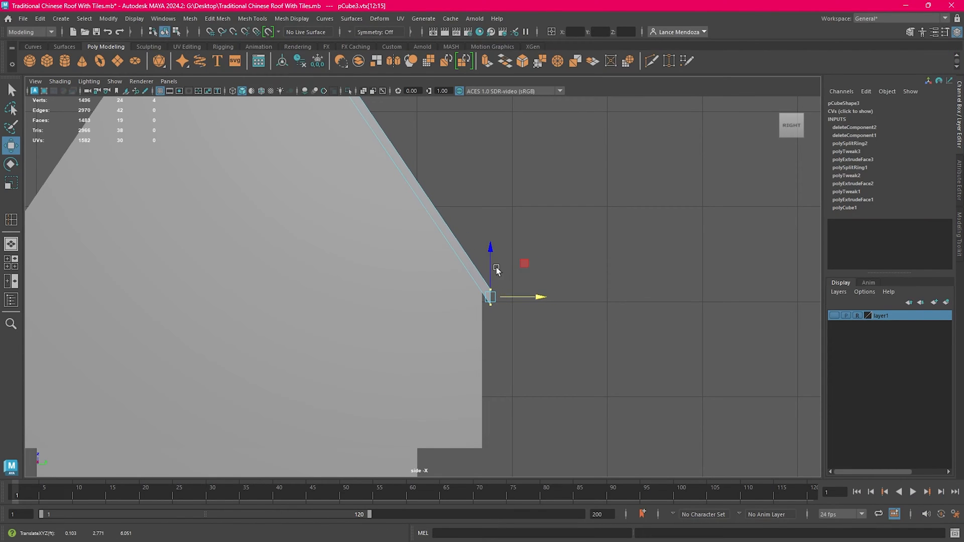
left_click_drag(492, 265, 492, 258)
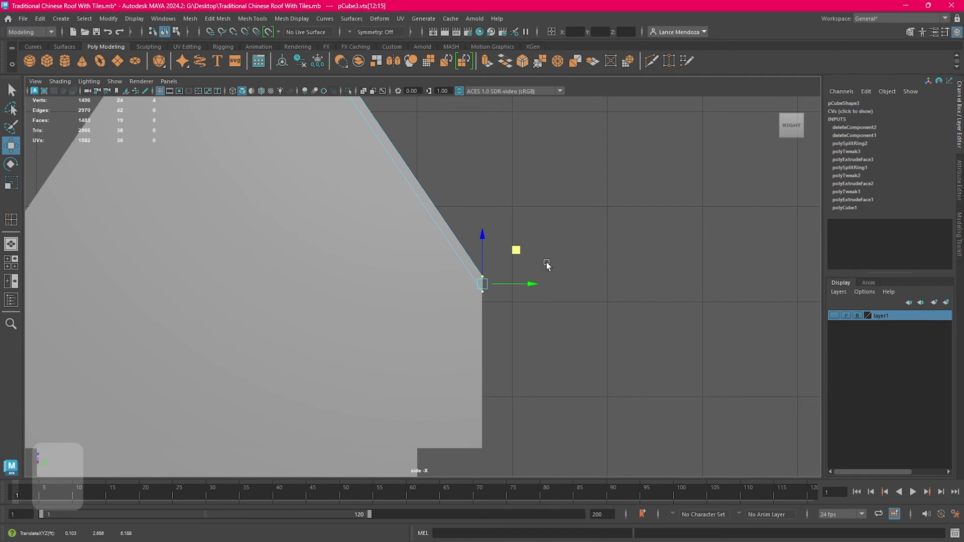
Step: Select the roof panel's long eave edge and move it slightly outward and down in the side view
key("space")
key("space")
left_click_drag(577, 209, 535, 307, "alt")
right_click_drag(689, 241, 689, 208)
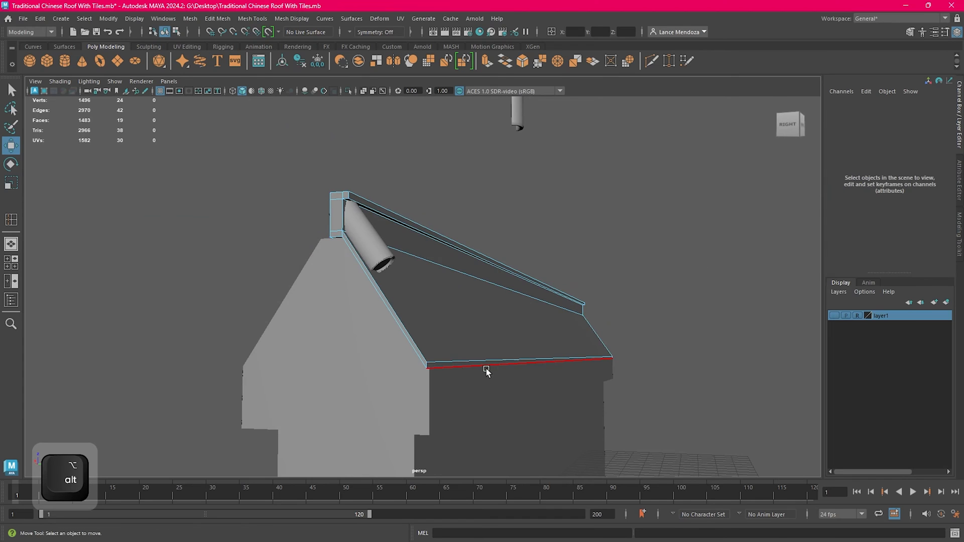
left_click(486, 368)
key("space")
key("space")
key("space")
key("space")
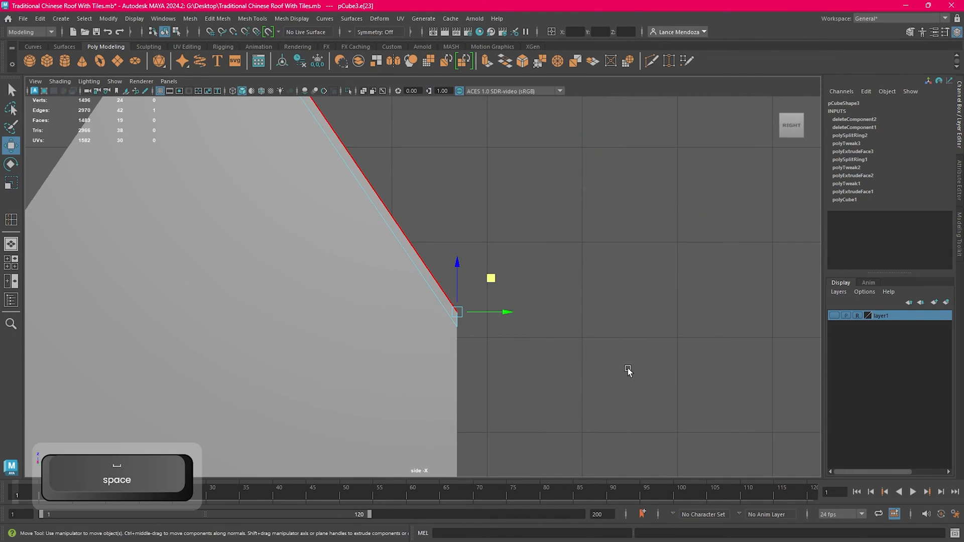
scroll(525, 327, "up", 5)
left_click_drag(526, 327, 537, 329)
left_click_drag(492, 287, 490, 305)
Step: Select the cylindrical tile and lower it toward the roof slope to Translate Y 0.692 and Translate Z 9.411
scroll(497, 284, "down", 5)
middle_click_drag(430, 212, 522, 376, "alt")
right_click_drag(425, 247, 462, 230)
key("w")
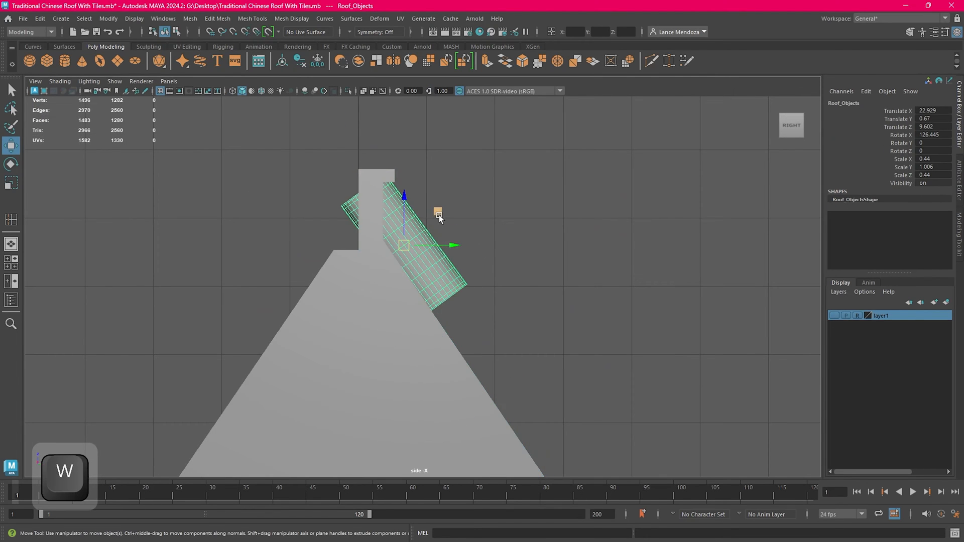
mouse_move(439, 215)
middle_mouse_down()
mouse_move(475, 255)
mouse_move(440, 228)
middle_mouse_up()
Step: Scale the tile uniformly down to 0.346, 0.792, 0.346 and seat it against the slope at Translate Y 0.582, Z 9.367
key("w")
key("e")
key("r")
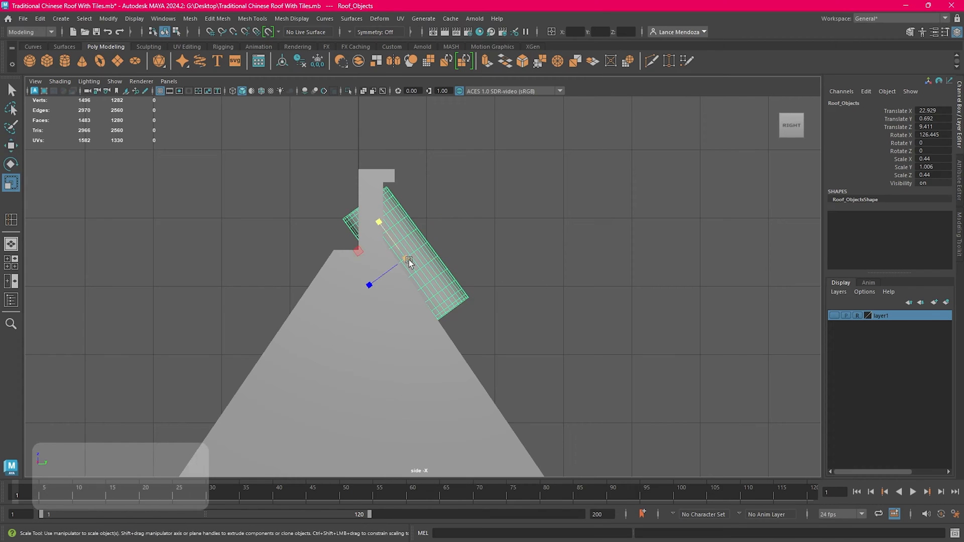
left_click_drag(408, 260, 386, 260)
key("w")
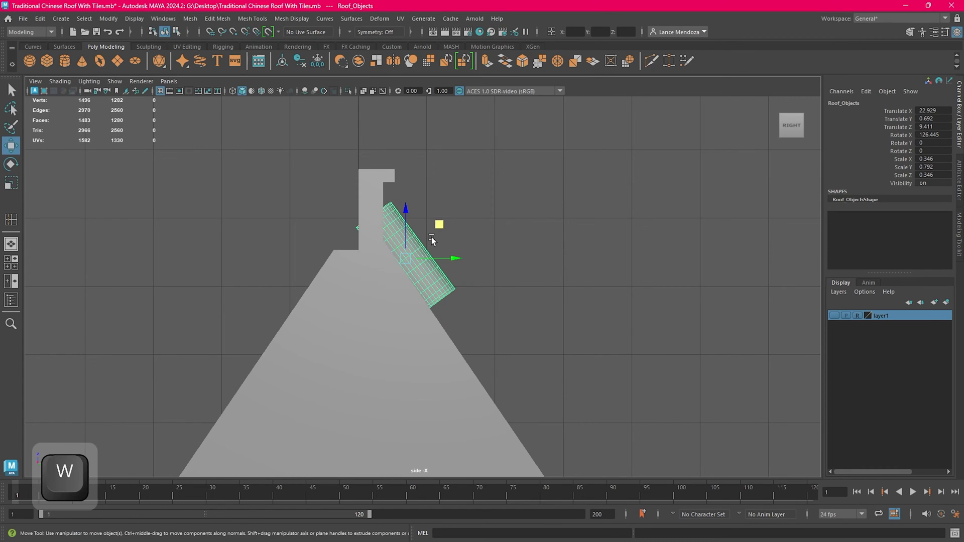
middle_click_drag(432, 237, 434, 236)
Step: Inspect the tile's size and placement against the ridge and roof slope in the perspective view
key("space")
key("space")
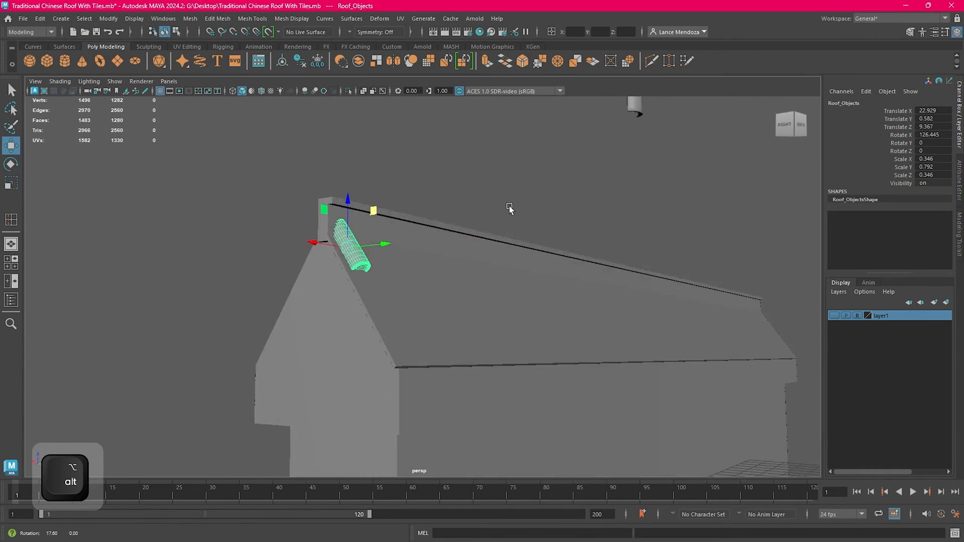
left_click_drag(510, 209, 422, 235, "alt")
middle_click_drag(422, 235, 598, 247, "alt")
left_click_drag(598, 247, 501, 296, "alt")
key("ctrl+z")
left_click_drag(572, 297, 703, 249, "alt")
key("ctrl+z")
Step: Reset the tile's Rotate X to 0 and raise it above the ridge to Translate Z 12.757
key("e")
key("w")
type("0")
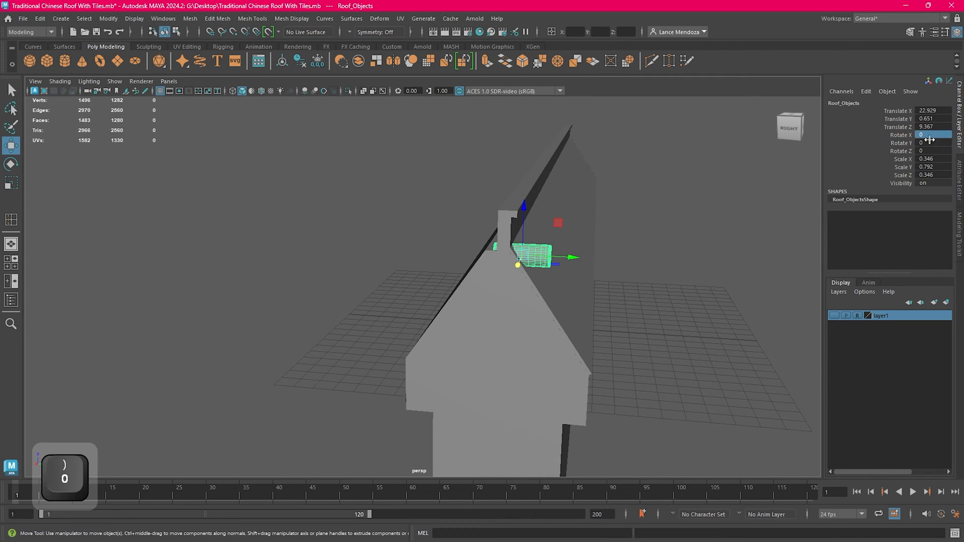
key("Return")
left_click_drag(535, 218, 536, 88)
Step: Select the faces of the tile's lower half in the front view and delete them
key("space")
key("space")
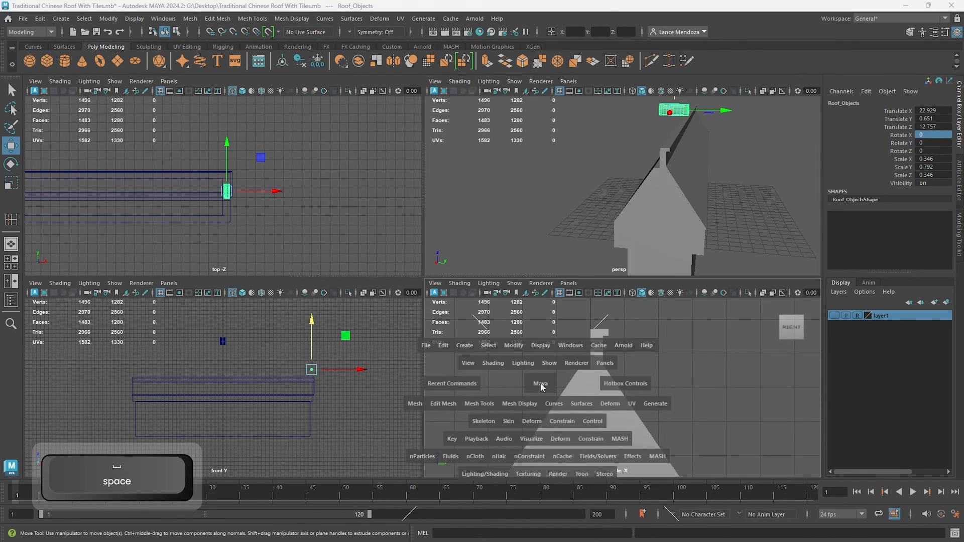
key("space")
key("space")
key("f")
scroll(505, 281, "down", 5)
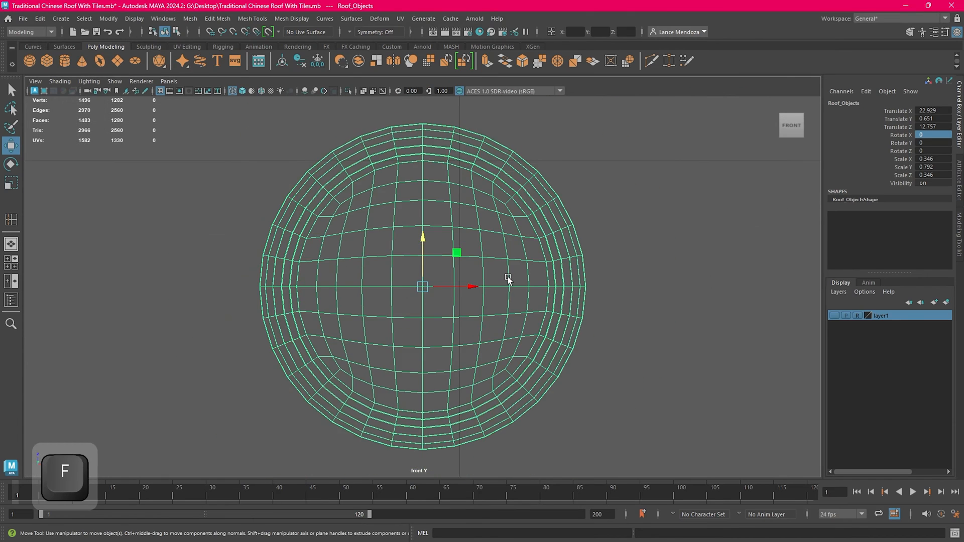
key("w")
right_click_drag(562, 267, 565, 281)
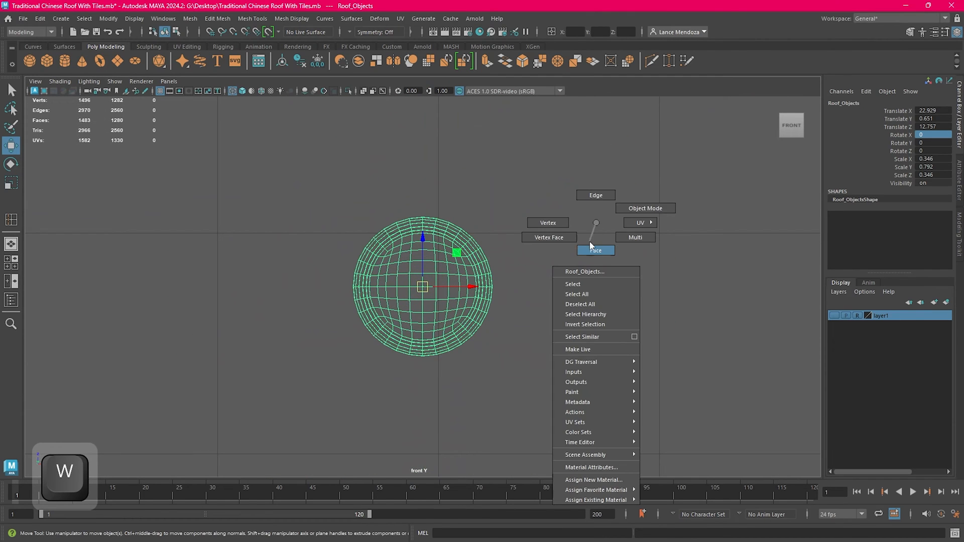
scroll(569, 311, "up", 3)
left_click_drag(625, 418, 625, 418)
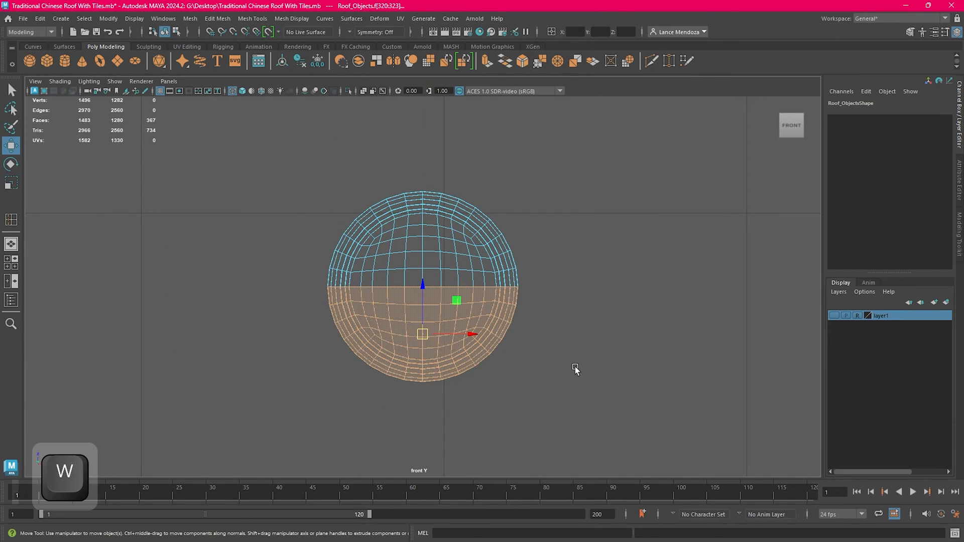
key("Delete")
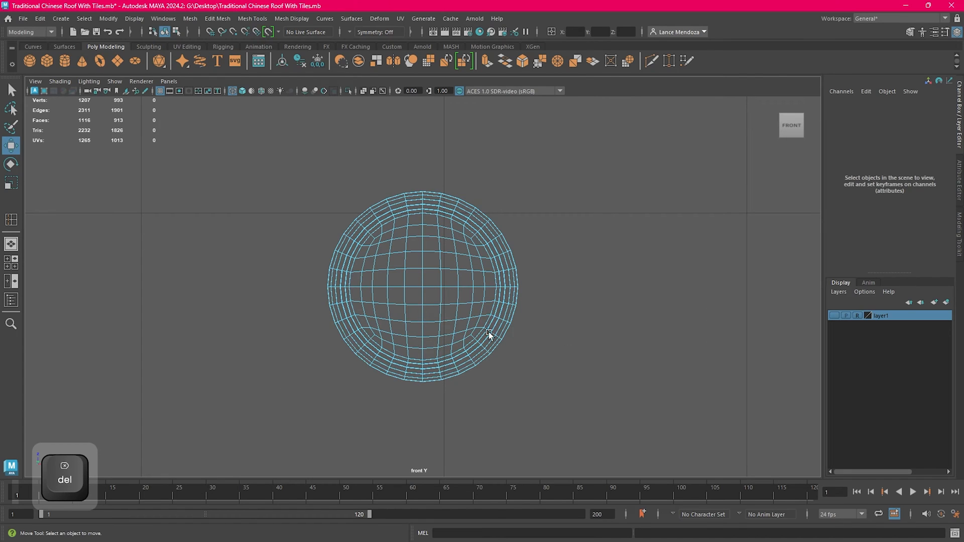
Step: Inspect the cut tile from the front and in perspective for faces left over in its lower half
right_click_drag(613, 230, 592, 275)
left_click(516, 265)
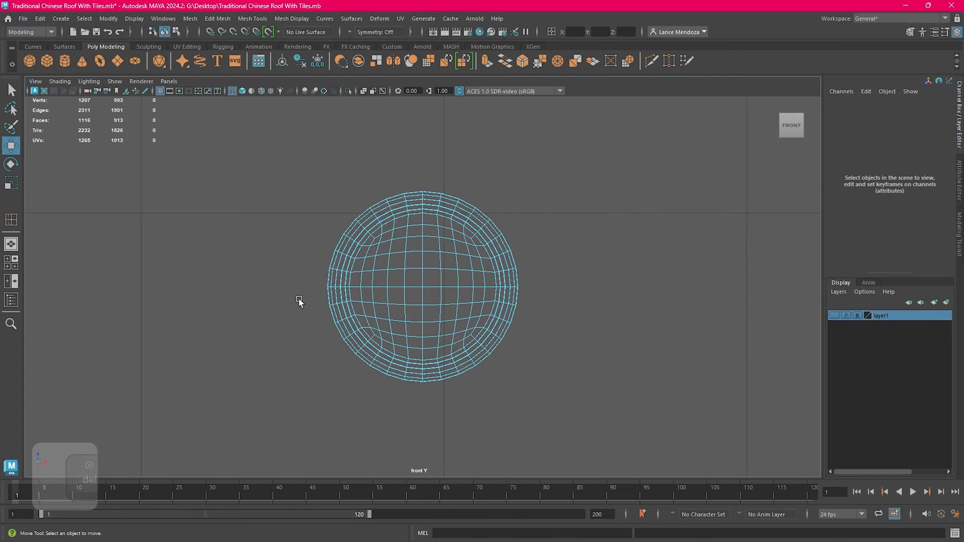
left_click_drag(299, 299, 607, 398)
key("space")
key("space")
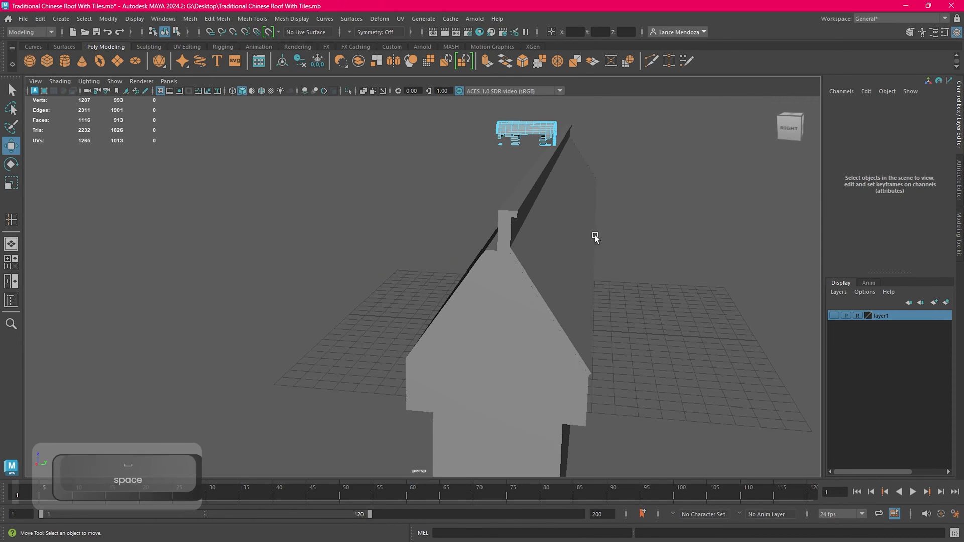
middle_click_drag(590, 198, 512, 317, "alt")
left_click_drag(512, 316, 471, 261, "alt")
right_click_drag(472, 260, 498, 261, "alt")
left_click_drag(500, 264, 479, 279, "alt")
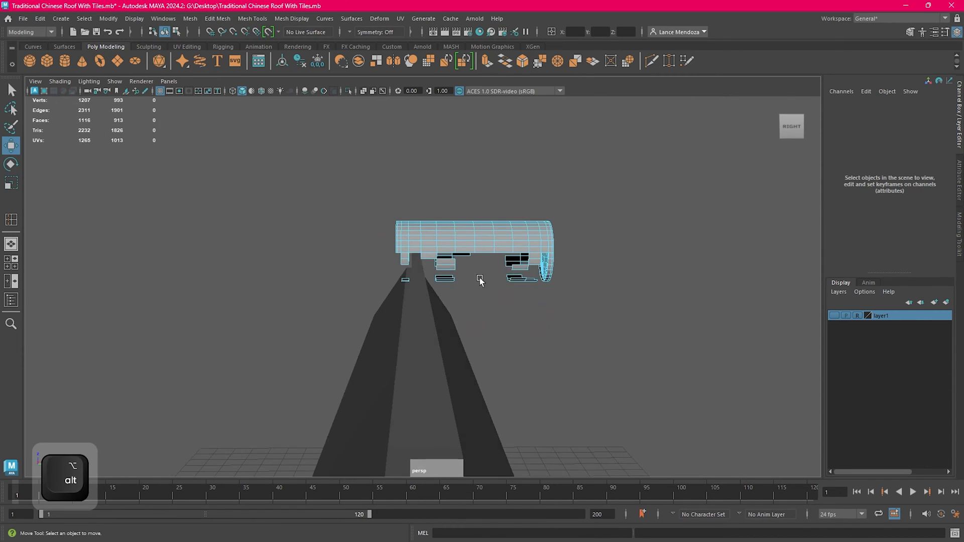
right_click_drag(480, 278, 506, 277, "alt")
middle_click_drag(506, 277, 479, 295, "alt")
Step: Undo the deletion of the tile's lower faces and clear the face selection
key("ctrl+z")
key("ctrl+z")
key("ctrl+z")
key("ctrl+z")
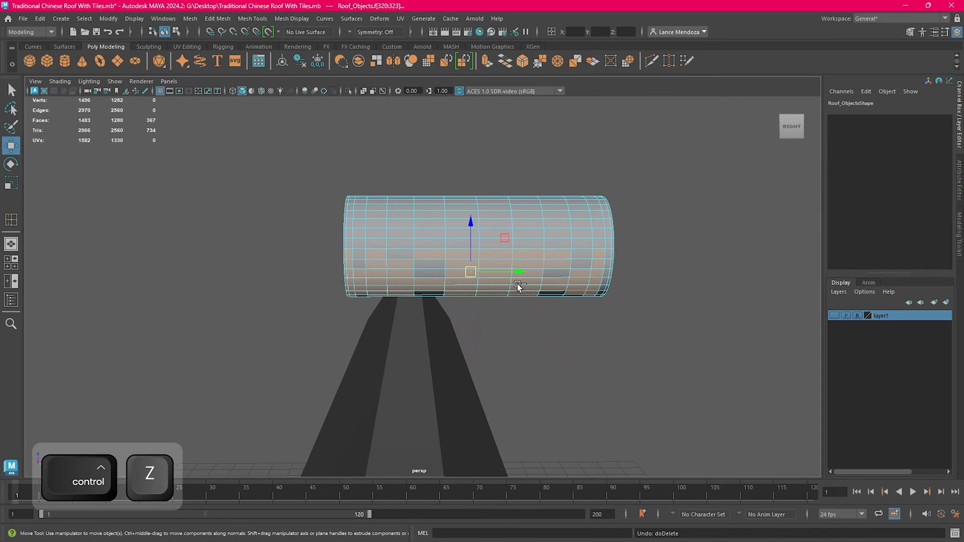
left_click_drag(566, 295, 743, 337, "alt")
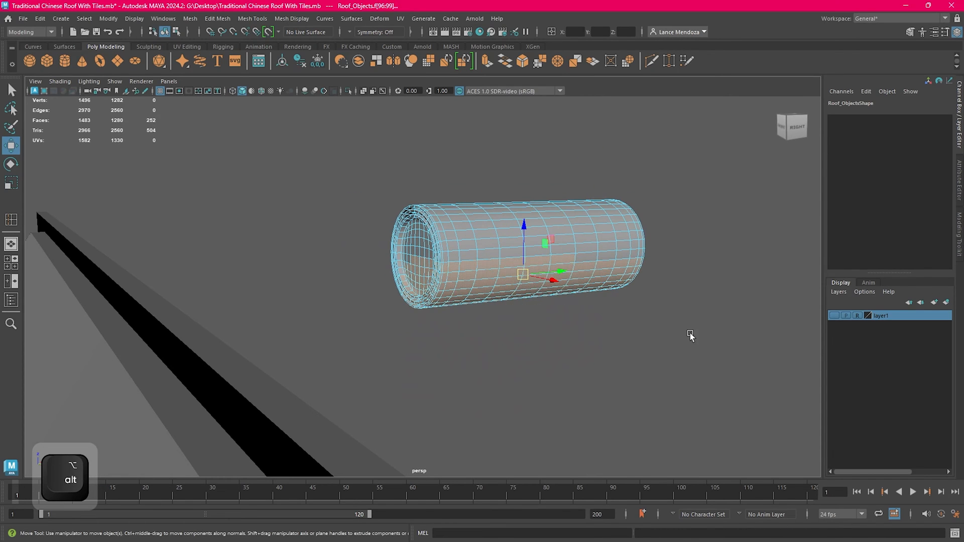
left_click(690, 334)
Step: Reselect the faces below the tile's horizontal midline in the front view and delete them to form a half-cylinder
key("space")
key("space")
key("space")
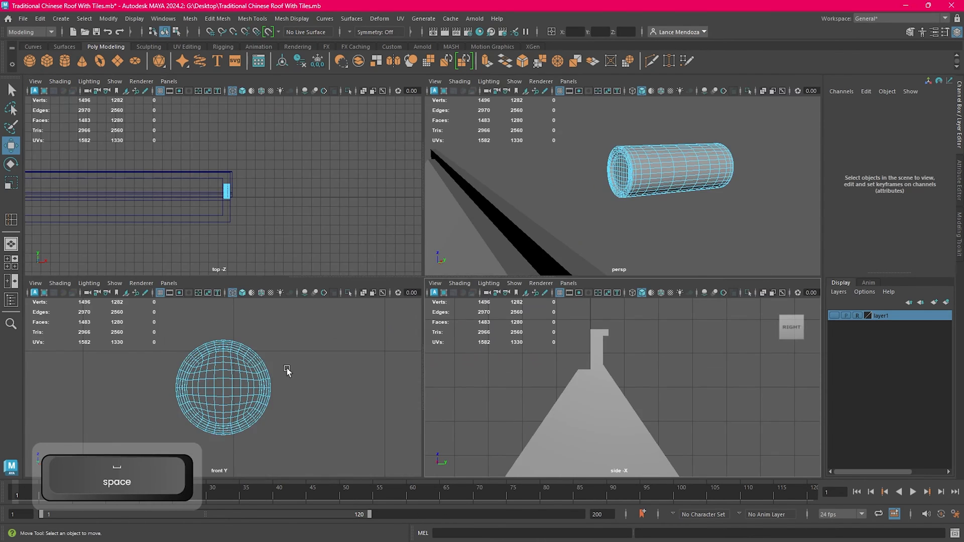
key("space")
left_click(449, 321)
left_click_drag(232, 280, 508, 357)
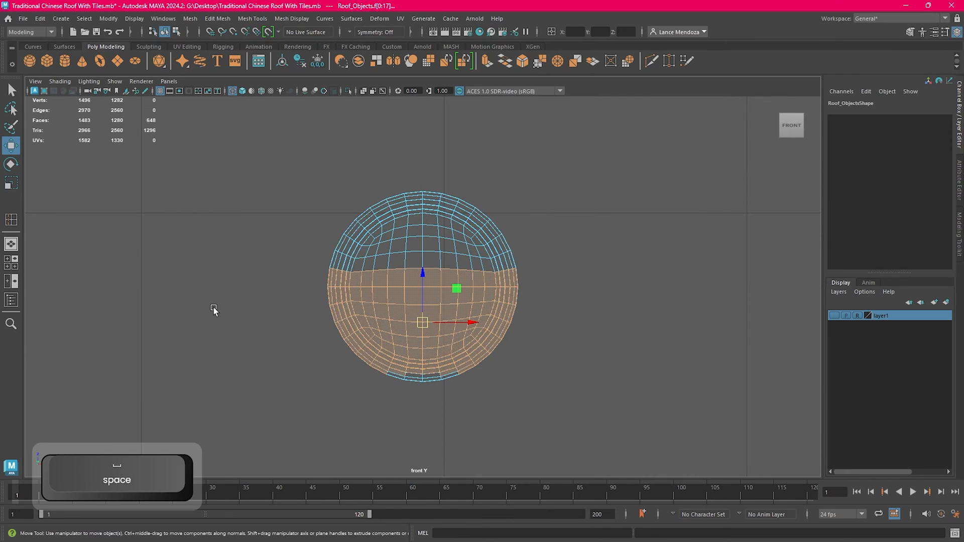
left_click_drag(265, 297, 567, 365)
key("Delete")
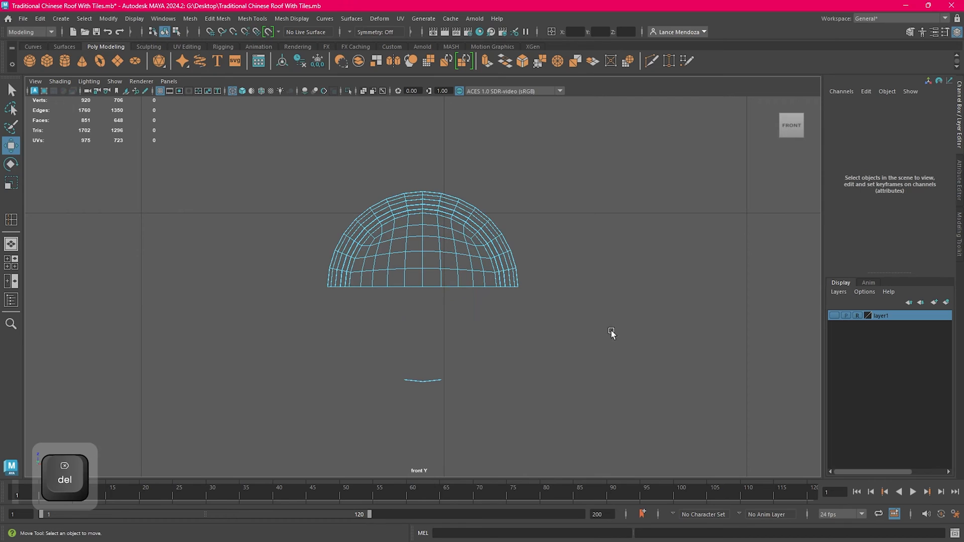
Step: Return the half-cylinder tile to object mode in the perspective view and delete its construction history
key("space")
key("space")
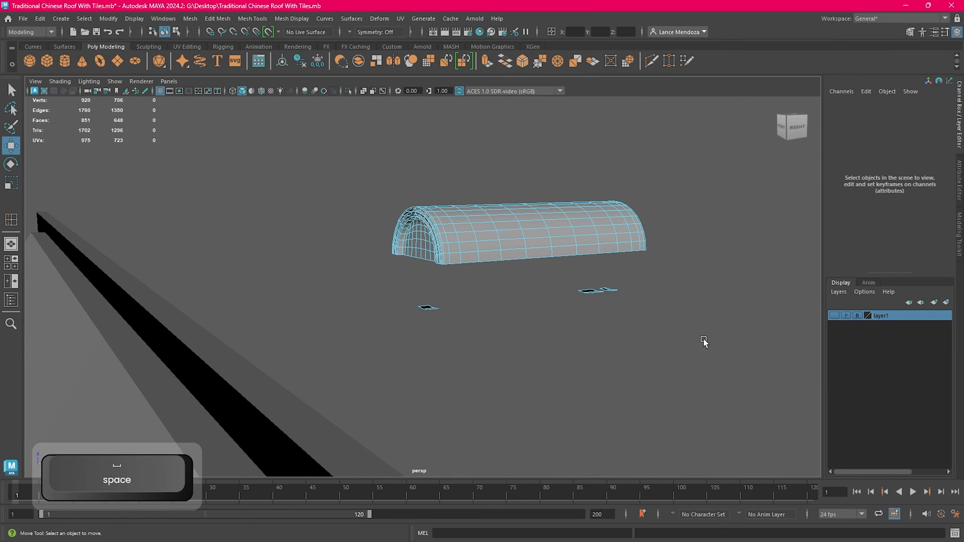
mouse_move(681, 248)
right_mouse_down()
mouse_move(717, 224)
mouse_move(688, 255)
right_mouse_up()
left_click(591, 242)
left_click_drag(561, 289, 635, 312)
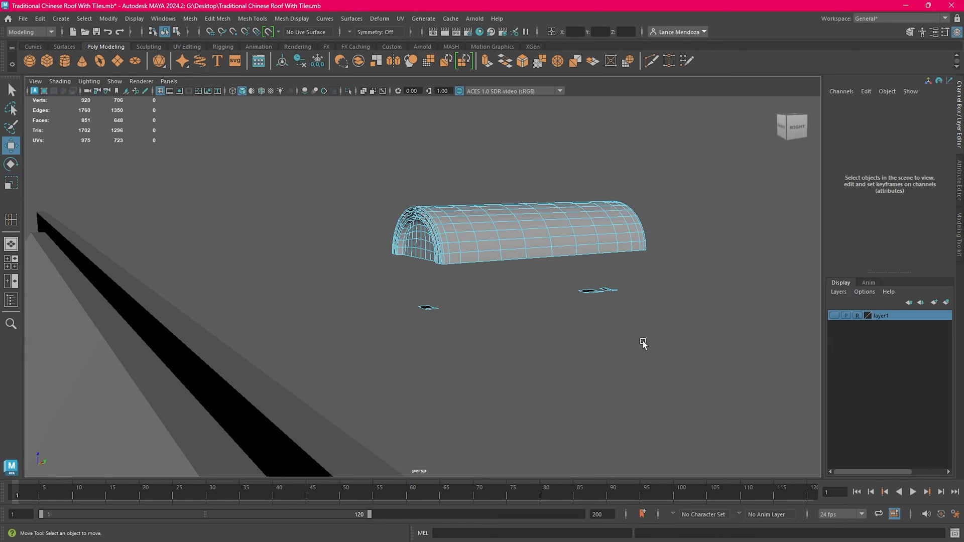
right_click_drag(686, 255, 734, 242)
key("w")
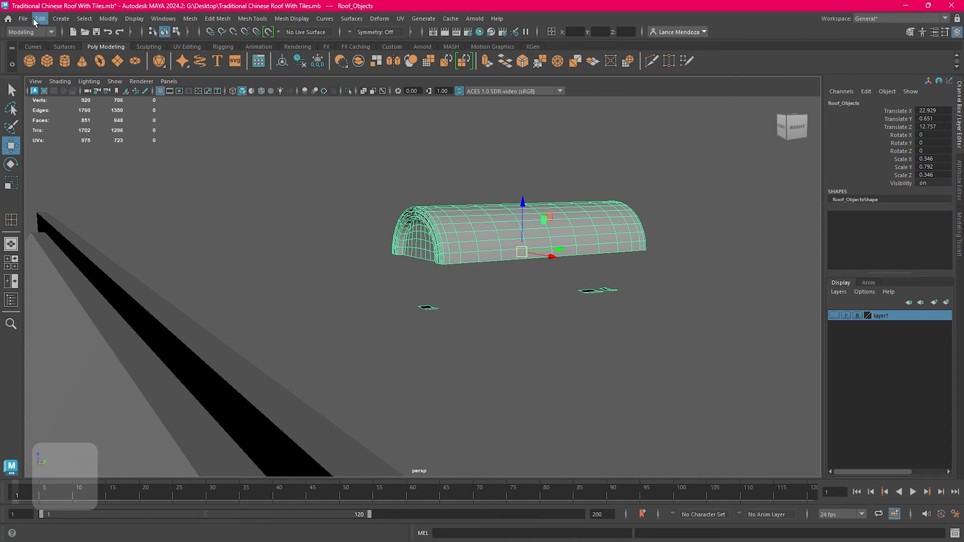
left_click(38, 19)
mouse_move(126, 149)
left_click(185, 150)
middle_click_drag(607, 257, 486, 238, "alt")
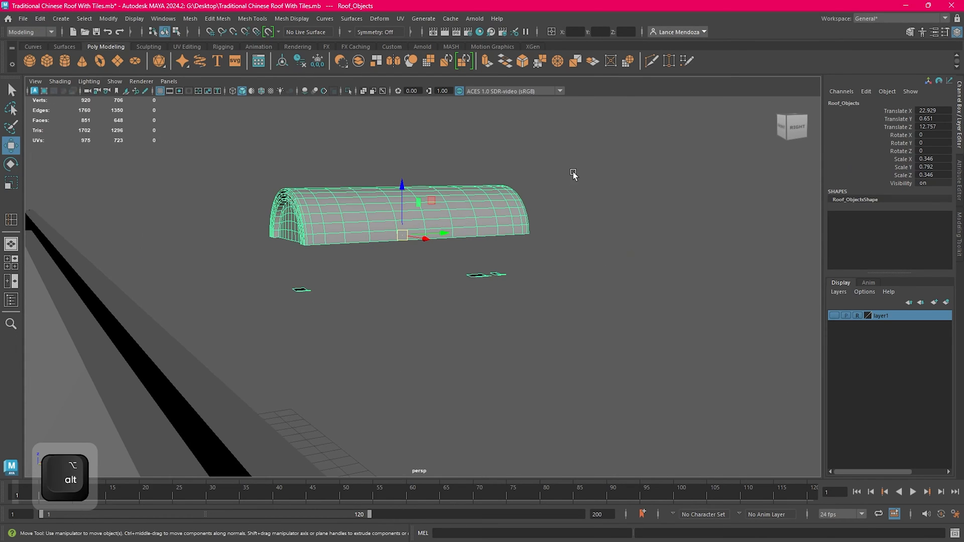
Step: Delete the stray faces beneath both ends of the half-cylinder tile and return it to object mode
right_click_drag(585, 165, 584, 196)
left_click_drag(442, 252, 559, 287)
scroll(559, 287, "up", 3)
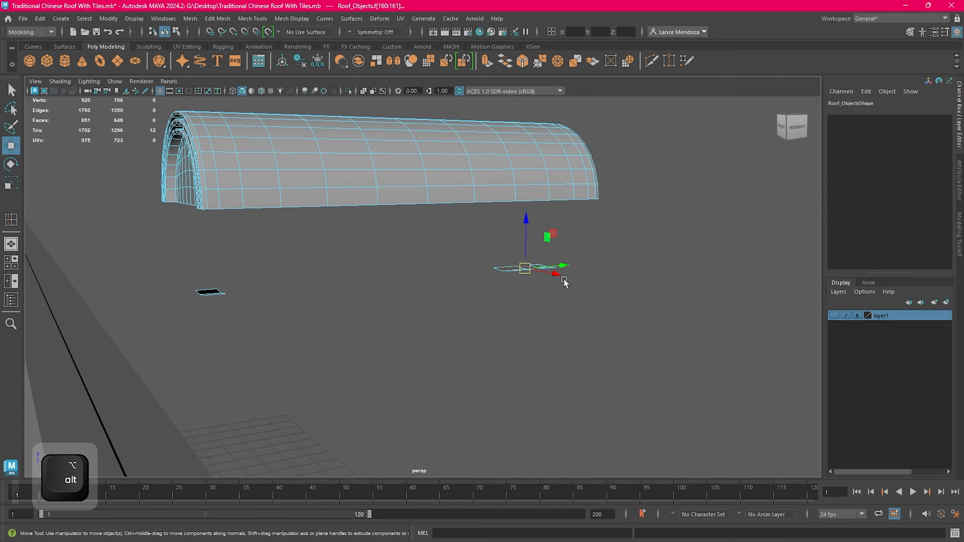
key("Delete")
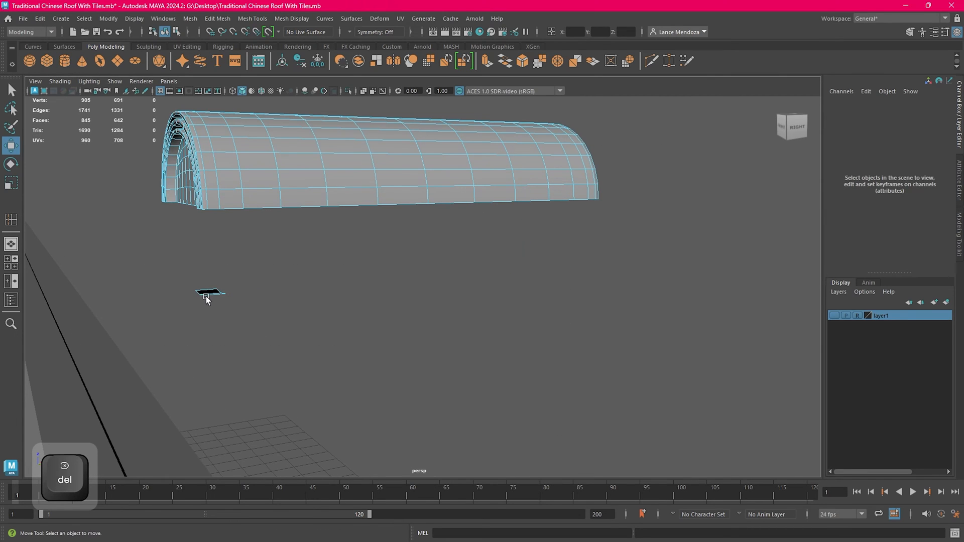
scroll(237, 311, "down", 5)
right_click_drag(408, 256, 475, 229)
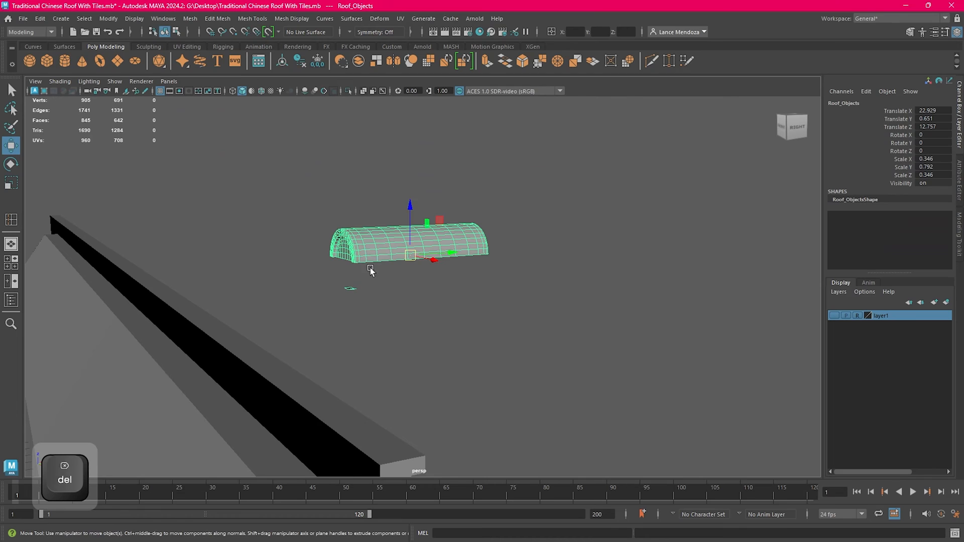
scroll(370, 270, "up", 4)
right_click_drag(411, 299, 403, 295)
left_click_drag(234, 281, 366, 320)
key("Delete")
scroll(480, 310, "down", 5)
right_click_drag(537, 238, 582, 233)
left_click_drag(582, 233, 420, 319, "alt")
Step: In the side view, lower the half-cylinder tile to Translate Z 9.3 and tilt it along the roof slope to Rotate X -52.971
key("space")
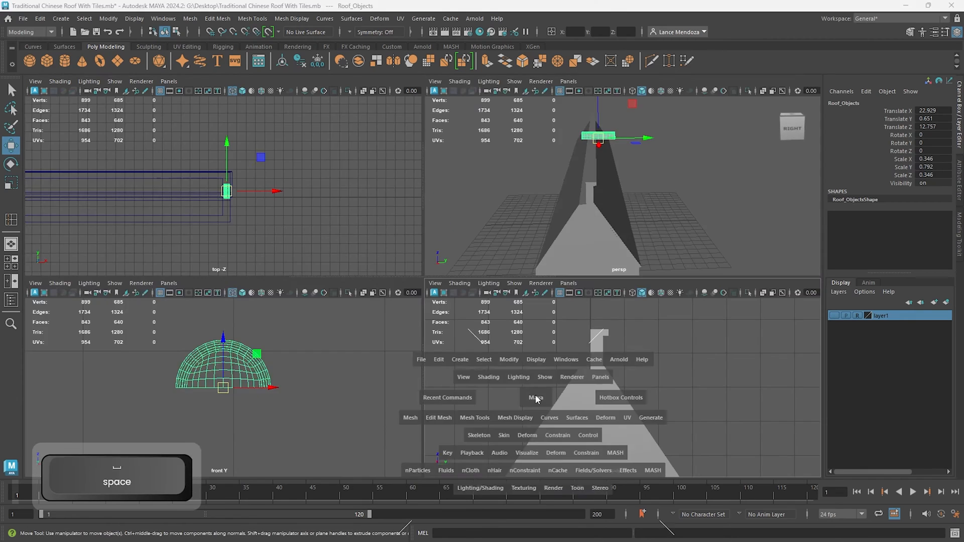
key("space")
left_click_drag(435, 150, 444, 262)
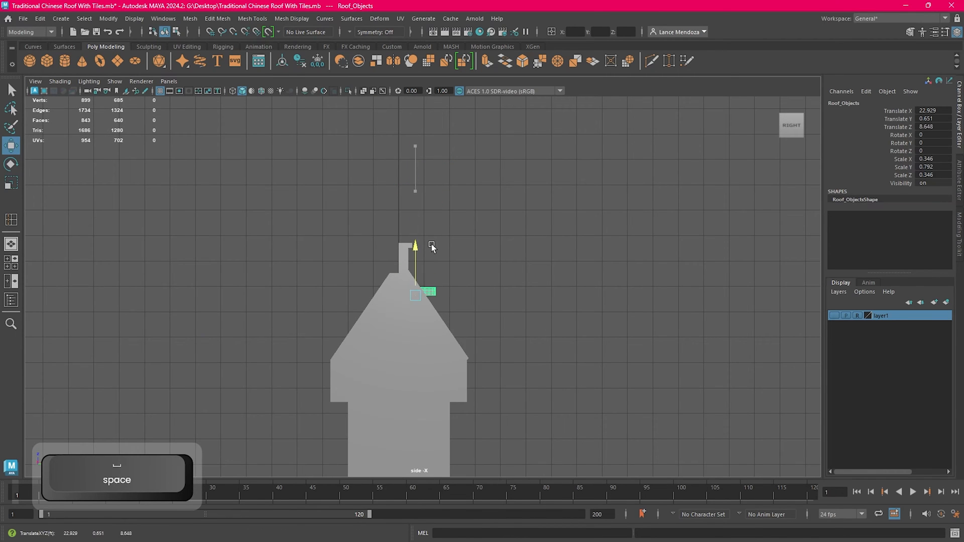
scroll(444, 262, "up", 8)
key("4")
key("e")
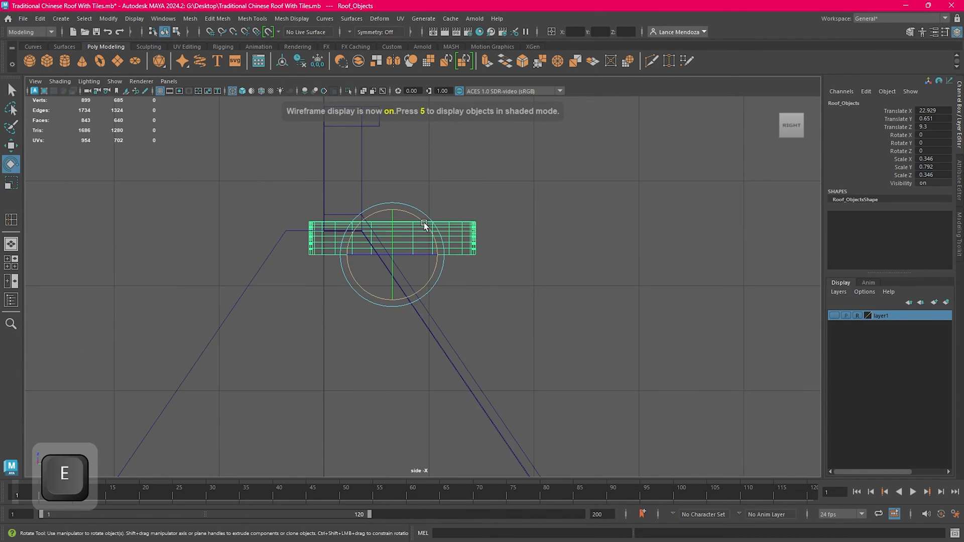
left_click_drag(424, 222, 439, 260)
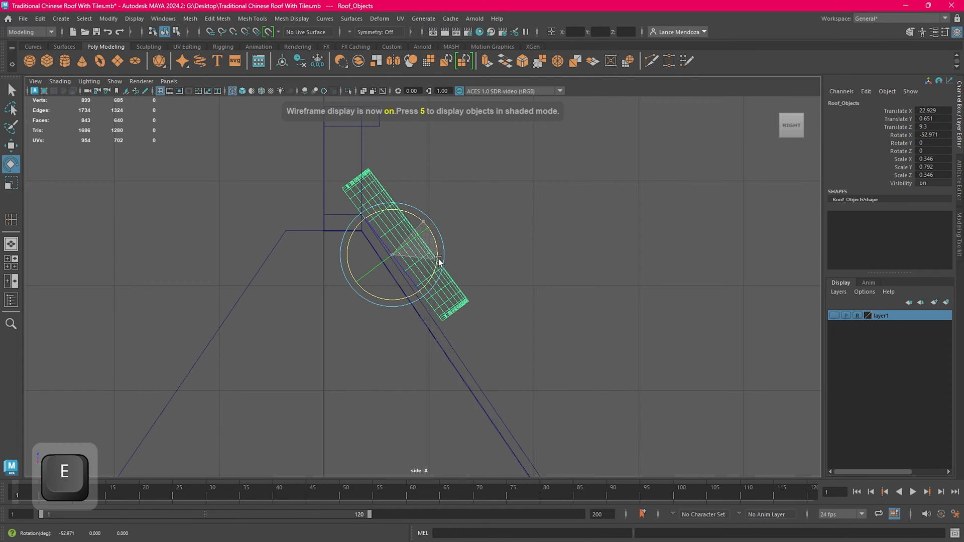
scroll(467, 261, "down", 6)
Step: Inspect the tilted half-cylinder tile against the ridge and roof slope in the perspective view
key("space")
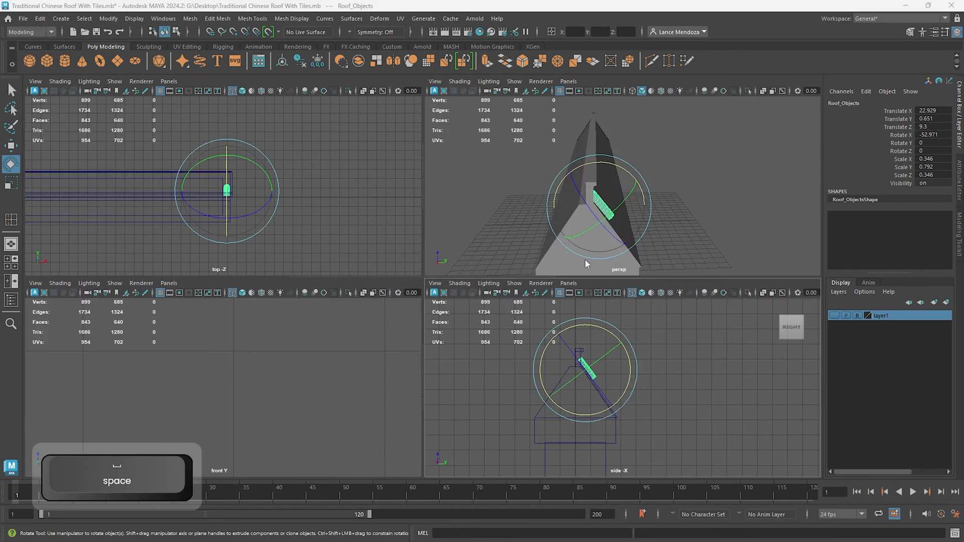
key("space")
mouse_move(586, 260)
left_mouse_down("alt")
mouse_move(519, 236)
mouse_move(537, 318)
left_mouse_up("alt")
middle_click_drag(538, 318, 450, 214, "alt")
left_click_drag(449, 214, 507, 295, "alt")
mouse_move(460, 541)
scroll(452, 307, "down", 5)
Step: Undo the half-cylinder tile's tilt, lowering and face deletions back to the full cylinder
key("ctrl+z")
key("ctrl+z")
key("ctrl+z")
key("ctrl+z")
key("ctrl+z")
key("ctrl+z")
key("ctrl+z")
key("ctrl+z")
key("ctrl+z")
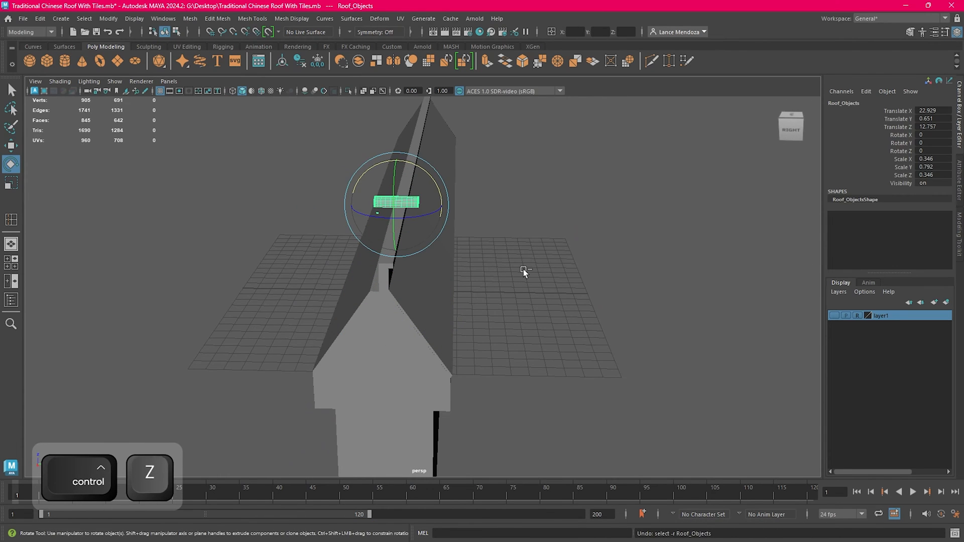
key("ctrl+z")
key("ctrl+z")
key("ctrl+z")
key("ctrl+z")
key("ctrl+z")
key("ctrl+z")
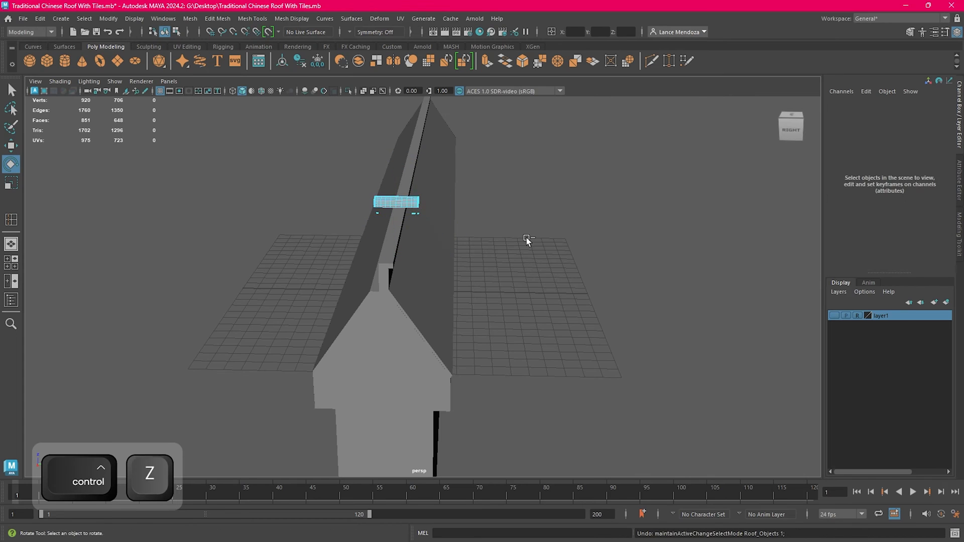
key("ctrl+z")
key("ctrl+z")
key("ctrl+z")
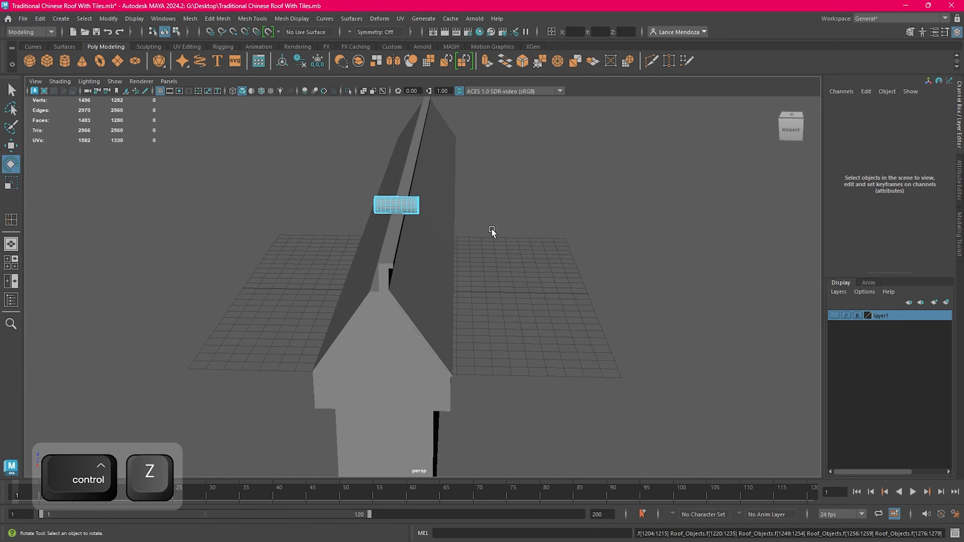
Step: Switch the full cylindrical tile above the ridge back to object mode and select it for moving
left_click_drag(492, 229, 526, 296, "alt")
key("w")
right_click_drag(536, 215, 577, 201)
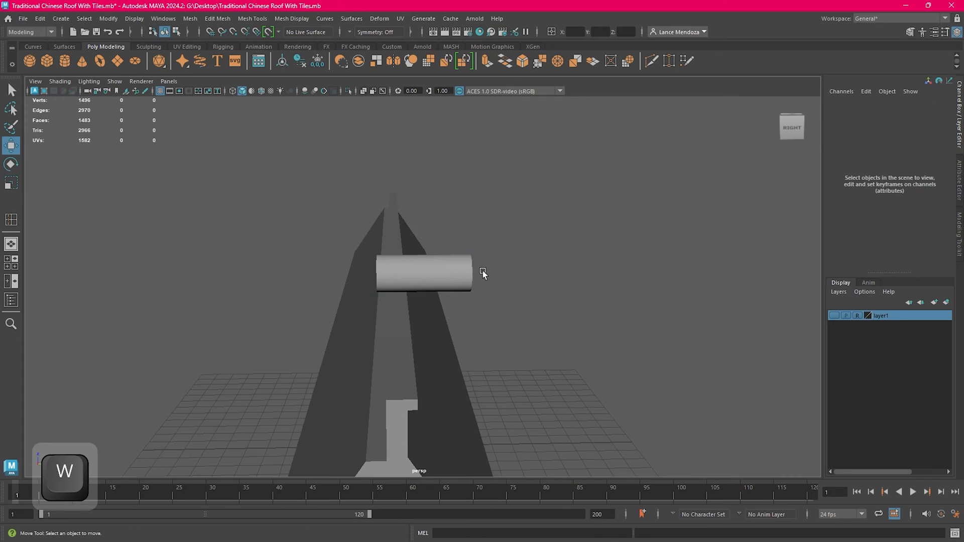
left_click(461, 280)
scroll(492, 285, "down", 4)
left_click(503, 283)
scroll(469, 280, "up", 4)
left_click(430, 283)
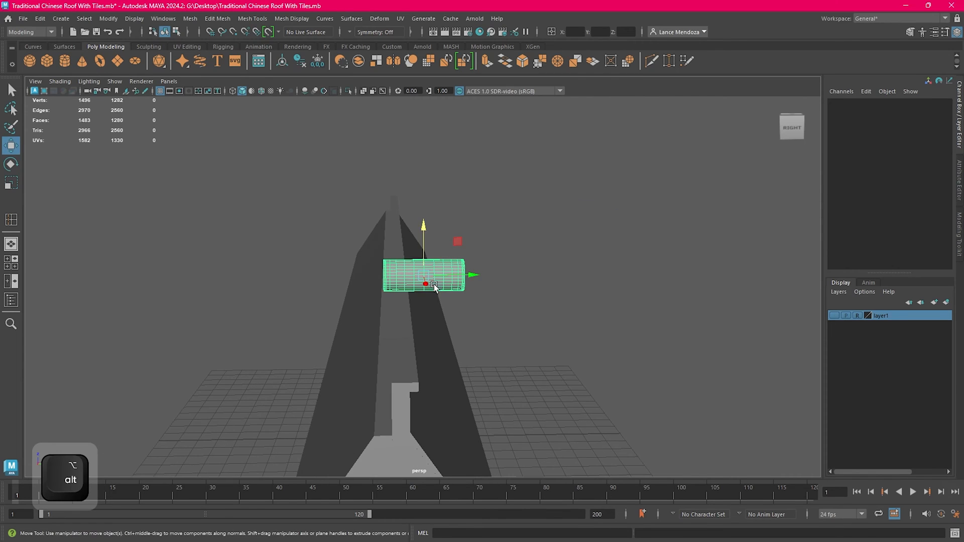
Step: Show the tile without smooth preview, then duplicate it and raise the copy to Translate Z 14.115
left_click_drag(494, 283, 478, 282, "alt")
key("1")
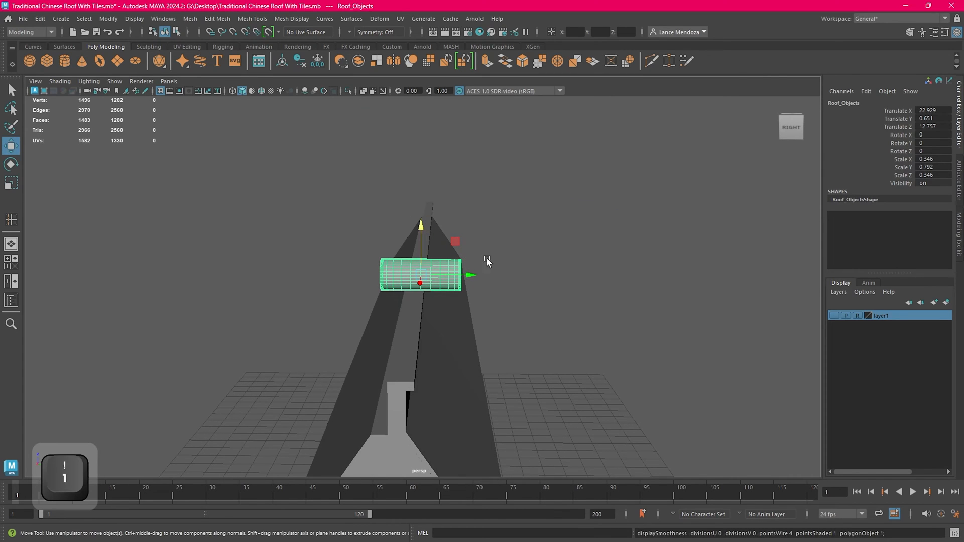
key("ctrl+d")
left_click_drag(419, 234, 610, 399)
Step: Delete the lower half of the faces of the raised tile copy, working in face mode in the side view
key("space")
key("space")
right_click_drag(493, 266, 448, 345, "alt")
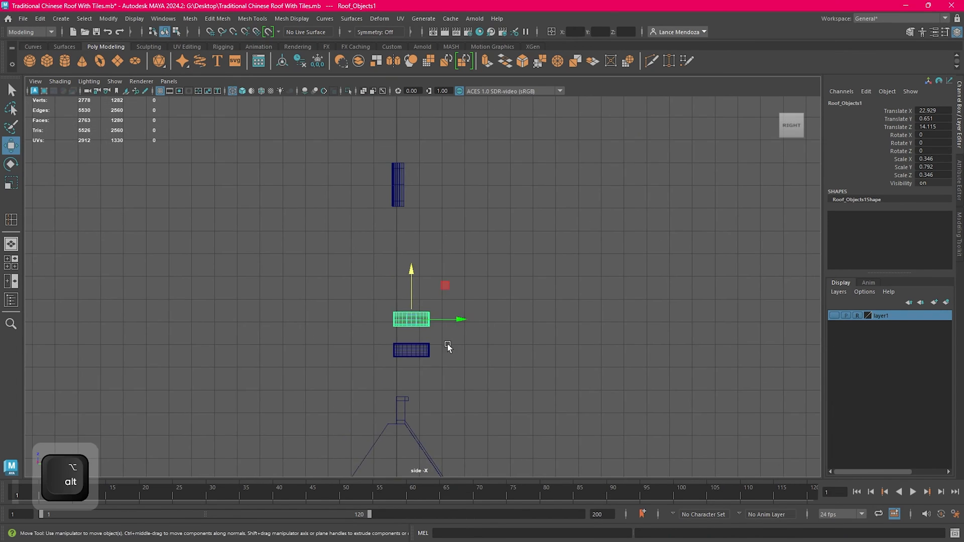
scroll(442, 336, "up", 5)
middle_click_drag(452, 316, 535, 241, "alt")
scroll(573, 231, "up", 3)
left_click(604, 264)
left_click(580, 274)
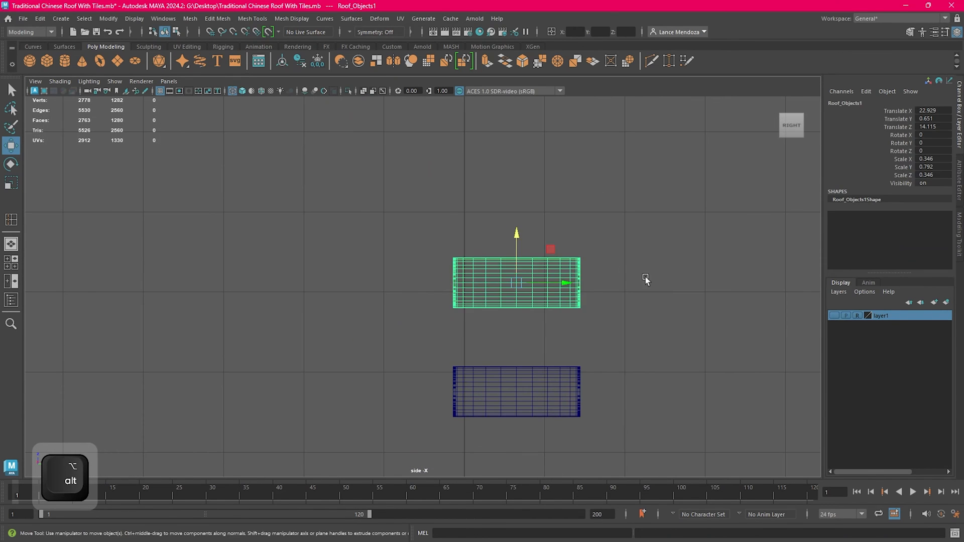
middle_click_drag(646, 277, 567, 295, "alt")
scroll(568, 271, "up", 3)
right_click_drag(568, 179, 568, 214)
scroll(272, 340, "up", 3)
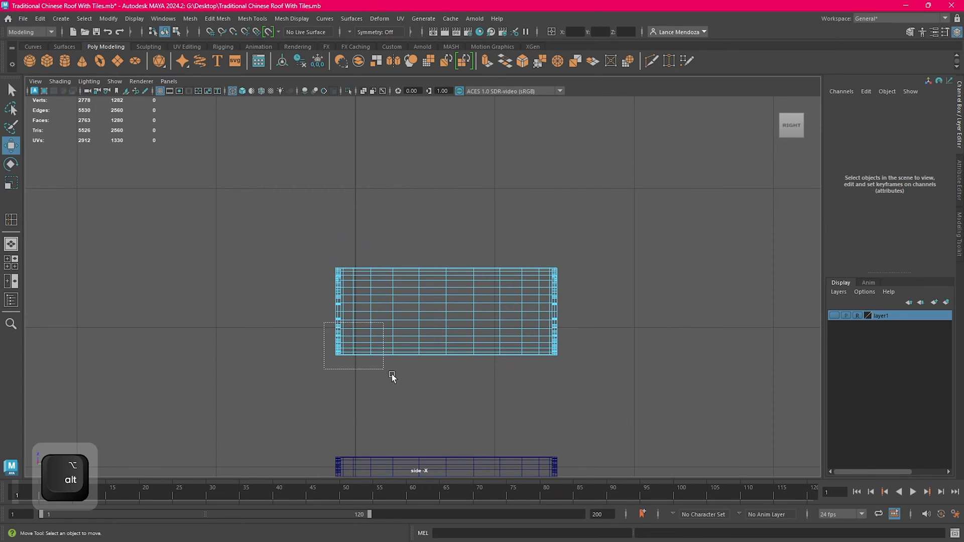
left_click_drag(392, 376, 539, 370)
scroll(424, 286, "up", 2)
scroll(650, 409, "up", 2)
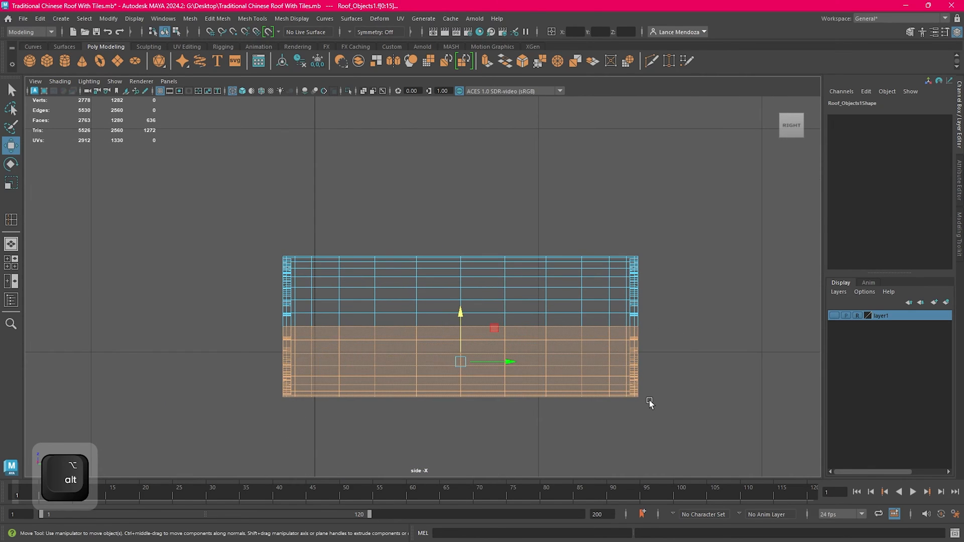
key("Delete")
left_click_drag(549, 374, 550, 374)
key("Delete")
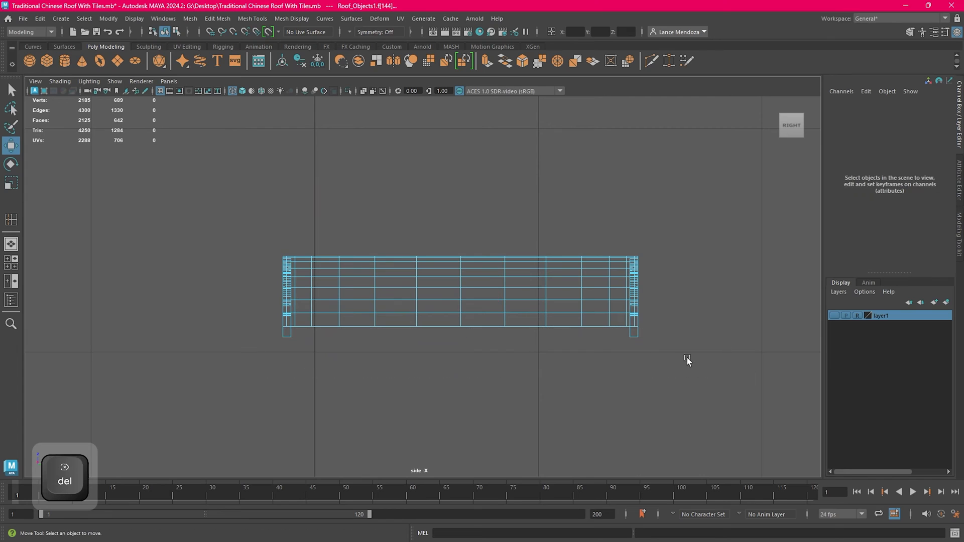
Step: Delete the leftover face hanging below one end of the half-cylinder tile
left_click(630, 318)
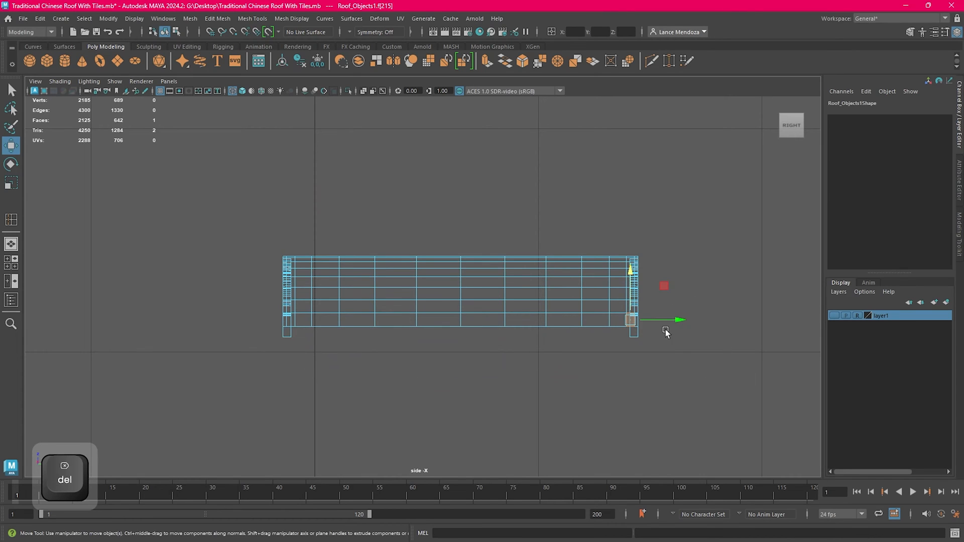
left_click_drag(658, 333, 611, 349)
key("space")
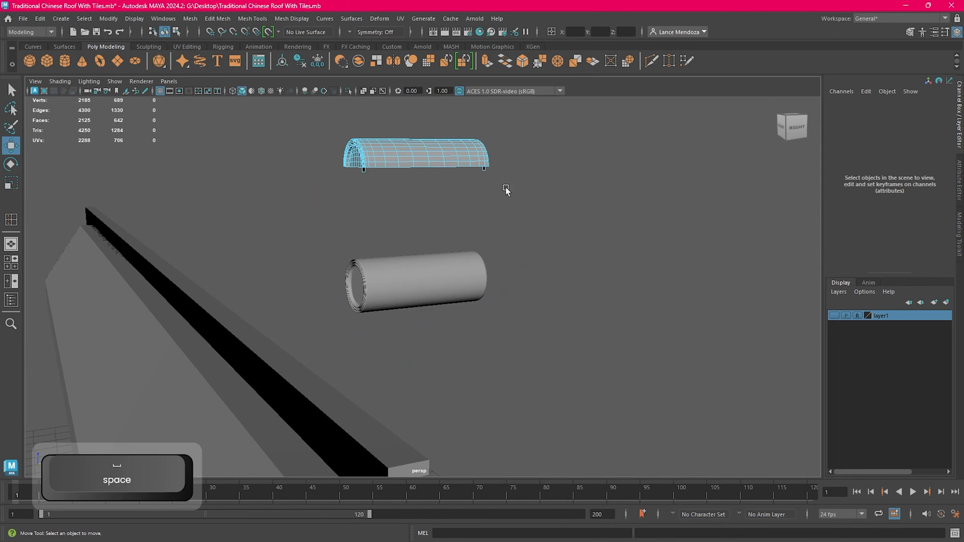
scroll(506, 190, "up", 4)
middle_click_drag(506, 190, 502, 362, "alt")
scroll(512, 286, "up", 6)
left_click_drag(512, 286, 577, 303, "alt")
right_click_drag(577, 303, 648, 213)
left_click(650, 192)
left_click(537, 229)
scroll(586, 248, "up", 4)
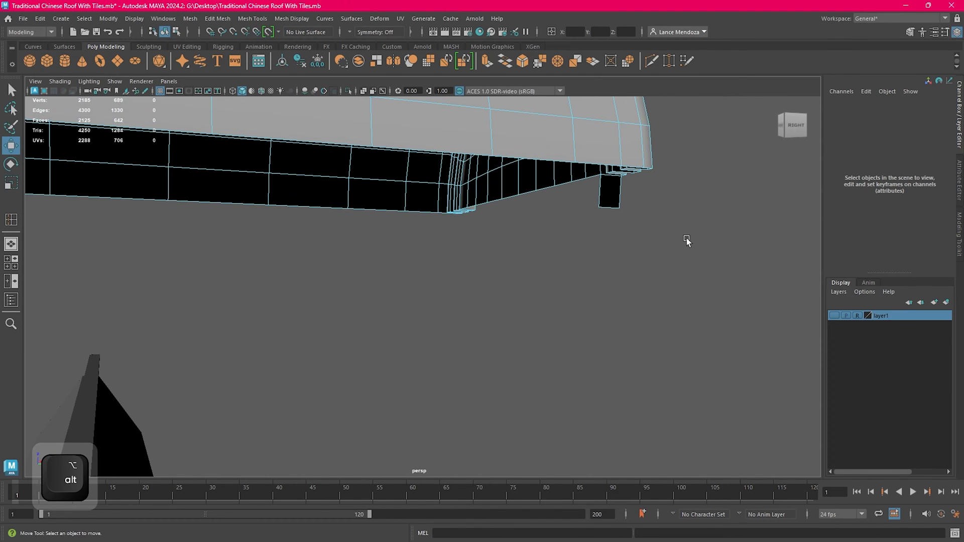
right_click_drag(678, 182, 649, 198)
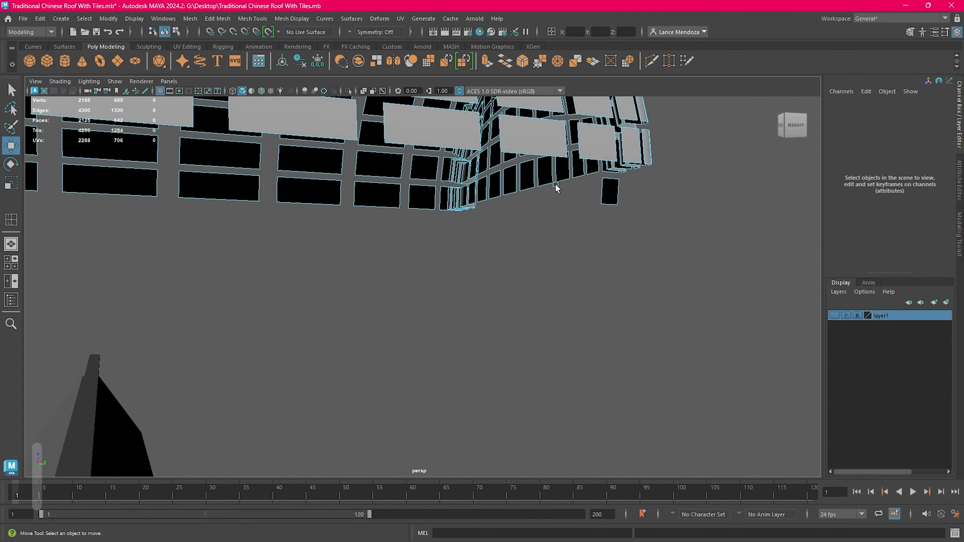
left_click(557, 187)
right_click_drag(567, 169, 568, 177)
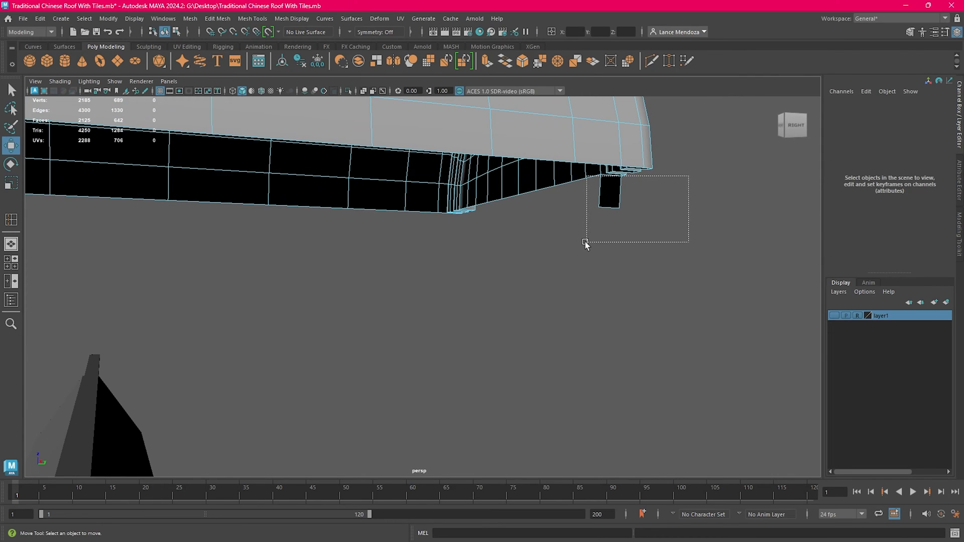
left_click_drag(587, 242, 586, 242)
left_click(668, 217)
left_click_drag(683, 194, 583, 241)
key("Delete")
Step: Delete the leftover face below the half-cylinder tile's other end and return the tile to object mode
scroll(592, 261, "down", 4)
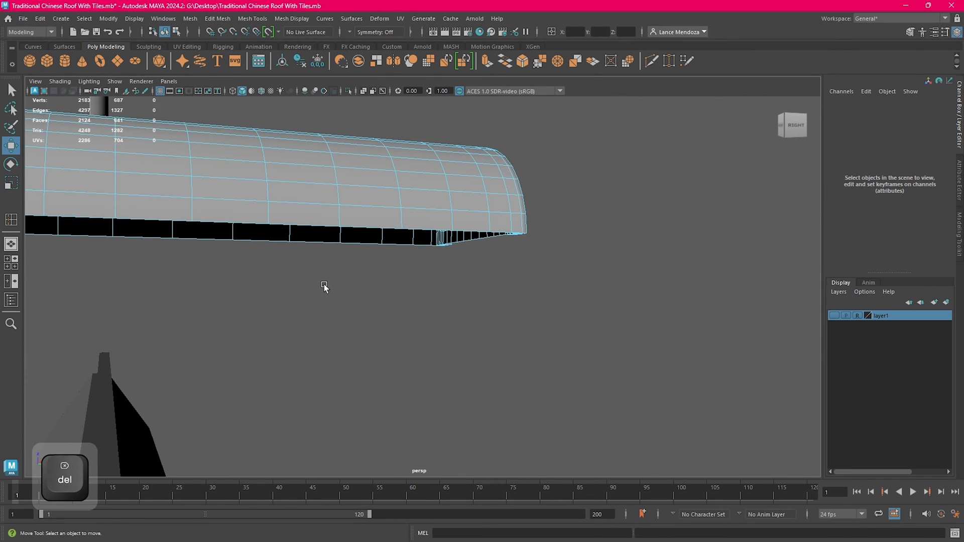
left_click_drag(324, 285, 563, 324, "alt")
left_click(424, 204)
left_click(455, 273)
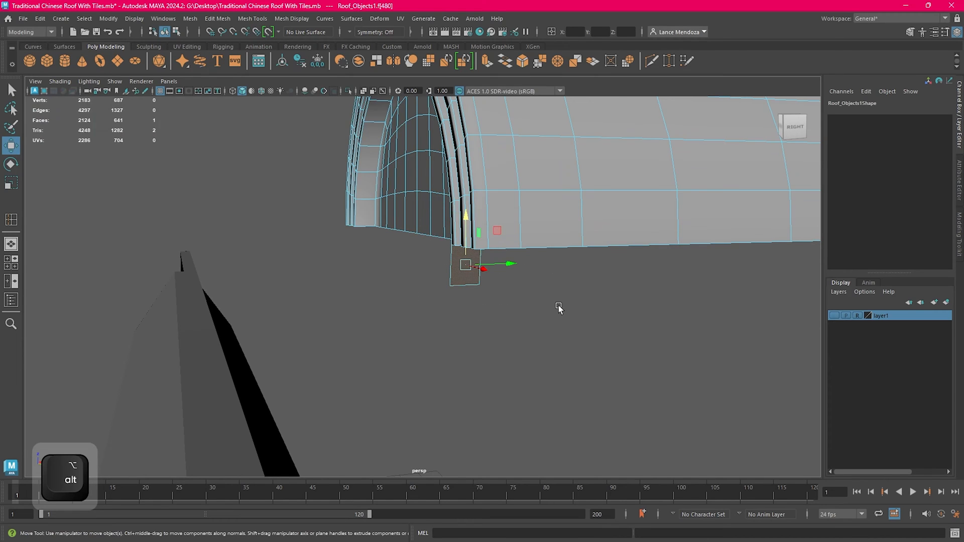
key("Delete")
scroll(578, 321, "down", 8)
right_click_drag(664, 167, 708, 155)
left_click(701, 168)
scroll(668, 226, "down", 4)
left_click_drag(643, 282, 623, 288, "alt")
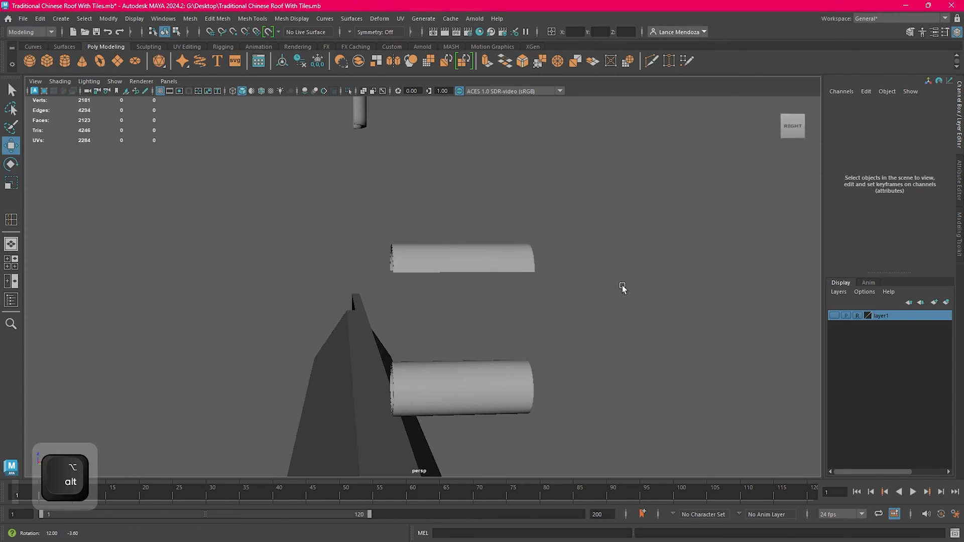
Step: Select the half and full cylinder tiles and lower both together until the full tile is at Translate Z 9.684
left_click(498, 262)
left_click_drag(499, 262, 549, 289, "alt")
left_click(461, 279, "shift")
left_click_drag(461, 279, 592, 270, "alt")
key("space")
key("space")
key("space")
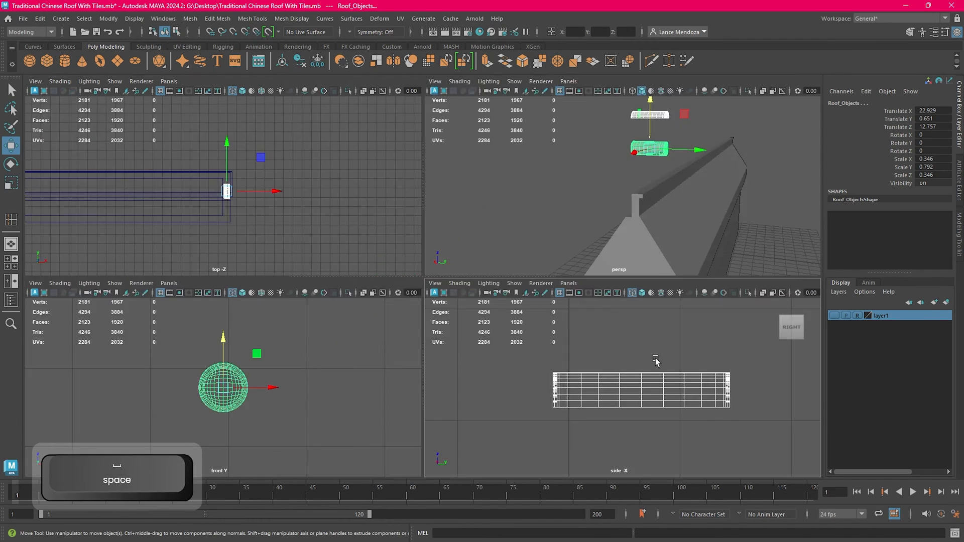
key("space")
key("f")
scroll(623, 342, "down", 8)
scroll(529, 308, "up", 1)
middle_click_drag(529, 308, 542, 260, "alt")
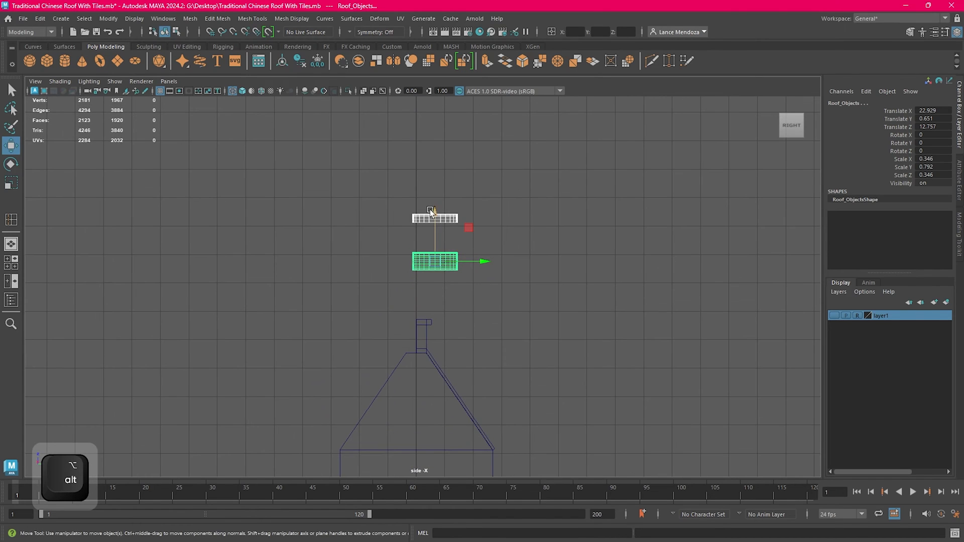
left_click_drag(434, 210, 435, 298)
Step: Tilt only the full cylindrical tile to the roof slope with Rotate X set to -55
middle_click_drag(542, 353, 546, 311, "alt")
scroll(546, 312, "up", 2)
left_click(530, 324)
scroll(529, 325, "up", 3)
left_click(487, 320)
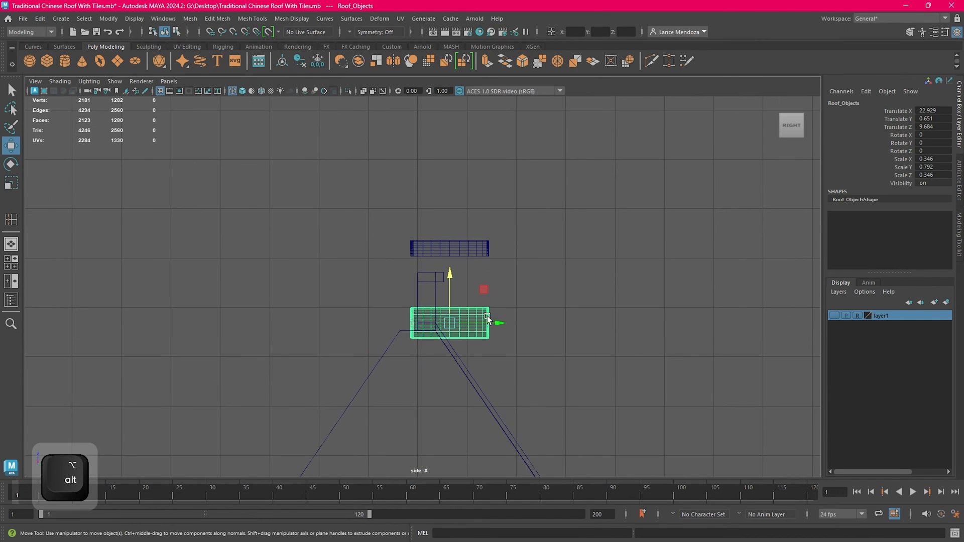
scroll(484, 306, "up", 2)
key("e")
left_click_drag(482, 293, 497, 340)
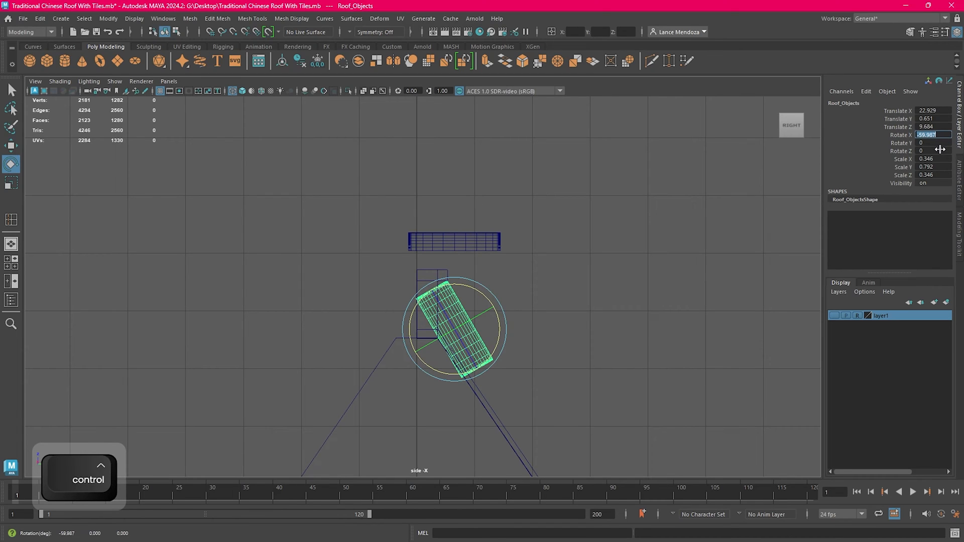
type("-55")
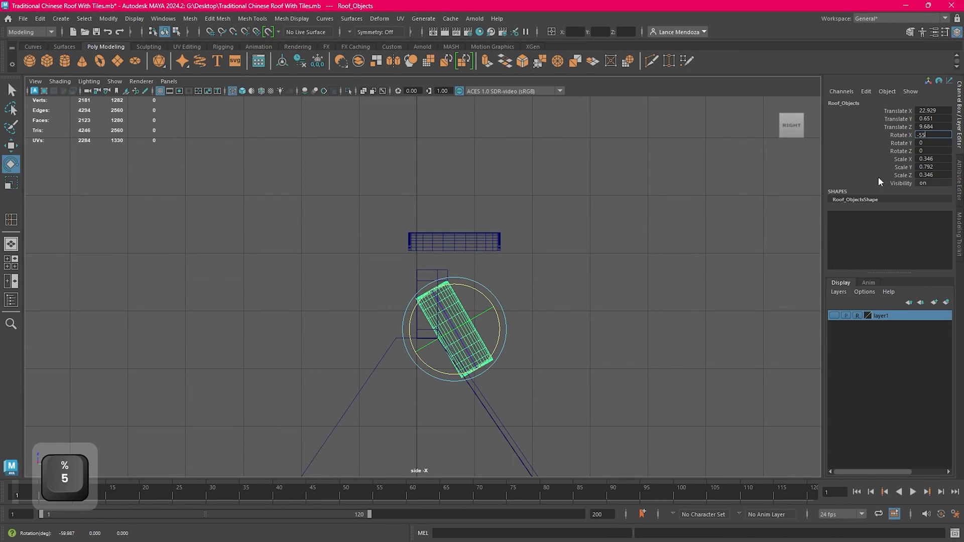
key("Return")
Step: Tilt the half-cylinder tile above the ridge to a Rotate X of -55
scroll(551, 334, "up", 2)
scroll(555, 369, "up", 1)
key("w")
middle_click_drag(549, 264, 524, 144, "alt")
left_click(472, 131)
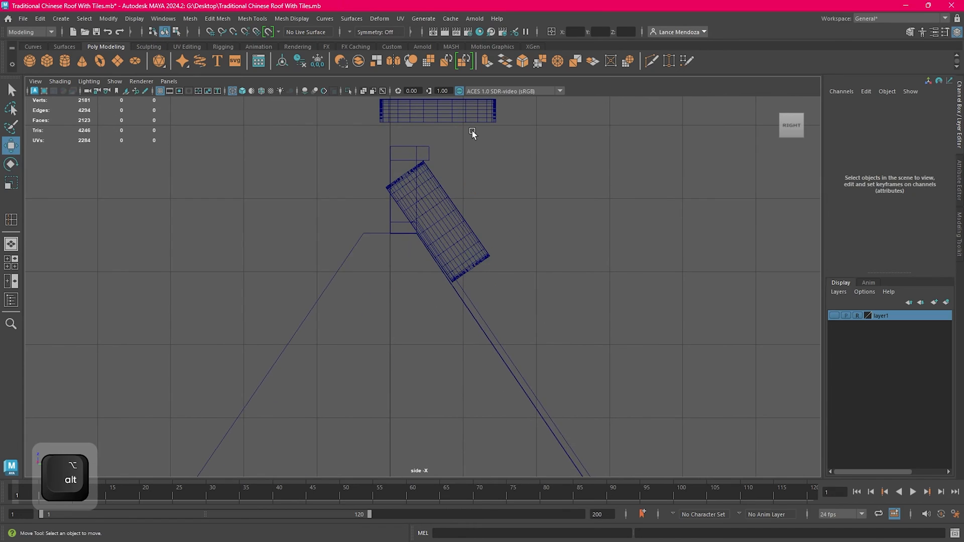
middle_click_drag(442, 118, 424, 180, "alt")
left_click(423, 179)
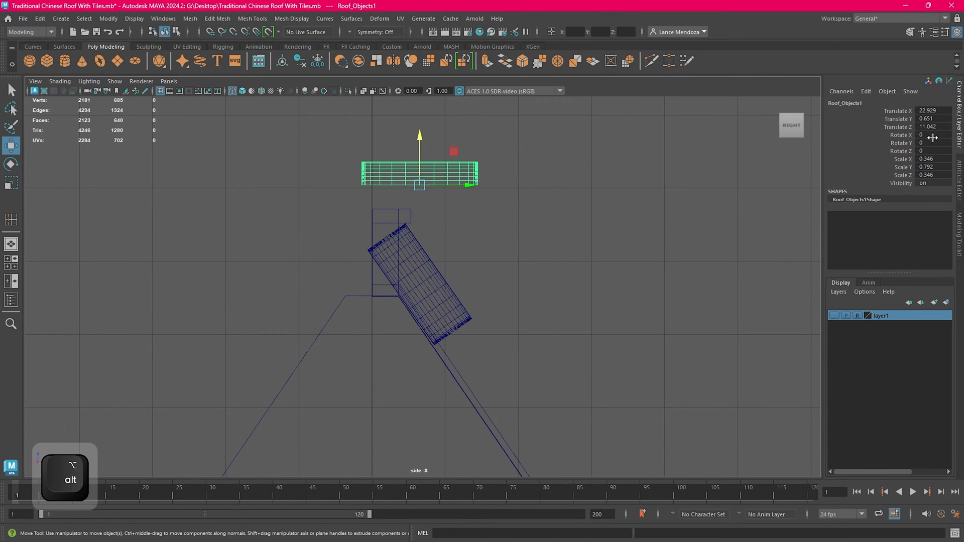
key("e")
left_click_drag(450, 157, 937, 157)
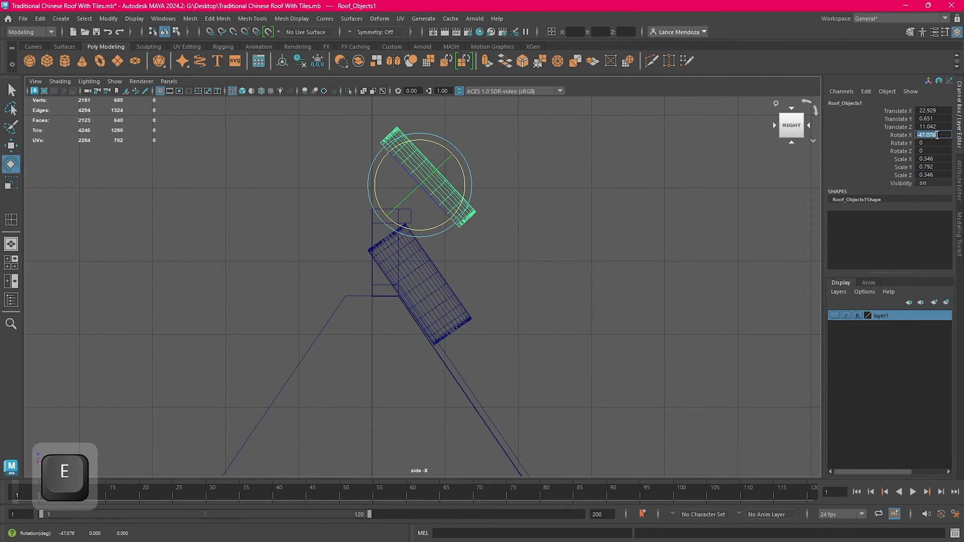
key("Return")
scroll(549, 261, "down", 1)
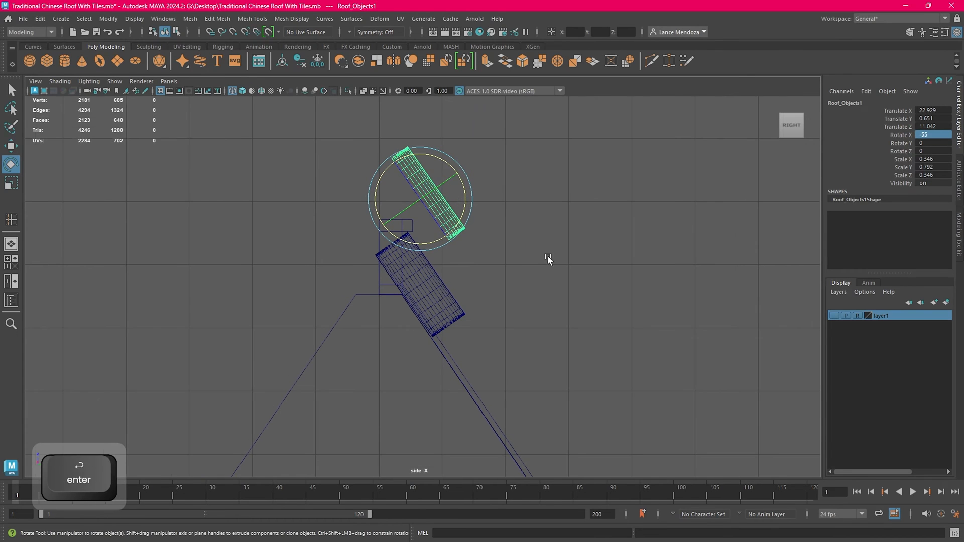
Step: Move the half-cylinder tile down onto the upper roof slope, at Translate Y 0.558 and Translate Z 9.381
key("w")
left_click_drag(417, 153, 434, 271)
middle_click_drag(434, 271, 402, 229, "alt")
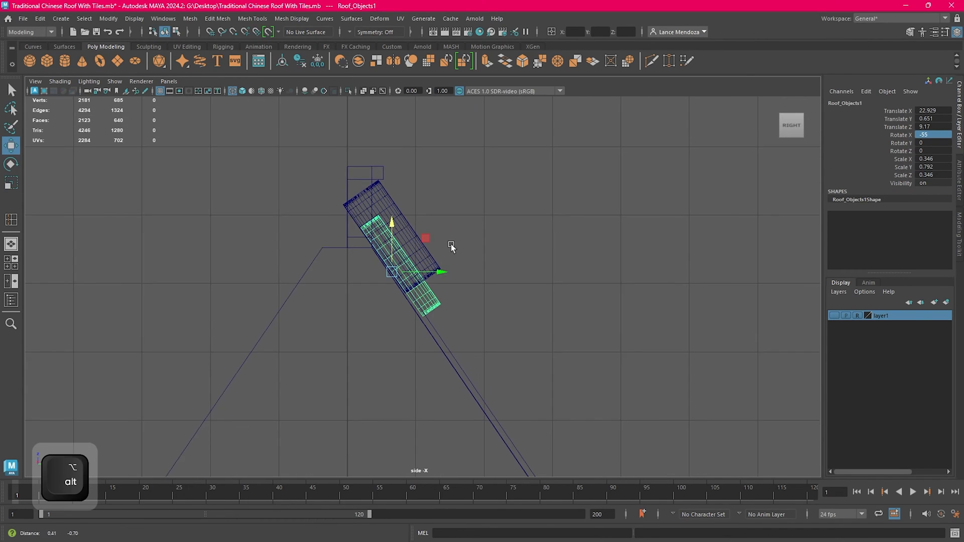
scroll(427, 270, "up", 3)
left_click_drag(419, 259, 420, 257)
left_click_drag(371, 214, 394, 203)
Step: Move the full cylindrical tile down the slope to the eave, at Translate Y 2.311 and Translate Z 6.833
left_click(425, 228)
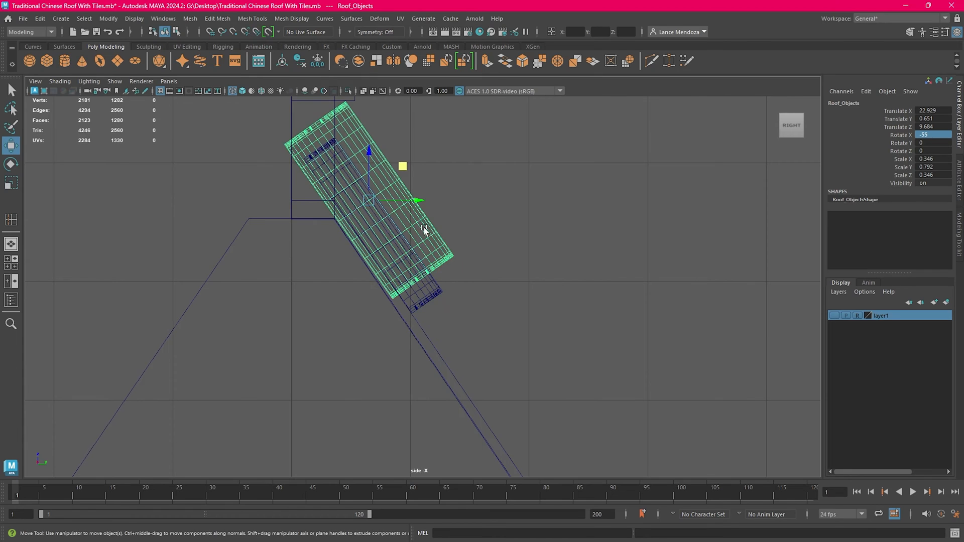
scroll(459, 251, "down", 3)
middle_click_drag(471, 261, 440, 205, "alt")
scroll(413, 199, "up", 2)
left_click_drag(368, 103, 556, 409)
middle_click_drag(557, 347, 529, 324, "alt")
left_click_drag(520, 302, 516, 313)
middle_click_drag(516, 314, 533, 363, "alt")
Step: Duplicate the half-cylinder tile down the slope to Translate Y 1.435, Z 8.095, and nudge the full tile to Translate Y 2.297, Z 6.806
left_click(377, 170)
middle_click_drag(377, 169, 452, 286, "alt")
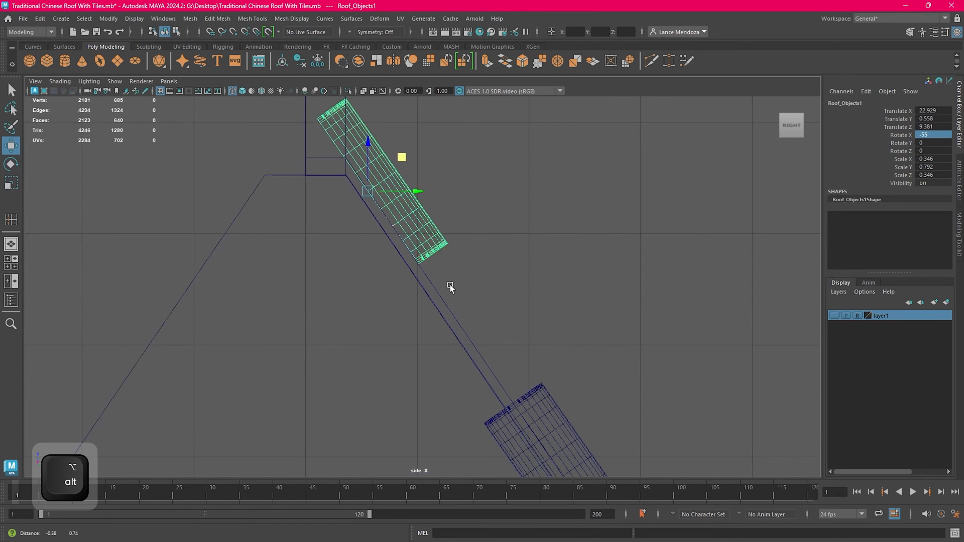
key("ctrl+d")
left_click_drag(401, 165, 502, 315)
middle_click_drag(502, 315, 517, 299, "alt")
left_click(511, 323)
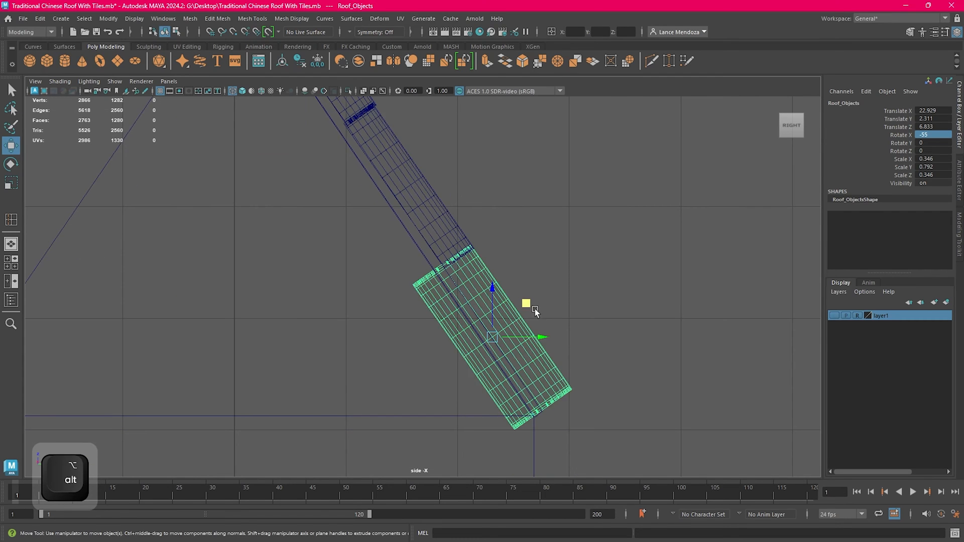
left_click_drag(534, 309, 527, 309)
Step: Inspect the row of three tiles running from ridge to eave in the perspective view
key("space")
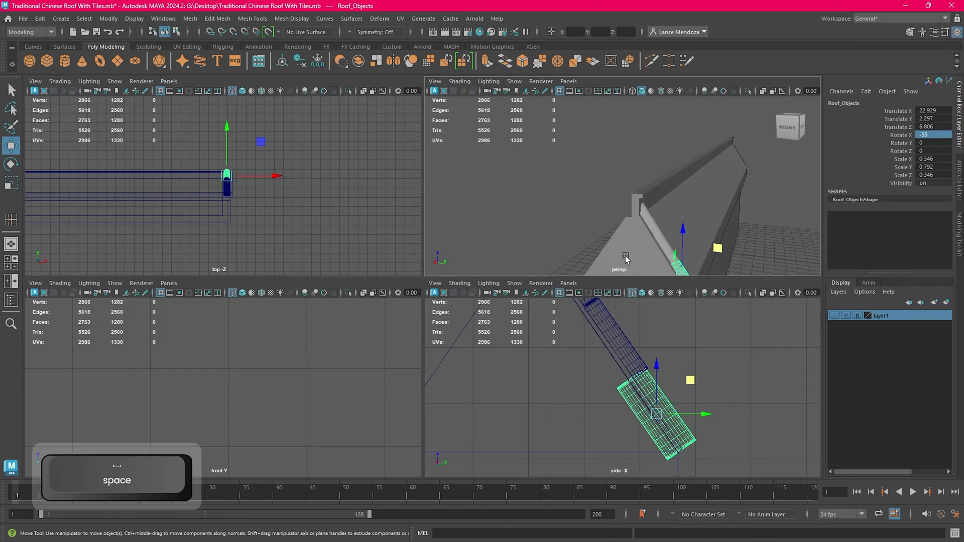
key("space")
left_click_drag(625, 258, 553, 249, "alt")
key("f")
scroll(531, 273, "down", 3)
middle_click_drag(531, 273, 568, 280, "alt")
left_click_drag(568, 280, 410, 259, "alt")
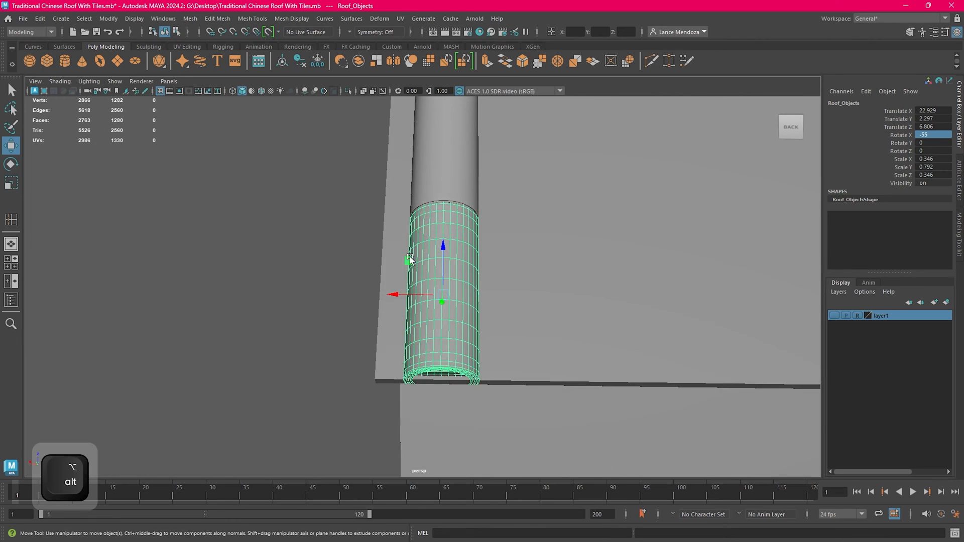
middle_click_drag(410, 258, 400, 345, "alt")
left_click(346, 298)
scroll(347, 299, "down", 3)
left_click_drag(364, 296, 412, 291, "alt")
scroll(495, 306, "down", 3)
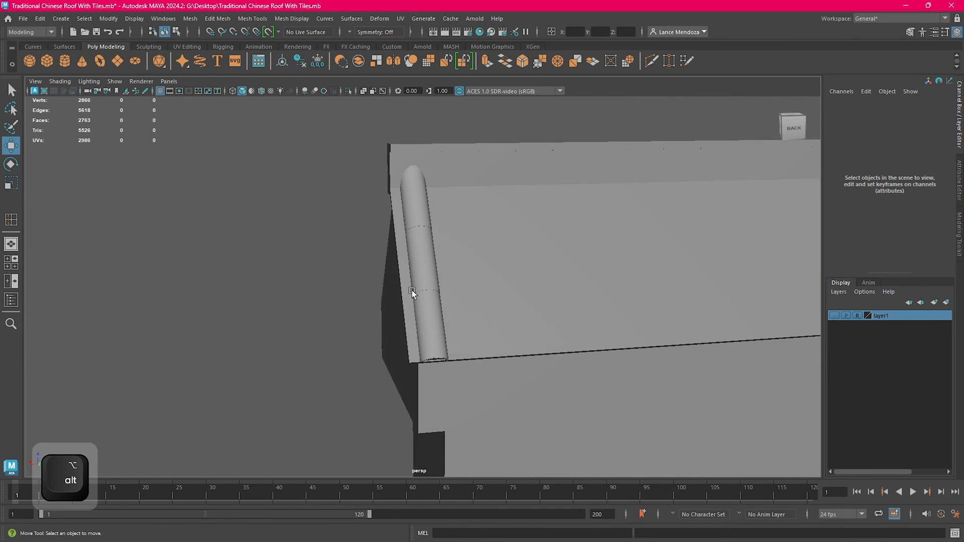
scroll(413, 292, "up", 3)
left_click(437, 320)
left_click(432, 256, "shift")
left_click_drag(414, 176, 396, 159, "shift")
scroll(417, 191, "down", 2)
left_click(430, 283)
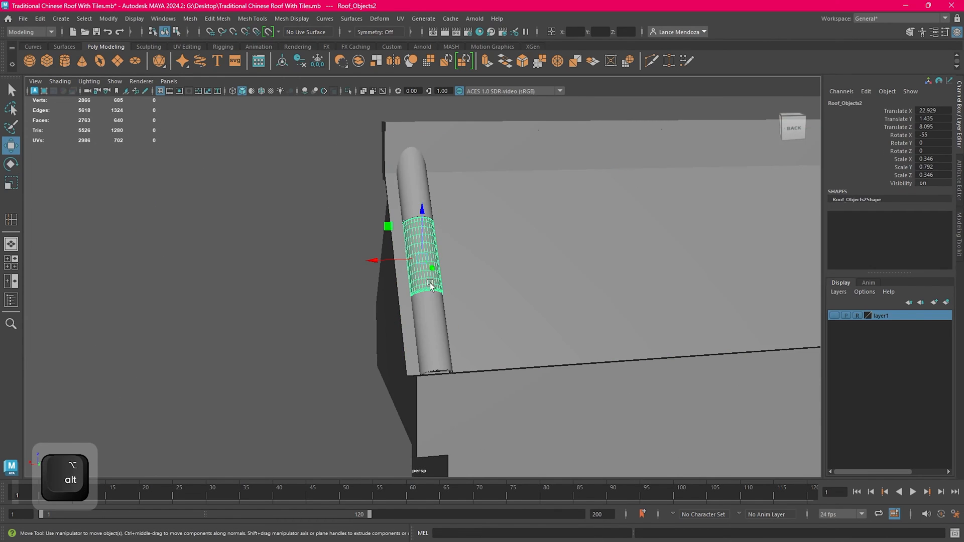
Step: Switch to the browser to check the tile layout in the roof reference photo, and return to Maya
mouse_move(489, 536)
left_click(333, 532)
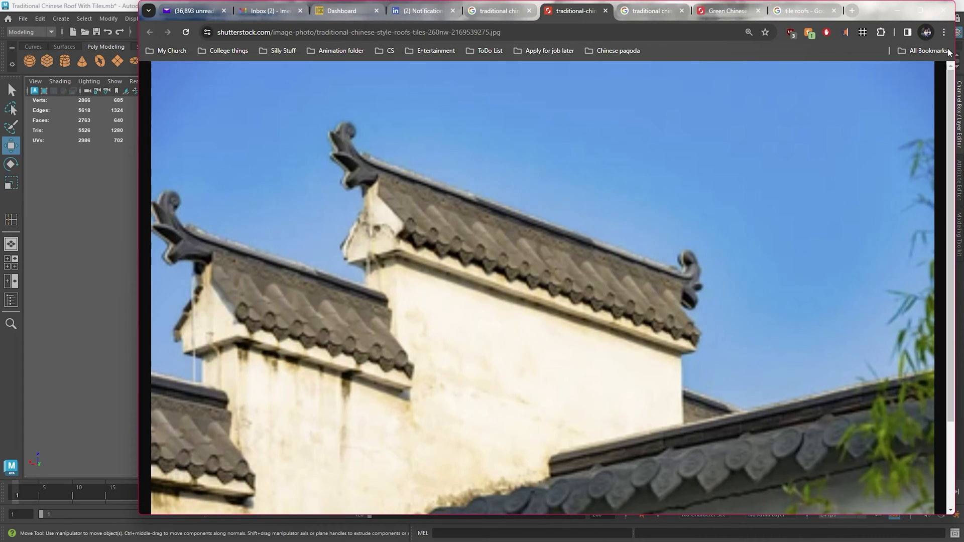
left_click(902, 11)
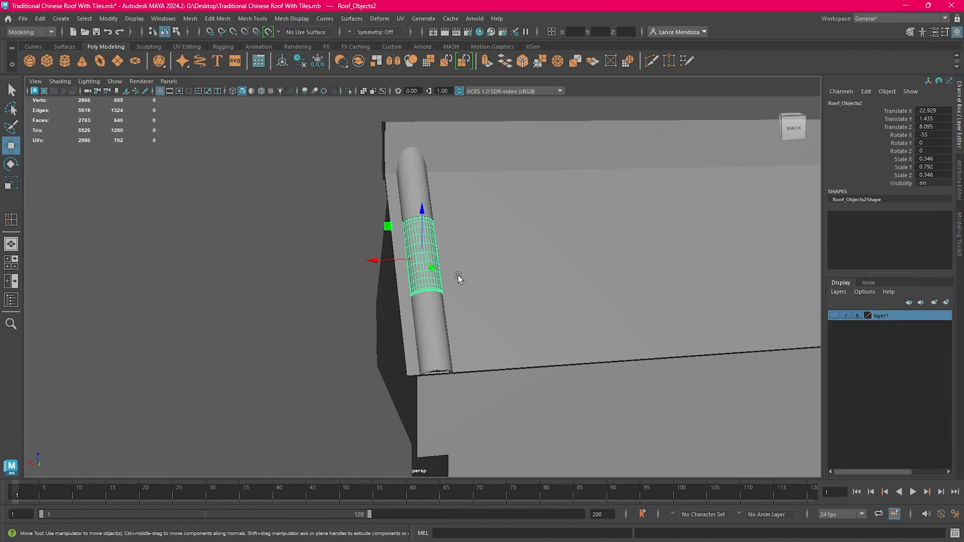
Step: Select all three tiles in the row, try shifting them sideways along the ridge direction, and undo it
middle_click_drag(443, 327, 474, 330, "alt")
right_click_drag(474, 330, 501, 329, "alt")
left_click(501, 329, "shift")
left_click(487, 122, "shift")
scroll(493, 219, "down", 3)
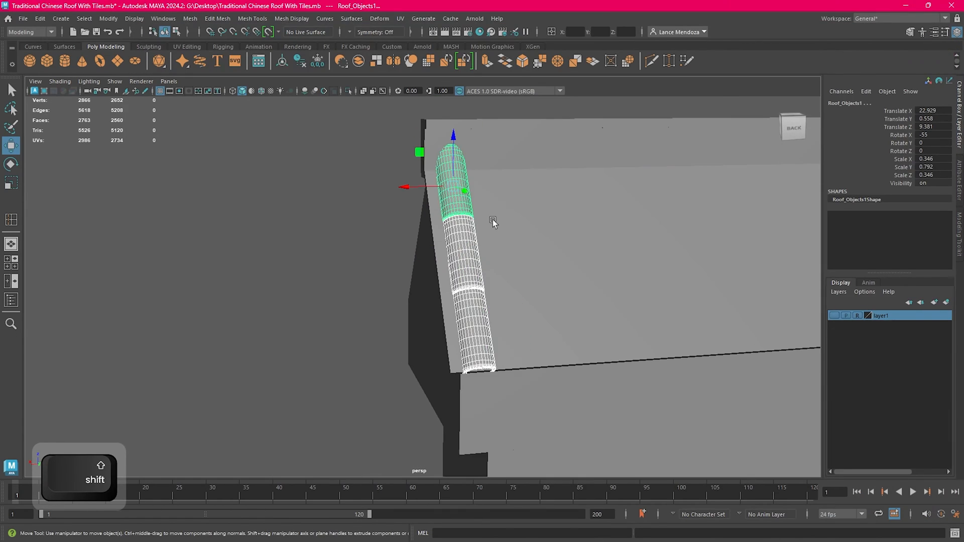
left_click_drag(435, 187, 511, 188, "shift")
left_click(342, 237)
mouse_move(342, 237)
left_mouse_down("alt")
mouse_move(476, 239)
mouse_move(423, 229)
mouse_move(342, 247)
left_mouse_up("alt")
key("ctrl+z")
key("ctrl+z")
Step: Switch to the browser to study how the tiles sit on the slope in the roof reference photo, and return to Maya
left_click_drag(437, 252, 514, 254, "alt")
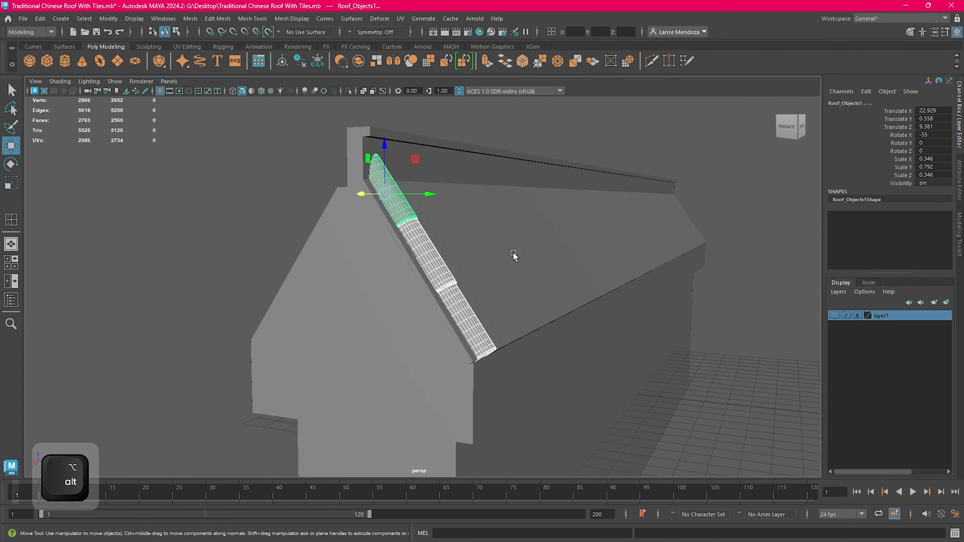
left_click(435, 301)
left_click_drag(435, 302, 350, 211, "alt")
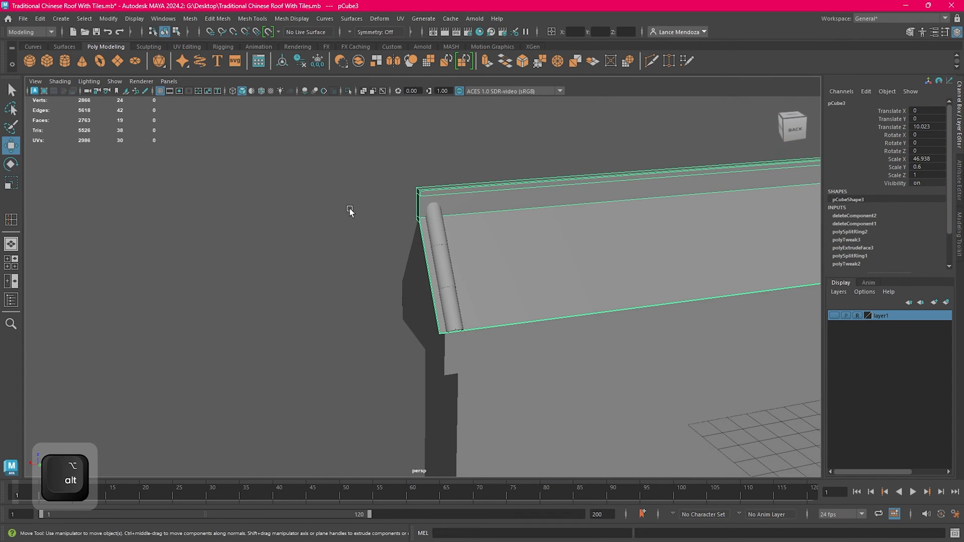
left_click(330, 534)
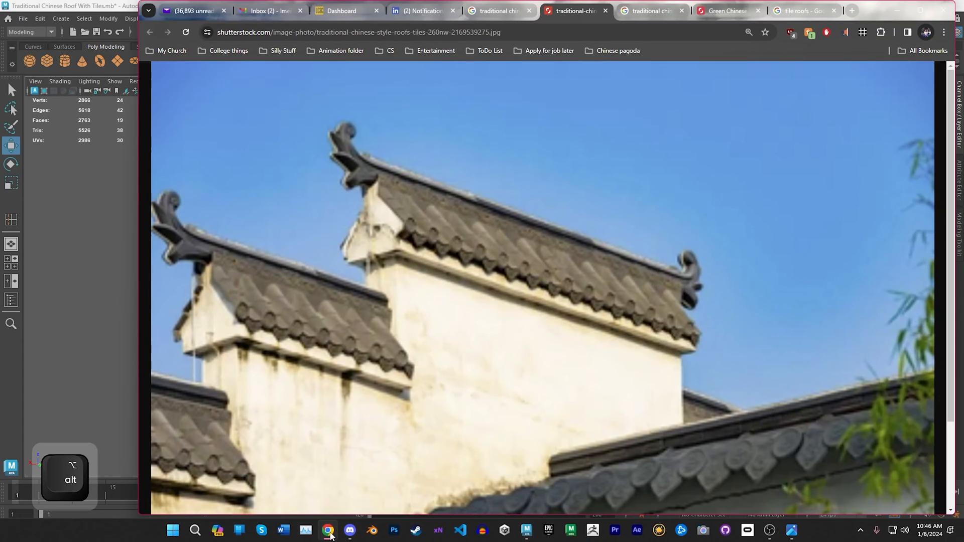
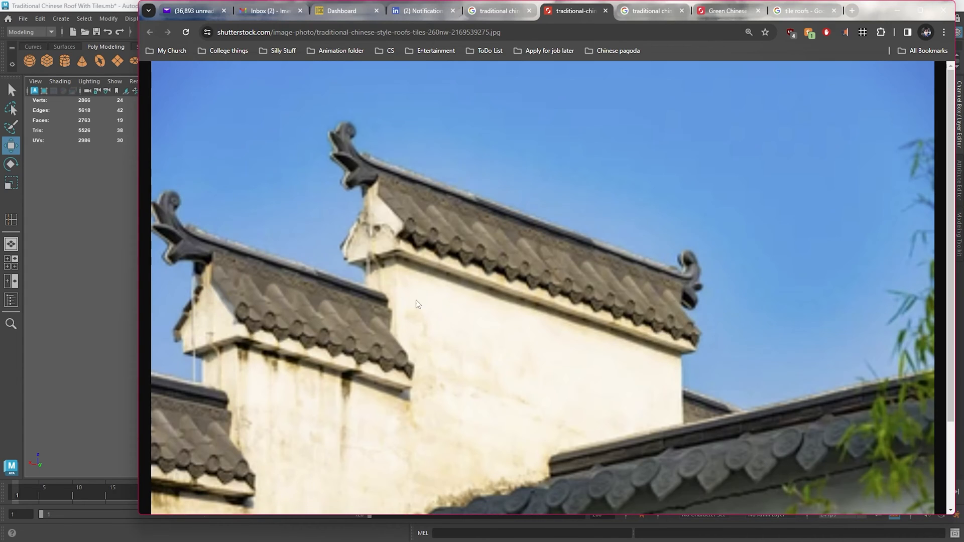
left_click(898, 13)
Step: Try tilting the upper half-cylinder tile to Rotate X -51.82 in the side view
left_click_drag(467, 282, 450, 310, "alt")
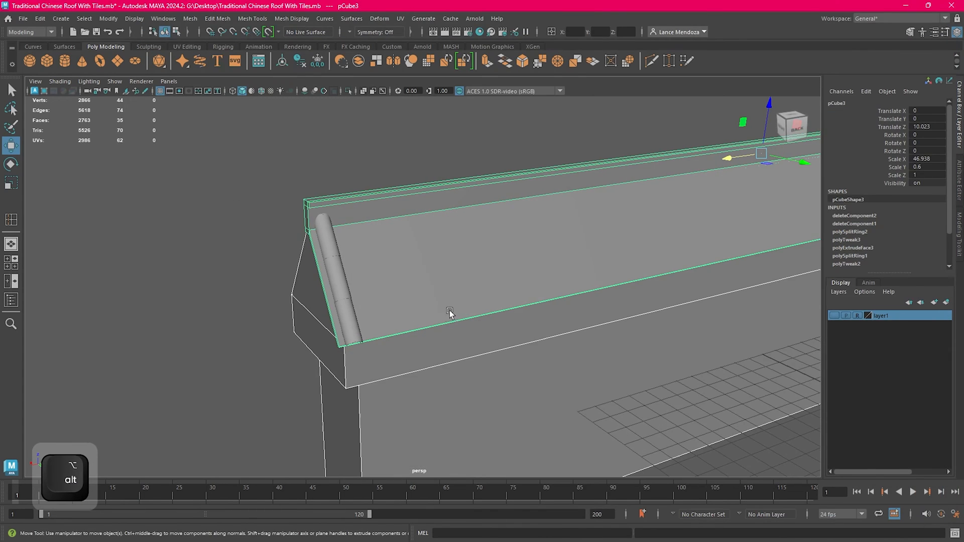
left_click_drag(349, 325, 383, 321, "alt")
left_click(365, 328)
scroll(349, 294, "up", 4)
middle_click_drag(352, 296, 409, 299, "alt")
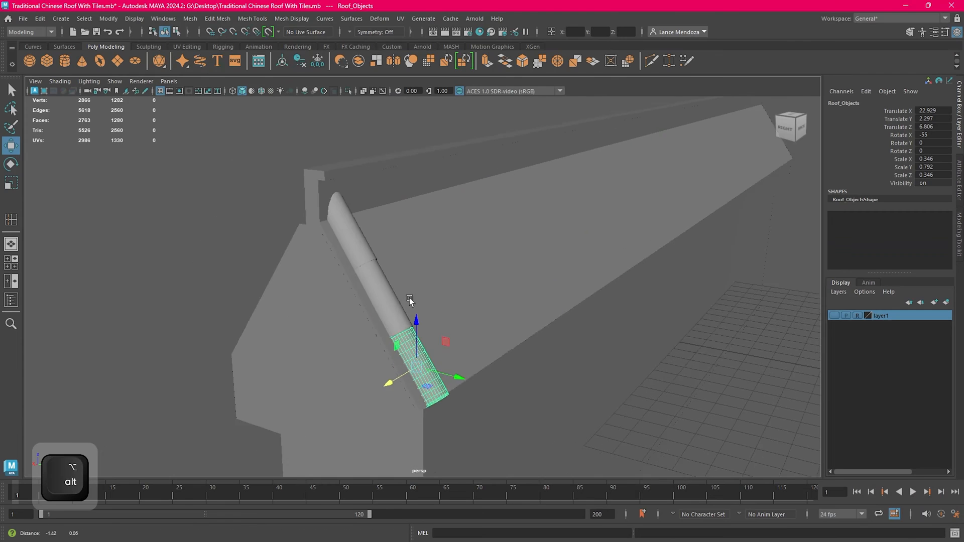
scroll(410, 299, "up", 3)
left_click(372, 259)
left_click_drag(373, 259, 447, 256, "alt")
key("space")
key("space")
middle_click_drag(437, 275, 443, 231, "alt")
key("e")
left_click_drag(412, 200, 422, 201)
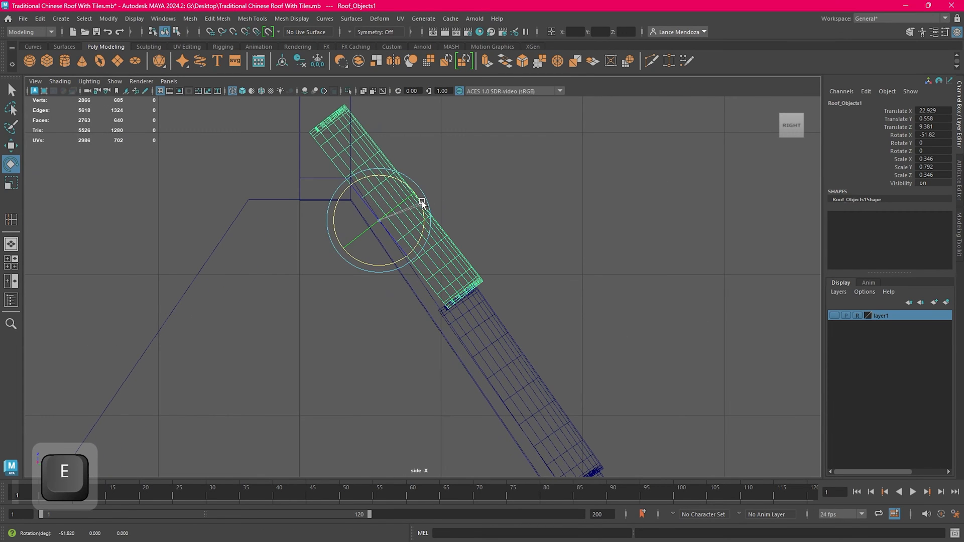
Step: Try tilting the middle tile to Rotate X -52.319 and moving it to Translate Y 1.403, Z 8.22, and undo both tiles' changes
key("w")
left_click(487, 327)
middle_click_drag(534, 337, 493, 309, "alt")
key("e")
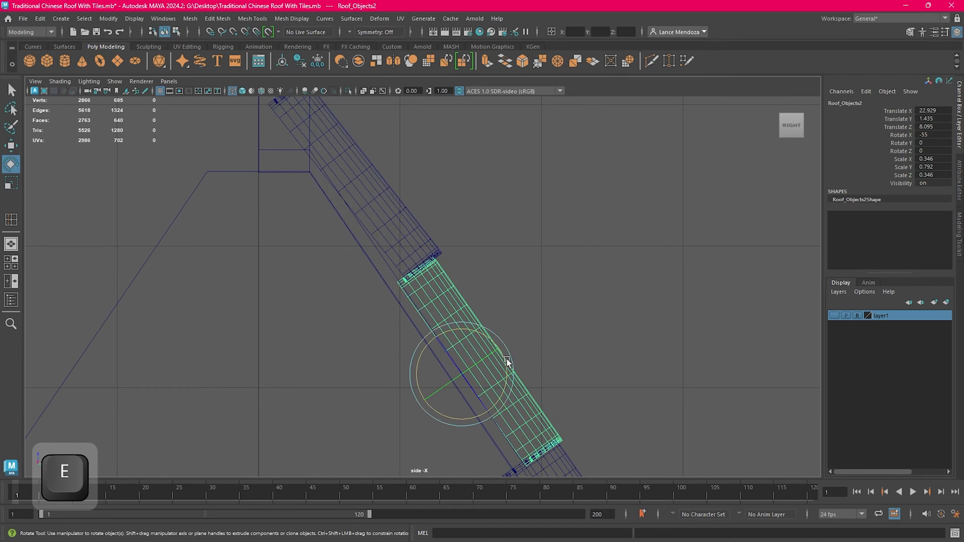
left_click_drag(508, 361, 490, 325)
key("w")
mouse_move(547, 421)
middle_mouse_down("alt")
mouse_move(497, 302)
mouse_move(550, 403)
middle_mouse_up("alt")
key("5")
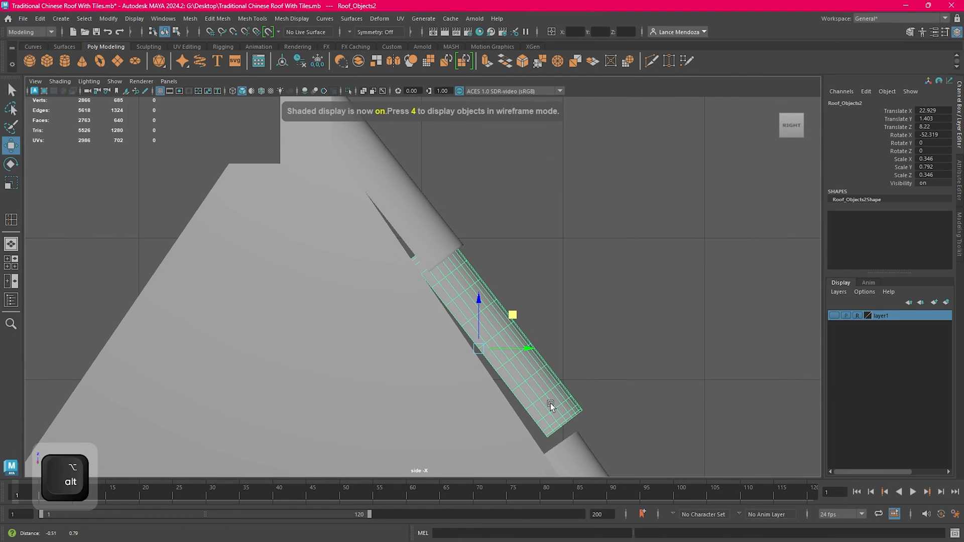
key("ctrl+z")
key("ctrl+z")
key("ctrl+z")
key("ctrl+z")
key("ctrl+z")
Step: Enlarge the upper half-cylinder tile to Scale X 0.362, Y 0.829, Z 0.362 and move it to Translate Y 0.529, Z 9.411
middle_click_drag(419, 221, 411, 287, "alt")
scroll(451, 276, "up", 1)
key("4")
key("e")
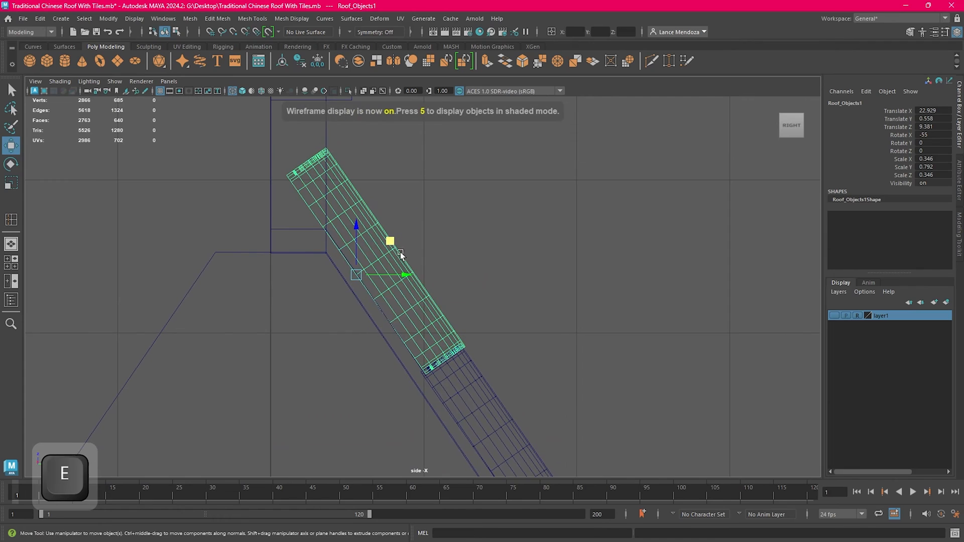
key("w")
left_click_drag(390, 242, 389, 242)
key("e")
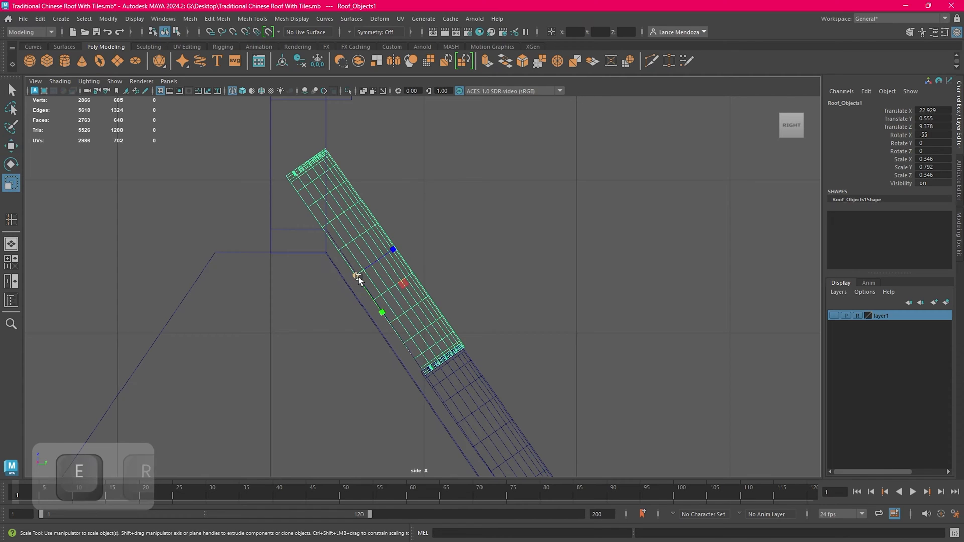
key("r")
left_click_drag(357, 276, 365, 277)
key("w")
left_click_drag(391, 242, 387, 237)
Step: Examine how the middle and eave tiles overlap in the side view and the perspective view
middle_click_drag(499, 303, 400, 291, "alt")
left_click(405, 313)
key("w")
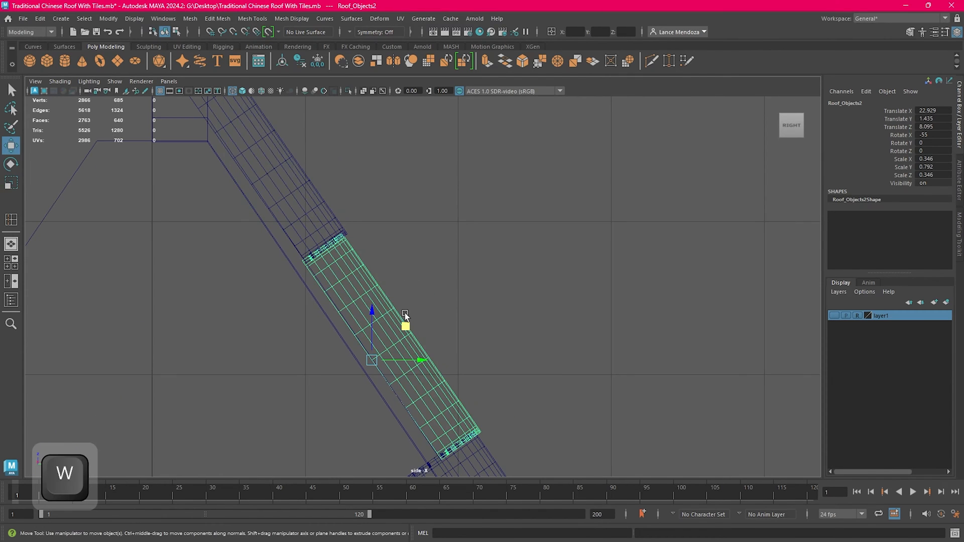
key("e")
key("r")
key("w")
middle_click_drag(496, 356, 450, 231, "alt")
left_click(461, 353)
middle_click_drag(462, 351, 449, 304, "alt")
right_click_drag(496, 305, 432, 282, "alt")
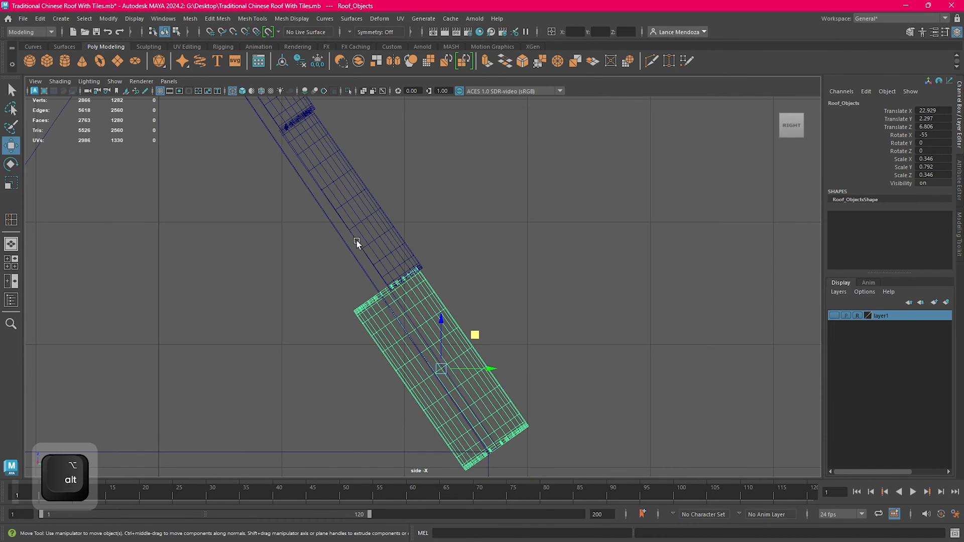
left_click(358, 241)
middle_click_drag(482, 258, 494, 297, "alt")
right_click_drag(494, 297, 467, 298, "alt")
key("space")
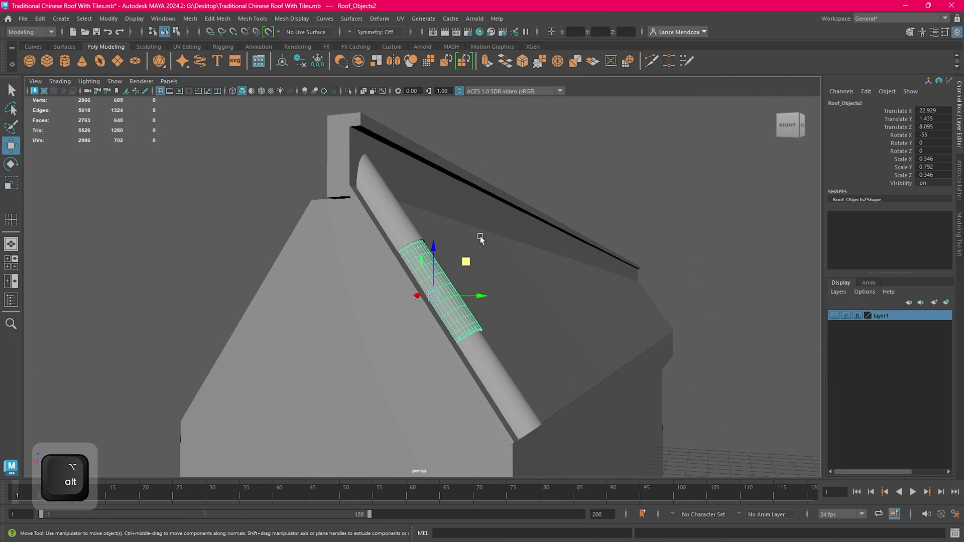
left_click(288, 157)
scroll(316, 181, "down", 3)
left_click_drag(388, 230, 311, 226, "alt")
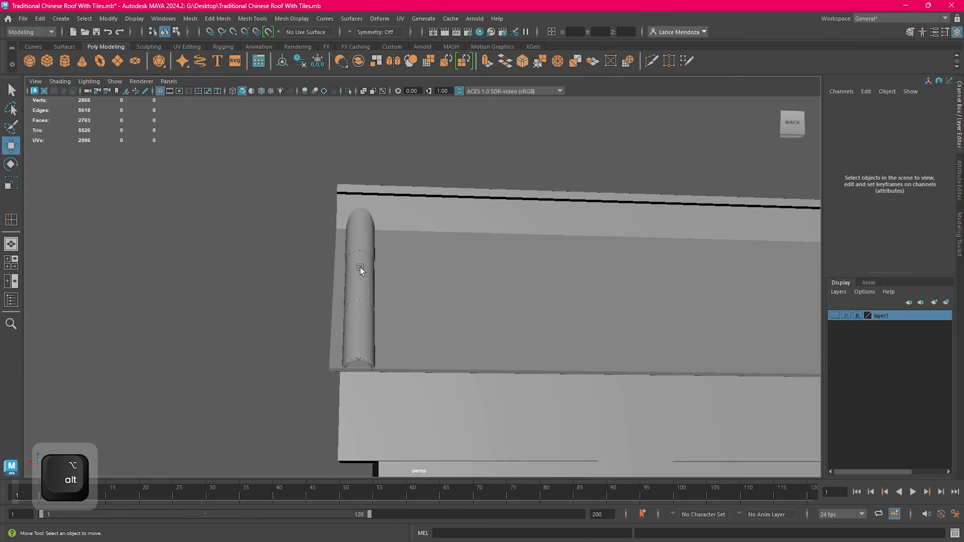
Step: Nudge the full eave tile to Translate Y 2.303, Z 6.778
left_click_drag(358, 265, 406, 305, "alt")
scroll(405, 311, "up", 3)
left_click(411, 327)
middle_click_drag(446, 386, 450, 235, "alt")
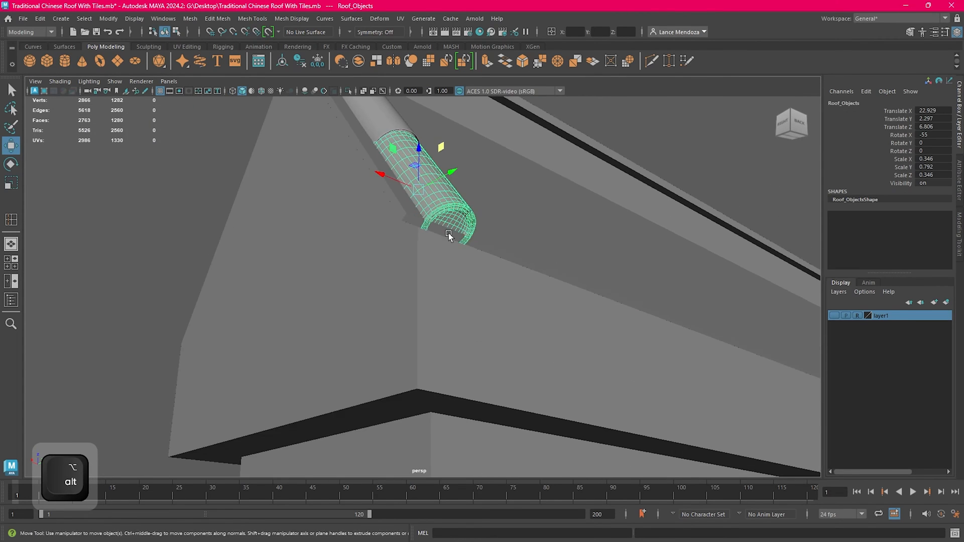
left_click_drag(450, 234, 576, 289, "alt")
middle_click_drag(577, 289, 486, 228, "alt")
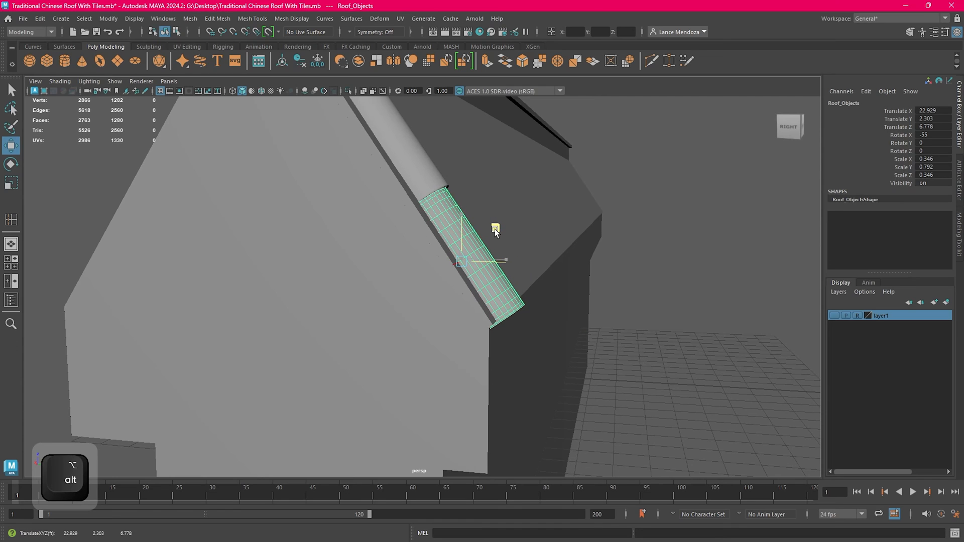
left_click_drag(495, 229, 478, 228, "alt")
Step: Lengthen the full eave tile to Scale Y 0.832 in the side view and raise it to Translate Z 6.782
key("space")
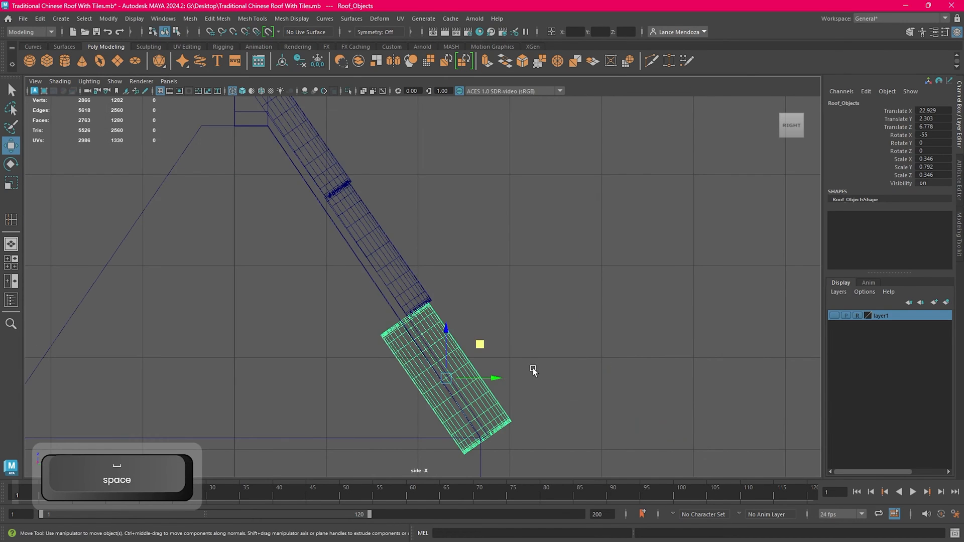
middle_click_drag(477, 370, 486, 309, "alt")
scroll(495, 313, "up", 3)
key("r")
key("w")
scroll(473, 286, "up", 1)
middle_click_drag(439, 256, 495, 296, "alt")
left_click(494, 301)
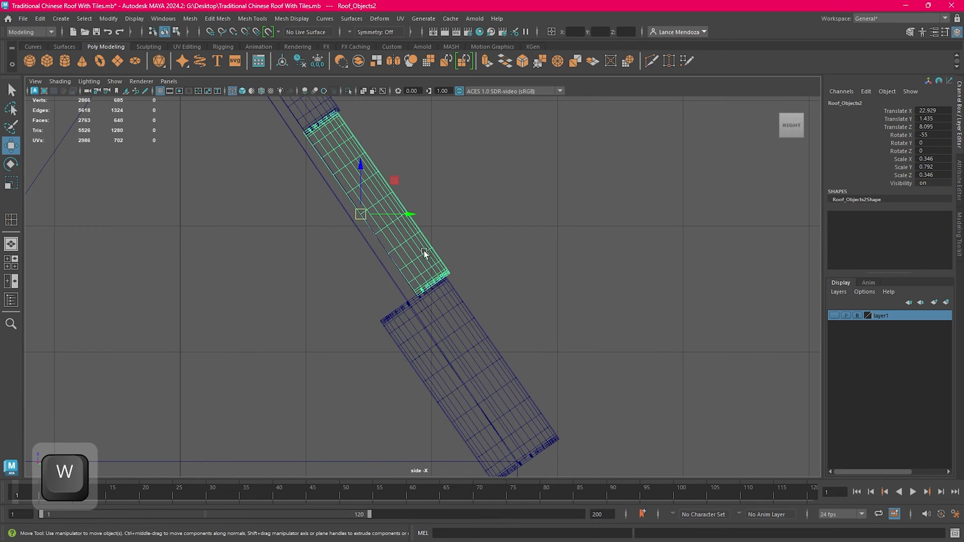
left_click(467, 339)
key("r")
middle_click_drag(496, 422, 480, 370, "alt")
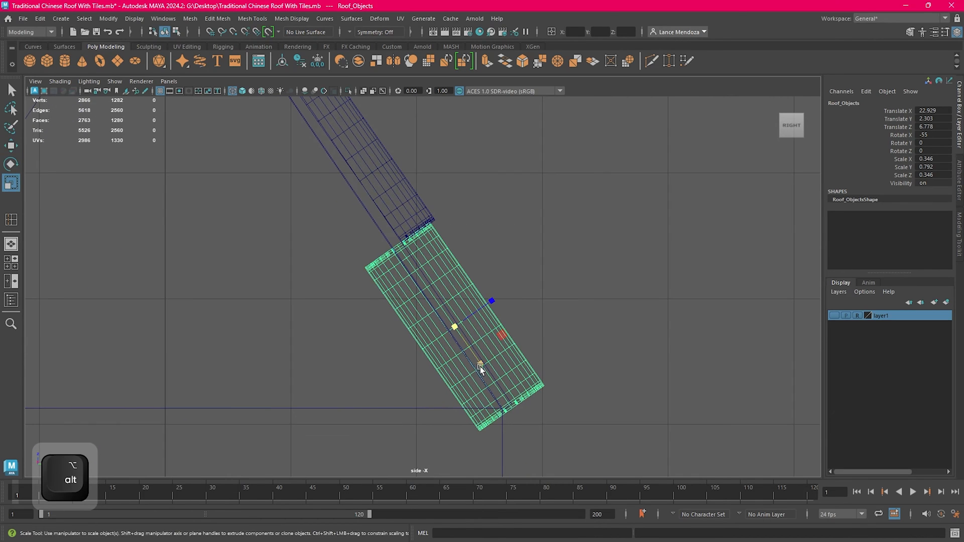
left_click_drag(480, 369, 485, 366)
key("w")
left_click_drag(490, 294, 490, 293)
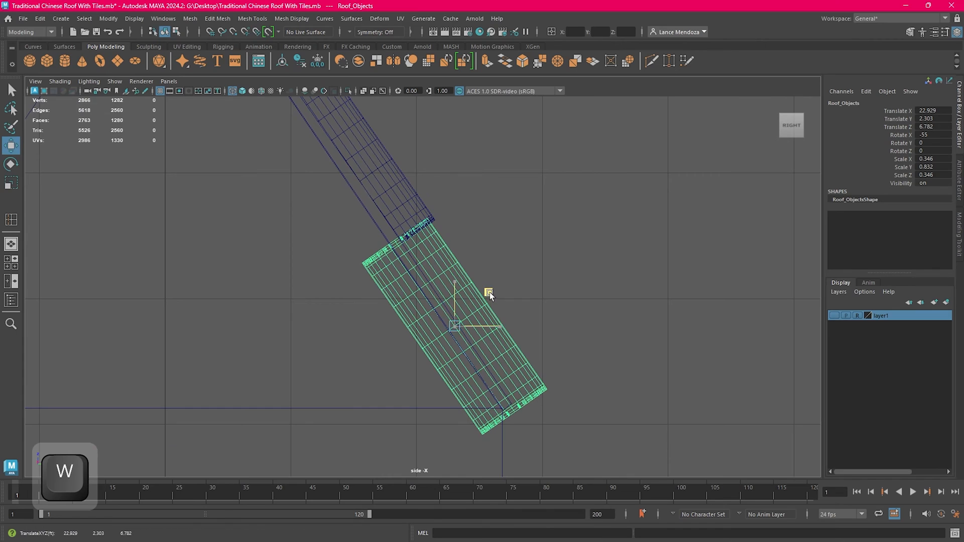
Step: View the adjusted row in perspective and compare it with the roof reference photo in the browser
key("space")
key("space")
mouse_move(569, 217)
left_mouse_down("alt")
mouse_move(459, 219)
mouse_move(477, 306)
mouse_move(532, 309)
left_mouse_up("alt")
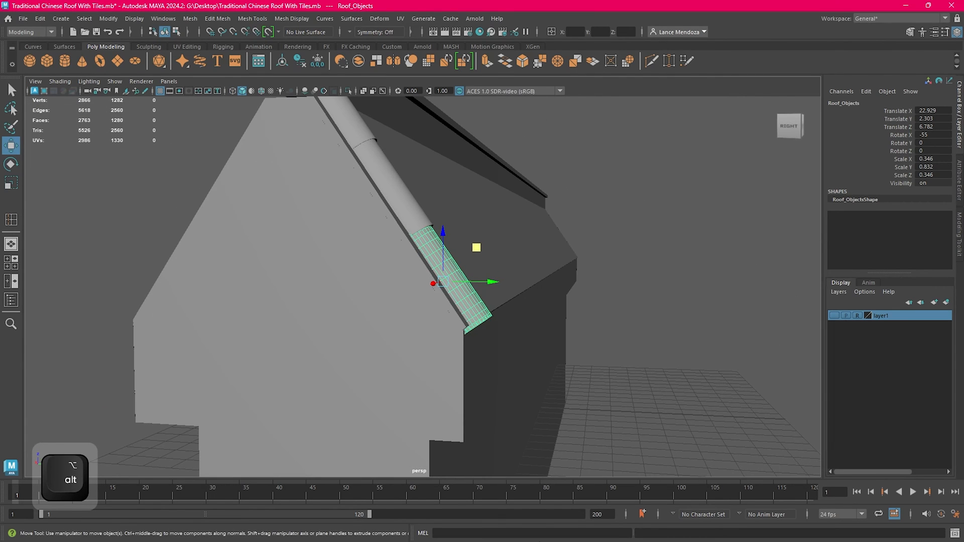
left_click(328, 531)
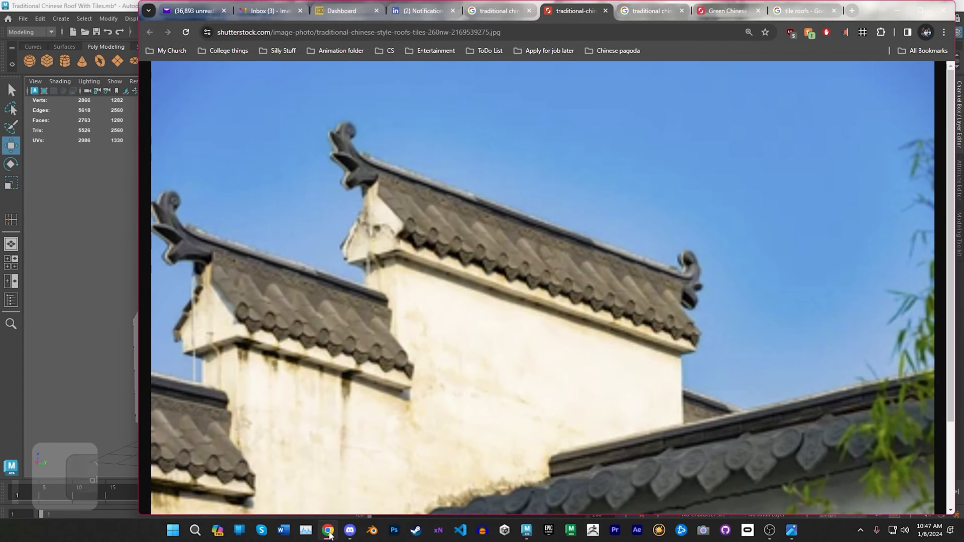
left_click(328, 530)
Step: Tilt the full eave tile to Rotate X -46.605 and reposition it at Translate Y 2.422, Z 6.823
left_click_drag(537, 327, 458, 309, "alt")
key("e")
key("w")
left_click(583, 257)
left_click(480, 348)
middle_click_drag(458, 309, 460, 305)
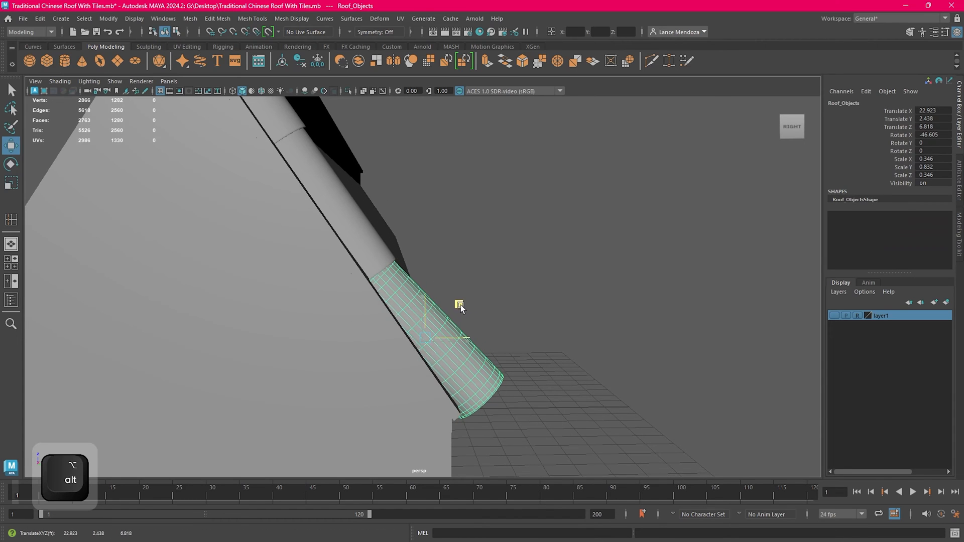
left_click(457, 301)
Step: Tilt the middle half-cylinder tile to Rotate X -52.979
left_click_drag(457, 301, 348, 273, "alt")
left_click(396, 309)
scroll(417, 292, "up", 3)
key("e")
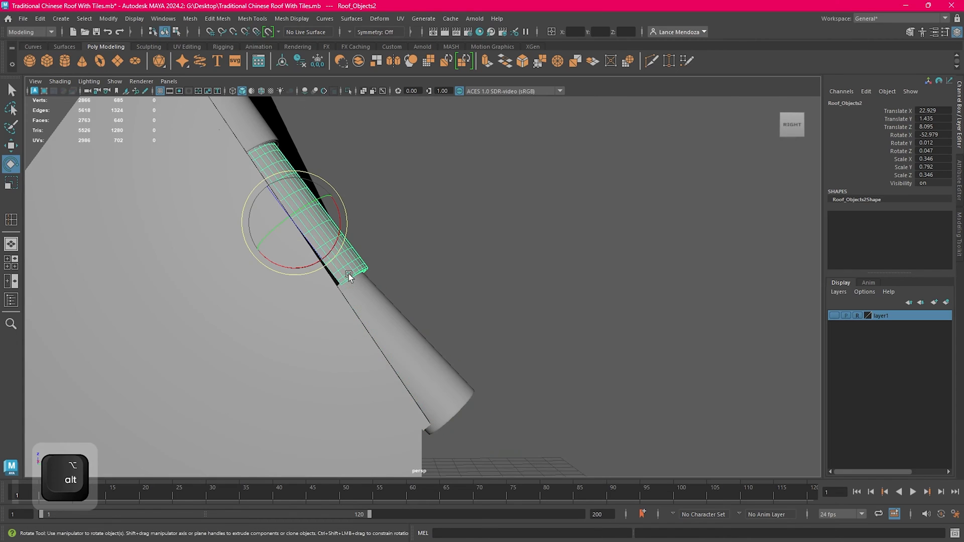
right_click_drag(349, 274, 386, 325, "alt")
left_click_drag(386, 325, 390, 298, "alt")
Step: Move the roof slab's outer eave vertices outward to Y 2.792, Z 6.195 in the side view, and return to object mode
left_click(422, 343)
middle_click_drag(477, 406, 509, 381, "alt")
key("space")
key("space")
scroll(502, 367, "down", 2)
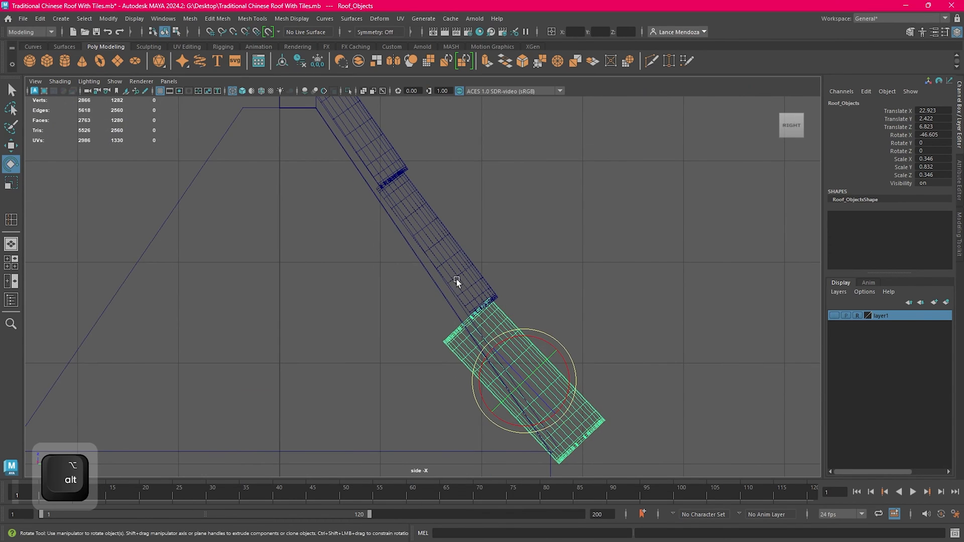
left_click(457, 280)
right_click_drag(456, 281, 484, 320, "alt")
left_click(471, 313)
middle_click_drag(581, 362, 460, 234, "alt")
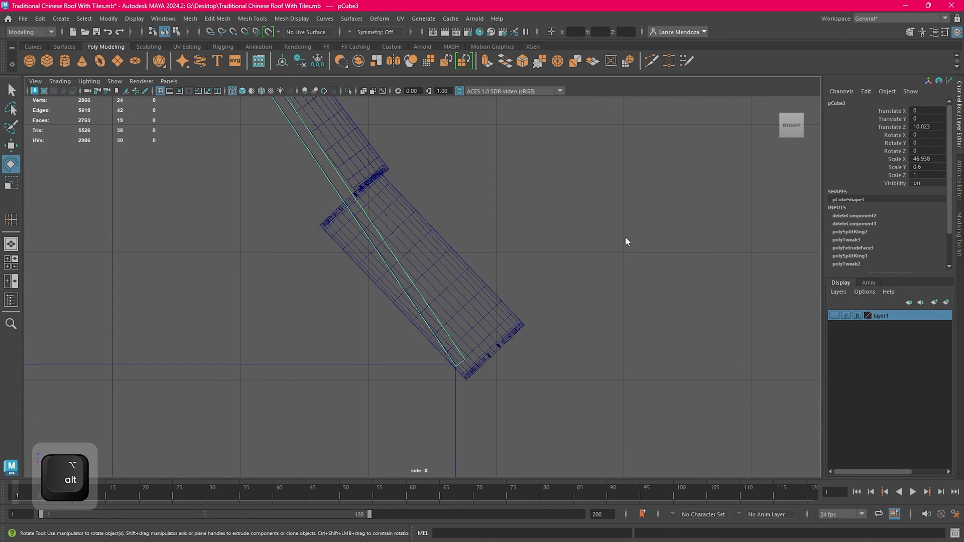
right_click_drag(625, 237, 585, 237)
scroll(487, 356, "up", 2)
left_click_drag(467, 377, 489, 350)
key("w")
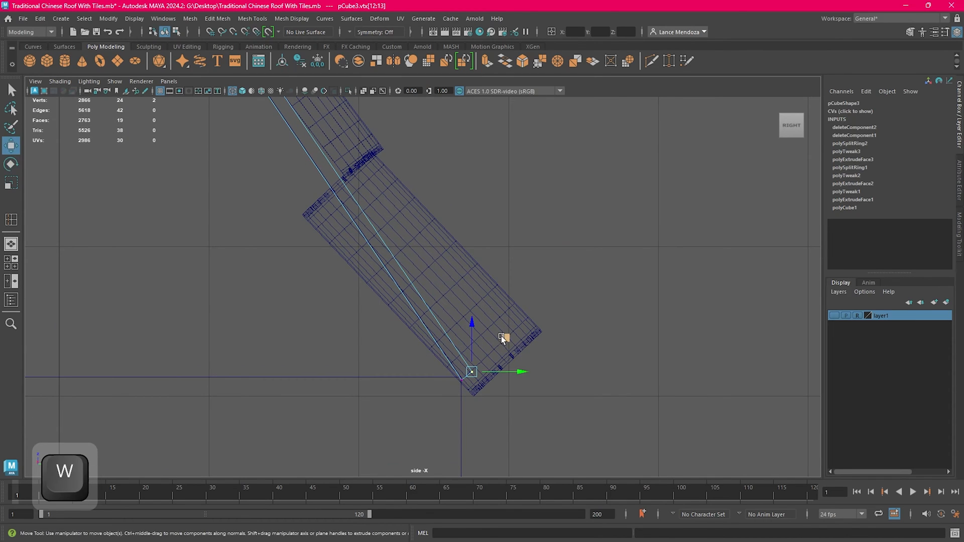
left_click_drag(507, 333, 507, 332)
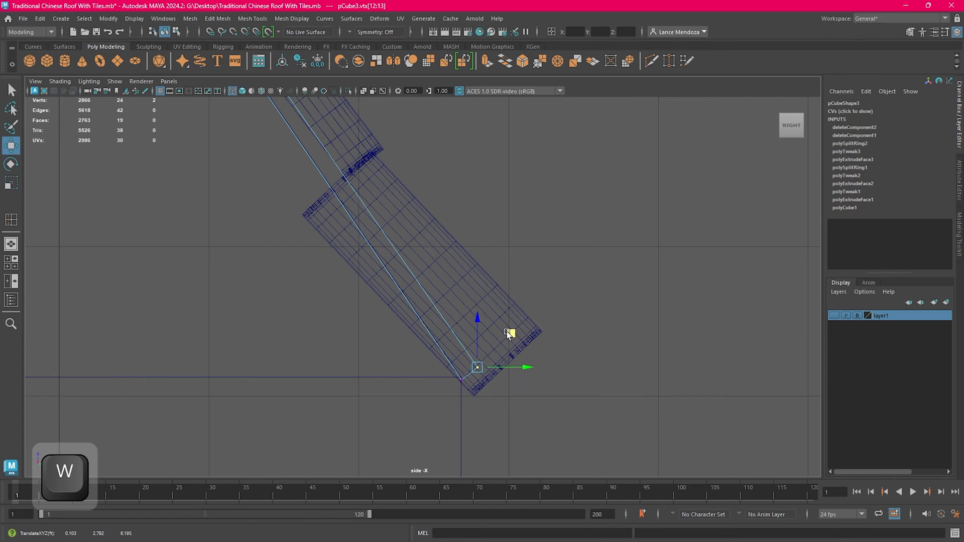
key("space")
key("space")
left_click_drag(605, 249, 622, 194, "alt")
key("space")
key("space")
right_click_drag(622, 194, 635, 186)
left_click(621, 236)
Step: Tilt the full eave tile to Rotate X -51.356 and nudge it to Translate Y 2.403
scroll(617, 245, "down", 2)
left_click_drag(617, 246, 489, 291, "alt")
left_click(404, 359)
scroll(513, 301, "up", 2)
key("e")
key("w")
scroll(543, 308, "down", 3)
left_click(616, 313)
scroll(590, 326, "down", 3)
left_click(462, 331)
scroll(513, 327, "up", 3)
key("e")
key("w")
key("e")
left_click_drag(492, 255, 496, 253)
key("w")
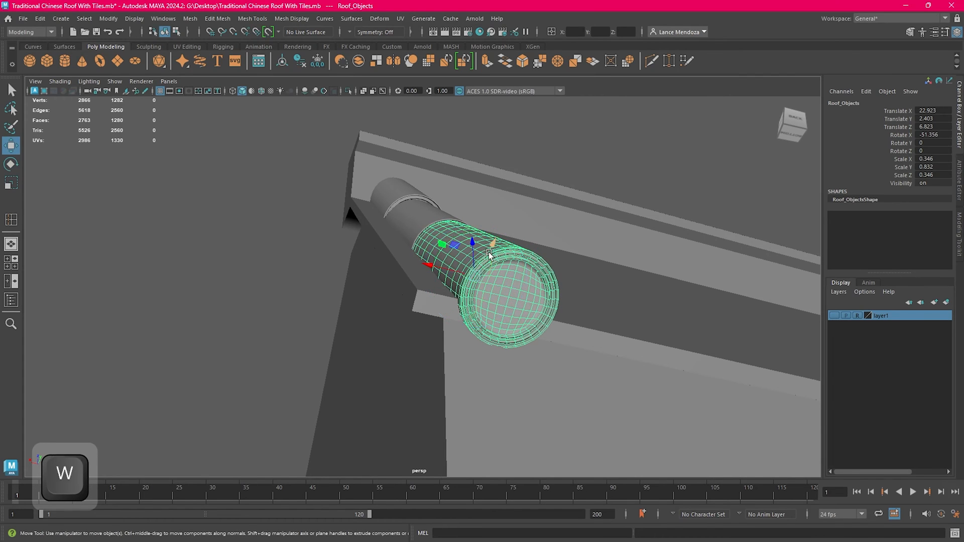
Step: Deselect the eave tile and examine the tile joints from the eave up to the ridge
right_click_drag(489, 252, 343, 252, "alt")
left_click_drag(344, 252, 342, 263, "alt")
left_click(342, 262)
right_click_drag(361, 268, 449, 287, "alt")
left_click_drag(449, 287, 400, 263, "alt")
middle_click_drag(400, 263, 397, 327, "alt")
left_click_drag(396, 327, 443, 305, "alt")
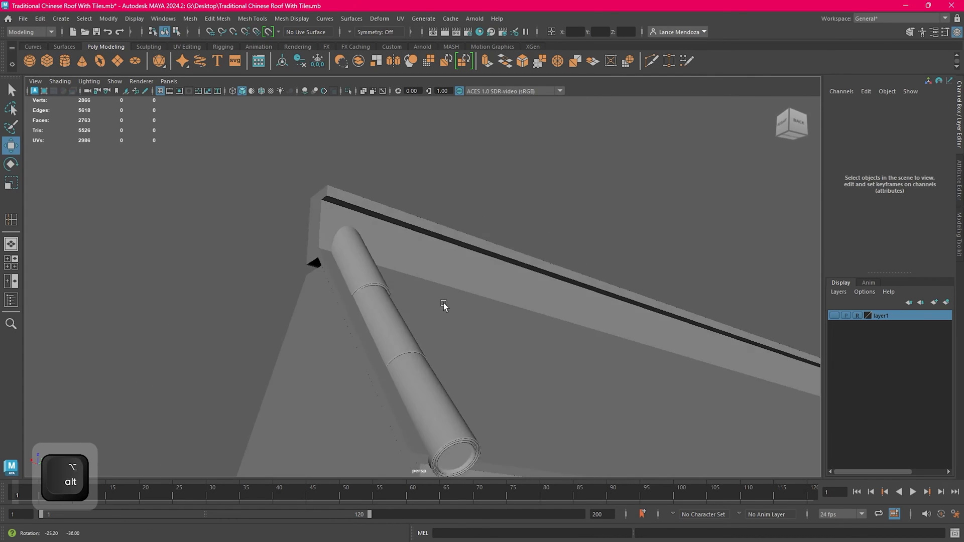
Step: Try tilting the middle tile to Rotate X -52.071, and undo it
right_click_drag(443, 305, 389, 361, "alt")
left_click(396, 361)
left_click_drag(390, 361, 473, 305, "alt")
key("e")
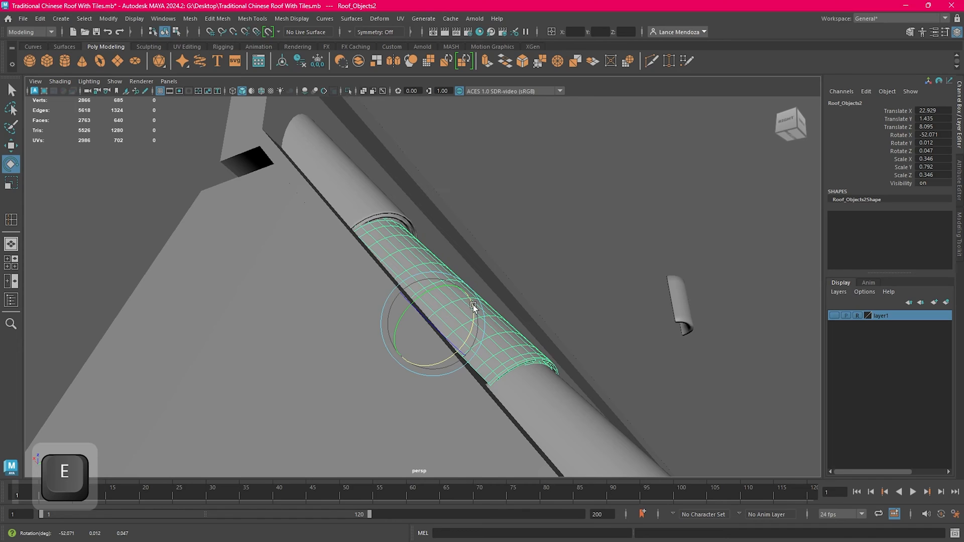
key("ctrl+z")
Step: Rotate the upper half-cylinder tile slightly about its X axis beside the ridge beam, and deselect it
left_click(381, 199)
middle_click_drag(381, 199, 418, 305, "alt")
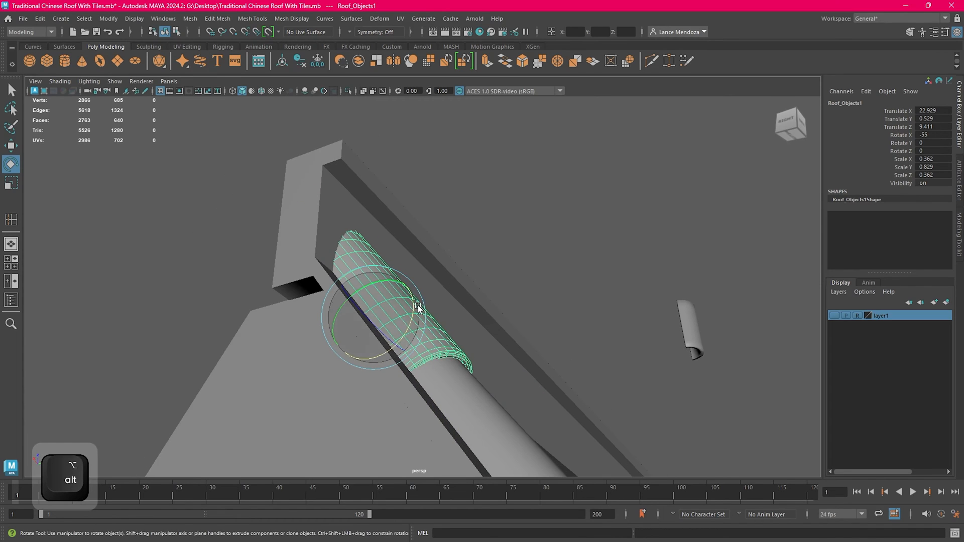
left_click_drag(418, 307, 410, 310)
key("w")
left_click(509, 315)
scroll(509, 315, "down", 3)
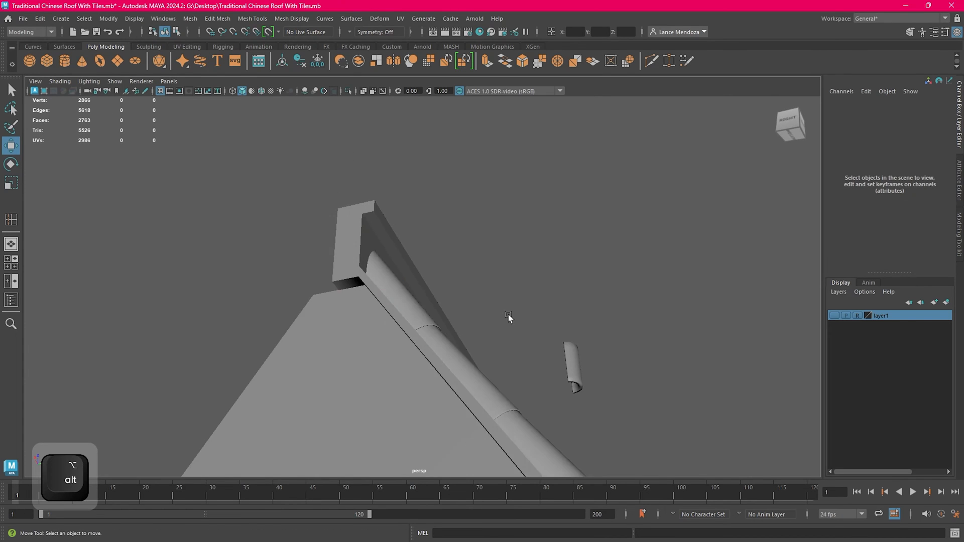
Step: Combine the three full cylindrical tiles at the roof's end into a single mesh, and deselect it
left_click_drag(509, 316, 458, 322, "alt")
scroll(458, 323, "up", 3)
middle_click_drag(525, 375, 405, 302, "alt")
left_click_drag(405, 301, 345, 370, "alt")
key("w")
left_click(345, 370)
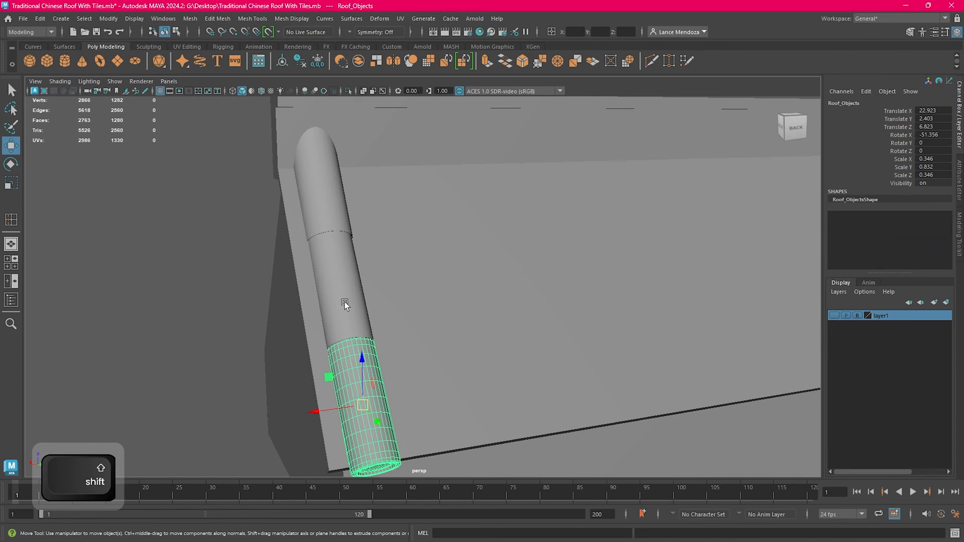
left_click(344, 302, "shift")
left_click_drag(366, 218, 225, 97, "alt")
left_click(186, 19)
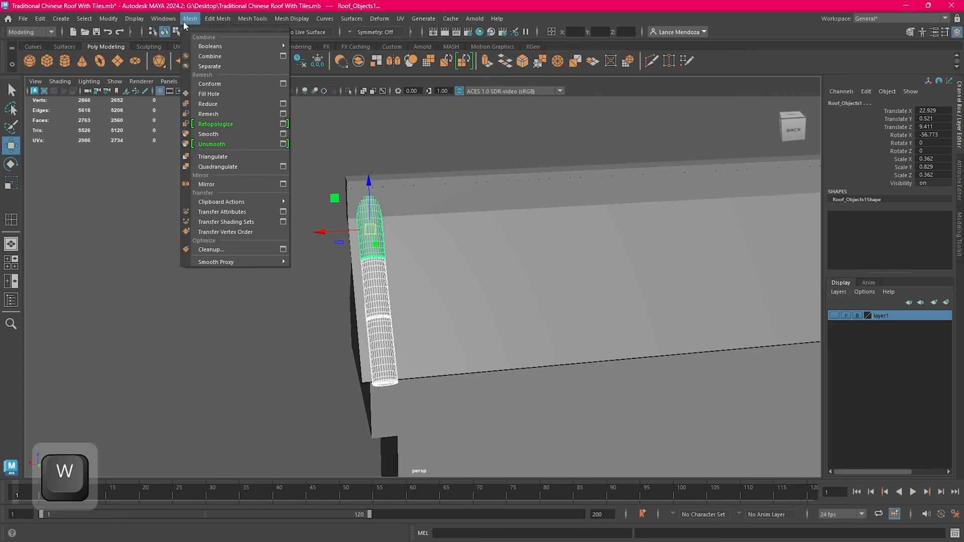
left_click(225, 58)
middle_click_drag(456, 295, 335, 248, "alt")
scroll(191, 308, "down", 4)
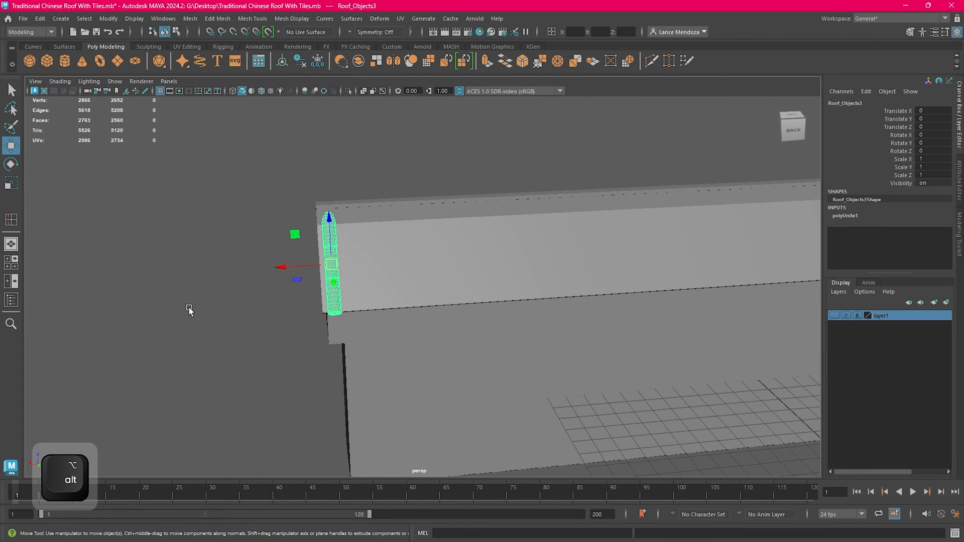
left_click(189, 308)
Step: Select the half-cylinder shingle floating above the roof
scroll(388, 312, "up", 3)
scroll(388, 311, "down", 5)
left_click_drag(285, 300, 534, 230, "alt")
middle_click_drag(535, 230, 512, 310, "alt")
scroll(512, 310, "down", 6)
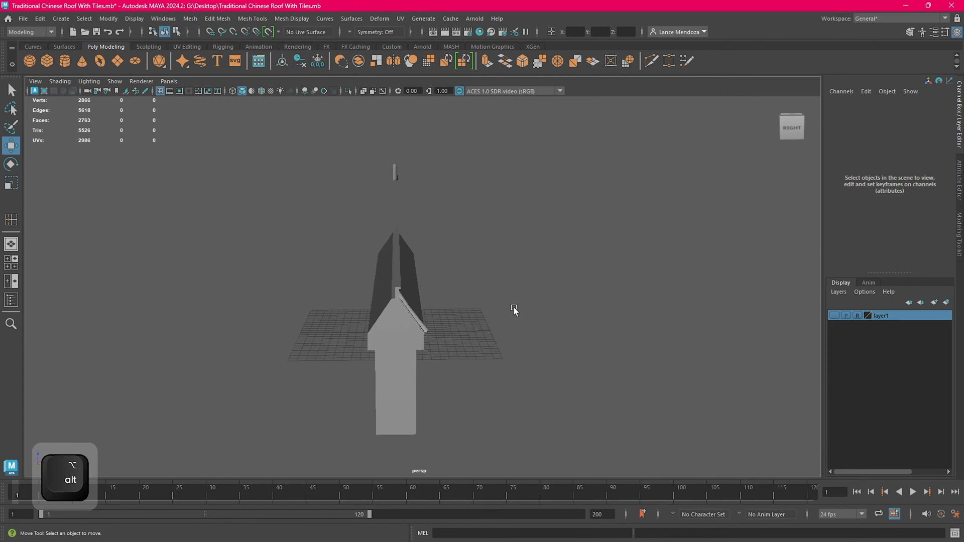
left_click_drag(441, 236, 508, 452, "alt")
left_click(407, 206)
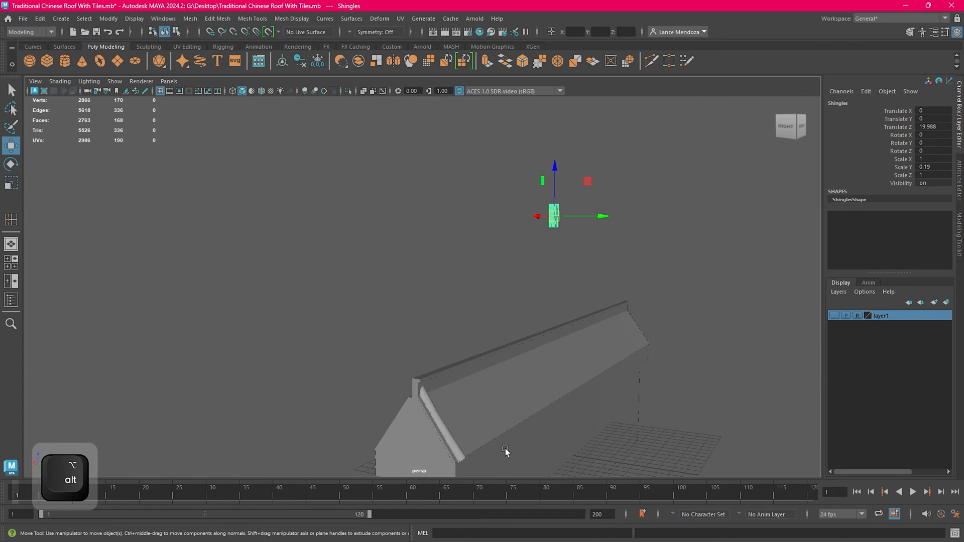
Step: Switch to Chrome to examine the tile rows in the Chinese roof reference photo, and return to Maya
key("space")
mouse_move(685, 540)
left_click(328, 531)
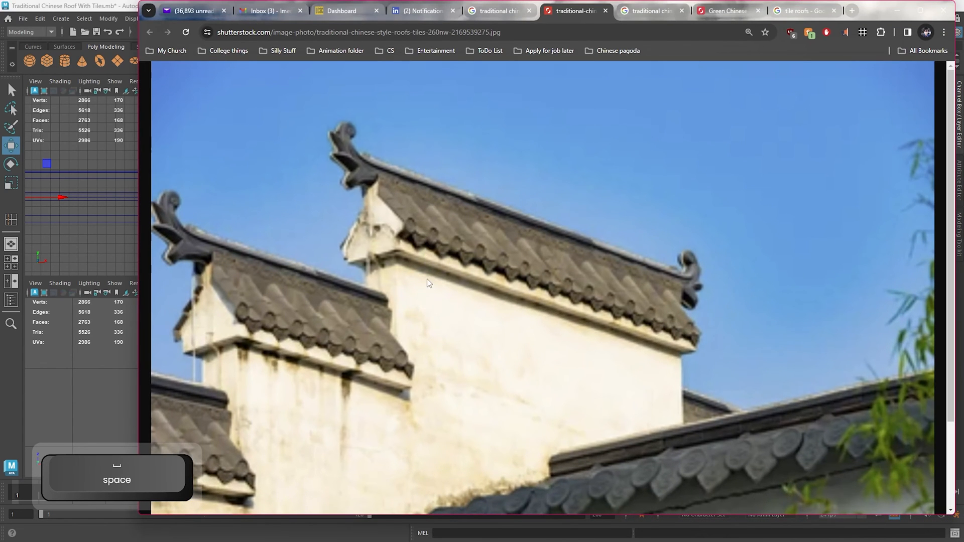
key("alt")
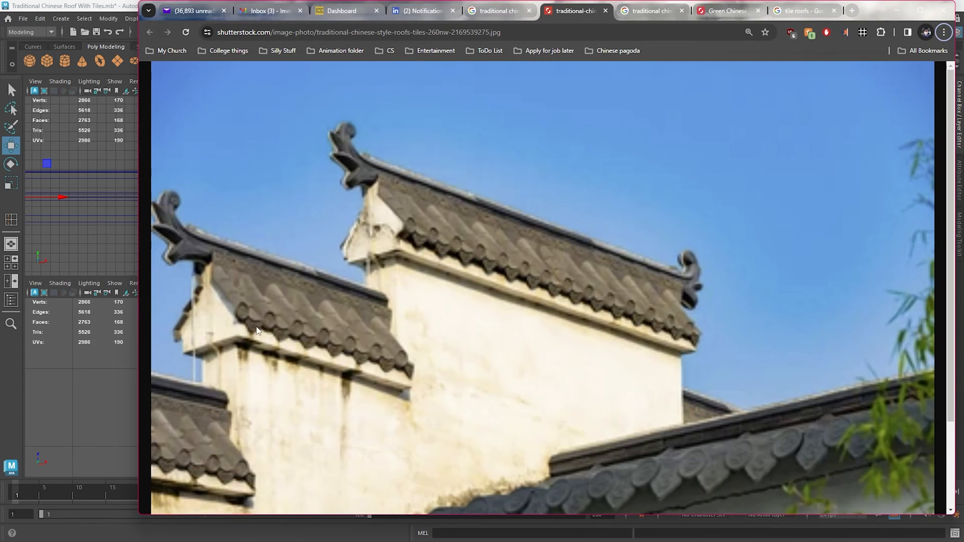
left_click(95, 7)
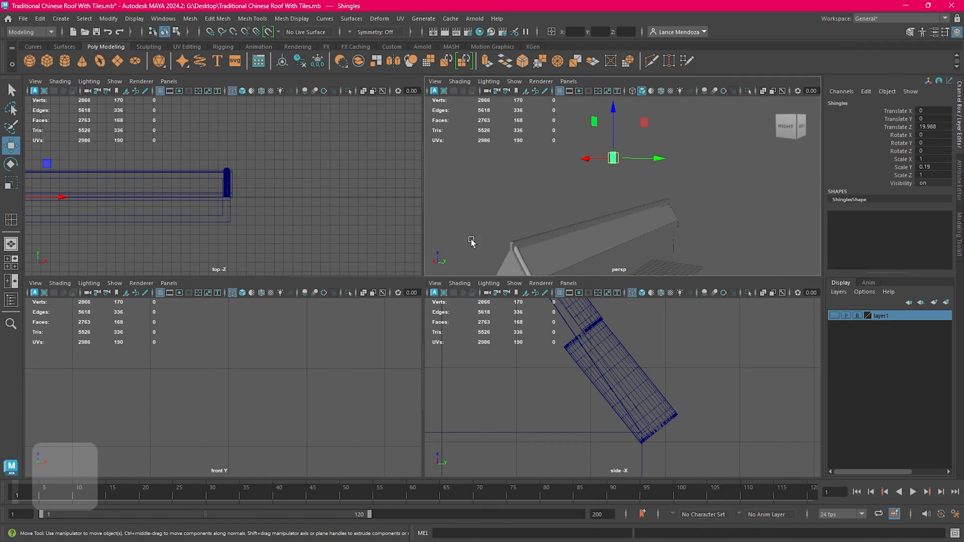
Step: Turn the floating shingle hollow side round by setting its Rotate Z to 180
key("space")
key("e")
left_click_drag(590, 168, 470, 291, "alt")
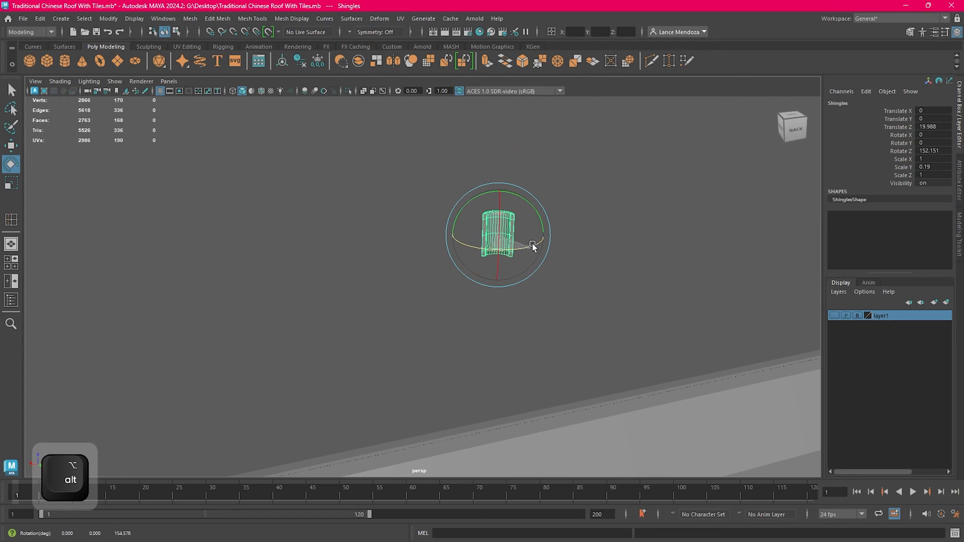
type("18")
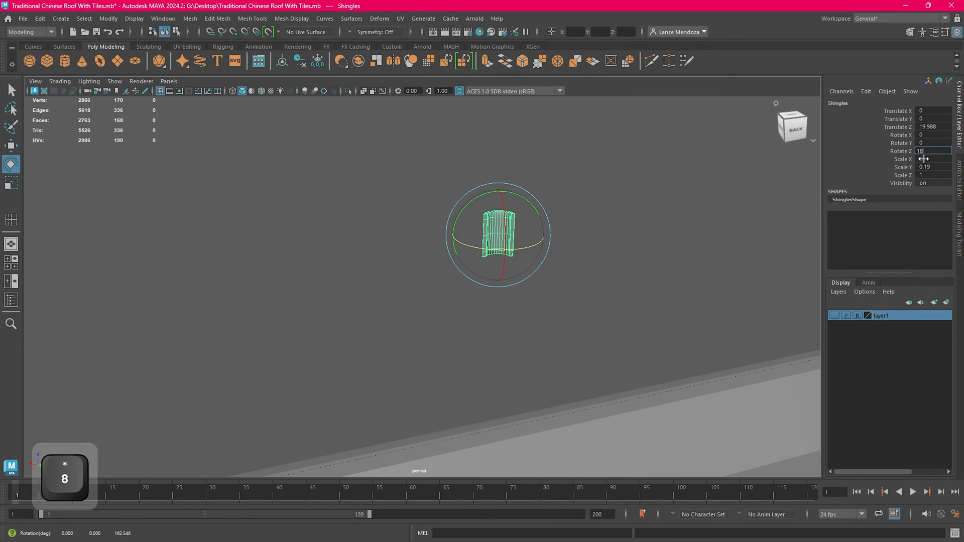
type("0")
key("Return")
Step: Move the shingle down to the roof's end near the combined tile column, at Translate X 21.188 and Translate Z 8.921
scroll(586, 246, "down", 5)
key("w")
middle_click_drag(572, 258, 665, 170, "alt")
left_click_drag(665, 170, 547, 172, "alt")
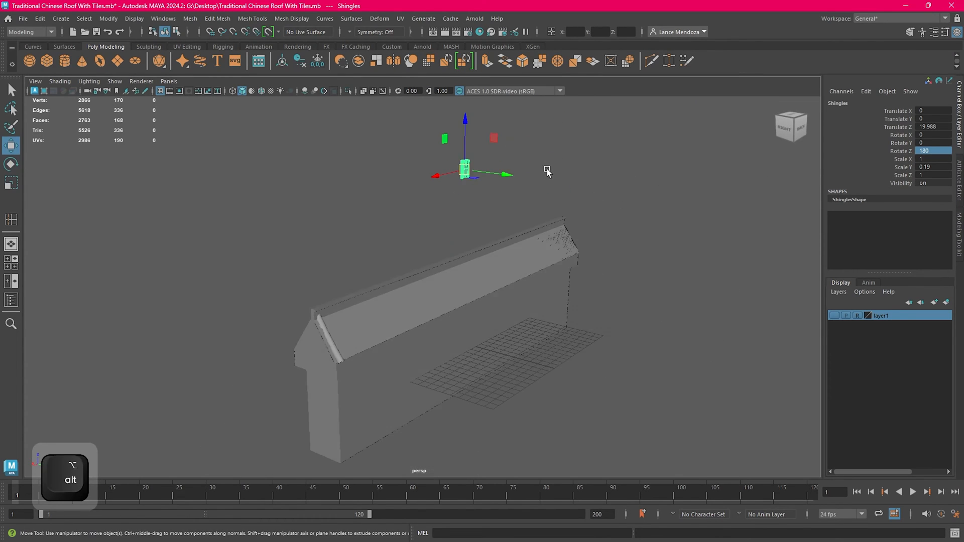
middle_click_drag(547, 172, 655, 130, "alt")
left_click_drag(637, 216, 635, 249)
left_click_drag(635, 249, 611, 267, "alt")
right_click_drag(611, 267, 708, 330, "alt")
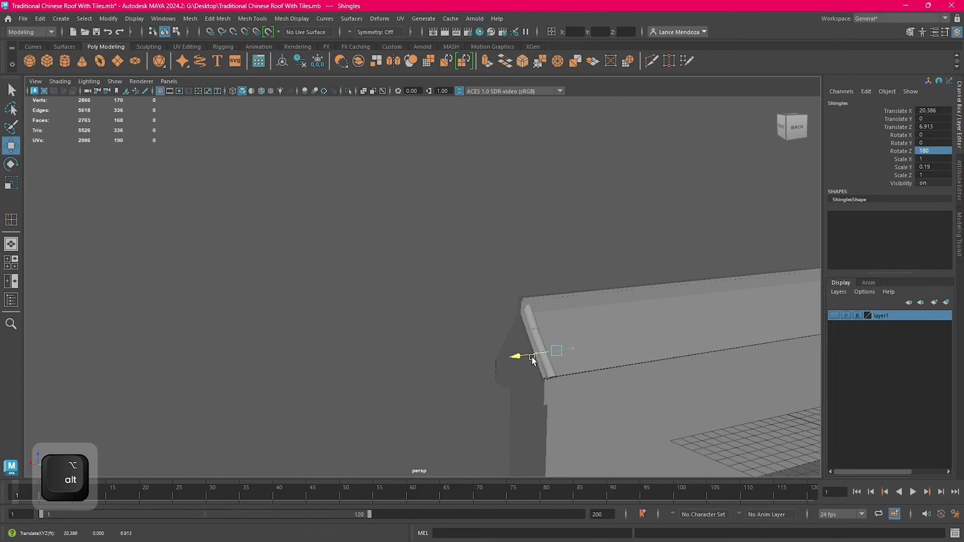
key("f")
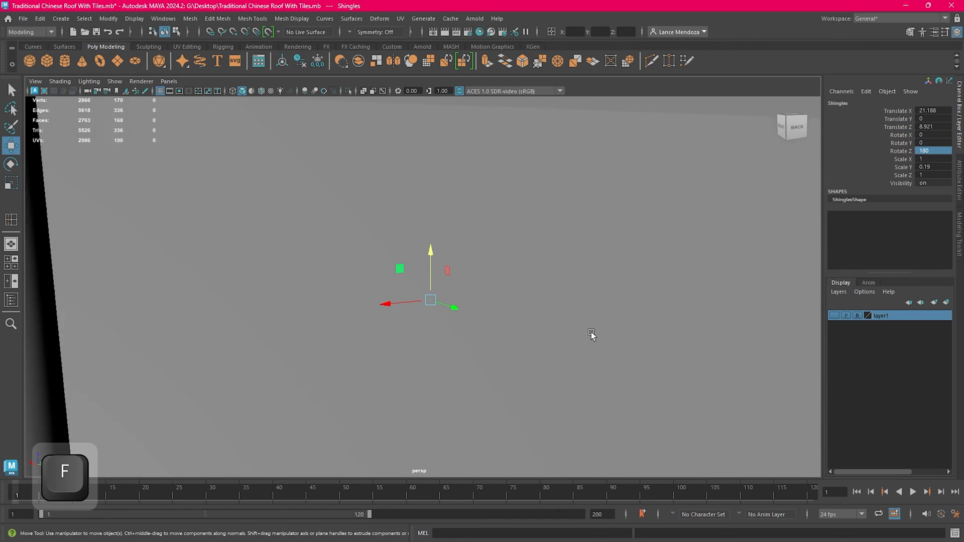
left_click_drag(469, 309, 505, 289)
key("ctrl+z")
Step: Tilt the shingle to Rotate X -36.524 and place it beside the tile column at Translate X 22.054 and Translate Y 1.124
key("e")
middle_click_drag(528, 286, 533, 264, "alt")
left_click_drag(532, 265, 400, 282, "alt")
key("w")
left_click_drag(400, 282, 475, 303, "alt")
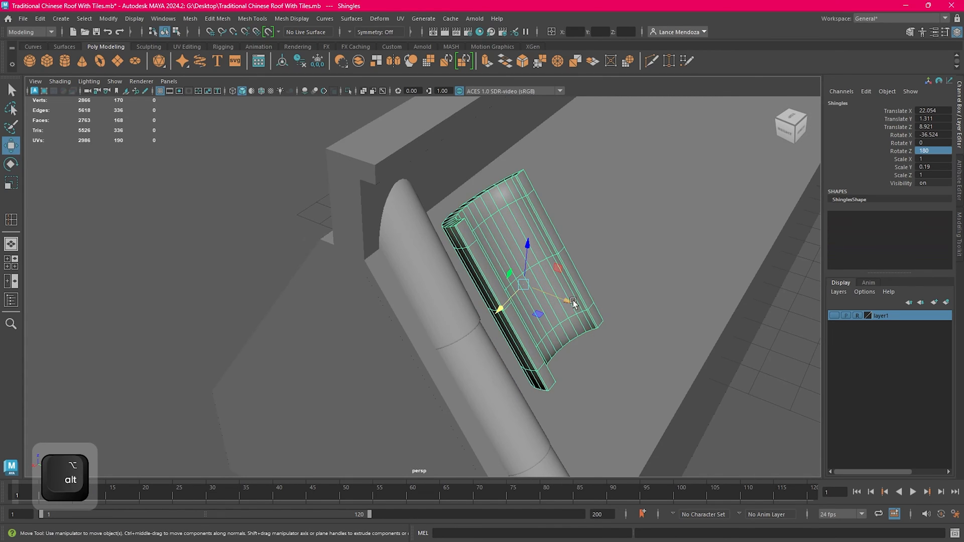
left_click_drag(574, 302, 479, 442)
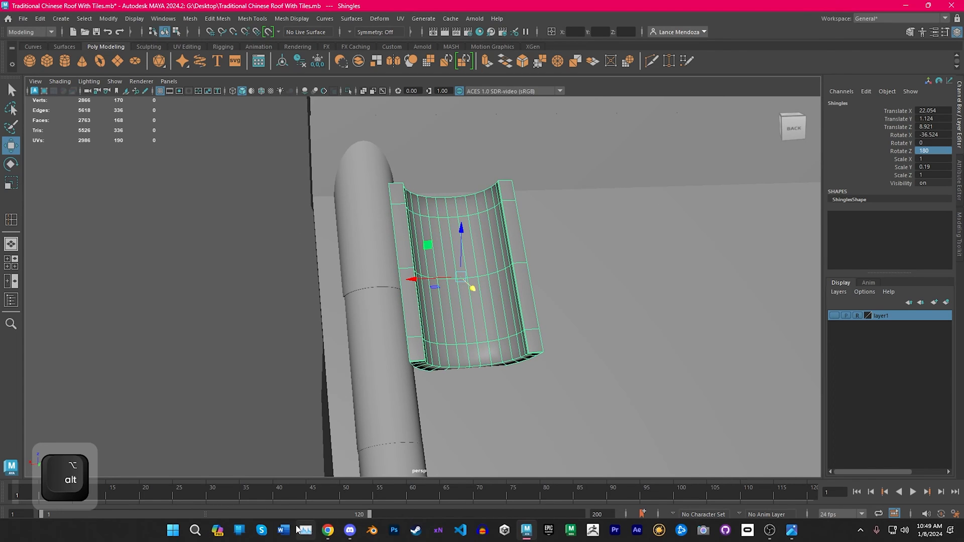
Step: Switch to Chrome and look through the open roof reference pages
left_click(324, 532)
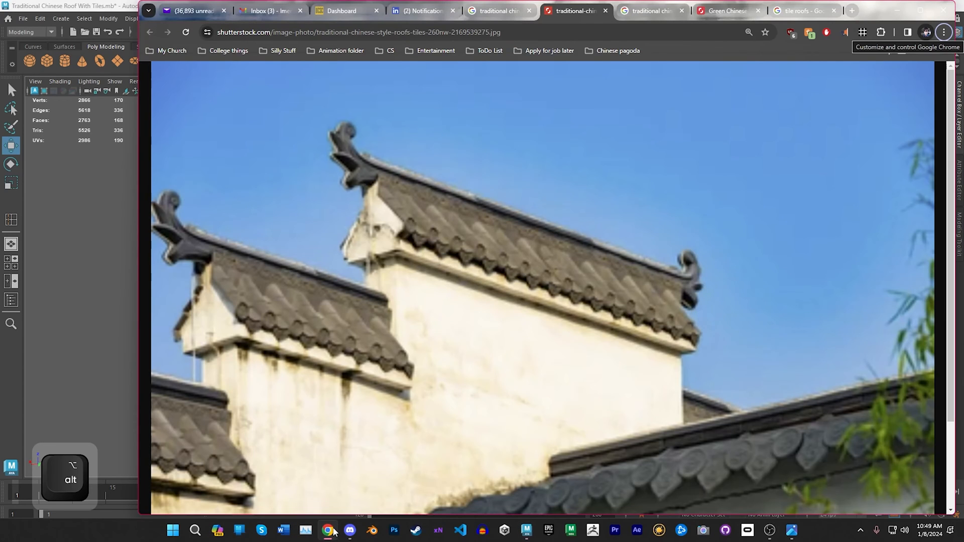
left_click(652, 11)
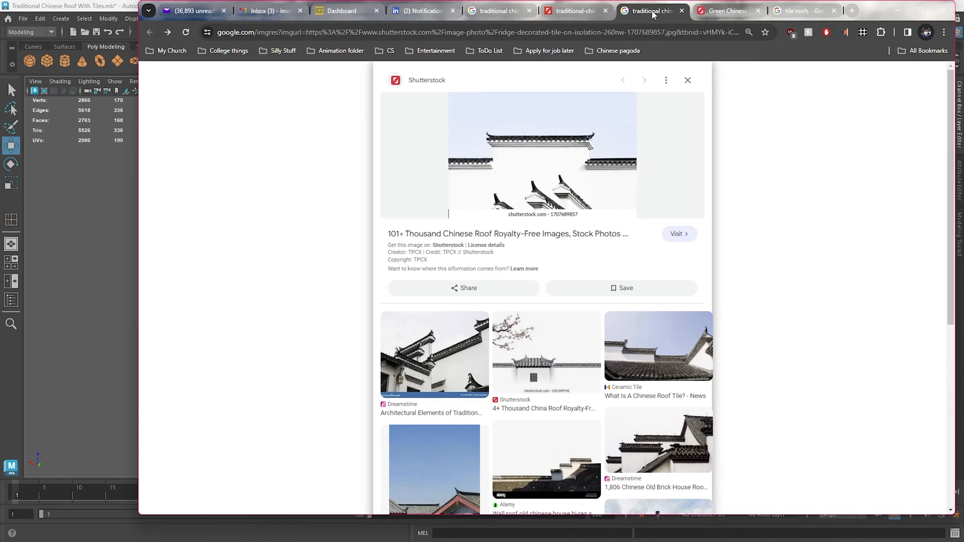
left_click(706, 21)
scroll(716, 248, "down", 10)
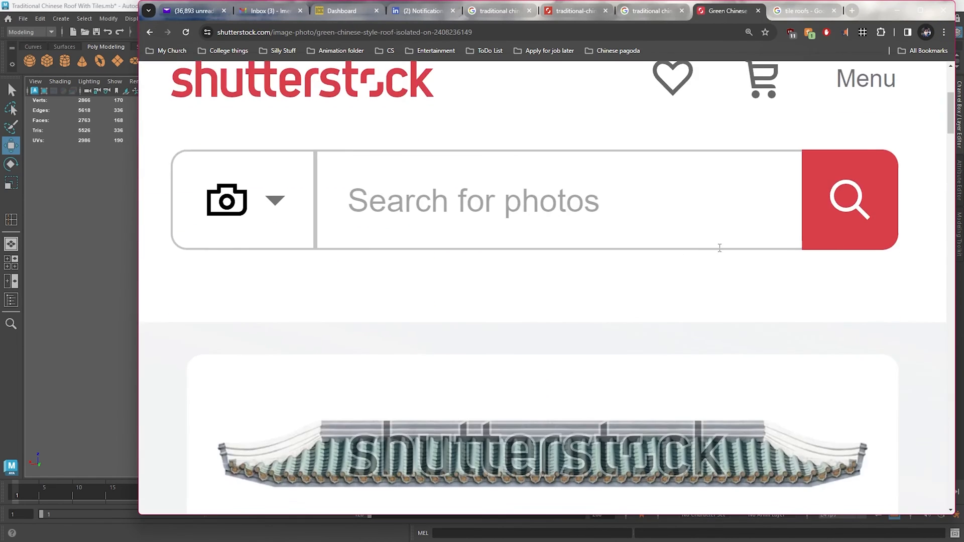
left_click(806, 12)
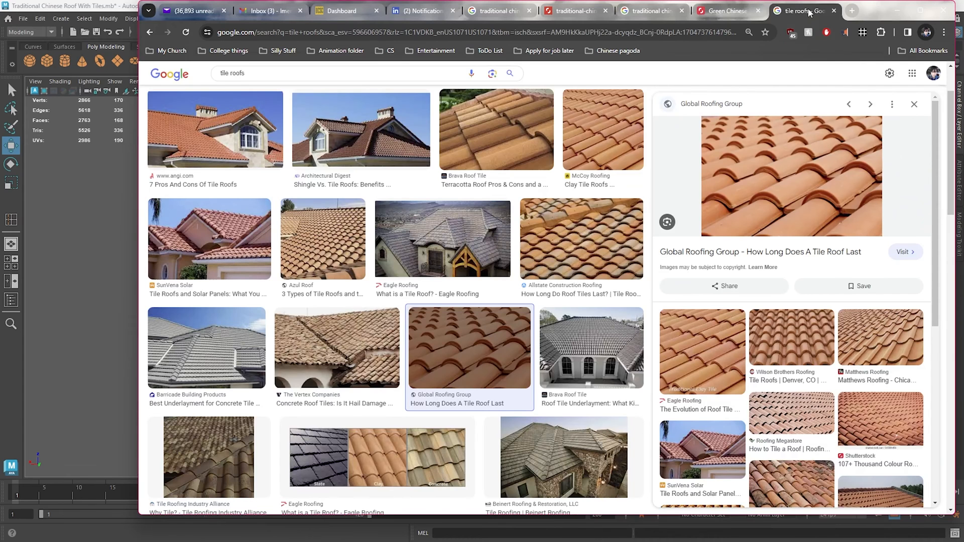
Step: Search Google for "traditional chinese roofs" and show the image results
left_click(708, 31)
type("traditional")
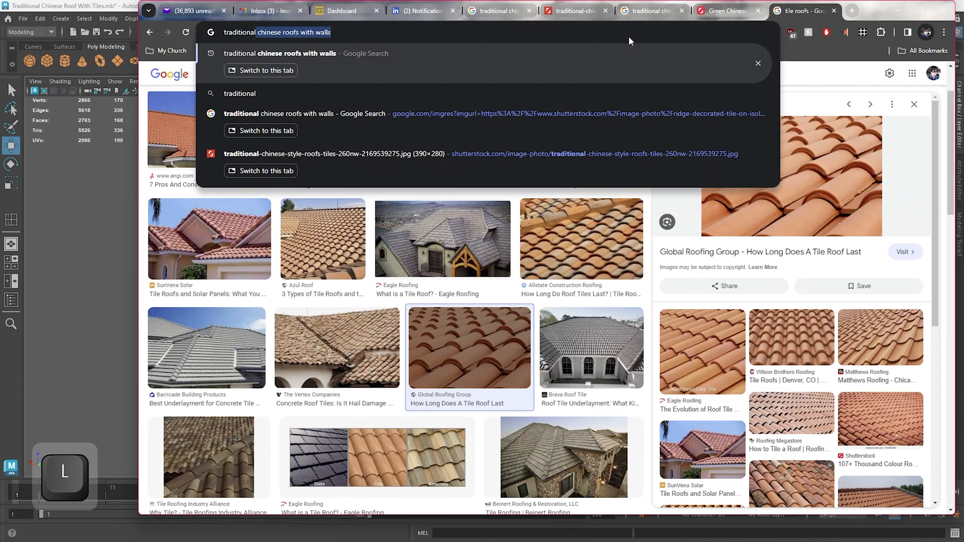
left_click(302, 33)
key("BackSpace")
key("BackSpace")
key("BackSpace")
key("BackSpace")
key("BackSpace")
key("BackSpace")
key("BackSpace")
key("BackSpace")
key("BackSpace")
key("BackSpace")
key("BackSpace")
key("Return")
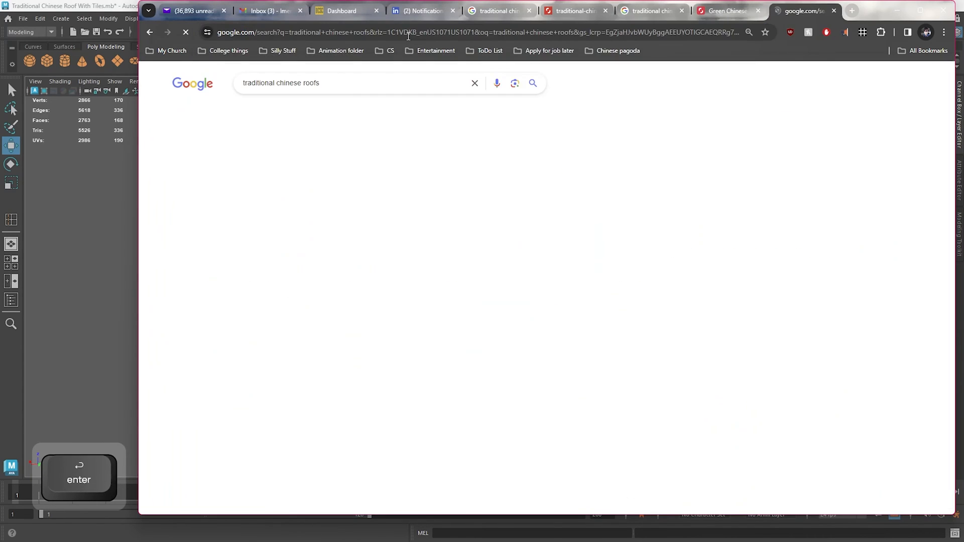
left_click(278, 112)
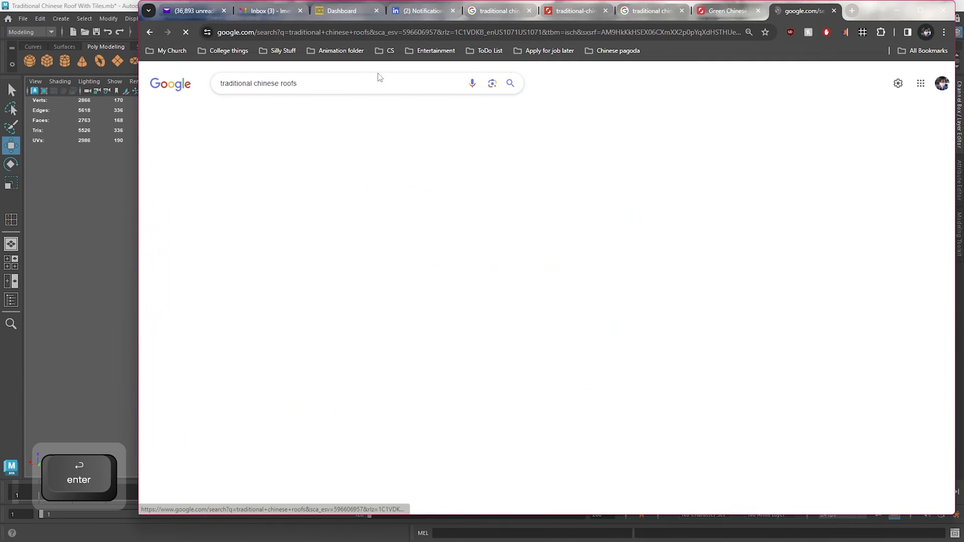
Step: Refine the image search to "traditional chinese roofs tiles"
left_click(371, 81)
type("tiles")
key("Return")
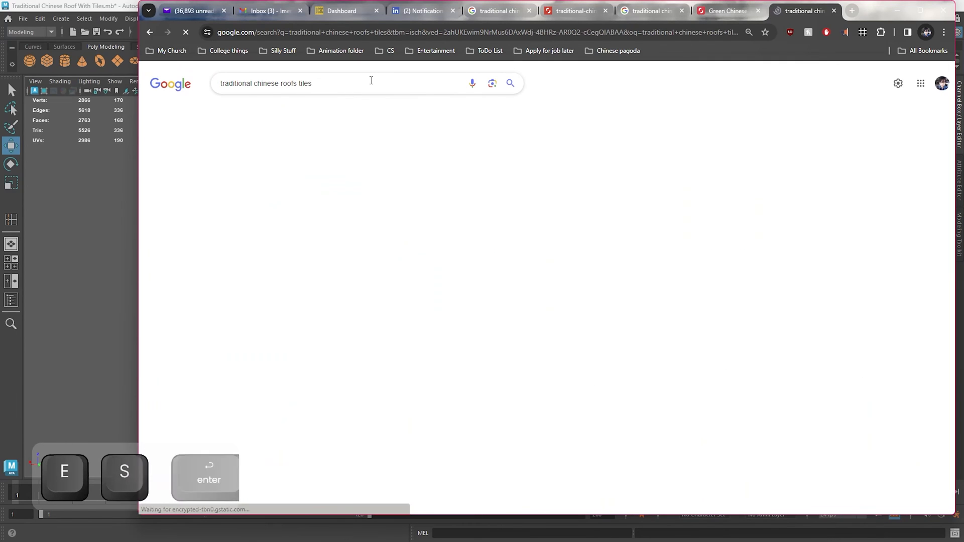
Step: Examine the previews of the ceramic, clay and green glazed Chinese roof tile photos, and return to Maya
left_click(515, 221)
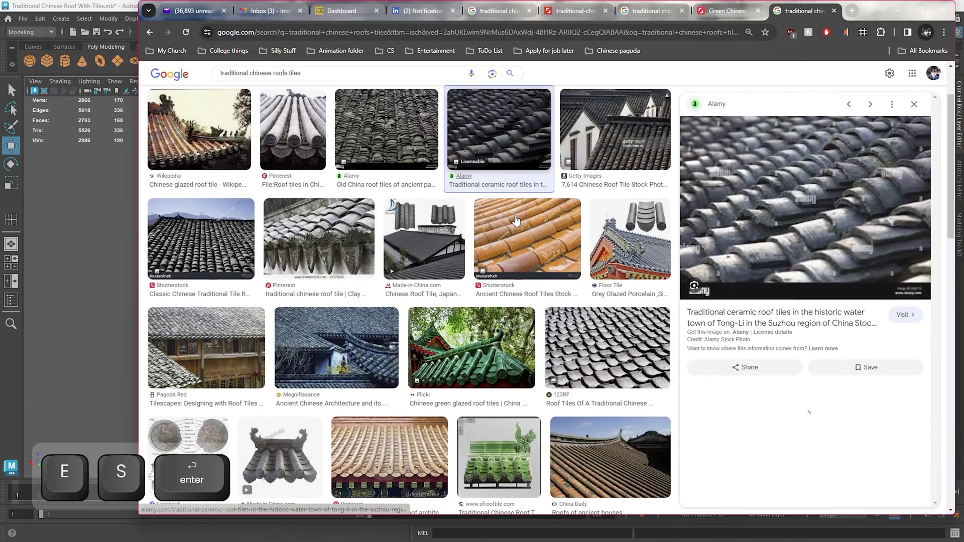
left_click(365, 217)
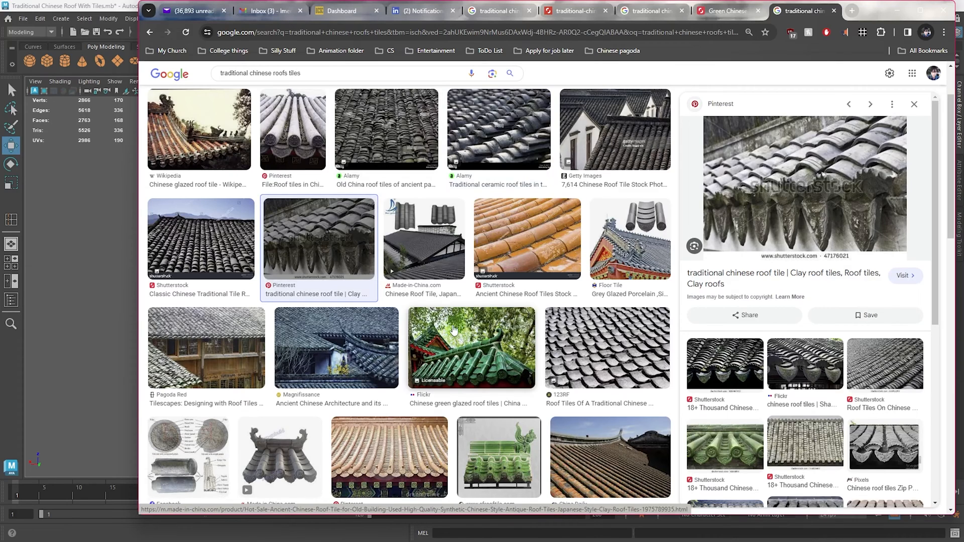
left_click(472, 340)
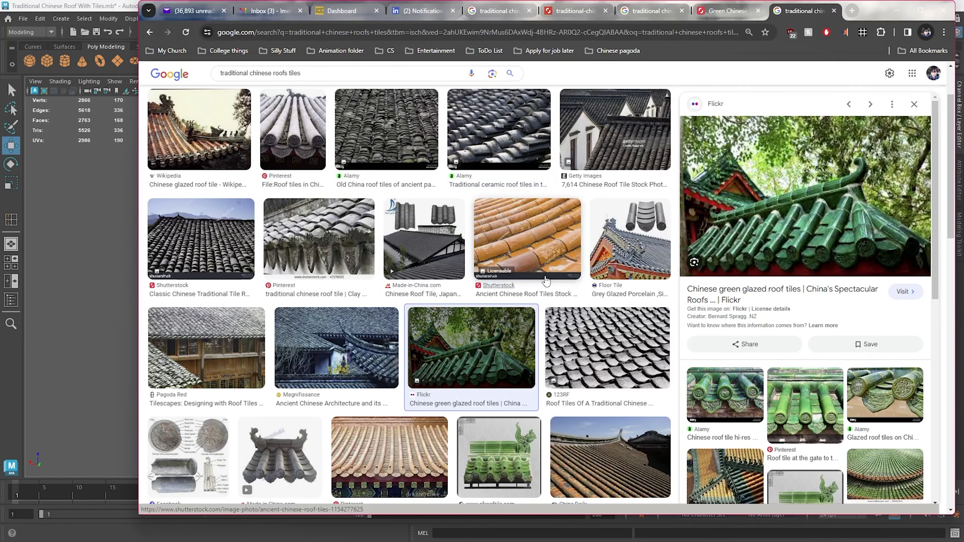
left_click(897, 10)
scroll(485, 253, "down", 5)
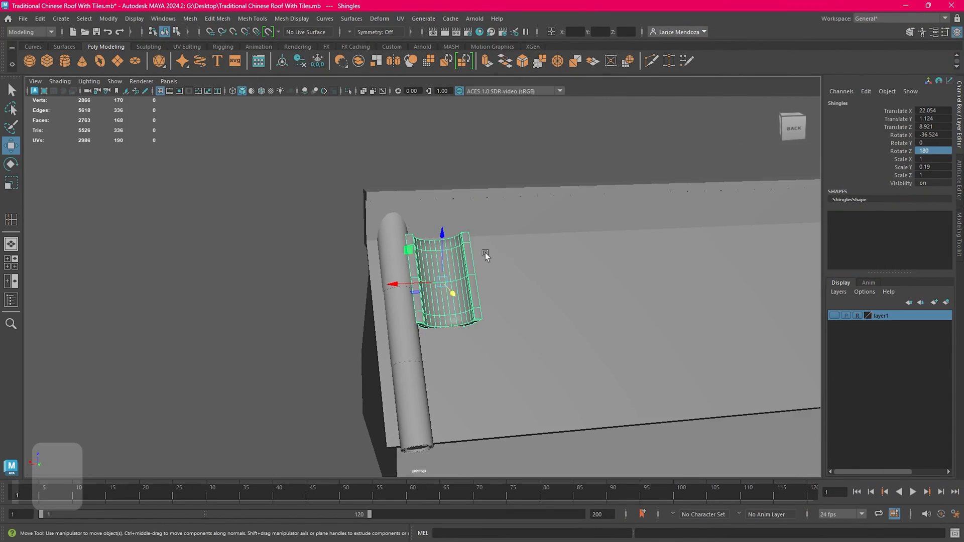
Step: Try turning the shingle about its X axis to Rotate X -144.728, and undo it
left_click_drag(485, 252, 567, 273, "alt")
scroll(566, 273, "up", 4)
key("e")
middle_click_drag(629, 269, 509, 263, "alt")
scroll(509, 260, "up", 2)
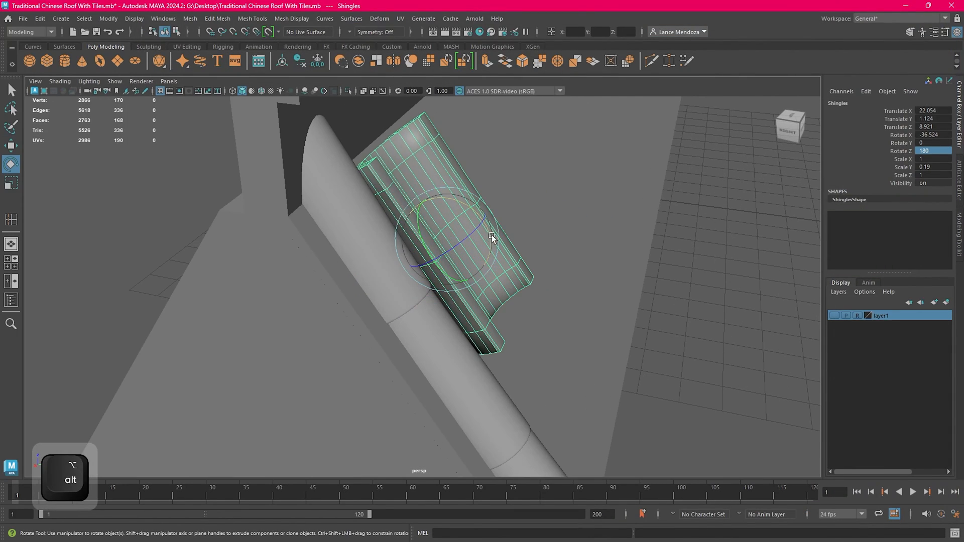
left_click_drag(492, 235, 399, 172)
key("ctrl+z")
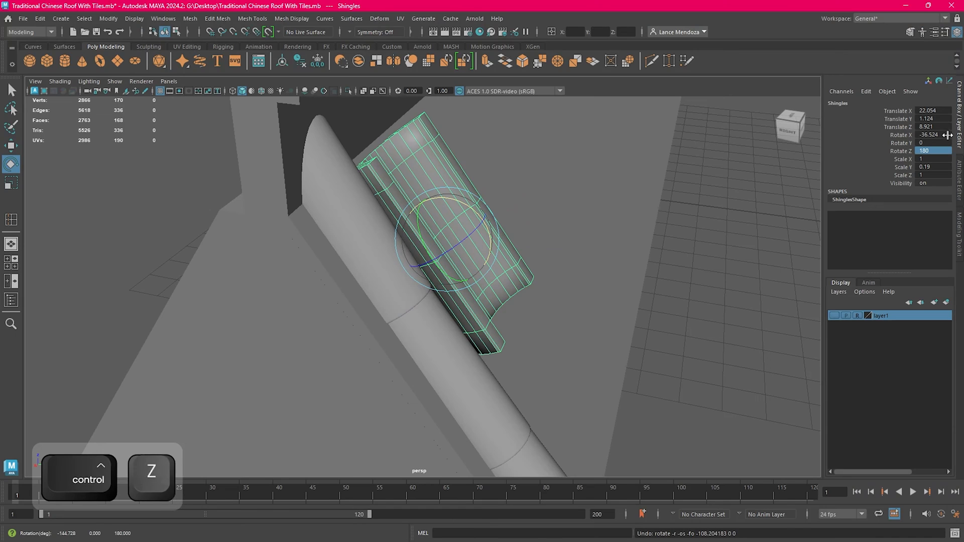
Step: Try flipping the shingle to Rotate X -215.805 with Rotate Z 0, and undo these rotations and the preceding small move
key("e")
left_click_drag(485, 214, 401, 180)
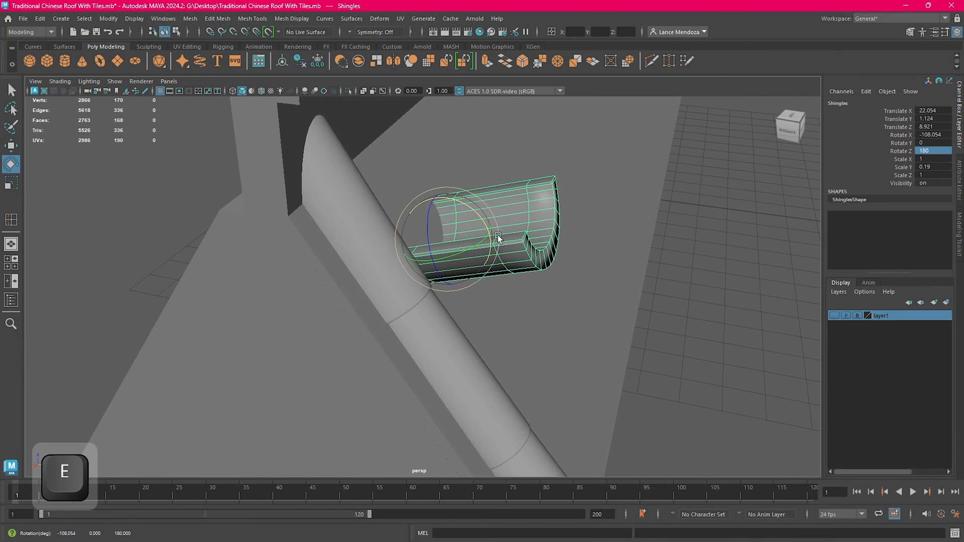
left_click_drag(491, 248, 427, 159)
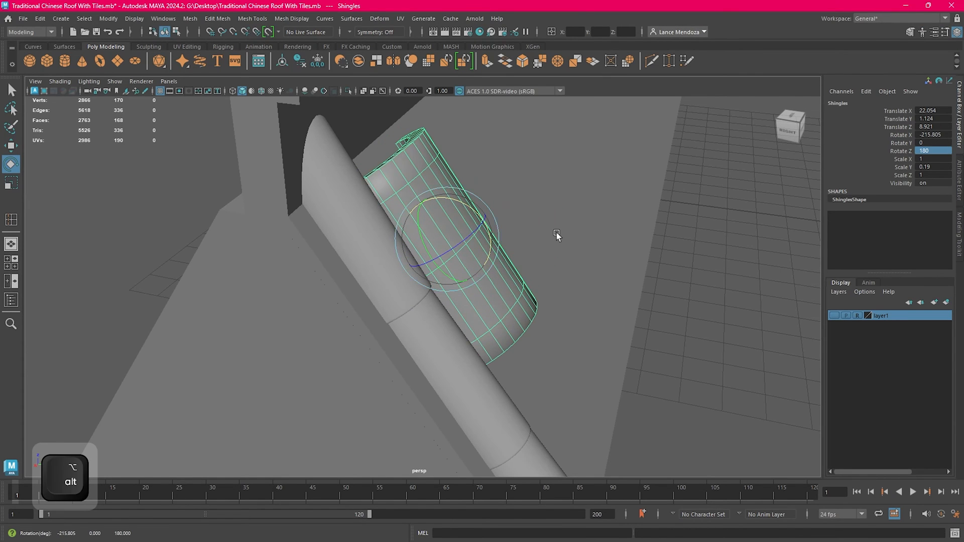
left_click_drag(556, 233, 560, 252, "alt")
key("w")
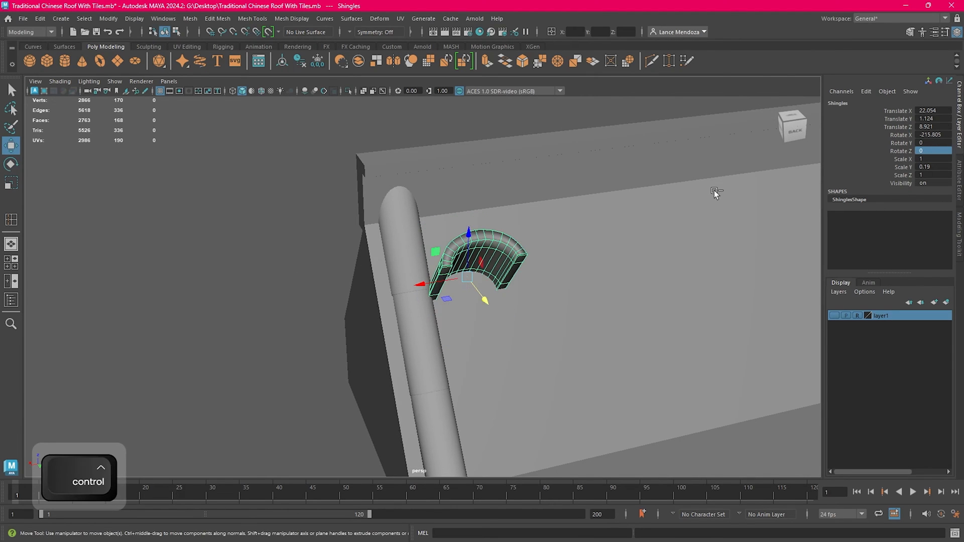
key("ctrl+z")
key("ctrl+z")
key("ctrl+z")
key("ctrl+z")
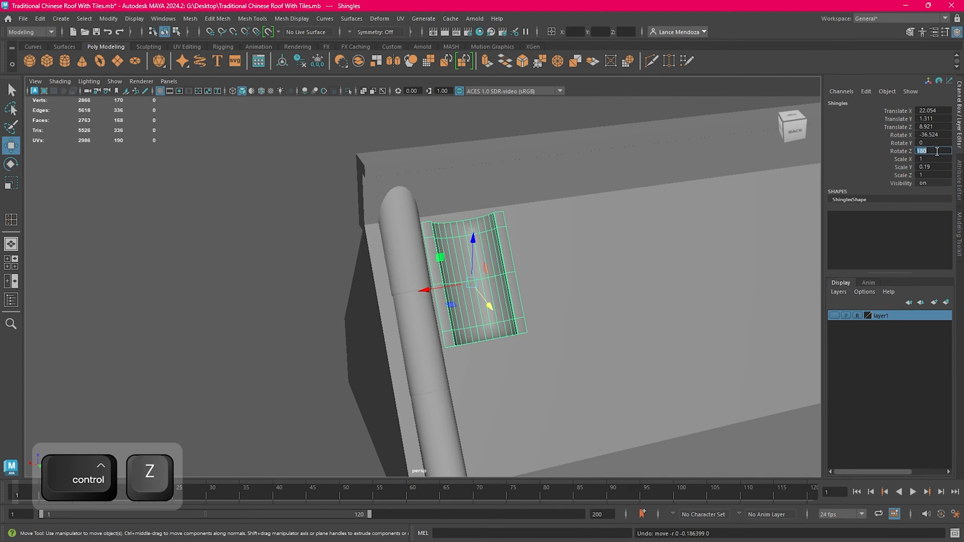
Step: Set the shingle's Rotate Z to 0 and turn it about its X axis to follow the roof slope
type("0")
key("Return")
scroll(531, 293, "up", 4)
key("e")
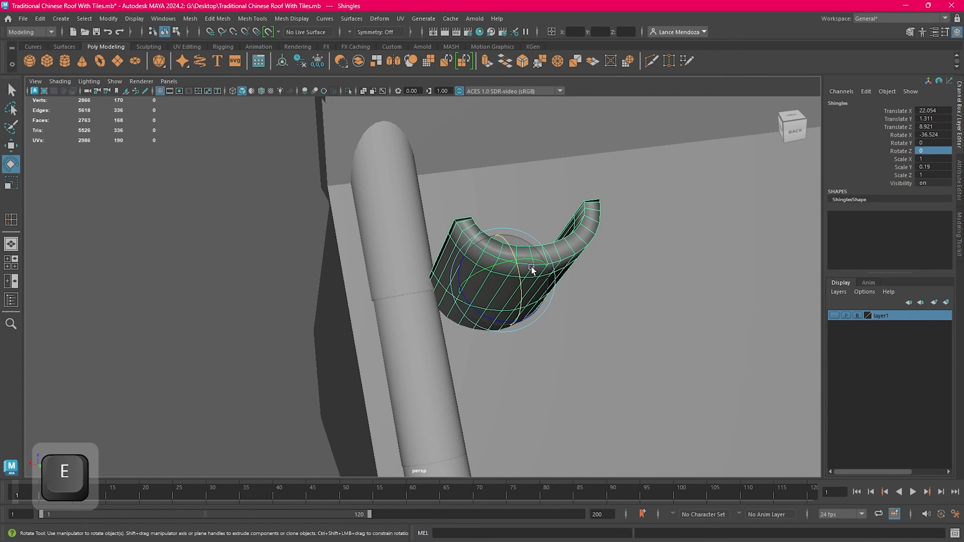
left_click_drag(531, 267, 517, 252)
Step: Turn the shingle to Rotate X 35.33 and lower it onto the slope at Translate Y 0.67, Z 9.195
key("w")
left_click_drag(559, 287, 491, 257, "alt")
key("e")
key("w")
left_click_drag(435, 220, 443, 190)
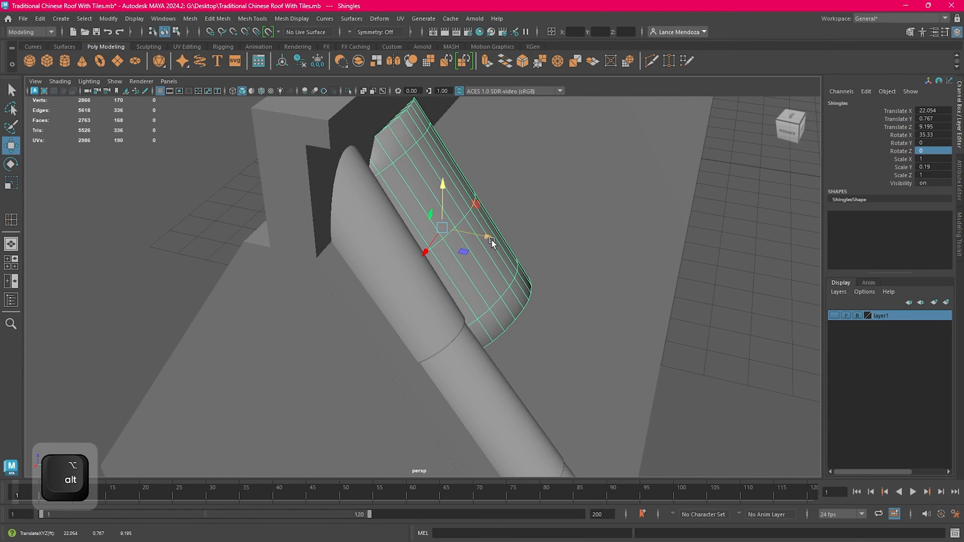
left_click_drag(478, 236, 523, 338, "alt")
left_click(365, 246)
left_click(435, 264)
Step: Examine the shingle's fit from the side and the Summer Palace roof tile photo in Chrome, and return to Maya
key("space")
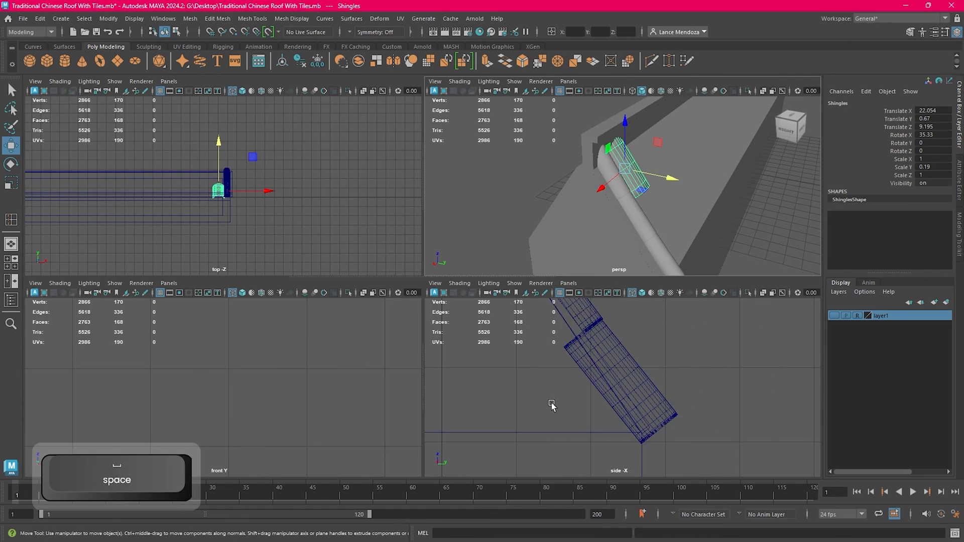
key("space")
key("f")
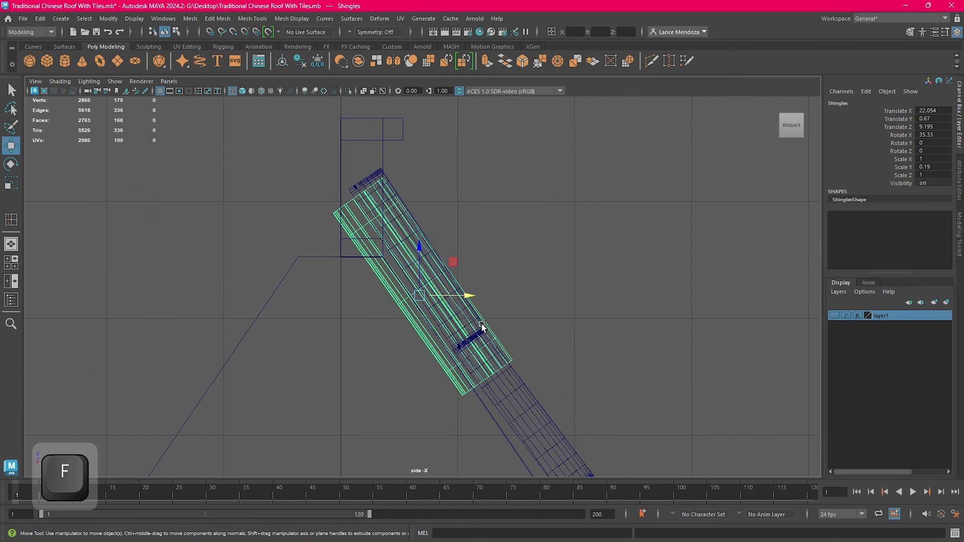
left_click(328, 535)
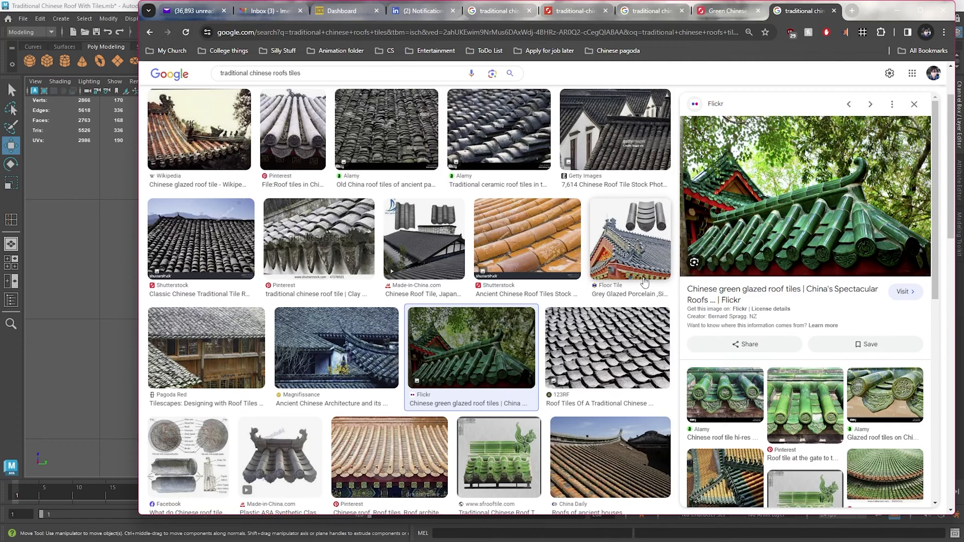
left_click(312, 184)
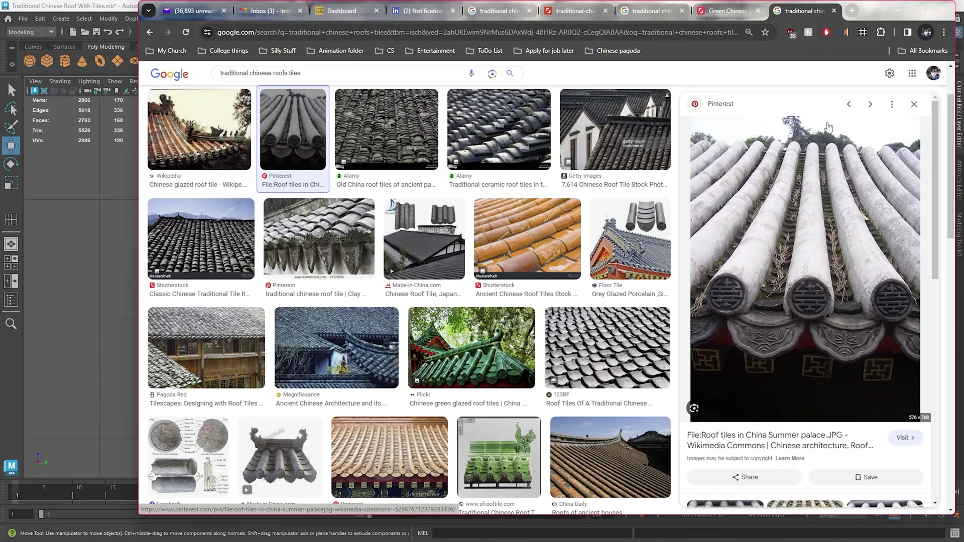
left_click(897, 7)
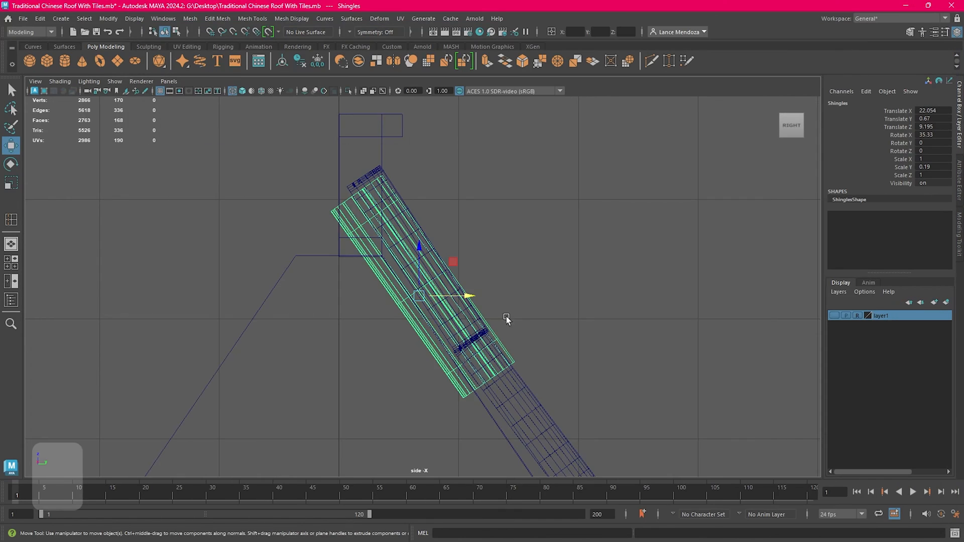
Step: Shrink the shingle uniformly to Scale X and Z 0.711, Y 0.135, and raise it to Translate Z 9.347
middle_click_drag(505, 317, 549, 290, "alt")
scroll(545, 295, "up", 1)
scroll(545, 297, "up", 1)
key("w")
key("e")
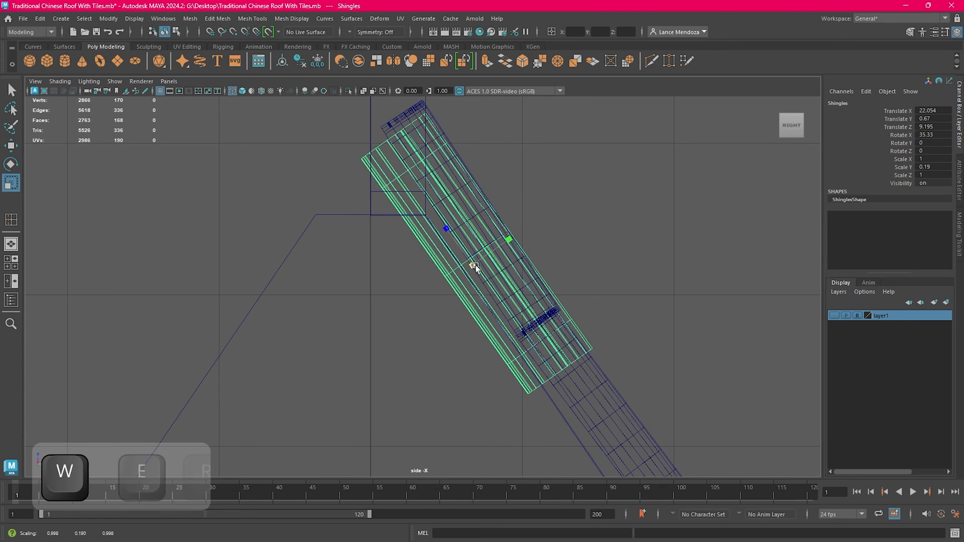
key("r")
left_click_drag(476, 265, 431, 252)
key("w")
left_click_drag(472, 213, 473, 189)
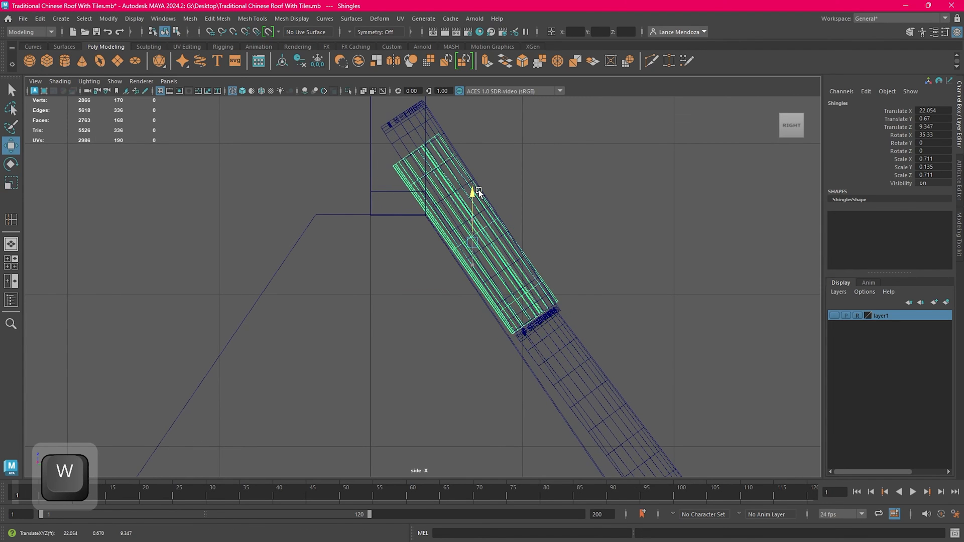
Step: Move the shingle against the full-tile column at Translate X 22.196, Y 0.574
key("space")
key("space")
left_click_drag(505, 220, 527, 258, "alt")
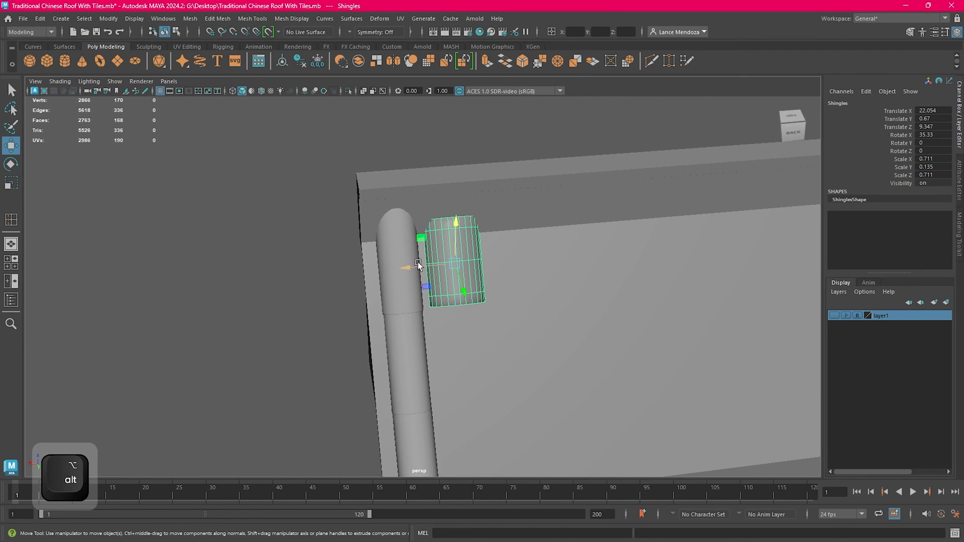
left_click_drag(409, 267, 472, 286)
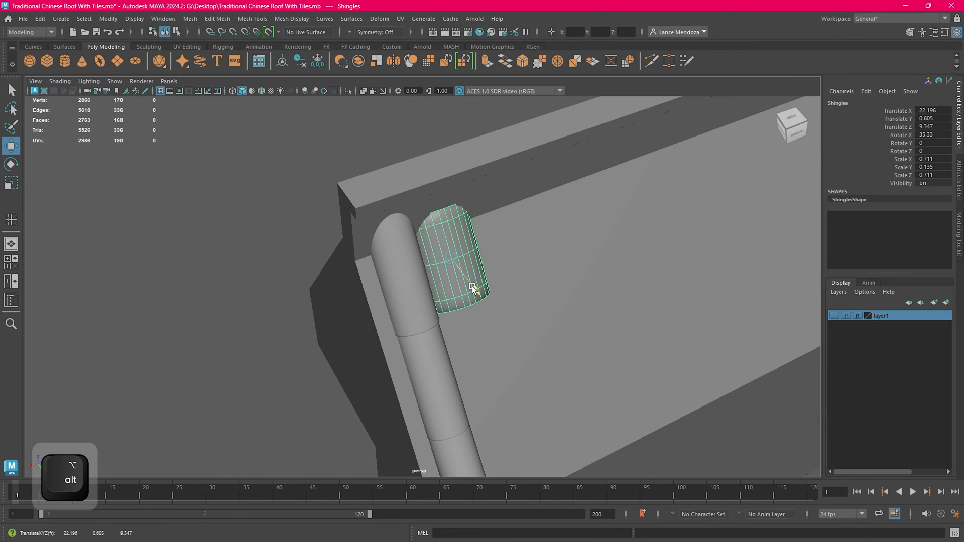
mouse_move(537, 535)
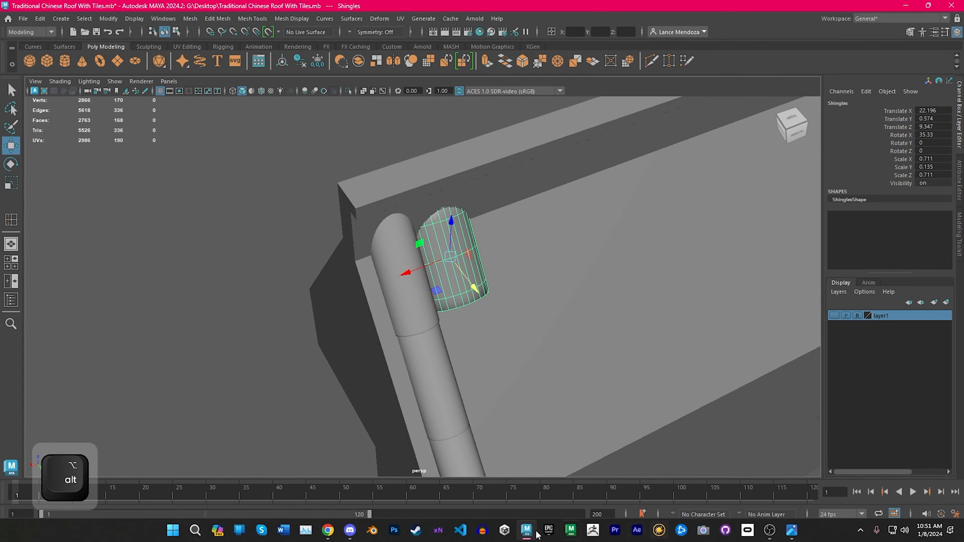
Step: Compare the shingle with the green glazed and Tong-Li ceramic roof tile photos in Chrome, and return to Maya
left_click(333, 534)
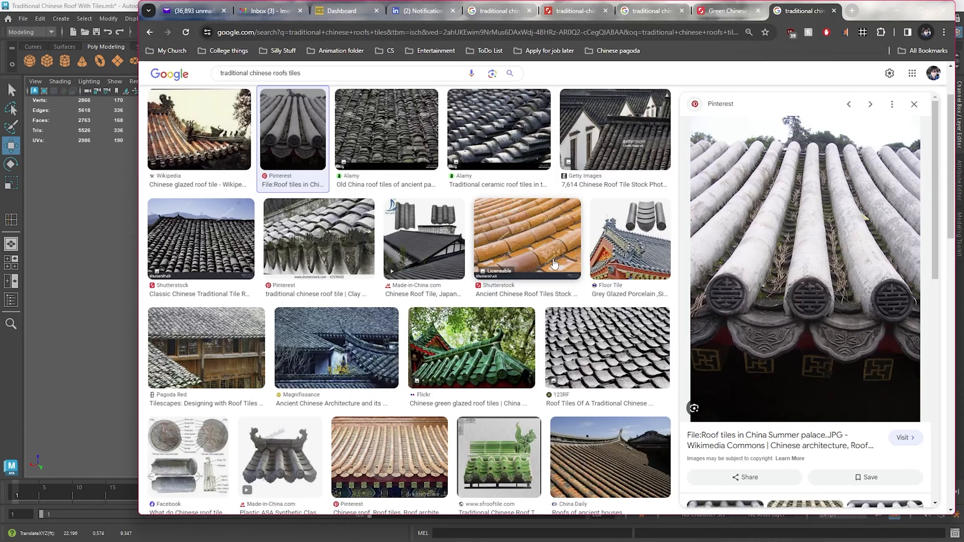
left_click(499, 341)
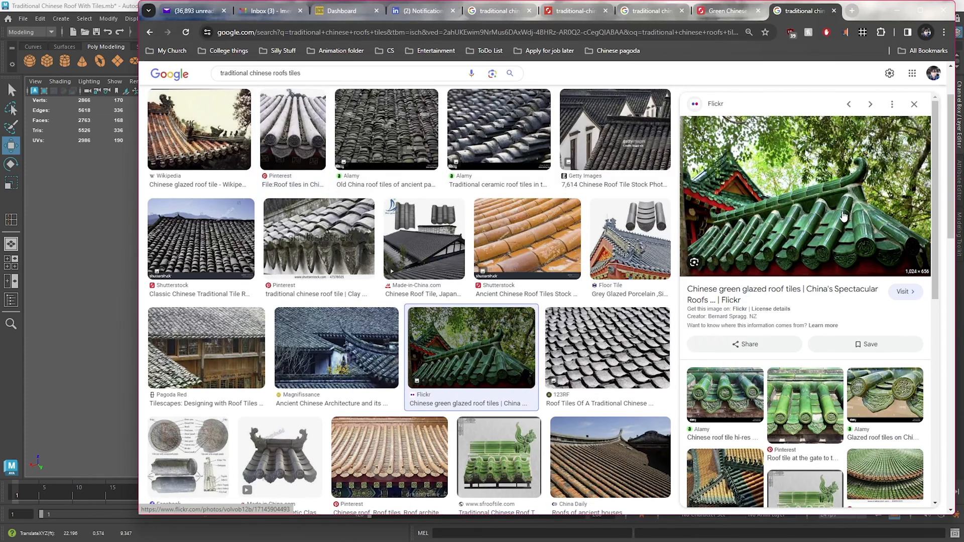
left_click(103, 246)
left_click_drag(425, 281, 459, 269, "alt")
left_click(328, 531)
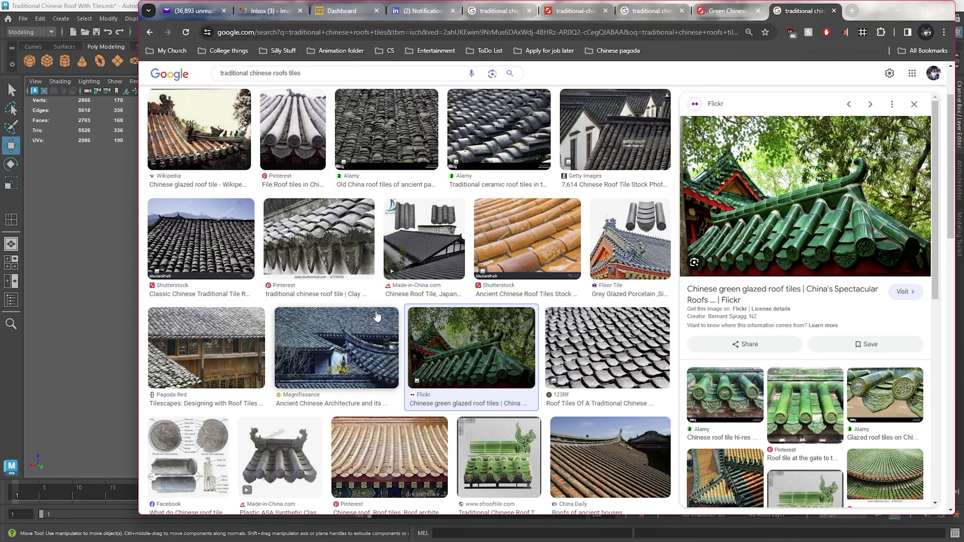
left_click(517, 153)
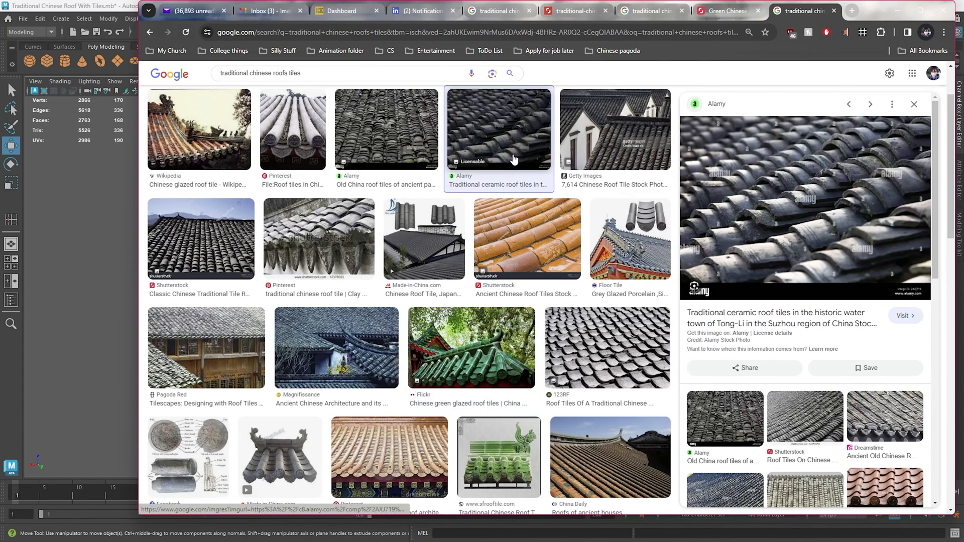
left_click_drag(108, 278, 194, 284, "alt")
Step: Flatten the shingle to Scale Y 0.093 and place it at Translate Y 0.629 on the slope, undoing stray adjustments
left_click_drag(405, 296, 478, 271, "alt")
key("4")
key("w")
key("r")
key("w")
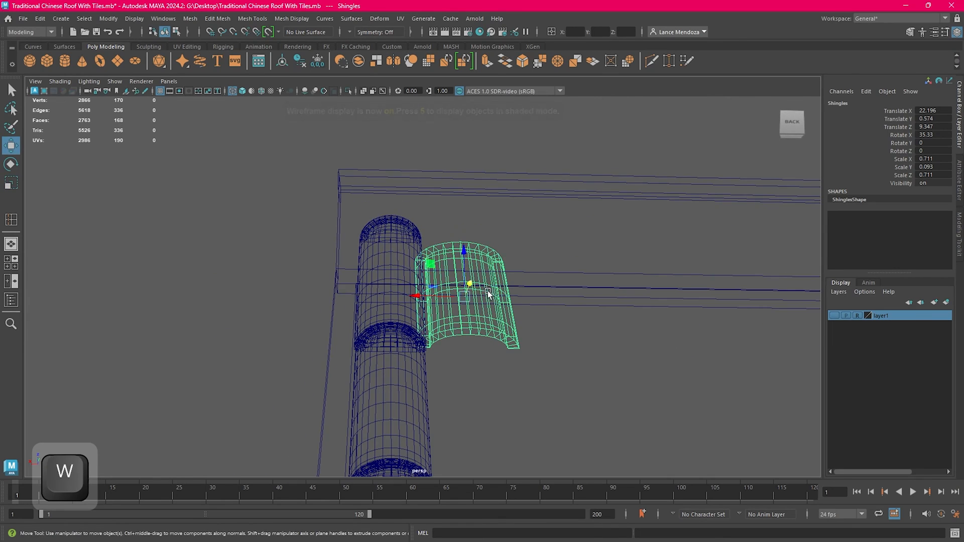
key("5")
mouse_move(460, 330)
left_mouse_down("alt")
mouse_move(543, 319)
mouse_move(556, 327)
mouse_move(502, 315)
mouse_move(536, 349)
mouse_move(550, 348)
mouse_move(528, 305)
mouse_move(467, 245)
mouse_move(490, 249)
mouse_move(517, 288)
mouse_move(436, 296)
left_mouse_up("alt")
key("w")
key("ctrl+z")
key("ctrl+z")
left_click(251, 303)
scroll(374, 309, "down", 3)
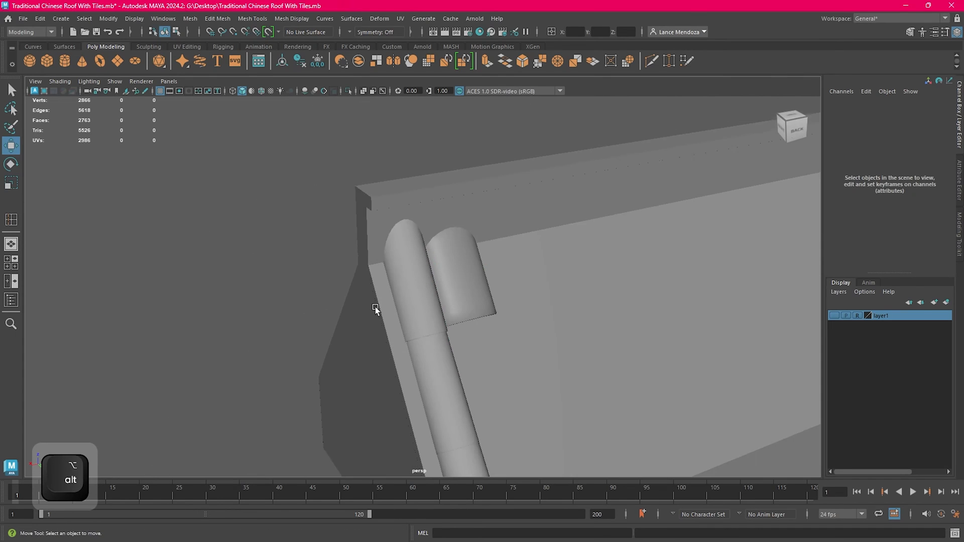
left_click_drag(375, 309, 398, 288, "alt")
left_click(454, 295)
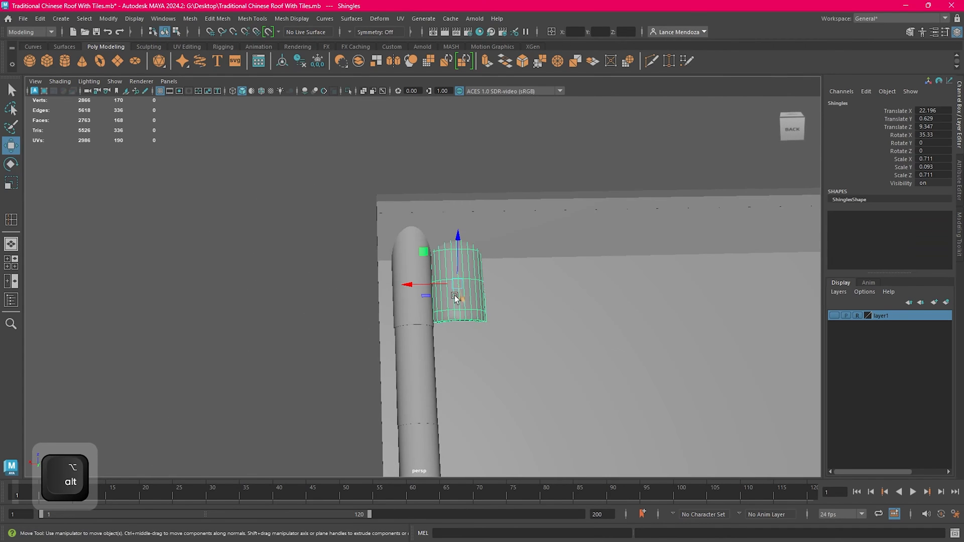
Step: Study the tile rows in the green glazed Chinese roof photo in Chrome, and return to Maya
left_click(327, 532)
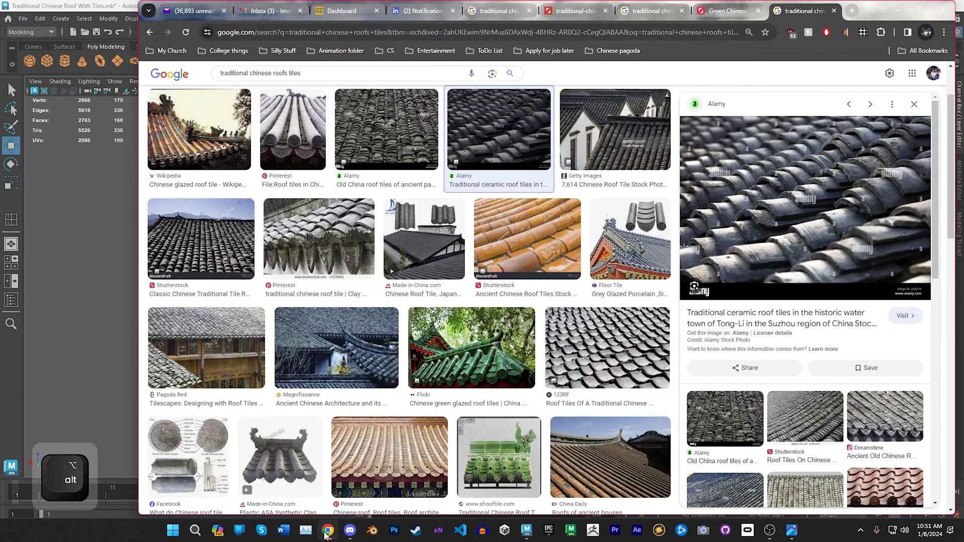
left_click(508, 369)
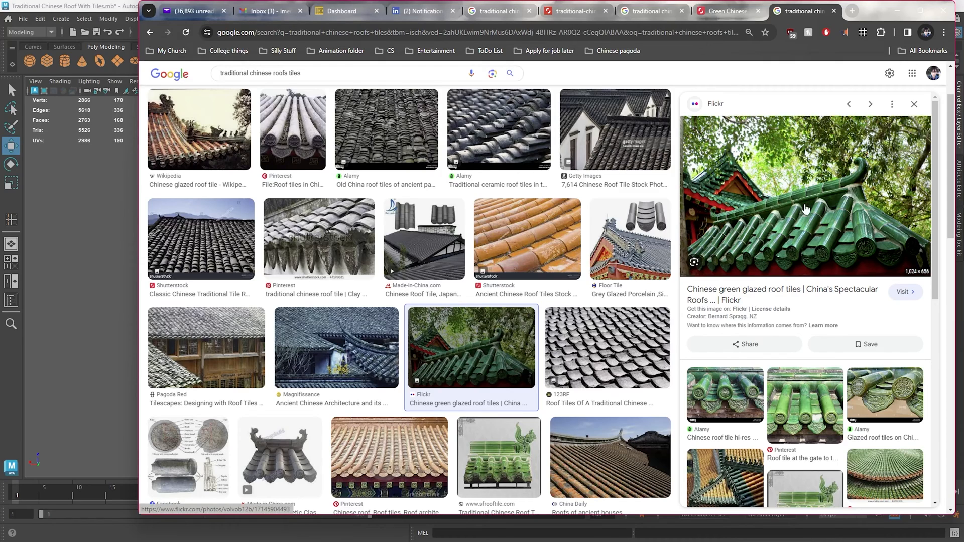
left_click(910, 20)
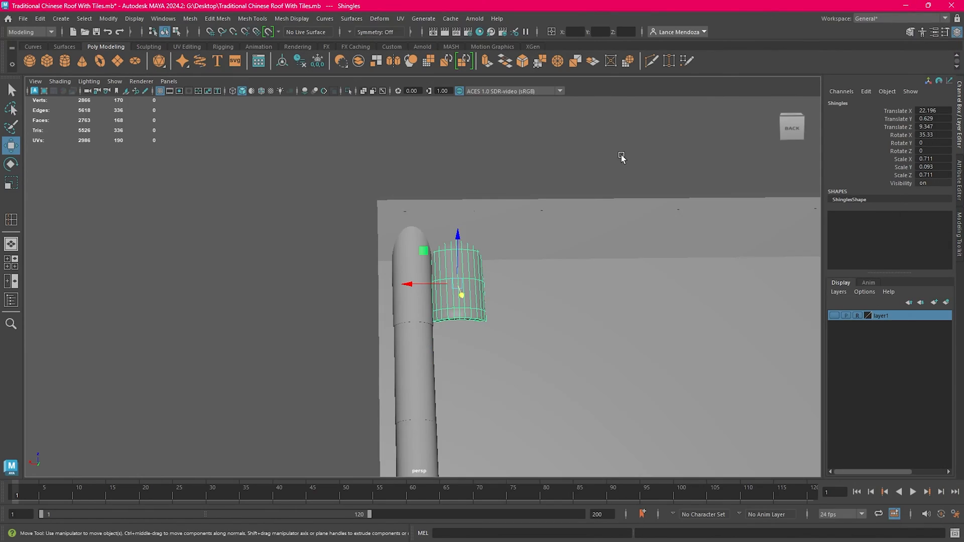
Step: Nudge the shingle beside the full-tile column to Translate X 22.19, Y 0.659, Z 9.321
left_click_drag(447, 253, 484, 273, "alt")
scroll(494, 281, "up", 4)
middle_click_drag(482, 256, 457, 289, "alt")
left_click_drag(466, 288, 472, 289)
left_click_drag(429, 247, 428, 253)
left_click_drag(495, 274, 427, 266, "alt")
left_click_drag(418, 305, 420, 304)
left_click_drag(482, 315, 495, 318, "alt")
scroll(502, 315, "down", 4)
middle_click_drag(527, 316, 491, 273, "alt")
left_click_drag(479, 271, 512, 265, "alt")
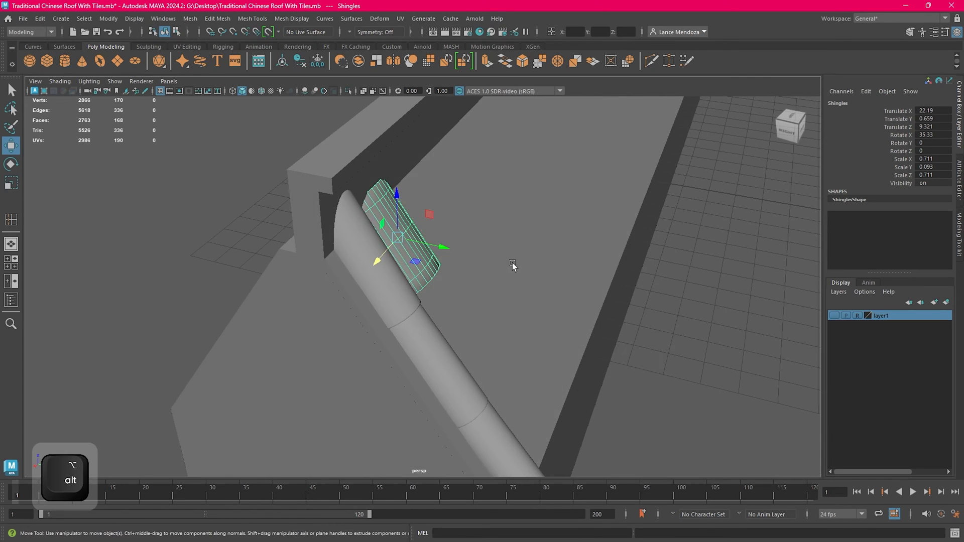
Step: Shrink the shingle to Scale X and Z 0.586, Y 0.076, and reposition it at Translate Y 0.592, Z 9.404
middle_click_drag(512, 265, 543, 335, "alt")
key("space")
key("space")
scroll(571, 363, "down", 3)
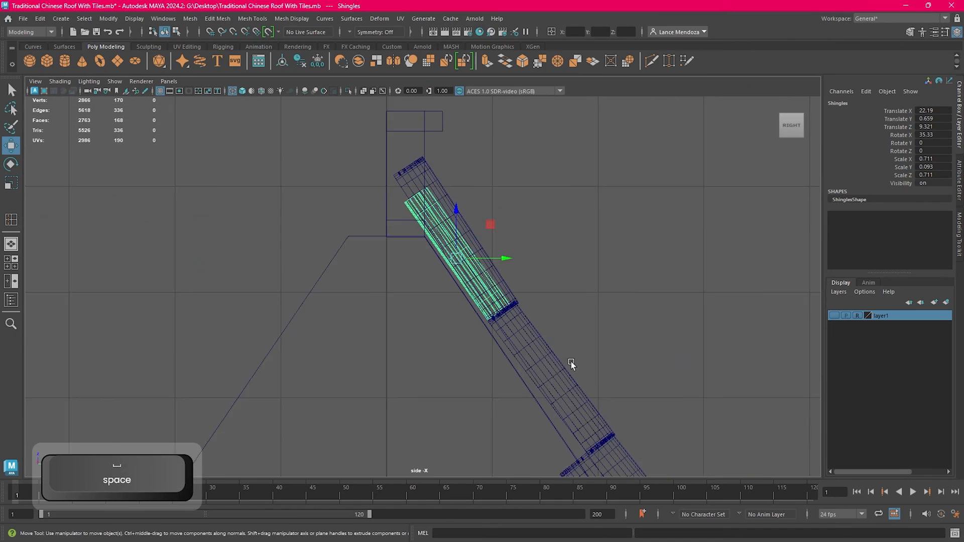
scroll(571, 362, "down", 1)
middle_click_drag(465, 248, 489, 288, "alt")
scroll(503, 302, "up", 5)
key("w")
key("e")
key("r")
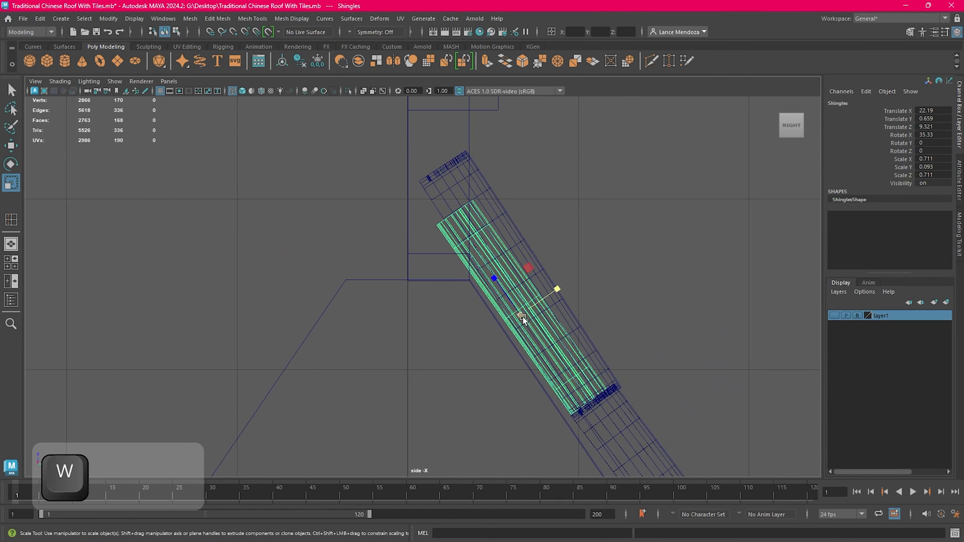
left_click_drag(522, 317, 493, 308)
key("w")
left_click_drag(551, 283, 539, 267)
Step: Shift the smaller shingle toward the full-tile column to Translate X 22.244
key("space")
key("space")
left_click_drag(579, 238, 507, 231, "alt")
left_click_drag(432, 238, 425, 237)
left_click_drag(491, 273, 543, 312, "alt")
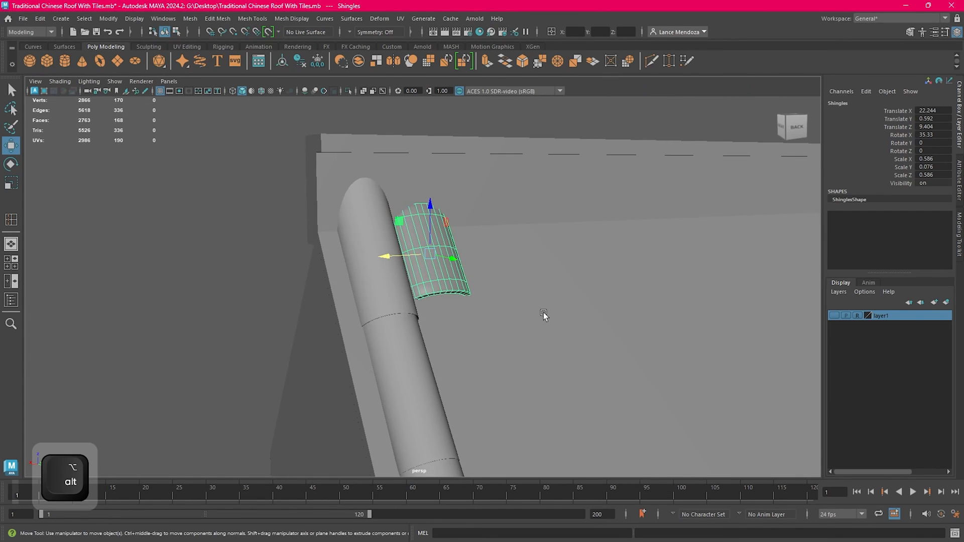
Step: Tilt the shingle along the roof slope to Rotate X 37.432
key("space")
key("space")
middle_click_drag(635, 405, 511, 304, "alt")
key("e")
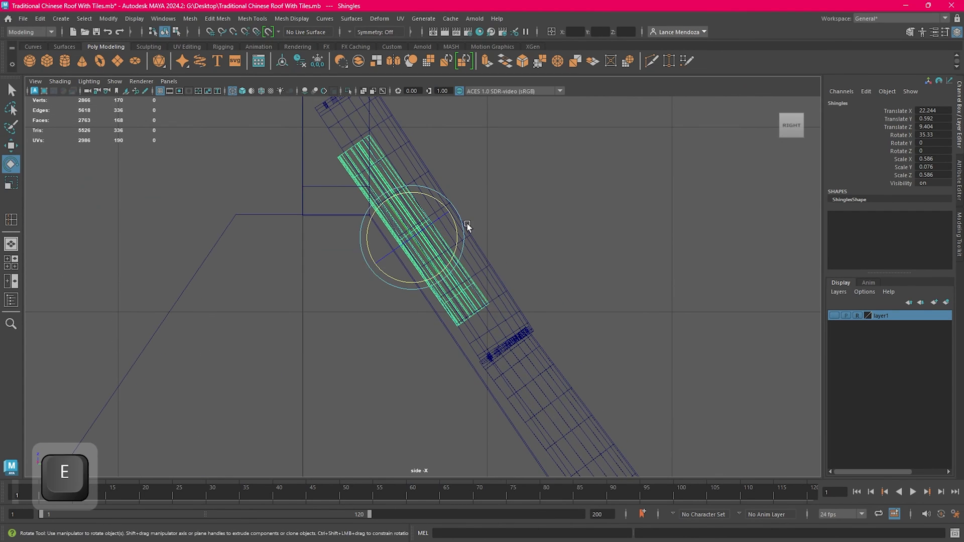
left_click_drag(467, 224, 565, 369)
key("w")
Step: Duplicate the shingle three times down the slope, placing the first two copies at Translate Y 1.25, Z 8.523 and Y 1.911, Z 7.642
key("ctrl+d")
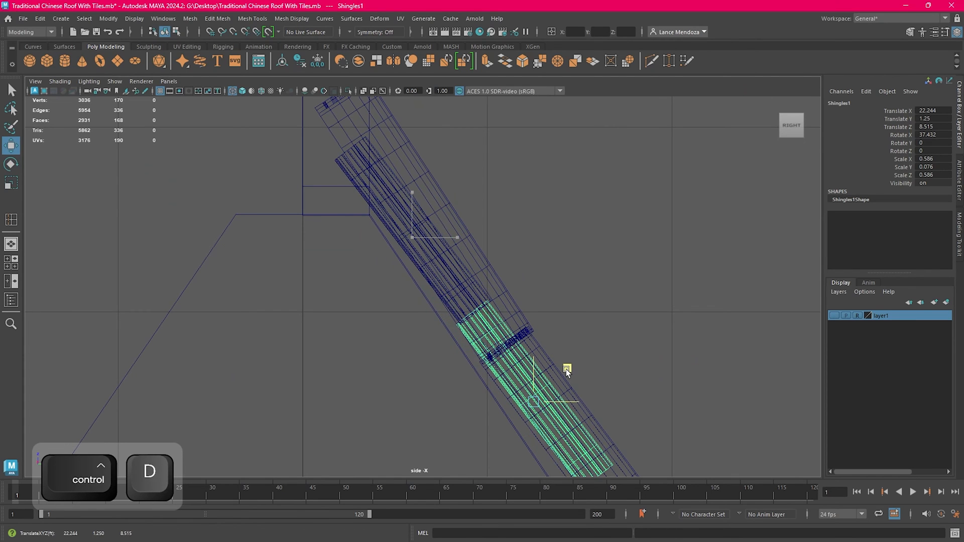
middle_click_drag(566, 368, 472, 247, "alt")
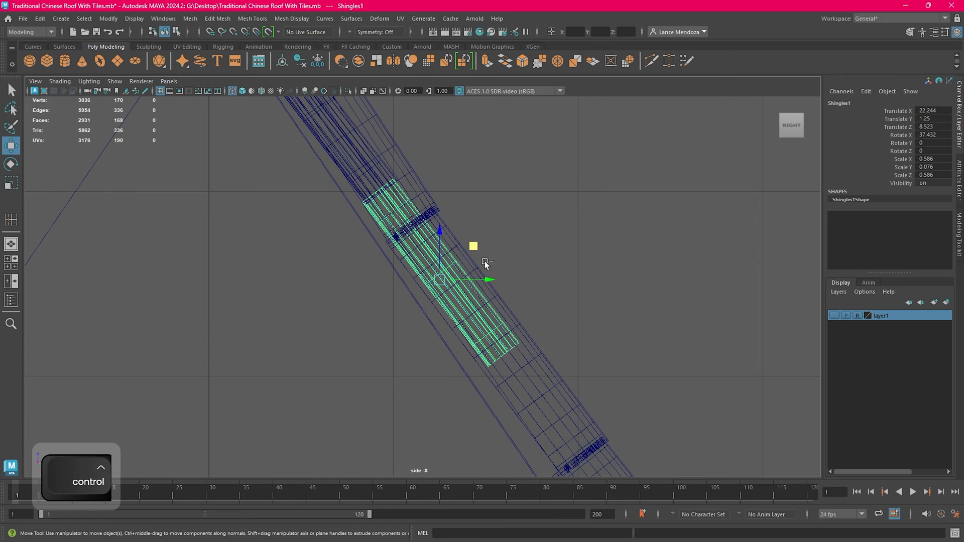
key("ctrl+d")
left_click_drag(475, 248, 598, 409)
middle_click_drag(588, 364, 469, 189, "alt")
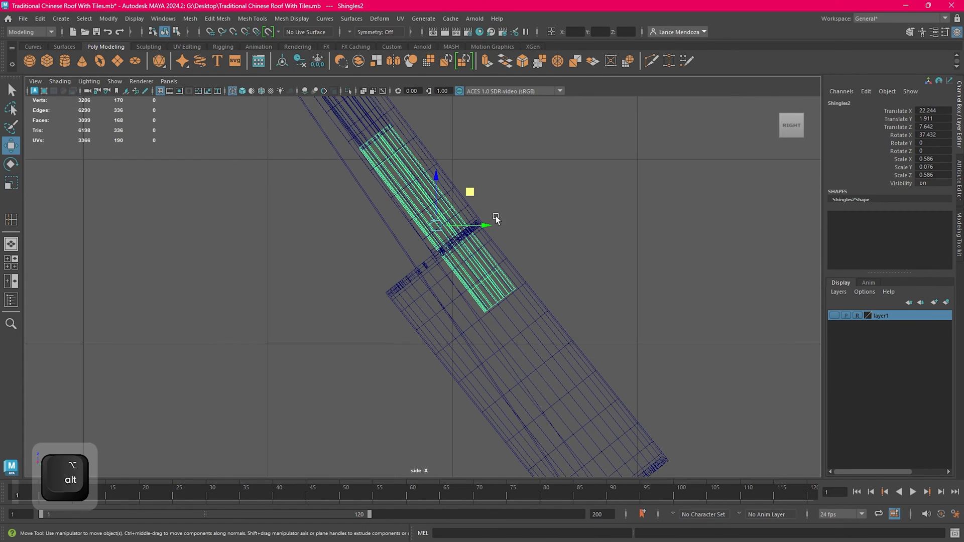
key("ctrl+d")
left_click_drag(469, 189, 594, 353)
Step: Tilt the third shingle from the ridge to Rotate X 35.732 and move it to Translate Y 1.874 beneath its neighbour
key("space")
key("space")
scroll(589, 318, "down", 4)
left_click_drag(631, 252, 467, 306, "alt")
middle_click_drag(462, 310, 506, 306, "alt")
scroll(507, 340, "up", 5)
left_click_drag(508, 342, 583, 293, "alt")
scroll(592, 327, "up", 2)
left_click(615, 305)
key("e")
key("w")
key("ctrl+z")
key("e")
key("w")
middle_click_drag(585, 295, 595, 266, "alt")
left_click(526, 365)
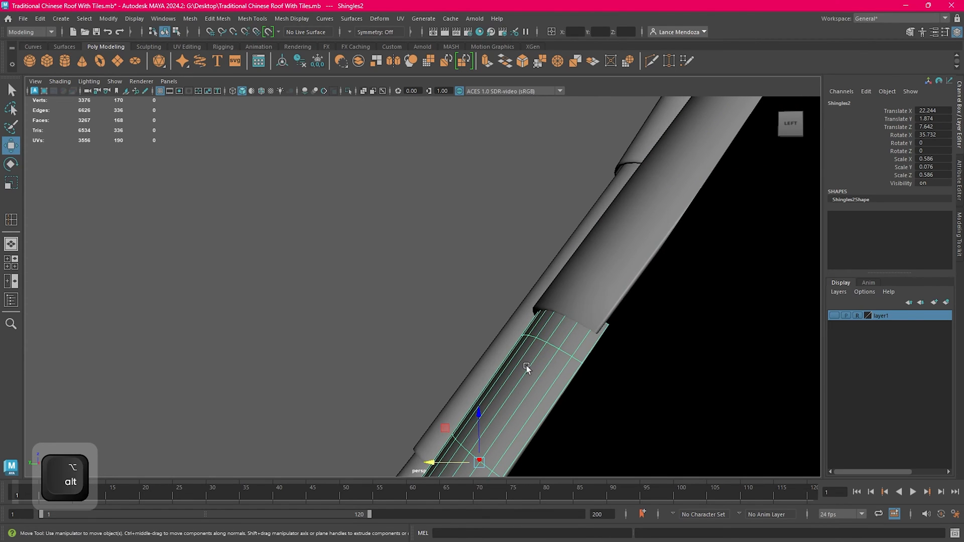
Step: Tilt the second shingle from the ridge to Rotate X 35.837 and move it to Translate Y 1.261
middle_click_drag(526, 365, 571, 321, "alt")
key("e")
left_click_drag(572, 270, 540, 293)
key("w")
key("e")
key("w")
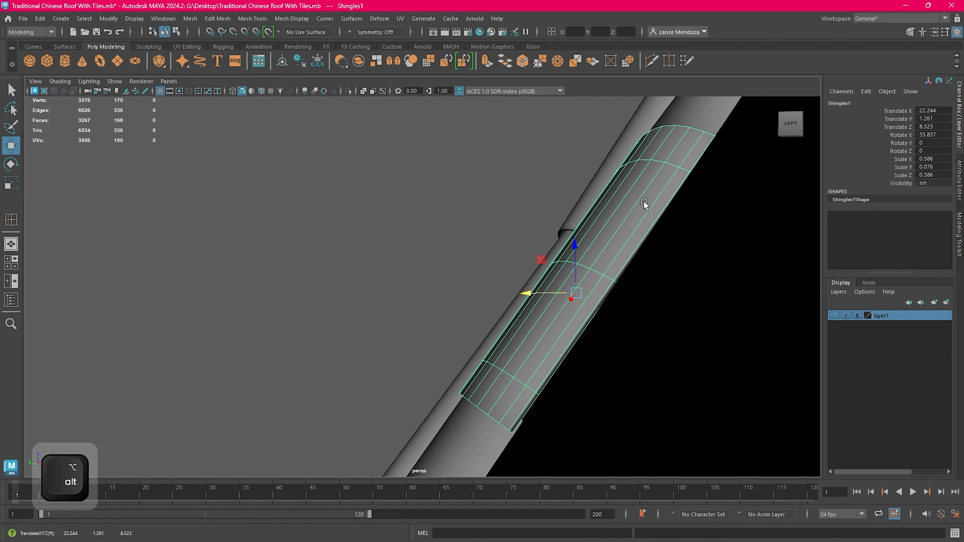
Step: Tilt the topmost shingle to Rotate X 35.053 and move it to Translate Y 0.645 so it overlaps the next one
middle_click_drag(643, 204, 592, 287, "alt")
left_click(606, 257)
key("e")
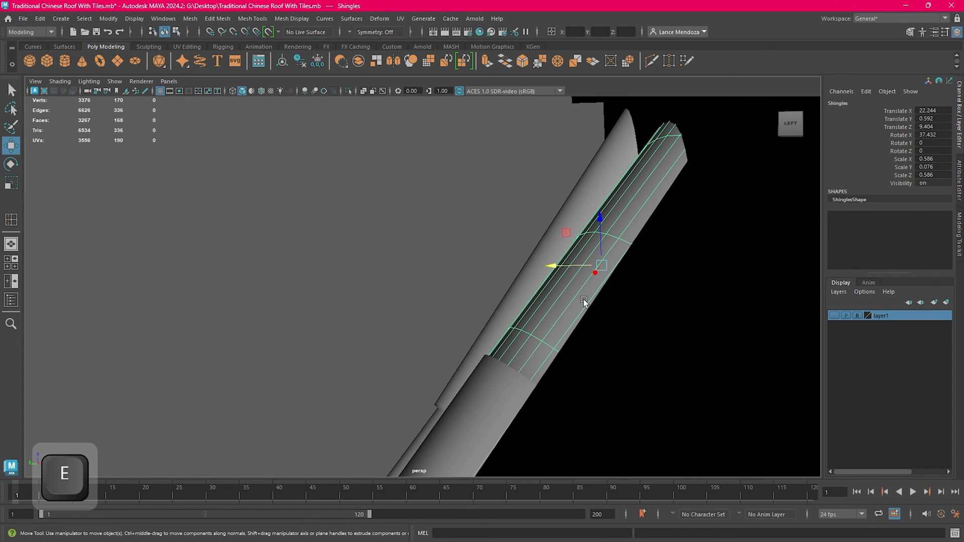
left_click_drag(556, 271, 548, 278)
key("w")
key("e")
left_click_drag(555, 236, 528, 343)
key("w")
Step: Inspect the row of overlapping shingles beside the full-tile column at the roof's end
scroll(542, 281, "down", 4)
key("f")
scroll(528, 341, "down", 1)
middle_click_drag(448, 296, 482, 273, "alt")
left_click_drag(482, 273, 488, 254, "alt")
middle_click_drag(489, 254, 484, 359, "alt")
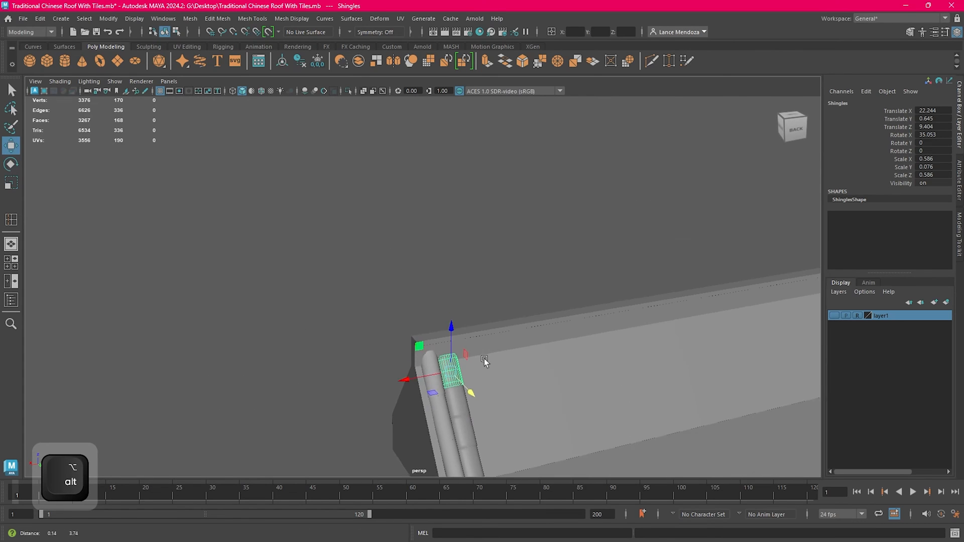
scroll(477, 349, "up", 4)
left_click(477, 321)
middle_click_drag(534, 384, 500, 284, "alt")
scroll(482, 322, "up", 4)
Step: Slightly rescale the topmost shingle and adjust its position on the slope below the ridge beam
left_click(453, 374)
left_click_drag(453, 375, 517, 409, "alt")
middle_click_drag(517, 409, 490, 328, "alt")
scroll(493, 341, "up", 3)
left_click_drag(493, 342, 501, 355, "alt")
key("w")
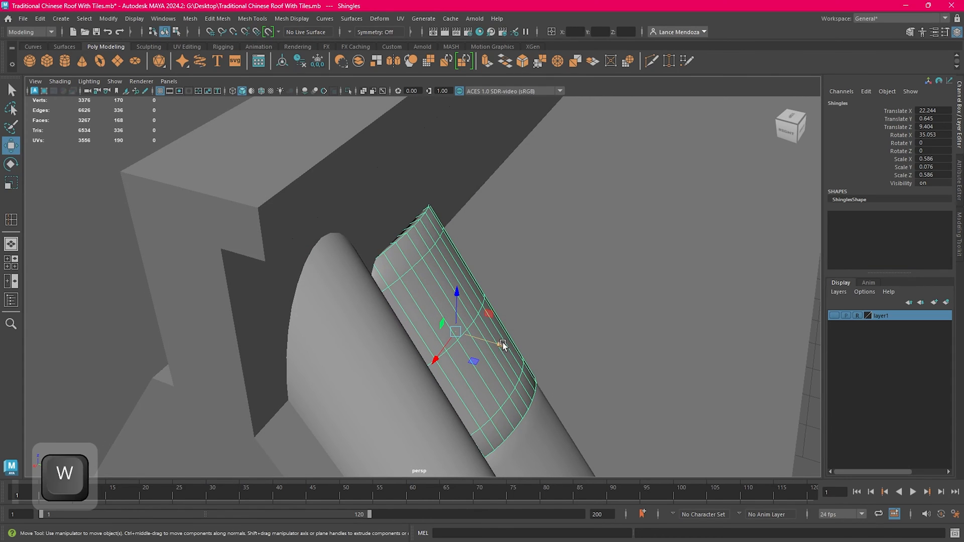
key("e")
key("r")
left_click_drag(437, 296, 433, 291)
key("w")
left_click_drag(487, 342, 437, 279)
key("e")
key("w")
Step: Examine how the full-tile column and the shingle row sit side by side at the roof's end
right_click_drag(436, 279, 445, 282, "alt")
left_click(398, 286)
left_click_drag(444, 281, 586, 446, "alt")
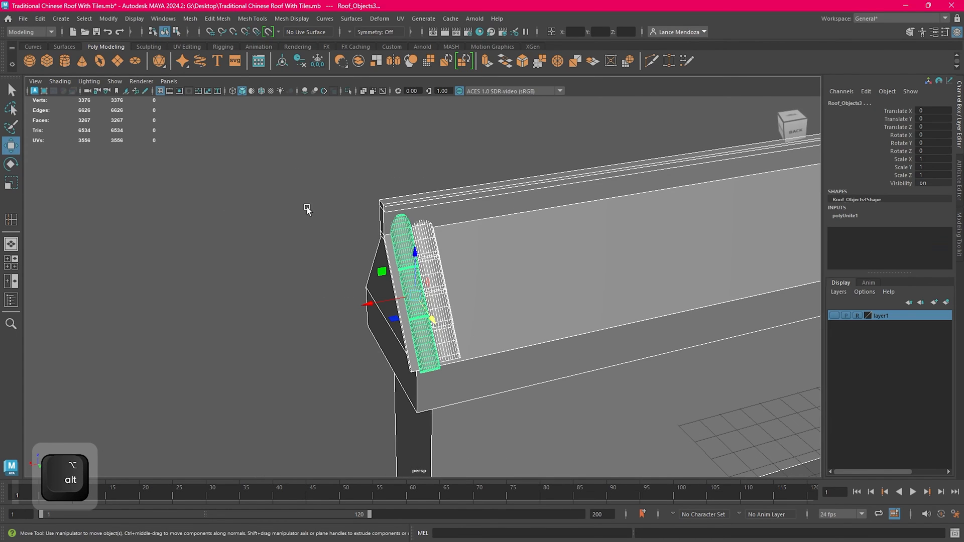
right_click_drag(295, 200, 339, 415)
right_click_drag(375, 482, 374, 488)
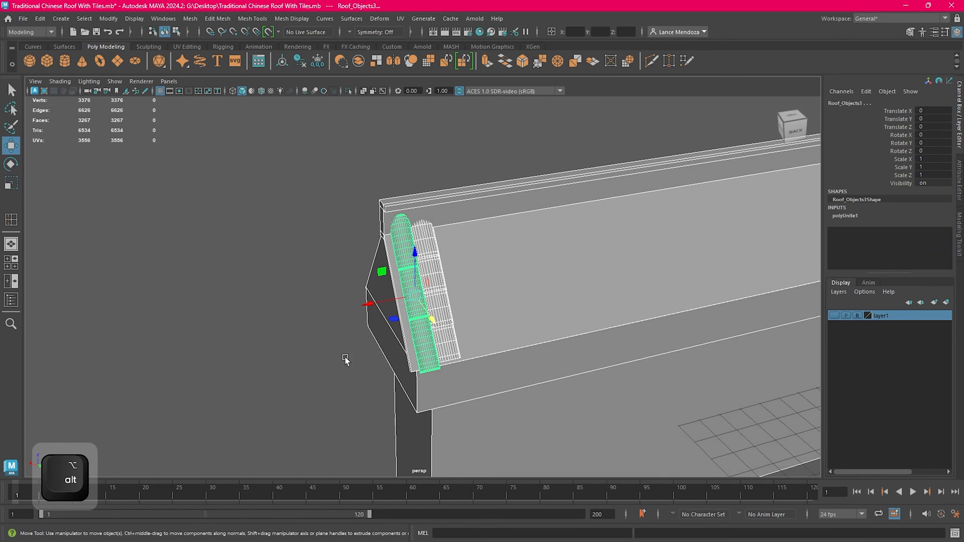
left_click(345, 359)
right_click_drag(452, 347, 423, 328, "alt")
left_click_drag(423, 327, 341, 318, "alt")
right_click_drag(341, 319, 384, 363, "alt")
middle_click_drag(384, 363, 430, 317, "alt")
right_click_drag(430, 317, 451, 297, "alt")
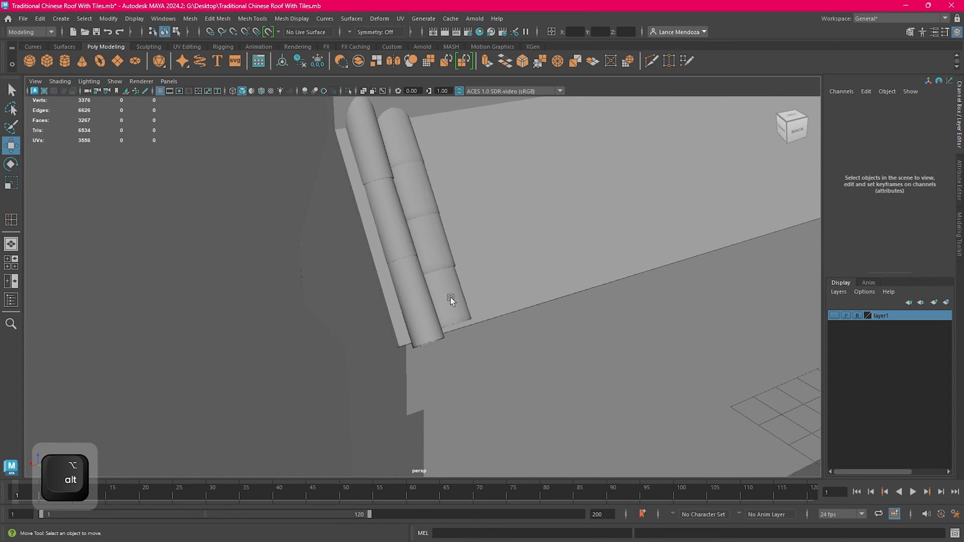
Step: Lengthen the lowest shingle to Scale Z 0.669, tilt it to Rotate X 37.806 and move it to Translate Y 2.534, Translate Z 6.723
left_click(451, 299)
left_click_drag(467, 322, 486, 356, "alt")
right_click_drag(486, 355, 524, 362, "alt")
left_click_drag(524, 363, 393, 365, "alt")
middle_click_drag(393, 365, 443, 304, "alt")
right_click_drag(444, 305, 445, 267, "alt")
key("w")
key("r")
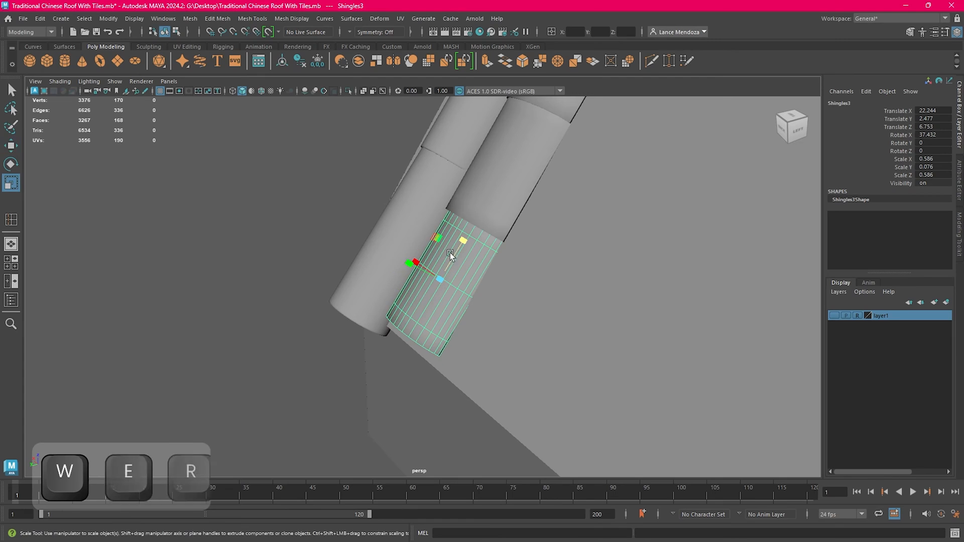
left_click_drag(466, 239, 498, 339)
key("e")
key("w")
key("e")
key("w")
scroll(485, 288, "up", 4)
key("w")
key("r")
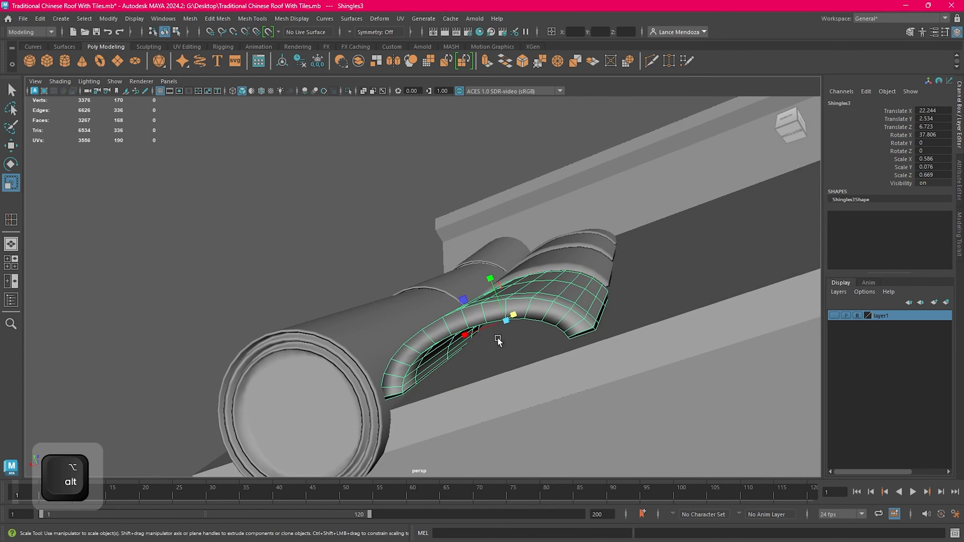
Step: Scale the lowest shingle to Scale Y 0.082, tilt it to Rotate X 35.891 and move it to Translate Y 2.522
left_click_drag(490, 279, 488, 319)
key("e")
left_click_drag(488, 319, 576, 313, "alt")
key("w")
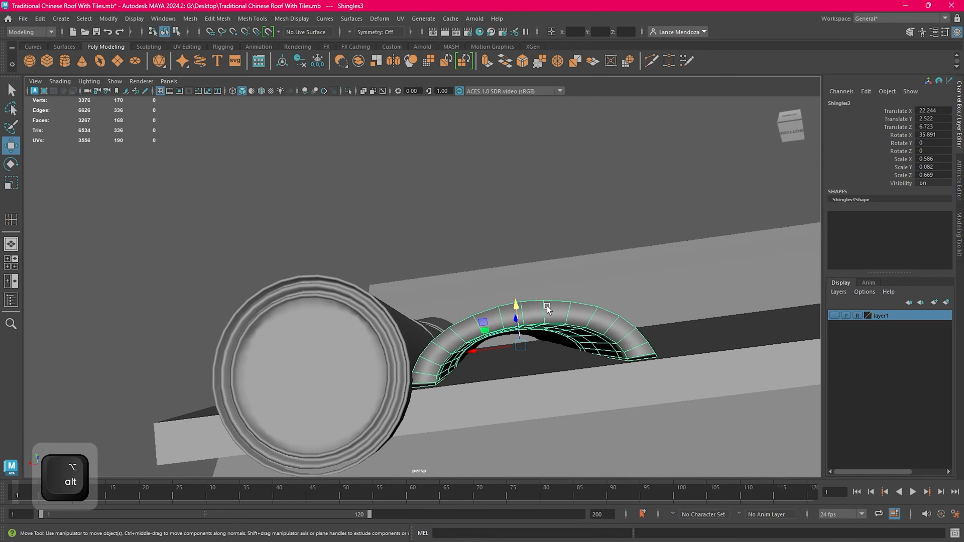
middle_click_drag(547, 308, 560, 287, "alt")
left_click_drag(548, 290, 544, 288, "alt")
Step: Select all four overlapping shingles of the row and combine them into one mesh
left_click(495, 191)
scroll(496, 199, "down", 5)
left_click_drag(497, 204, 499, 324, "alt")
left_click(475, 324)
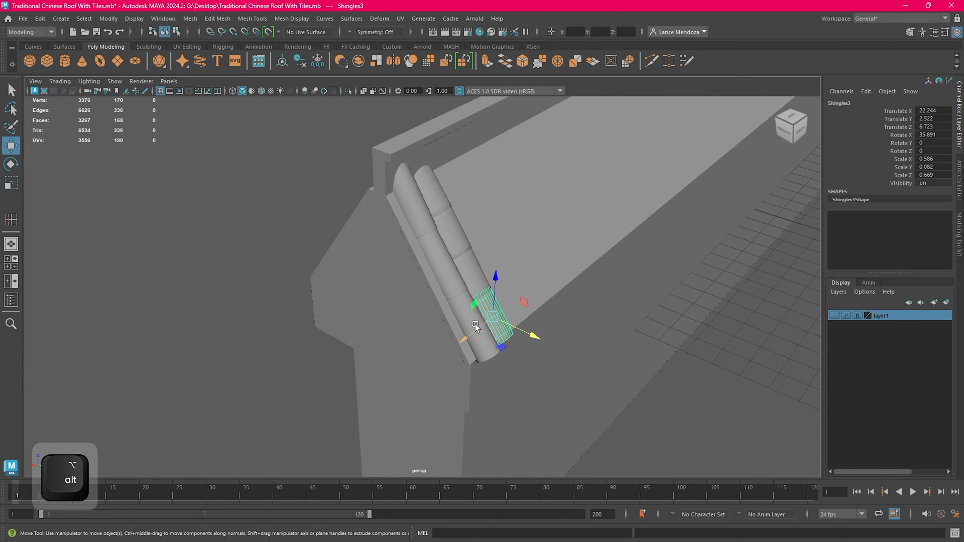
scroll(475, 324, "up", 4)
left_click(432, 145, "shift")
middle_click_drag(453, 229, 437, 306, "alt")
left_click_drag(438, 307, 441, 316, "alt")
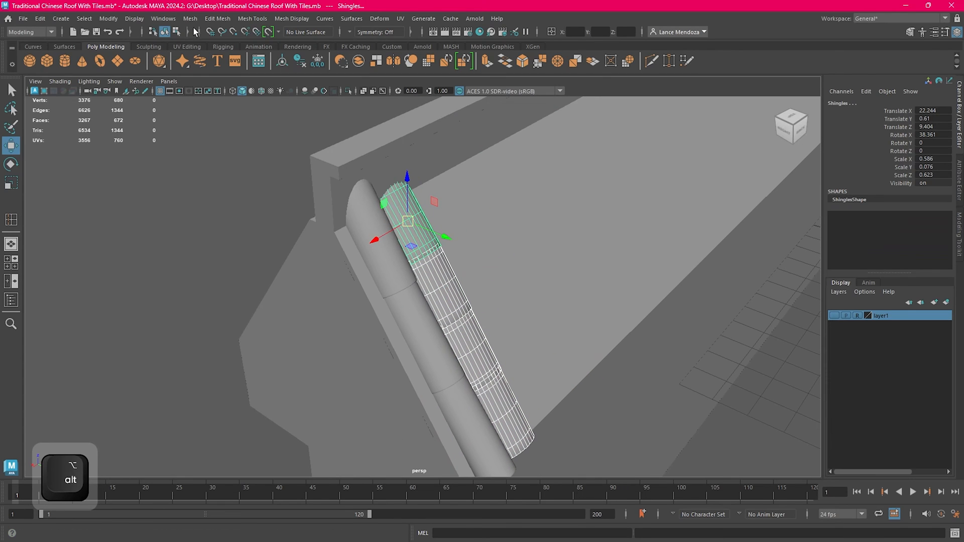
left_click(190, 19)
left_click(200, 56)
Step: Combine the full-tile column and the adjacent shingle column into a single object
scroll(493, 273, "down", 1)
left_click_drag(493, 273, 435, 296, "alt")
scroll(429, 361, "down", 3)
left_click(430, 363)
scroll(461, 381, "up", 4)
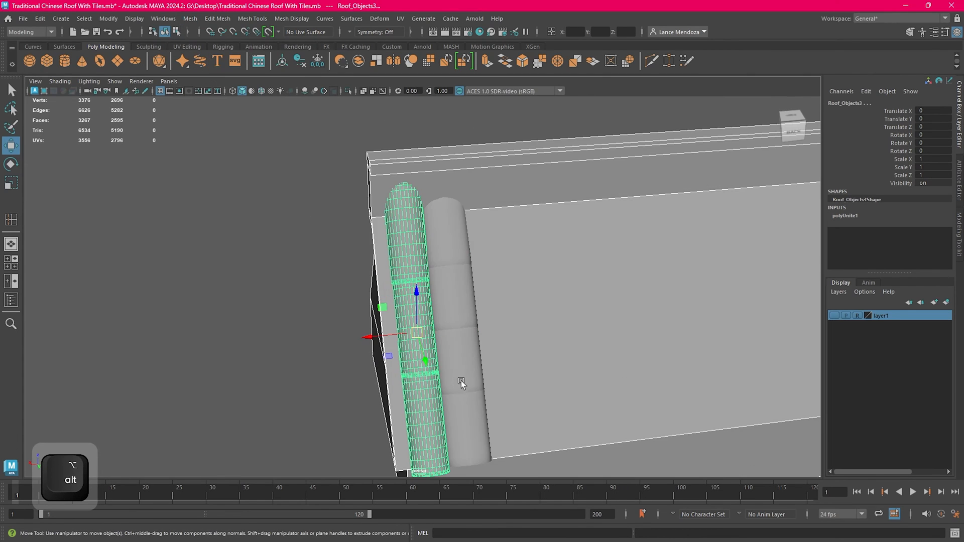
scroll(465, 358, "down", 4)
left_click(420, 370)
left_click_drag(420, 370, 447, 360, "alt")
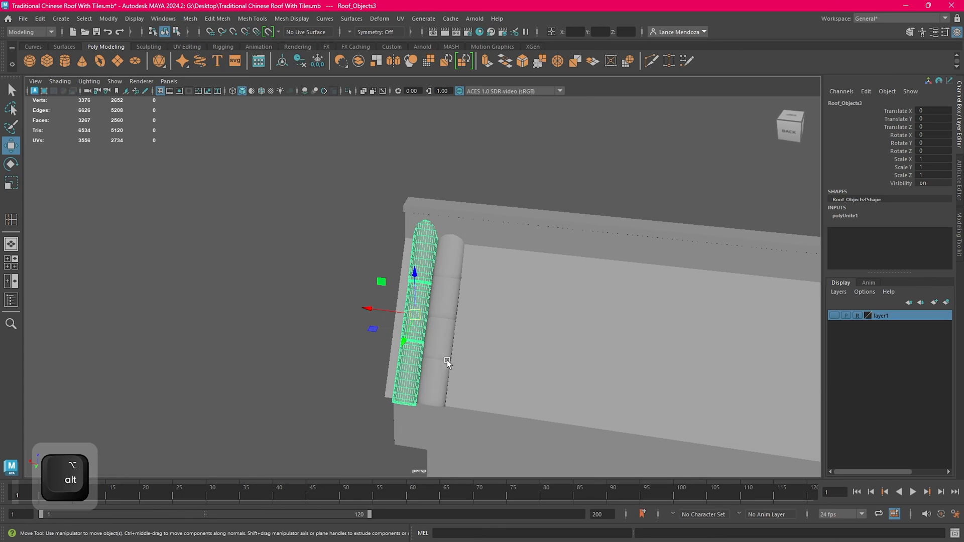
left_click(447, 361, "shift")
middle_click_drag(447, 360, 385, 301, "alt")
left_click_drag(385, 300, 446, 316, "alt")
middle_click_drag(380, 291, 230, 253, "alt")
left_click(194, 21)
left_click(222, 56)
Step: Duplicate the combined column pair three times side by side along the slope, placing the last copy at Translate X -4.093
key("ctrl+d")
left_click_drag(230, 252, 389, 243)
key("ctrl+d")
key("ctrl+d")
scroll(490, 264, "down", 7)
middle_click_drag(525, 267, 468, 284, "alt")
scroll(418, 290, "up", 7)
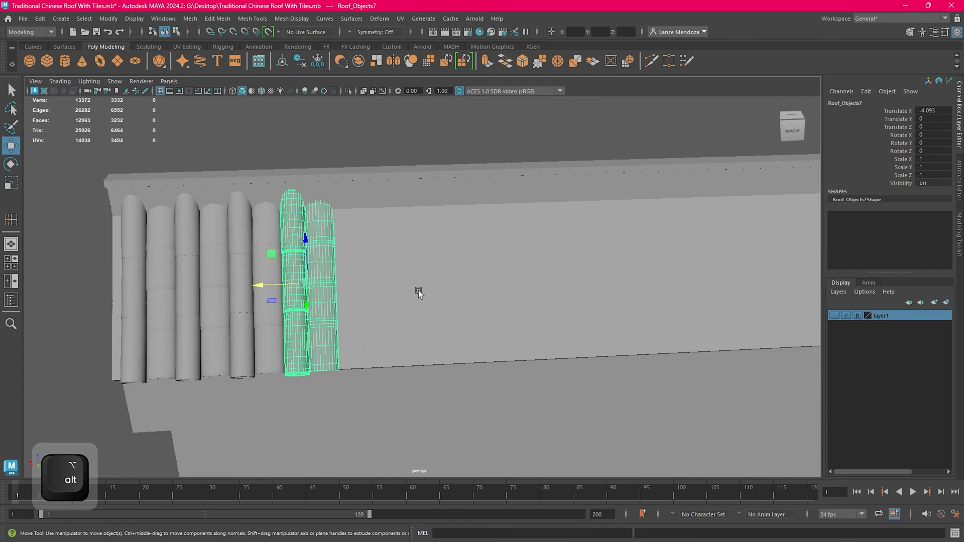
Step: Open the Duplicate Special options and place a fourth copy of the column pair at Translate X -5.543
middle_click_drag(318, 264, 432, 239, "alt")
left_click(61, 18)
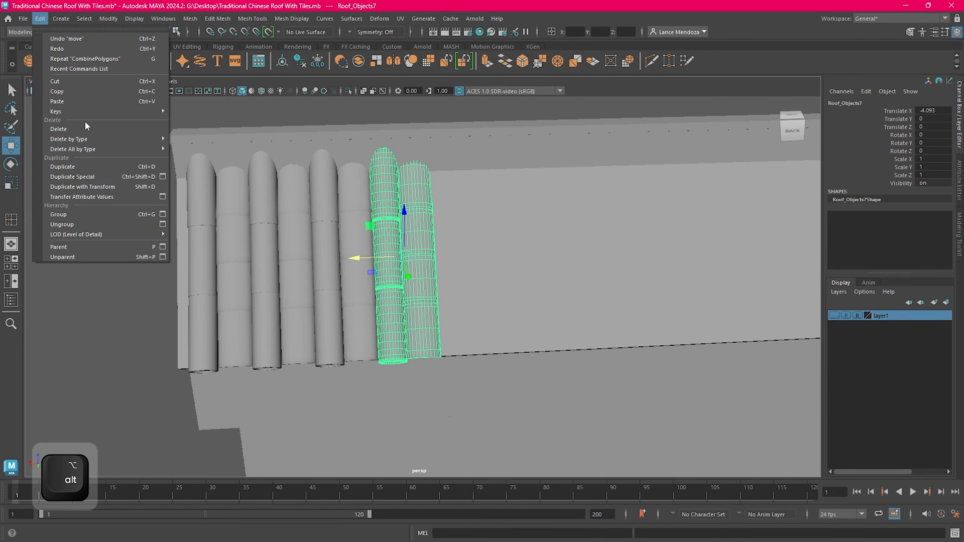
left_click(162, 176)
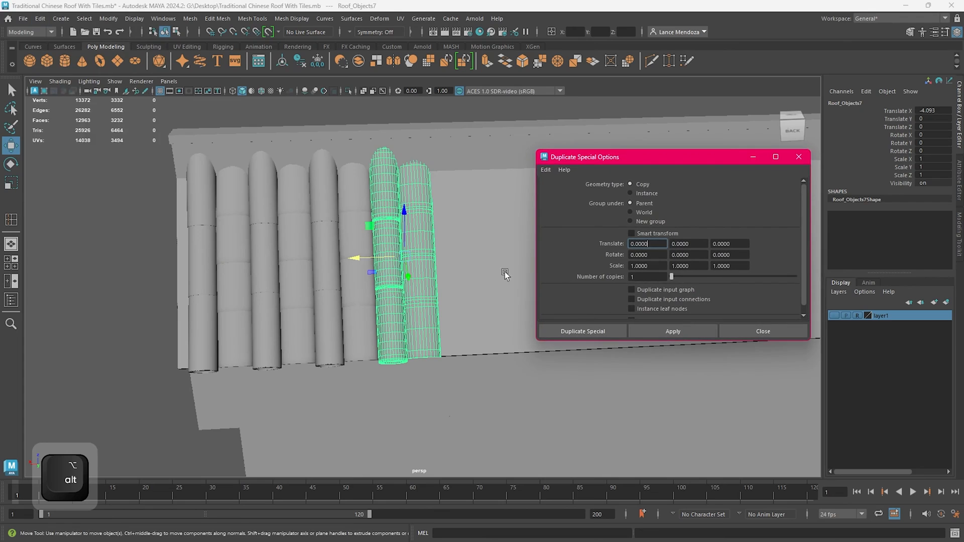
middle_click_drag(505, 272, 384, 283, "alt")
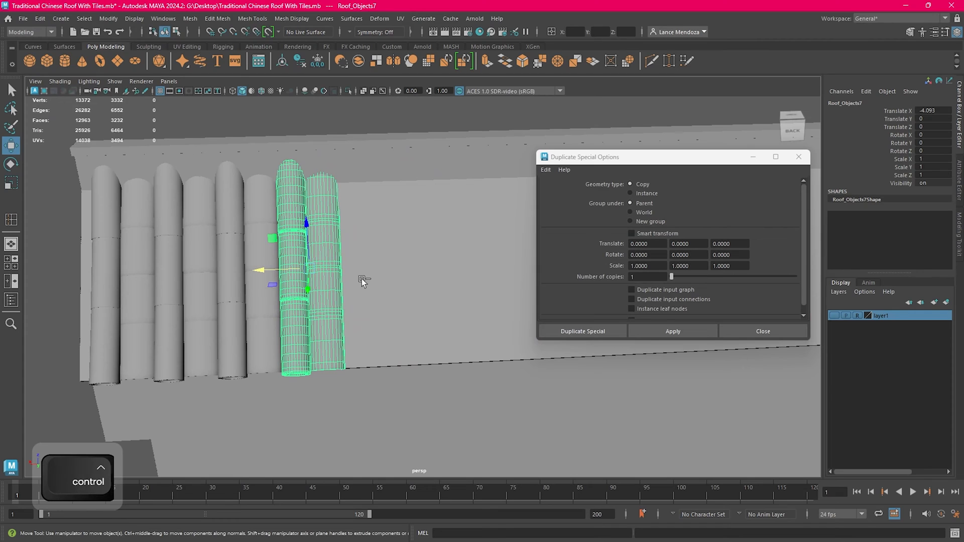
key("ctrl+d")
left_click_drag(268, 271, 331, 278)
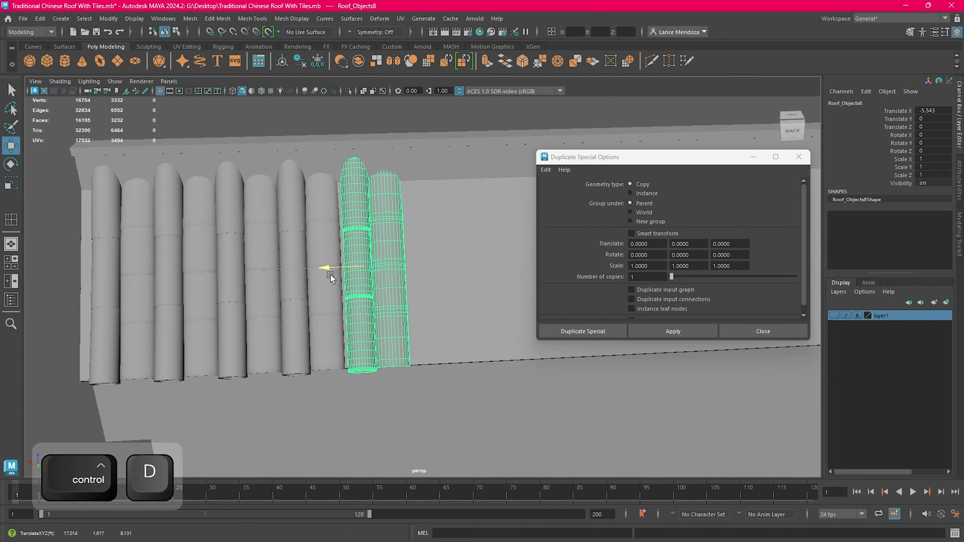
Step: Try a special duplicate of the last column pair with a Translate X offset of -1
double_click(659, 246)
type("-1")
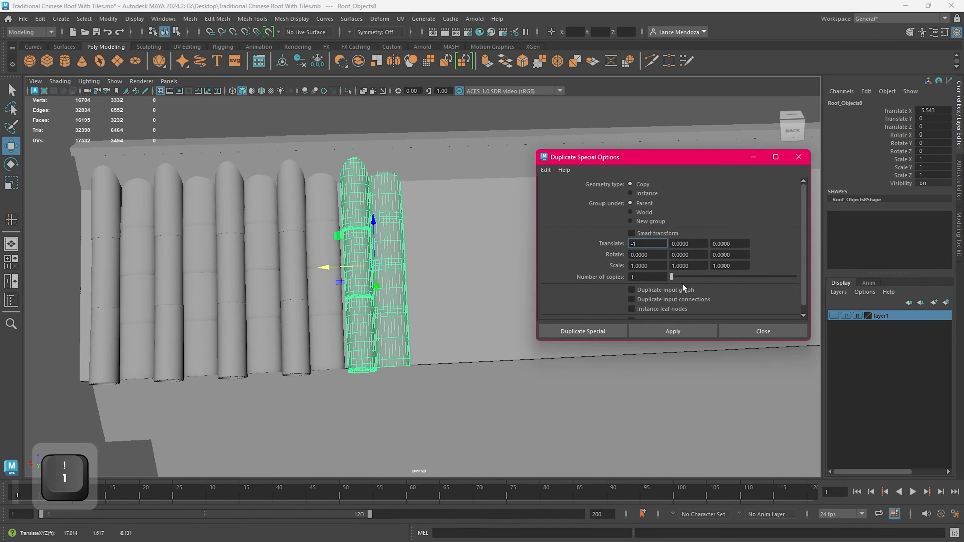
left_click(605, 327)
scroll(419, 356, "down", 3)
middle_click_drag(399, 271, 409, 291, "alt")
scroll(407, 290, "up", 7)
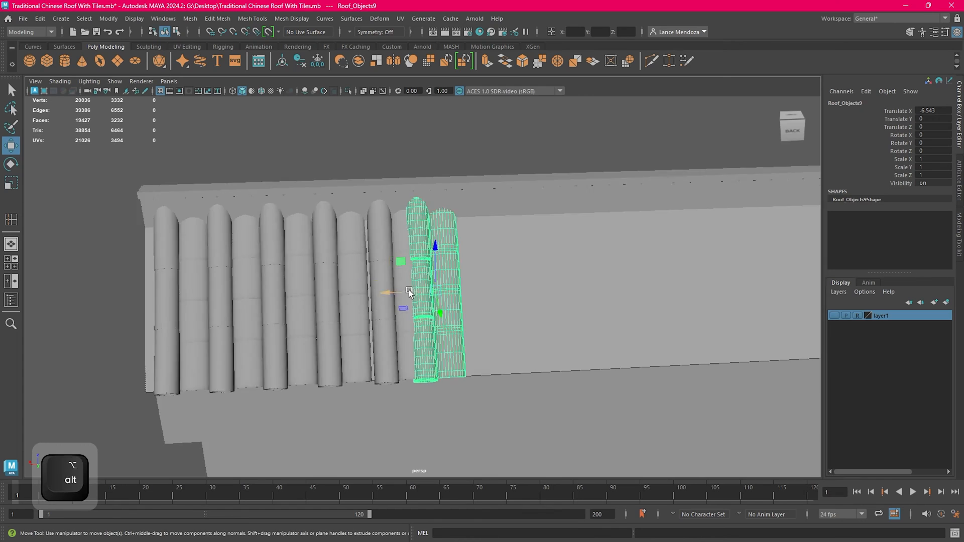
key("ctrl+z")
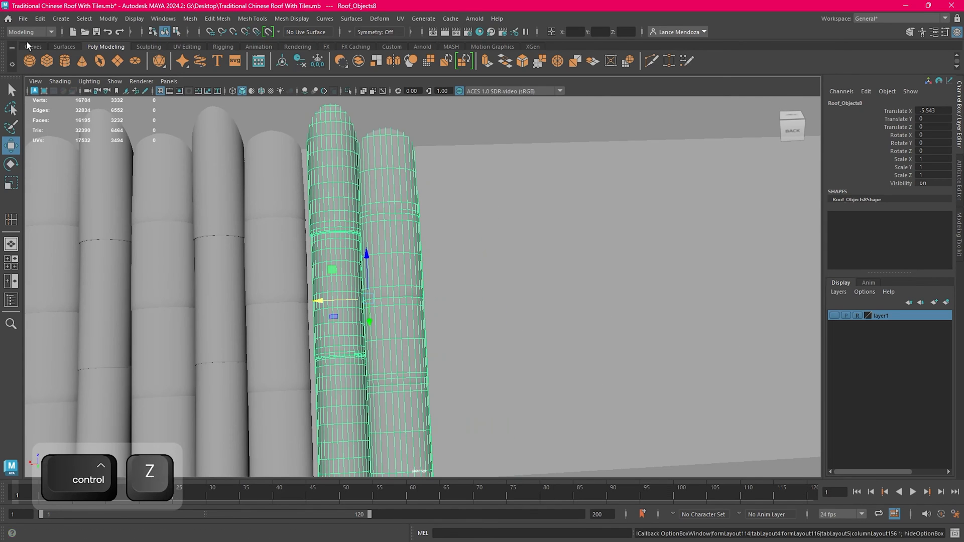
Step: Move the last column pair to Translate X -5.463 so it sits snugly against its neighbour
left_click_drag(323, 300, 452, 297)
key("ctrl+z")
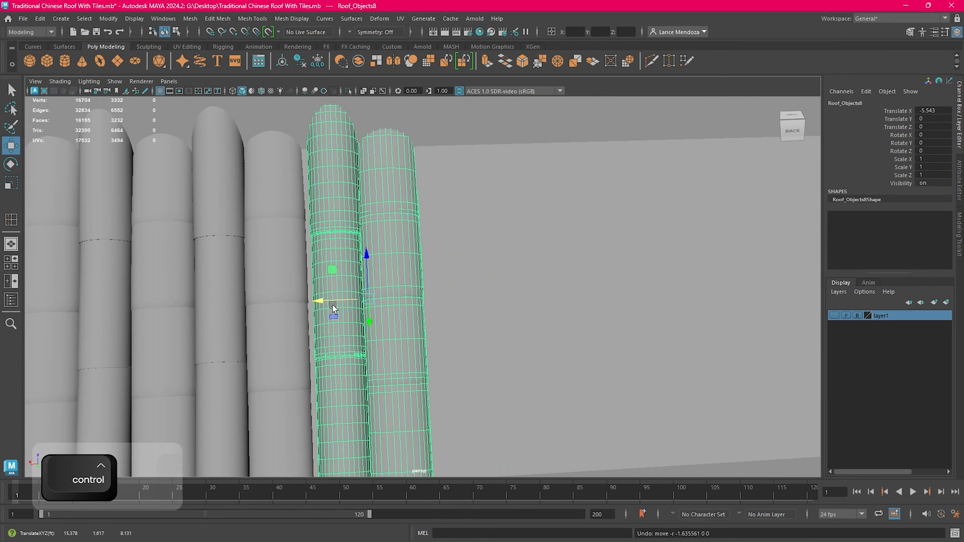
left_click_drag(329, 300, 322, 297)
scroll(322, 284, "down", 4)
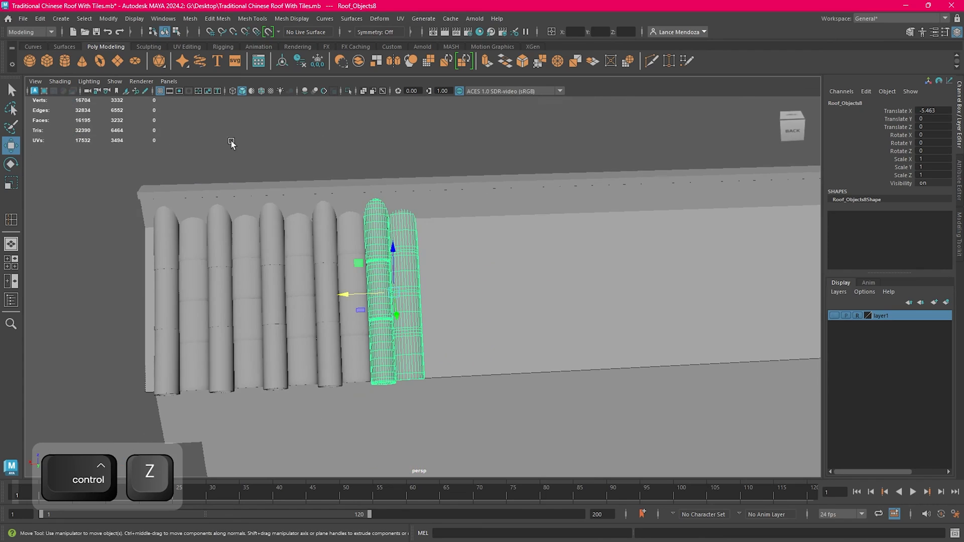
Step: Try a special duplicate of the last column pair with a Translate X offset of -1.4
left_click(40, 19)
left_click(165, 175)
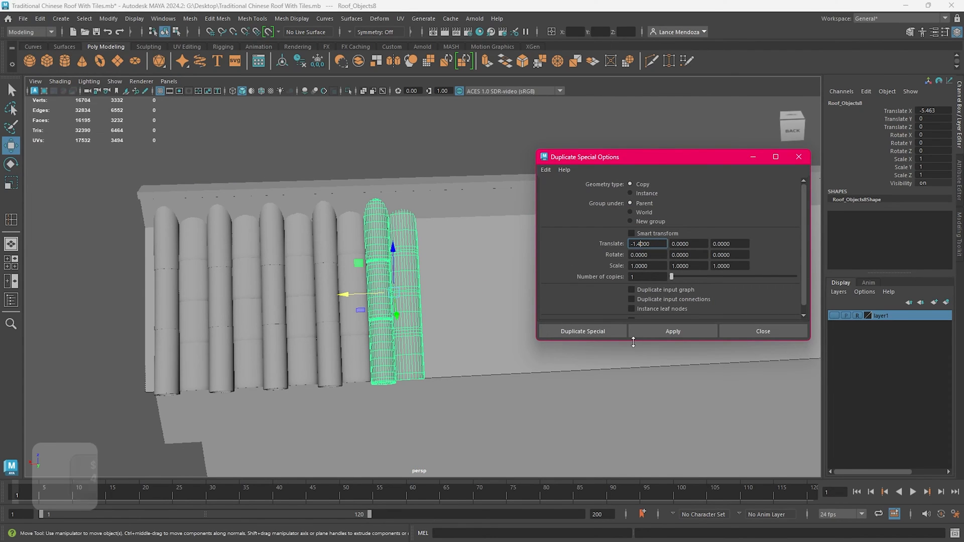
left_click(668, 333)
left_click_drag(490, 321, 606, 330, "alt")
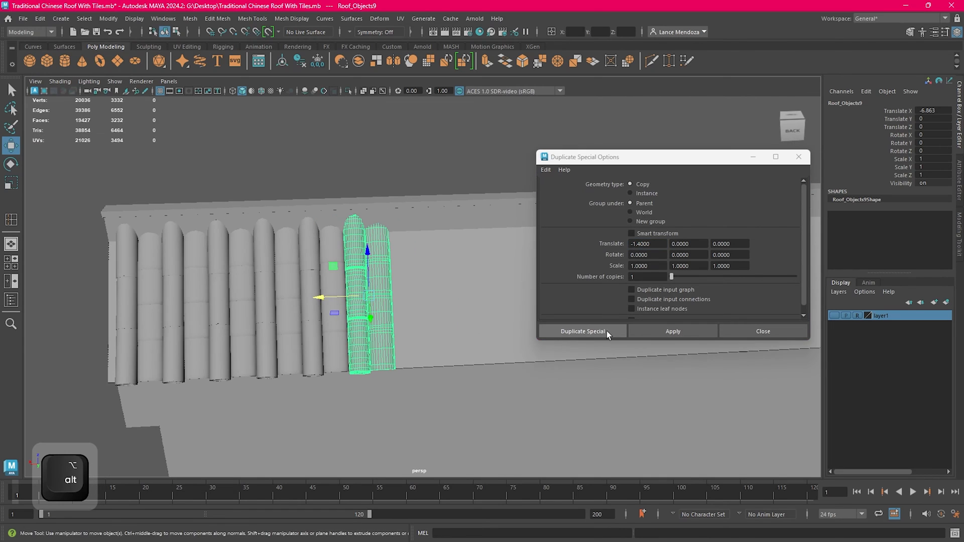
left_click(757, 333)
Step: Repeat the -1.4 offset duplication eight times to extend the tile columns along the slope
middle_click_drag(567, 347, 479, 327, "alt")
key("g")
key("g")
key("g")
key("g")
key("g")
key("g")
key("g")
key("g")
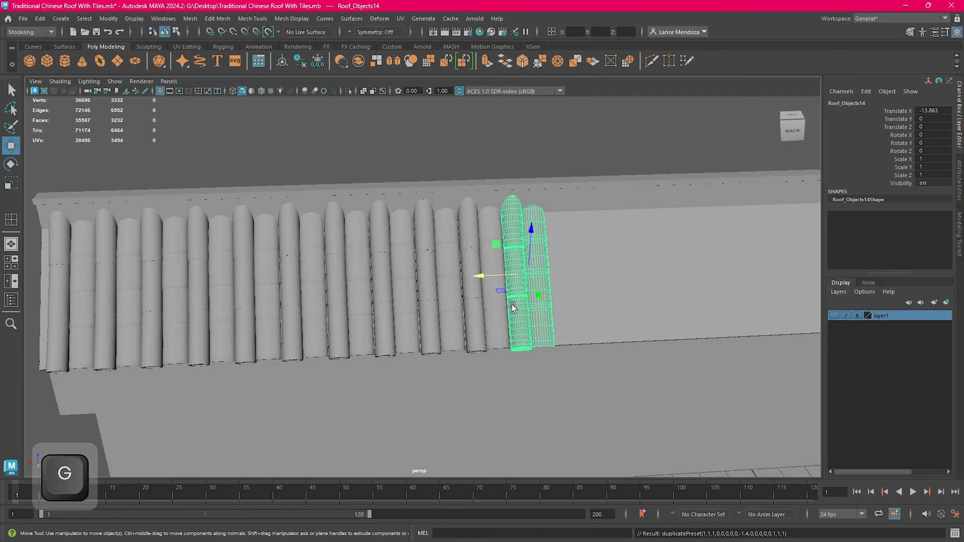
Step: Examine the spacing between the duplicated tile columns along the slope
right_click_drag(513, 303, 270, 297, "alt")
scroll(318, 294, "up", 5)
left_click_drag(270, 297, 287, 308, "alt")
scroll(317, 295, "up", 3)
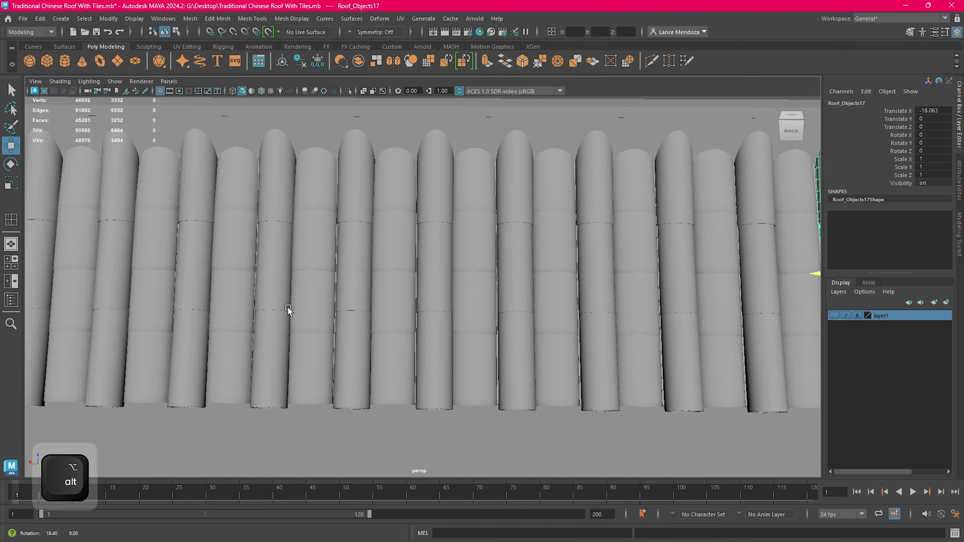
scroll(550, 265, "down", 5)
middle_click_drag(549, 266, 382, 276, "alt")
left_click_drag(382, 276, 402, 276, "alt")
scroll(266, 299, "up", 3)
middle_click_drag(266, 298, 543, 267, "alt")
scroll(543, 267, "up", 5)
scroll(474, 290, "down", 8)
left_click_drag(511, 282, 374, 281, "alt")
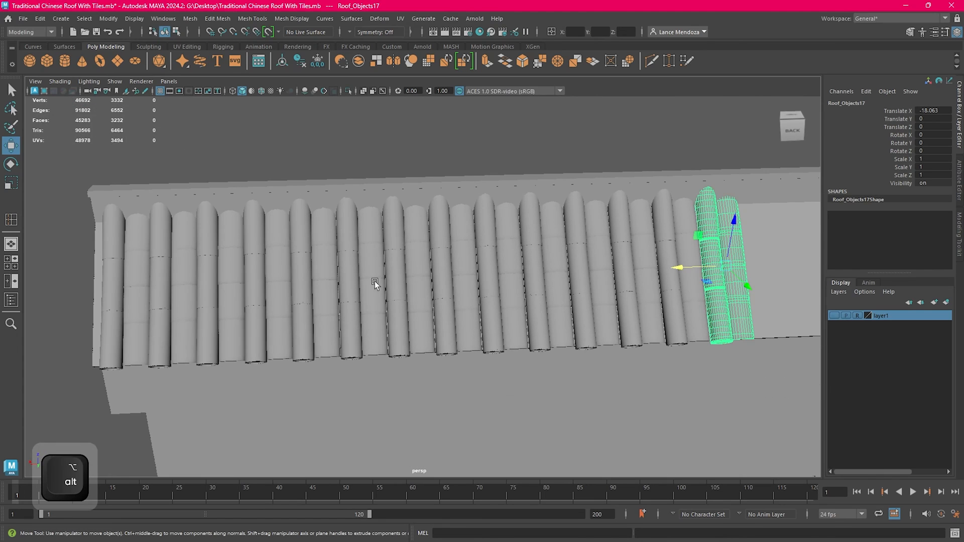
middle_click_drag(328, 290, 431, 276, "alt")
scroll(430, 276, "up", 2)
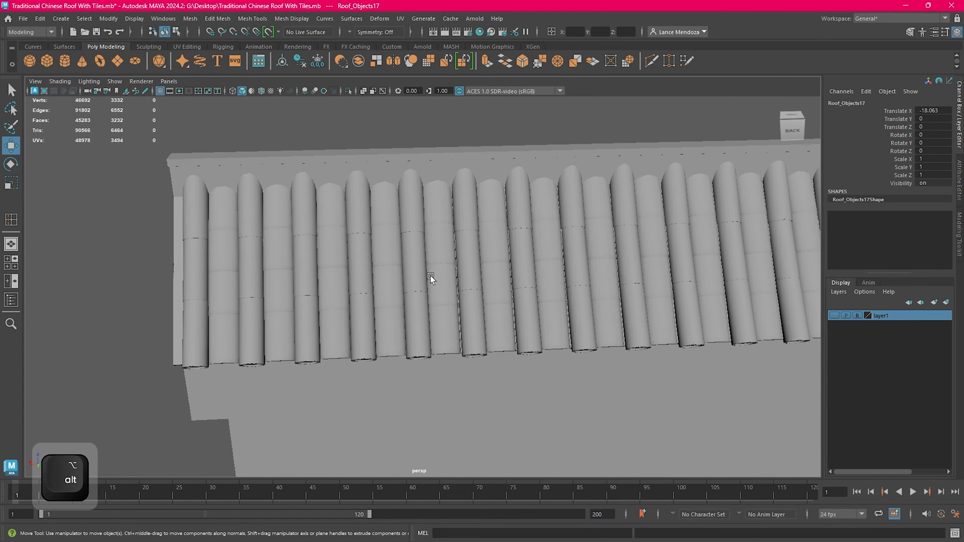
Step: Undo all the column pairs duplicated with the -1.4 offset
key("ctrl+z")
key("ctrl+z")
key("ctrl+z")
key("ctrl+z")
key("ctrl+z")
key("ctrl+z")
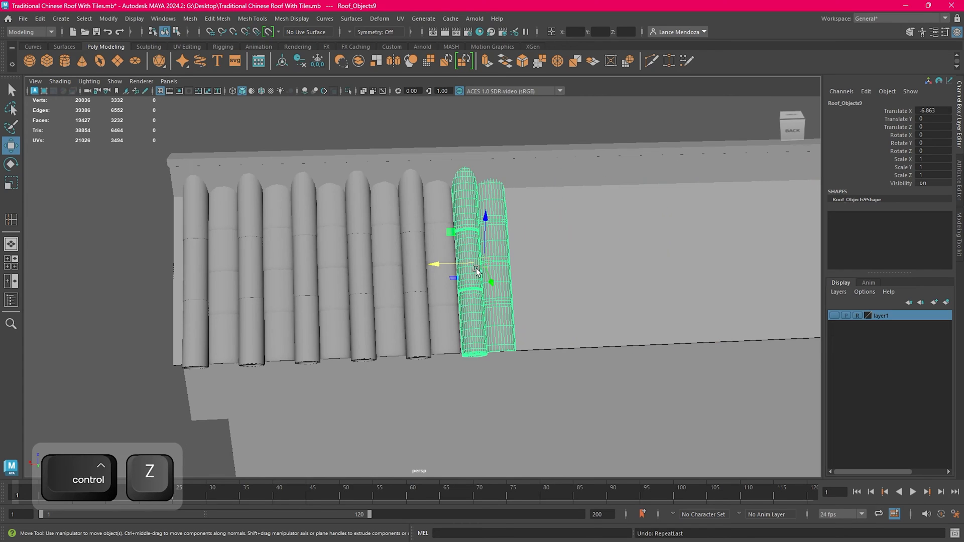
key("ctrl+z")
key("ctrl+z")
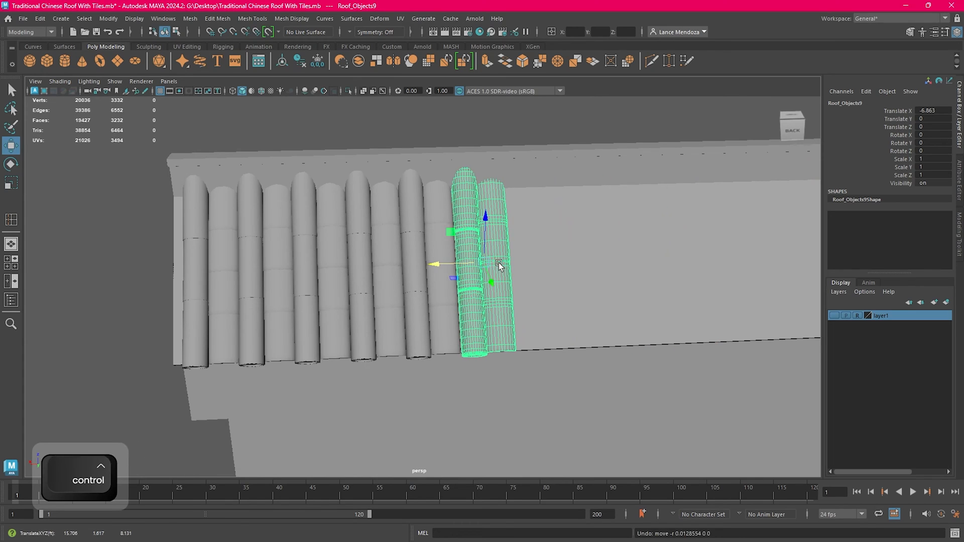
key("ctrl+z")
key("ctrl+z")
Step: Duplicate the last column pair with Duplicate Special, using a Translate X offset of -1.38 and one copy
mouse_move(436, 281)
left_mouse_down("alt")
mouse_move(445, 289)
mouse_move(438, 293)
left_mouse_up("alt")
left_click(40, 18)
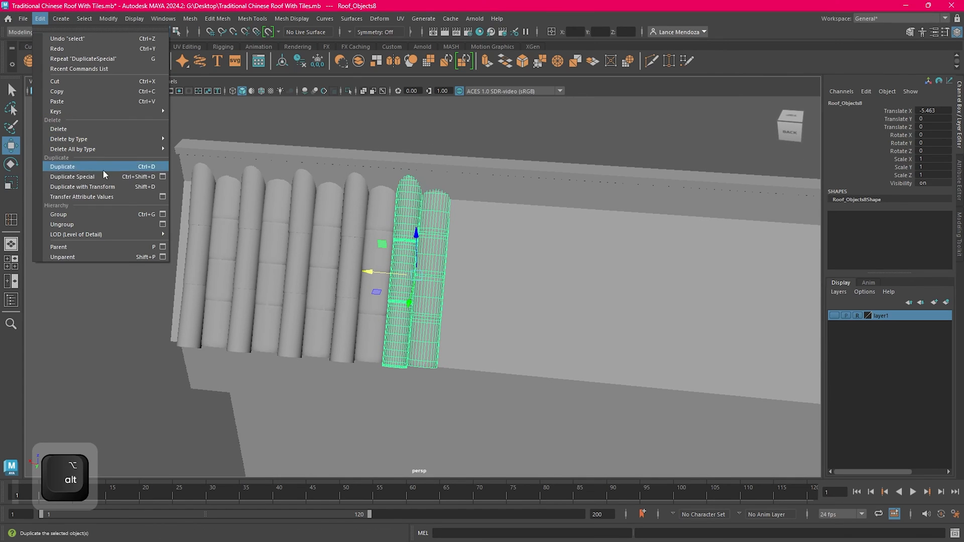
left_click(163, 176)
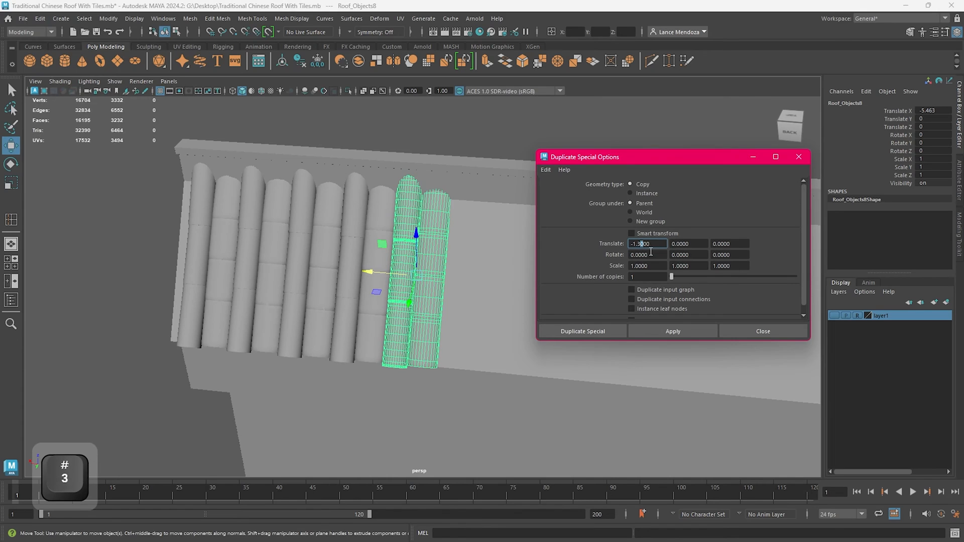
left_click(612, 332)
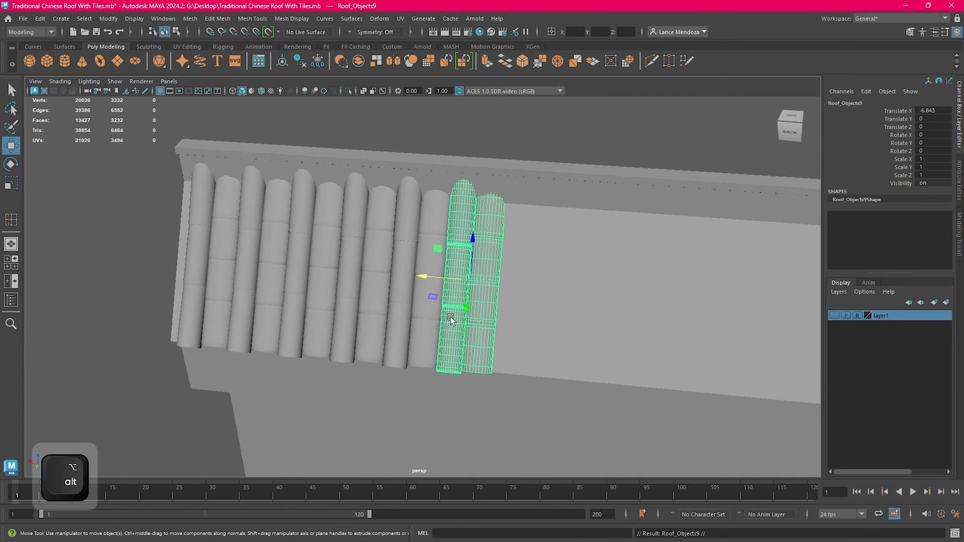
Step: Repeat the -1.38 offset duplication 28 times to carry the tile column pairs to the far end of the slope
left_click_drag(450, 317, 482, 310, "alt")
key("g")
key("g")
key("g")
key("g")
scroll(564, 201, "down", 5)
left_click_drag(551, 247, 496, 278, "alt")
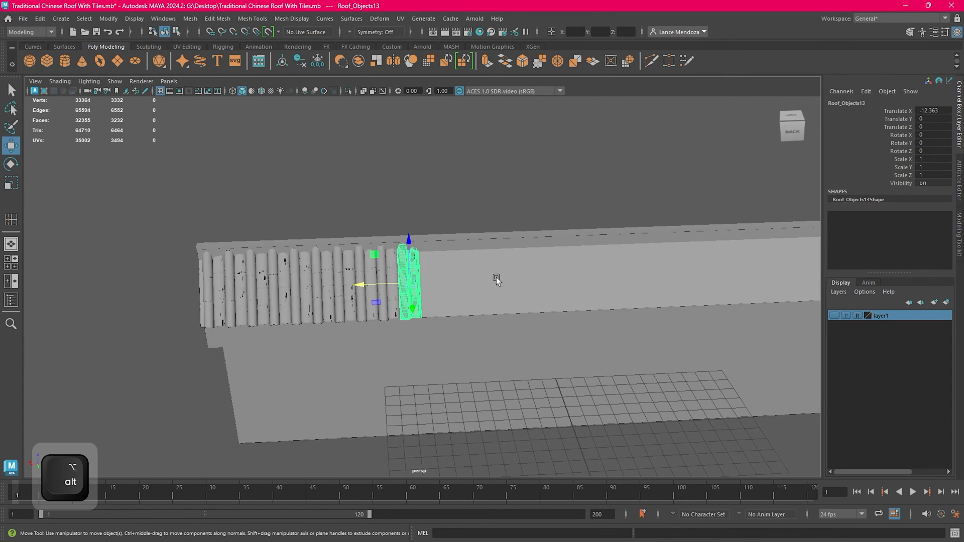
scroll(496, 280, "up", 3)
key("g")
key("g")
key("g")
key("g")
key("g")
key("g")
key("g")
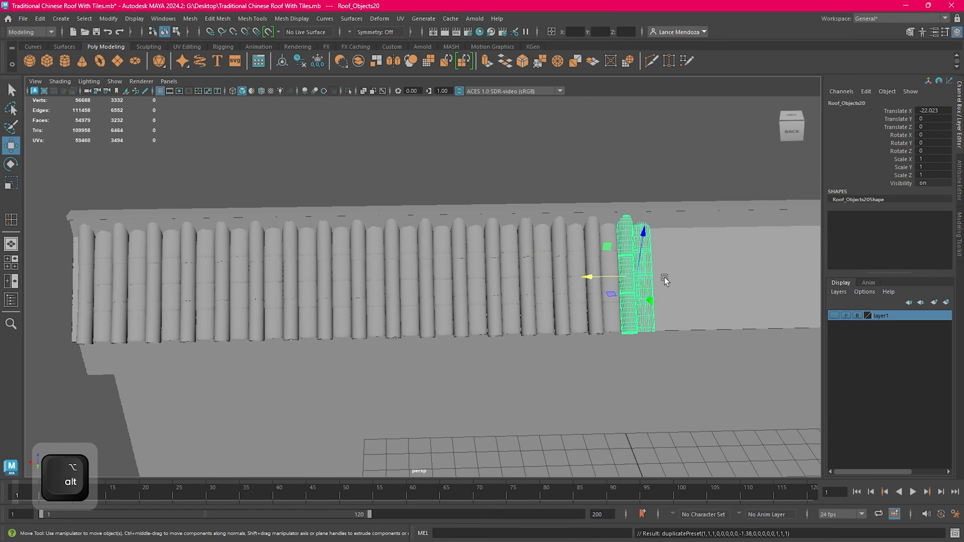
left_click_drag(665, 279, 433, 302, "alt")
key("g")
key("g")
key("g")
key("g")
key("g")
key("g")
key("g")
key("g")
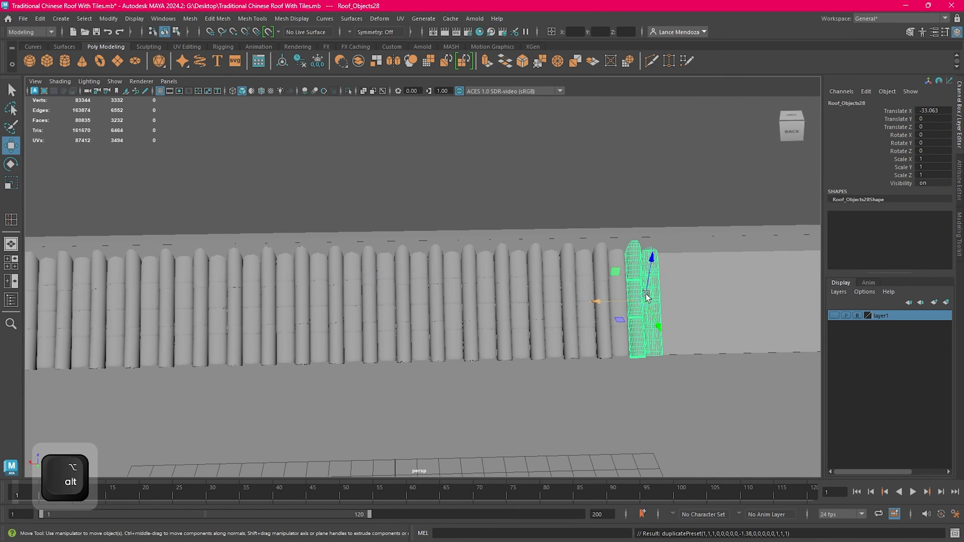
left_click_drag(646, 297, 355, 308, "alt")
key("g")
key("g")
key("g")
key("g")
key("g")
key("g")
key("g")
key("g")
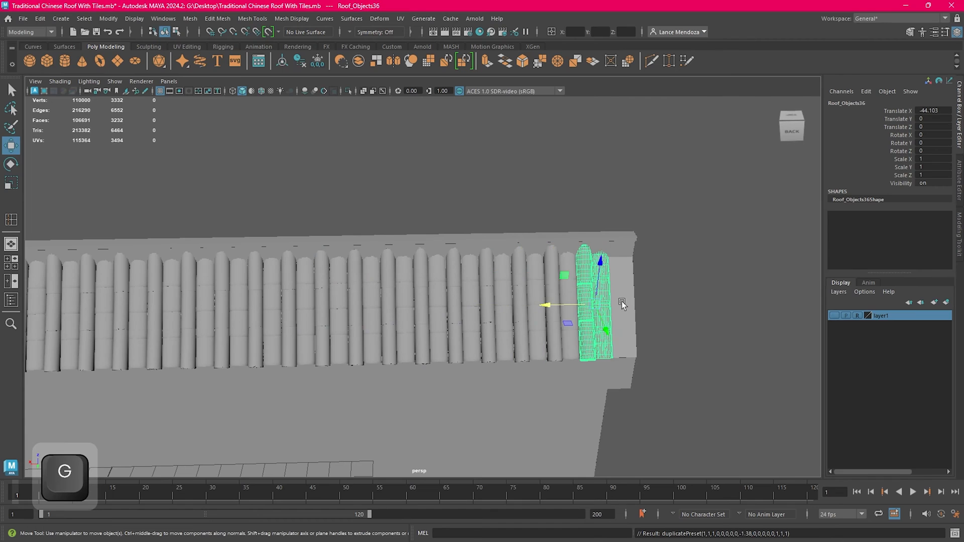
key("g")
Step: Delete the three tiles overhanging the roof's end from the last column pair and return to object selection
middle_click_drag(691, 308, 536, 316, "alt")
left_click(536, 317)
scroll(540, 344, "up", 4)
left_click(518, 355)
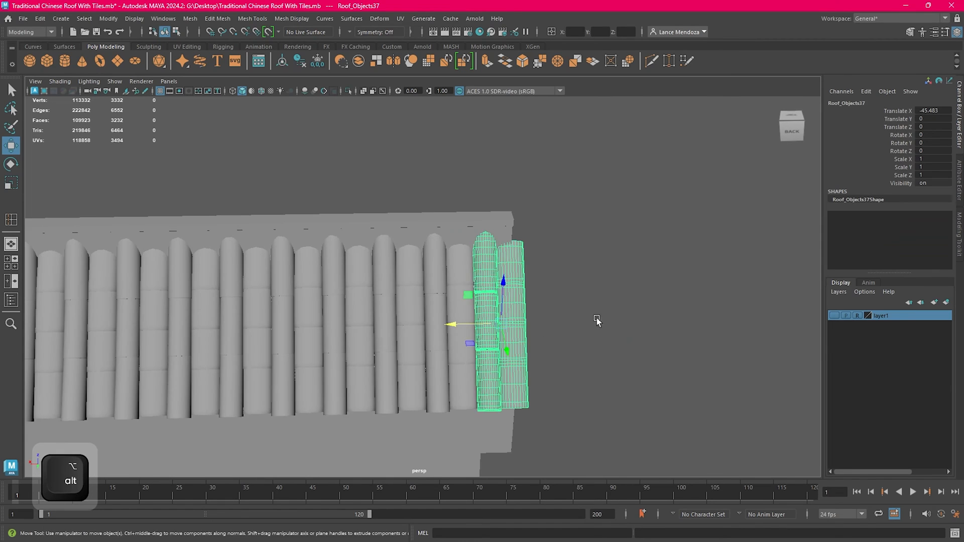
middle_click_drag(596, 320, 521, 292, "alt")
scroll(528, 286, "up", 3)
right_click_drag(561, 252, 562, 280)
left_click_drag(544, 190, 434, 445)
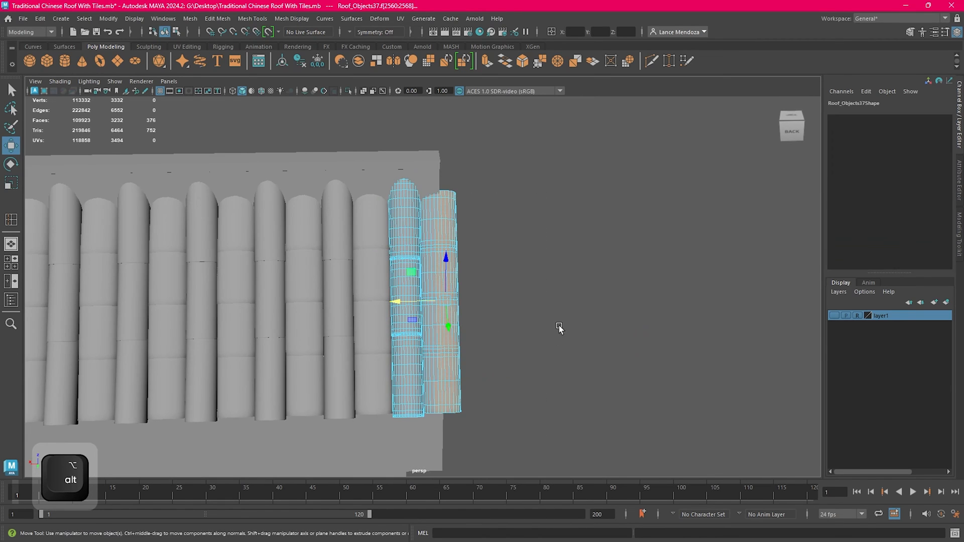
left_click(460, 369)
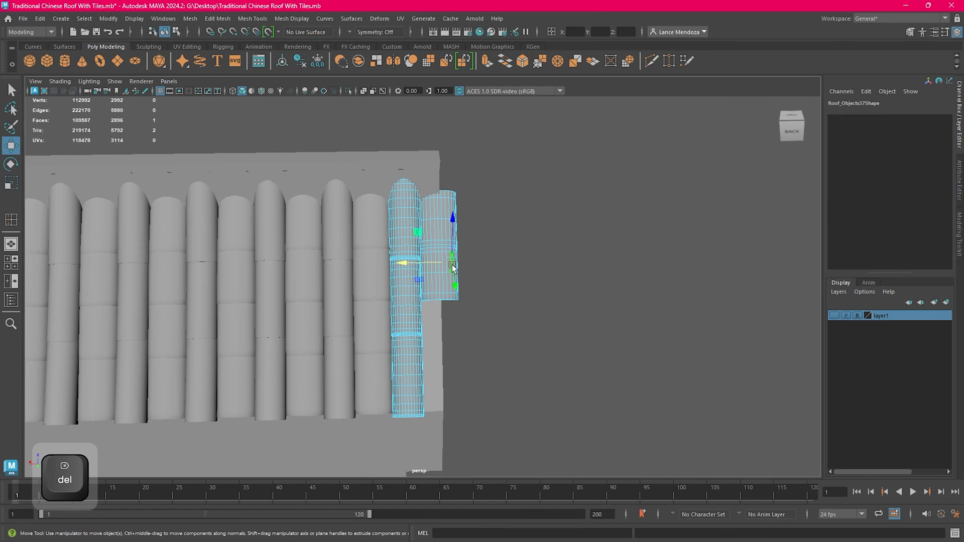
double_click(452, 266)
key("Delete")
double_click(454, 218)
key("Delete")
scroll(465, 232, "down", 5)
right_click_drag(534, 182, 570, 169)
left_click(492, 256)
scroll(488, 262, "down", 4)
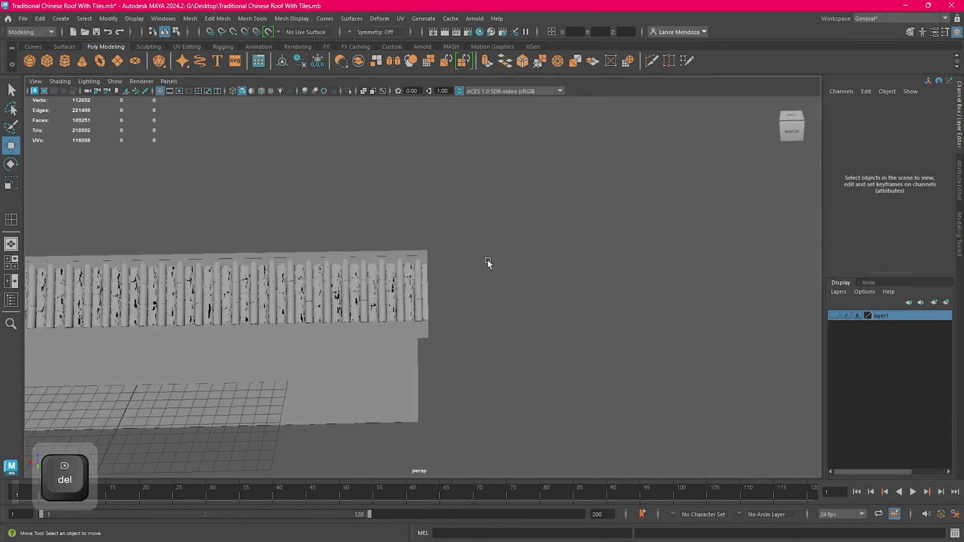
Step: Examine the tiled slope along its full length for even coverage and display artifacts
middle_click_drag(294, 293, 619, 258, "alt")
left_click_drag(620, 258, 656, 267, "alt")
scroll(438, 288, "up", 5)
middle_click_drag(438, 287, 632, 273, "alt")
scroll(522, 279, "down", 3)
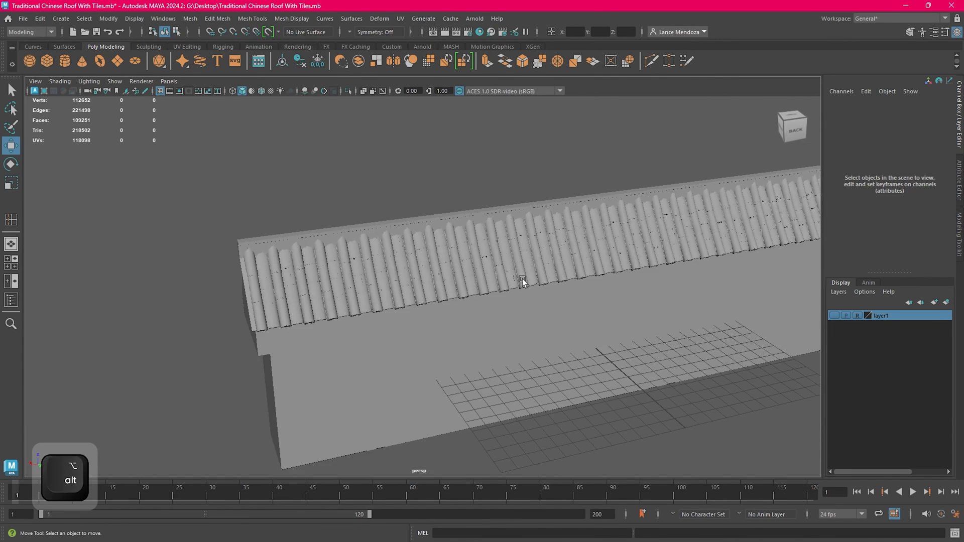
left_click_drag(523, 279, 517, 281, "alt")
scroll(493, 285, "up", 3)
middle_click_drag(520, 272, 381, 262, "alt")
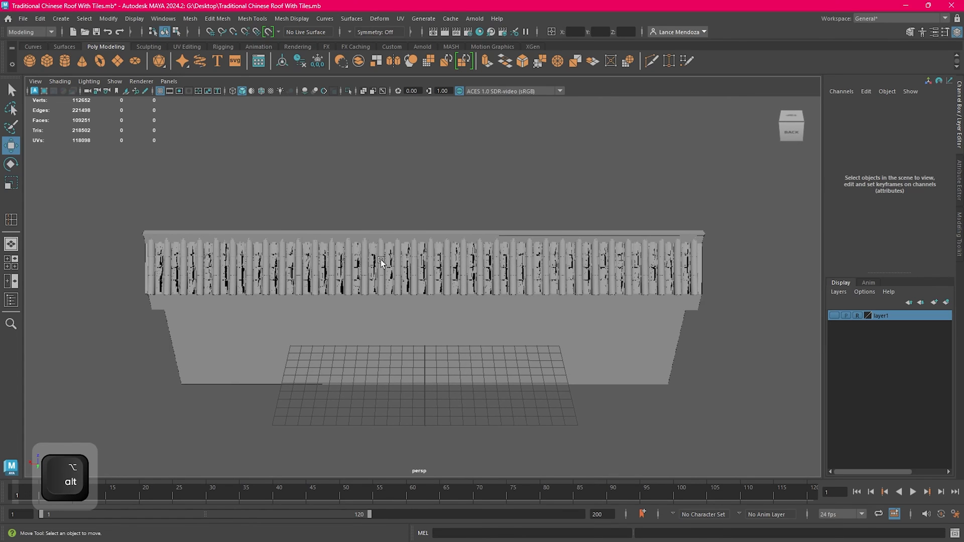
Step: Set the perspective camera's far clip plane to 1000
left_click(14, 304)
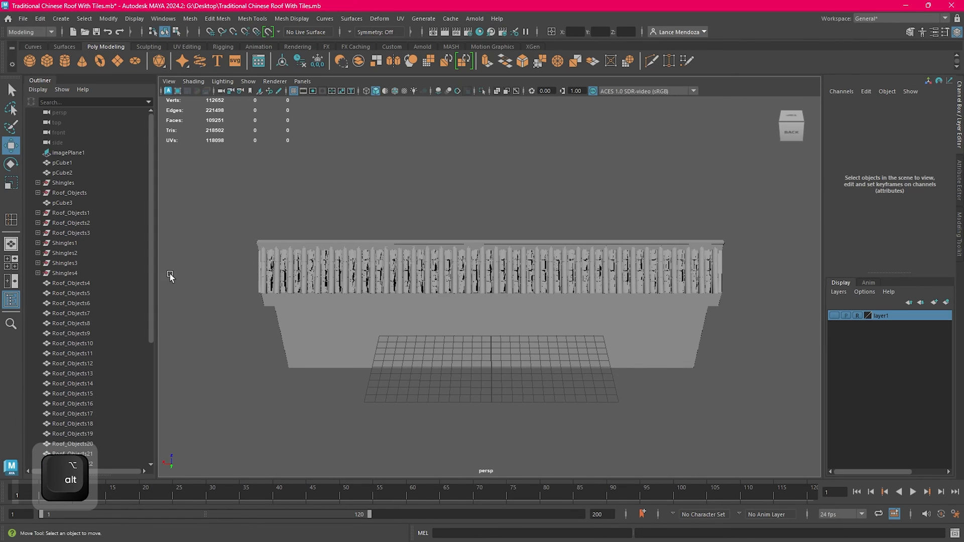
left_click(75, 113)
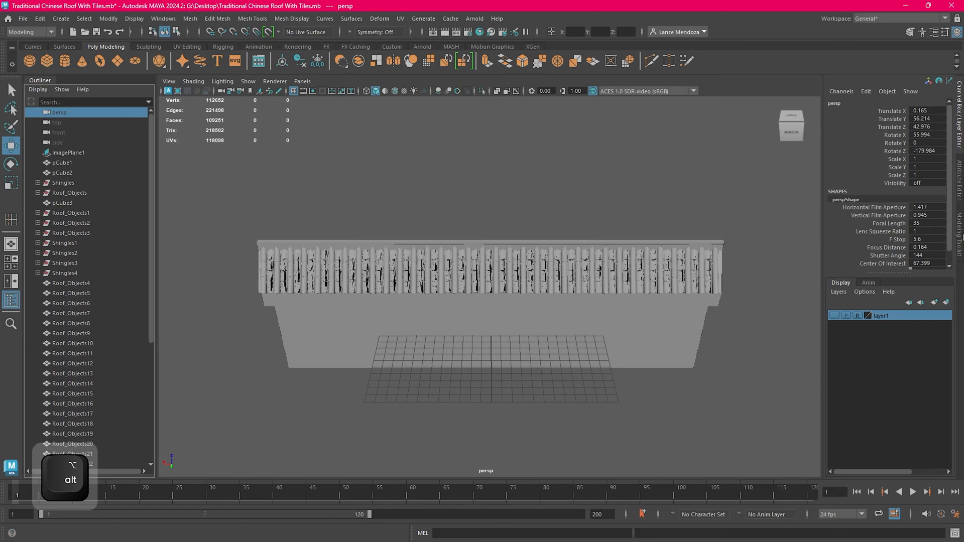
left_click(960, 181)
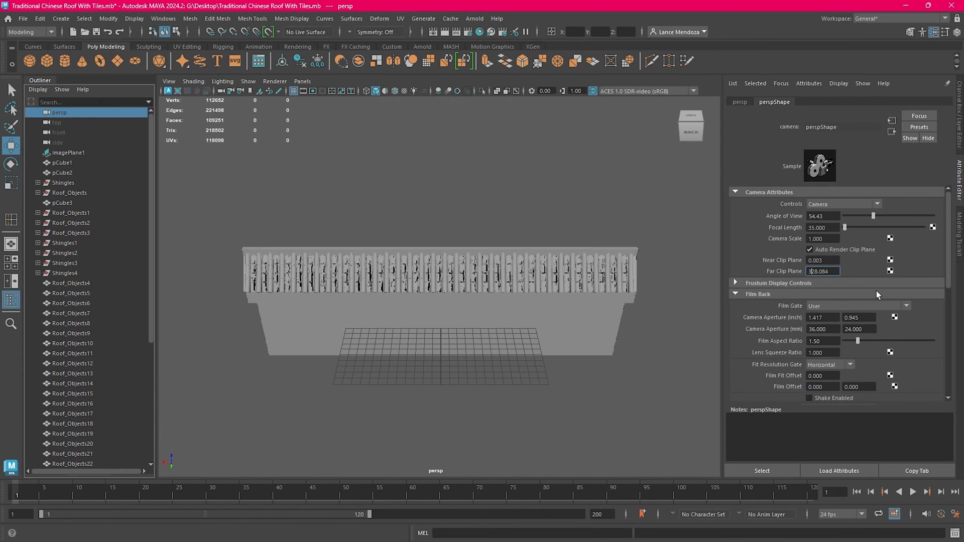
key("BackSpace")
key("BackSpace")
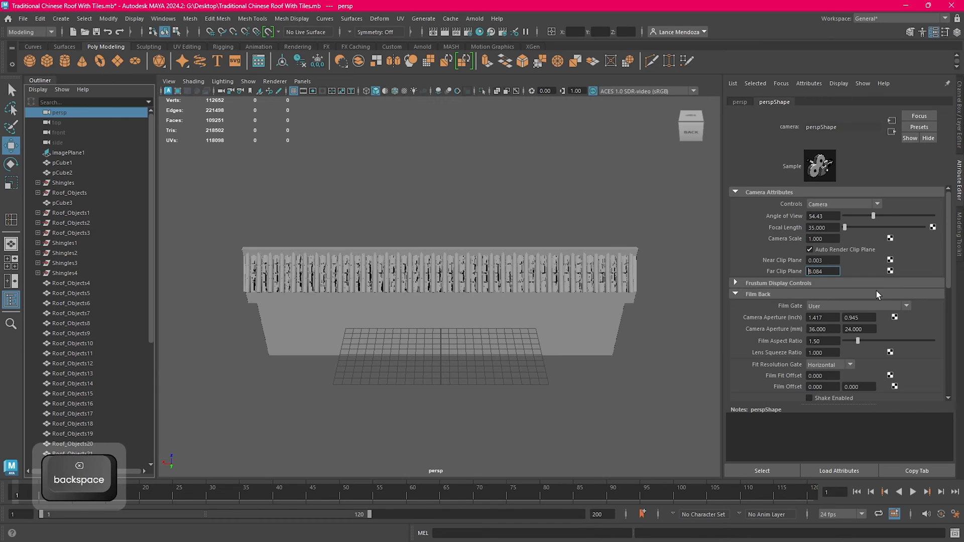
type("1000")
key("Right")
key("BackSpace")
key("BackSpace")
key("BackSpace")
type("0")
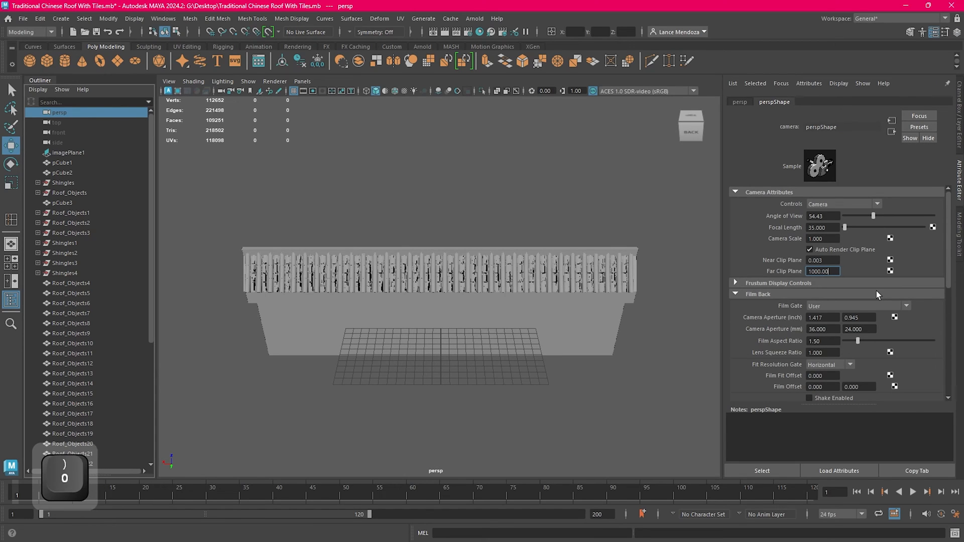
key("Return")
Step: Check the tile display and the perspective camera's near clip plane, and close the Outliner
left_click(685, 273)
scroll(685, 274, "up", 2)
left_click(490, 284)
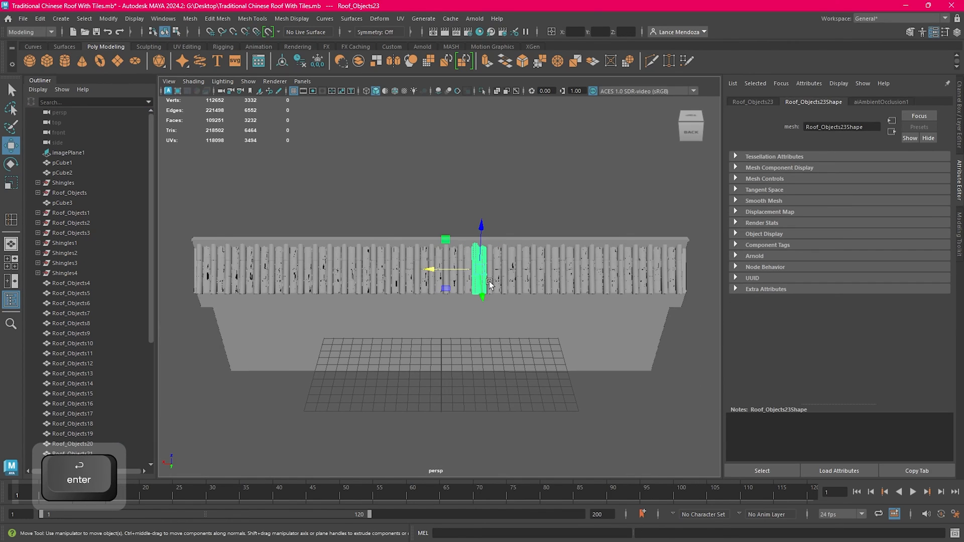
left_click(289, 201)
left_click(96, 113)
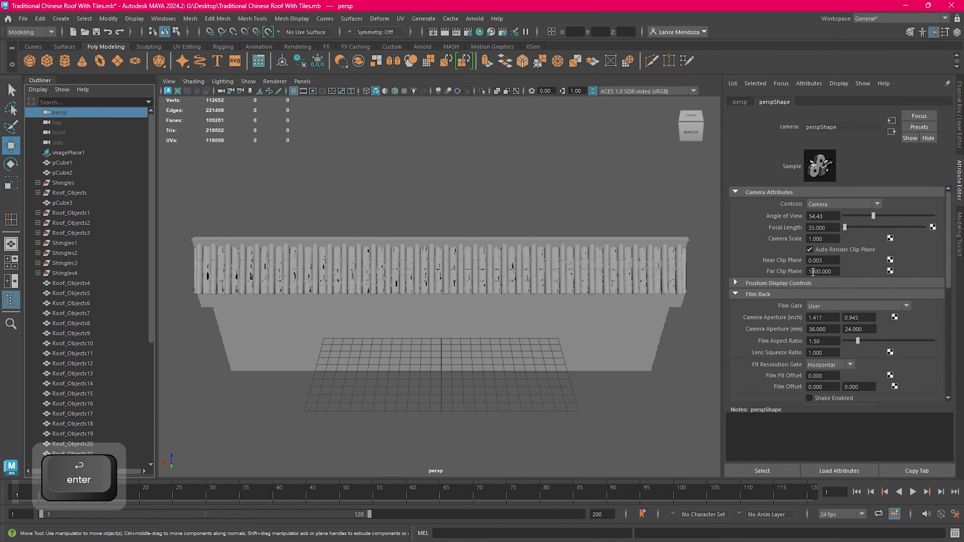
double_click(833, 264)
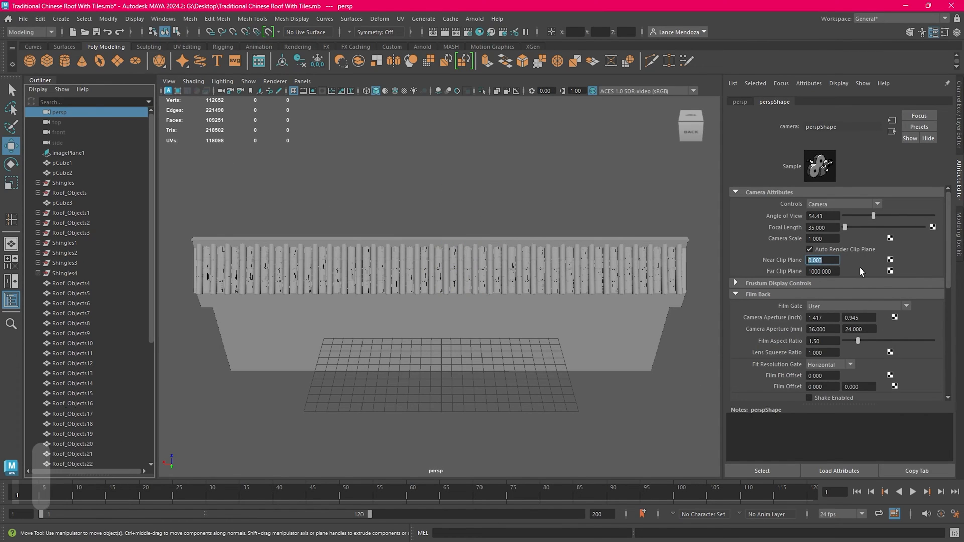
left_click(523, 225)
left_click(11, 300)
mouse_move(341, 283)
left_mouse_down("alt")
mouse_move(394, 289)
mouse_move(344, 297)
mouse_move(452, 317)
mouse_move(355, 294)
left_mouse_up("alt")
scroll(391, 288, "up", 5)
left_click(350, 290)
scroll(402, 298, "down", 5)
left_click_drag(315, 246, 232, 215)
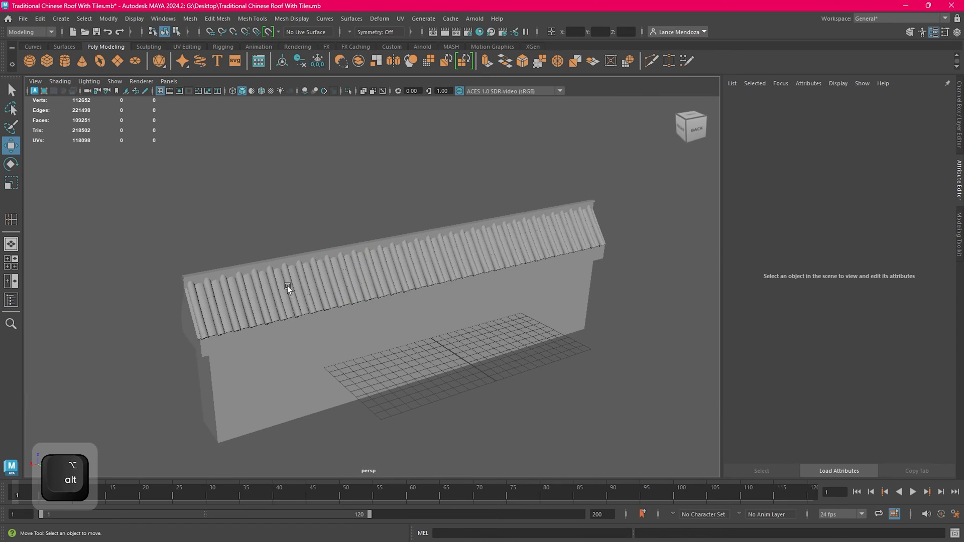
left_click(289, 287)
scroll(296, 286, "up", 4)
left_click_drag(97, 167, 776, 388)
scroll(475, 341, "down", 5)
left_click_drag(475, 340, 492, 321, "alt")
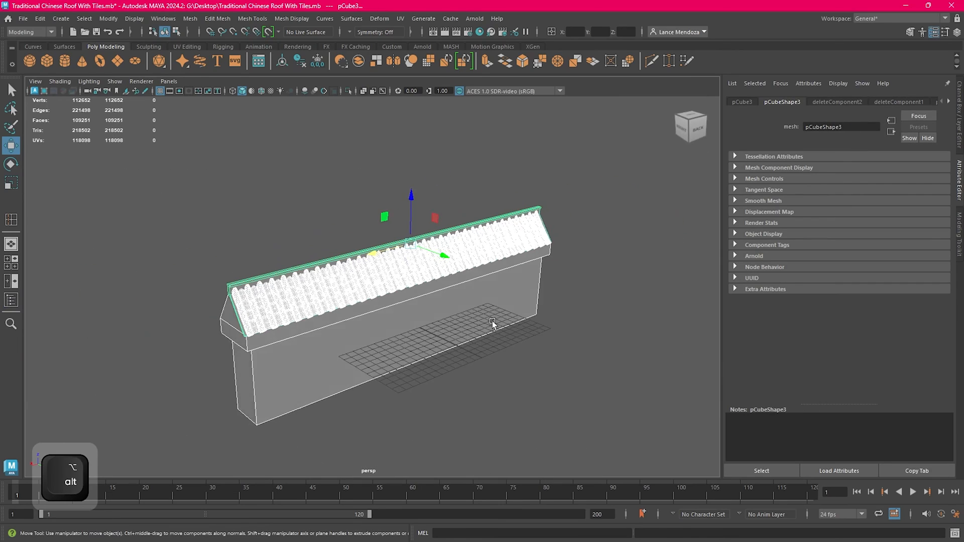
scroll(501, 317, "up", 5)
left_click(320, 124)
Step: Try to mirror the half ridge beam mesh across its object Z axis
scroll(436, 239, "down", 2)
middle_click_drag(439, 240, 481, 243, "alt")
left_click_drag(480, 243, 540, 347, "alt")
left_click(435, 311)
key("w")
left_click_drag(454, 333, 340, 200, "alt")
scroll(339, 200, "up", 4)
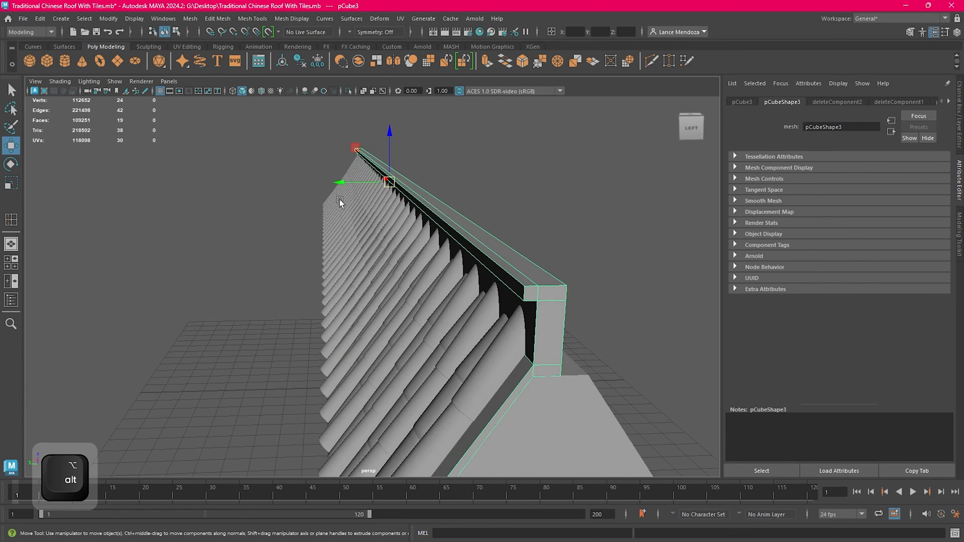
left_click(190, 18)
left_click(258, 184)
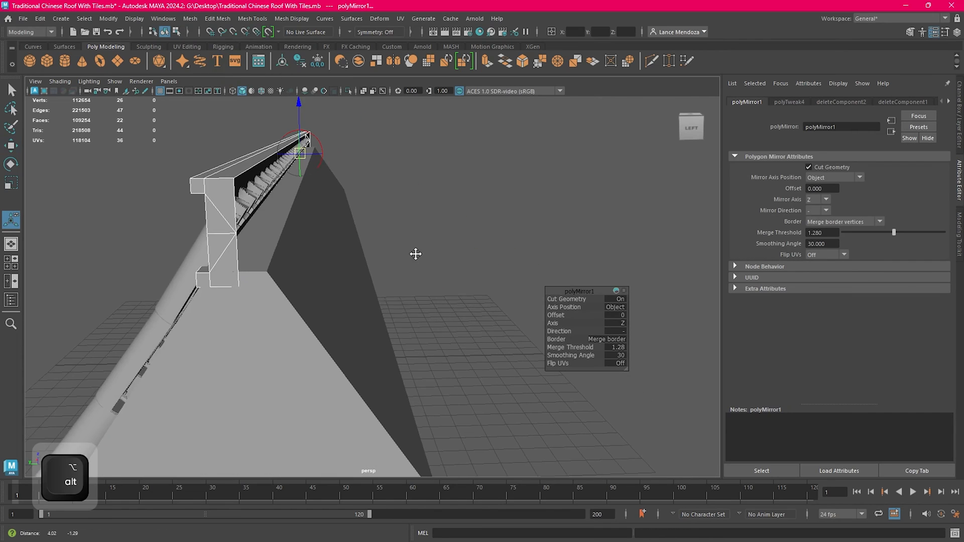
mouse_move(415, 254)
left_mouse_down("alt")
mouse_move(427, 280)
mouse_move(374, 260)
mouse_move(401, 265)
left_mouse_up("alt")
key("w")
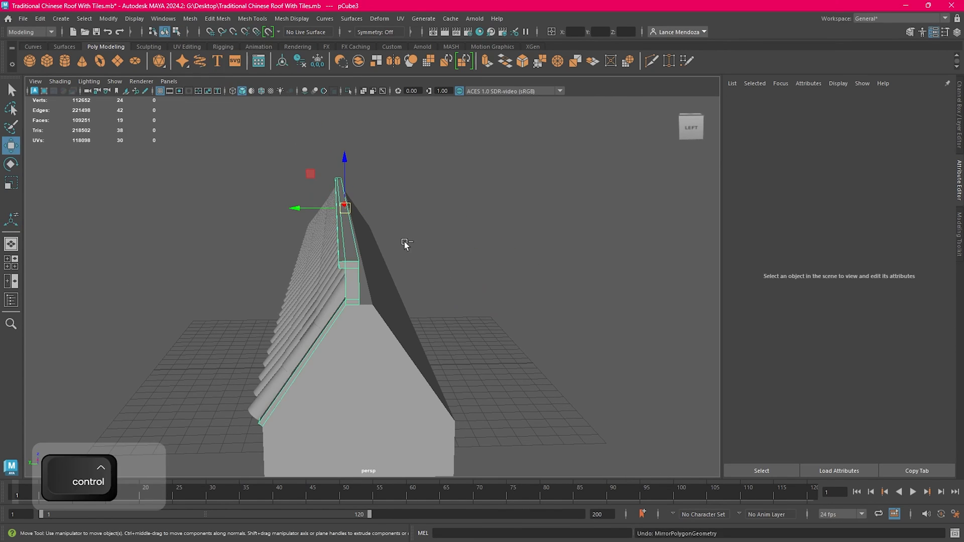
key("ctrl+z")
Step: Mirror the half ridge beam mesh across its object Y axis with a merge threshold of 0.1
left_click(164, 19)
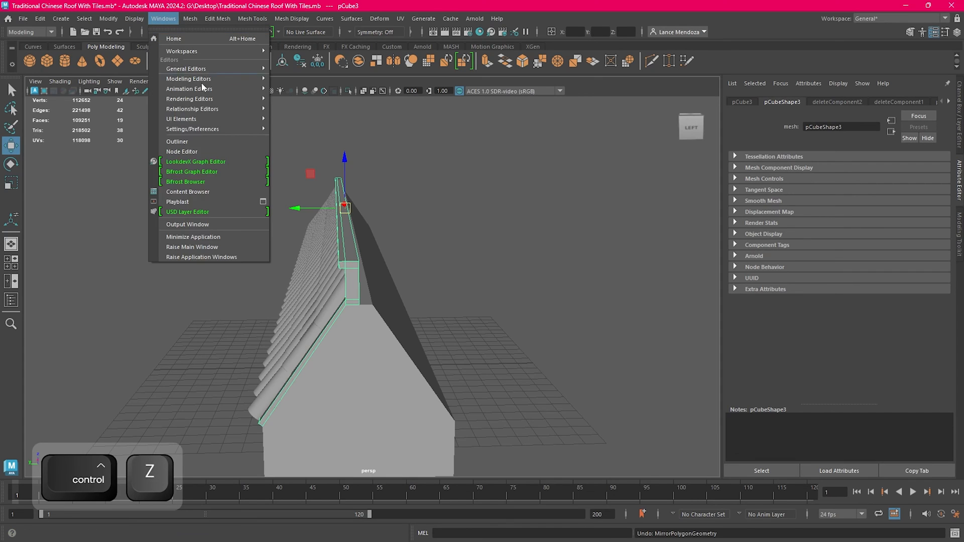
mouse_move(197, 20)
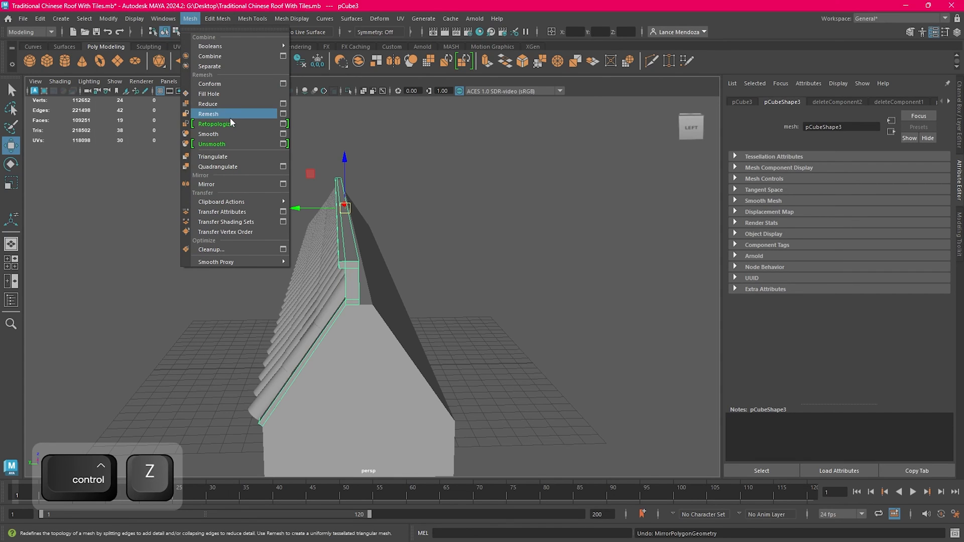
left_click(239, 183)
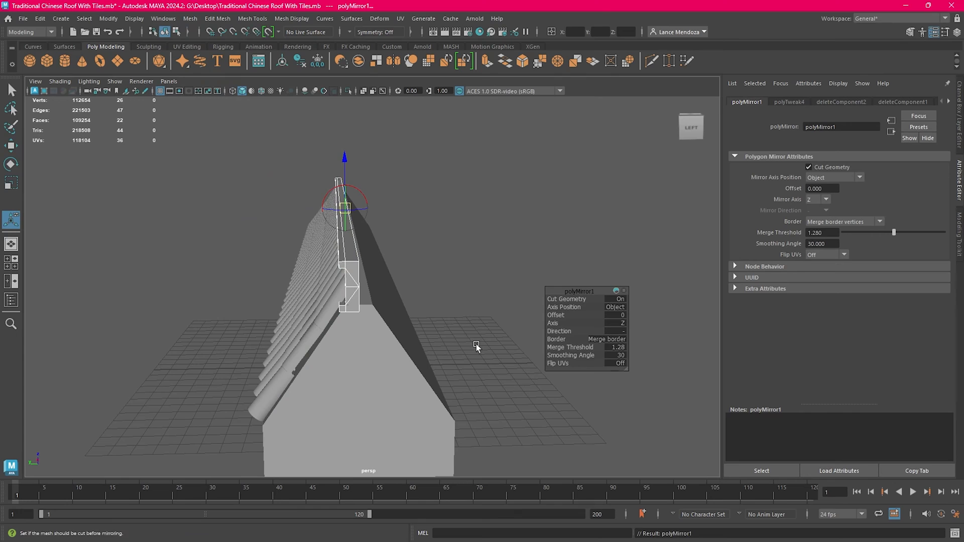
left_click(617, 324)
left_click(658, 339)
left_click_drag(475, 327, 553, 345, "alt")
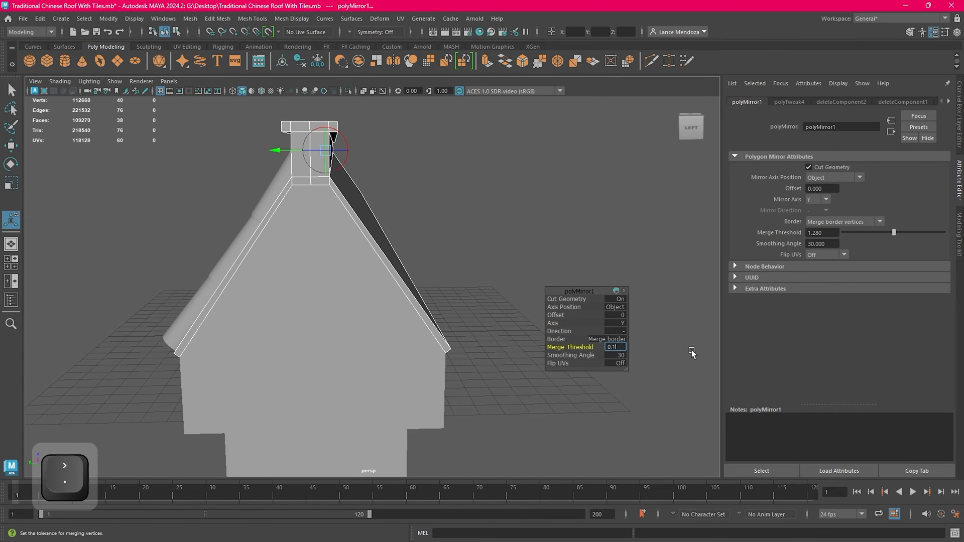
left_click_drag(476, 325, 504, 316, "alt")
left_click(505, 275)
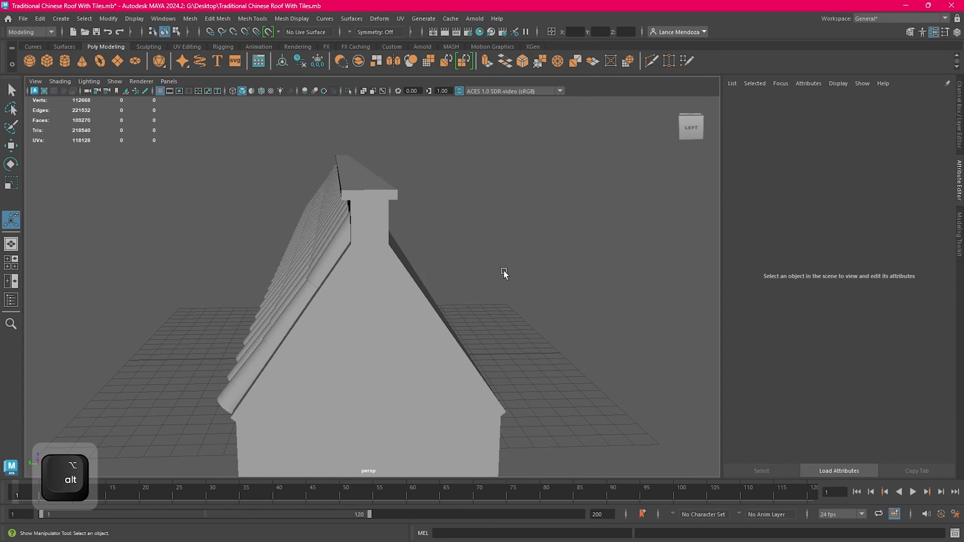
Step: Select all the tile column pairs on the slope, leaving out the ridge beam and the wall
left_click_drag(347, 273, 419, 297, "alt")
right_click_drag(419, 297, 477, 316, "alt")
left_click(483, 324)
scroll(423, 327, "down", 5)
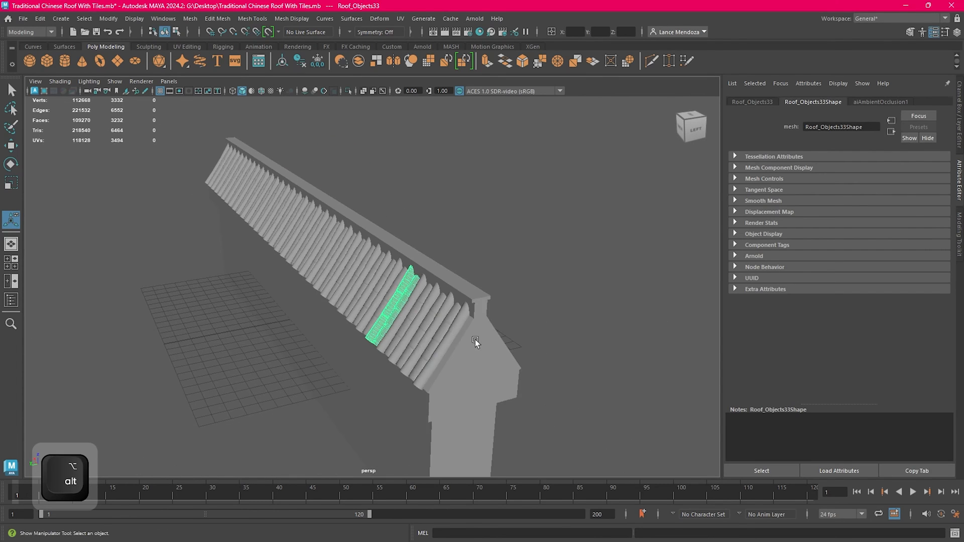
left_click_drag(475, 339, 362, 305, "alt")
left_click(367, 307)
key("space")
key("space")
scroll(409, 337, "down", 5)
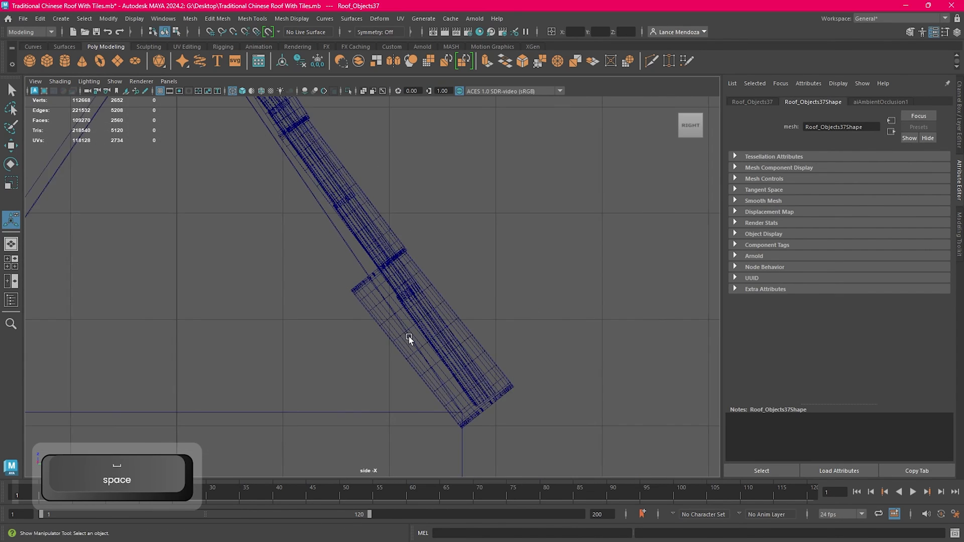
middle_click_drag(326, 201, 471, 321, "alt")
scroll(471, 321, "up", 2)
left_click_drag(560, 209, 455, 251)
middle_click_drag(544, 321, 407, 187, "alt")
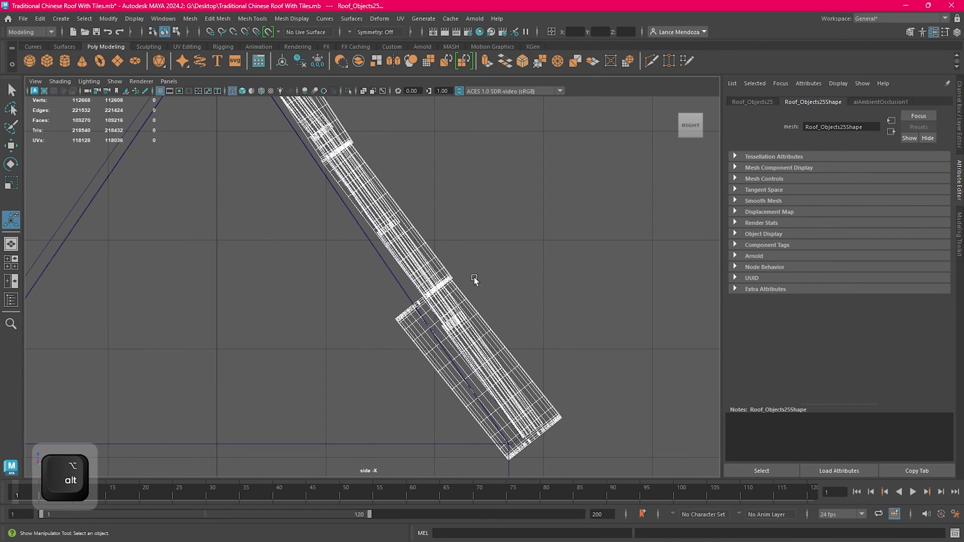
Step: Combine the selected tile columns into a single mesh
key("space")
key("space")
left_click_drag(531, 263, 576, 286, "alt")
scroll(445, 258, "down", 4)
key("w")
left_click_drag(444, 258, 225, 159, "alt")
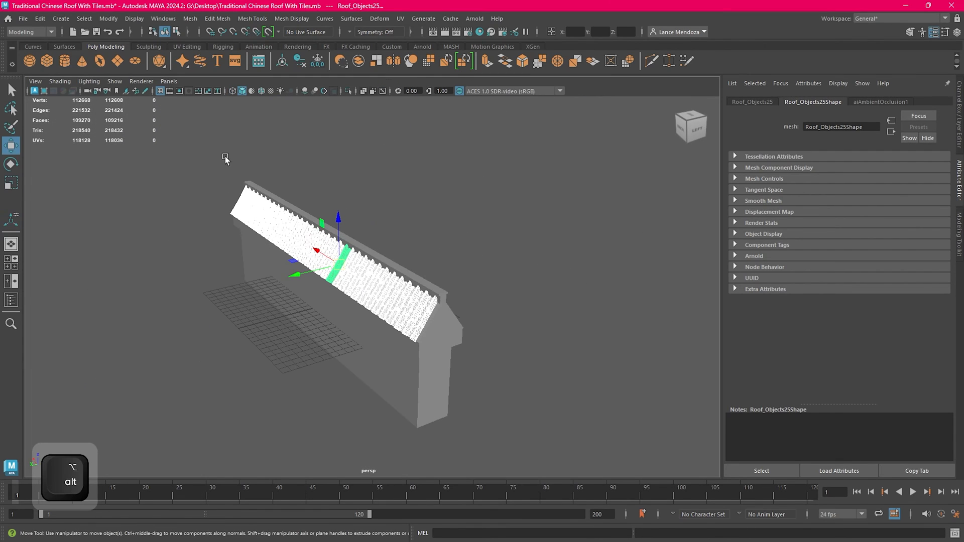
left_click(190, 18)
left_click(211, 59)
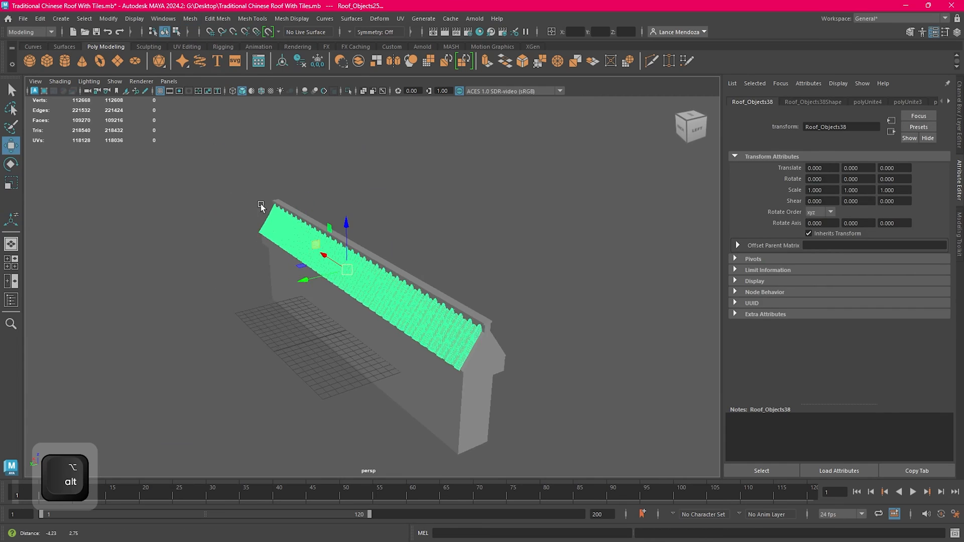
Step: Delete the construction history of all objects in the scene
left_click_drag(261, 204, 196, 177, "alt")
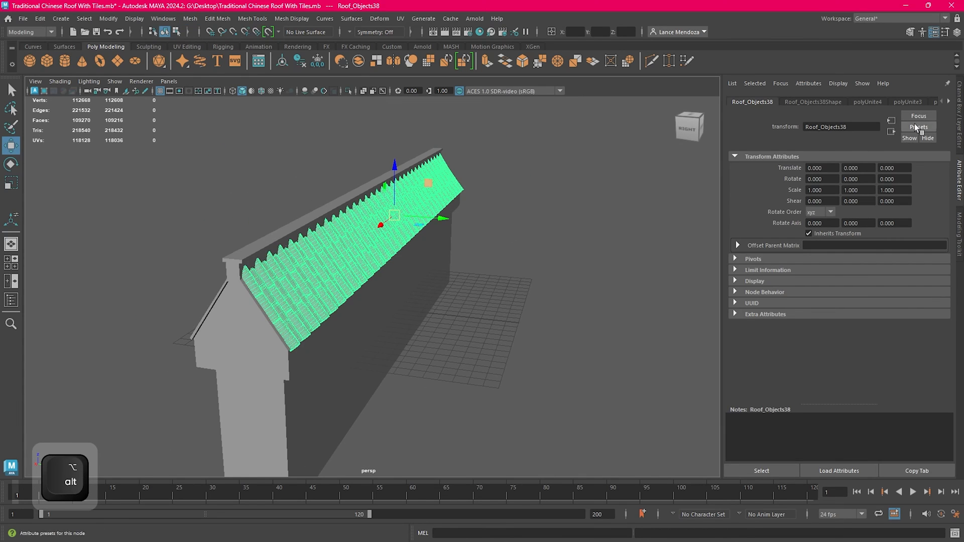
left_click(40, 20)
mouse_move(90, 149)
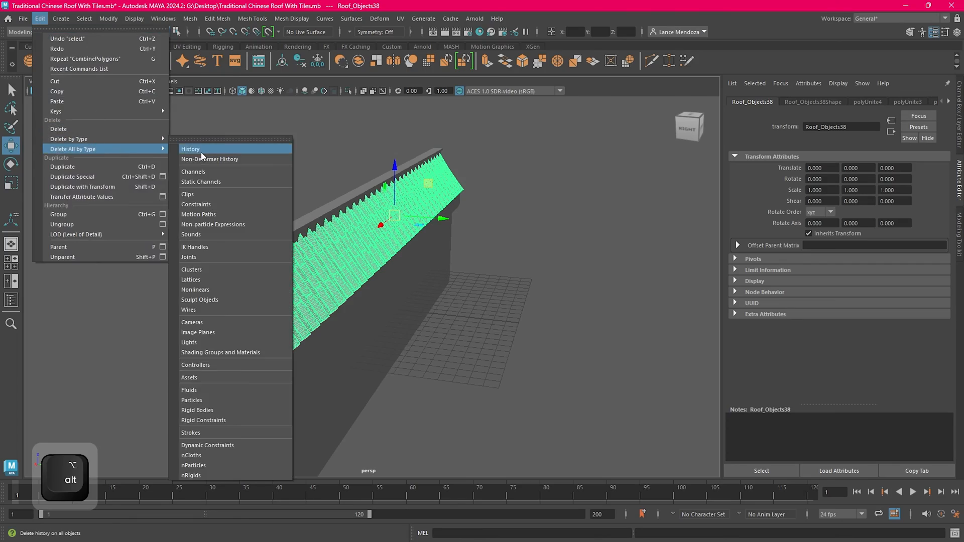
left_click(201, 152)
Step: Inspect the combined tile mesh up close and along the full length of the roof slope
middle_click_drag(573, 258, 607, 276, "alt")
left_click_drag(537, 231, 566, 245, "alt")
right_click_drag(565, 245, 606, 270, "alt")
middle_click_drag(592, 259, 602, 216, "alt")
left_click_drag(610, 216, 568, 232, "alt")
left_click(673, 282)
right_click_drag(436, 281, 456, 297, "alt")
left_click(456, 296)
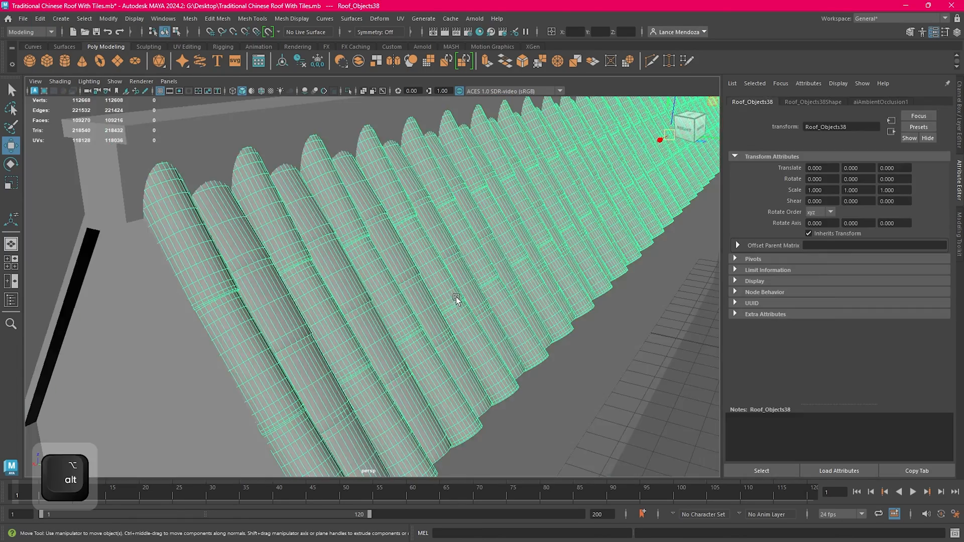
right_click_drag(354, 289, 176, 321, "alt")
left_click_drag(507, 314, 420, 305, "alt")
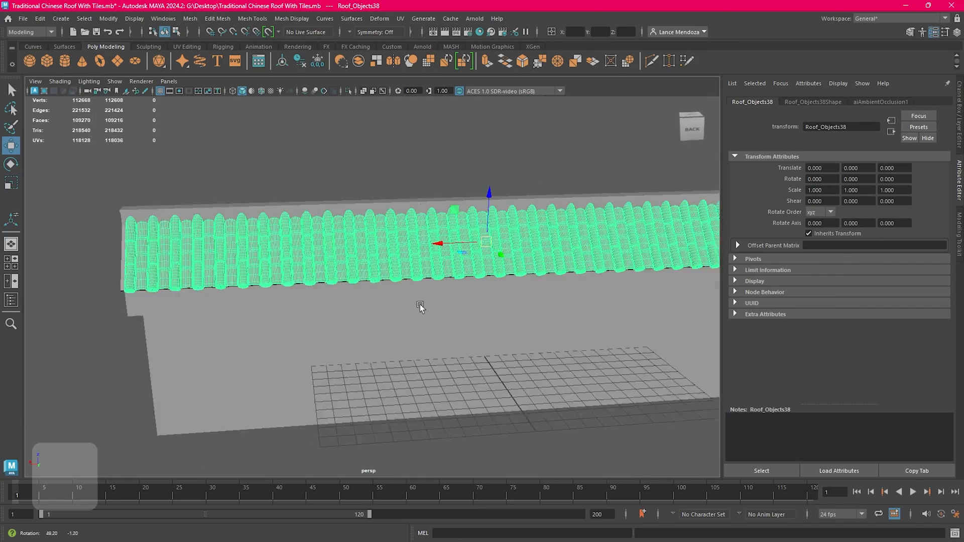
middle_click_drag(419, 304, 459, 300, "alt")
mouse_move(459, 300)
right_mouse_down("alt")
mouse_move(446, 280)
mouse_move(456, 286)
right_mouse_up("alt")
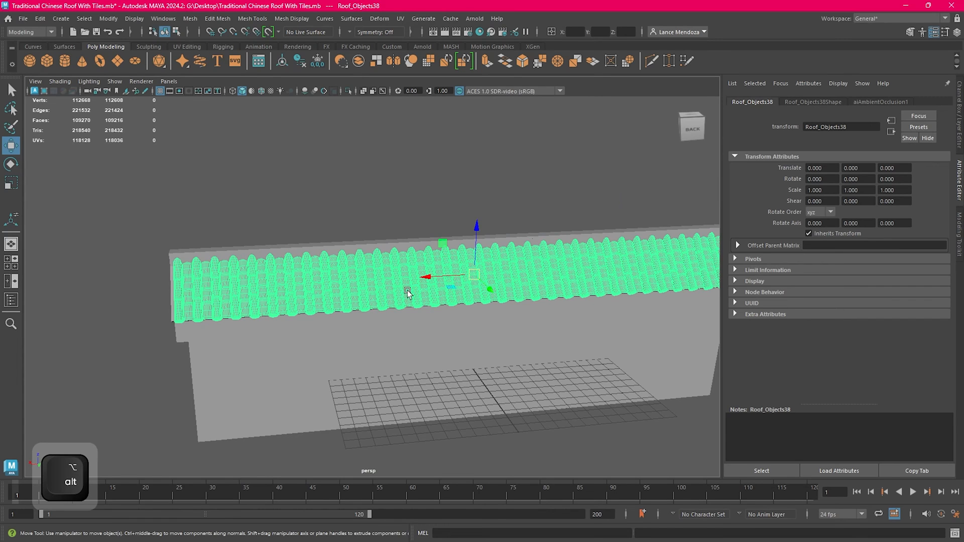
middle_click_drag(408, 294, 450, 295, "alt")
Step: Undo back past the combining of the tile columns so that they are separate column pairs again
key("ctrl+z")
key("ctrl+z")
key("ctrl+z")
key("ctrl+z")
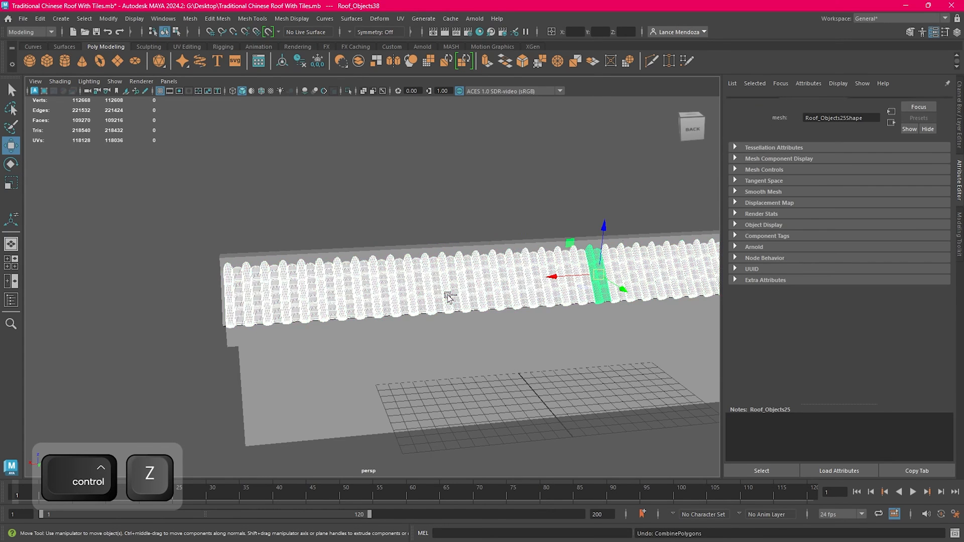
key("ctrl+z")
key("ctrl+z")
key("ctrl+z")
key("ctrl+z")
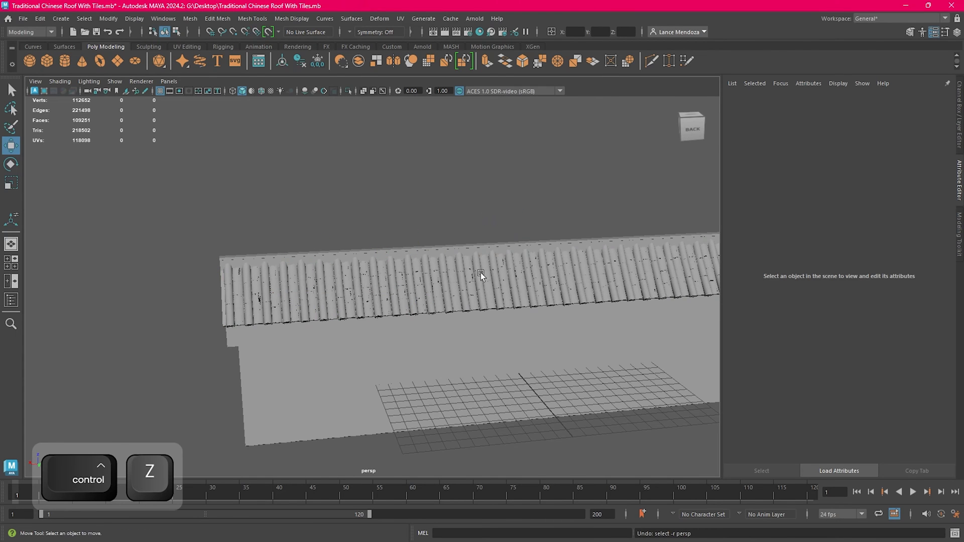
middle_click_drag(564, 273, 399, 281, "alt")
left_click_drag(489, 274, 502, 281)
middle_click_drag(572, 282, 619, 271, "alt")
left_click(628, 284)
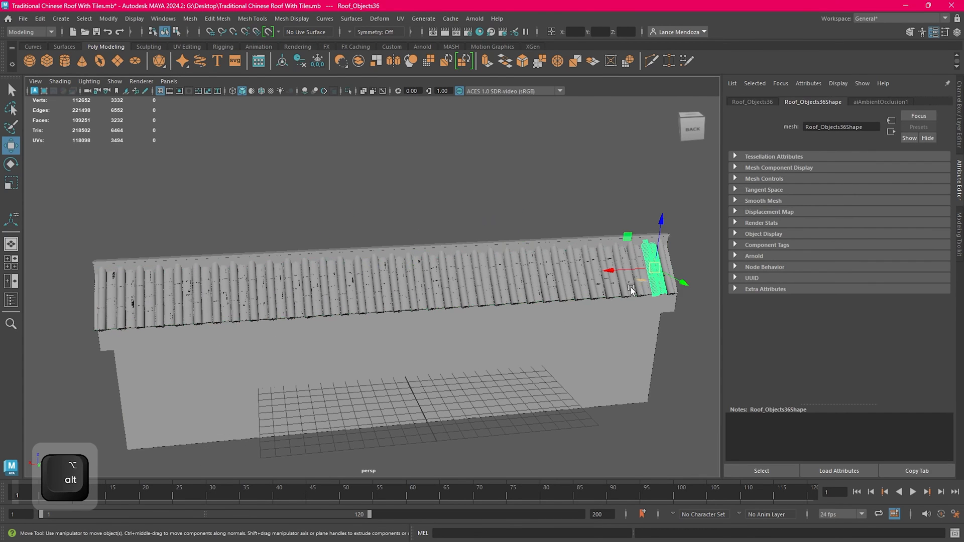
left_click_drag(631, 287, 446, 344, "alt")
right_click_drag(446, 343, 532, 357, "alt")
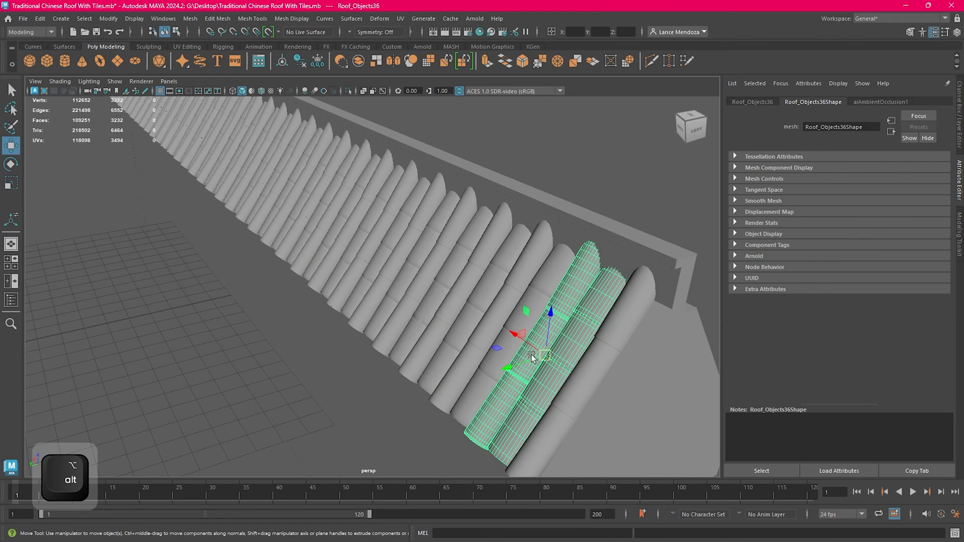
left_click(611, 349)
left_click(565, 321, "shift")
left_click_drag(497, 282, 491, 277, "shift")
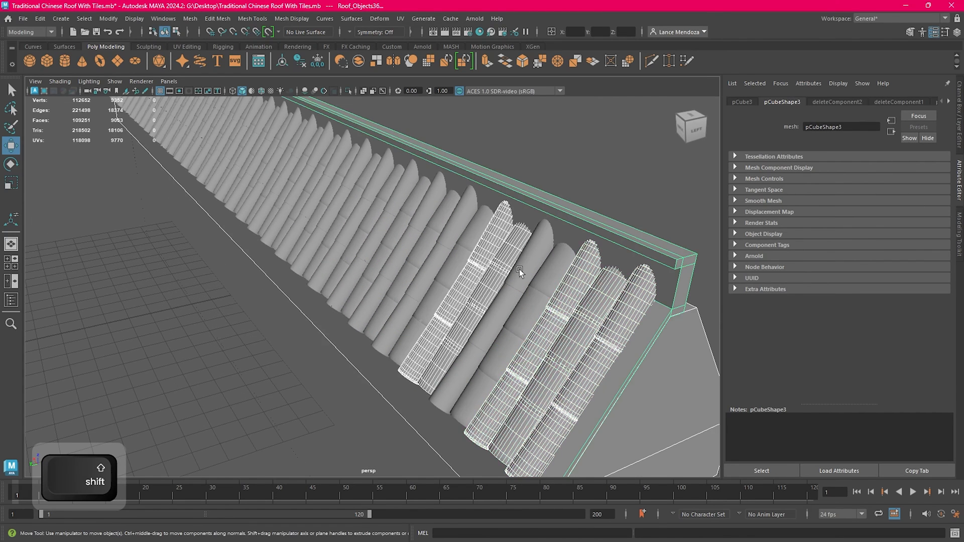
left_click(524, 268, "shift")
key("ctrl+z")
left_click(640, 149)
Step: Delete all the tile columns on the slope except the first pair at the far end, keeping the ridge beam and the wall
left_click(611, 317)
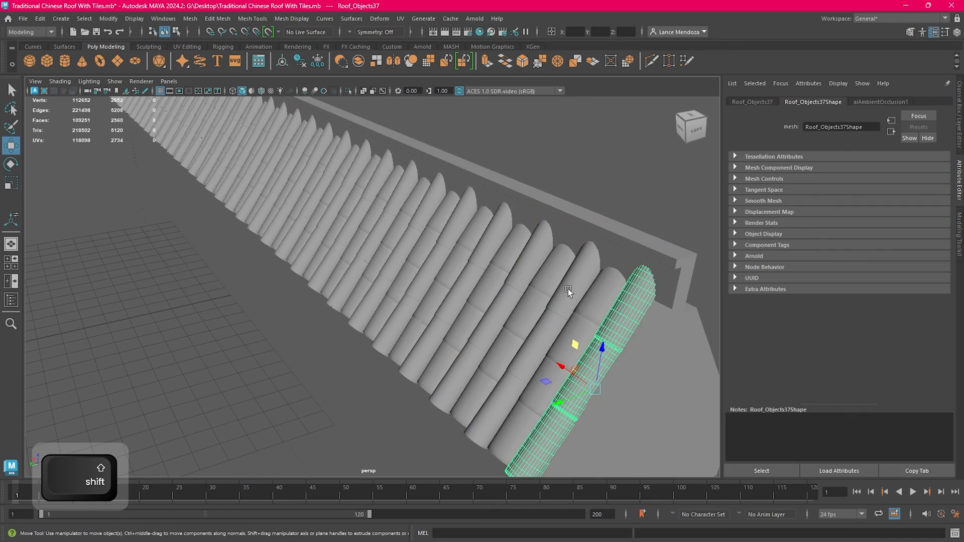
left_click(568, 288, "shift")
left_click(549, 267, "shift")
middle_click_drag(402, 255, 465, 324, "alt")
left_click(574, 305, "shift")
left_click(514, 287, "shift")
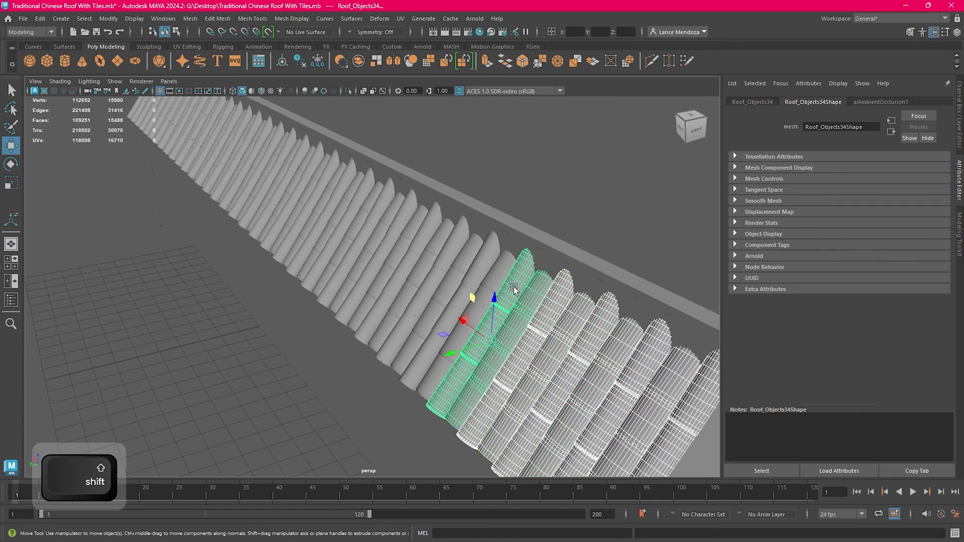
left_click(481, 265, "shift")
left_click(446, 250, "shift")
middle_click_drag(427, 240, 473, 269, "alt")
left_click_drag(473, 268, 508, 274, "alt")
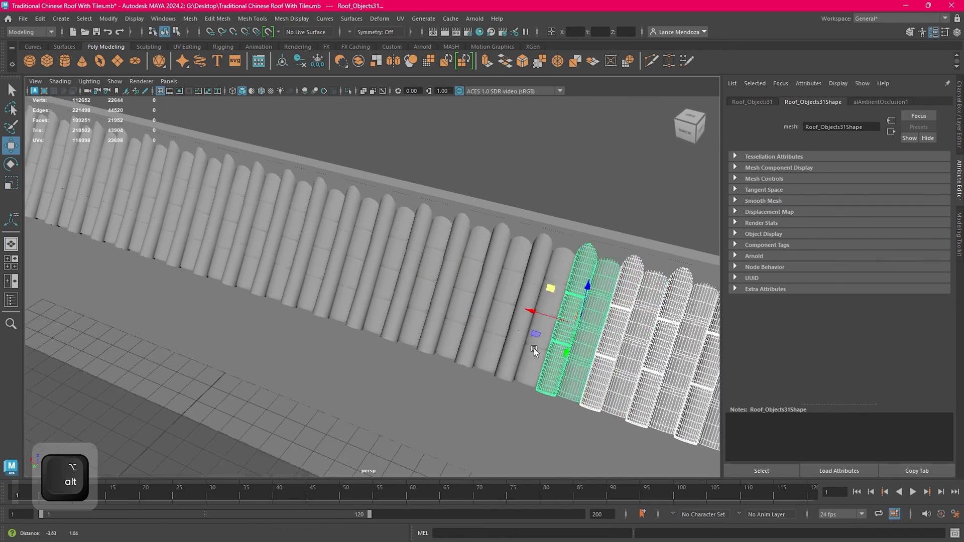
middle_click_drag(509, 275, 612, 294, "alt")
left_click(613, 294, "shift")
left_click(581, 291, "shift")
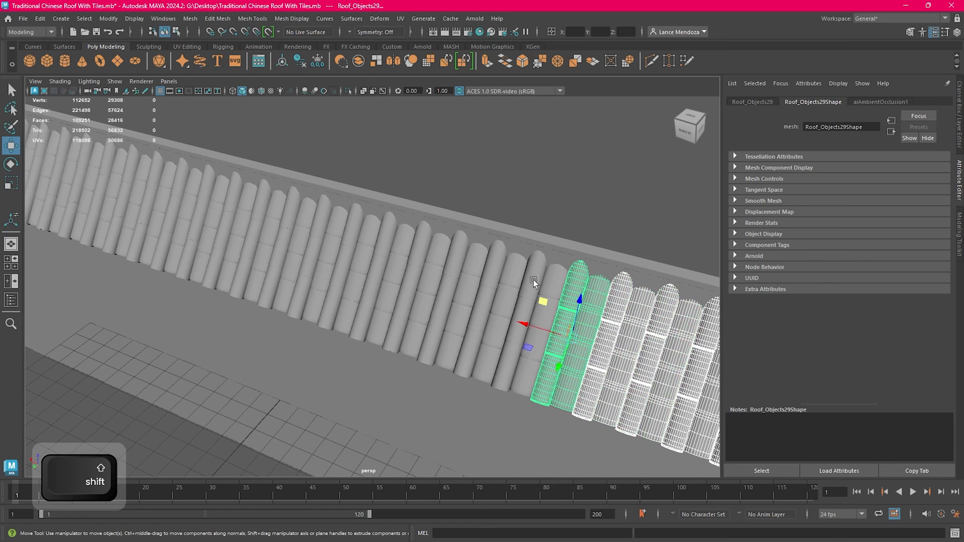
left_click(533, 279, "shift")
left_click(470, 255, "shift")
left_click(444, 250, "shift")
left_click(407, 242, "shift")
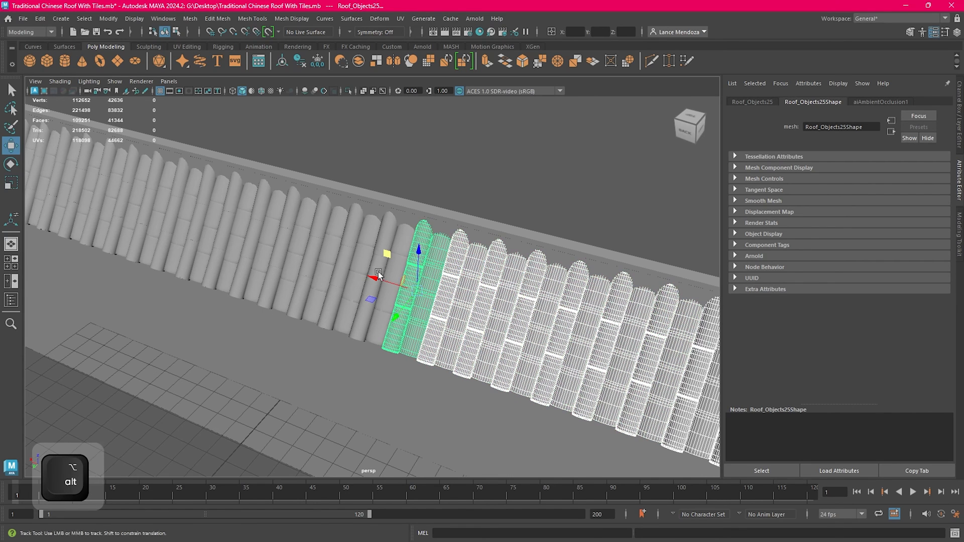
middle_click_drag(408, 242, 568, 296, "alt")
left_click(527, 287, "shift")
left_click(467, 272, "shift")
left_click(432, 261, "shift")
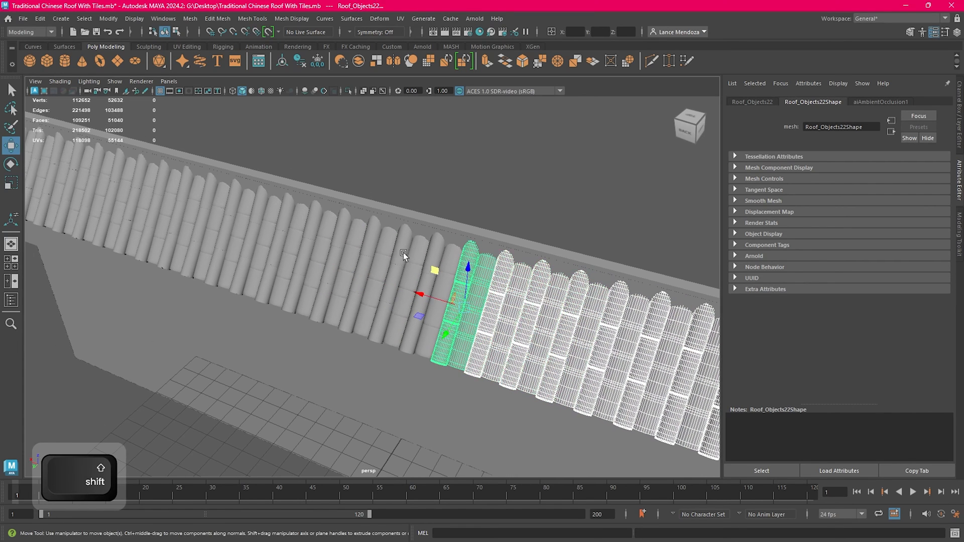
left_click(397, 250, "shift")
left_click(363, 239, "shift")
middle_click_drag(363, 239, 690, 335, "alt")
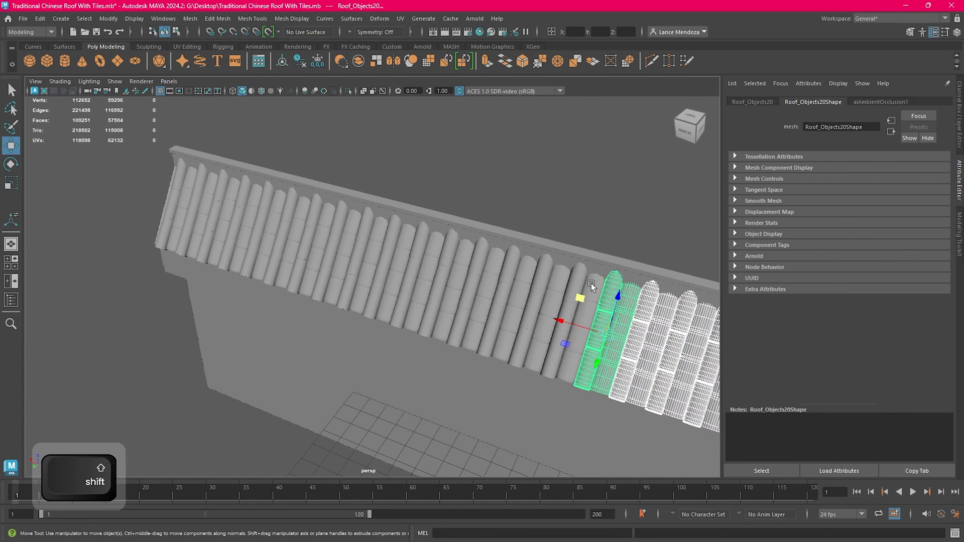
left_click_drag(591, 283, 579, 282, "shift")
left_click(527, 274, "shift")
key("ctrl+z")
key("ctrl+z")
left_click(560, 287, "shift")
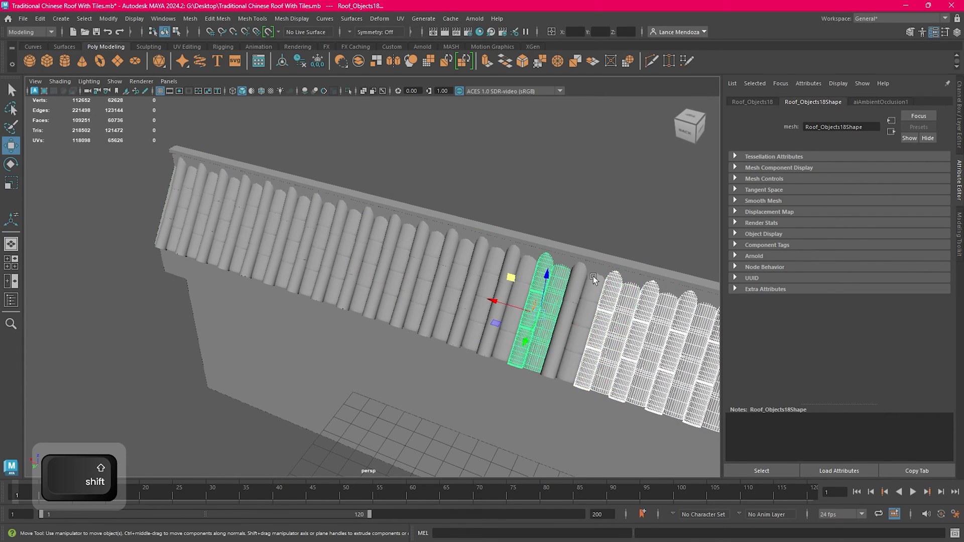
left_click(479, 266, "shift")
key("ctrl+z")
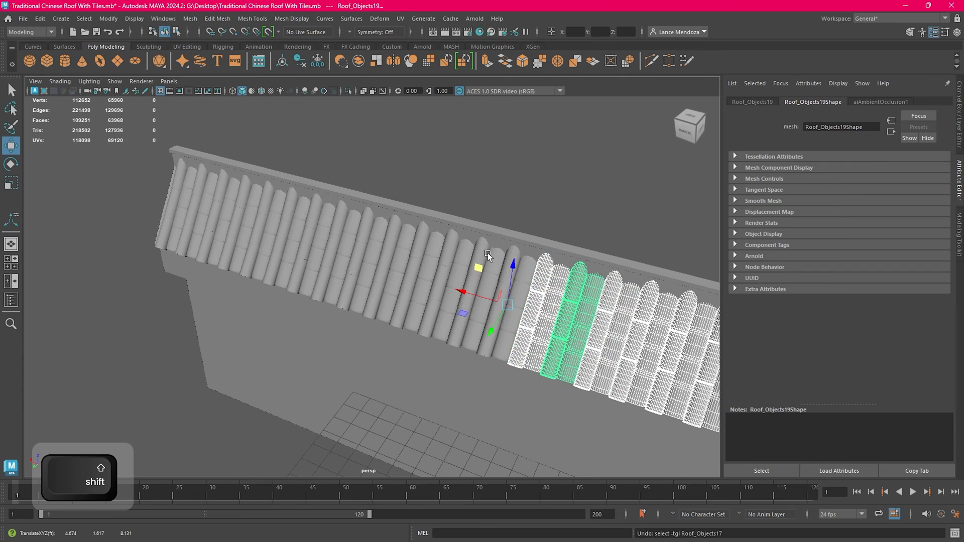
left_click(487, 253, "shift")
left_click(523, 267, "shift")
left_click(457, 250, "shift")
left_click(423, 240, "shift")
middle_click_drag(518, 299, 588, 322, "alt")
right_click_drag(523, 281, 562, 286, "alt")
left_click(492, 255, "shift")
left_click(455, 250, "shift")
left_click(411, 236, "shift")
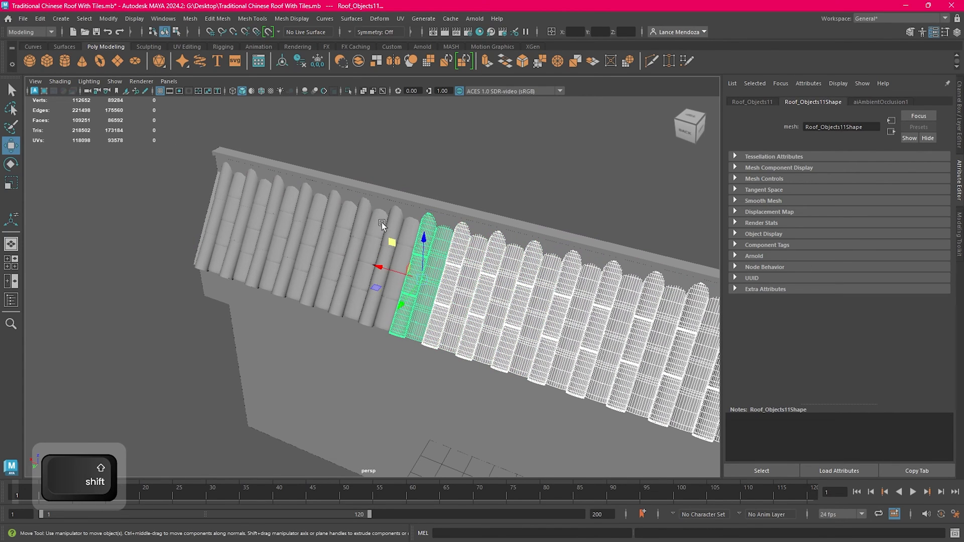
left_click(378, 221, "shift")
left_click(352, 214, "shift")
left_click(319, 203, "shift")
left_click(304, 200, "shift")
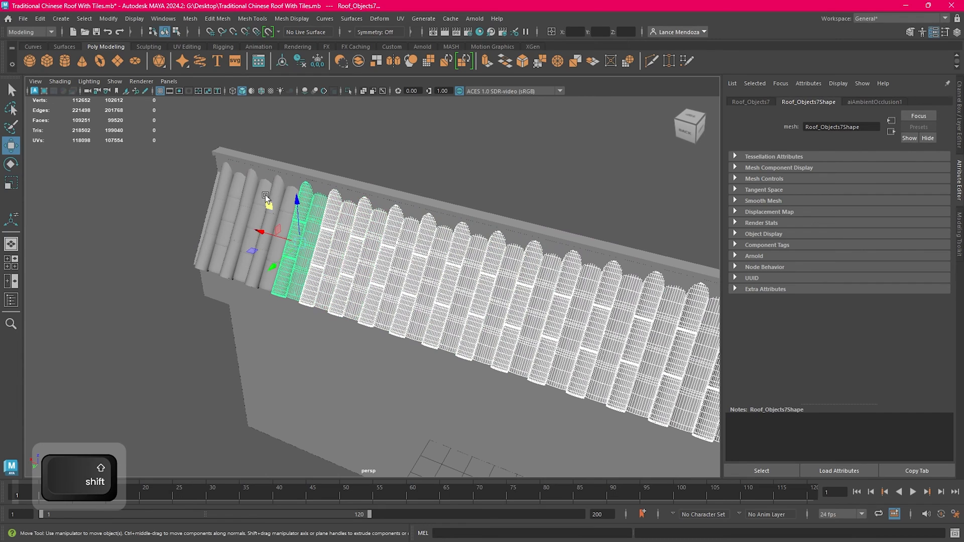
left_click(274, 195, "shift")
left_click(261, 188, "shift")
key("Delete")
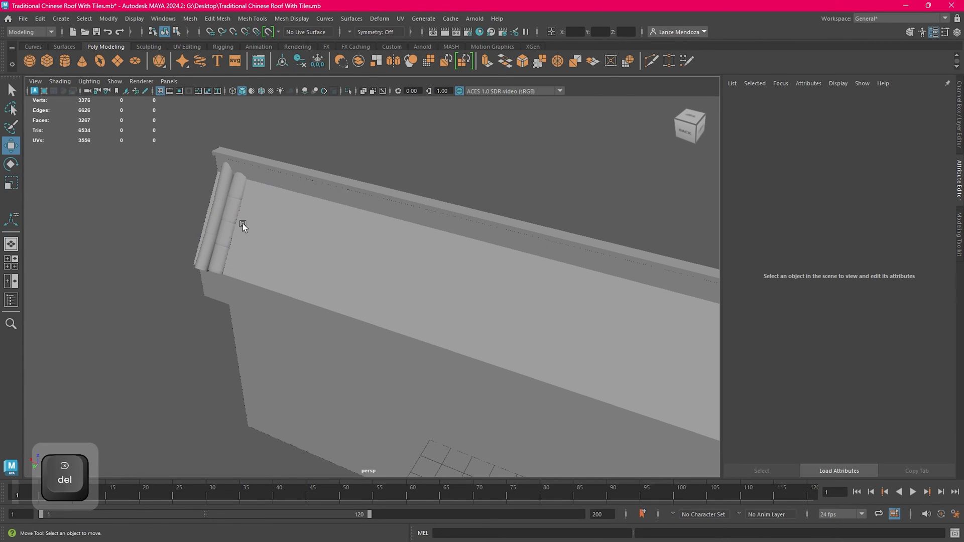
Step: Isolate the remaining tile column pair in the viewport
middle_click_drag(236, 242, 452, 284, "alt")
scroll(393, 238, "up", 4)
left_click(394, 237)
key("f")
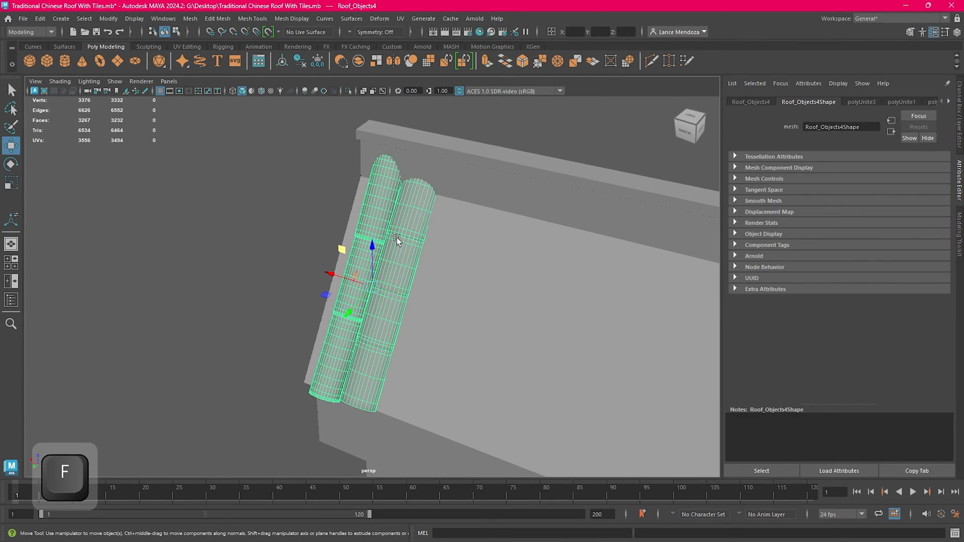
left_click_drag(396, 237, 322, 106, "alt")
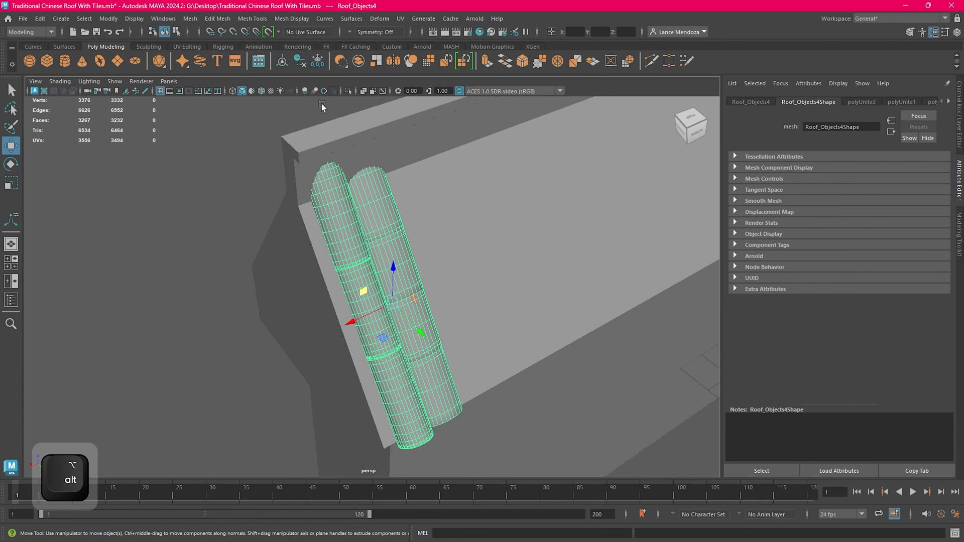
left_click(349, 91)
scroll(410, 196, "up", 4)
middle_click_drag(415, 202, 444, 302, "alt")
scroll(492, 213, "up", 2)
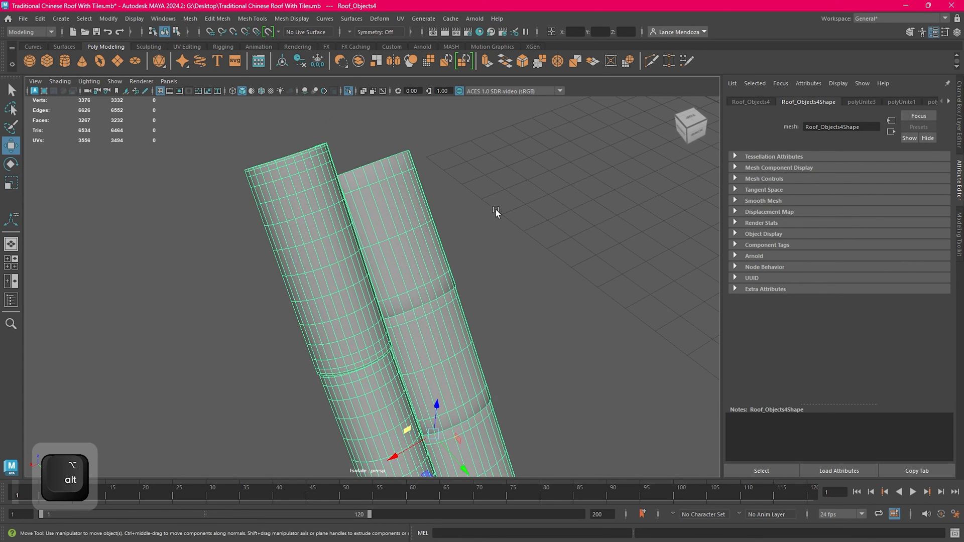
Step: Select the crosswise edge loops on the uppermost tiles of both columns
right_click_drag(496, 209, 495, 177)
middle_click_drag(406, 185, 442, 233, "alt")
scroll(442, 241, "up", 2)
double_click(453, 277)
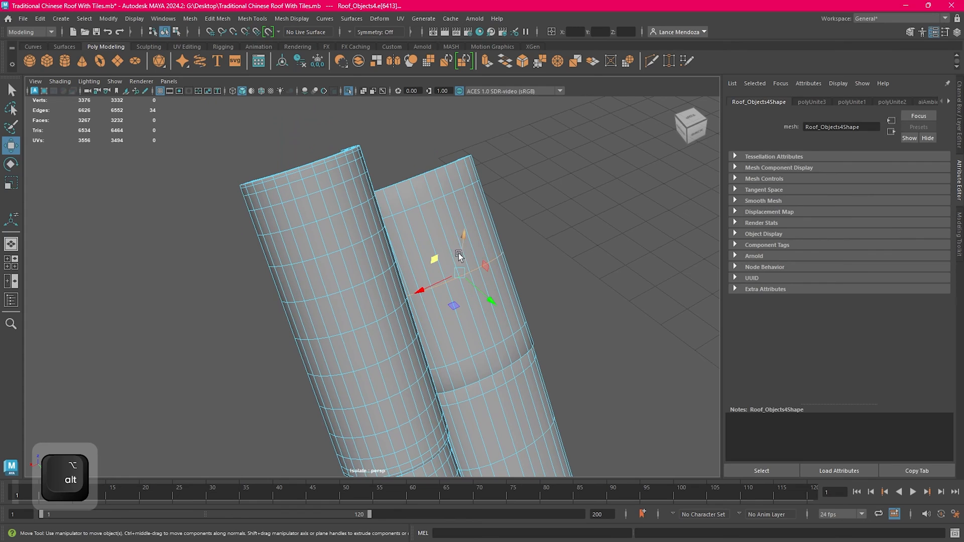
double_click(428, 198, "shift")
double_click(332, 186, "shift")
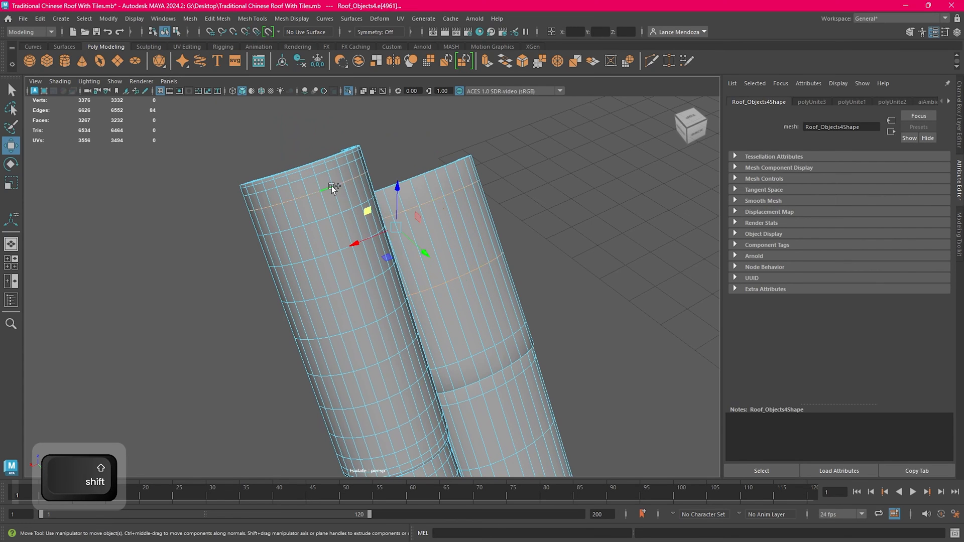
left_click_drag(333, 208, 304, 184, "alt")
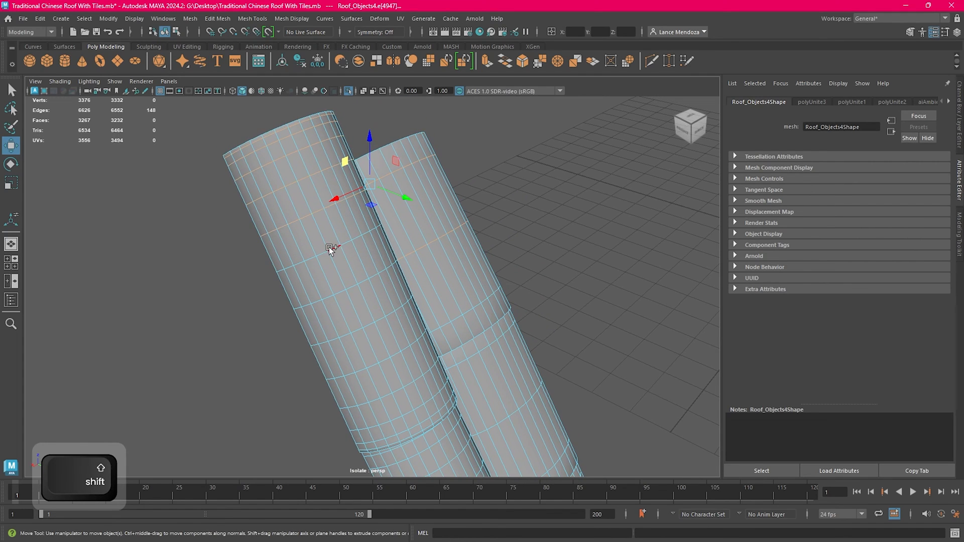
double_click(349, 285, "shift")
middle_click_drag(373, 309, 329, 207, "alt")
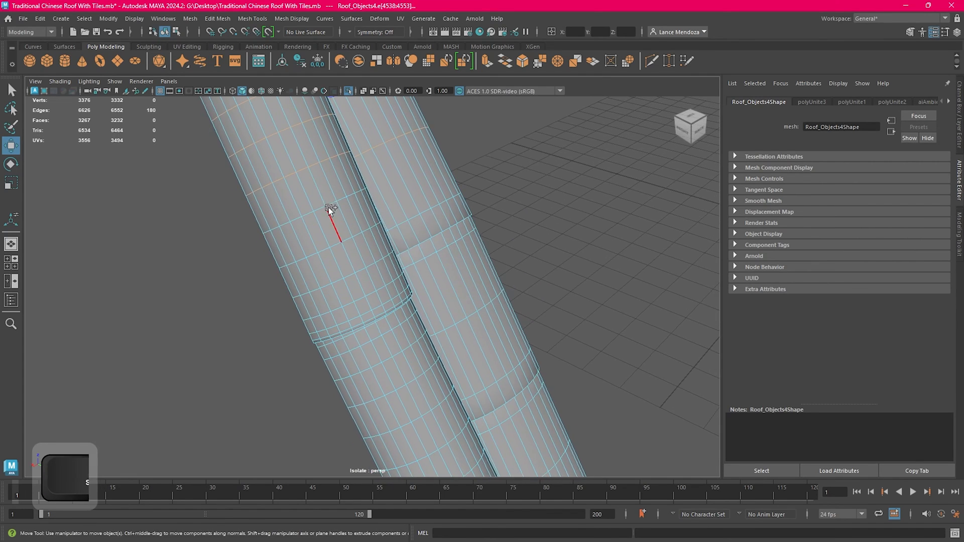
double_click(336, 201, "shift")
double_click(339, 246, "shift")
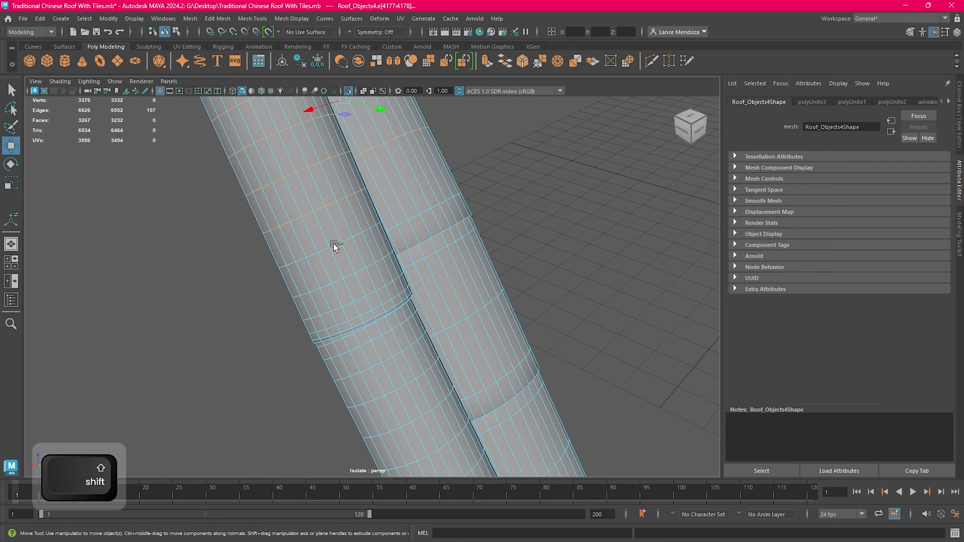
double_click(348, 274, "shift")
middle_click_drag(377, 300, 347, 273, "alt")
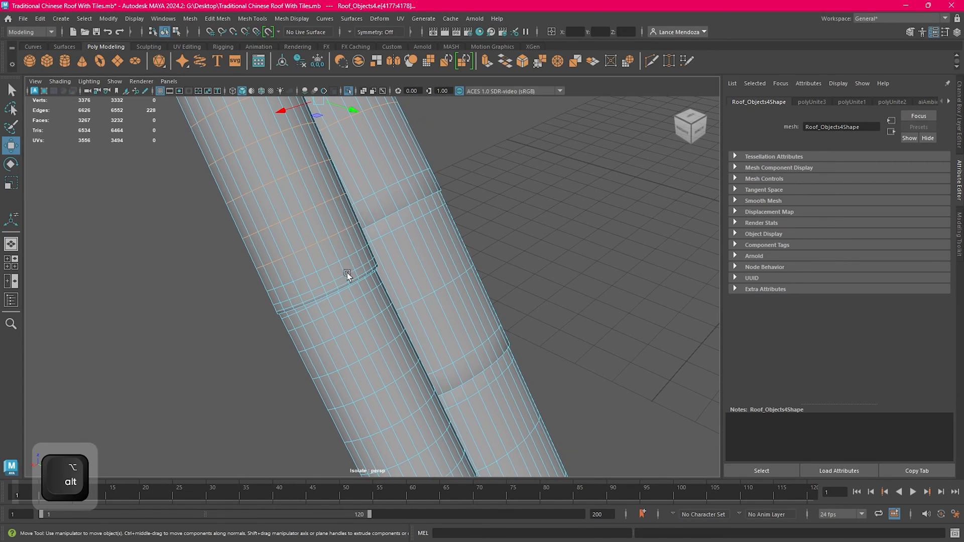
double_click(322, 267, "shift")
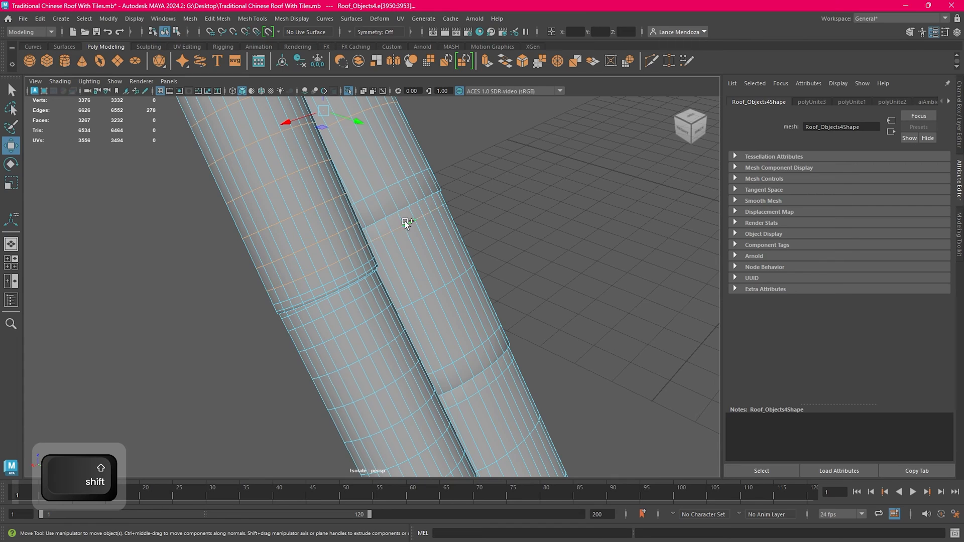
double_click(392, 184, "shift")
Step: Add the crosswise edge loops on the middle tiles of both columns to the edge selection
middle_click_drag(392, 184, 442, 252, "alt")
double_click(447, 218, "shift")
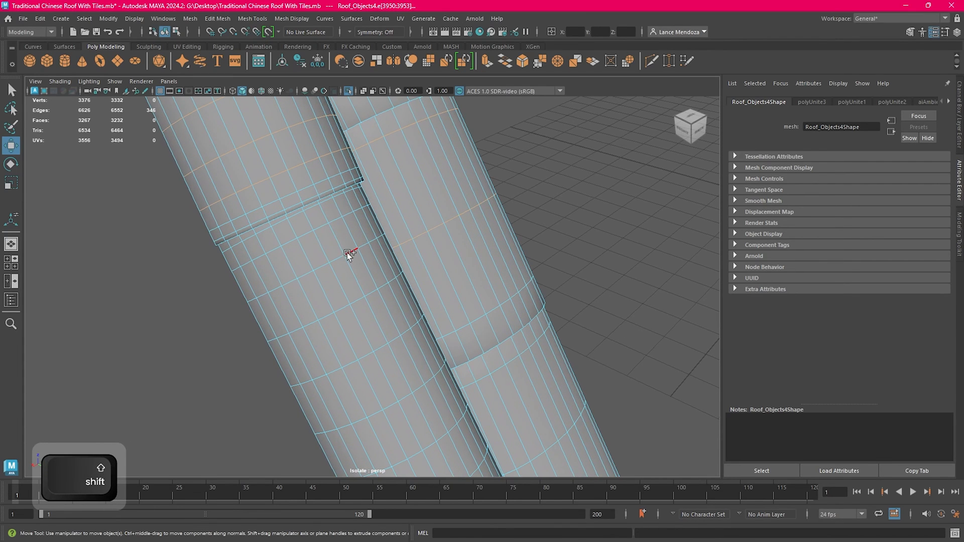
double_click(336, 217, "shift")
scroll(338, 218, "down", 5)
middle_click_drag(395, 276, 391, 233, "alt")
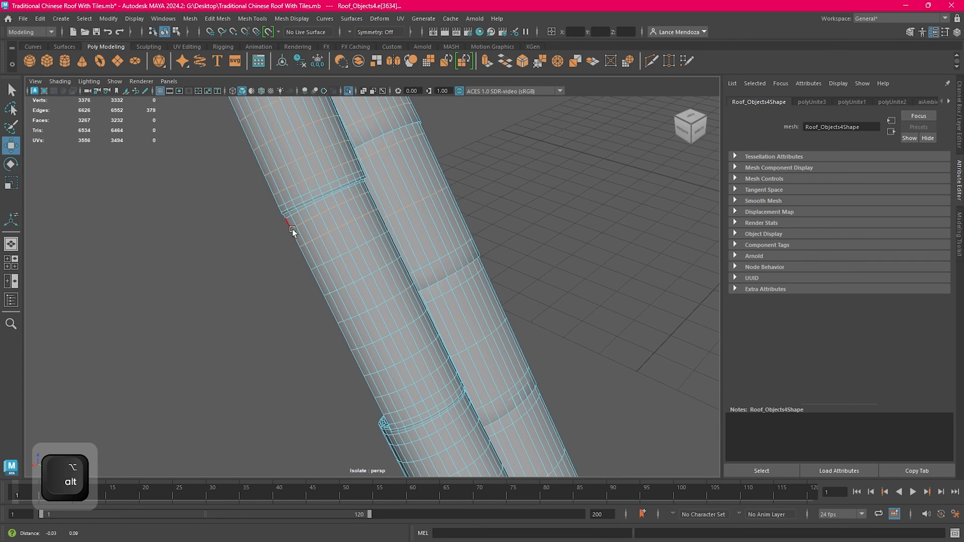
scroll(295, 229, "up", 6)
double_click(231, 154, "shift")
scroll(396, 279, "down", 4)
mouse_move(396, 280)
middle_mouse_down("alt")
mouse_move(406, 250)
mouse_move(387, 274)
middle_mouse_up("alt")
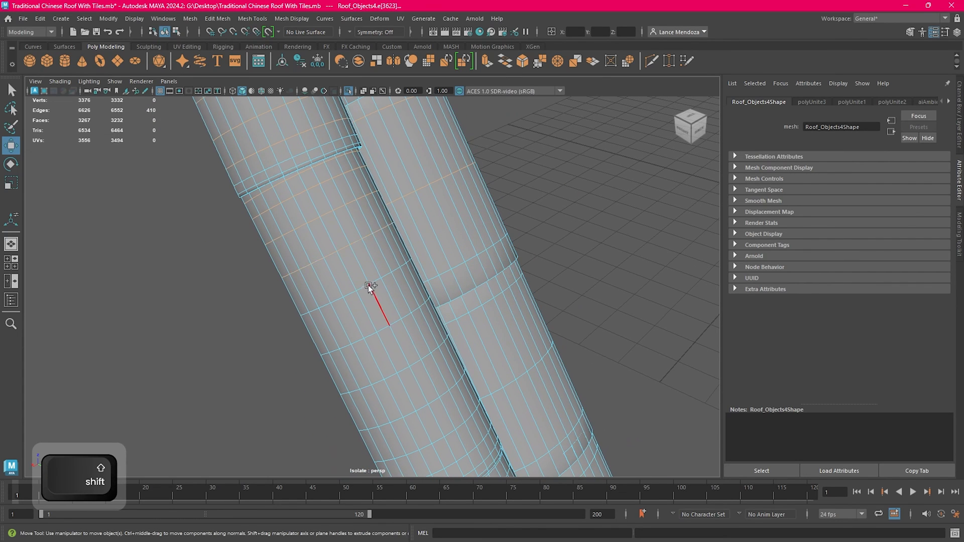
double_click(399, 317, "shift")
middle_click_drag(542, 348, 439, 192, "alt")
double_click(399, 161, "shift")
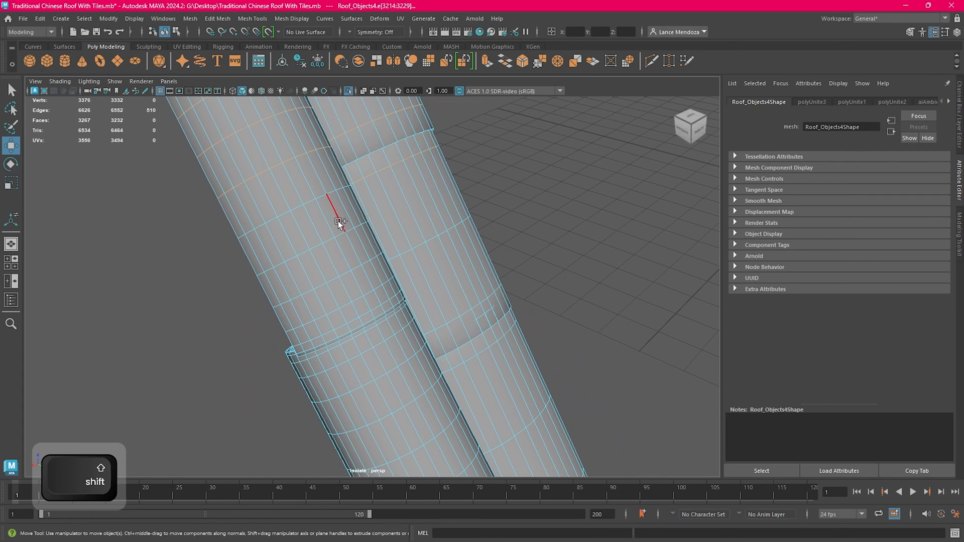
double_click(323, 197, "shift")
double_click(372, 294, "shift")
middle_click_drag(372, 294, 337, 248, "alt")
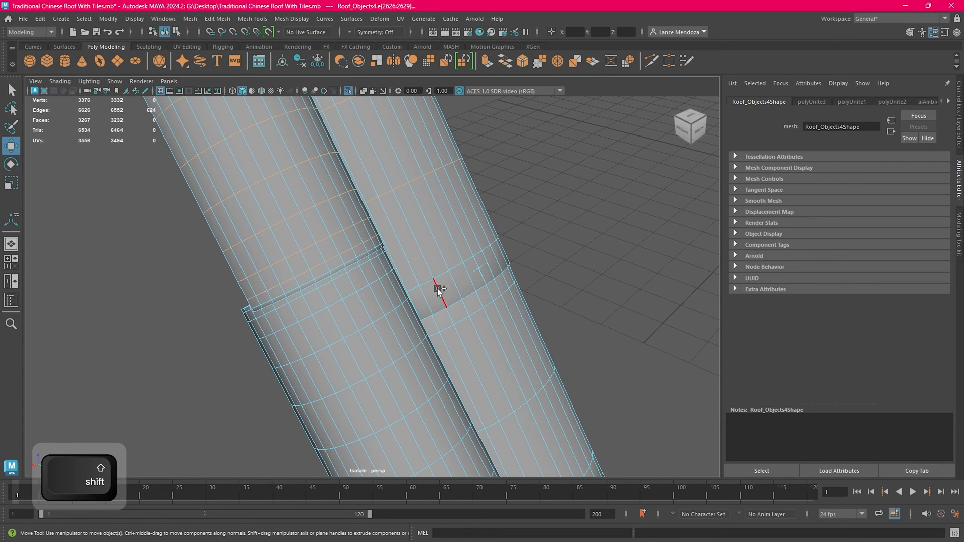
Step: Extend the edge selection with the crosswise edge loops on the lowest tiles of both columns, down to their ends
middle_click_drag(418, 312, 380, 259, "alt")
double_click(368, 259, "shift")
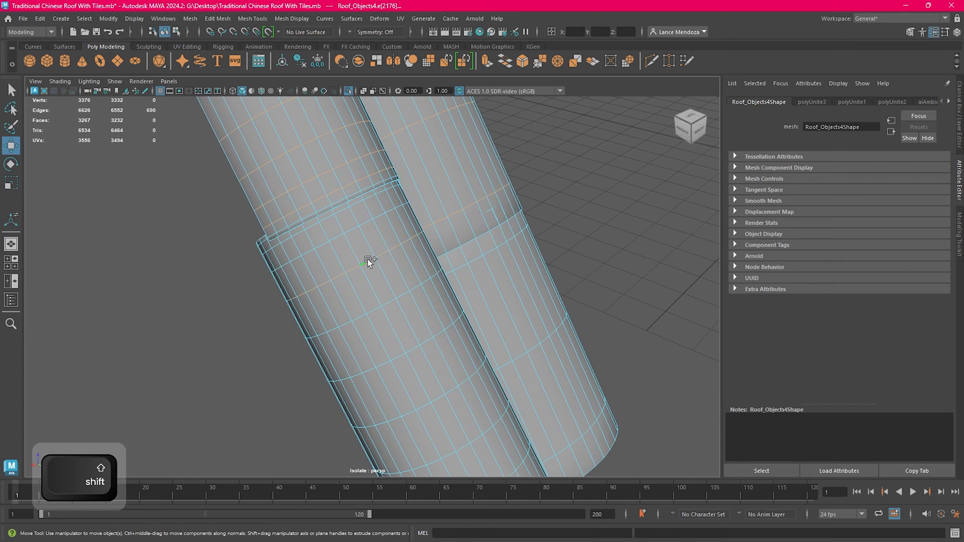
double_click(394, 301, "shift")
double_click(414, 349, "shift")
middle_click_drag(505, 366, 437, 266, "alt")
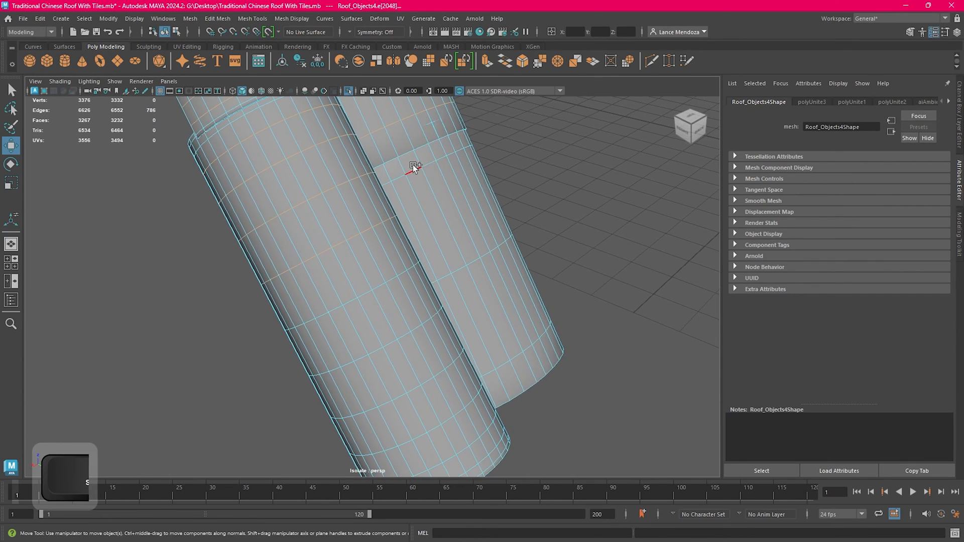
double_click(418, 167, "shift")
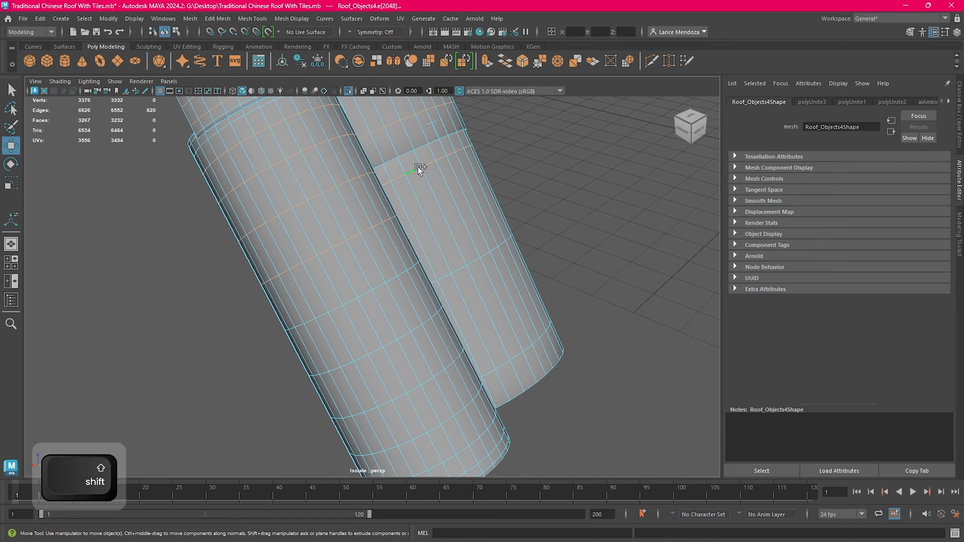
left_click(385, 283, "shift")
key("ctrl+z")
double_click(380, 287, "shift")
double_click(406, 335, "shift")
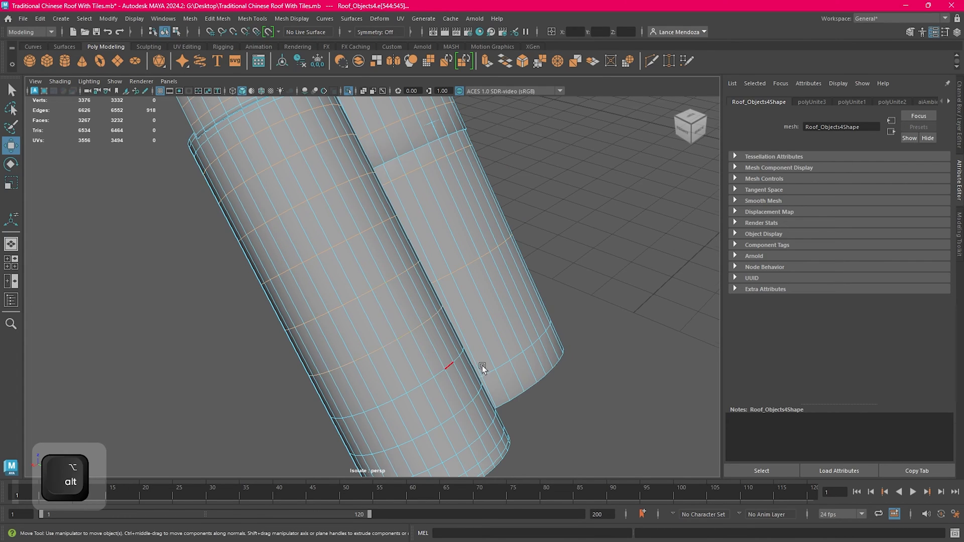
middle_click_drag(482, 365, 394, 311, "alt")
double_click(420, 343, "shift")
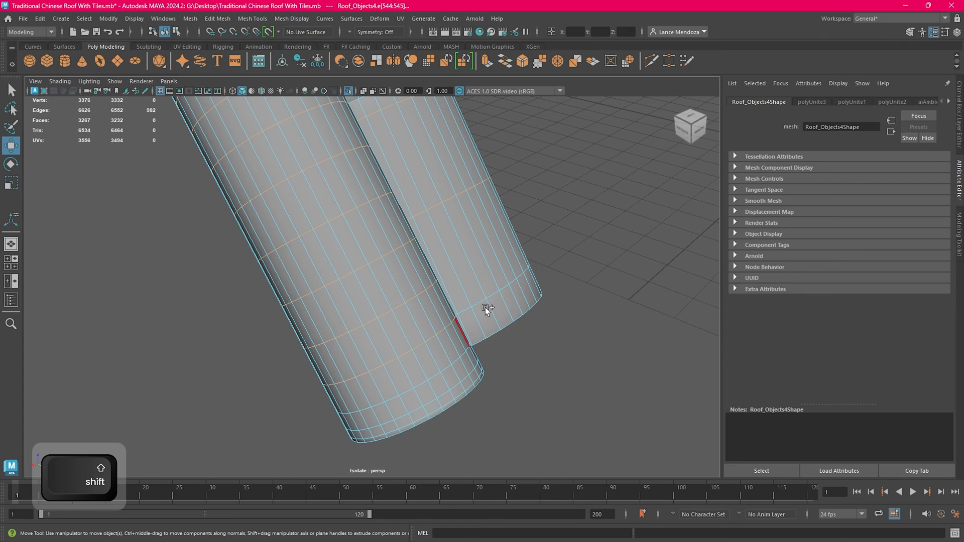
key("ctrl+z")
double_click(436, 377, "shift")
double_click(440, 392, "shift")
scroll(462, 372, "down", 4)
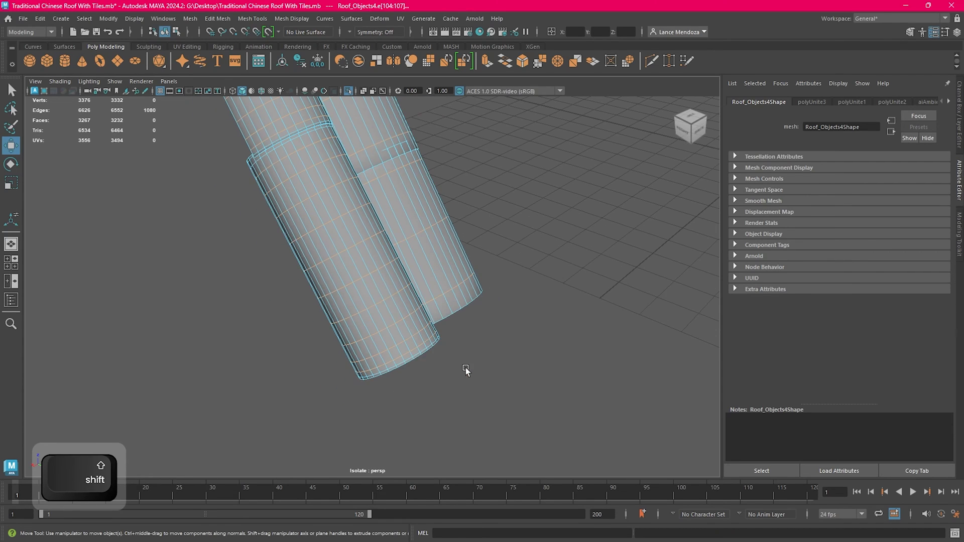
scroll(449, 378, "up", 2)
double_click(434, 381, "shift")
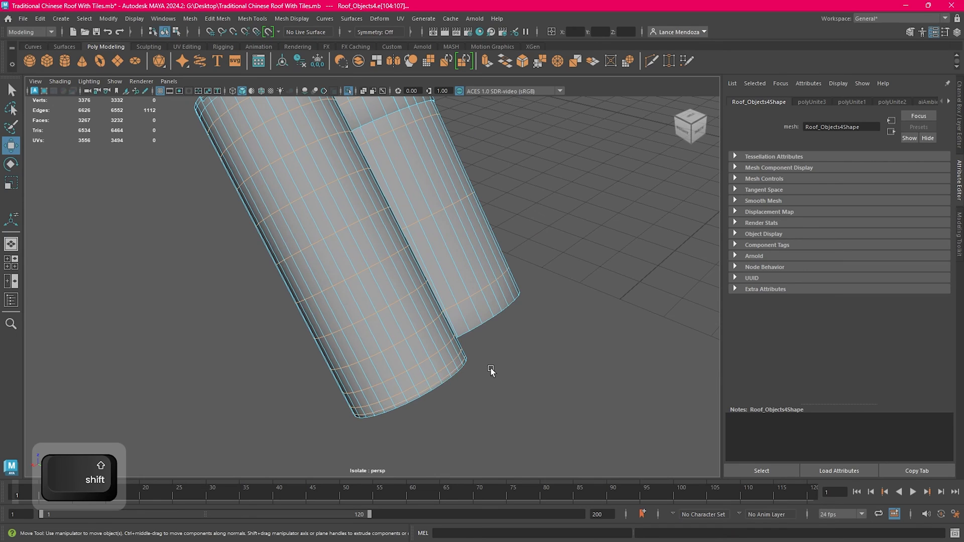
Step: Delete the selected edge loops and the leftover vertices across the whole tile column pair
left_click_drag(490, 368, 485, 337, "alt")
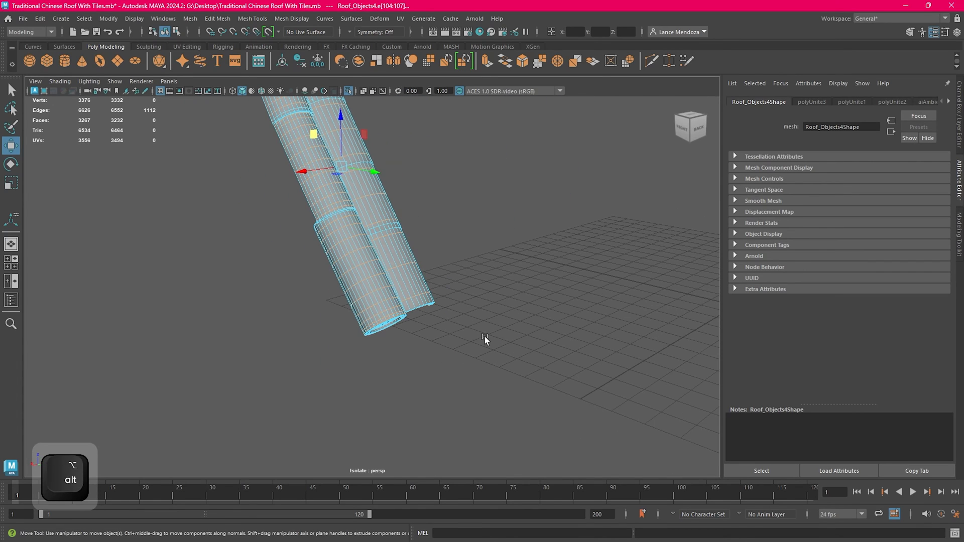
scroll(403, 217, "down", 3)
key("Delete")
left_click_drag(333, 150, 501, 360)
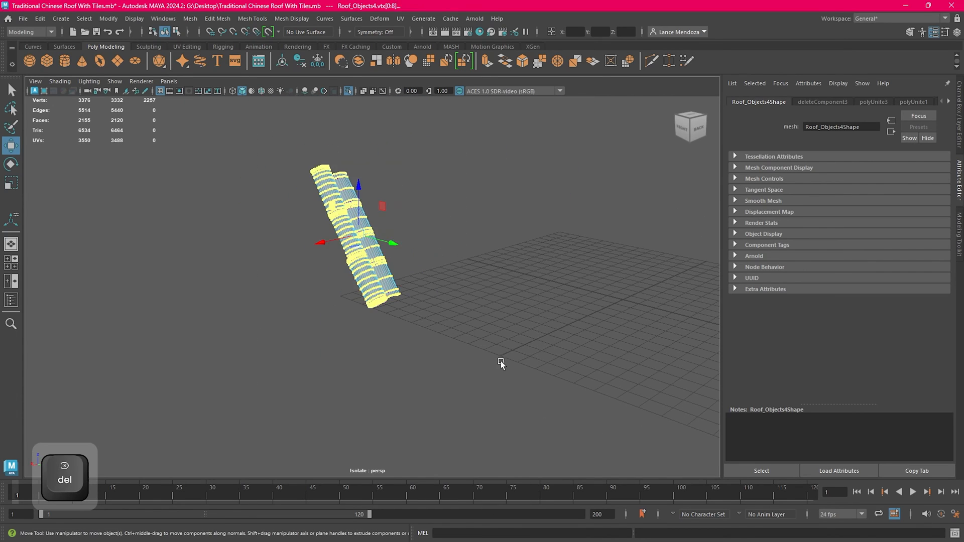
key("Delete")
scroll(396, 214, "up", 3)
middle_click_drag(397, 214, 428, 363, "alt")
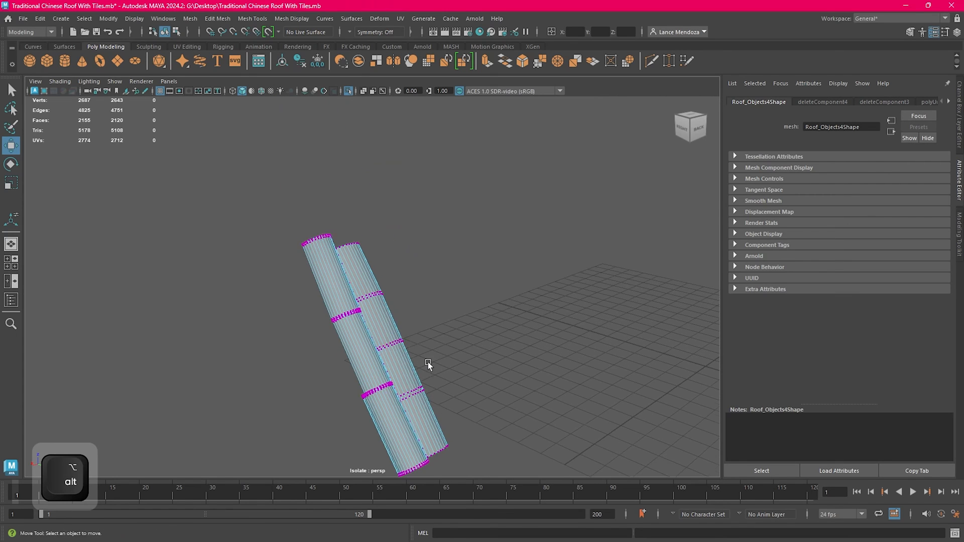
Step: Examine the simplified tile column pair from several sides for shading problems
left_click_drag(463, 224, 448, 245, "alt")
left_click(448, 246)
scroll(442, 251, "up", 3)
left_click(383, 311)
left_click_drag(411, 293, 454, 297, "alt")
scroll(454, 297, "down", 3)
middle_click_drag(415, 305, 414, 271, "alt")
left_click_drag(414, 271, 396, 274, "alt")
right_click_drag(395, 274, 490, 309, "alt")
left_click(491, 312)
left_click_drag(467, 340, 408, 340, "alt")
Step: Apply Harden Edge to the normals of the whole tile column pair
left_click(407, 340)
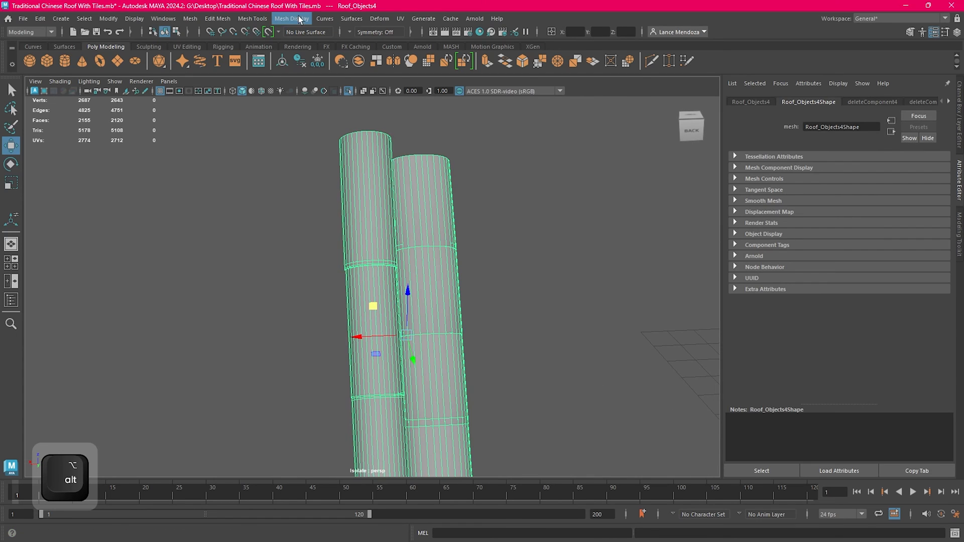
left_click(300, 19)
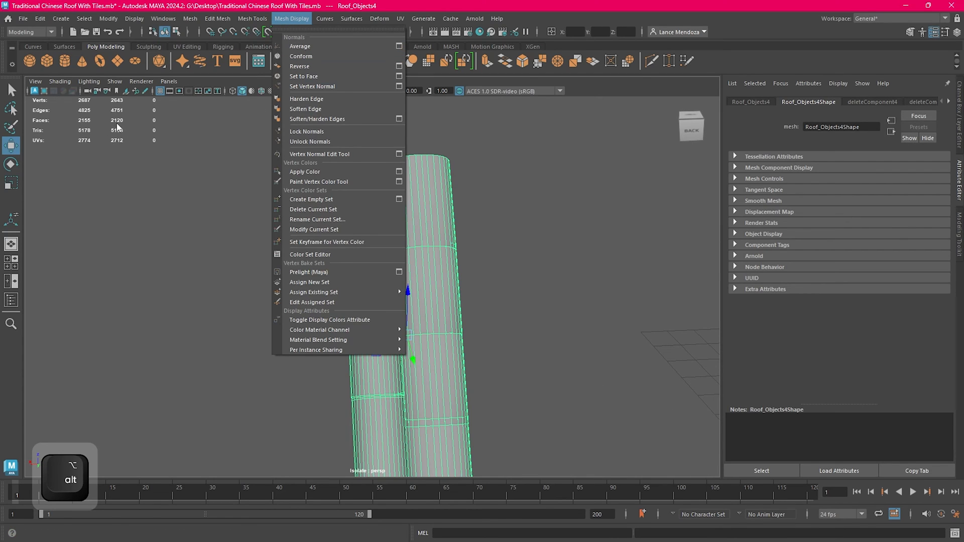
left_click(342, 100)
left_click(530, 270)
scroll(522, 271, "down", 5)
left_click_drag(515, 274, 472, 310, "alt")
scroll(472, 310, "up", 3)
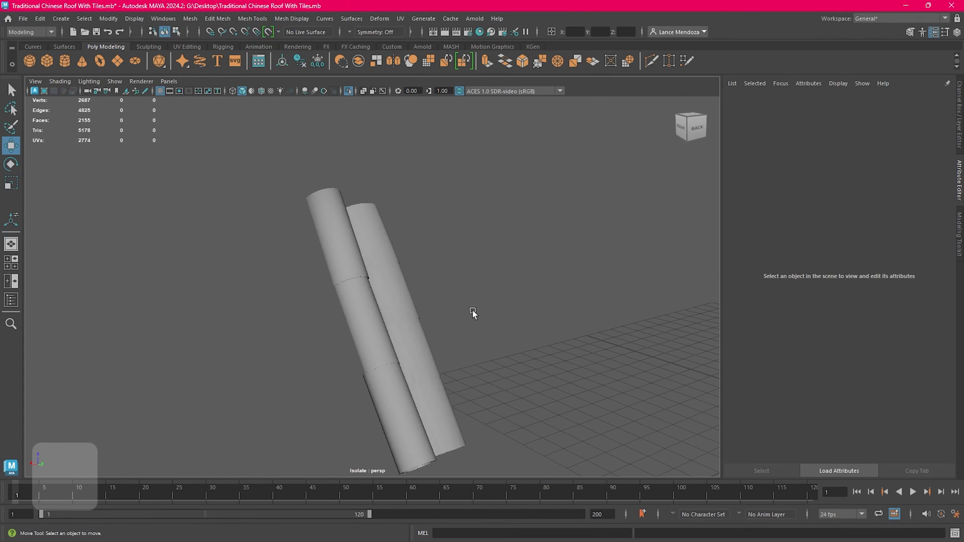
Step: Average the normals of the tile column pair and check its shading
left_click(405, 294)
left_click(304, 19)
left_click(322, 47)
left_click(432, 236)
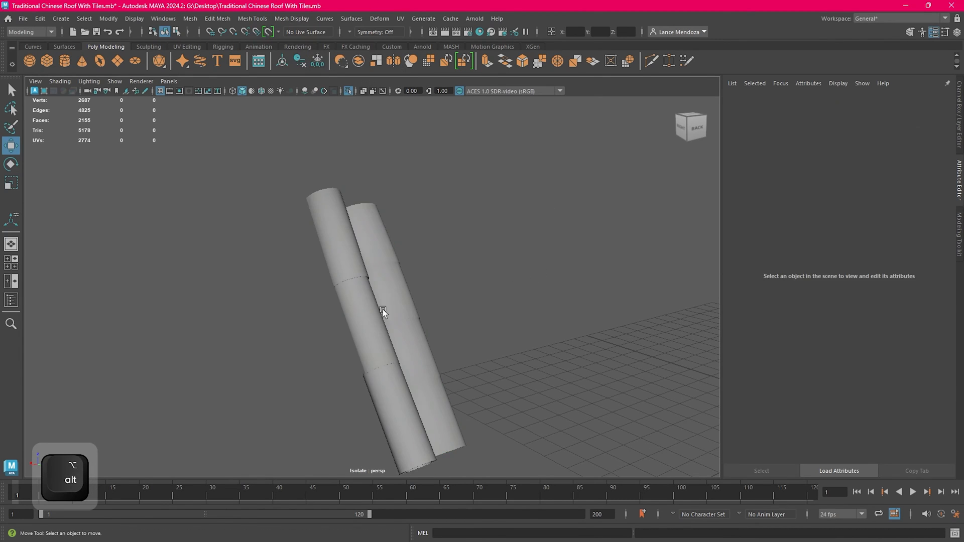
left_click(382, 309)
scroll(392, 305, "down", 4)
left_click(542, 257)
left_click_drag(430, 269, 346, 274, "alt")
scroll(411, 275, "up", 7)
scroll(425, 219, "down", 4)
left_click_drag(383, 124, 408, 117, "alt")
Step: Bring the rest of the roof back into view and delete the construction history of the tile column pair
left_click(349, 92)
left_click(390, 232)
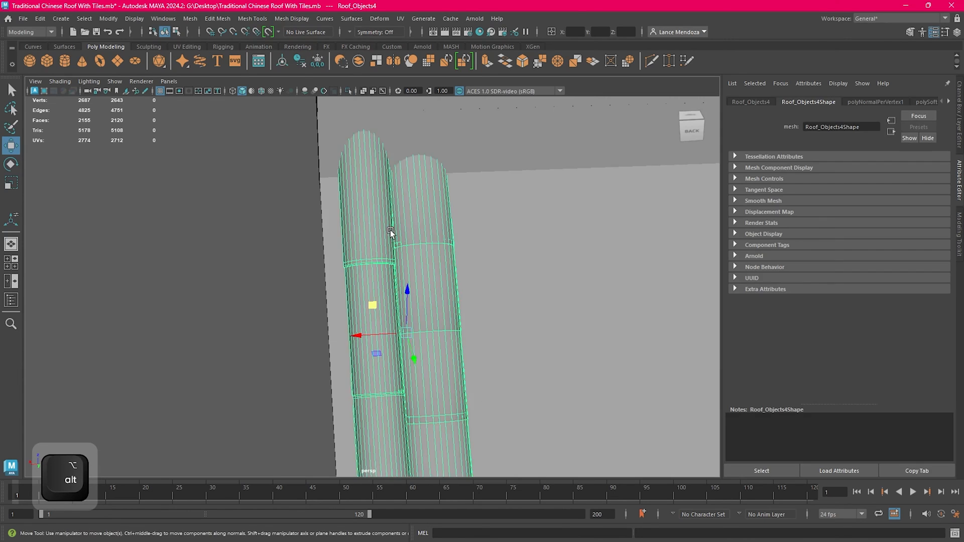
scroll(390, 232, "down", 5)
left_click(41, 19)
mouse_move(124, 150)
left_click(216, 150)
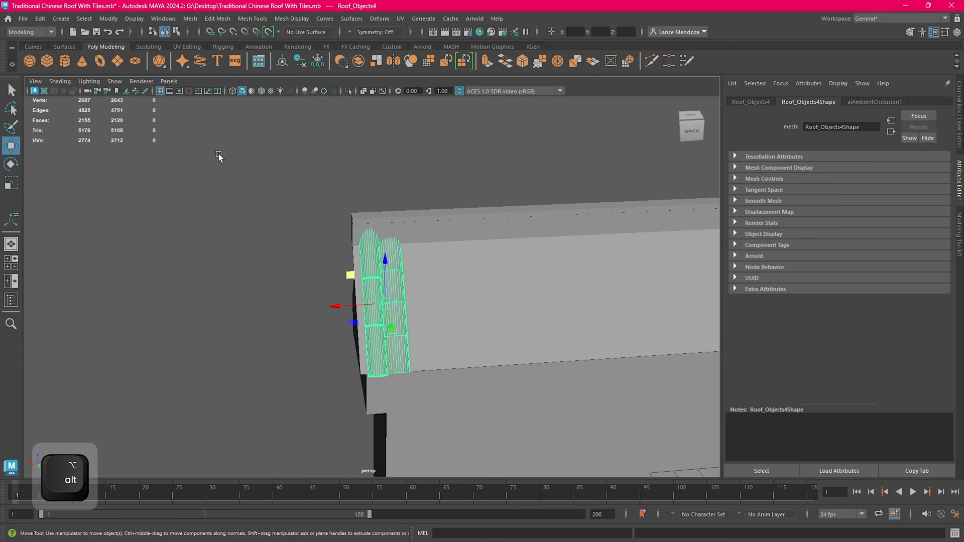
left_click_drag(217, 155, 273, 263, "alt")
middle_click_drag(197, 259, 409, 226, "alt")
left_click_drag(410, 226, 358, 207, "alt")
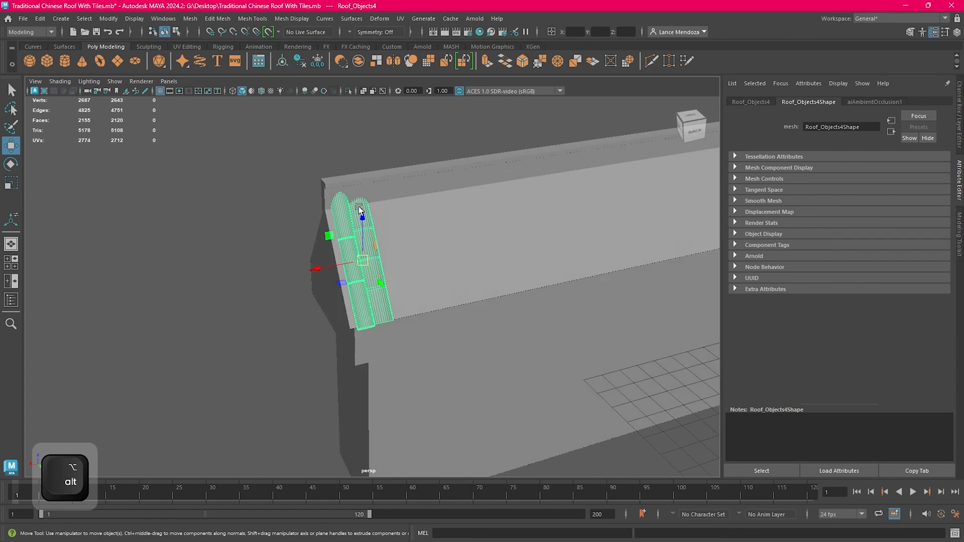
left_click(359, 206)
left_click(363, 258)
scroll(400, 186, "down", 3)
left_click_drag(407, 229, 372, 201, "alt")
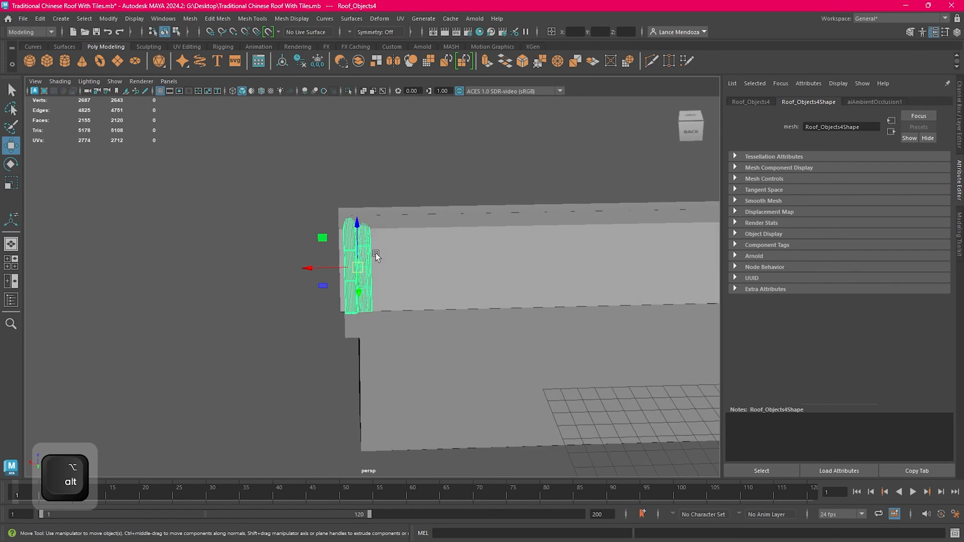
scroll(375, 255, "up", 5)
key("ctrl+d")
left_click_drag(317, 248, 366, 256)
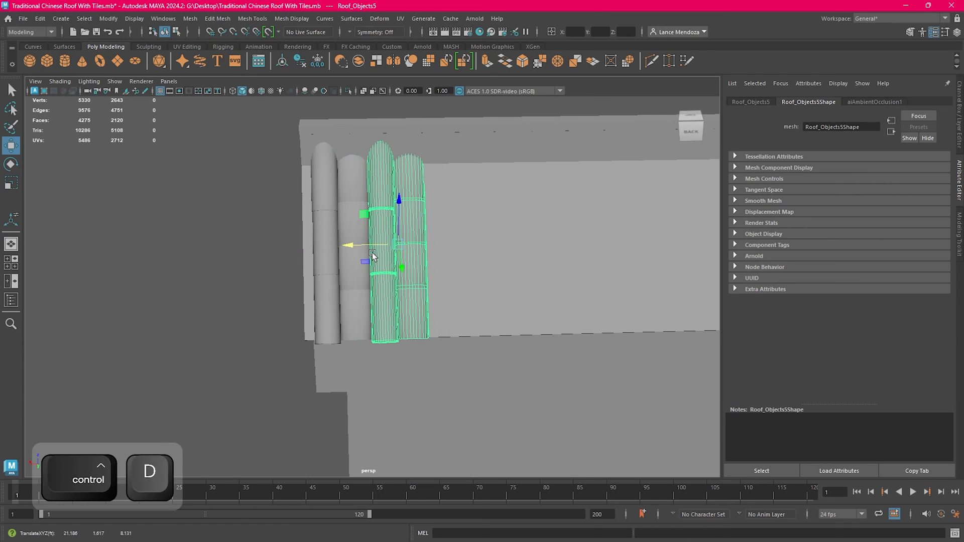
key("ctrl+z")
key("ctrl+z")
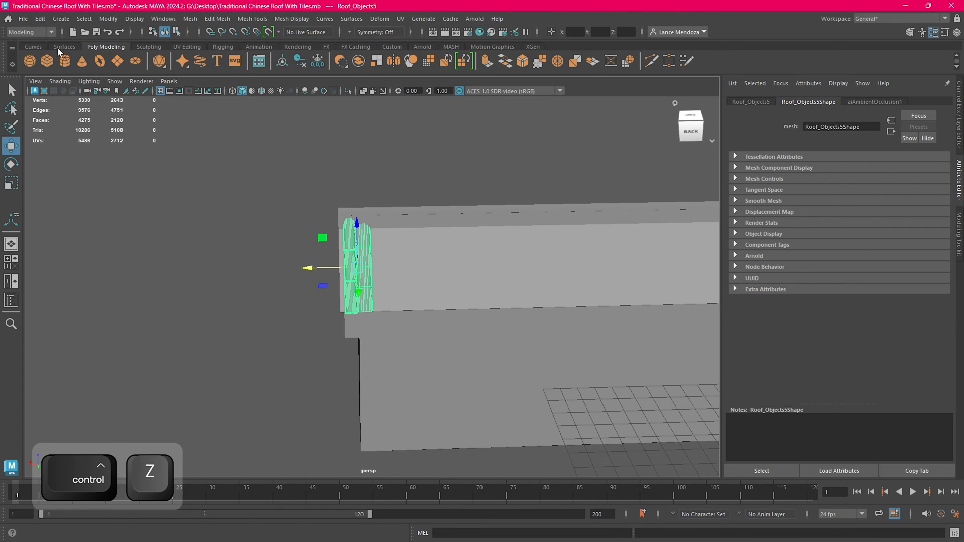
scroll(305, 285, "up", 2)
left_click_drag(305, 264, 234, 263)
key("ctrl+z")
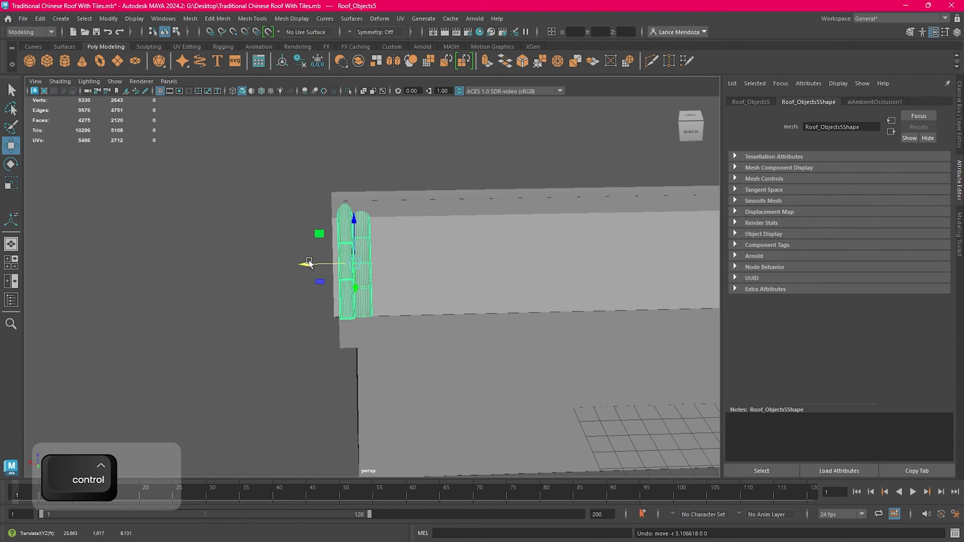
key("Delete")
Step: Duplicate the first pair of tile columns with Duplicate Special, one copy offset -1.38 in X translation
left_click(358, 260)
left_click(40, 18)
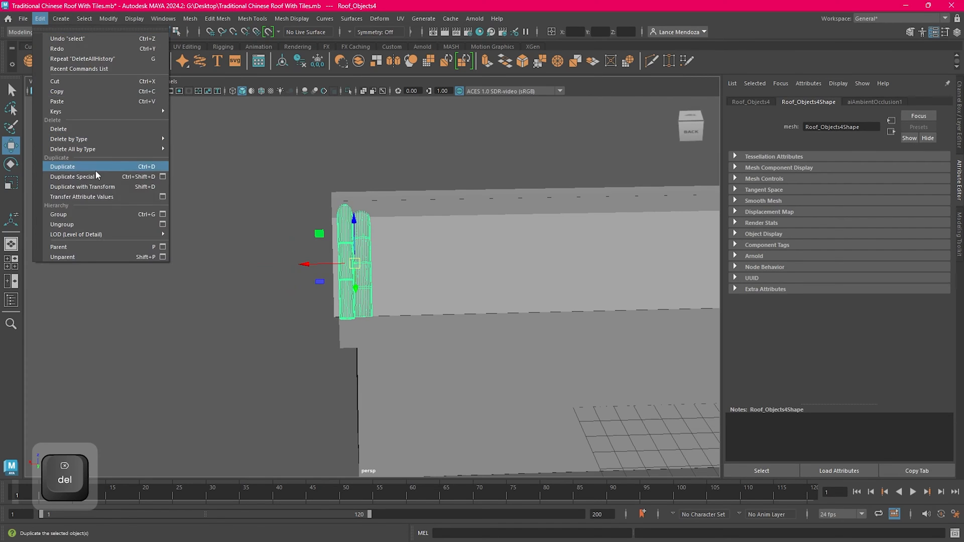
left_click(163, 177)
left_click(600, 330)
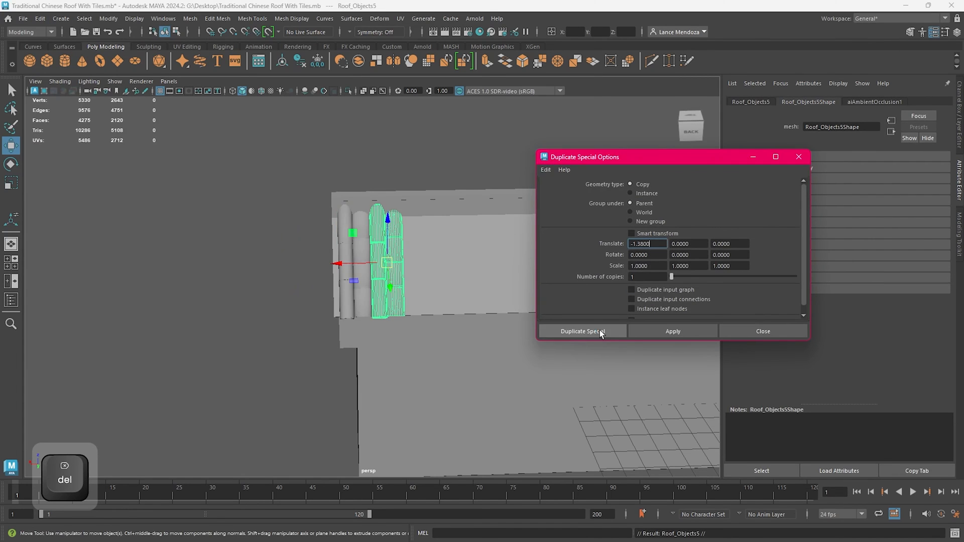
Step: Repeat the offset duplication until the tile columns run along the full length of the roof slope
middle_click_drag(485, 310, 299, 308, "alt")
key("g")
key("g")
key("g")
key("g")
key("g")
key("g")
key("g")
key("g")
key("g")
key("g")
key("g")
key("g")
key("g")
key("g")
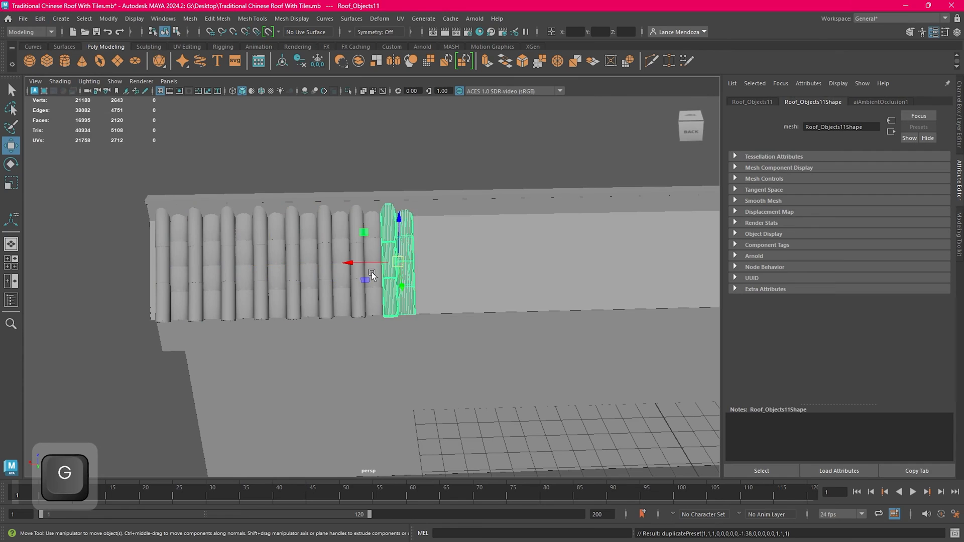
scroll(371, 272, "down", 5)
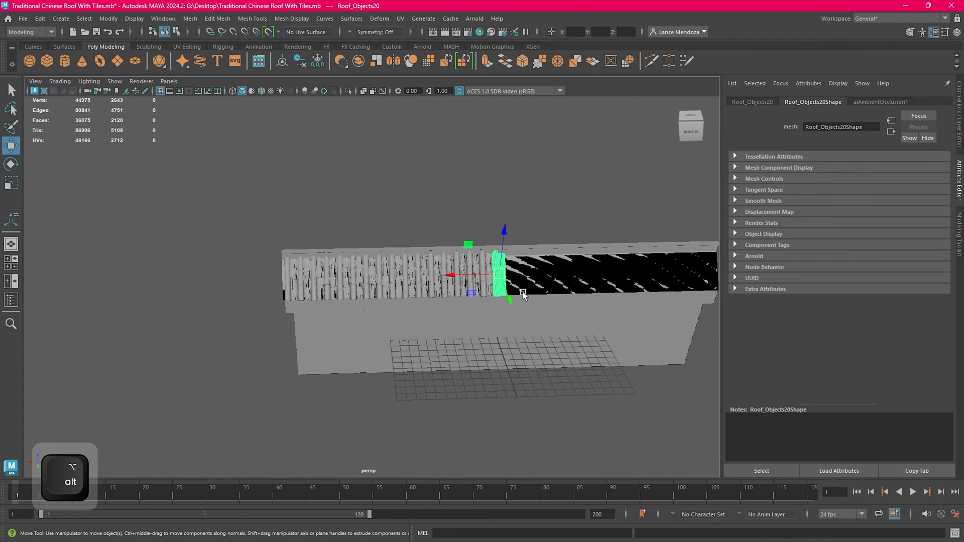
middle_click_drag(523, 293, 386, 296, "alt")
key("g")
scroll(551, 312, "up", 5)
key("g")
key("g")
key("g")
key("g")
key("g")
key("g")
key("g")
key("g")
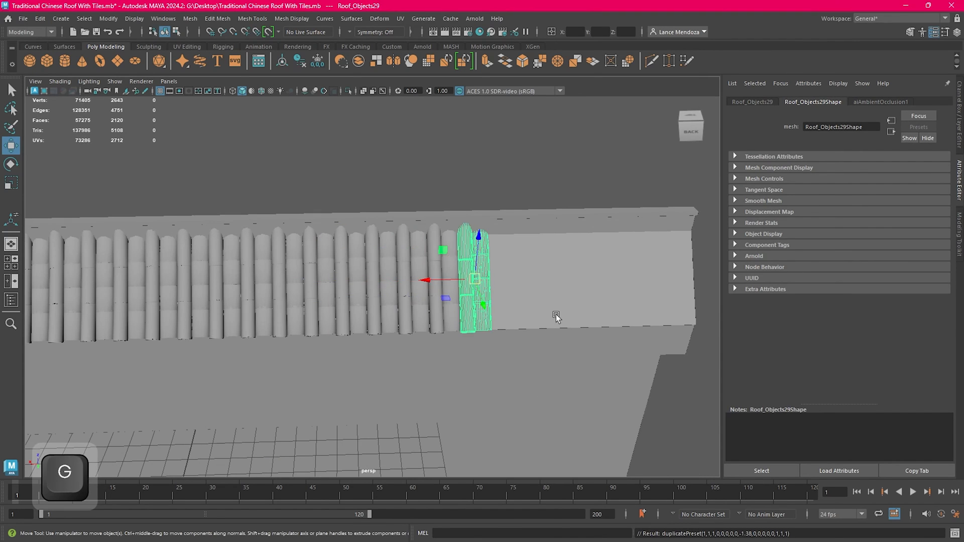
middle_click_drag(609, 327, 326, 334, "alt")
key("g")
key("g")
key("g")
key("g")
key("g")
scroll(431, 318, "up", 3)
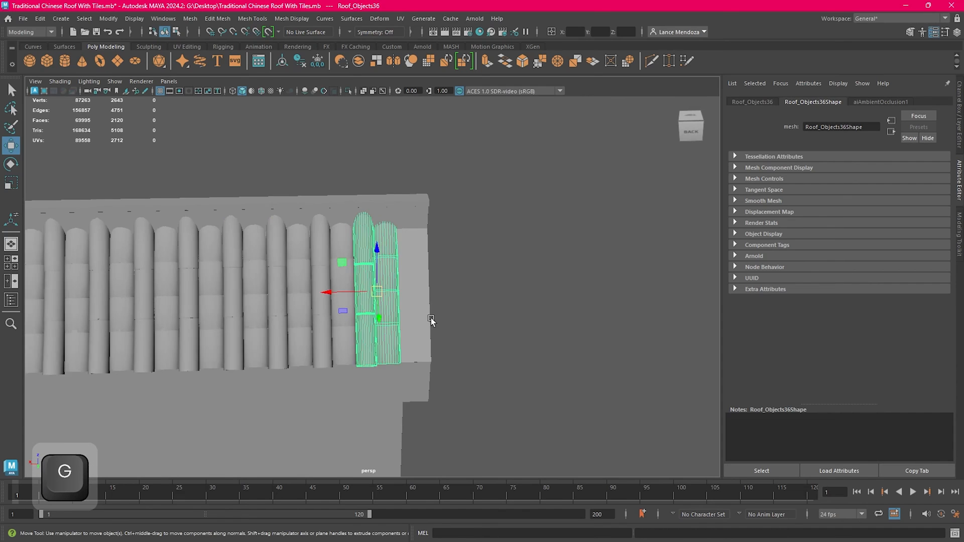
Step: Delete the faces of the outermost flat tile column that overhangs the far end of the roof
right_click_drag(505, 255, 504, 282)
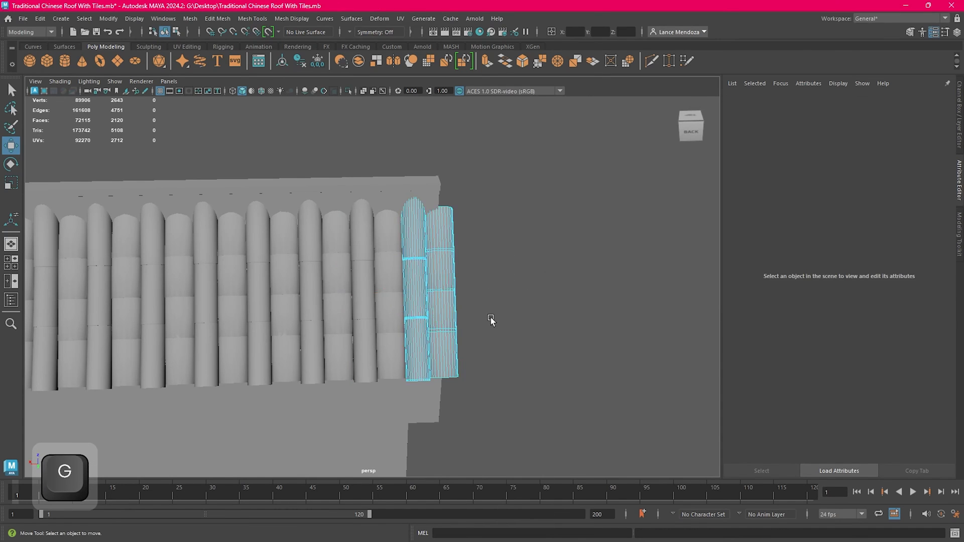
scroll(490, 317, "up", 3)
key("w")
double_click(514, 242)
double_click(509, 224, "shift")
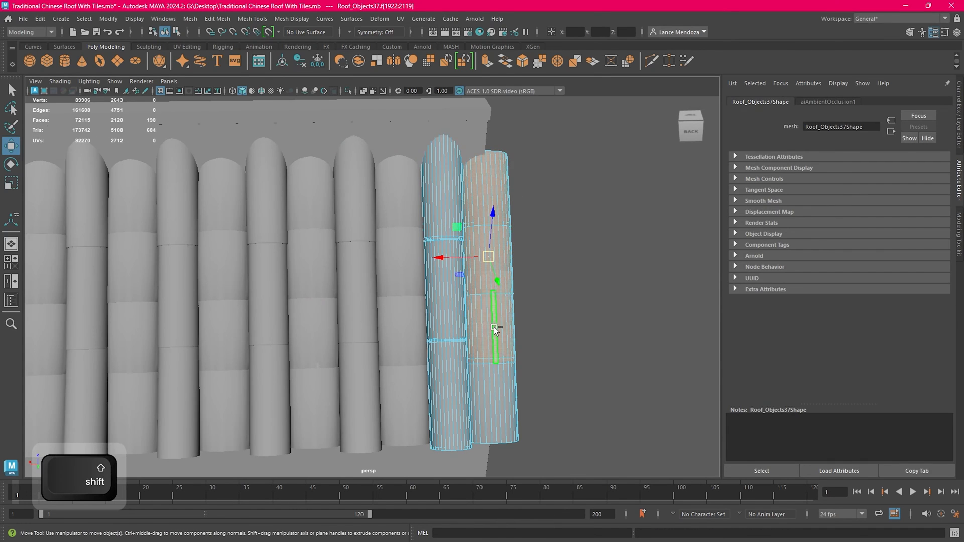
key("Delete")
right_click_drag(577, 190, 623, 174)
left_click(532, 226)
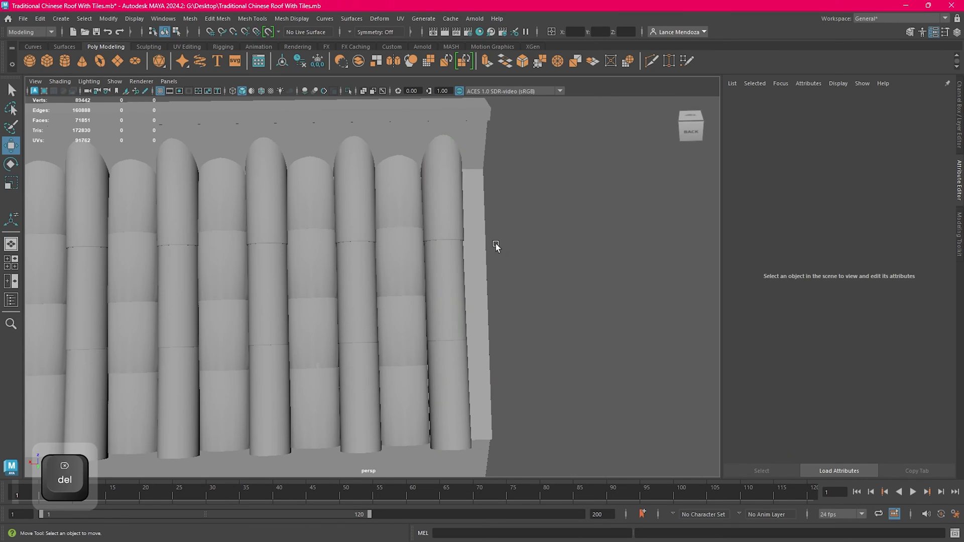
Step: Examine the tile columns along the roof slope from several angles, up close and from afar
scroll(442, 264, "down", 3)
left_click_drag(404, 276, 543, 307, "alt")
scroll(540, 312, "down", 4)
left_click_drag(520, 351, 476, 283, "alt")
scroll(570, 264, "down", 5)
scroll(406, 312, "up", 4)
left_click(378, 321)
scroll(421, 331, "up", 7)
scroll(421, 330, "down", 5)
scroll(481, 287, "up", 7)
scroll(490, 305, "down", 7)
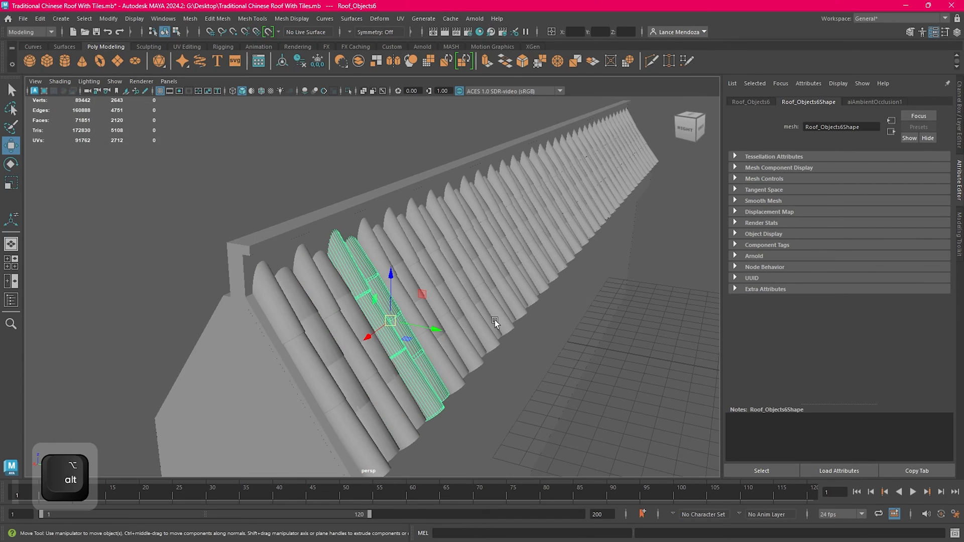
Step: Select all the tile columns in the side view and combine them into a single mesh
middle_click_drag(481, 305, 372, 273, "alt")
key("space")
key("space")
scroll(438, 305, "down", 3)
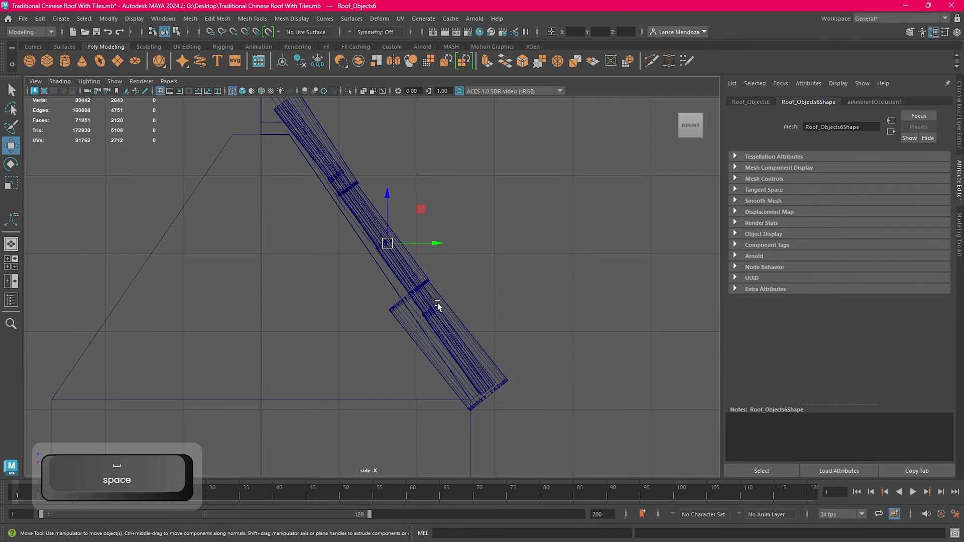
middle_click_drag(516, 201, 554, 272, "alt")
left_click(554, 271)
scroll(511, 296, "up", 3)
left_click_drag(443, 318, 438, 322)
key("space")
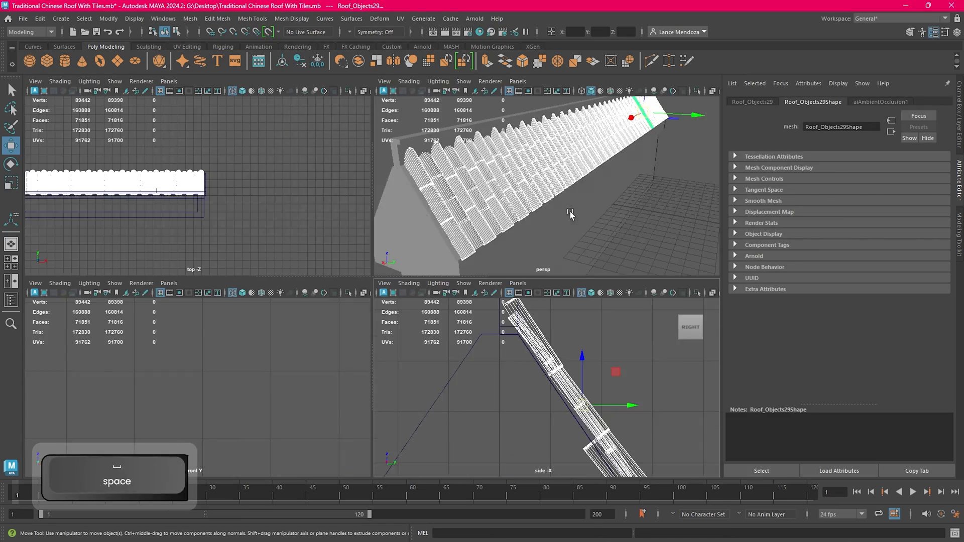
key("space")
left_click_drag(571, 215, 490, 219, "alt")
scroll(488, 219, "down", 5)
left_click(188, 21)
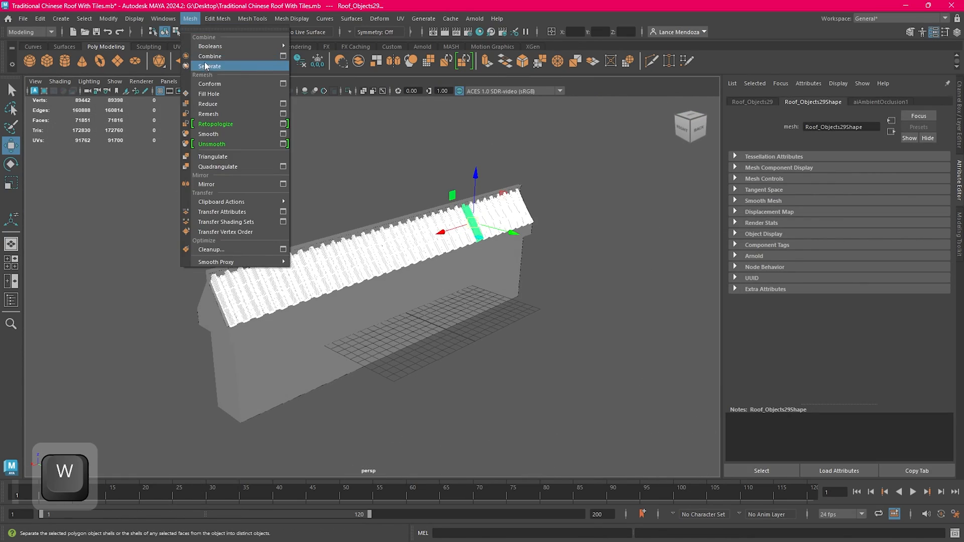
left_click(207, 56)
left_click(607, 224)
scroll(444, 218, "up", 4)
left_click(444, 217)
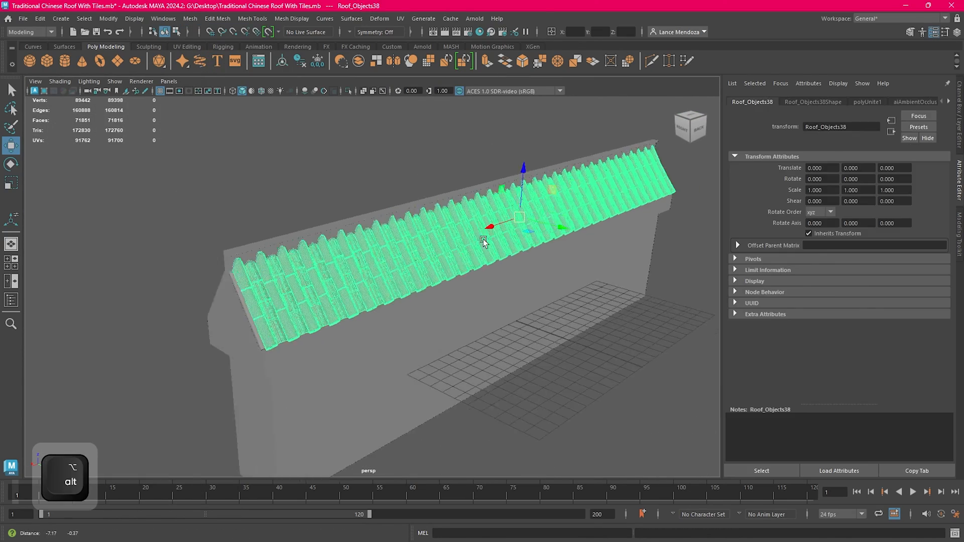
Step: Mirror the half ridge and roof slab mesh across the Y axis with a merge threshold of 0.1
left_click_drag(444, 217, 439, 240, "alt")
left_click(438, 241)
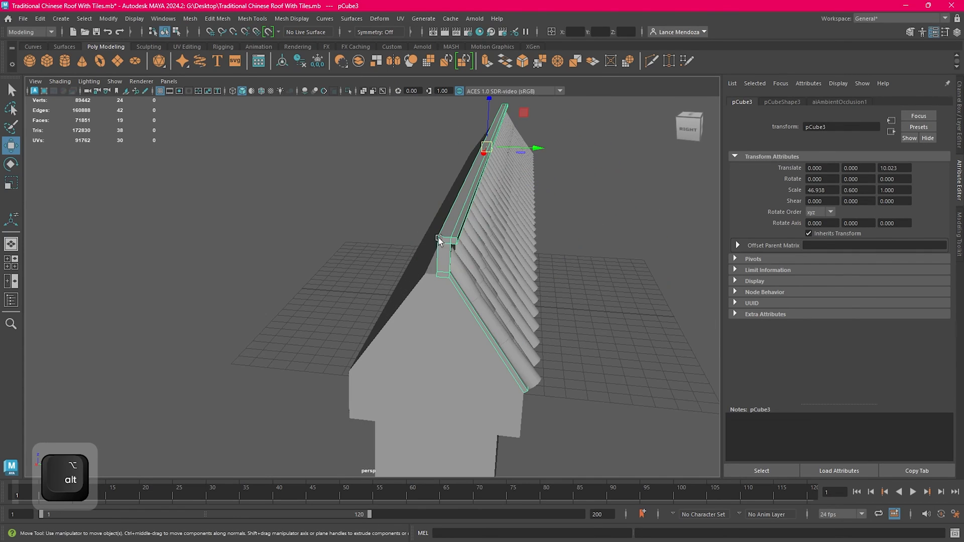
left_click(189, 18)
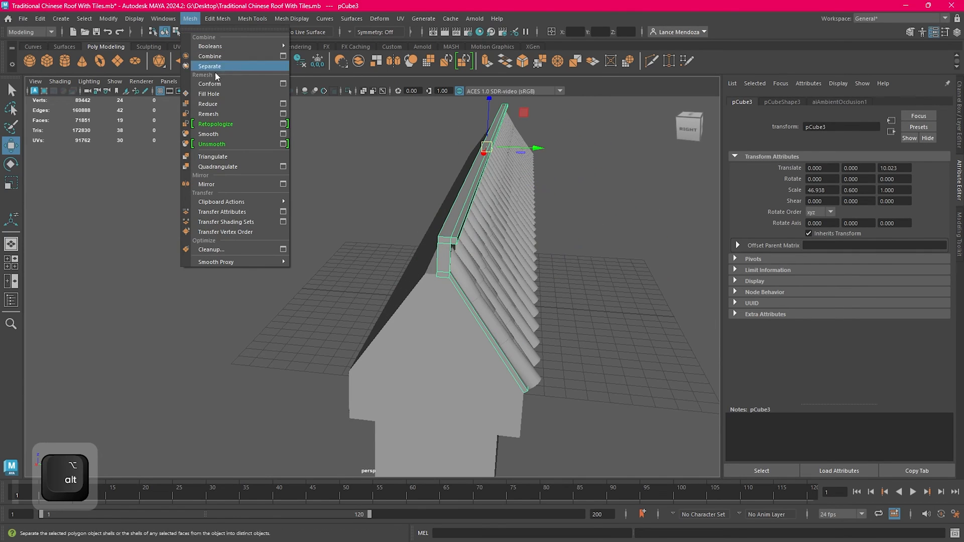
left_click(230, 184)
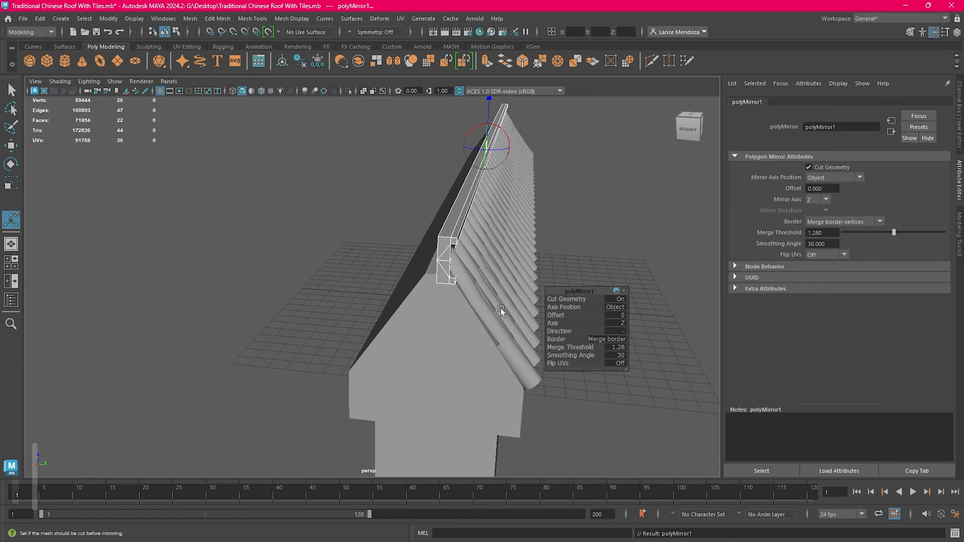
left_click_drag(627, 354, 619, 351, "alt")
left_click(617, 323)
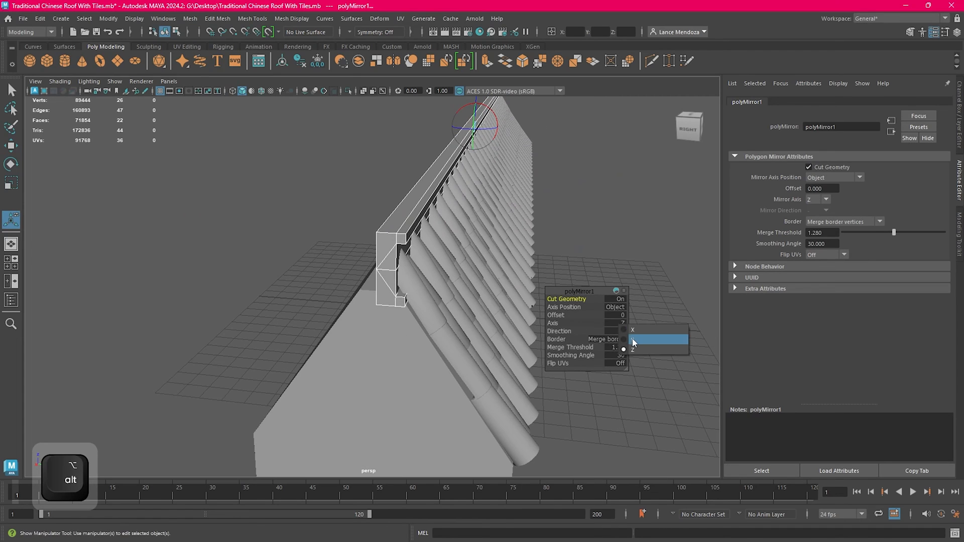
left_click(633, 339)
left_click(620, 331)
left_click(627, 347)
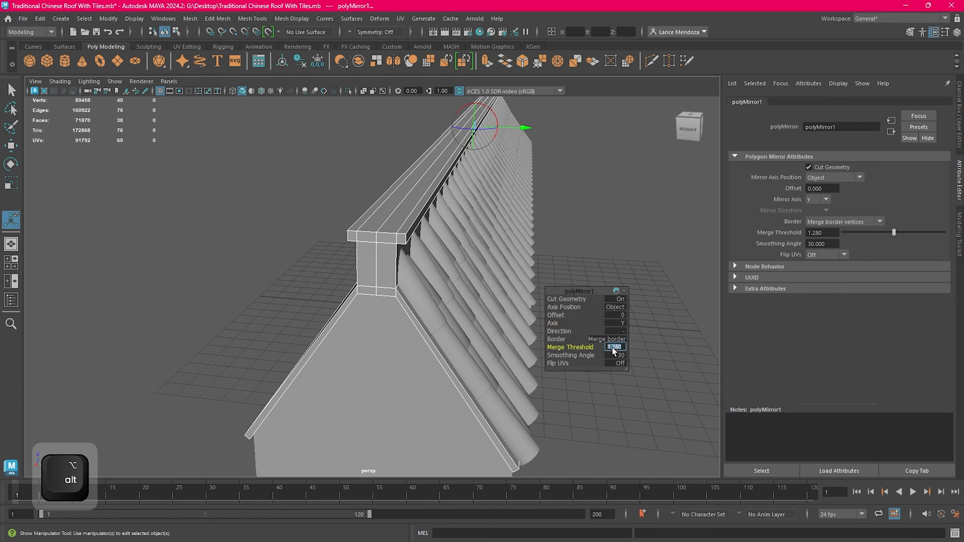
type("0.1")
key("Return")
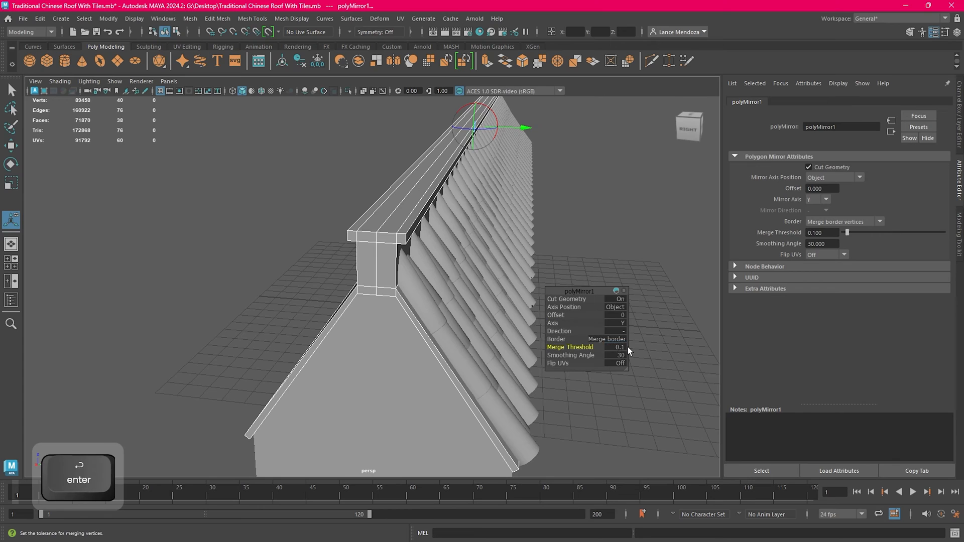
left_click(603, 237)
left_click(424, 232)
left_click_drag(425, 232, 426, 284, "alt")
key("g")
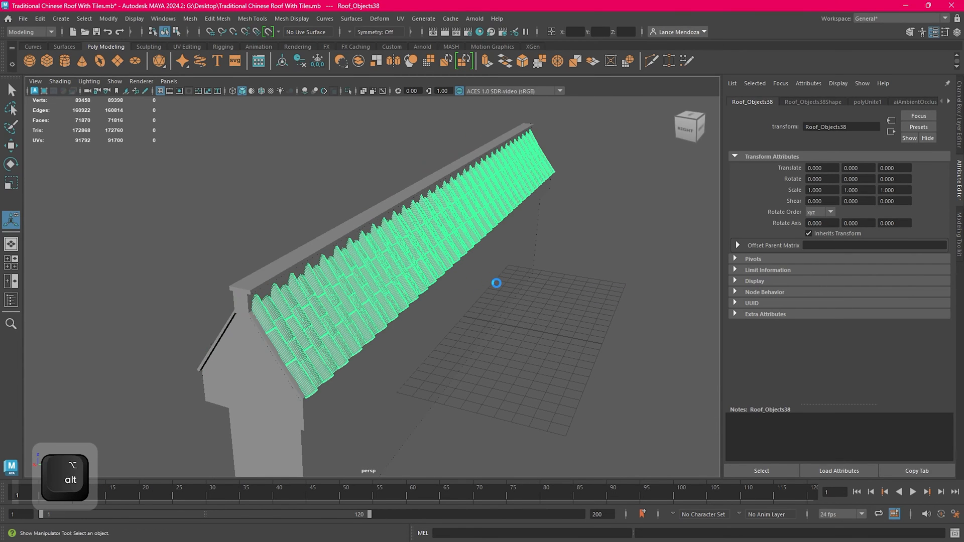
mouse_move(496, 284)
left_mouse_down("alt")
mouse_move(482, 288)
mouse_move(499, 282)
left_mouse_up("alt")
key("ctrl+z")
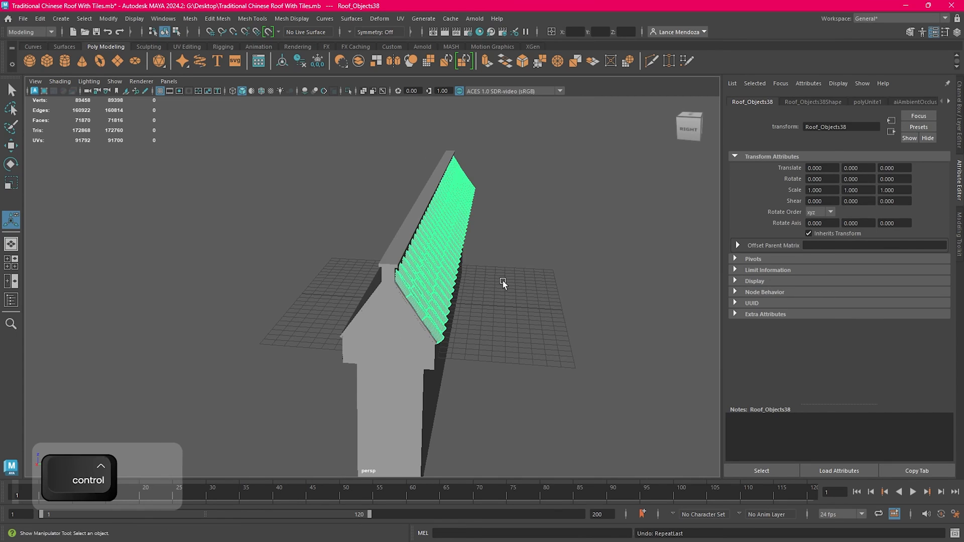
Step: Move the combined tile mesh's pivot horizontally in the side view, snapping it to the grid line at the roof's centre
scroll(503, 281, "up", 4)
key("w")
left_click(517, 276)
left_click(468, 252)
middle_click_drag(540, 248, 503, 283, "alt")
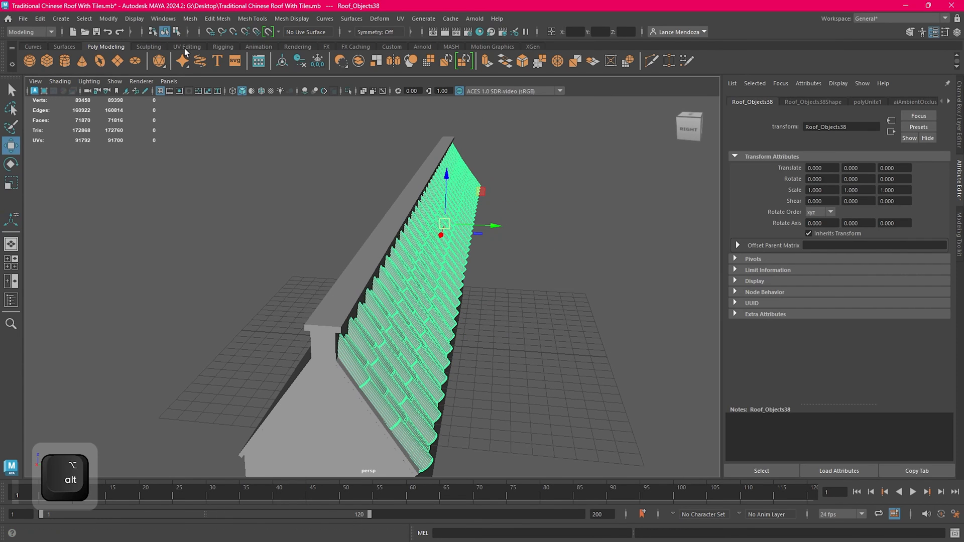
key("space")
left_click_drag(456, 425, 355, 393)
key("f")
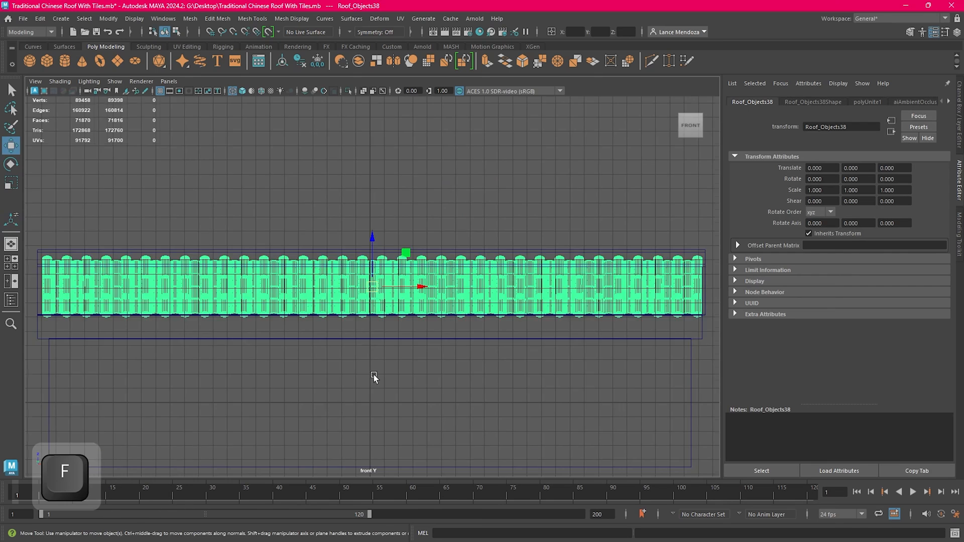
key("space")
left_click_drag(430, 368, 557, 384)
key("f")
middle_click_drag(414, 290, 525, 301, "alt")
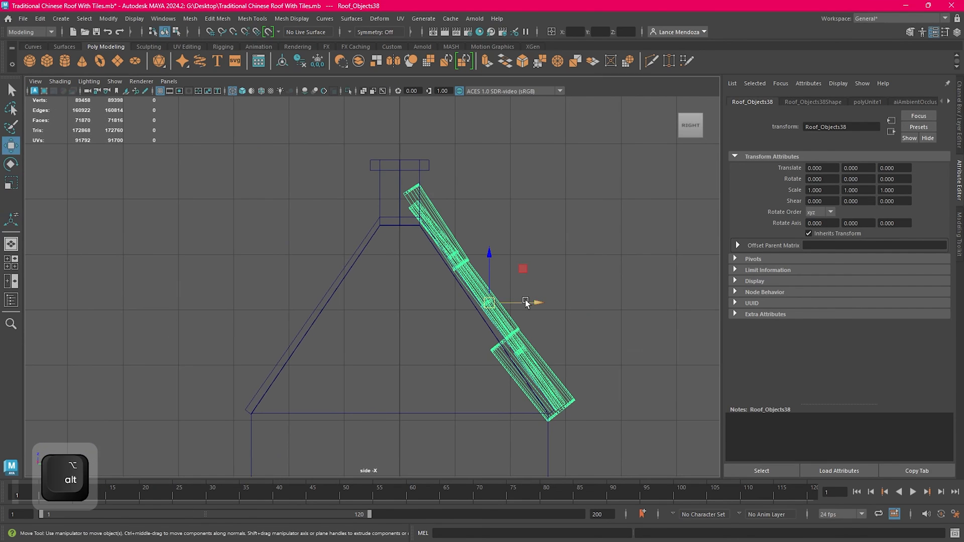
key("d")
key("x")
left_click_drag(537, 303, 398, 305)
key("w")
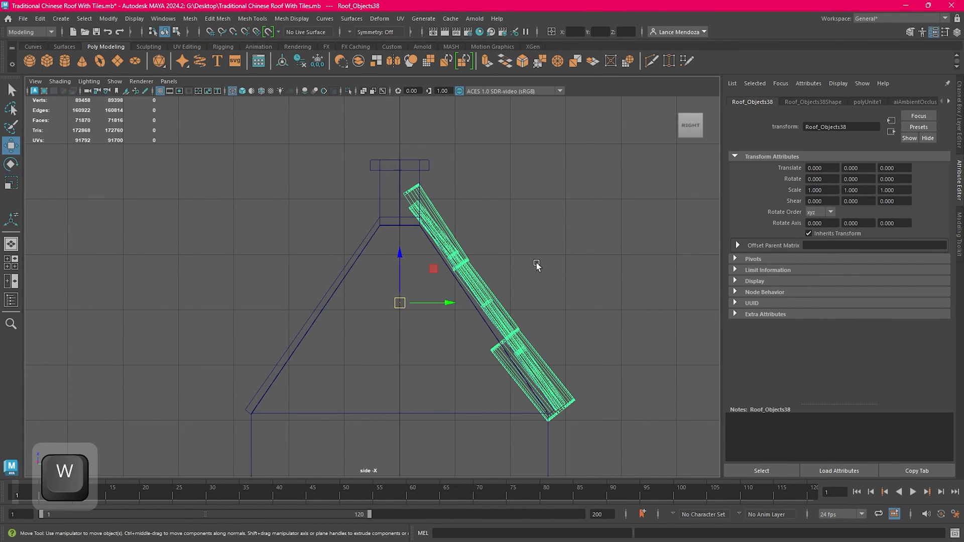
left_click(536, 265)
scroll(527, 310, "up", 3)
left_click(541, 308)
middle_click_drag(542, 307, 475, 342, "alt")
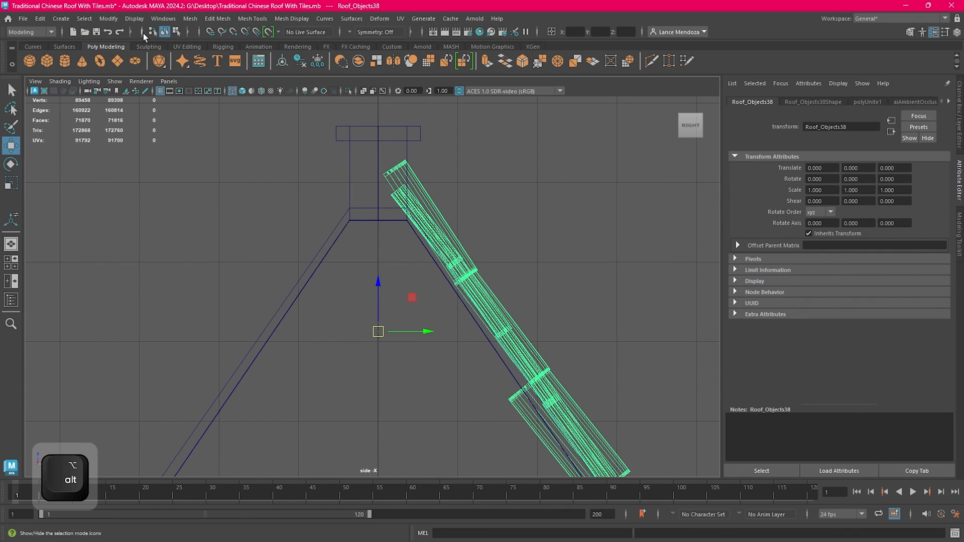
Step: Delete all construction history and freeze the transformations of the combined tile mesh
key("w")
left_click(46, 20)
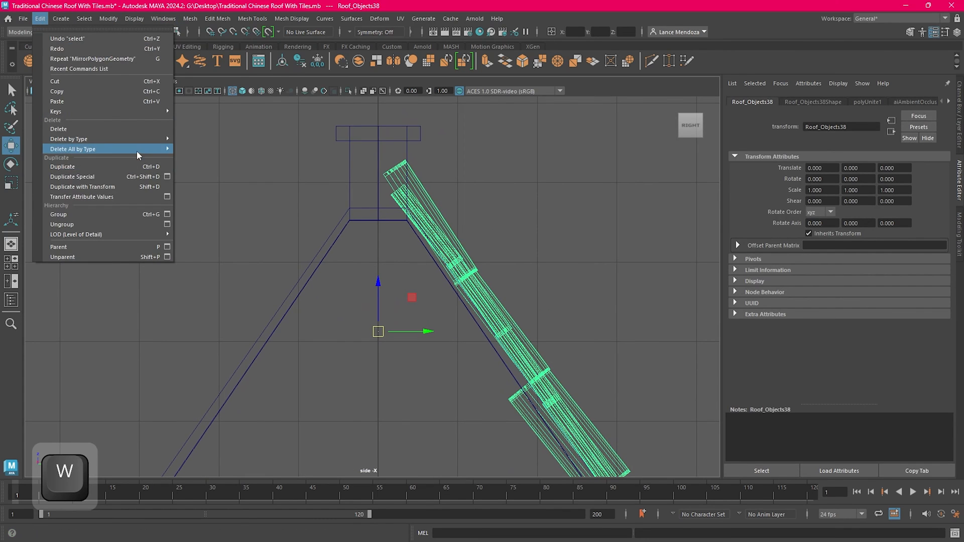
mouse_move(136, 150)
left_click(211, 145)
left_click(108, 19)
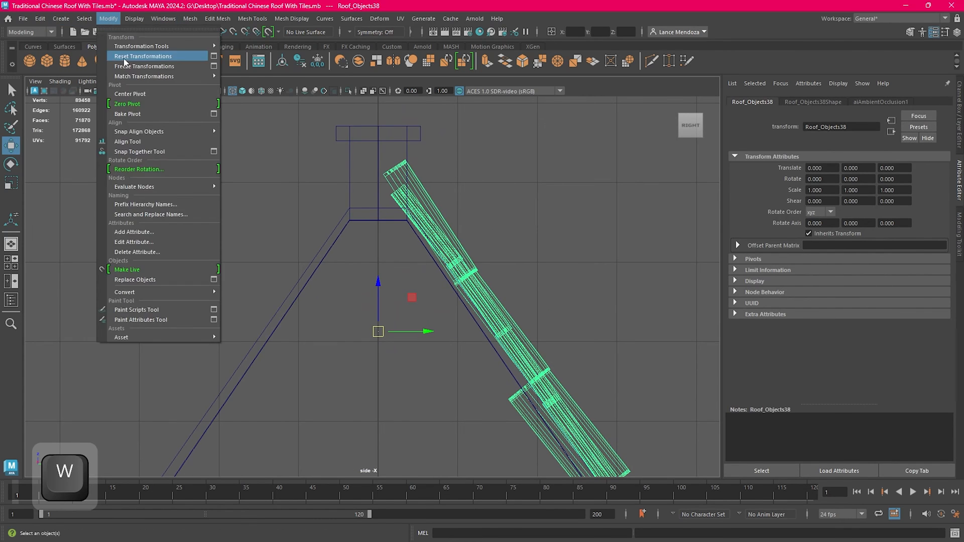
left_click(143, 70)
Step: Save the scene under its current file name, keeping the combined tile mesh selected
middle_click_drag(554, 223, 526, 188, "alt")
key("w")
left_click(25, 20)
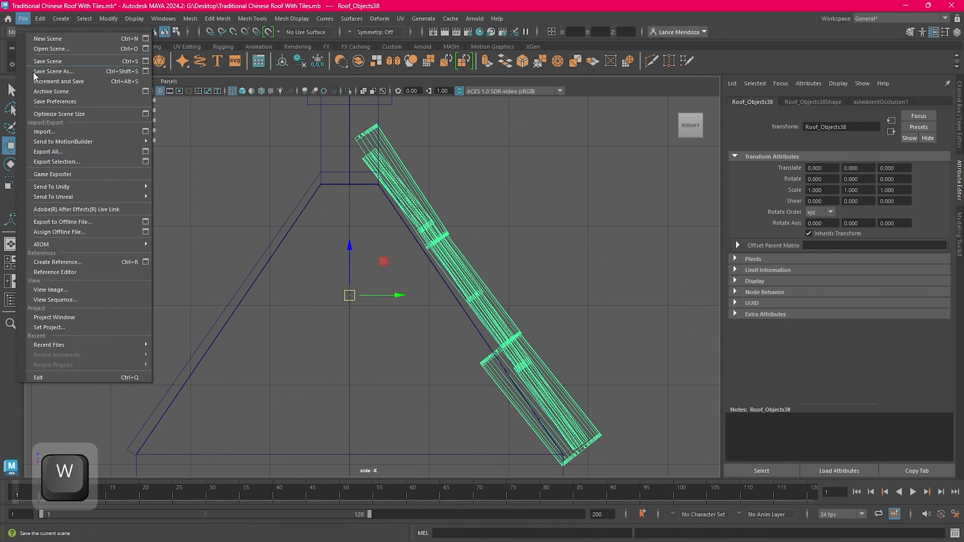
left_click(61, 62)
left_click(455, 222)
left_click(446, 230)
left_click(292, 19)
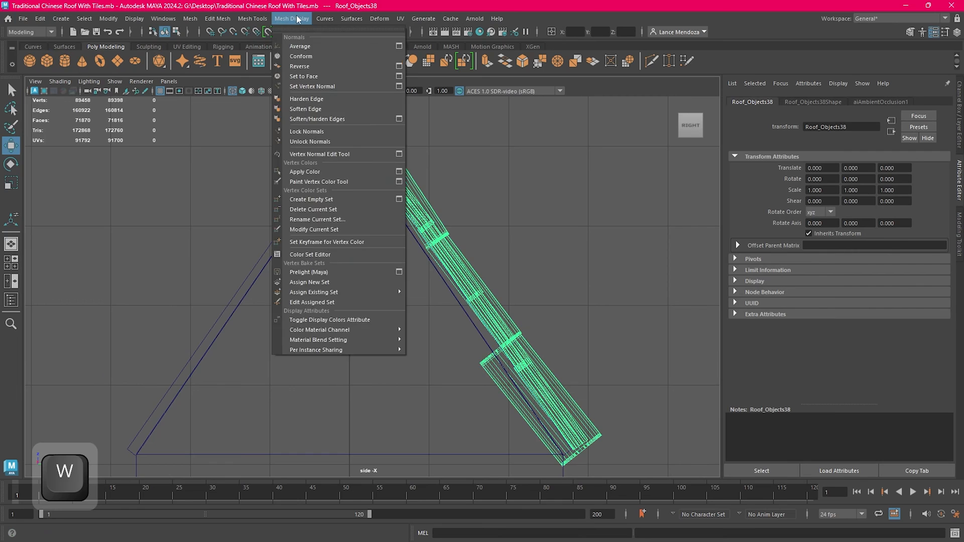
left_click(401, 19)
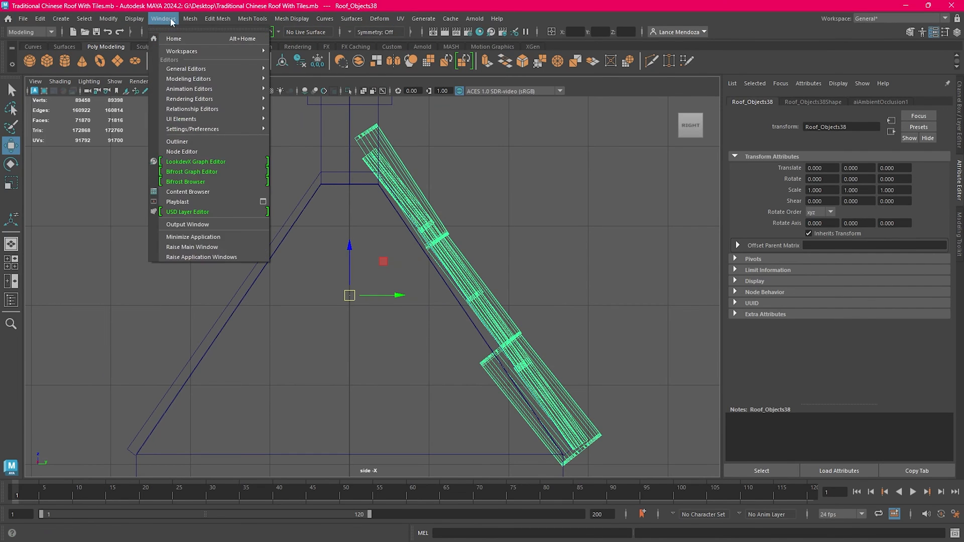
Step: Mirror the combined tile mesh across the object's Y axis in the negative direction
mouse_move(191, 18)
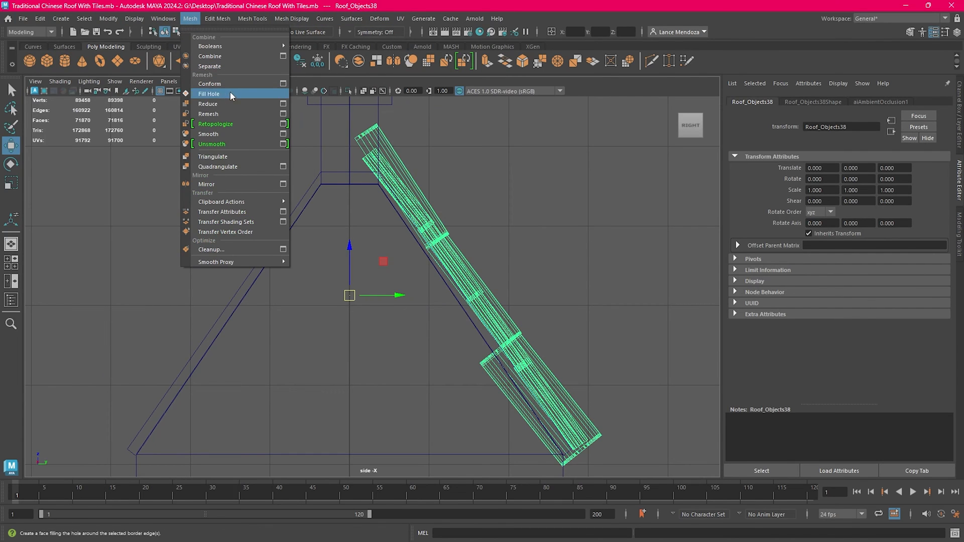
left_click(282, 184)
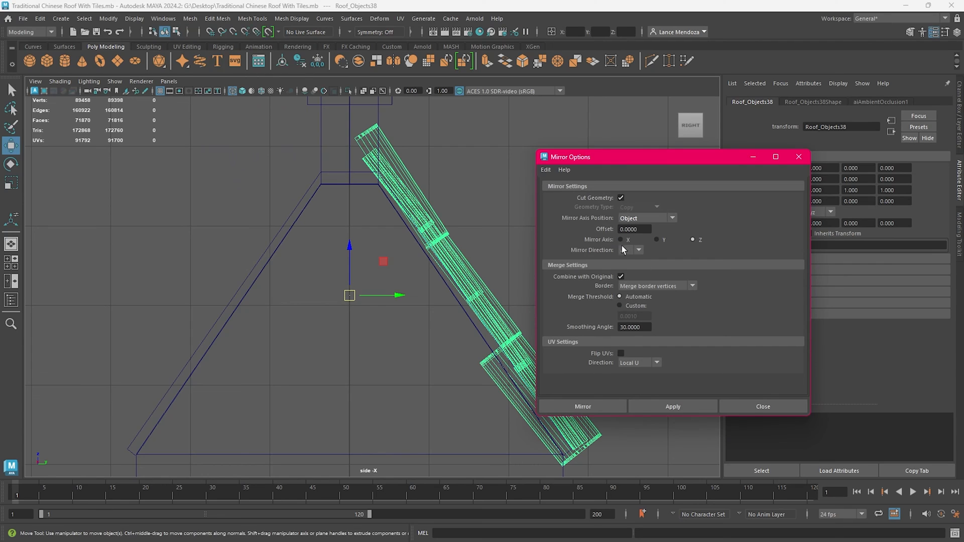
left_click(635, 262)
left_click(583, 407)
left_click(618, 331)
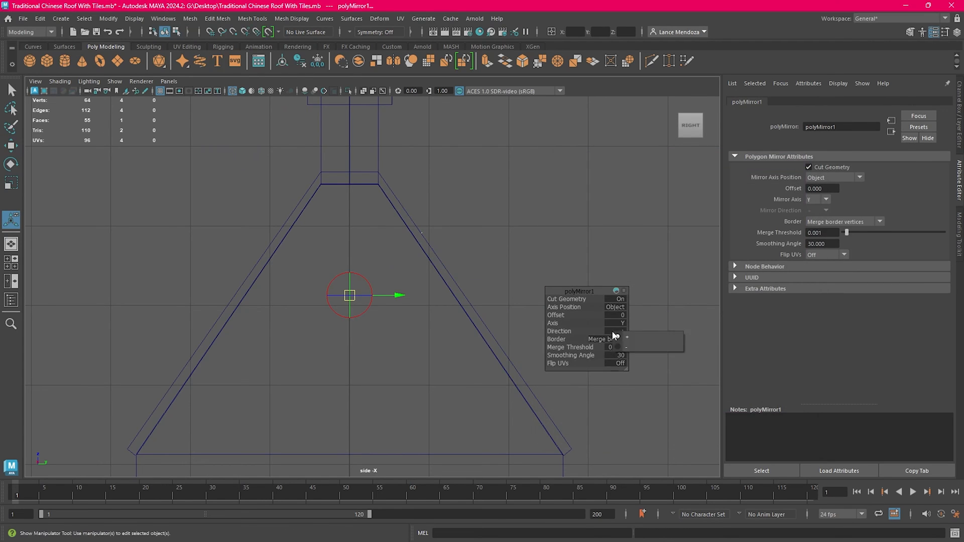
left_click(637, 345)
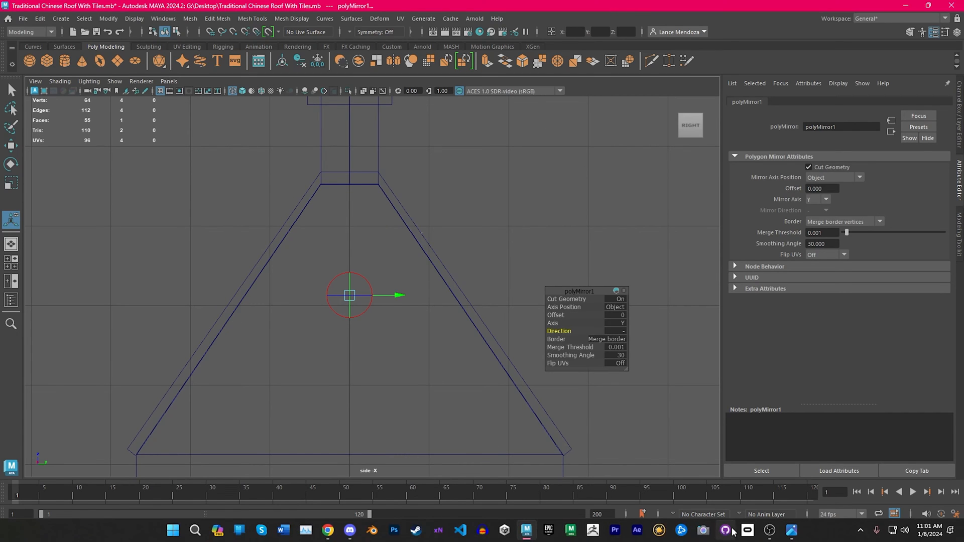
left_click(791, 531)
left_click(791, 531)
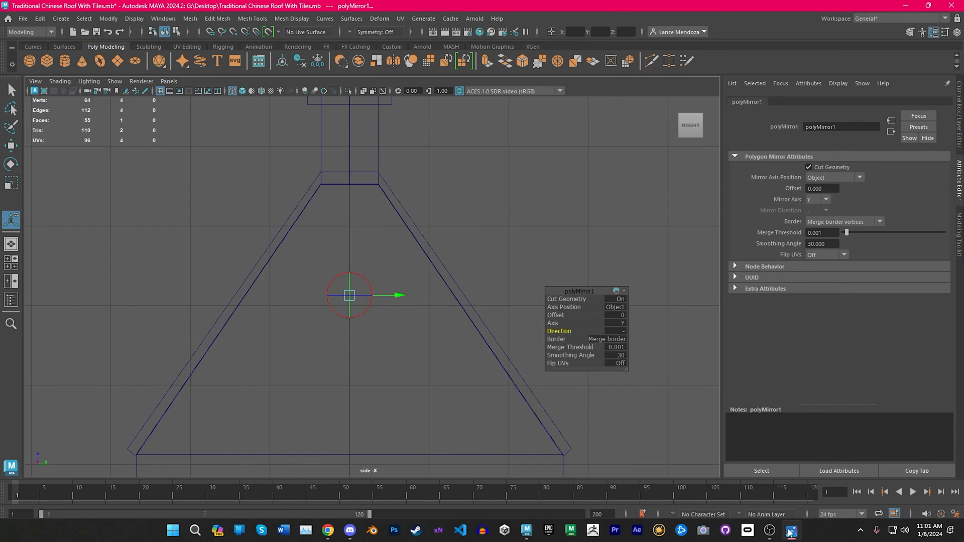
left_click(791, 530)
left_click(704, 109)
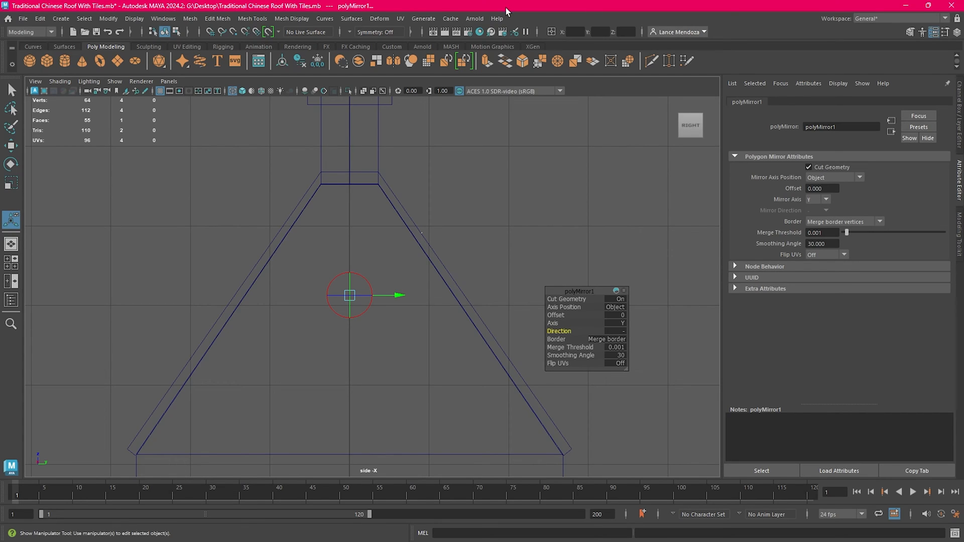
Step: Check the Maya process in Task Manager, then close Task Manager
mouse_move(365, 532)
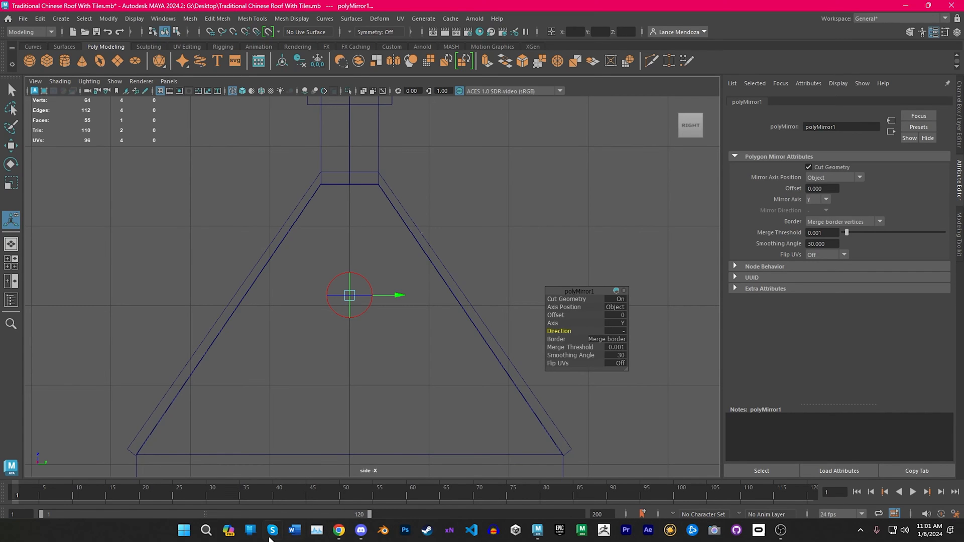
left_click(316, 530)
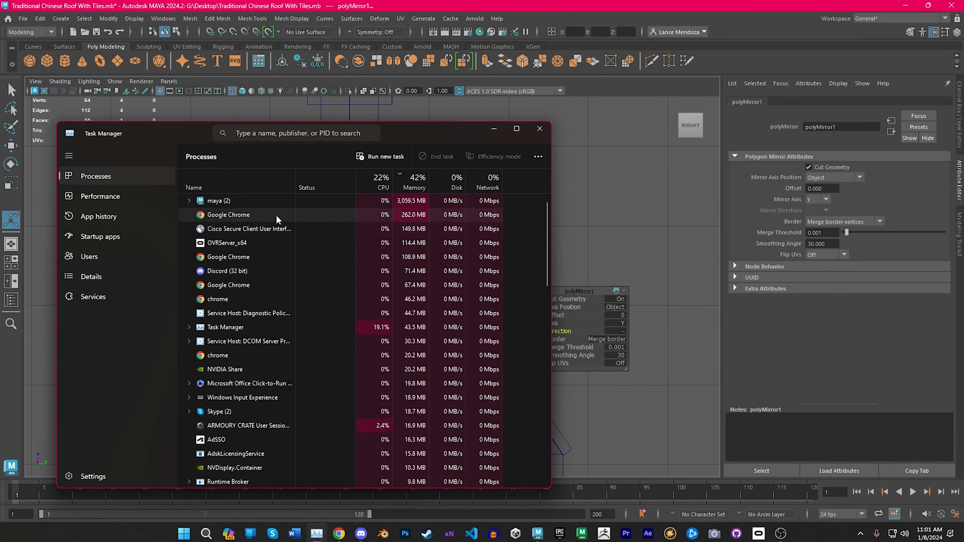
left_click(387, 208)
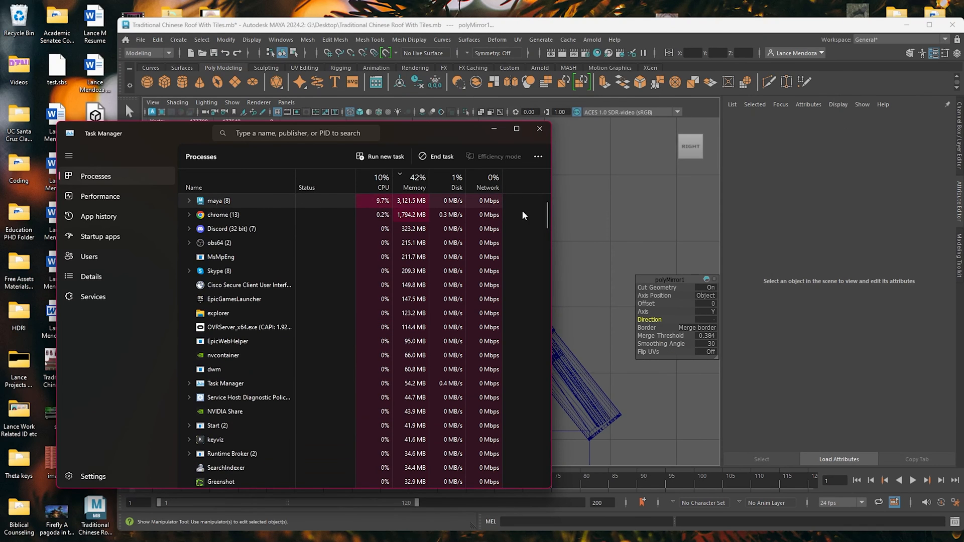
left_click(540, 128)
Step: Set the tile mirror's merge threshold to 0.1
left_click(574, 272)
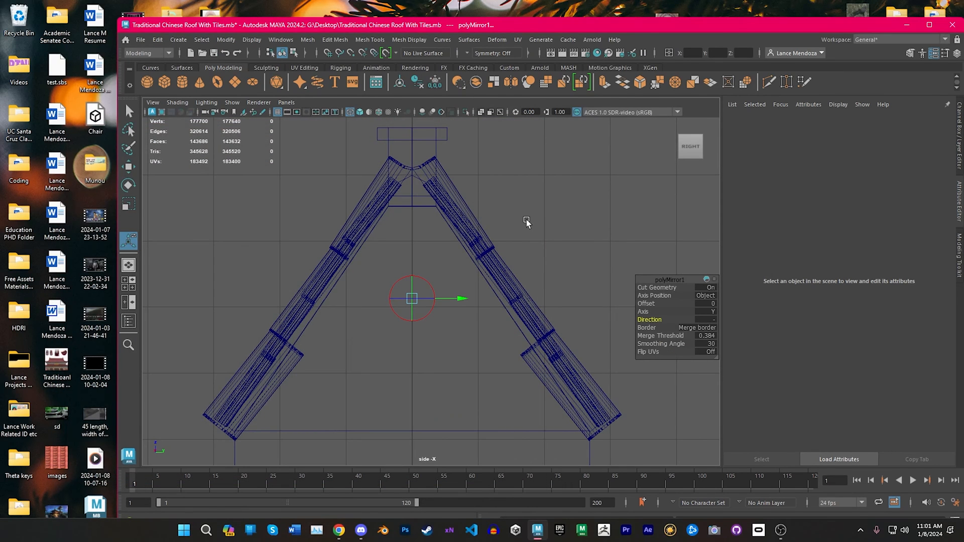
scroll(526, 220, "down", 2)
left_click(711, 335)
key("Return")
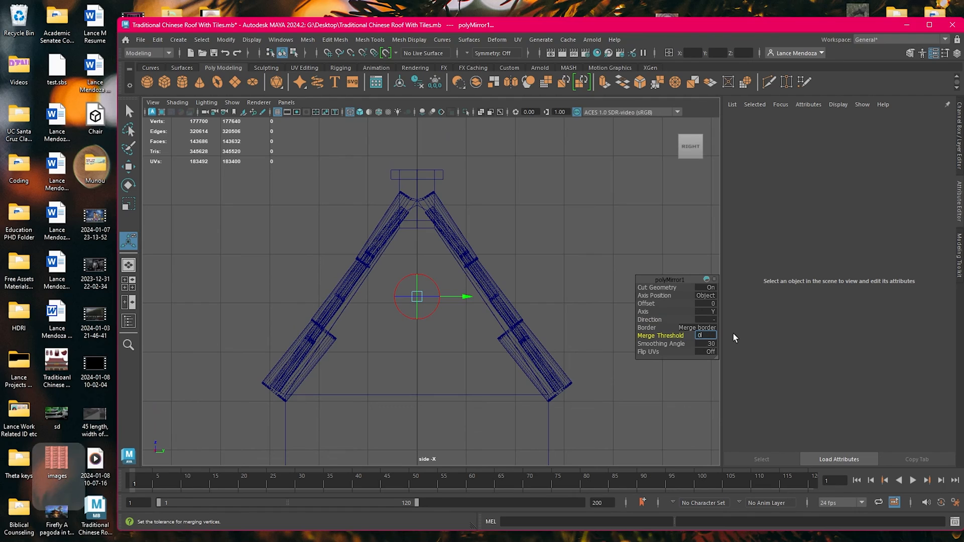
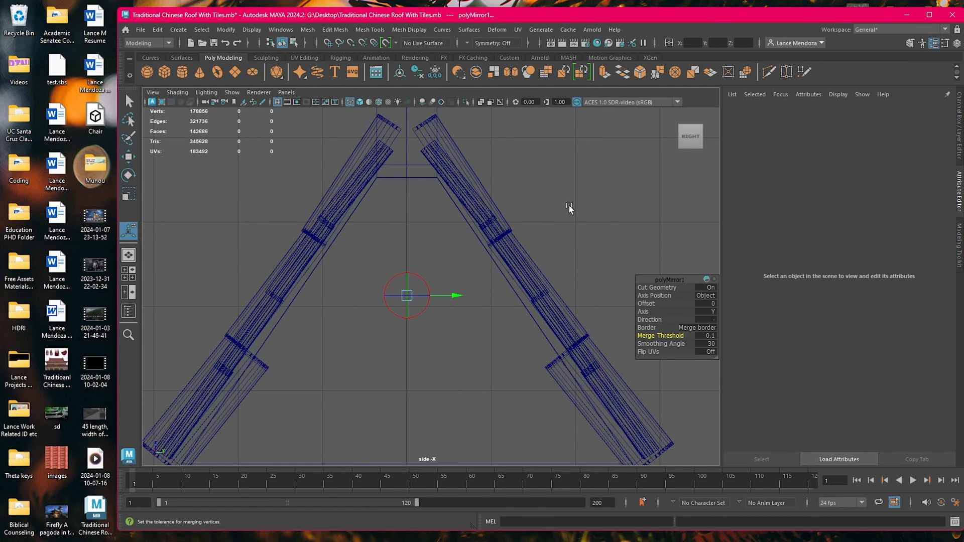
Step: Inspect the mirrored tiles on both slopes in the perspective view and select all the roof and wall objects
right_click_drag(570, 206, 556, 192, "alt")
key("space")
key("space")
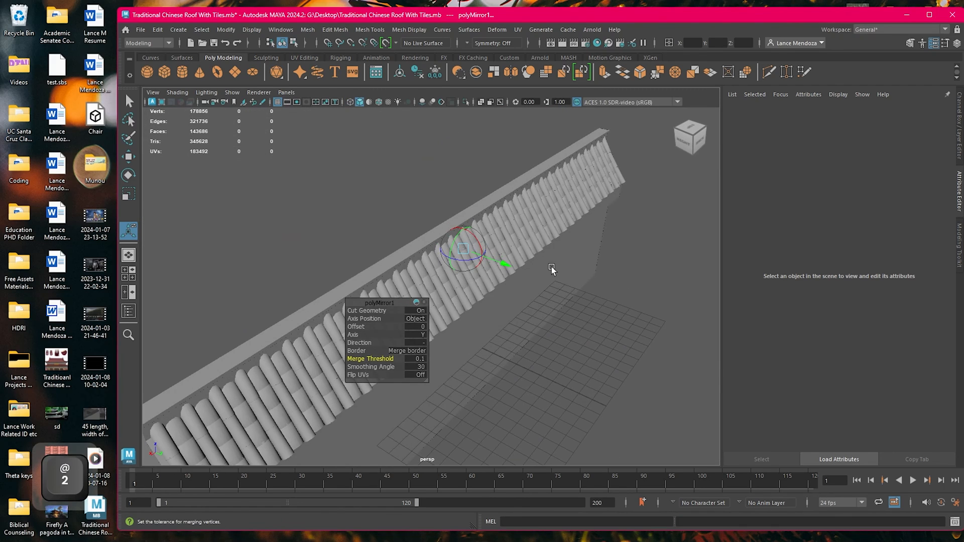
right_click_drag(624, 248, 617, 216, "alt")
right_click(592, 232)
scroll(600, 224, "up", 4)
left_click(516, 233)
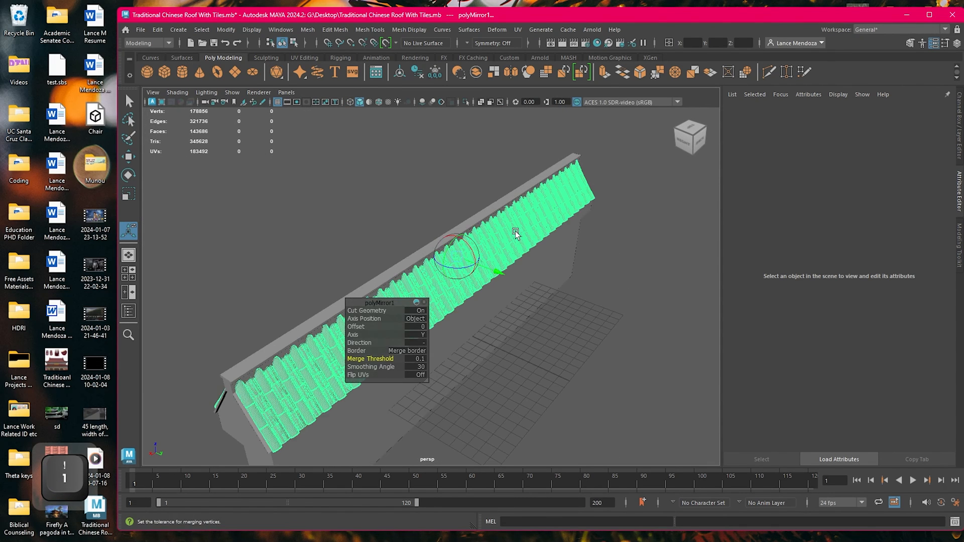
key("w")
left_click_drag(658, 222, 460, 289, "alt")
scroll(460, 290, "down", 3)
left_click_drag(276, 267, 580, 373)
right_click_drag(620, 224, 697, 502)
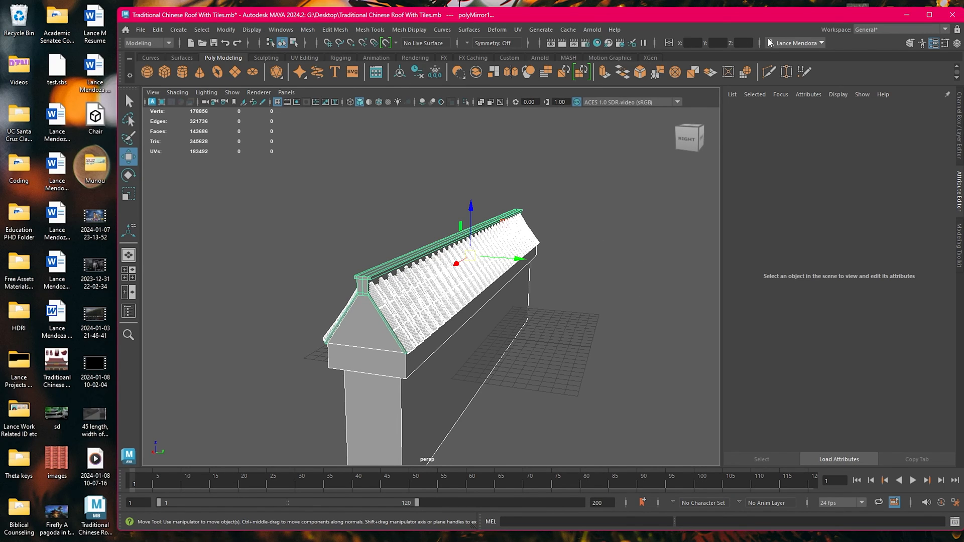
Step: Switch to Chrome to view the traditional Chinese roof tile reference images, then minimize the browser
mouse_move(431, 541)
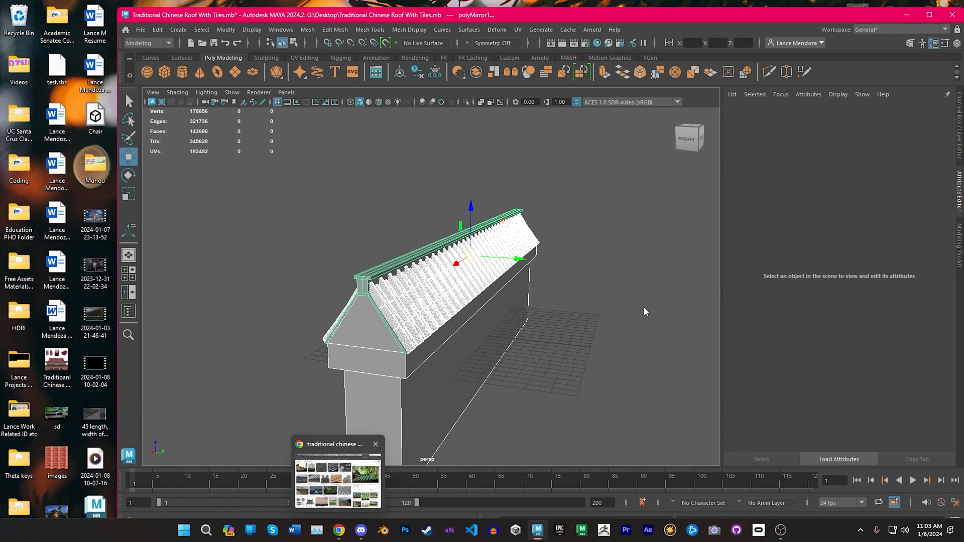
left_click(339, 530)
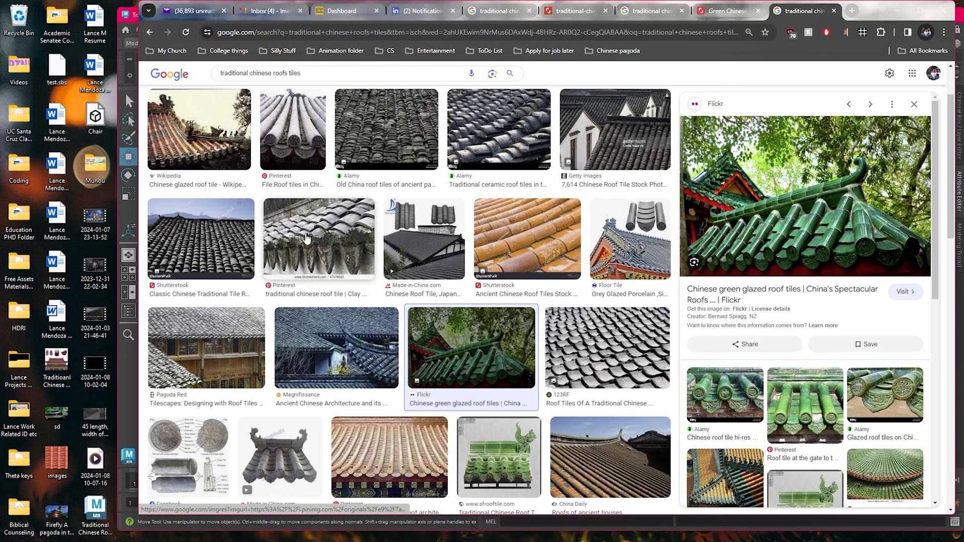
left_click(901, 10)
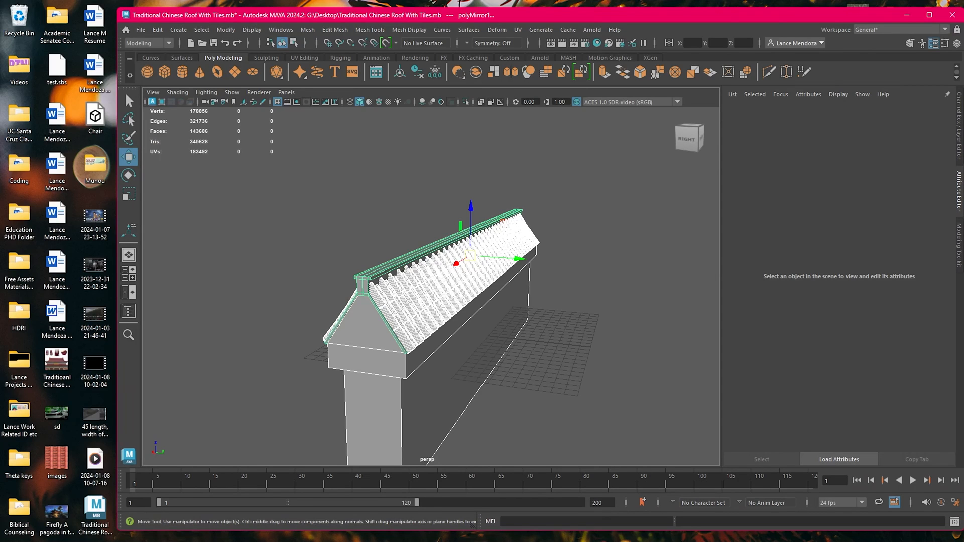
Step: End the Maya process in Task Manager and reopen the saved scene Traditional Chinese Roof With Tiles.mb in Maya
mouse_move(361, 531)
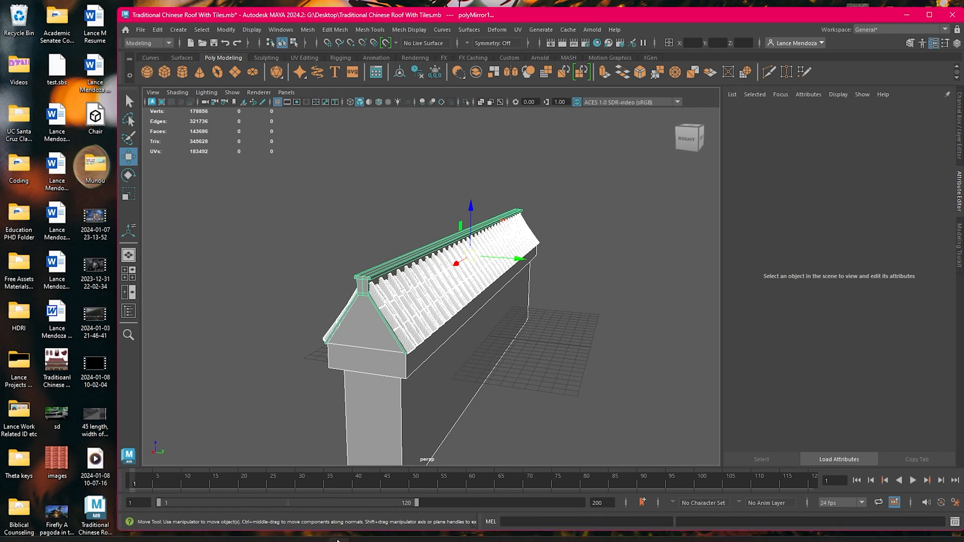
left_click(317, 531)
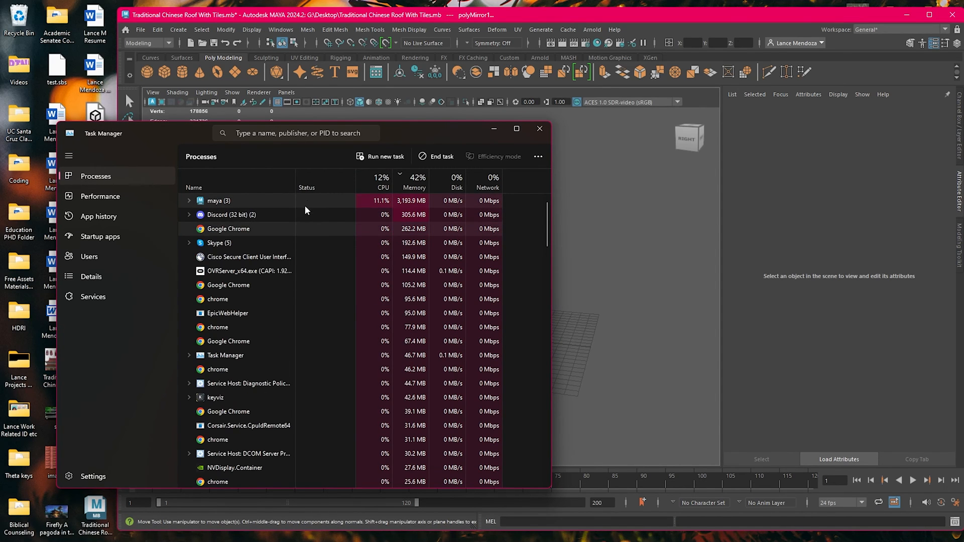
left_click(308, 201)
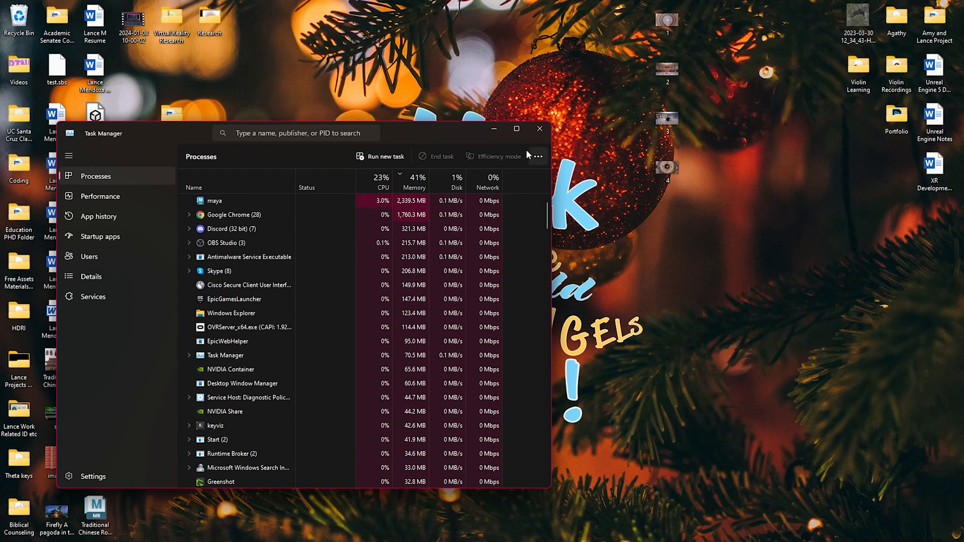
left_click(536, 130)
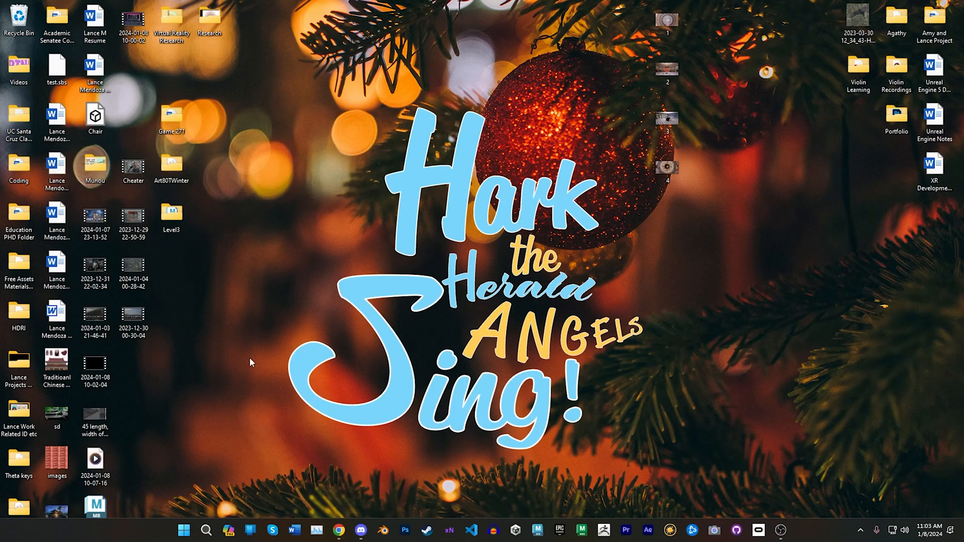
double_click(102, 508)
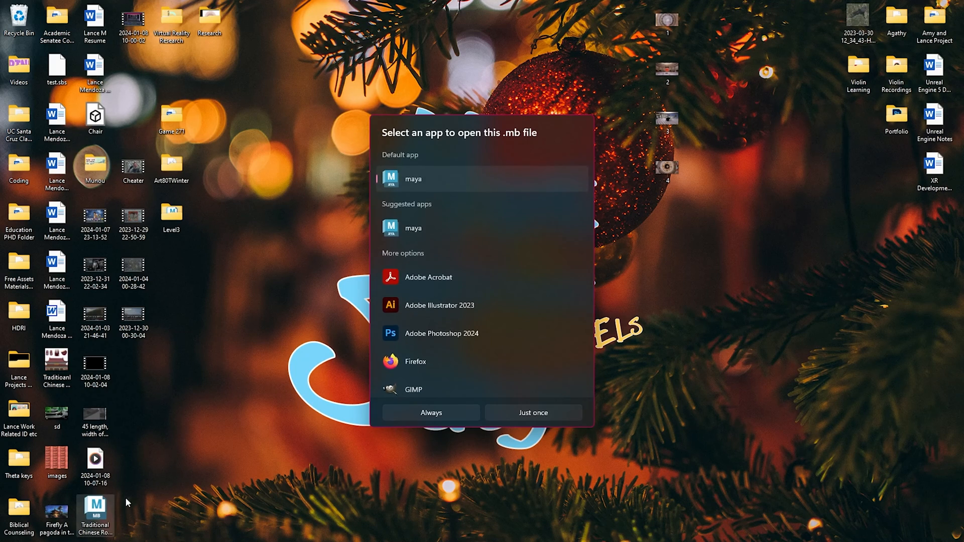
left_click(488, 415)
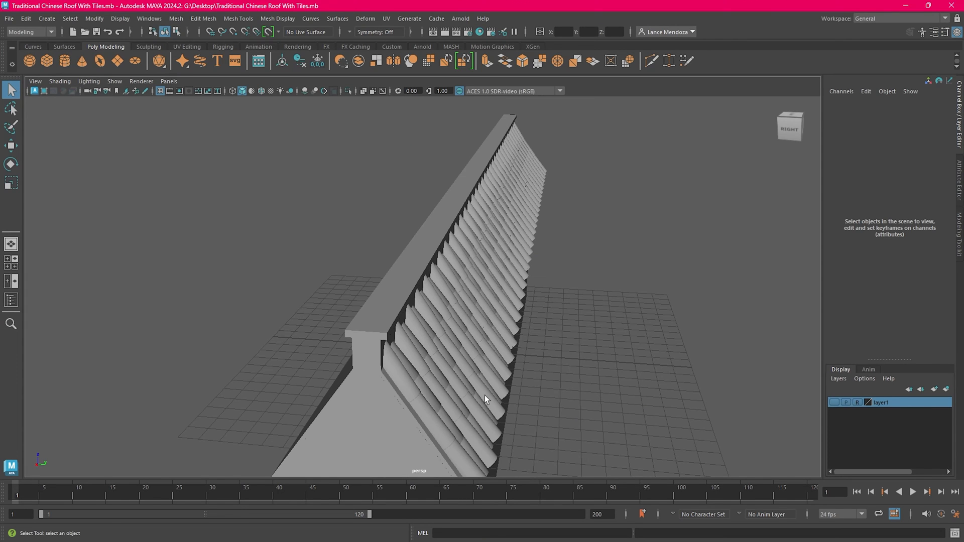
Step: Turn on the Poly Count heads-up display and activate the Move tool on the combined tile mesh
left_click(436, 383)
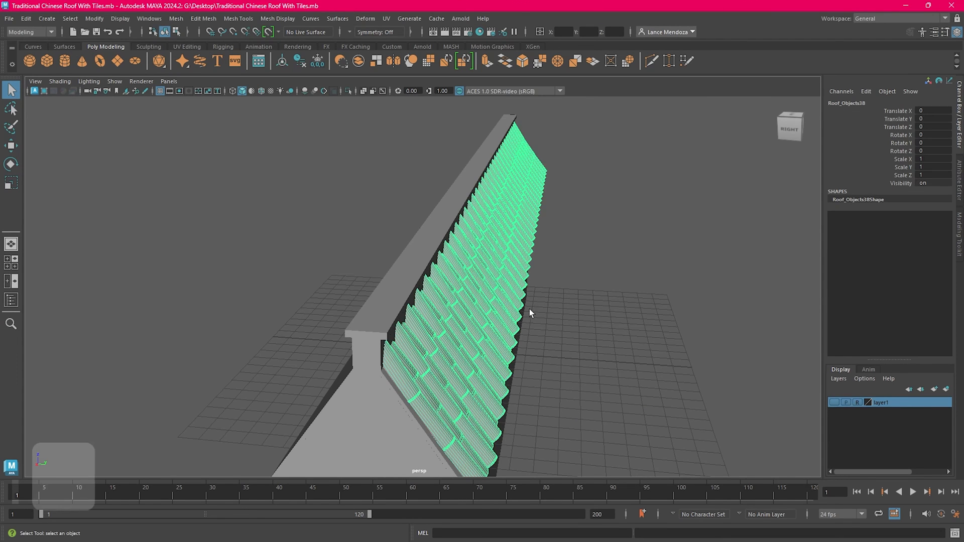
left_click_drag(530, 313, 509, 255, "alt")
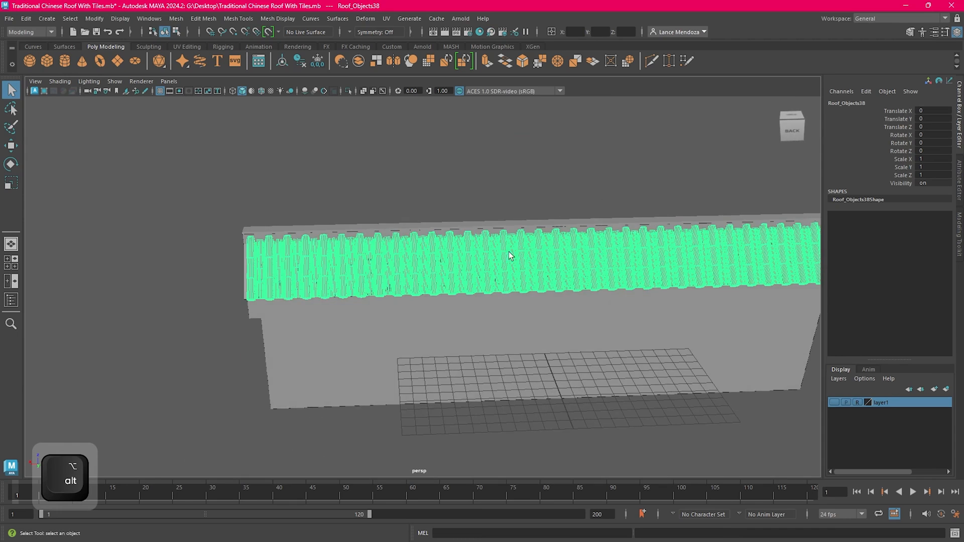
scroll(509, 253, "up", 5)
left_click(155, 19)
mouse_move(120, 18)
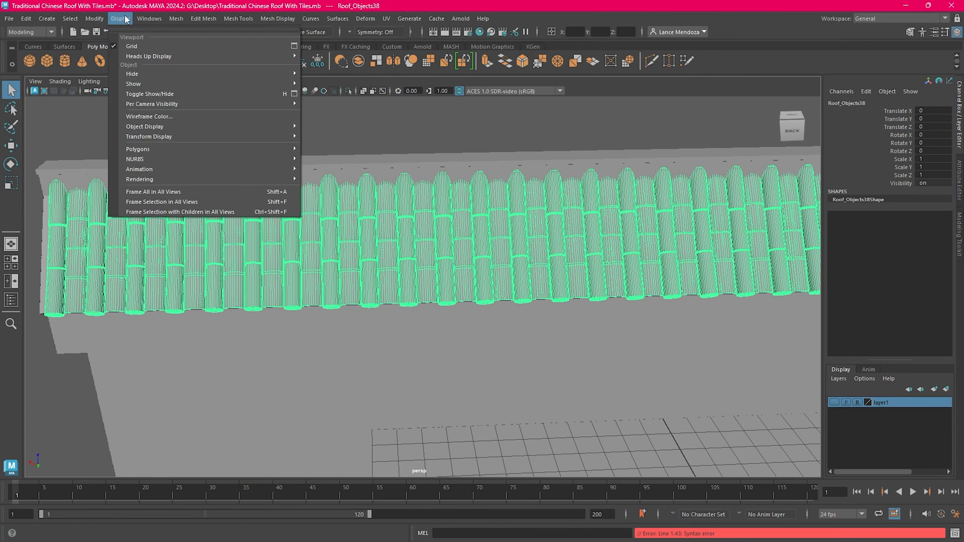
mouse_move(135, 57)
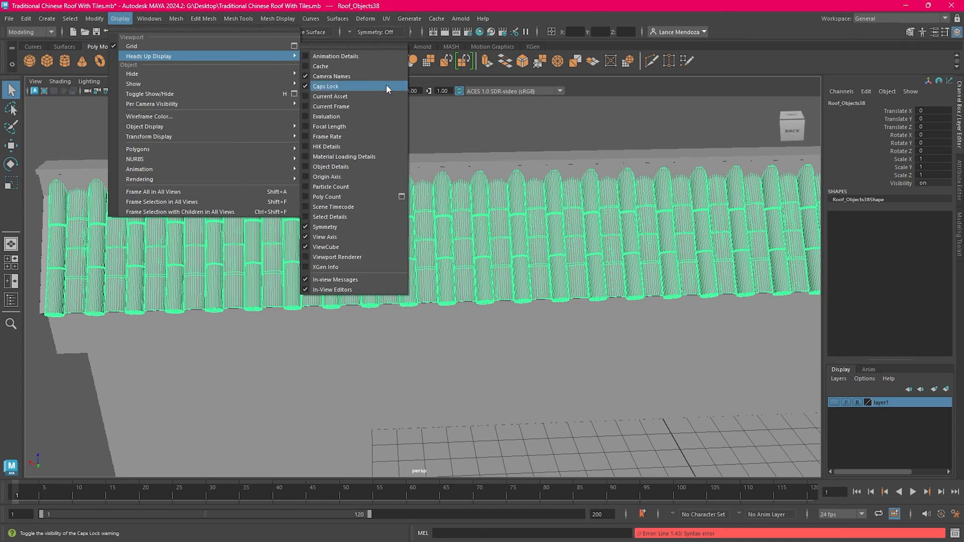
left_click(324, 197)
scroll(335, 167, "down", 3)
left_click(360, 154)
left_click(415, 245)
scroll(419, 246, "up", 1)
key("w")
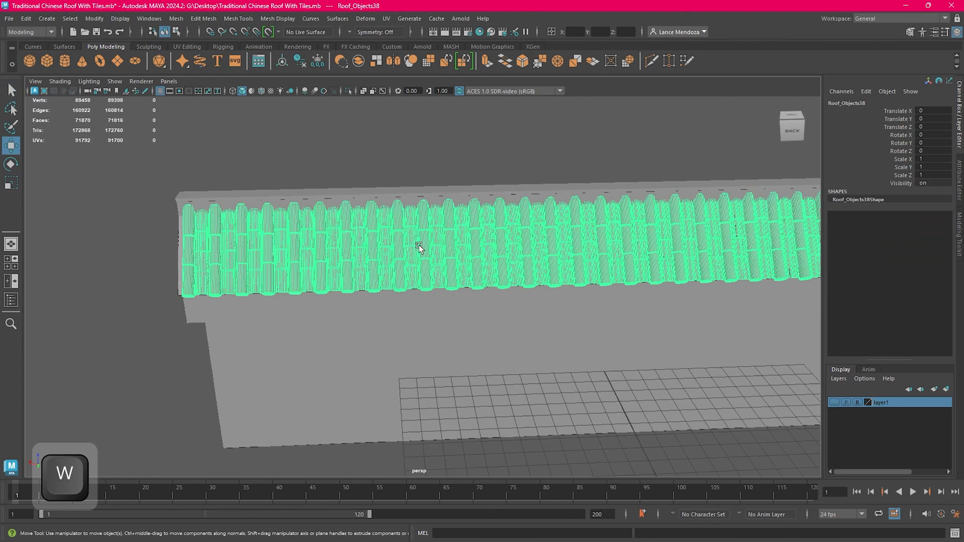
Step: Delete every face of the tile mesh except the two adjacent tile columns at the roof's end, using an inverted face selection, and return to object mode
scroll(419, 246, "down", 3)
middle_click_drag(405, 200, 263, 198, "alt")
right_click_drag(376, 155, 378, 178)
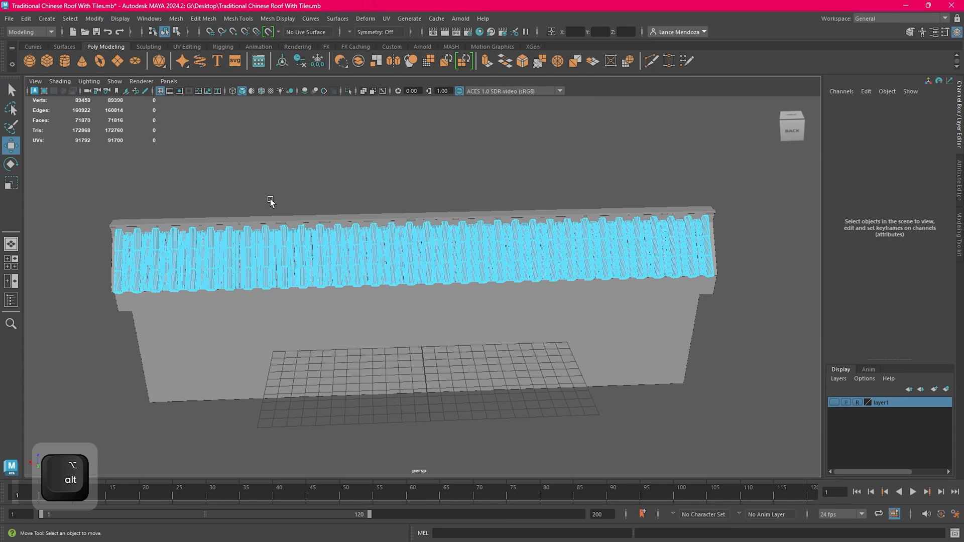
middle_click_drag(271, 202, 396, 255, "alt")
scroll(502, 228, "up", 6)
middle_click_drag(585, 207, 405, 275, "alt")
scroll(405, 276, "up", 3)
left_click(411, 266)
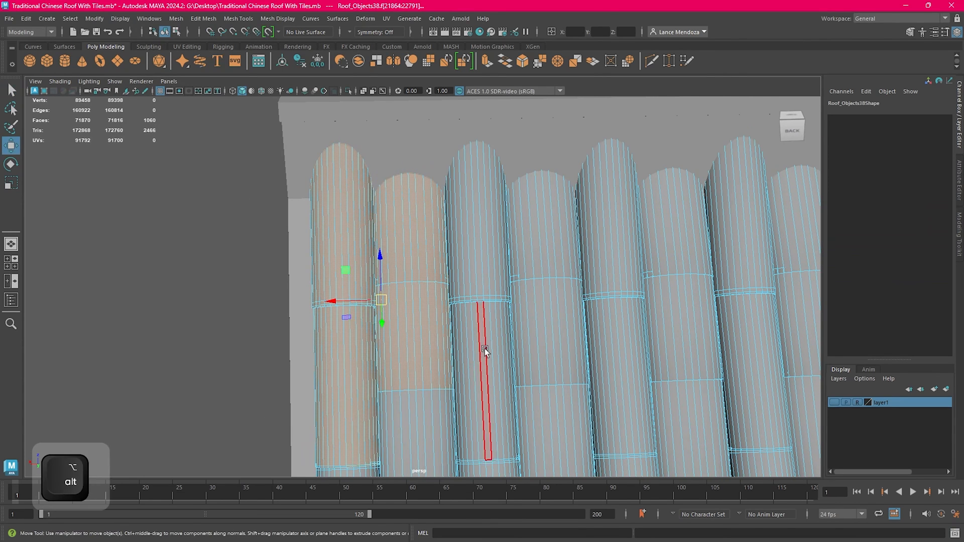
left_click_drag(485, 350, 452, 293, "alt")
double_click(461, 237, "shift")
scroll(464, 232, "down", 6)
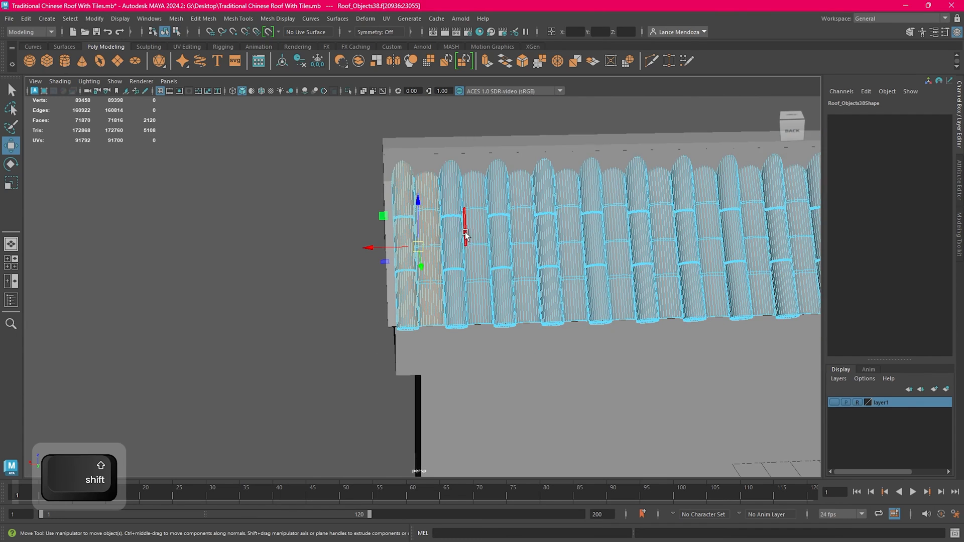
middle_click_drag(465, 232, 286, 301, "alt")
left_click(71, 19)
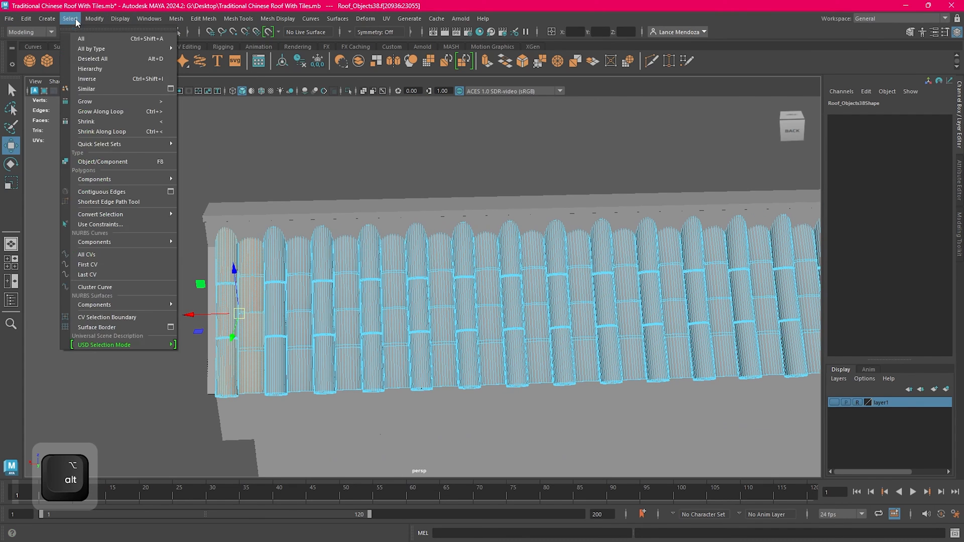
left_click(86, 79)
key("Delete")
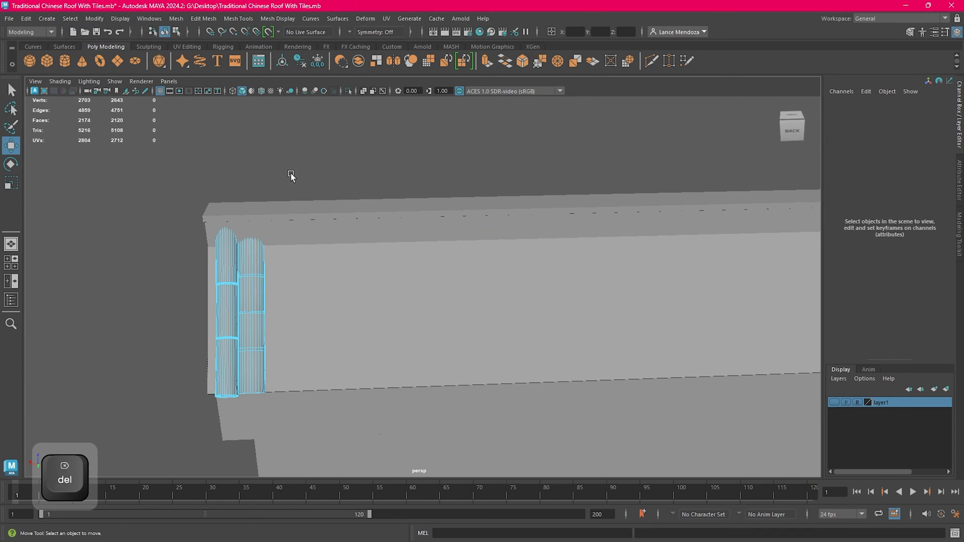
middle_click_drag(316, 174, 429, 144, "alt")
right_click_drag(429, 144, 442, 140)
left_click(442, 140)
scroll(384, 290, "up", 4)
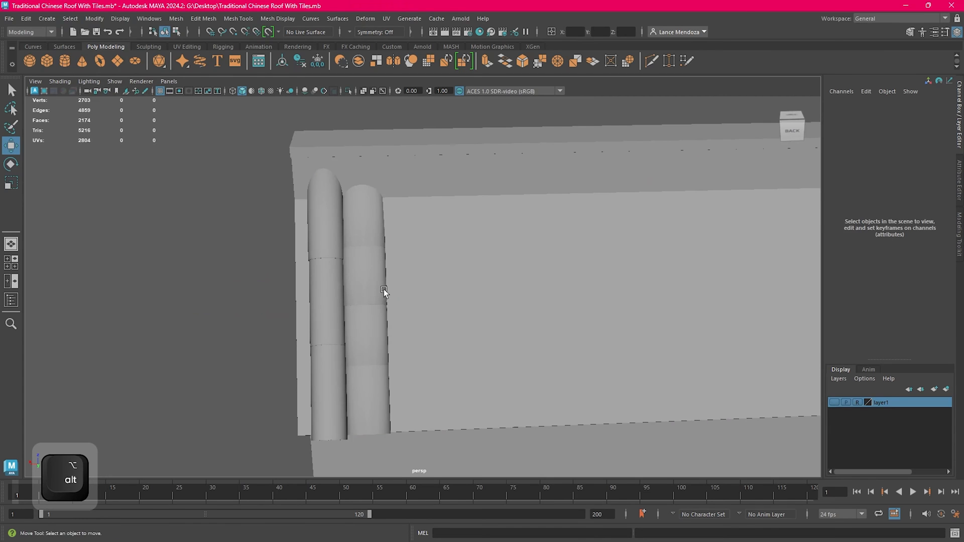
Step: Isolate the two-column tile mesh and orbit to the round cover column's ridged end cap
left_click(381, 289)
left_click_drag(381, 291, 416, 261, "alt")
scroll(440, 255, "up", 3)
scroll(394, 162, "up", 3)
left_click(348, 91)
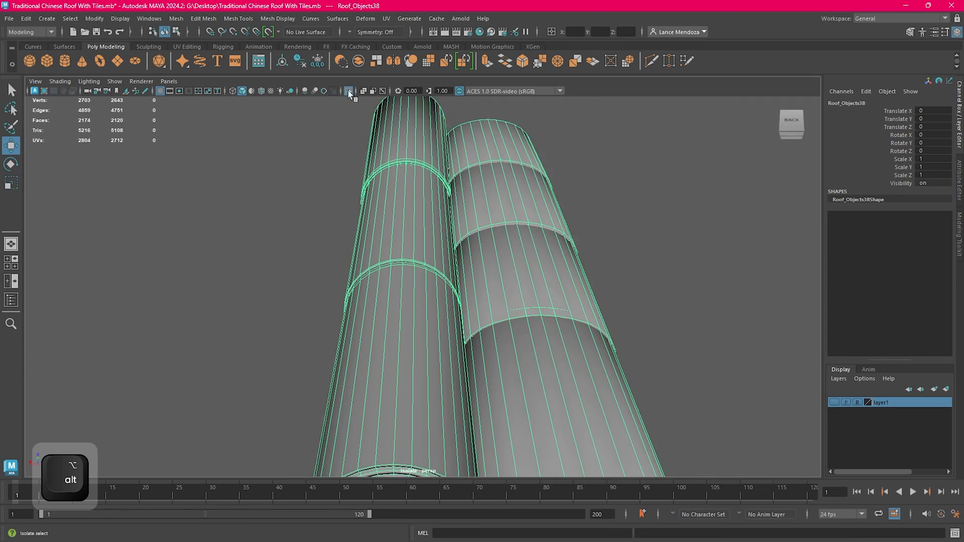
left_click_drag(423, 161, 450, 303, "alt")
right_click_drag(450, 303, 481, 328, "alt")
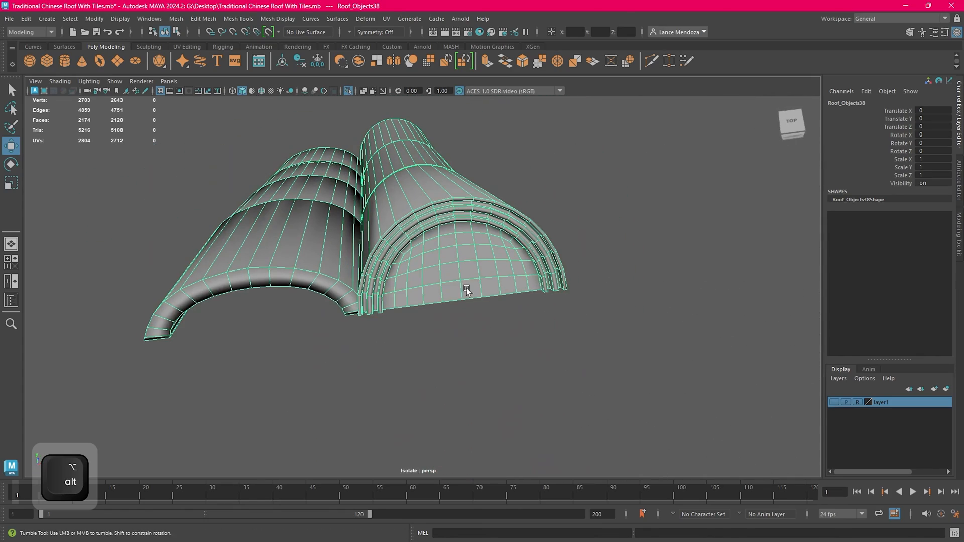
left_click_drag(466, 288, 469, 217, "alt")
right_click_drag(469, 218, 461, 309, "alt")
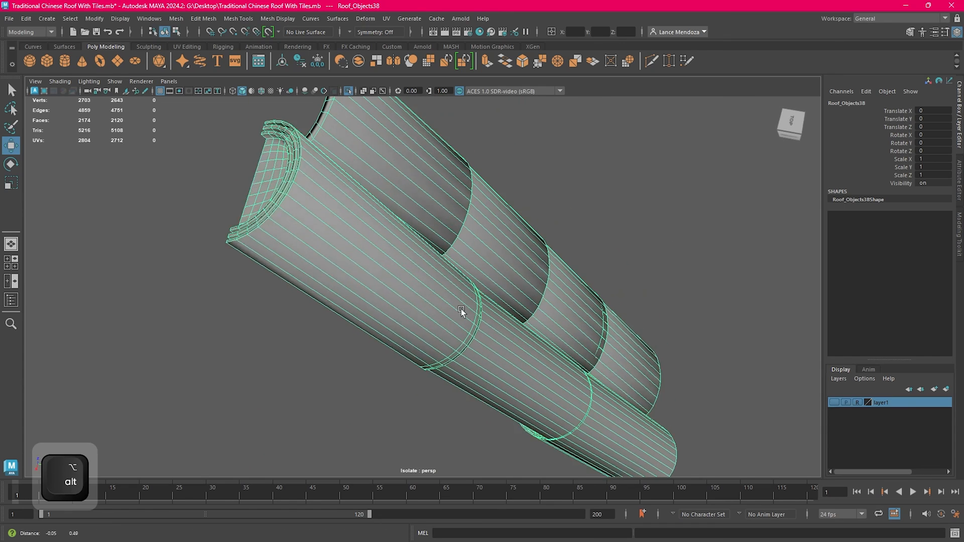
left_click_drag(461, 309, 393, 237, "alt")
Step: Delete the edge loops running along the raised ridges of the lowest cover tile's end cap
right_click_drag(286, 300, 291, 230)
right_click_drag(366, 283, 458, 304, "alt")
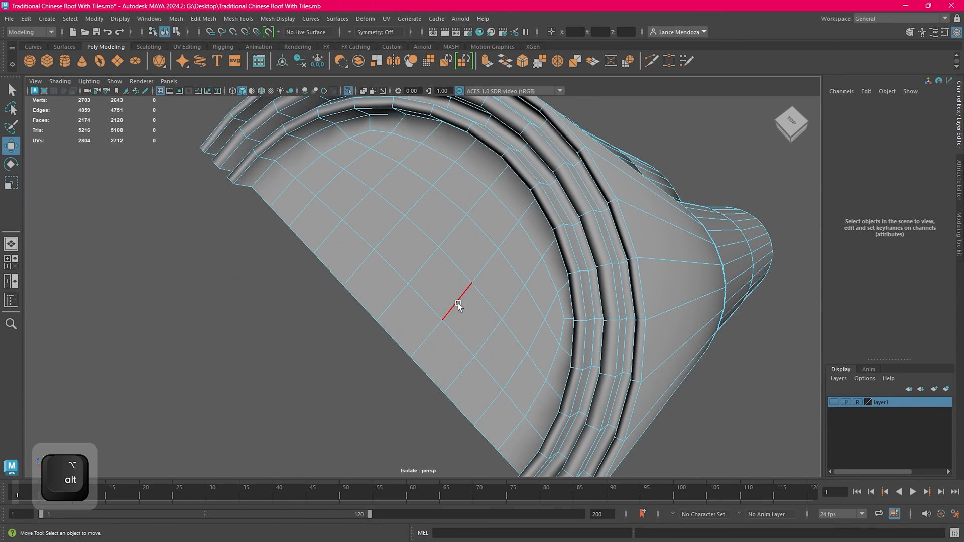
double_click(572, 264)
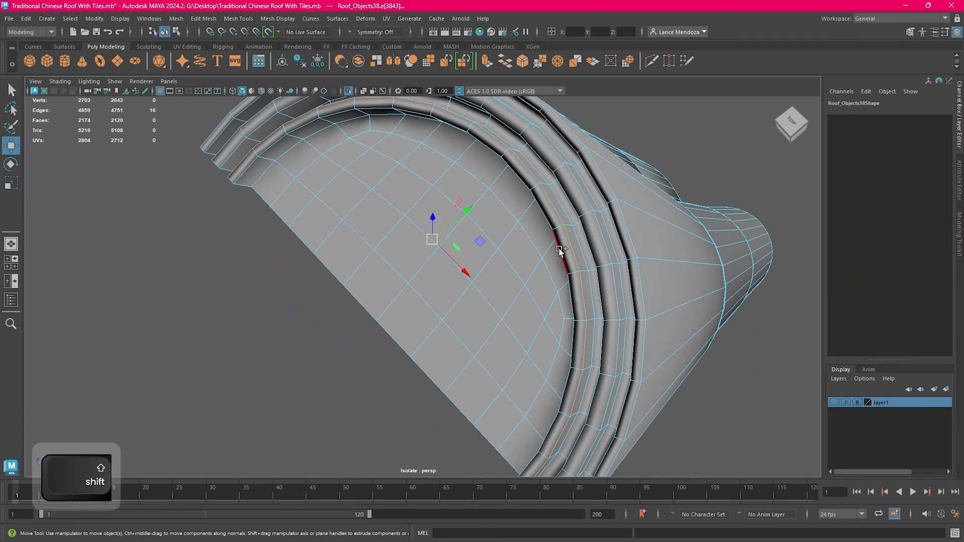
key("Delete")
double_click(589, 241)
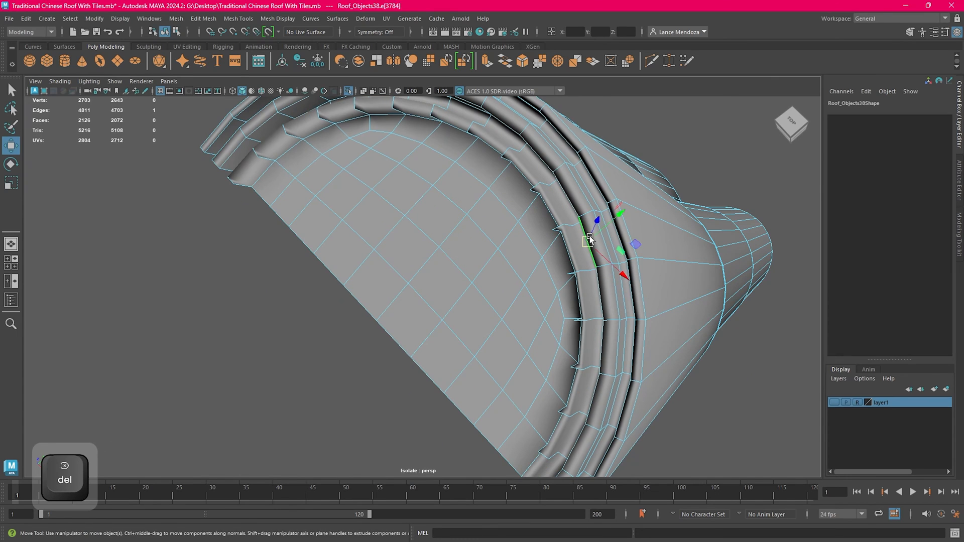
key("Delete")
double_click(602, 235)
key("Delete")
double_click(615, 227)
key("Delete")
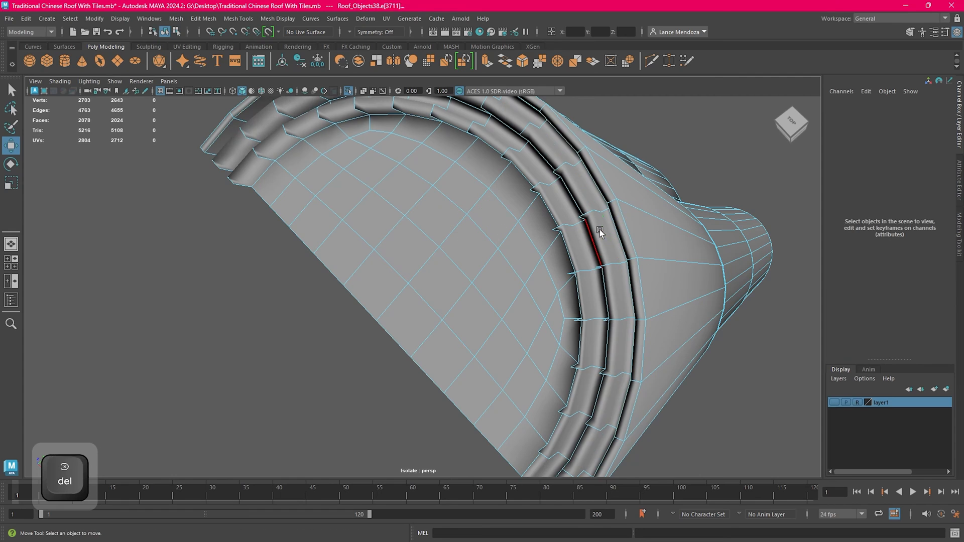
Step: Remove the leftover vertices from the deleted ridge loops by selecting and deleting the whole tile's vertices
right_click_drag(600, 230, 570, 197)
double_click(559, 233)
key("Delete")
scroll(586, 234, "down", 4)
scroll(547, 269, "down", 3)
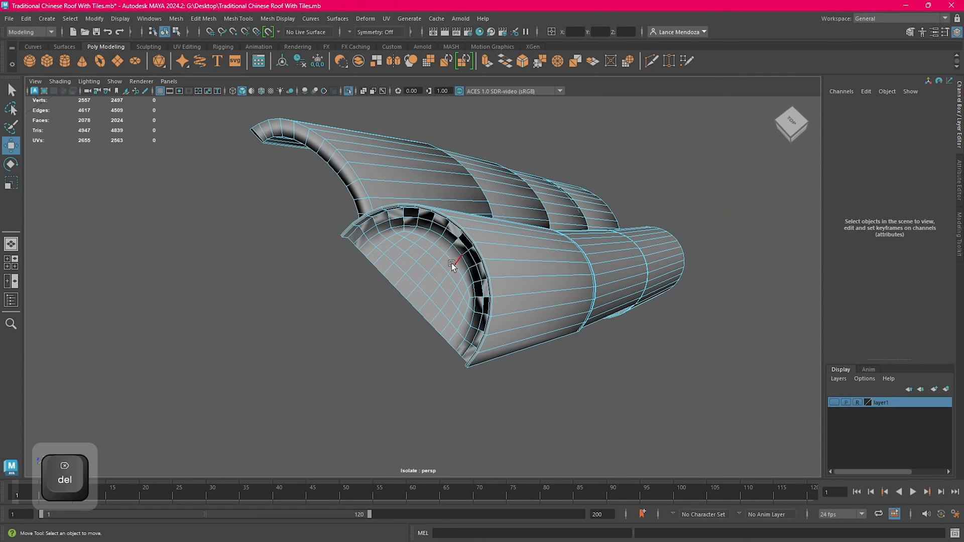
Step: Delete the two edge loops inside the end cap's rim along with their leftover vertices
left_click_drag(451, 263, 506, 240, "alt")
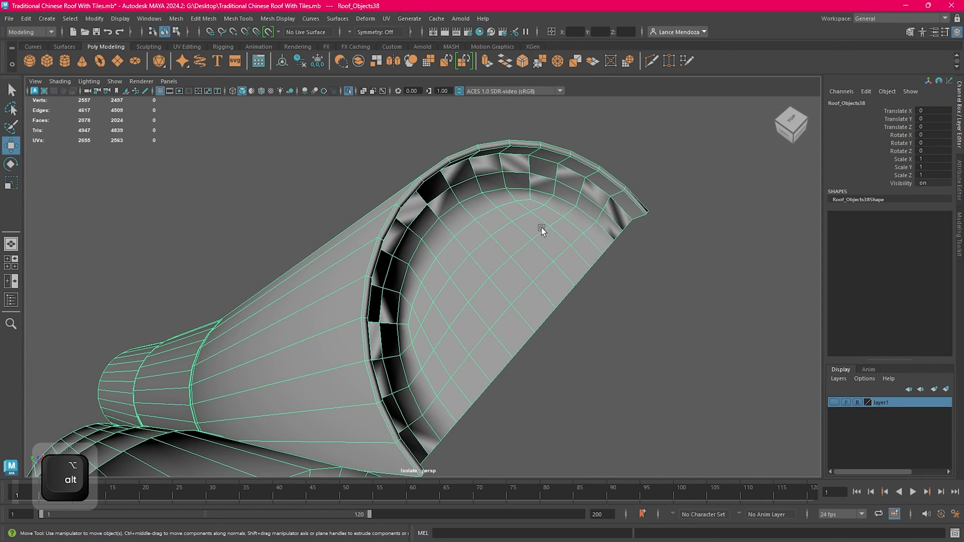
right_click_drag(691, 233, 689, 208)
left_click(594, 202)
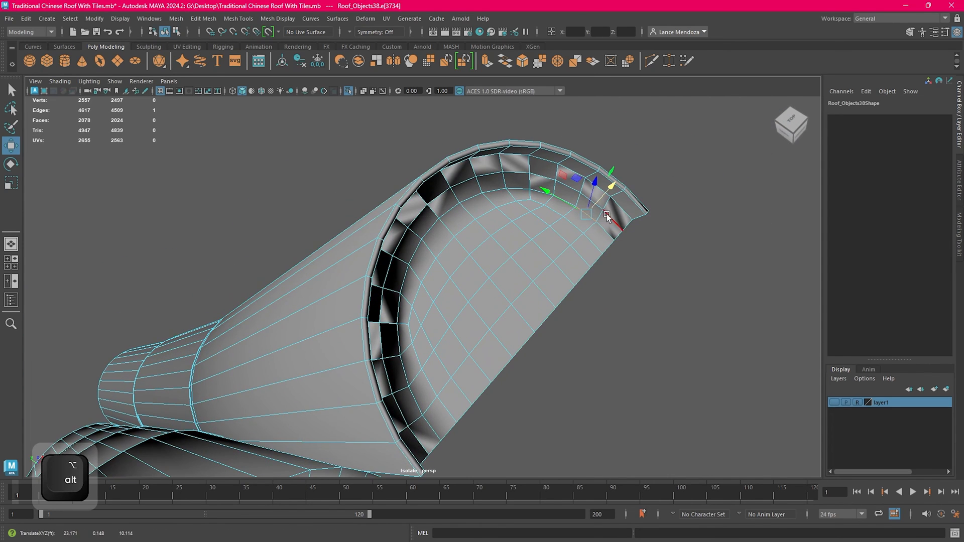
left_click(585, 217, "shift")
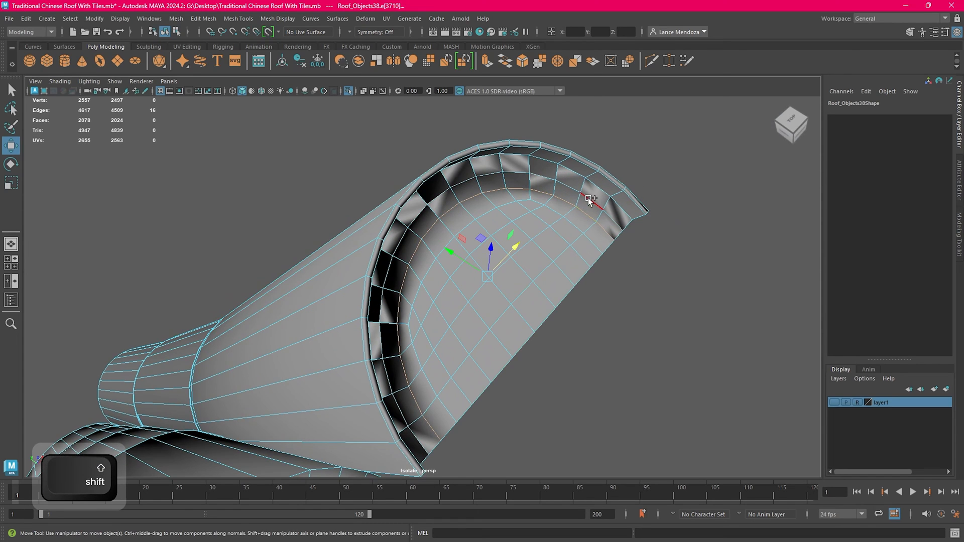
key("Delete")
right_click_drag(575, 207, 509, 193)
double_click(508, 194)
key("Delete")
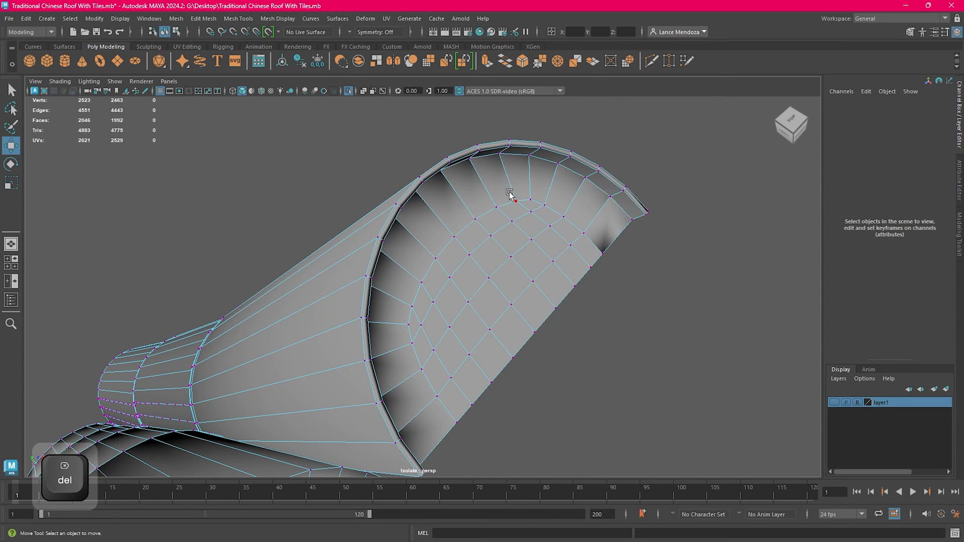
Step: Delete the curved edge loop bordering the flat cap face and clear its leftover vertices
scroll(525, 191, "down", 4)
scroll(526, 193, "up", 5)
right_click_drag(586, 244, 583, 211)
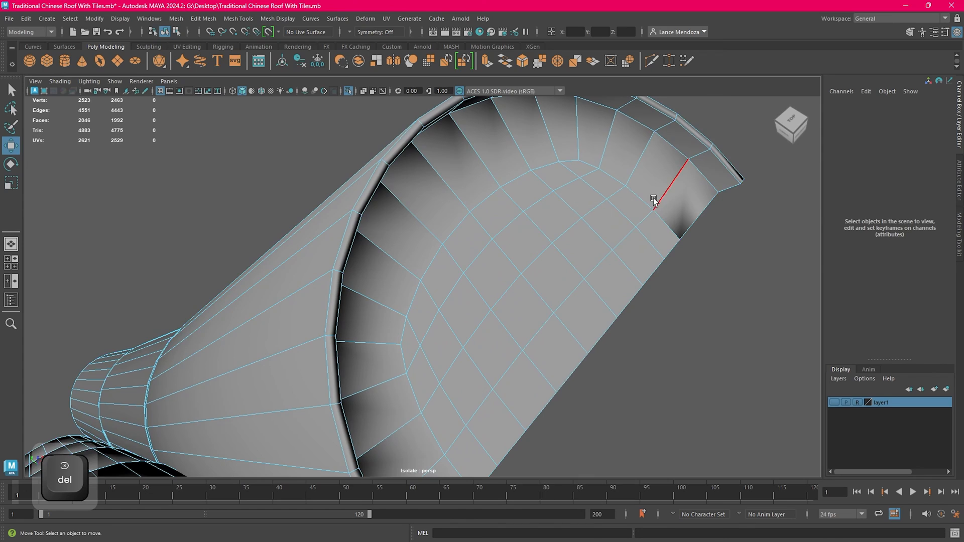
double_click(650, 202)
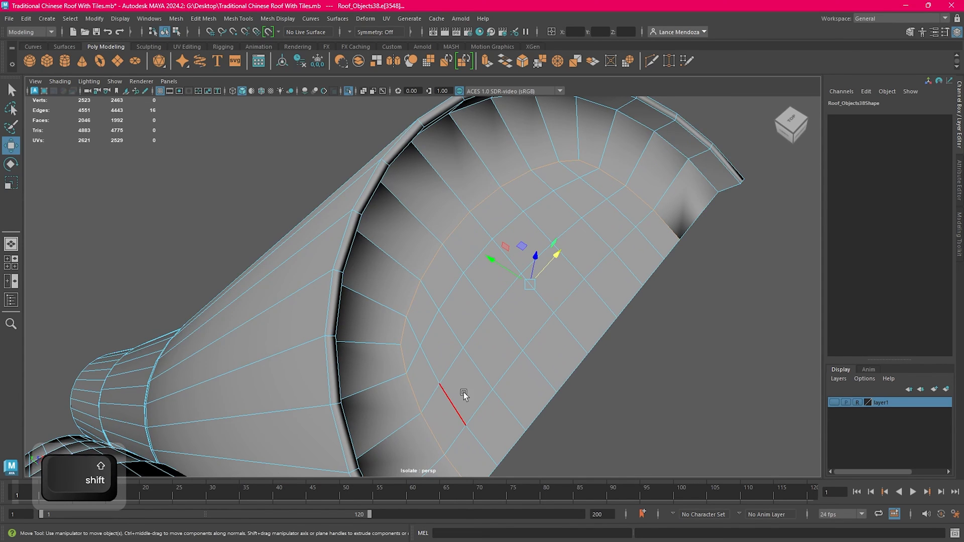
key("Delete")
right_click_drag(585, 254, 545, 235)
double_click(545, 235)
key("Delete")
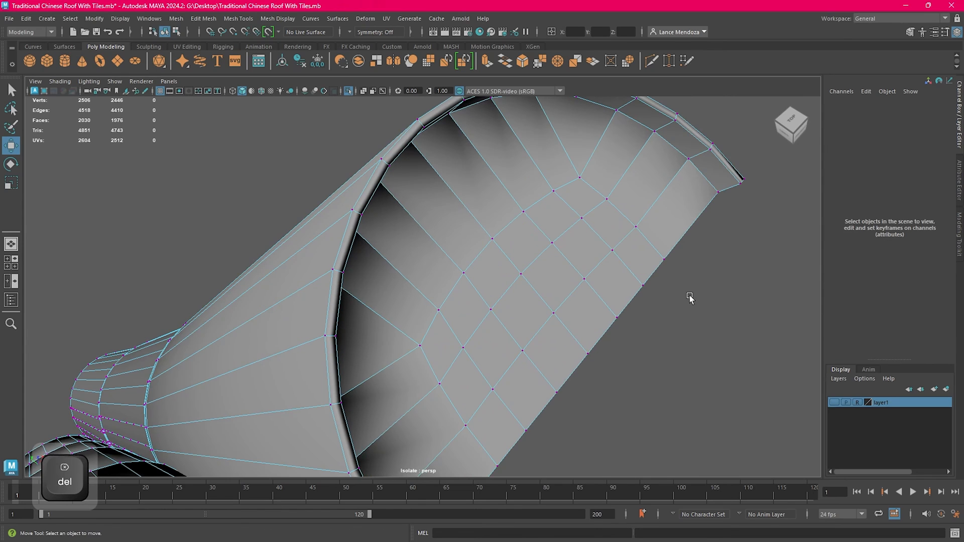
right_click_drag(781, 293, 777, 231)
scroll(704, 235, "down", 5)
scroll(599, 256, "up", 5)
key("ctrl+z")
left_click(563, 187, "shift")
scroll(644, 255, "down", 5)
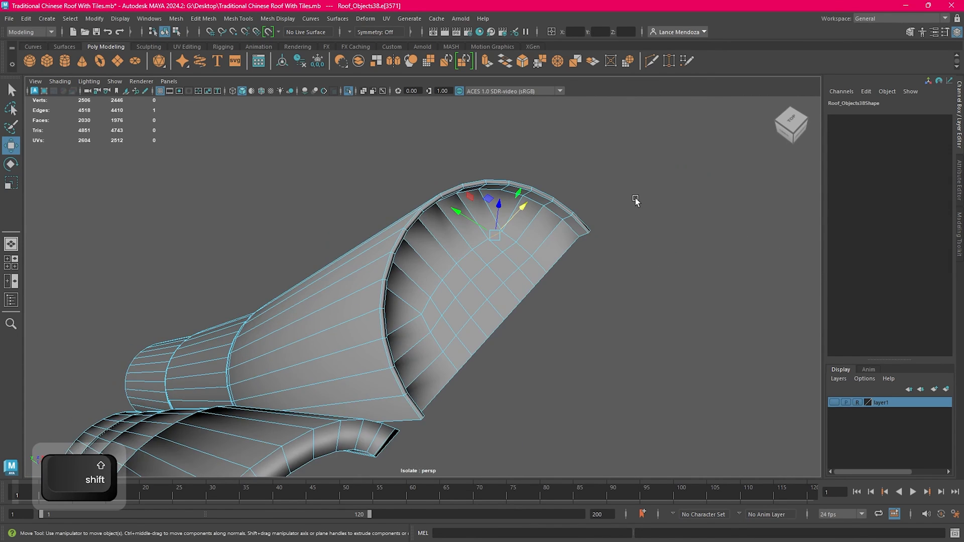
Step: Select all faces of the next round cover tile up the column and isolate that tile
key("w")
left_click_drag(635, 201, 558, 237, "alt")
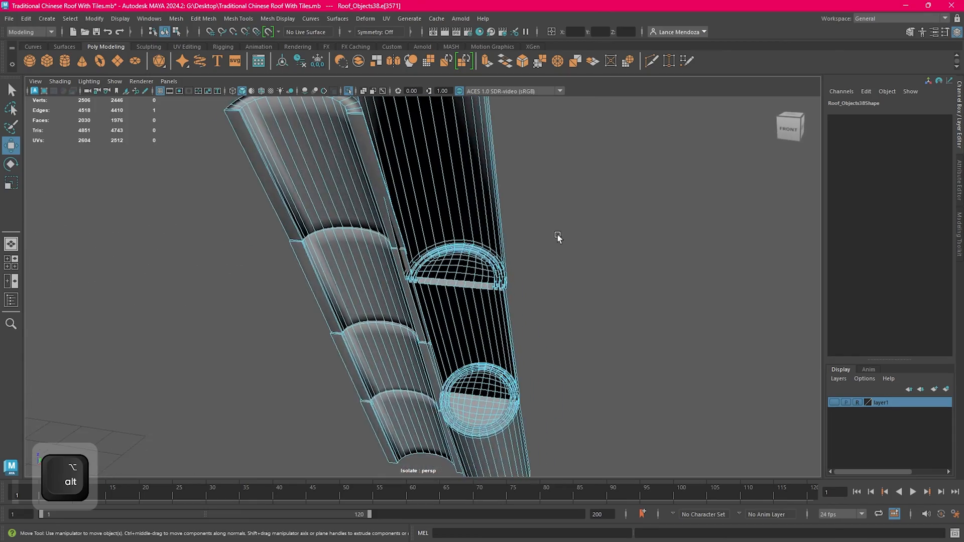
scroll(532, 251, "up", 5)
left_click_drag(510, 259, 521, 300, "alt")
right_click_drag(581, 256, 577, 293)
double_click(412, 369)
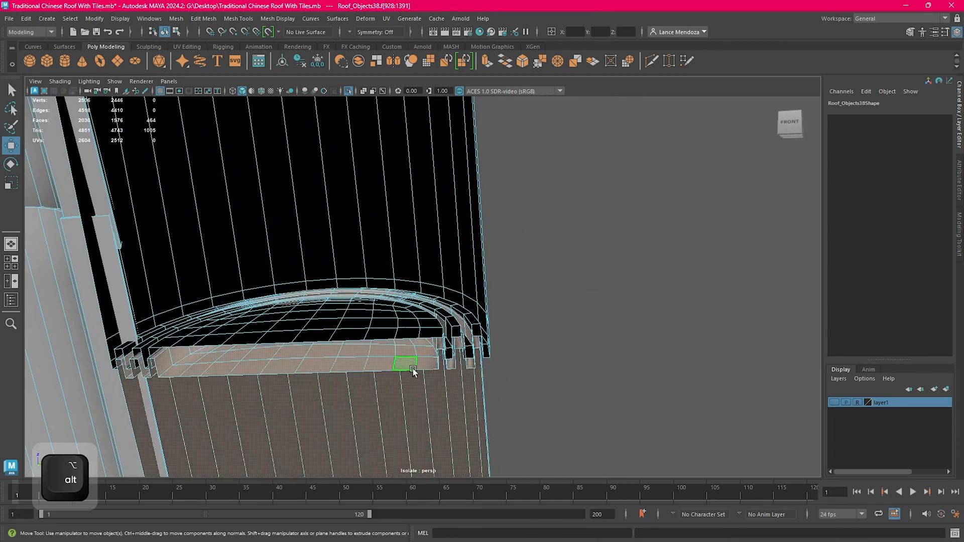
scroll(442, 351, "down", 5)
left_click_drag(462, 336, 396, 271, "alt")
left_click(349, 92)
left_click_drag(384, 189, 420, 161, "alt")
left_click(348, 92)
left_click_drag(371, 135, 549, 329, "alt")
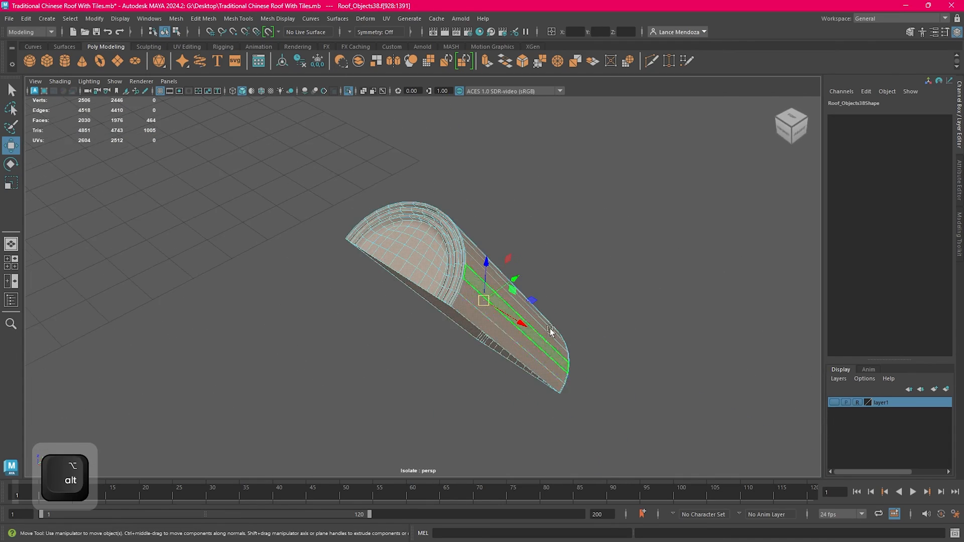
Step: Delete the edge loops along the raised ridges of the isolated tile's uphill end cap, including their leftover vertices
scroll(551, 328, "up", 5)
right_click_drag(680, 195, 678, 164)
scroll(515, 190, "up", 5)
left_click_drag(515, 190, 530, 254, "alt")
scroll(529, 254, "down", 5)
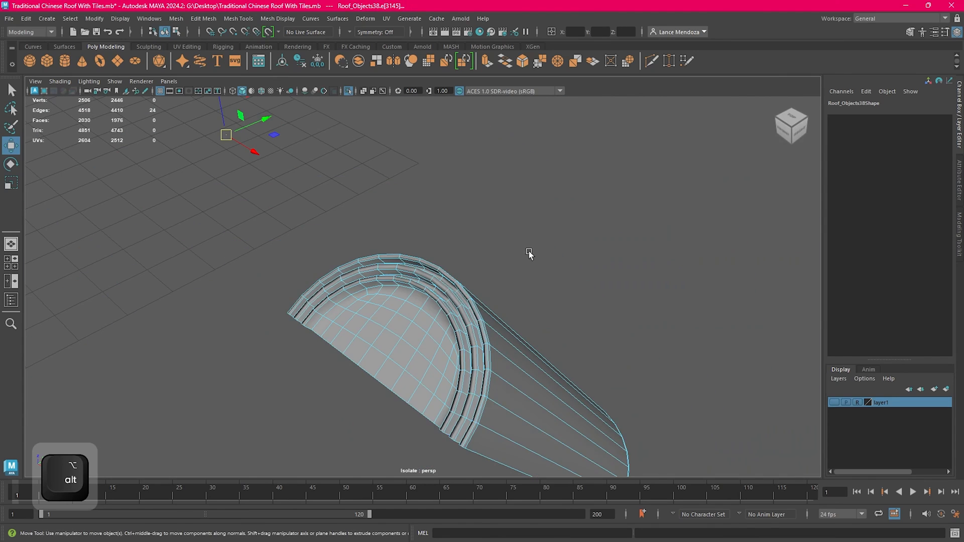
scroll(477, 319, "up", 2)
double_click(454, 325)
left_click_drag(464, 337, 513, 333, "alt")
scroll(460, 358, "up", 3)
scroll(459, 368, "down", 1)
double_click(426, 384, "shift")
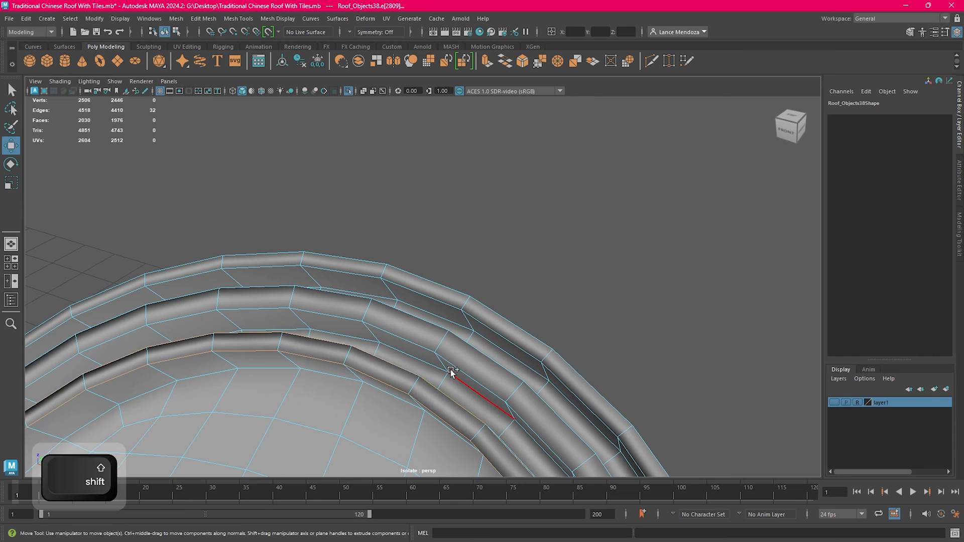
double_click(456, 373, "shift")
double_click(463, 367, "shift")
double_click(480, 348, "shift")
key("Delete")
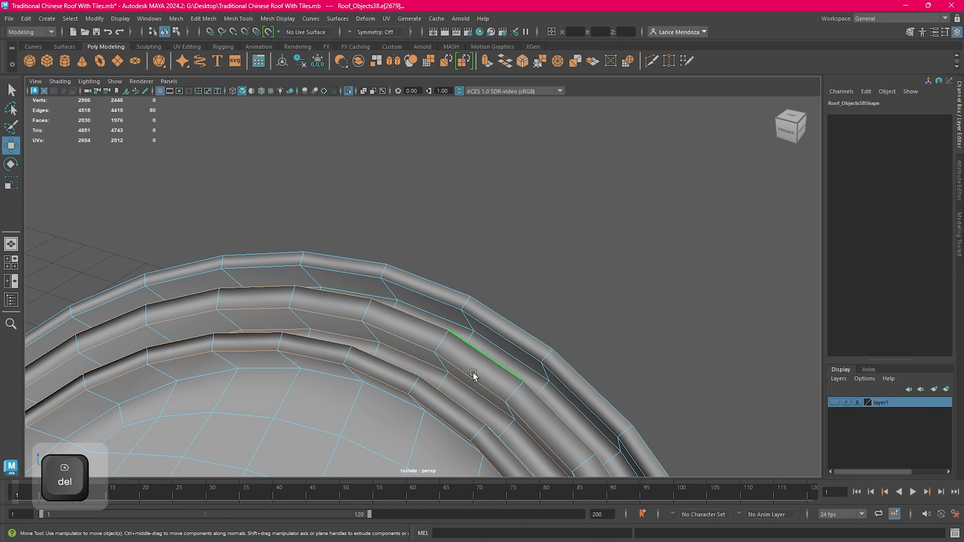
right_click_drag(475, 255, 398, 237)
key("Delete")
Step: Delete the edge loop between the rim and face of the uphill end cap and clear its leftover vertices
right_click_drag(585, 236, 582, 195)
double_click(452, 404)
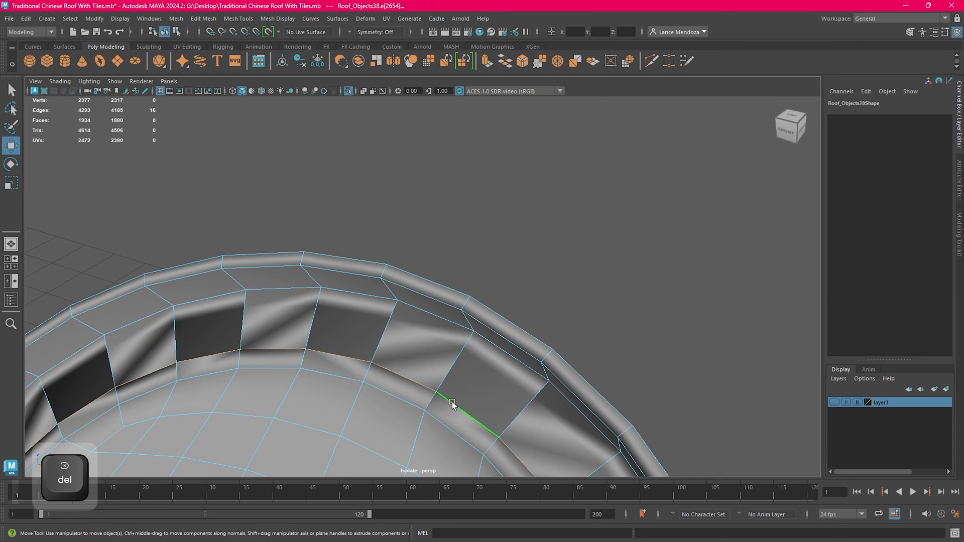
key("Delete")
right_click_drag(519, 255, 458, 233)
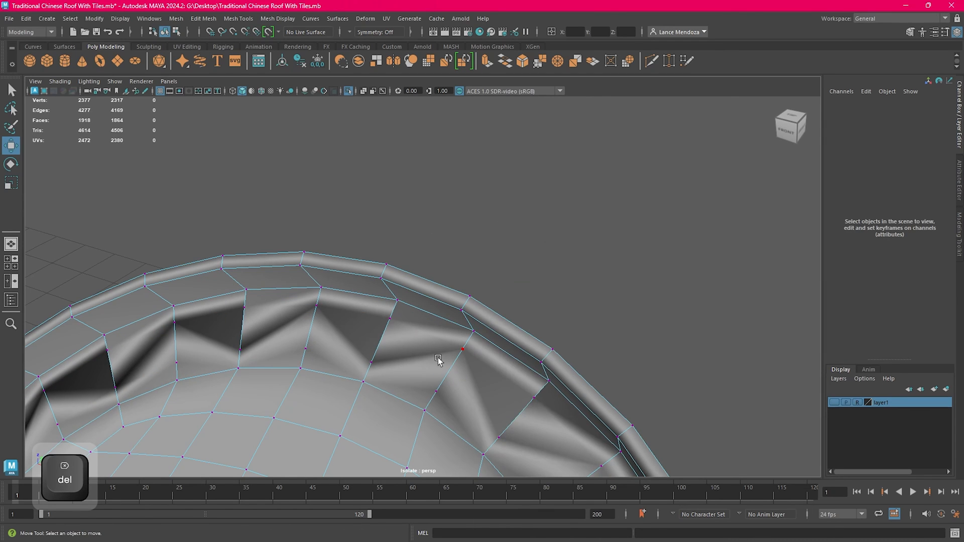
double_click(438, 357)
key("Delete")
Step: Delete the outermost curved edge loop on the uphill cap's face together with its stray vertices
scroll(535, 346, "down", 4)
right_click_drag(572, 288, 570, 207)
left_click_drag(570, 210, 581, 276, "alt")
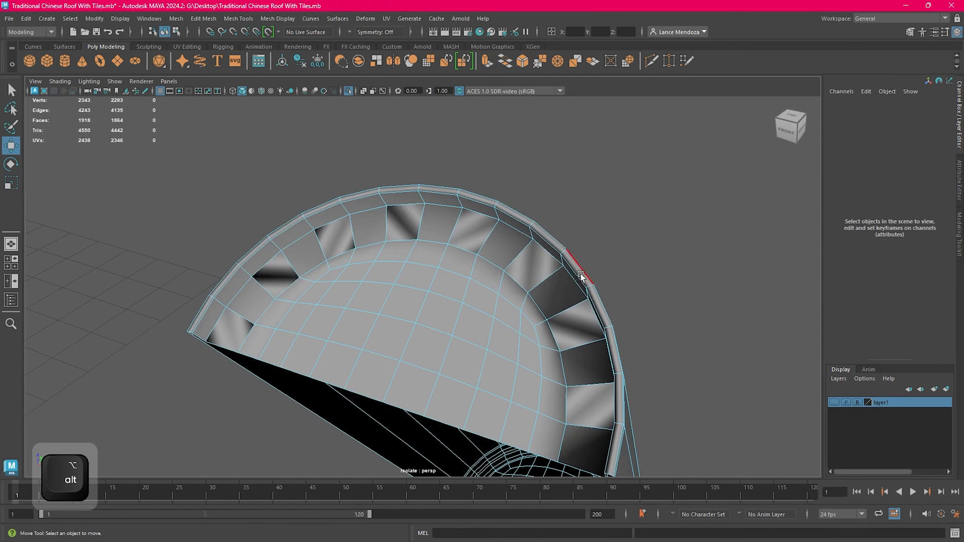
double_click(524, 284)
key("Delete")
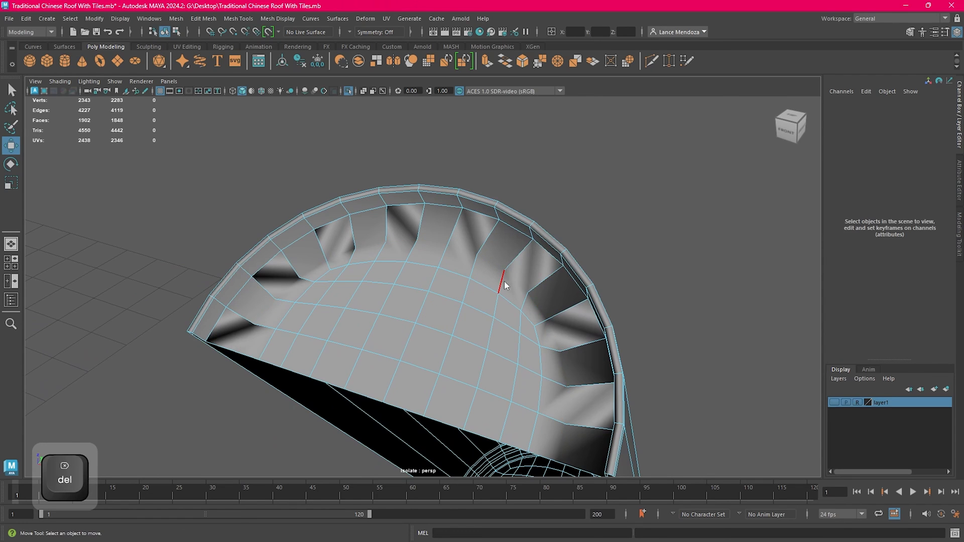
right_click_drag(504, 280, 429, 231)
double_click(501, 271)
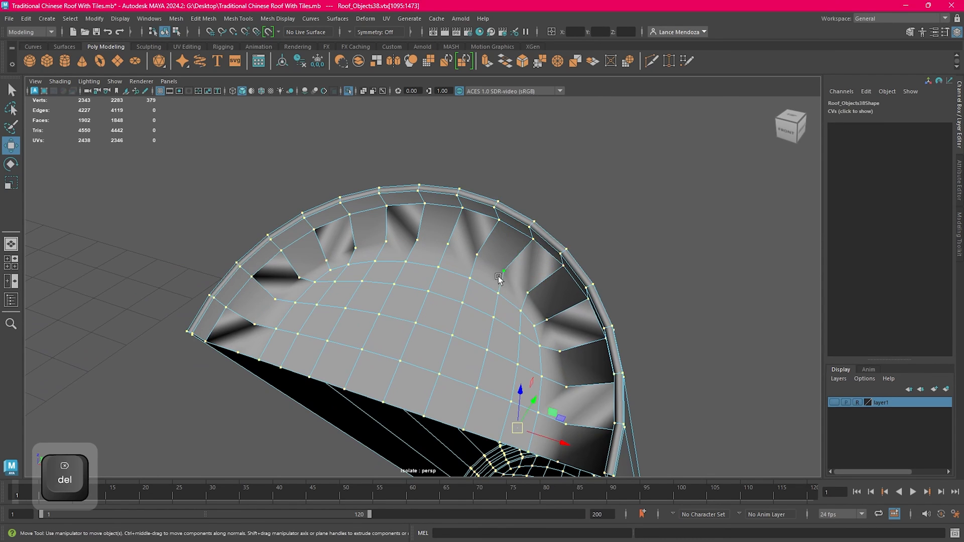
key("Delete")
Step: Delete the remaining short curved edge runs near the border of the uphill cap's face, plus their leftover vertices
right_click_drag(646, 197, 645, 161)
double_click(480, 287)
key("Delete")
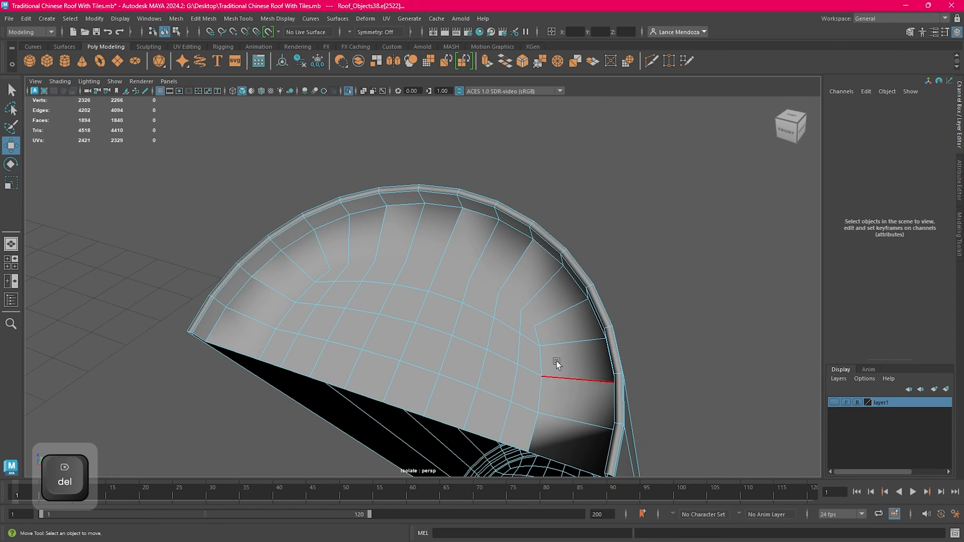
double_click(542, 359)
key("Delete")
double_click(305, 292)
key("Delete")
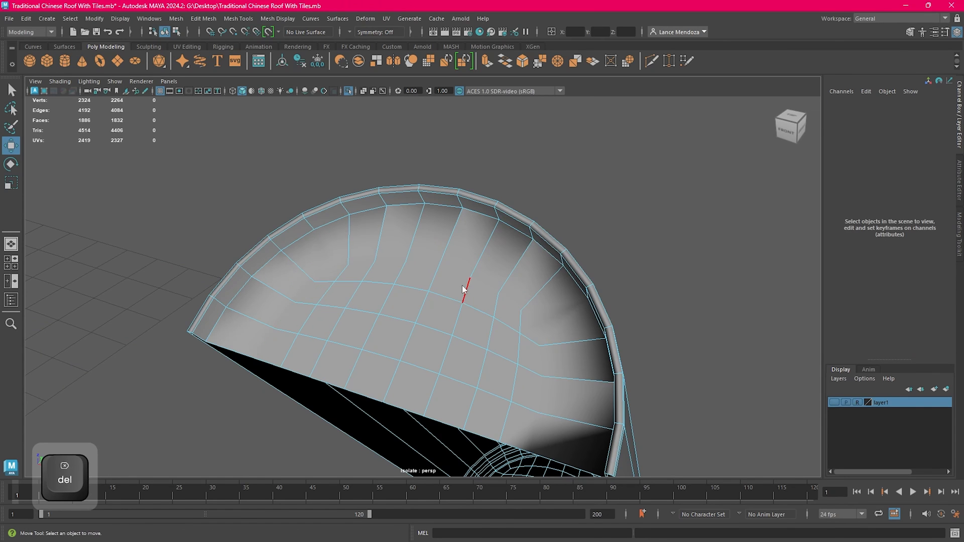
right_click_drag(461, 271, 389, 259)
double_click(383, 257)
key("Delete")
Step: Return to the full scene, then isolate the same cover tile by its faces to reach its opposite end cap
scroll(614, 221, "down", 5)
right_click_drag(613, 222, 653, 199)
left_click_drag(620, 290, 357, 82, "alt")
left_click(351, 88)
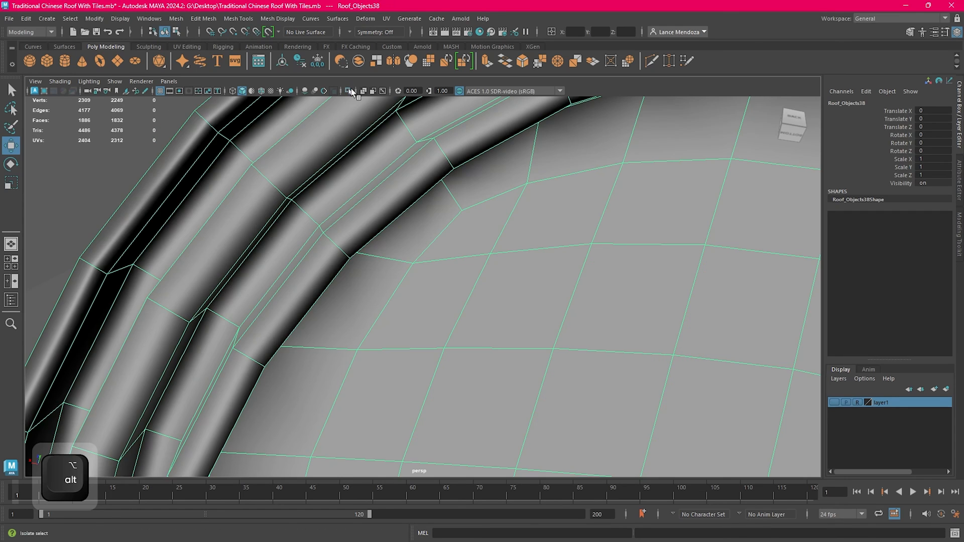
scroll(403, 208, "down", 5)
left_click_drag(404, 209, 405, 243, "alt")
scroll(431, 255, "up", 2)
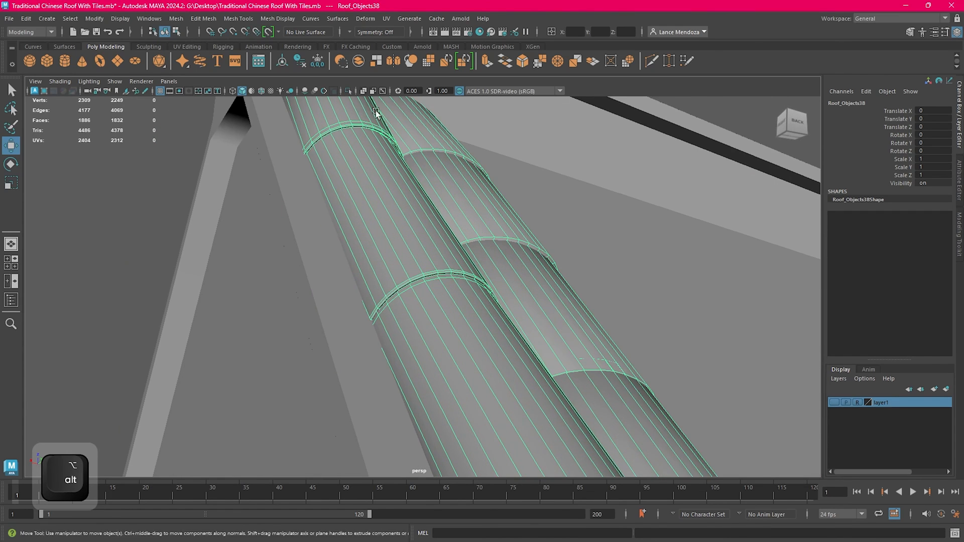
left_click(352, 91)
right_click_drag(370, 208, 371, 204)
left_click(348, 91)
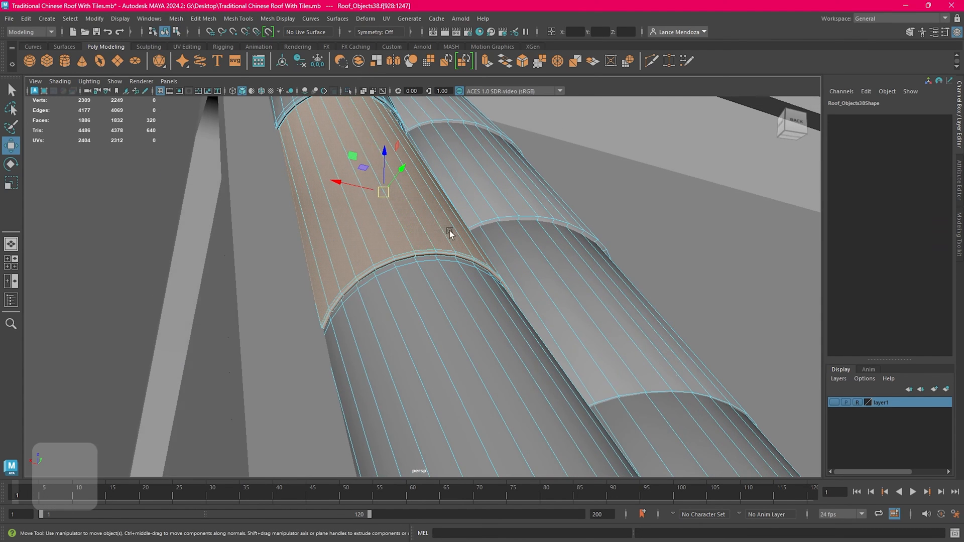
left_click(348, 89)
left_click_drag(621, 251, 616, 203, "alt")
Step: Delete the two innermost curved edge loops where the rim meets the face of the cover tile's opposite end cap
right_click_drag(620, 204, 620, 176)
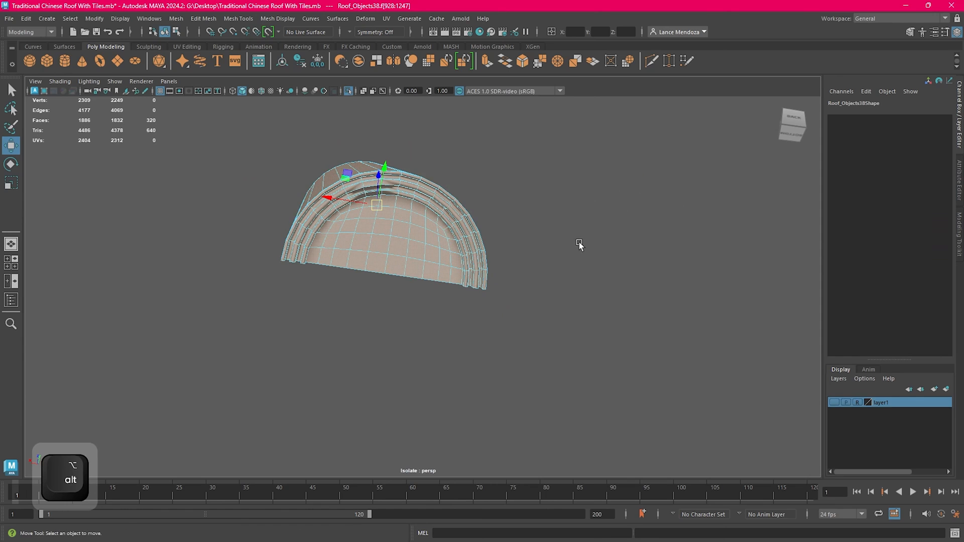
left_click(579, 245)
scroll(502, 234, "up", 4)
middle_click_drag(494, 232, 491, 244, "alt")
left_click_drag(491, 245, 490, 334, "alt")
scroll(486, 312, "up", 4)
double_click(492, 279)
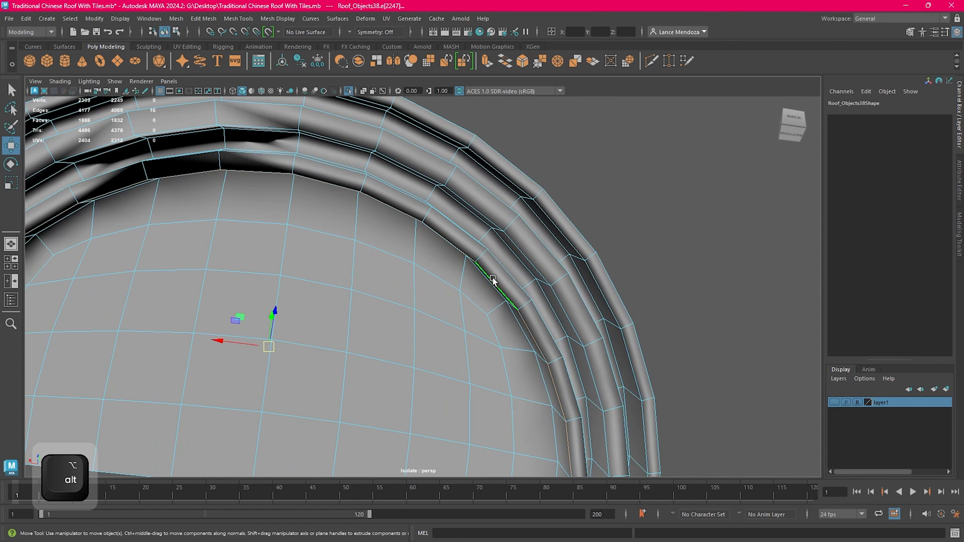
key("Delete")
double_click(491, 280)
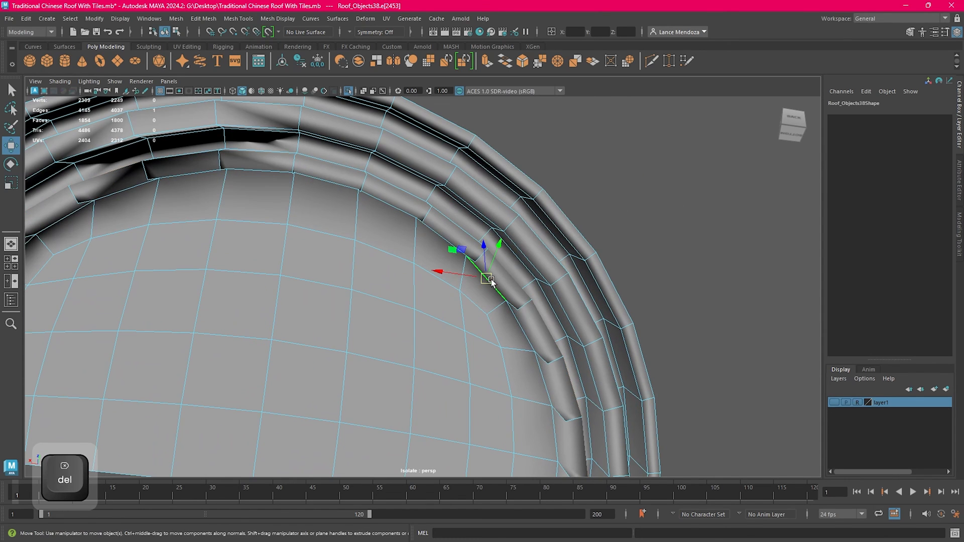
key("Delete")
Step: Delete three more concentric edge loops across that cap's stepped rim and clear the leftover vertices
double_click(518, 264)
key("Delete")
double_click(532, 246)
key("Delete")
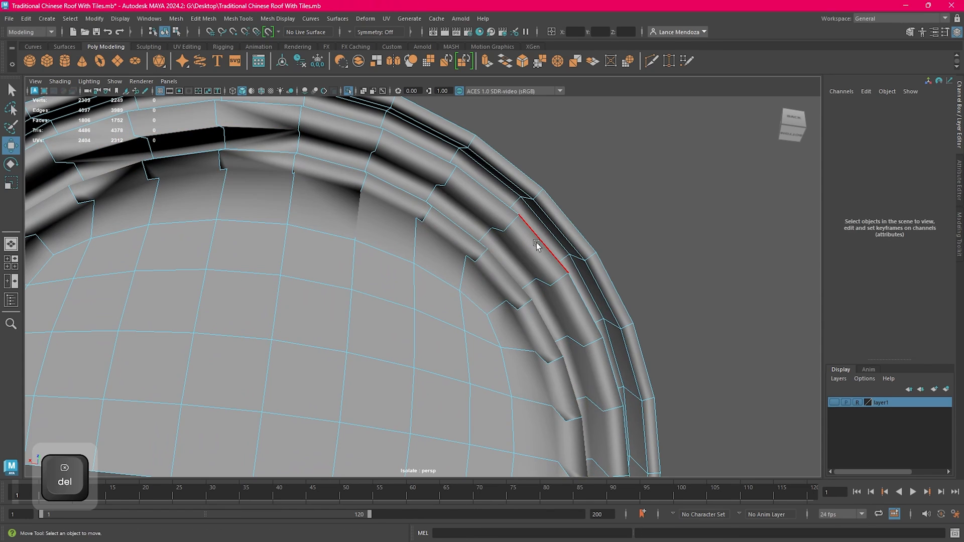
double_click(536, 243)
key("Delete")
right_click_drag(526, 244, 504, 225)
double_click(479, 243)
key("Delete")
Step: Delete the last two inner rim loops on the cap and remove their stray vertices
double_click(514, 270)
key("Delete")
double_click(538, 254)
key("Delete")
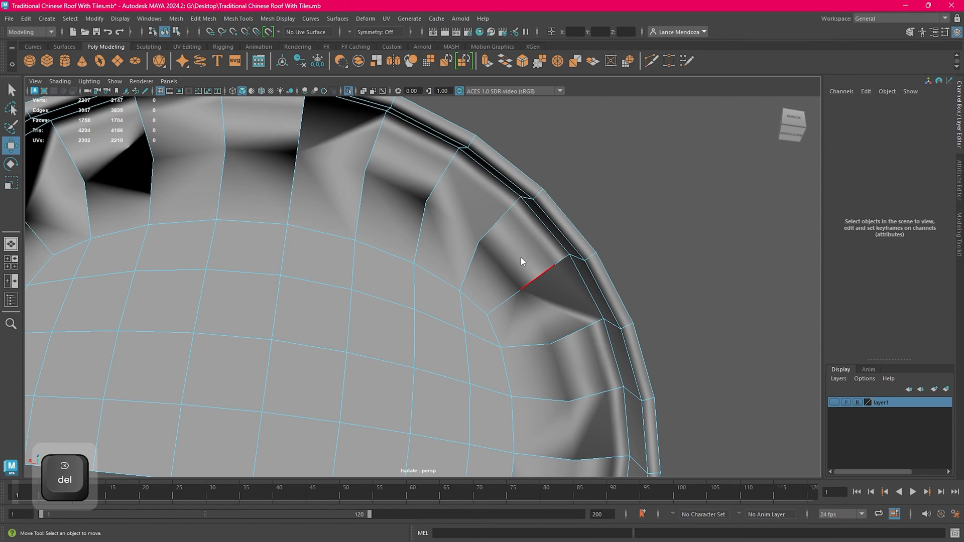
right_click_drag(521, 258, 454, 216)
double_click(449, 231)
key("Delete")
Step: Delete the short curved edge runs around the border of the cap's flat face, plus their leftover vertices
scroll(472, 257, "down", 5)
scroll(482, 270, "up", 5)
left_click(429, 270)
double_click(429, 270)
key("Delete")
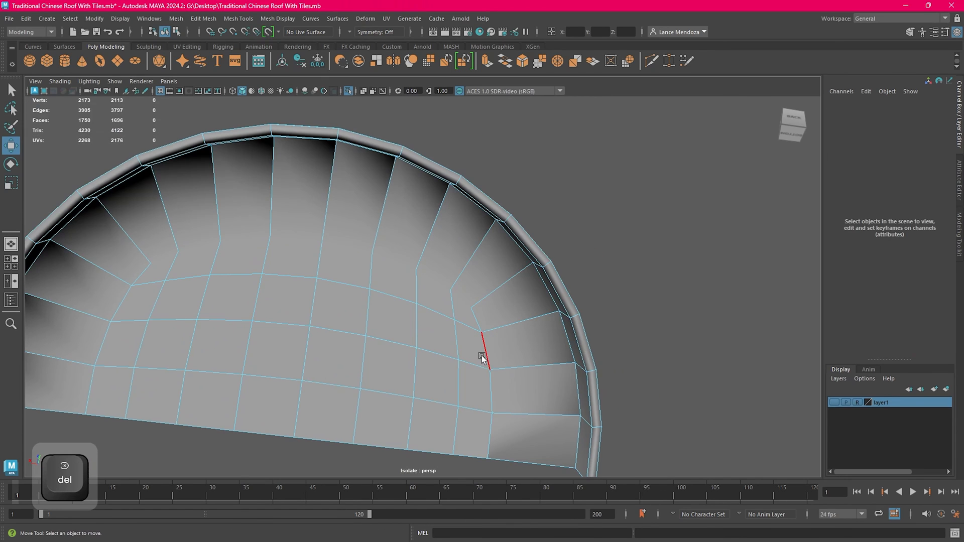
double_click(485, 353)
key("Delete")
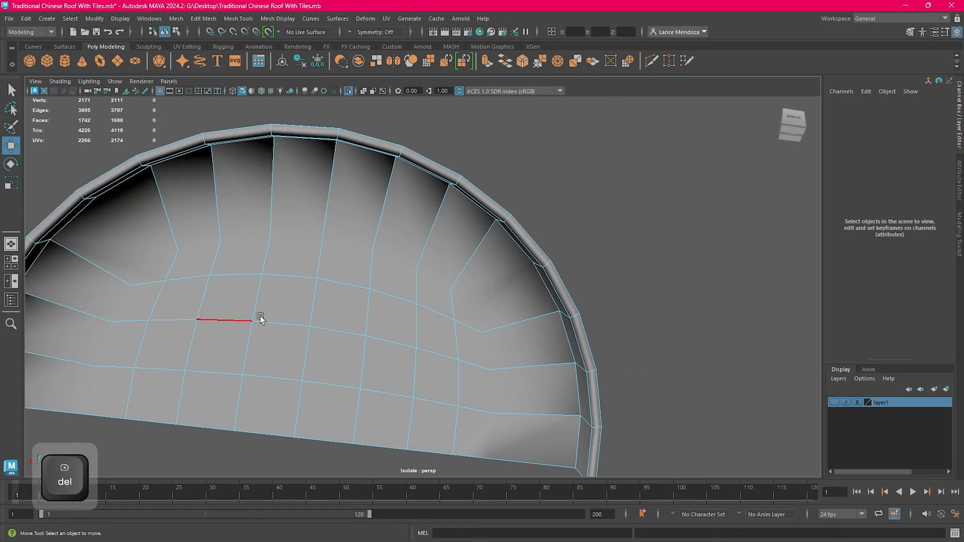
right_click_drag(408, 254, 327, 244)
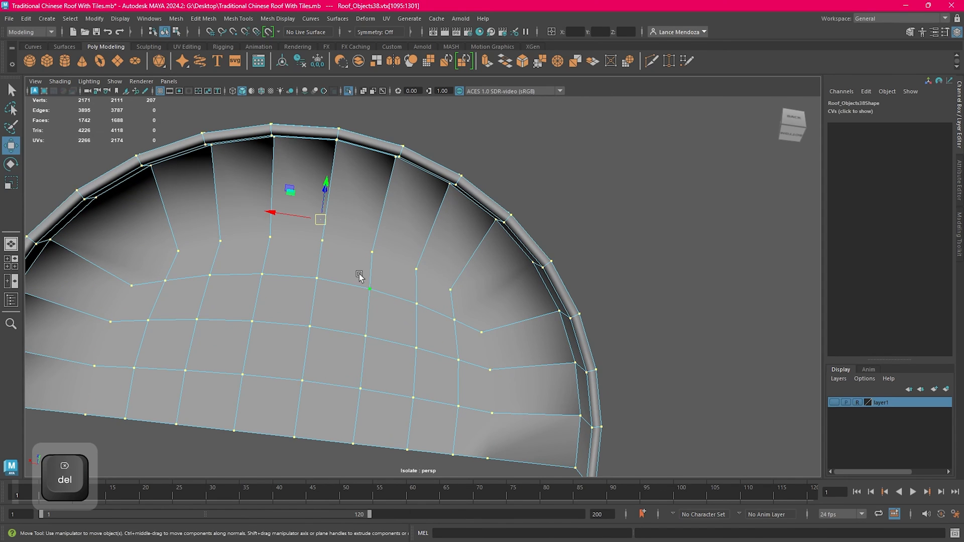
key("Delete")
Step: Return to the full scene, then isolate the uppermost cover tile by its faces to reach its end cap
scroll(379, 285, "down", 4)
left_click_drag(433, 272, 358, 107, "alt")
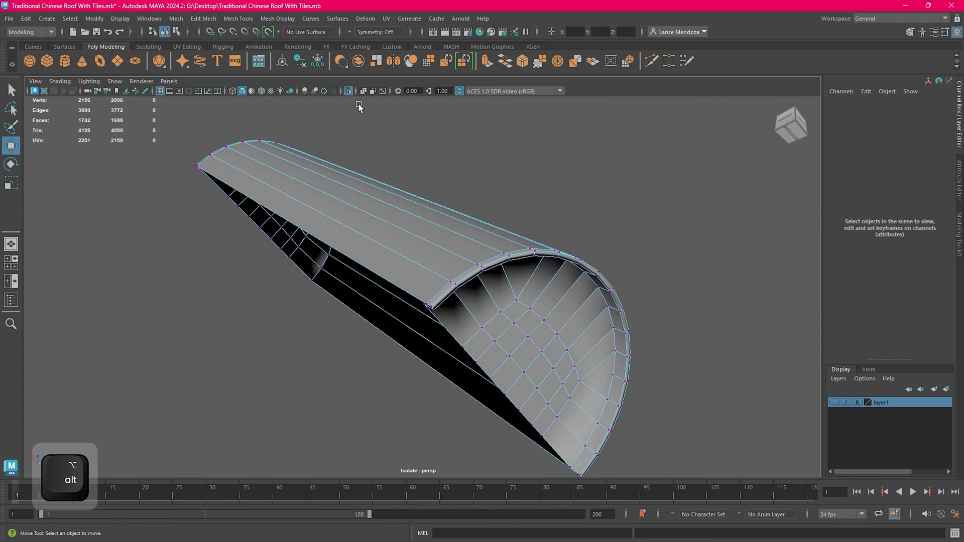
left_click(346, 90)
left_click_drag(416, 176, 437, 301, "alt")
right_click(352, 195)
left_click(353, 222)
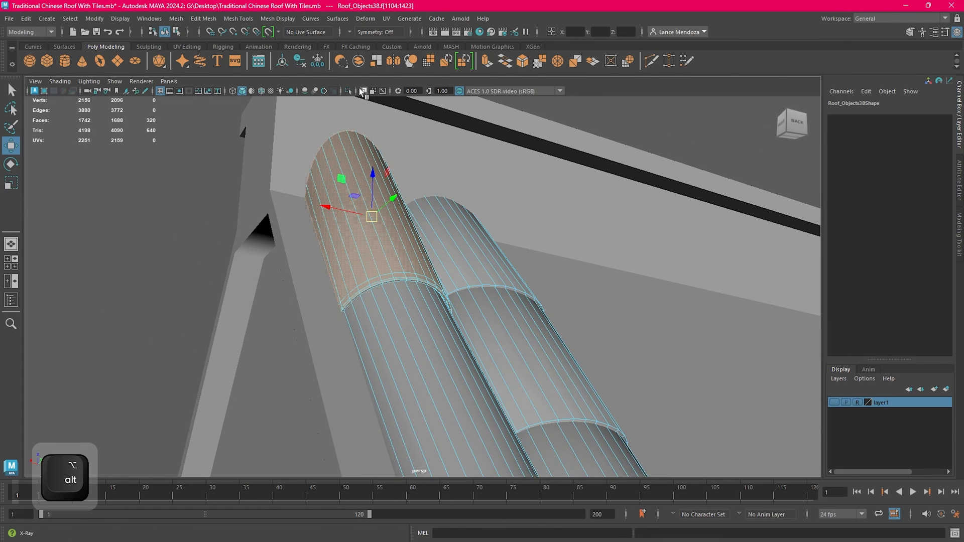
left_click(348, 91)
left_click_drag(420, 210, 540, 208, "alt")
left_click(538, 236)
mouse_move(507, 258)
right_mouse_down("alt")
mouse_move(527, 276)
mouse_move(489, 264)
right_mouse_up("alt")
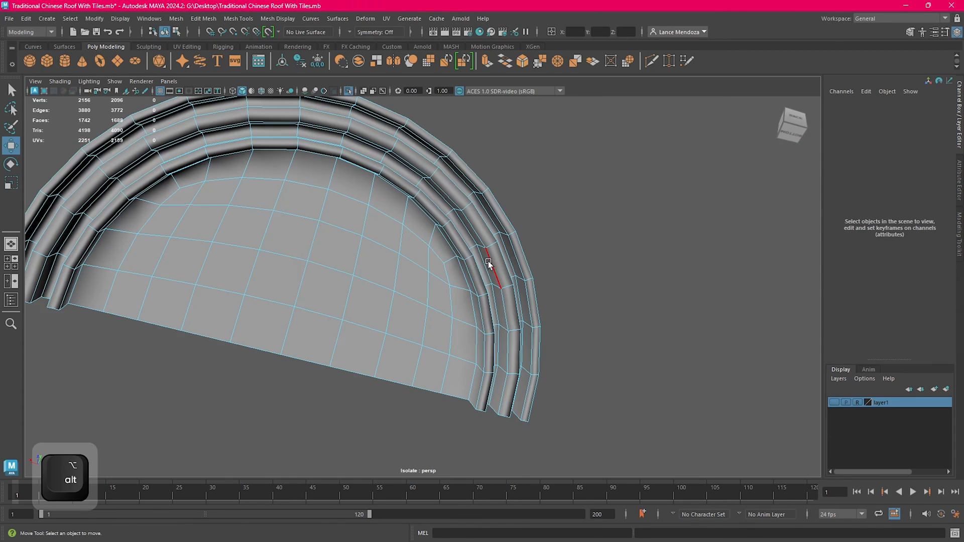
Step: Delete the outermost curved edge loop on the uppermost tile's cap face together with its stray vertices
double_click(450, 277)
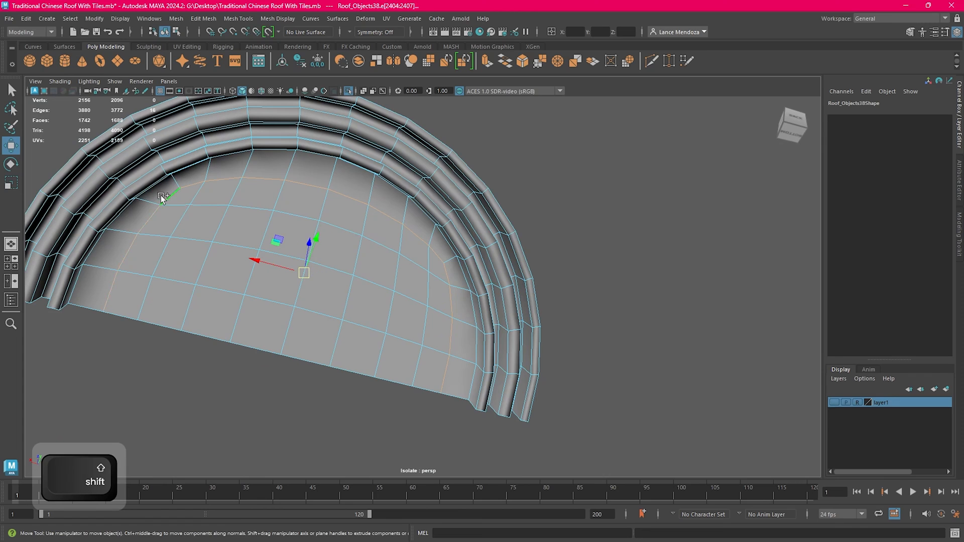
key("Delete")
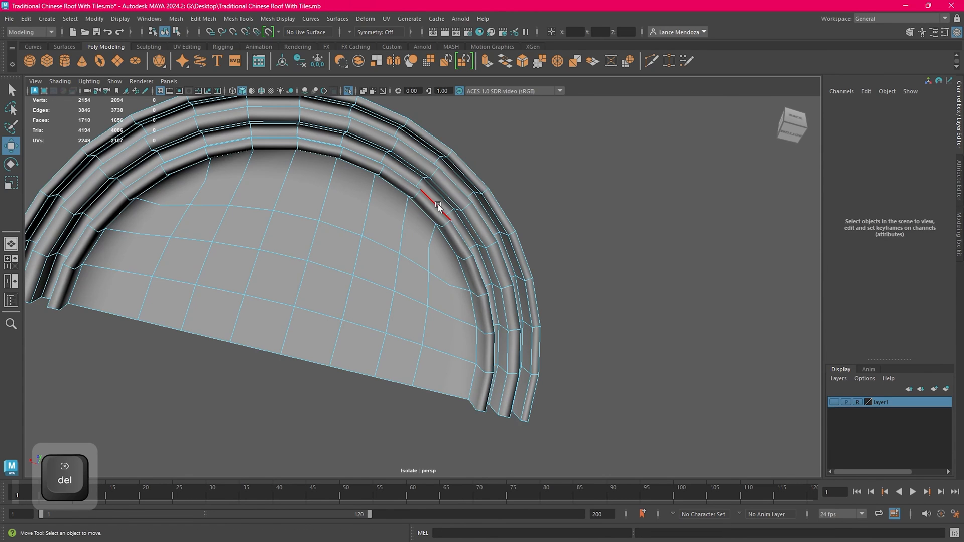
right_click_drag(435, 203, 391, 201)
key("Delete")
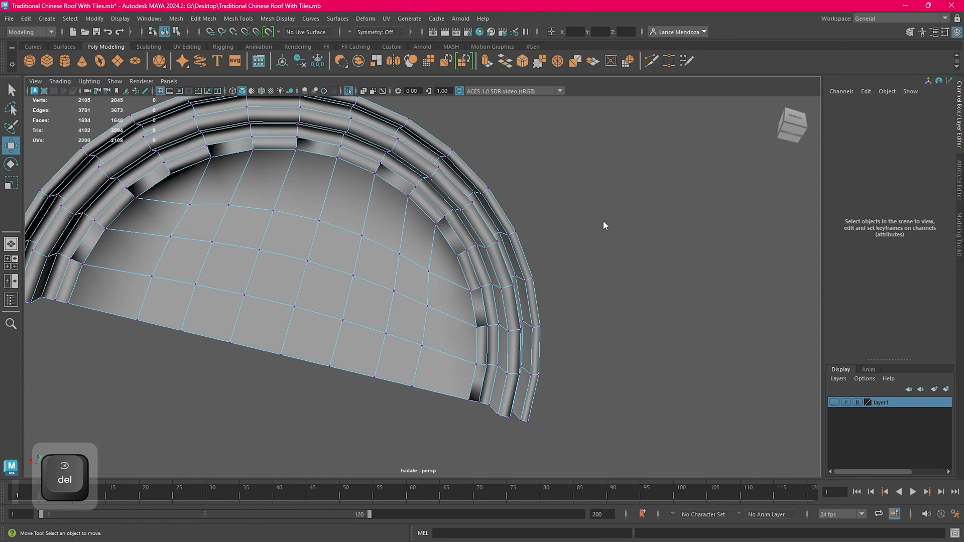
double_click(408, 212)
key("Delete")
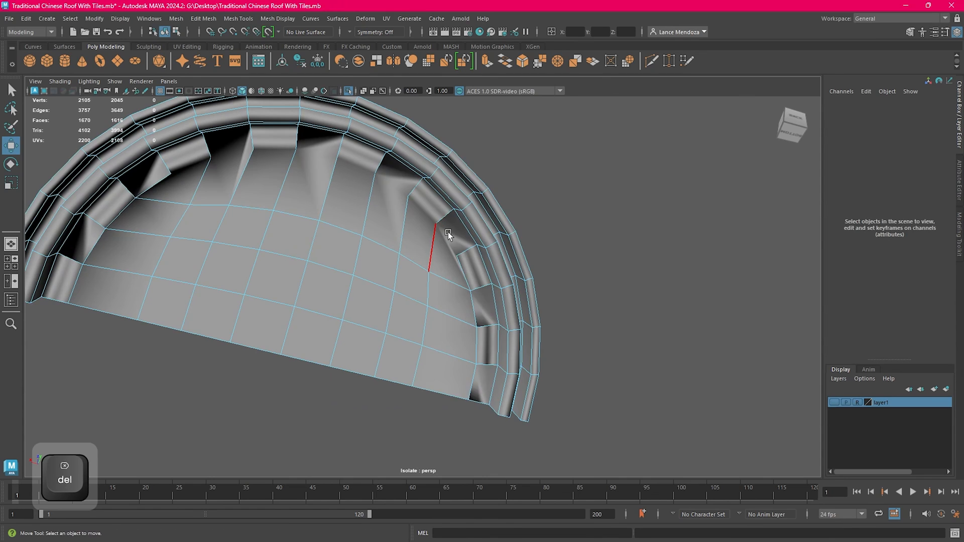
right_click_drag(457, 243, 418, 236)
key("Delete")
right_click_drag(647, 249, 612, 186)
left_click_drag(612, 186, 607, 200, "alt")
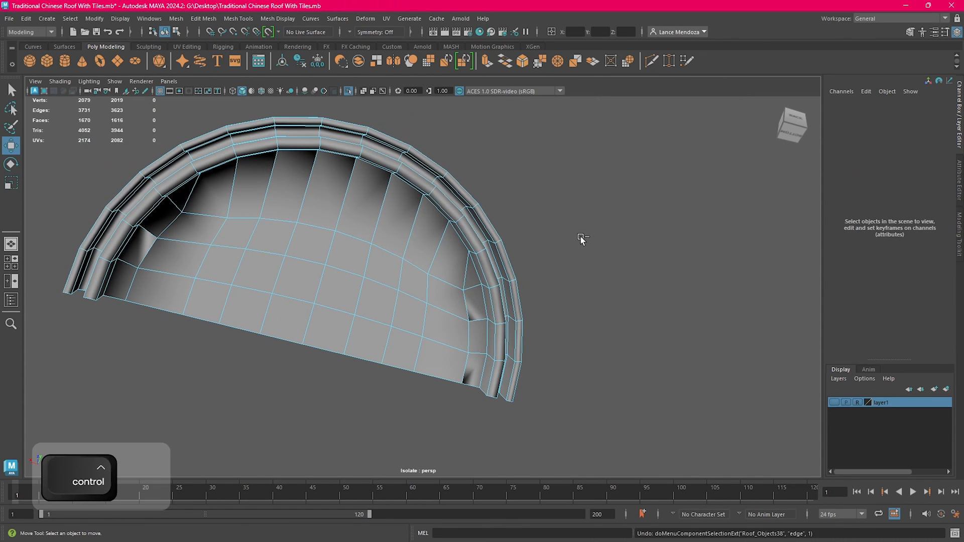
key("ctrl+z")
key("ctrl+z")
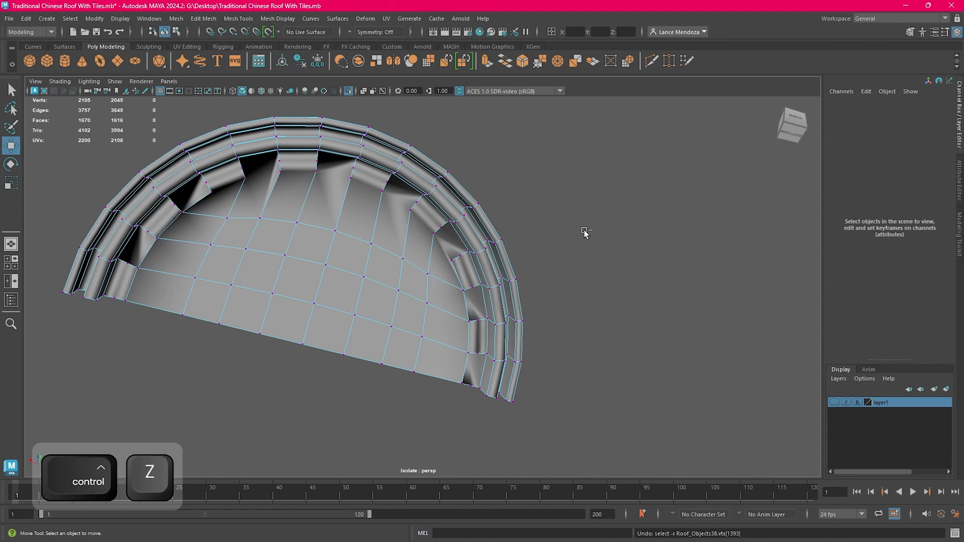
key("ctrl+z")
key("ctrl+z")
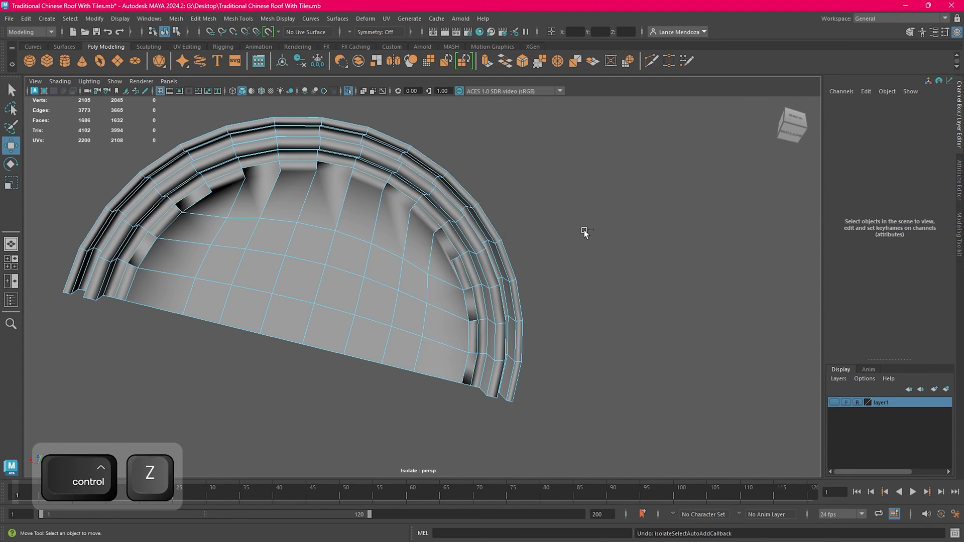
key("ctrl+z")
Step: Select the concentric edge loops of the uppermost cap's inner rim together, delete them, and clear the leftover vertices
left_click_drag(581, 232, 566, 261, "alt")
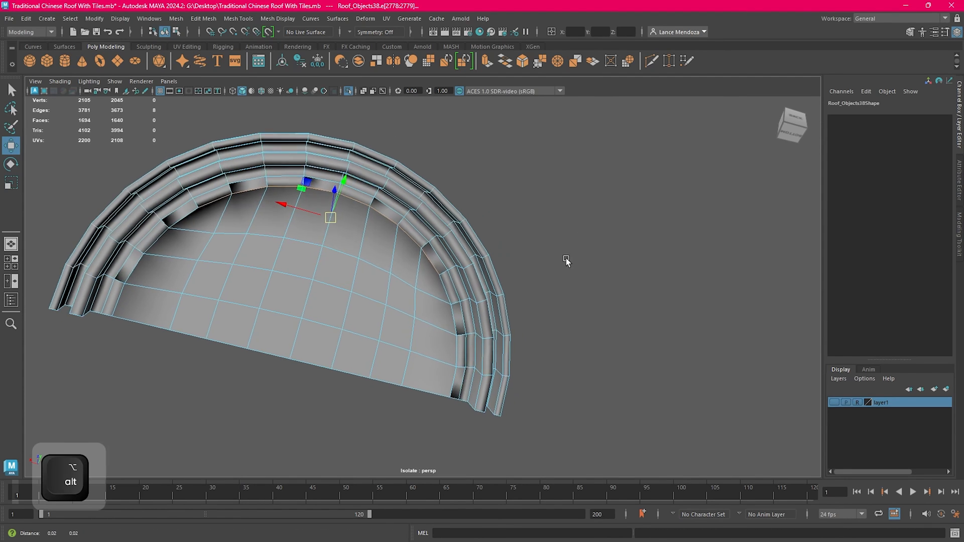
double_click(440, 297, "shift")
double_click(455, 288, "shift")
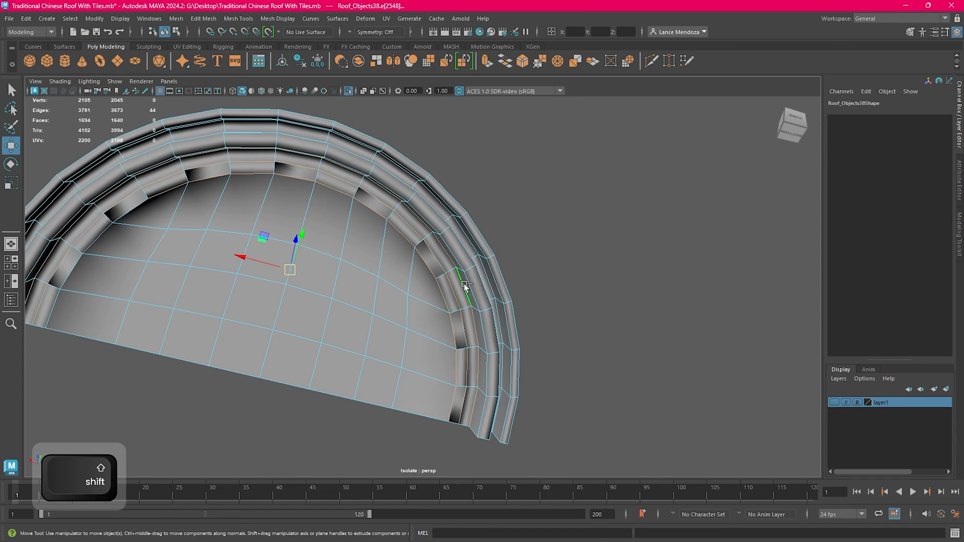
key("ctrl+z")
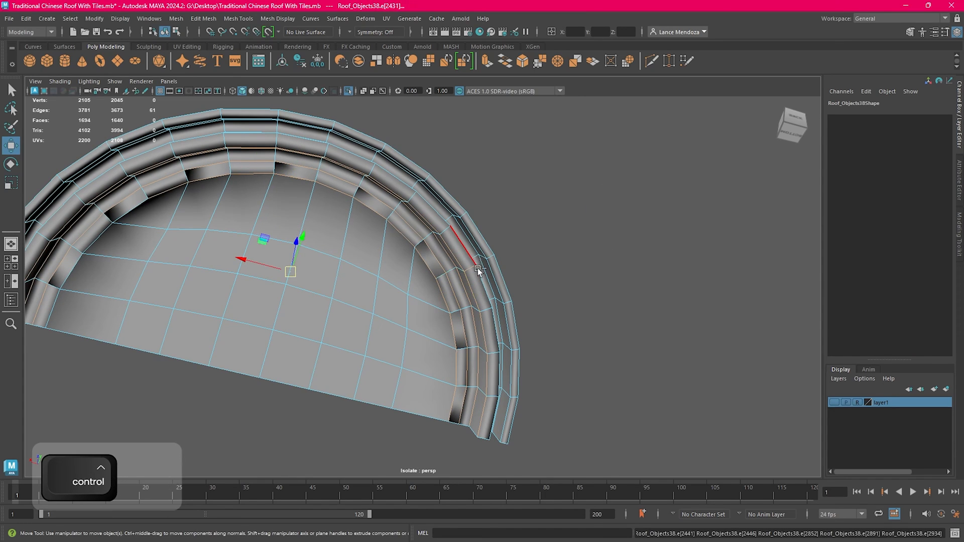
double_click(460, 244, "shift")
middle_click_drag(146, 223, 203, 266, "alt")
key("Delete")
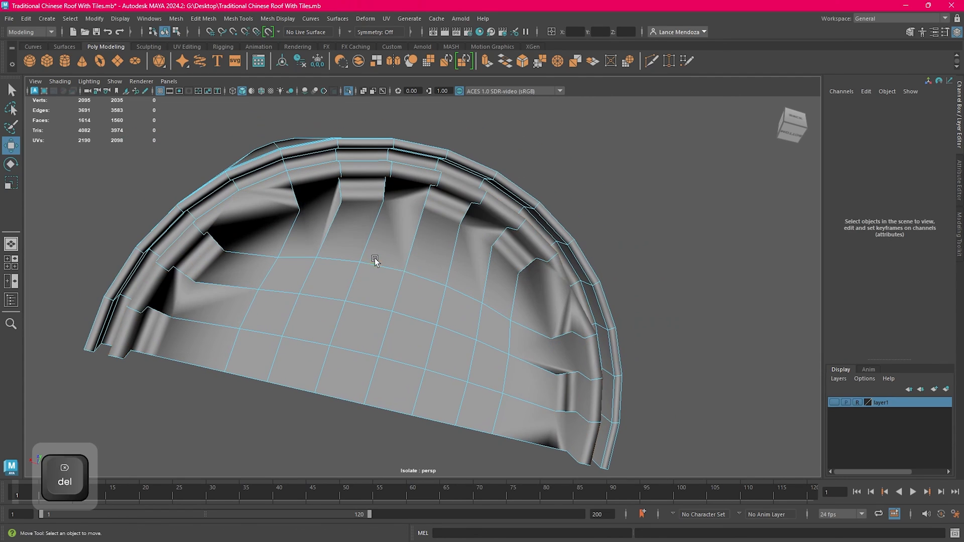
right_click_drag(434, 255, 327, 221)
double_click(415, 245)
key("Delete")
Step: Delete the next edge loop just inside the uppermost cap's outer rim along with its stray vertices
right_click_drag(646, 228, 643, 198)
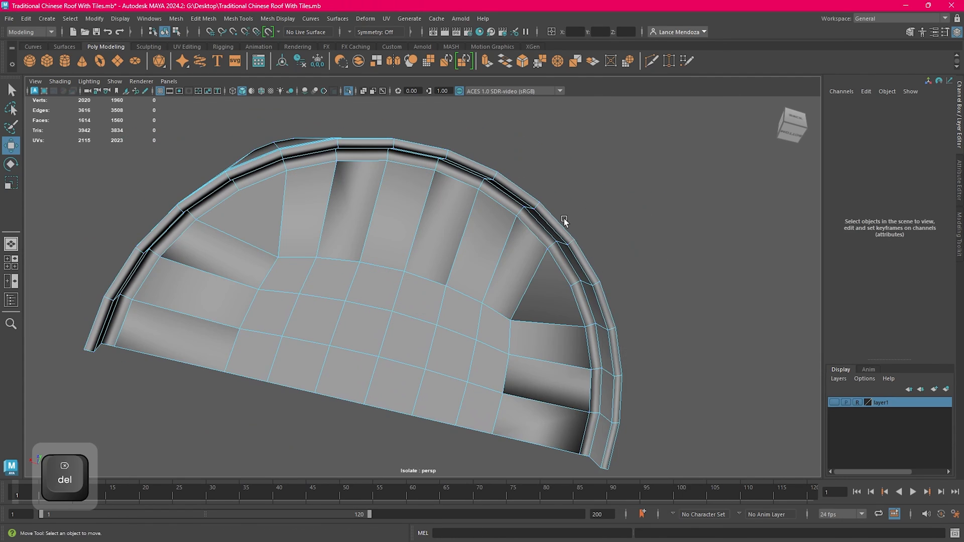
left_click(527, 222)
key("Delete")
right_click_drag(528, 236, 426, 198)
double_click(463, 224)
key("Delete")
Step: Delete the remaining inner rim edge runs on both sides of the uppermost cap and remove their leftover vertices
left_click_drag(493, 234, 530, 253, "alt")
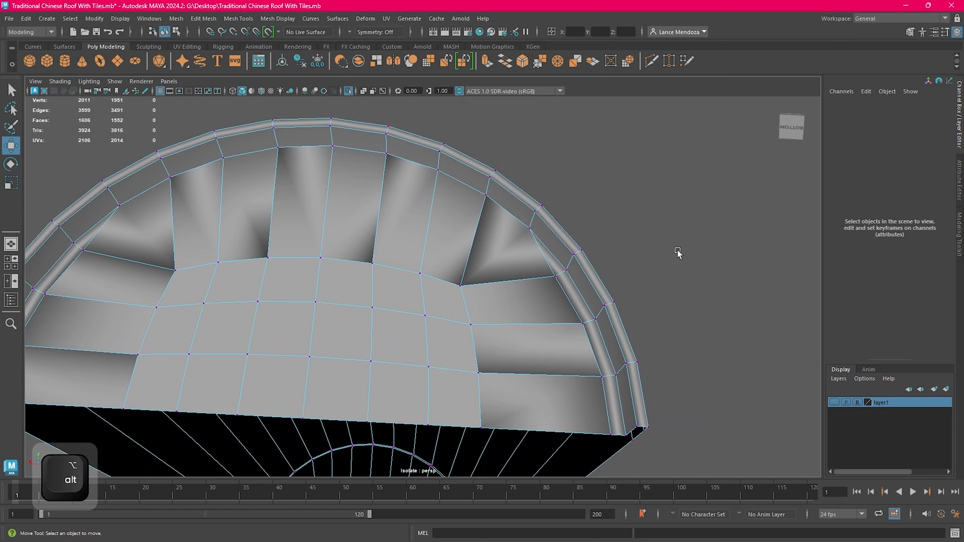
left_click(565, 296)
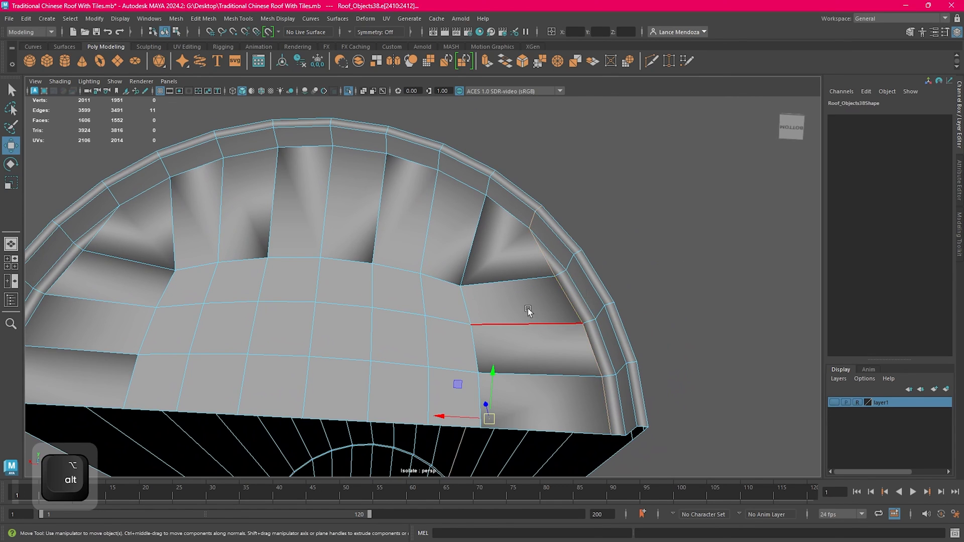
left_click(544, 302)
middle_click_drag(609, 292, 543, 295, "alt")
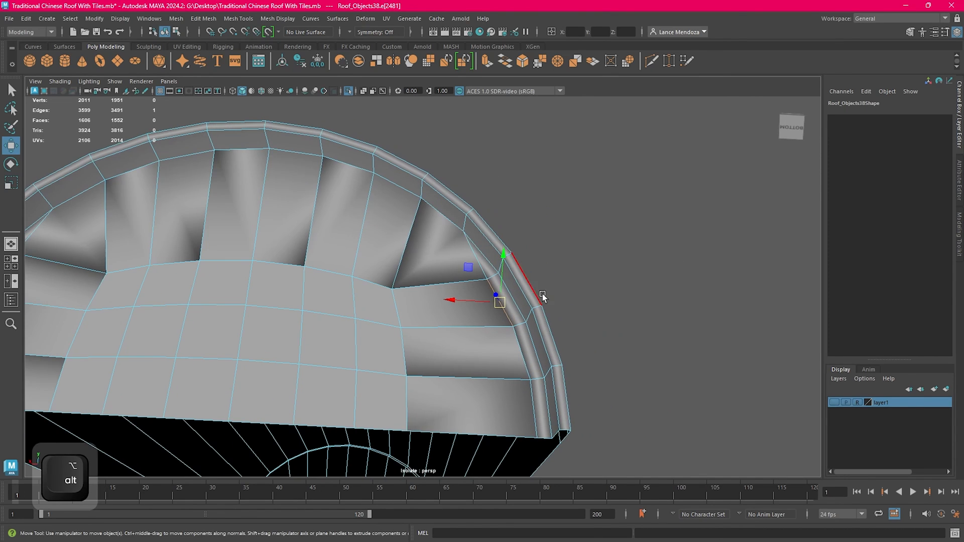
middle_click_drag(266, 311, 749, 317, "alt")
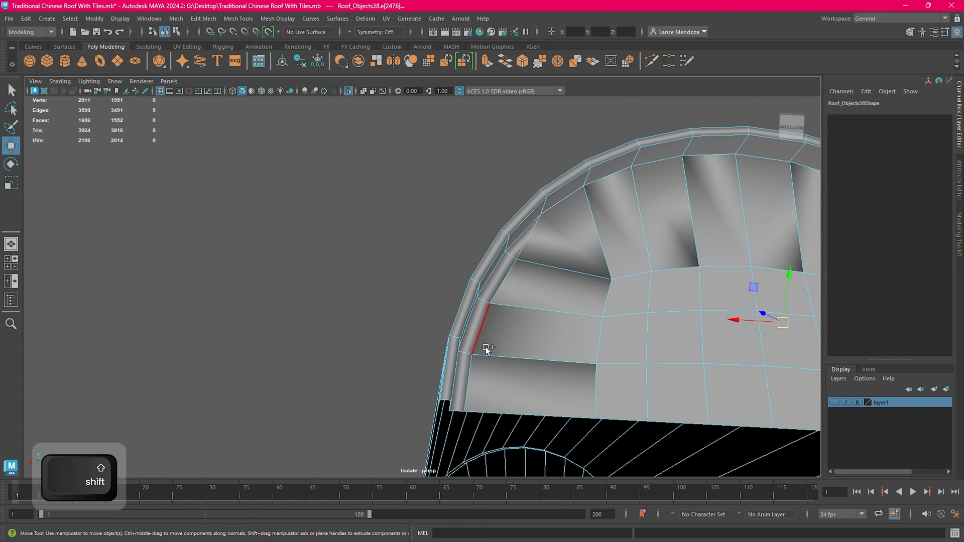
double_click(472, 369, "shift")
key("Delete")
right_click_drag(618, 255, 558, 245)
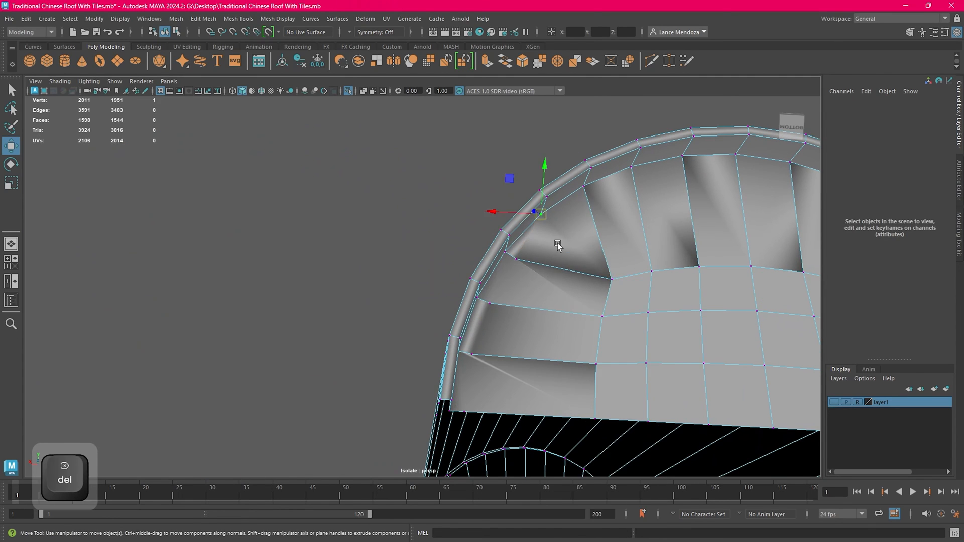
double_click(557, 244)
key("Delete")
Step: Select the whole tile mesh as an object and soften its edges to smooth the shading
scroll(558, 245, "down", 4)
middle_click_drag(622, 249, 477, 202, "alt")
left_click_drag(487, 203, 605, 196, "alt")
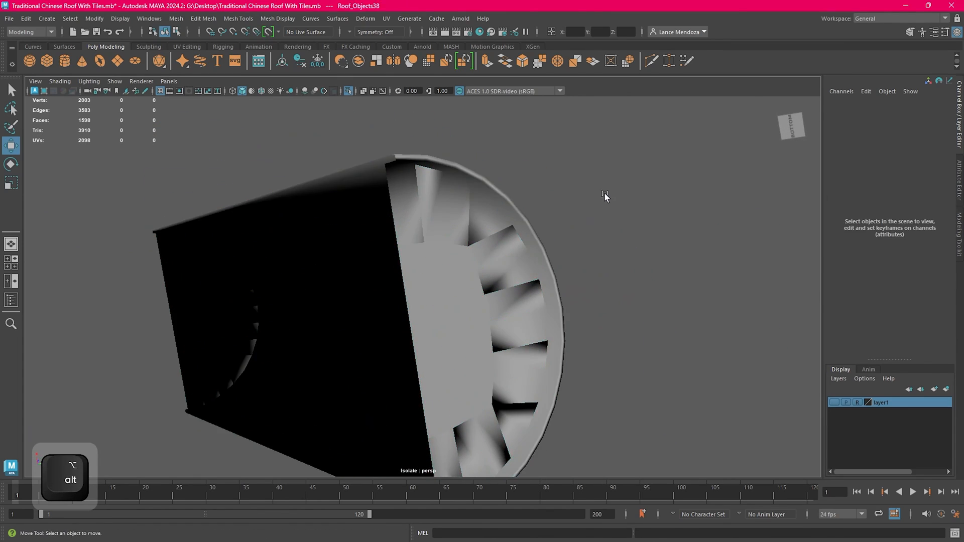
left_click(514, 199)
left_click_drag(519, 196, 417, 246, "alt")
left_click(313, 20)
mouse_move(337, 19)
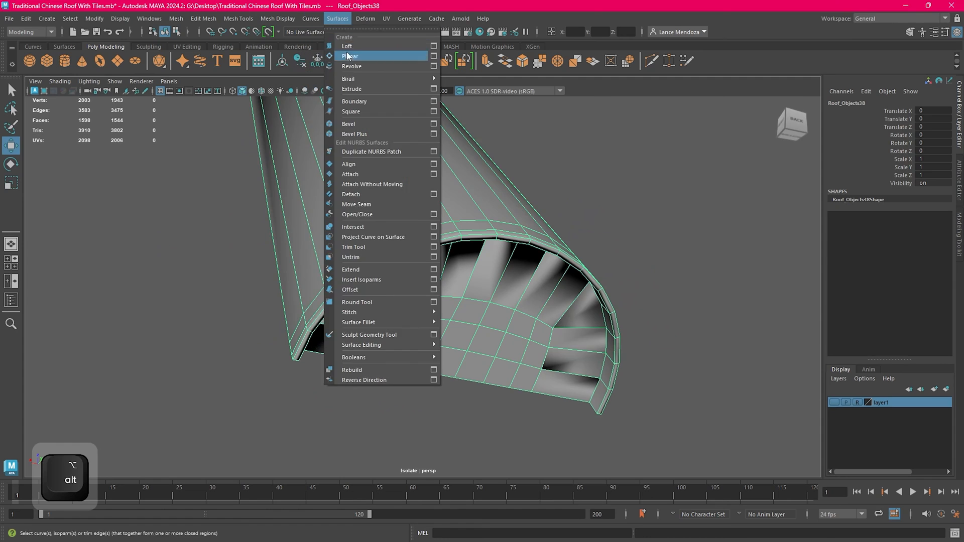
mouse_move(288, 20)
left_click(324, 46)
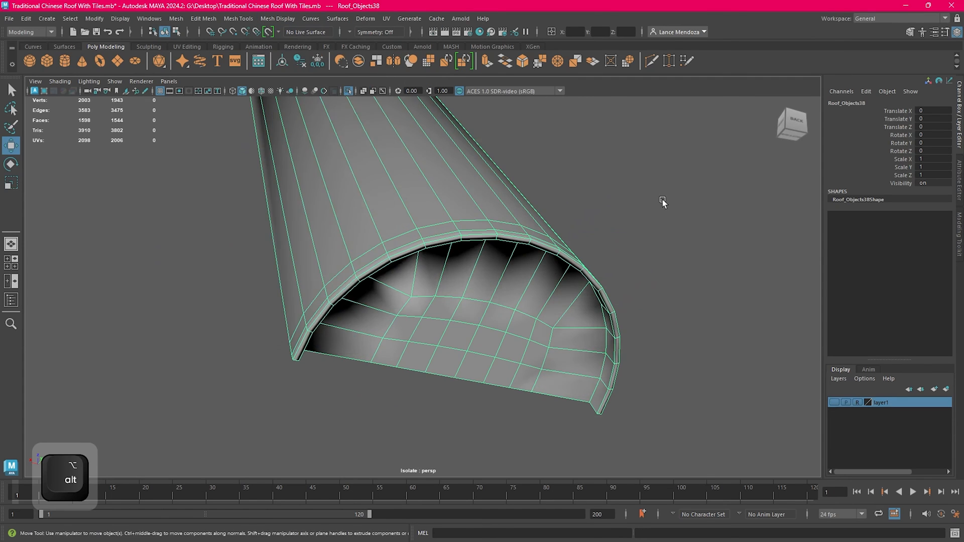
Step: Bring the full scene back from isolation and undo the accidental move of the tile mesh
left_click(662, 200)
left_click_drag(662, 200, 394, 220, "alt")
left_click(330, 160)
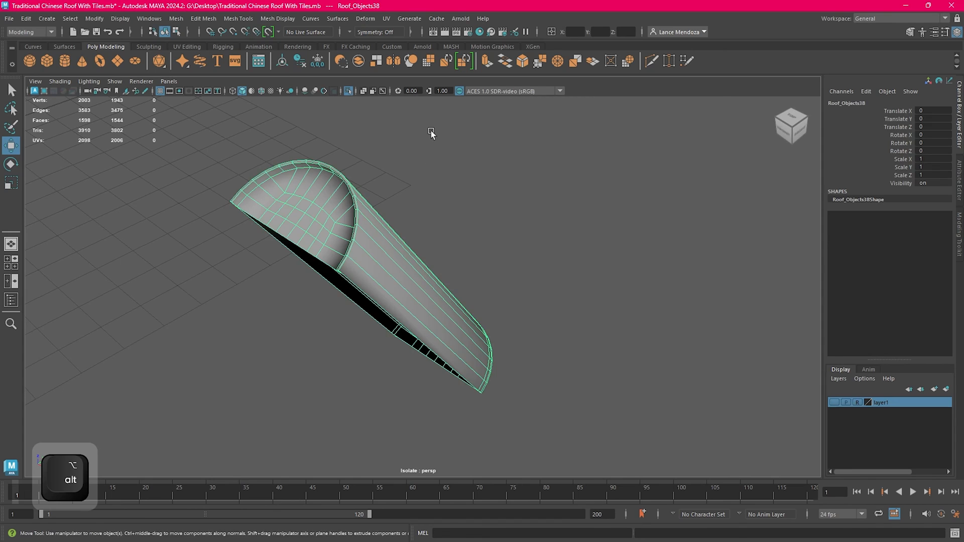
left_click(344, 91)
left_click_drag(679, 290, 437, 231, "alt")
middle_click_drag(602, 315, 419, 210)
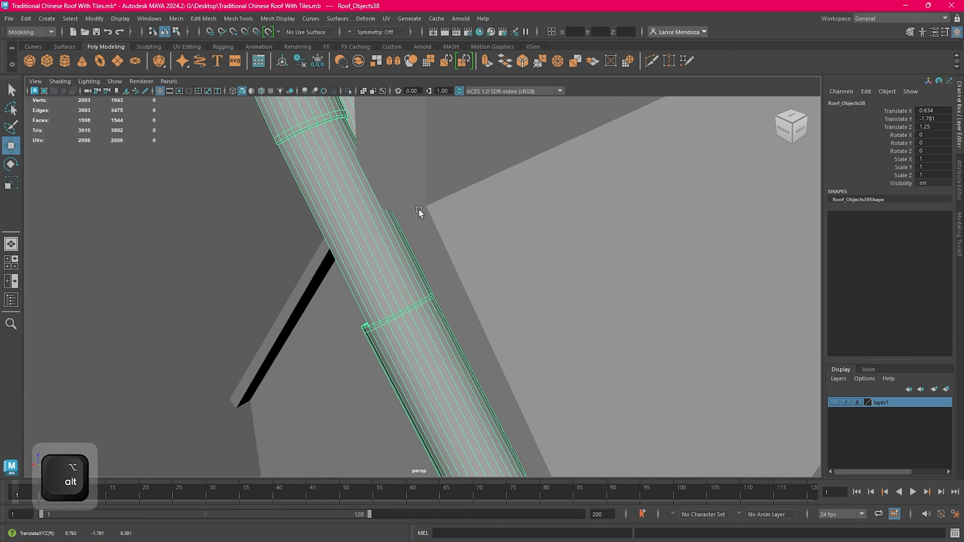
key("ctrl+z")
Step: Select all faces of the lowest cylindrical tile with the round end cap and isolate it
middle_click_drag(465, 242, 369, 78, "alt")
left_click_drag(399, 296, 439, 256, "alt")
middle_click_drag(439, 256, 382, 210, "alt")
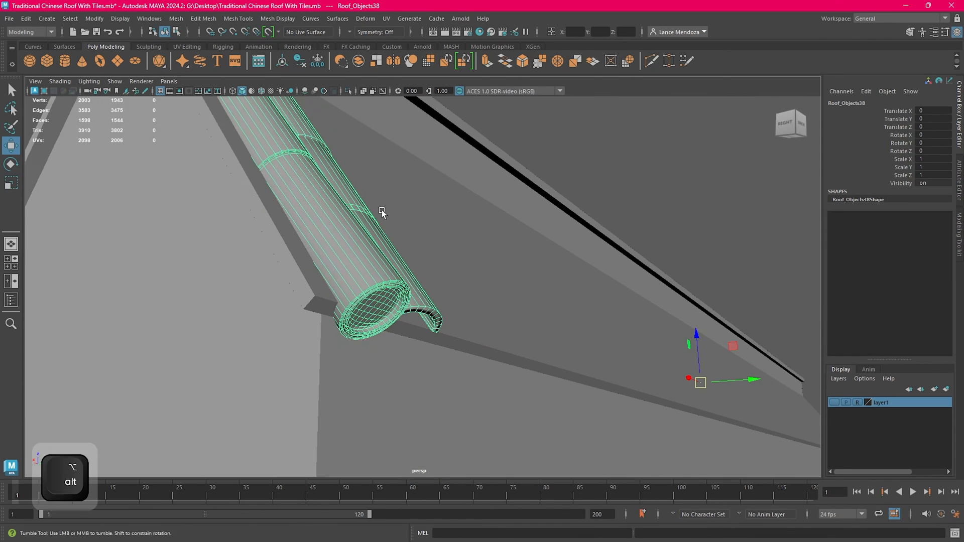
left_click_drag(382, 210, 363, 260, "alt")
right_click_drag(335, 249, 336, 273)
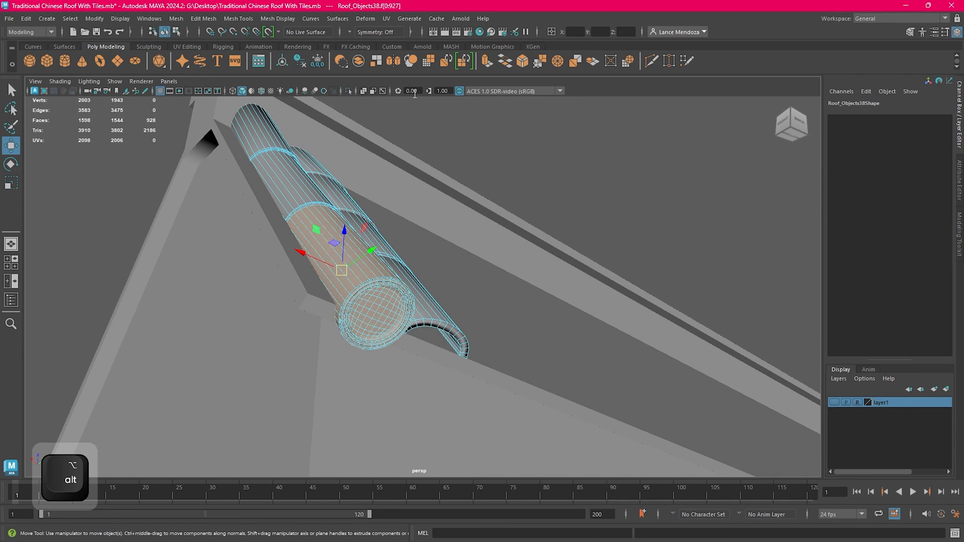
left_click(348, 92)
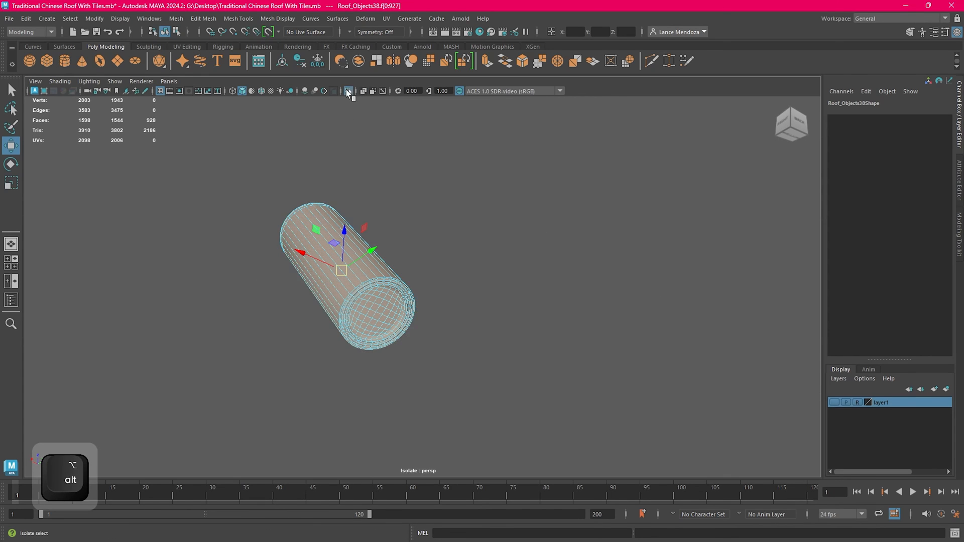
Step: Delete two edge loops around the raised ring of the isolated tile's round end cap
left_click_drag(306, 126, 385, 274, "alt")
right_click_drag(385, 274, 408, 294, "alt")
middle_click_drag(409, 294, 490, 200, "alt")
right_click_drag(489, 200, 627, 187, "alt")
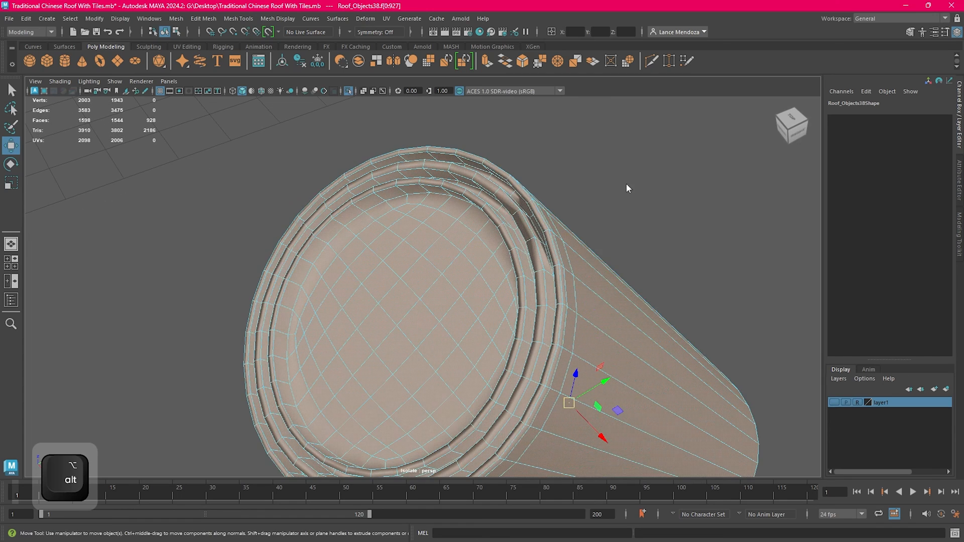
left_click(653, 176)
right_click_drag(415, 131, 450, 139, "alt")
middle_click_drag(450, 140, 482, 187, "alt")
right_click_drag(483, 187, 469, 174, "alt")
double_click(462, 162)
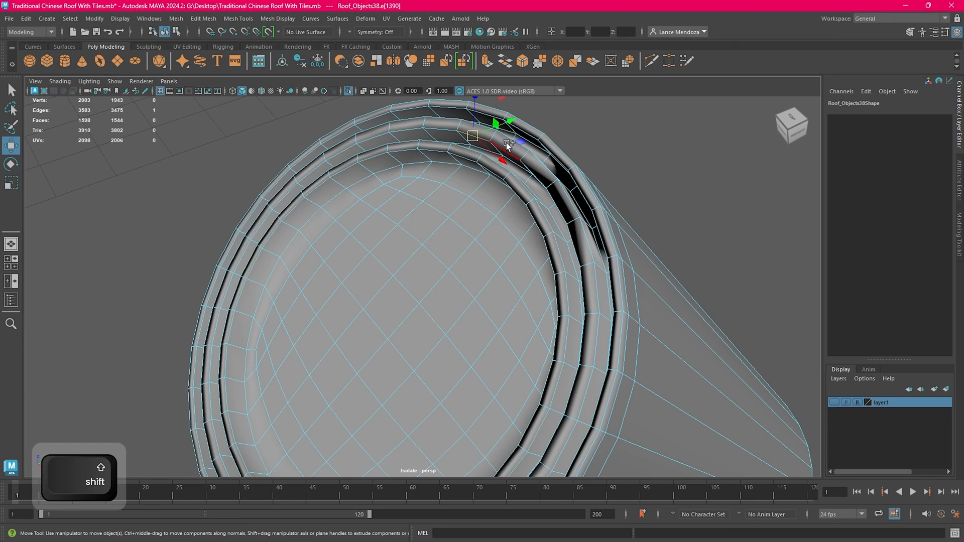
left_click(469, 153, "shift")
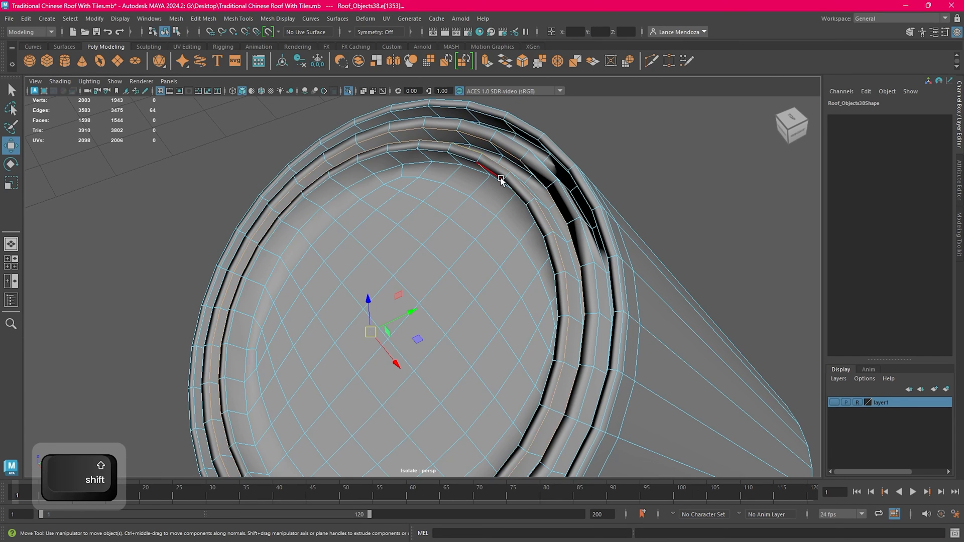
key("Delete")
Step: Delete three more edge loops from the stepped rings between the cap's outer rim and its flat centre
double_click(488, 169)
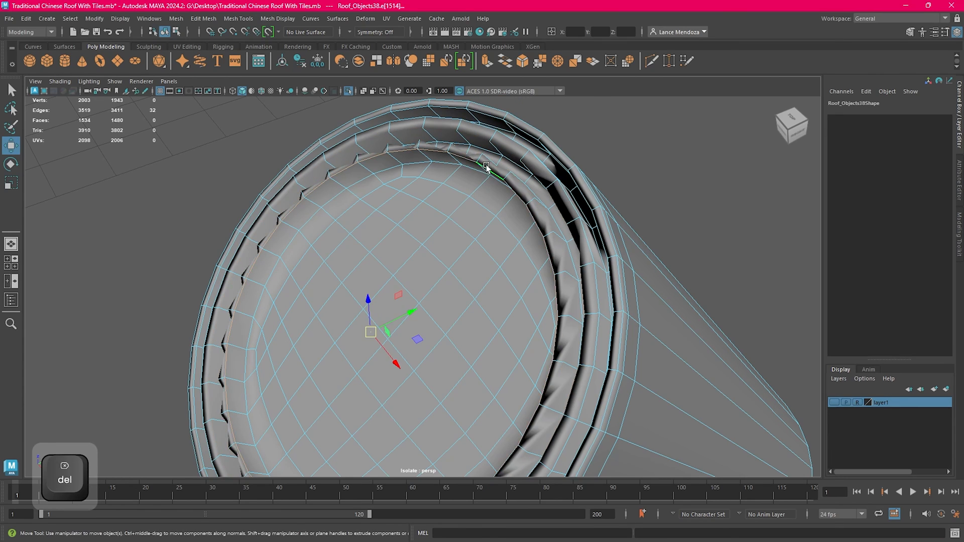
key("Delete")
double_click(517, 144)
key("Delete")
double_click(511, 140)
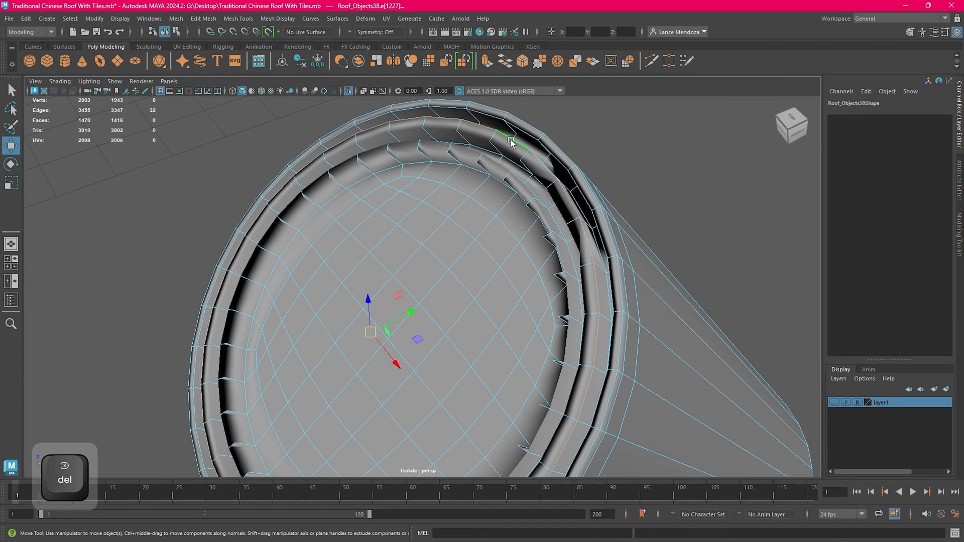
key("Delete")
Step: Remove the leftover vertices and the remaining ring loops so a single band joins the cap's rim to its centre
right_click_drag(511, 155, 478, 161)
key("Delete")
double_click(490, 164)
key("Delete")
double_click(494, 152)
key("Delete")
key("Delete")
Step: Delete the edge loop bordering the cap's flat centre and remove its leftover vertices
double_click(501, 181)
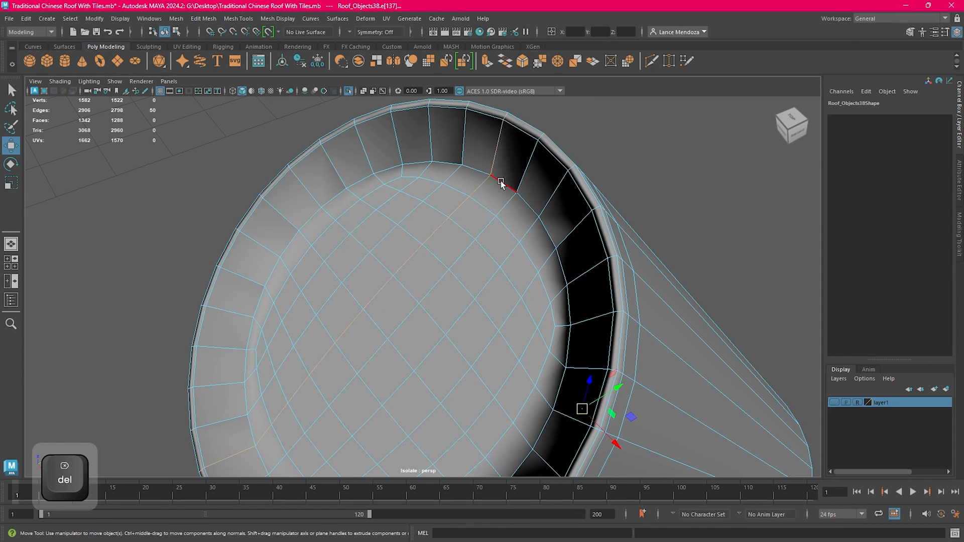
key("Delete")
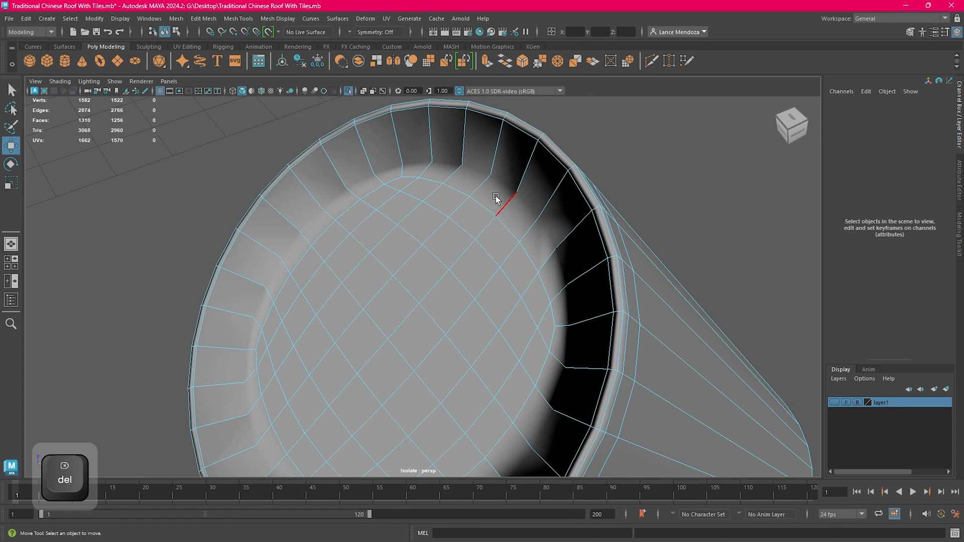
right_click_drag(495, 195, 446, 187)
double_click(442, 183)
key("Delete")
Step: Delete the four outer edge runs of the cap's central grid and clear their stray vertices
right_click_drag(517, 204, 508, 170)
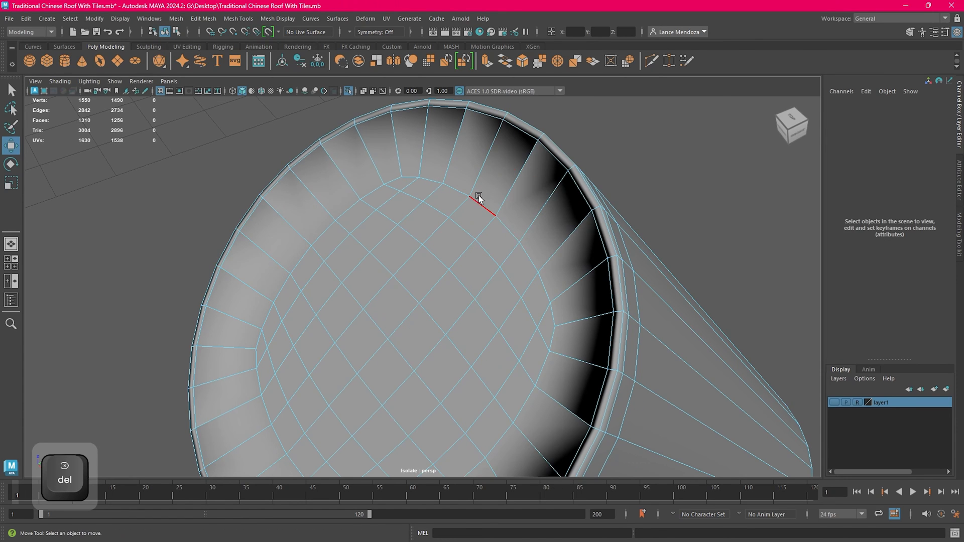
double_click(479, 195)
double_click(554, 336, "shift")
middle_click_drag(554, 336, 668, 241, "alt")
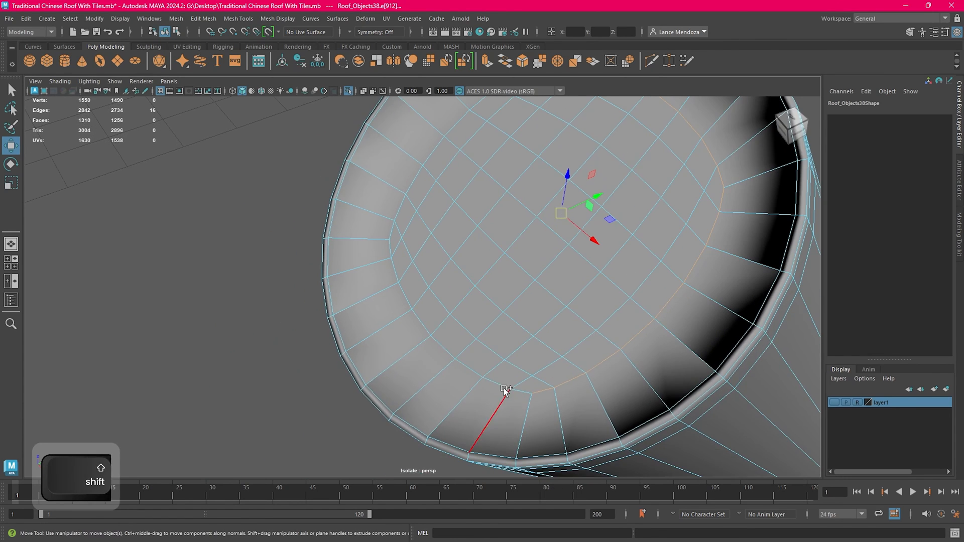
double_click(496, 377, "shift")
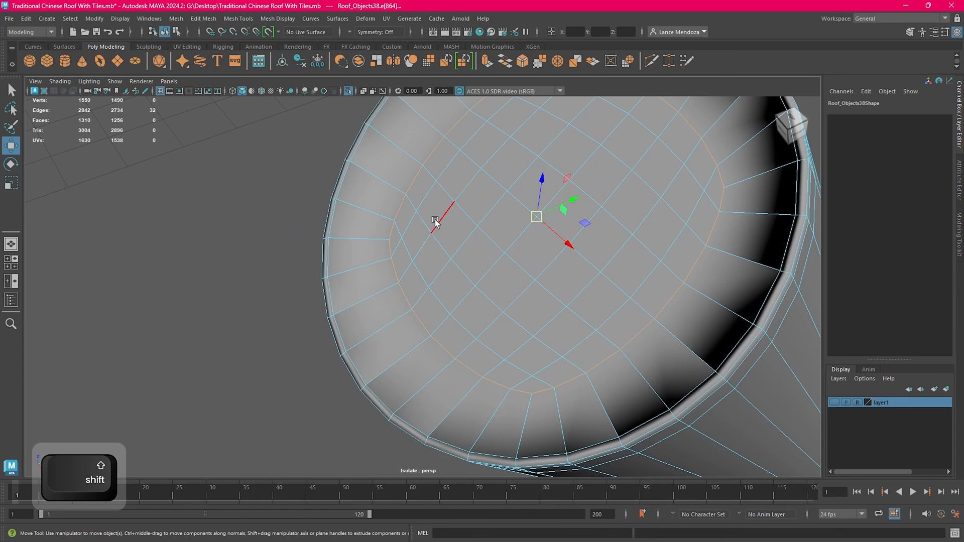
key("Delete")
right_click_drag(570, 175, 515, 192)
double_click(517, 194)
key("Delete")
Step: Select the simplified tile as an object and inspect its cap and face shell up close
scroll(577, 177, "down", 6)
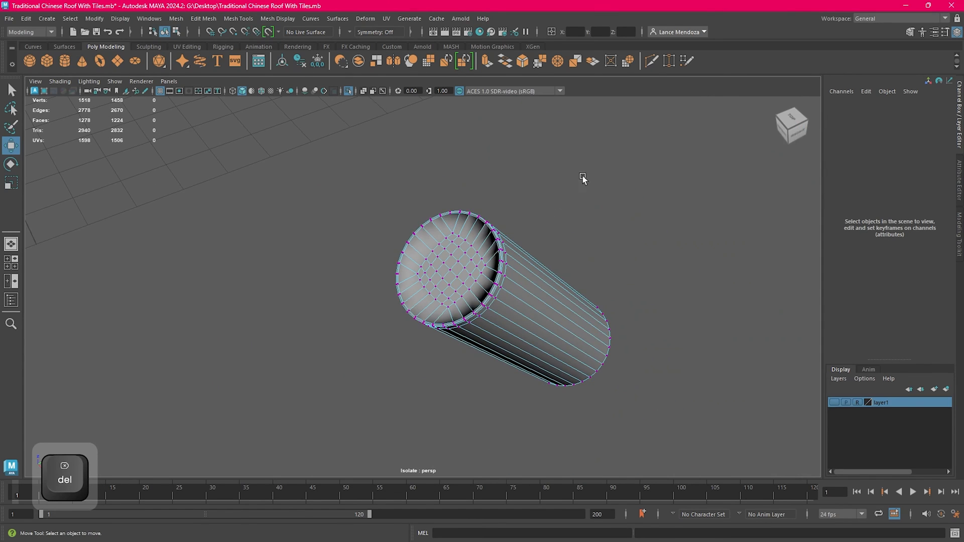
right_click_drag(617, 168, 640, 147)
left_click(639, 149)
scroll(551, 224, "down", 3)
left_click(500, 265)
scroll(503, 261, "up", 6)
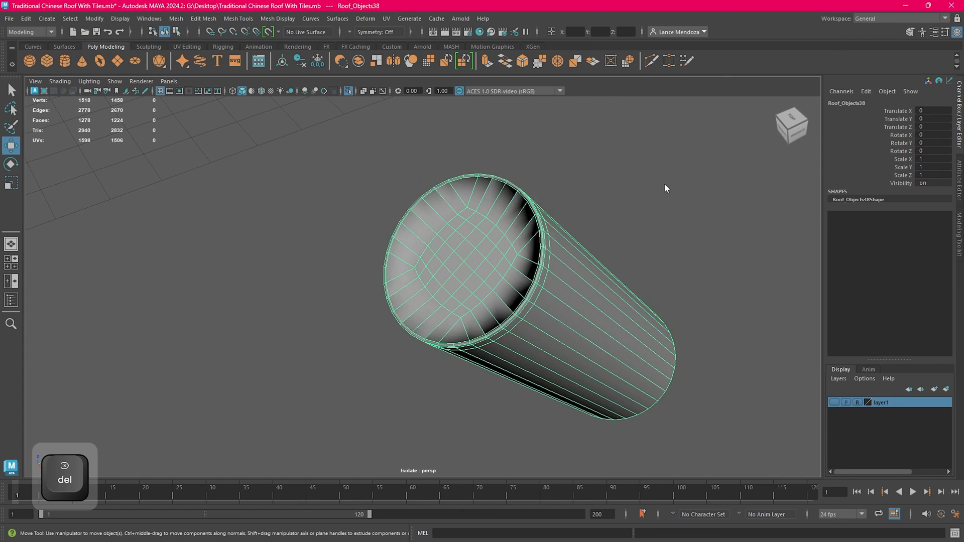
right_click_drag(664, 184, 644, 144)
left_click_drag(595, 199, 503, 278, "alt")
scroll(578, 231, "up", 5)
double_click(565, 234)
scroll(503, 278, "up", 2)
right_click_drag(426, 162, 426, 187)
double_click(503, 311)
scroll(512, 317, "up", 4)
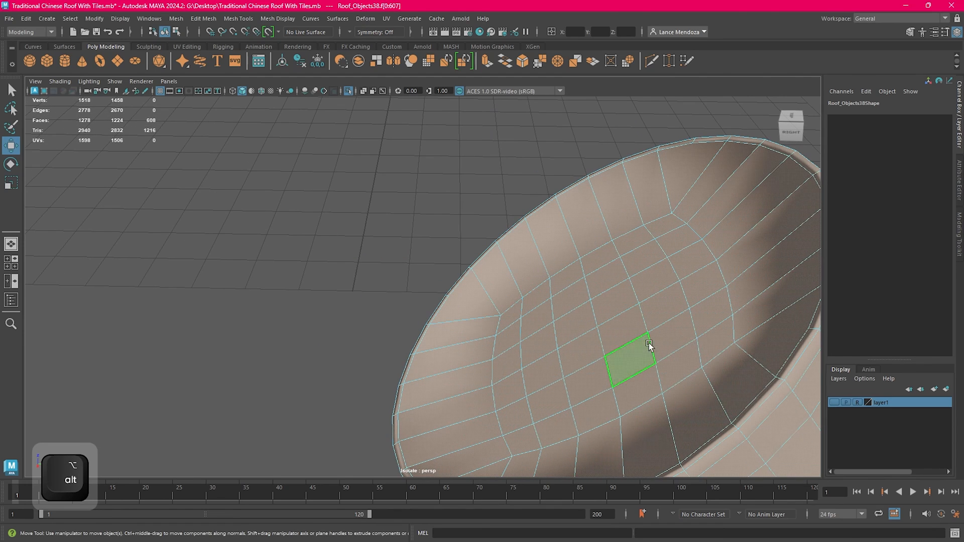
Step: Select all the faces of the square-patterned grid in the centre of the tile's cap
left_click(706, 346)
double_click(657, 229, "shift")
left_click(634, 238, "shift")
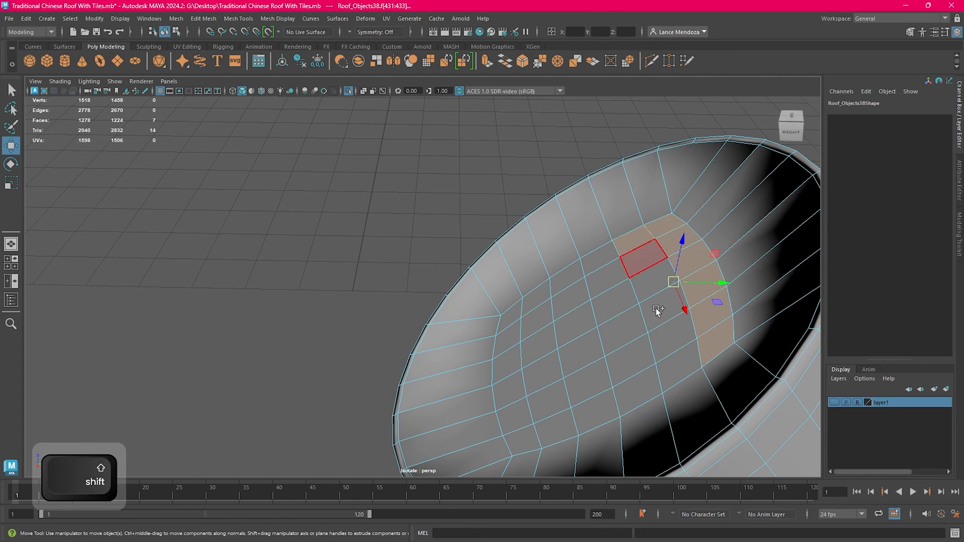
left_click(673, 355, "shift")
double_click(673, 356, "shift")
left_click(638, 387, "shift")
double_click(600, 260, "shift")
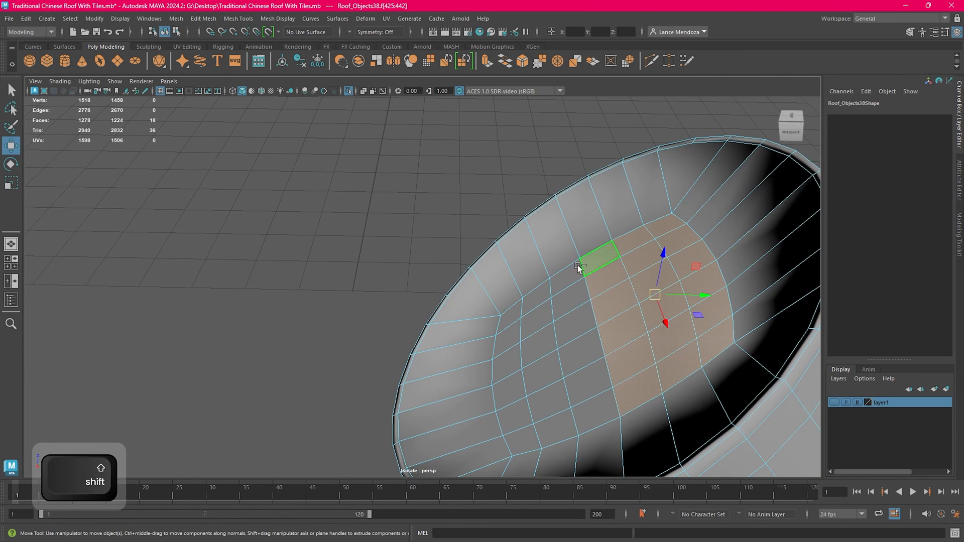
double_click(595, 412, "shift")
left_click(563, 420, "shift")
double_click(513, 316, "shift")
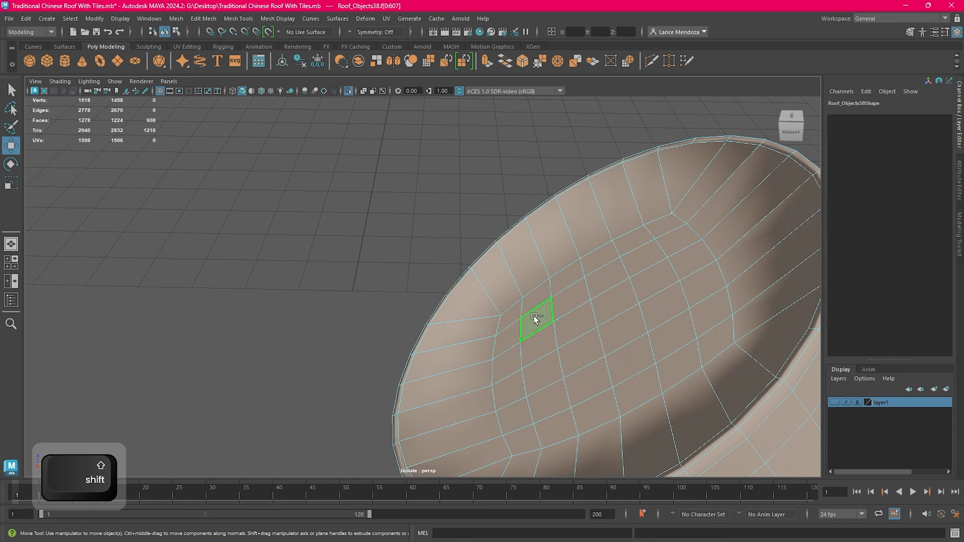
key("ctrl+z")
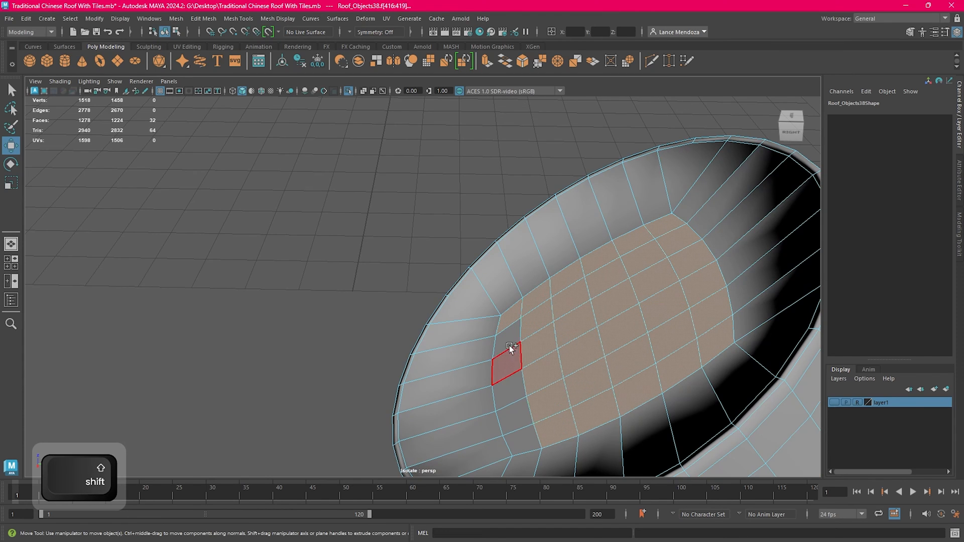
double_click(528, 427, "shift")
Step: Try the Component axis orientation for the Move tool on the selected cap faces, and reset the tool settings
scroll(590, 374, "down", 5)
key("w")
key("e")
key("r")
left_click_drag(590, 331, 531, 297, "alt")
key("w")
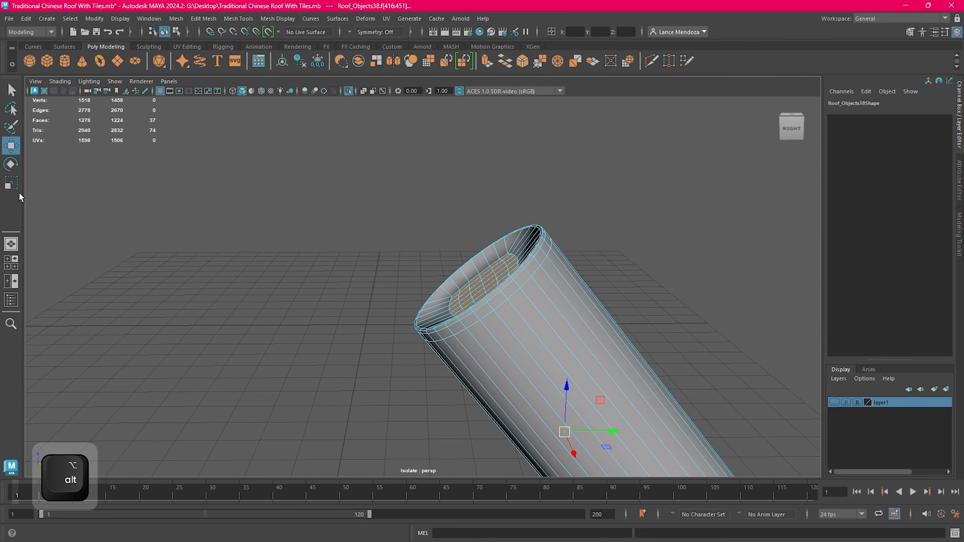
key("w")
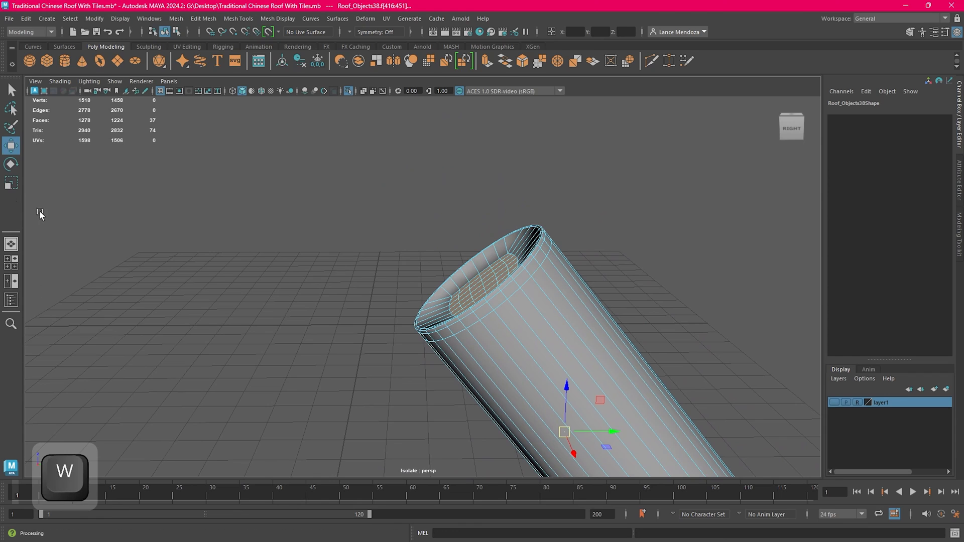
double_click(13, 147)
left_click(212, 137)
left_click(221, 160)
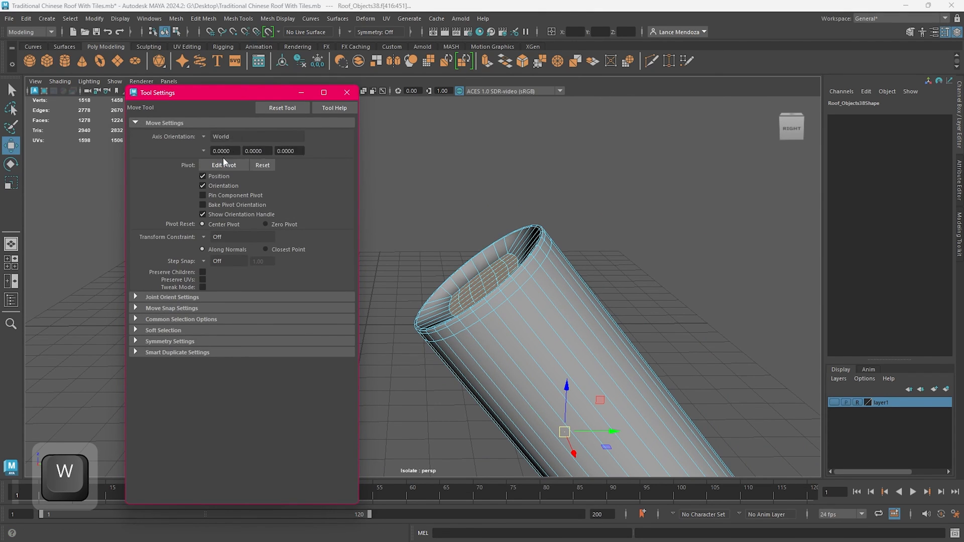
left_click(213, 139)
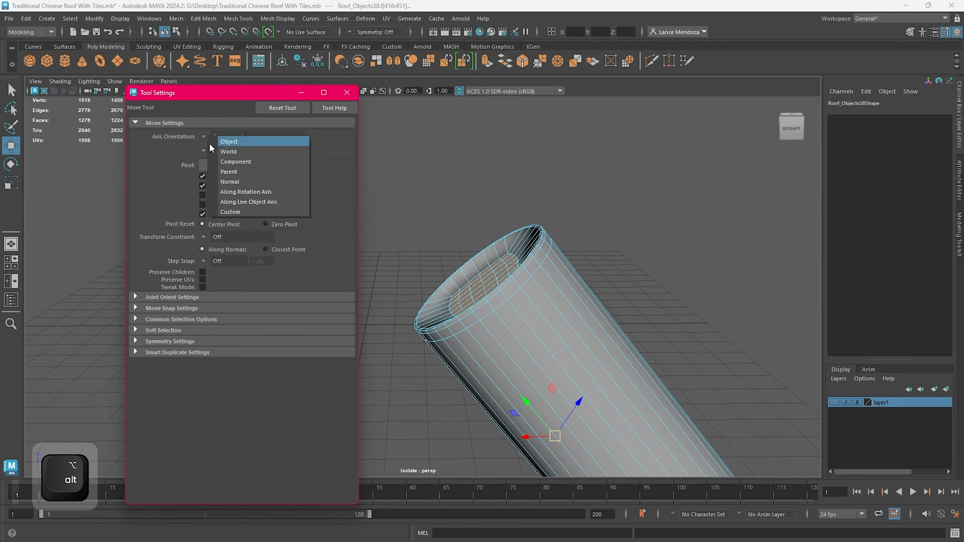
left_click(279, 109)
Step: Try the Normal, Parent, Along Rotation Axis, World and Object axis orientations for the Move tool
left_click(212, 138)
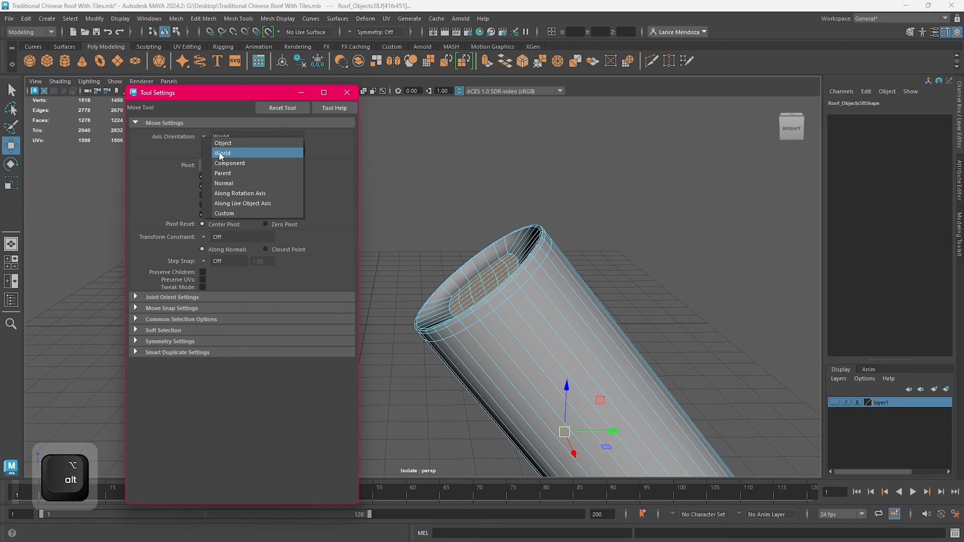
left_click(236, 176)
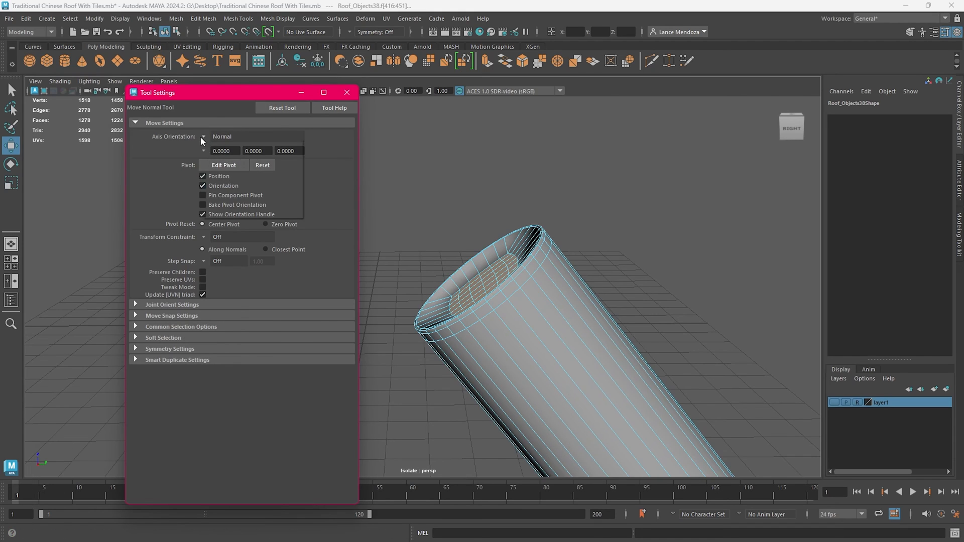
left_click(203, 136)
left_click(221, 173)
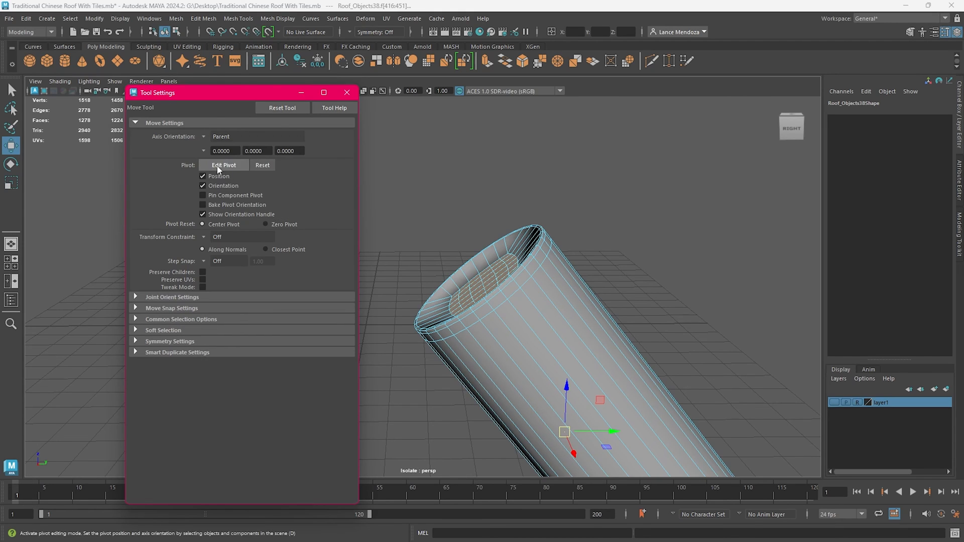
left_click(203, 136)
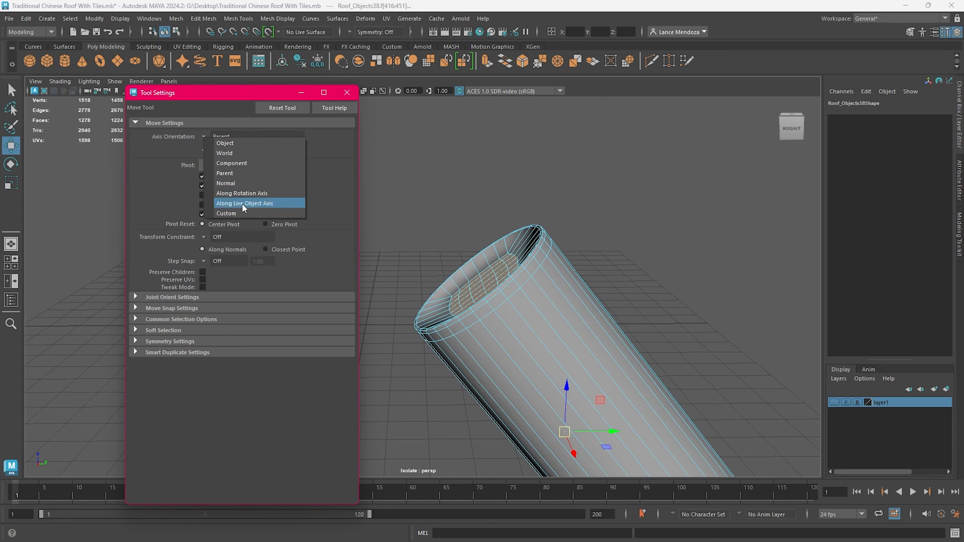
left_click(248, 195)
left_click(203, 138)
left_click(223, 155)
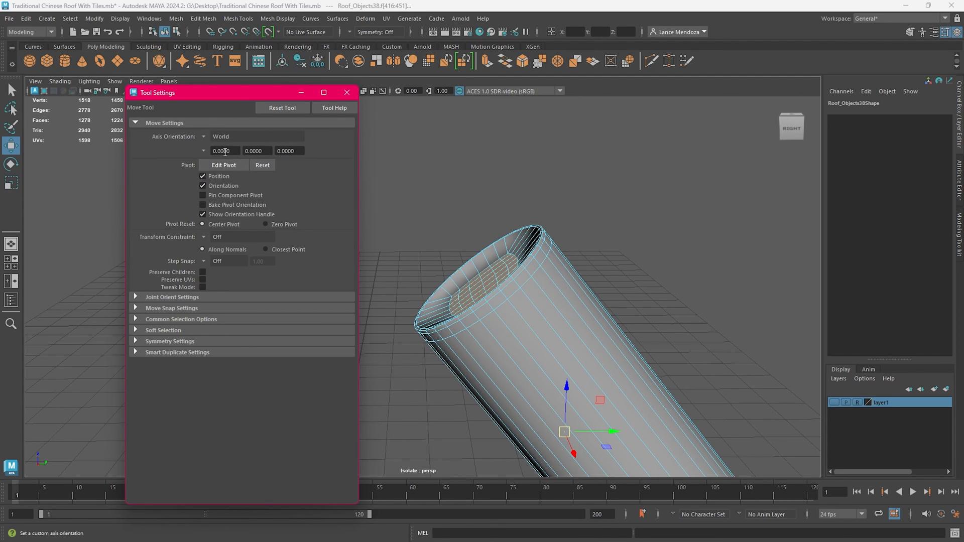
left_click(201, 135)
left_click(227, 141)
key("d")
left_click(346, 92)
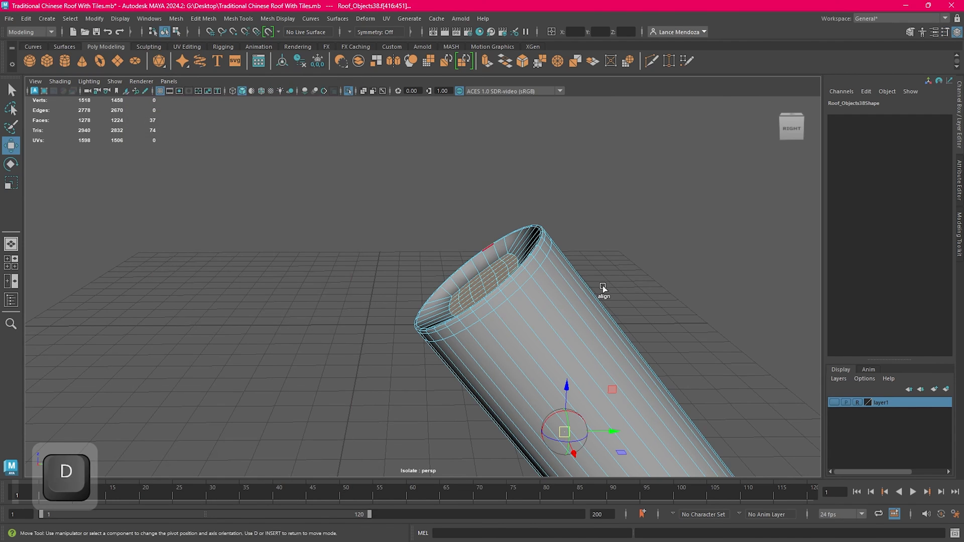
Step: Try to realign the pivot of the selected faces to the cap by rotating it, and undo the attempt
middle_click_drag(603, 399, 526, 283, "alt")
middle_click_drag(456, 102, 557, 208, "alt")
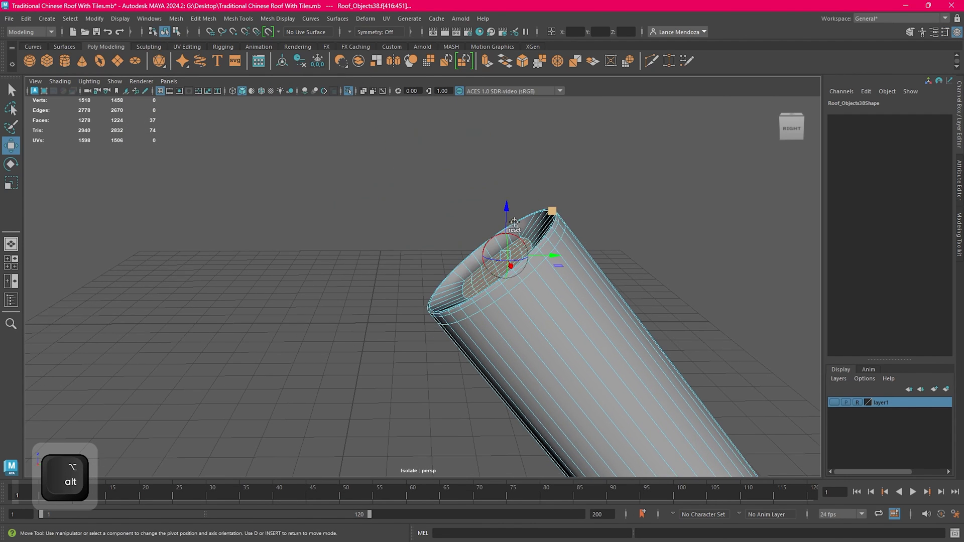
right_click_drag(558, 209, 576, 273, "alt")
key("e")
left_click_drag(612, 231, 597, 213)
key("ctrl+z")
key("d")
key("e")
key("ctrl+z")
Step: Remove the stray extra face from the selection, keeping only the cap's central grid faces ready for moving
left_click_drag(346, 254, 567, 266, "alt")
right_click_drag(497, 300, 517, 306, "alt")
mouse_move(437, 327)
left_mouse_down("ctrl")
mouse_move(553, 411)
mouse_move(442, 329)
left_mouse_up("ctrl")
middle_click_drag(522, 254, 393, 328, "alt")
left_click_drag(393, 327, 327, 301, "alt")
key("w")
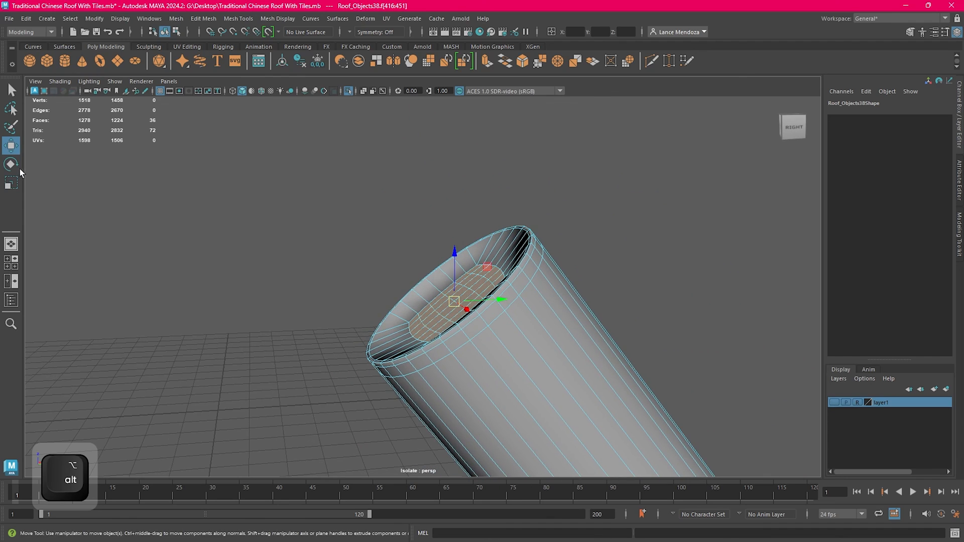
Step: Set the Move tool's axis orientation to Component for the selected cap faces
double_click(11, 147)
left_click(206, 137)
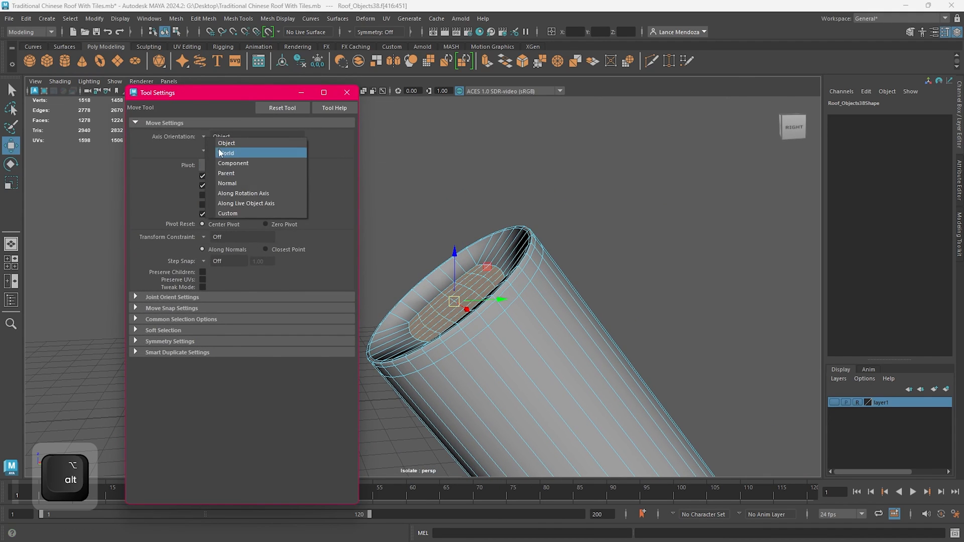
left_click(245, 160)
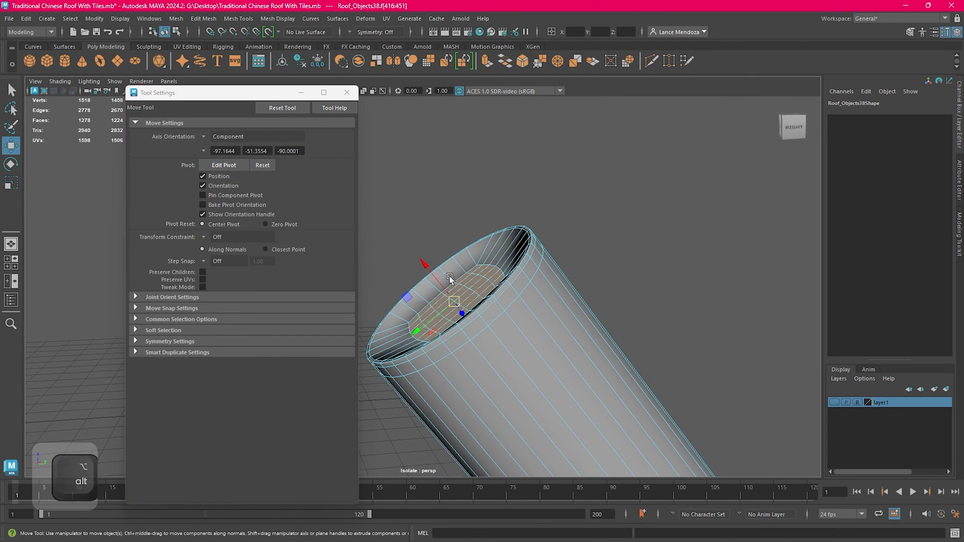
left_click_drag(502, 261, 702, 261, "alt")
left_click(347, 92)
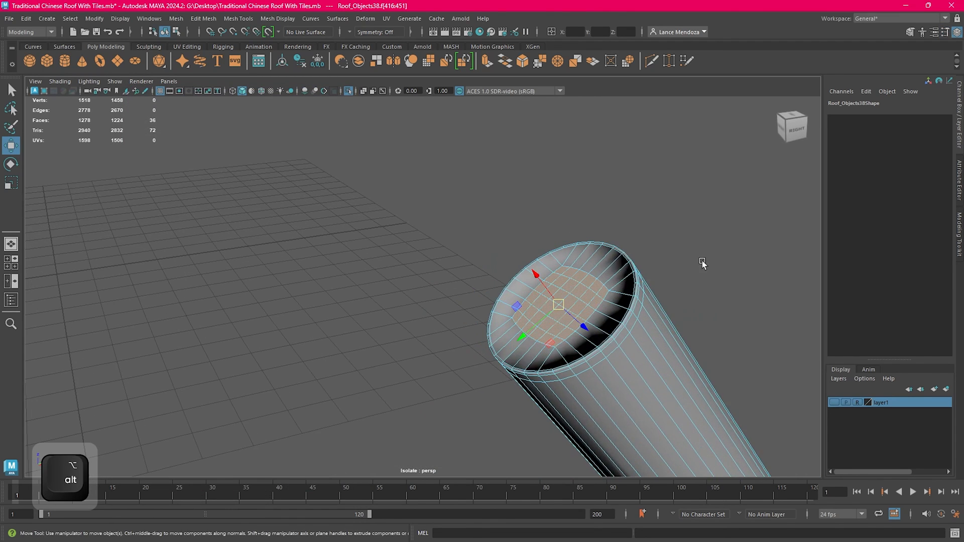
Step: Delete the extra edge loops just behind the end cap's rim, along with their leftover vertices
middle_click_drag(710, 231, 614, 223, "alt")
double_click(576, 311)
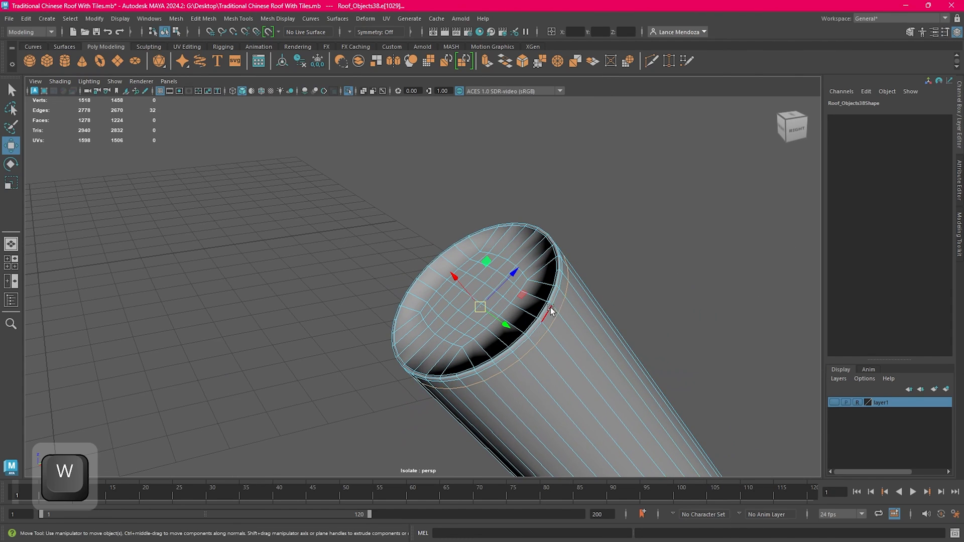
key("Delete")
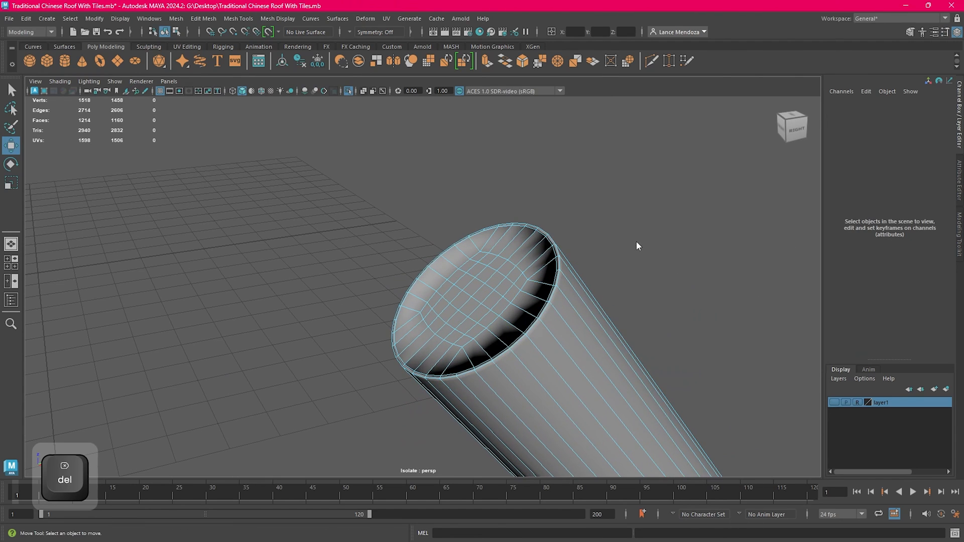
right_click_drag(637, 241, 585, 241)
double_click(561, 264)
key("Delete")
right_click_drag(636, 207, 664, 193)
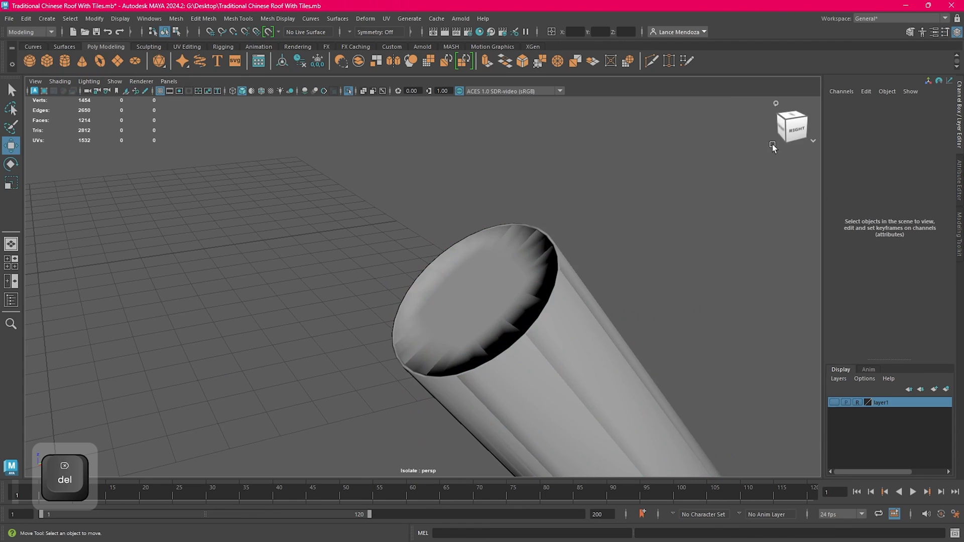
Step: Exit isolation to show the full roof, and delete the construction history of the tile columns
left_click(620, 261)
left_click_drag(601, 279, 425, 197, "alt")
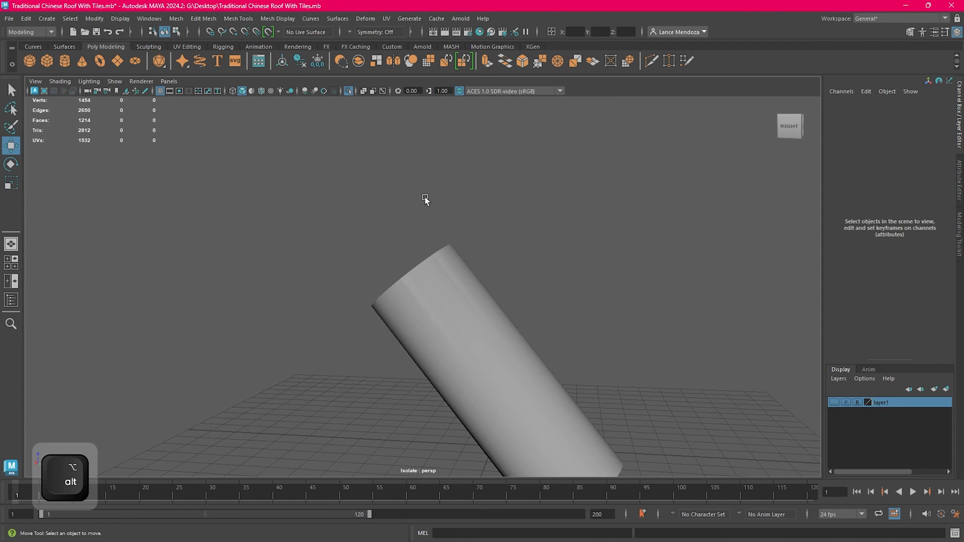
left_click(349, 92)
left_click_drag(536, 312, 378, 312, "alt")
left_click(379, 312)
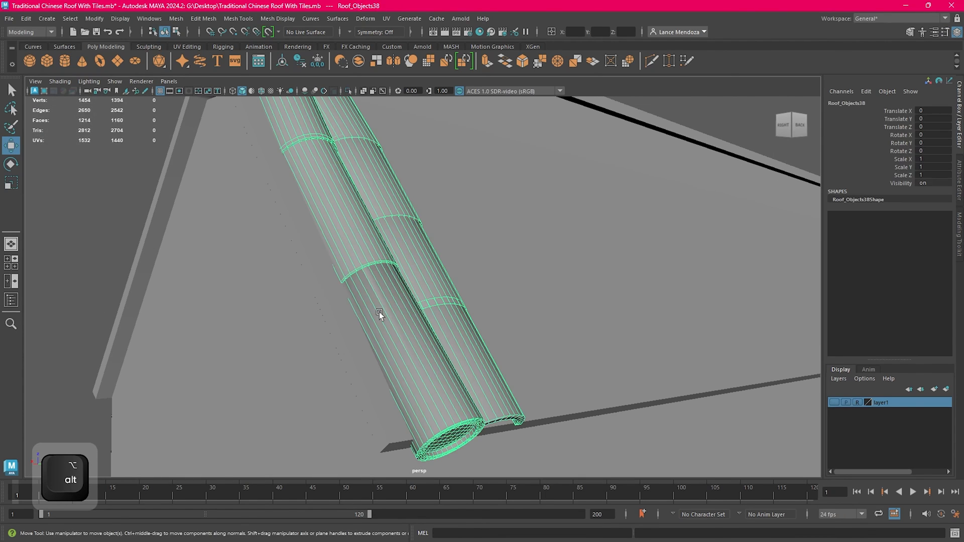
left_click(26, 19)
mouse_move(80, 151)
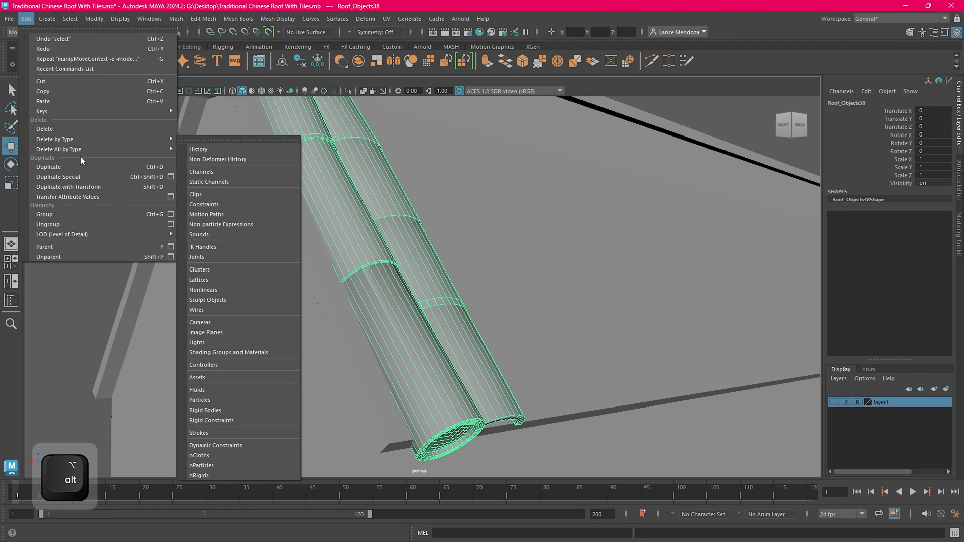
left_click(199, 149)
left_click_drag(195, 146, 336, 300, "alt")
right_click_drag(545, 220, 535, 241)
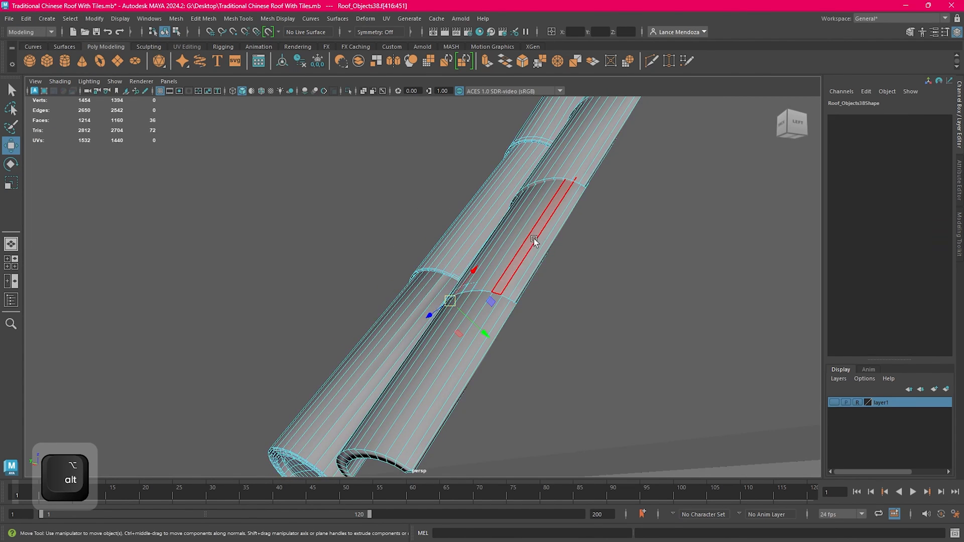
double_click(534, 240)
middle_click_drag(532, 240, 495, 265, "alt")
scroll(496, 265, "up", 2)
key("e")
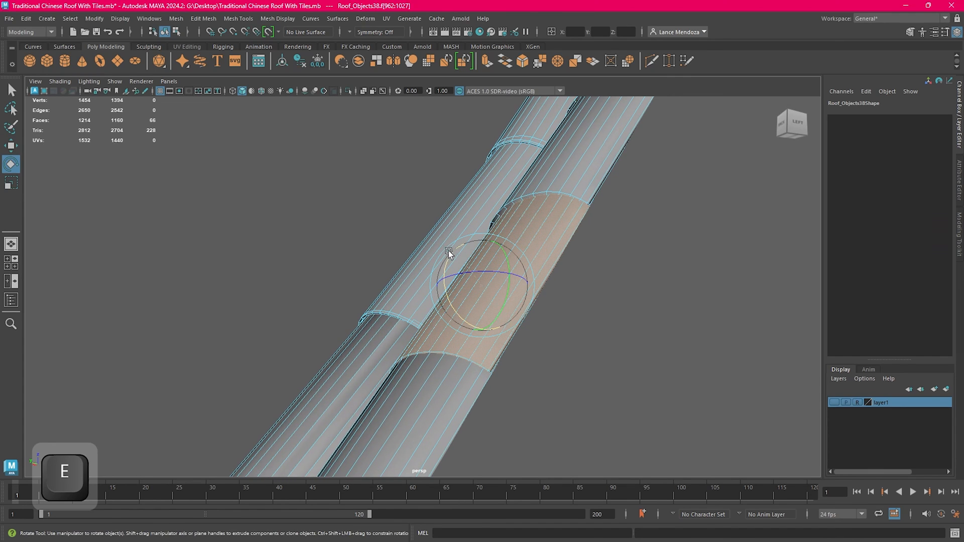
key("w")
scroll(411, 246, "down", 2)
right_click_drag(289, 220, 309, 214)
left_click(309, 215)
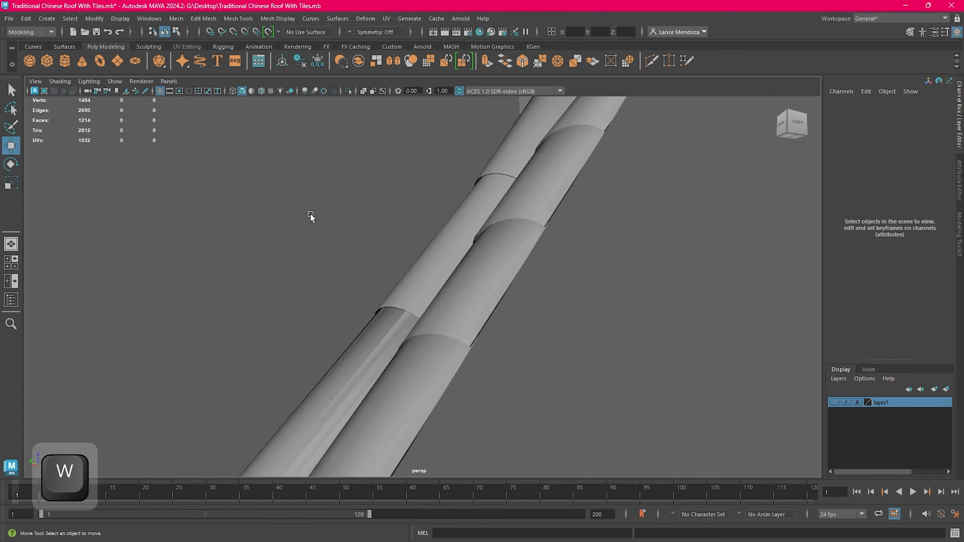
Step: Average the normals of the combined tile columns
scroll(251, 257, "down", 4)
left_click_drag(246, 261, 342, 278, "alt")
left_click(387, 312)
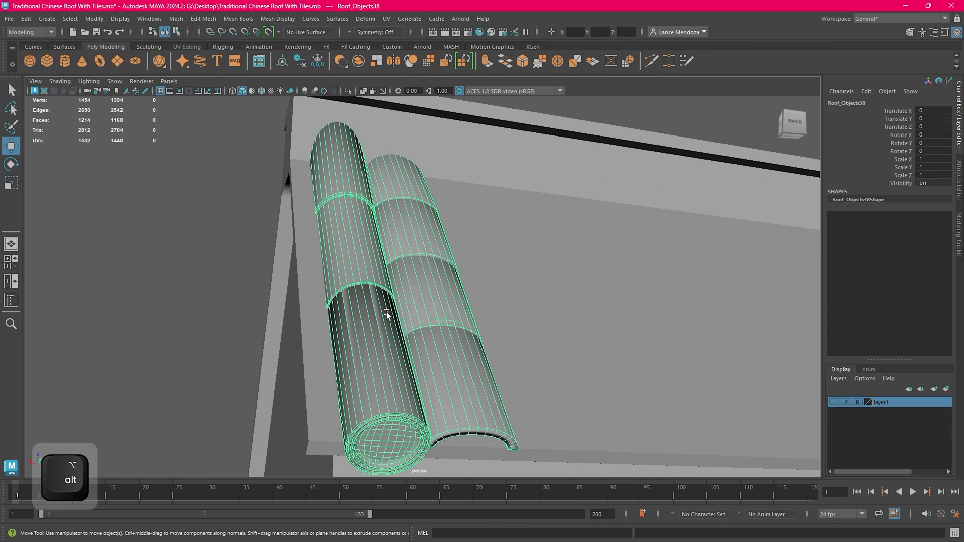
key("w")
left_click(336, 19)
mouse_move(290, 19)
left_click(310, 48)
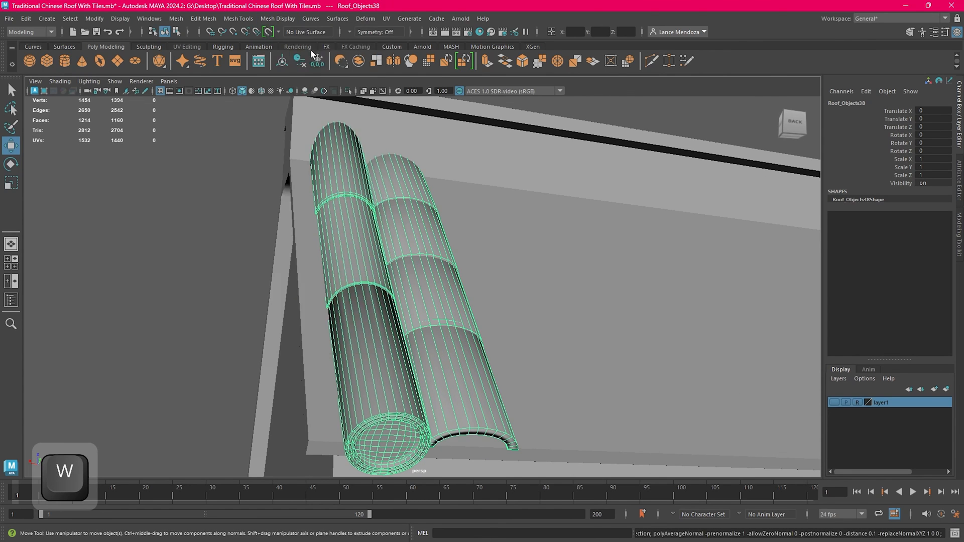
Step: Apply an automatic UV projection to all faces of the tile columns
scroll(416, 220, "down", 3)
left_click_drag(416, 220, 419, 206, "alt")
left_click(274, 224)
mouse_move(419, 252)
left_mouse_down("alt")
mouse_move(430, 295)
mouse_move(427, 249)
left_mouse_up("alt")
left_click(430, 294)
scroll(435, 303, "up", 4)
right_click(427, 249)
right_click_drag(447, 234, 450, 233)
left_click_drag(450, 233, 453, 247, "alt")
left_click(388, 19)
left_click(411, 78)
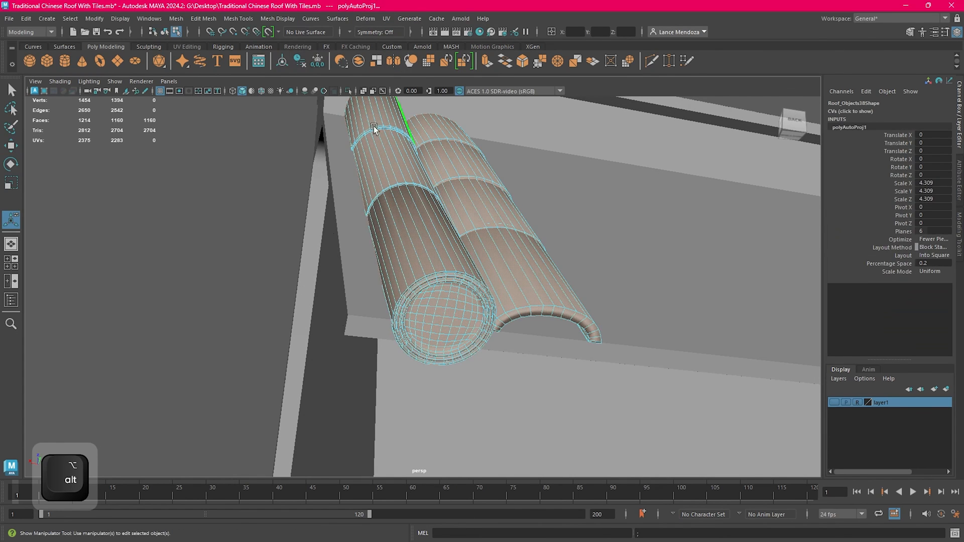
Step: Unfold all UV shells of the tile columns in the UV Editor, fixing the non-manifold geometry
left_click(471, 157)
left_click(386, 19)
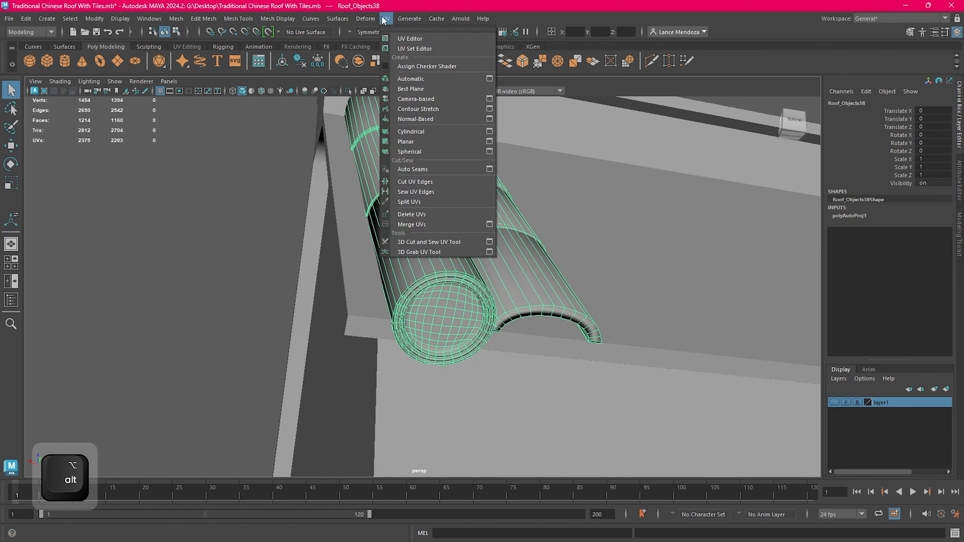
left_click(426, 39)
right_click_drag(516, 219, 471, 205)
left_click_drag(204, 130, 724, 486)
left_click(216, 92)
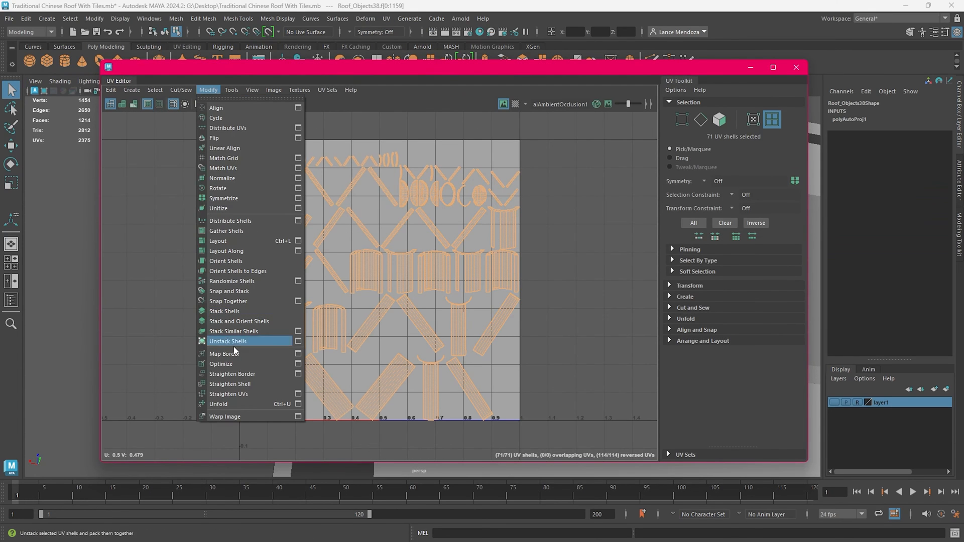
left_click(232, 404)
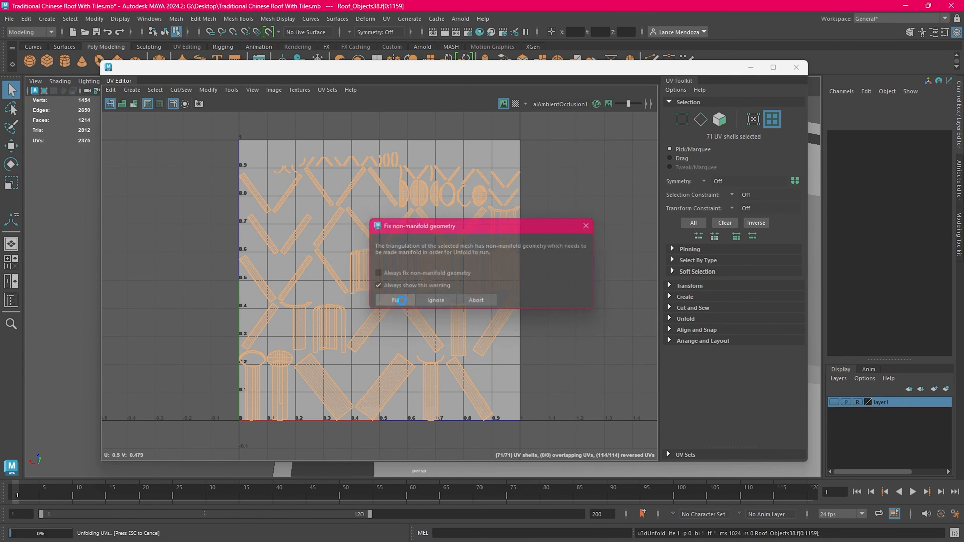
left_click(395, 301)
Step: Run Layout on the tile columns' UV shells, close the UV Editor and return to object selection
left_click(210, 91)
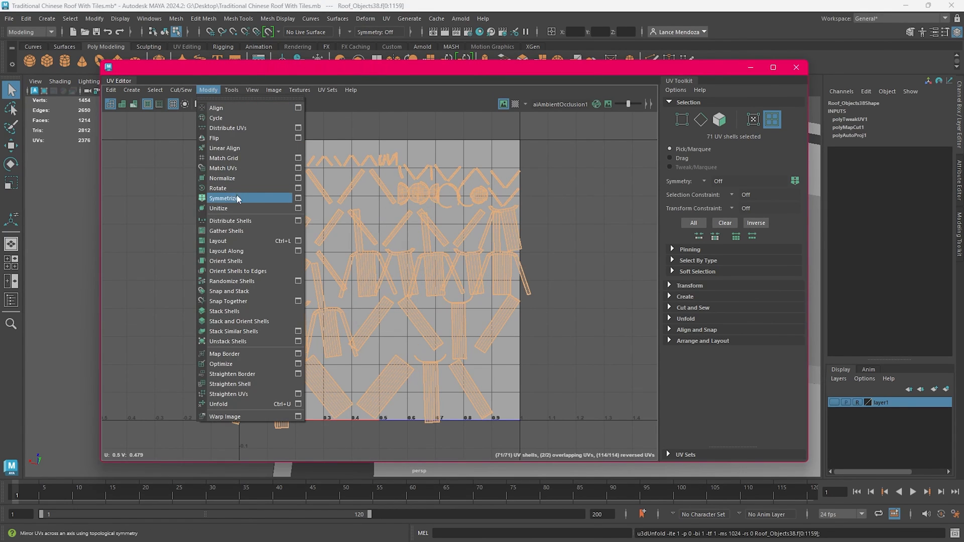
left_click(242, 242)
key("w")
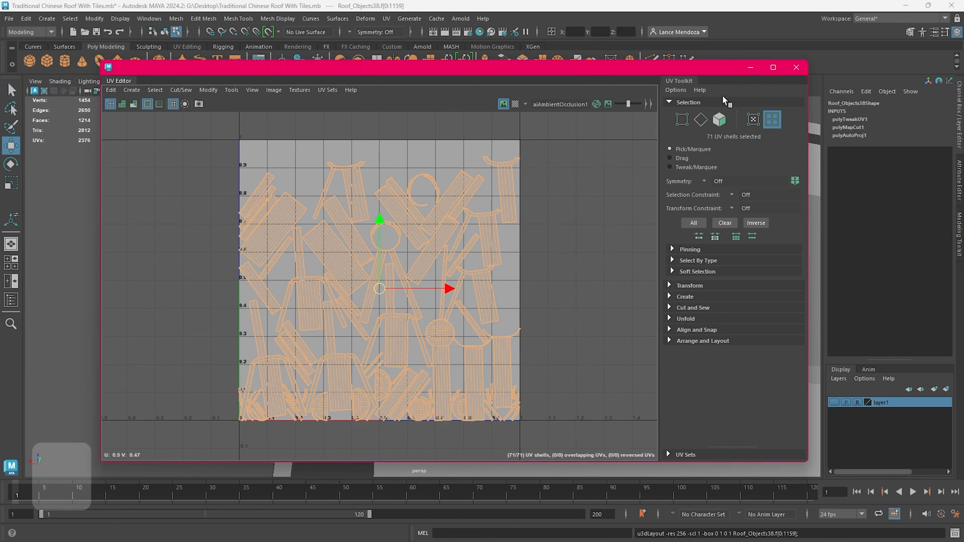
left_click(798, 69)
right_click_drag(174, 215, 232, 196)
left_click(281, 216)
Step: Delete the extra edge loop above the upper joint of the outer tile column, along with its leftover vertices
scroll(321, 225, "down", 5)
scroll(472, 284, "up", 5)
left_click_drag(321, 225, 354, 215, "alt")
left_click(472, 284)
scroll(354, 216, "up", 5)
middle_click_drag(355, 216, 375, 299, "alt")
left_click_drag(376, 299, 407, 289, "alt")
scroll(407, 289, "up", 2)
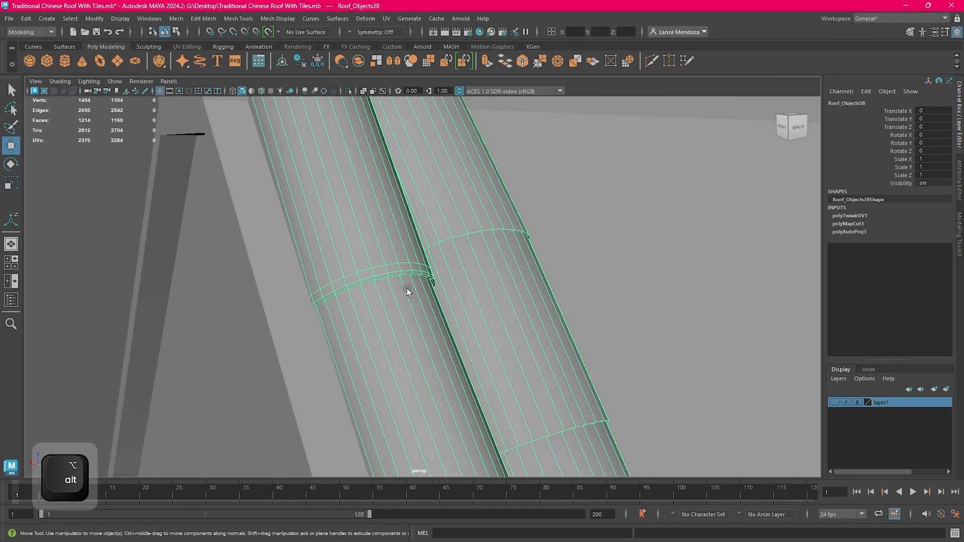
scroll(406, 286, "up", 3)
right_click_drag(379, 282, 373, 234)
double_click(371, 254)
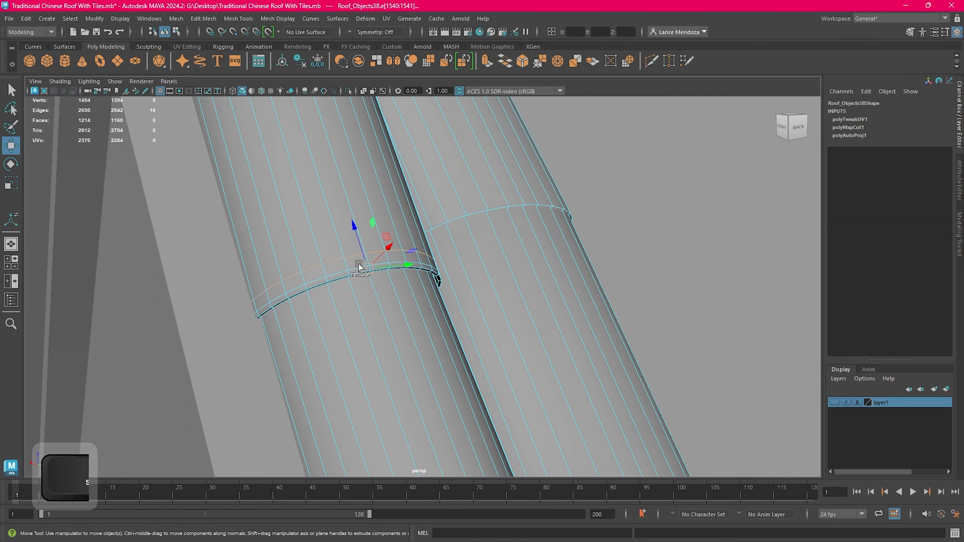
key("Delete")
right_click_drag(379, 255, 341, 252)
left_click(342, 254)
left_click(340, 247)
Step: Delete the extra edge loop above the next joint down the outer tile column, including its leftover vertices
scroll(366, 254, "down", 7)
left_click_drag(366, 254, 365, 254, "alt")
middle_click_drag(454, 284, 388, 138, "alt")
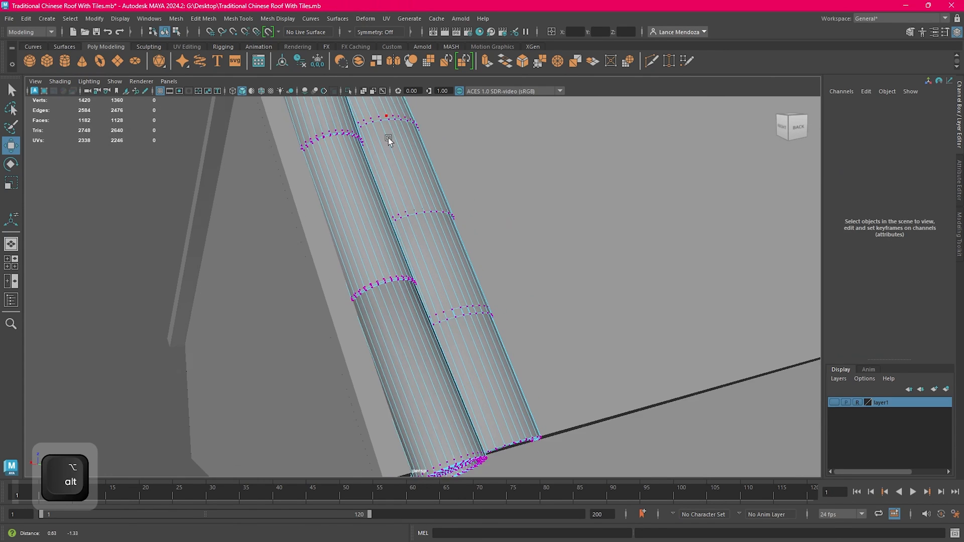
left_click_drag(416, 216, 371, 224, "alt")
scroll(352, 251, "up", 7)
left_click_drag(348, 258, 387, 243, "alt")
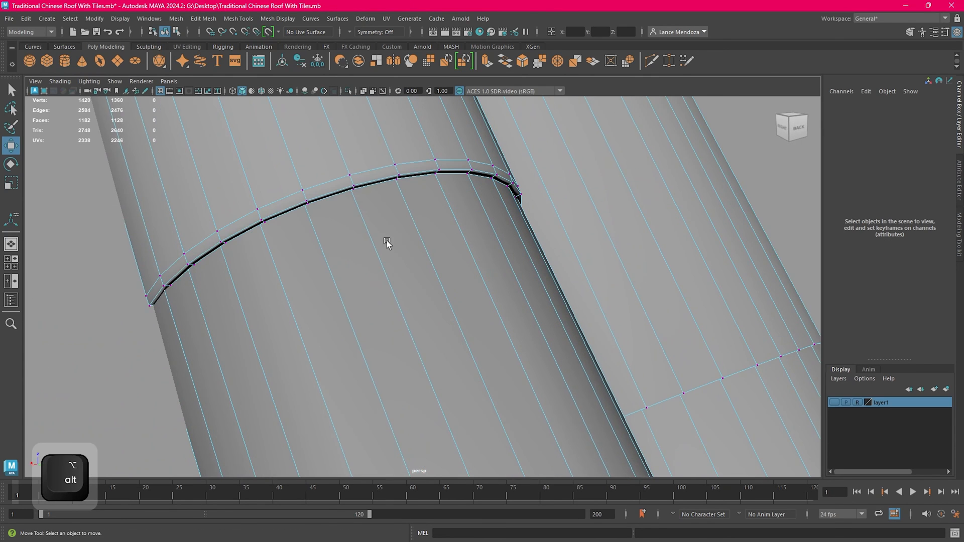
key("F10")
double_click(363, 169)
right_click_drag(362, 170, 352, 168)
key("Delete")
Step: Inspect how a middle tile's lower edge overlaps the tile below it in the inner column
left_click_drag(365, 167, 429, 284, "alt")
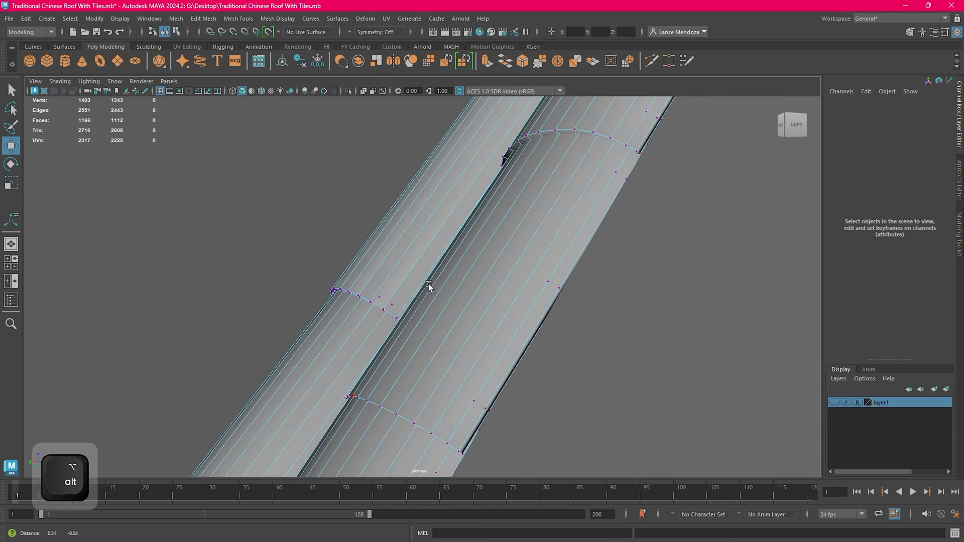
right_click_drag(429, 285, 430, 304)
double_click(439, 299)
left_click_drag(439, 299, 533, 317, "alt")
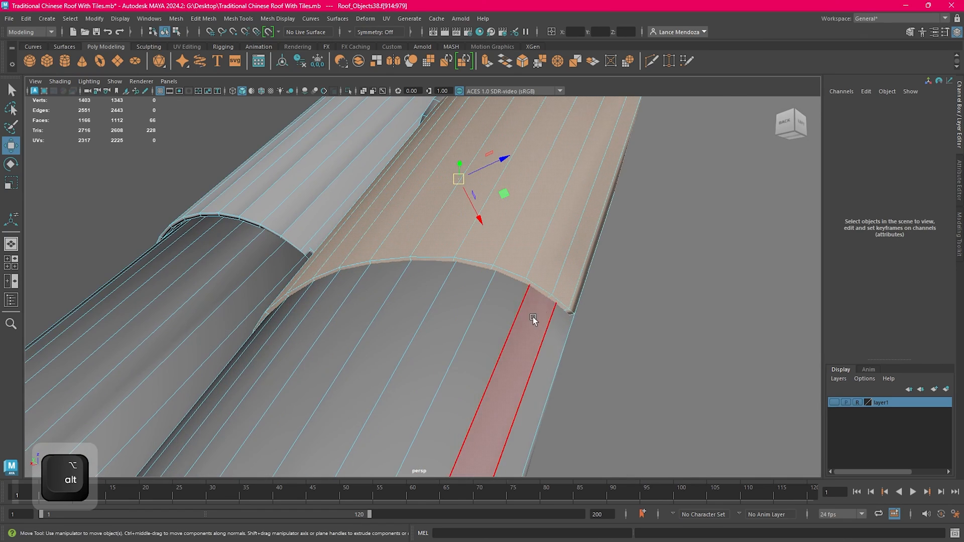
left_click(564, 308)
right_click_drag(545, 207, 584, 191)
scroll(497, 221, "down", 5)
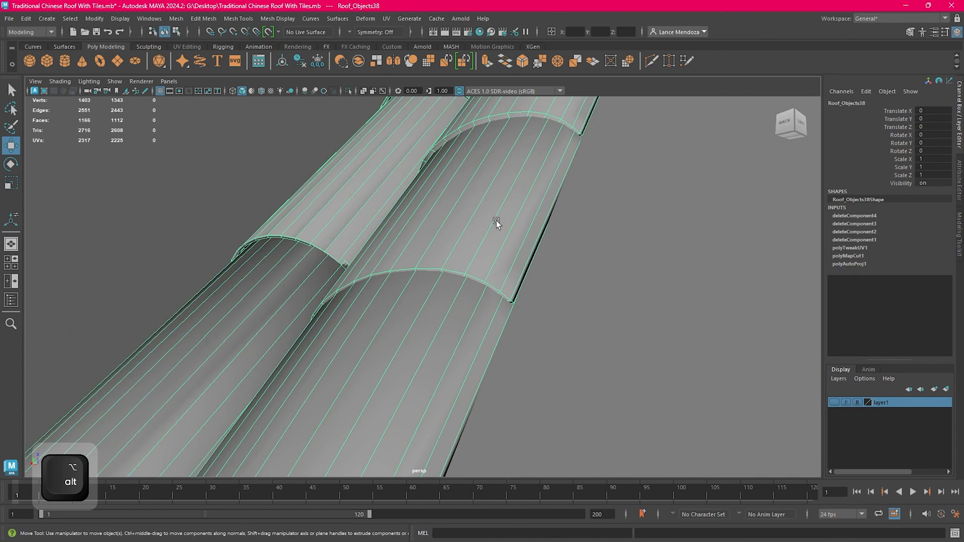
Step: Select all faces of the inner column's middle tile with the Move tool active, and save the scene
left_click_drag(496, 221, 489, 204, "alt")
right_click_drag(489, 204, 491, 216)
double_click(493, 215)
key("e")
left_click_drag(494, 215, 507, 241, "alt")
key("w")
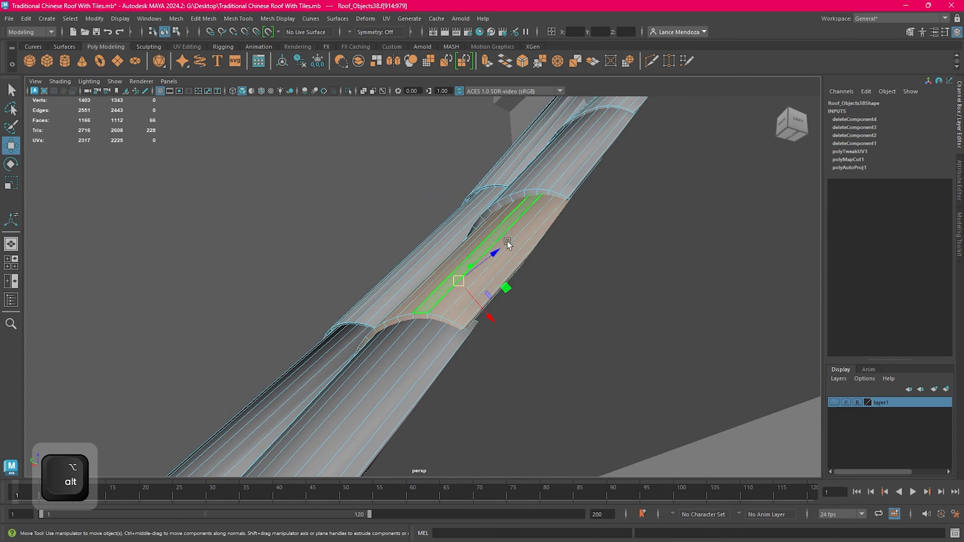
middle_click_drag(507, 241, 593, 210, "alt")
key("ctrl+s")
Step: Shift all faces of the inner column's lowest tile slightly, and return to object selection
middle_click_drag(577, 256, 580, 235, "alt")
double_click(513, 270)
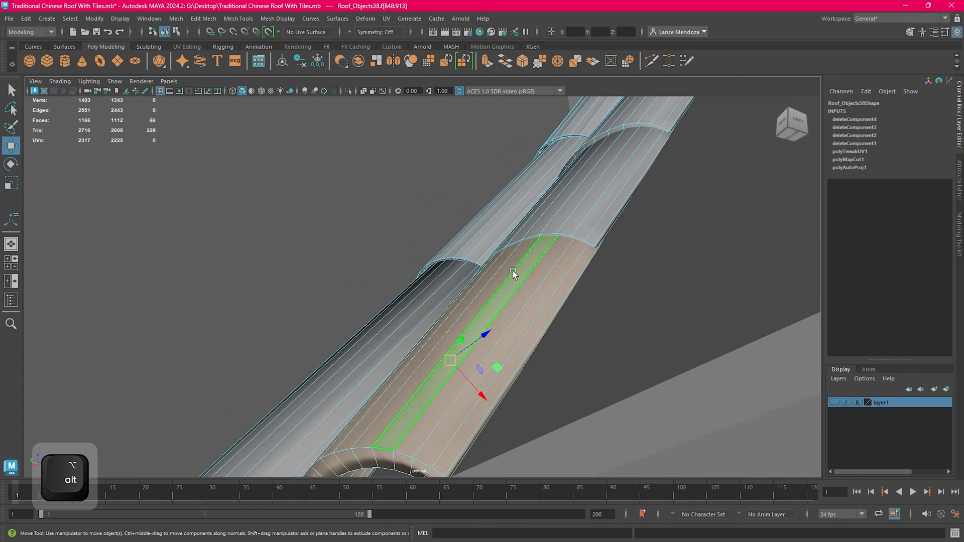
left_click(513, 274)
double_click(534, 333)
middle_click_drag(538, 333, 558, 261, "alt")
left_click_drag(492, 307, 468, 318)
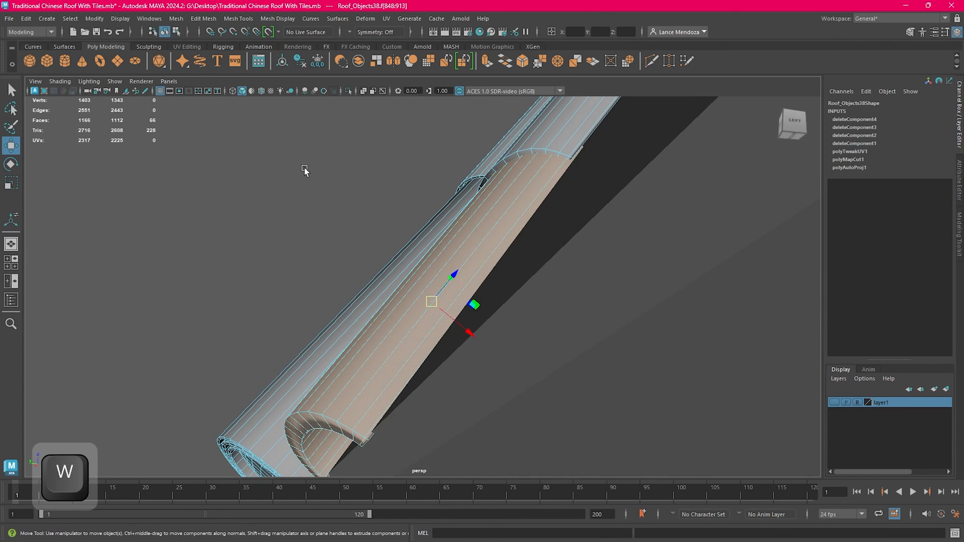
right_click_drag(304, 169, 346, 154)
left_click(362, 181)
Step: Examine the surface shading along both tile columns up to the roof ridge
scroll(362, 181, "down", 5)
left_click_drag(362, 180, 423, 206, "alt")
middle_click_drag(422, 206, 427, 300, "alt")
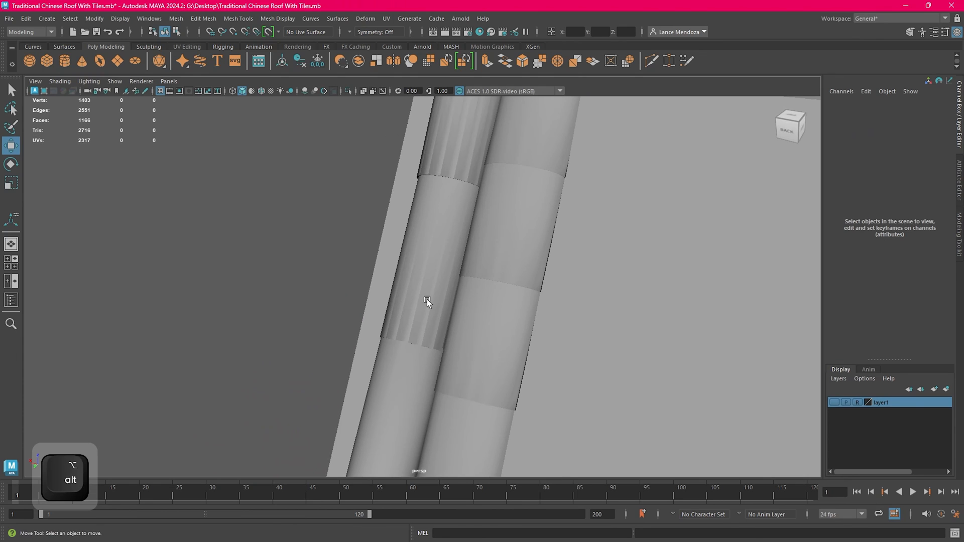
scroll(428, 259, "down", 3)
middle_click_drag(429, 259, 421, 315, "alt")
left_click_drag(421, 314, 445, 262, "alt")
left_click(407, 277)
middle_click_drag(313, 208, 371, 211, "alt")
left_click(233, 209)
scroll(535, 305, "up", 3)
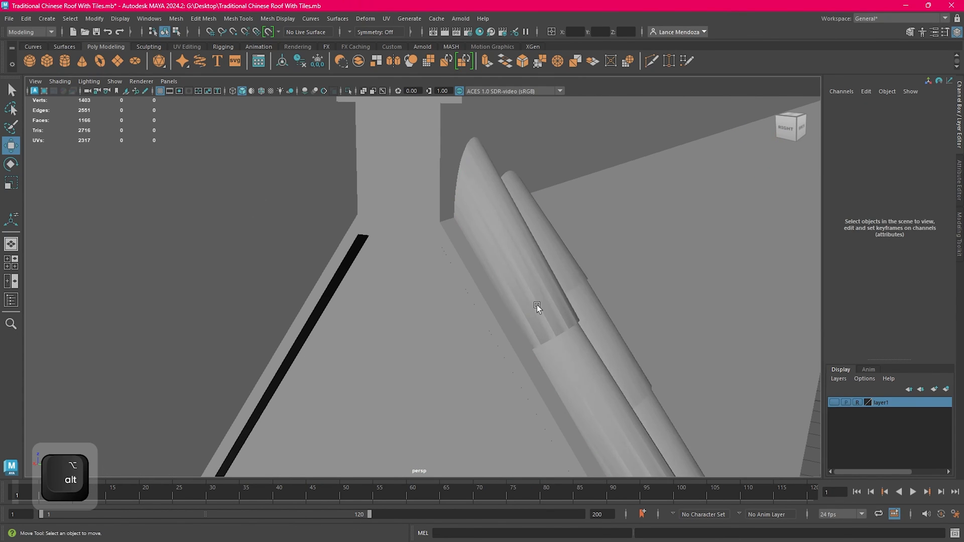
Step: Apply Soften Edge to the edges of the top tile in the outer column
left_click(538, 305)
right_click_drag(250, 124, 275, 316)
right_click_drag(297, 107, 250, 96)
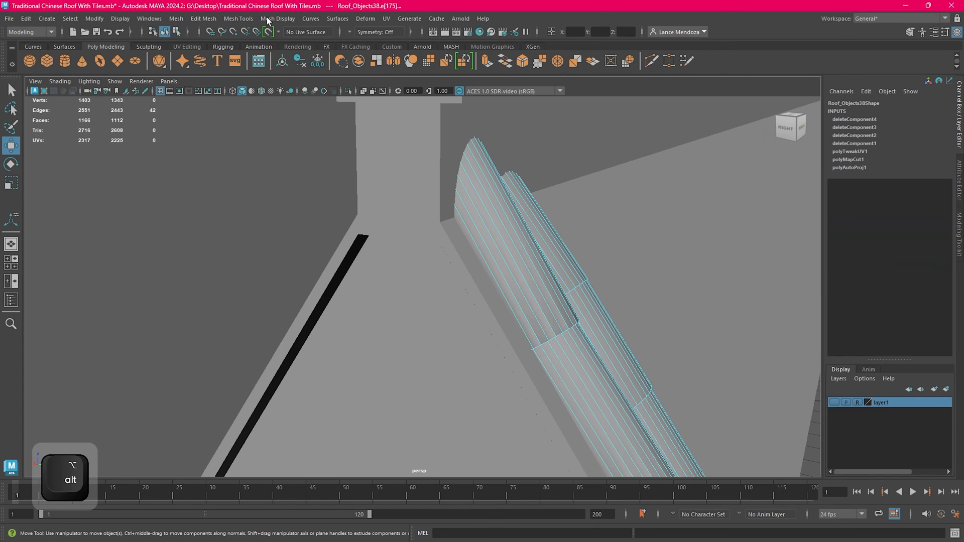
left_click(277, 18)
left_click(291, 109)
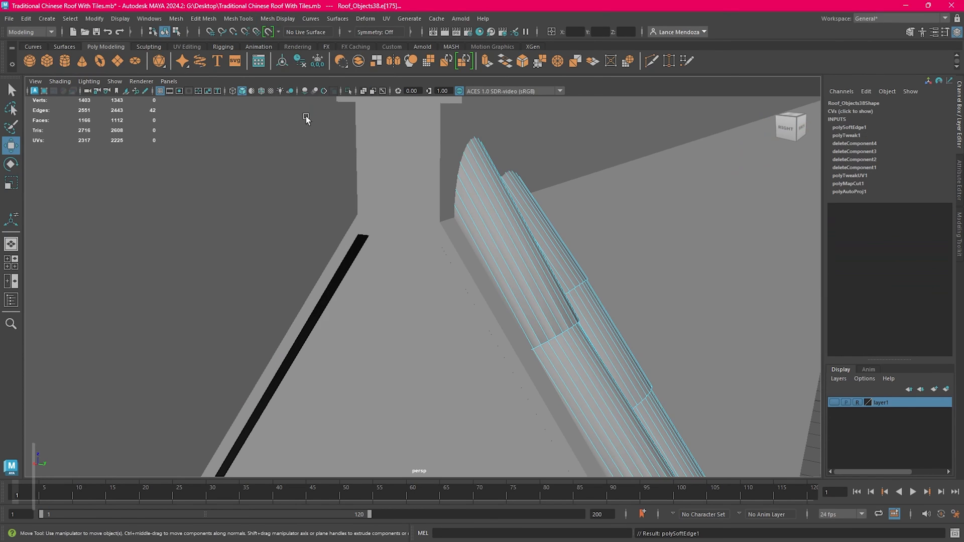
right_click_drag(261, 207, 300, 172)
left_click(300, 171)
Step: Apply Soften/Harden Edges to the whole tile-column object
left_click(571, 310)
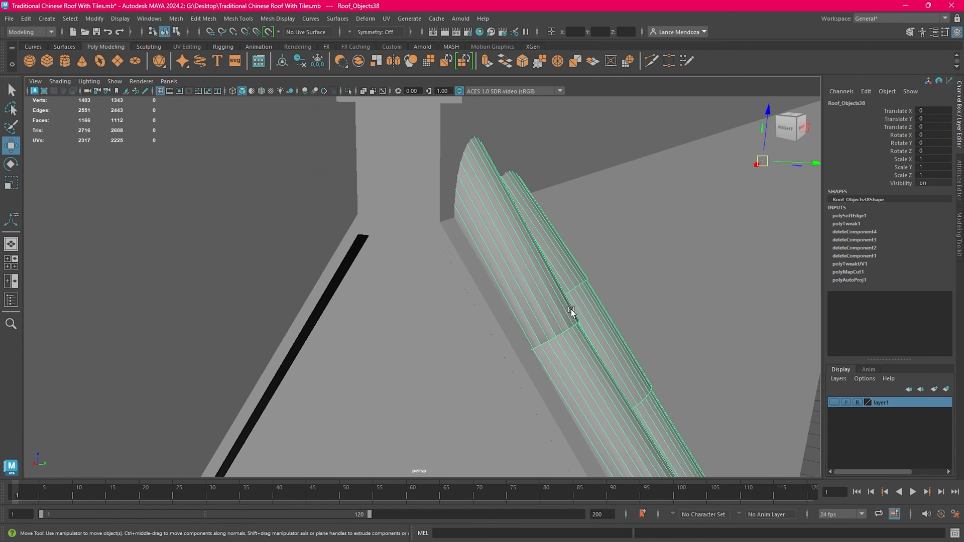
key("w")
left_click(278, 19)
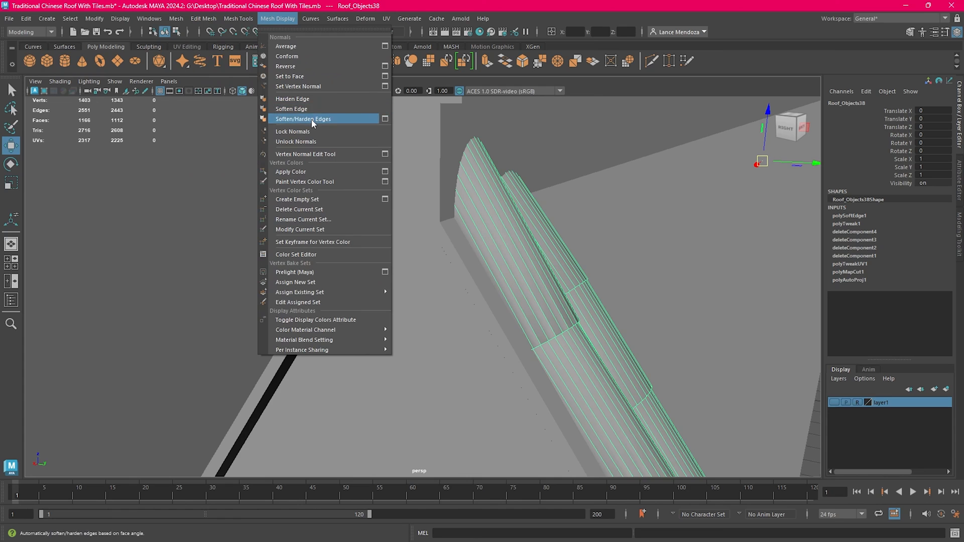
left_click(312, 120)
left_click(258, 207)
left_click_drag(258, 207, 254, 173, "alt")
left_click(368, 211)
scroll(368, 211, "down", 4)
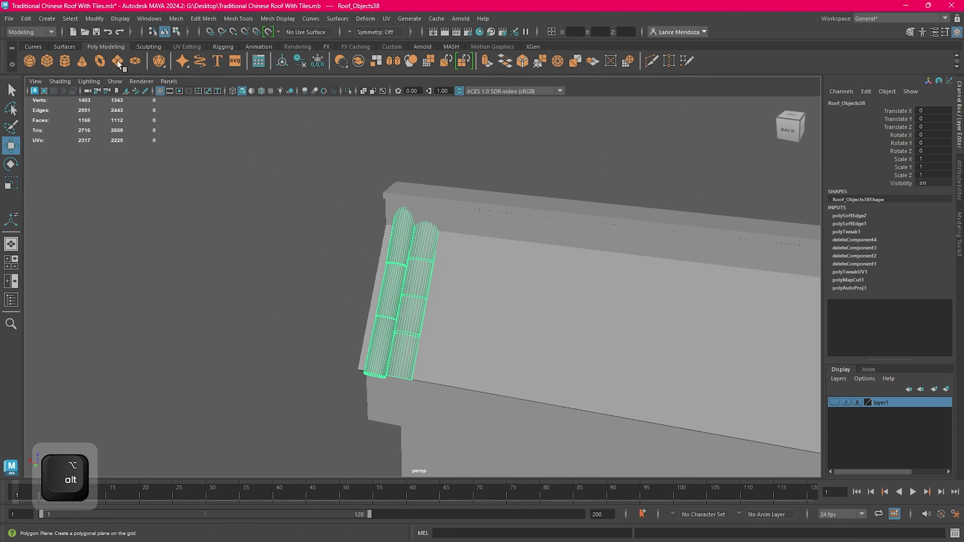
Step: Delete the construction history of the tile-column object
left_click(26, 18)
mouse_move(120, 149)
left_click(173, 150)
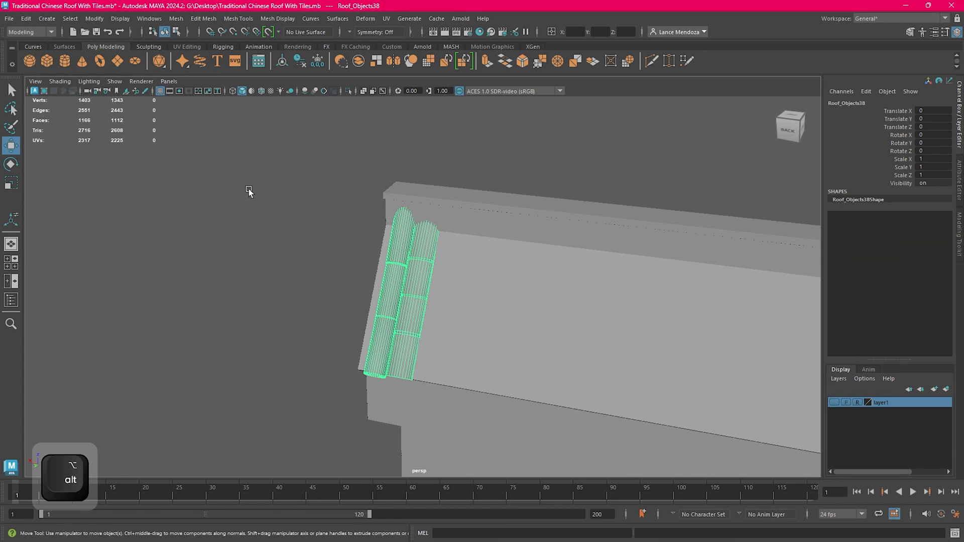
Step: Freeze the transformations of the tile-column object
scroll(247, 190, "up", 4)
left_click(243, 220)
left_click(374, 221)
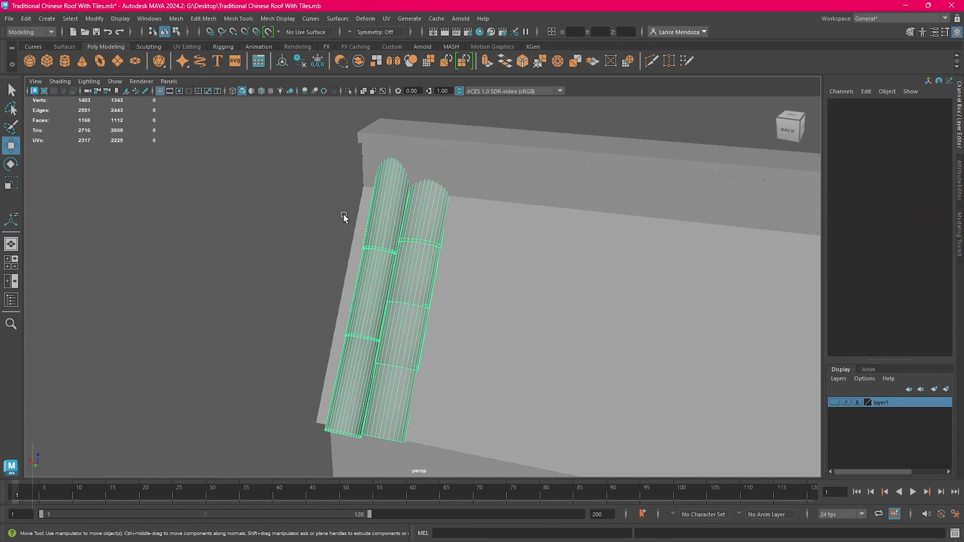
left_click(120, 20)
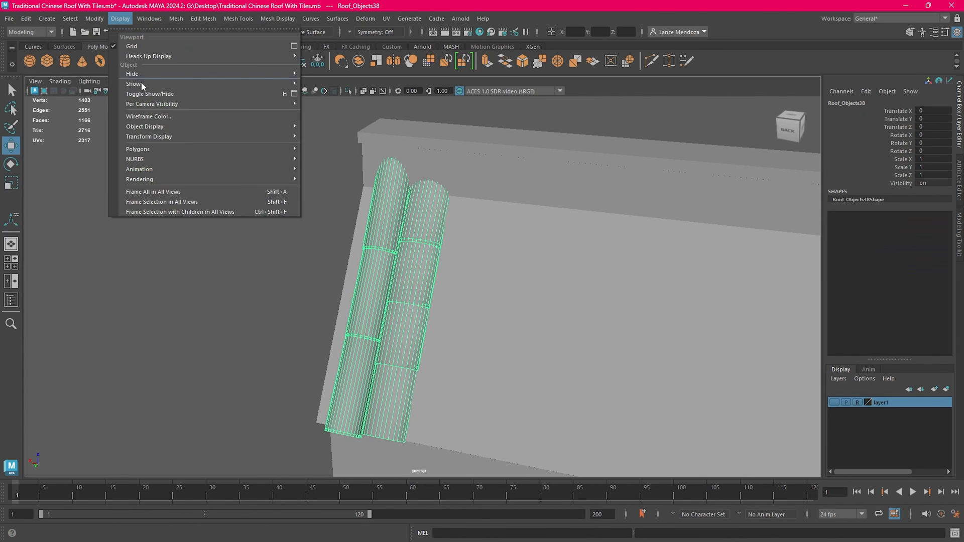
mouse_move(97, 20)
left_click(122, 66)
scroll(216, 185, "down", 5)
key("w")
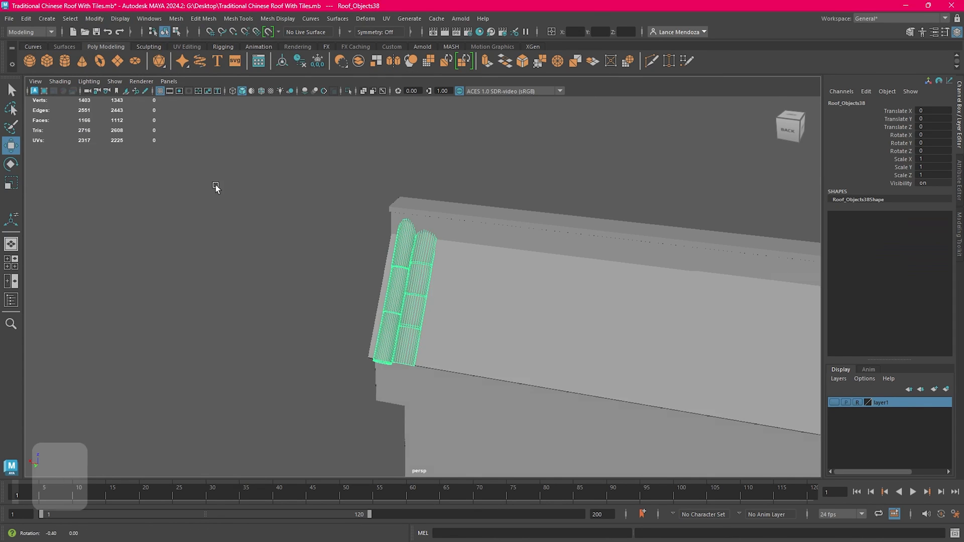
Step: Center the pivot of the tile-column object
left_click_drag(363, 300, 395, 294, "alt")
left_click(448, 183)
left_click(432, 243)
scroll(436, 261, "down", 5)
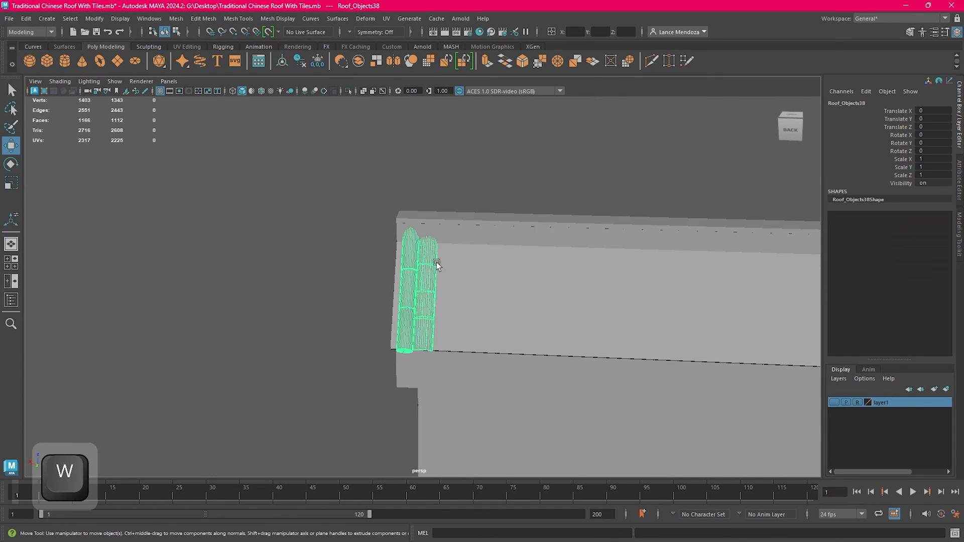
left_click(120, 21)
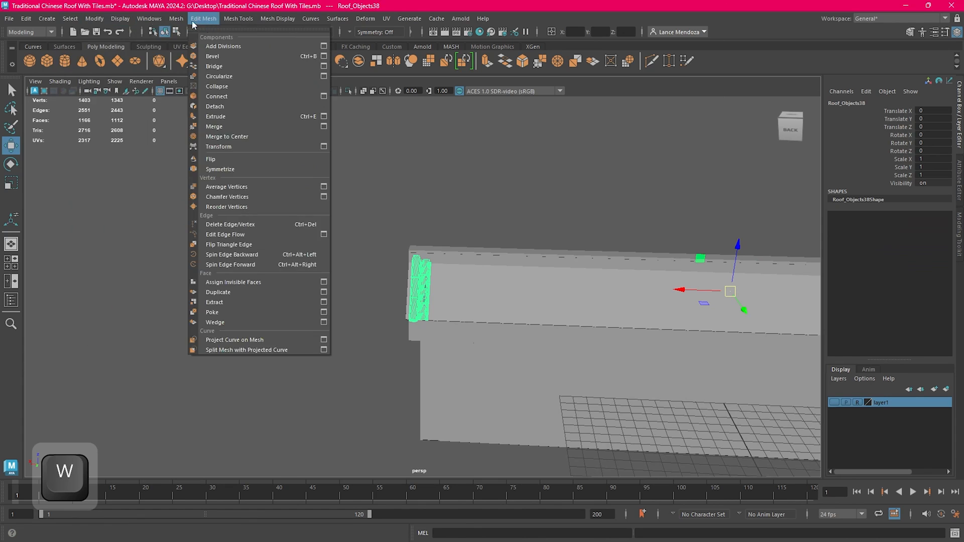
mouse_move(96, 20)
left_click(115, 94)
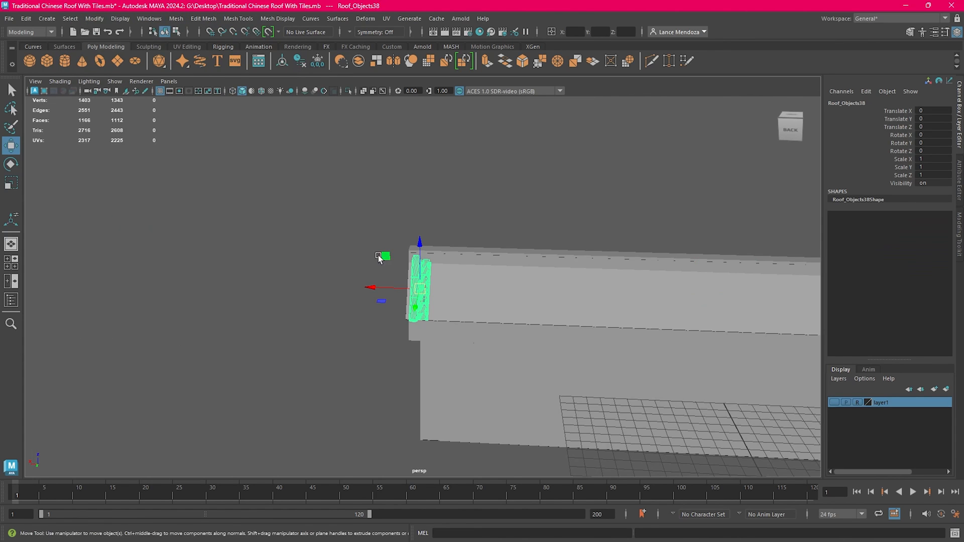
scroll(426, 259, "up", 3)
key("w")
Step: Examine the shading and mesh density at the lower ends of both tile columns
left_click(337, 139)
scroll(420, 294, "up", 3)
left_click(421, 293)
left_click_drag(421, 294, 419, 262, "alt")
scroll(419, 261, "up", 3)
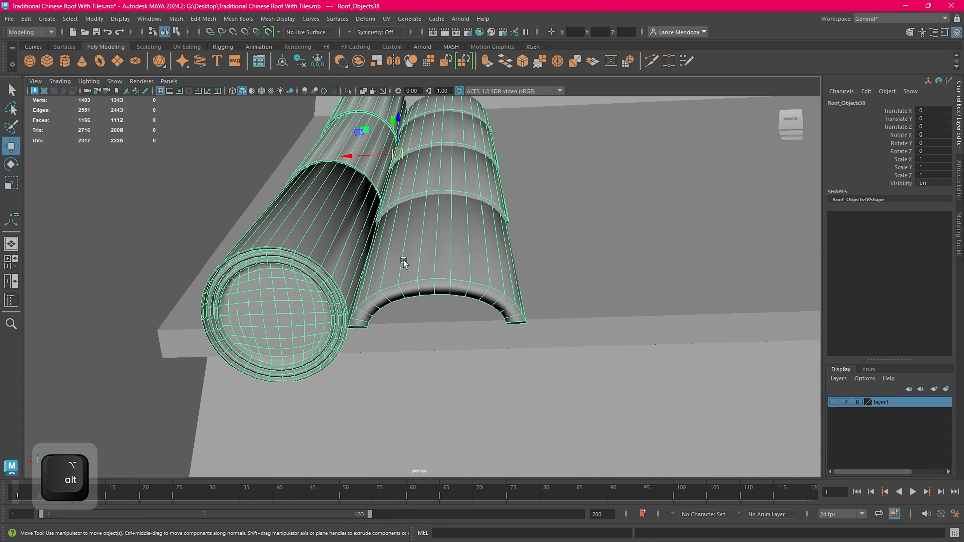
scroll(395, 257, "up", 3)
scroll(361, 259, "down", 4)
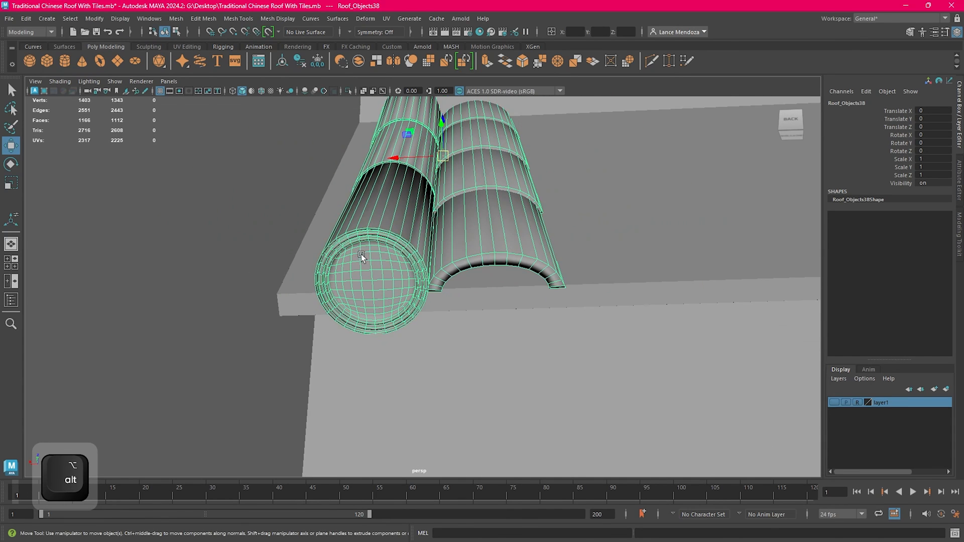
middle_click_drag(361, 257, 349, 264, "alt")
left_click(132, 189)
scroll(371, 294, "down", 6)
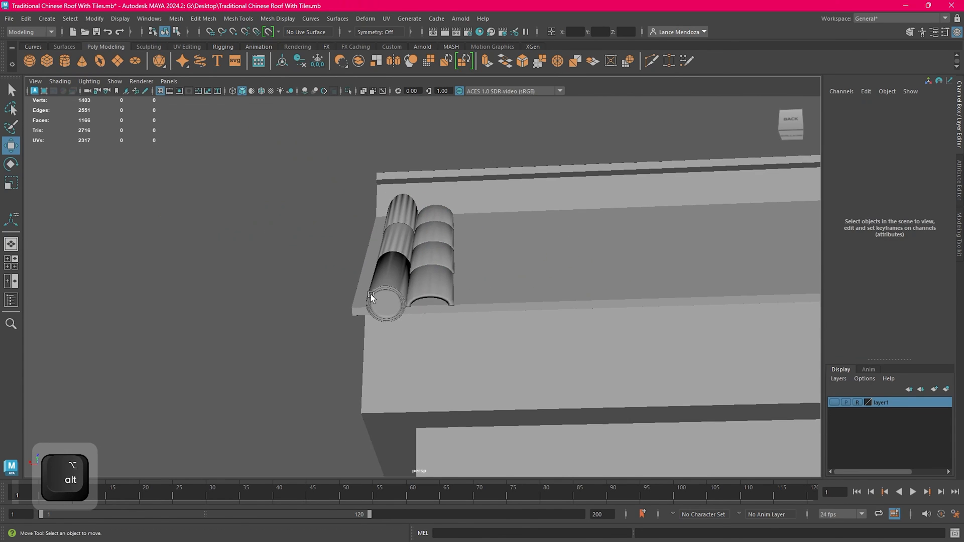
left_click_drag(370, 294, 396, 303, "alt")
left_click(396, 303)
scroll(429, 286, "down", 2)
middle_click_drag(429, 285, 261, 209, "alt")
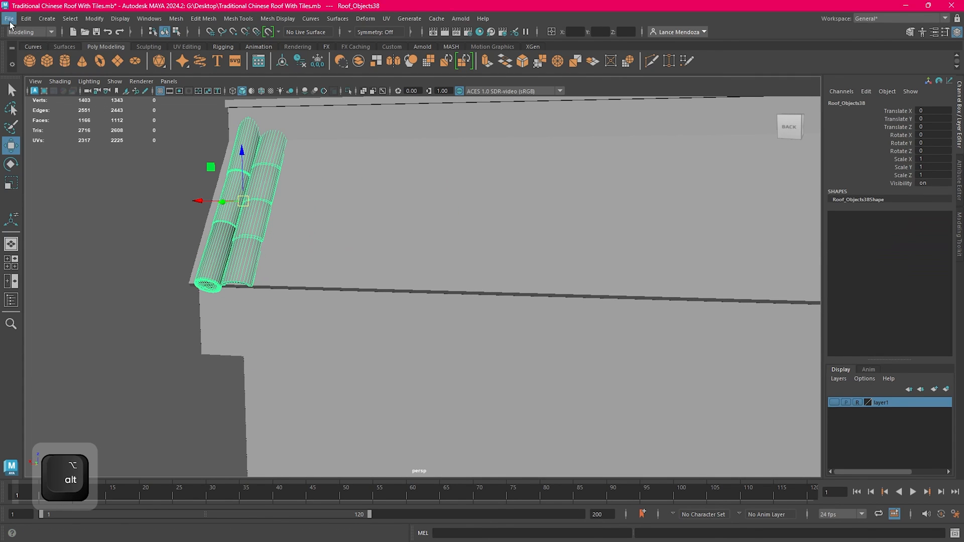
Step: Save the scene
left_click(9, 20)
left_click(60, 62)
scroll(321, 251, "down", 4)
middle_click_drag(322, 255, 365, 259, "alt")
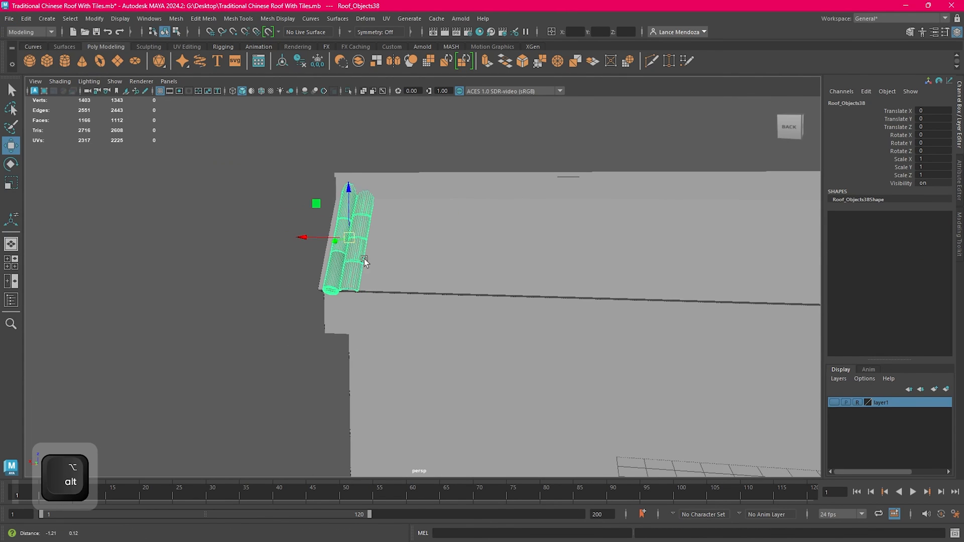
left_click_drag(365, 259, 370, 254, "alt")
Step: Delete the outermost edge ring of the grid on the domed face of the outer column's round end cap
scroll(370, 254, "up", 9)
left_click_drag(165, 170, 439, 299, "alt")
scroll(438, 299, "up", 10)
right_click_drag(456, 255, 454, 230)
double_click(451, 239)
scroll(448, 239, "down", 5)
left_click_drag(452, 311, 458, 268, "alt")
middle_click_drag(454, 126, 442, 228, "alt")
scroll(545, 198, "up", 3)
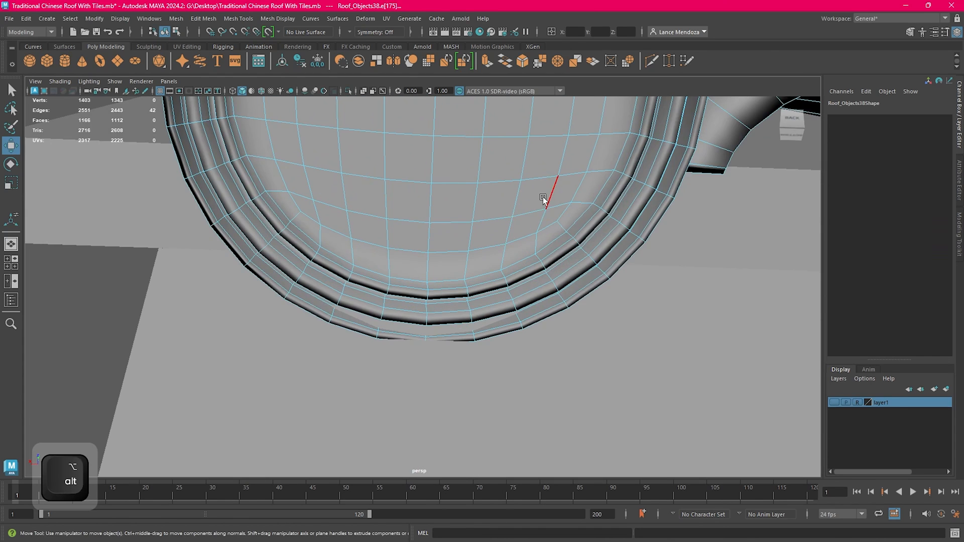
scroll(528, 211, "down", 5)
middle_click_drag(493, 172, 466, 237, "alt")
double_click(474, 233)
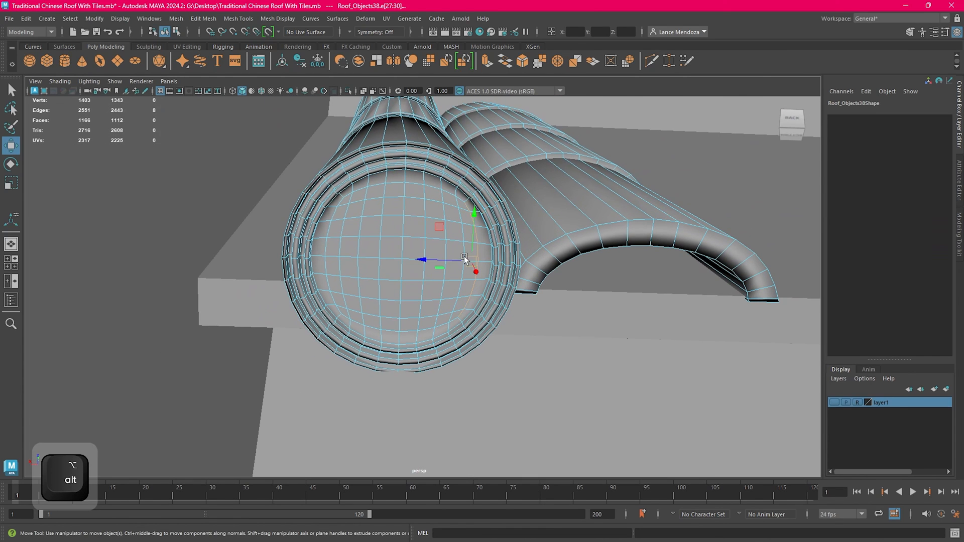
double_click(443, 191, "shift")
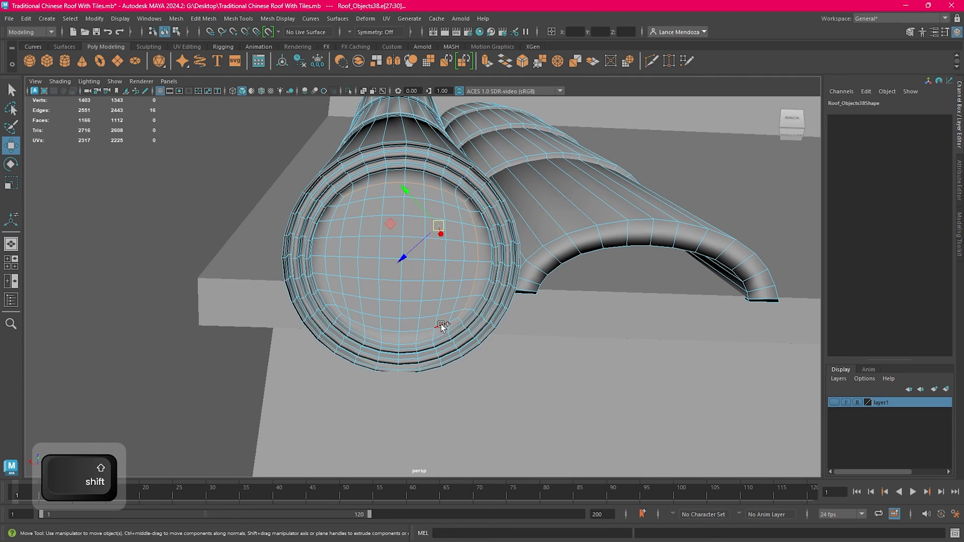
double_click(322, 267, "shift")
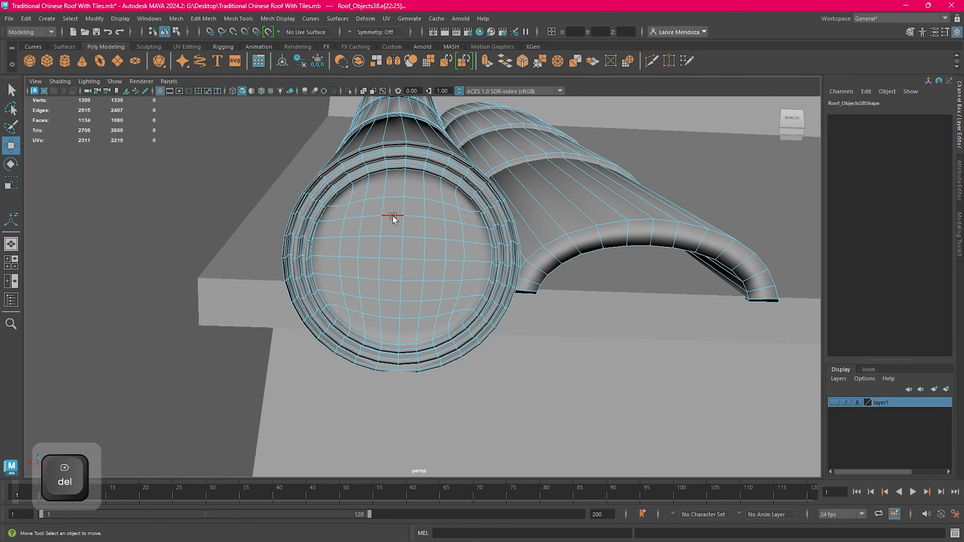
Step: Delete the leftover vertices from the end-cap tile and return to object mode
right_click_drag(393, 216, 346, 216)
right_click(152, 167)
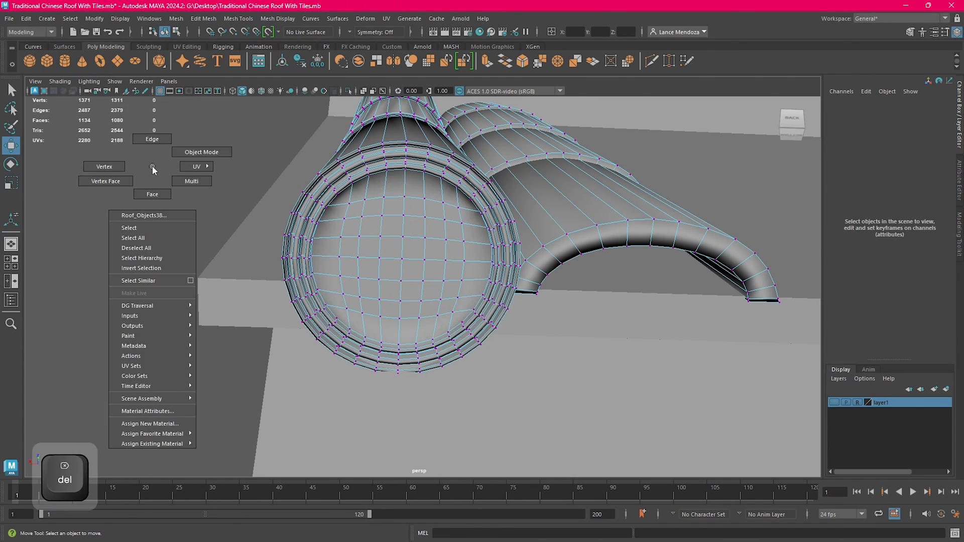
right_click_drag(152, 166, 190, 144)
left_click(189, 145)
Step: Delete alternating lengthwise edge loops from the lowest curved tile of the inner column
scroll(201, 156, "down", 6)
left_click_drag(238, 176, 266, 261, "alt")
left_click(399, 264)
scroll(416, 264, "down", 3)
left_click_drag(438, 263, 447, 198, "alt")
scroll(477, 243, "up", 8)
scroll(448, 261, "up", 3)
middle_click_drag(487, 213, 499, 262, "alt")
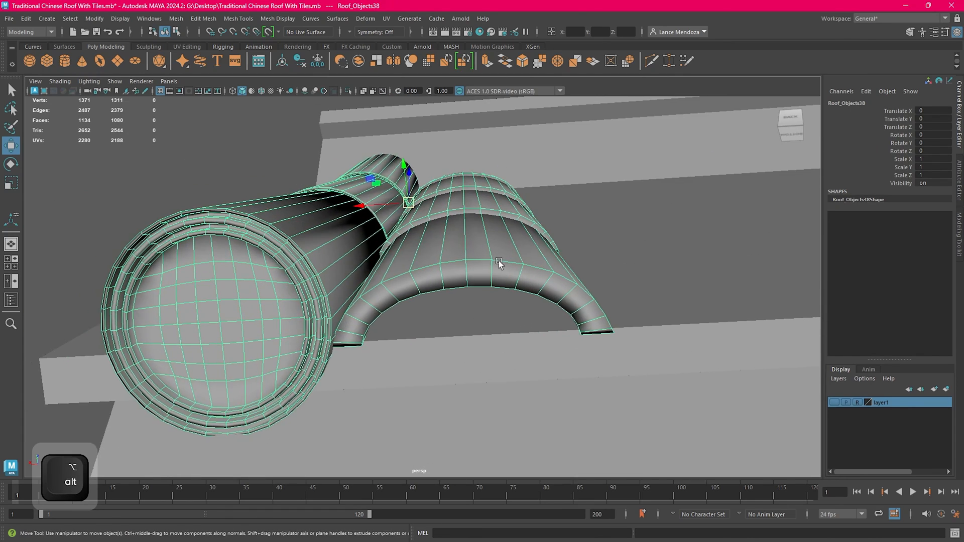
left_click_drag(499, 262, 474, 256, "alt")
scroll(474, 256, "up", 2)
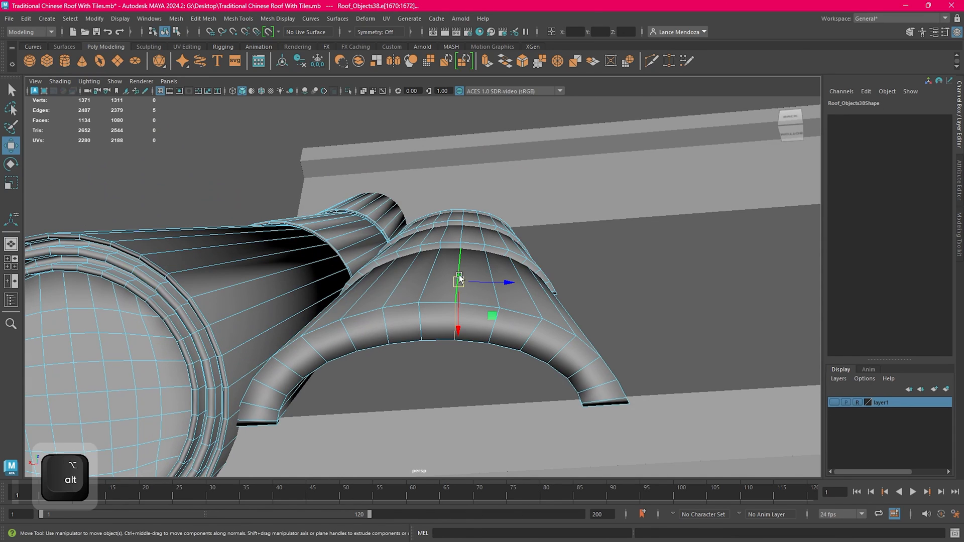
double_click(394, 280, "shift")
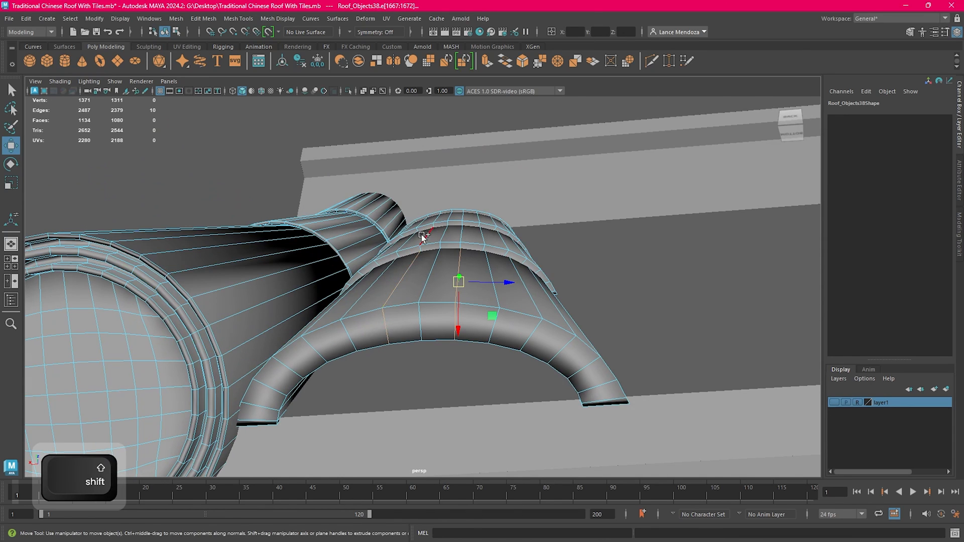
left_click(466, 228, "shift")
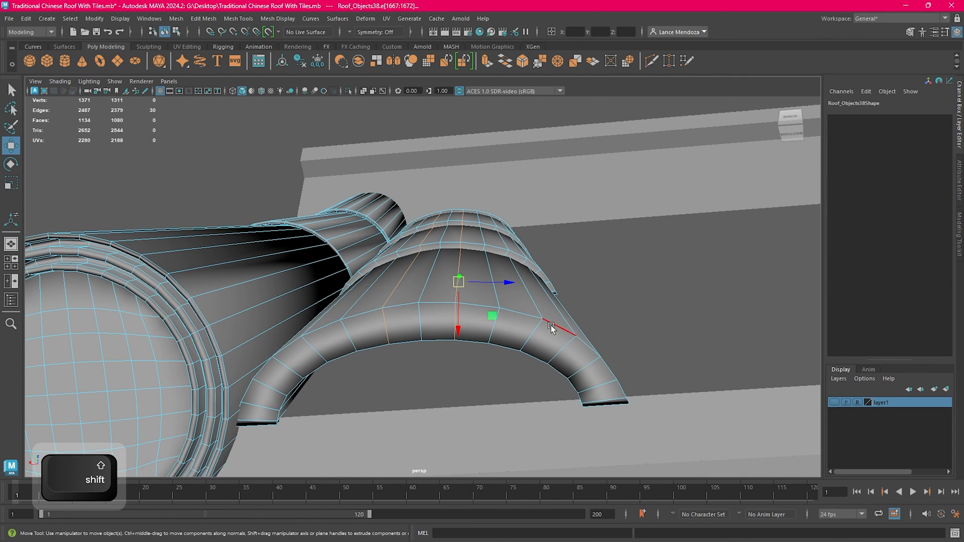
key("space")
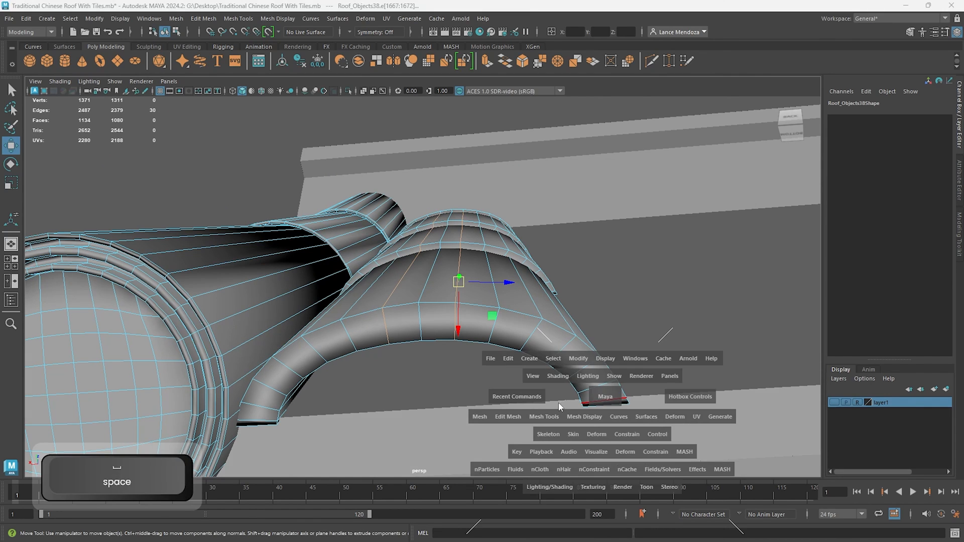
left_click_drag(575, 401, 577, 399)
middle_click_drag(614, 398, 570, 396, "alt")
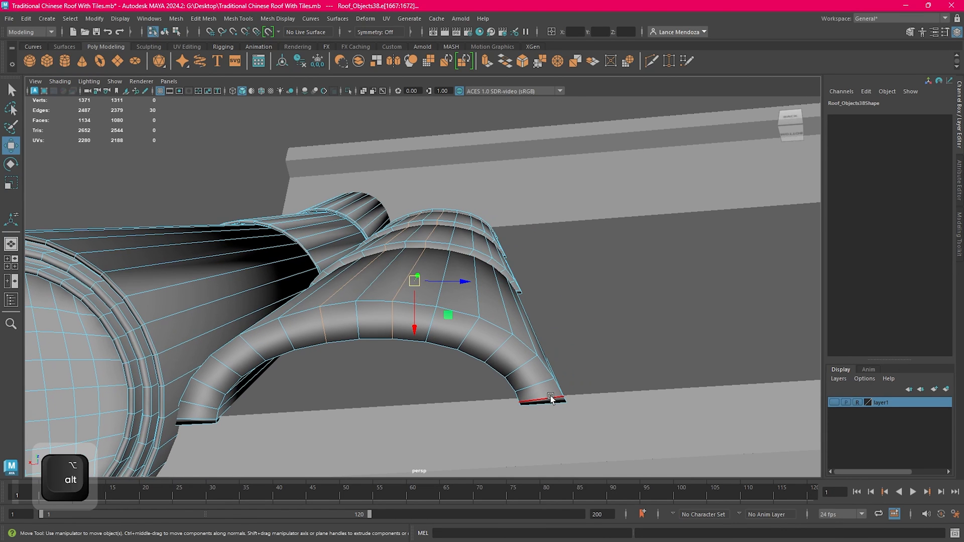
left_click_drag(552, 400, 500, 384, "alt")
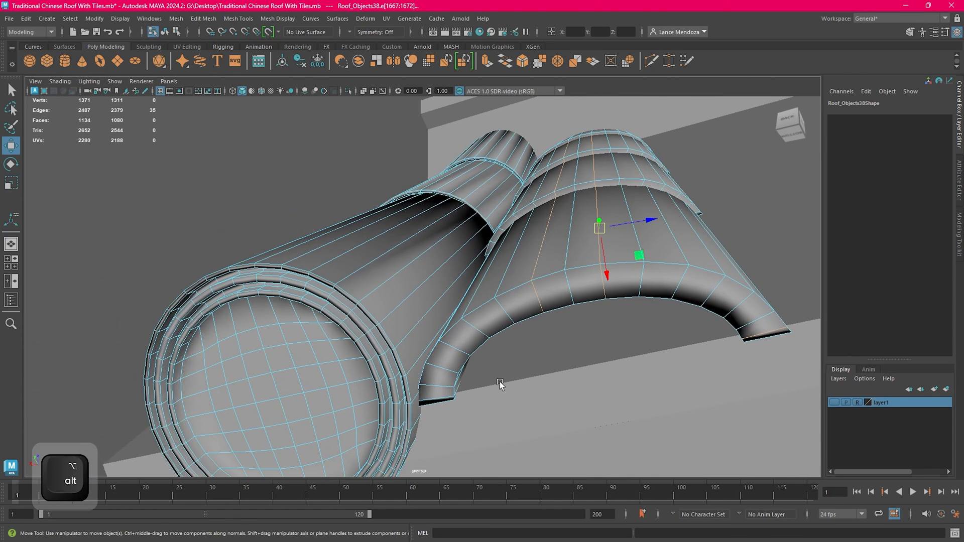
key("ctrl+Delete")
Step: Try deleting one more lengthwise edge loop from the inner column's lowest tile, and undo the deletion
right_click_drag(586, 256, 511, 236)
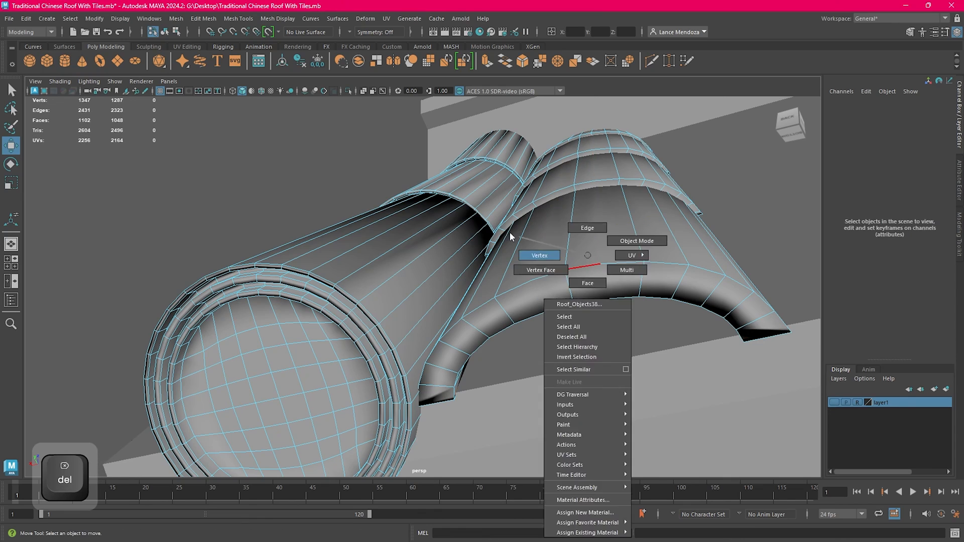
double_click(519, 240)
key("ctrl+Delete")
double_click(567, 248)
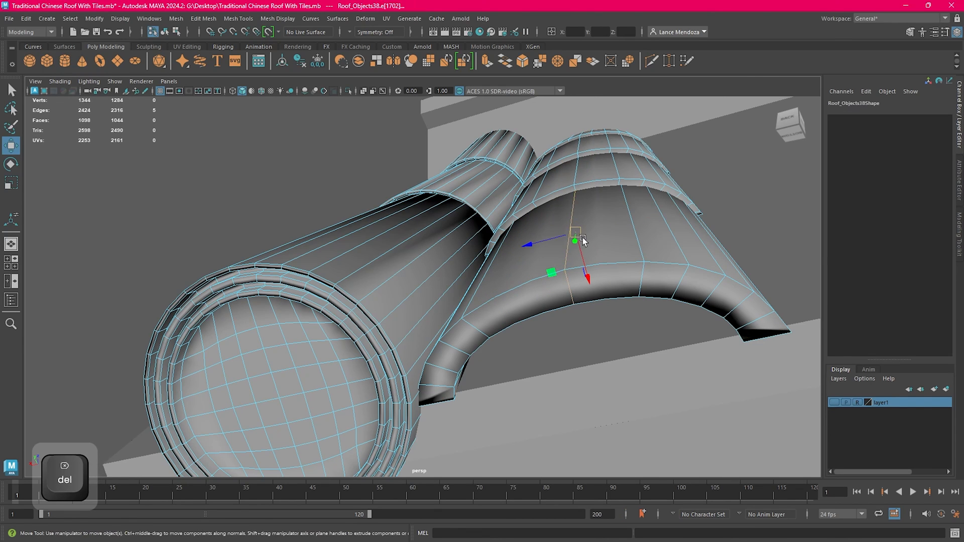
key("ctrl+z")
key("ctrl+z")
key("ctrl+z")
Step: Try deleting the crosswise edge loop near the front lip of the inner column's lowest tile, and undo it
right_click_drag(583, 239, 513, 215)
double_click(624, 250)
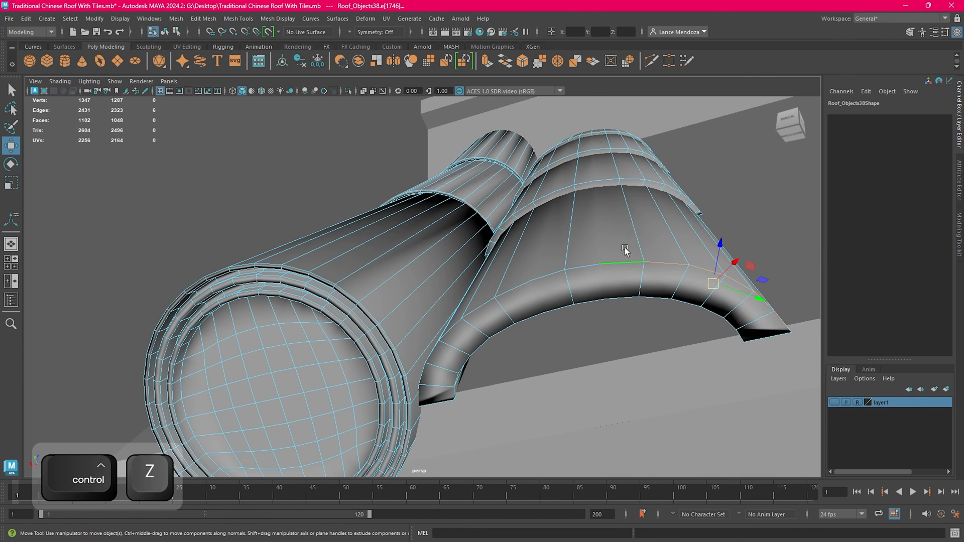
key("Delete")
mouse_move(607, 254)
right_mouse_down()
mouse_move(599, 263)
mouse_move(565, 254)
mouse_move(614, 252)
right_mouse_up()
key("ctrl+z")
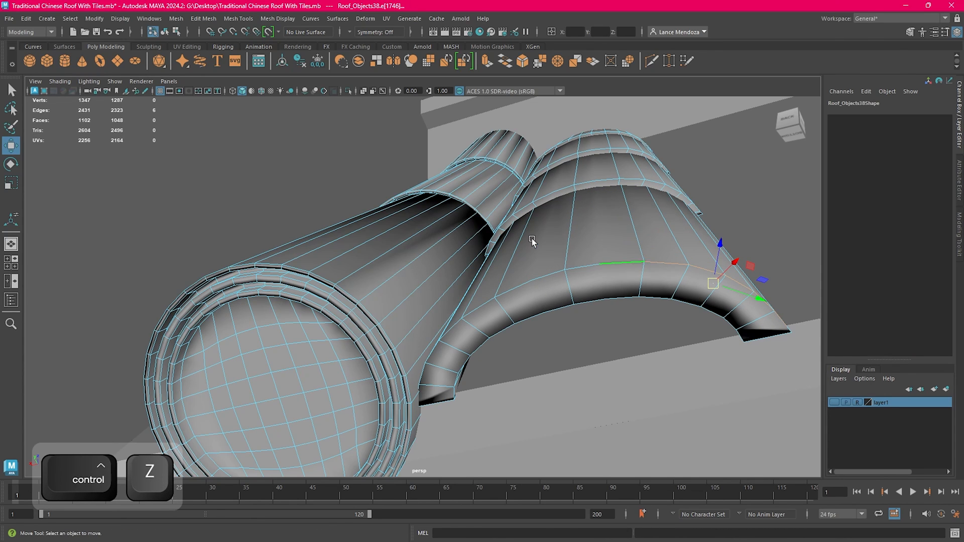
key("Delete")
key("ctrl+z")
key("Delete")
right_click_drag(581, 257, 543, 255)
double_click(566, 257)
scroll(566, 244, "down", 5)
left_click_drag(299, 176, 291, 211, "alt")
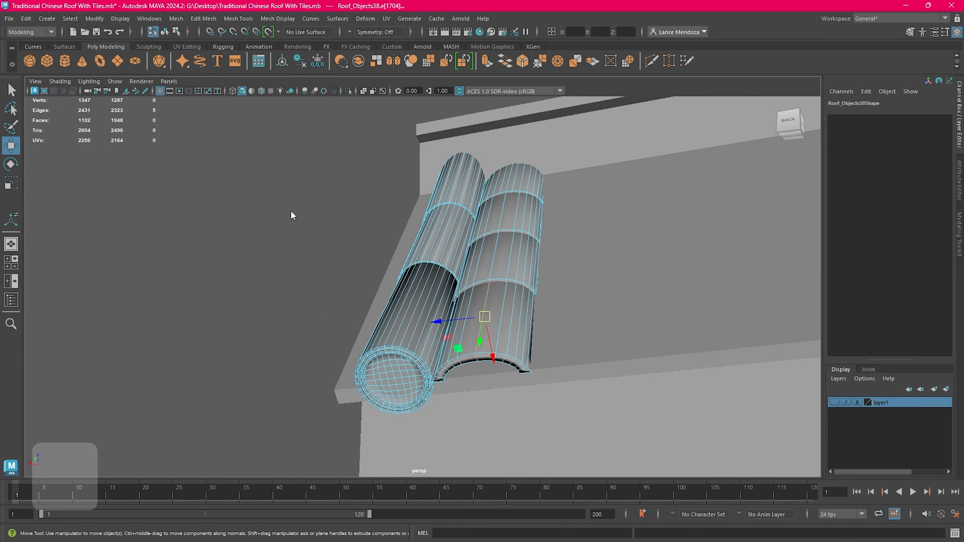
Step: Delete the leftover vertices from the lowest two tiles of the inner column
right_click_drag(291, 210, 339, 190)
right_click_drag(524, 253, 478, 254)
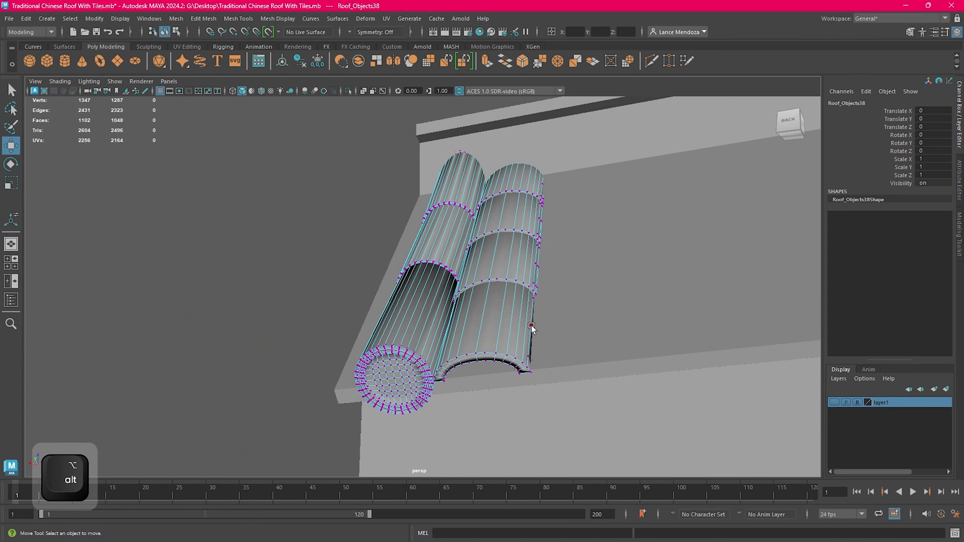
scroll(517, 353, "up", 5)
double_click(556, 375)
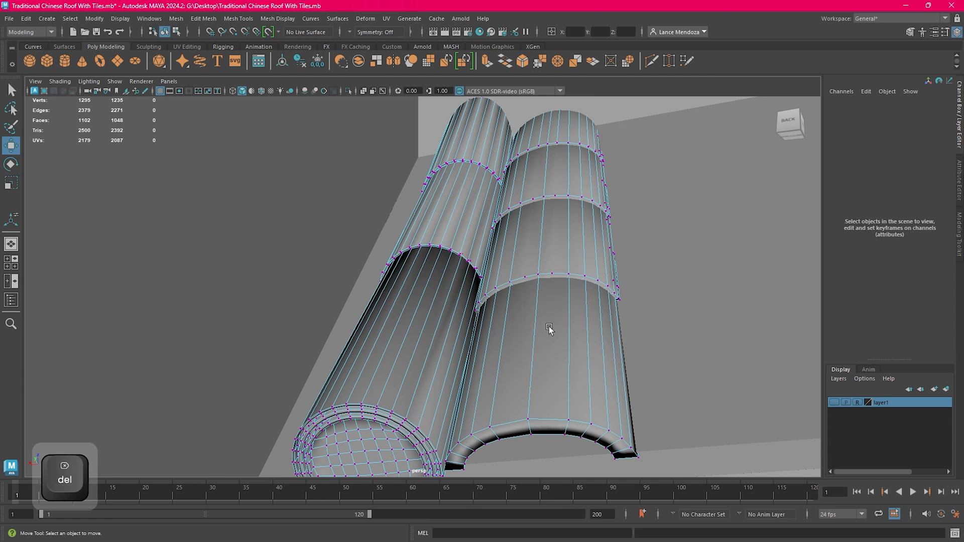
left_click_drag(590, 323, 469, 363, "alt")
scroll(431, 305, "up", 2)
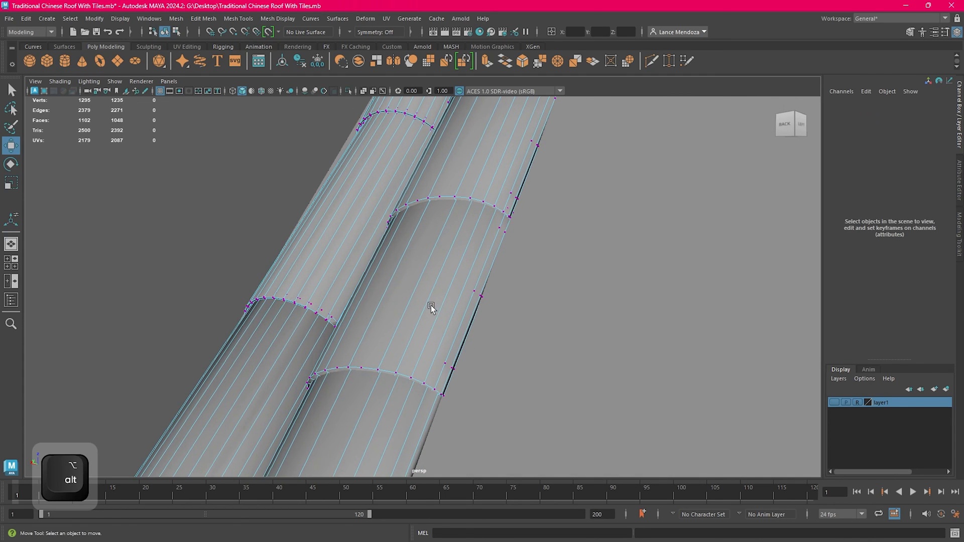
middle_click_drag(431, 306, 474, 305, "alt")
double_click(479, 304)
key("Delete")
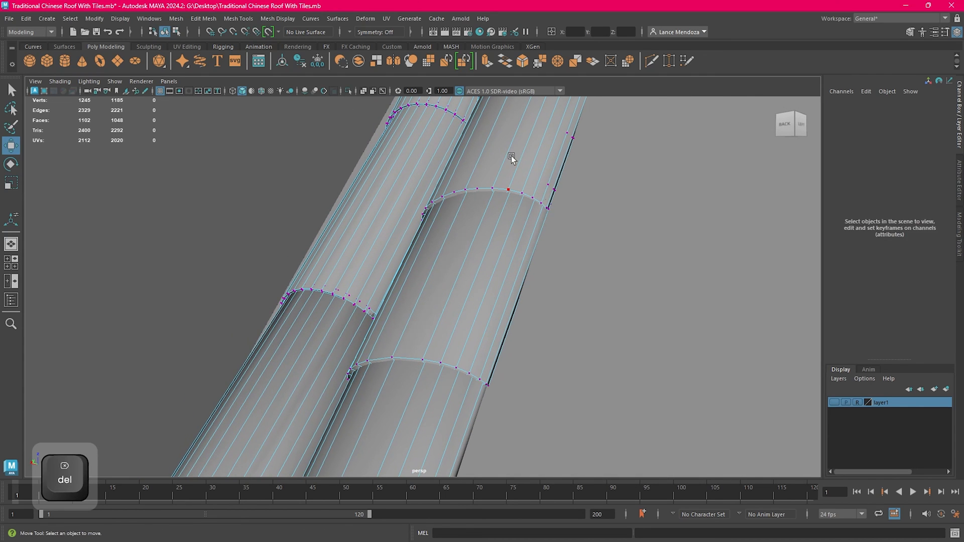
Step: Delete the leftover vertices from the upper two tiles of the inner column
double_click(511, 154)
key("Delete")
scroll(529, 178, "down", 2)
left_click_drag(529, 179, 492, 282, "alt")
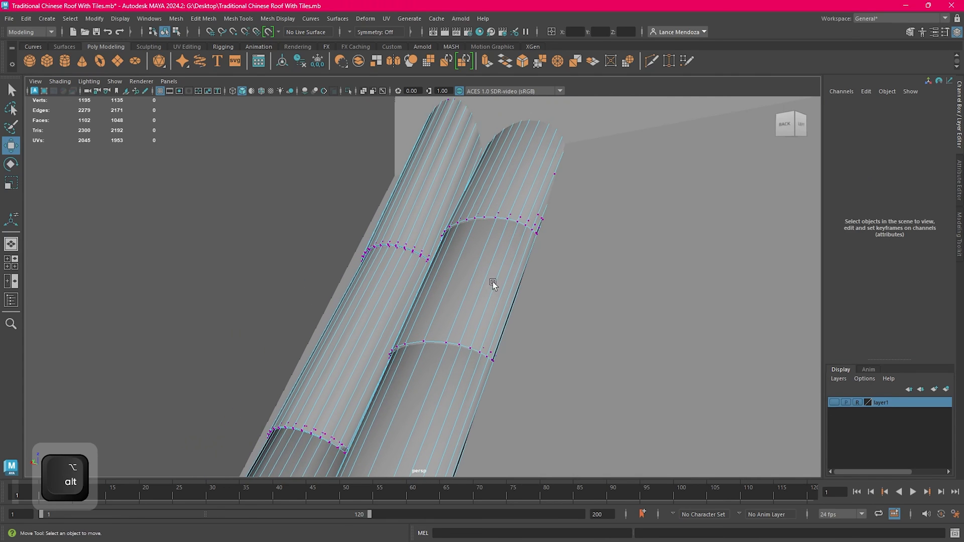
double_click(530, 177)
key("Delete")
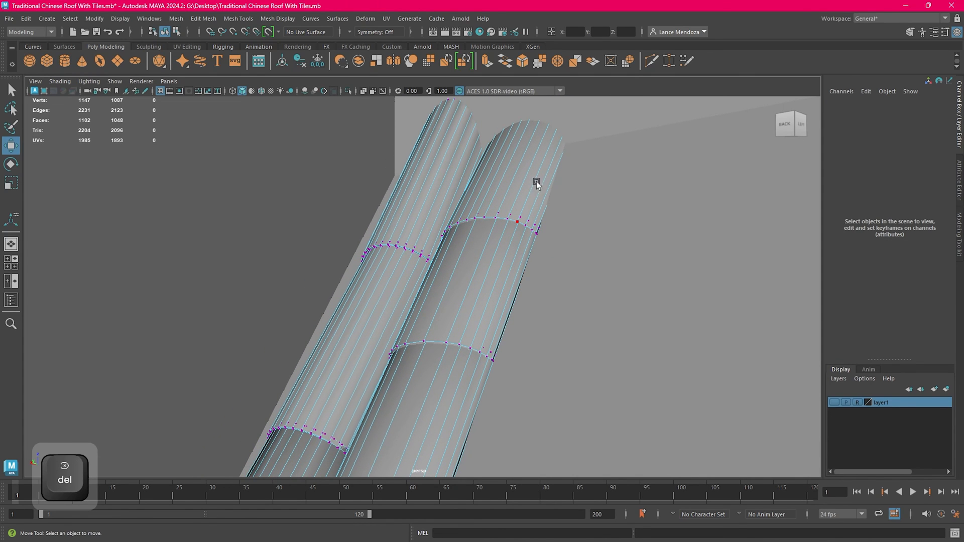
Step: Delete two lengthwise edge loops and their leftover vertices from the inner column's top tile
middle_click_drag(487, 197, 485, 282, "alt")
left_click_drag(485, 281, 506, 289, "alt")
scroll(492, 279, "up", 6)
right_click_drag(579, 238, 574, 216)
double_click(509, 256)
double_click(571, 251, "shift")
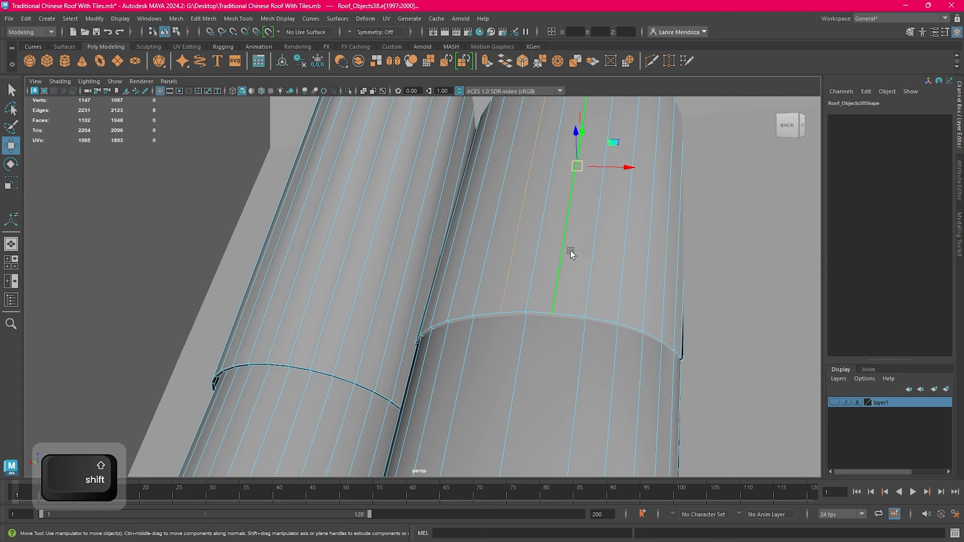
right_click_drag(634, 255, 557, 233)
key("Delete")
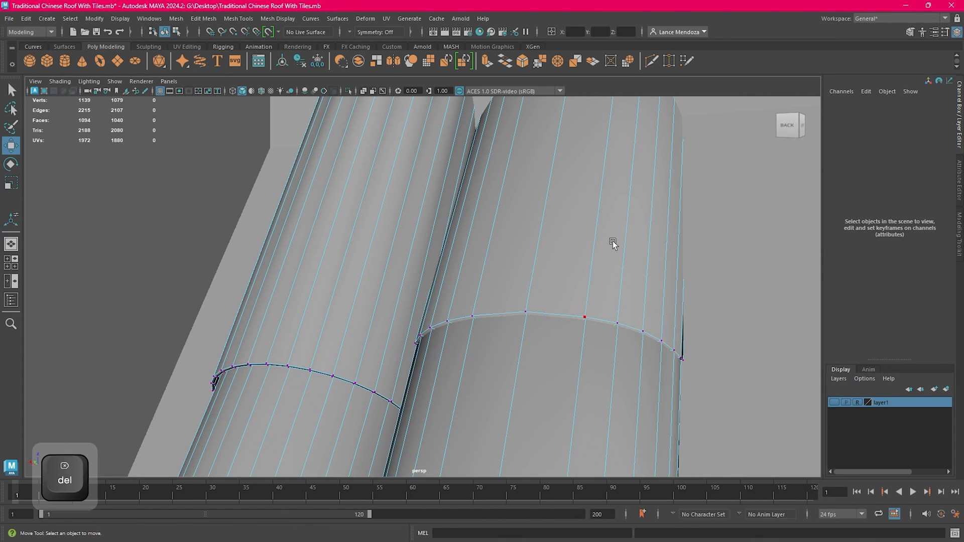
Step: Delete the lengthwise edge loops beside the free side edge of the inner column's upper three tiles, including leftover vertices
right_click_drag(625, 250, 607, 178)
left_click_drag(696, 266, 561, 281, "alt")
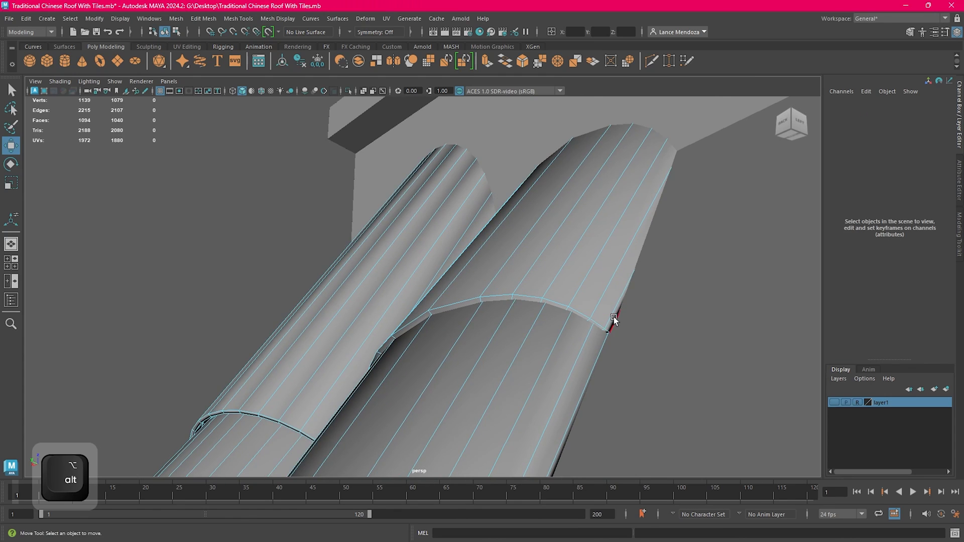
double_click(613, 313)
left_click_drag(614, 314, 560, 285, "alt")
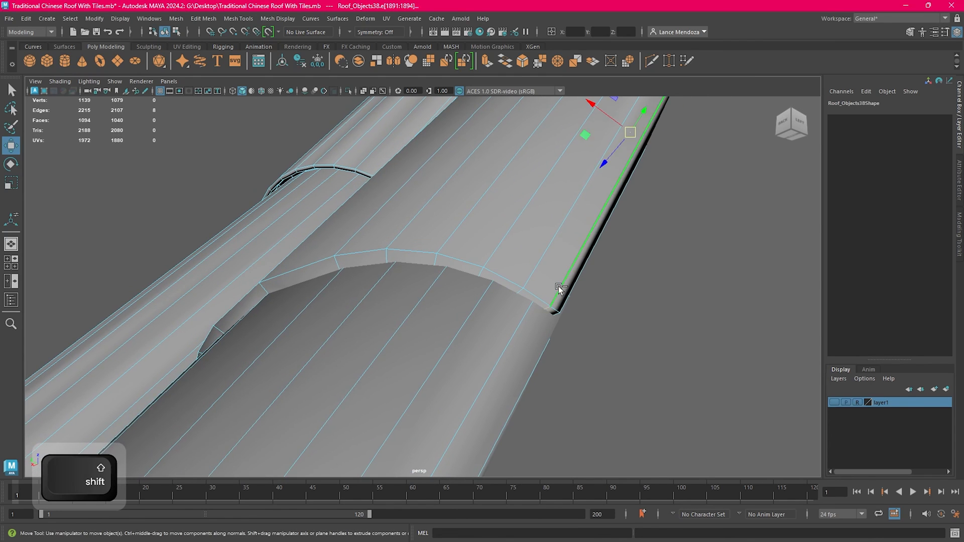
right_click_drag(559, 291, 462, 246, "alt")
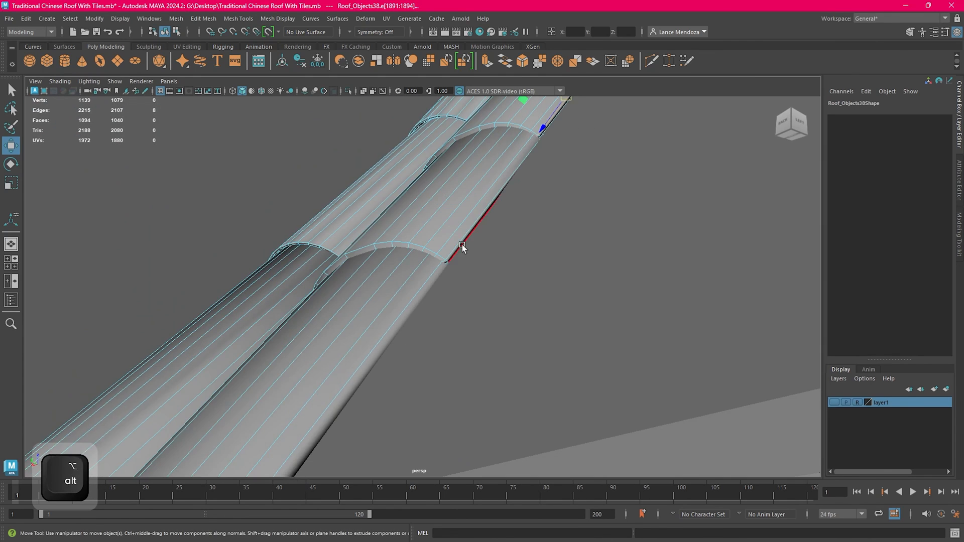
left_click_drag(462, 245, 492, 269, "alt")
double_click(537, 259, "shift")
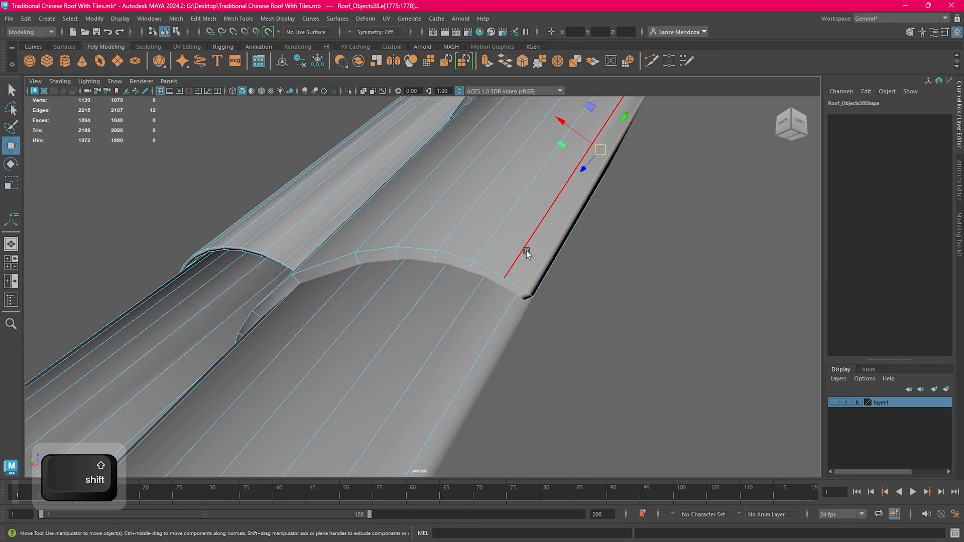
key("Delete")
right_click_drag(516, 214, 487, 209)
double_click(486, 209)
key("Delete")
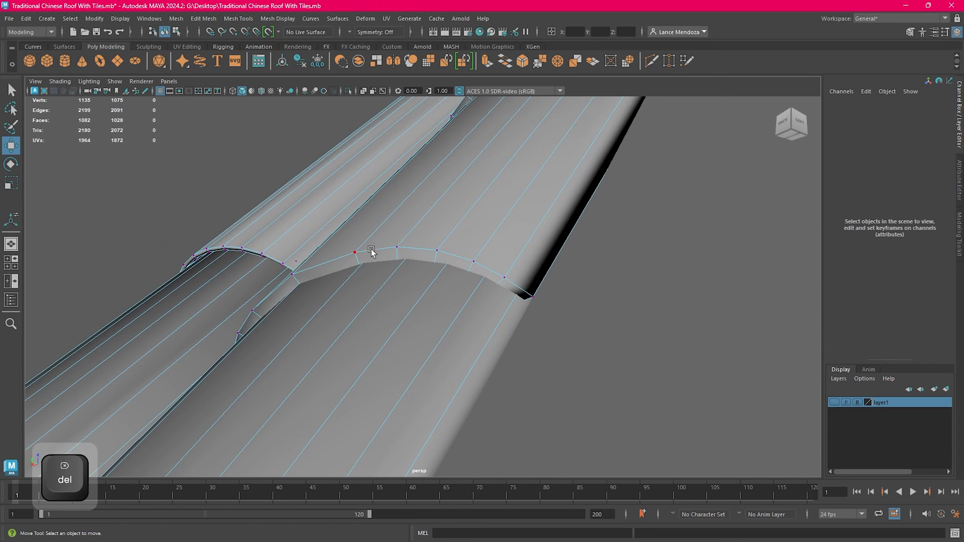
Step: Isolate the upper three tiles of the inner column in the viewport
right_click_drag(474, 162, 475, 192)
double_click(499, 185)
middle_click_drag(552, 126, 443, 426, "alt")
double_click(586, 213, "shift")
double_click(605, 180, "shift")
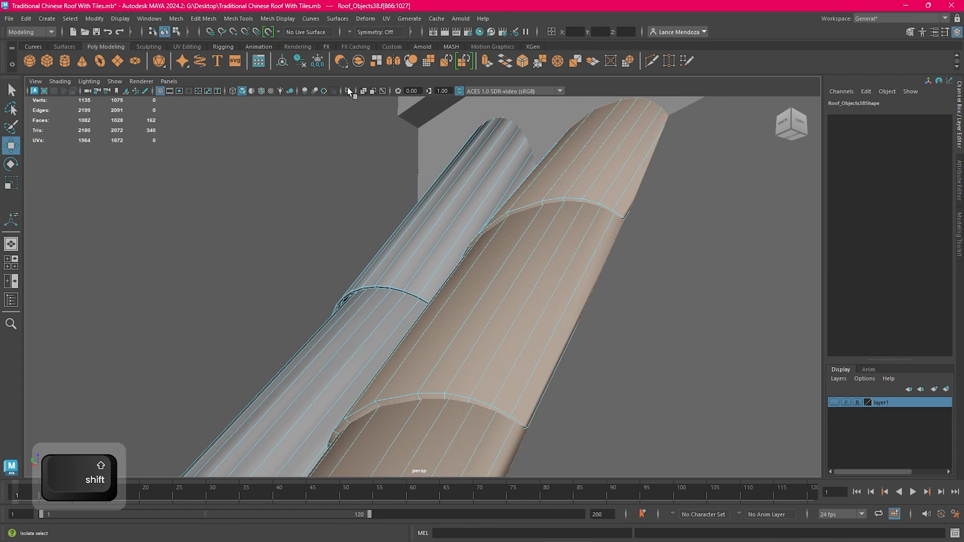
left_click(348, 90)
Step: Delete the lengthwise edge loops beside the opposite side edge of the three isolated tiles, along with leftover vertices
left_click_drag(401, 151, 510, 215, "alt")
scroll(504, 182, "up", 2)
right_click_drag(502, 181, 501, 153)
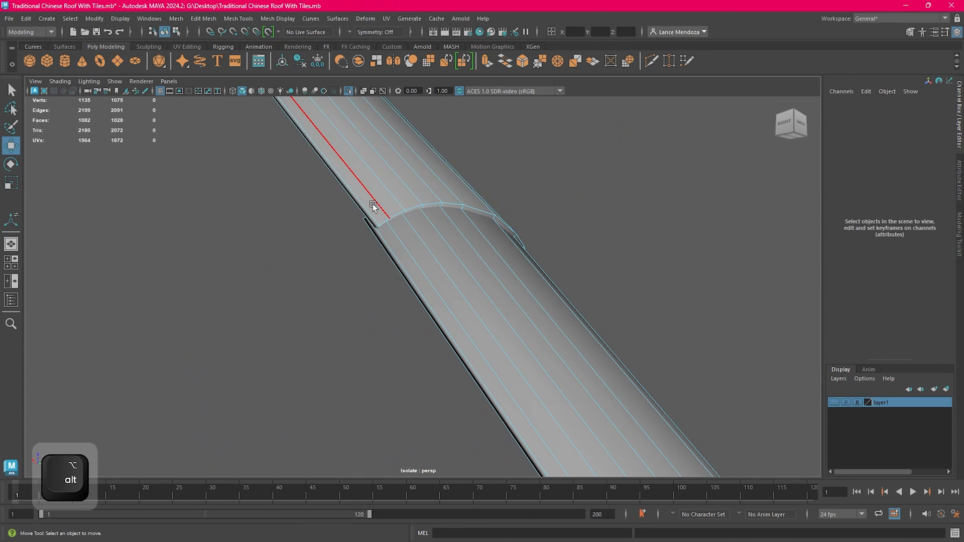
double_click(368, 206)
double_click(387, 248, "shift")
middle_click_drag(540, 351, 344, 68, "alt")
scroll(370, 242, "down", 3)
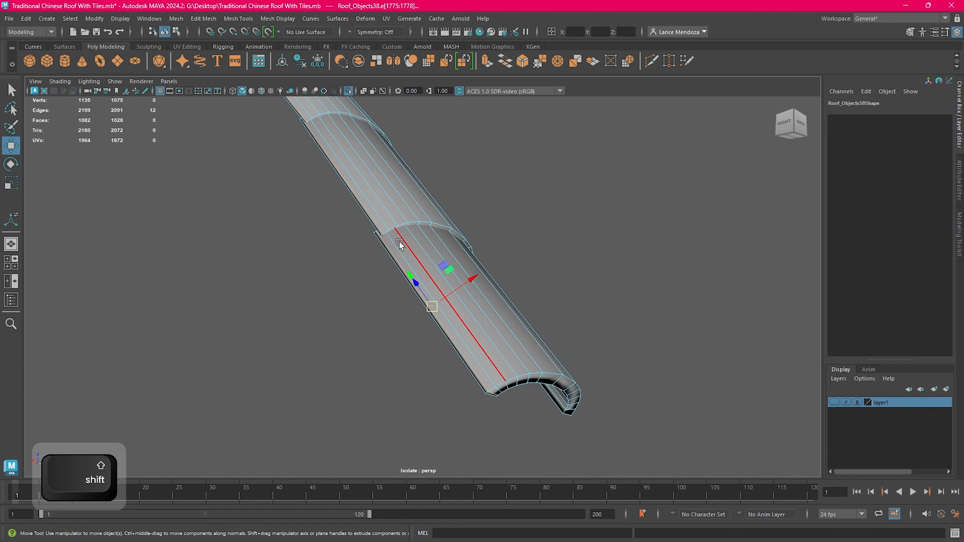
key("ctrl+Delete")
right_click_drag(467, 209, 404, 195)
left_click(378, 197)
key("Delete")
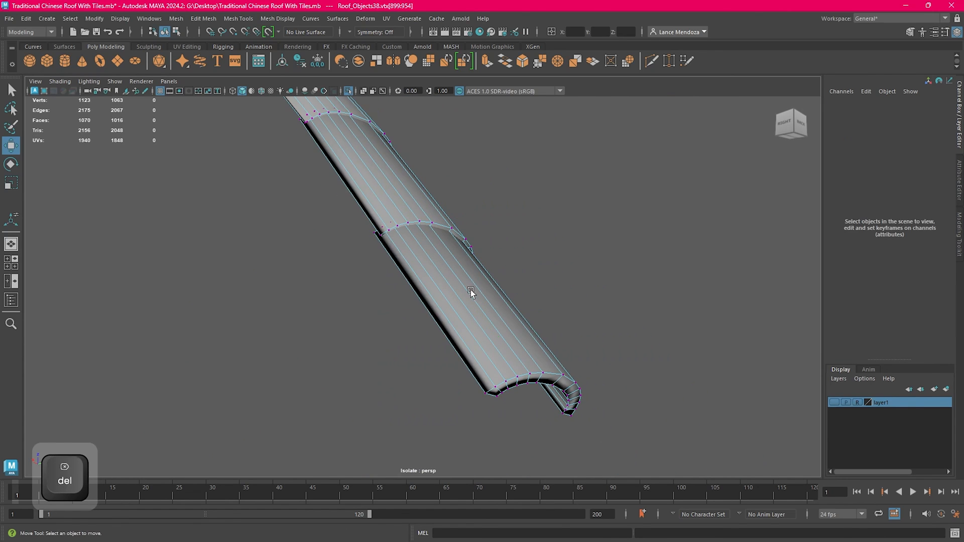
Step: Return to object mode and exit isolation to show the whole scene
left_click(331, 119)
left_click(532, 149)
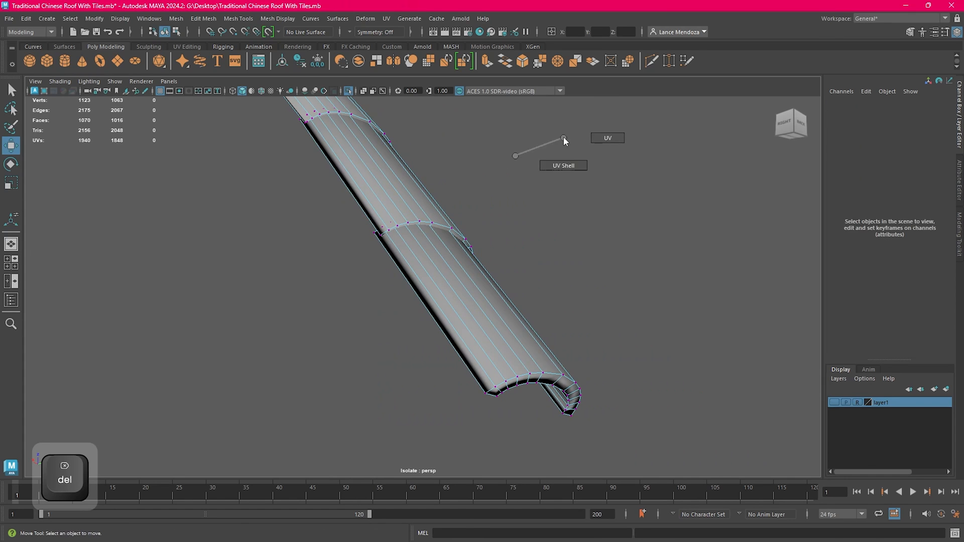
right_click_drag(565, 140, 559, 126)
left_click_drag(560, 126, 502, 279, "alt")
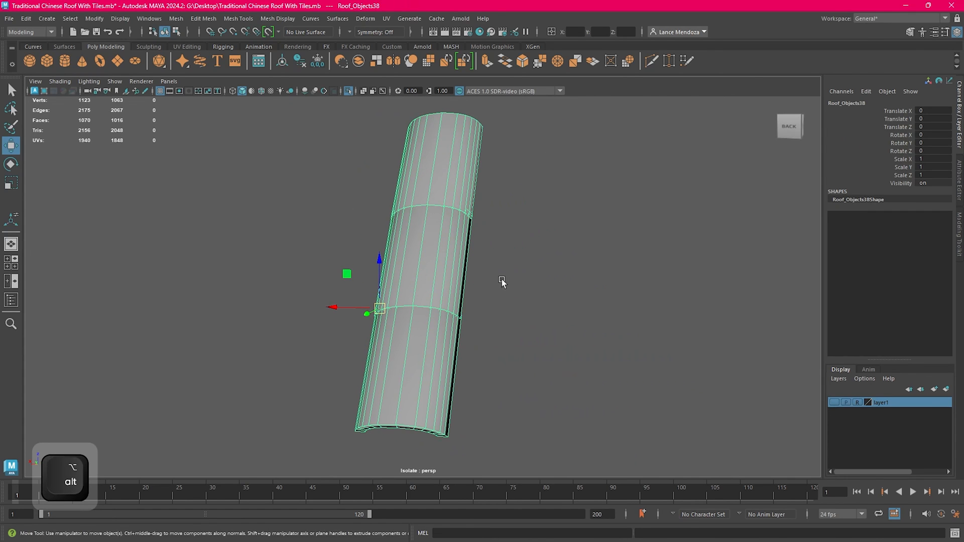
left_click(352, 92)
Step: Check the reduced tile pair's shading by switching smooth preview on and off
scroll(452, 176, "down", 5)
left_click_drag(511, 213, 465, 209, "alt")
scroll(321, 239, "up", 3)
left_click(322, 240)
left_click_drag(322, 239, 423, 230, "alt")
scroll(489, 250, "up", 4)
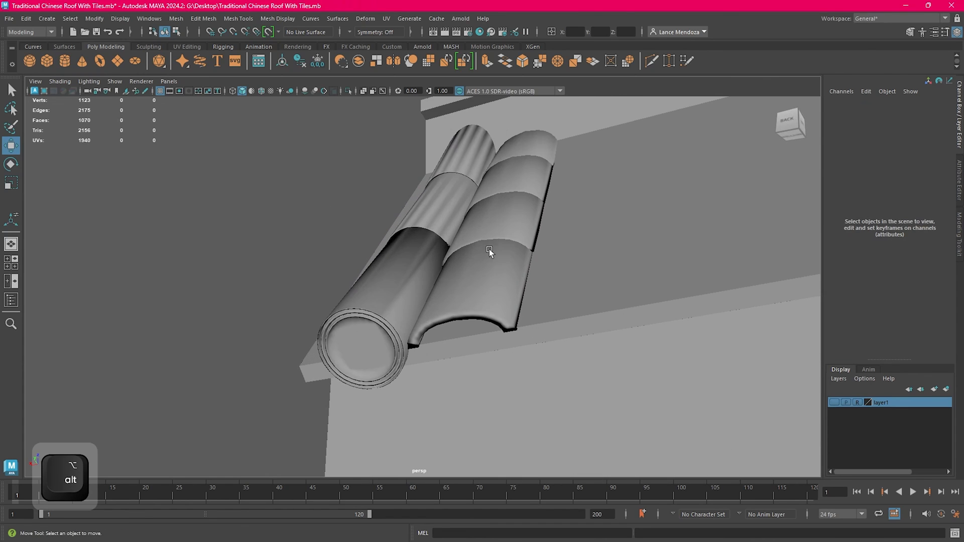
left_click_drag(489, 250, 440, 226, "alt")
left_click(440, 226)
key("3")
key("1")
left_click(290, 220)
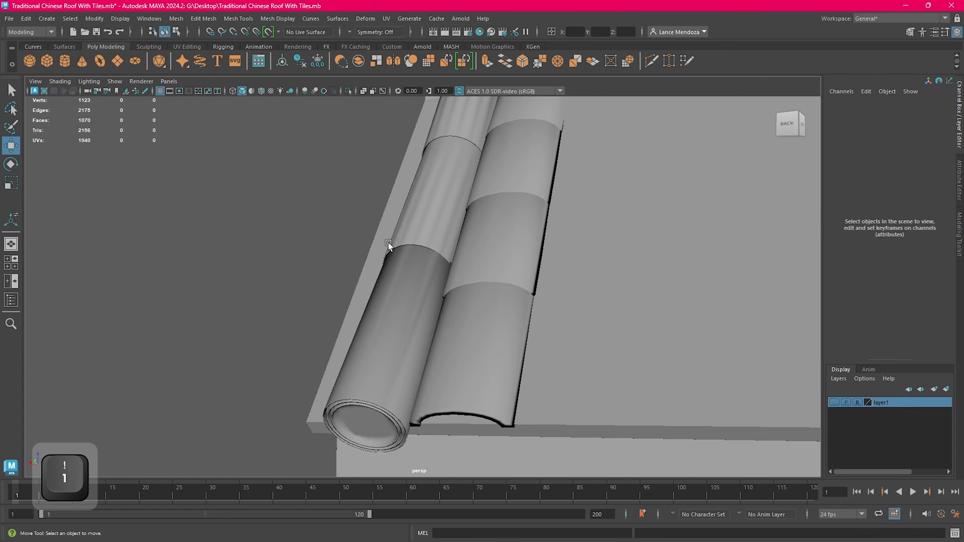
left_click(452, 243)
key("3")
key("1")
left_click(385, 221)
scroll(469, 225, "down", 5)
left_click_drag(469, 225, 425, 237, "alt")
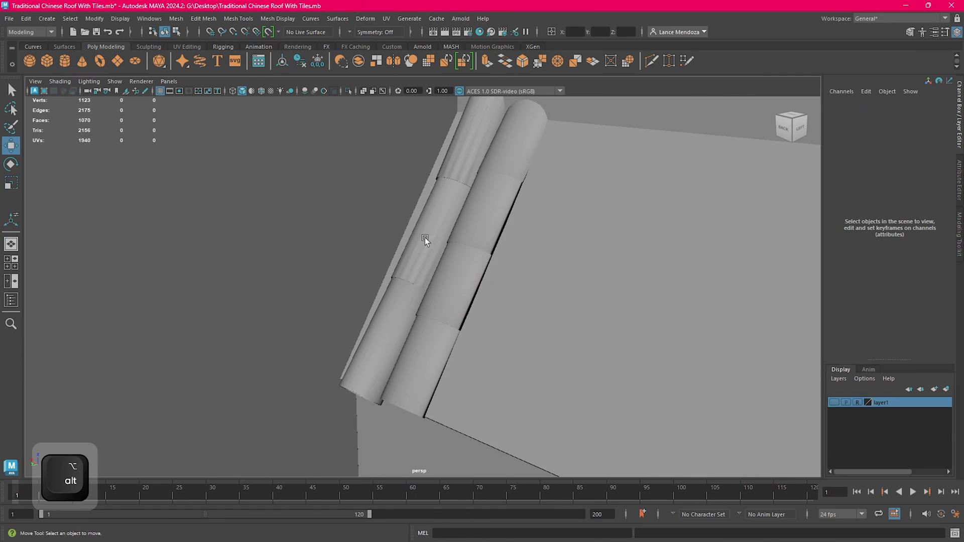
Step: Examine the reduced tile pair from the gable side, the eave end and the slope
middle_click_drag(452, 233, 430, 274, "alt")
left_click_drag(430, 275, 499, 234, "alt")
scroll(436, 244, "up", 3)
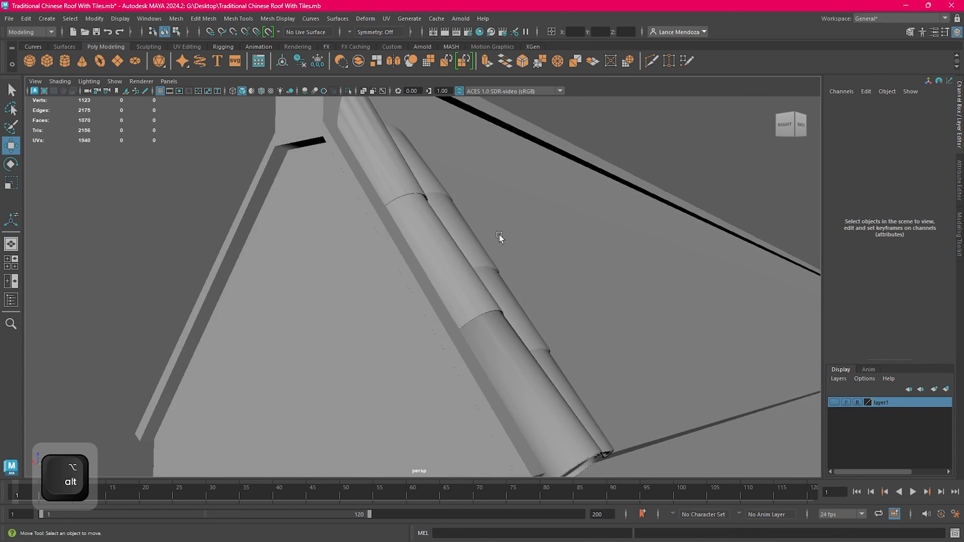
middle_click_drag(499, 234, 474, 286, "alt")
scroll(474, 287, "up", 3)
left_click(472, 285)
scroll(467, 277, "down", 4)
left_click_drag(469, 273, 392, 239, "alt")
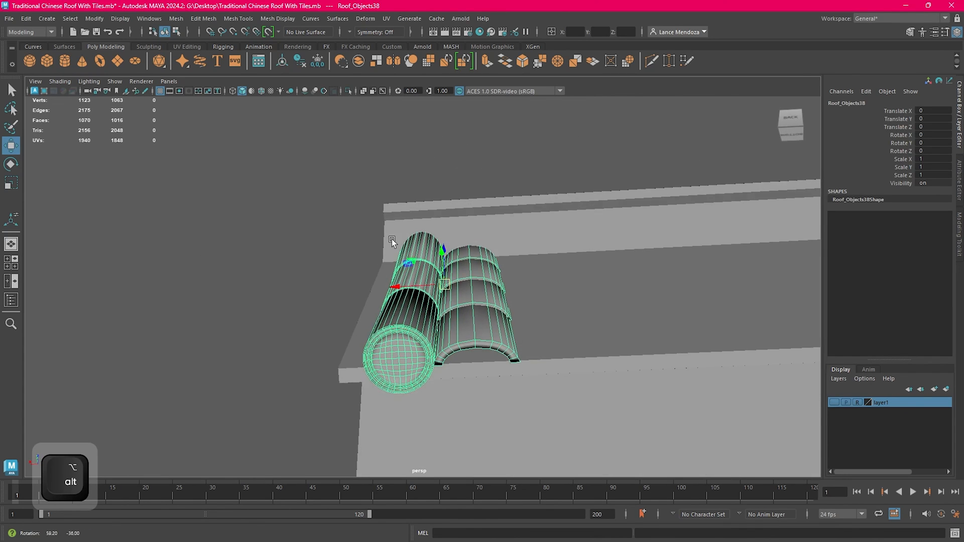
scroll(387, 339, "up", 5)
left_click_drag(415, 372, 523, 160, "alt")
left_click_drag(445, 197, 495, 201, "alt")
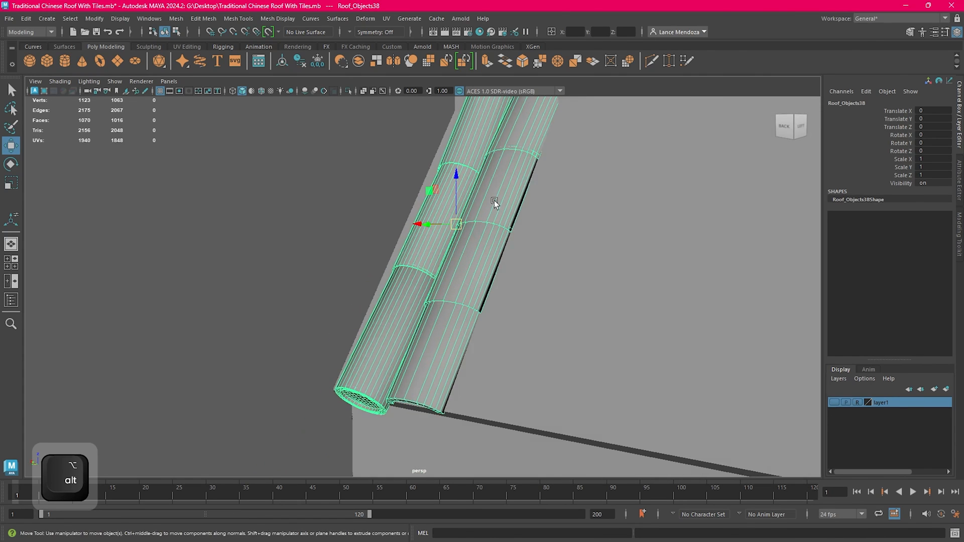
Step: Average the normals of the reduced tile-column pair
scroll(492, 203, "down", 3)
left_click_drag(403, 203, 438, 213, "alt")
left_click(424, 237)
left_click(436, 236)
left_click_drag(453, 244, 308, 201, "alt")
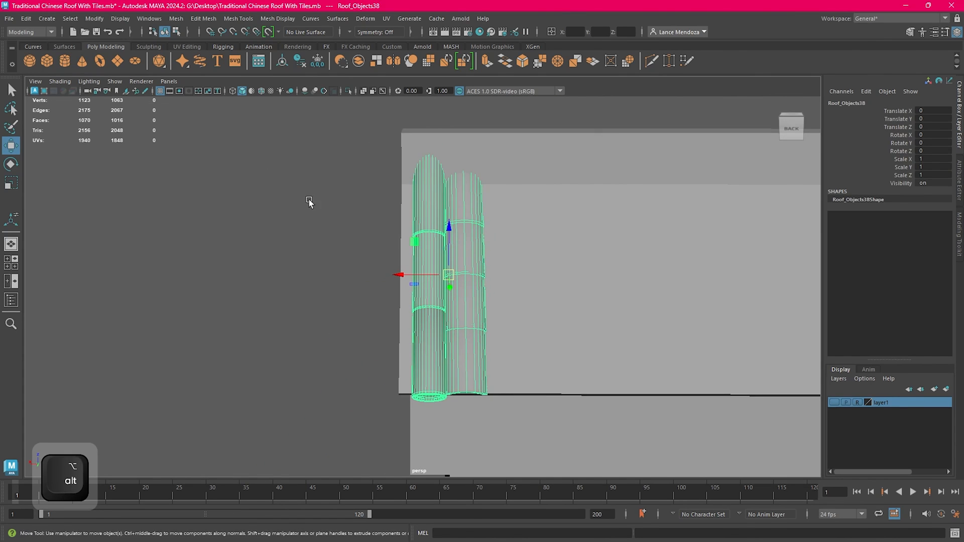
right_click_drag(265, 161, 287, 107, "alt")
left_click(265, 20)
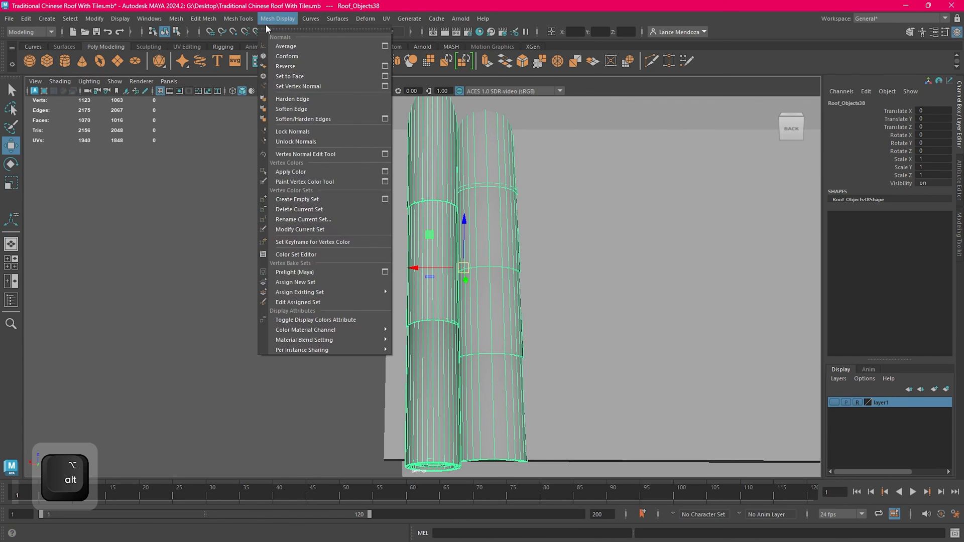
right_click_drag(442, 194, 385, 198, "alt")
left_click_drag(385, 197, 337, 204, "alt")
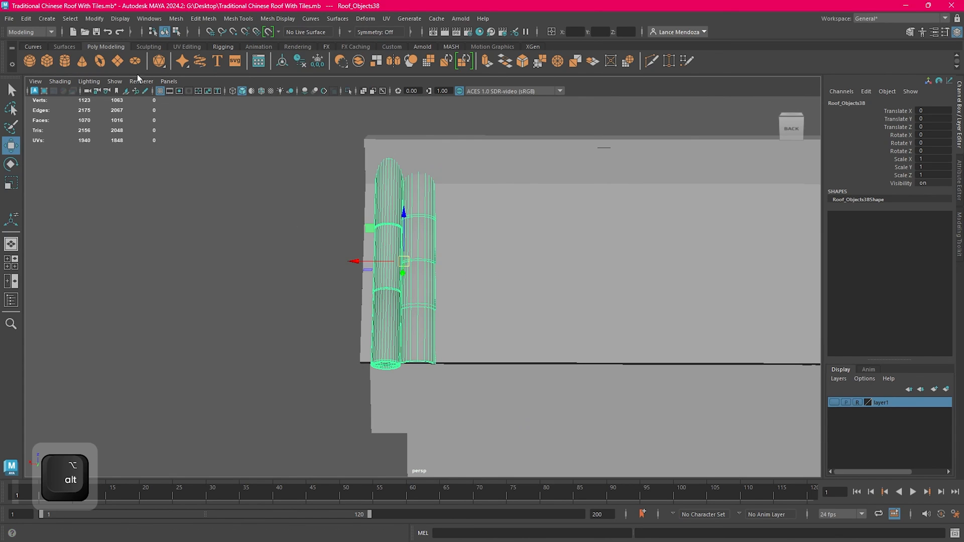
Step: Try duplicating the tile pair with Duplicate Special at an X translation of 1.38, and undo it
left_click(29, 19)
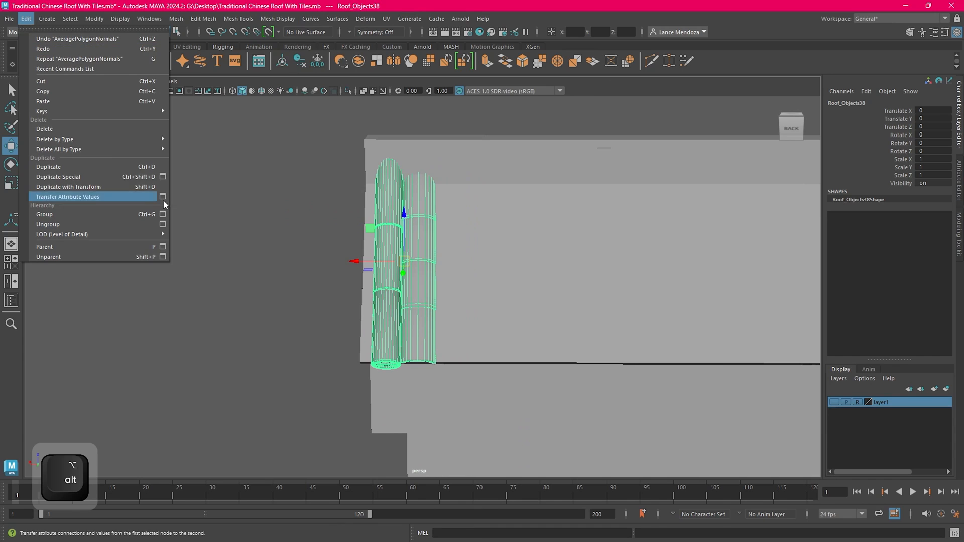
left_click(163, 178)
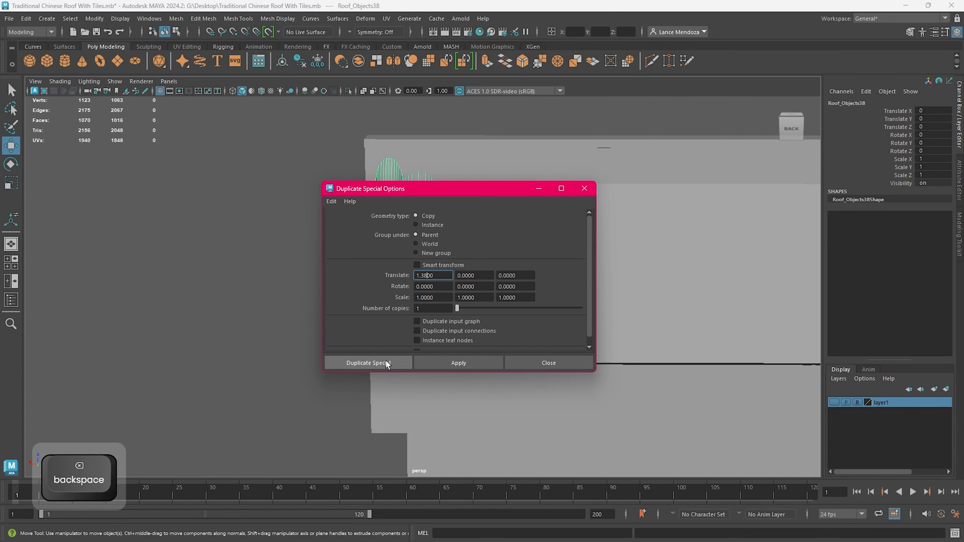
left_click(368, 362)
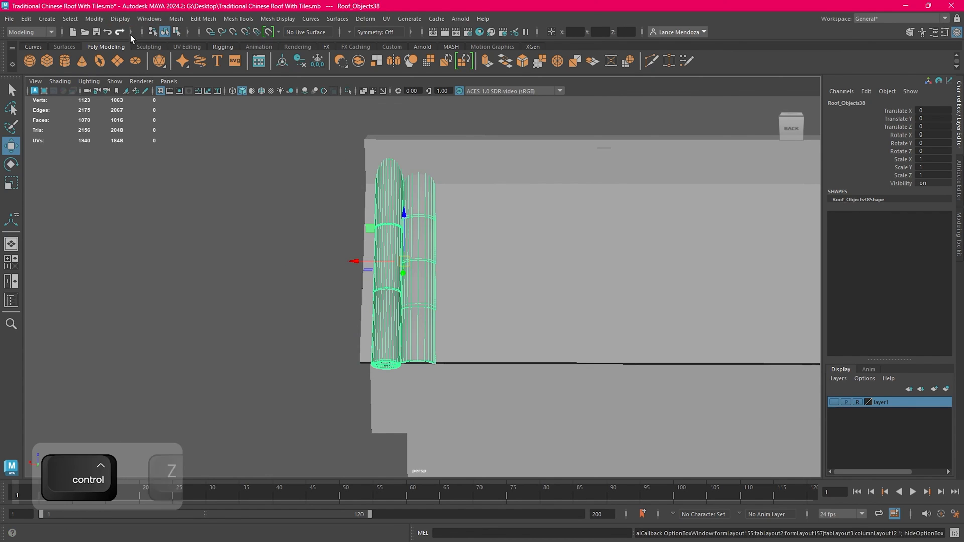
key("ctrl+z")
key("ctrl+z")
key("ctrl+z")
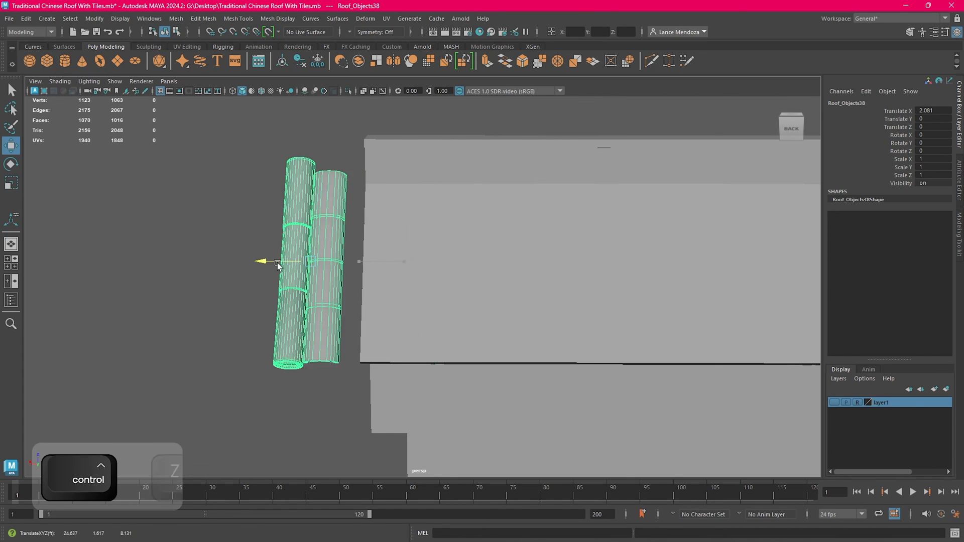
Step: Make five copies of the tile pair along the slope with Duplicate Special, each translated -1.38 in X
left_click(26, 18)
left_click(163, 176)
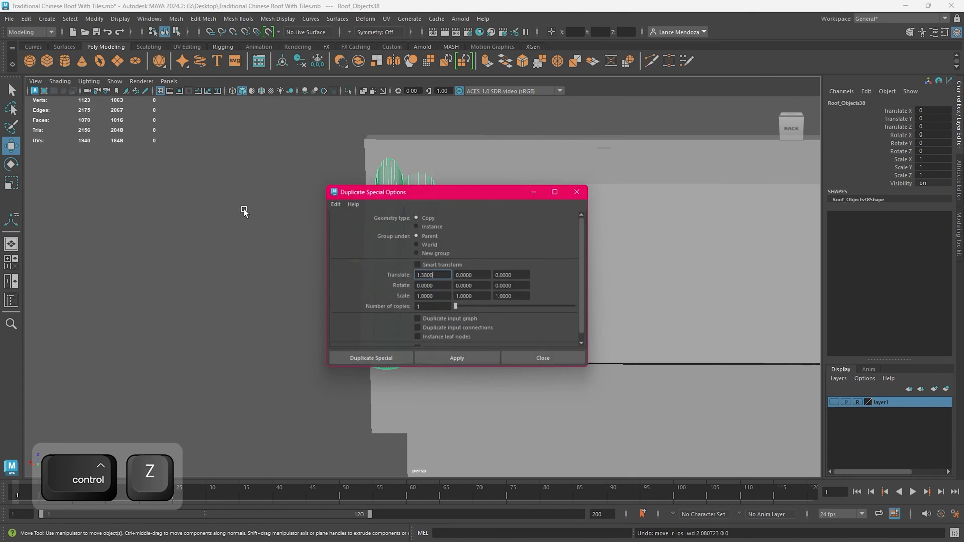
type("-")
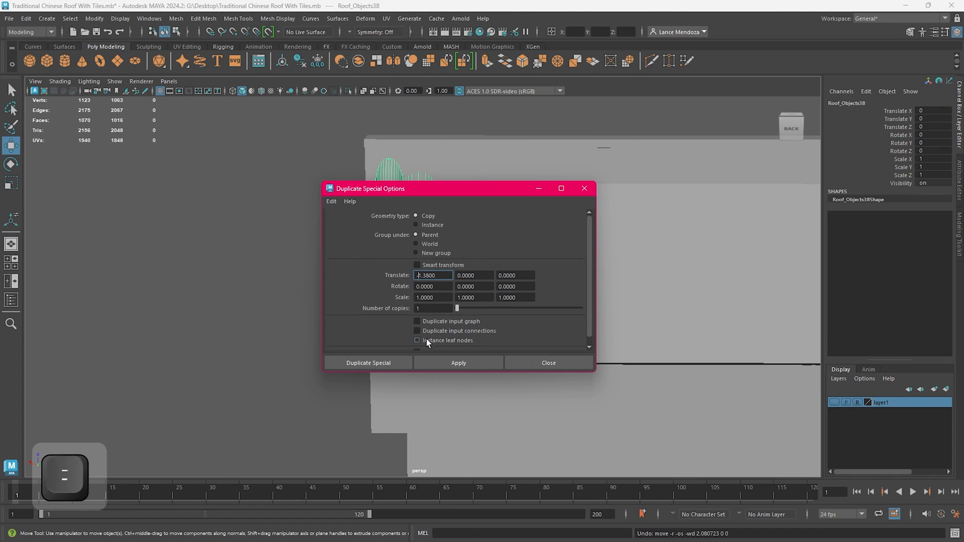
scroll(456, 326, "down", 3)
key("g")
key("g")
key("g")
key("g")
key("g")
key("g")
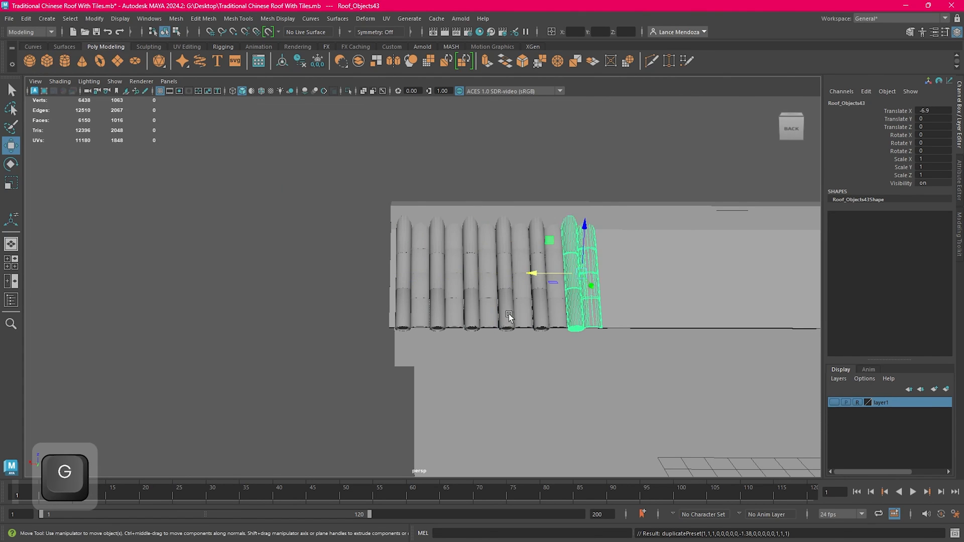
Step: Repeat the -1.38 offset duplication across the rest of the slope until the last pair reaches the far roof edge
middle_click_drag(600, 325, 456, 337, "alt")
key("g")
key("g")
key("g")
key("g")
key("g")
key("g")
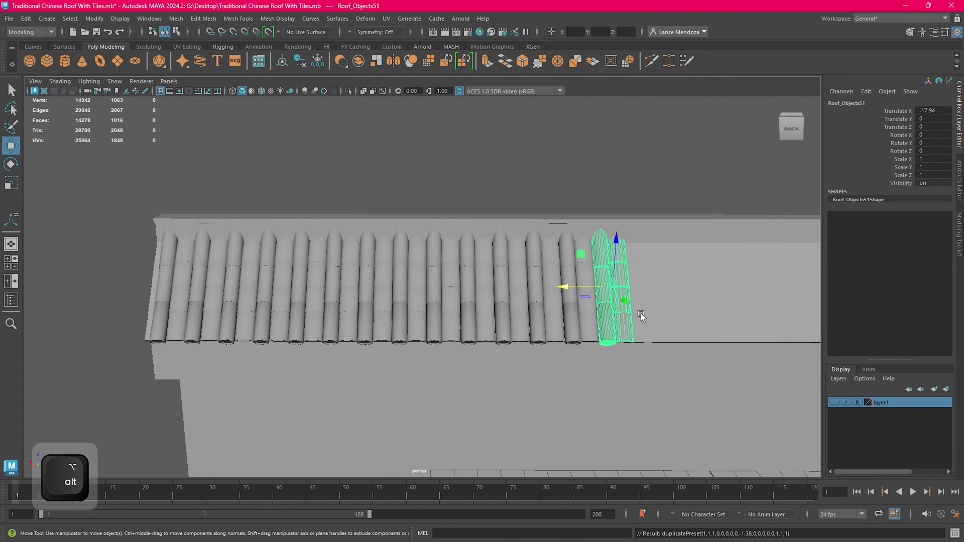
middle_click_drag(639, 321, 360, 329, "alt")
key("g")
key("g")
key("g")
key("g")
key("g")
key("g")
key("g")
key("g")
key("g")
key("g")
key("g")
key("g")
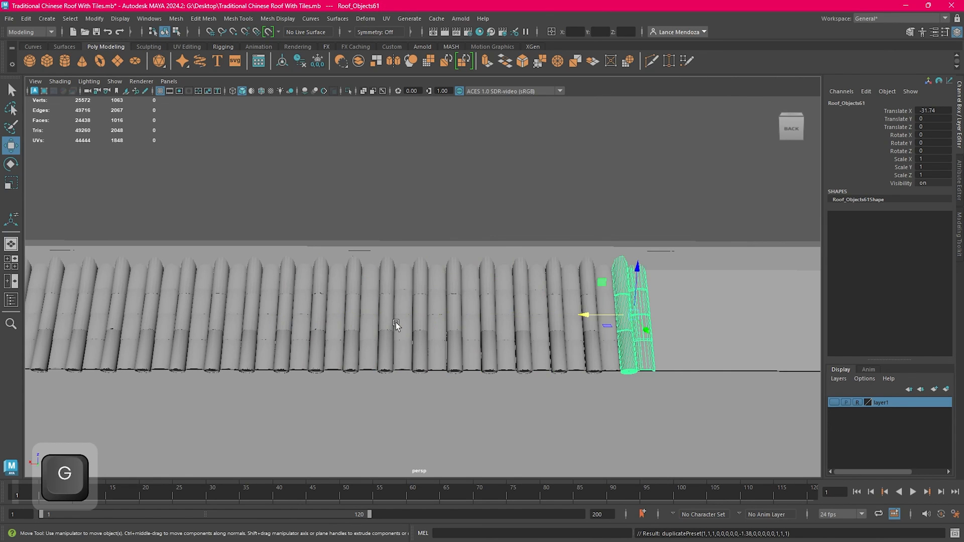
scroll(417, 324, "down", 5)
scroll(420, 327, "up", 3)
key("g")
key("g")
key("g")
key("g")
key("g")
key("g")
scroll(647, 334, "up", 4)
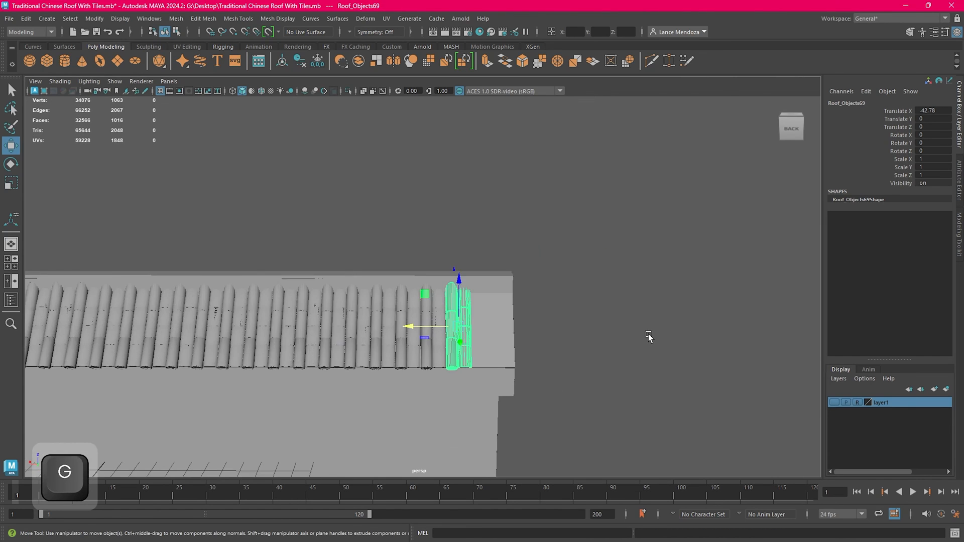
middle_click_drag(648, 340, 469, 291, "alt")
key("g")
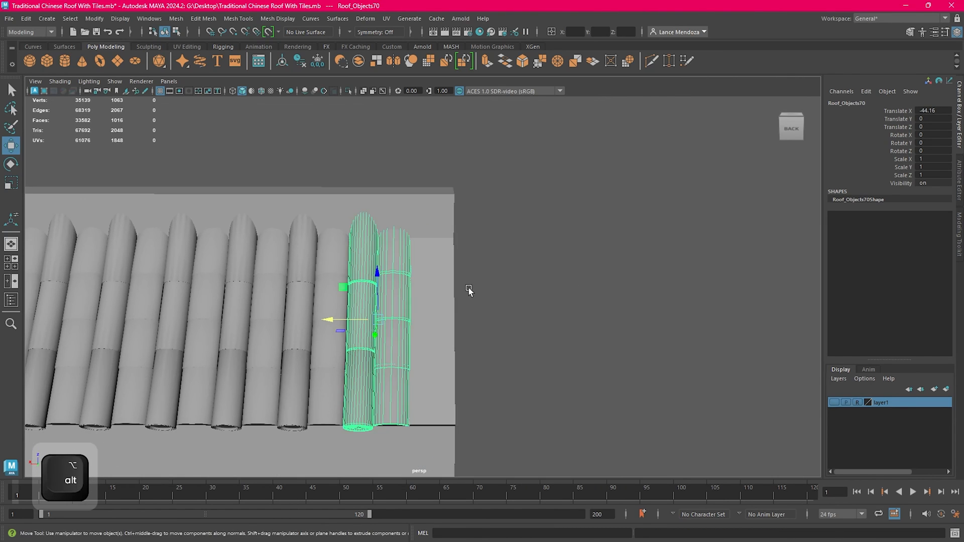
key("g")
Step: Add one more tile pair at the far roof edge and delete the faces of its overhanging flat tile column
left_click(587, 299)
left_click(457, 310)
right_click_drag(553, 256, 553, 287)
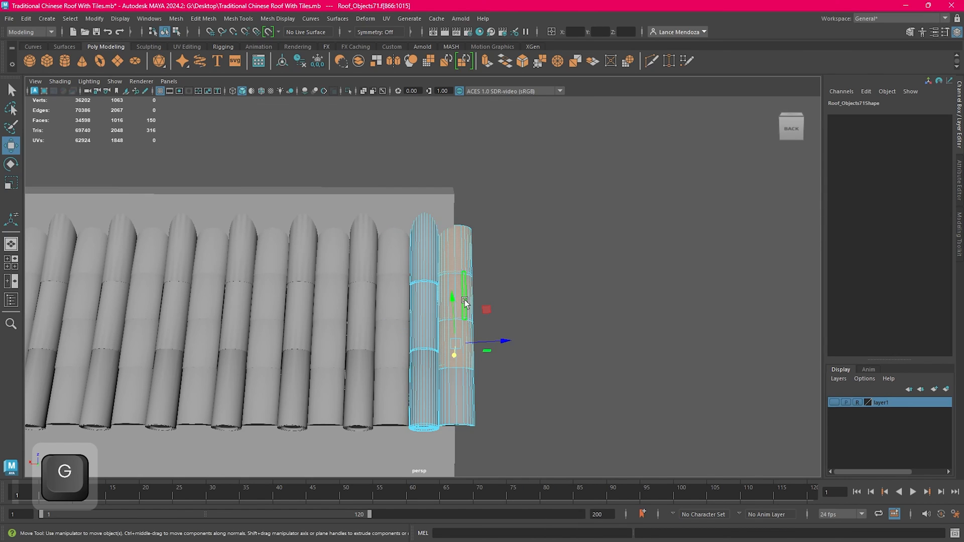
double_click(463, 366, "shift")
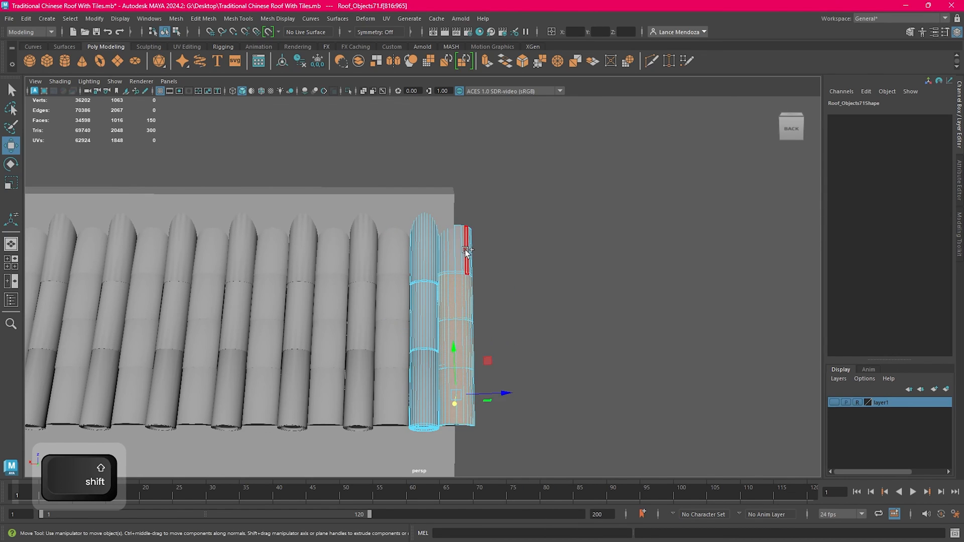
key("Delete")
right_click_drag(537, 221, 566, 210)
left_click(566, 210)
scroll(361, 309, "down", 4)
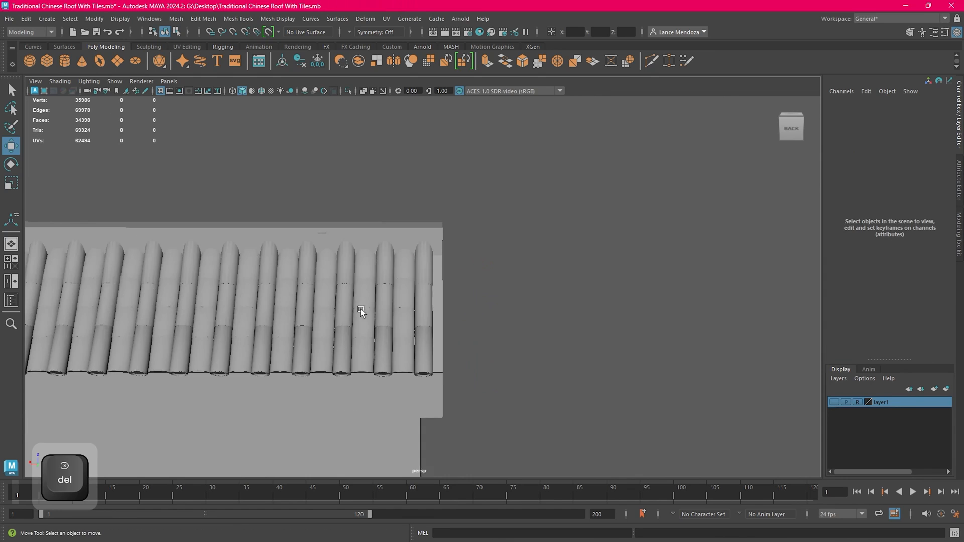
Step: Save the scene with the completed row of tile columns
middle_click_drag(360, 309, 431, 239, "alt")
left_click_drag(430, 239, 501, 254, "alt")
left_click(503, 254)
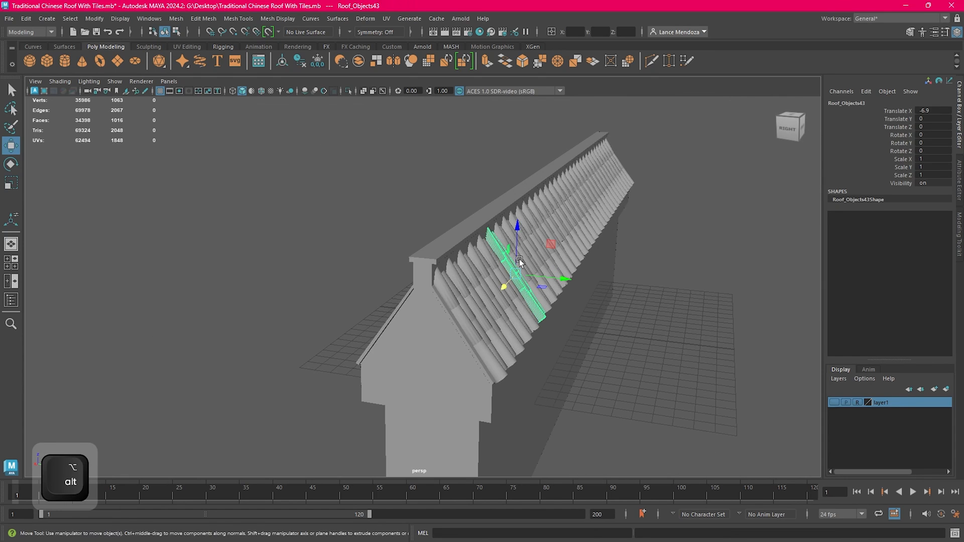
left_click(25, 18)
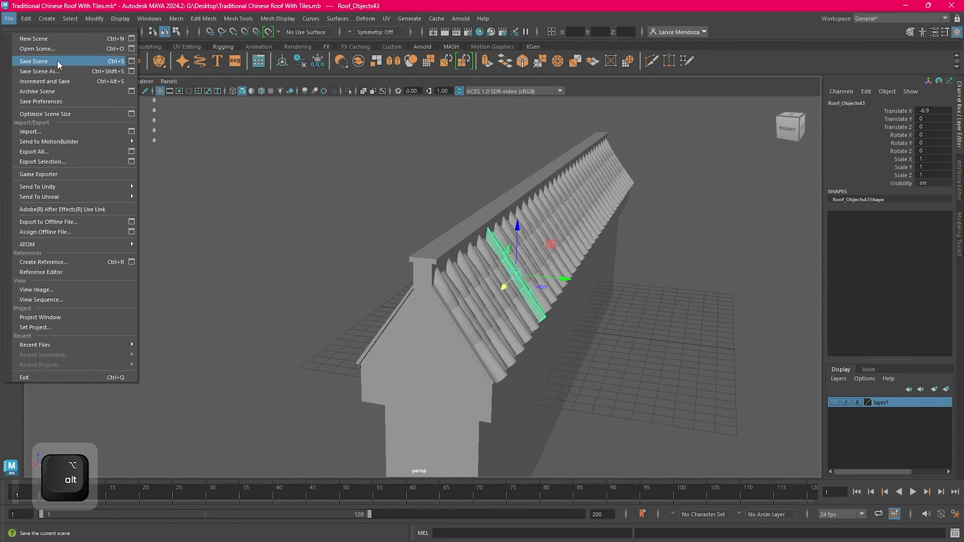
left_click(57, 60)
Step: Select every tile column on the slope and combine them into a single mesh
scroll(453, 316, "up", 5)
middle_click_drag(688, 361, 509, 256, "alt")
left_click_drag(298, 197, 293, 280, "alt")
left_click(373, 284)
left_click_drag(397, 271, 437, 308, "alt")
key("space")
key("space")
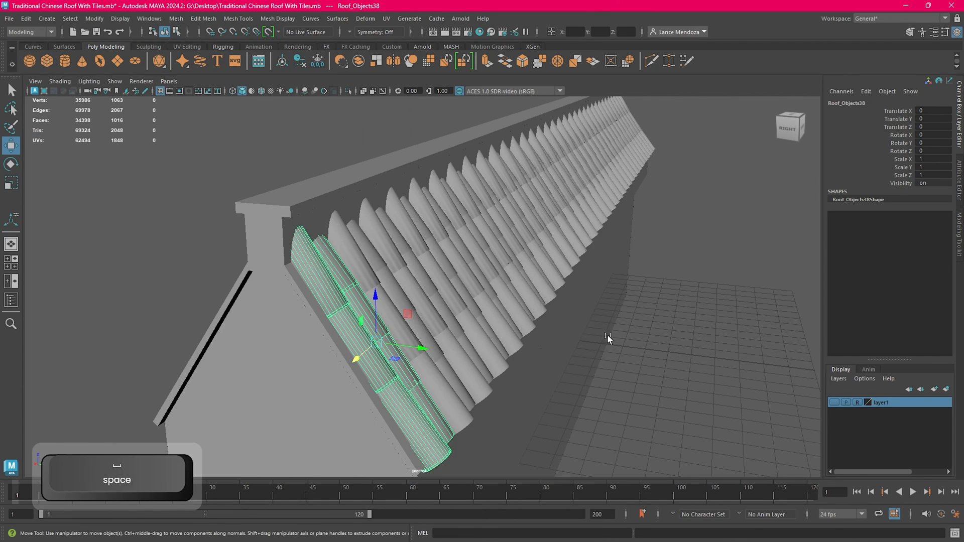
key("space")
scroll(513, 372, "down", 1)
left_click_drag(658, 273, 549, 317)
key("space")
mouse_move(627, 212)
left_mouse_down("alt")
mouse_move(647, 195)
mouse_move(631, 204)
left_mouse_up("alt")
key("space")
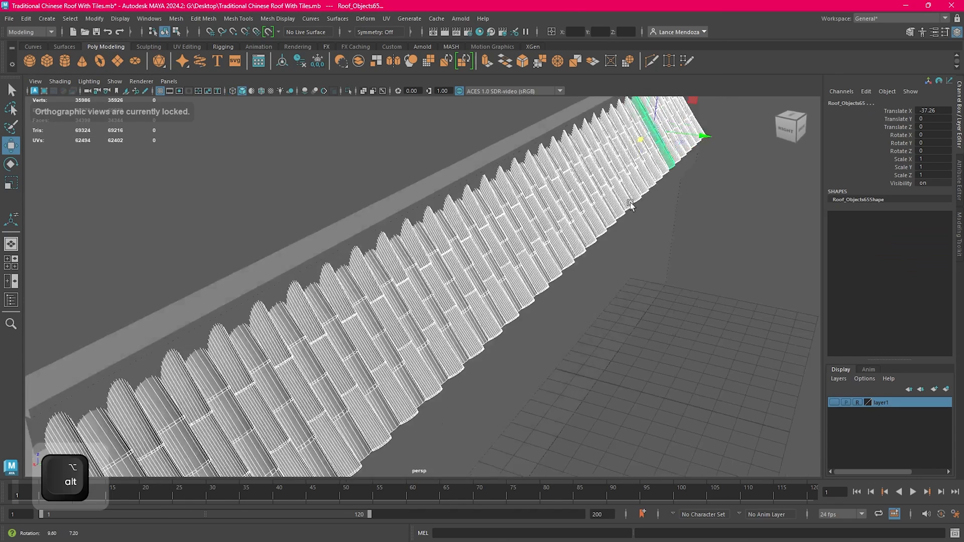
scroll(634, 207, "down", 5)
key("w")
left_click(176, 18)
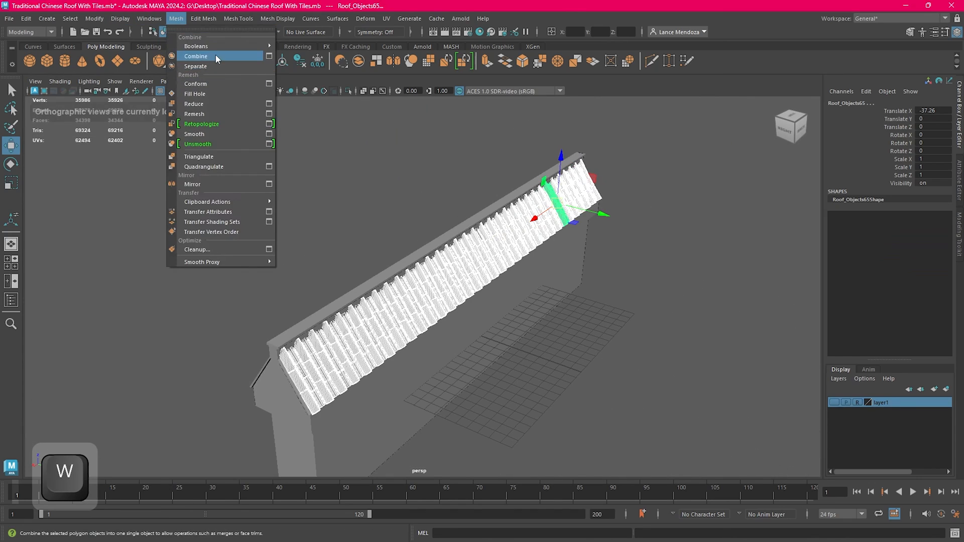
left_click(216, 54)
middle_click_drag(306, 192, 371, 172, "alt")
Step: Save the scene with the combined tile mesh
left_click(9, 18)
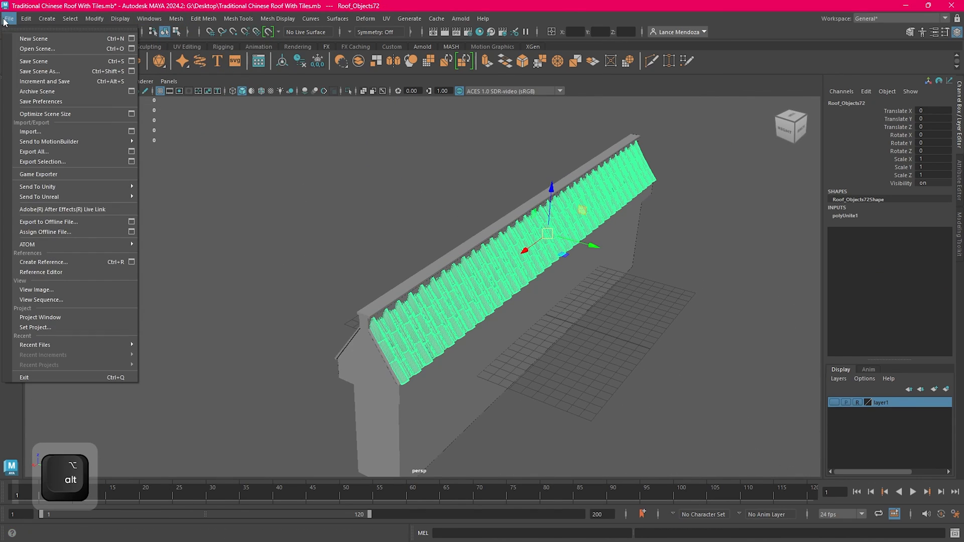
left_click(58, 63)
middle_click_drag(656, 179, 643, 171, "alt")
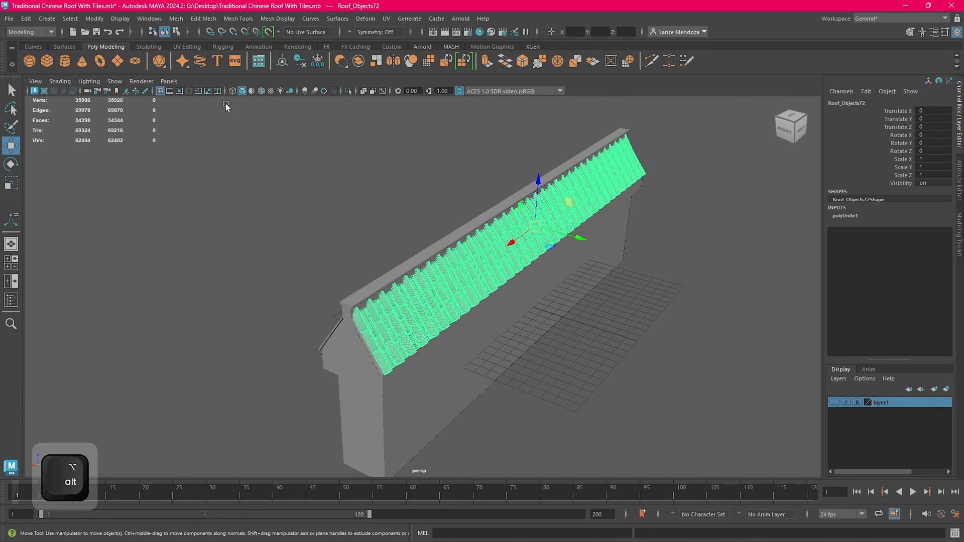
Step: Delete the combined tile mesh's construction history and freeze its transformations
left_click(26, 18)
mouse_move(85, 150)
left_click(180, 149)
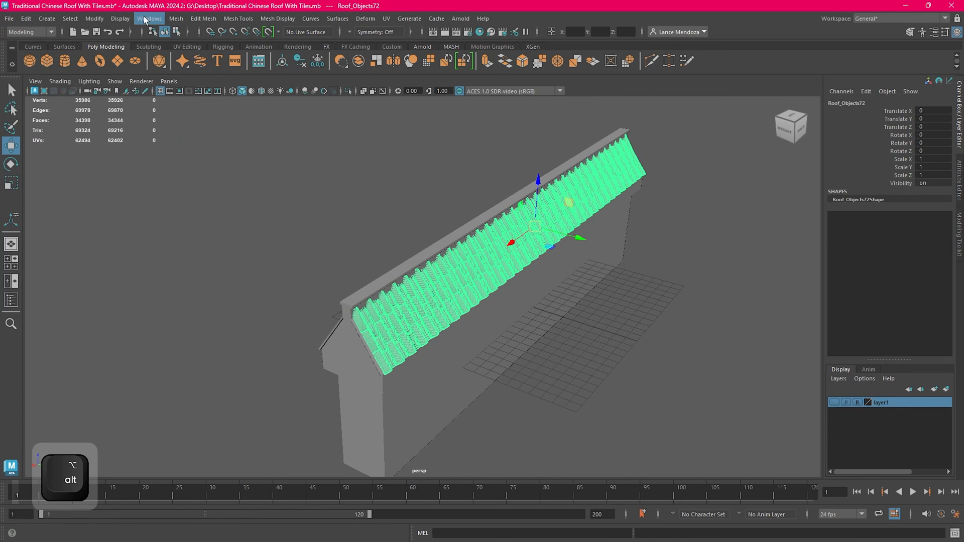
left_click(94, 19)
left_click(116, 66)
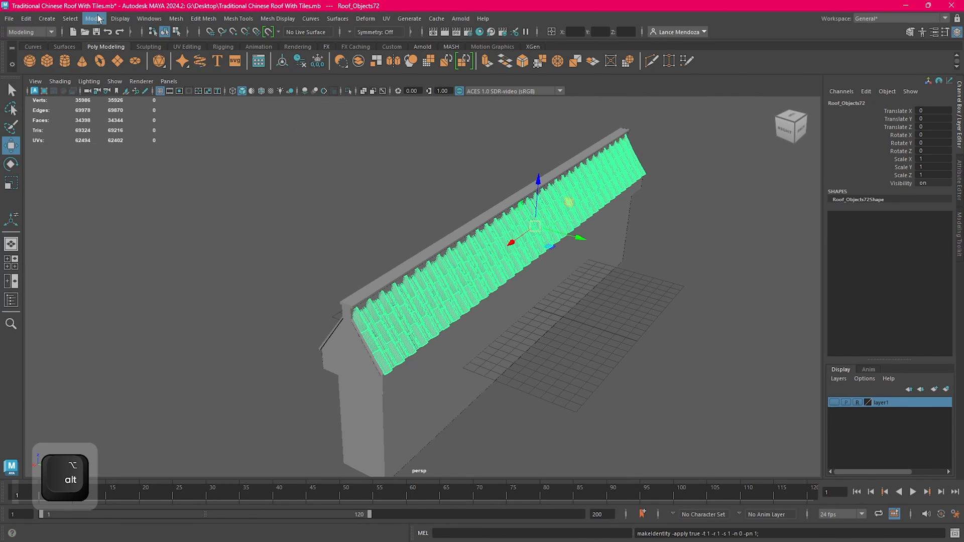
Step: Center the tile mesh's pivot and, in the side view, snap it to the grid on the roof's central axis
left_click(94, 19)
left_click(136, 92)
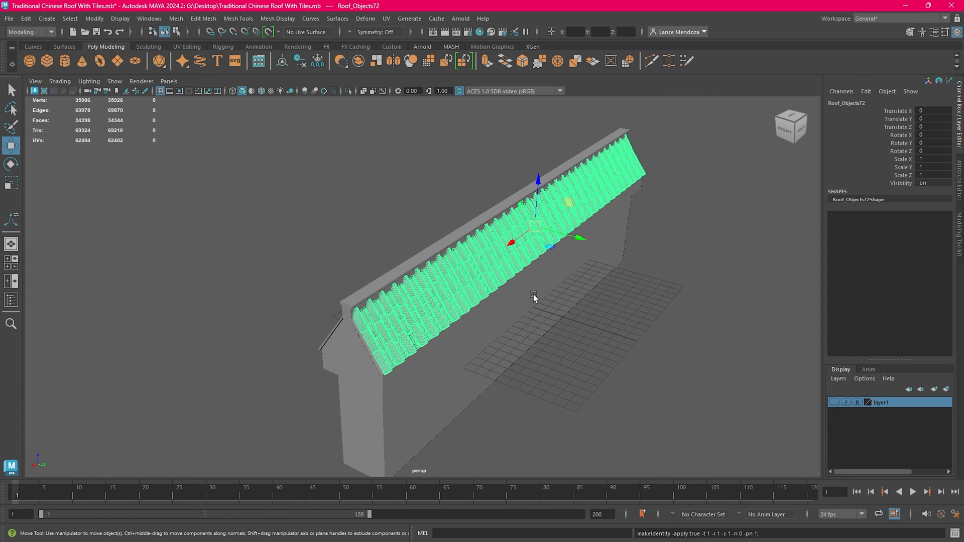
key("space")
left_click_drag(464, 330, 427, 344)
middle_click_drag(485, 297, 548, 286, "alt")
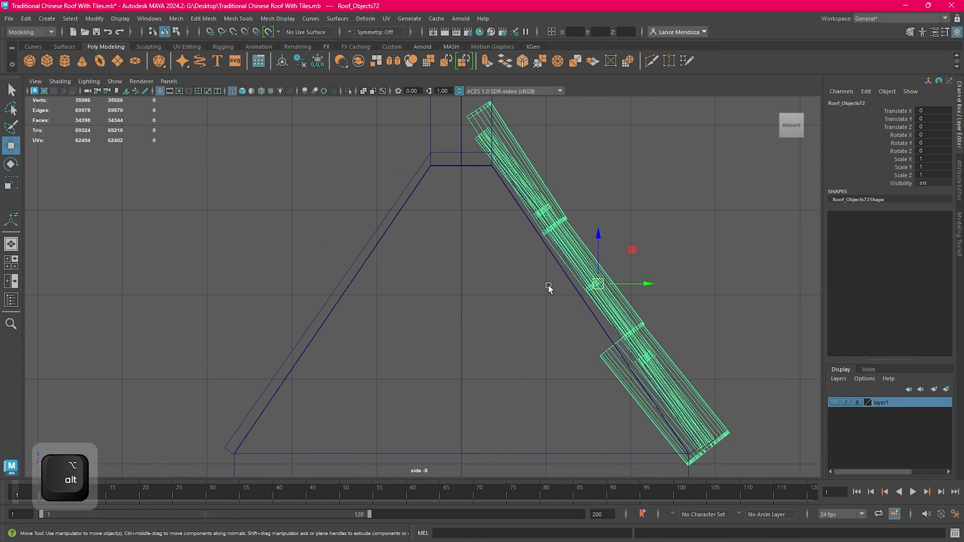
right_click_drag(548, 286, 221, 281, "alt")
left_click(15, 260)
key("space")
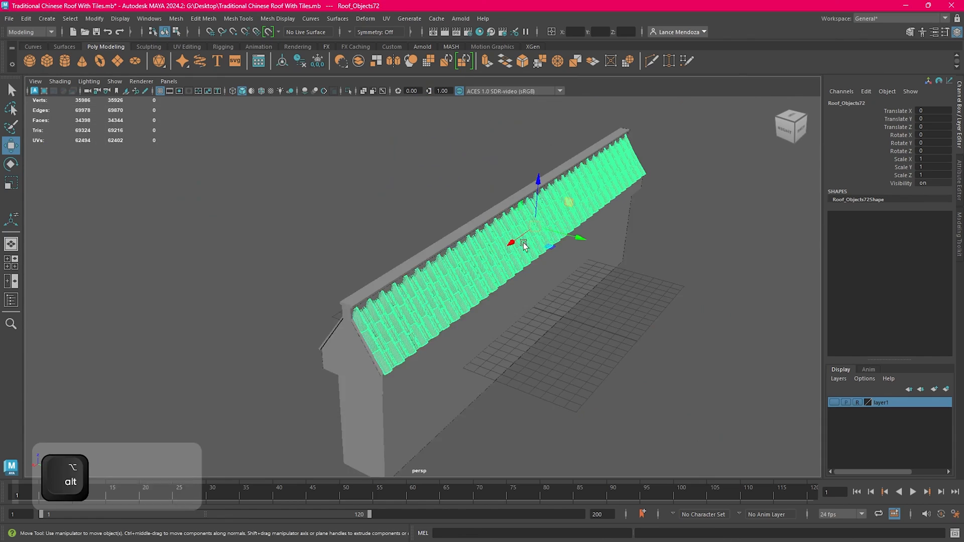
key("space")
middle_click_drag(523, 244, 653, 187, "alt")
key("space")
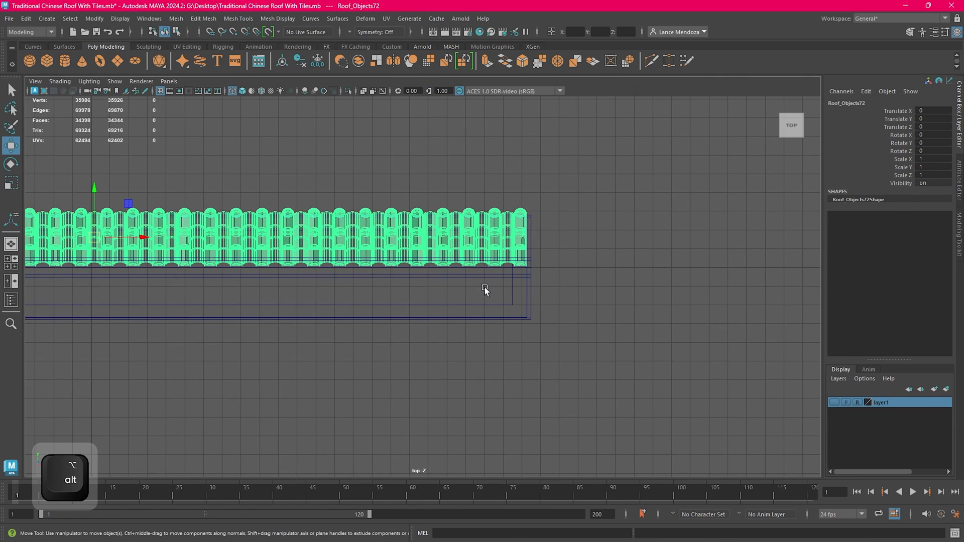
key("space")
key("space")
key("space")
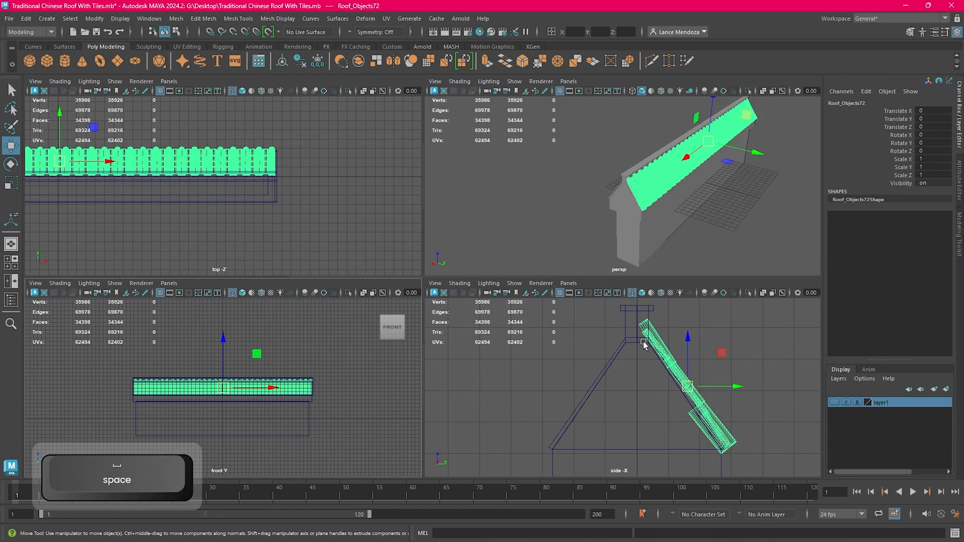
key("space")
key("d")
key("x")
left_click_drag(554, 285, 505, 284)
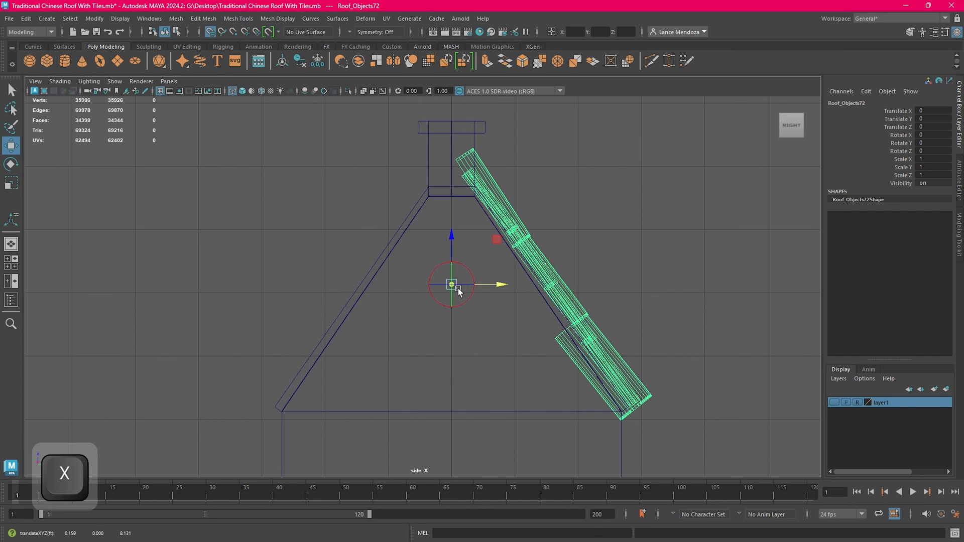
key("w")
left_click(640, 263)
left_click(557, 282)
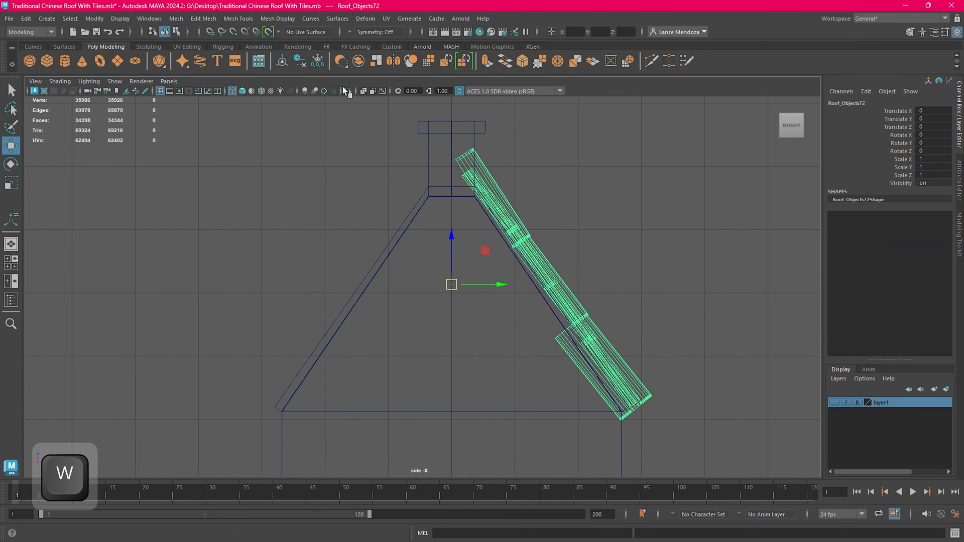
Step: Mirror the tile mesh onto the opposite slope across the world Y axis in the negative direction, leaving the ridge-side tile ends unmerged
left_click(94, 18)
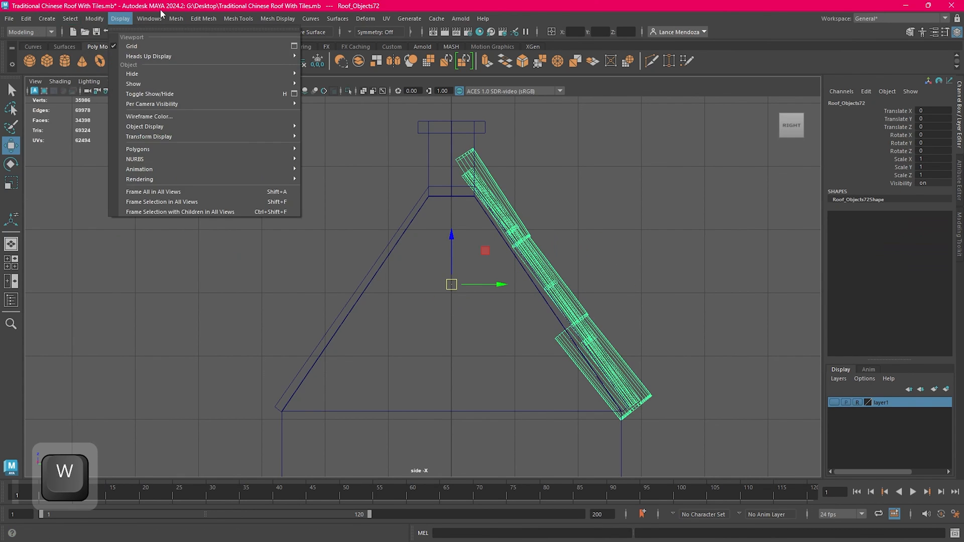
mouse_move(176, 18)
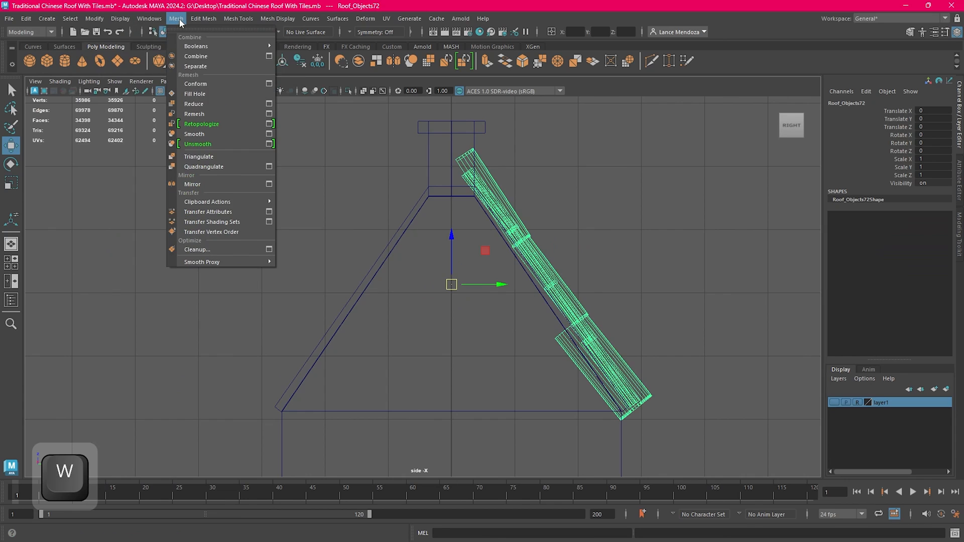
left_click(223, 184)
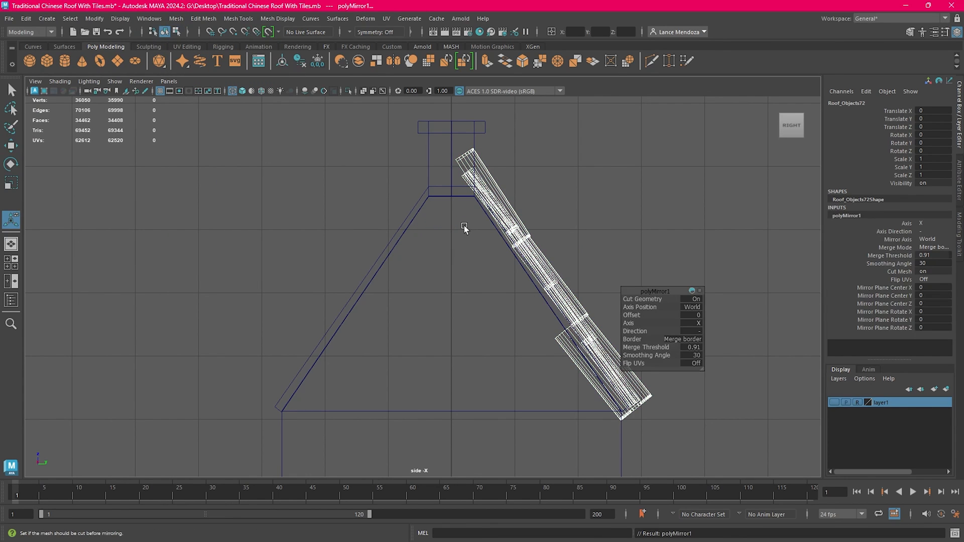
left_click(685, 324)
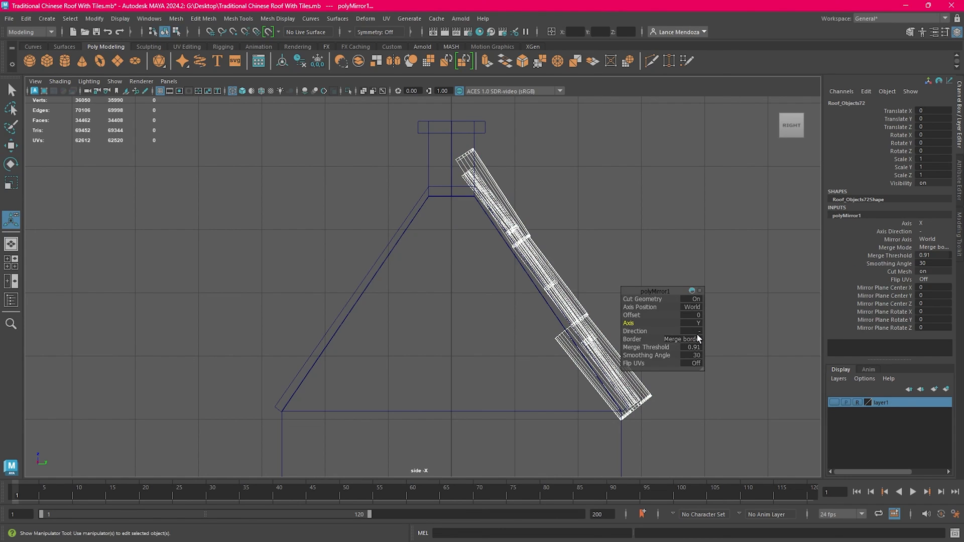
left_click(698, 335)
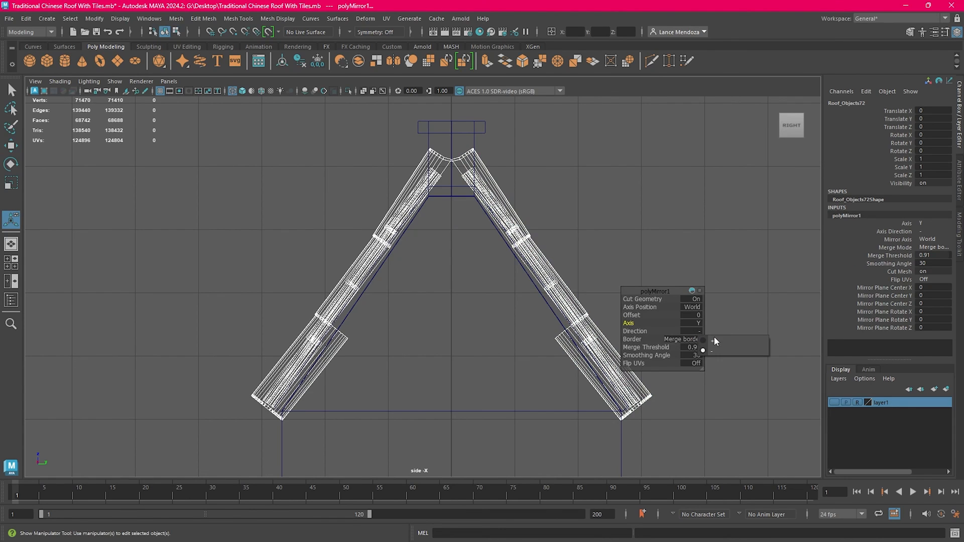
key("Return")
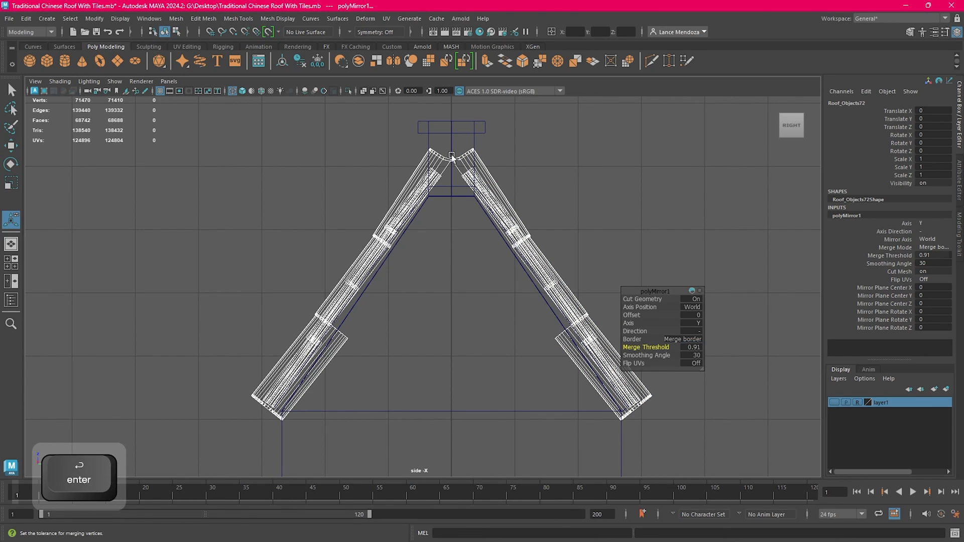
left_click(671, 223)
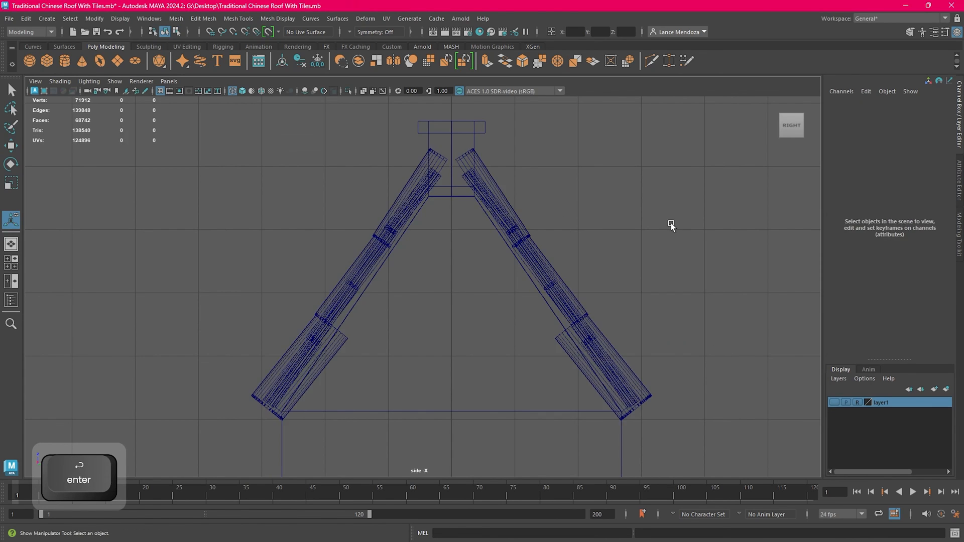
Step: Select the mirrored tile mesh in the perspective view and save the scene
scroll(675, 218, "down", 3)
key("w")
key("space")
key("space")
left_click_drag(583, 233, 537, 250, "alt")
left_click(536, 251)
key("w")
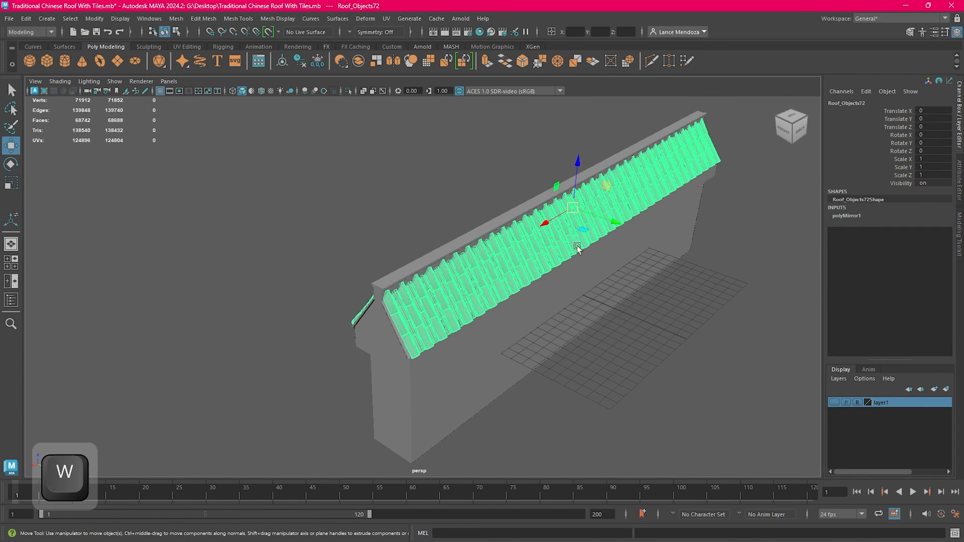
middle_click_drag(368, 259, 319, 225, "alt")
left_click(11, 19)
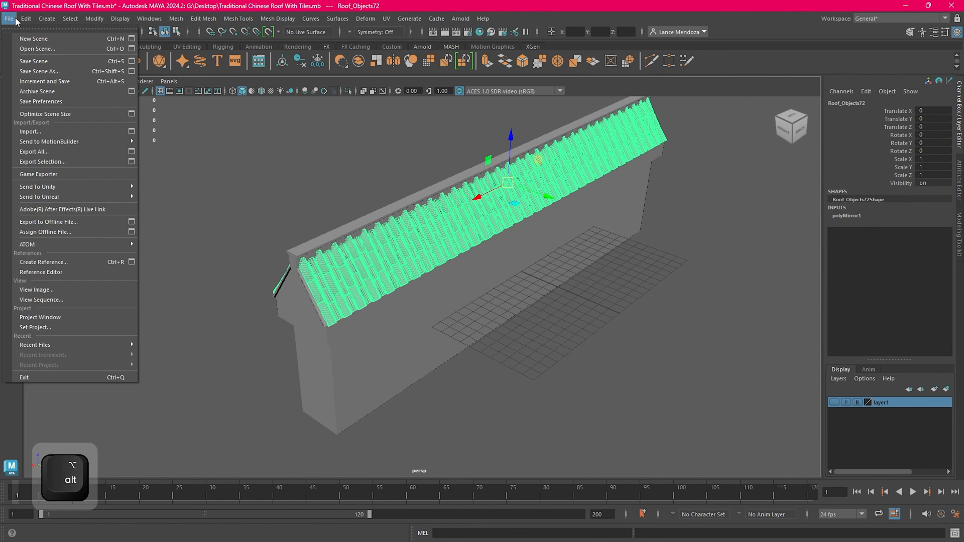
left_click(33, 60)
Step: Select the tile mesh together with the wall and ridge, and examine the whole model
middle_click_drag(267, 201, 297, 274, "alt")
scroll(357, 200, "up", 5)
left_click(237, 200)
left_click(398, 222)
scroll(421, 231, "down", 4)
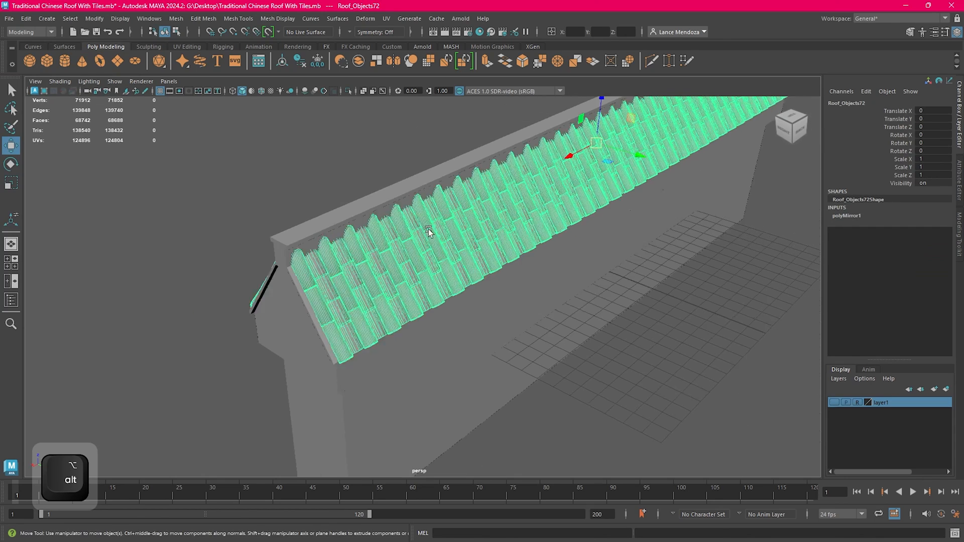
left_click(311, 175)
left_click_drag(251, 242, 503, 410)
left_click_drag(559, 328, 731, 237, "alt")
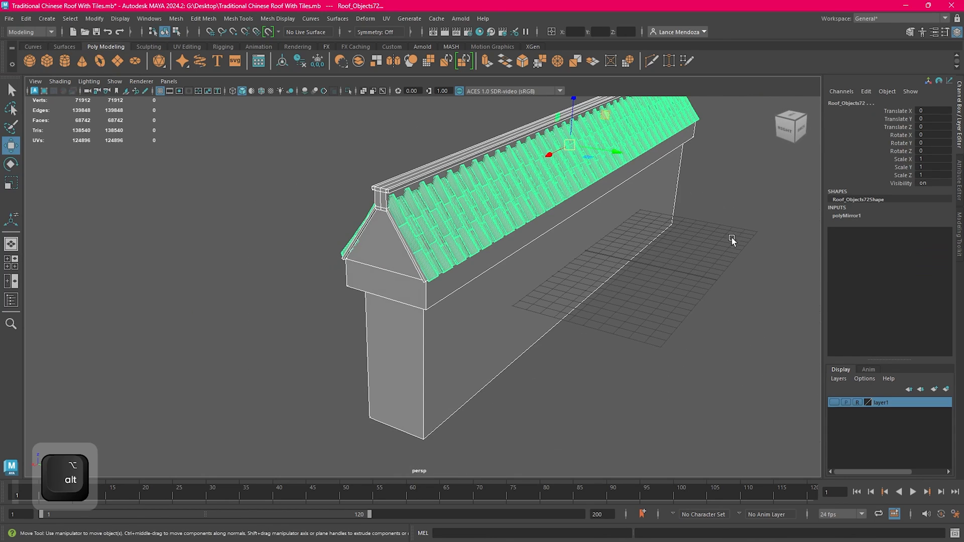
right_click_drag(732, 238, 801, 511)
middle_click_drag(502, 271, 426, 284, "alt")
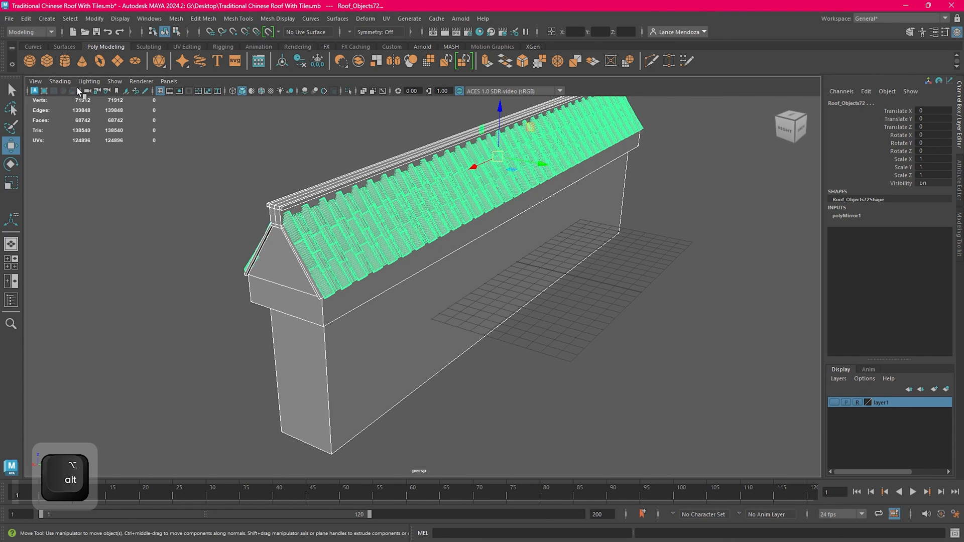
scroll(578, 327, "down", 2)
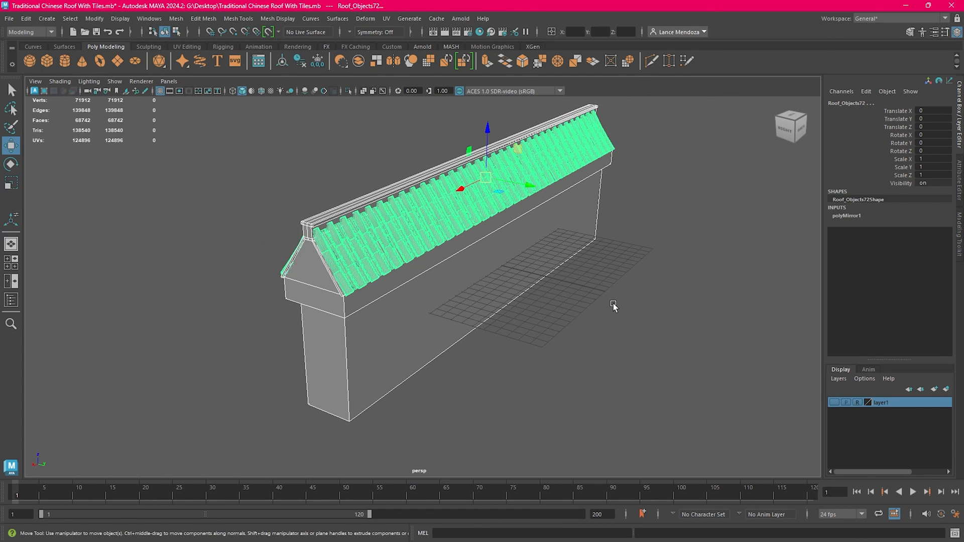
left_click(652, 285)
key("ctrl+z")
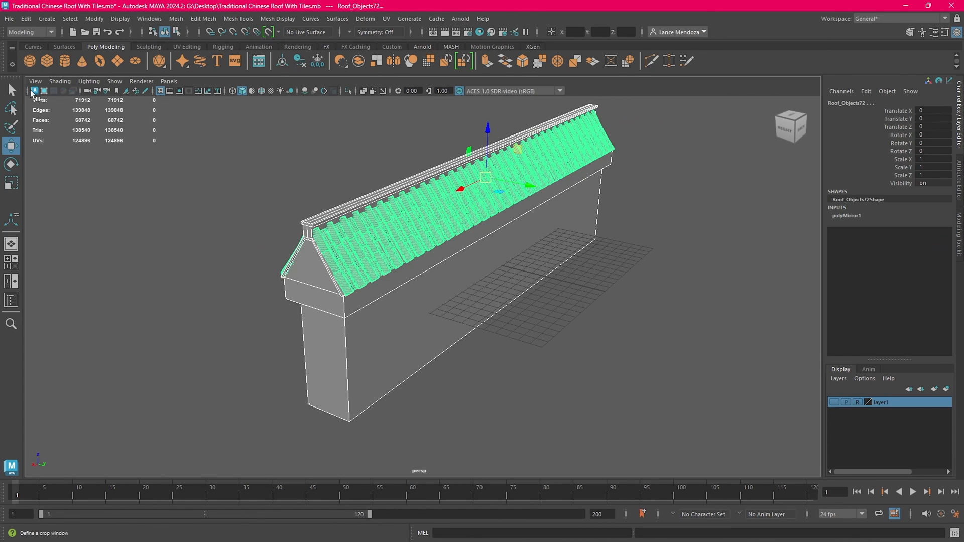
Step: Save the scene and start an Arnold render of the tiled roof
left_click(9, 19)
left_click(35, 62)
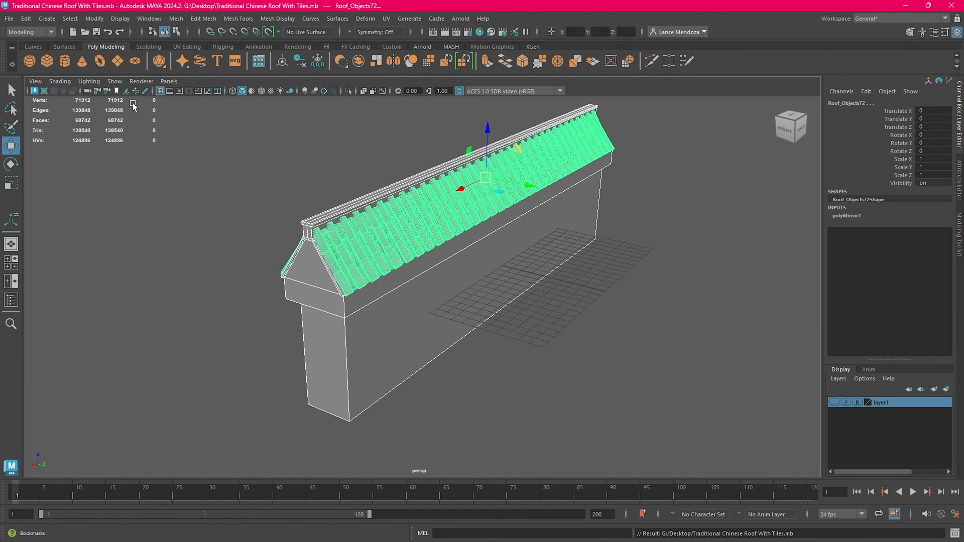
left_click(423, 47)
left_click(397, 61)
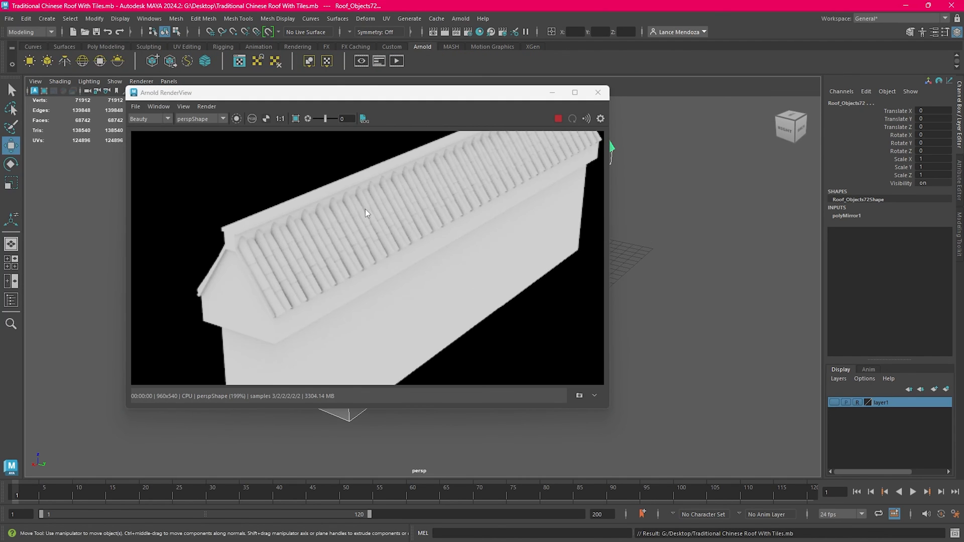
Step: Maximize the Arnold RenderView, enable 3D Manipulation, and examine the rendered roof and wall from several angles
left_click(575, 93)
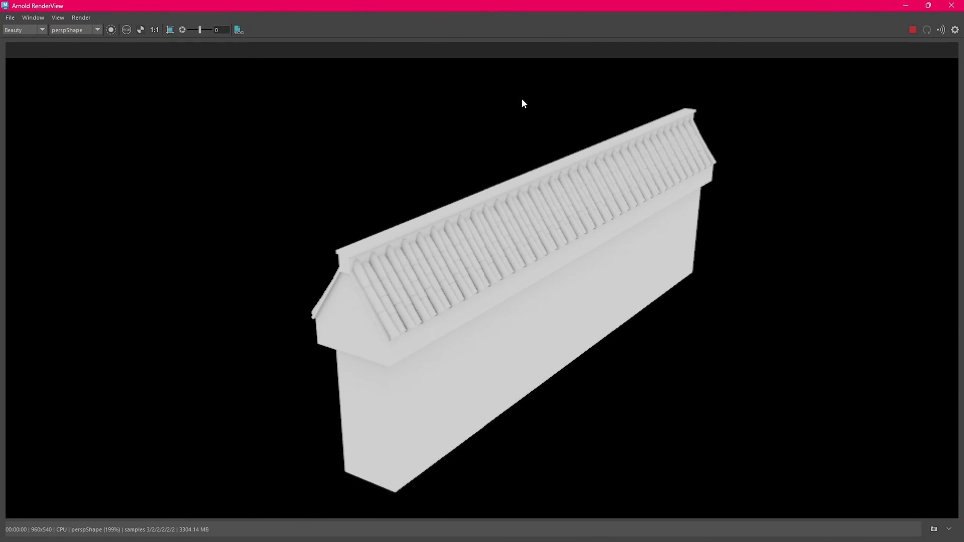
left_click(33, 18)
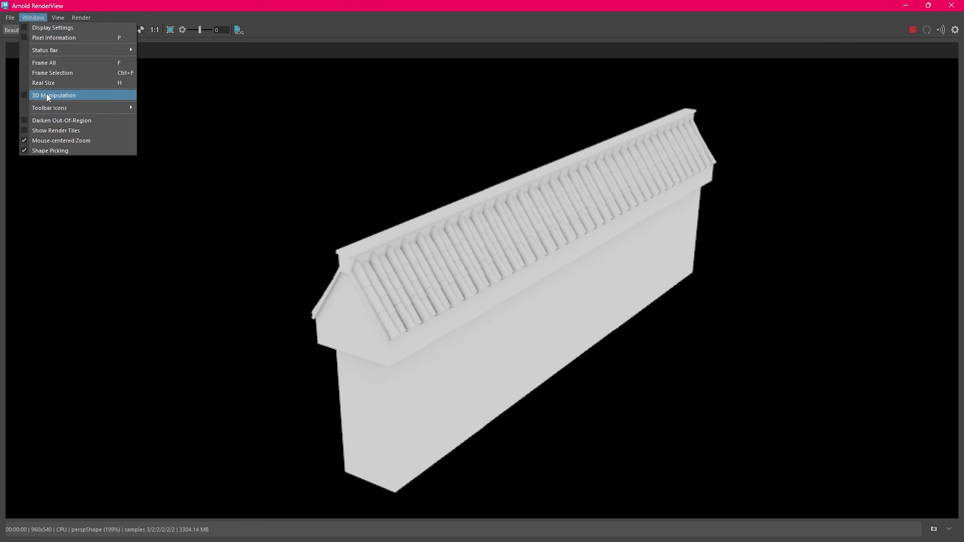
left_click(30, 96)
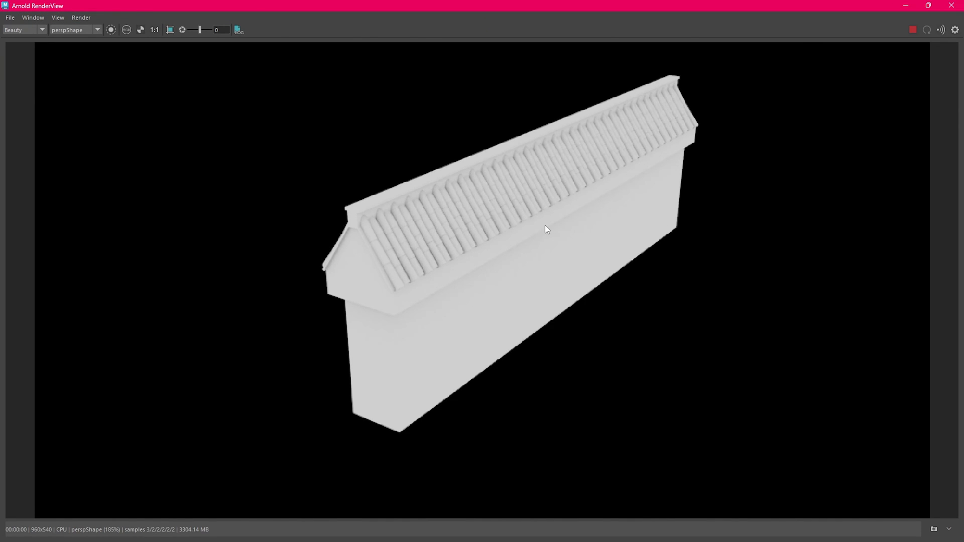
left_click_drag(546, 226, 492, 230, "alt")
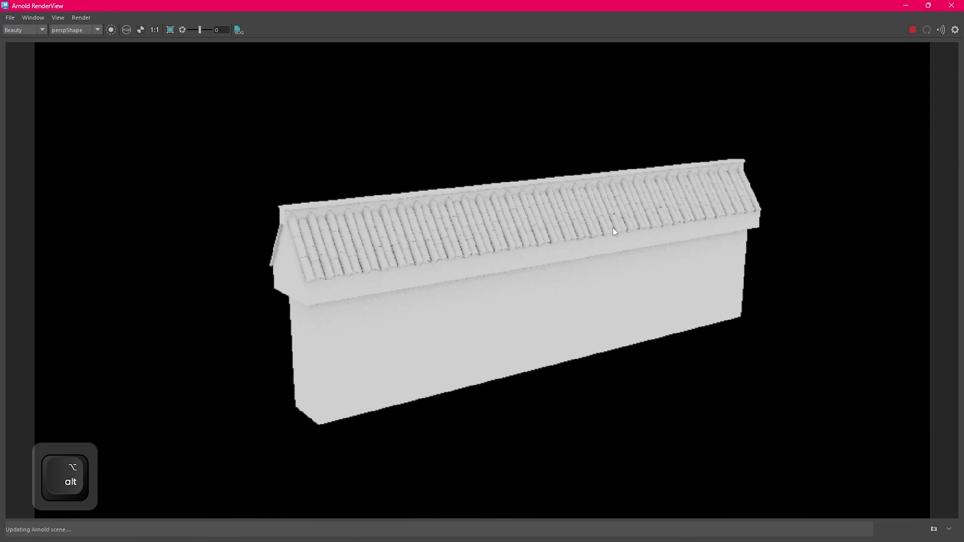
left_click_drag(613, 230, 659, 246, "alt")
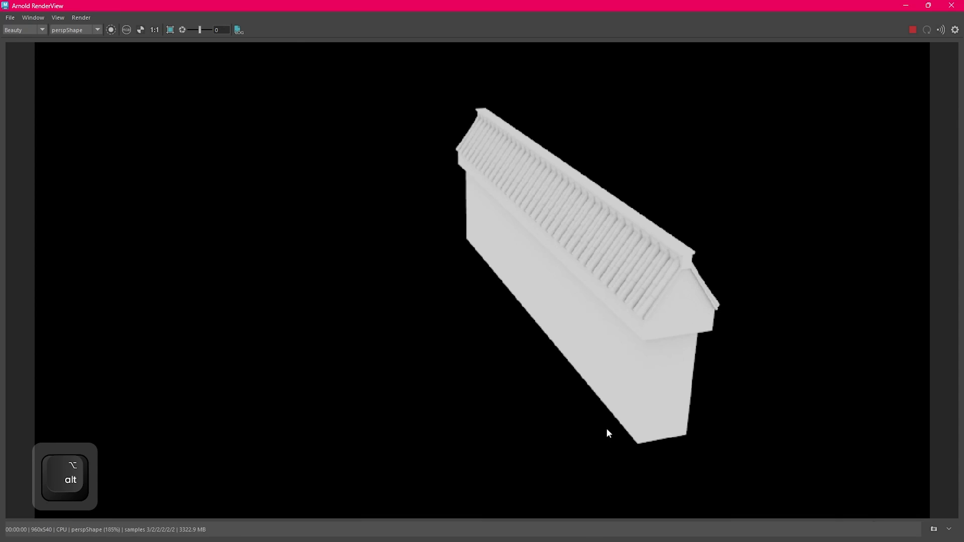
left_click_drag(583, 357, 577, 337, "alt")
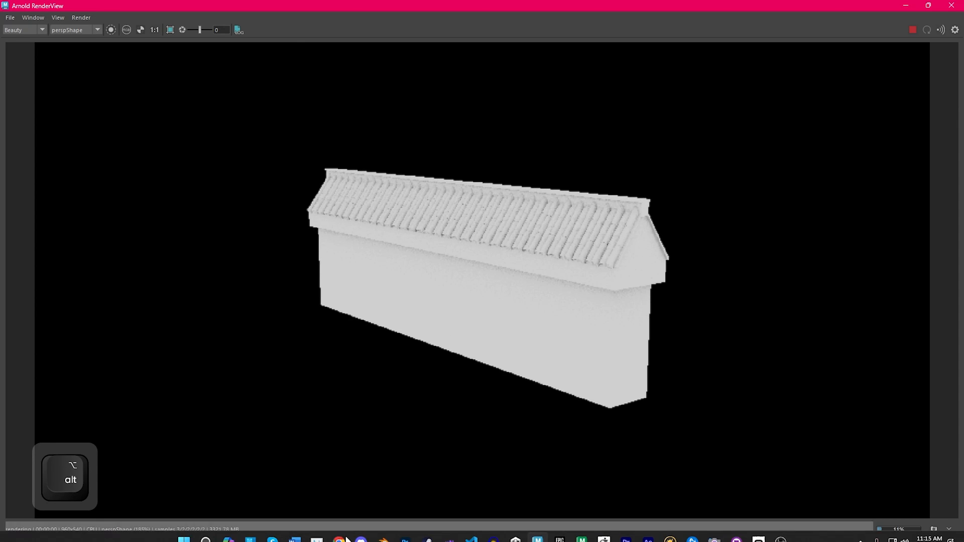
Step: Switch to Chrome to view the traditional Chinese roof reference photos, then return to the Arnold RenderView and compare the rendered roof from several angles
left_click(339, 530)
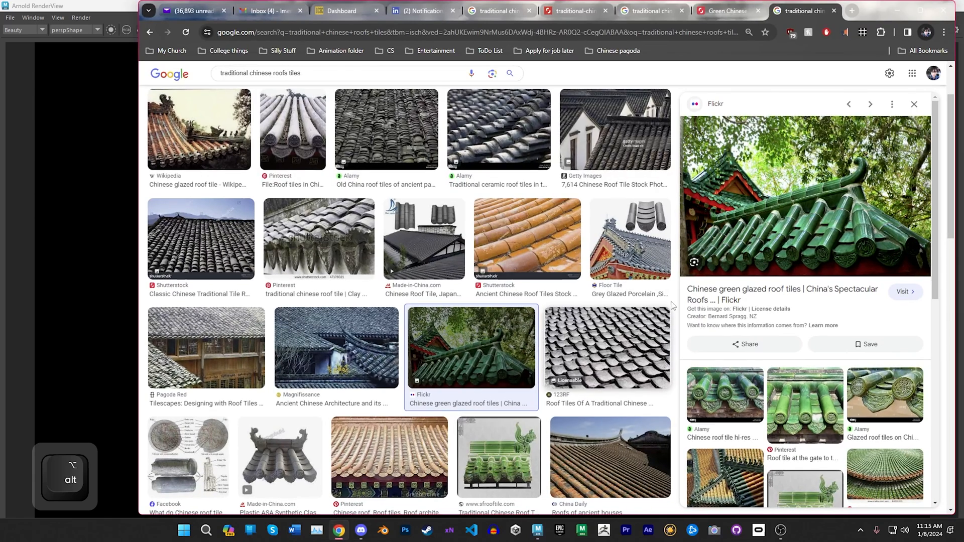
left_click(729, 10)
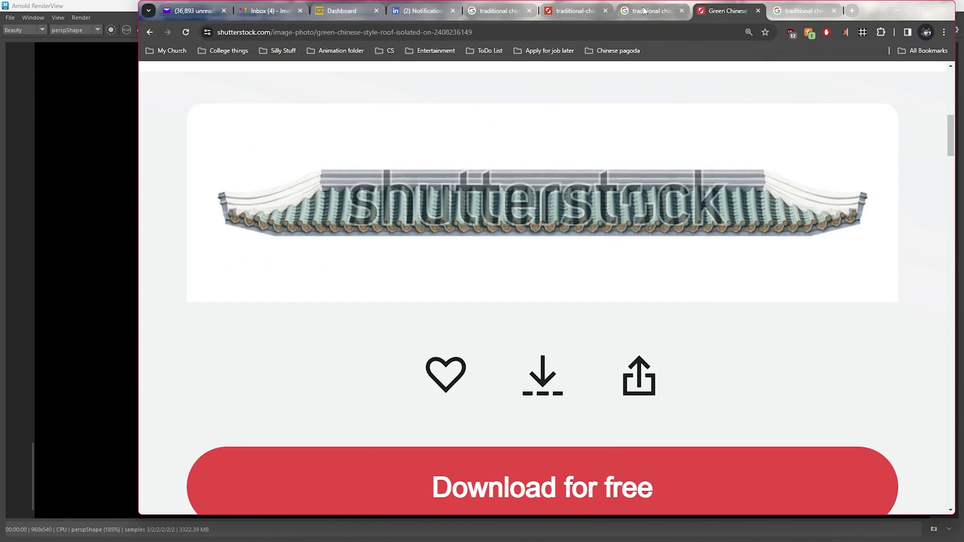
left_click(644, 10)
left_click(576, 11)
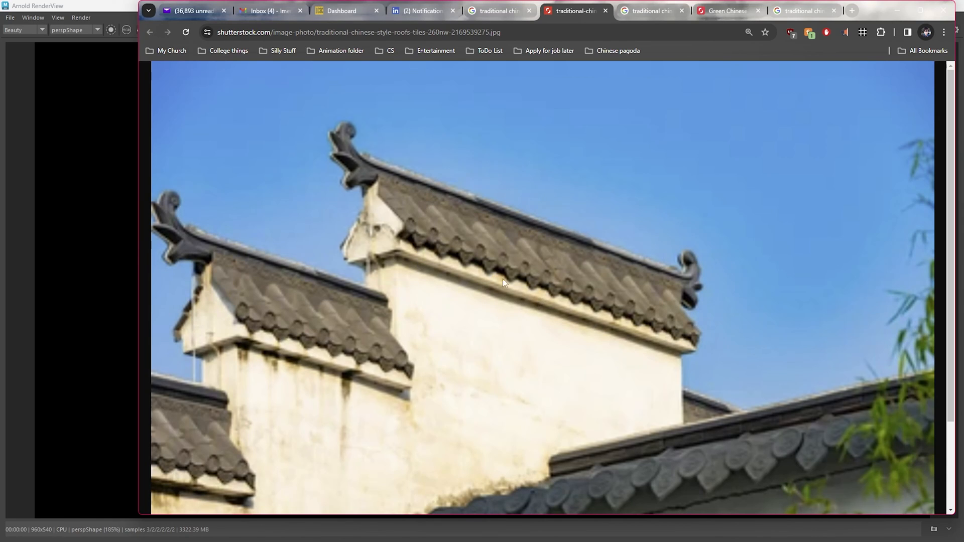
left_click(114, 8)
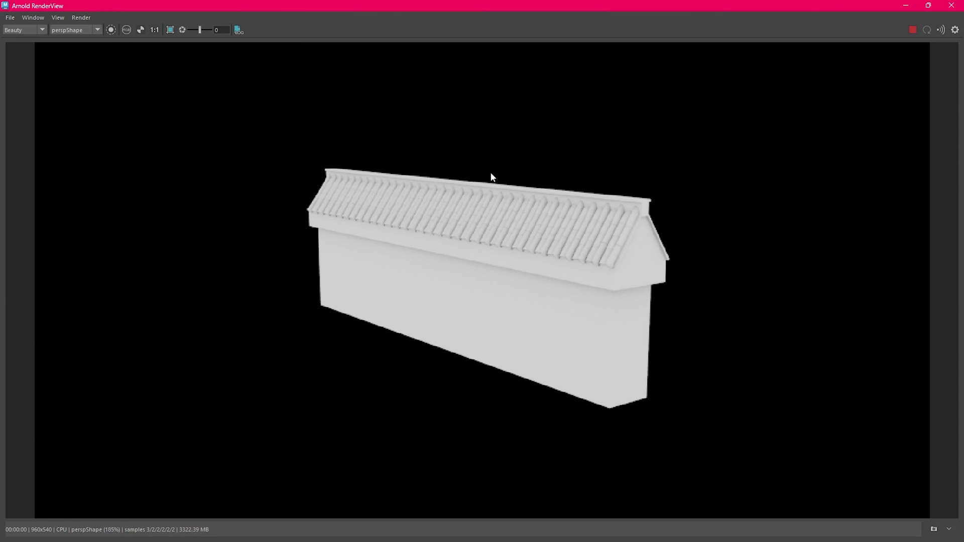
left_click_drag(527, 161, 600, 174, "alt")
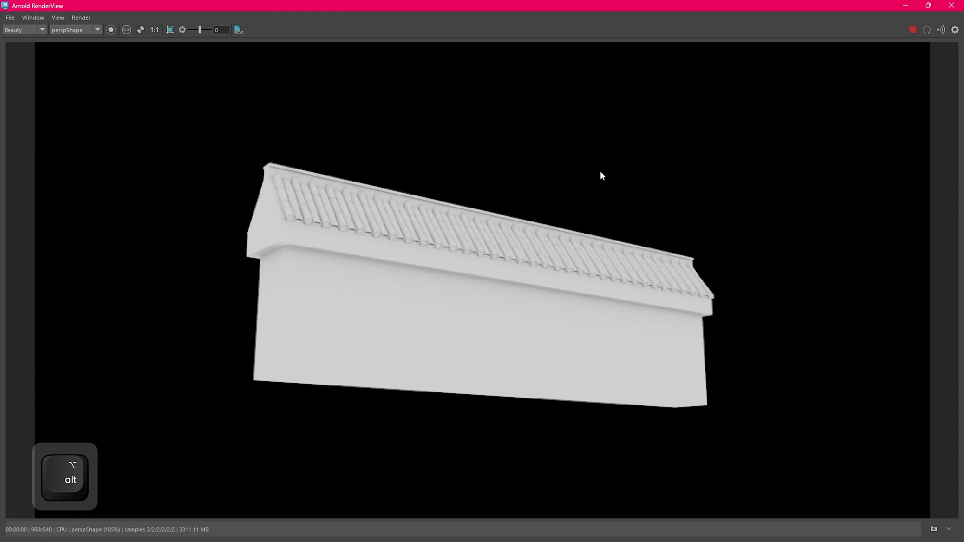
left_click_drag(601, 172, 553, 199, "alt")
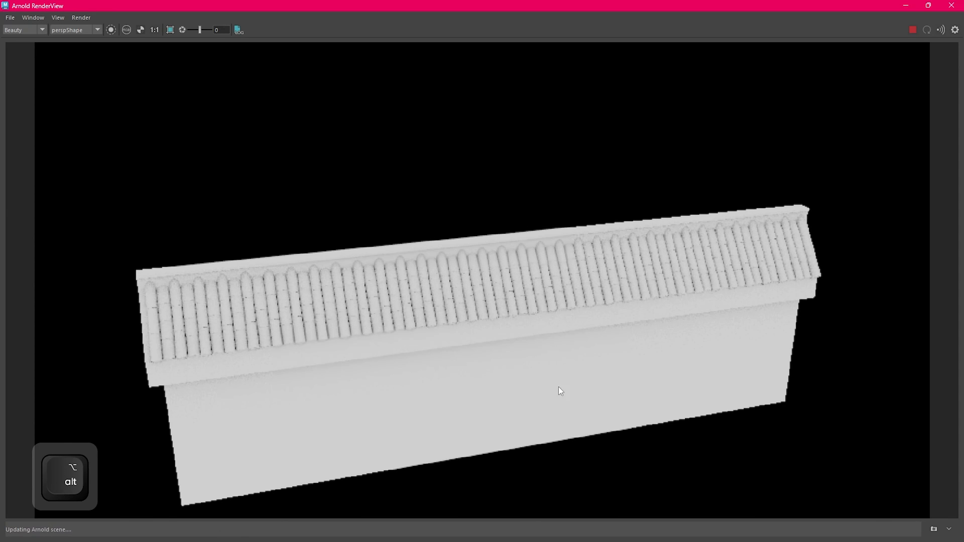